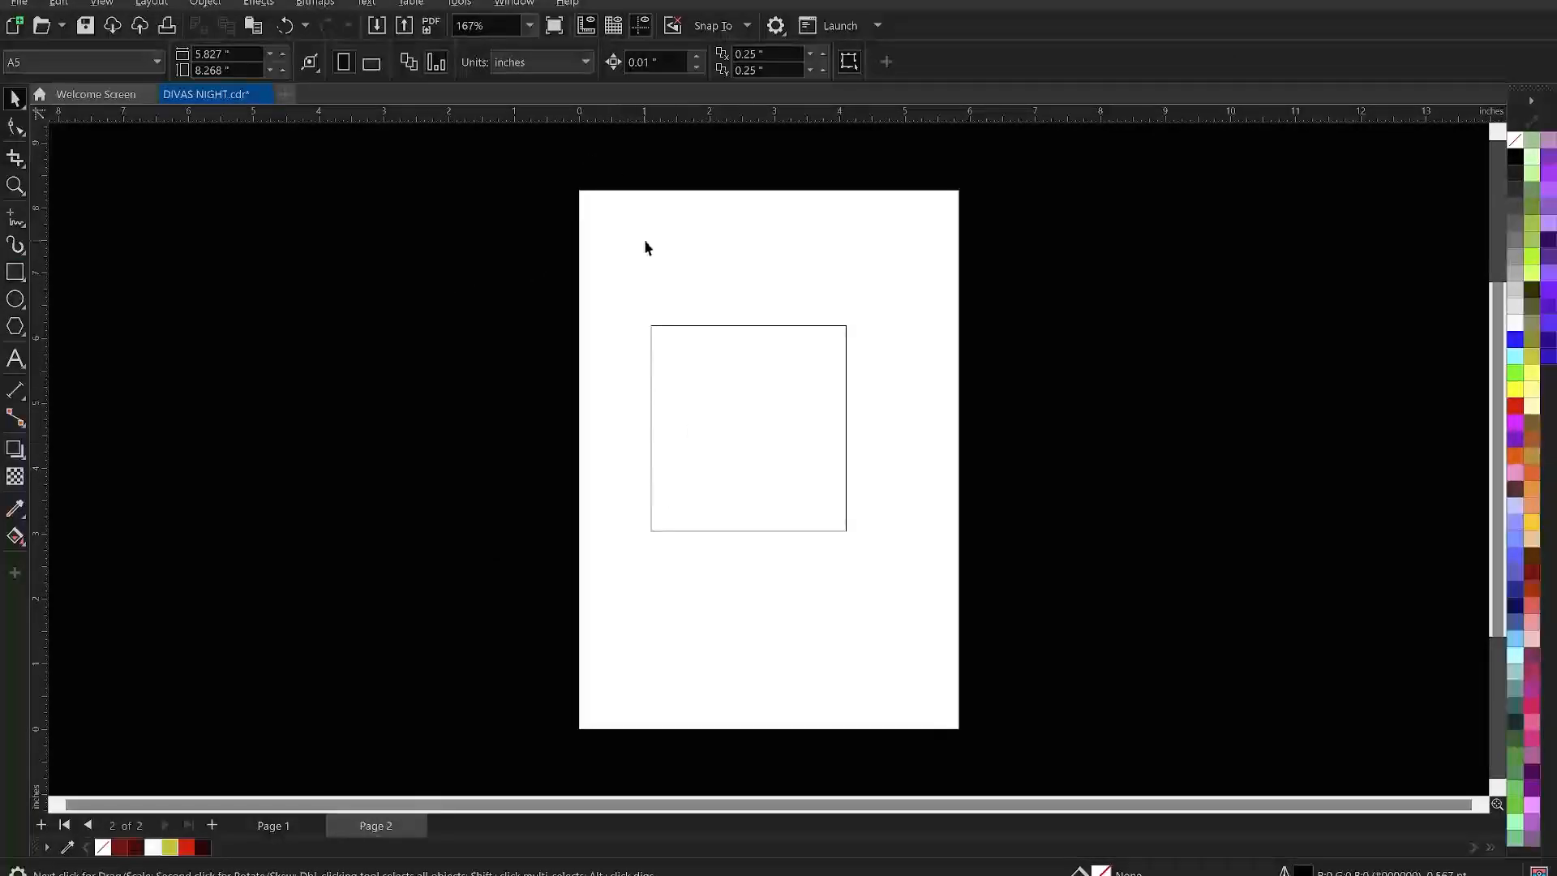
- Size the rectangle to 5.827 inches wide by 8.268 inches high
{"action": "left_click", "coordinate": [747, 413]}
{"action": "left_click", "coordinate": [887, 232]}
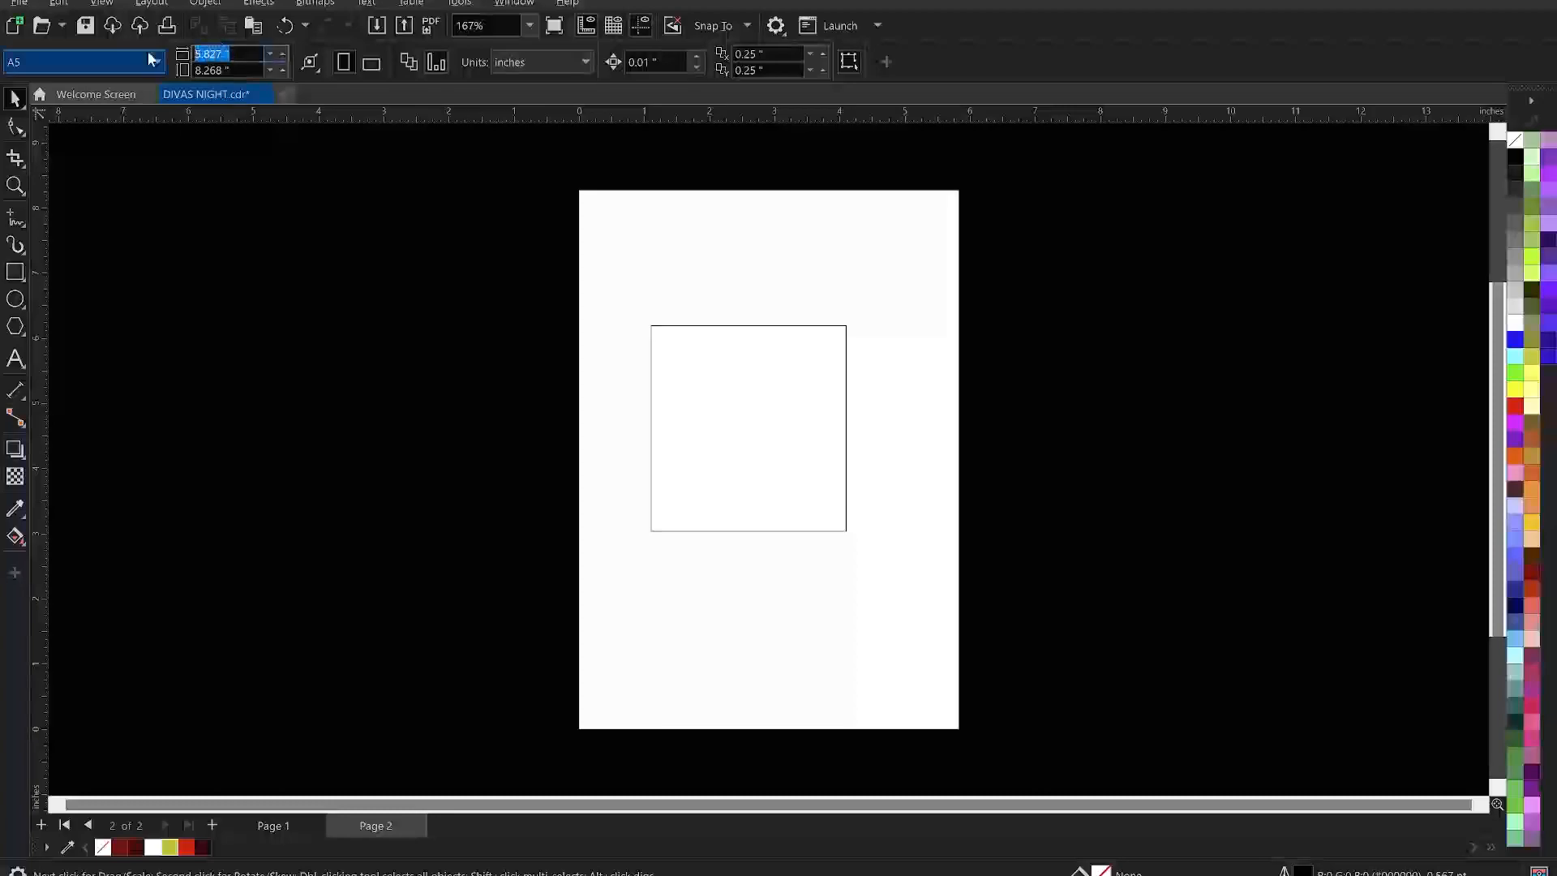
{"action": "left_click", "coordinate": [763, 441]}
{"action": "double_click", "coordinate": [183, 54]}
{"action": "type", "text": "5.827"}
{"action": "left_click", "coordinate": [226, 288]}
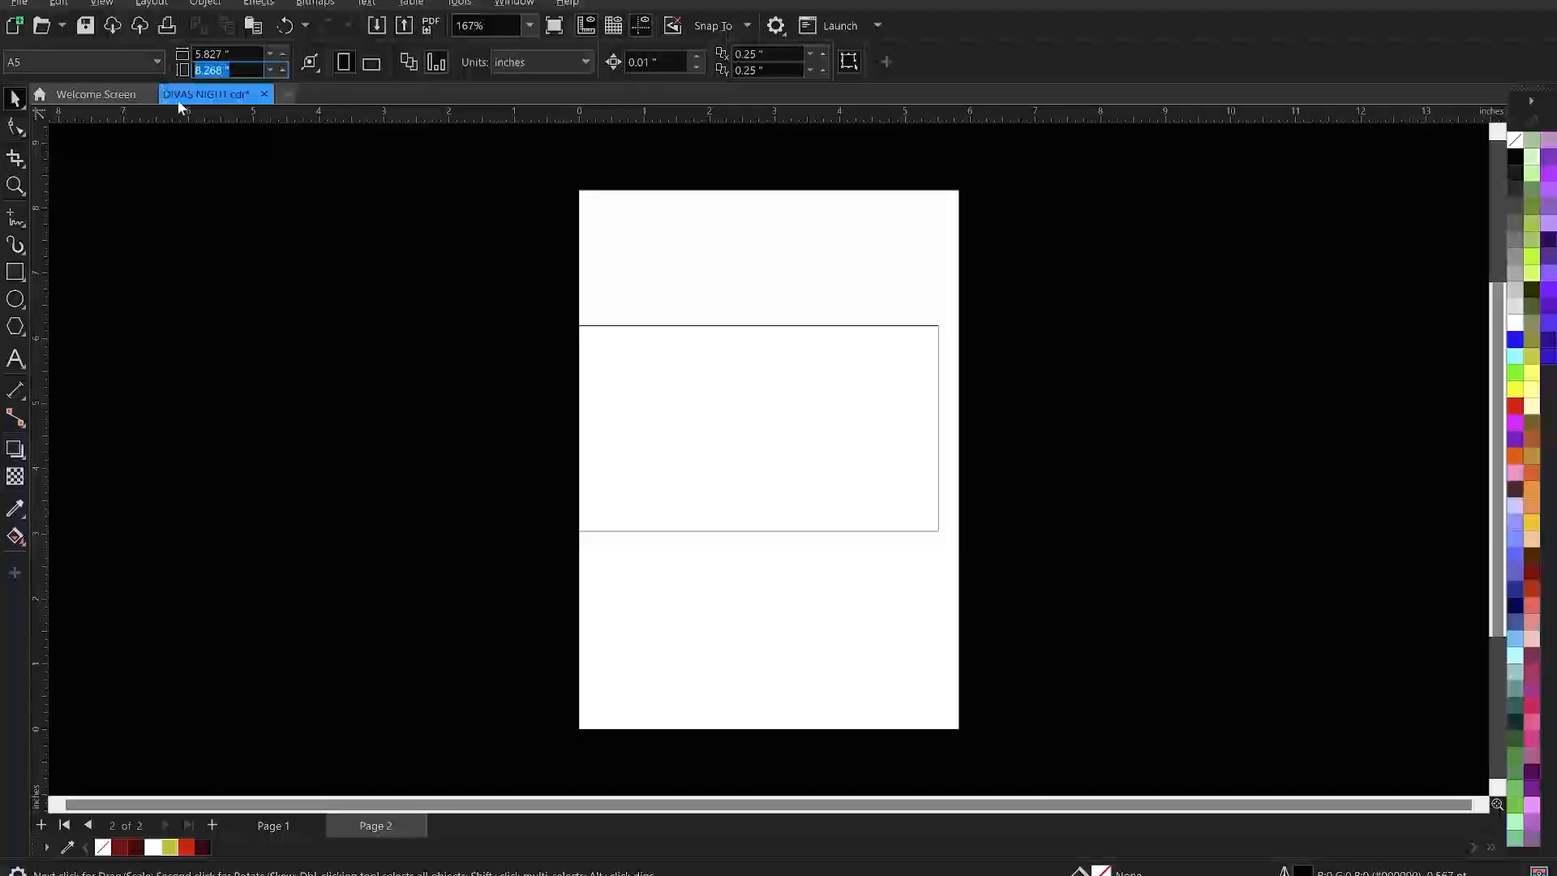
{"action": "left_click", "coordinate": [756, 423]}
{"action": "double_click", "coordinate": [182, 70]}
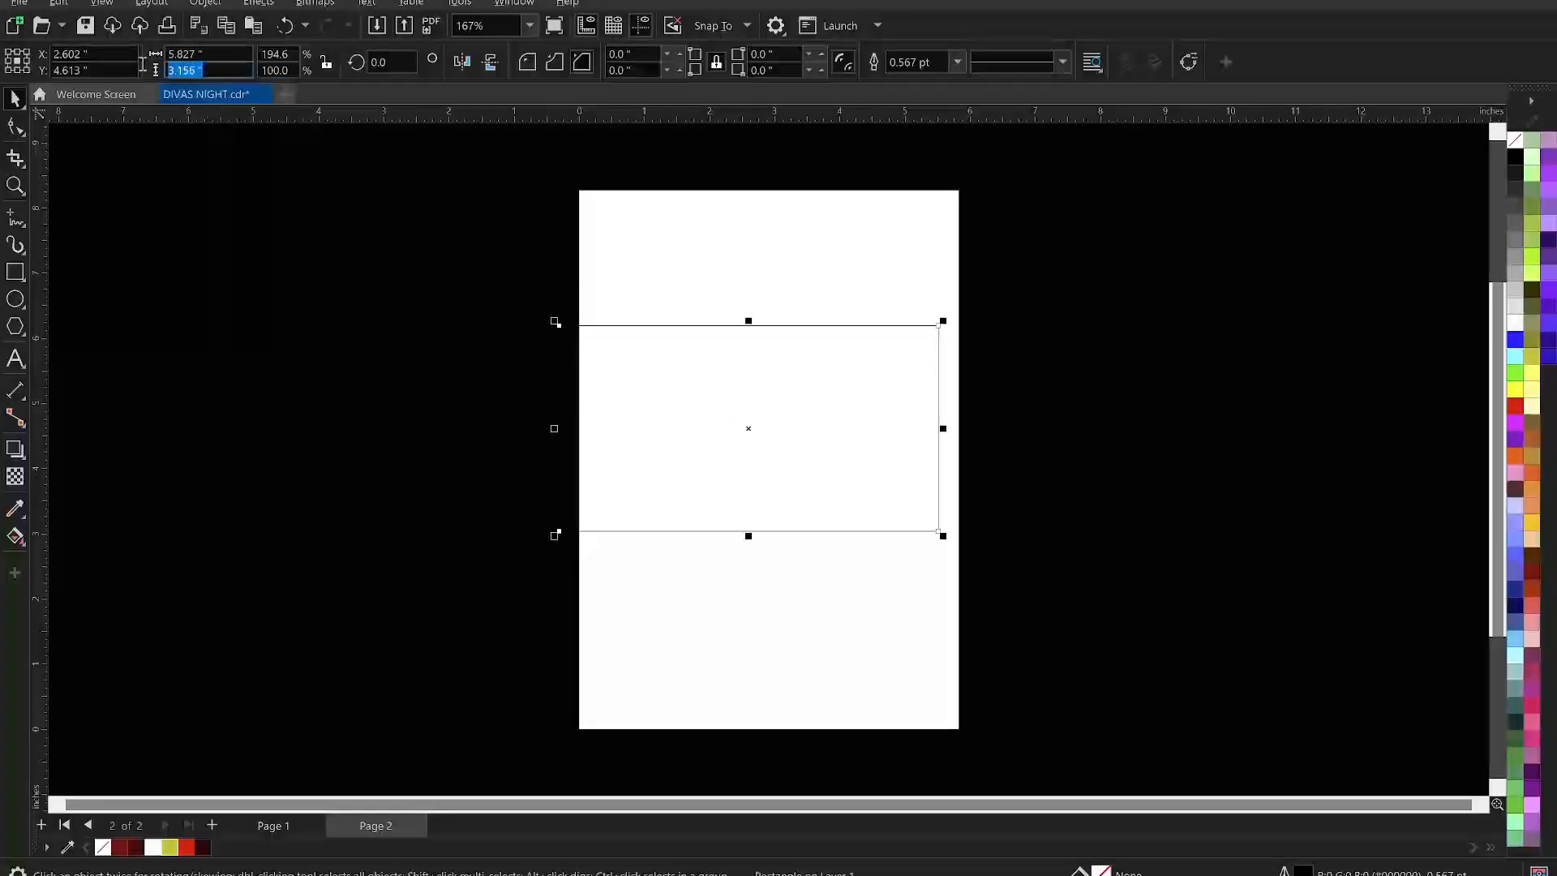
{"action": "type", "text": "8.268"}
{"action": "key", "text": "Return"}
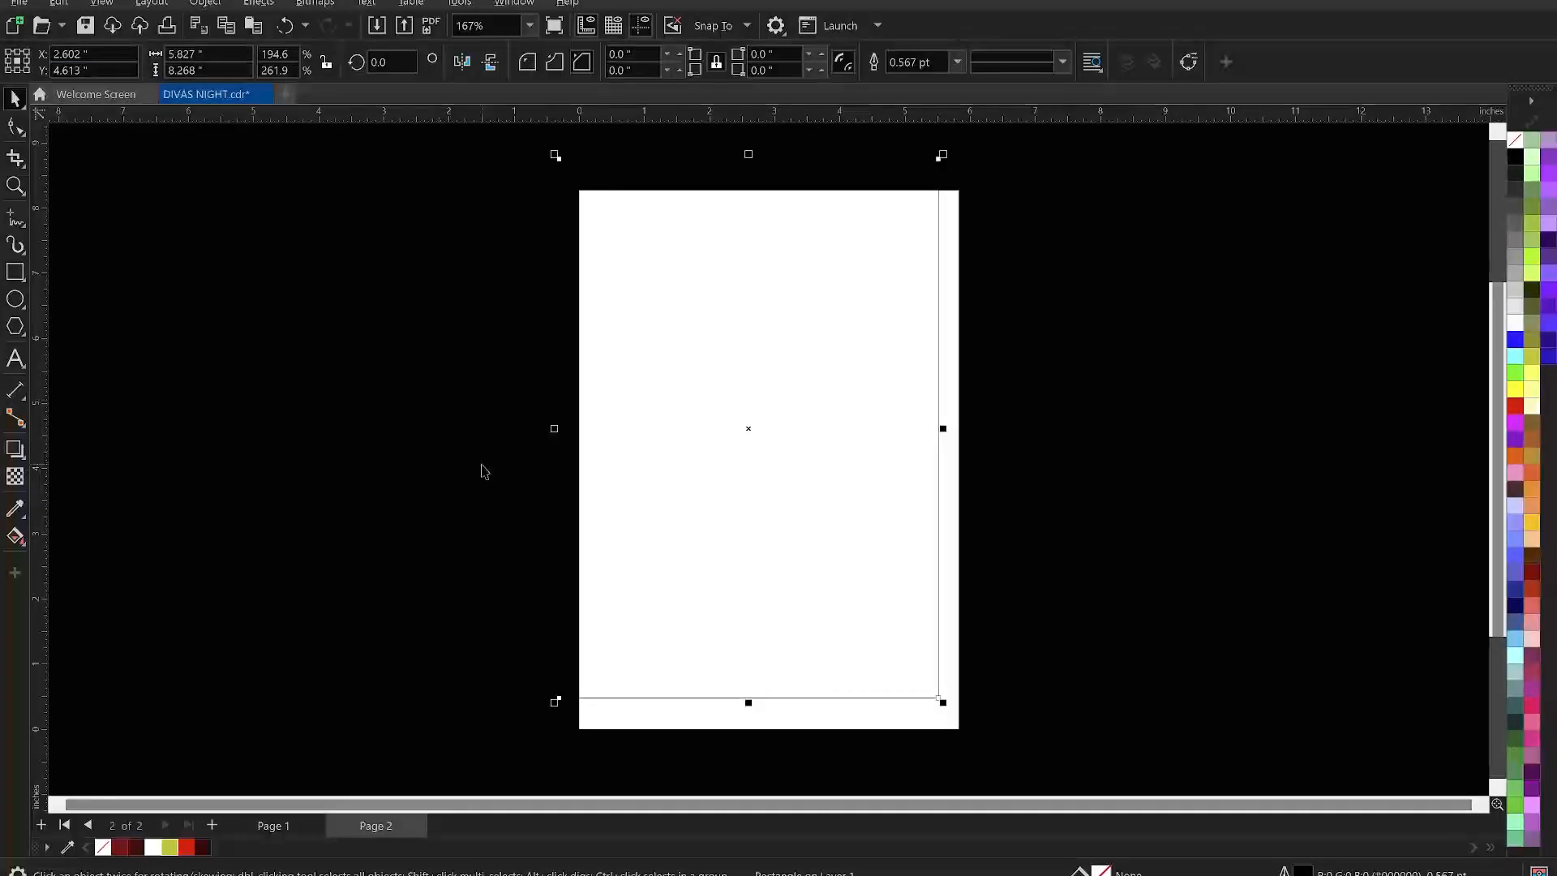
- Center the rectangle on the page and remove its outline
{"action": "key", "text": "p"}
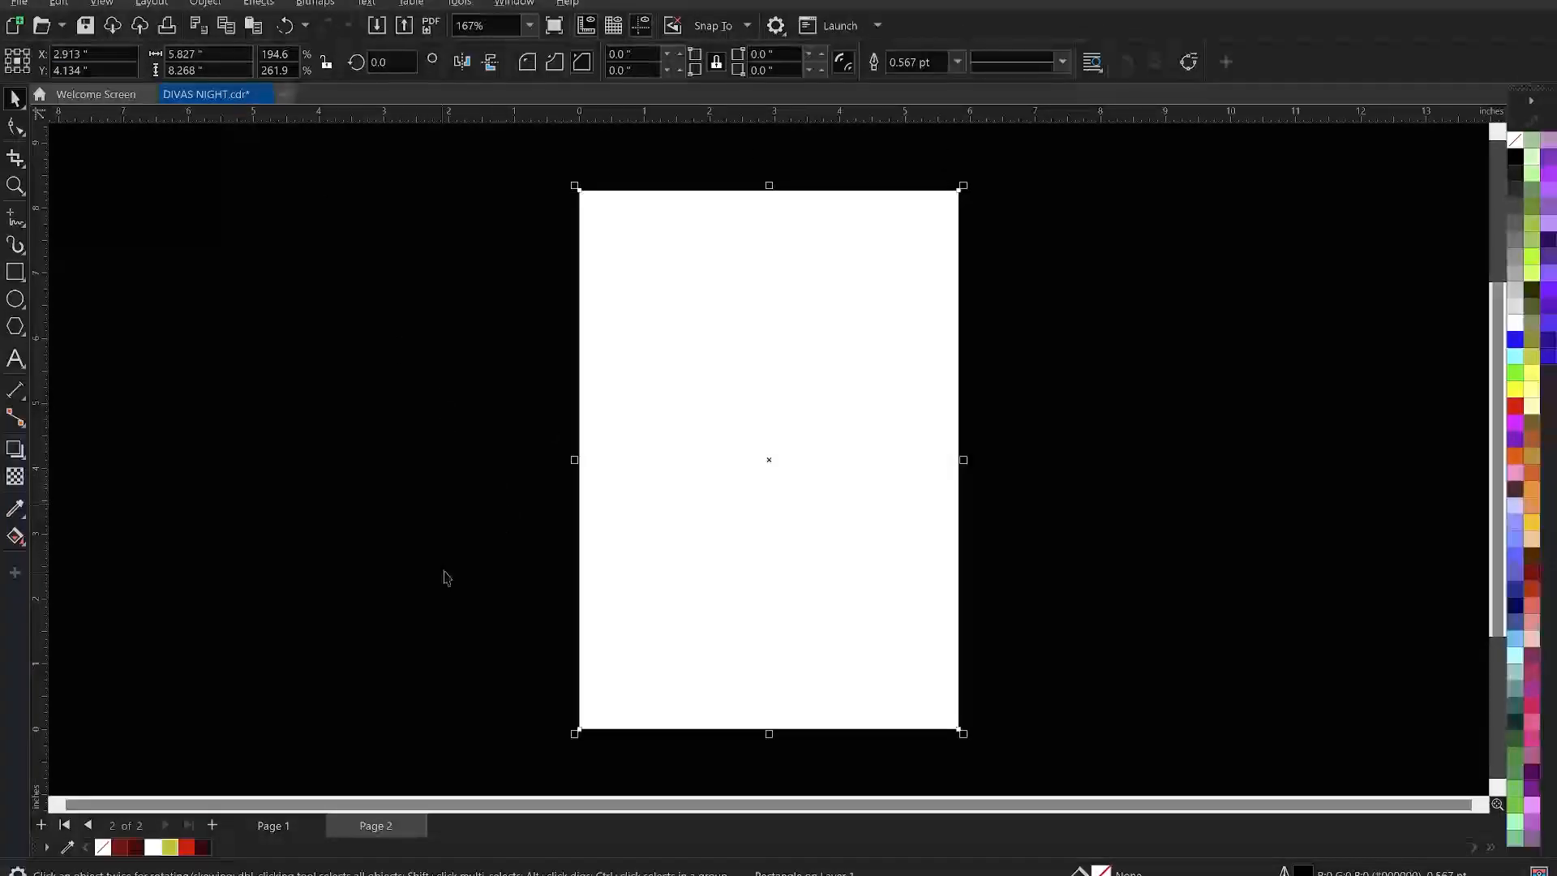
{"action": "right_click", "coordinate": [103, 852]}
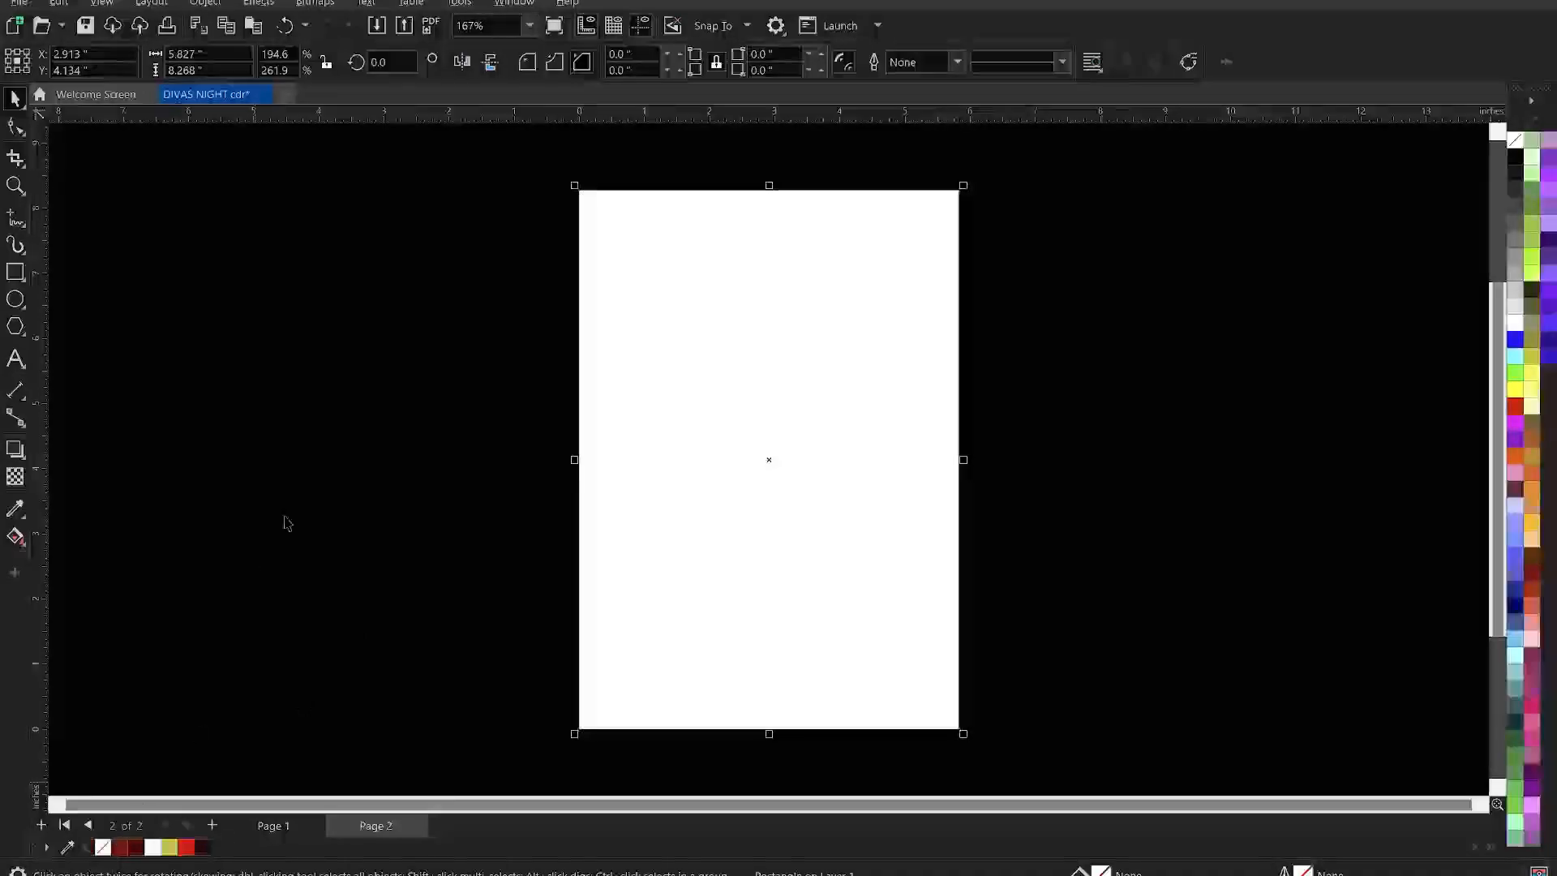
{"action": "left_click", "coordinate": [302, 476]}
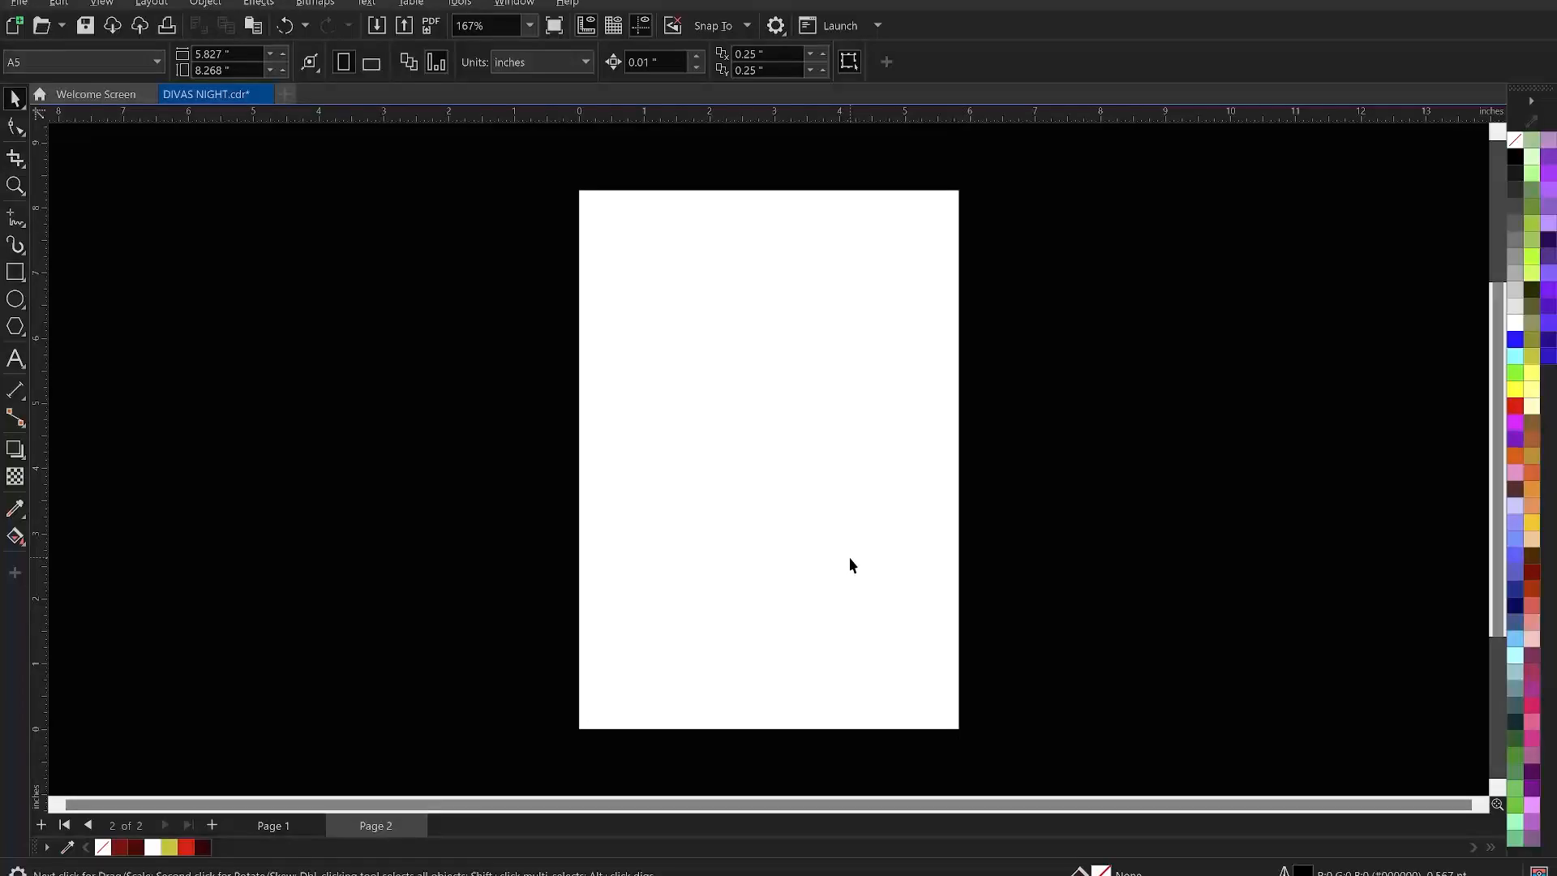
- Check the logo and club photo in MATERIALS, open Eclipse Presents.txt, then return to CorelDRAW
{"action": "left_click", "coordinate": [832, 862]}
{"action": "left_click", "coordinate": [362, 161]}
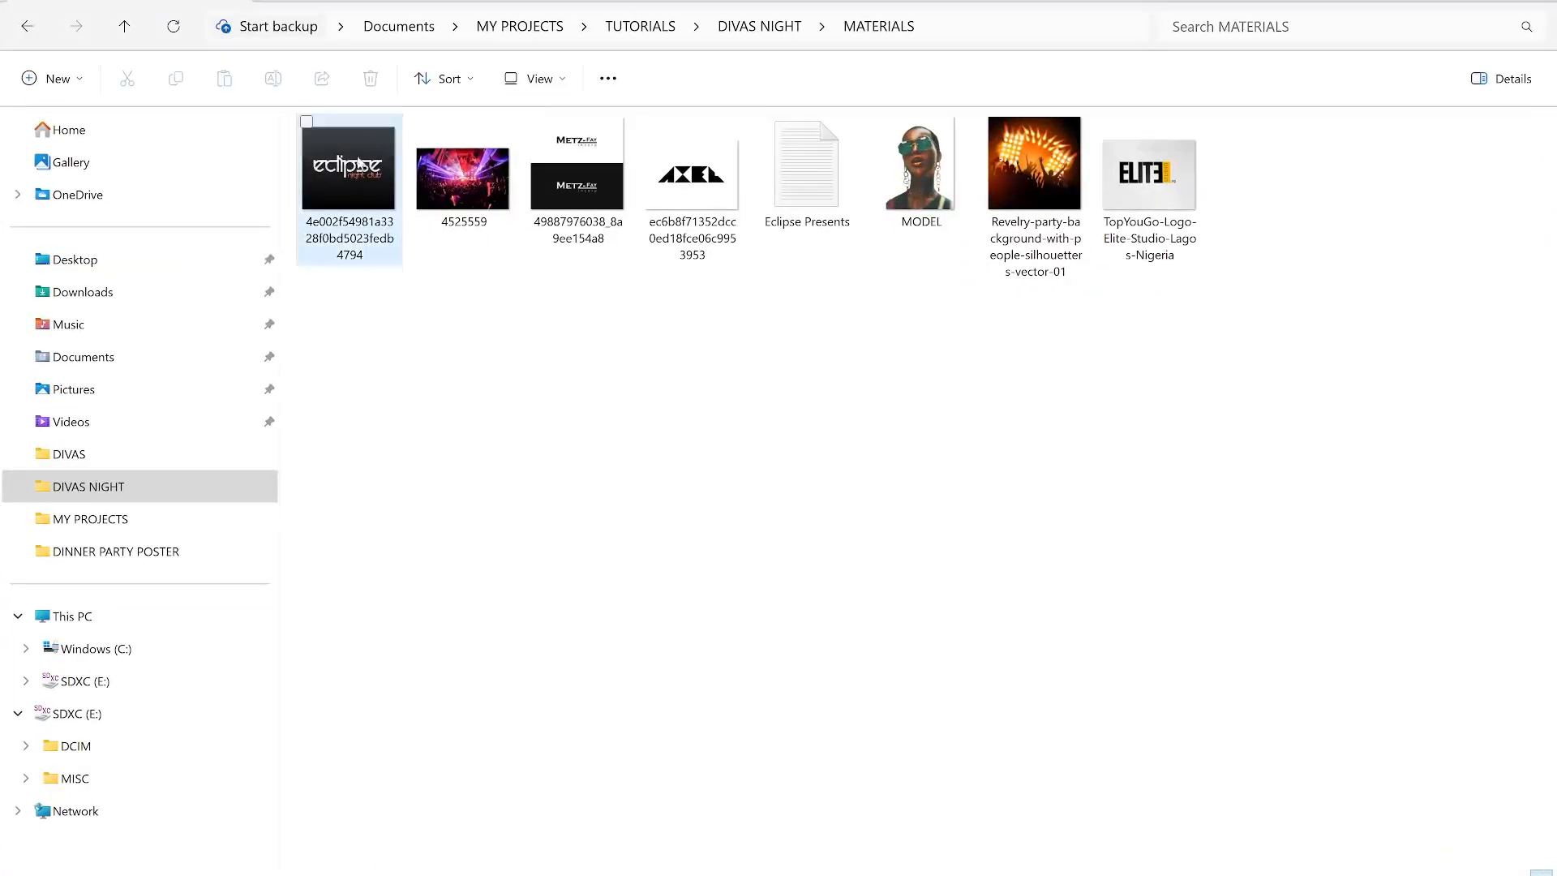
{"action": "left_click", "coordinate": [511, 197]}
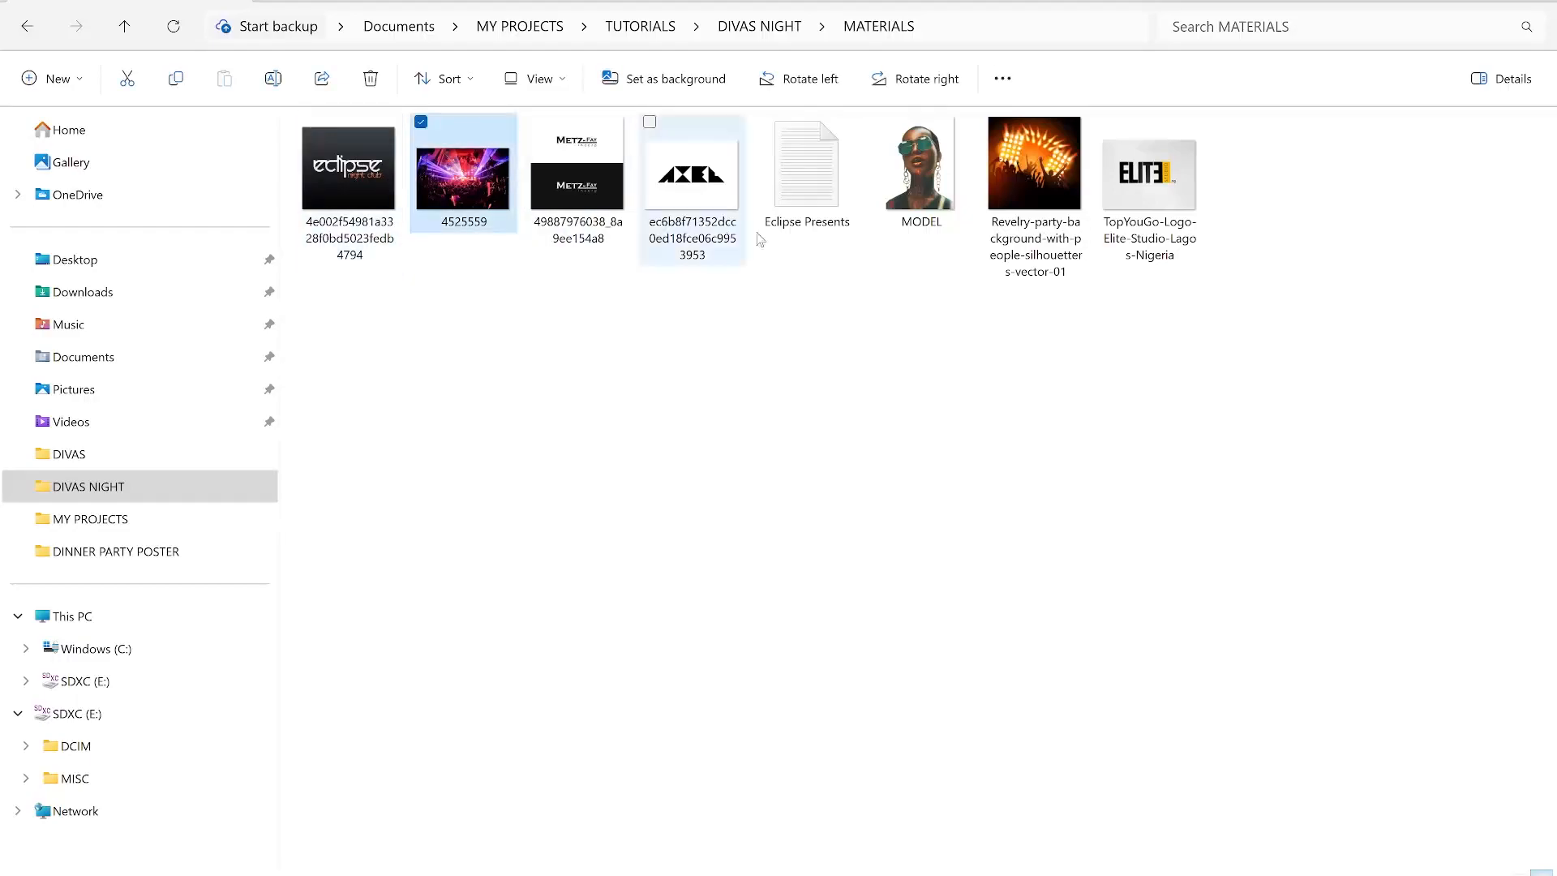
{"action": "left_click", "coordinate": [870, 268]}
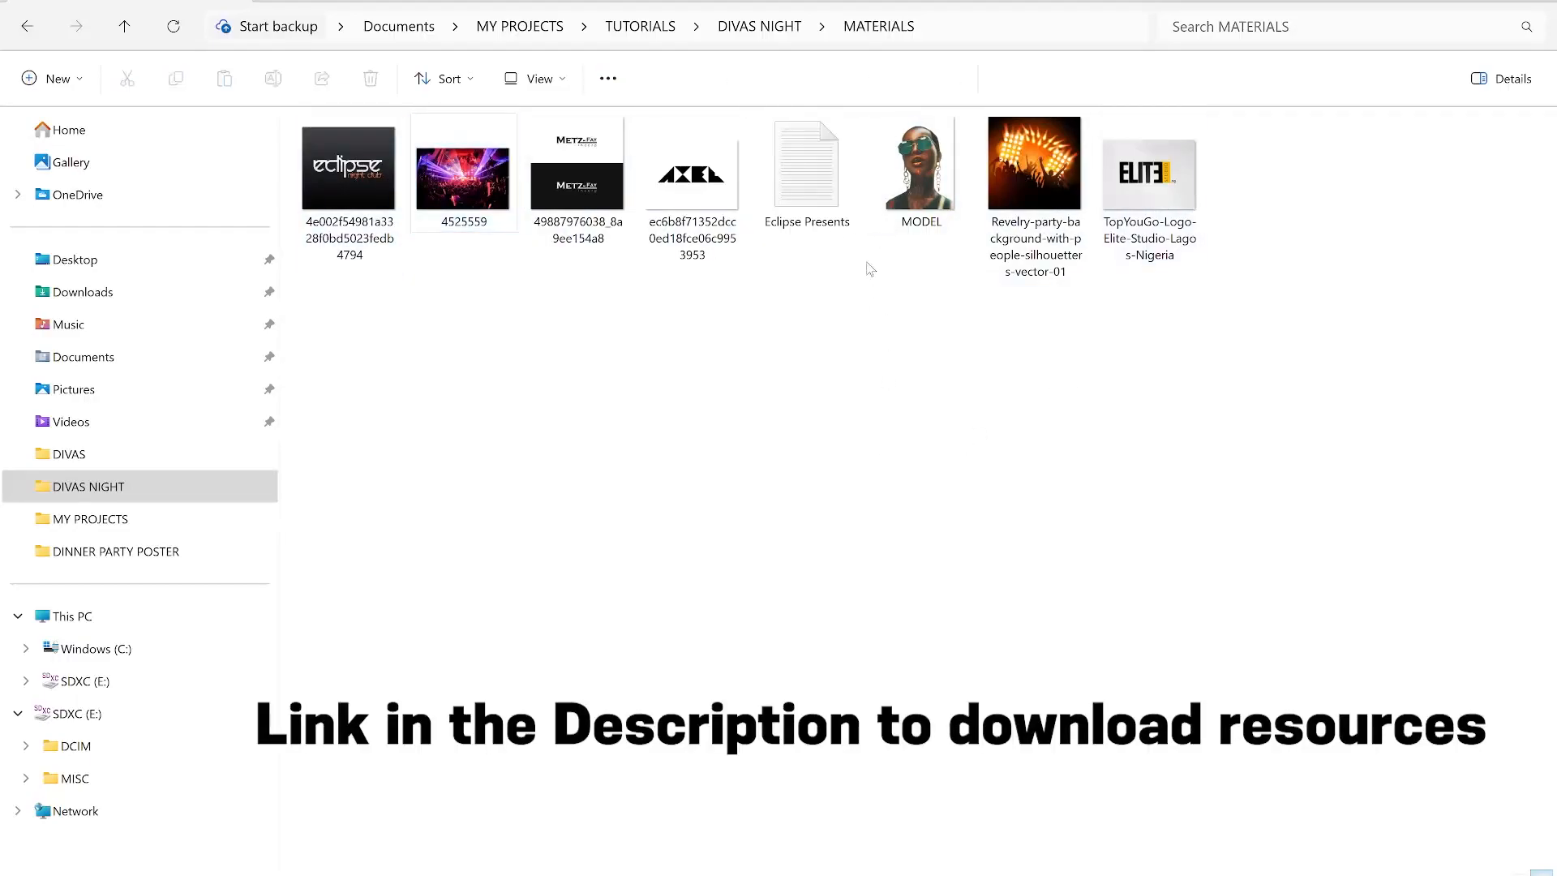
{"action": "left_click", "coordinate": [785, 170]}
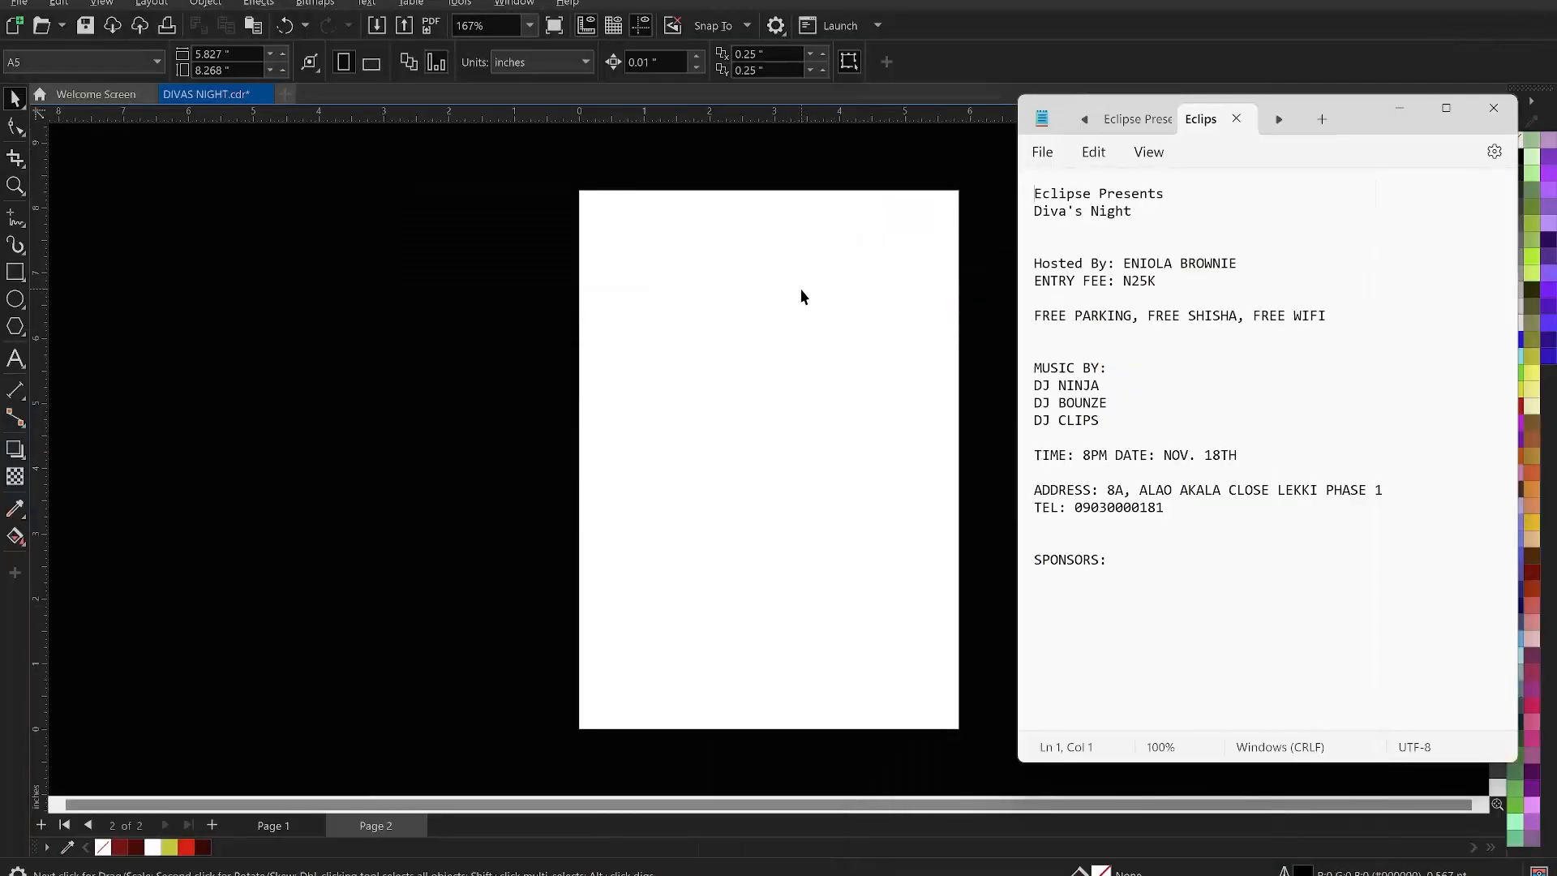
{"action": "left_click", "coordinate": [466, 276]}
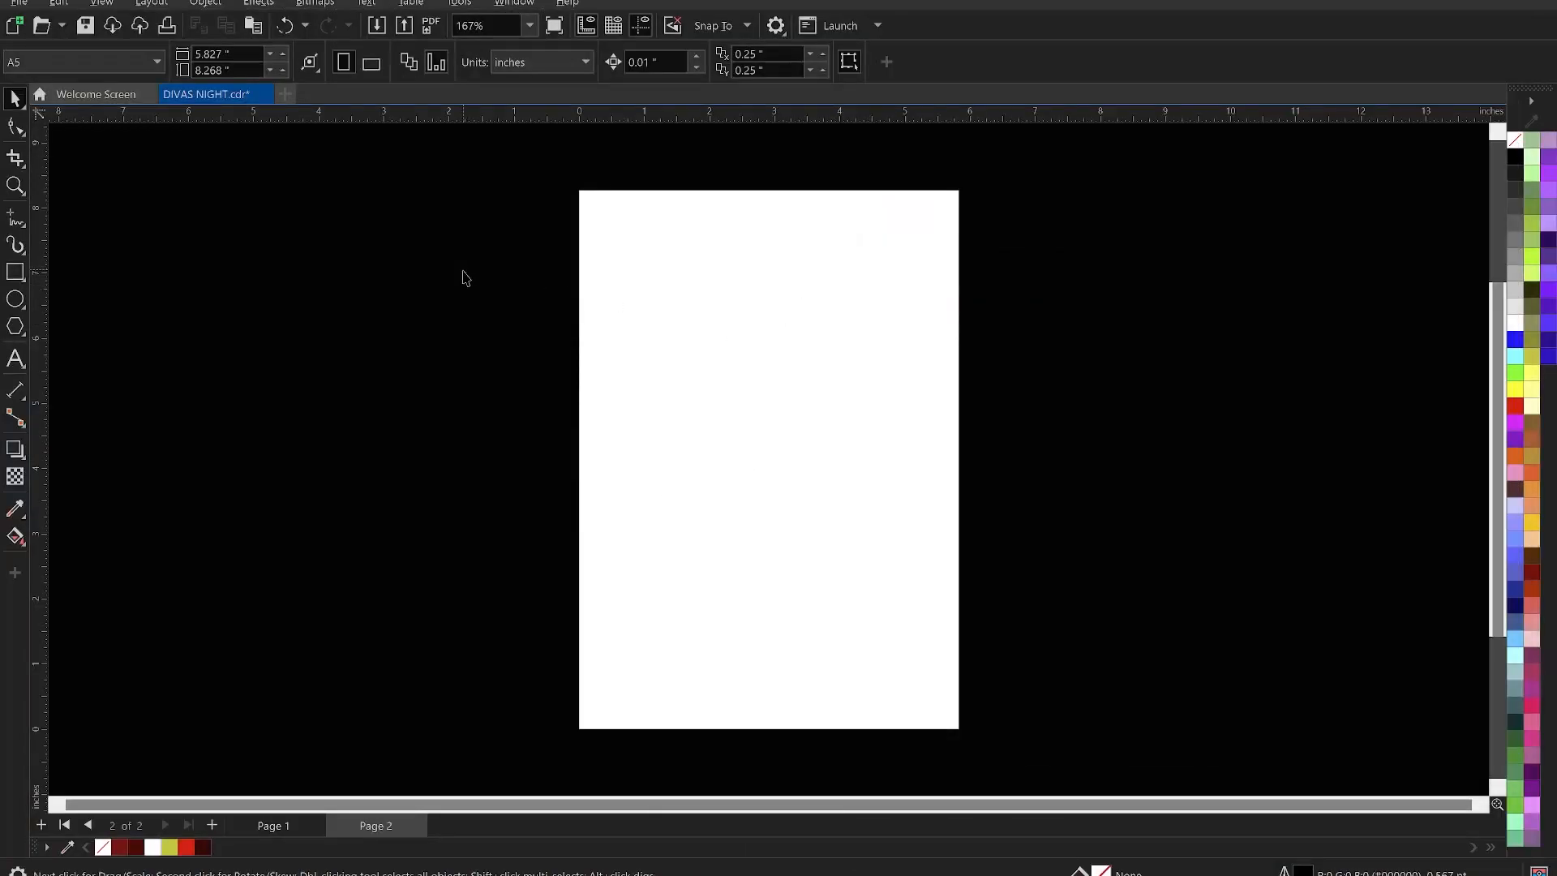
- Import the eclipse logo, 4525559 photo, Metz-Fay, MODEL, AXEL, Revelry and Elite Studio images
{"action": "right_click", "coordinate": [374, 226]}
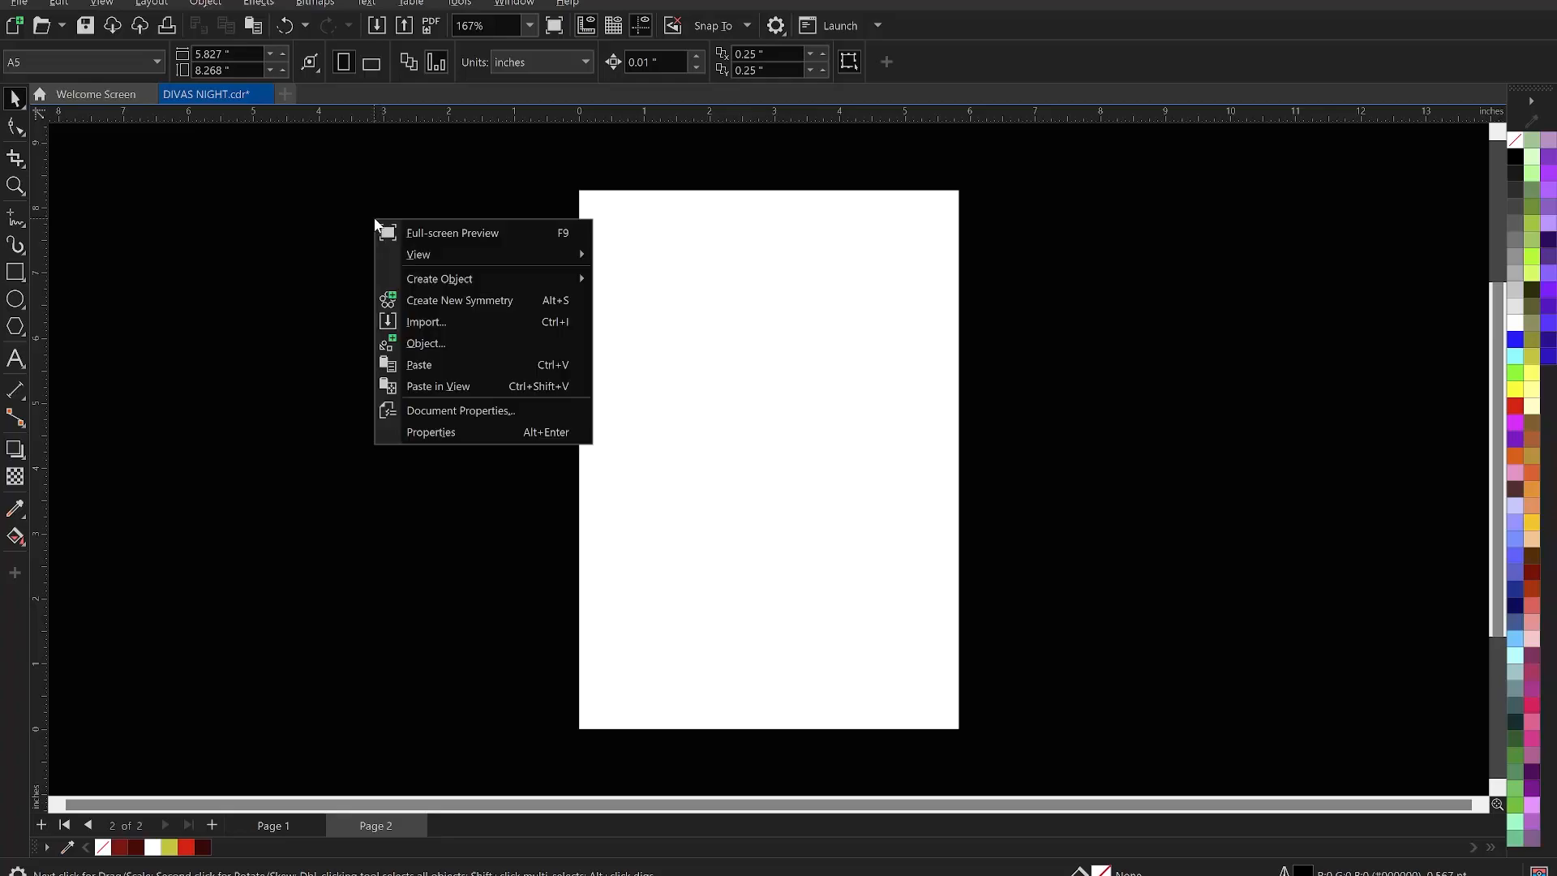
{"action": "left_click", "coordinate": [453, 327]}
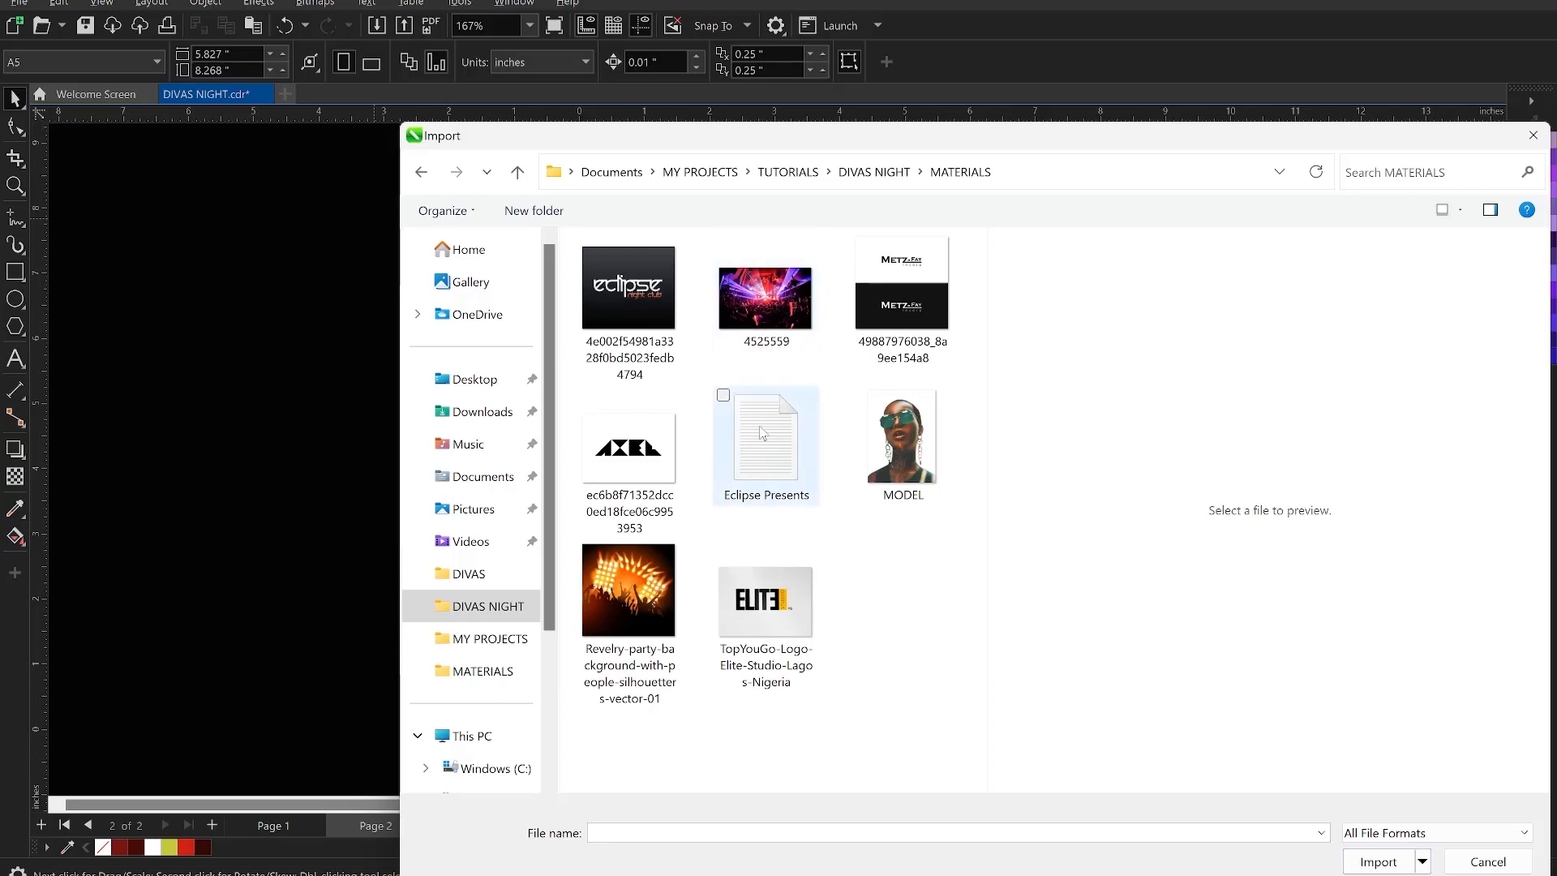
{"action": "left_click", "coordinate": [621, 304]}
{"action": "left_click", "coordinate": [765, 298], "text": "ctrl"}
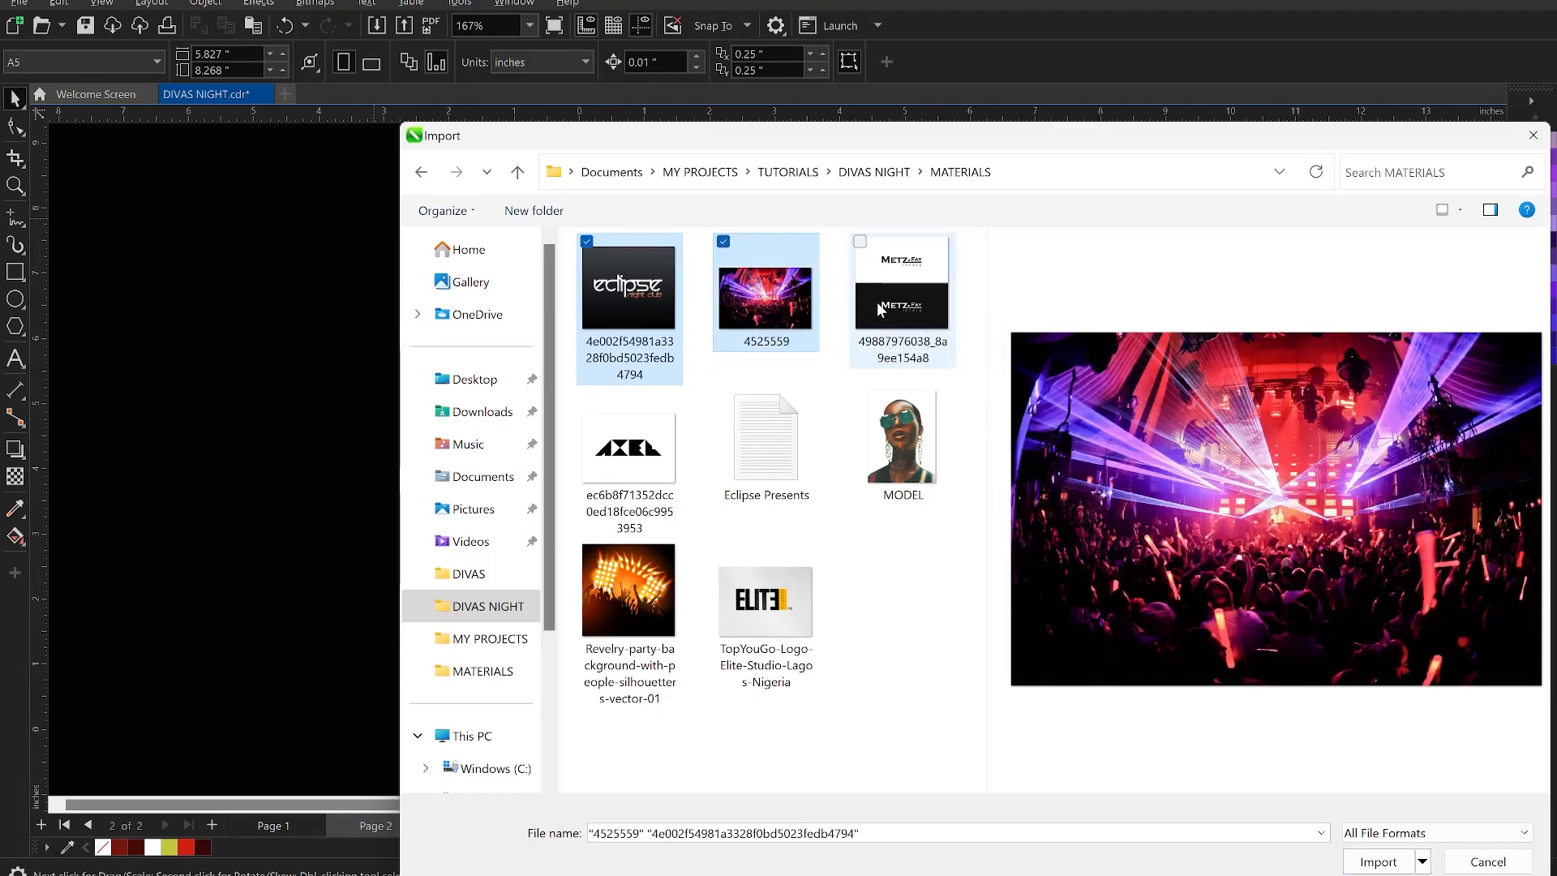
{"action": "left_click", "coordinate": [890, 307], "text": "ctrl"}
{"action": "left_click", "coordinate": [915, 430], "text": "ctrl"}
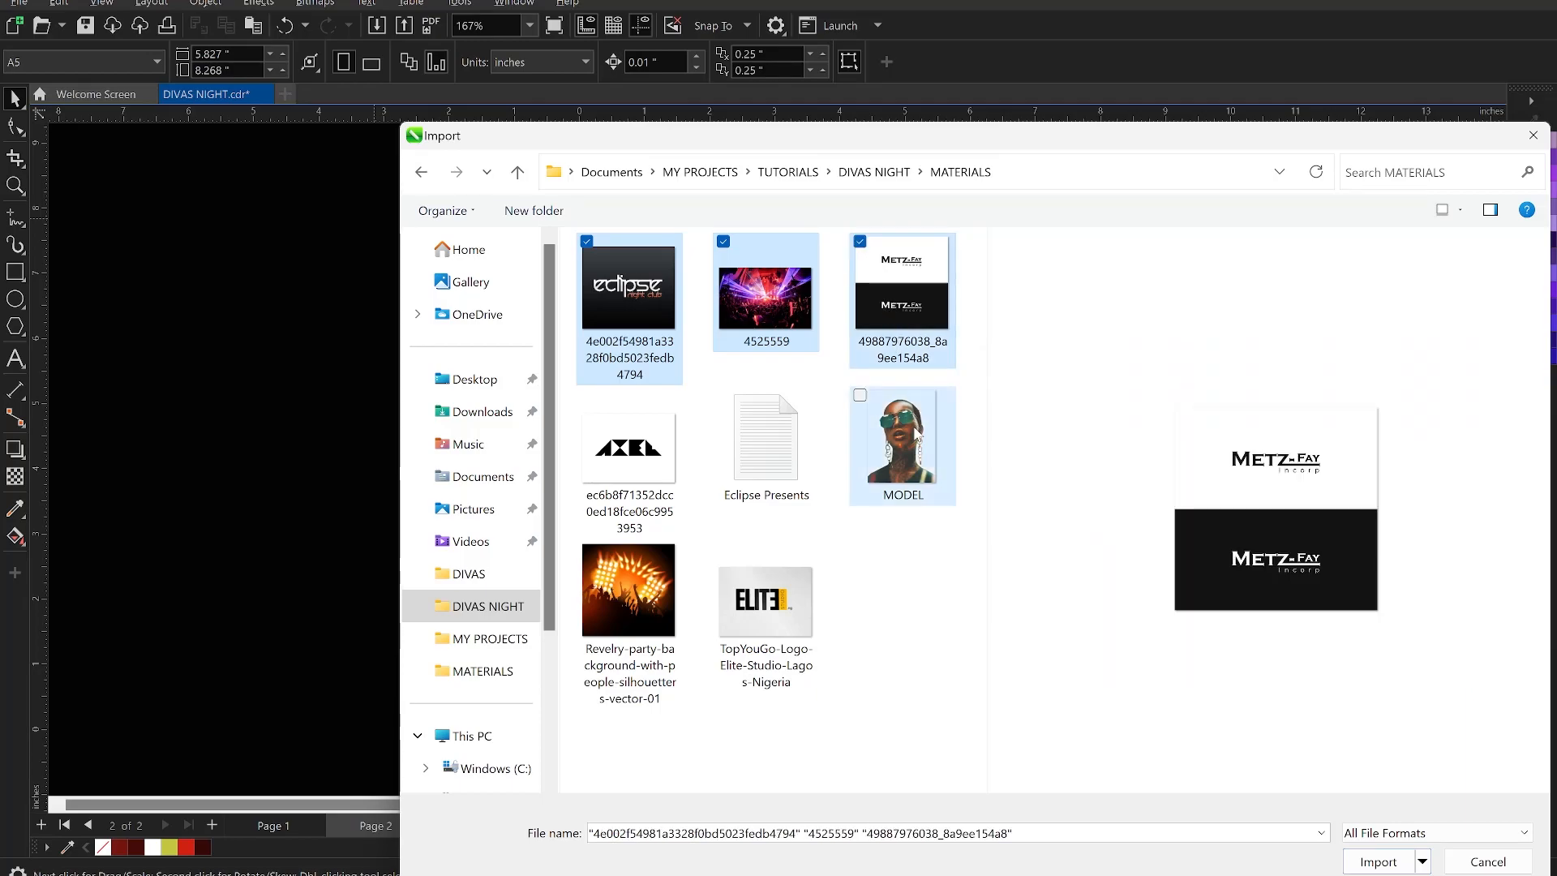
{"action": "left_click", "coordinate": [628, 427], "text": "ctrl"}
{"action": "left_click", "coordinate": [632, 588], "text": "ctrl"}
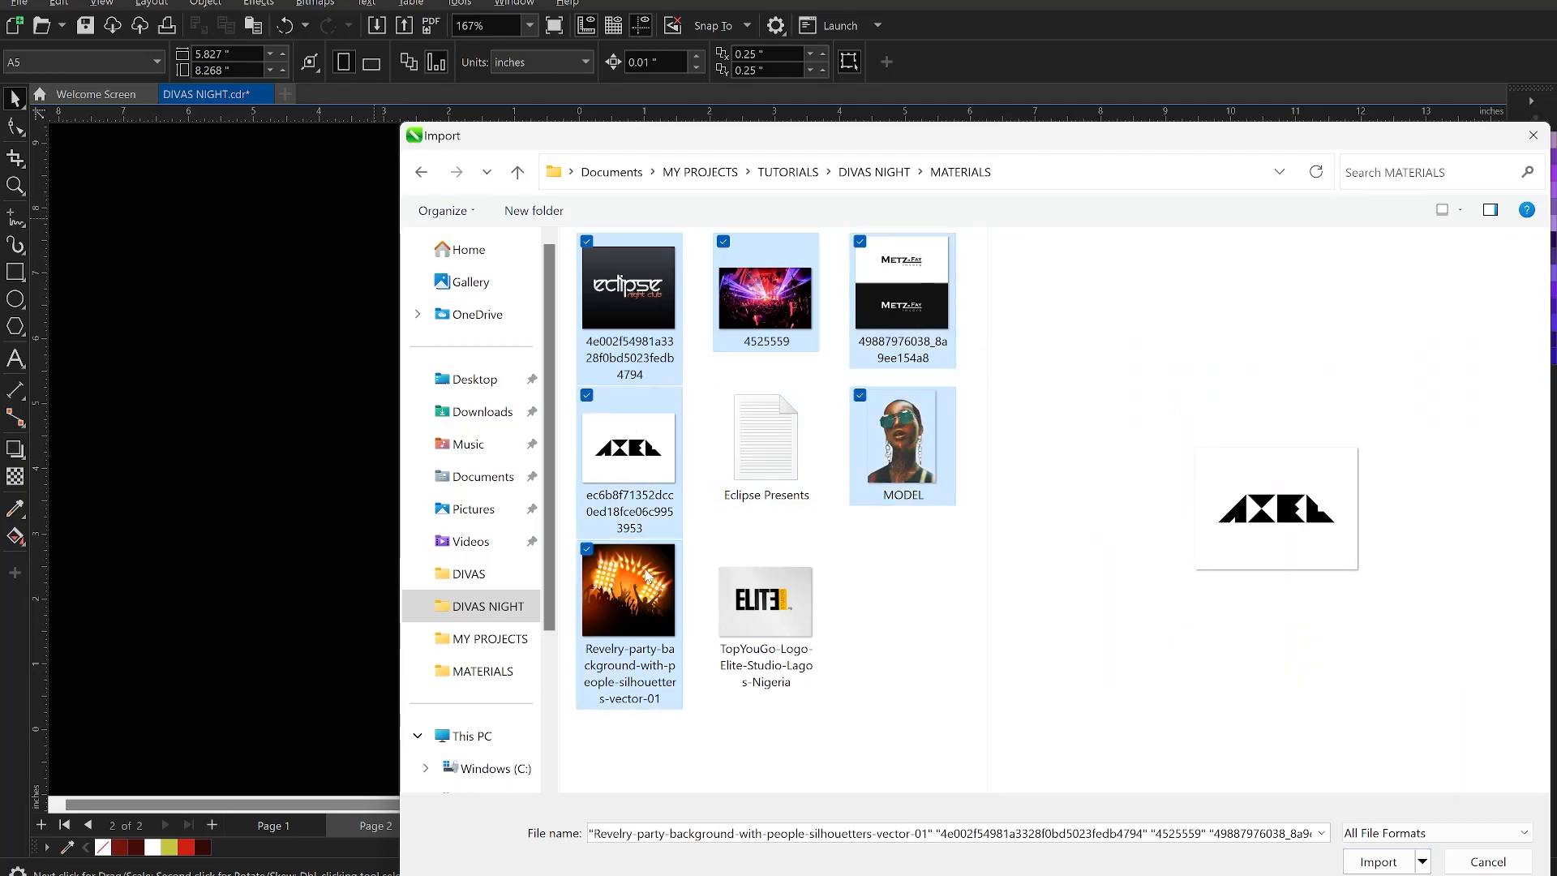
{"action": "left_click", "coordinate": [732, 582], "text": "ctrl"}
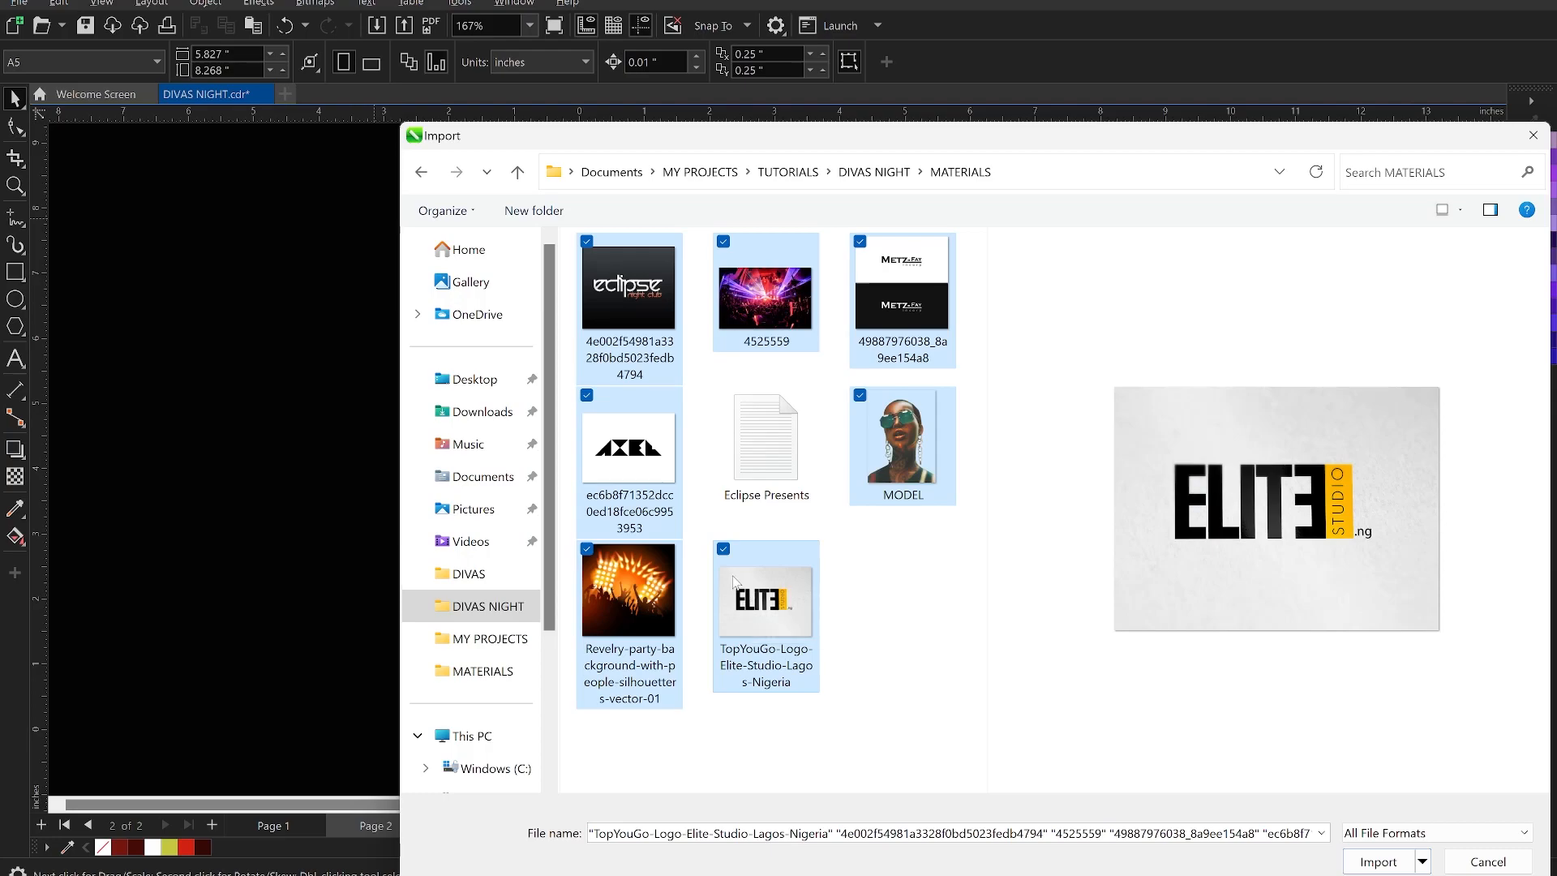
{"action": "left_click", "coordinate": [1378, 861]}
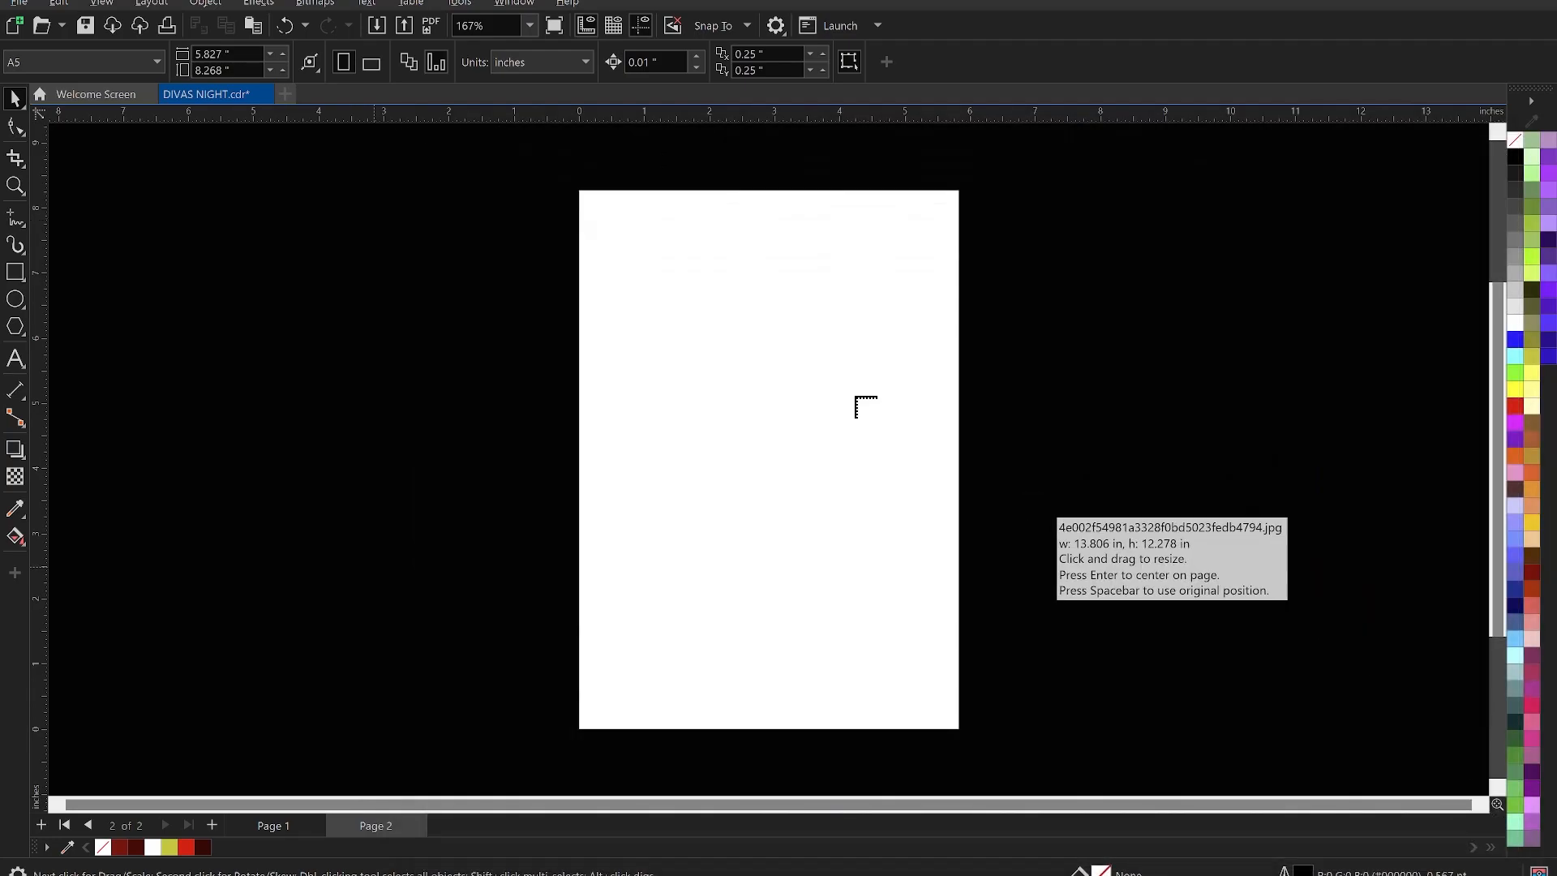
- Place the seven imported images on both sides of the page
{"action": "left_click_drag", "start_coordinate": [969, 241], "coordinate": [1204, 438]}
{"action": "left_click_drag", "start_coordinate": [1199, 212], "coordinate": [1382, 443]}
{"action": "left_click_drag", "start_coordinate": [1014, 486], "coordinate": [1216, 691]}
{"action": "left_click_drag", "start_coordinate": [357, 304], "coordinate": [550, 527]}
{"action": "left_click_drag", "start_coordinate": [184, 429], "coordinate": [550, 702]}
{"action": "left_click_drag", "start_coordinate": [212, 284], "coordinate": [395, 366]}
{"action": "left_click_drag", "start_coordinate": [351, 188], "coordinate": [577, 451]}
- Separate the Elite, AXEL and Metz-Fay images and move the club photo onto the page
{"action": "mouse_move", "coordinate": [483, 327]}
{"action": "left_mouse_down"}
{"action": "mouse_move", "coordinate": [403, 222]}
{"action": "mouse_move", "coordinate": [437, 223]}
{"action": "mouse_move", "coordinate": [424, 197]}
{"action": "mouse_move", "coordinate": [508, 313]}
{"action": "left_mouse_up"}
{"action": "left_click_drag", "start_coordinate": [484, 365], "coordinate": [462, 359]}
{"action": "mouse_move", "coordinate": [1177, 578]}
{"action": "left_mouse_down"}
{"action": "mouse_move", "coordinate": [1220, 588]}
{"action": "mouse_move", "coordinate": [1183, 599]}
{"action": "left_mouse_up"}
{"action": "left_click", "coordinate": [1365, 532]}
{"action": "left_click", "coordinate": [1103, 341]}
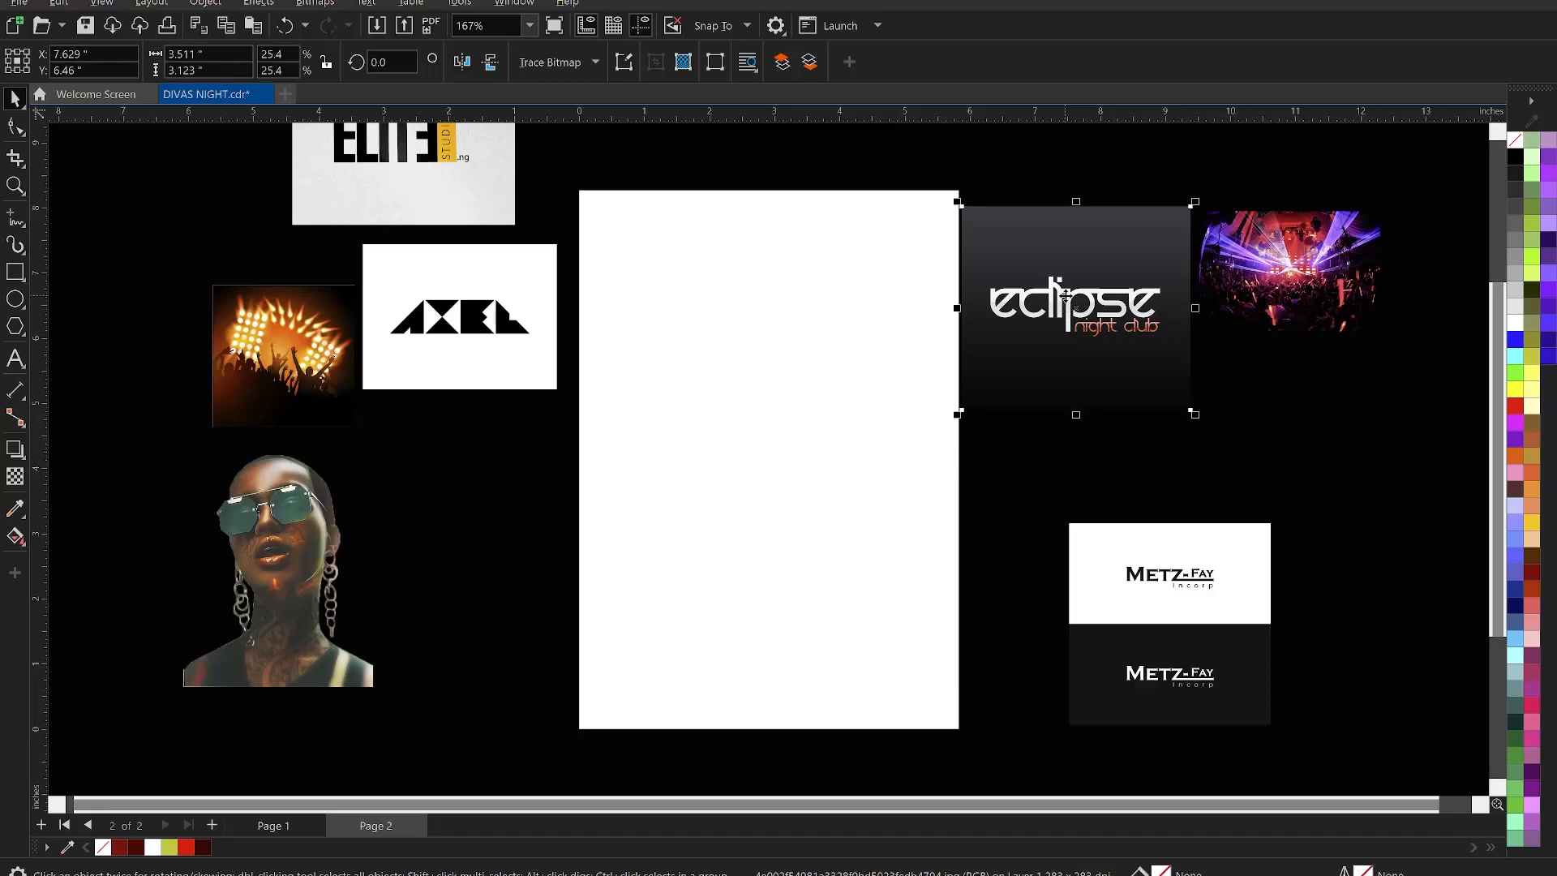
{"action": "scroll", "coordinate": [1284, 282], "scroll_direction": "down", "scroll_amount": 1}
{"action": "left_click", "coordinate": [1283, 283]}
{"action": "left_click_drag", "start_coordinate": [1260, 290], "coordinate": [793, 445]}
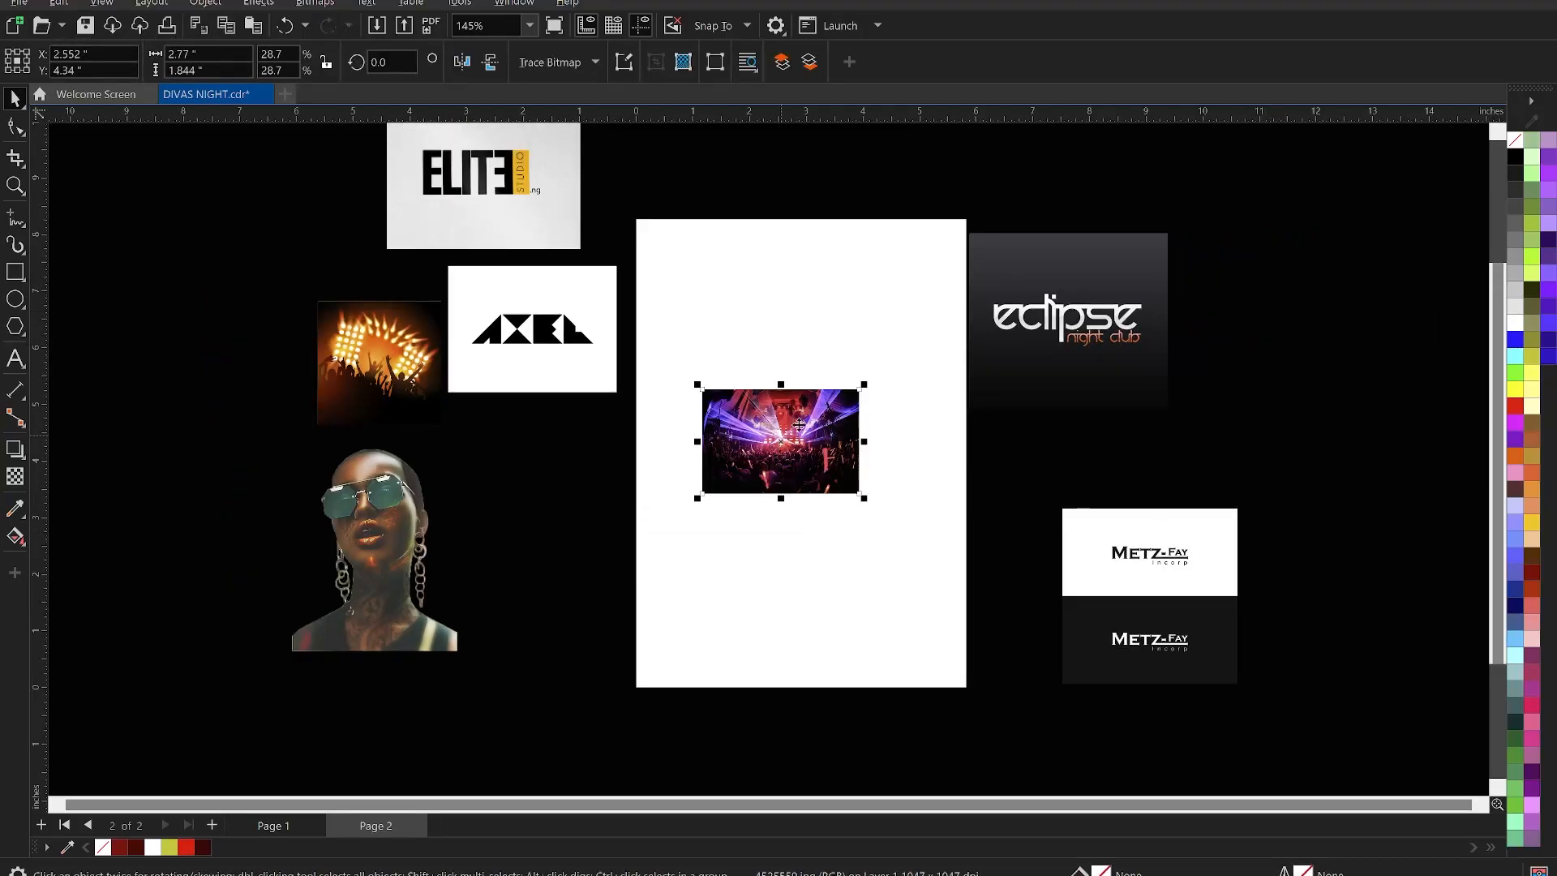
- PowerClip the club photo inside the page rectangle
{"action": "right_click", "coordinate": [815, 412]}
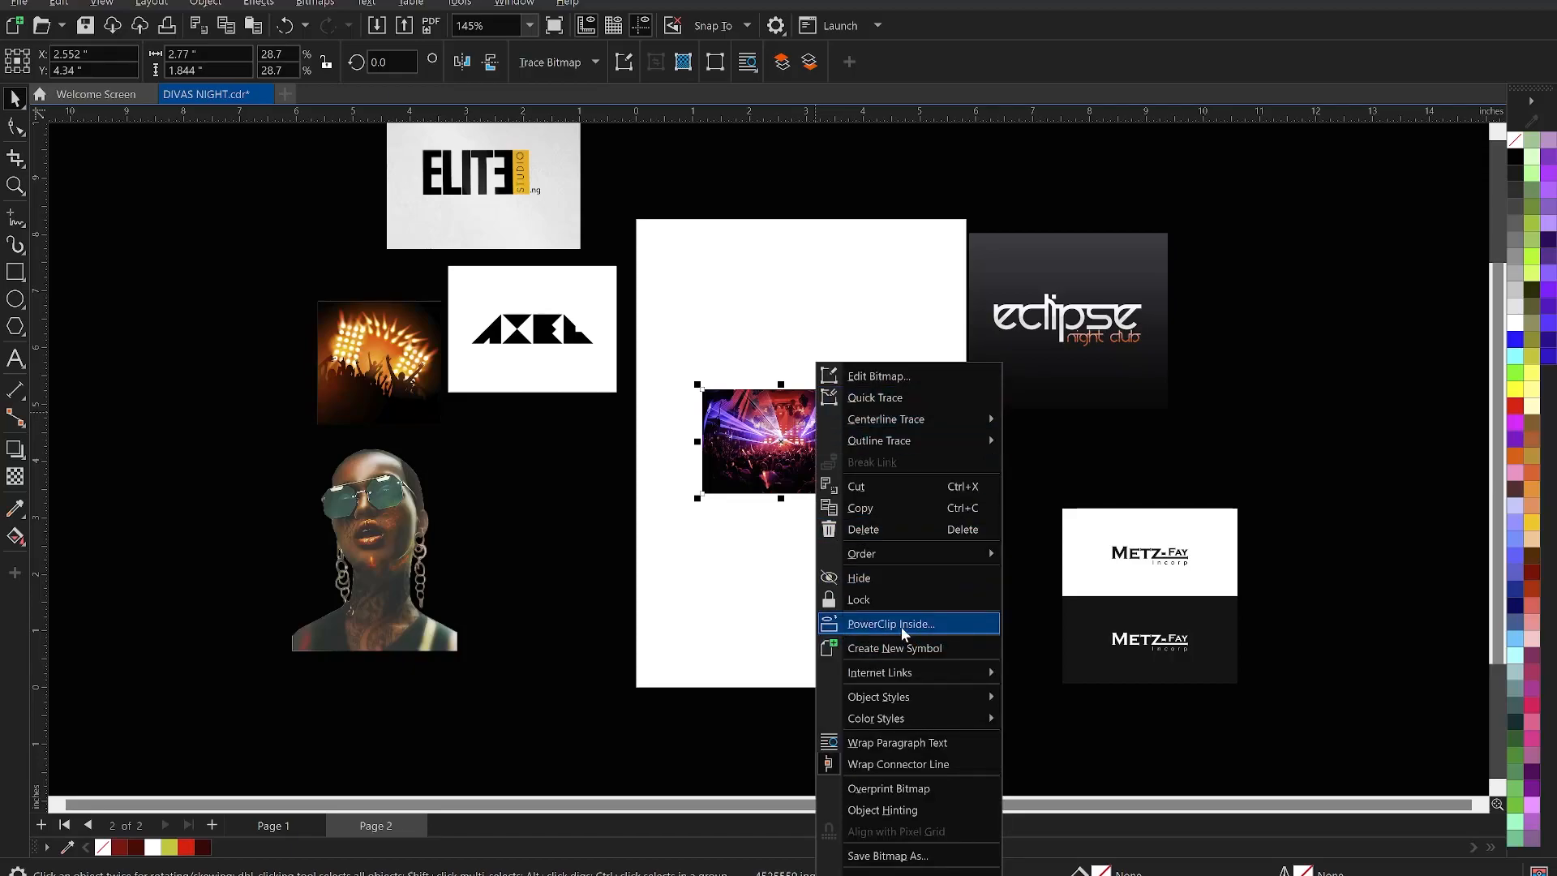
{"action": "left_click", "coordinate": [901, 623]}
{"action": "left_click", "coordinate": [820, 594]}
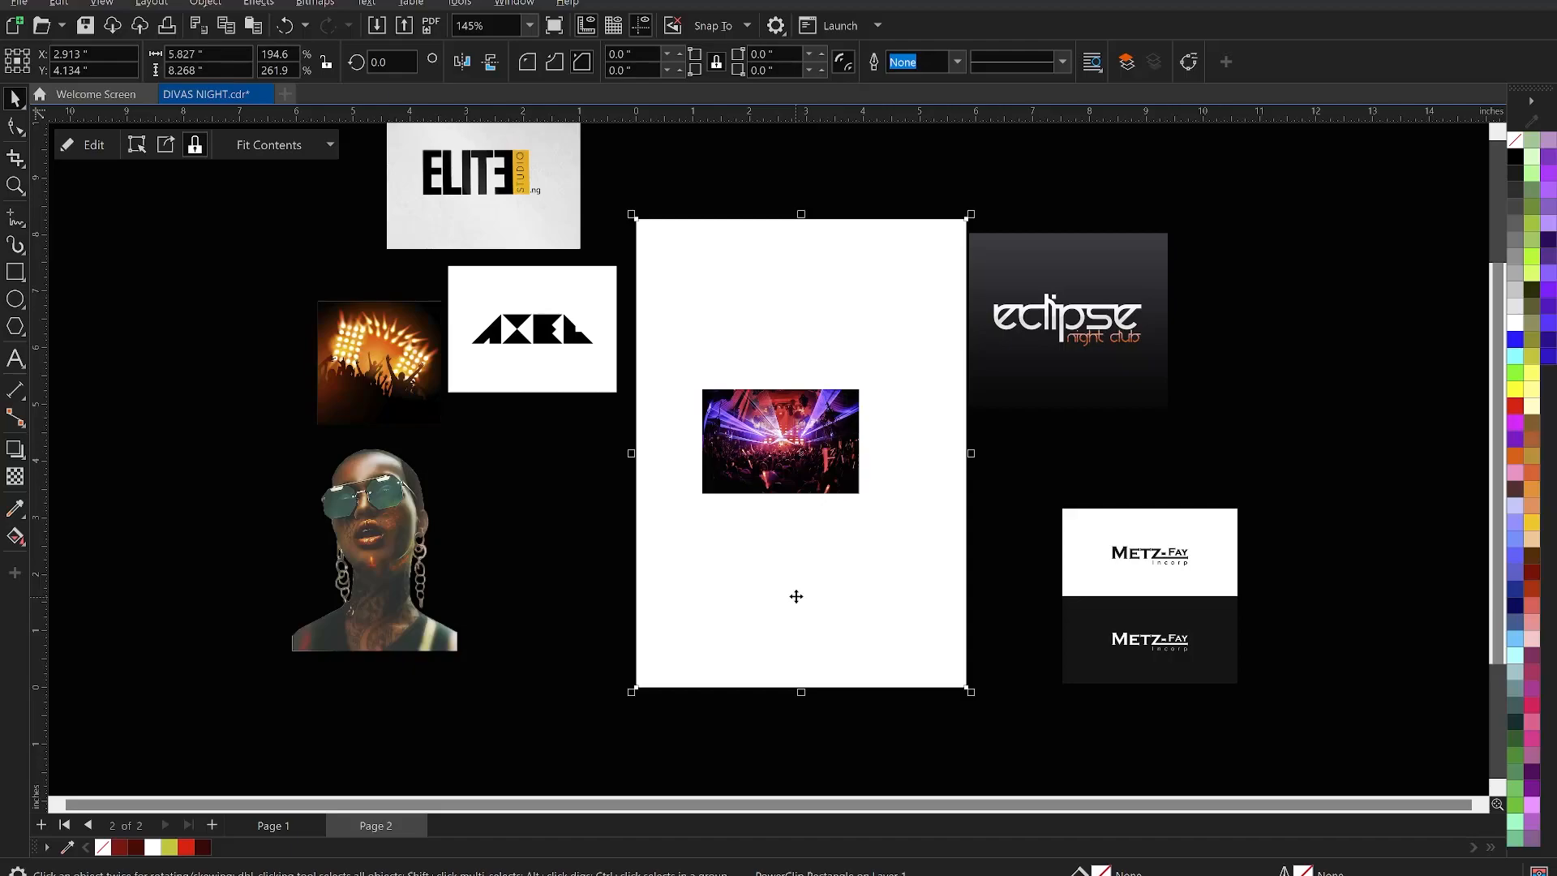
{"action": "left_click", "coordinate": [1014, 472]}
- Enlarge and position the clipped club photo so it covers the whole page
{"action": "right_click", "coordinate": [764, 421]}
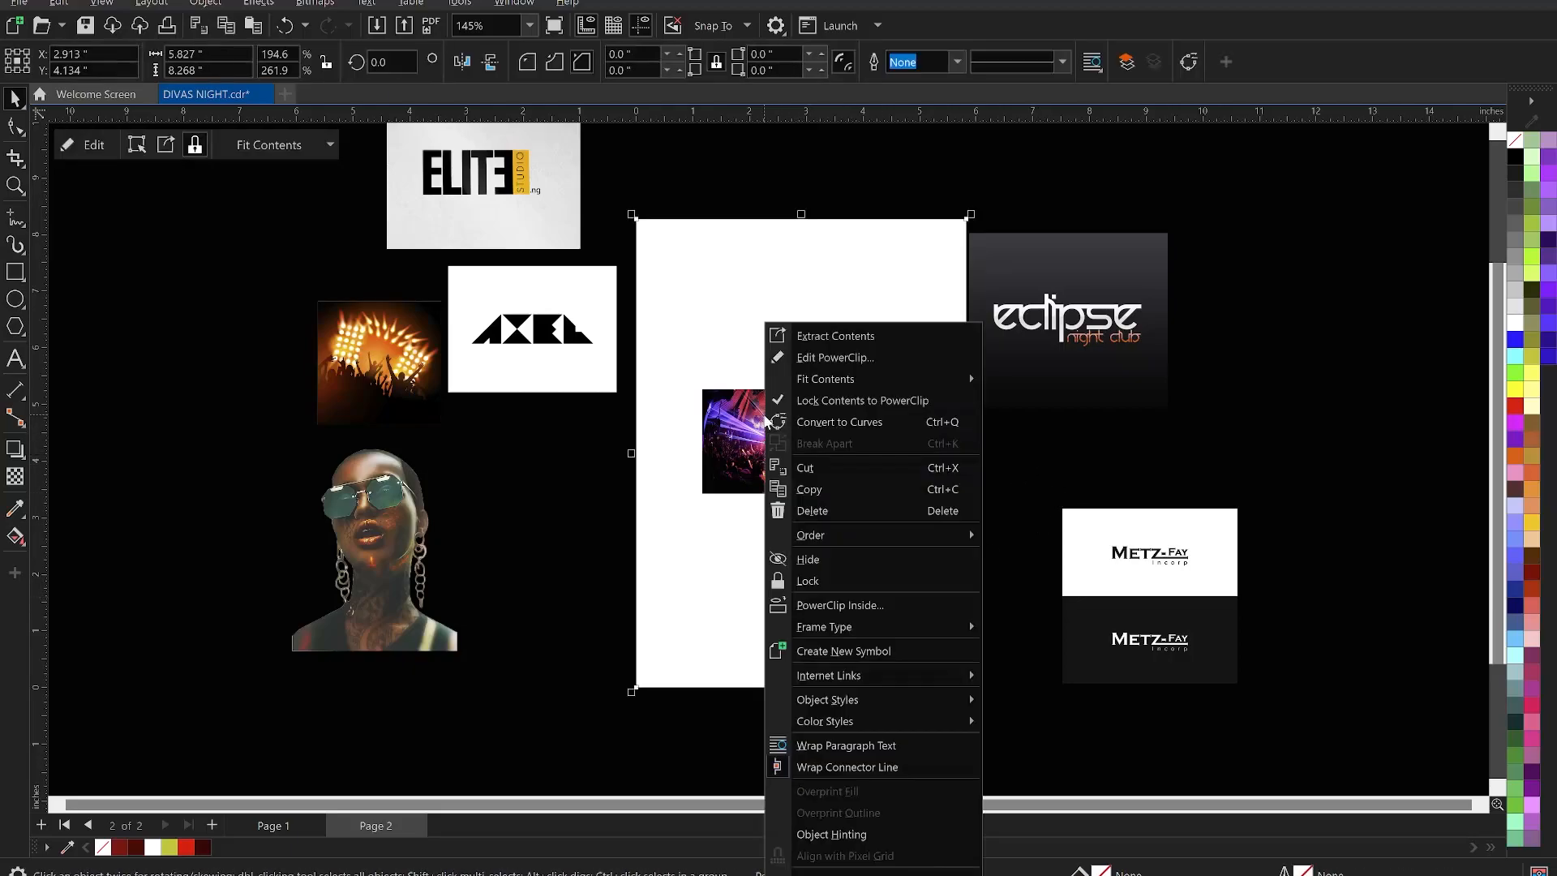
{"action": "left_click", "coordinate": [868, 359]}
{"action": "left_click", "coordinate": [783, 451]}
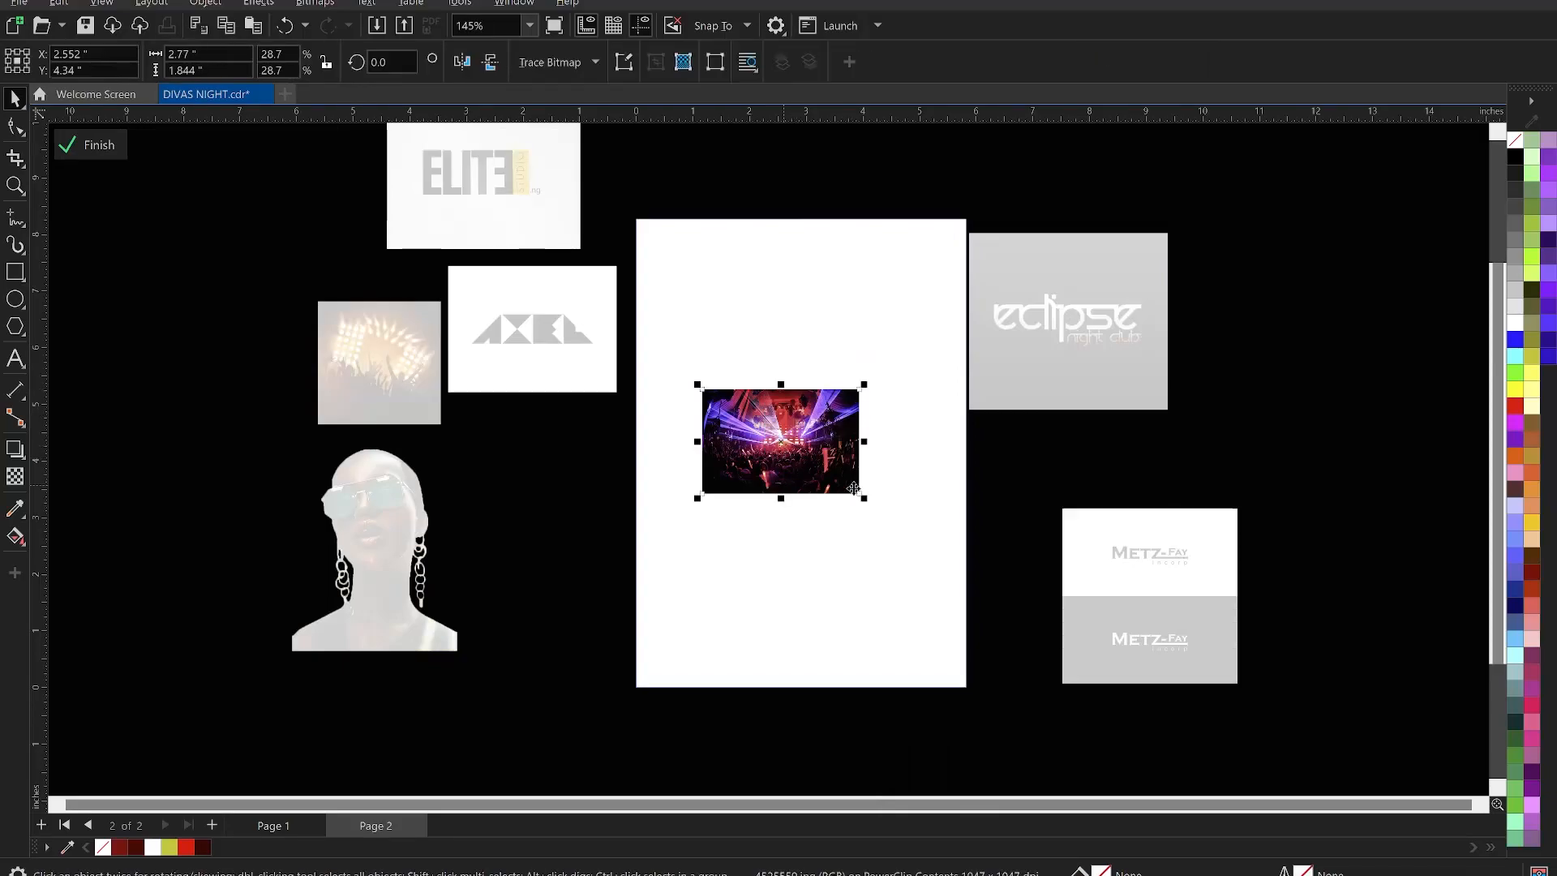
{"action": "left_click_drag", "start_coordinate": [864, 501], "coordinate": [1143, 778]}
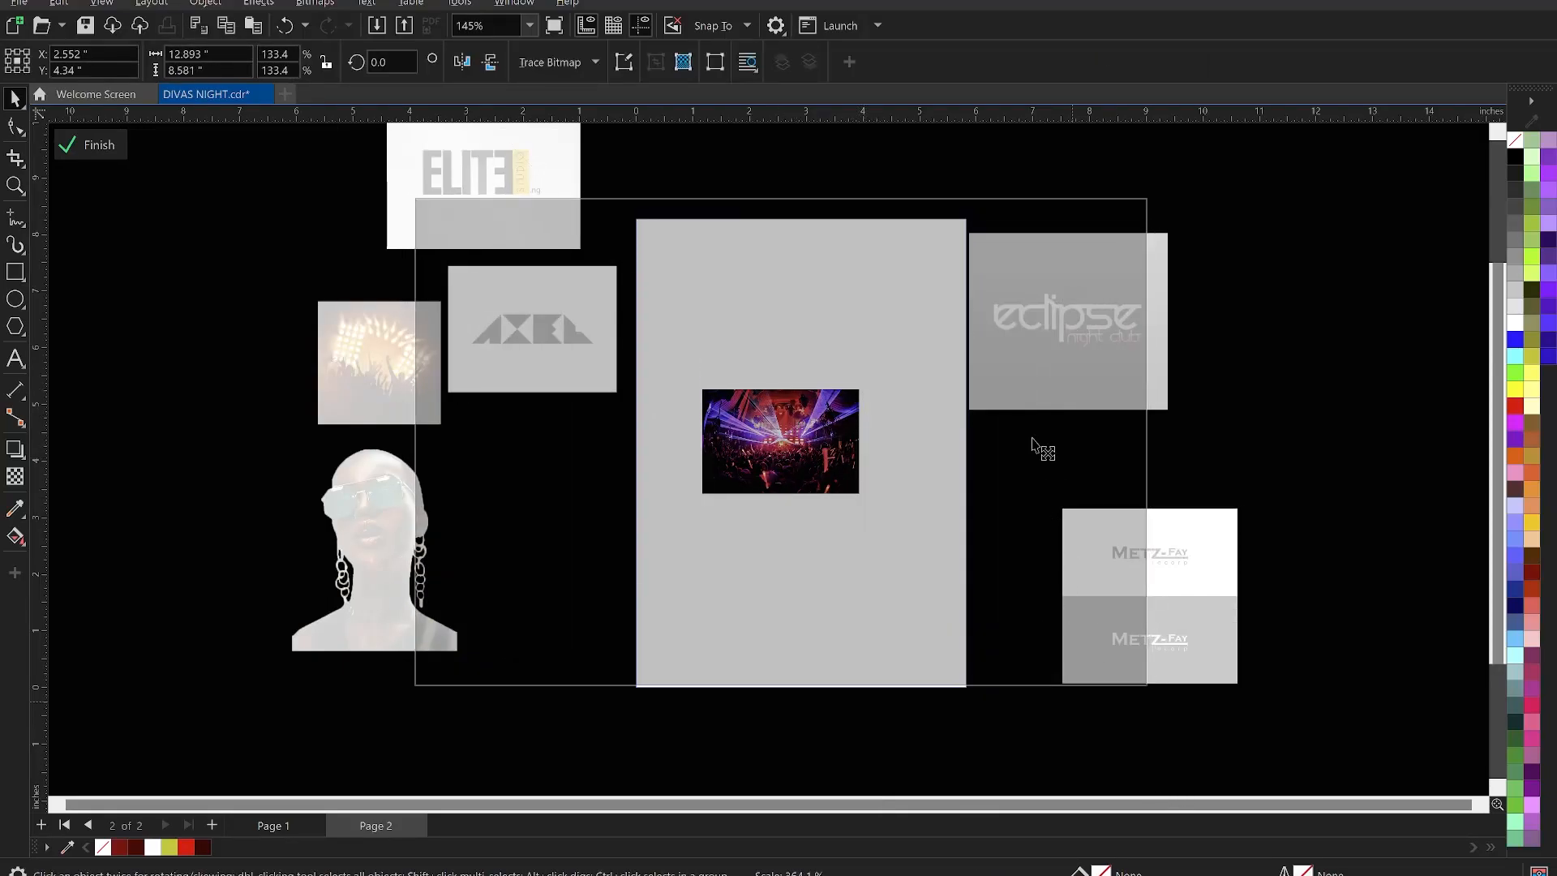
{"action": "left_click_drag", "start_coordinate": [1042, 417], "coordinate": [922, 425]}
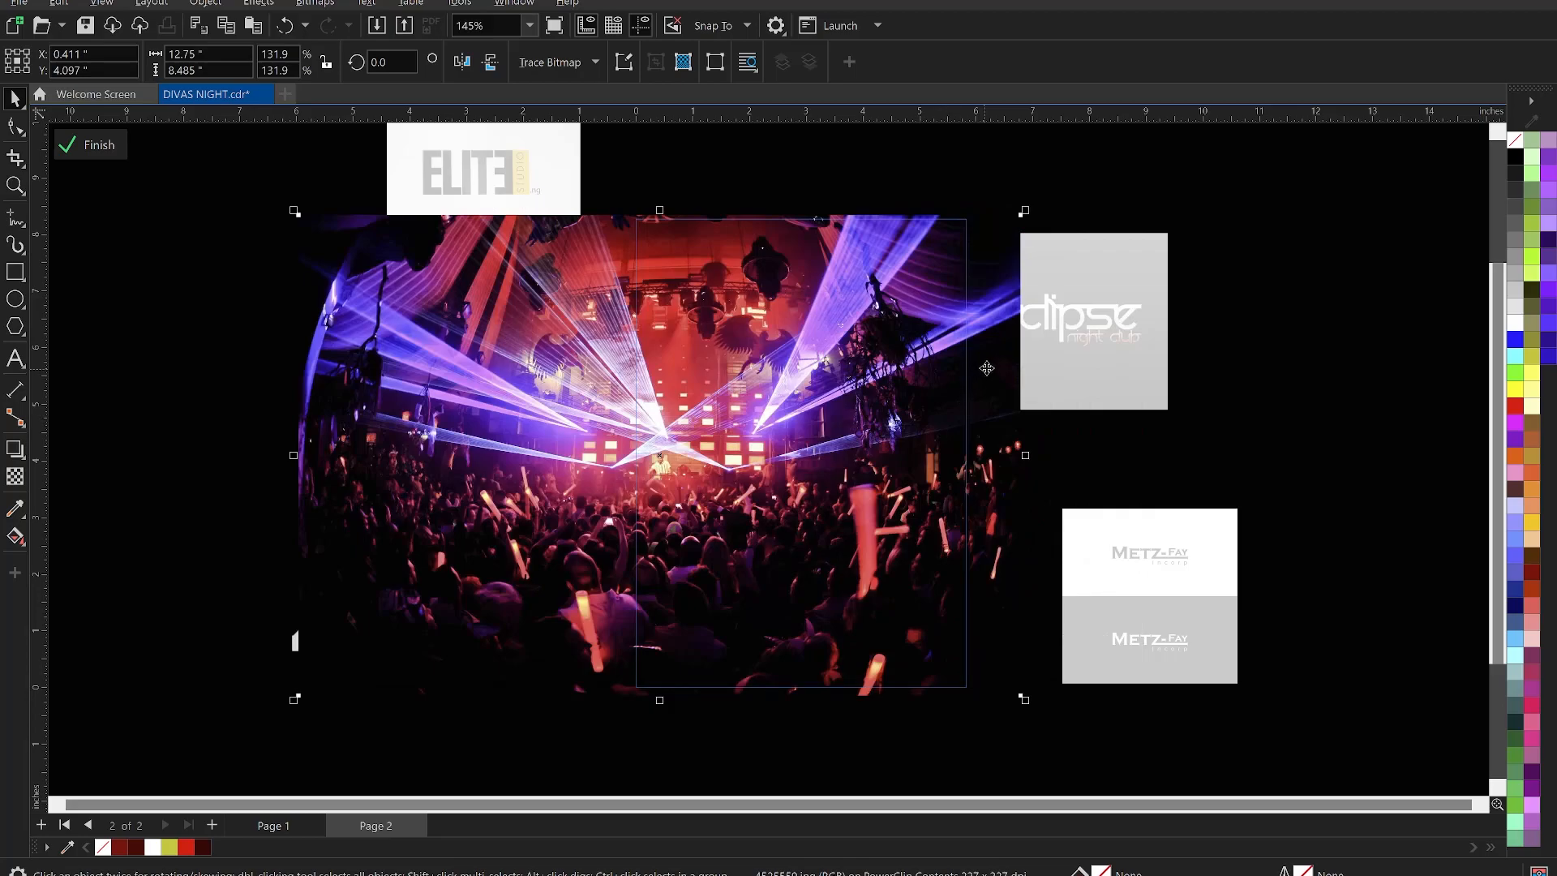
{"action": "left_click_drag", "start_coordinate": [989, 363], "coordinate": [989, 362]}
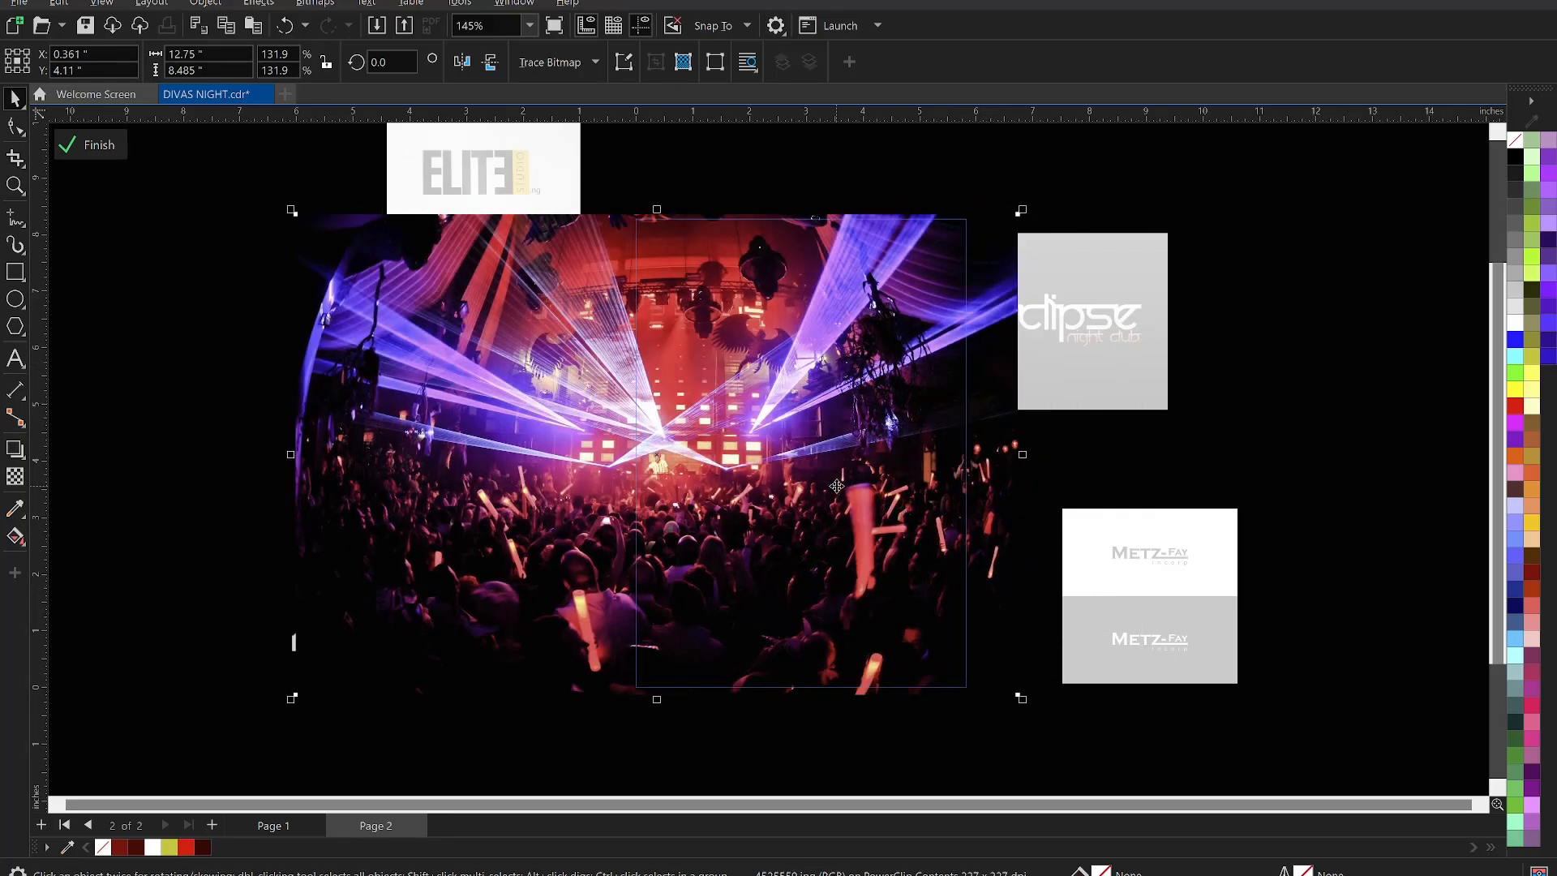
{"action": "left_click_drag", "start_coordinate": [837, 487], "coordinate": [840, 486]}
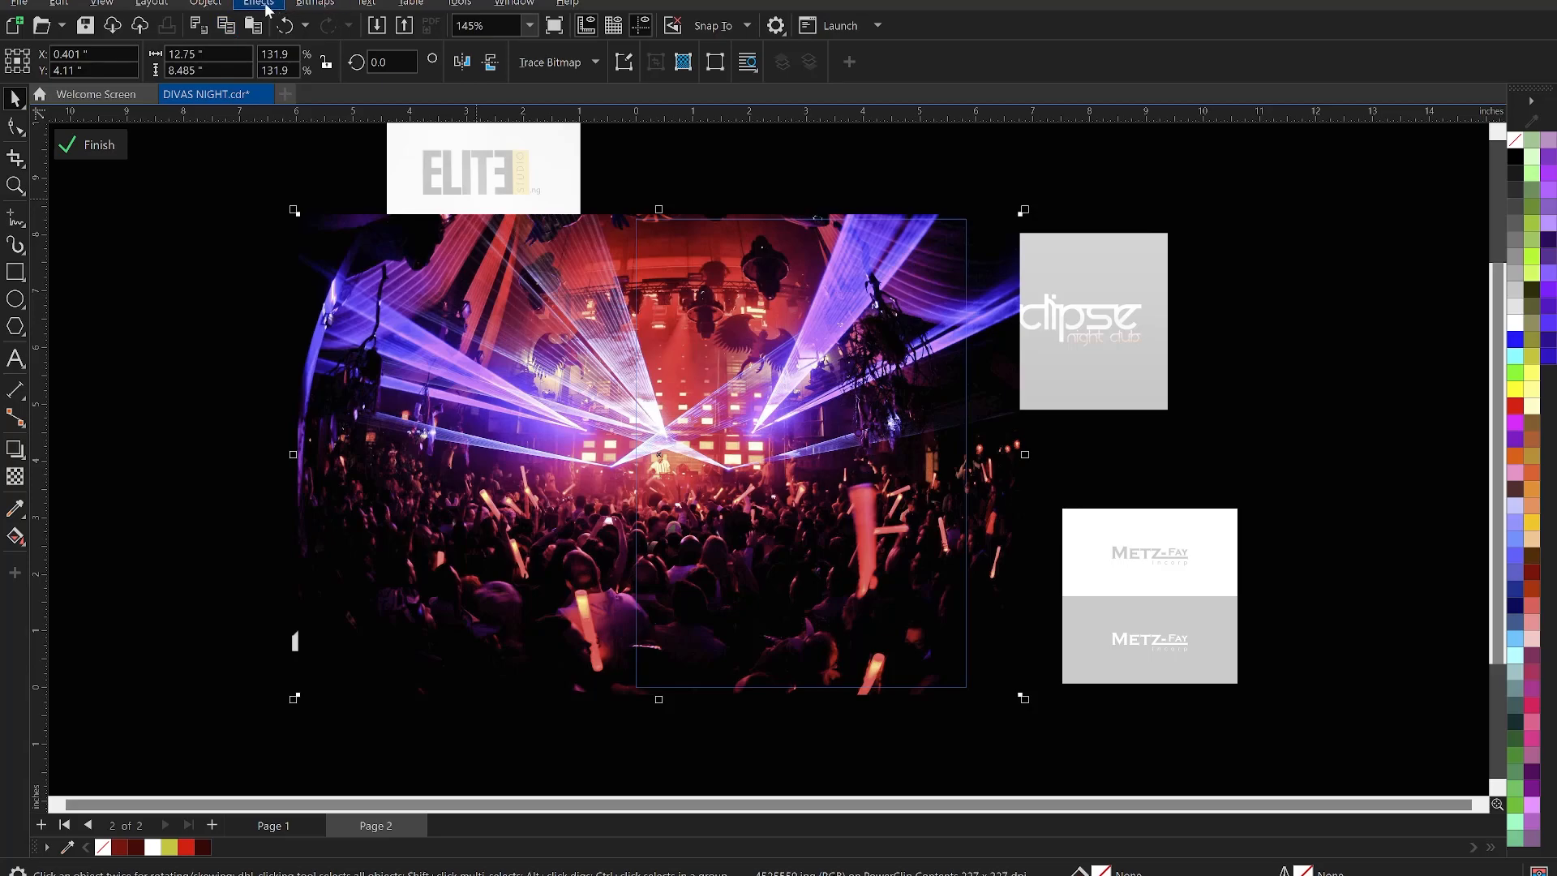
- Apply a Gaussian Blur with a 28.6-pixel radius to the clipped club photo
{"action": "left_click", "coordinate": [261, 4]}
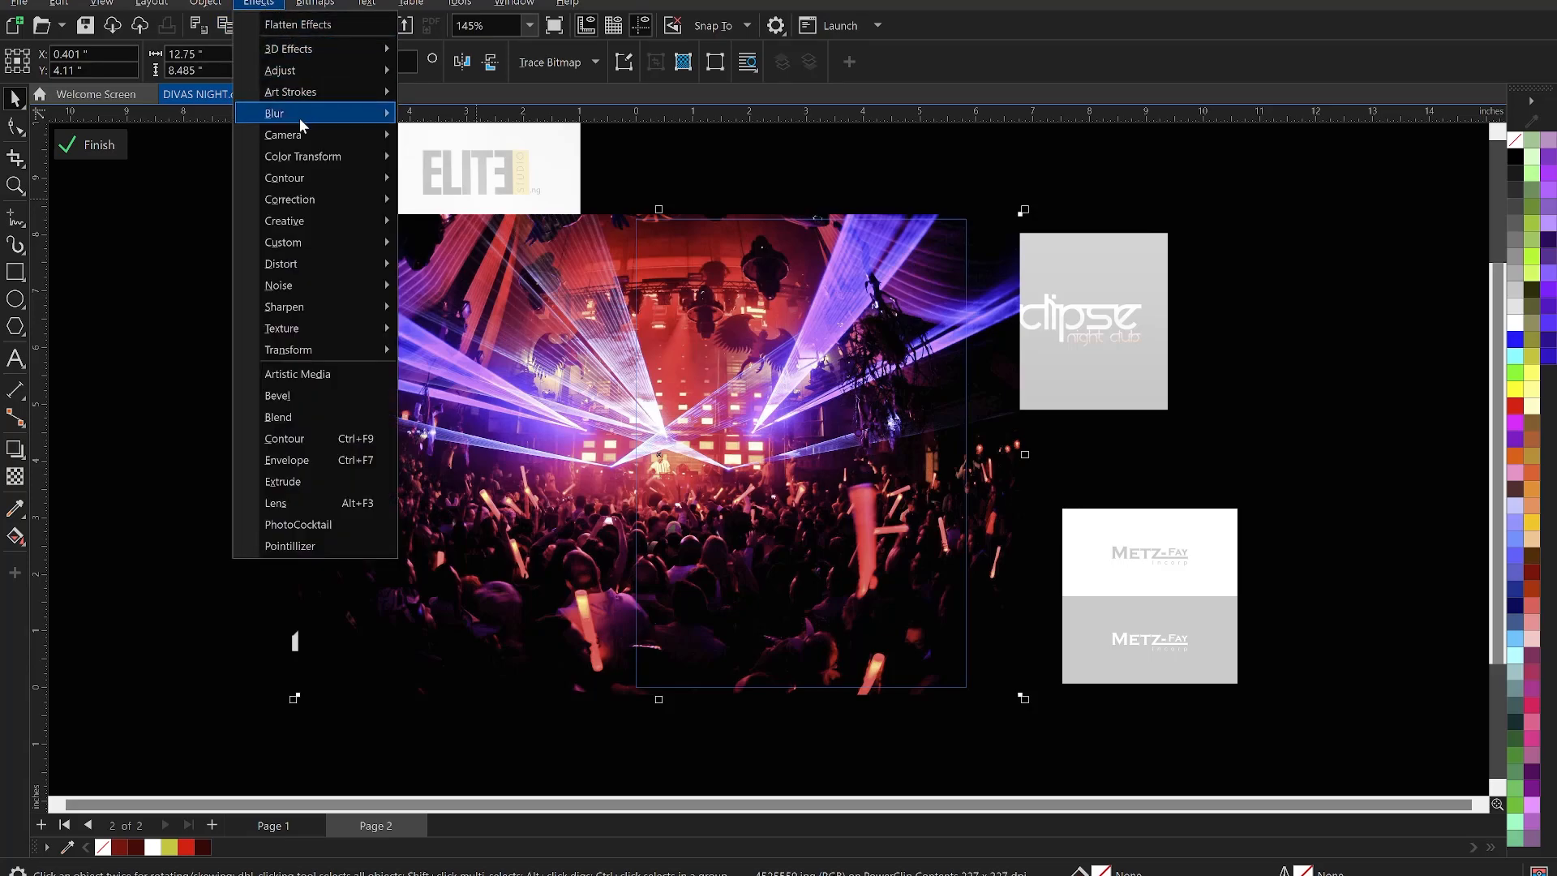
{"action": "mouse_move", "coordinate": [299, 118]}
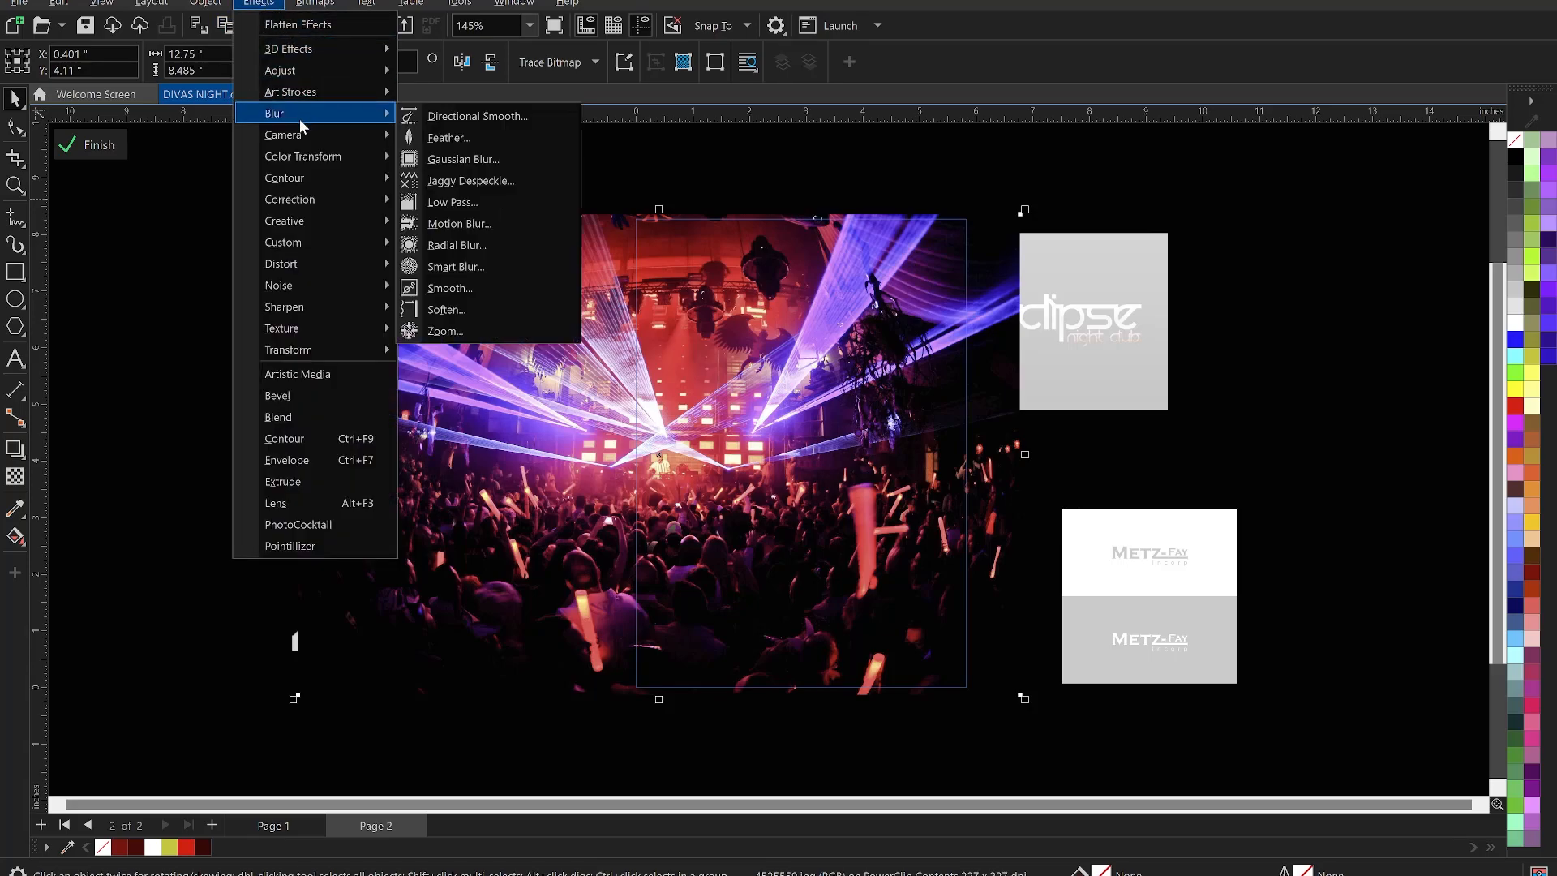
{"action": "left_click", "coordinate": [470, 158]}
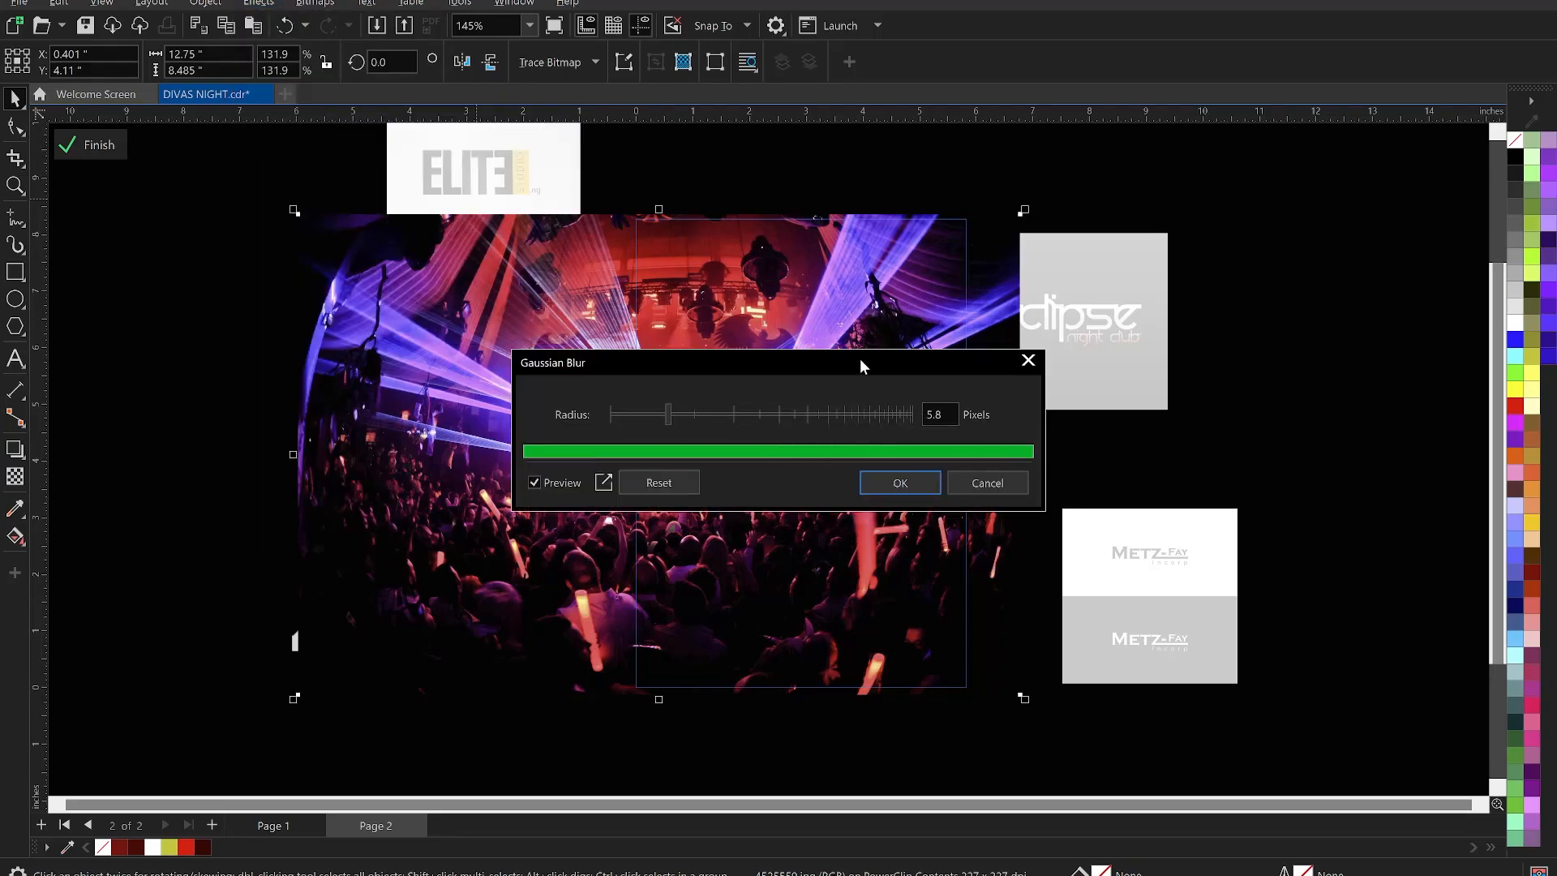
{"action": "left_click_drag", "start_coordinate": [860, 362], "coordinate": [1234, 294]}
{"action": "left_click", "coordinate": [1083, 348]}
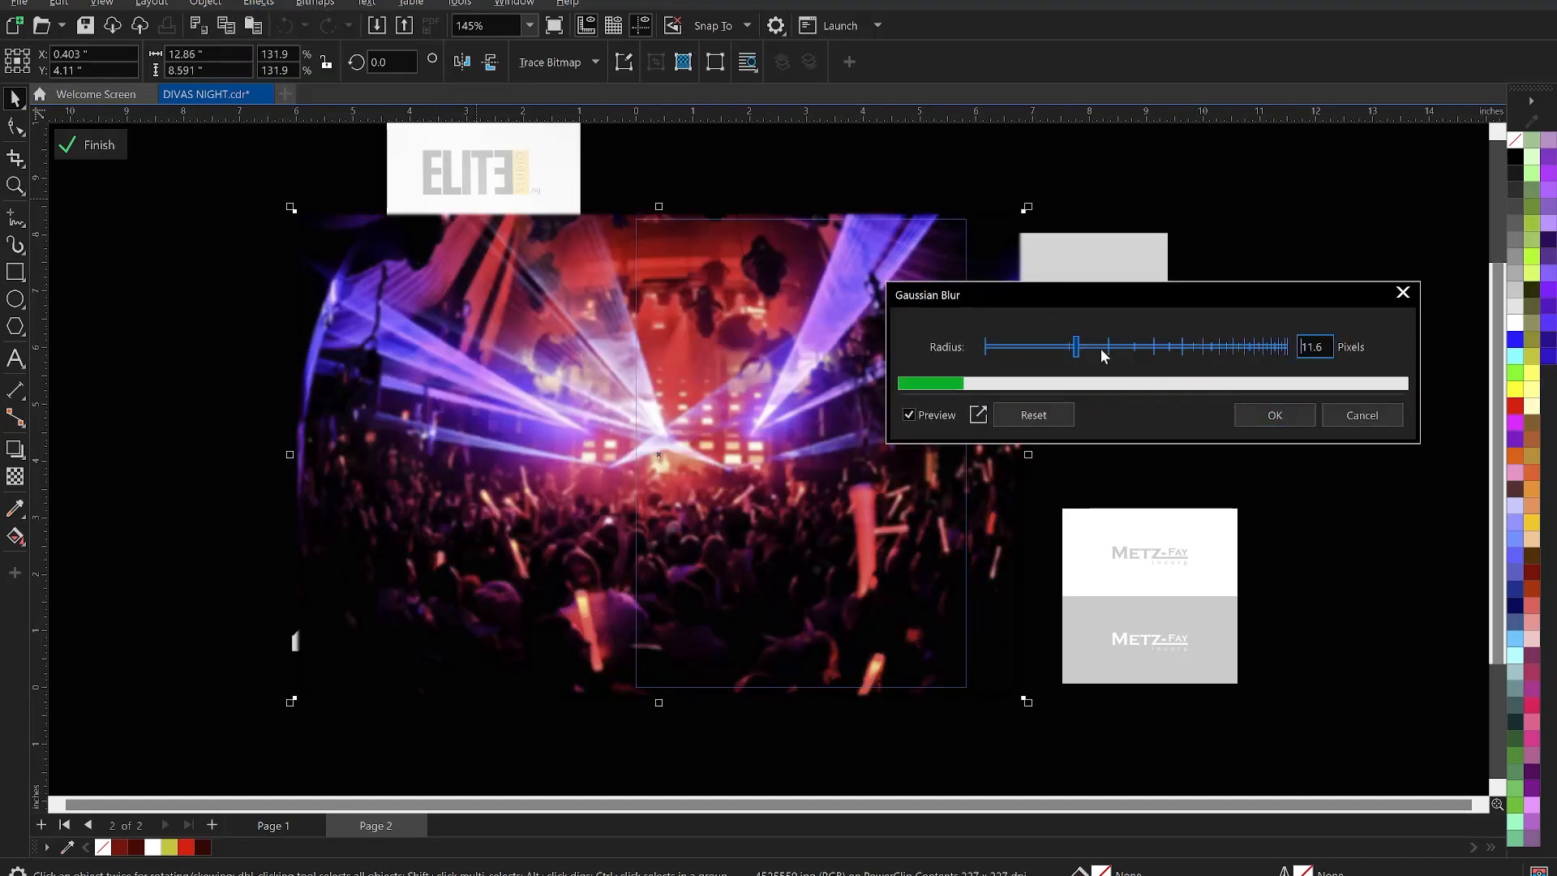
{"action": "left_click", "coordinate": [1107, 347]}
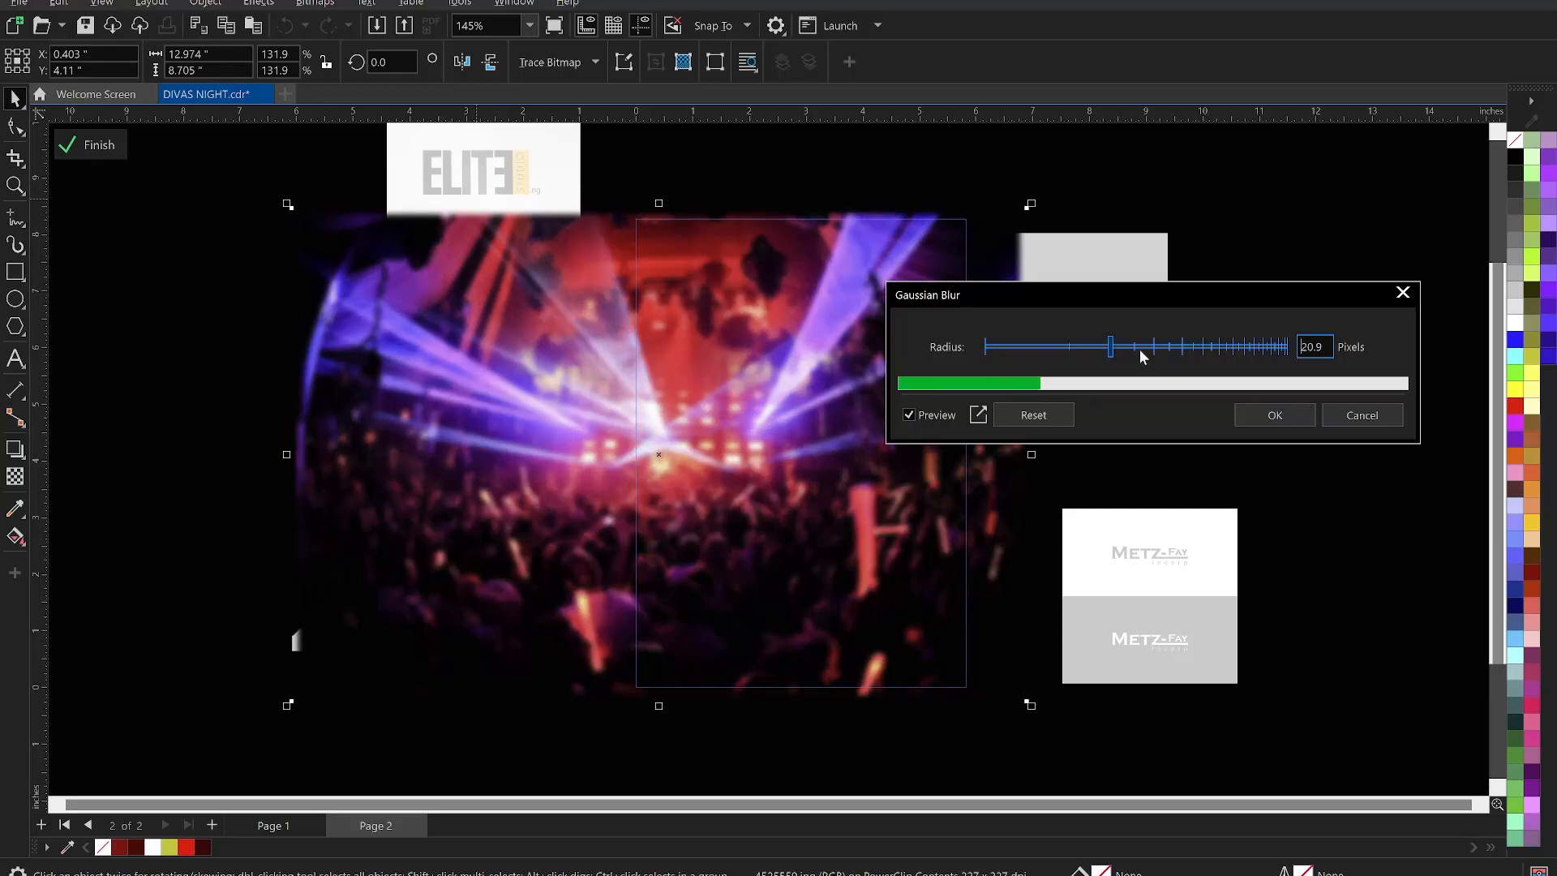
{"action": "left_click", "coordinate": [1140, 348]}
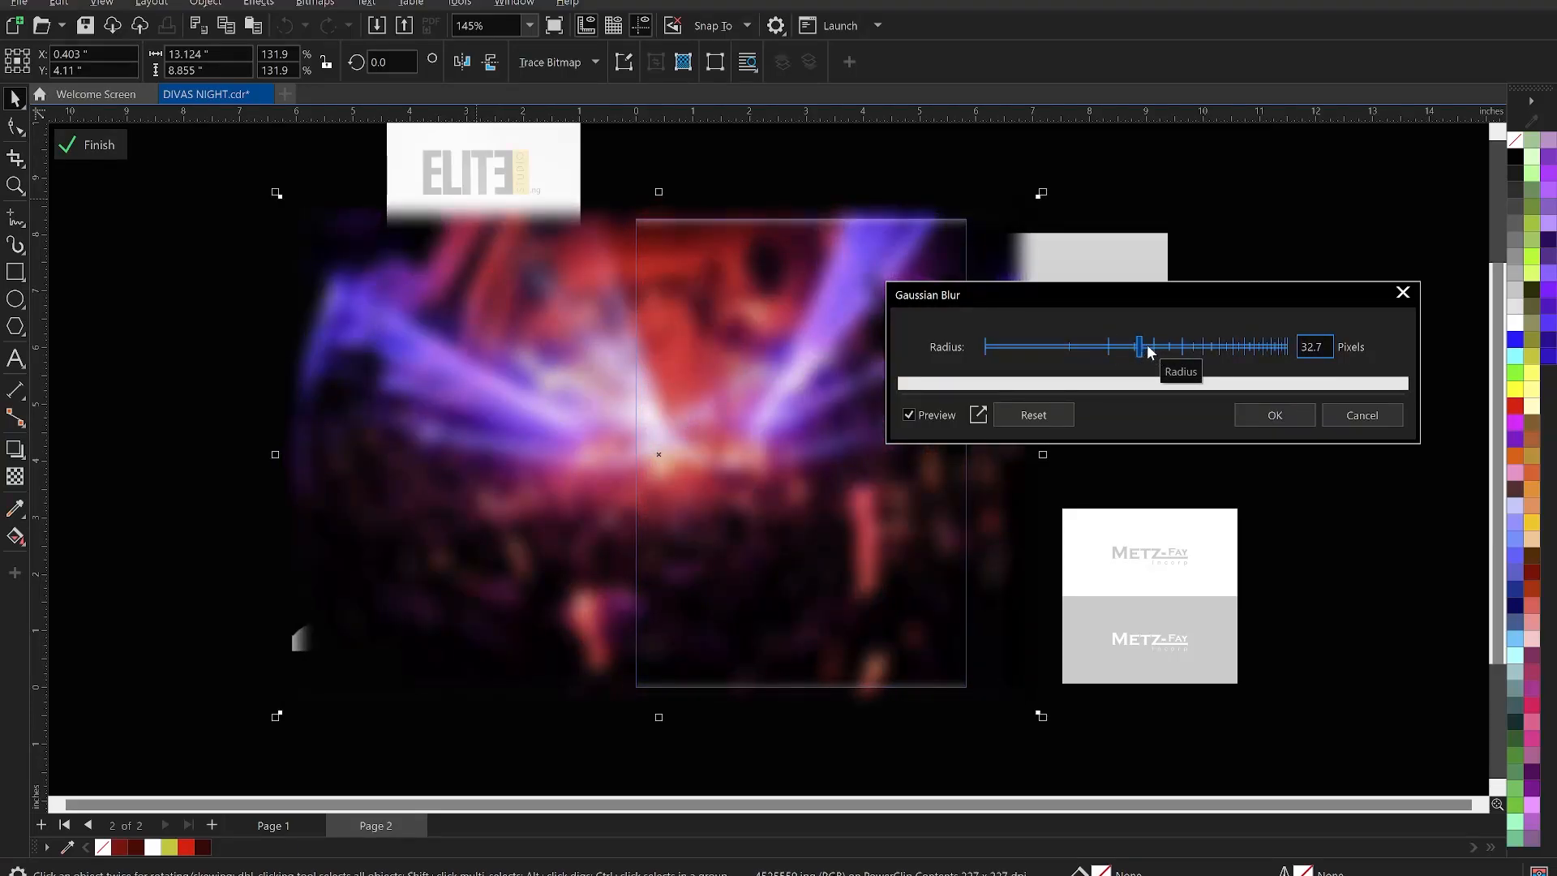
{"action": "left_click", "coordinate": [1147, 349]}
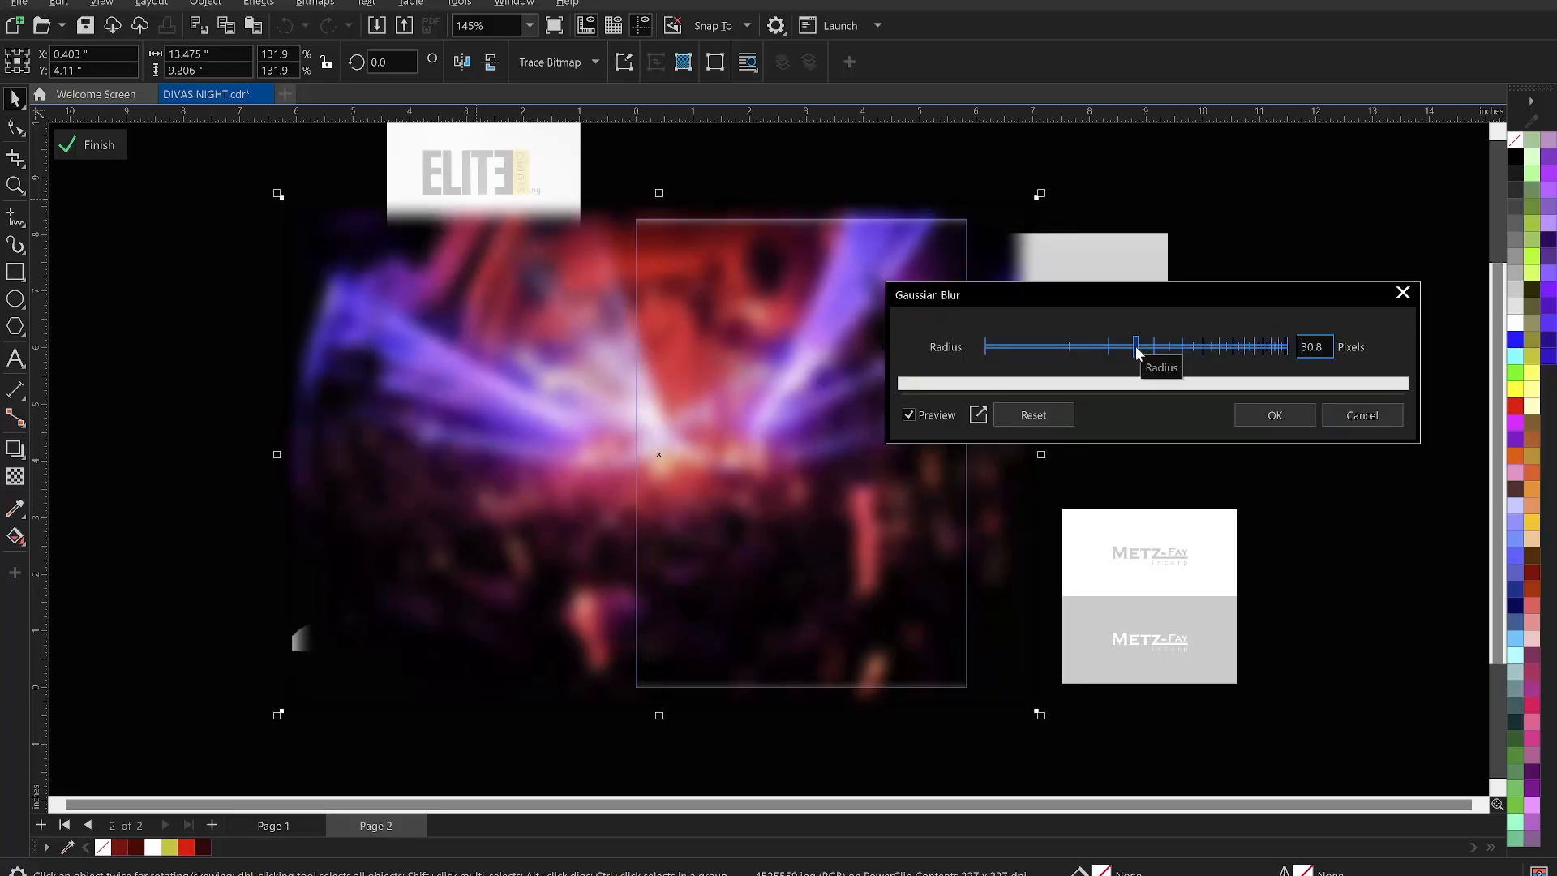
{"action": "left_click", "coordinate": [1132, 350]}
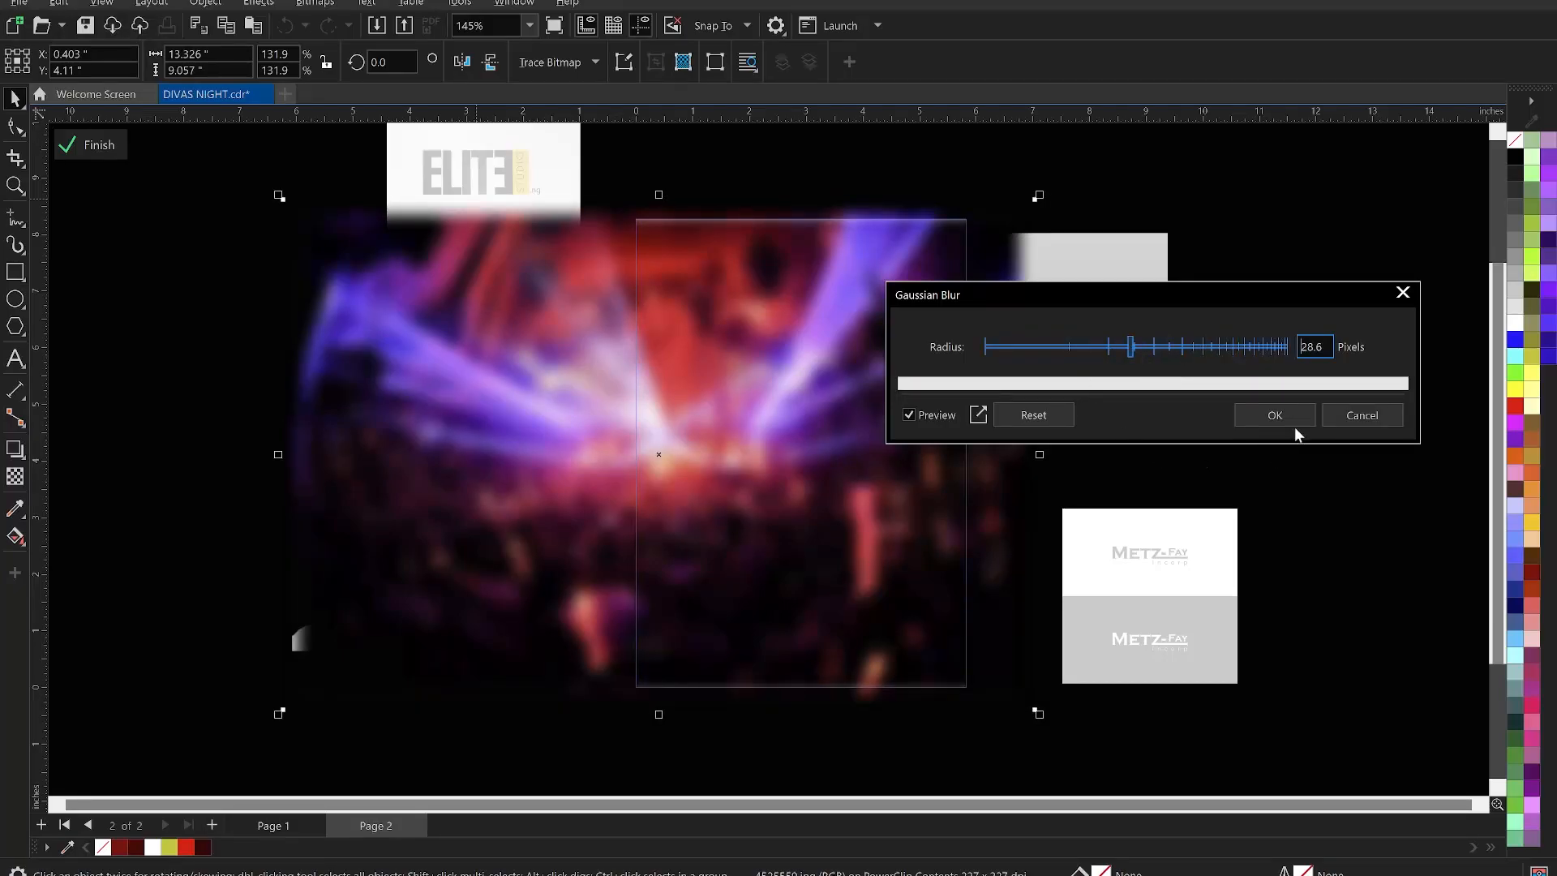
{"action": "left_click", "coordinate": [1262, 420]}
{"action": "left_click", "coordinate": [1221, 337]}
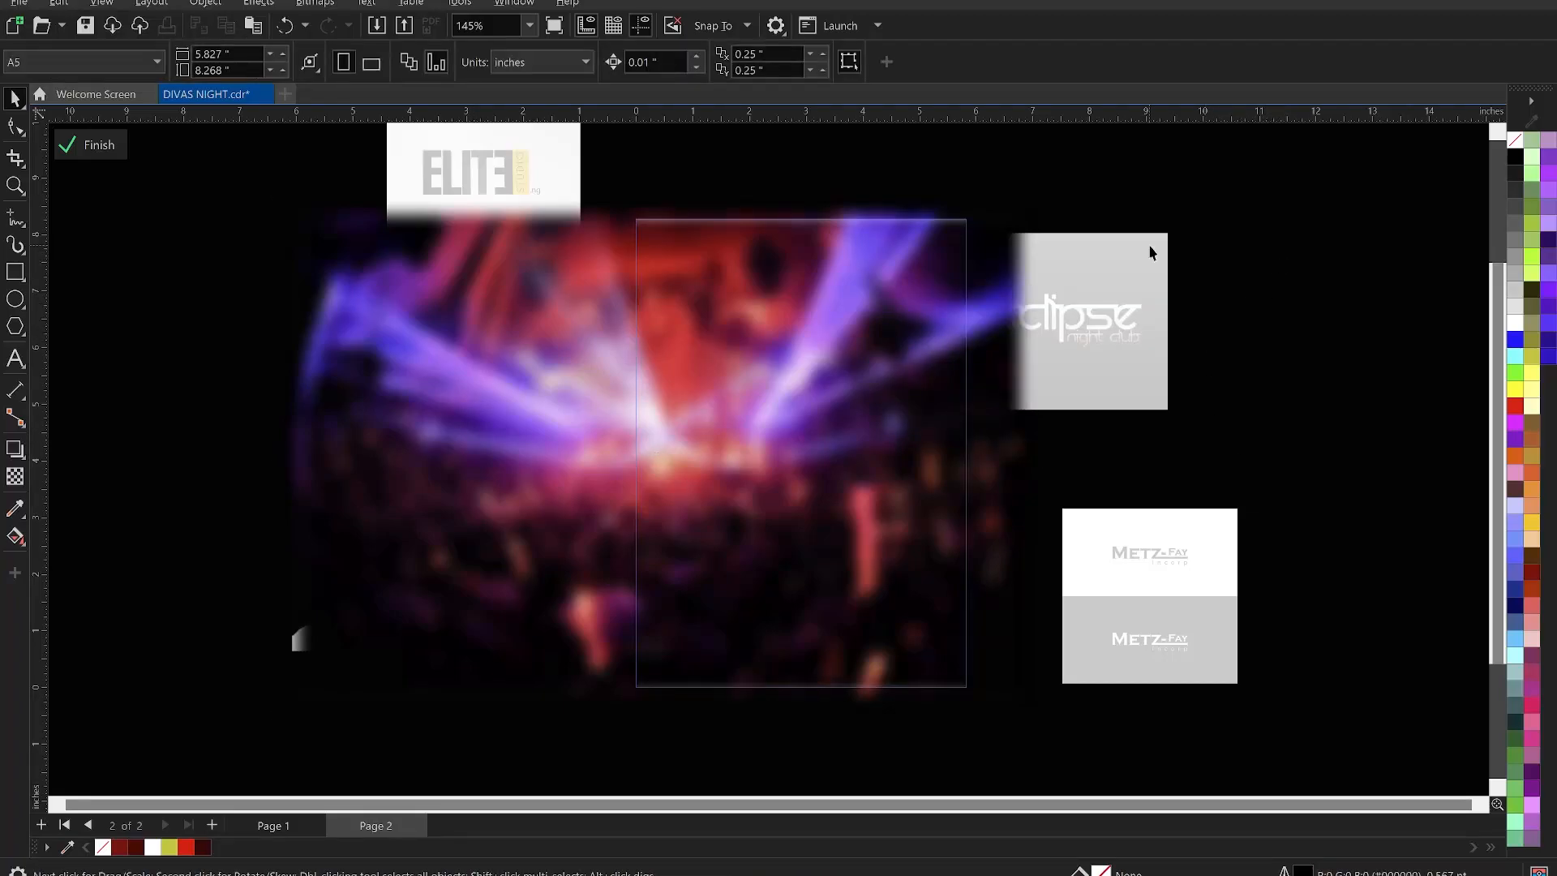
- Scale the background frame to 135% and its photo contents to 136.5%
{"action": "left_click", "coordinate": [99, 146]}
{"action": "left_click", "coordinate": [250, 326]}
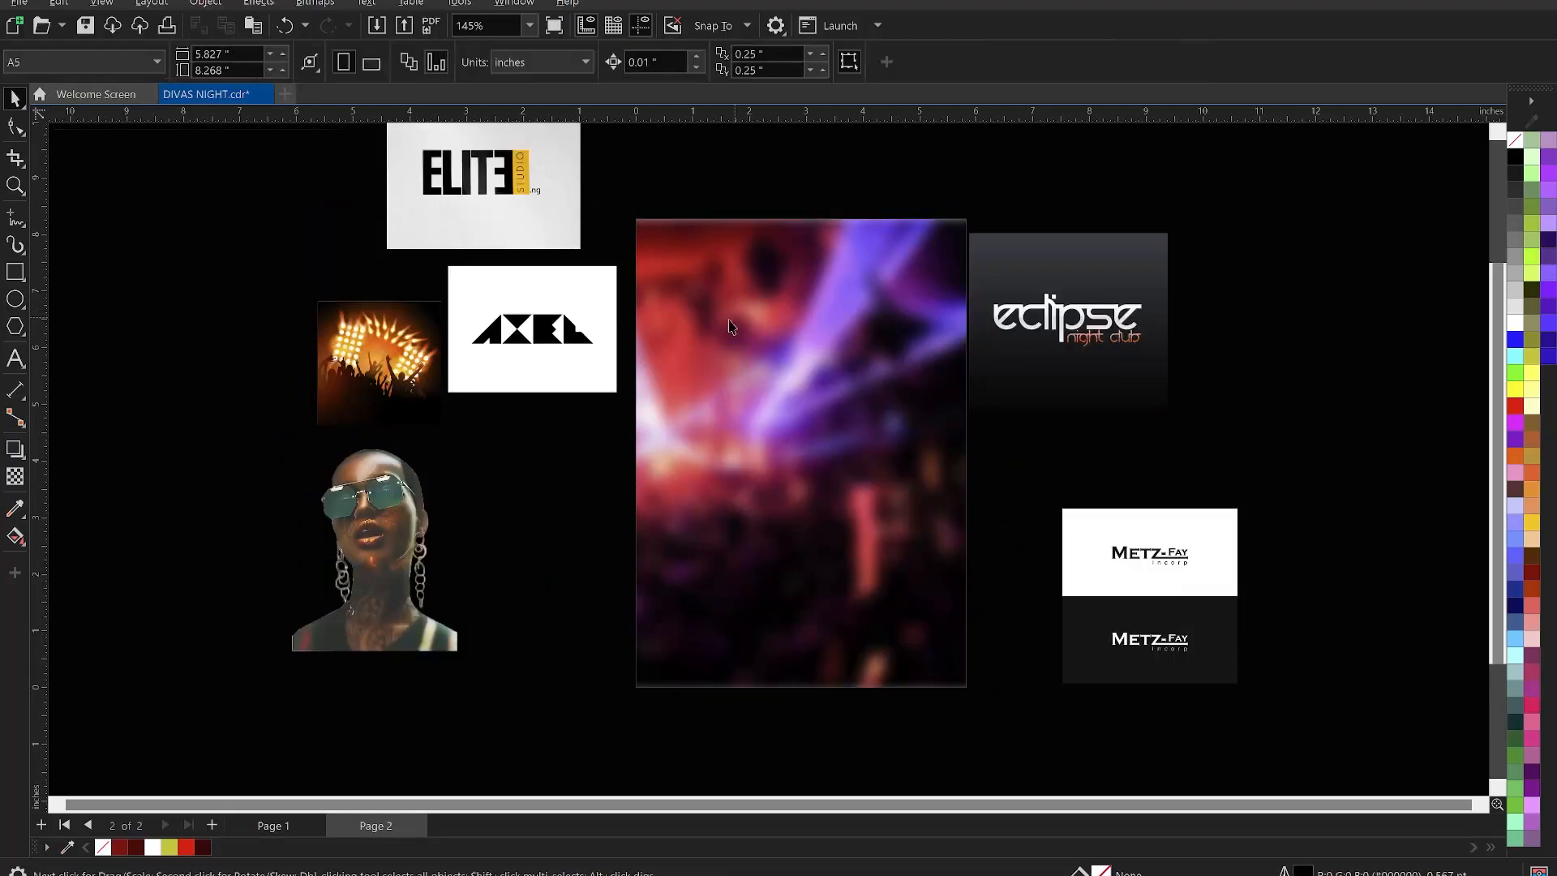
{"action": "left_click", "coordinate": [761, 364]}
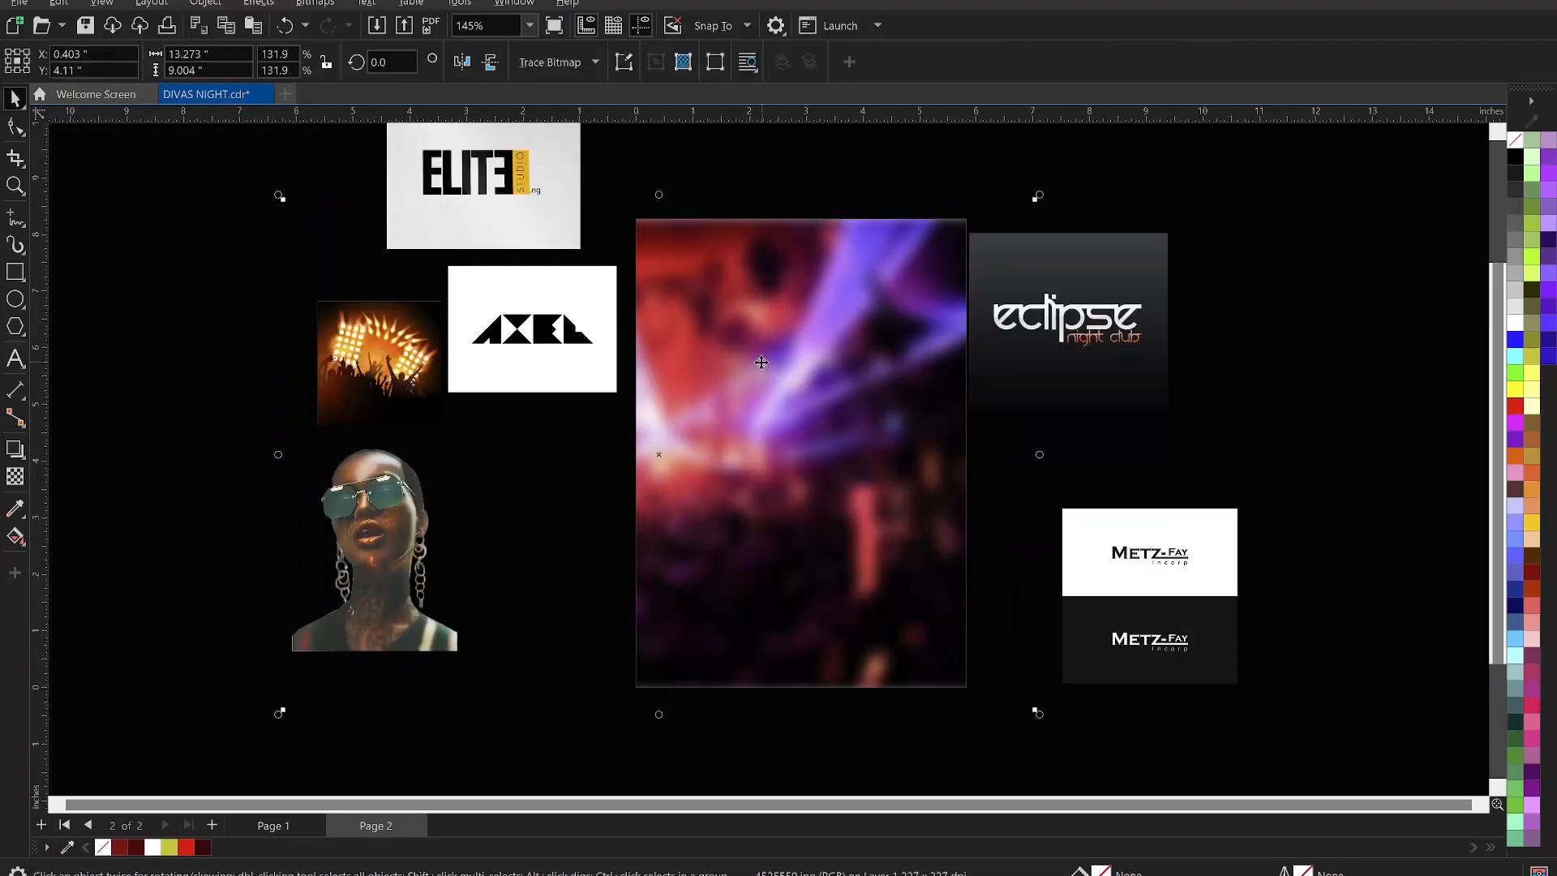
{"action": "mouse_move", "coordinate": [1040, 197]}
{"action": "left_mouse_down"}
{"action": "mouse_move", "coordinate": [1063, 198]}
{"action": "mouse_move", "coordinate": [1049, 191]}
{"action": "left_mouse_up"}
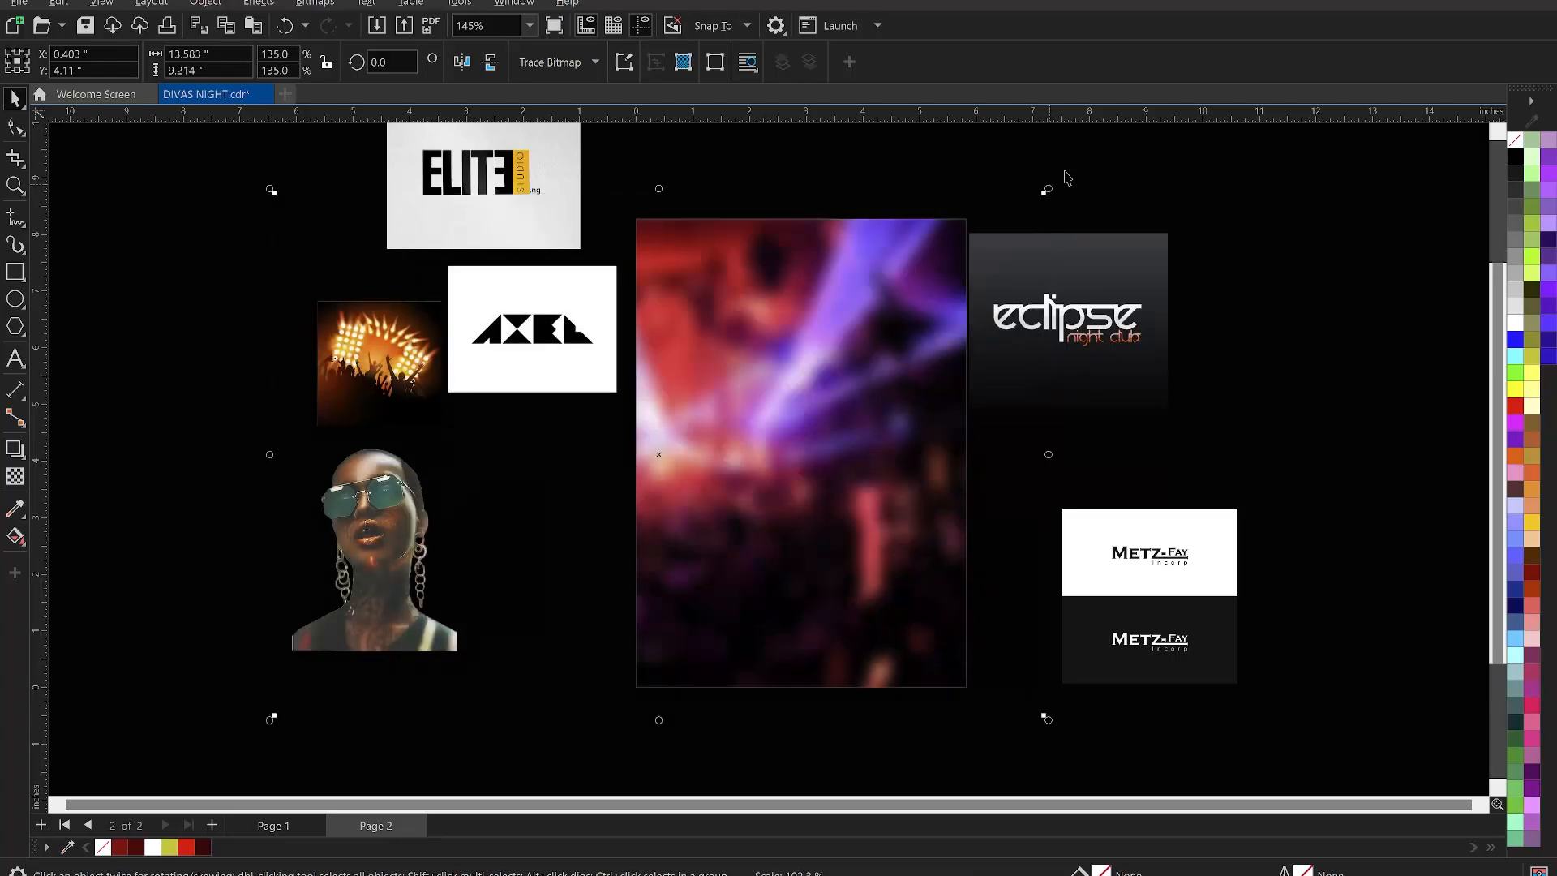
{"action": "left_click", "coordinate": [1117, 166]}
{"action": "double_click", "coordinate": [874, 312]}
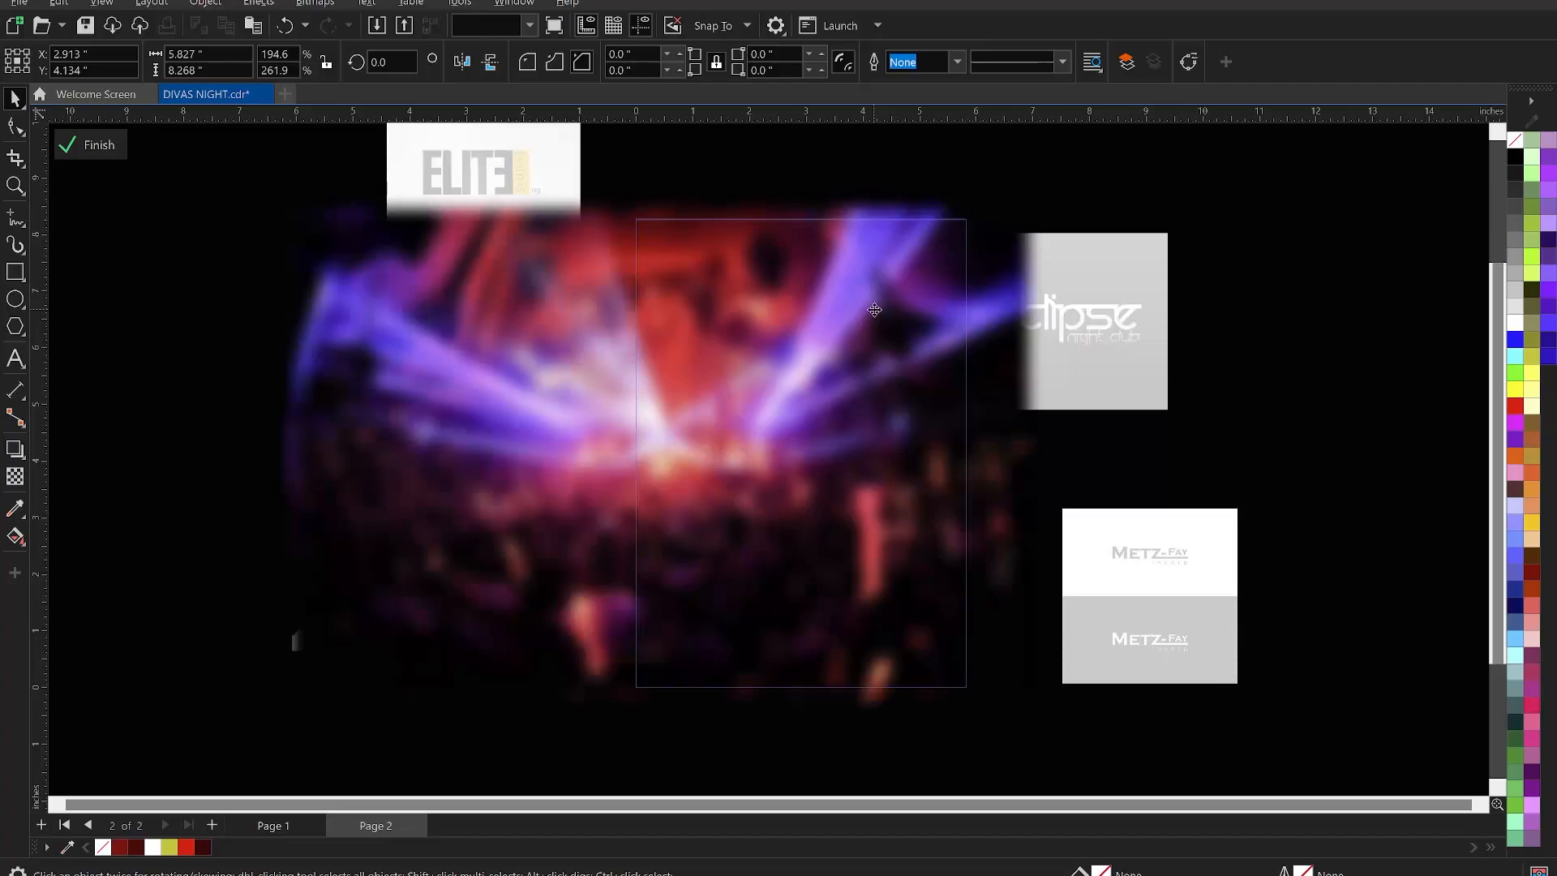
{"action": "left_click", "coordinate": [874, 311]}
{"action": "mouse_move", "coordinate": [1054, 194]}
{"action": "left_mouse_down"}
{"action": "mouse_move", "coordinate": [1079, 181]}
{"action": "mouse_move", "coordinate": [1058, 180]}
{"action": "left_mouse_up"}
{"action": "left_click", "coordinate": [1252, 218], "text": "ctrl"}
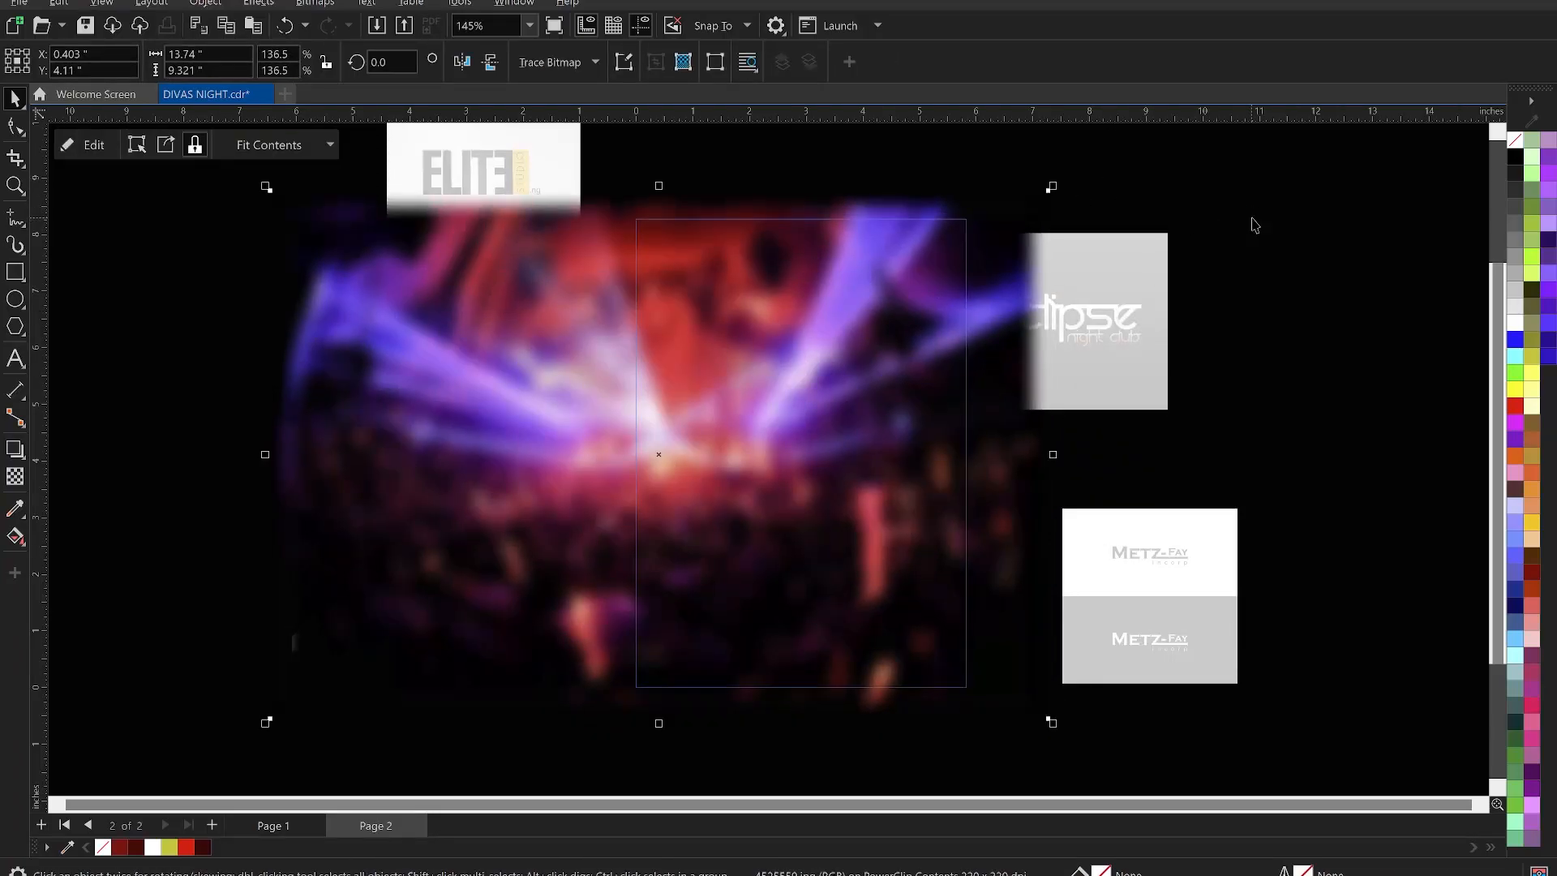
{"action": "left_click", "coordinate": [1255, 224]}
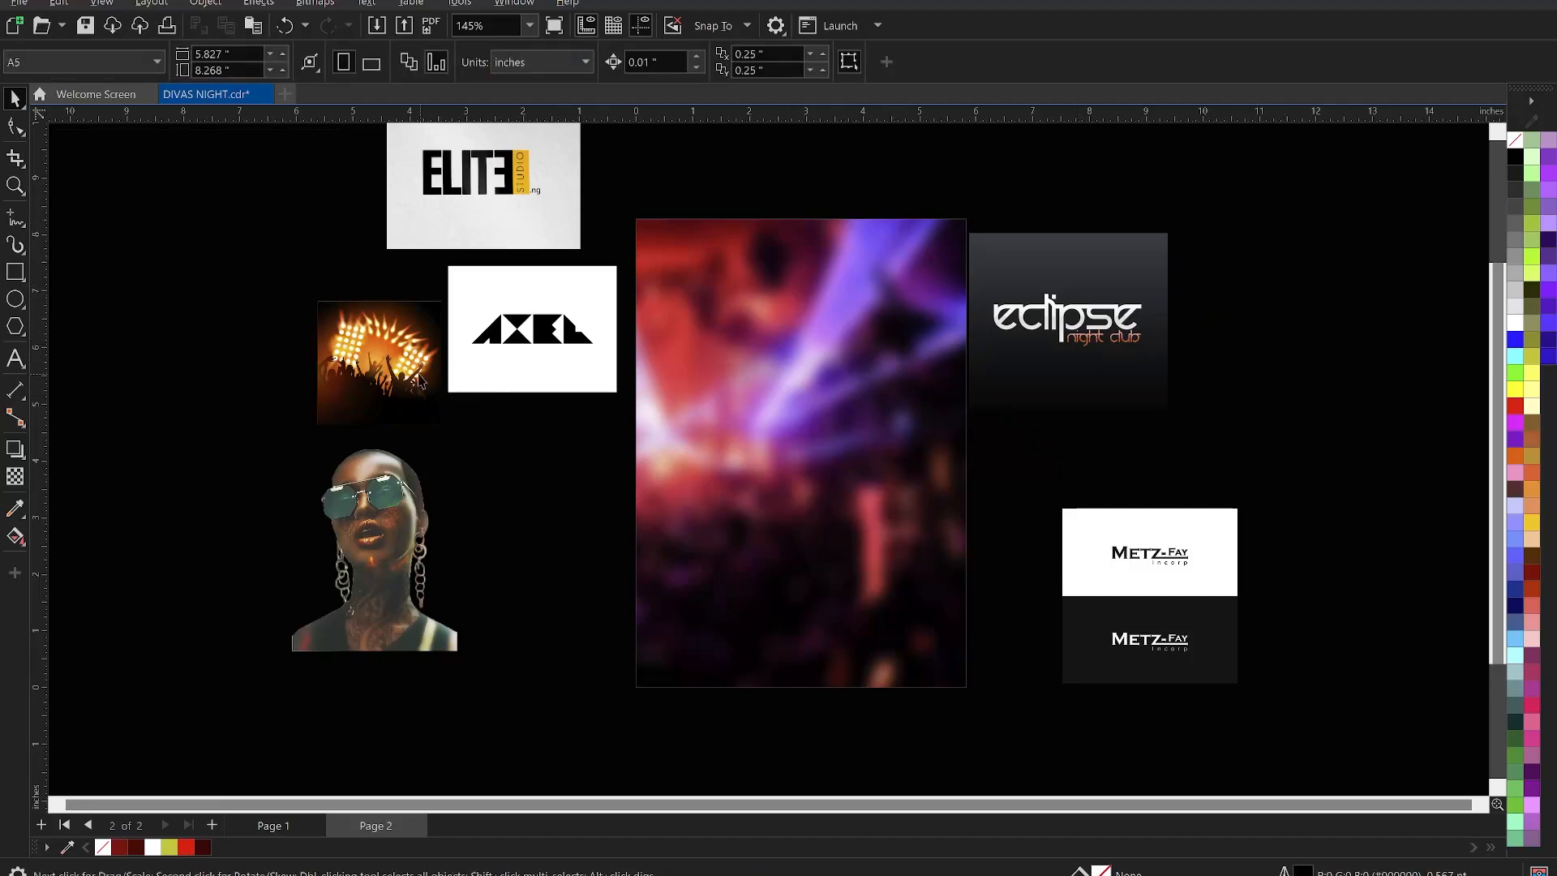
- Place the crowd picture over the top of the background, scaled to 5.625 inches
{"action": "left_click_drag", "start_coordinate": [363, 363], "coordinate": [764, 307]}
{"action": "left_click_drag", "start_coordinate": [847, 379], "coordinate": [941, 472]}
{"action": "left_click_drag", "start_coordinate": [767, 248], "coordinate": [783, 294]}
- Give the crowd picture a left-to-right linear transparency fading into the blurred background
{"action": "left_click", "coordinate": [785, 290]}
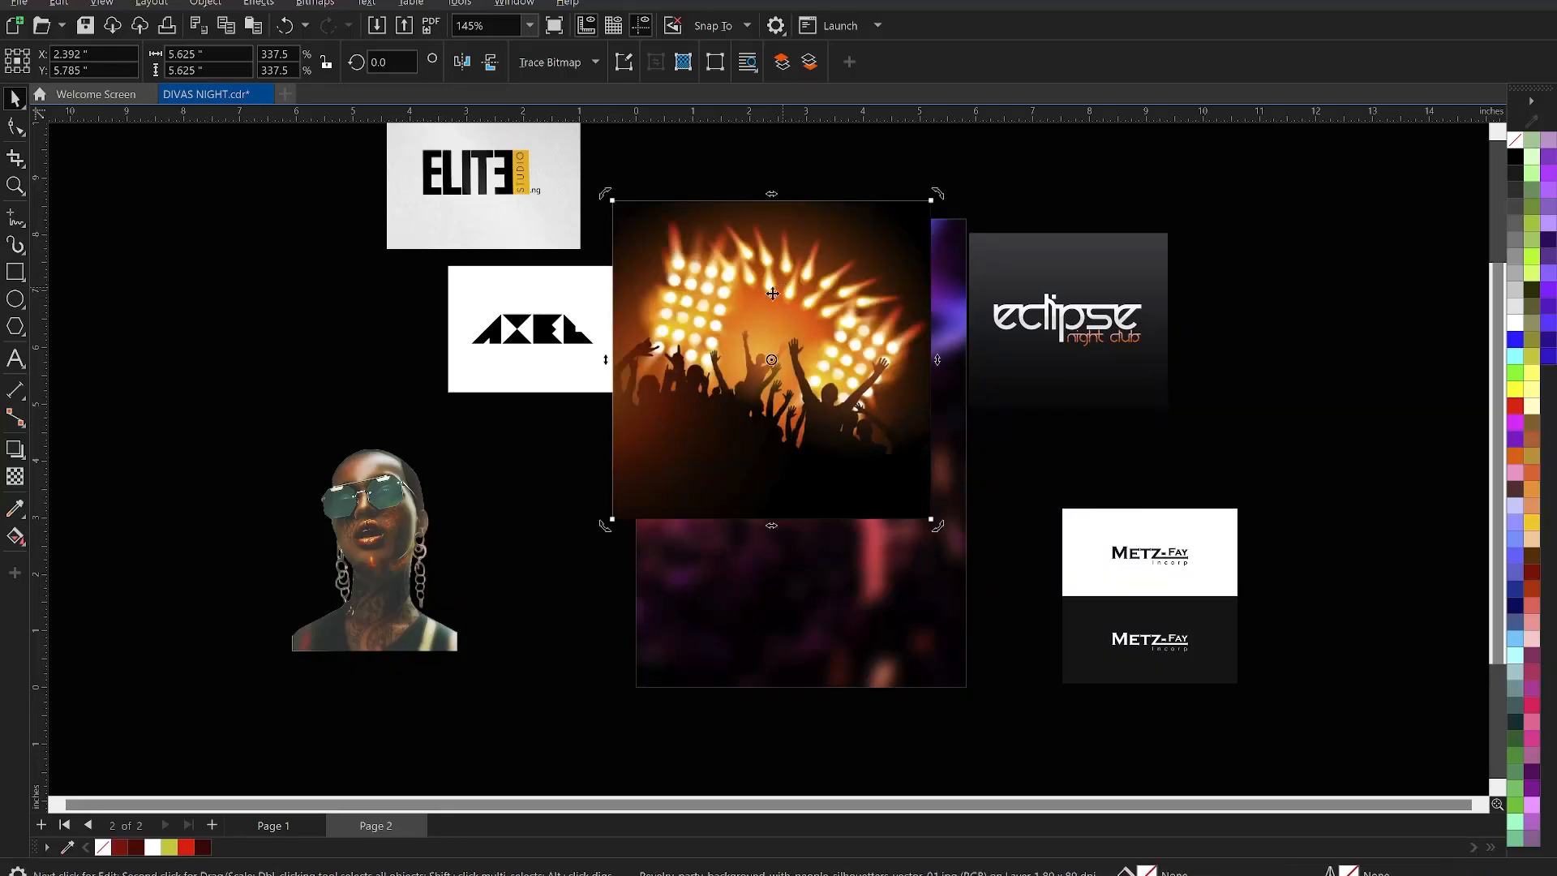
{"action": "left_click", "coordinate": [16, 477]}
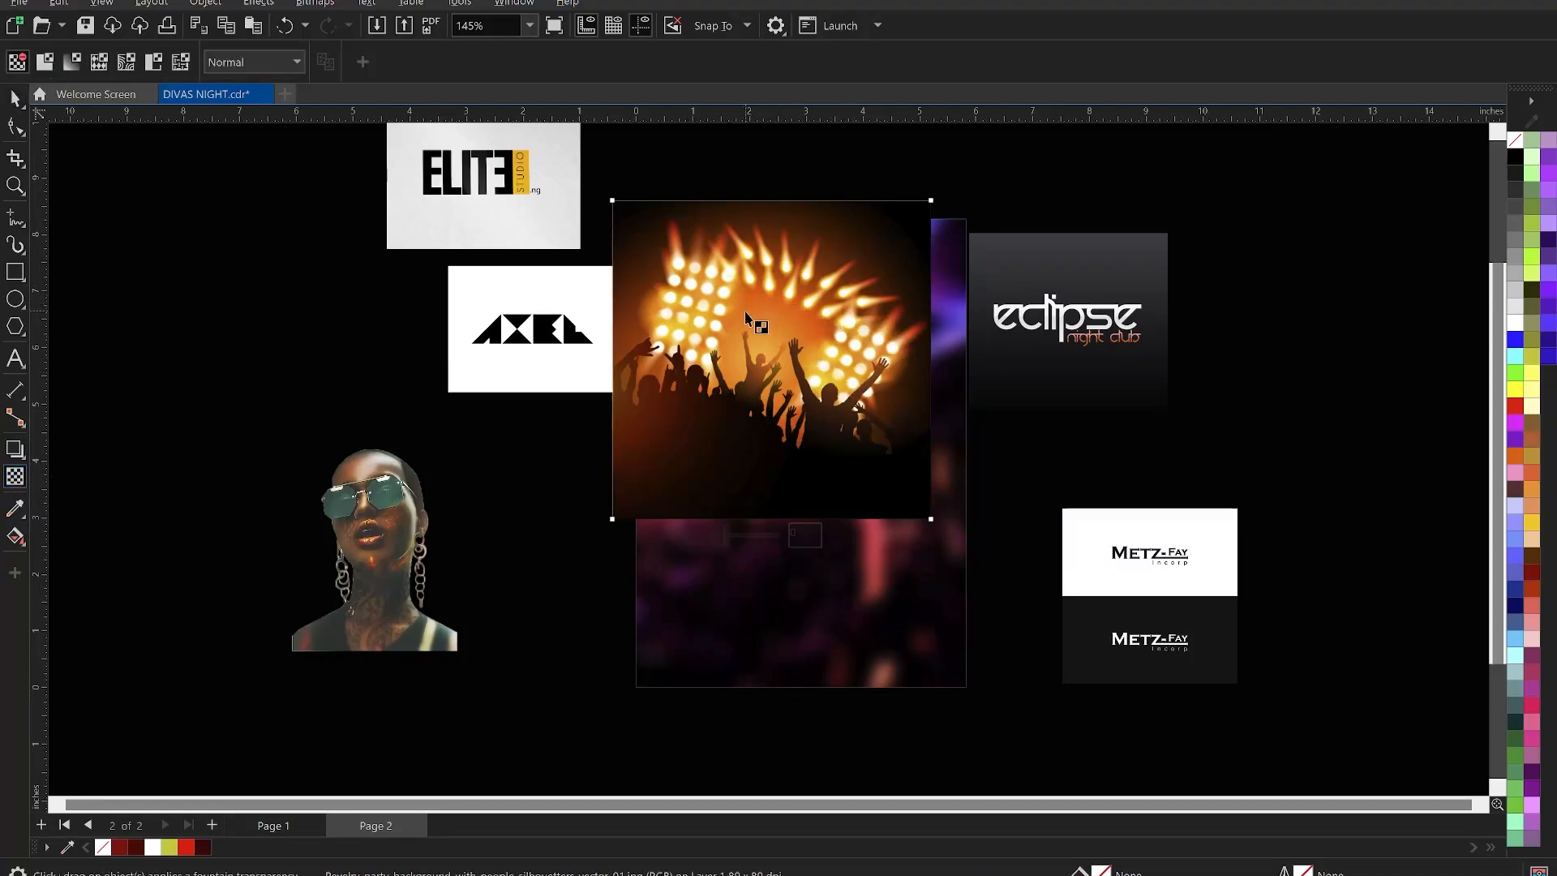
{"action": "left_click_drag", "start_coordinate": [742, 322], "coordinate": [890, 340]}
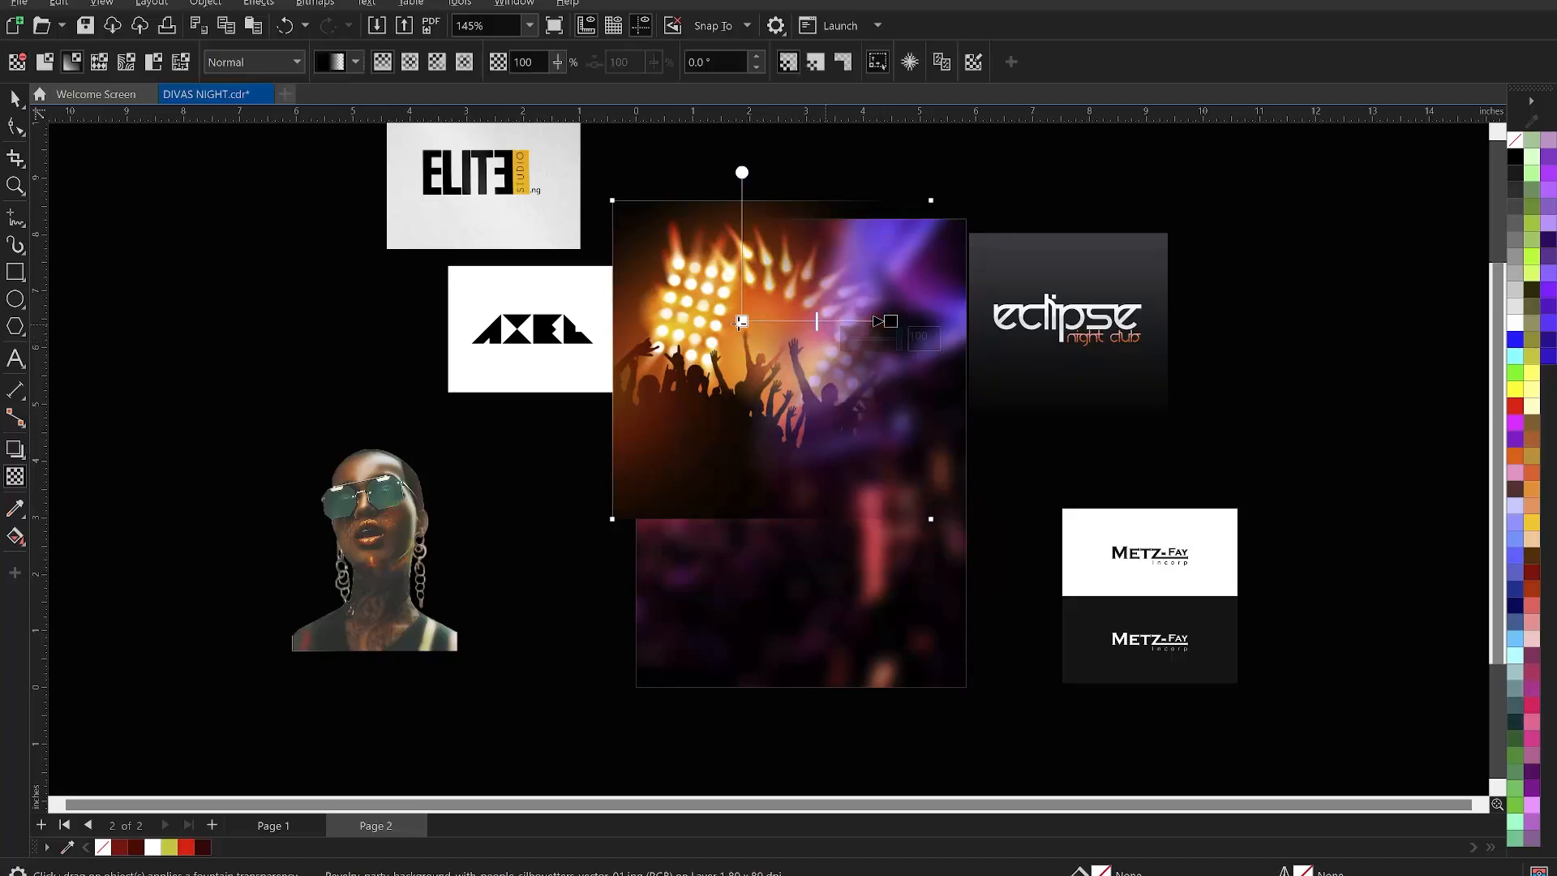
{"action": "left_click_drag", "start_coordinate": [890, 321], "coordinate": [862, 321]}
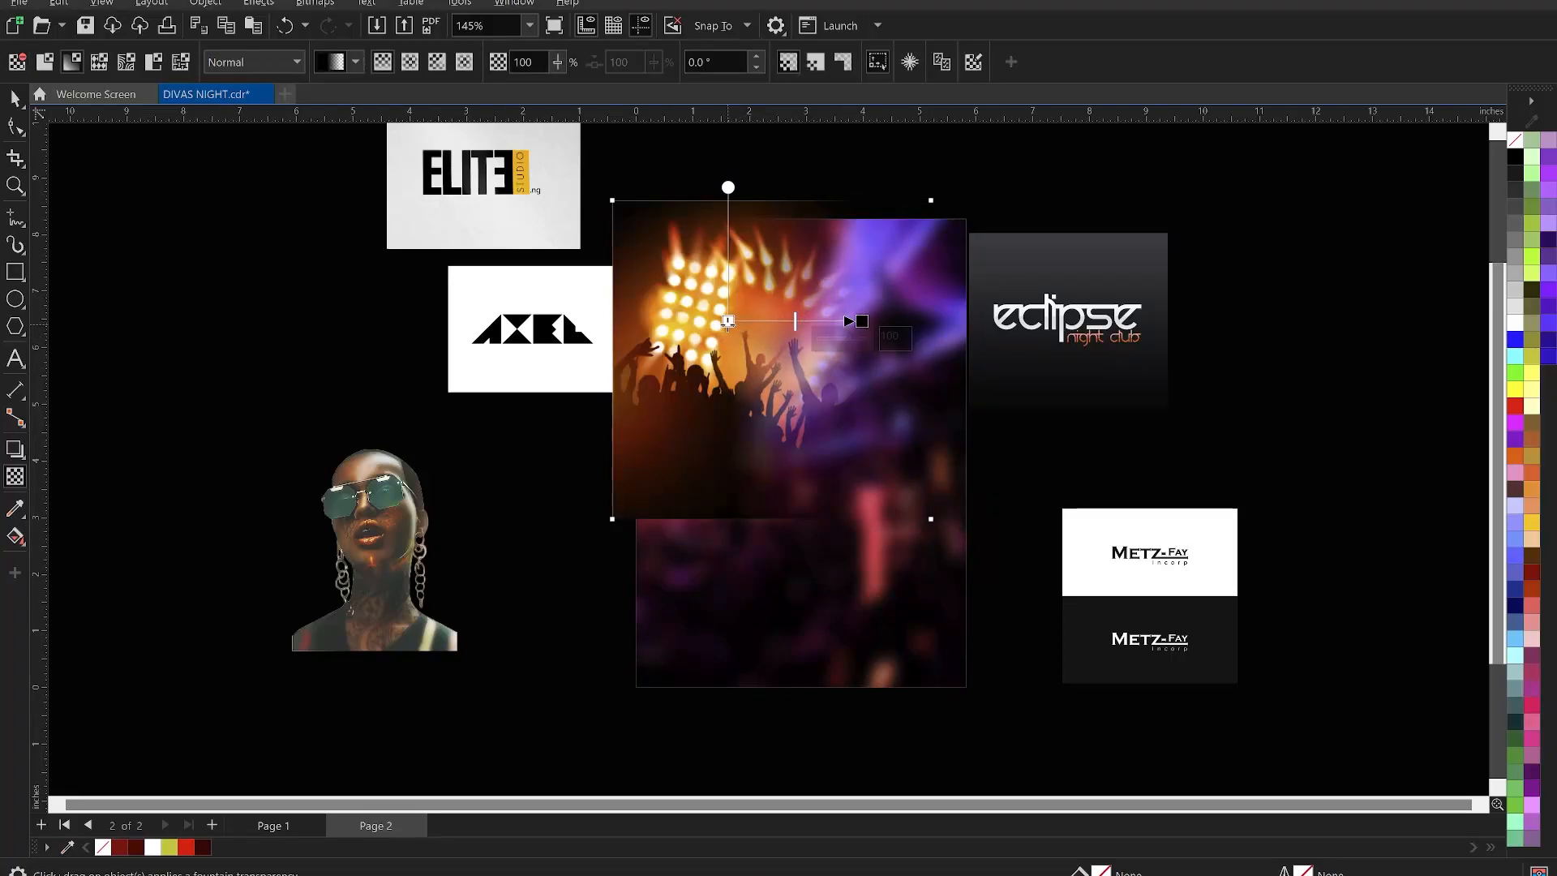
{"action": "left_click_drag", "start_coordinate": [738, 321], "coordinate": [735, 322]}
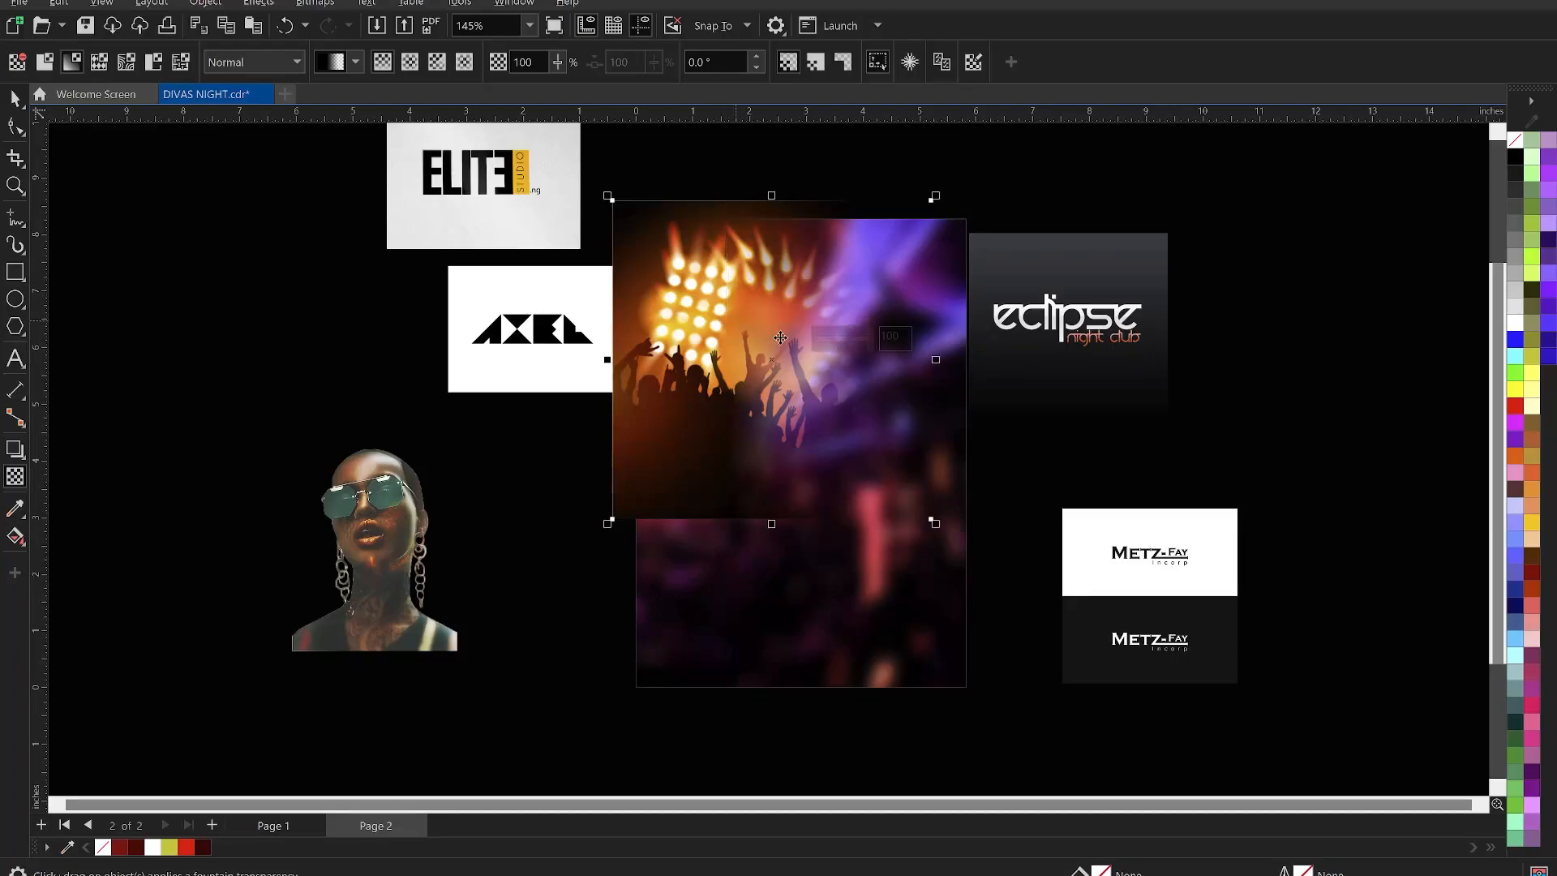
{"action": "key", "text": "space"}
{"action": "left_click", "coordinate": [315, 3]}
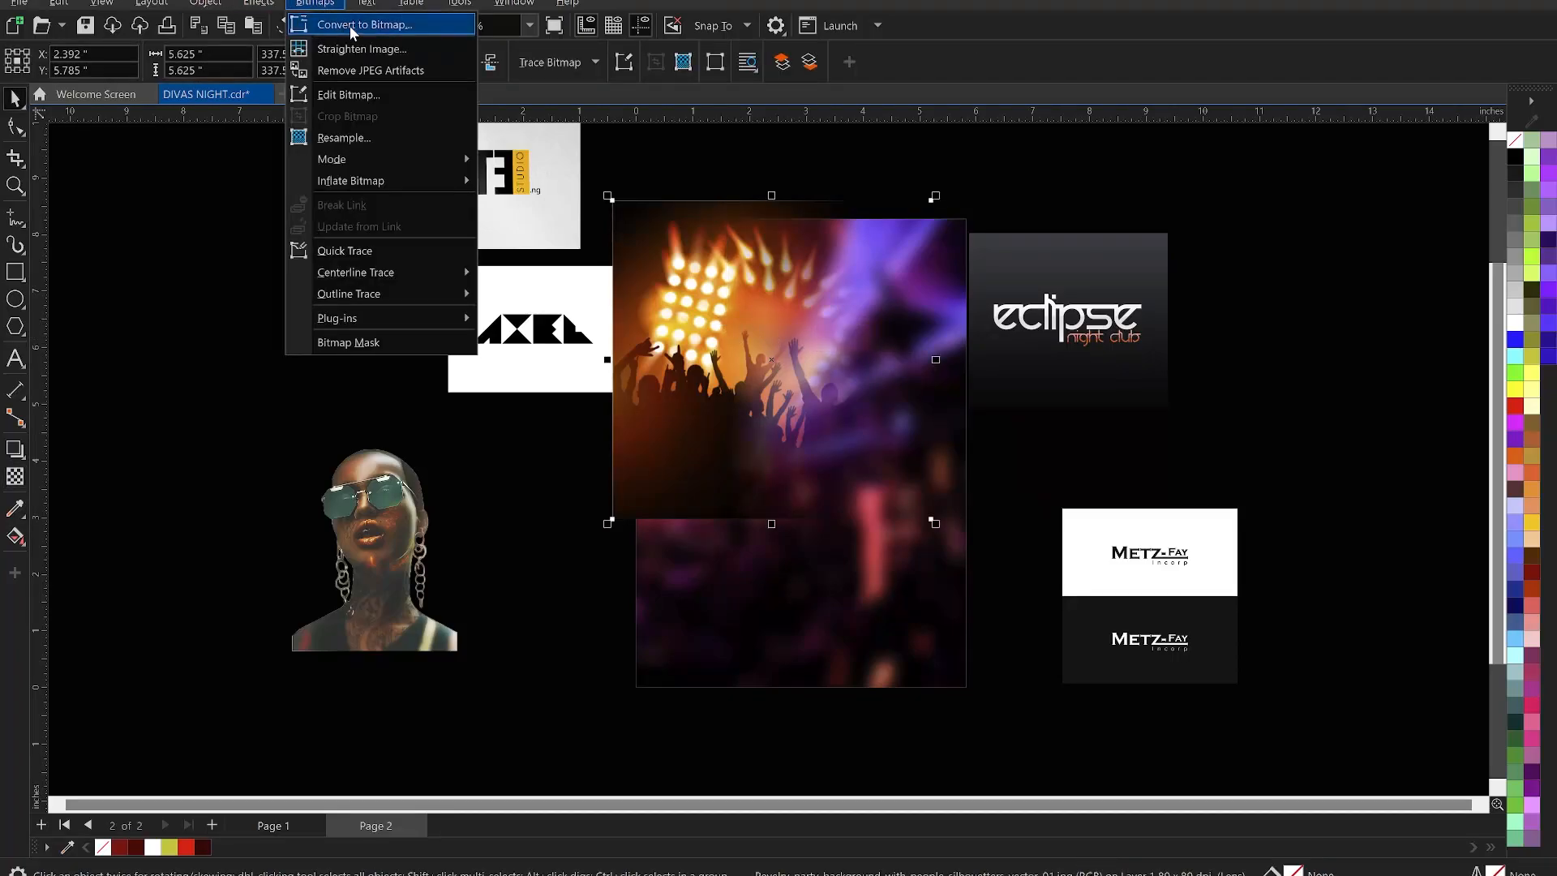
- Convert the crowd picture to a bitmap and add a top-to-bottom transparency fade
{"action": "left_click", "coordinate": [334, 25]}
{"action": "left_click", "coordinate": [800, 544]}
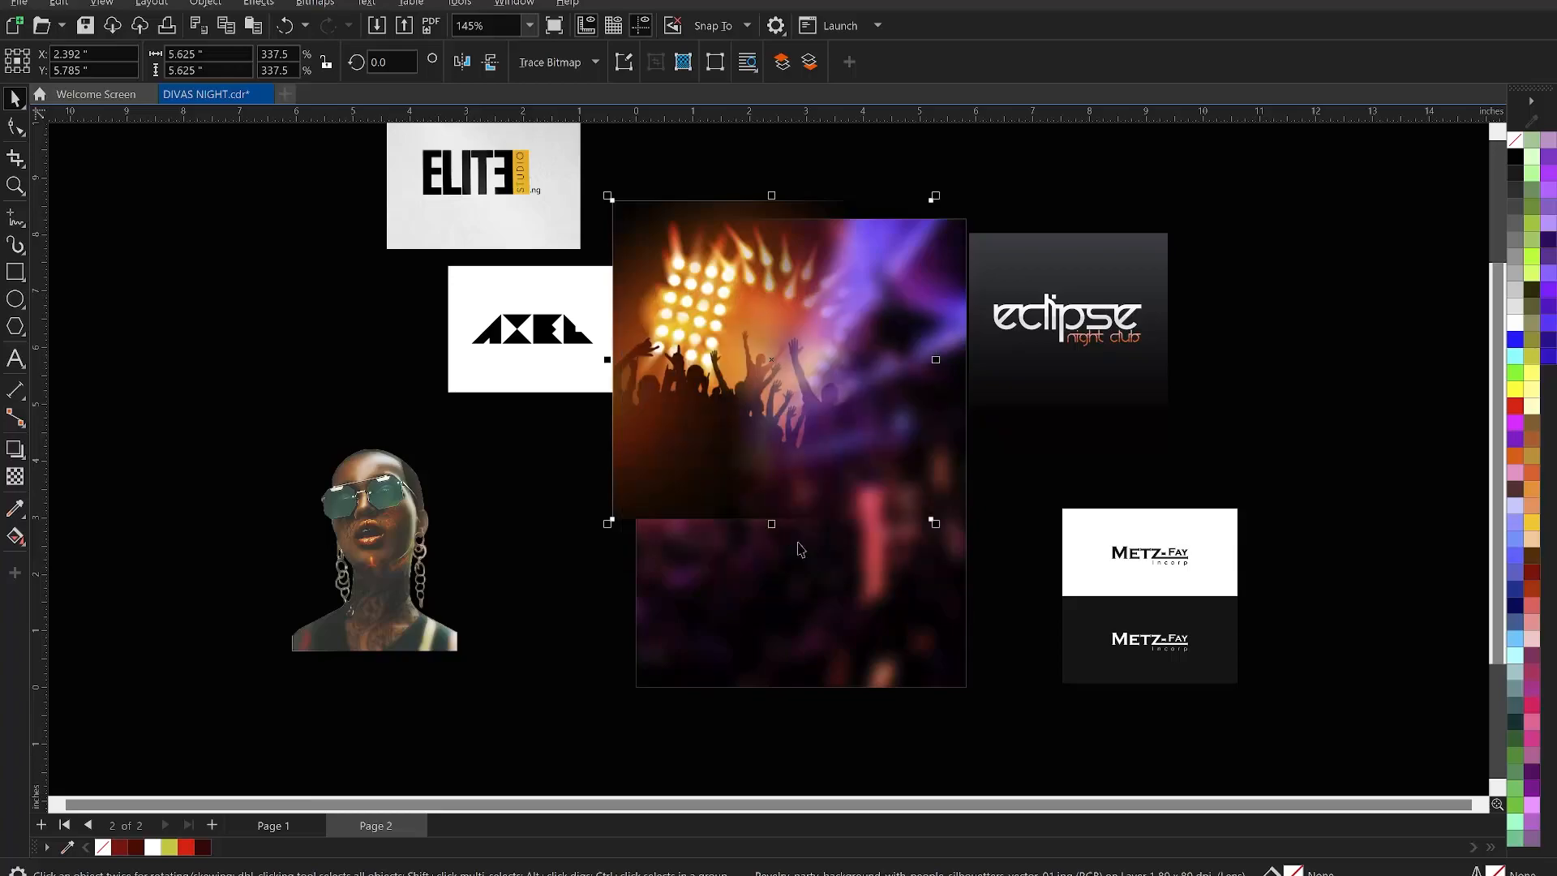
{"action": "left_click", "coordinate": [14, 476]}
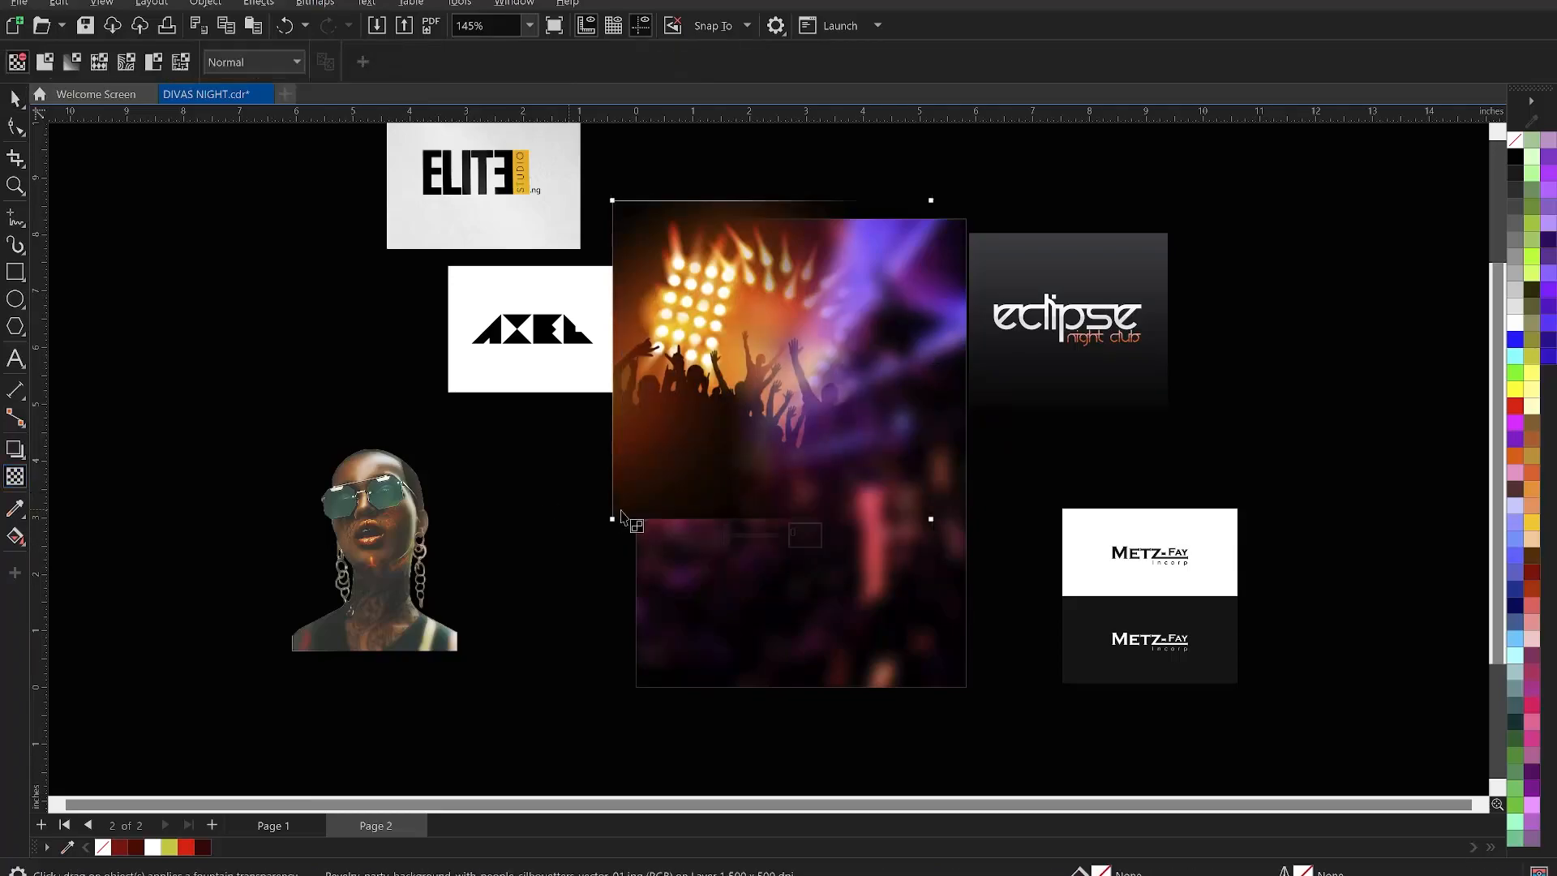
{"action": "left_click_drag", "start_coordinate": [715, 404], "coordinate": [715, 498]}
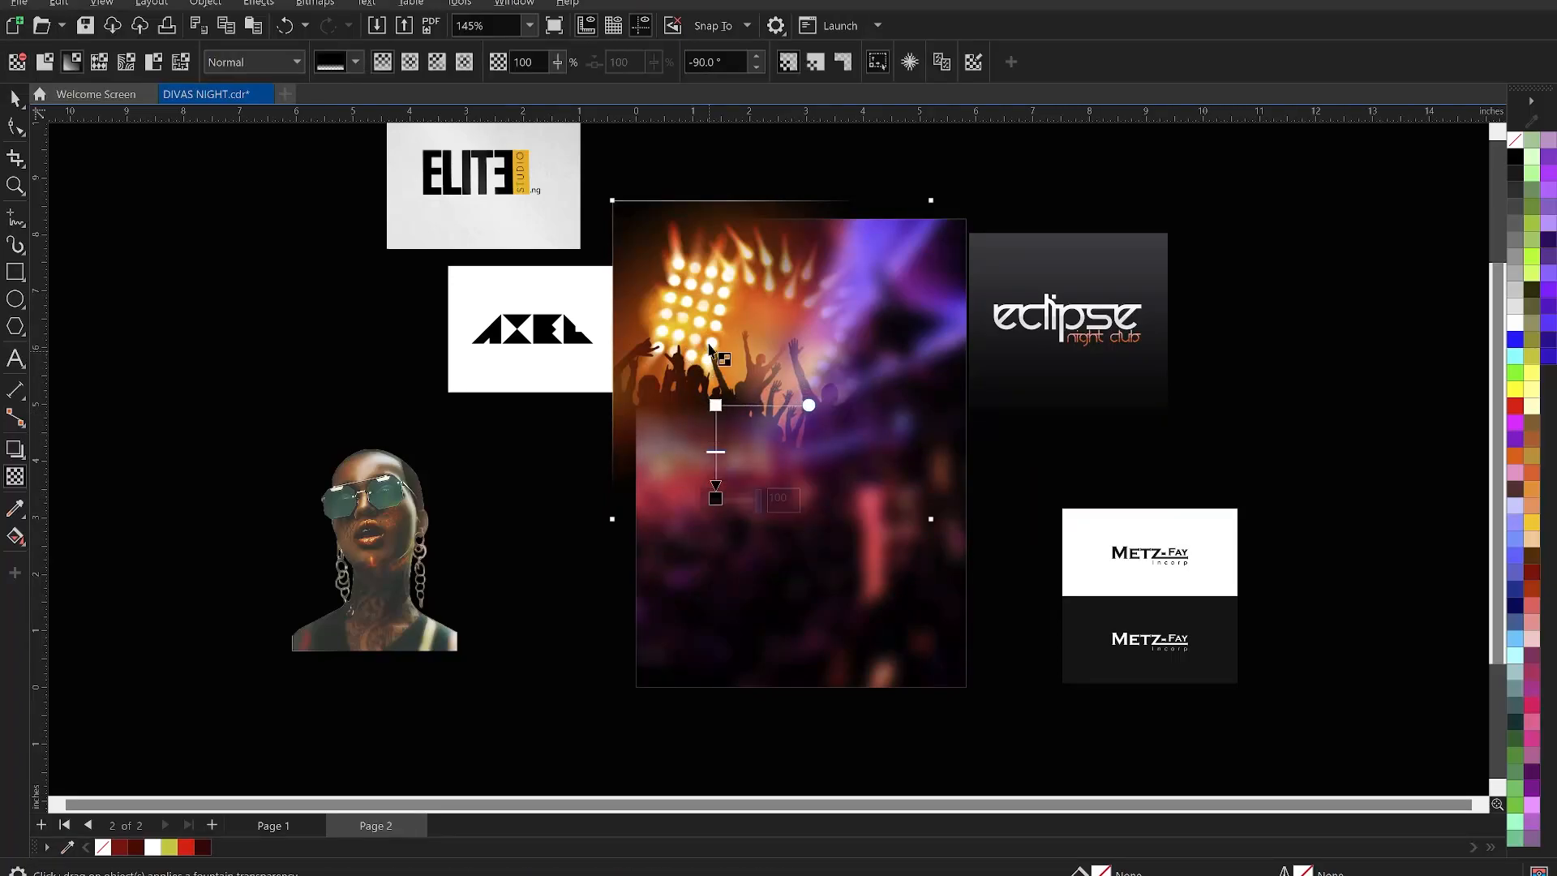
- Set the transparency merge mode to Soft Light after trying Screen
{"action": "left_click", "coordinate": [251, 63]}
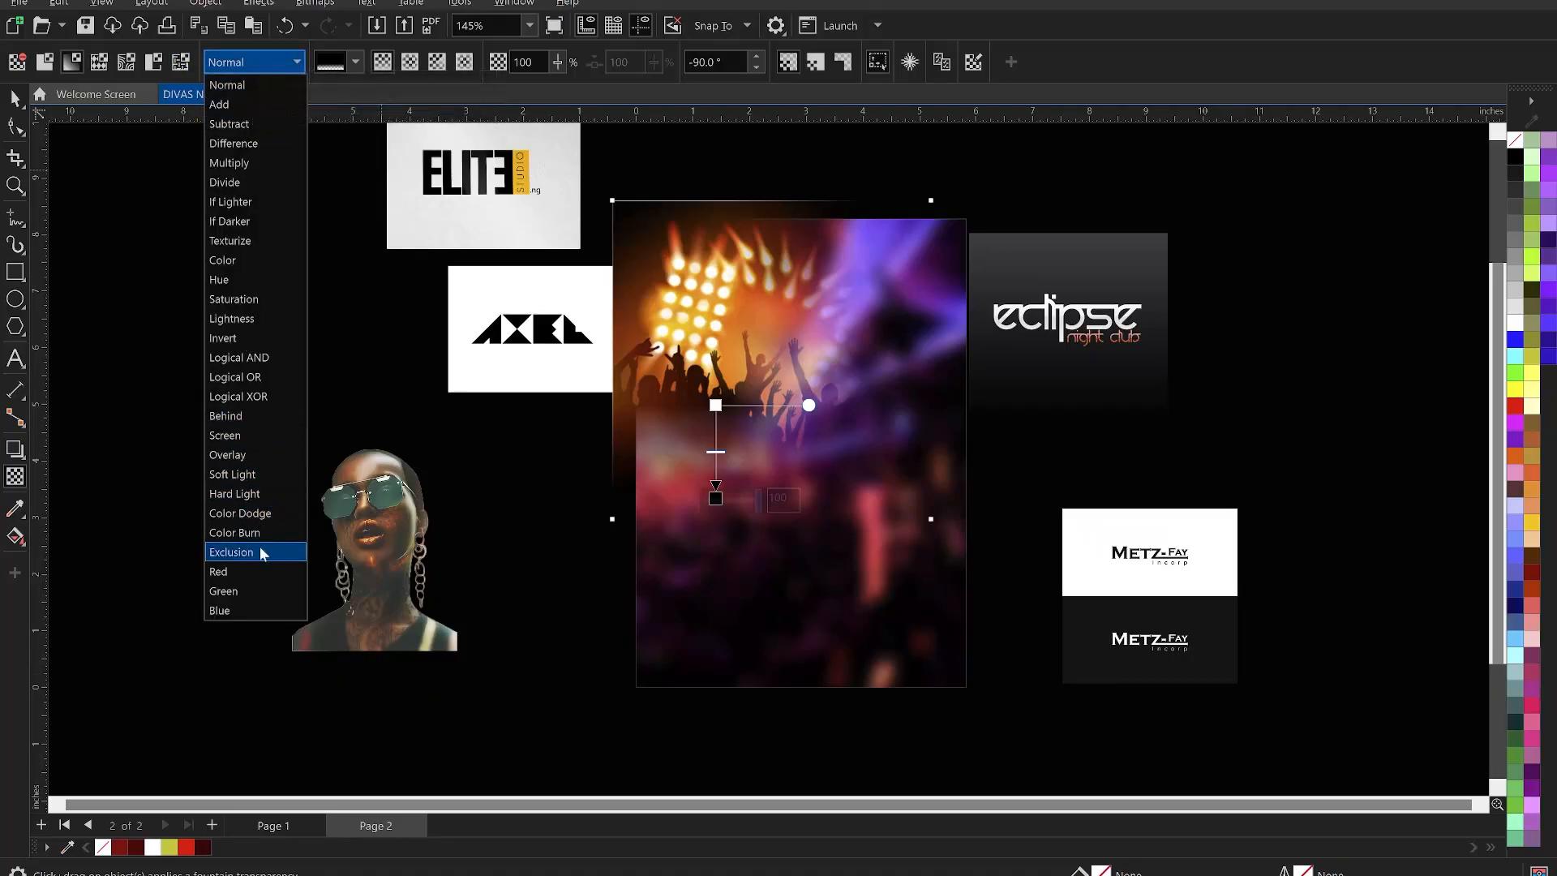
{"action": "left_click", "coordinate": [242, 477]}
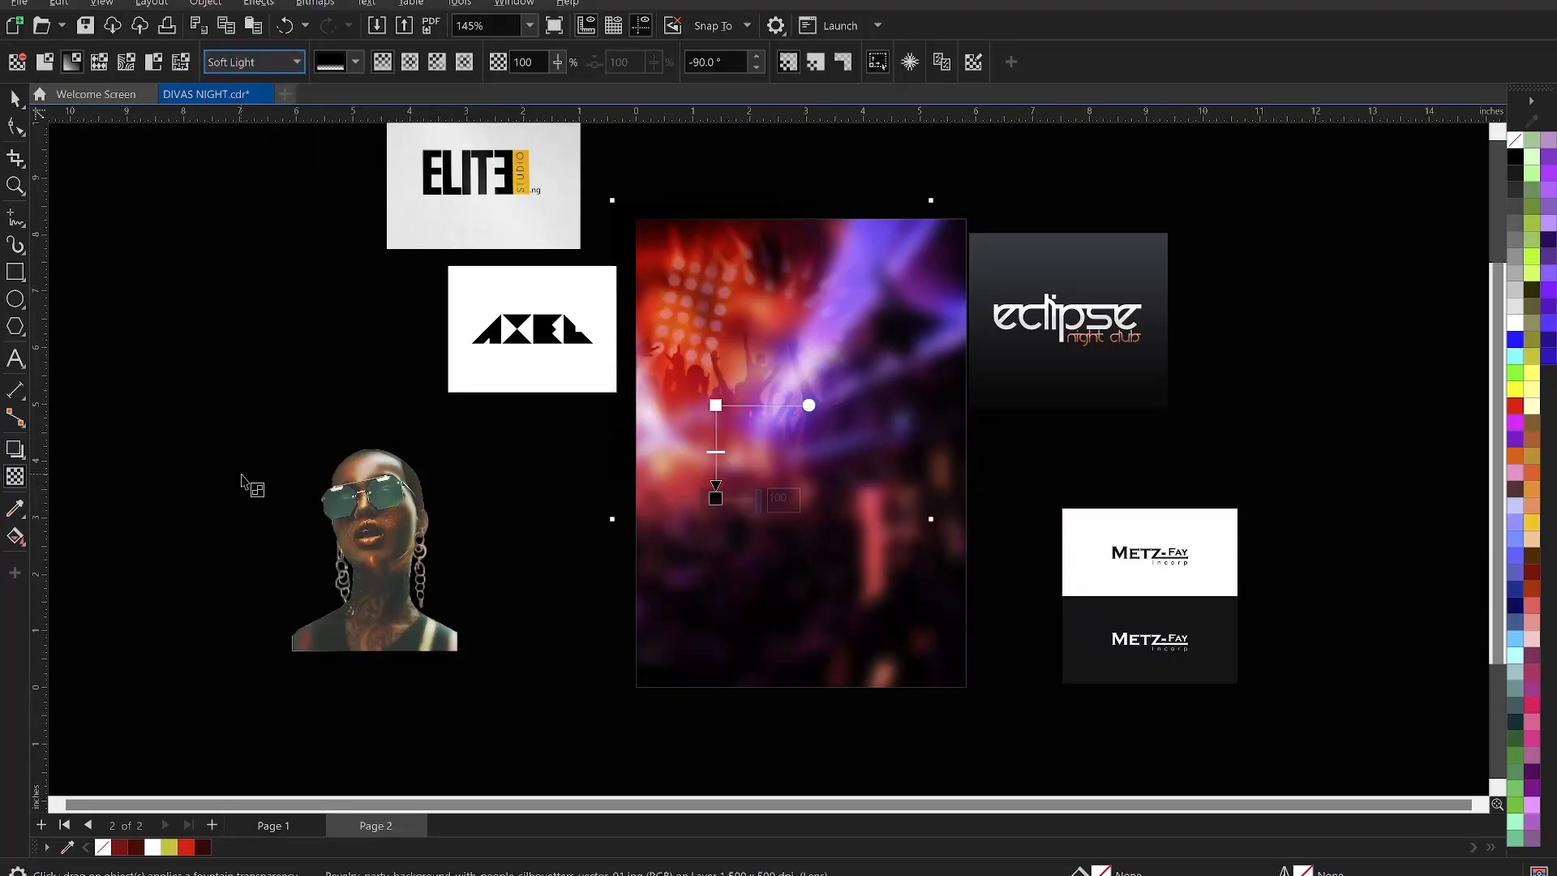
{"action": "left_click", "coordinate": [256, 62]}
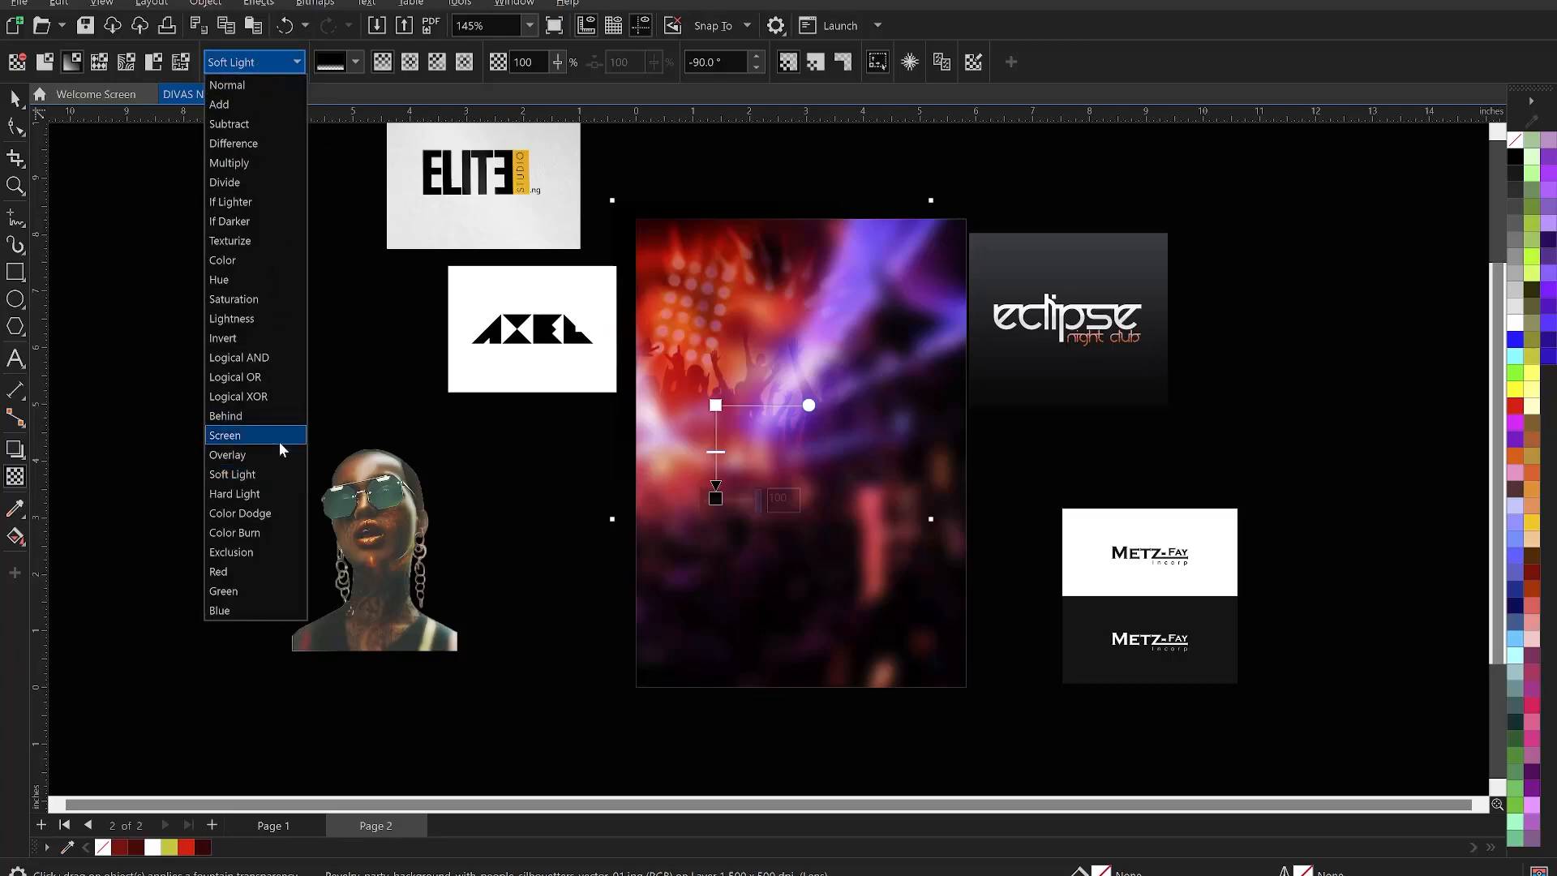
{"action": "left_click", "coordinate": [254, 435]}
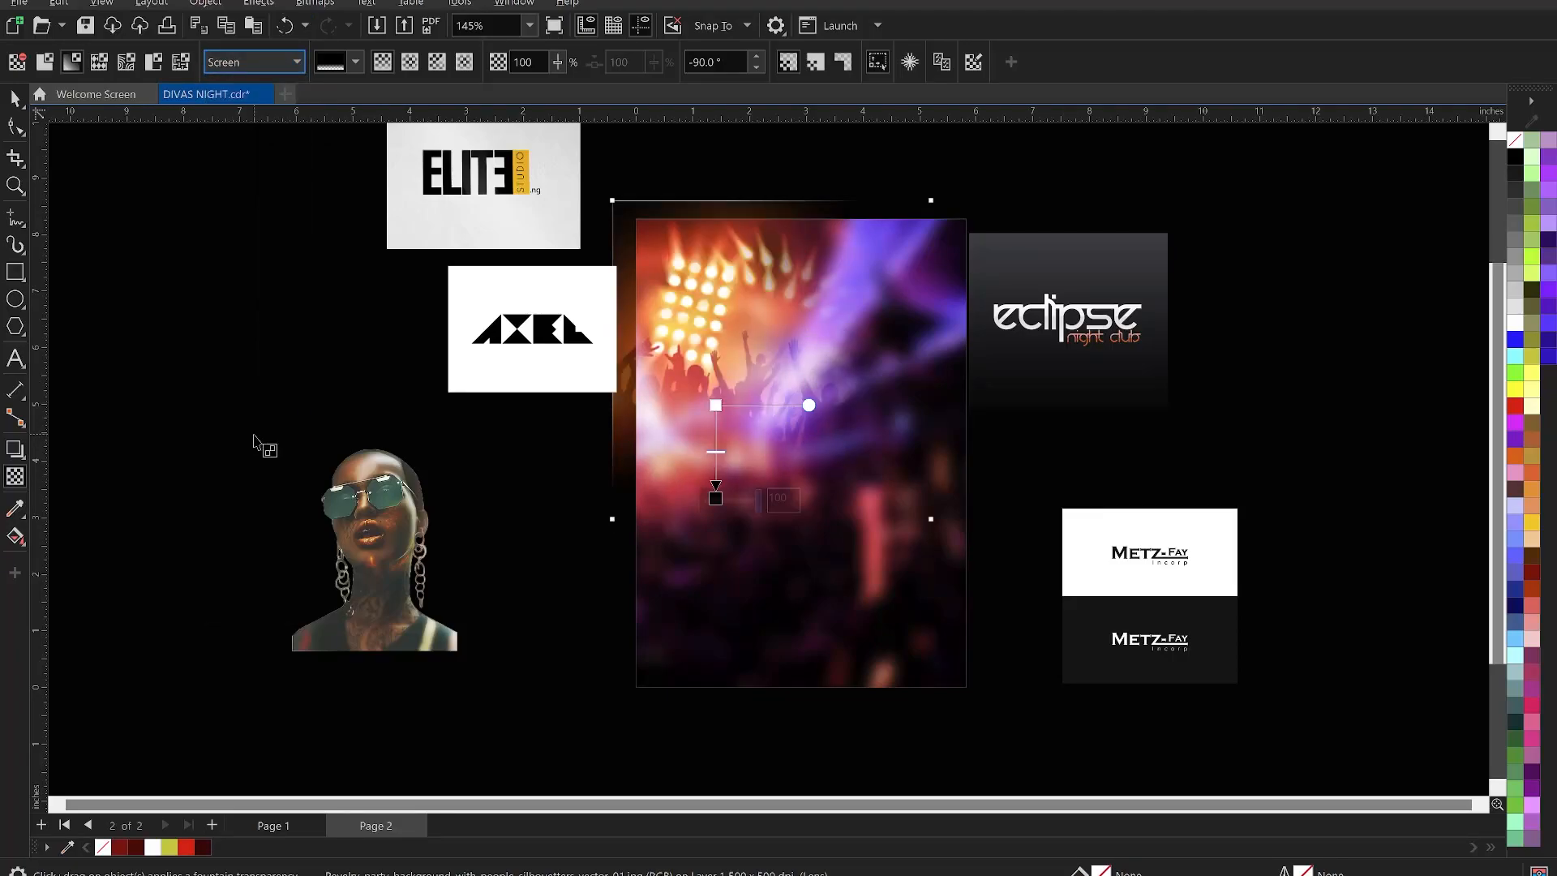
{"action": "left_click", "coordinate": [260, 62]}
{"action": "left_click", "coordinate": [232, 474]}
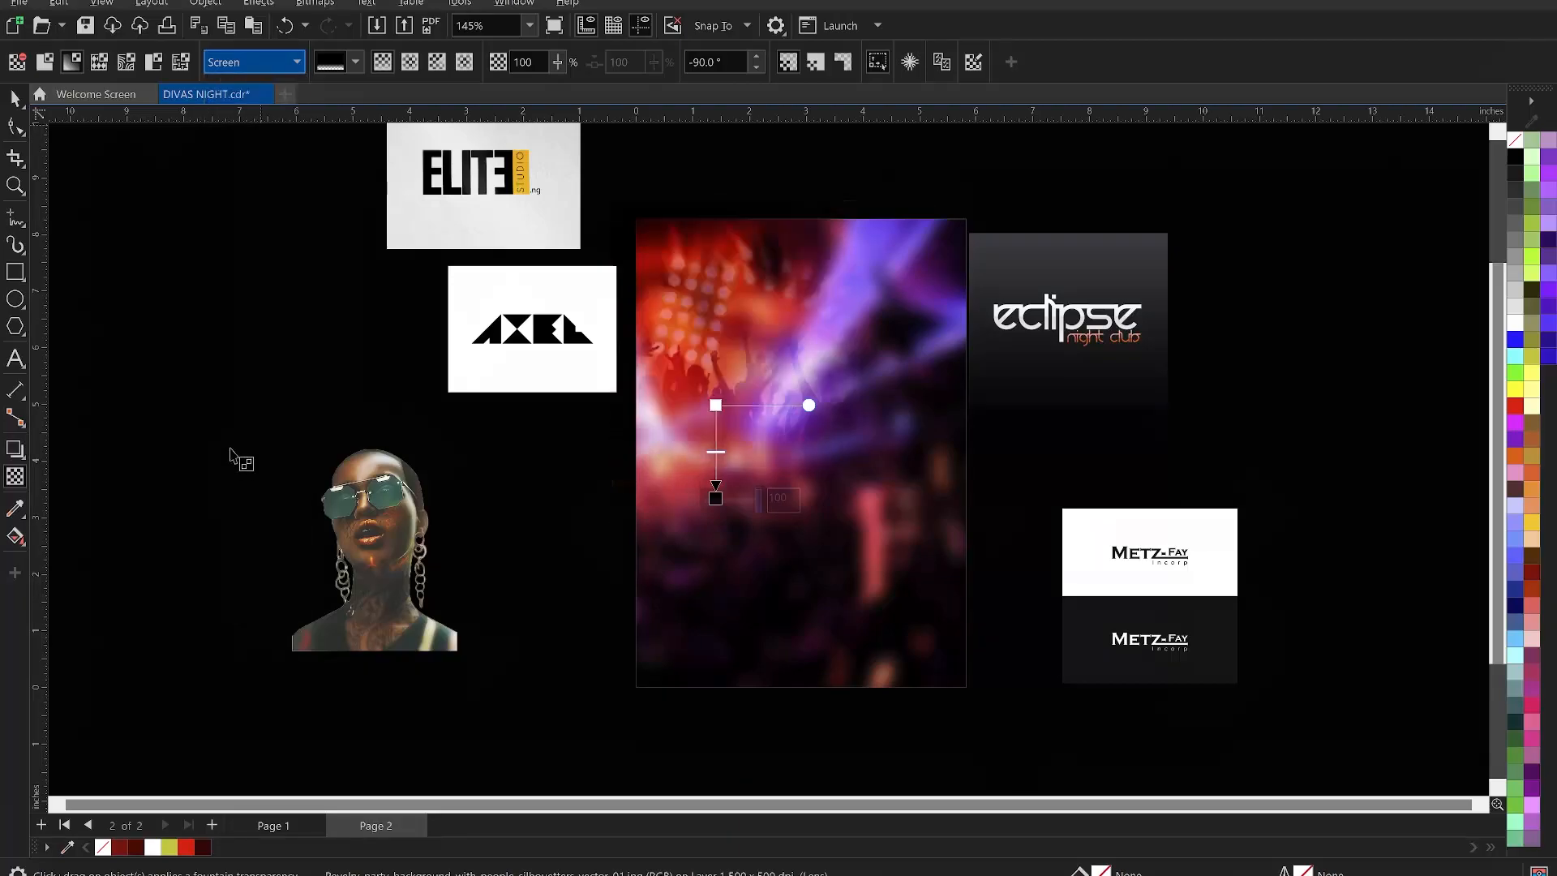
{"action": "left_click", "coordinate": [15, 98]}
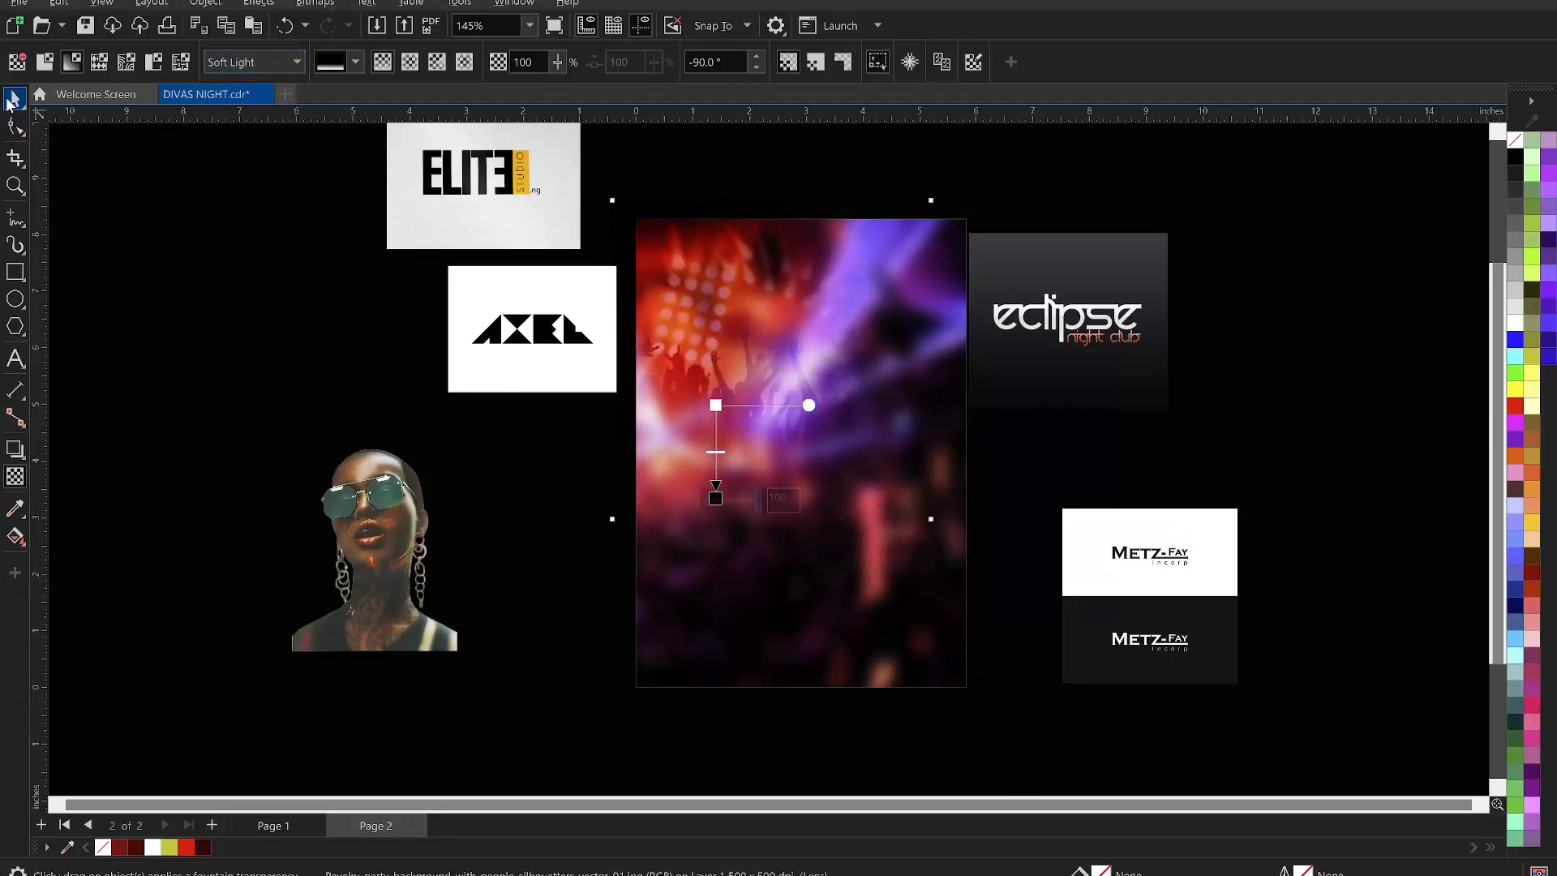
{"action": "left_click", "coordinate": [184, 337]}
{"action": "left_click", "coordinate": [696, 302]}
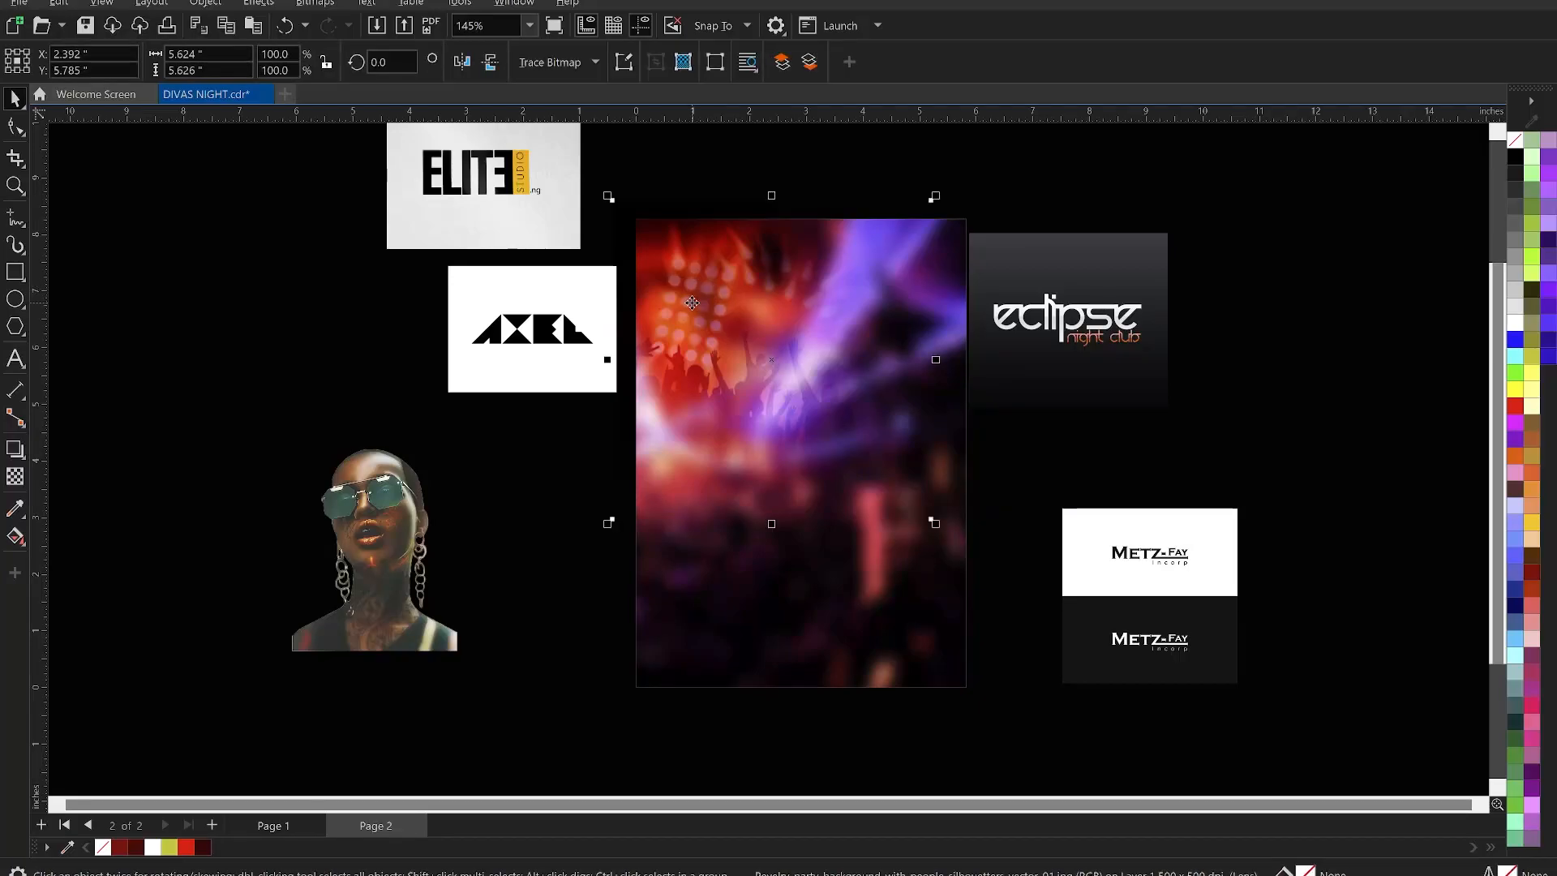
- Bring the crowd photo to front, mirror it horizontally, and shift it right to X 3.33 in
{"action": "key", "text": "shift+Page_Up"}
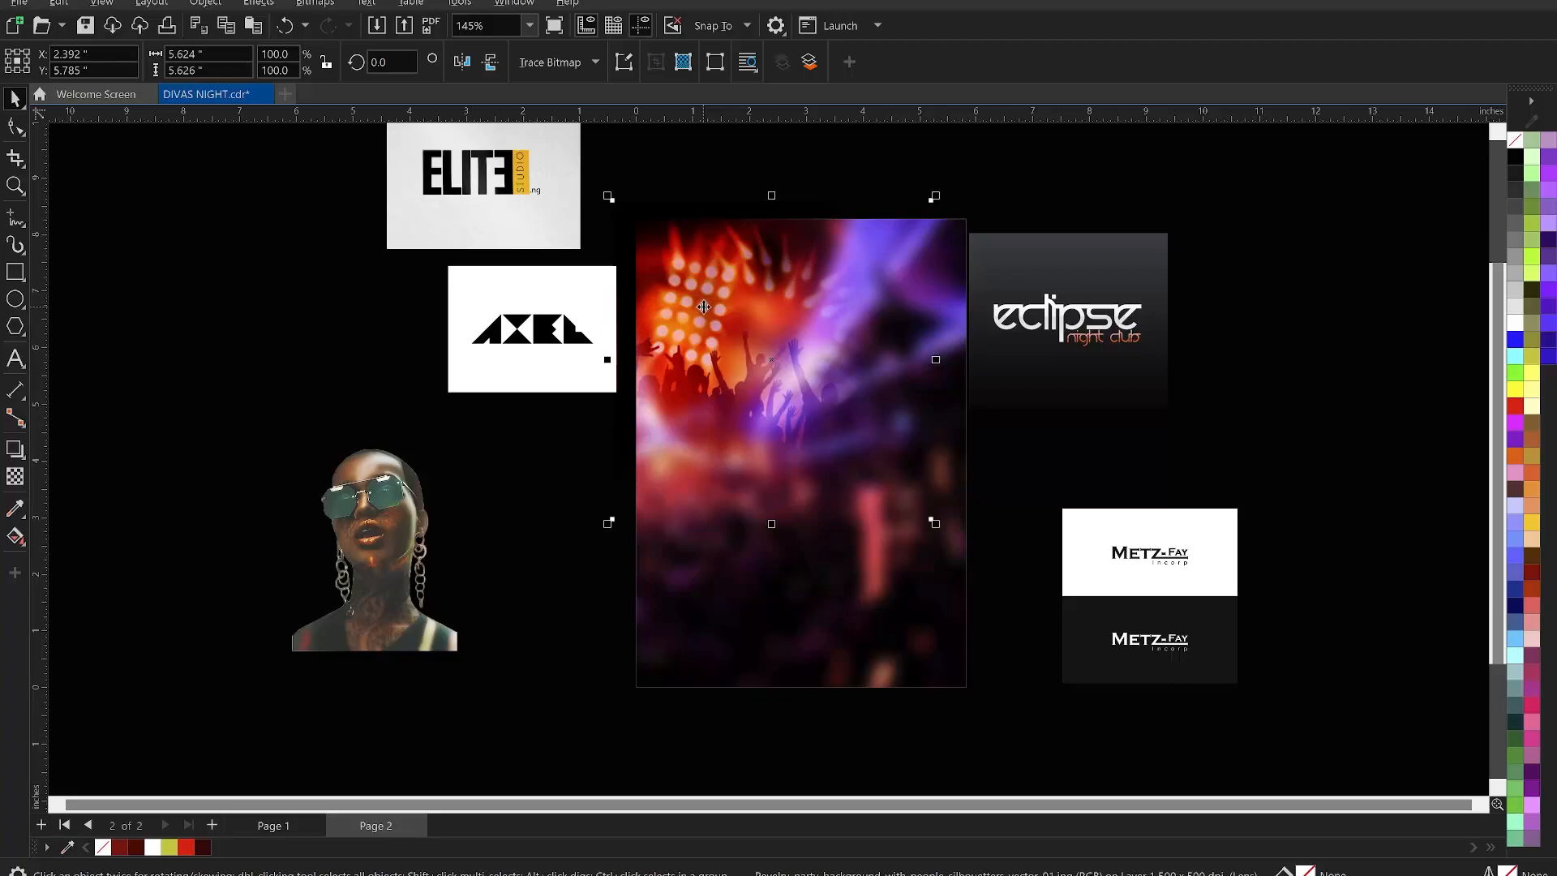
{"action": "left_click", "coordinate": [463, 63]}
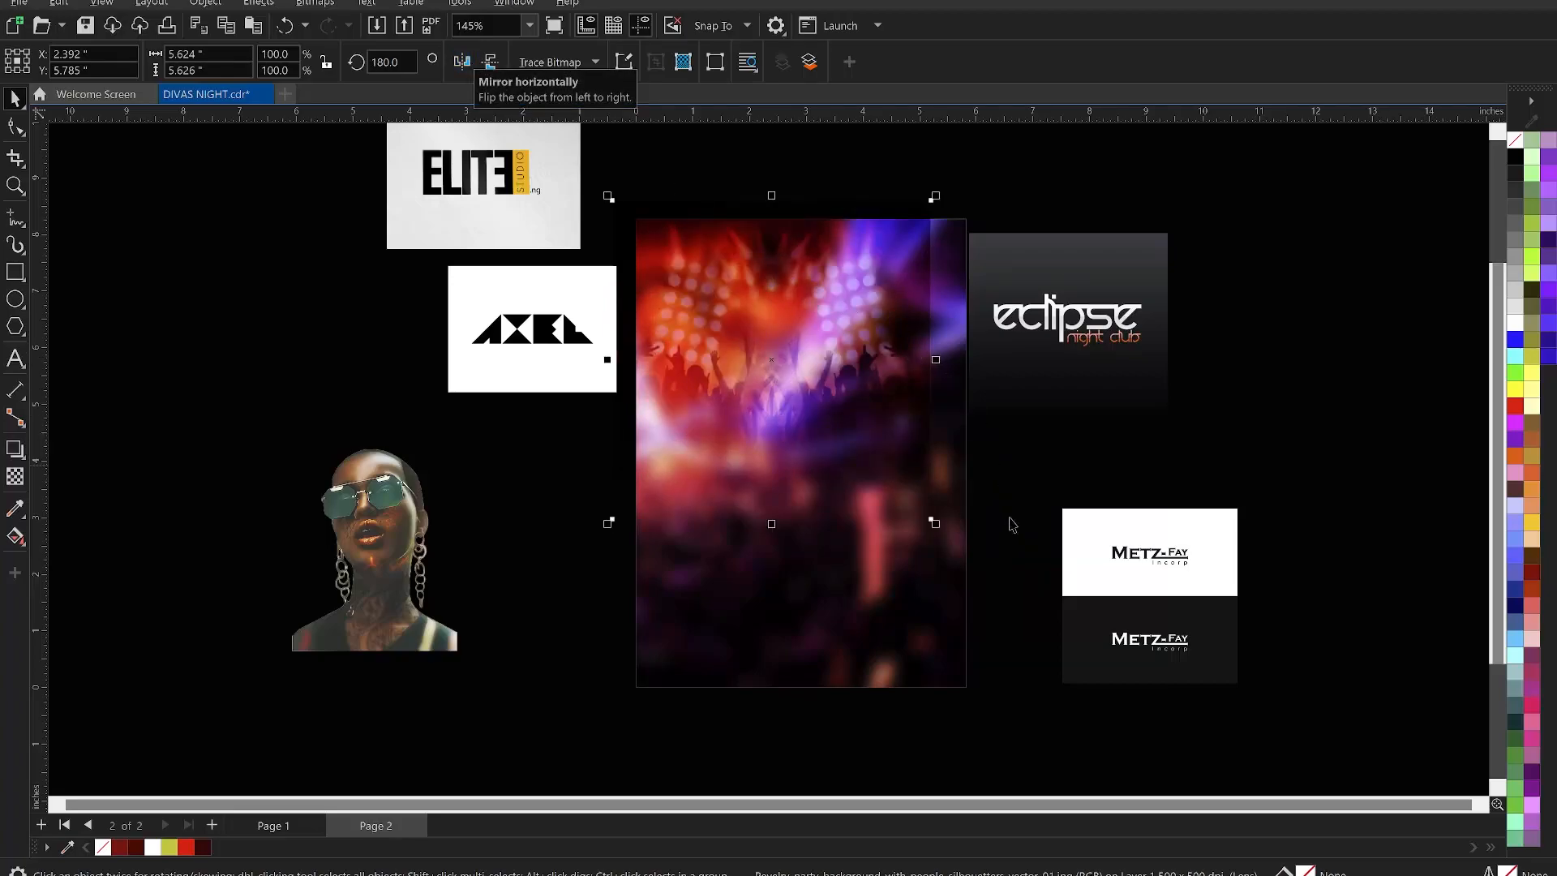
{"action": "left_click_drag", "start_coordinate": [881, 351], "coordinate": [897, 354]}
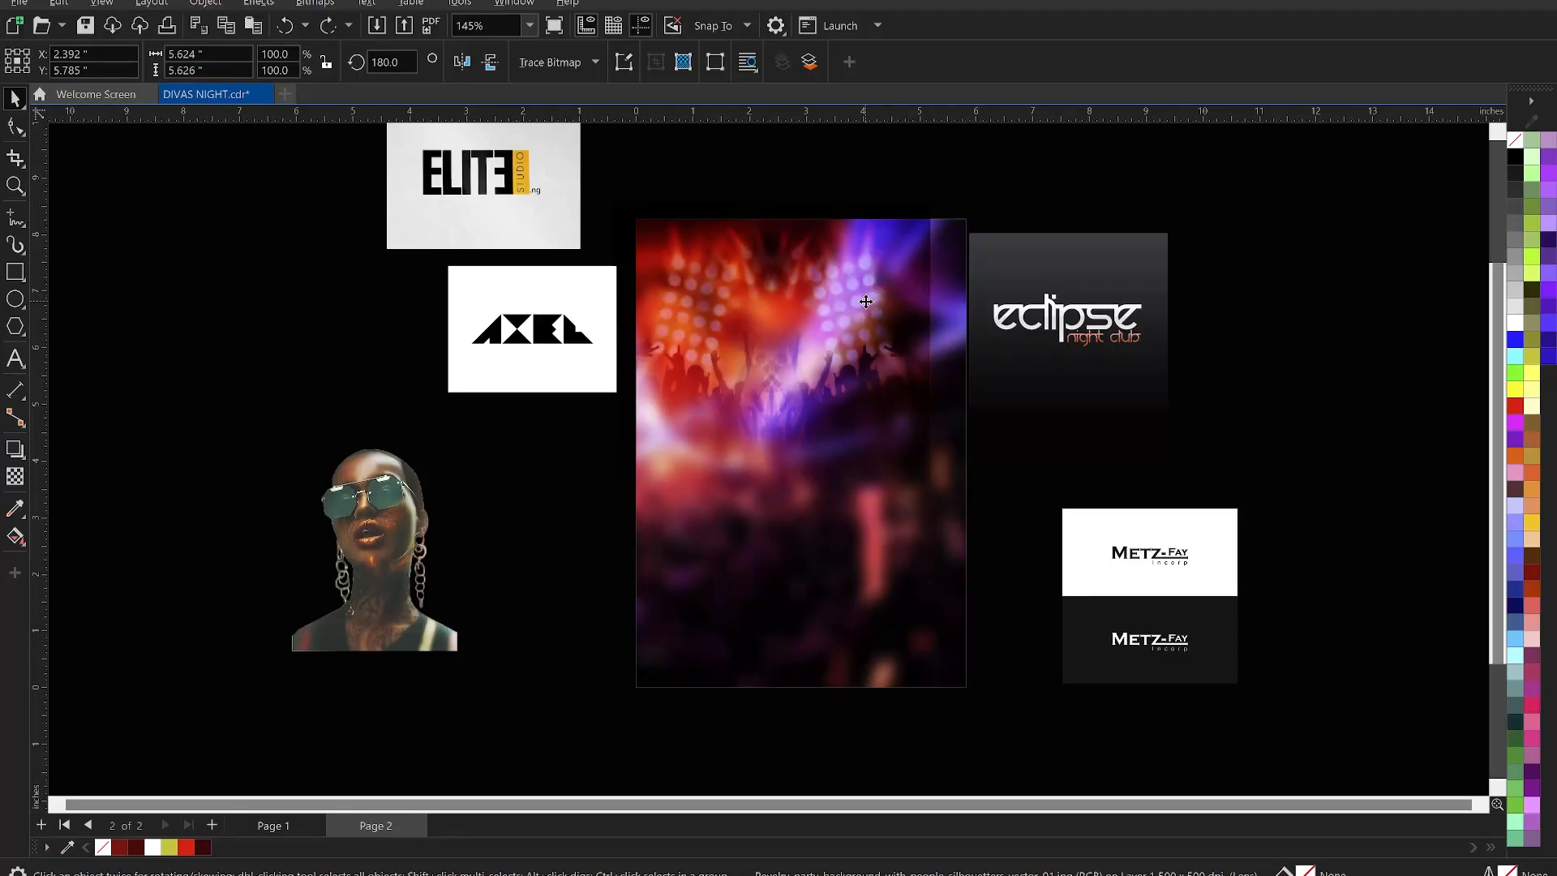
{"action": "left_click", "coordinate": [867, 308]}
{"action": "left_click", "coordinate": [865, 295]}
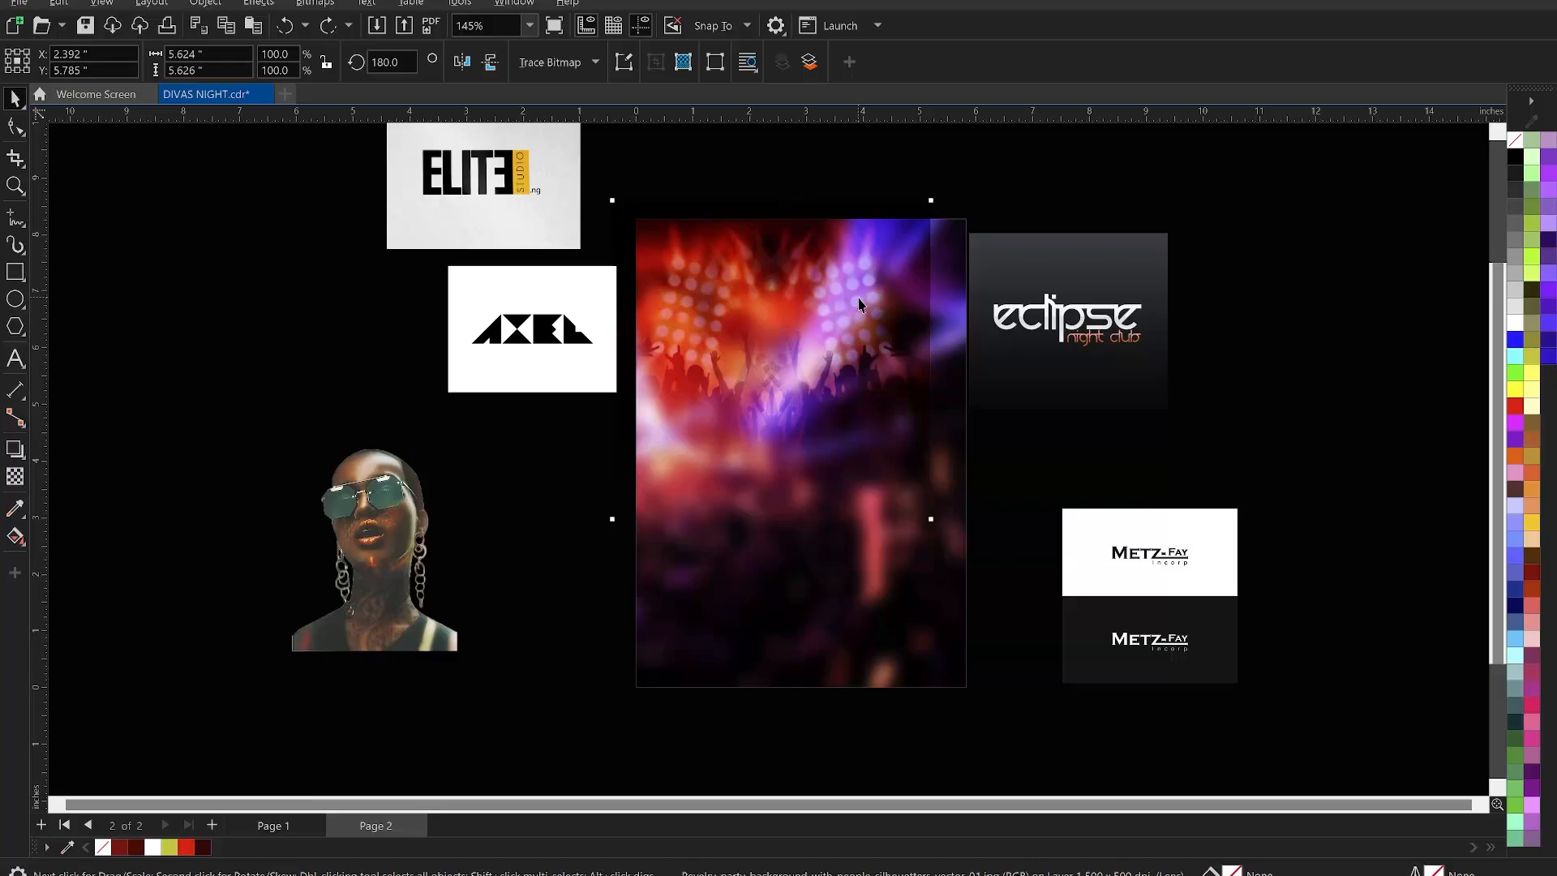
{"action": "left_click", "coordinate": [863, 303]}
{"action": "left_click", "coordinate": [871, 295]}
{"action": "left_click_drag", "start_coordinate": [872, 295], "coordinate": [920, 301]}
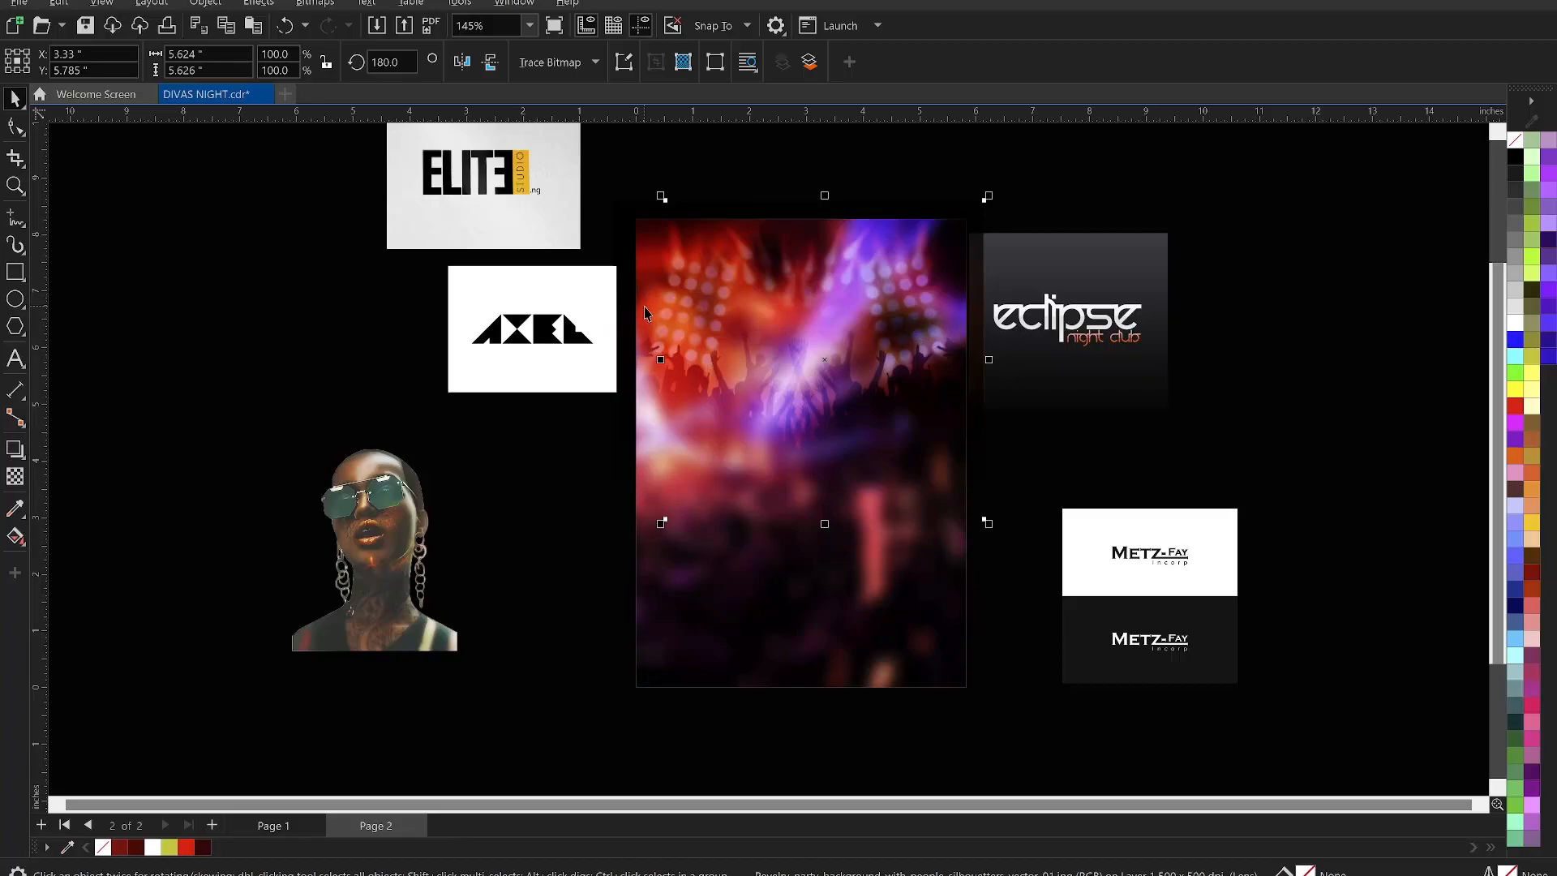
- PowerClip the flipped crowd photo inside the A5 page rectangle, undoing an accidental frame move
{"action": "left_click", "coordinate": [604, 353], "text": "shift"}
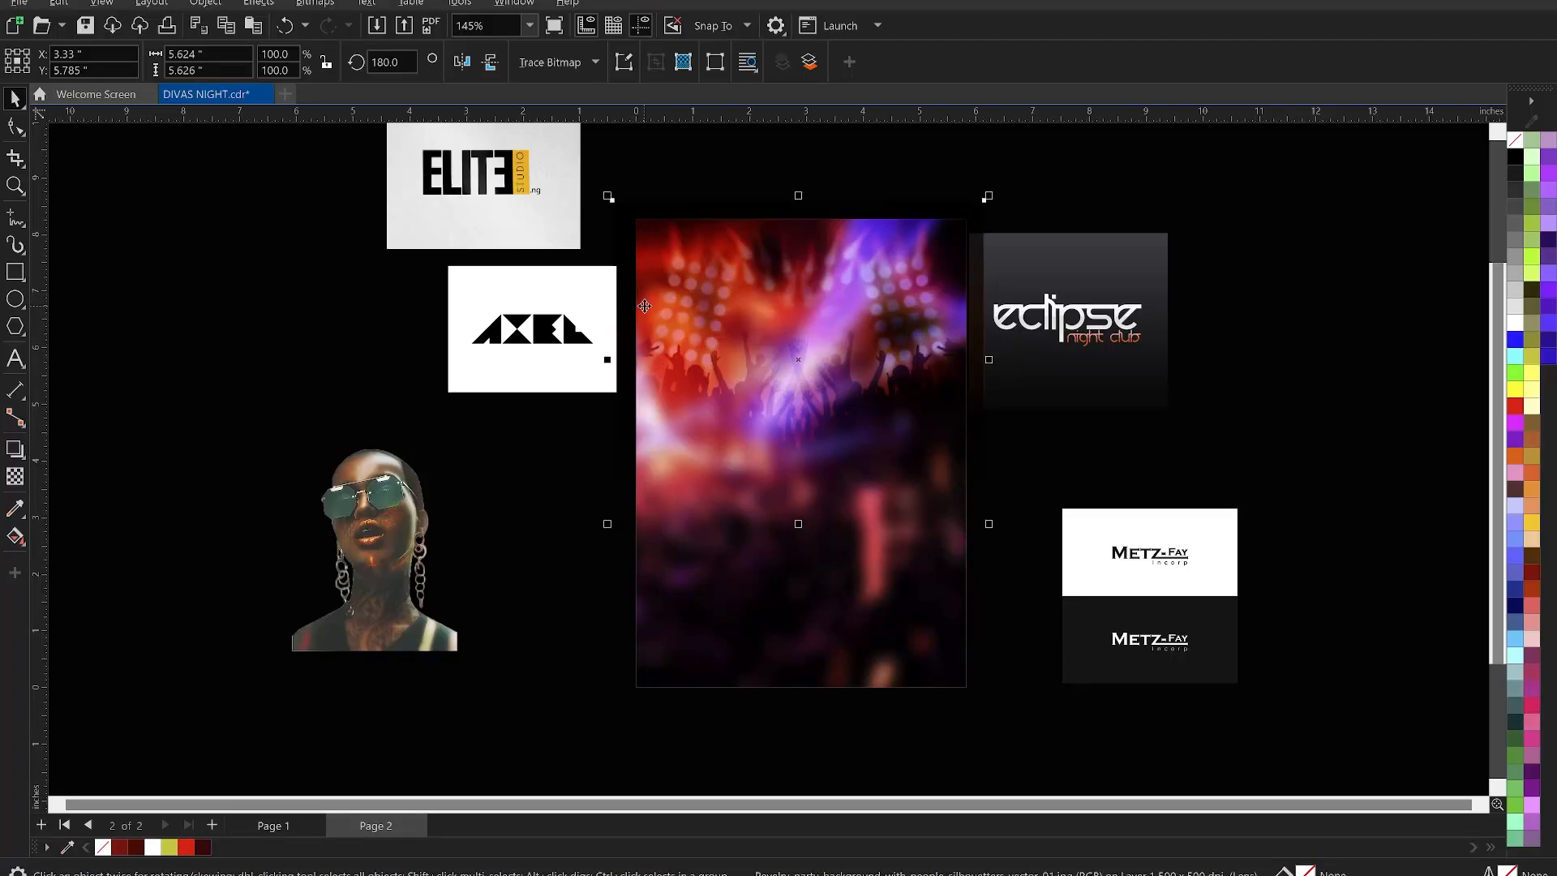
{"action": "right_click", "coordinate": [696, 289]}
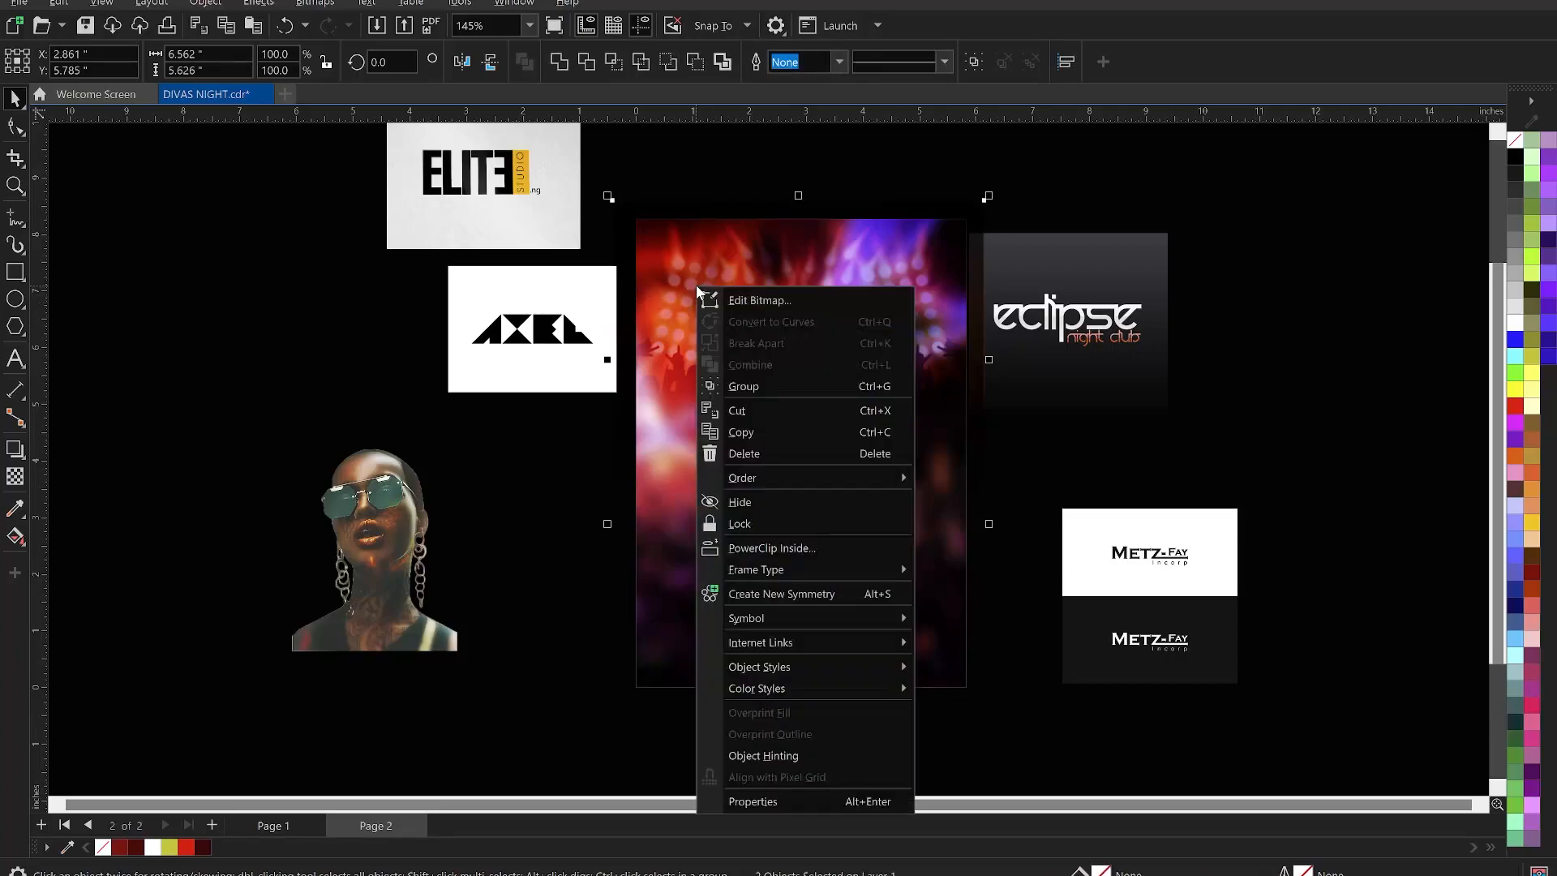
{"action": "left_click", "coordinate": [771, 548]}
{"action": "left_click", "coordinate": [792, 549]}
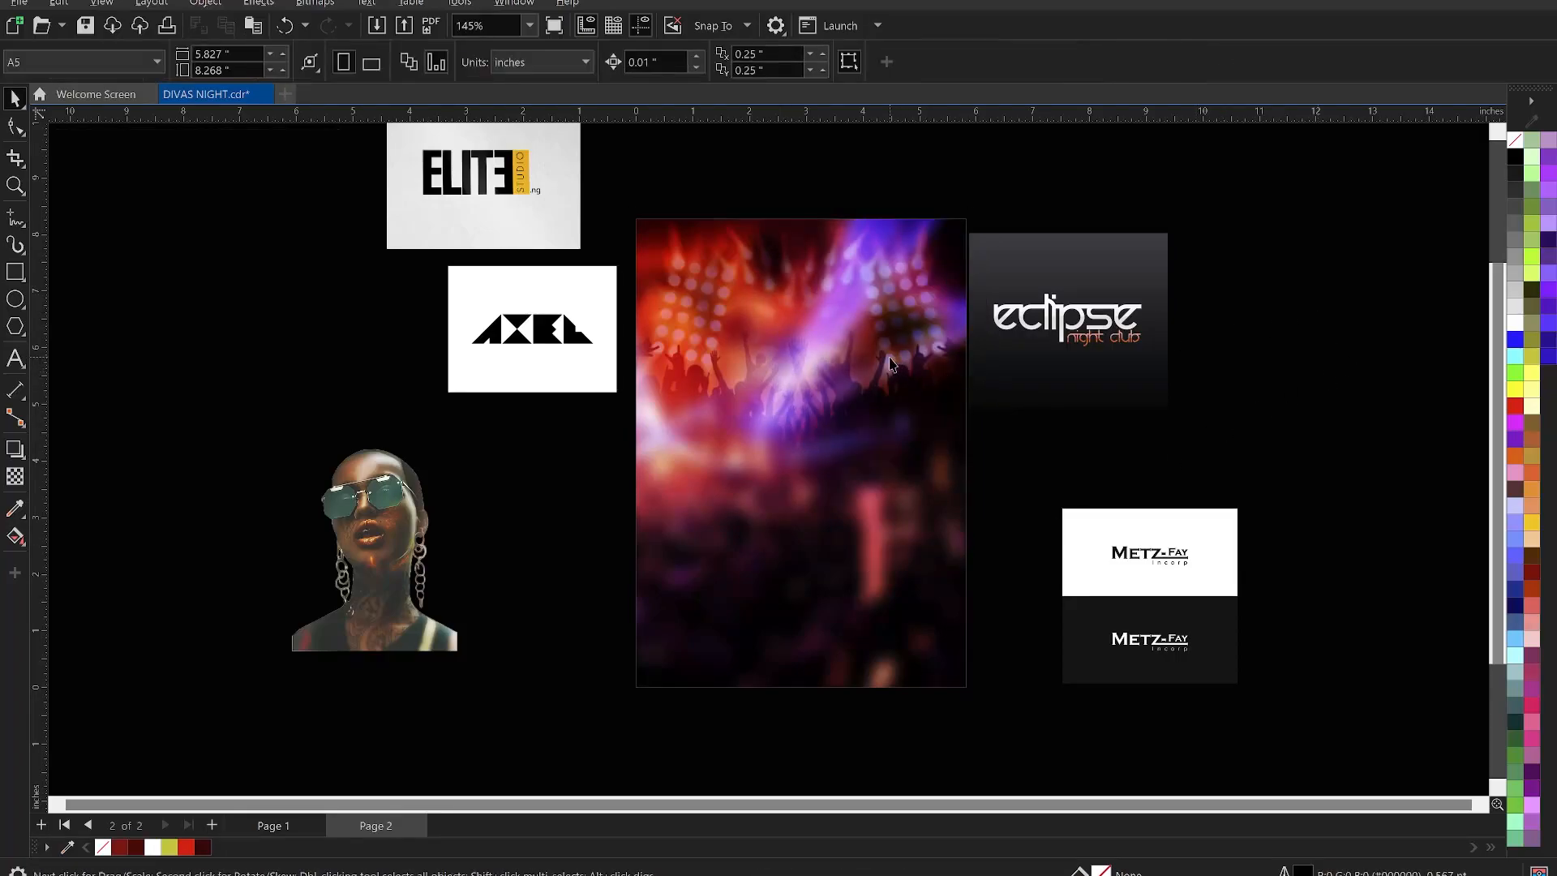
{"action": "left_click_drag", "start_coordinate": [882, 425], "coordinate": [461, 407]}
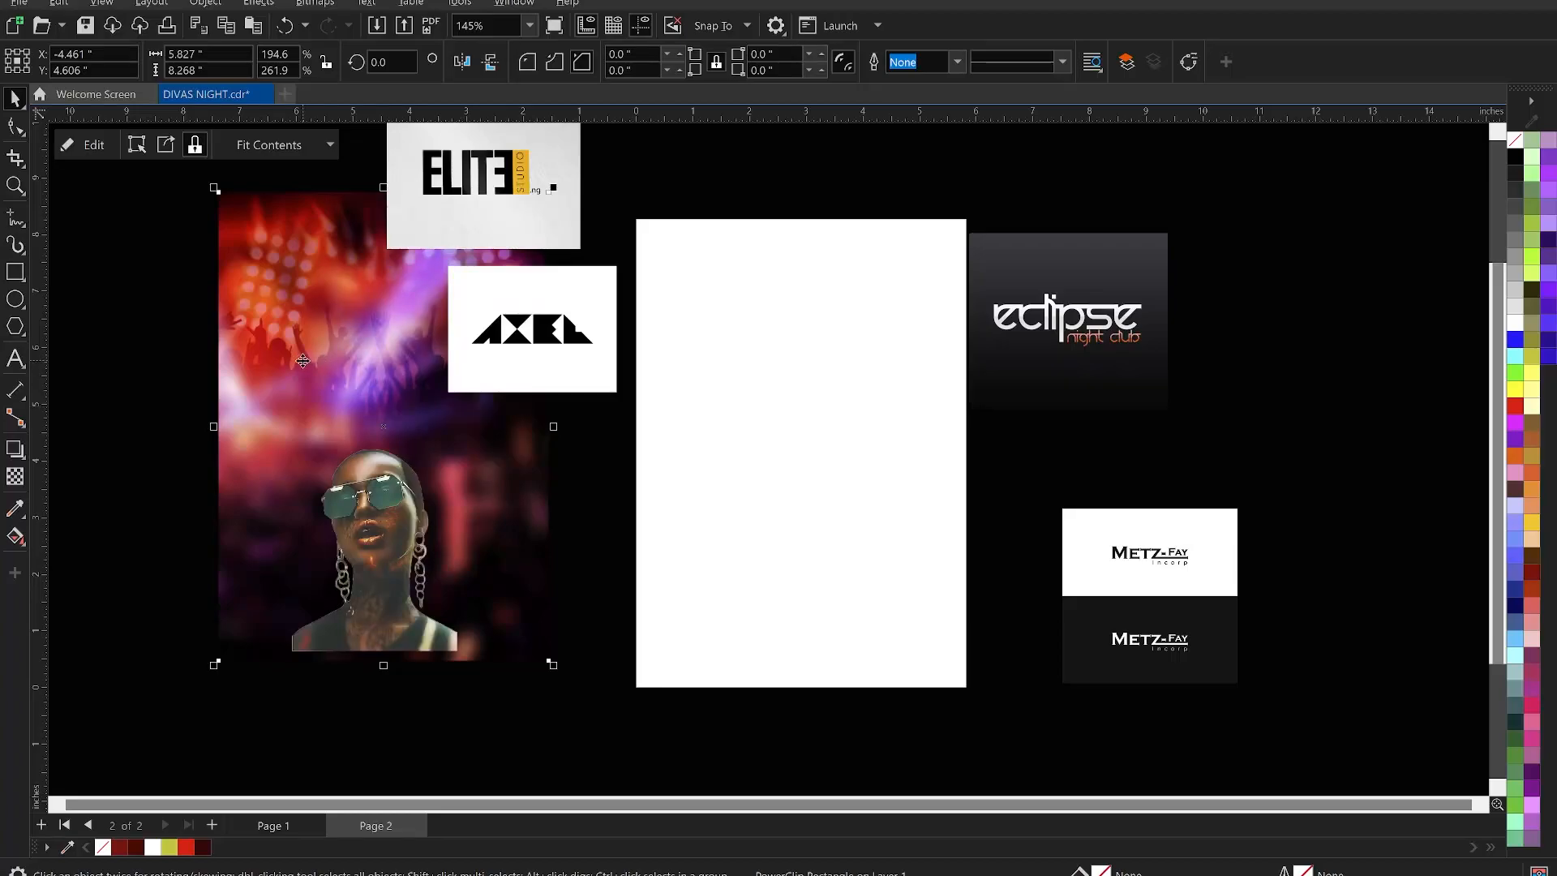
{"action": "key", "text": "ctrl+z"}
{"action": "left_click", "coordinate": [1339, 364]}
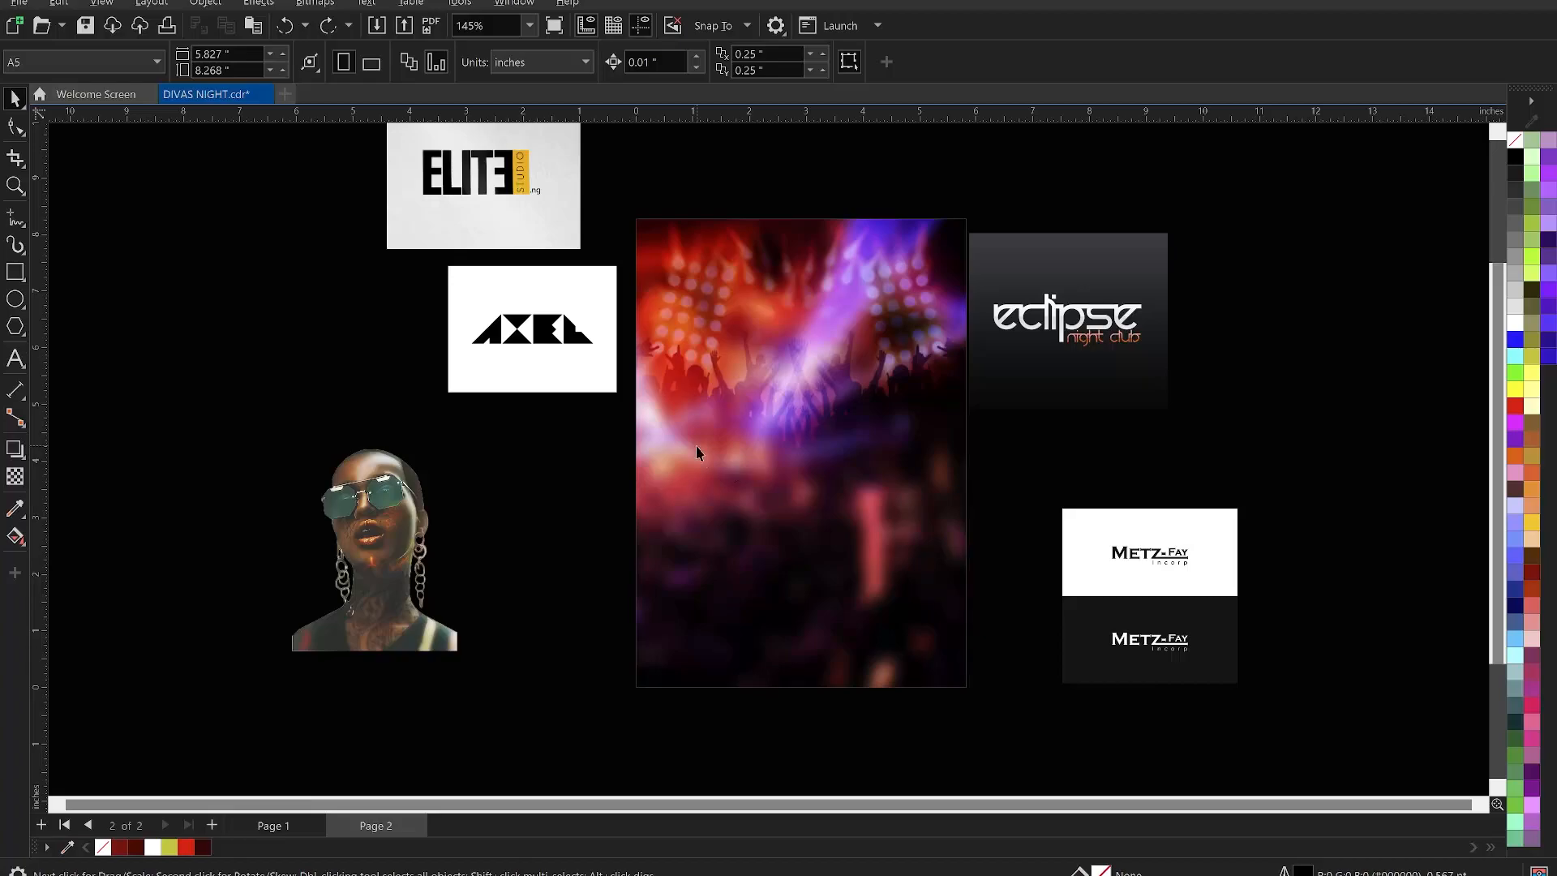
- Drag the sunglasses portrait onto the page and center it horizontally on the club background
{"action": "left_click", "coordinate": [761, 415]}
{"action": "left_click", "coordinate": [1265, 289]}
{"action": "left_click_drag", "start_coordinate": [383, 521], "coordinate": [792, 460]}
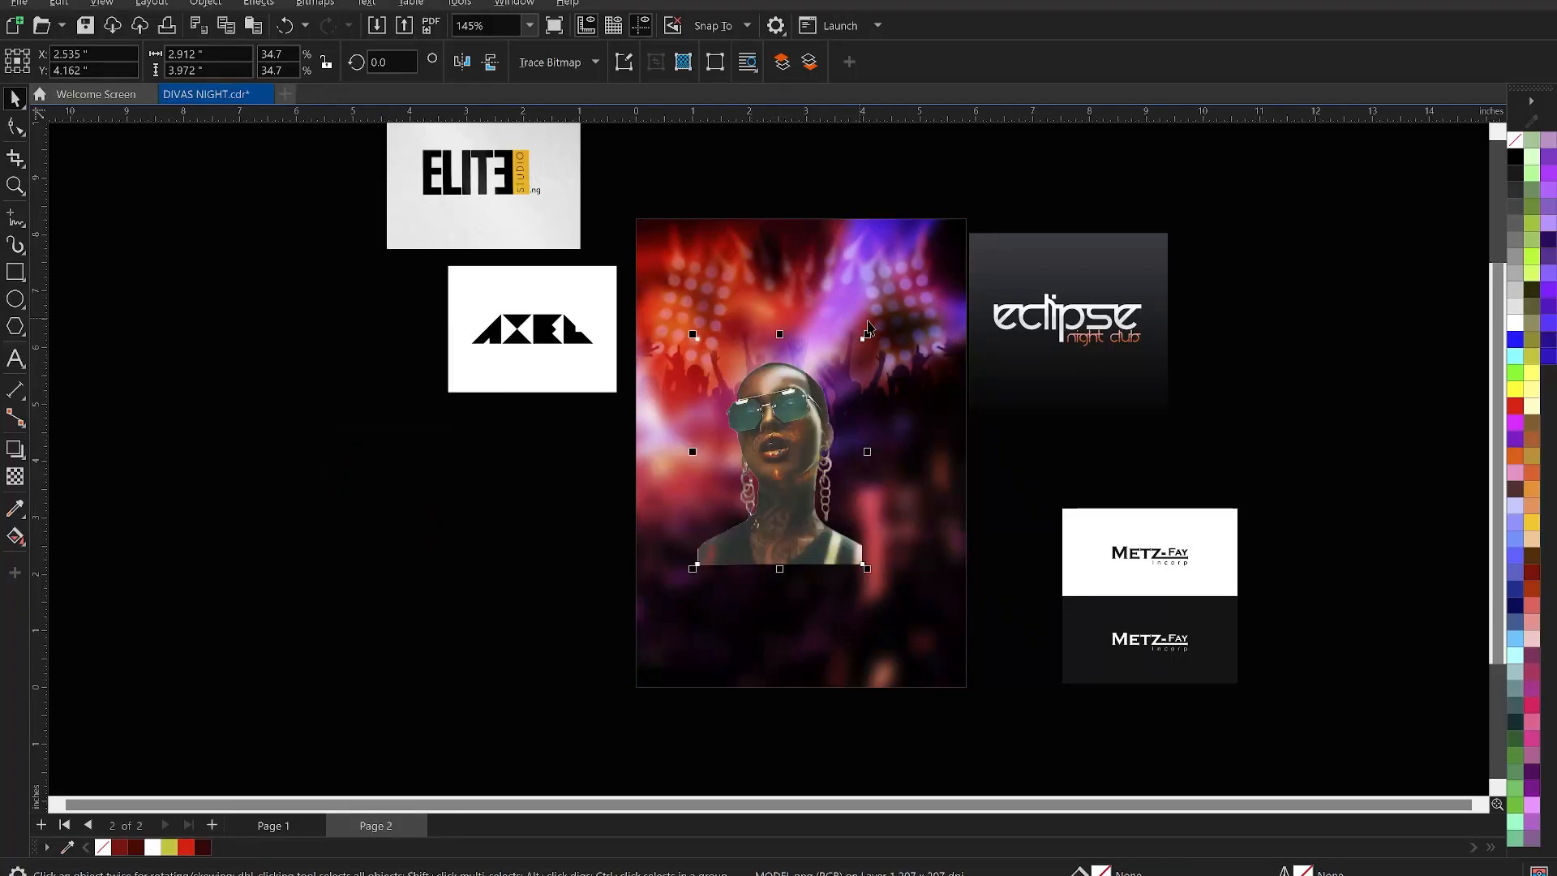
{"action": "left_click", "coordinate": [891, 416], "text": "shift"}
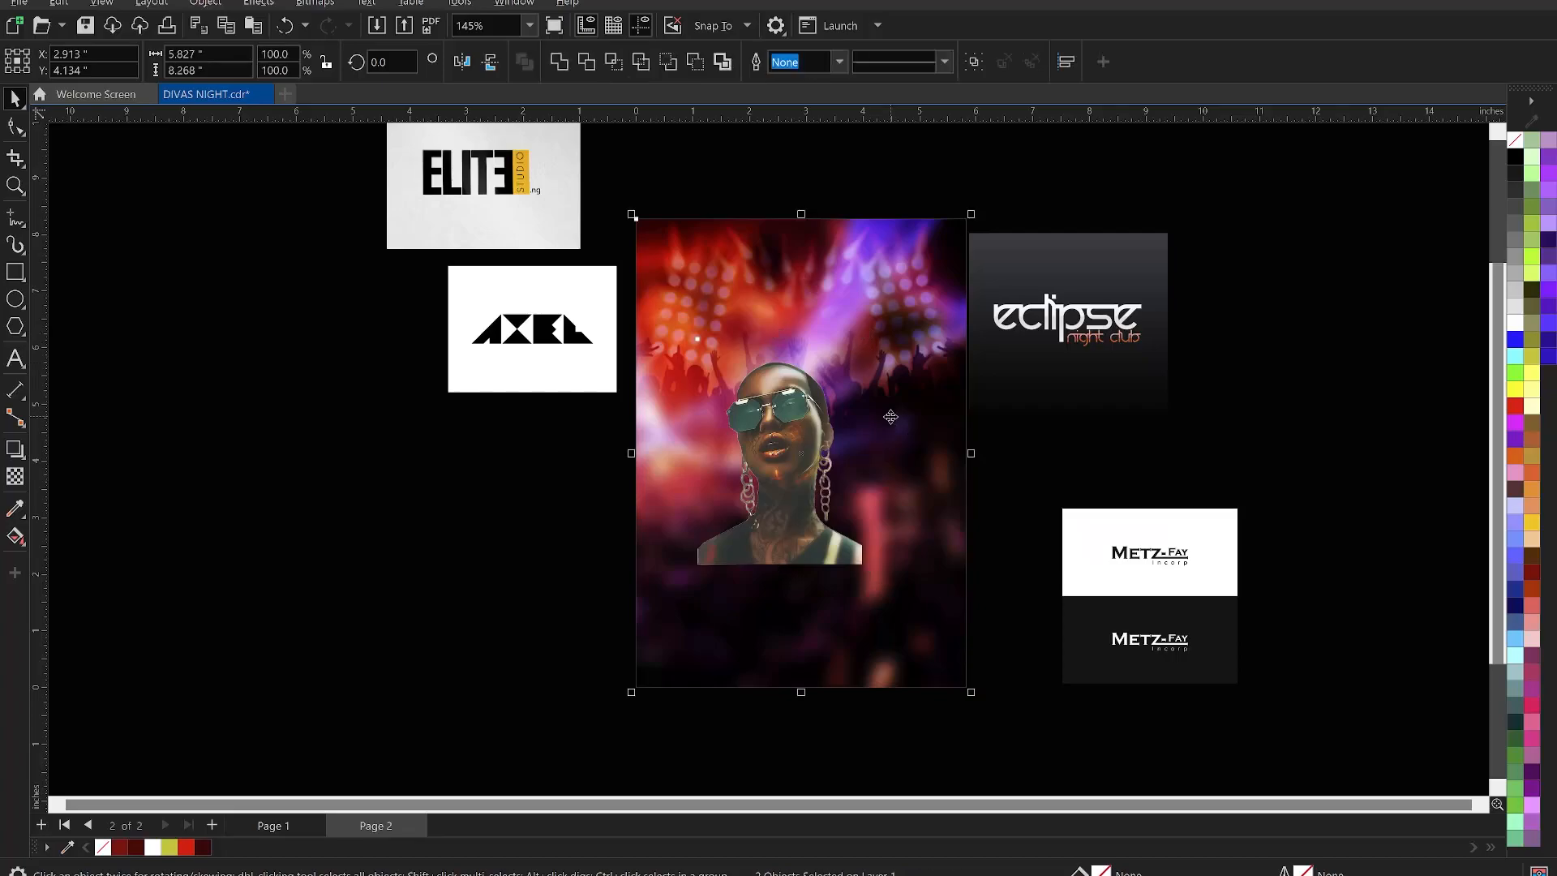
{"action": "key", "text": "c"}
{"action": "left_click", "coordinate": [1247, 465]}
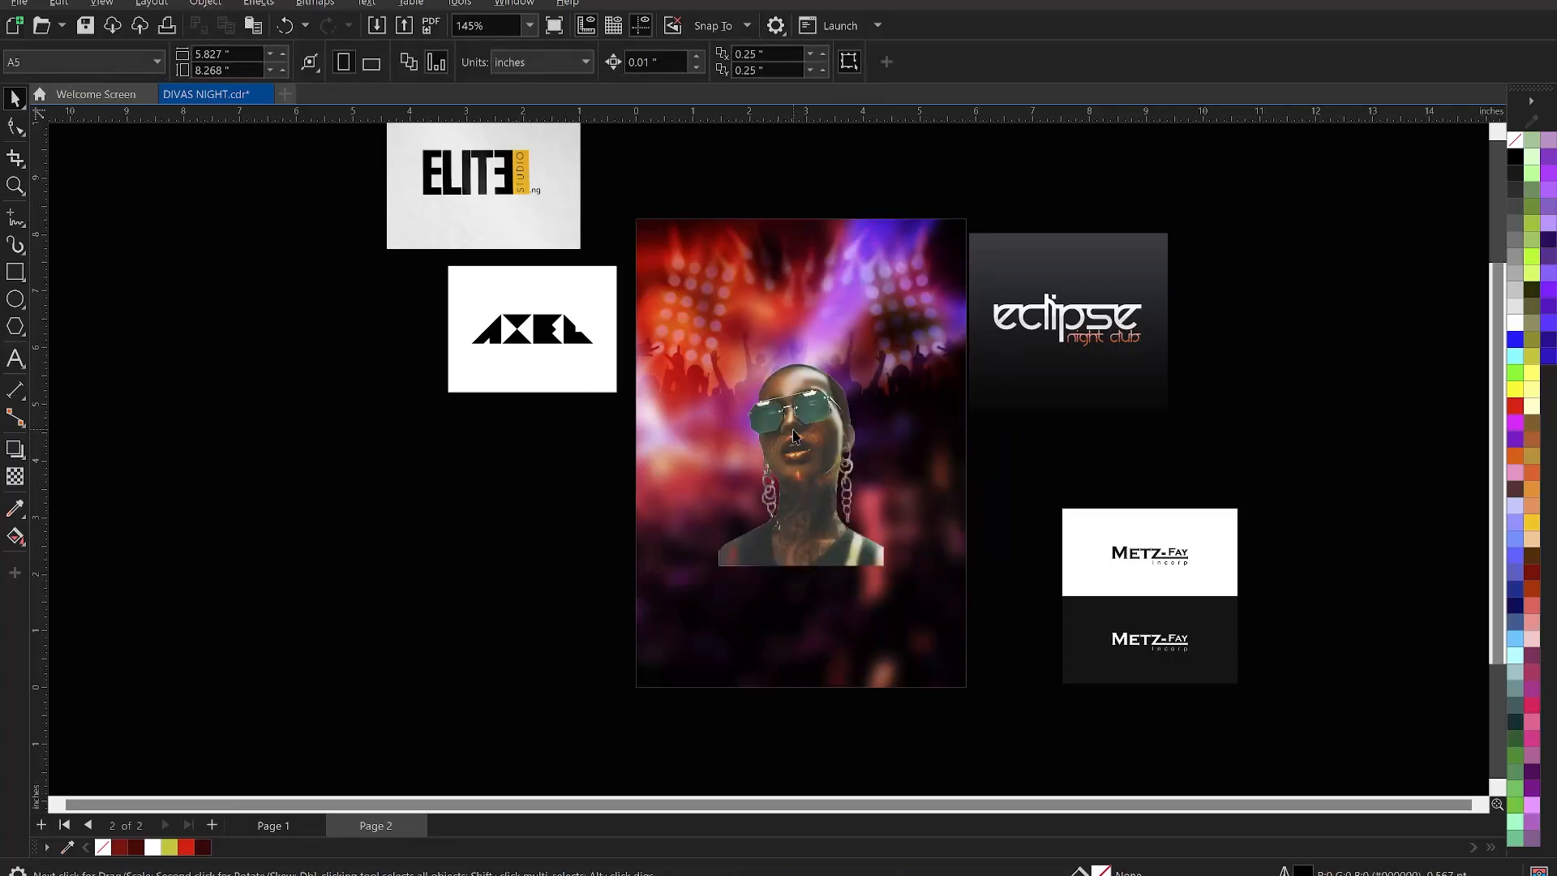
- Enlarge the portrait to about 89% and move it lower on the page
{"action": "left_click", "coordinate": [794, 437]}
{"action": "left_click_drag", "start_coordinate": [916, 616], "coordinate": [995, 720]}
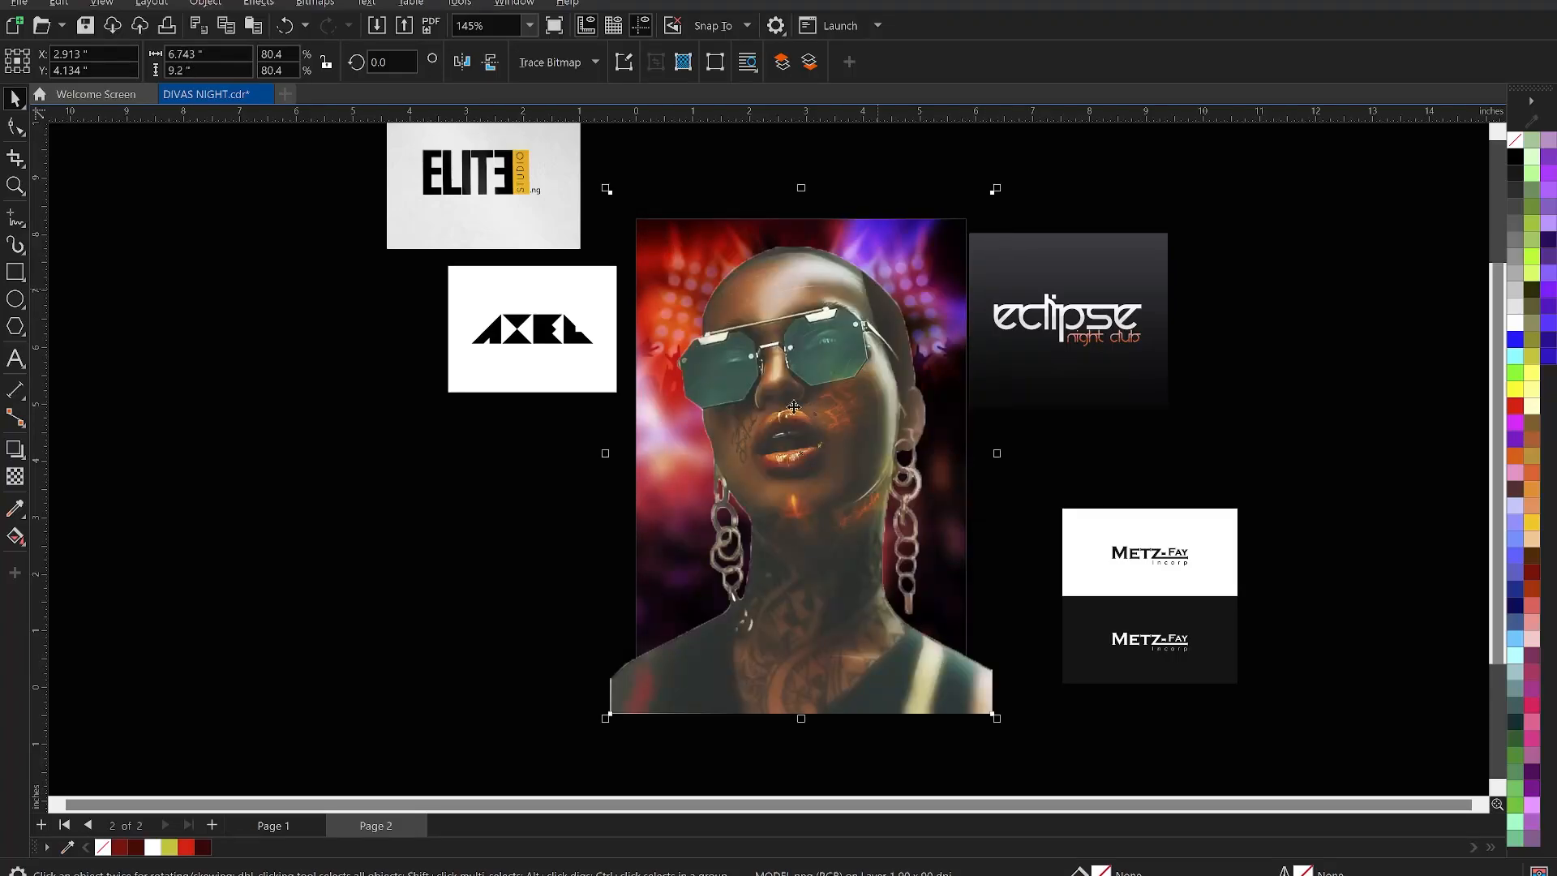
{"action": "left_click_drag", "start_coordinate": [998, 190], "coordinate": [1030, 145]}
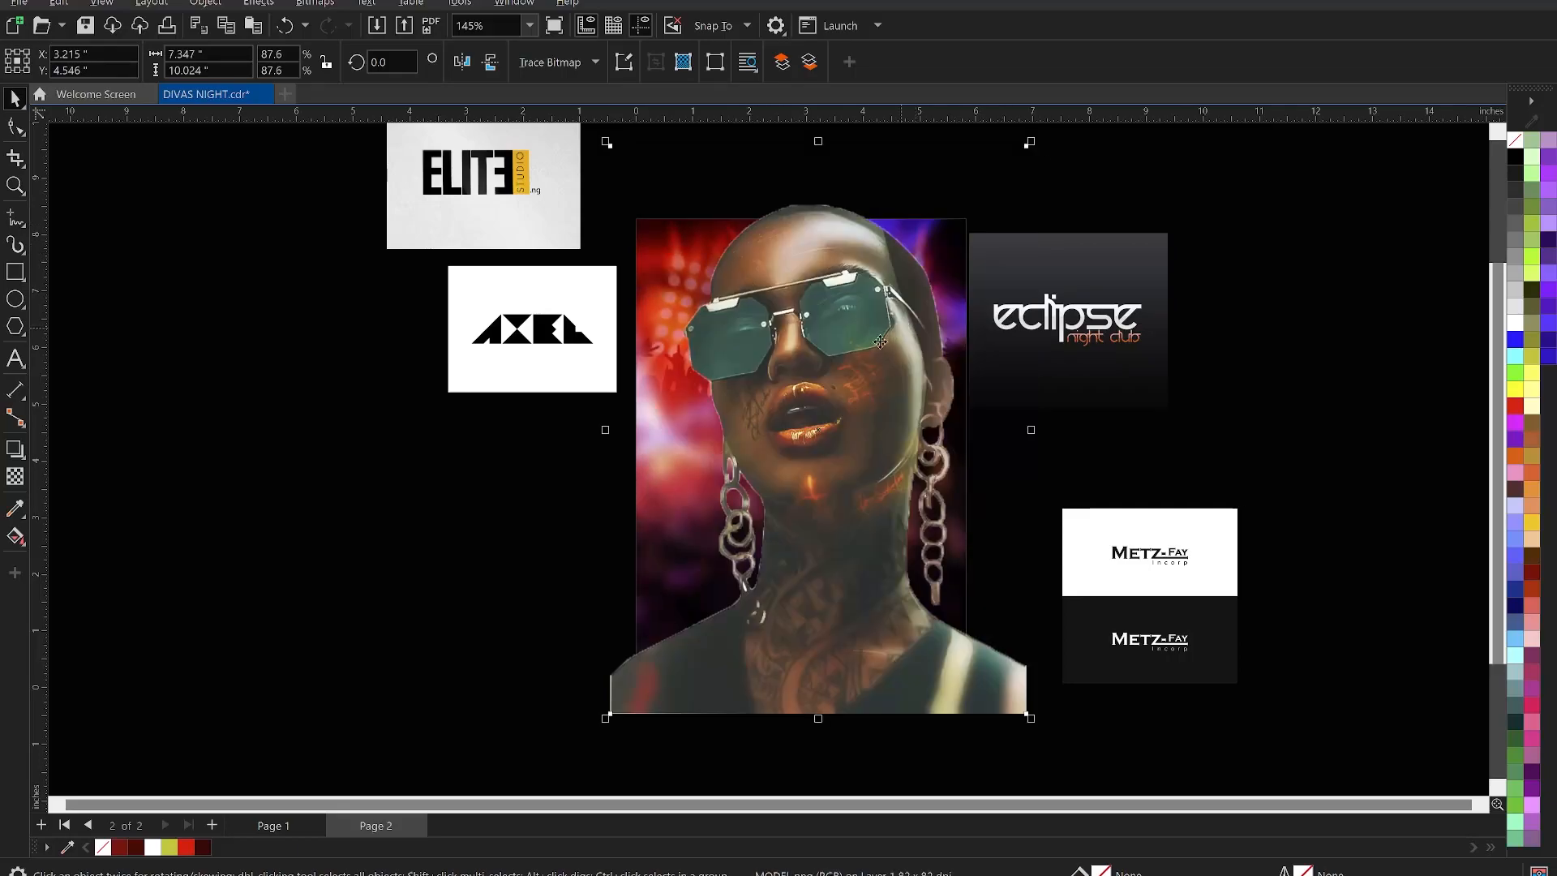
{"action": "left_click_drag", "start_coordinate": [857, 347], "coordinate": [844, 342]}
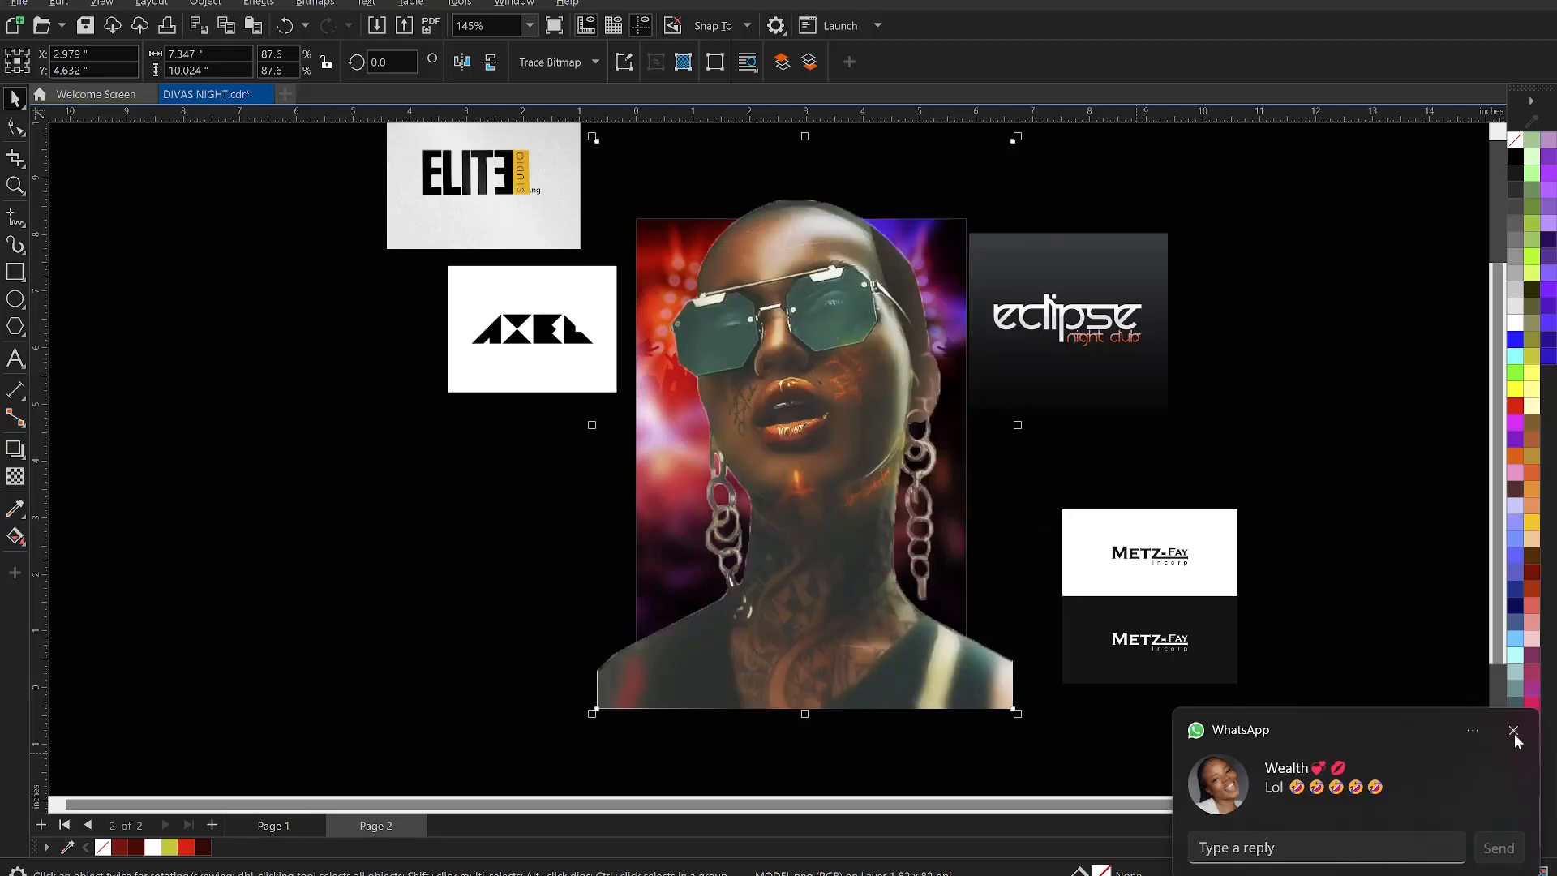
{"action": "left_click", "coordinate": [1513, 732]}
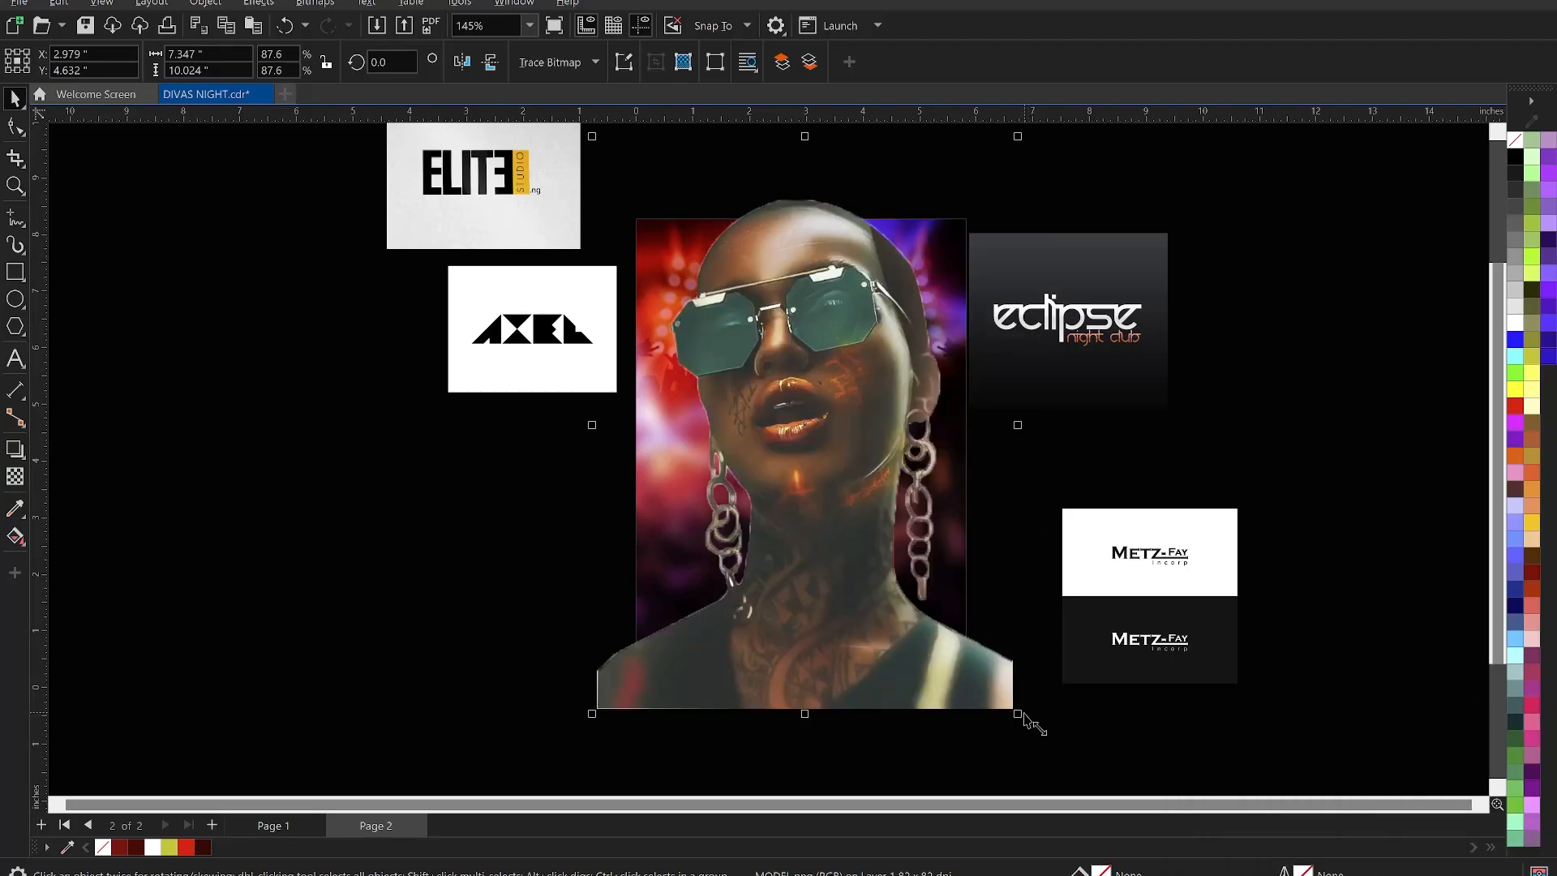
{"action": "left_click_drag", "start_coordinate": [1023, 718], "coordinate": [1036, 713]}
{"action": "left_click_drag", "start_coordinate": [783, 584], "coordinate": [804, 454]}
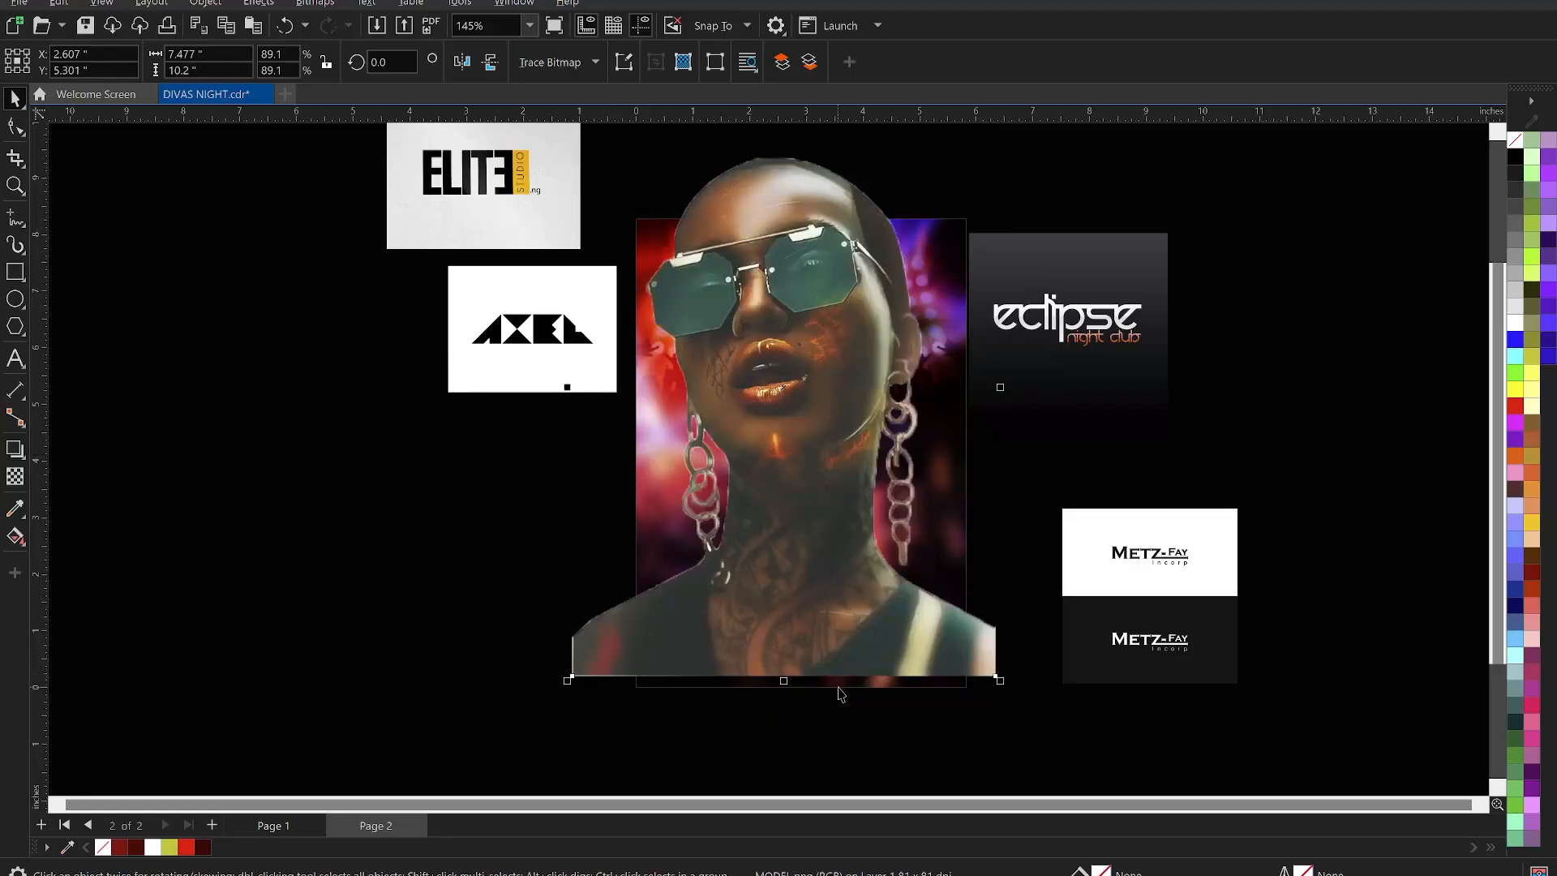
- Align the portrait's bottom with the page rectangle's bottom edge
{"action": "left_click", "coordinate": [838, 687], "text": "shift"}
{"action": "key", "text": "b"}
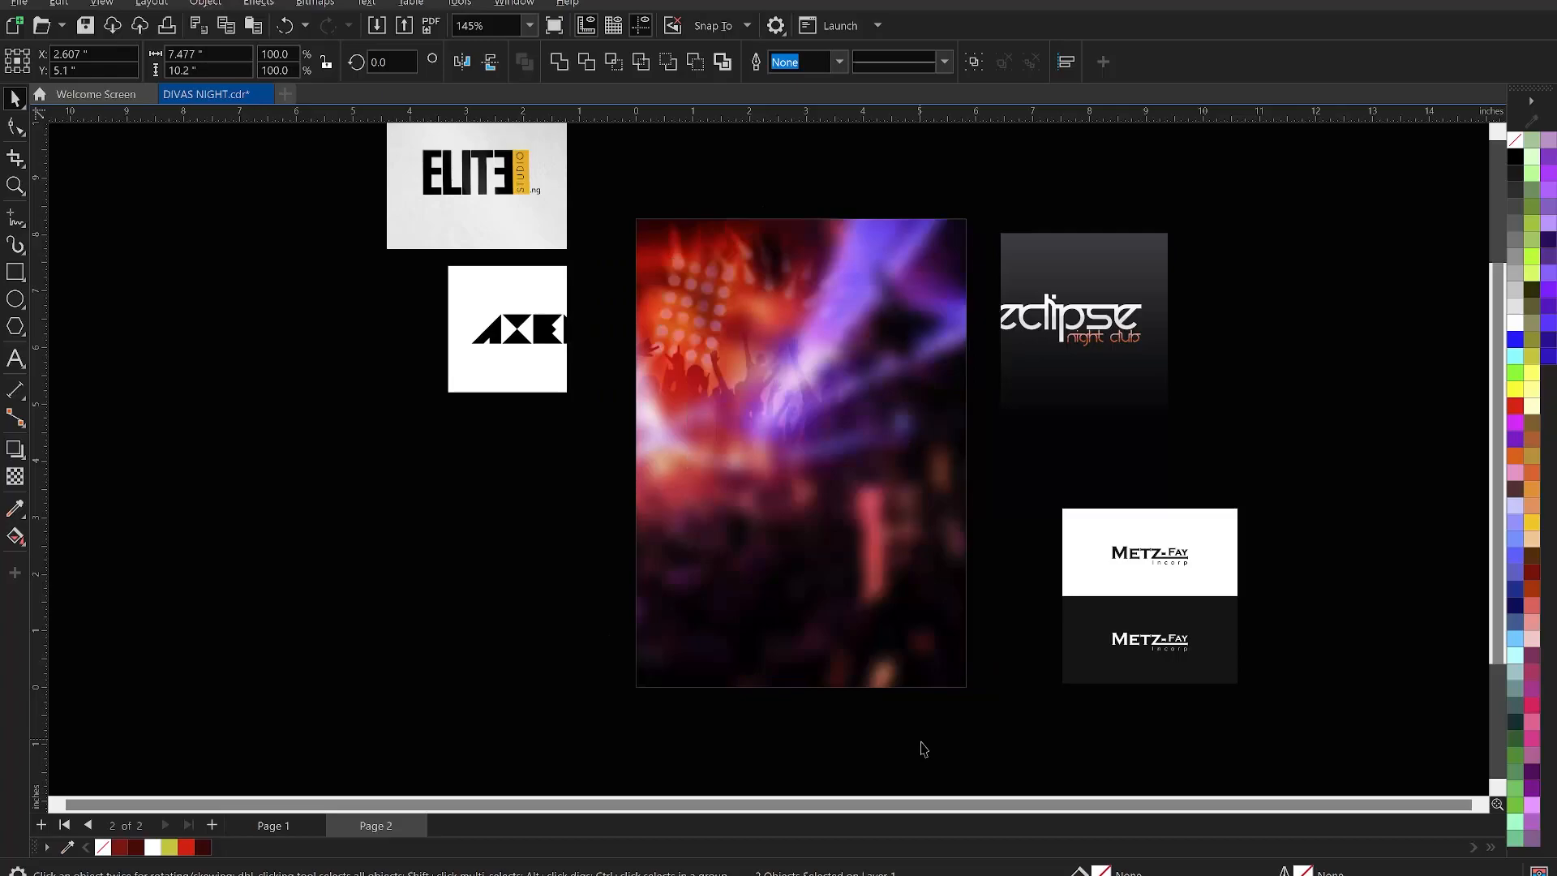
{"action": "left_click", "coordinate": [921, 734]}
{"action": "left_click", "coordinate": [840, 275]}
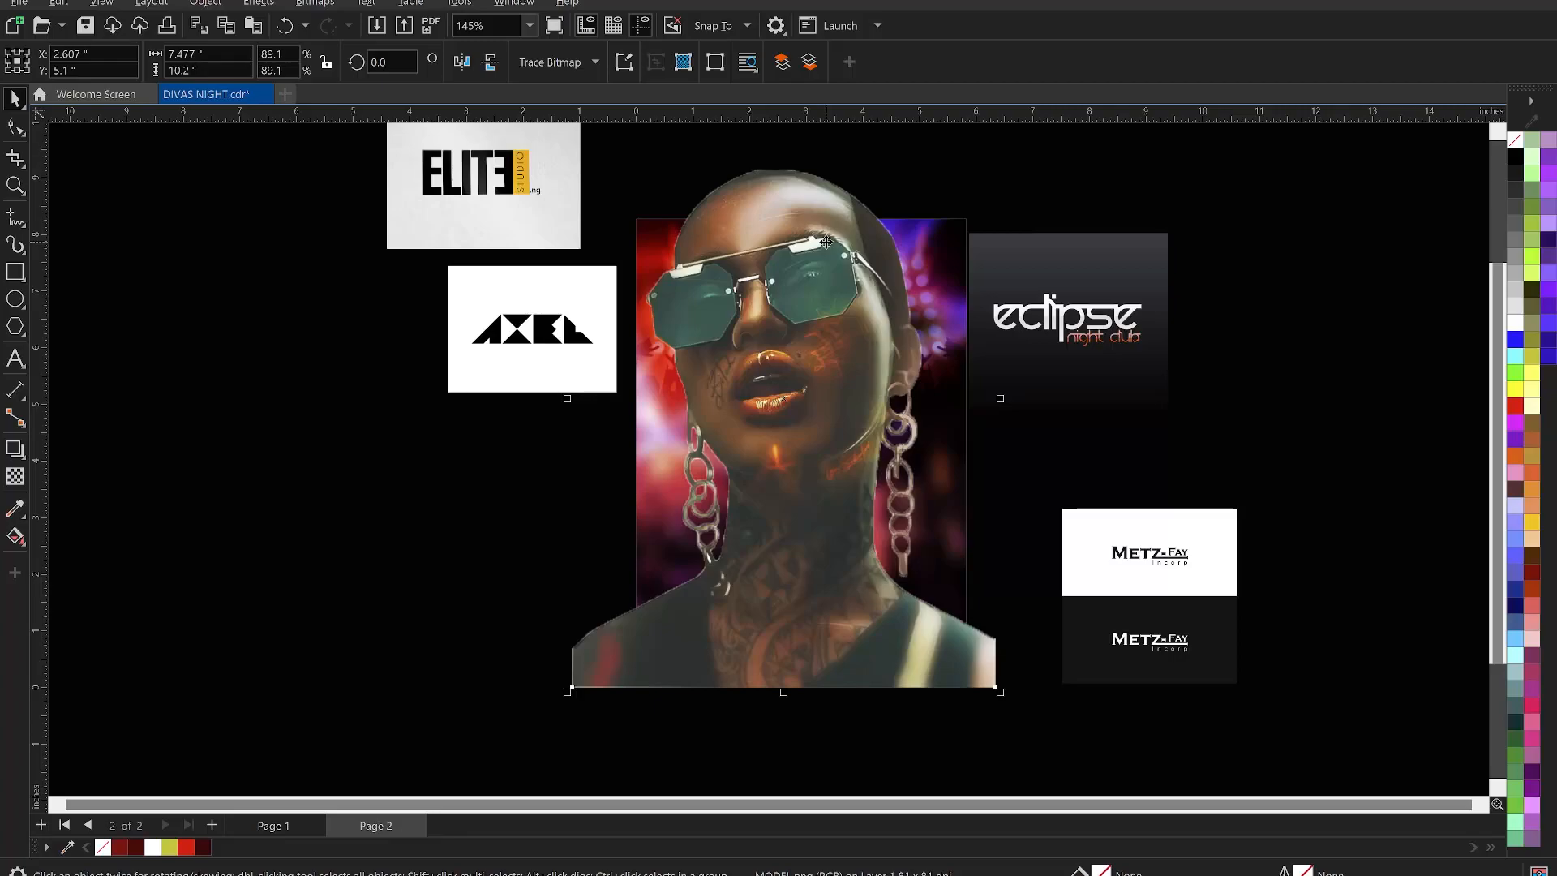
- Cut the portrait and paste it inside the page frame's PowerClip contents
{"action": "key", "text": "ctrl+x"}
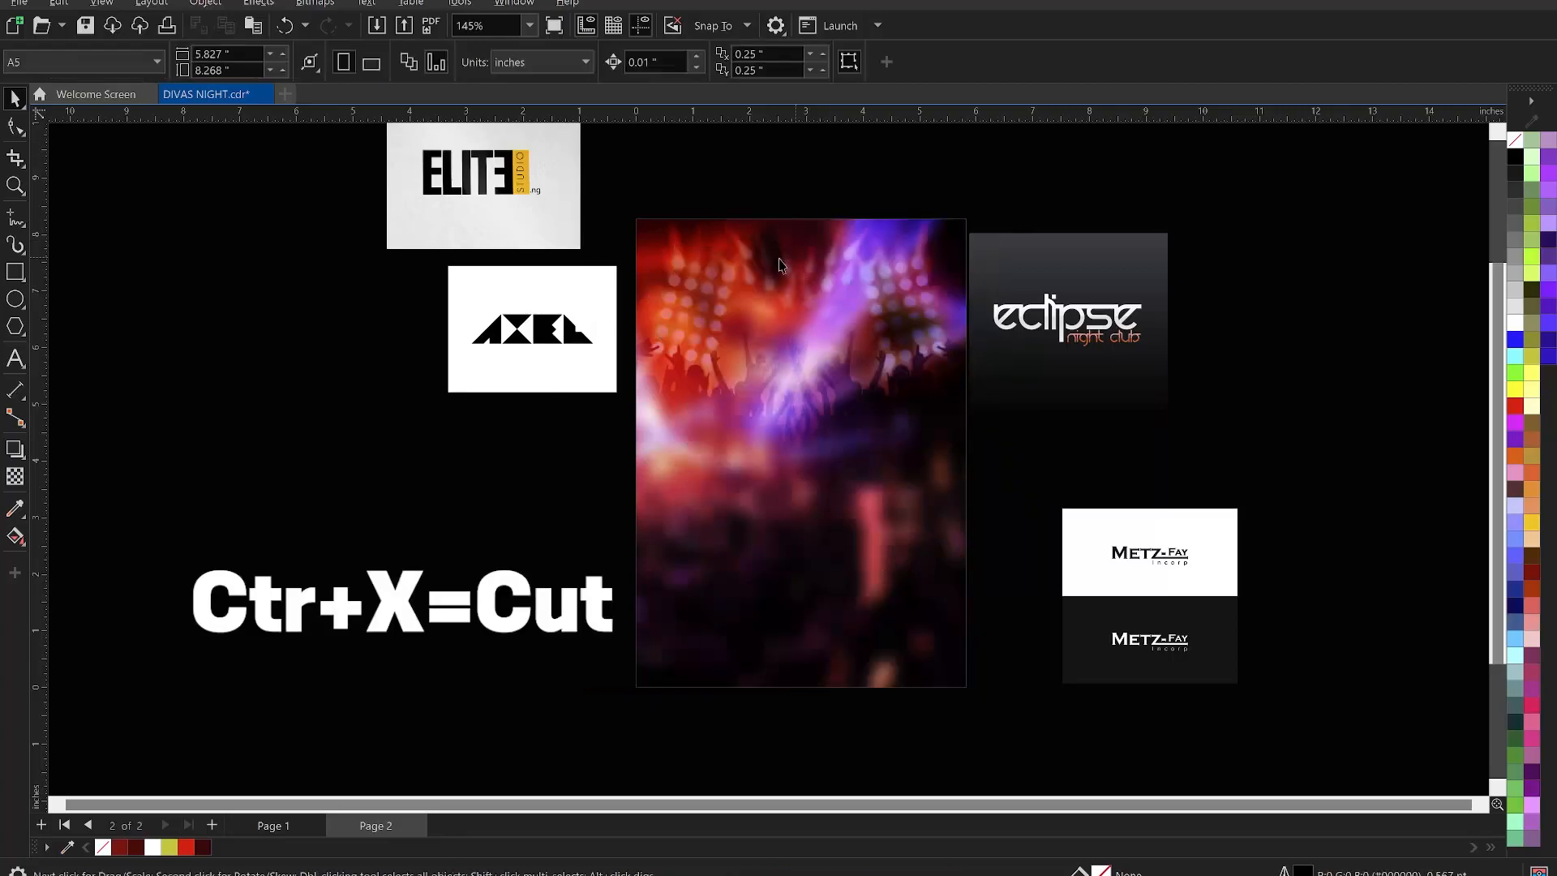
{"action": "left_click", "coordinate": [807, 317]}
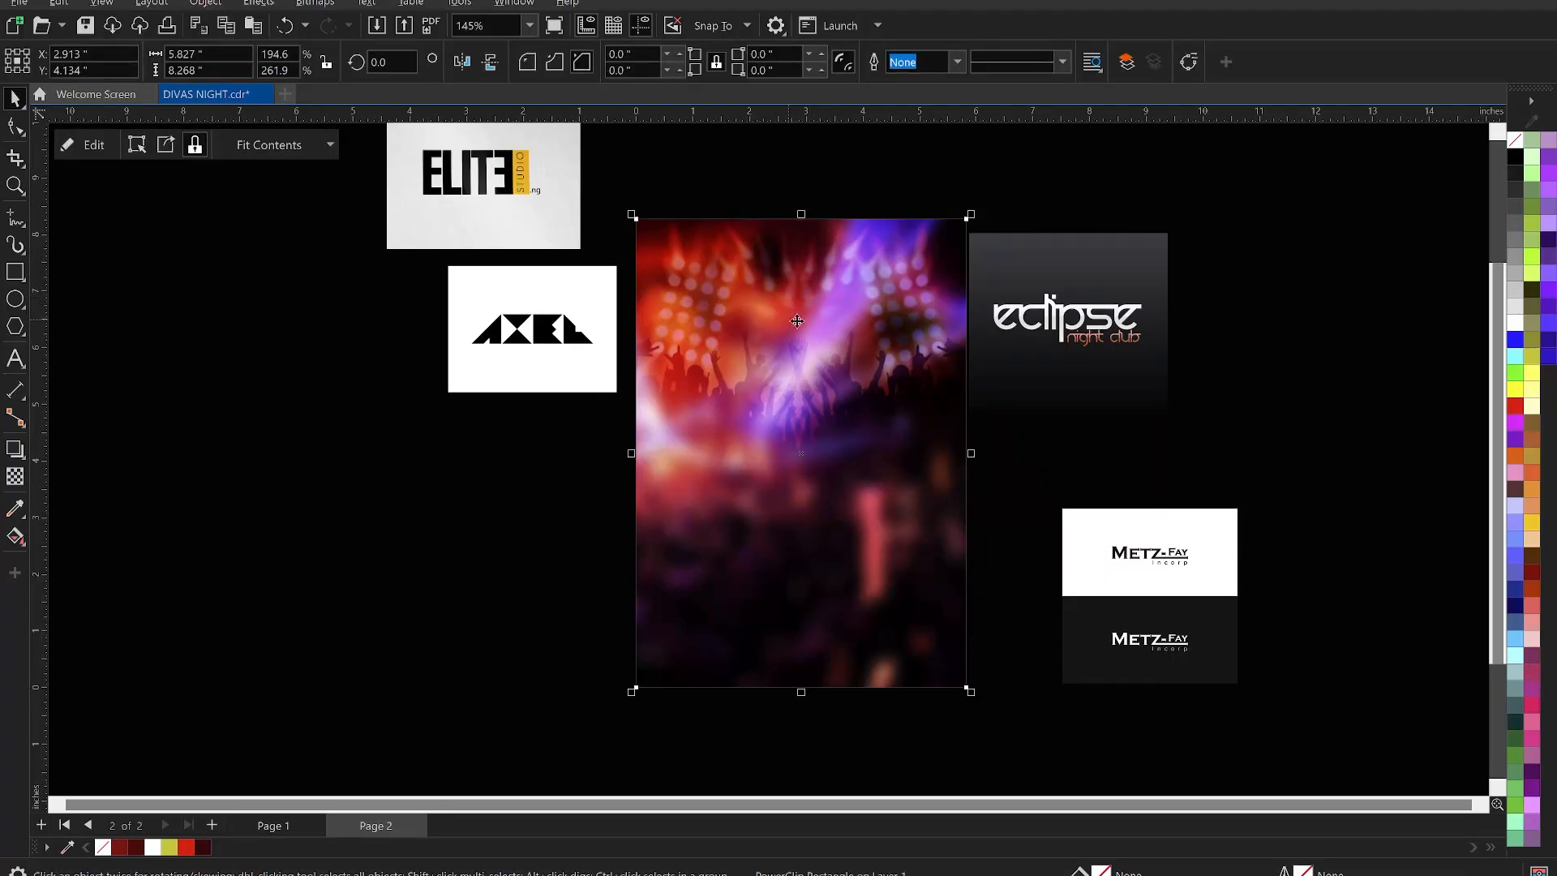
{"action": "right_click", "coordinate": [797, 322]}
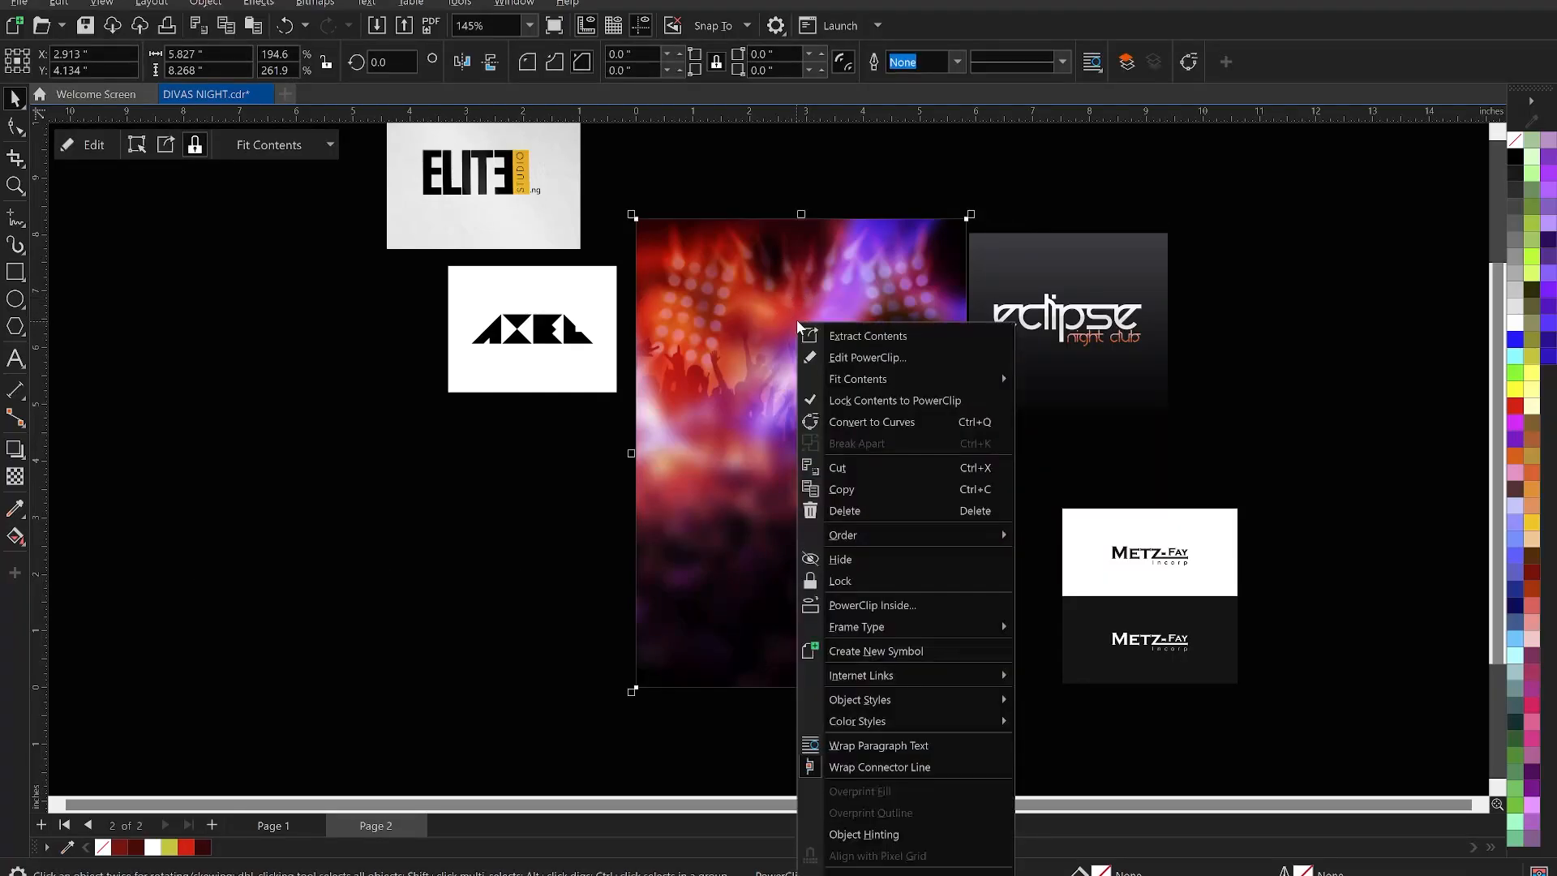
{"action": "left_click", "coordinate": [872, 358]}
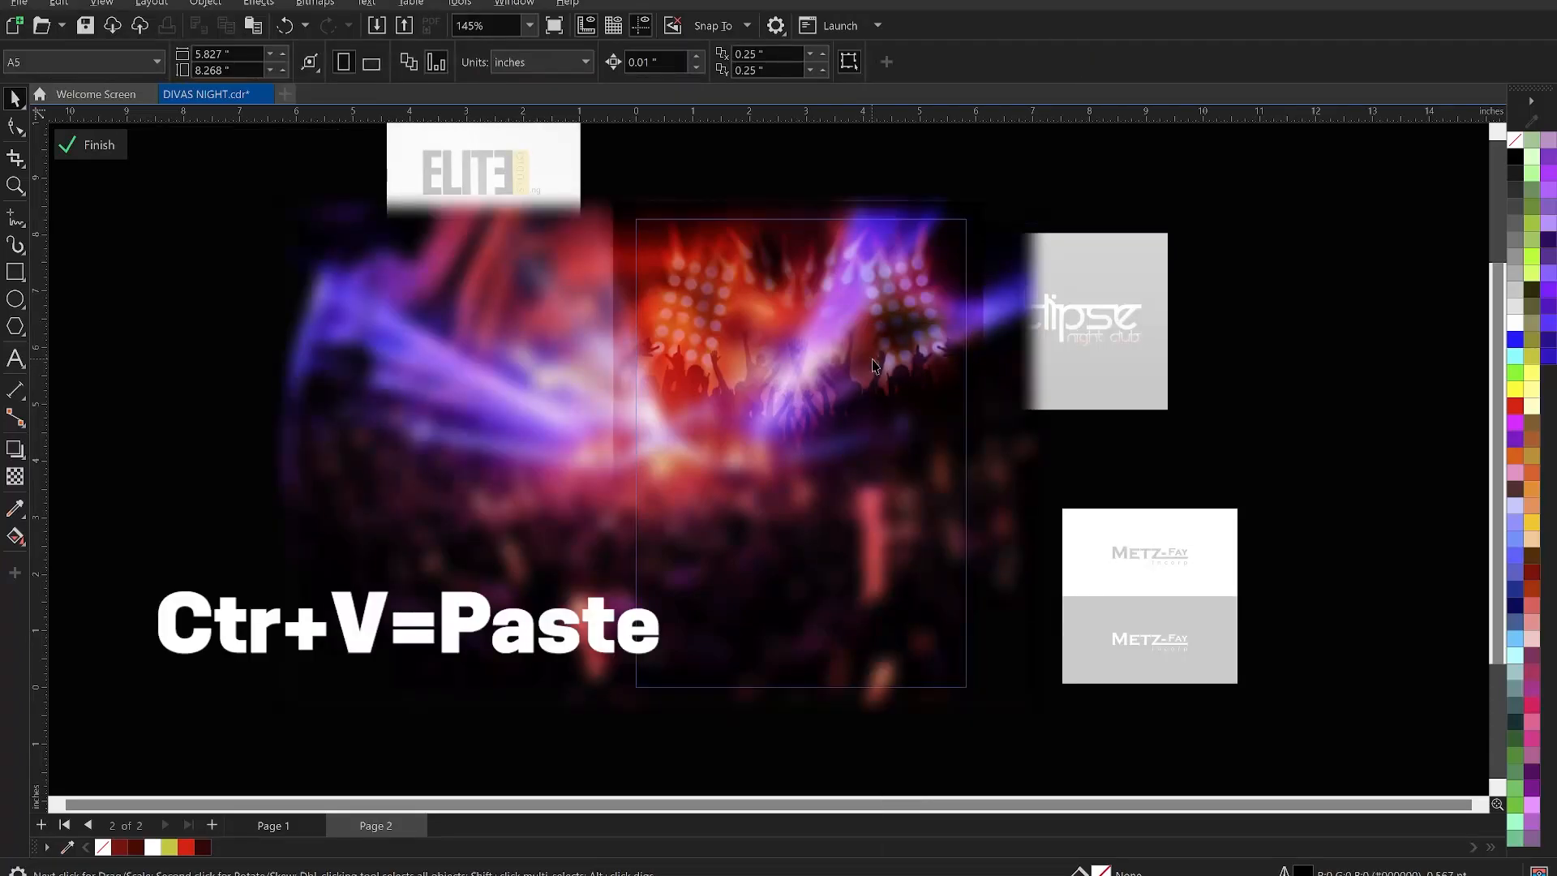
{"action": "key", "text": "ctrl+v"}
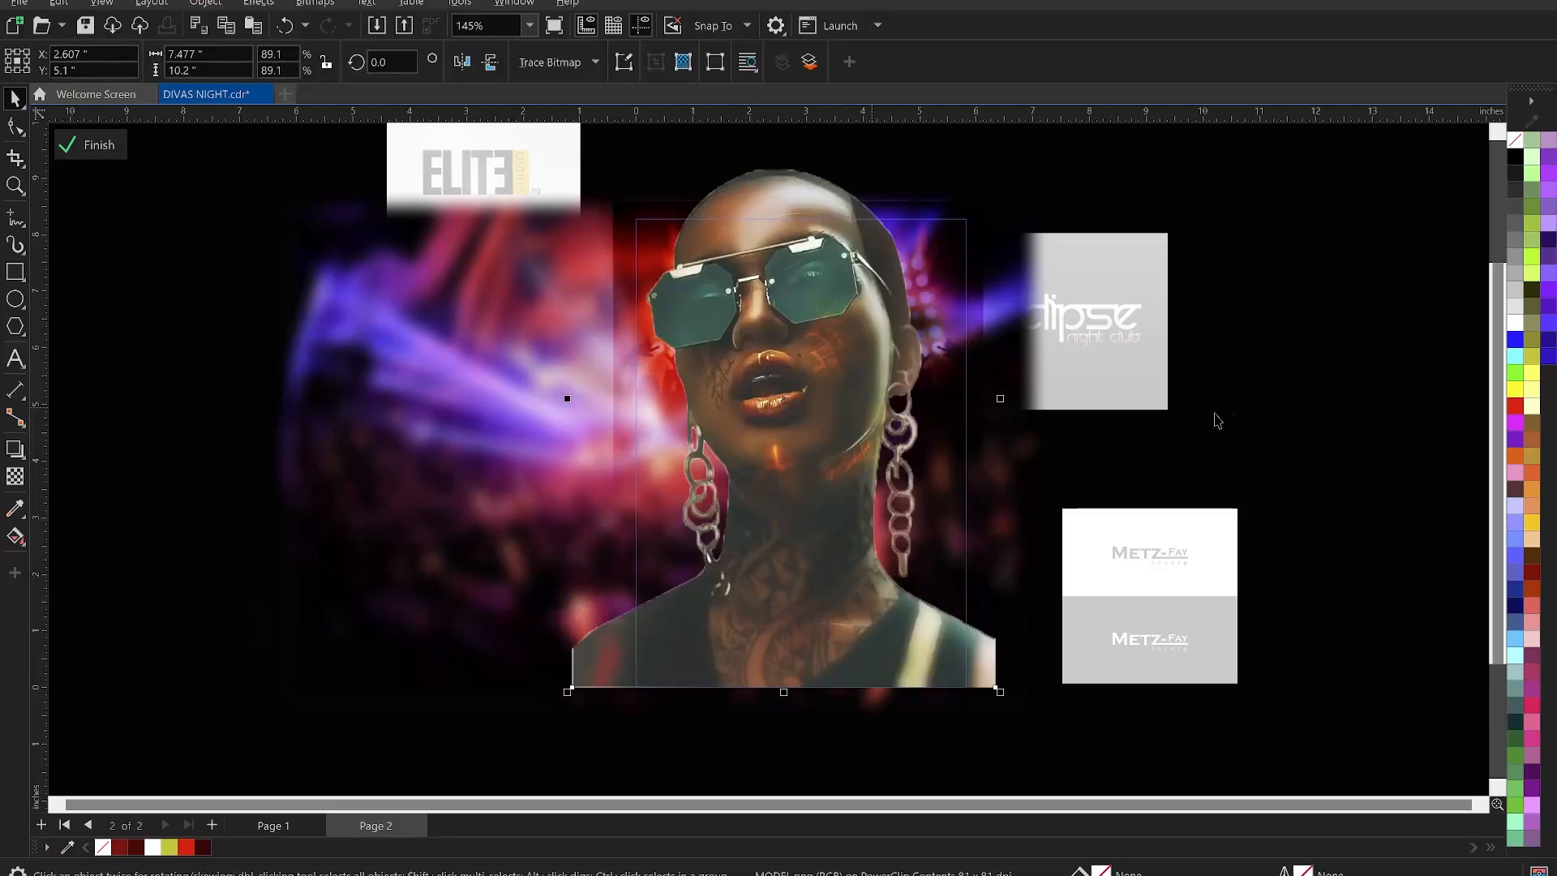
{"action": "key", "text": "Escape"}
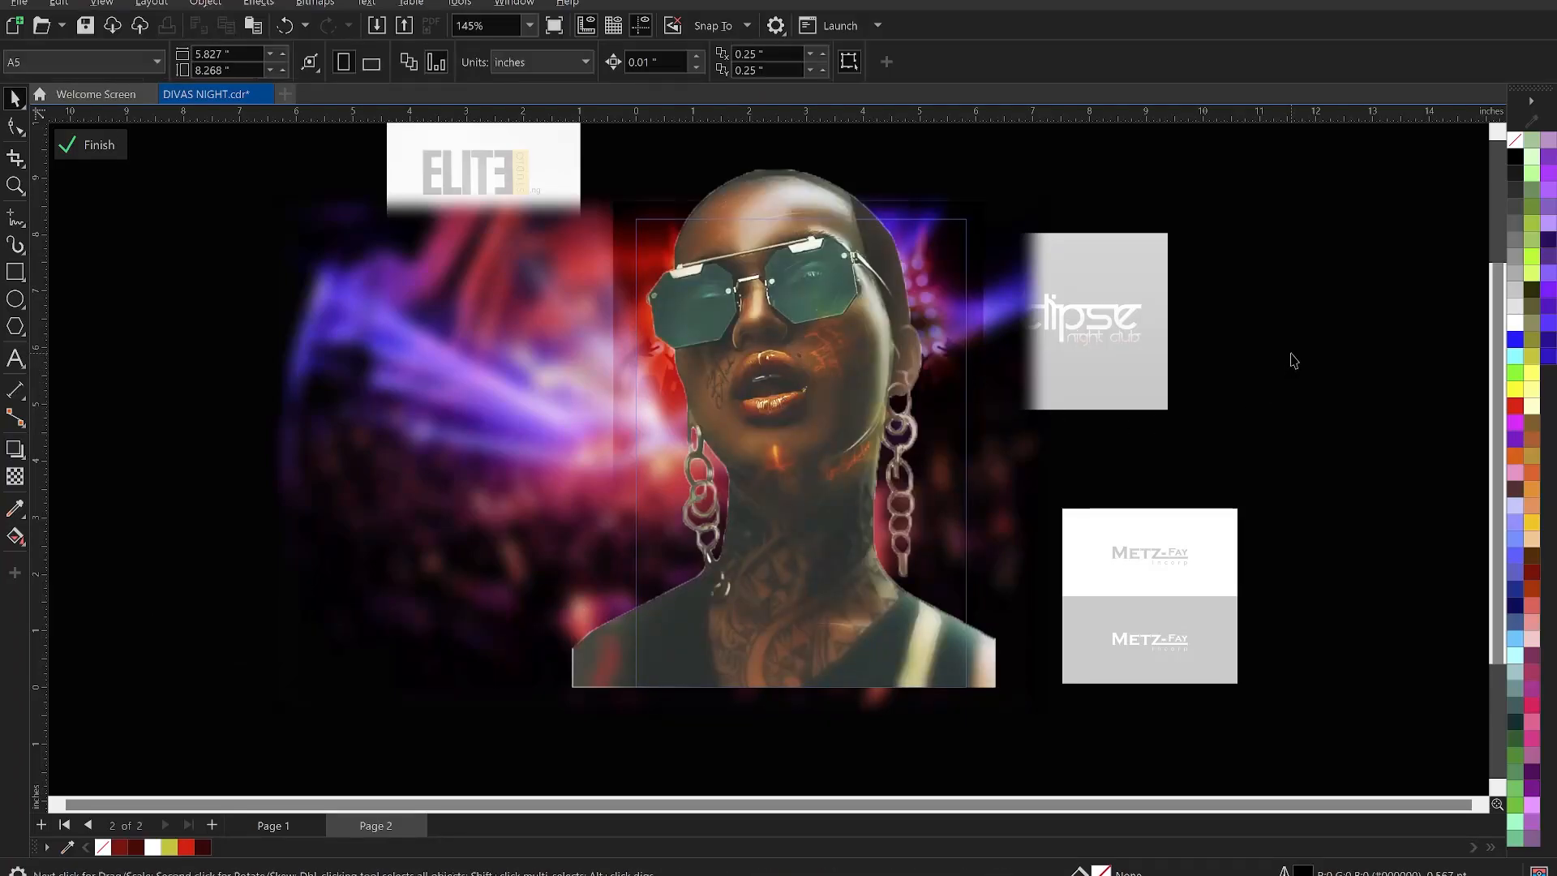
{"action": "left_click", "coordinate": [1291, 354], "text": "ctrl"}
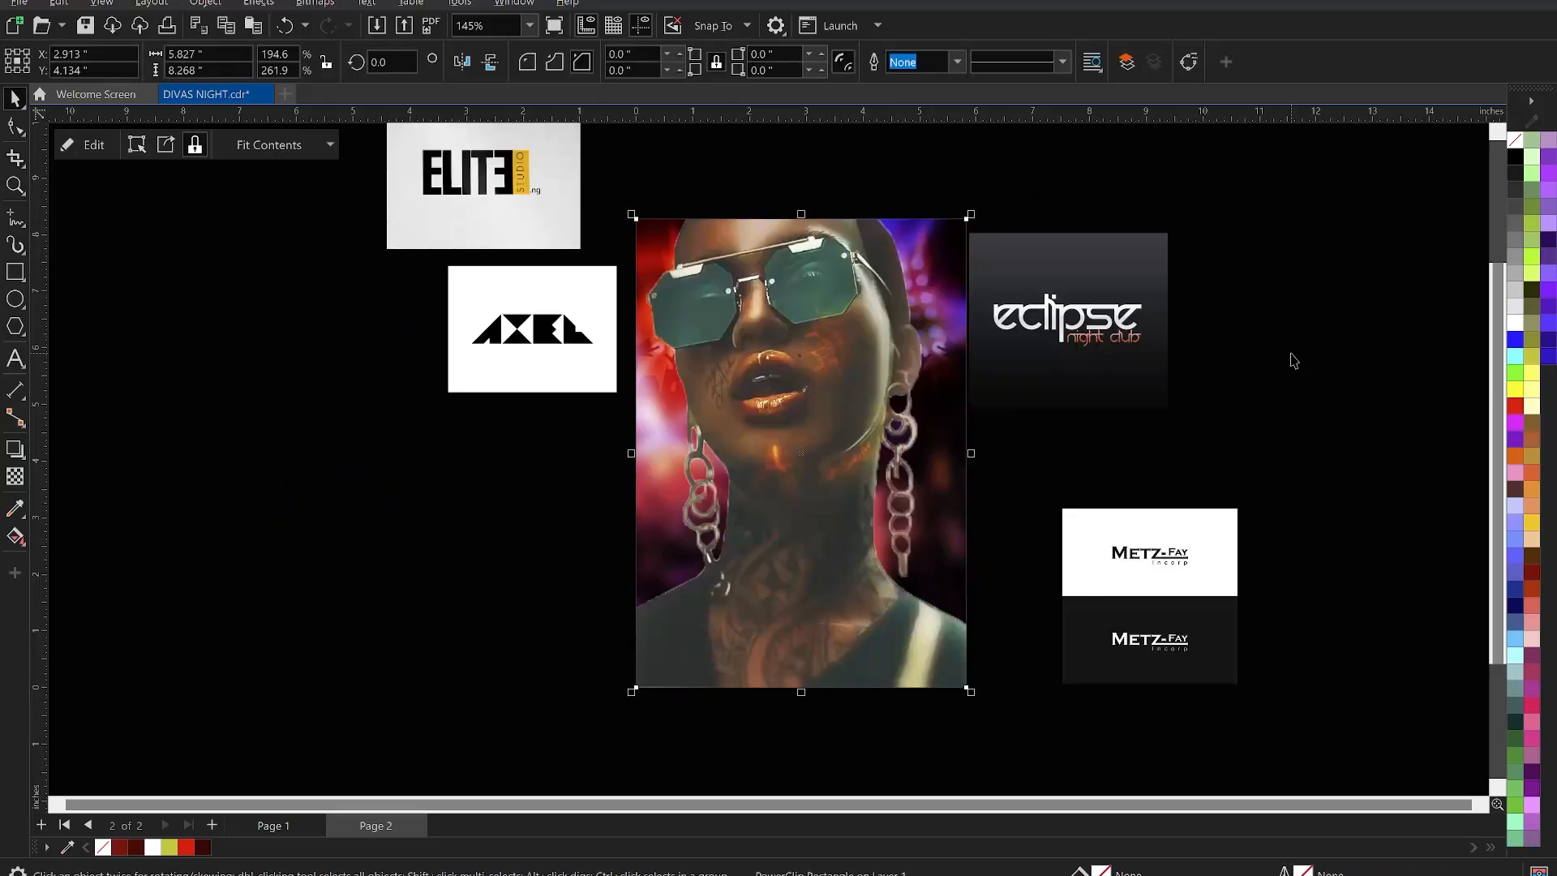
{"action": "left_click", "coordinate": [1291, 354]}
{"action": "left_click", "coordinate": [819, 331]}
{"action": "key", "text": "t"}
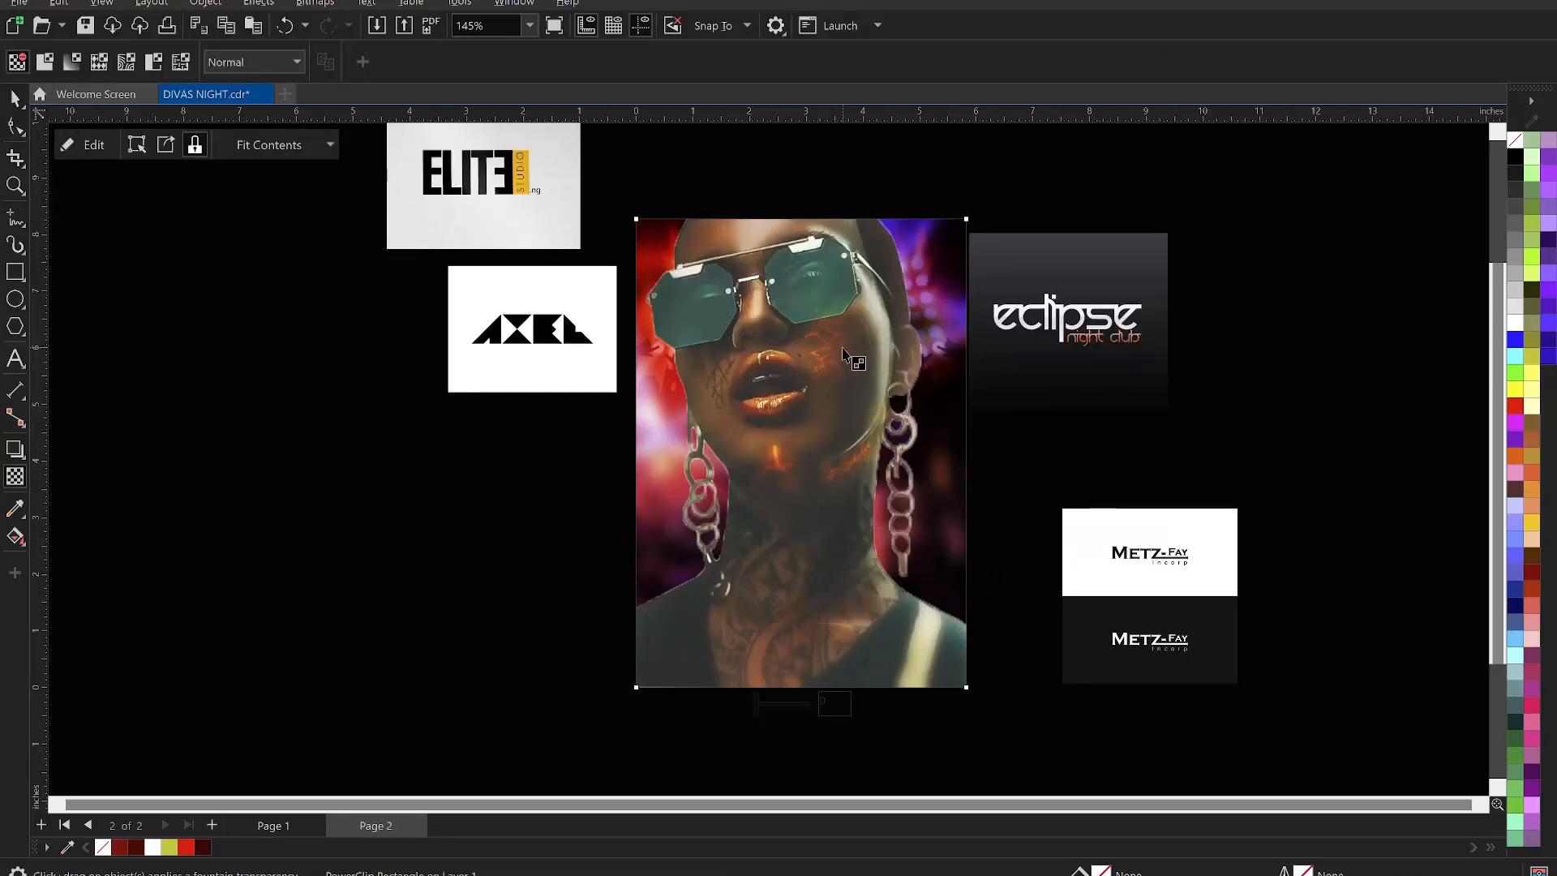
{"action": "key", "text": "space"}
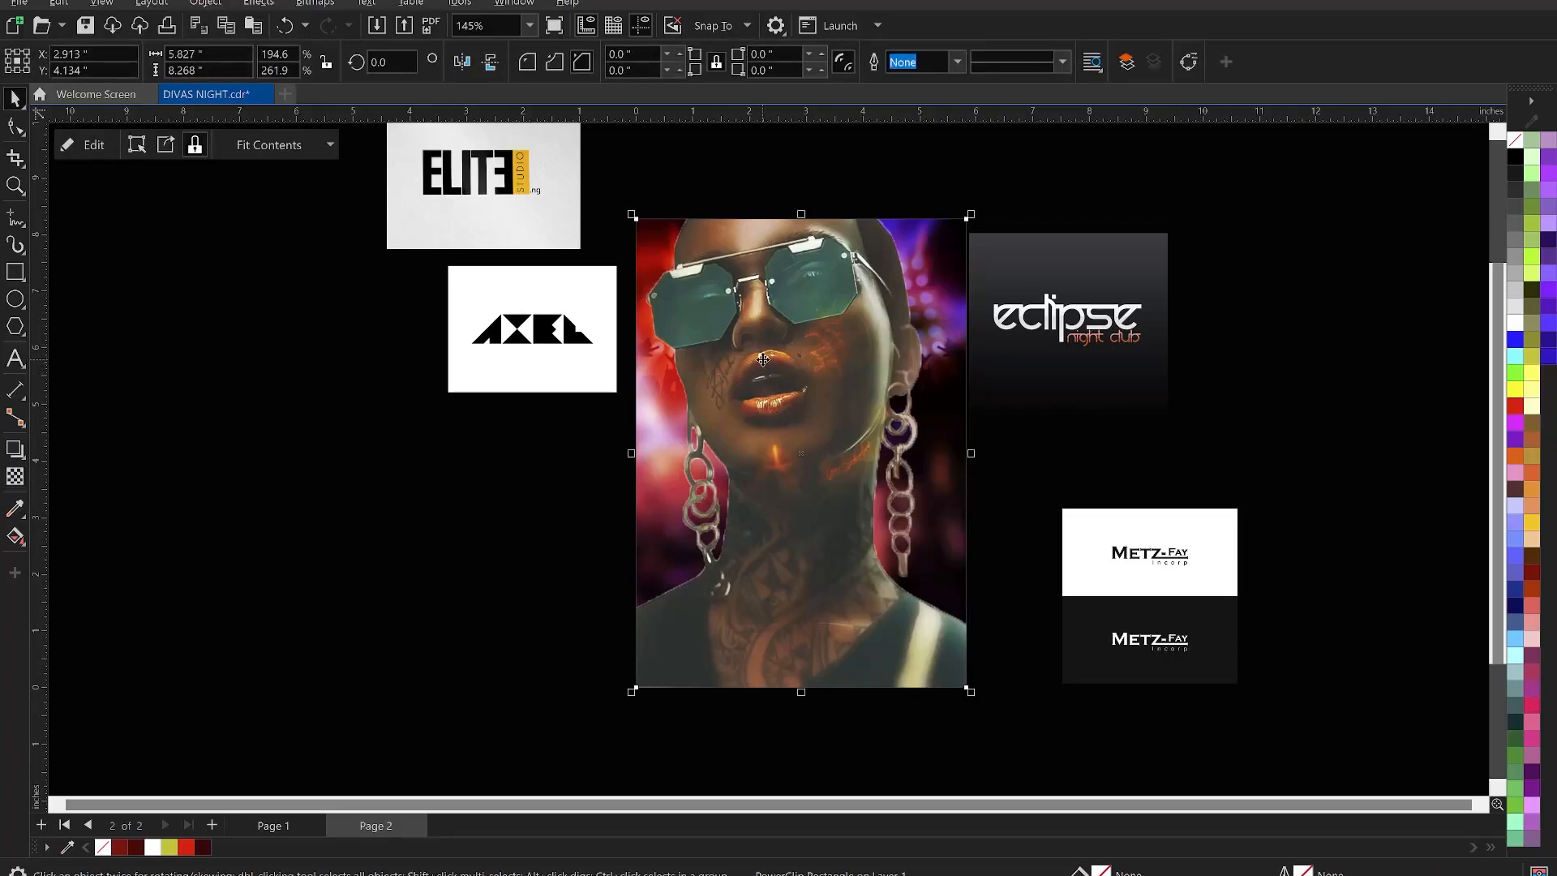
- Nudge the model photo slightly right to X 2.662 in
{"action": "left_click", "coordinate": [764, 360], "text": "ctrl"}
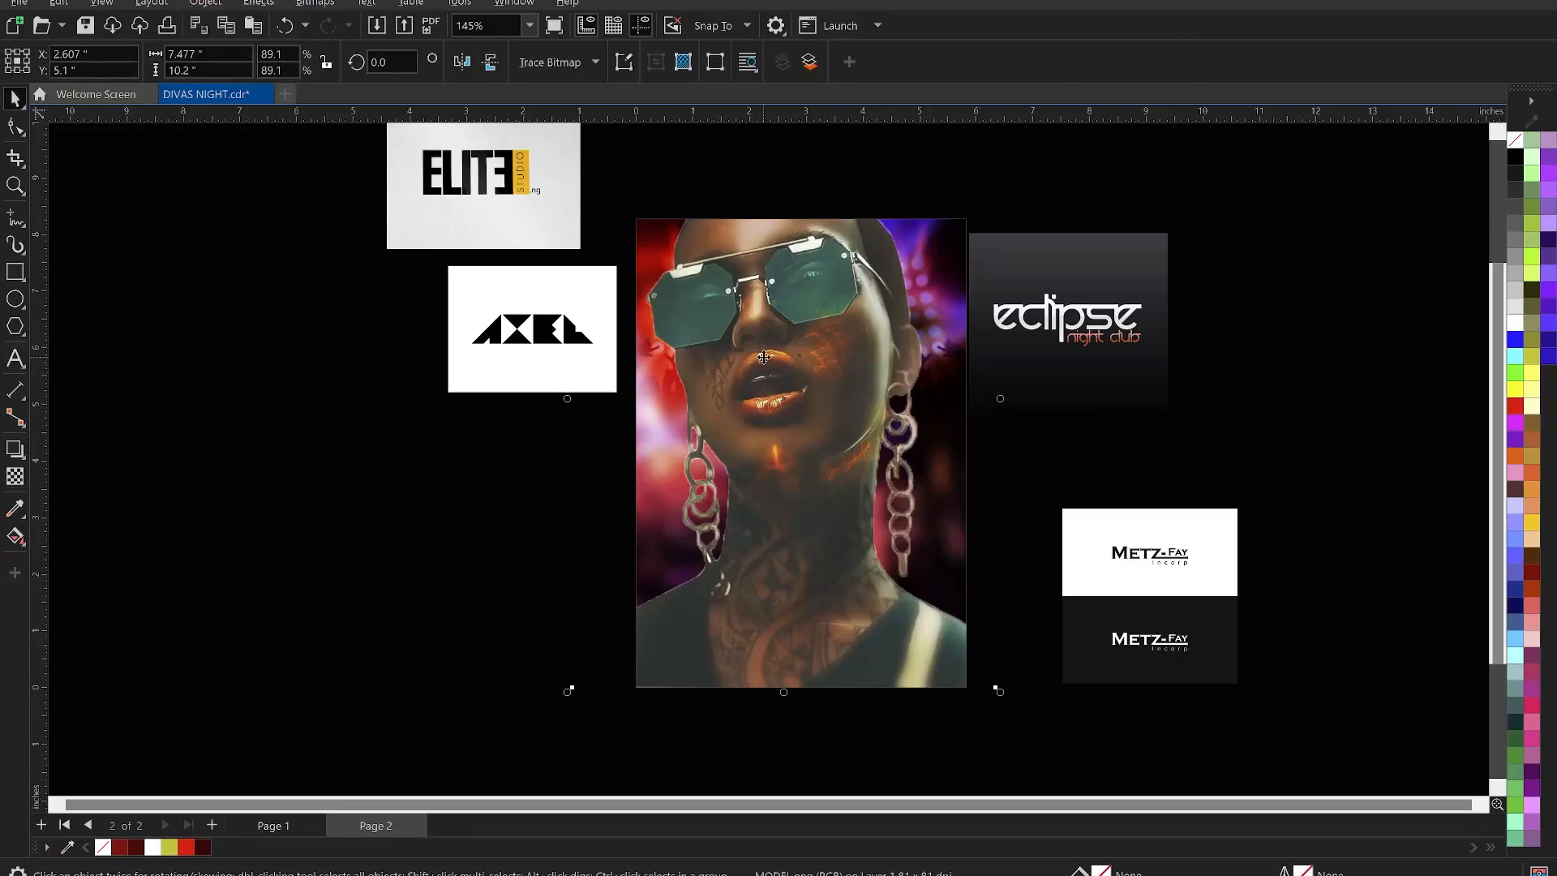
{"action": "key", "text": "Right"}
{"action": "key", "text": "Right"}
{"action": "key", "text": "Left"}
{"action": "key", "text": "Right"}
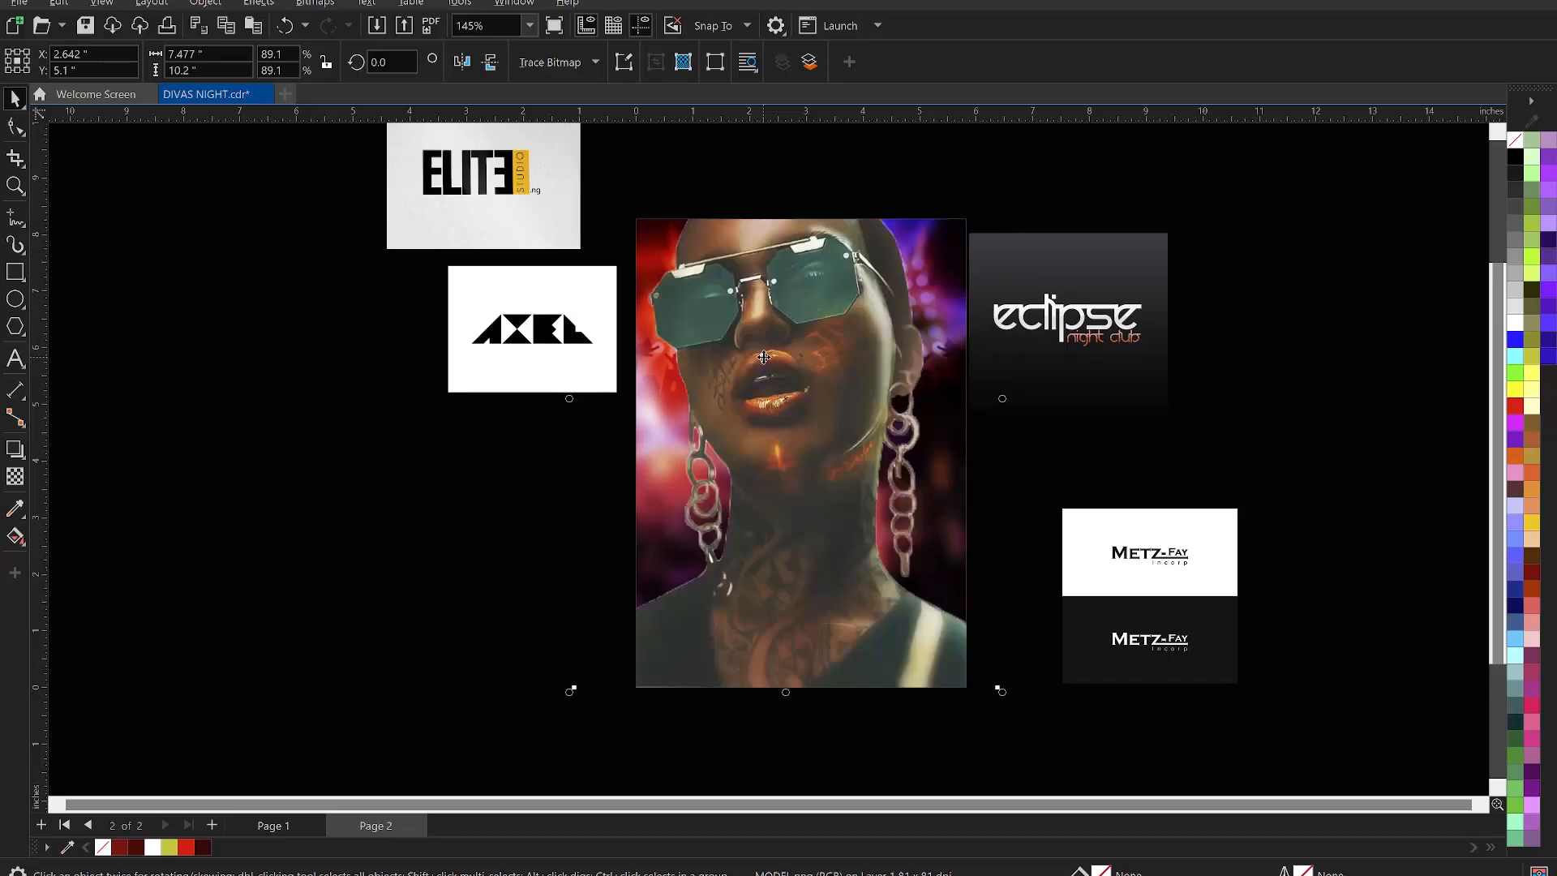
{"action": "key", "text": "Right"}
{"action": "key", "text": "Right"}
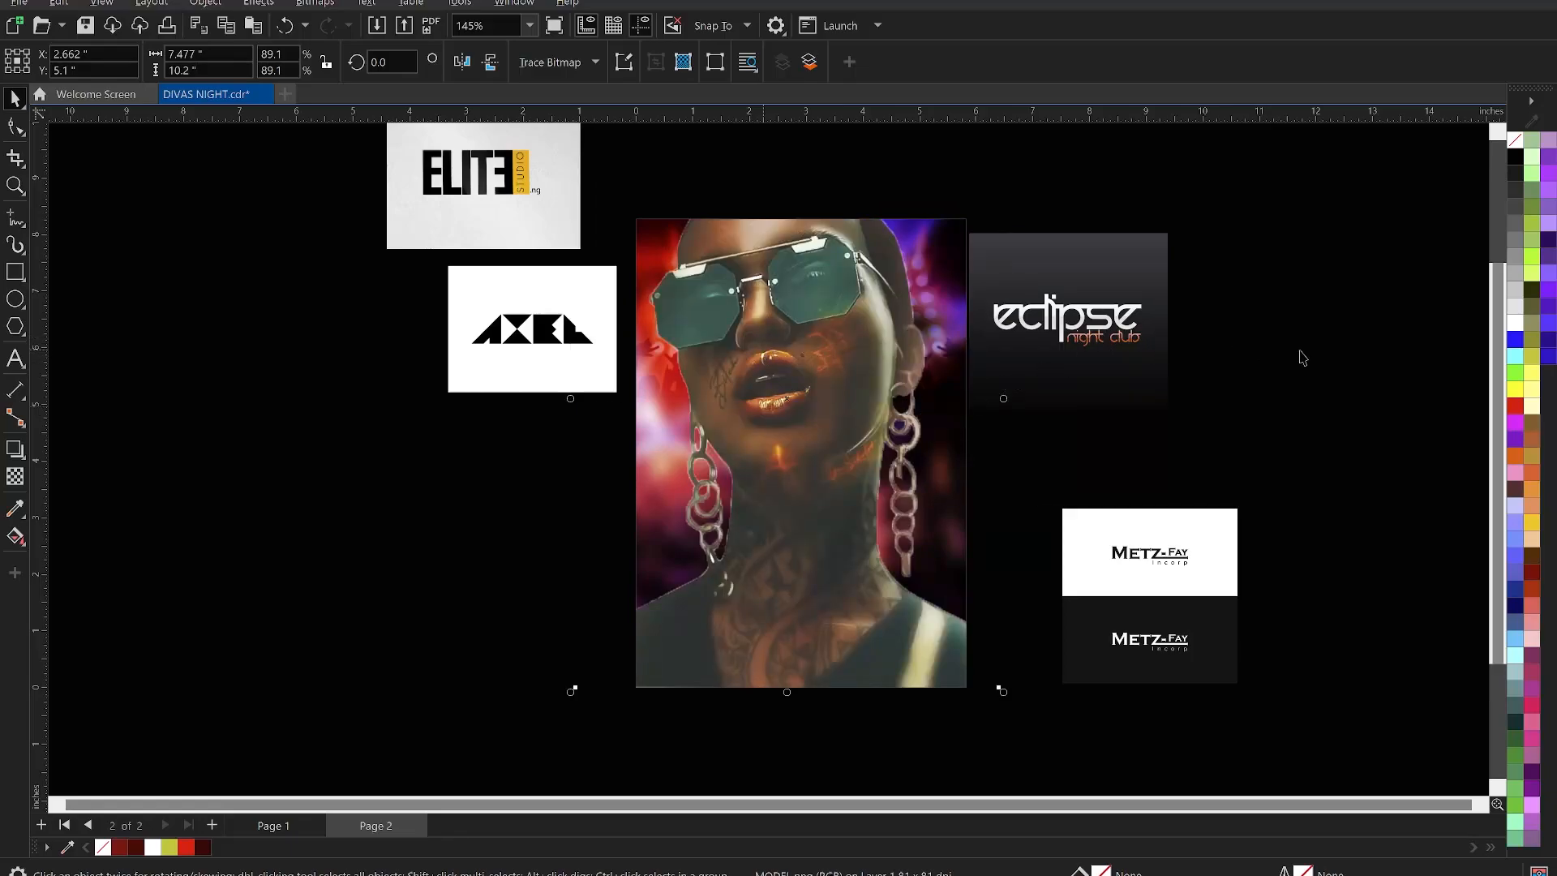
{"action": "left_click", "coordinate": [1265, 361]}
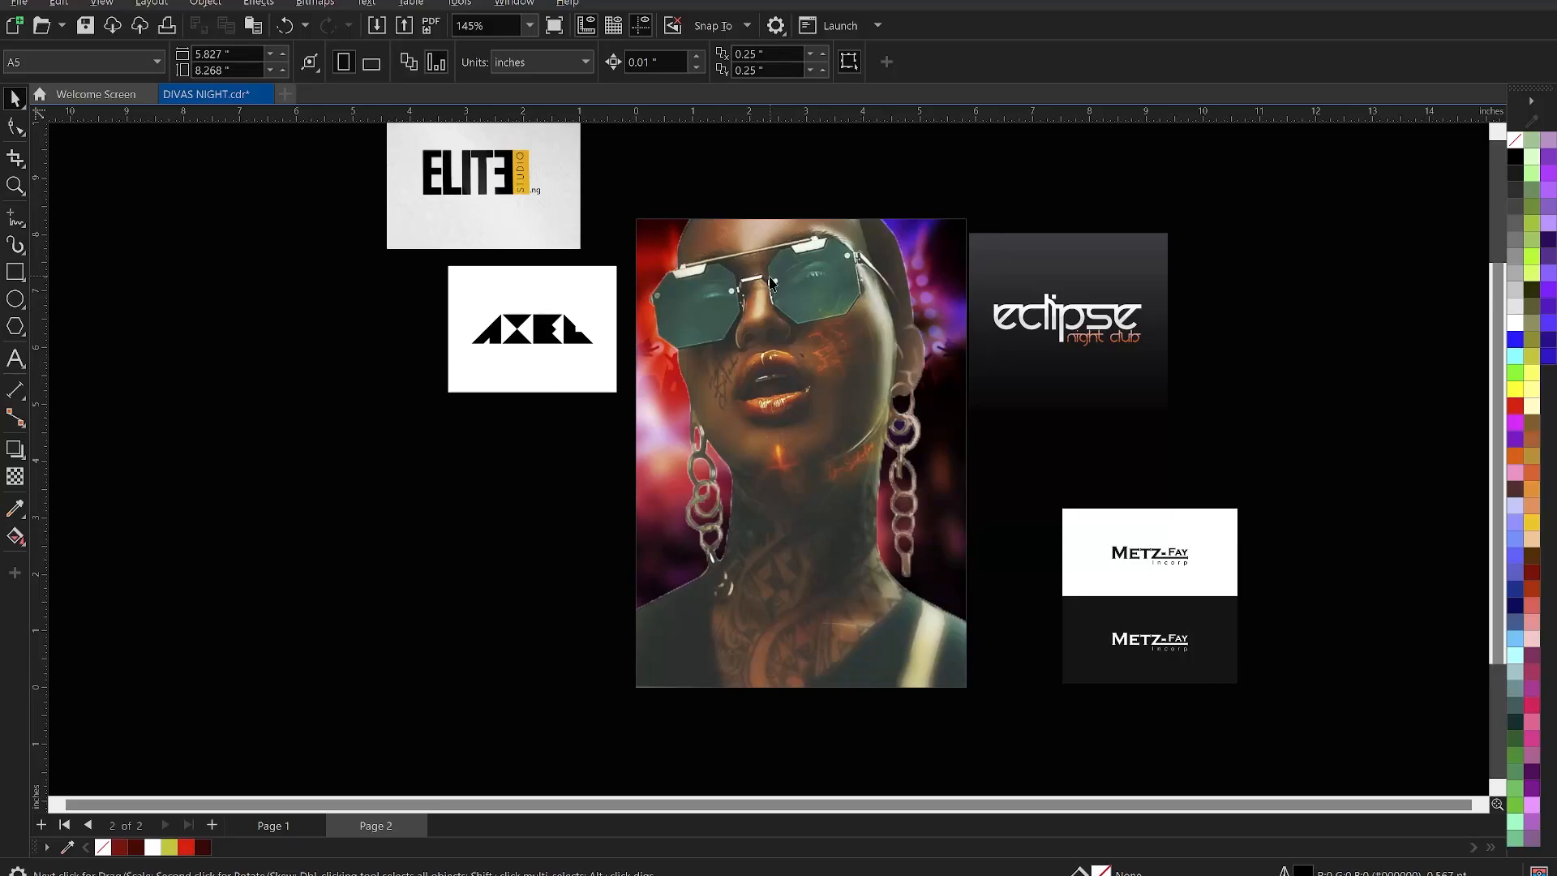
- Enter Edit PowerClip on the poster frame and select the model photo
{"action": "right_click", "coordinate": [770, 283]}
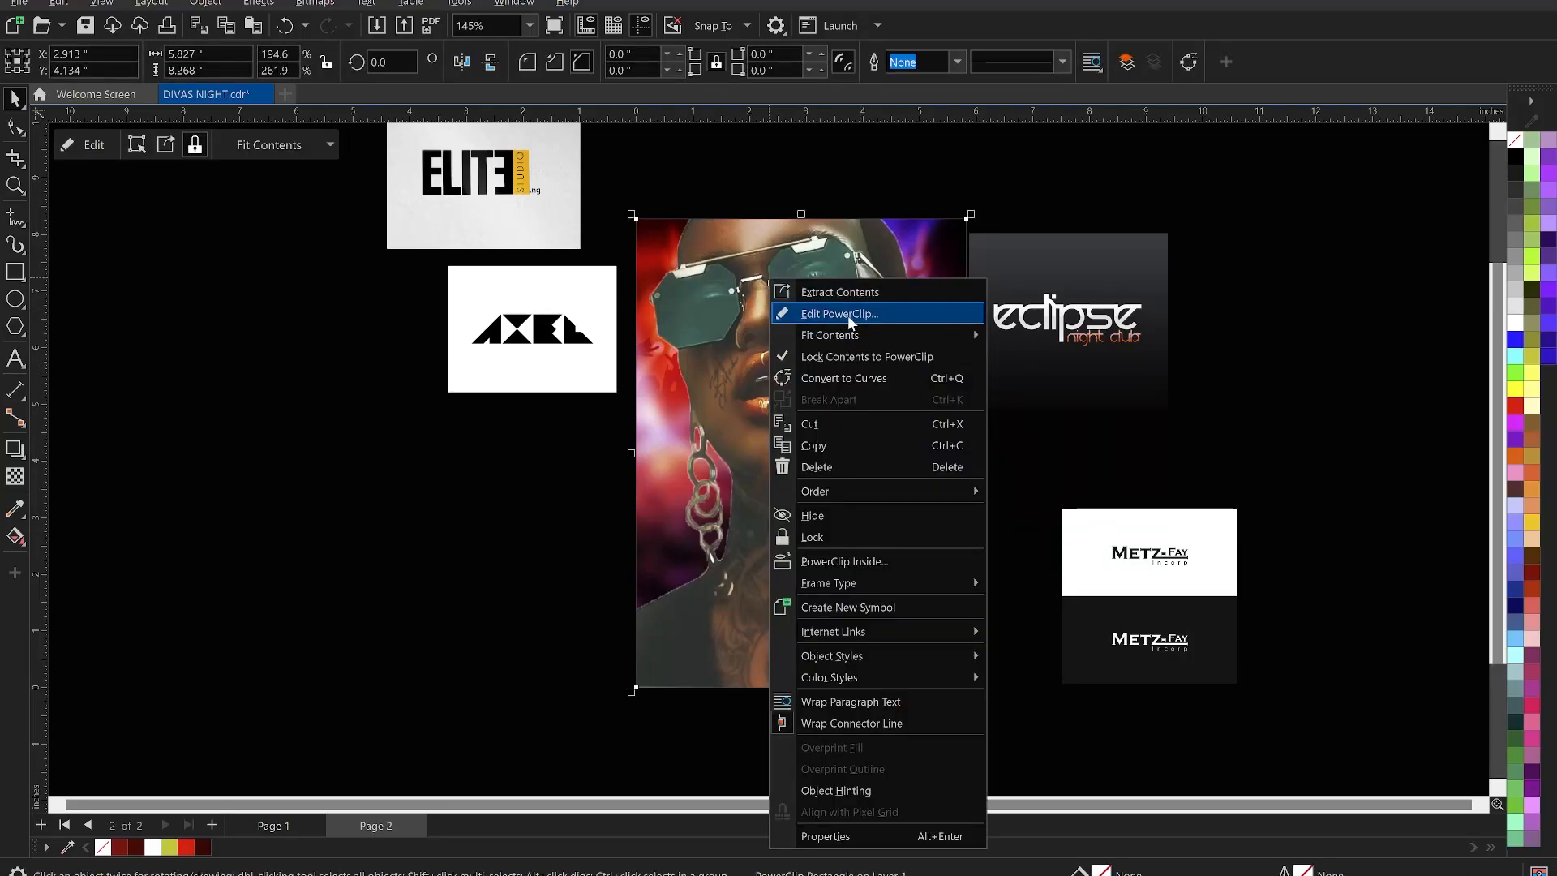
{"action": "left_click", "coordinate": [848, 315]}
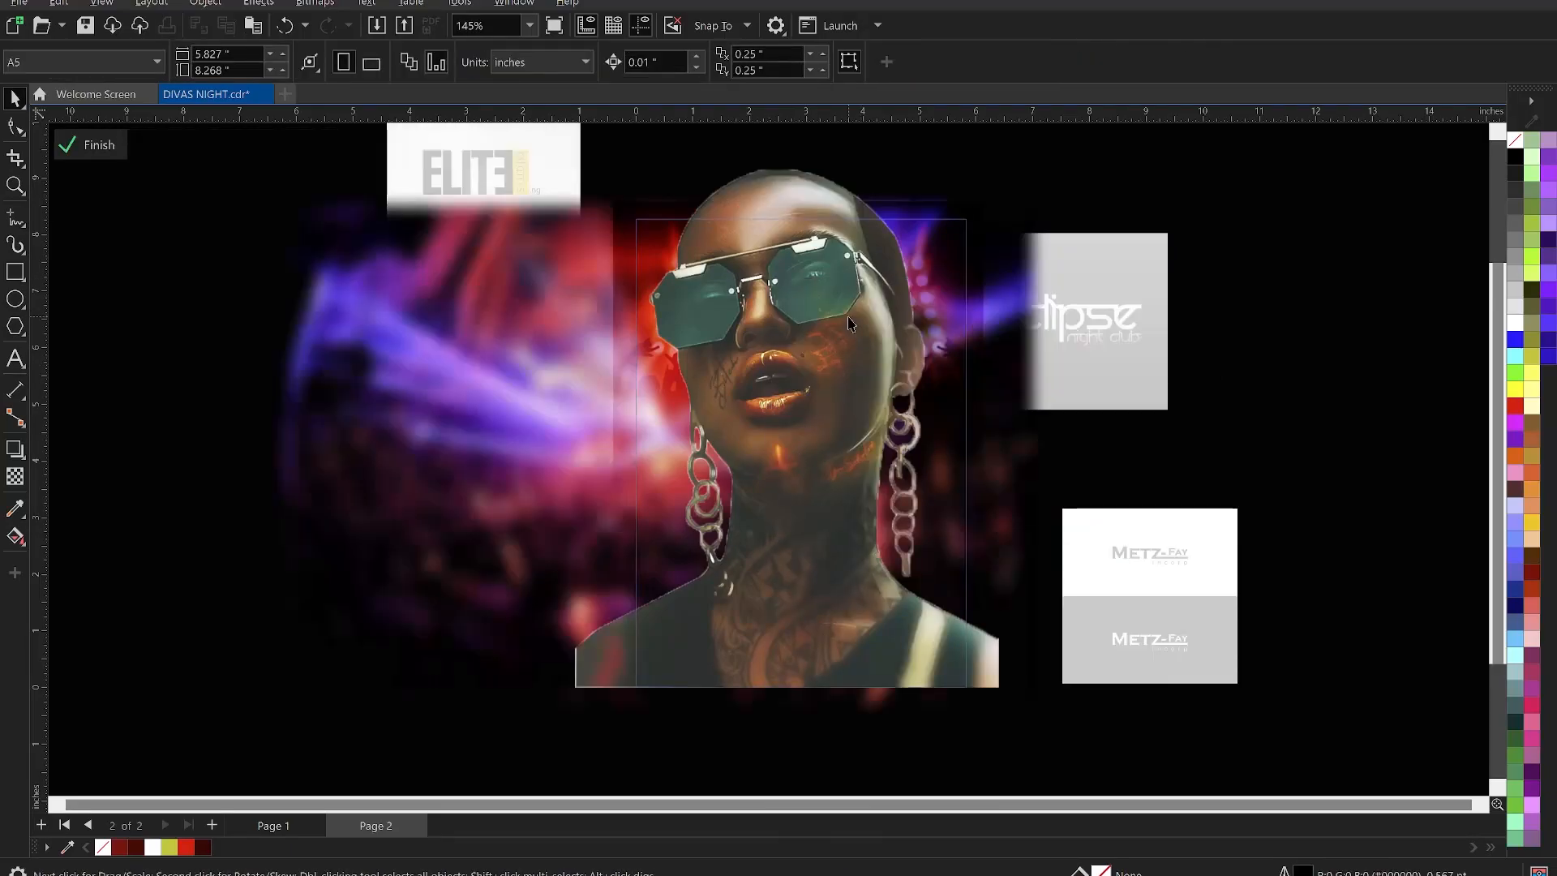
{"action": "scroll", "coordinate": [901, 478], "scroll_direction": "up", "scroll_amount": 3}
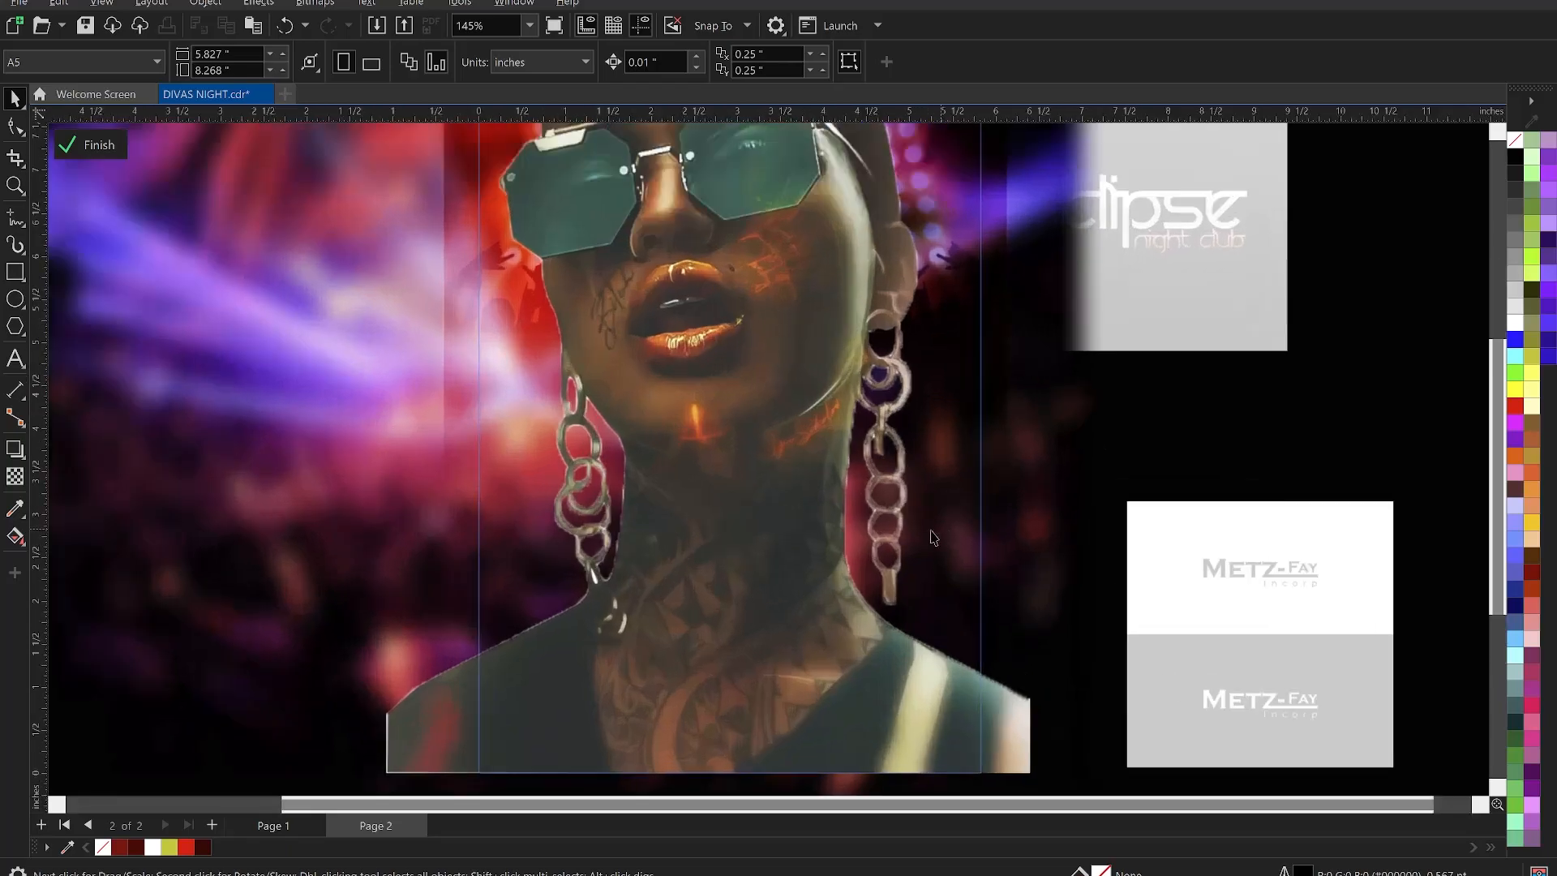
{"action": "scroll", "coordinate": [917, 404], "scroll_direction": "down", "scroll_amount": 1}
{"action": "scroll", "coordinate": [730, 454], "scroll_direction": "down", "scroll_amount": 3}
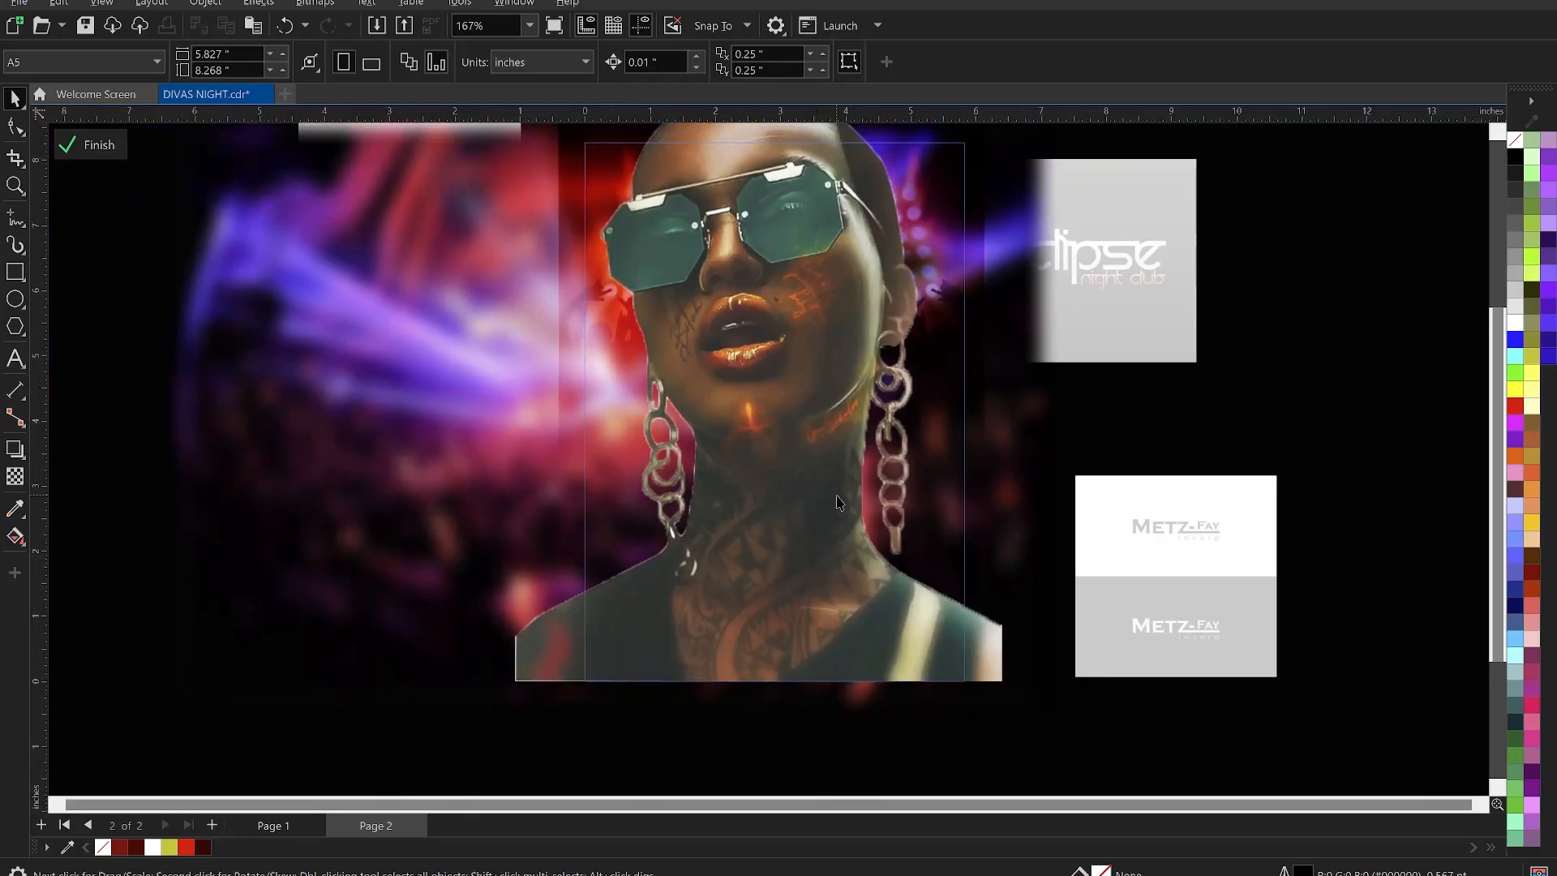
{"action": "left_click", "coordinate": [762, 361]}
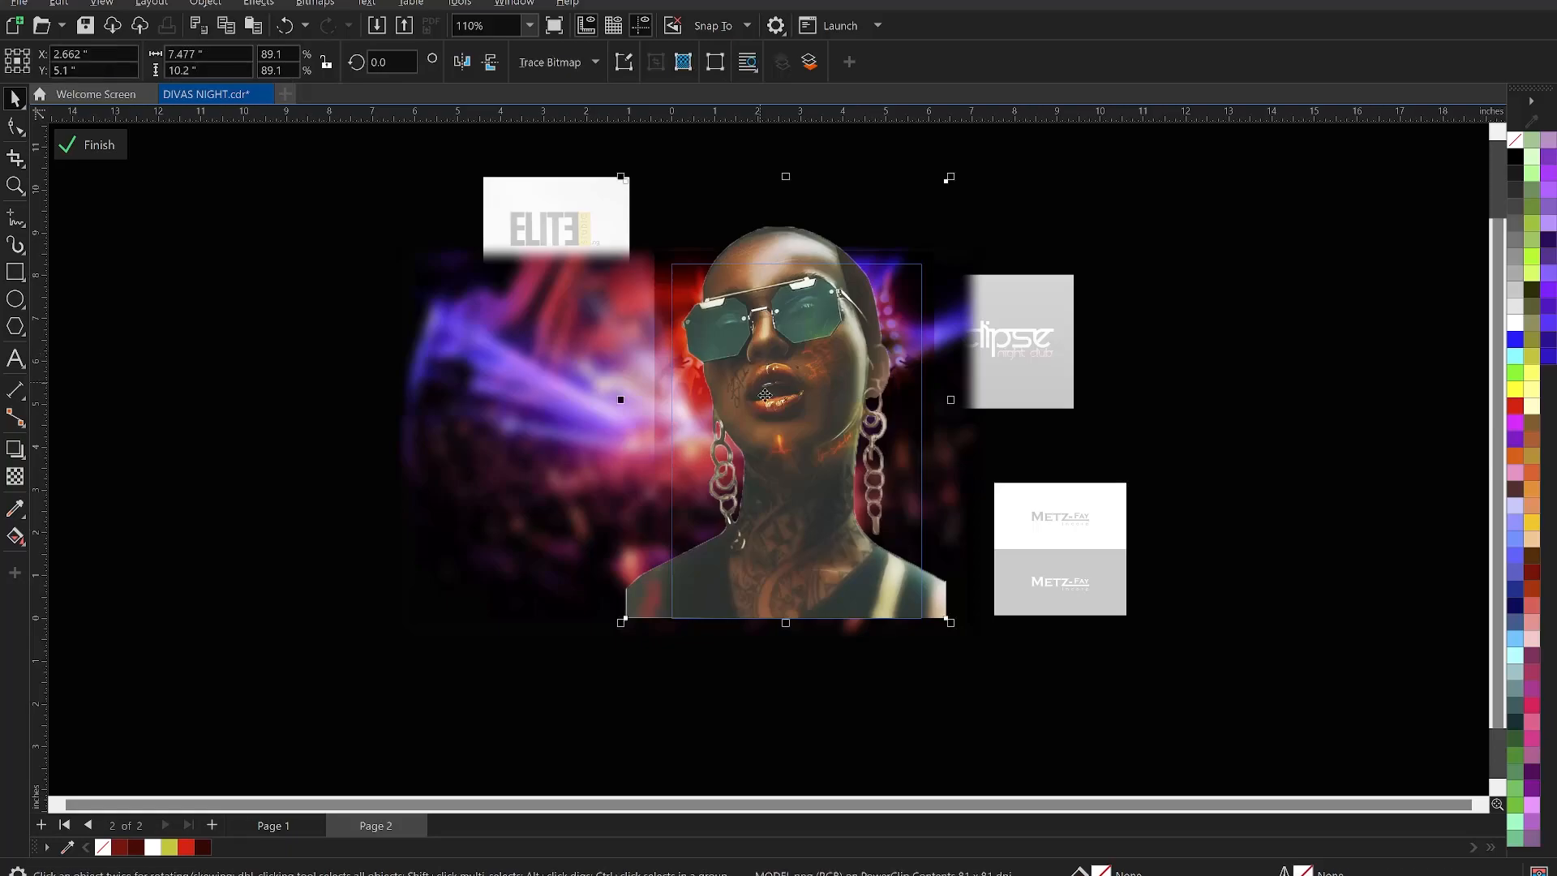
{"action": "scroll", "coordinate": [762, 395], "scroll_direction": "up", "scroll_amount": 1}
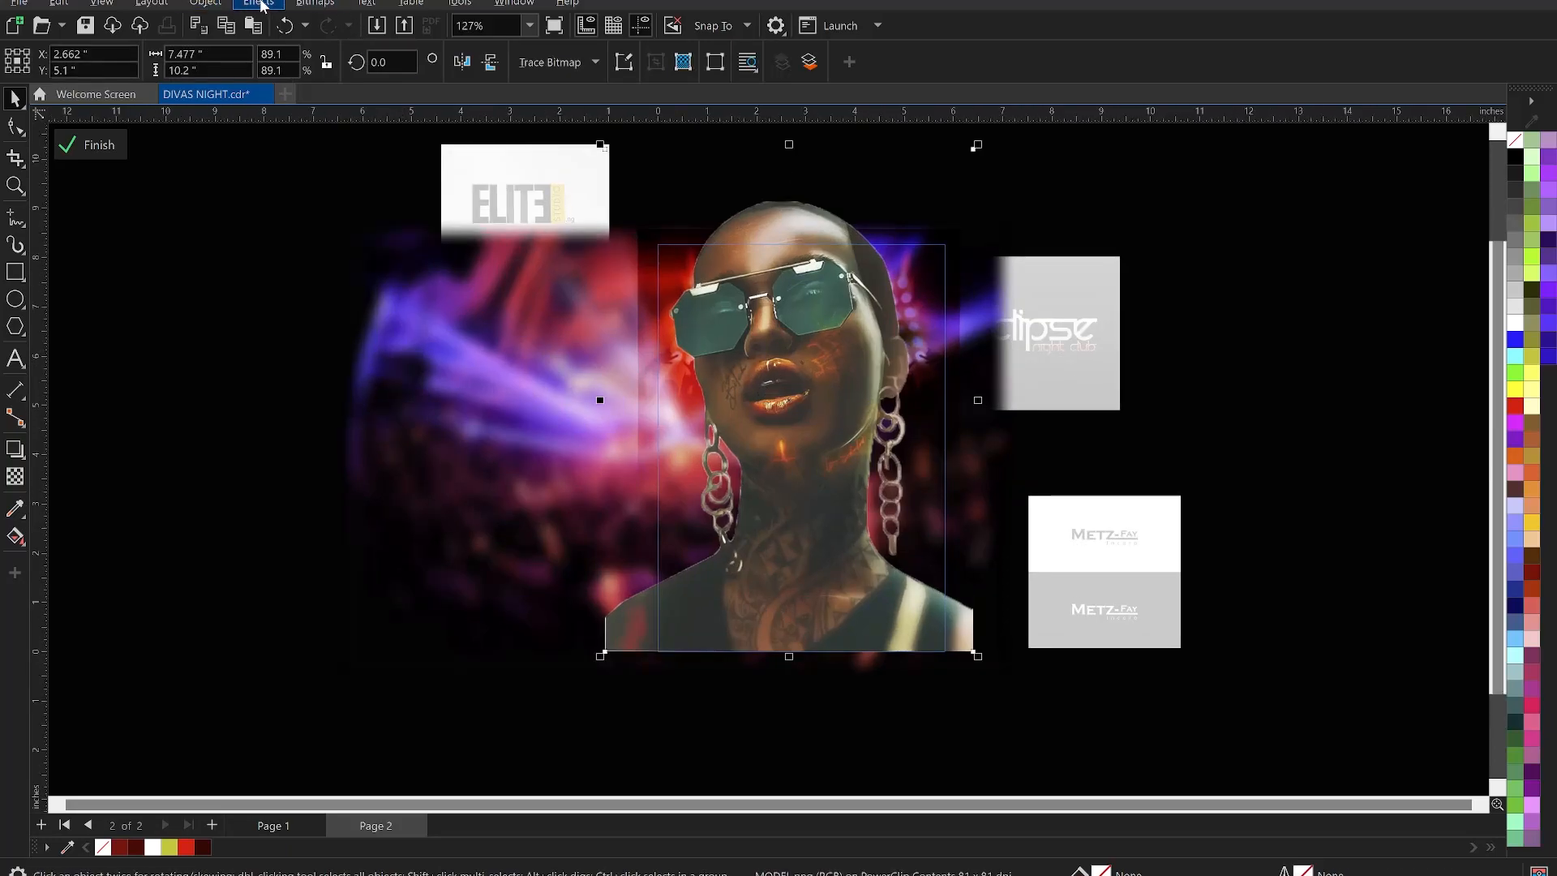
- Apply a Gaussian Blur with radius 1.2 pixels to the model photo
{"action": "left_click", "coordinate": [259, 3]}
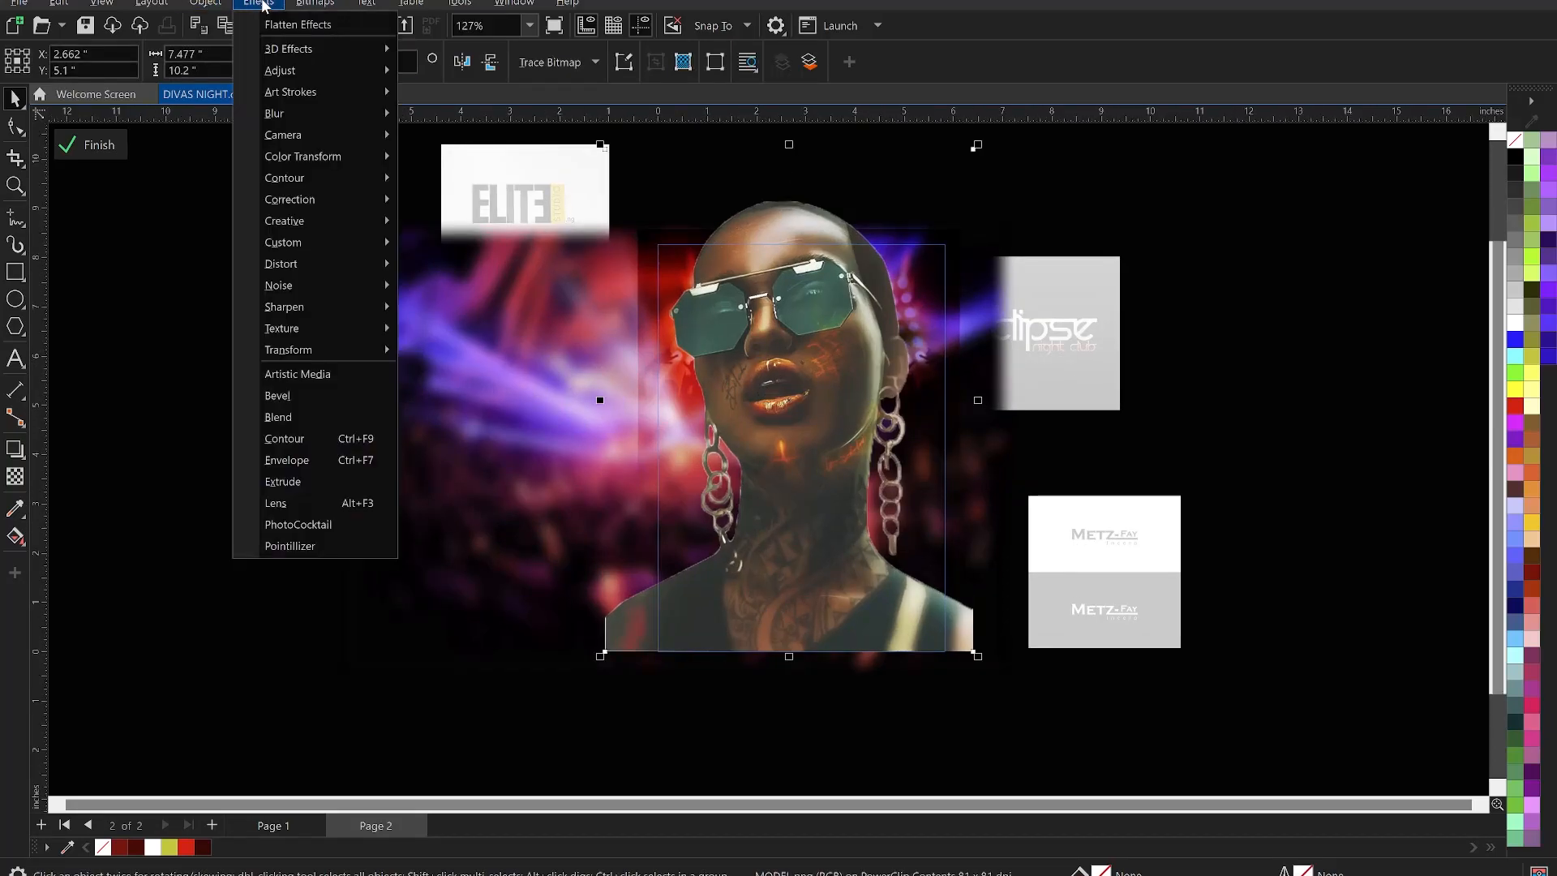
{"action": "mouse_move", "coordinate": [322, 120]}
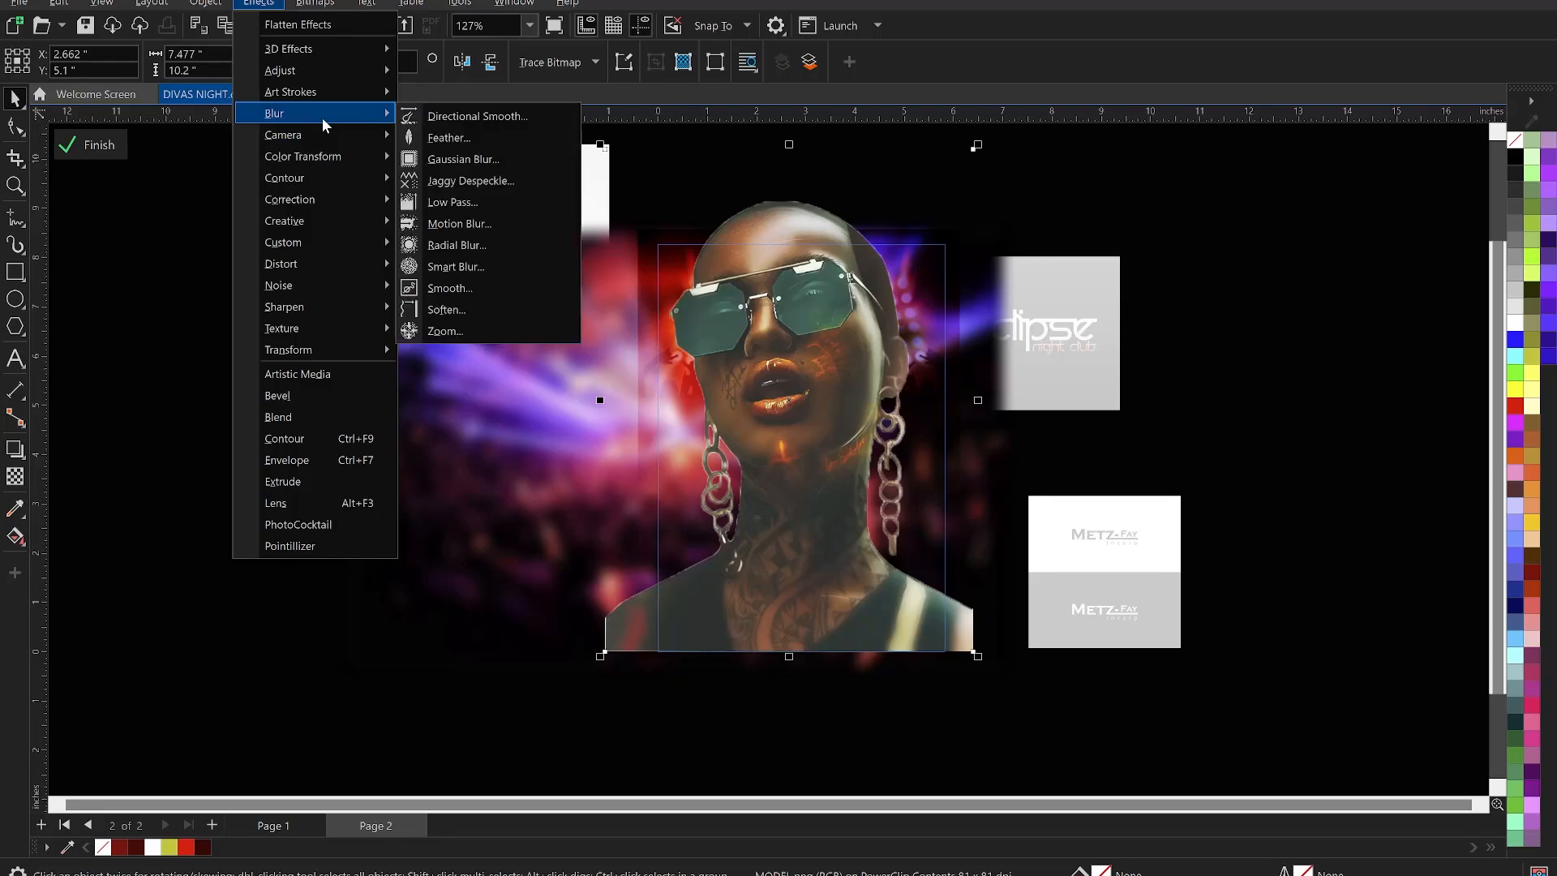
{"action": "left_click", "coordinate": [456, 159]}
{"action": "left_click_drag", "start_coordinate": [907, 362], "coordinate": [1357, 274]}
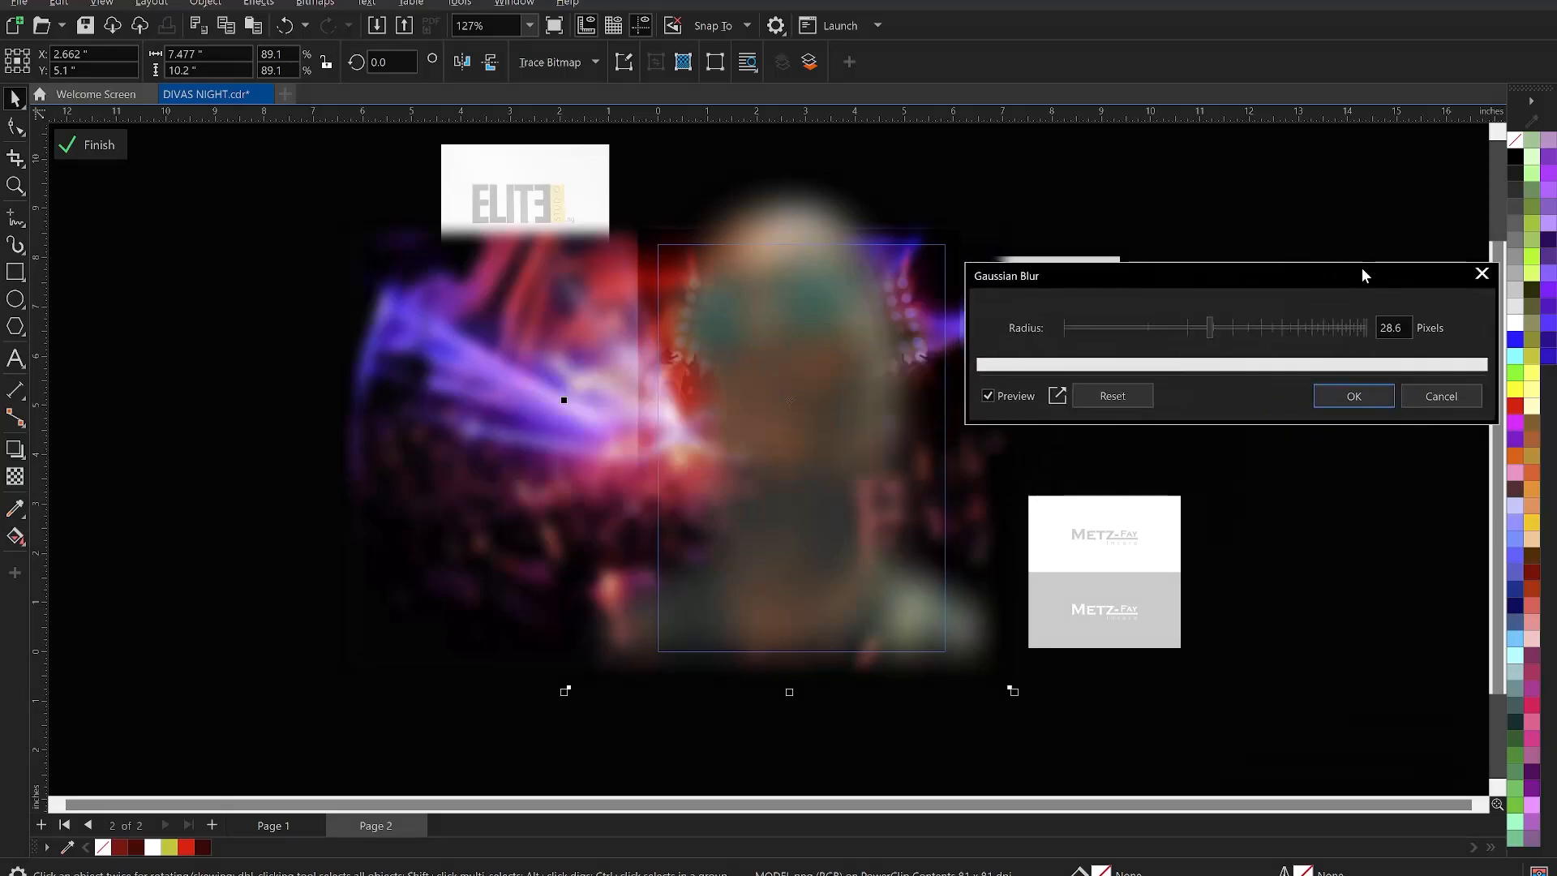
{"action": "left_click", "coordinate": [1069, 326]}
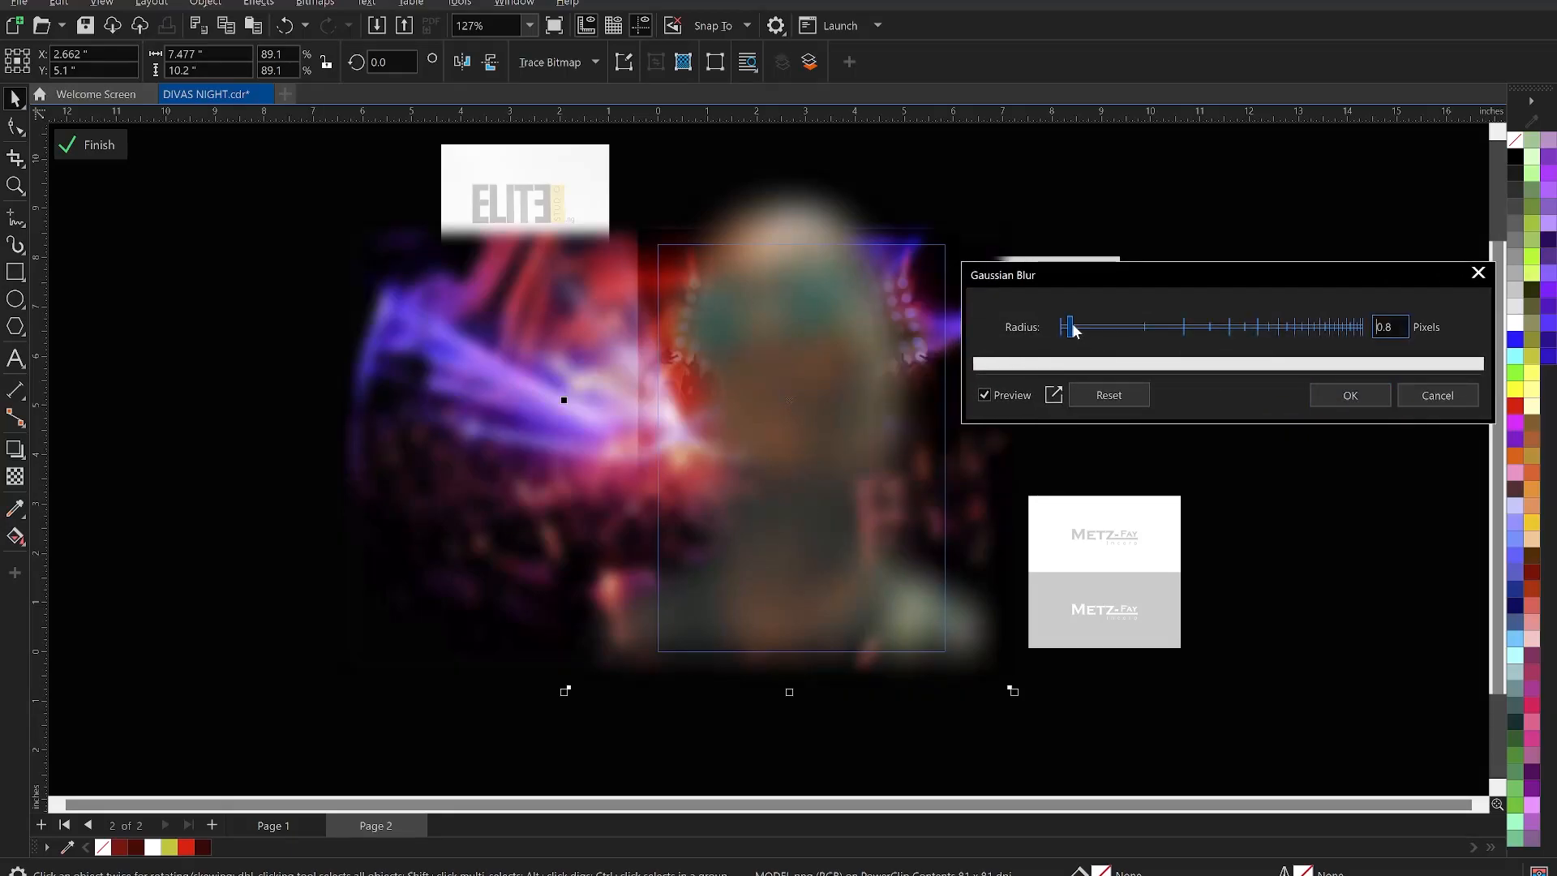
{"action": "left_click", "coordinate": [1080, 327]}
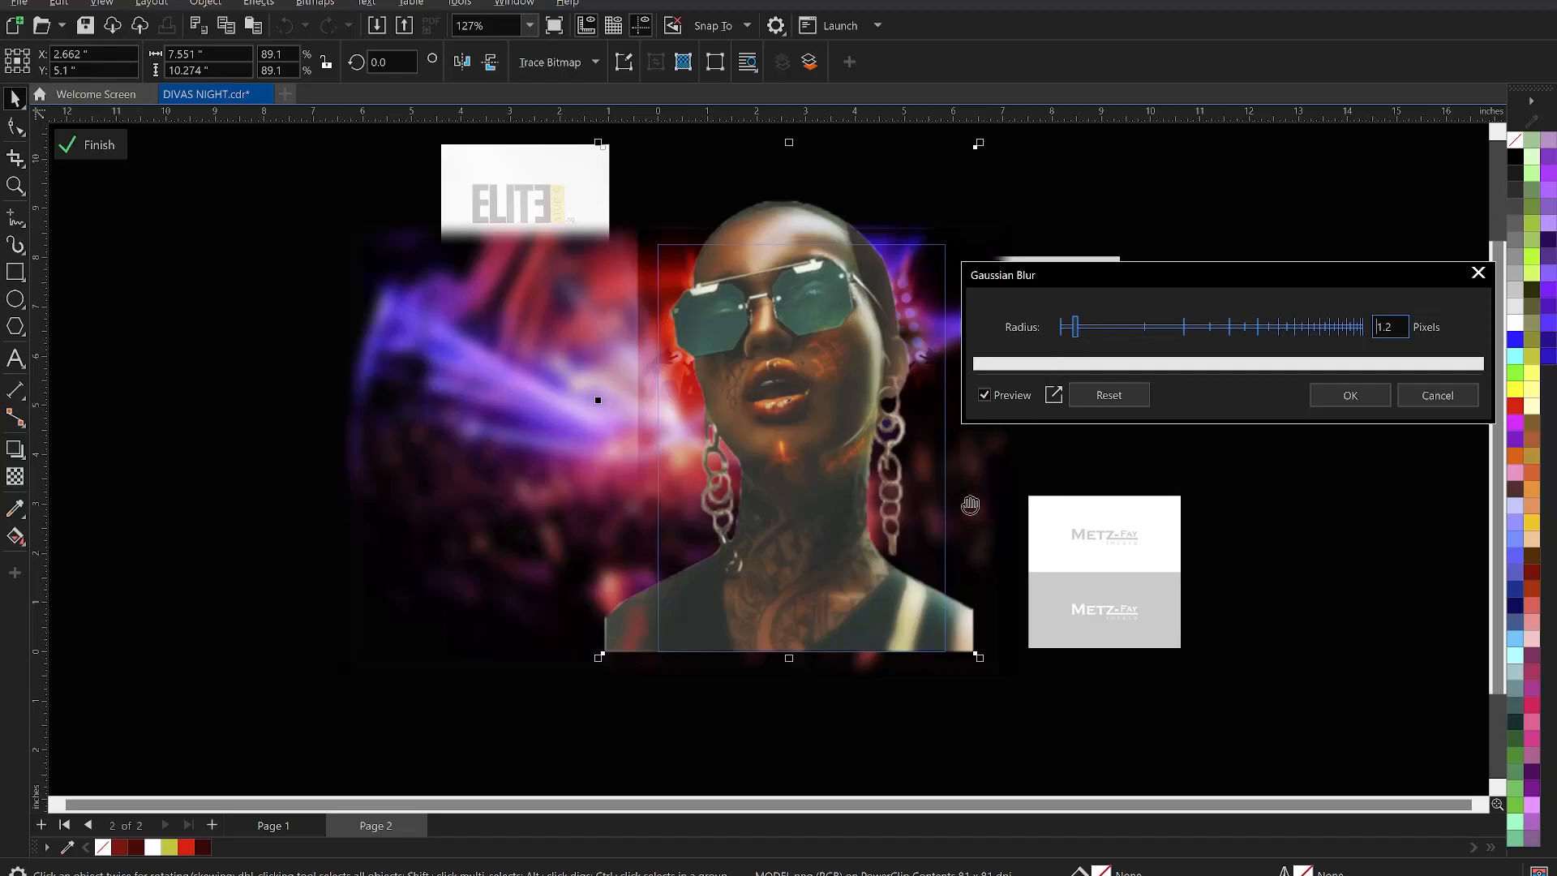
{"action": "left_click", "coordinate": [1359, 401]}
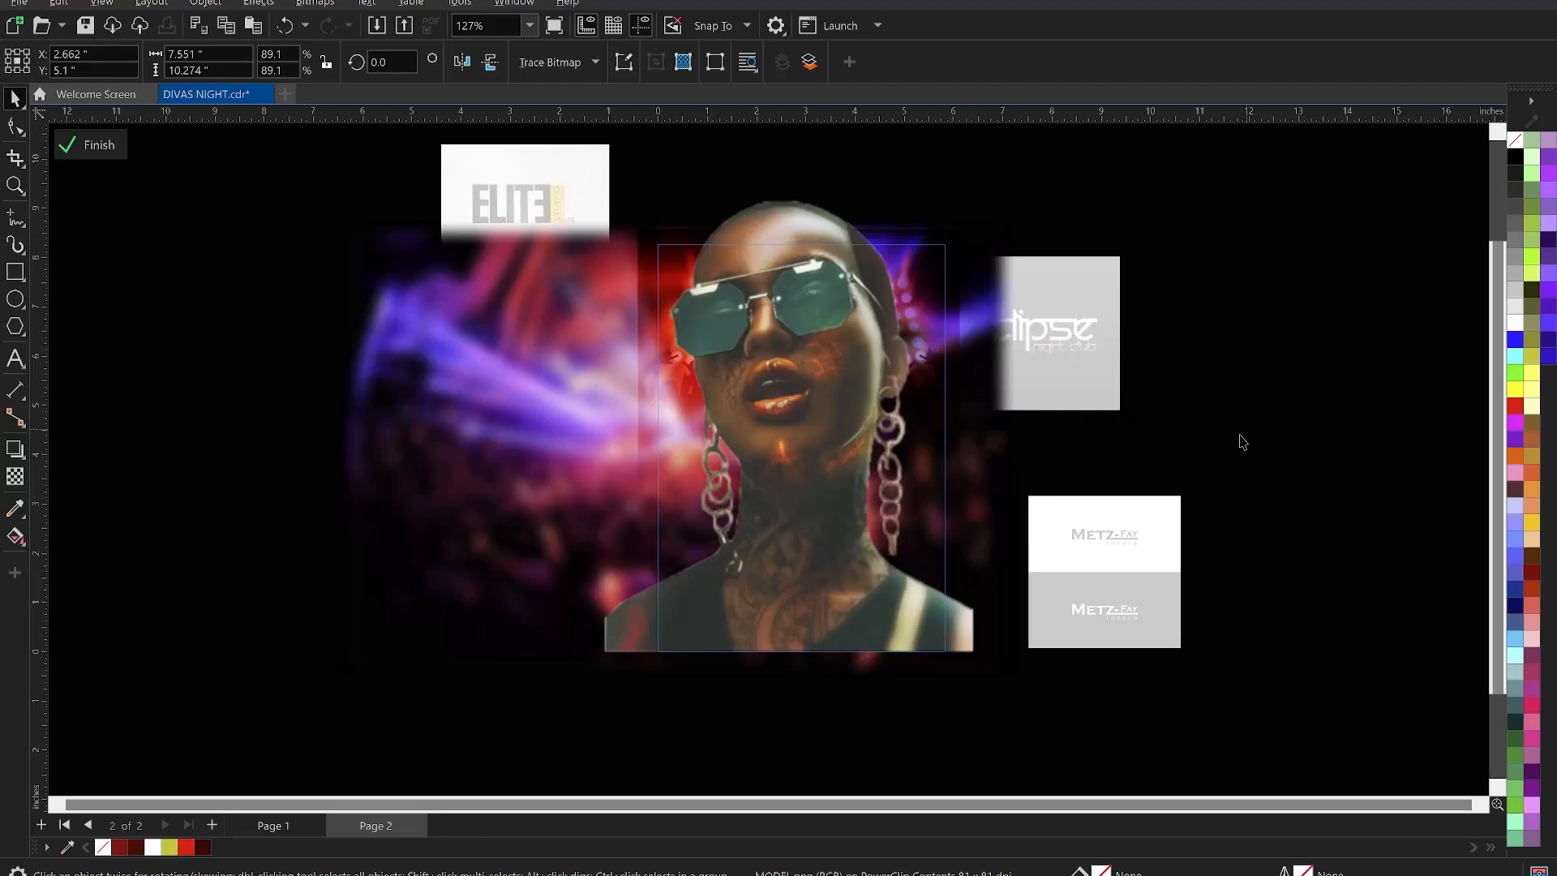
- Reapply the blur to the model photo and finish editing the PowerClip
{"action": "scroll", "coordinate": [926, 519], "scroll_direction": "up", "scroll_amount": 3}
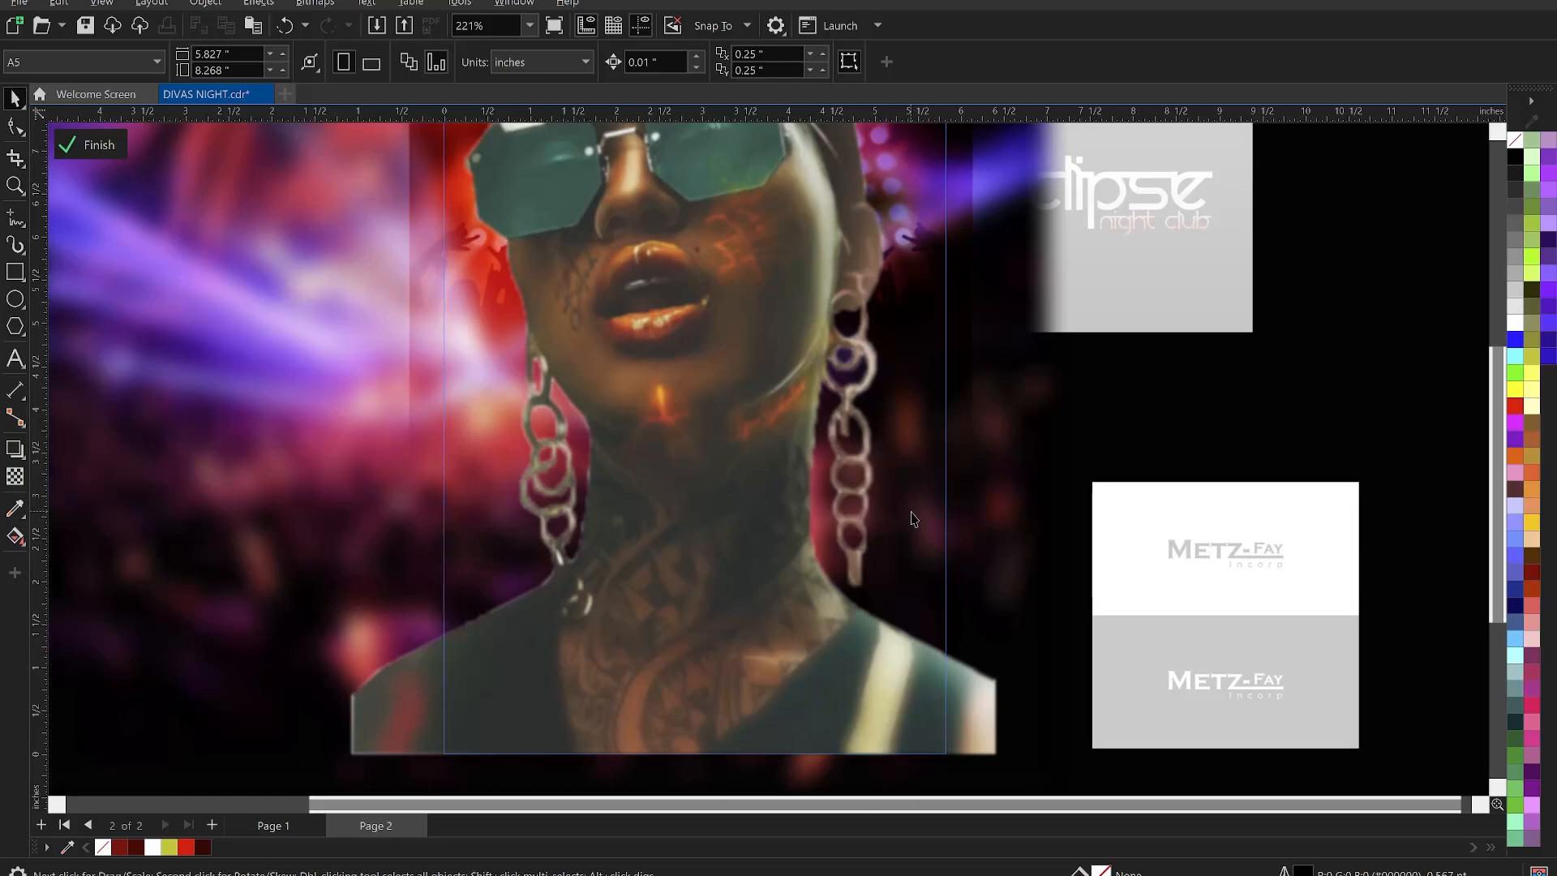
{"action": "left_click", "coordinate": [913, 519]}
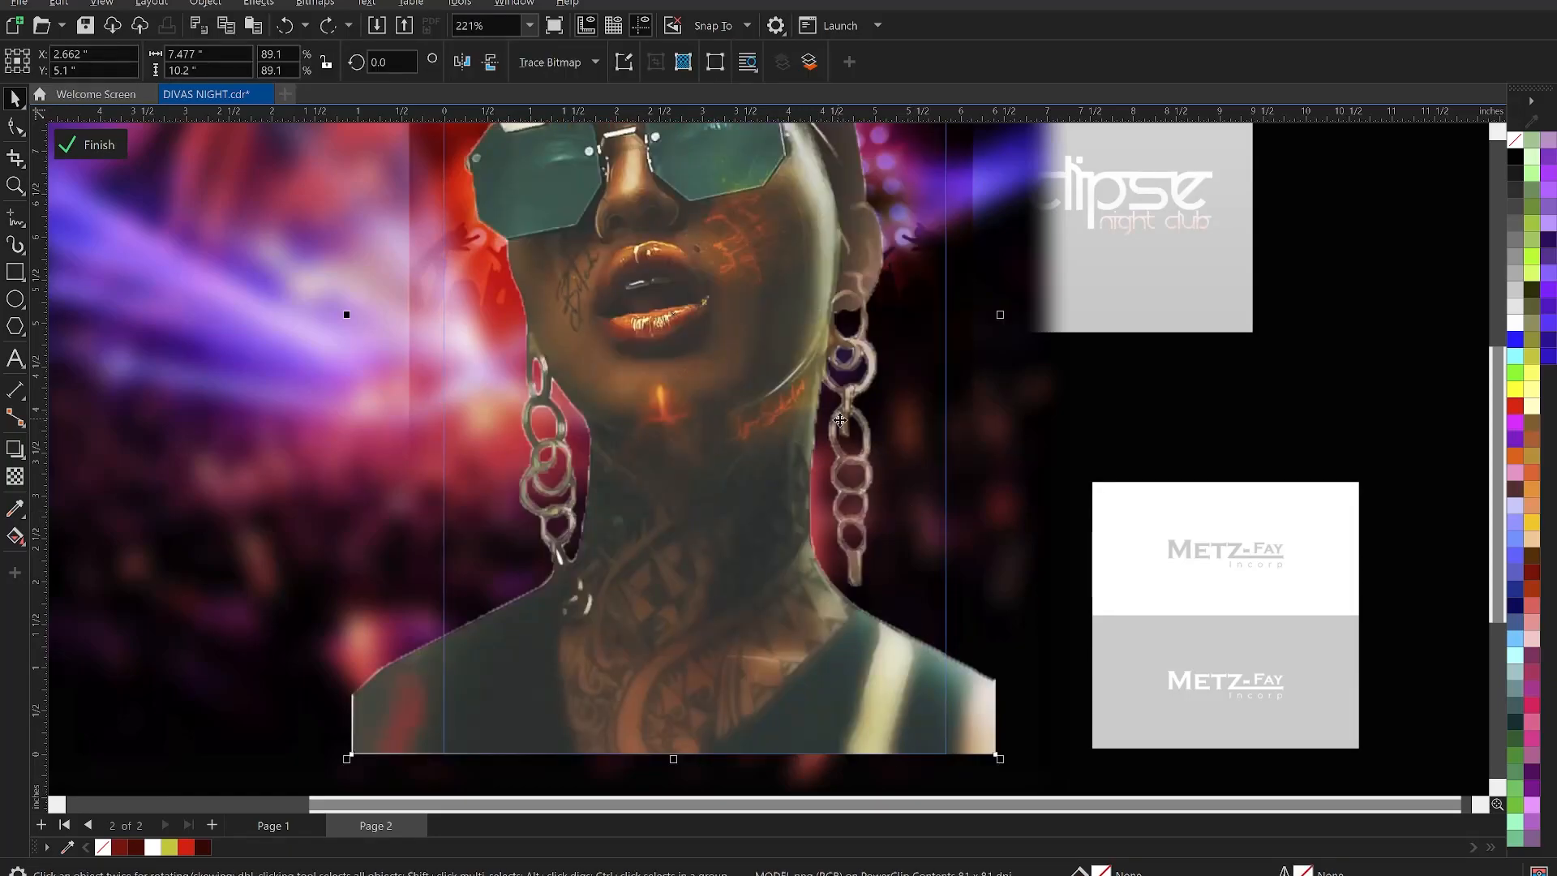
{"action": "key", "text": "ctrl+shift+z"}
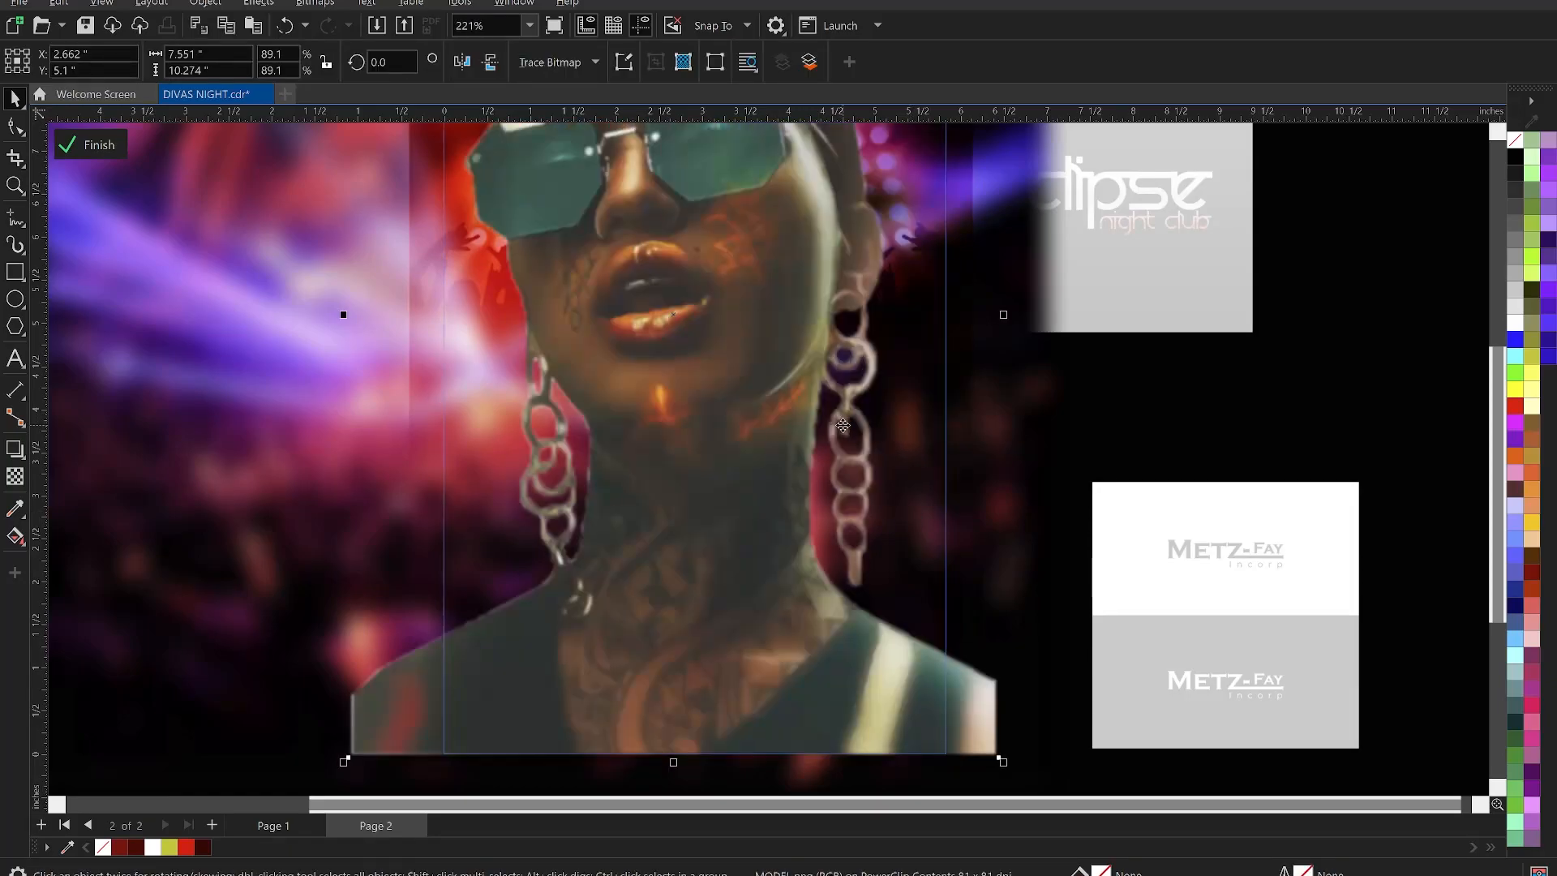
{"action": "left_click", "coordinate": [1296, 389]}
{"action": "scroll", "coordinate": [1277, 448], "scroll_direction": "down", "scroll_amount": 2}
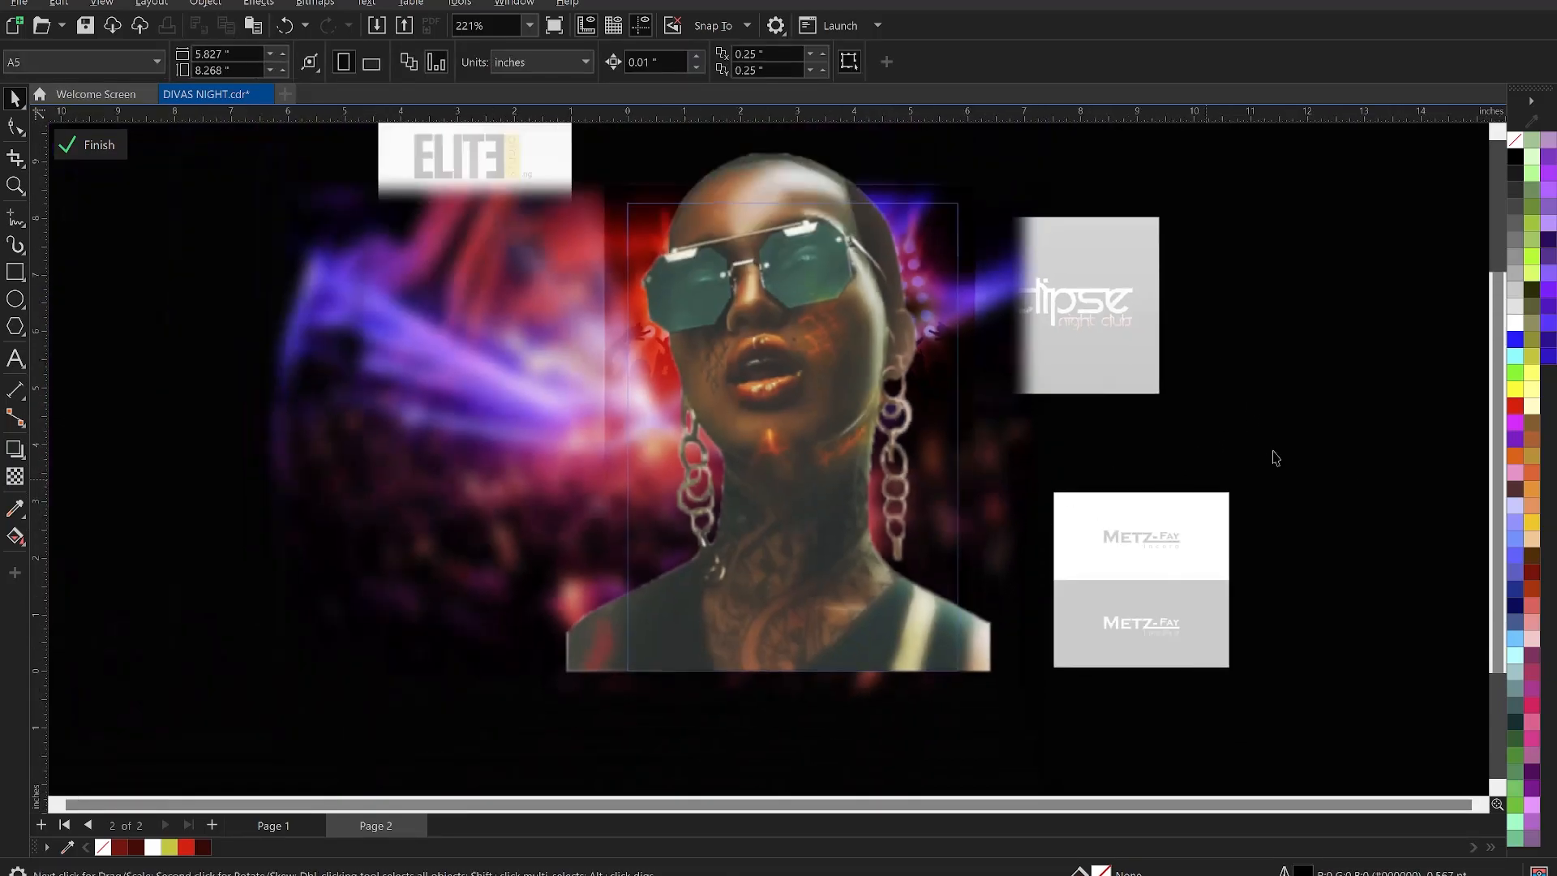
{"action": "left_click", "coordinate": [1286, 411], "text": "ctrl"}
{"action": "left_click", "coordinate": [1279, 399]}
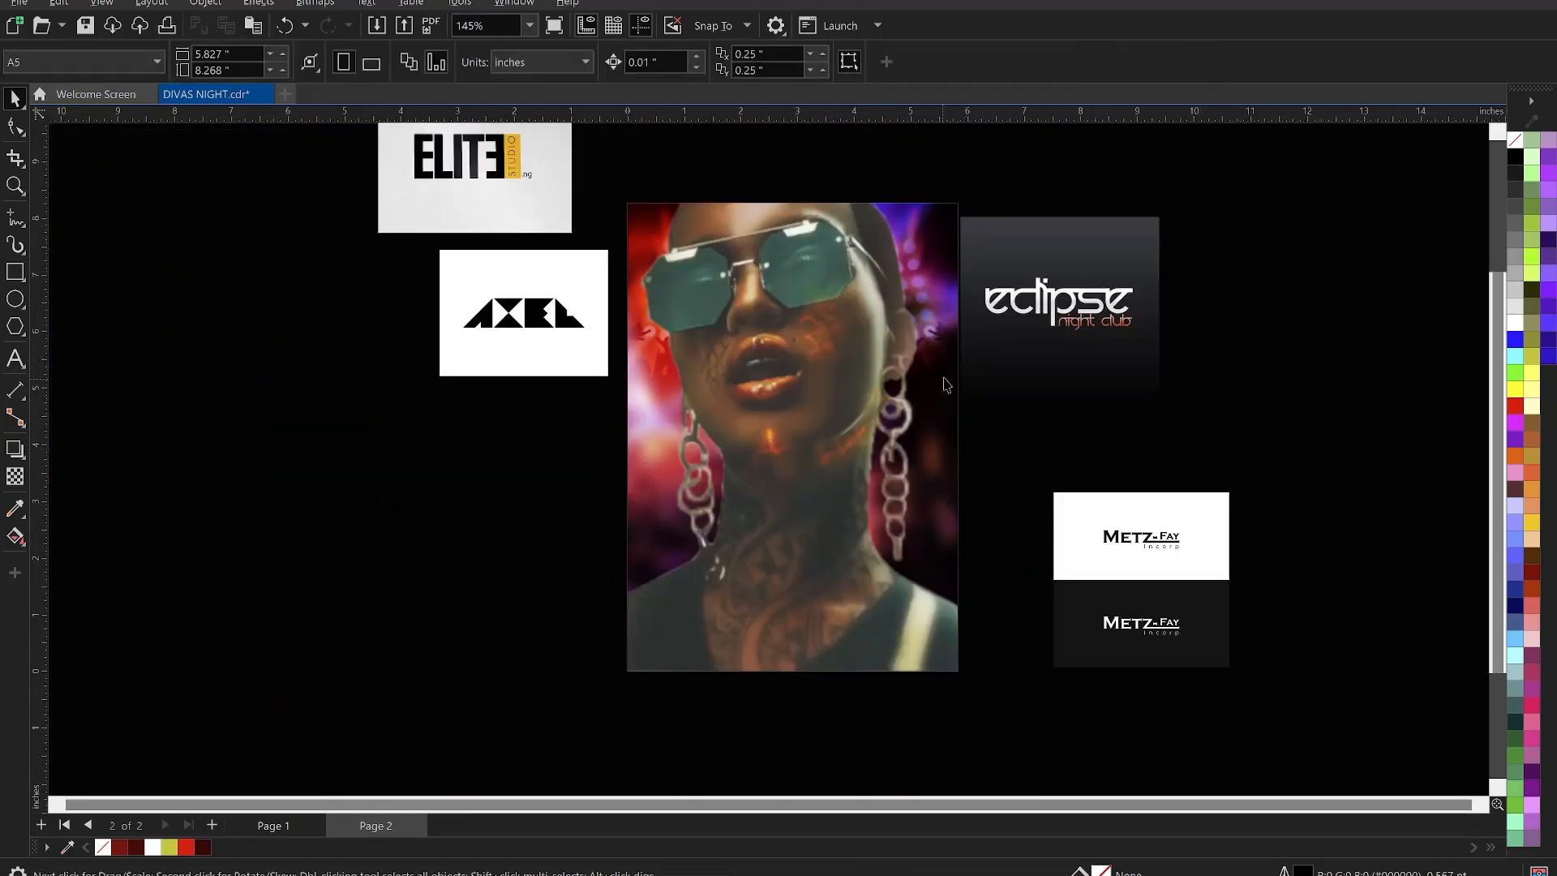
- Draw a tall rectangle spanning the poster's height, aligned to its left edge
{"action": "scroll", "coordinate": [945, 384], "scroll_direction": "up", "scroll_amount": 1}
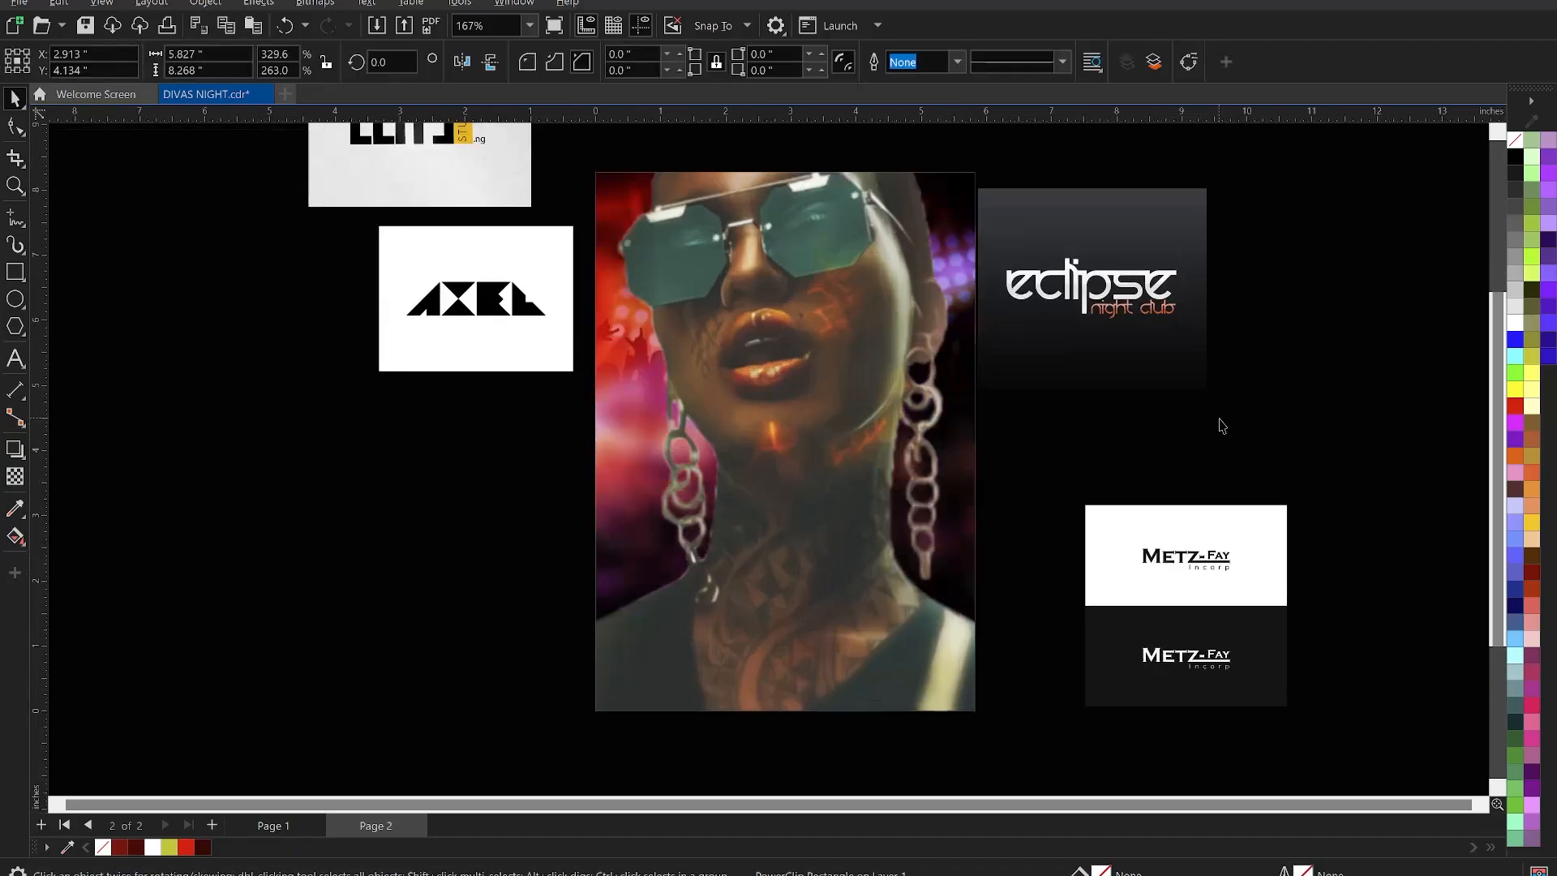
{"action": "left_click", "coordinate": [820, 262]}
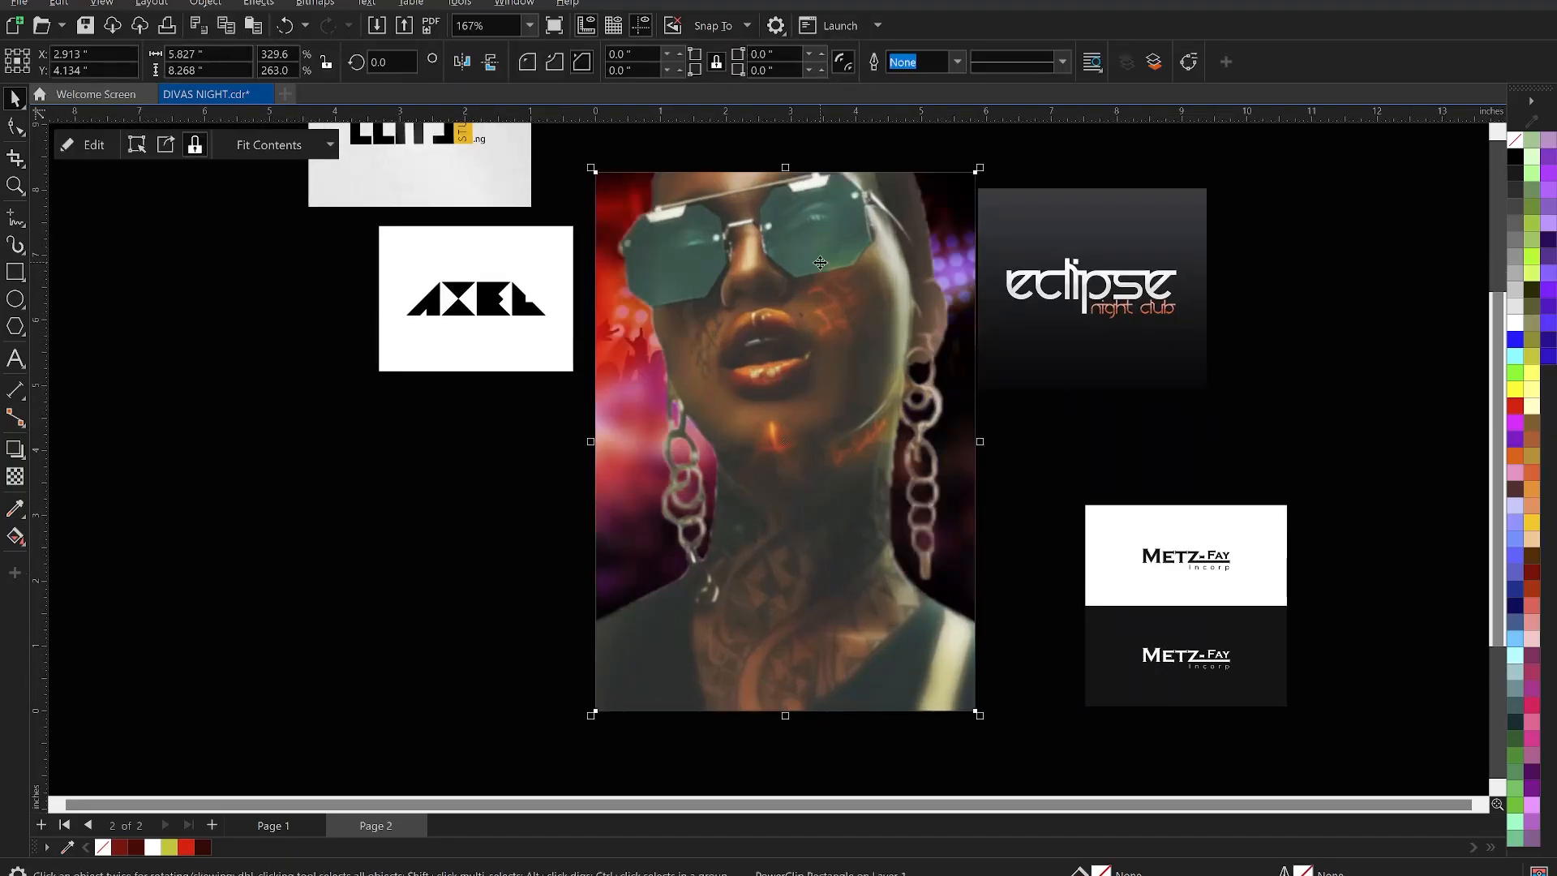
{"action": "left_click", "coordinate": [14, 275]}
{"action": "left_click_drag", "start_coordinate": [646, 172], "coordinate": [787, 712]}
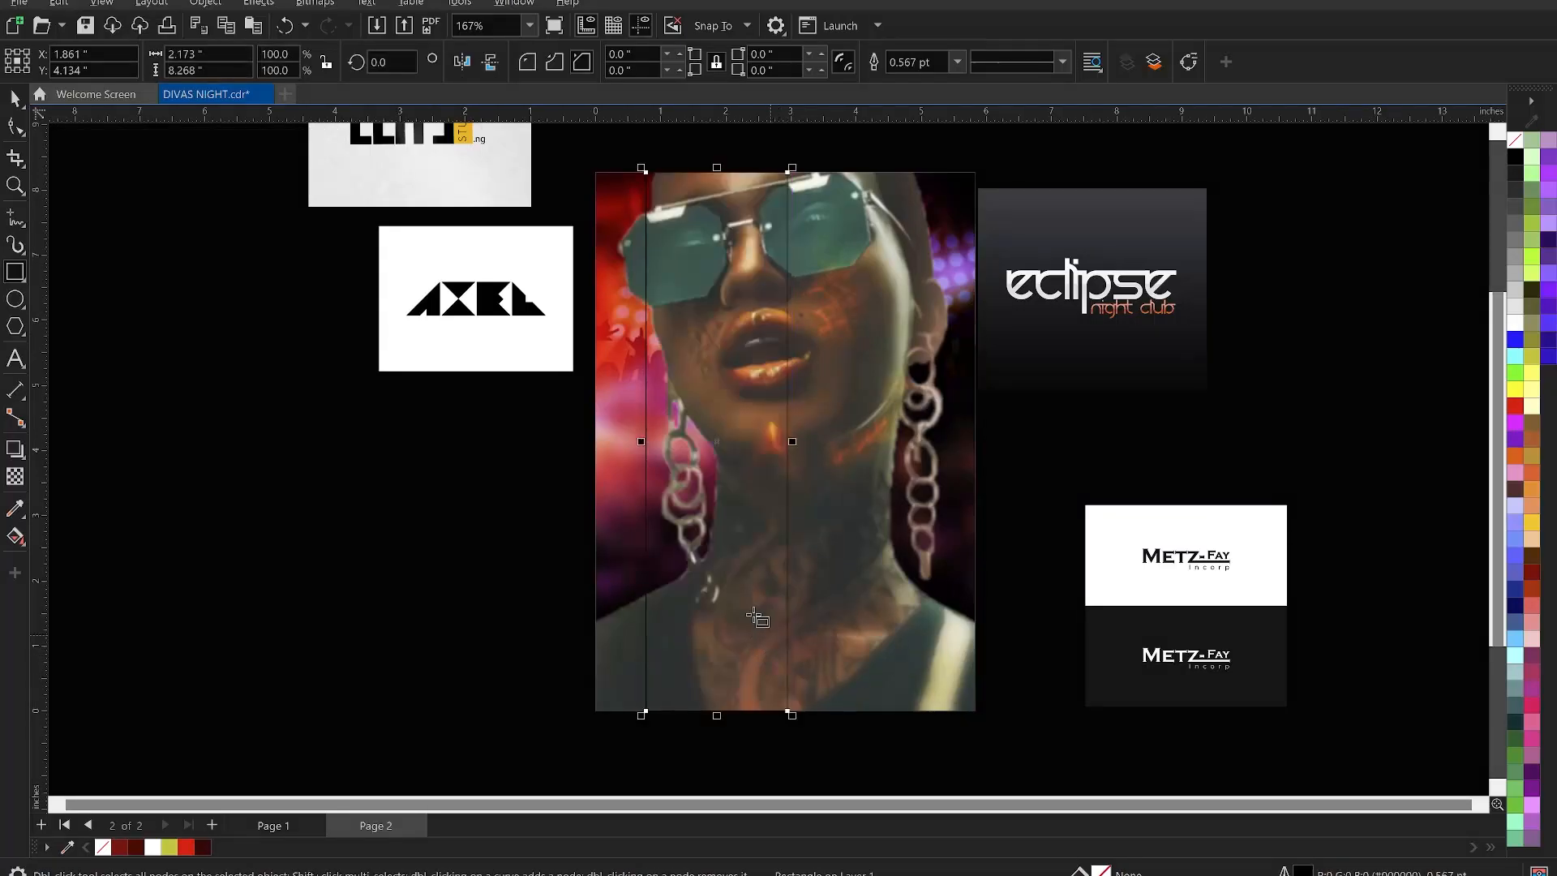
{"action": "key", "text": "space"}
{"action": "left_click", "coordinate": [858, 475], "text": "shift"}
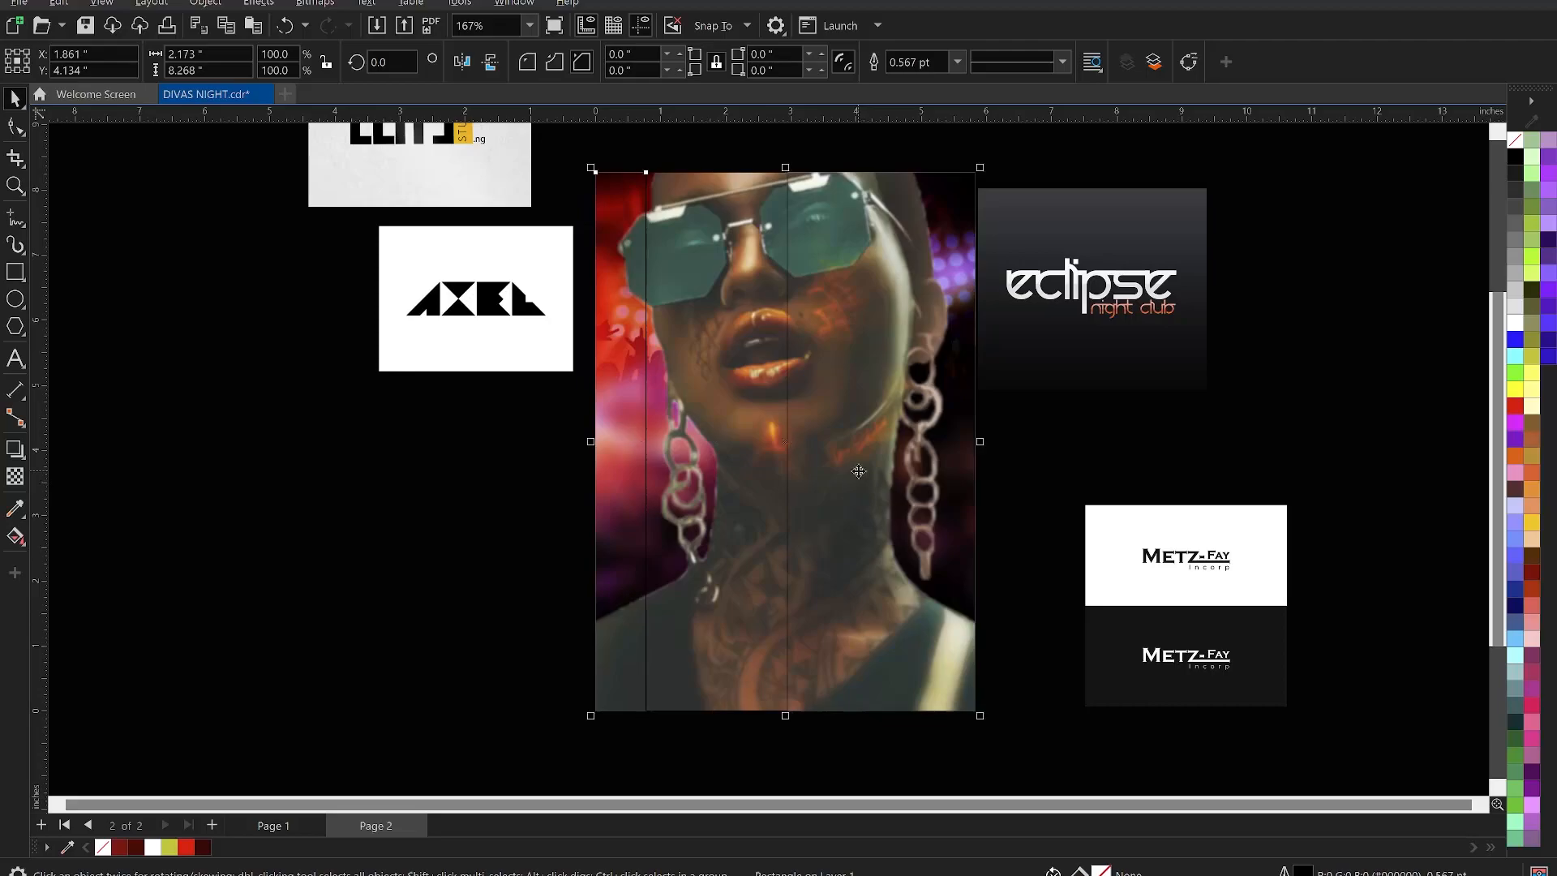
{"action": "key", "text": "l"}
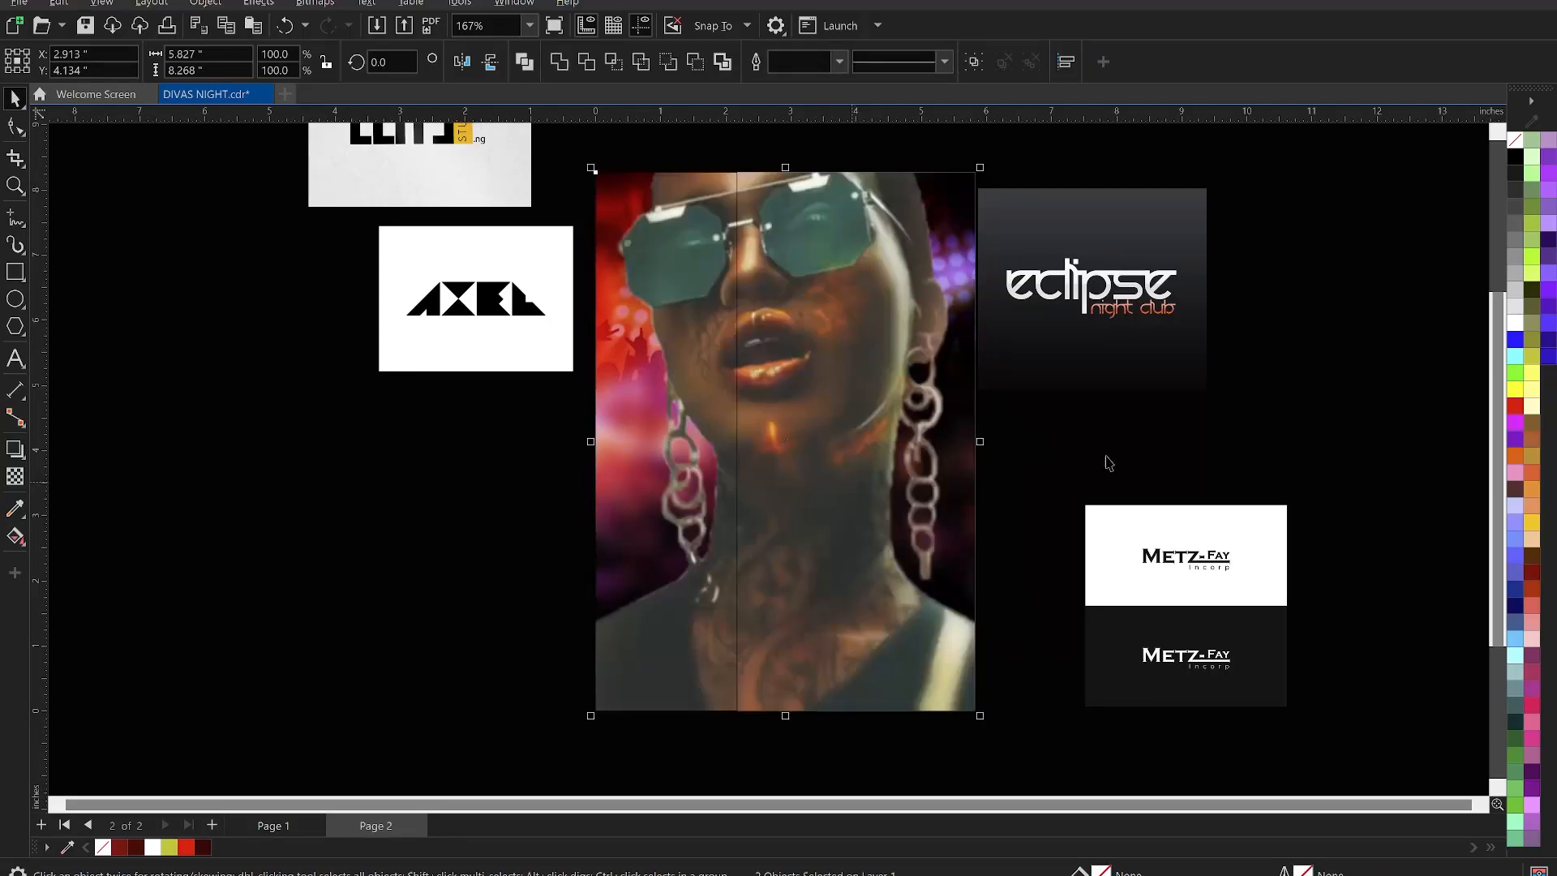
{"action": "left_click", "coordinate": [656, 438]}
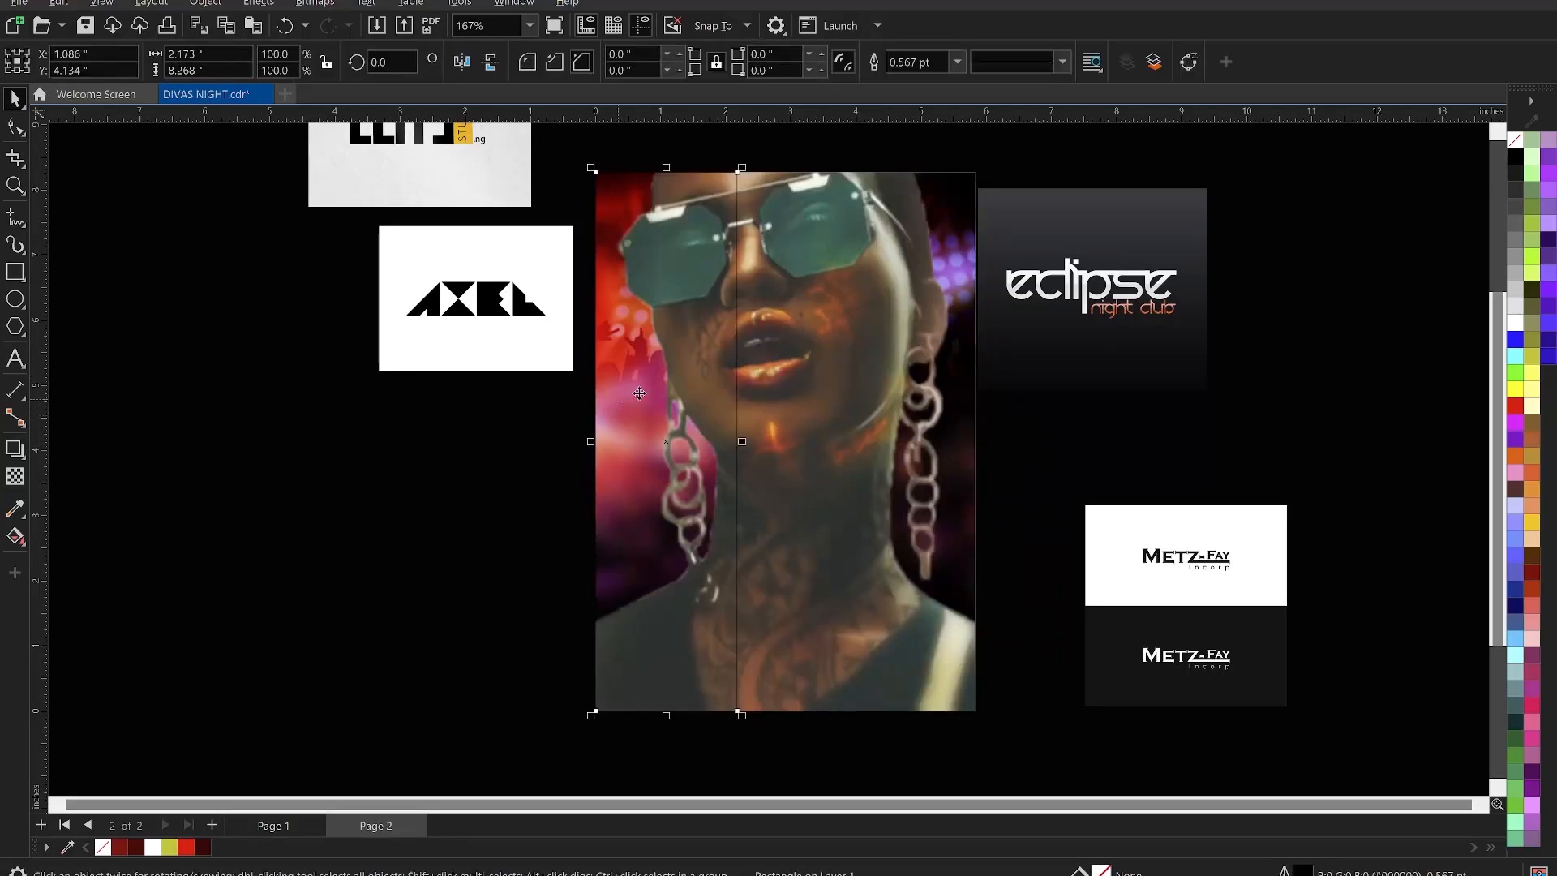
- Fill the rectangle with dark red #A60604 sampled from the lights and remove its outline
{"action": "scroll", "coordinate": [667, 230], "scroll_direction": "up", "scroll_amount": 3}
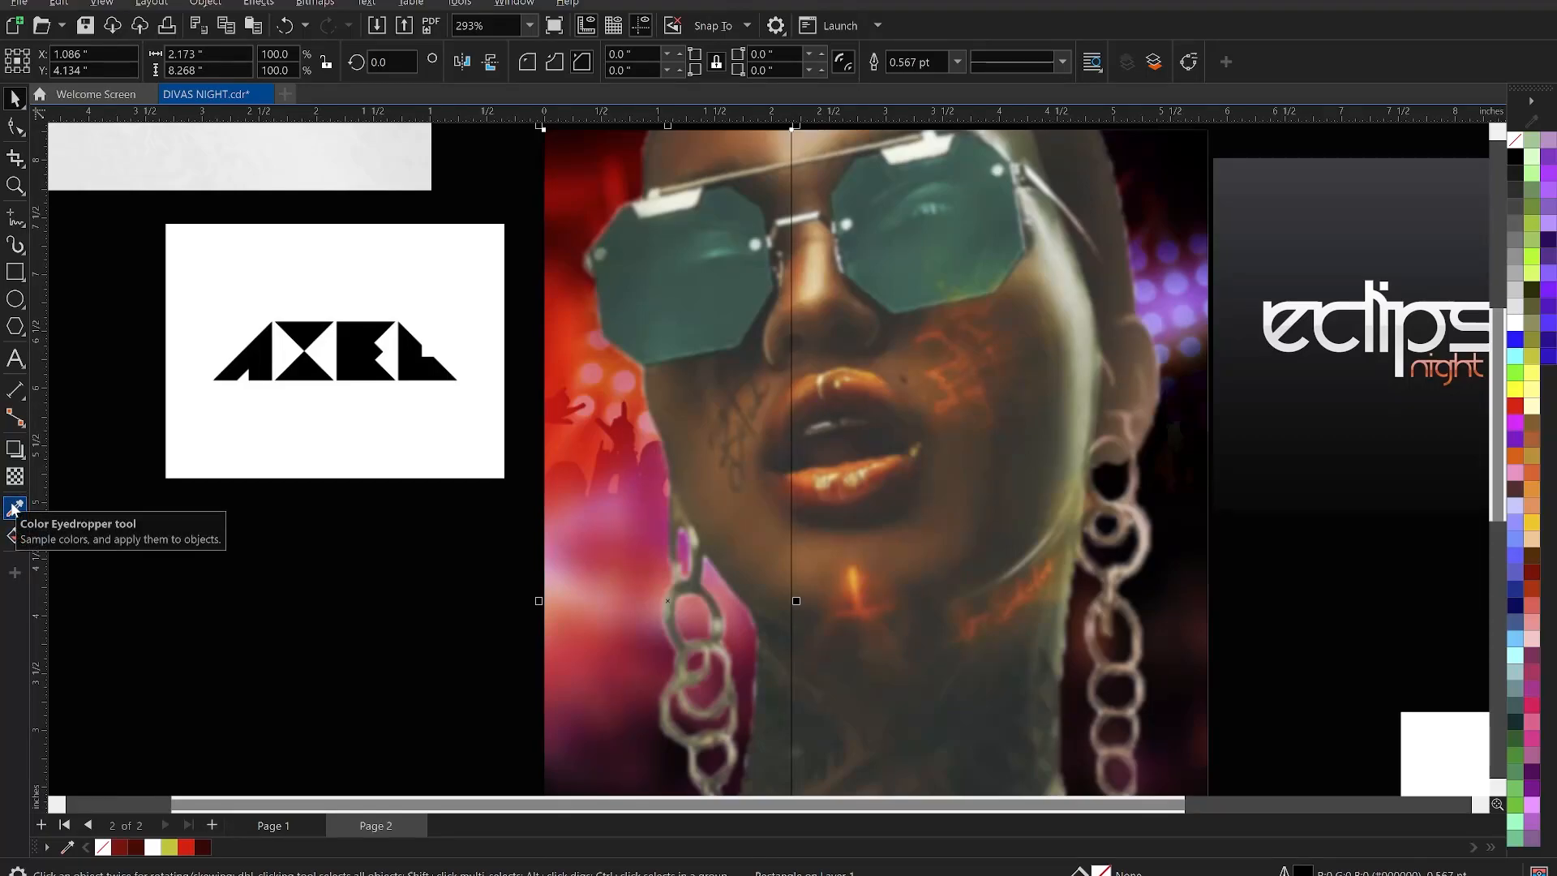
{"action": "left_click", "coordinate": [13, 508]}
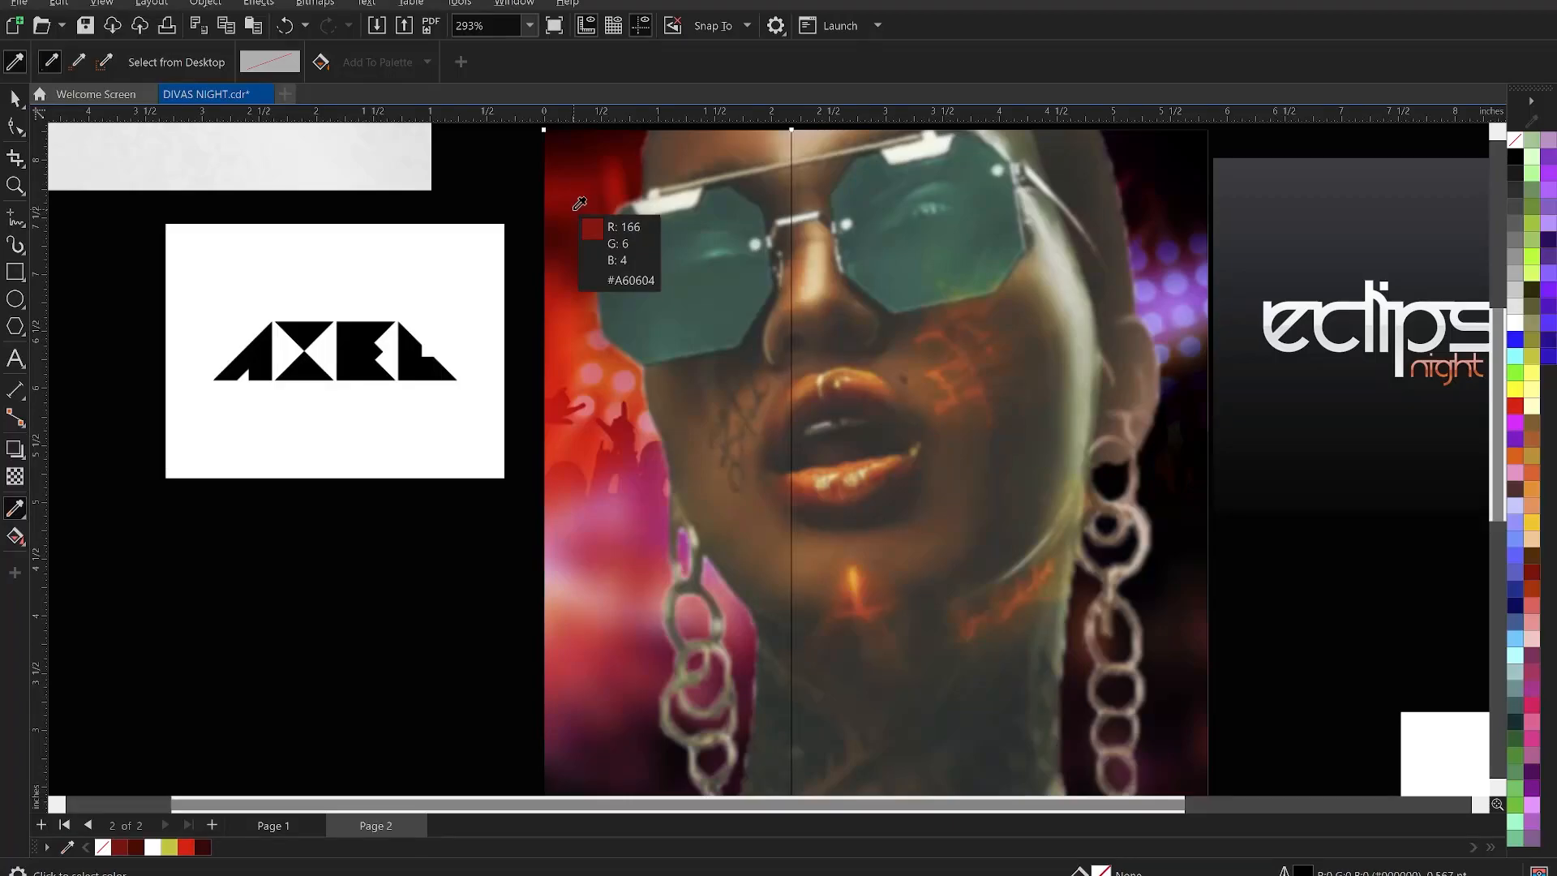
{"action": "left_click", "coordinate": [579, 202]}
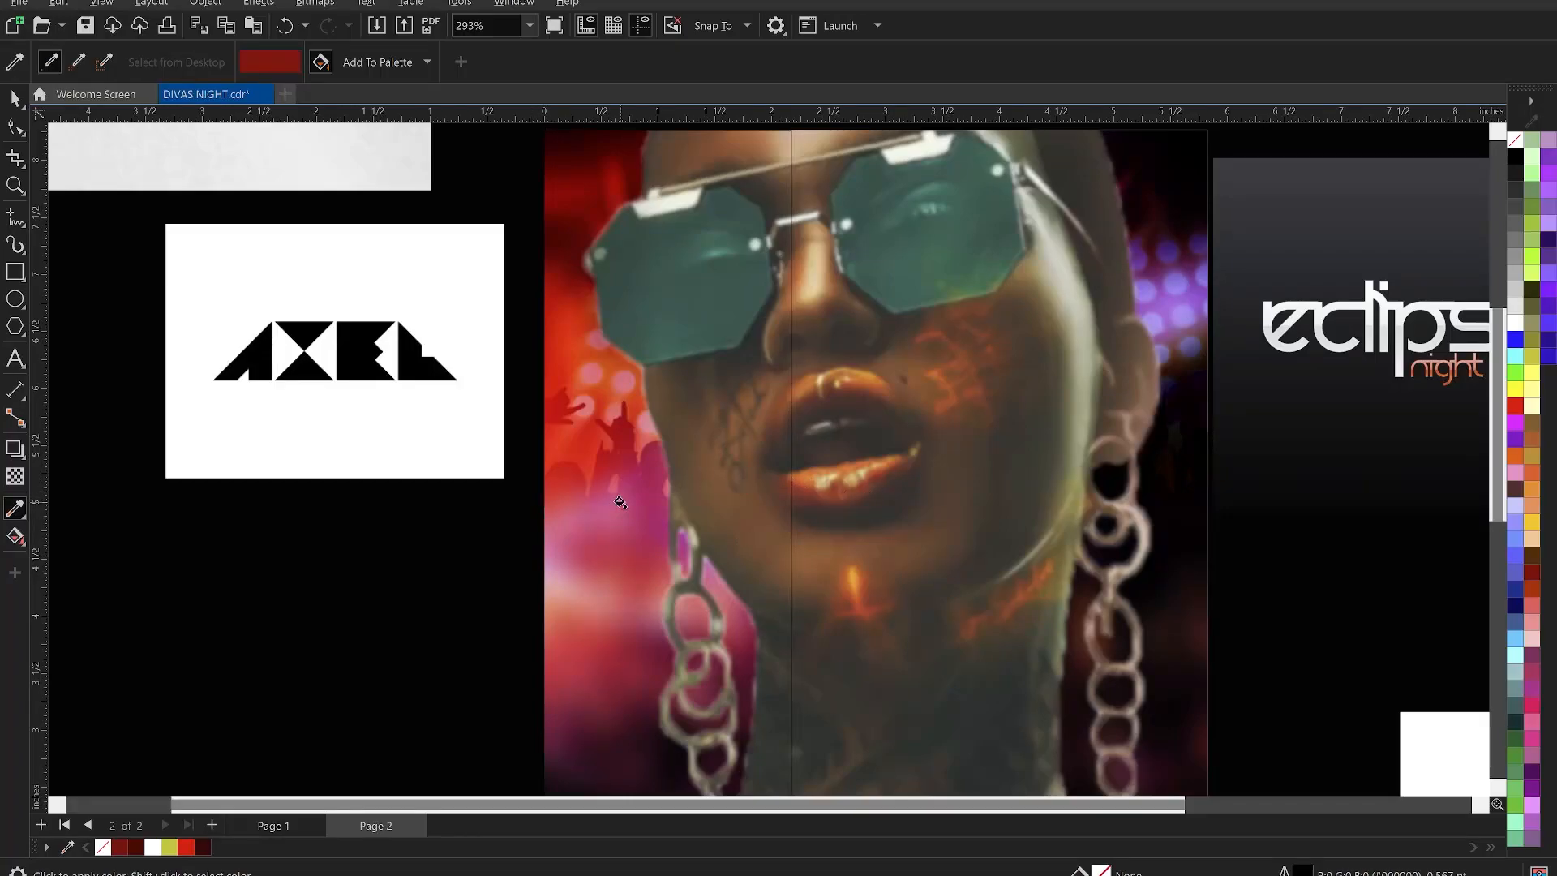
{"action": "left_click", "coordinate": [619, 502]}
{"action": "key", "text": "space"}
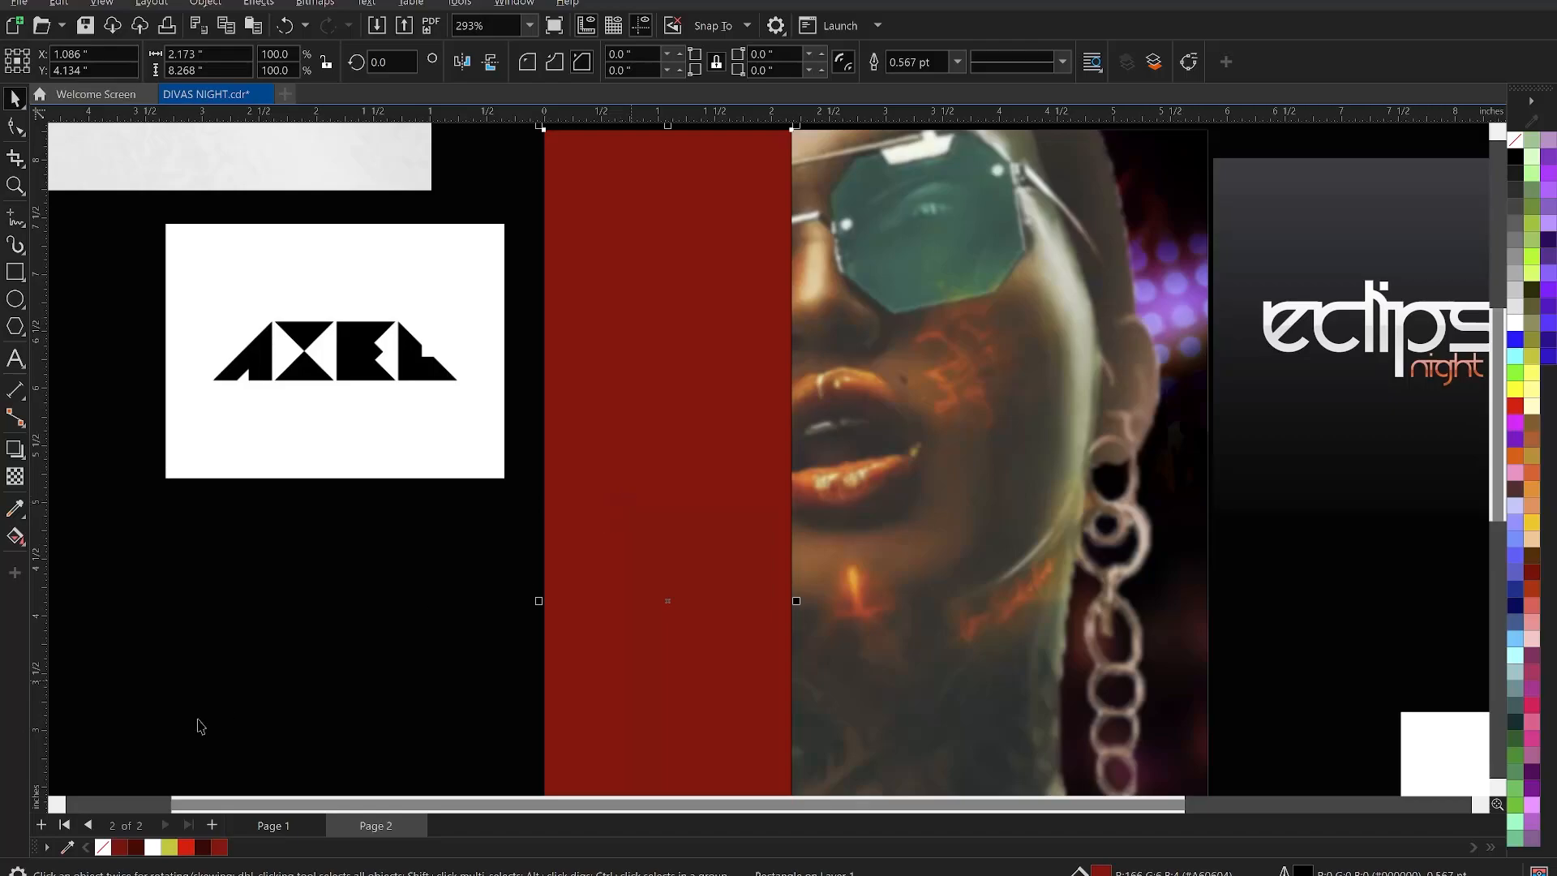
{"action": "right_click", "coordinate": [102, 848]}
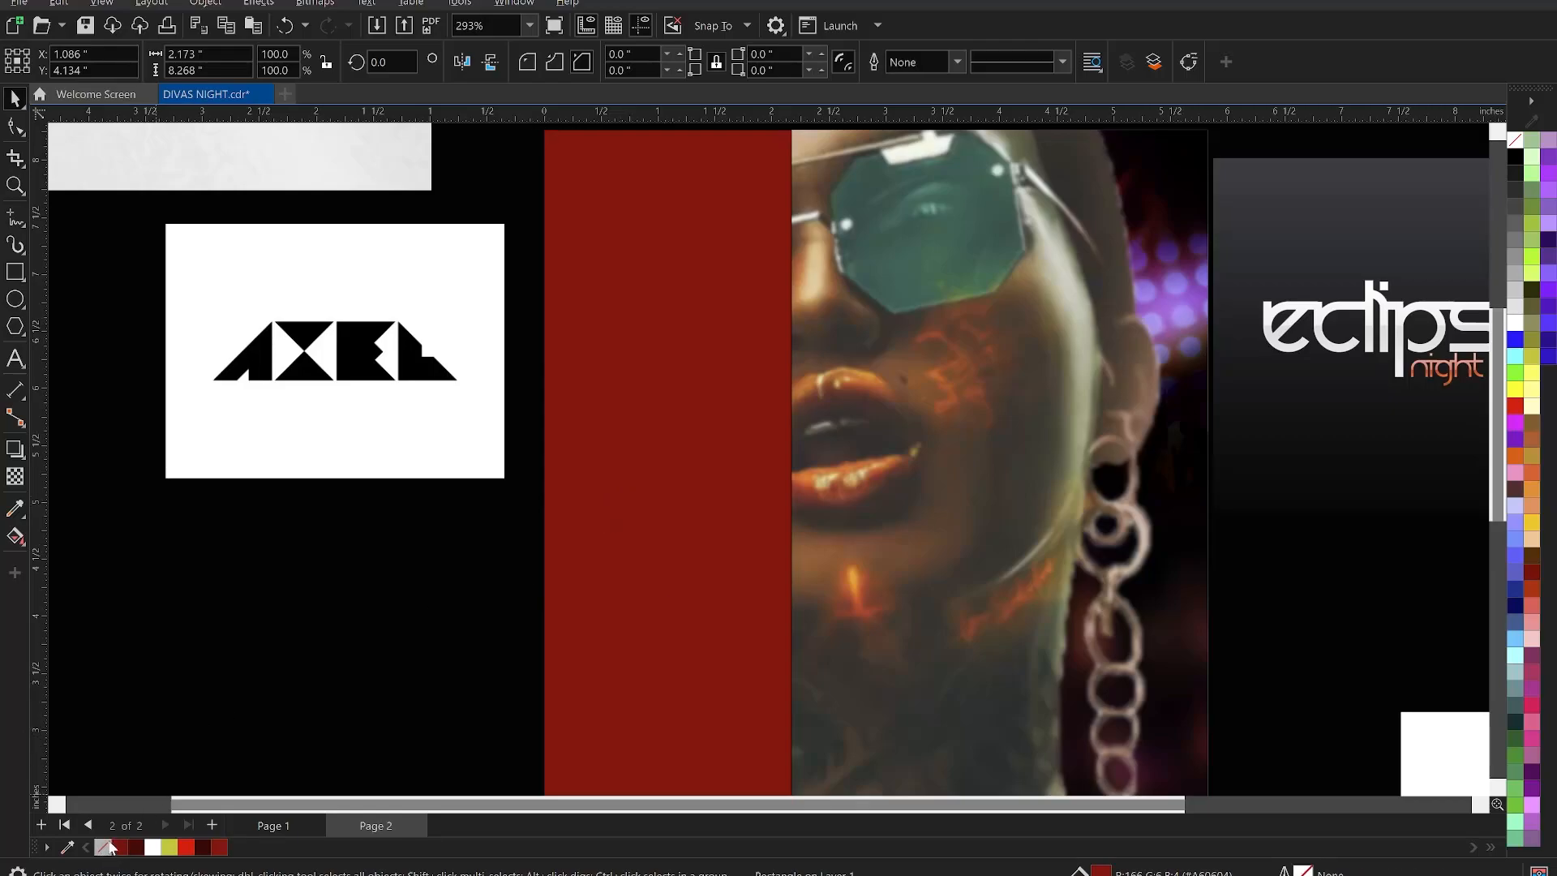
{"action": "left_click", "coordinate": [236, 634]}
{"action": "scroll", "coordinate": [644, 344], "scroll_direction": "down", "scroll_amount": 1}
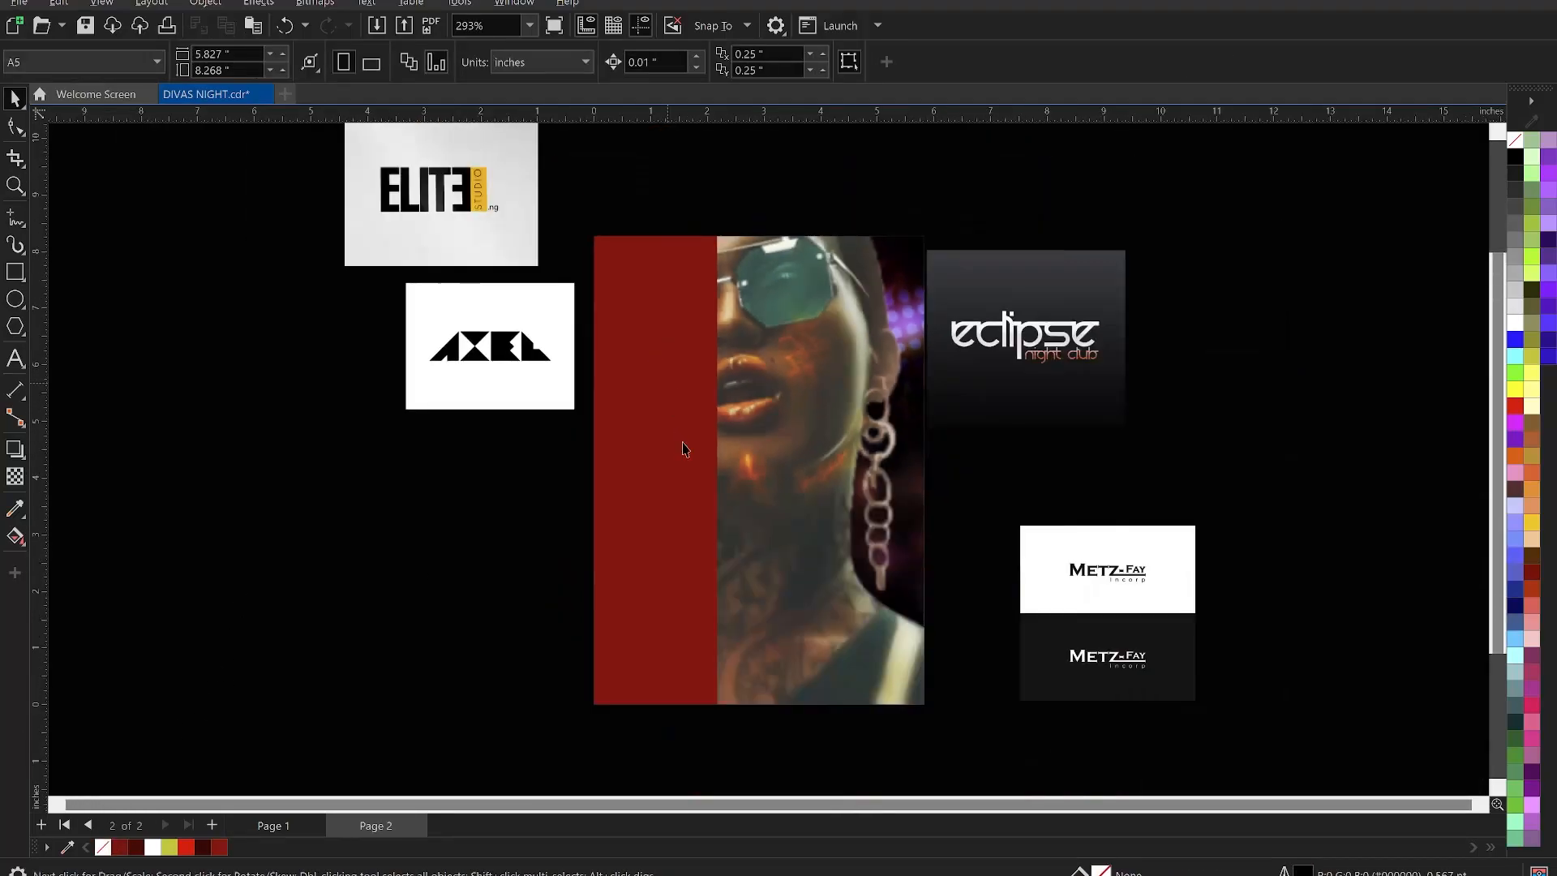
- Widen the red rectangle and give it a linear transparency in Soft Light mode
{"action": "left_click", "coordinate": [686, 450]}
{"action": "scroll", "coordinate": [710, 476], "scroll_direction": "up", "scroll_amount": 1}
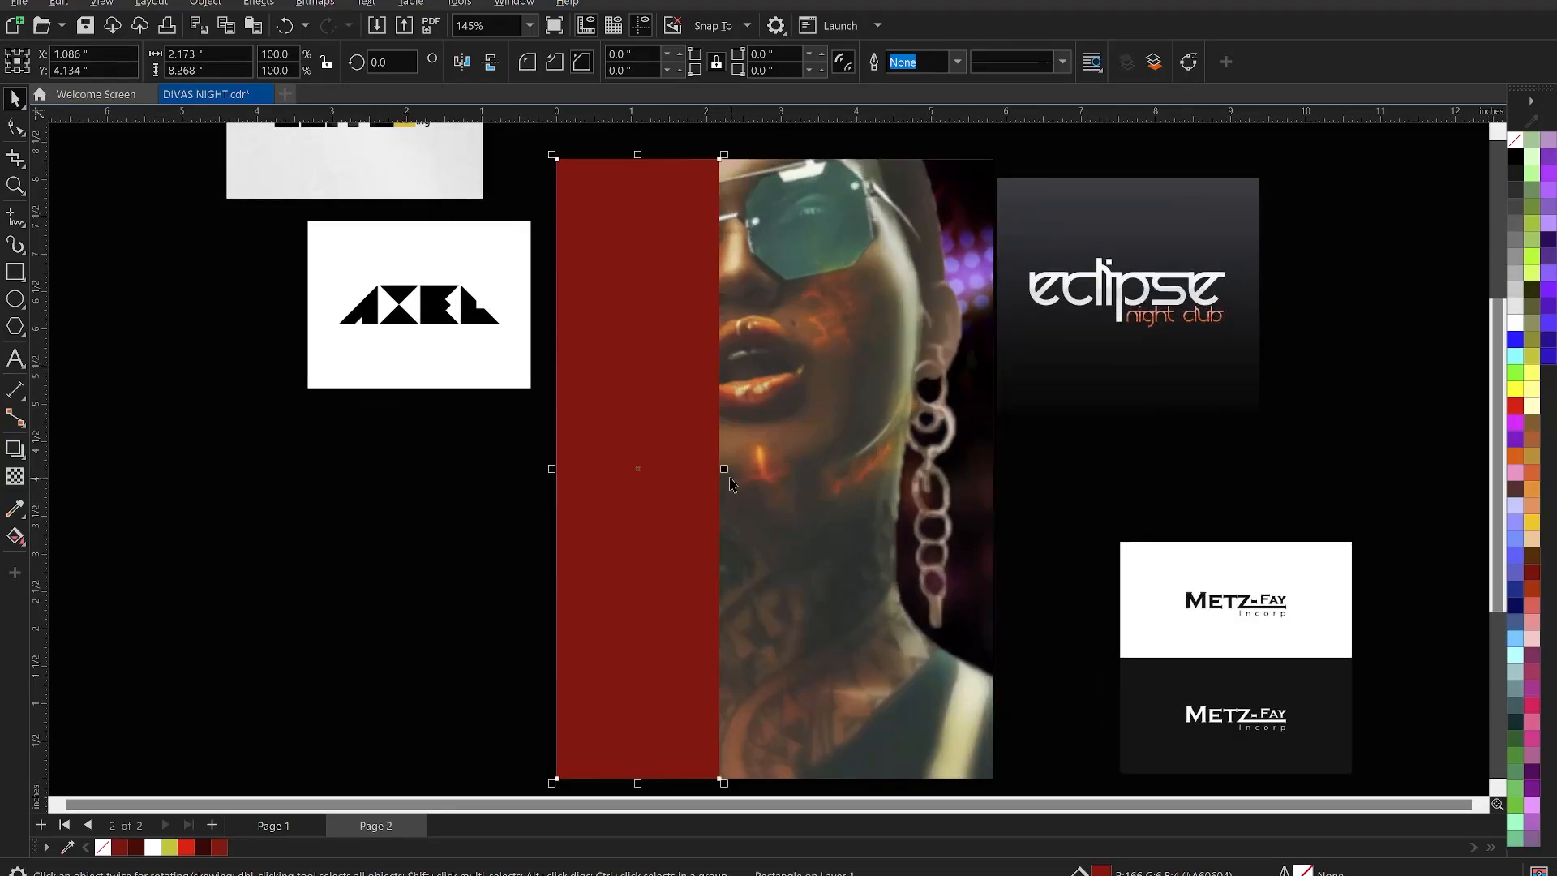
{"action": "left_click_drag", "start_coordinate": [720, 469], "coordinate": [746, 475]}
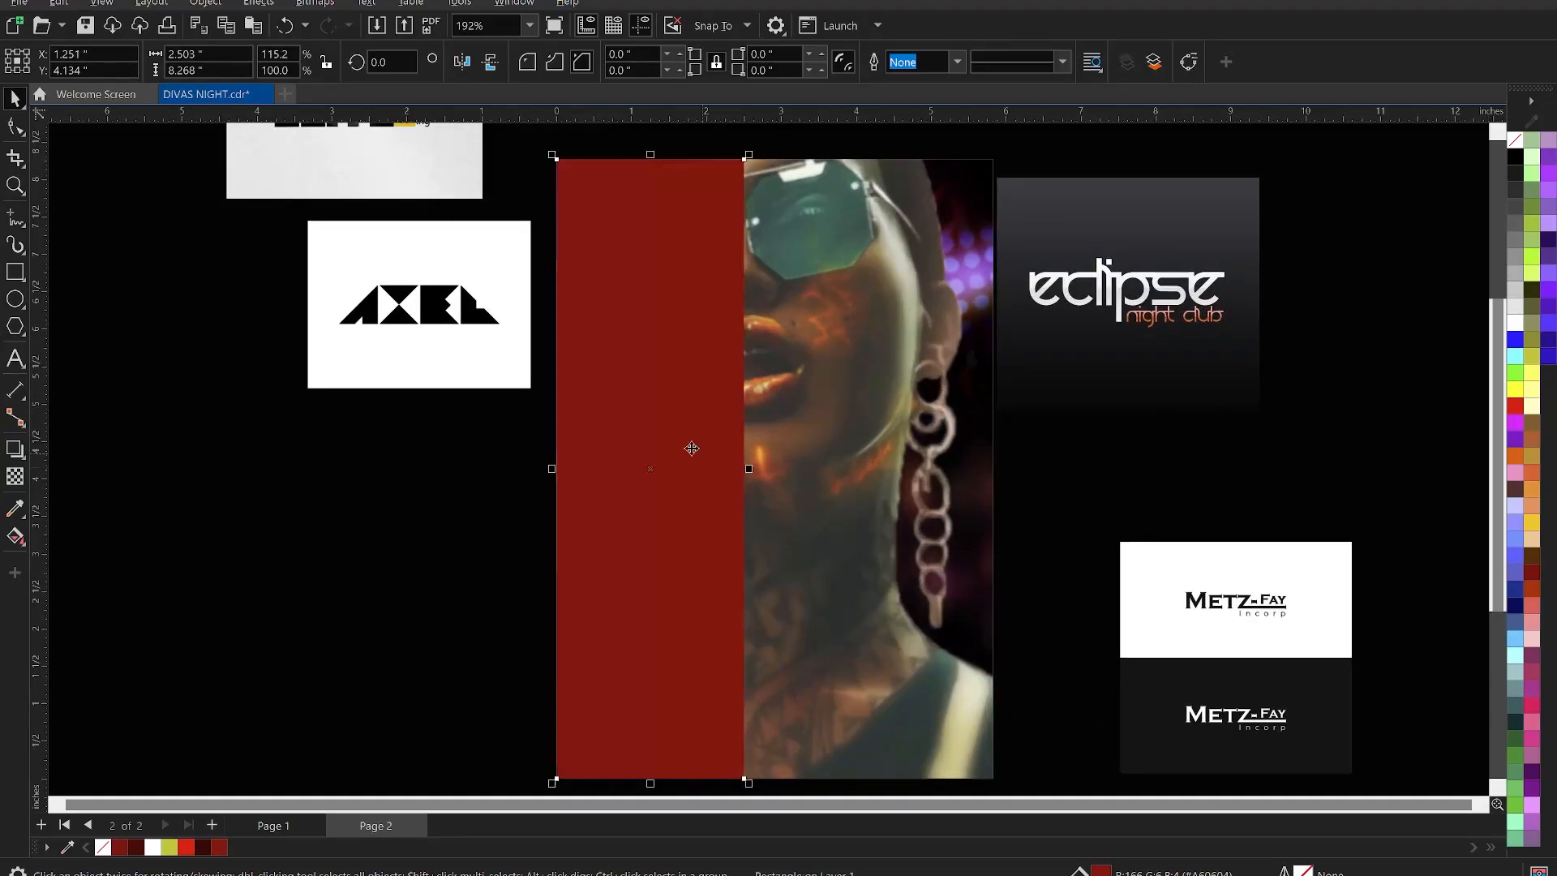
{"action": "left_click", "coordinate": [14, 477]}
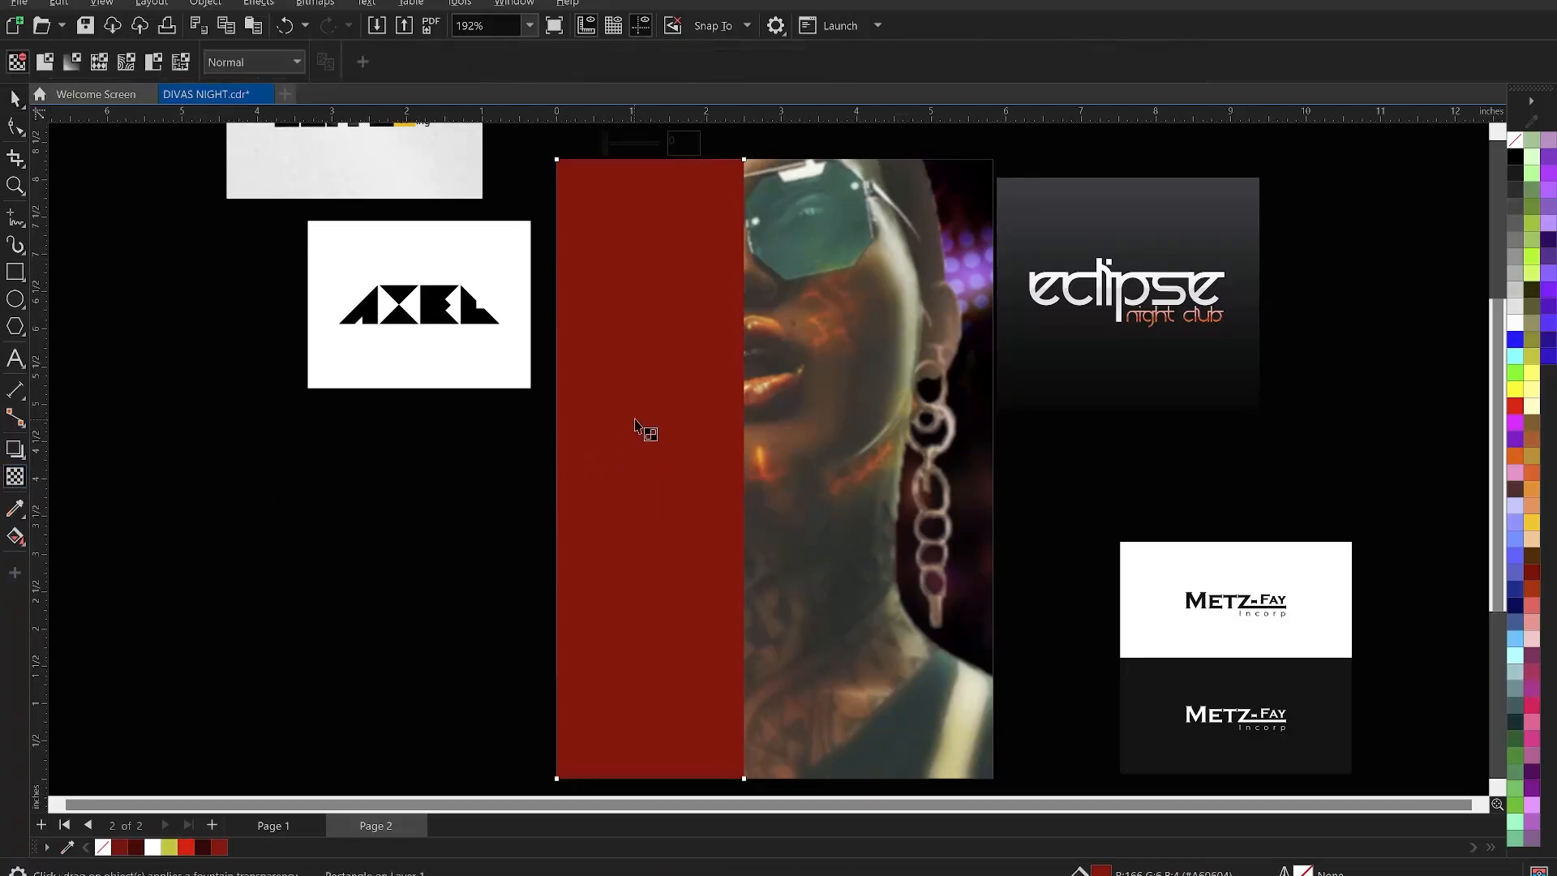
{"action": "left_click_drag", "start_coordinate": [623, 467], "coordinate": [741, 468]}
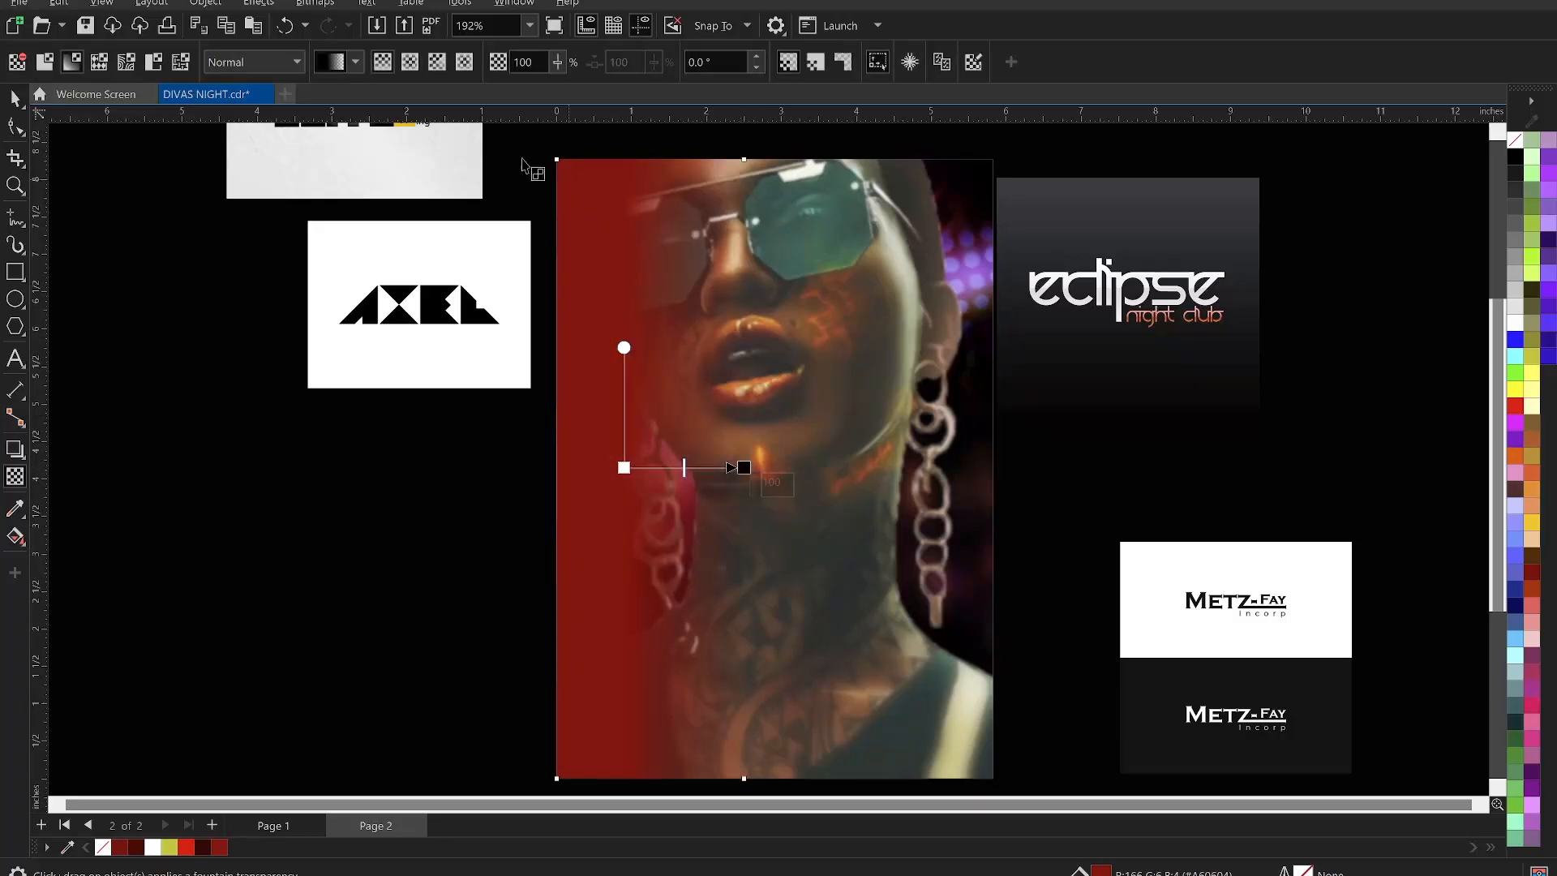
{"action": "left_click", "coordinate": [242, 61]}
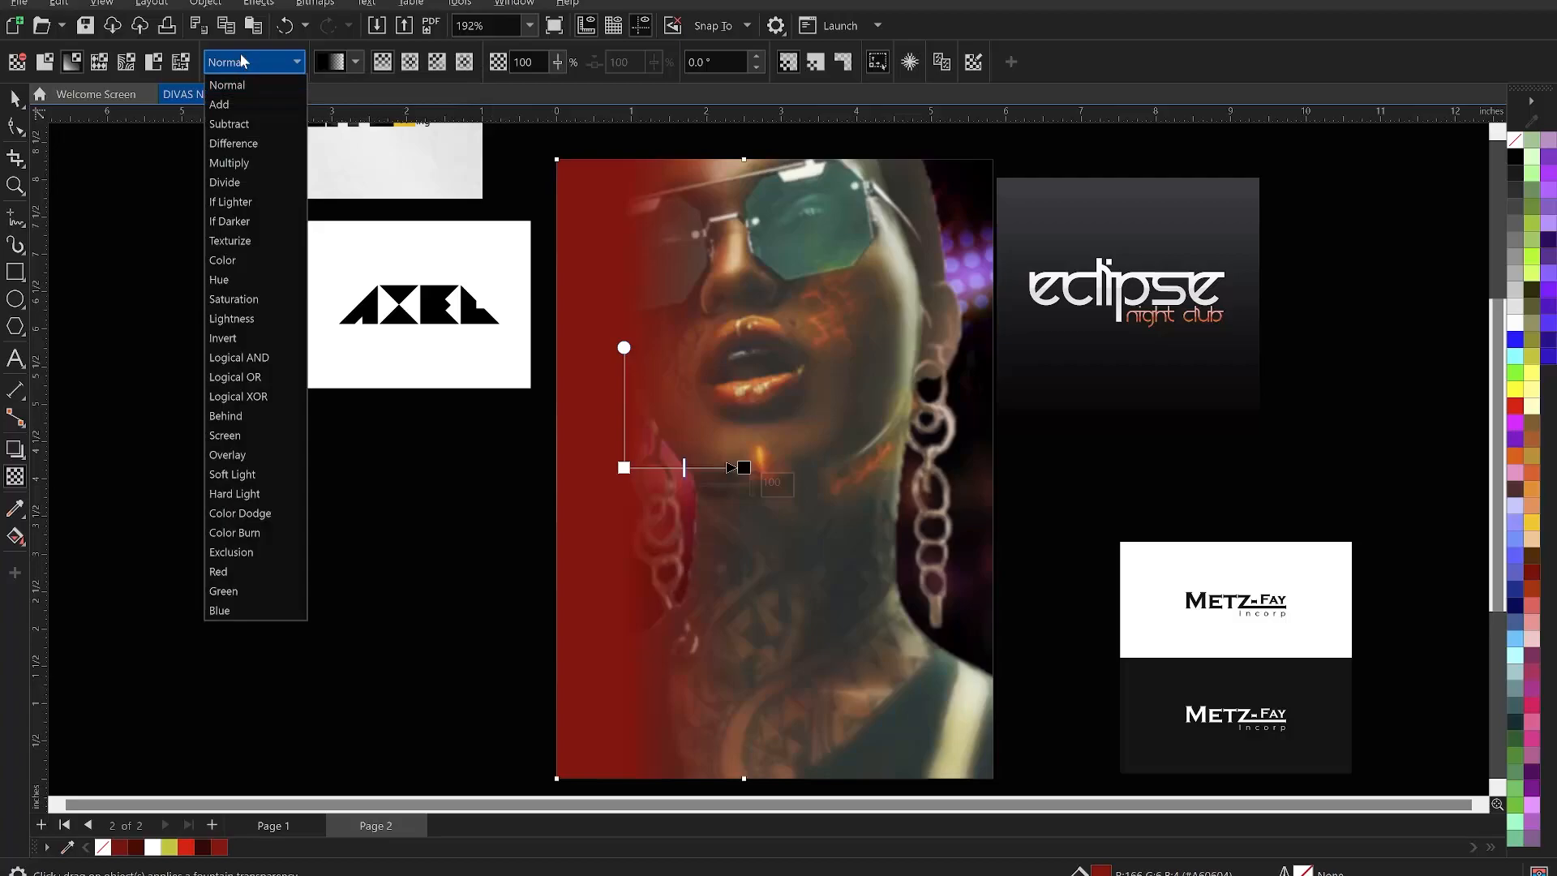
{"action": "left_click", "coordinate": [253, 475]}
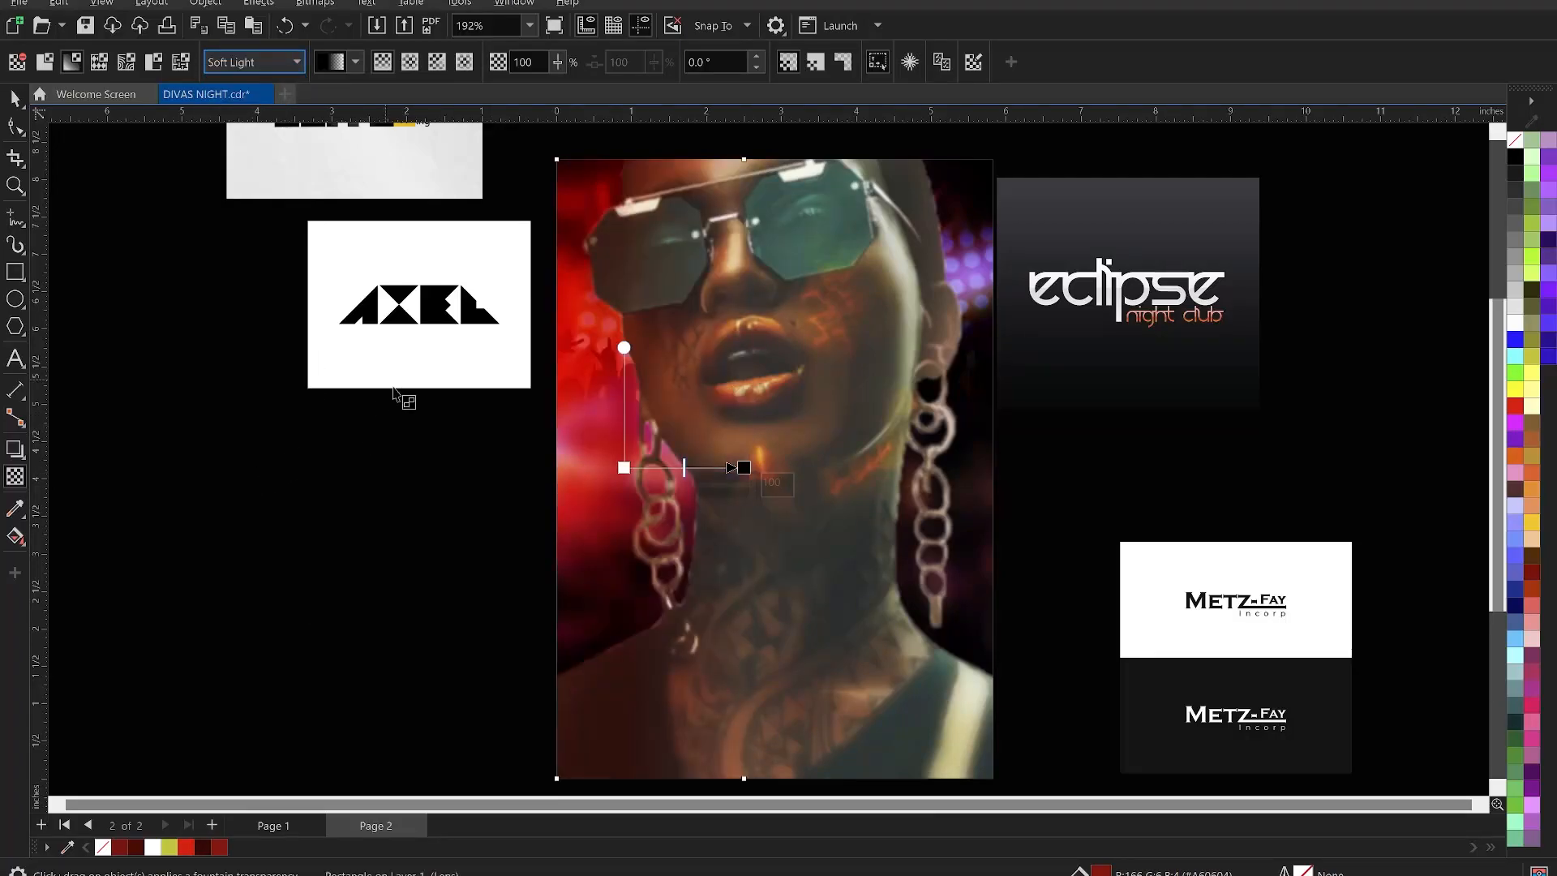
- Widen the red overlay to about 2.914 in across the face
{"action": "left_click", "coordinate": [14, 98]}
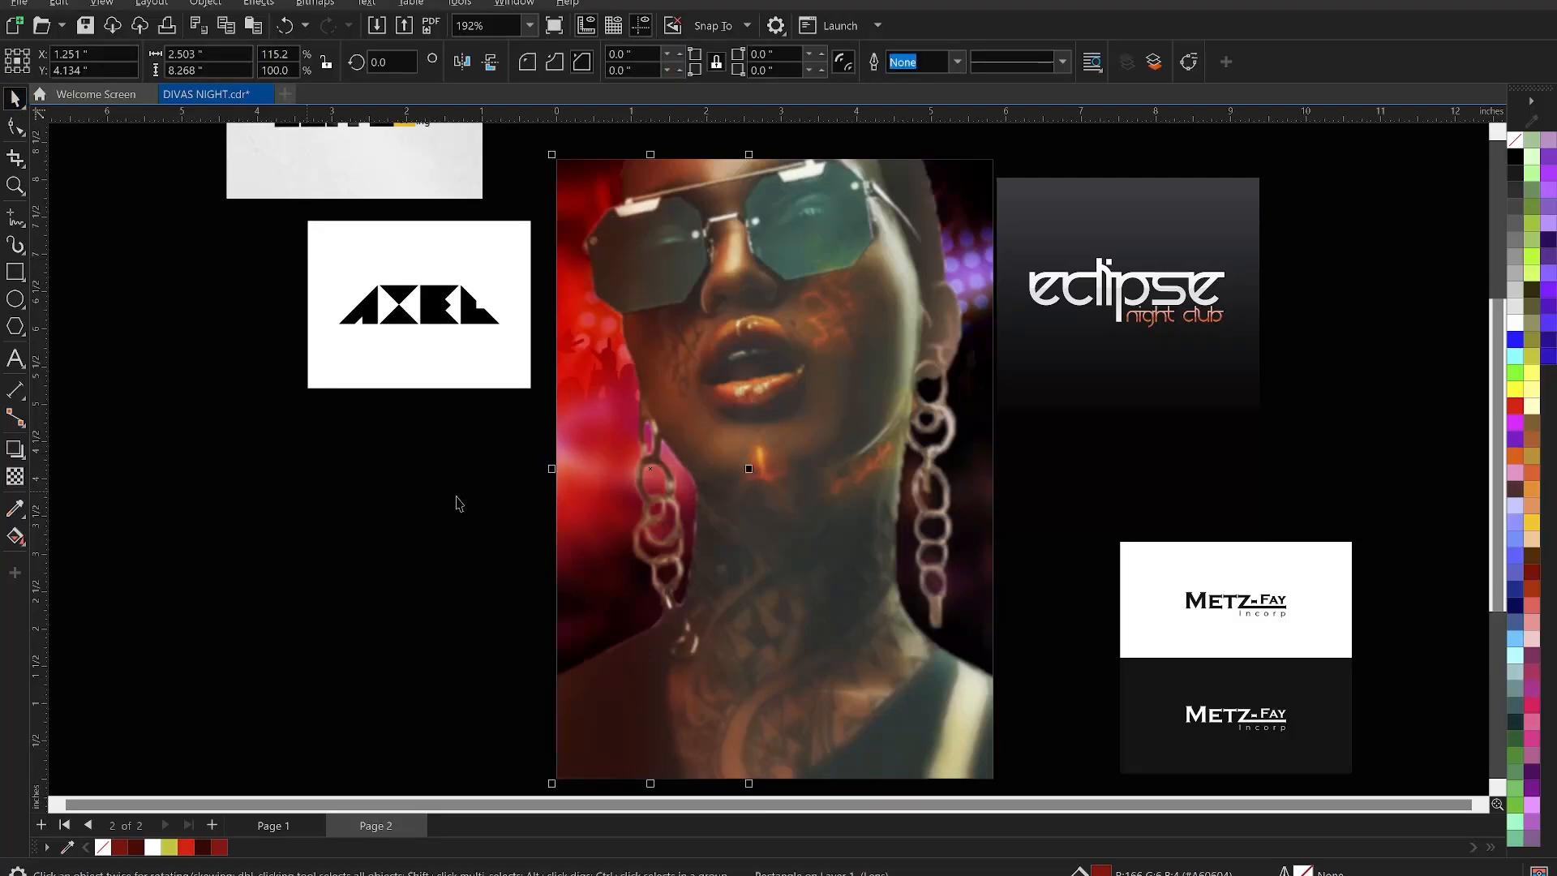
{"action": "key", "text": "Escape"}
{"action": "left_click", "coordinate": [619, 459]}
{"action": "left_click_drag", "start_coordinate": [762, 472], "coordinate": [780, 468]}
{"action": "left_click_drag", "start_coordinate": [789, 473], "coordinate": [805, 468]}
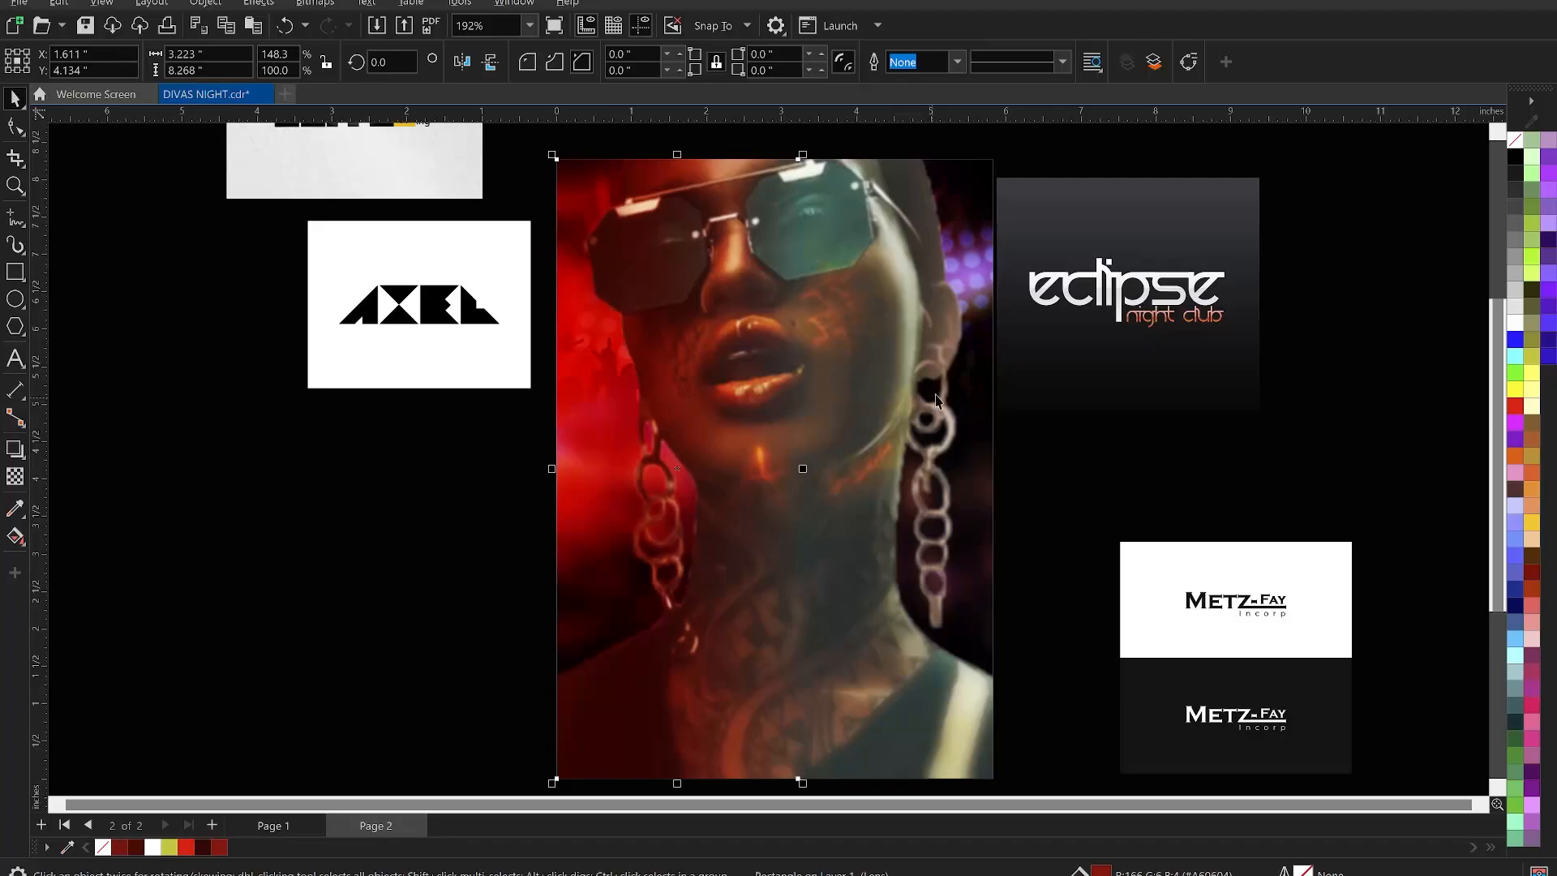
- Mirror the red overlay copy horizontally and align it to the portrait's right edge
{"action": "left_click", "coordinate": [462, 65]}
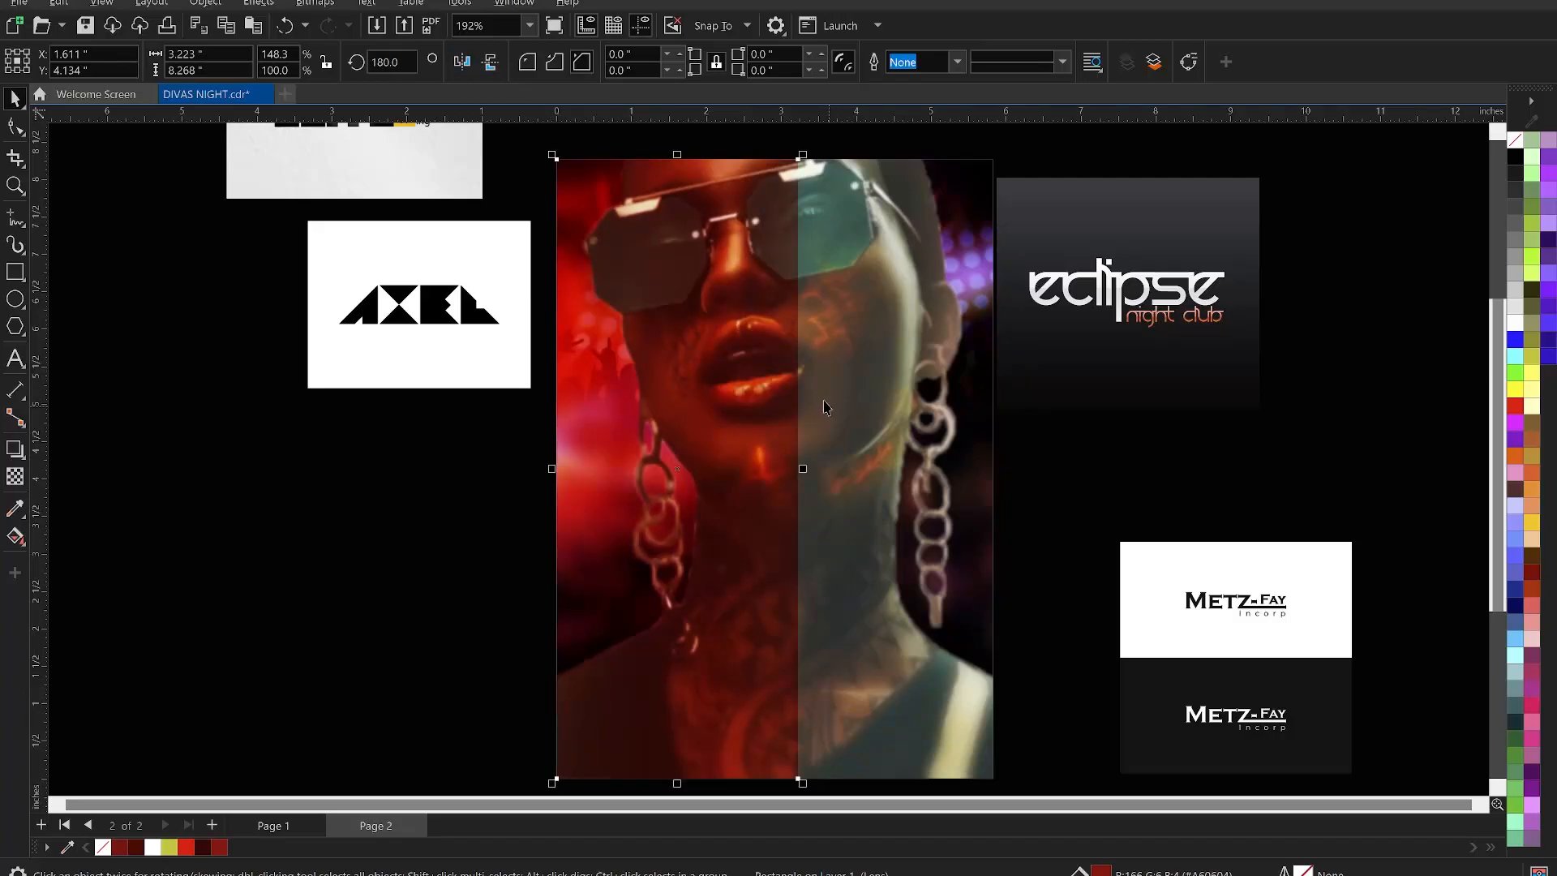
{"action": "left_click", "coordinate": [927, 404], "text": "shift"}
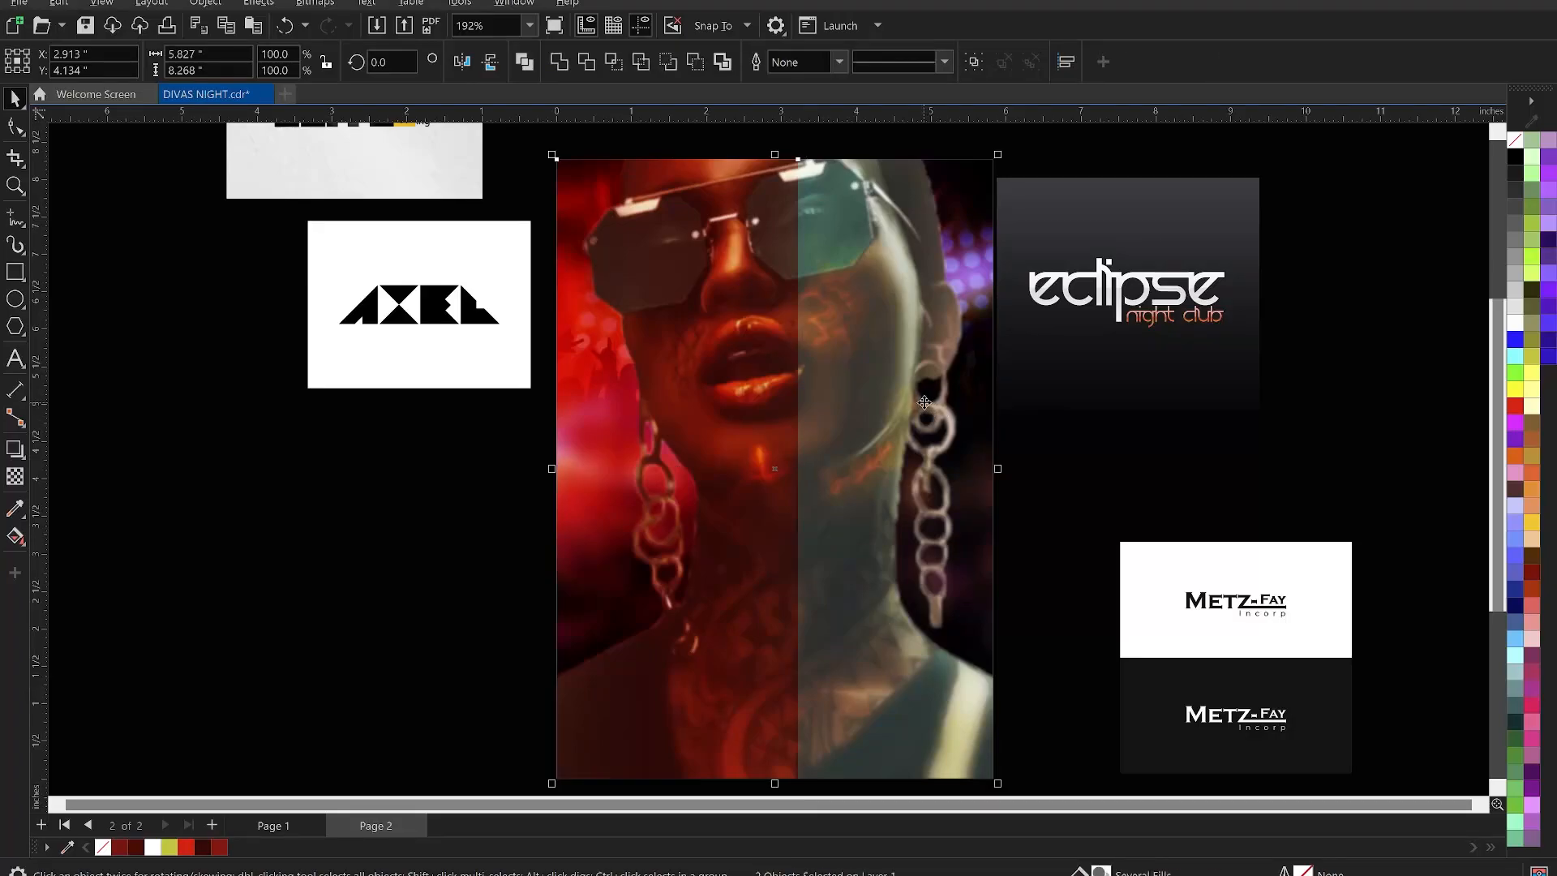
{"action": "key", "text": "r"}
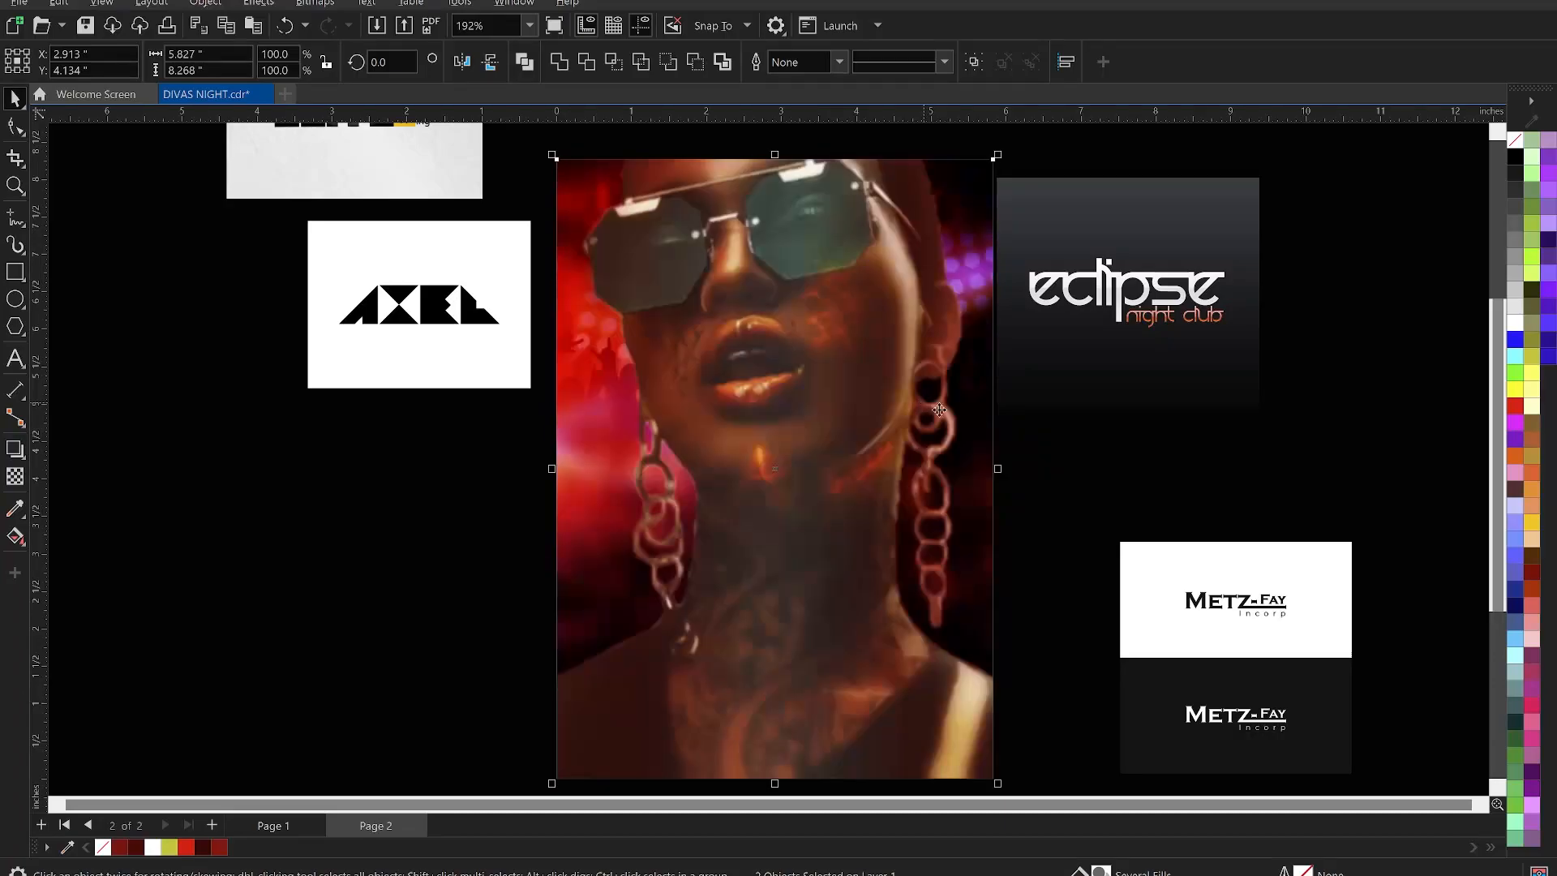
{"action": "left_click", "coordinate": [1080, 455]}
{"action": "scroll", "coordinate": [924, 438], "scroll_direction": "up", "scroll_amount": 1}
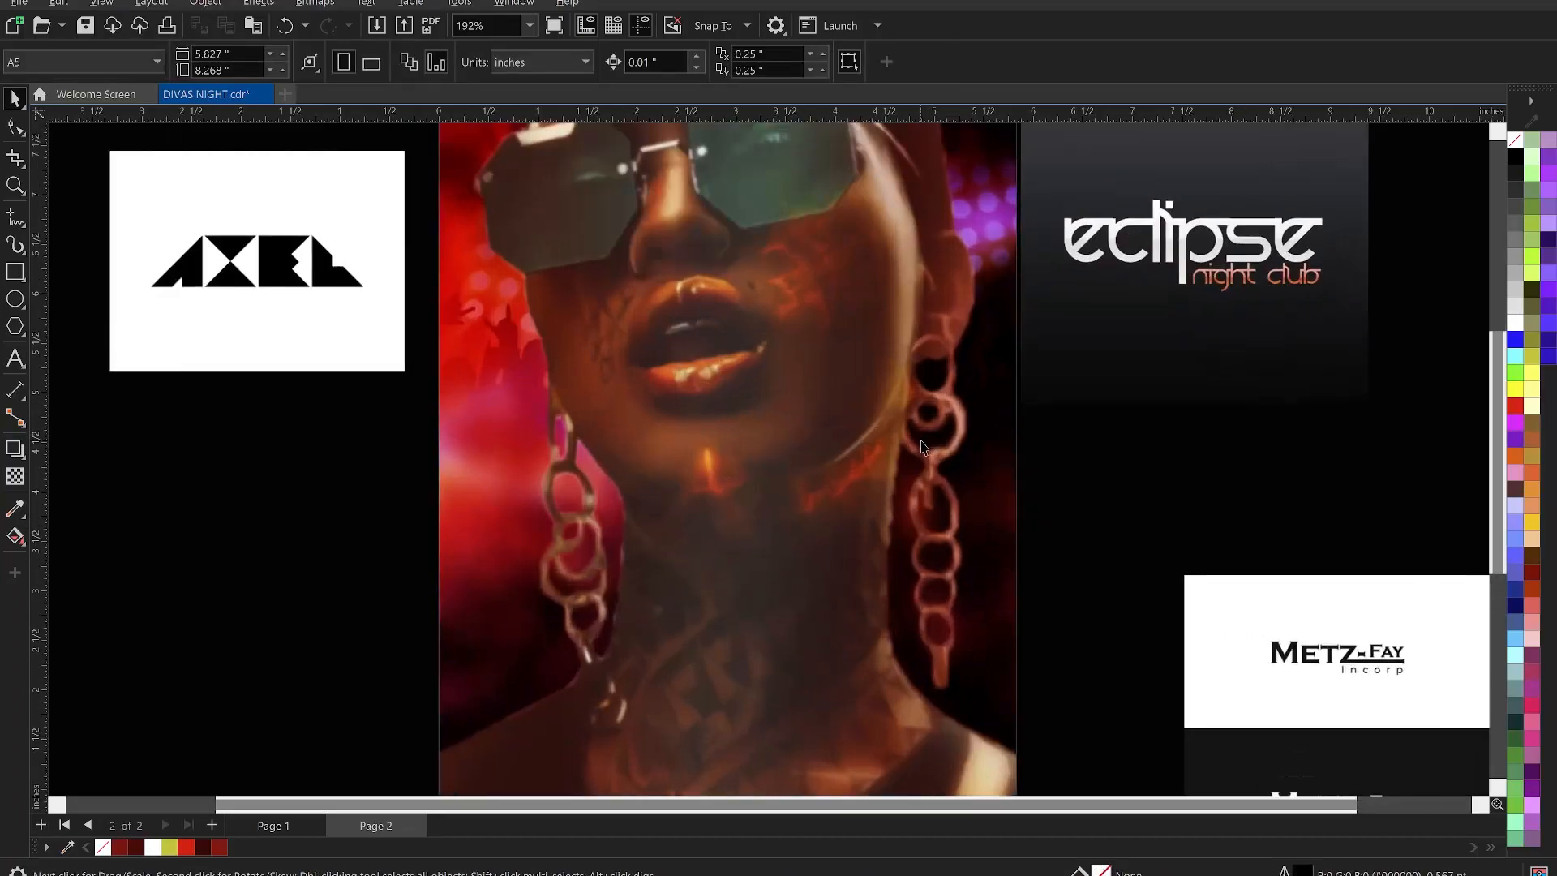
{"action": "left_click", "coordinate": [918, 431]}
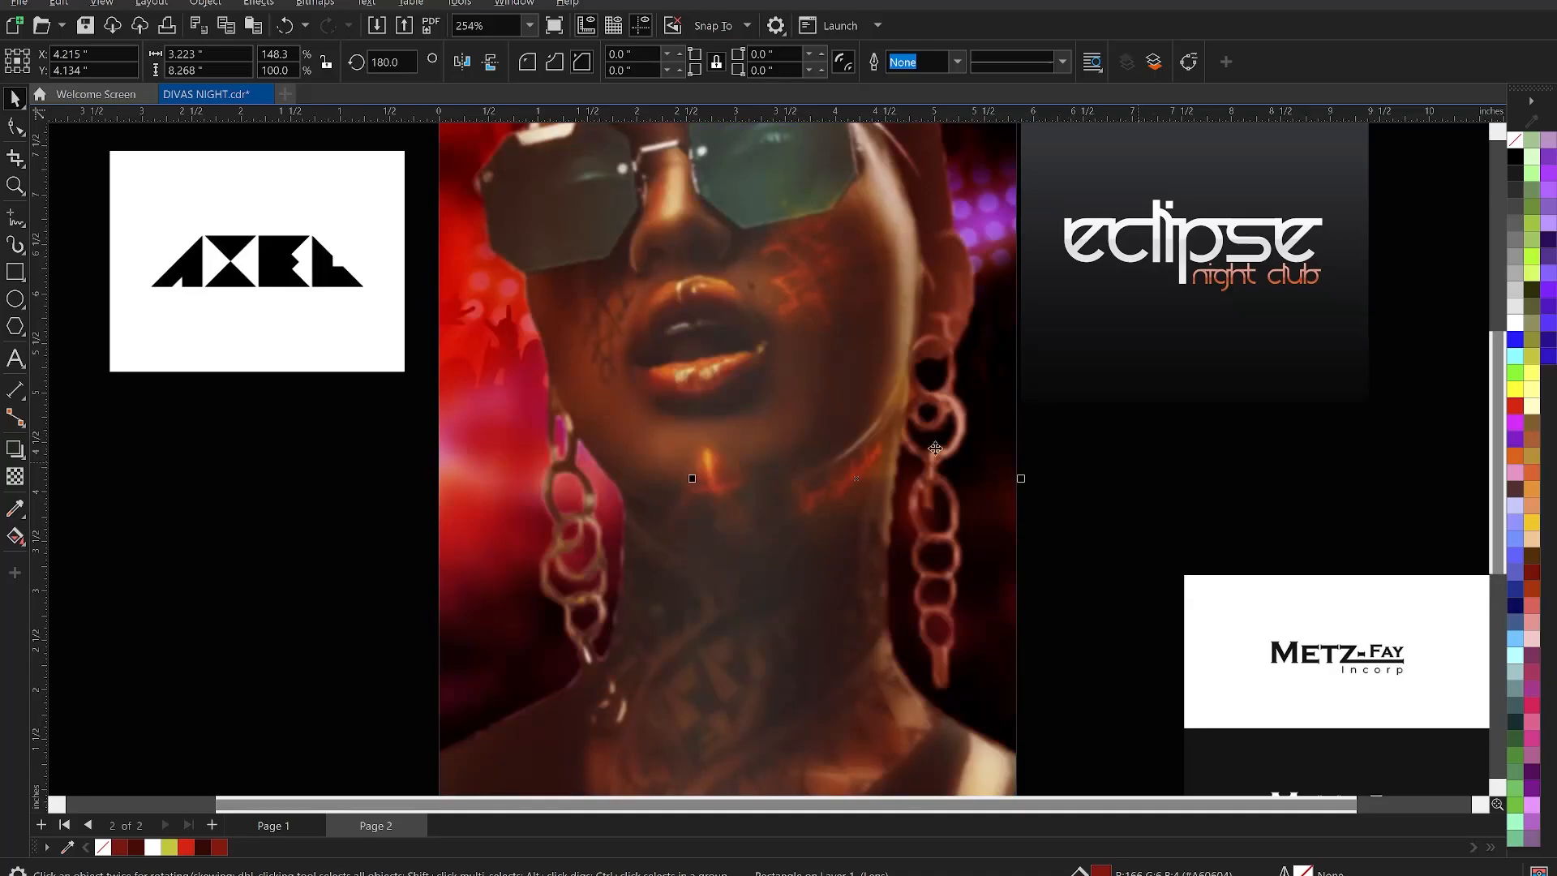
{"action": "key", "text": "l"}
{"action": "left_click", "coordinate": [937, 391], "text": "shift"}
{"action": "scroll", "coordinate": [943, 369], "scroll_direction": "down", "scroll_amount": 2}
{"action": "left_click_drag", "start_coordinate": [940, 389], "coordinate": [668, 405]}
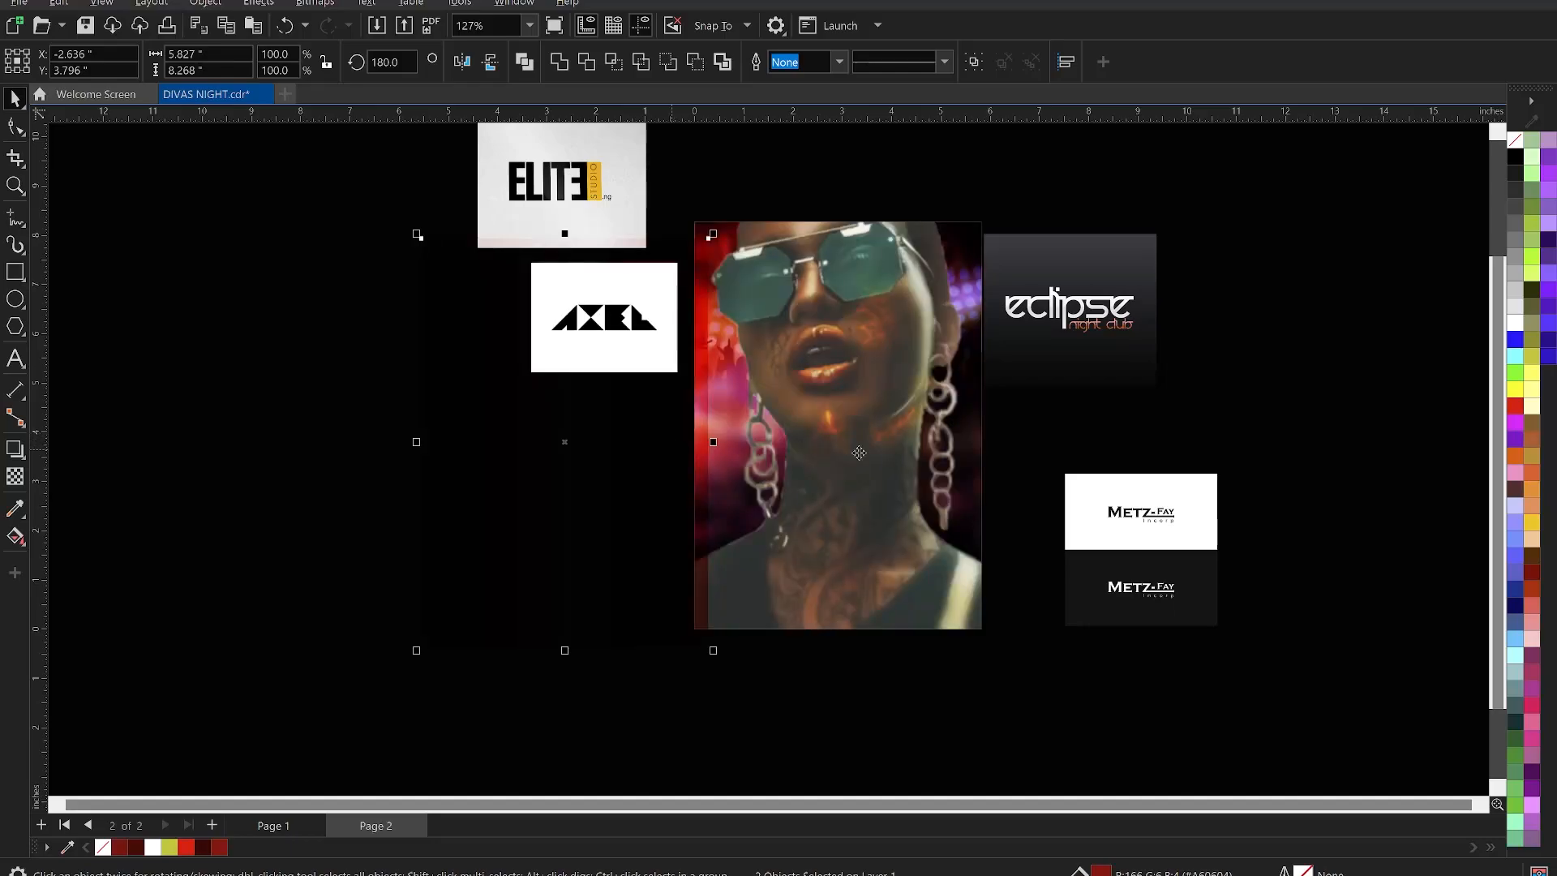
{"action": "scroll", "coordinate": [1005, 430], "scroll_direction": "up", "scroll_amount": 1}
{"action": "key", "text": "Escape"}
{"action": "key", "text": "z"}
{"action": "left_click_drag", "start_coordinate": [621, 164], "coordinate": [996, 662]}
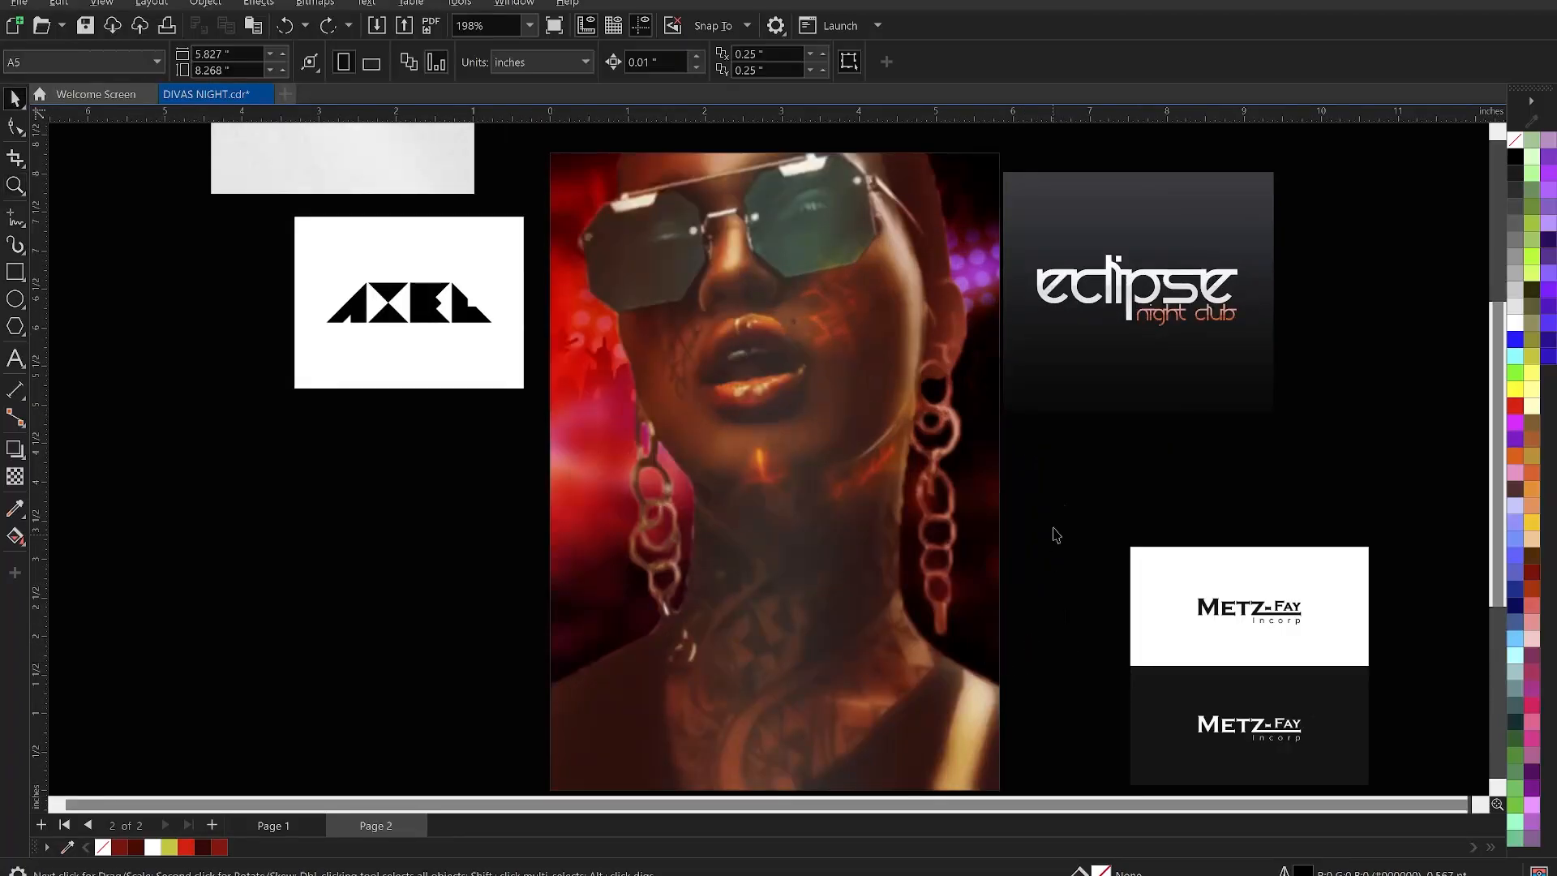
{"action": "right_click", "coordinate": [1057, 496]}
{"action": "left_click", "coordinate": [1105, 509]}
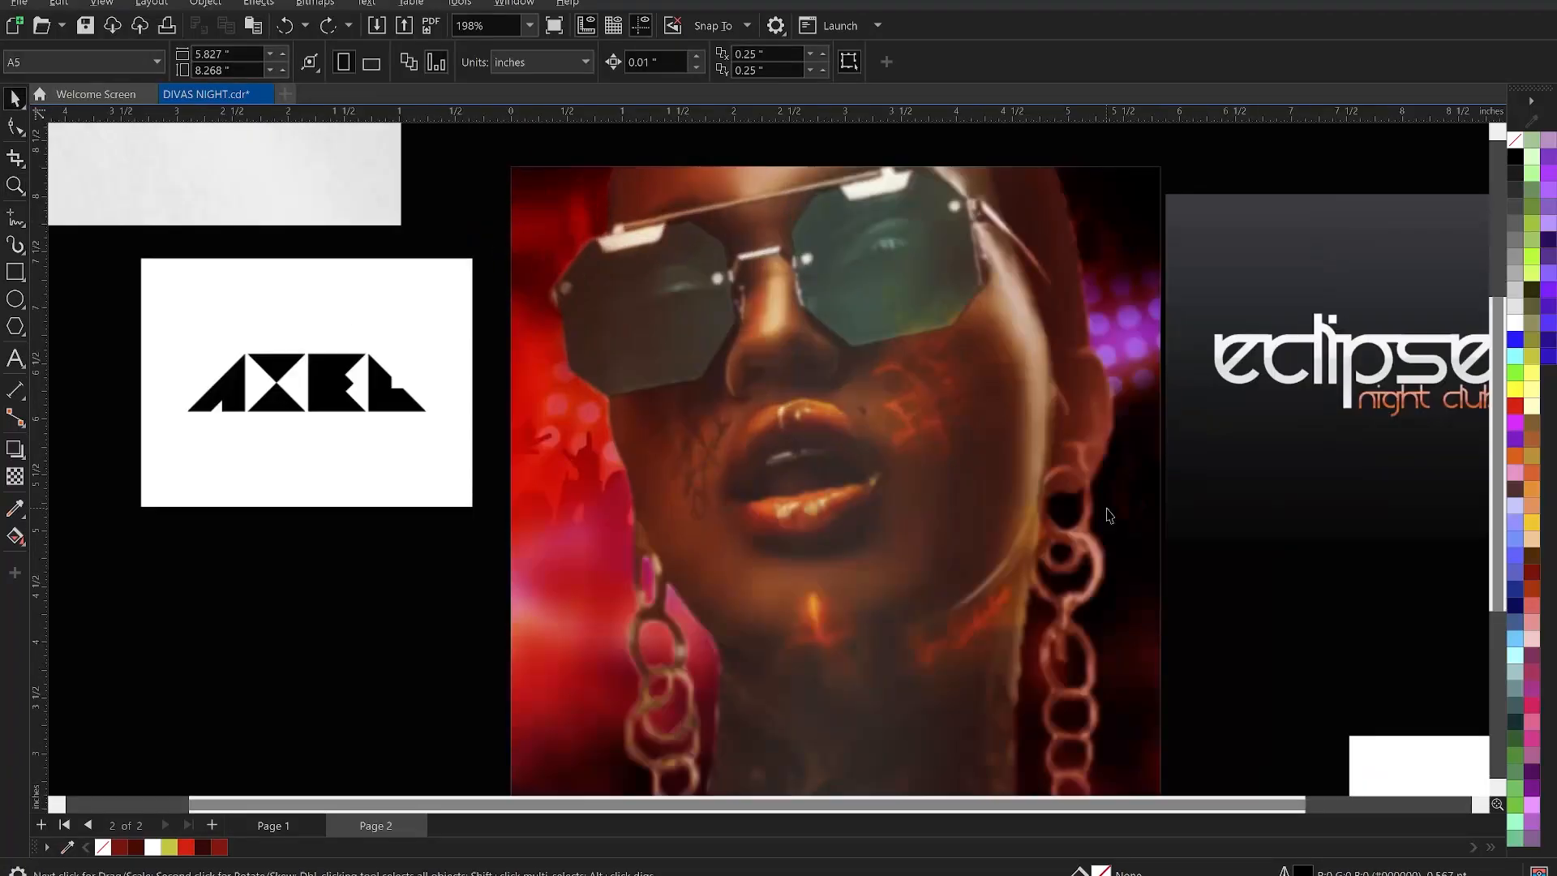
{"action": "key", "text": "F9"}
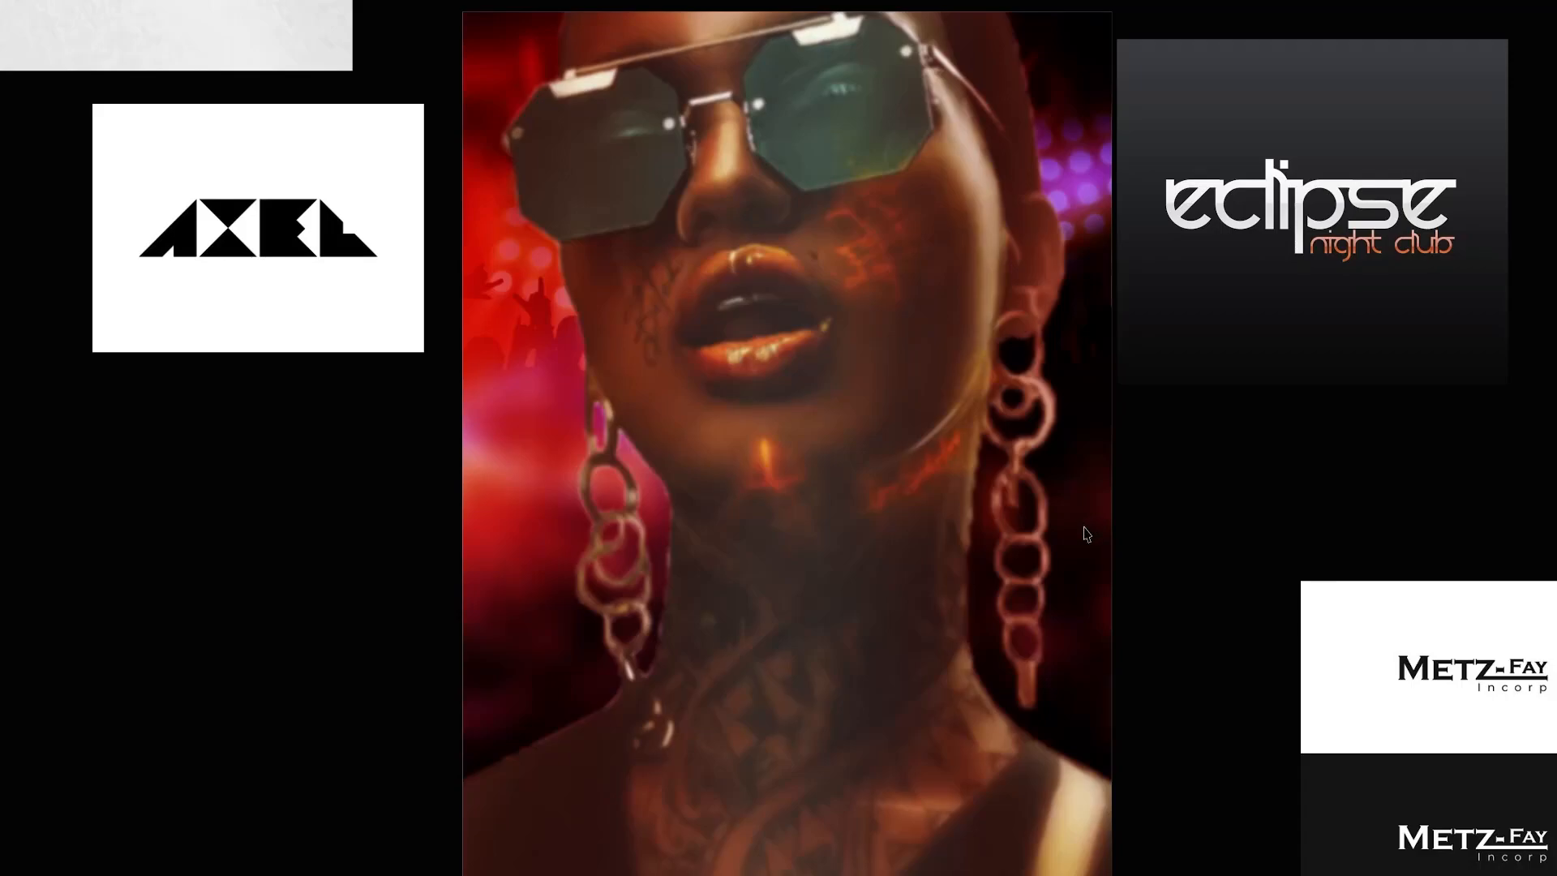
{"action": "key", "text": "F9"}
{"action": "key", "text": "F3"}
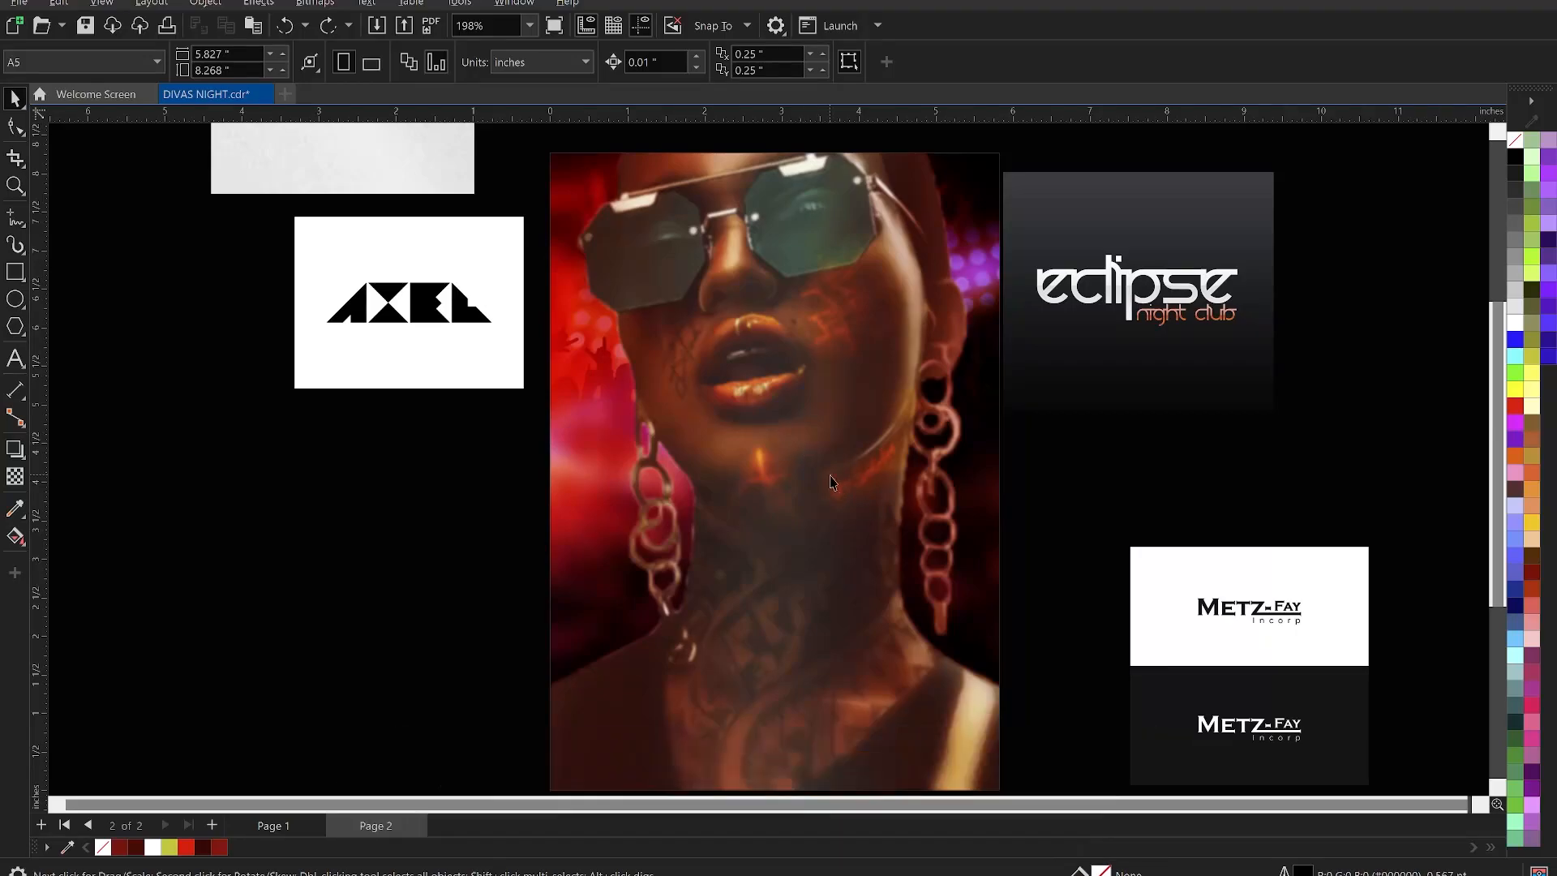
{"action": "scroll", "coordinate": [712, 390], "scroll_direction": "down", "scroll_amount": 2}
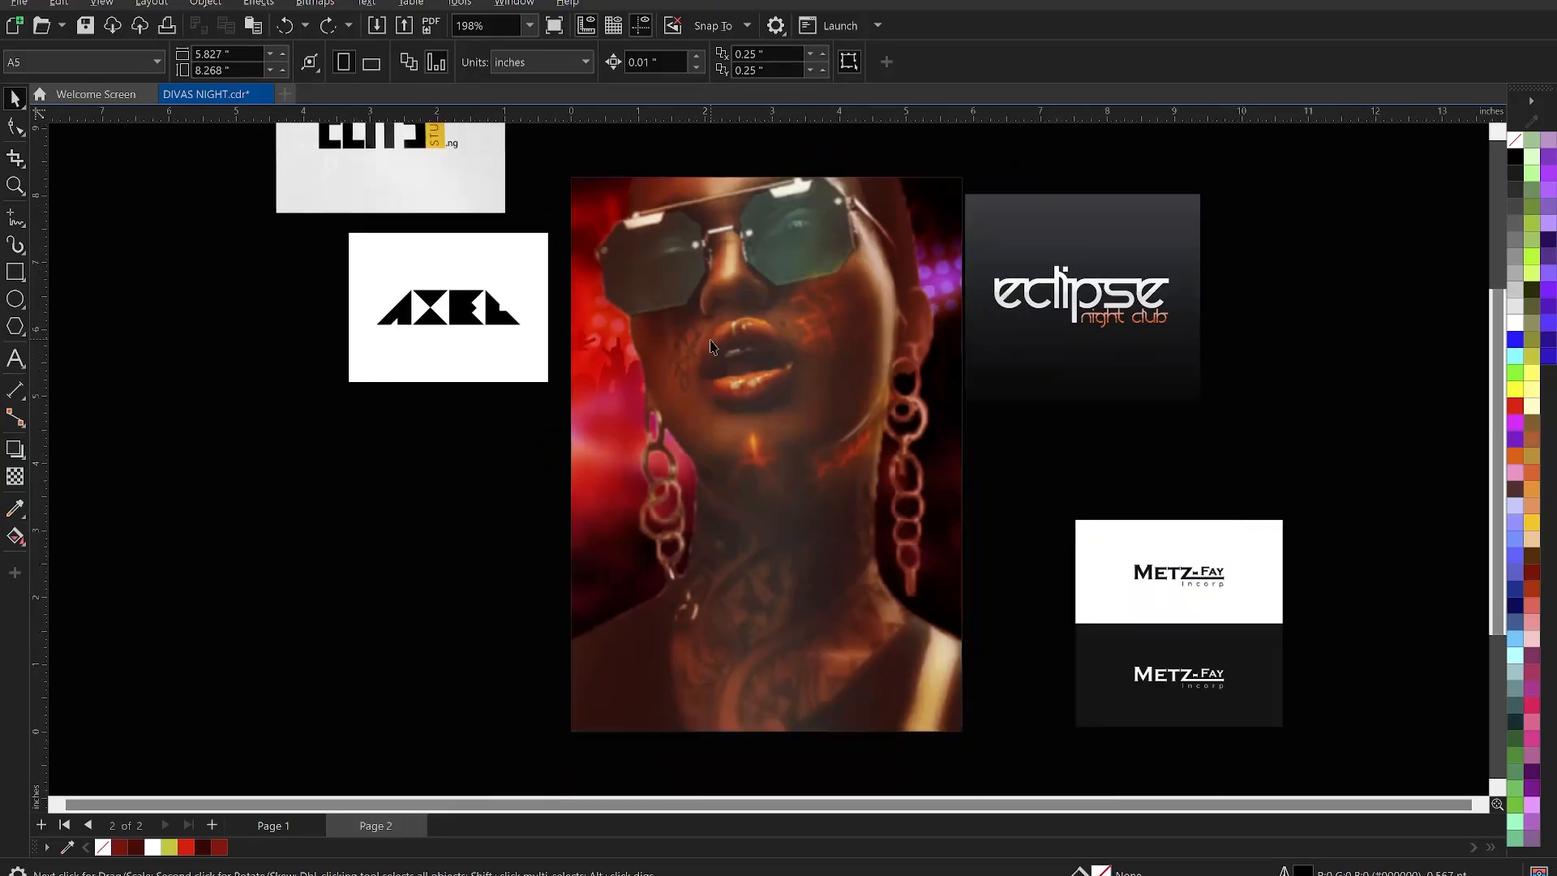
{"action": "scroll", "coordinate": [774, 695], "scroll_direction": "up", "scroll_amount": 4}
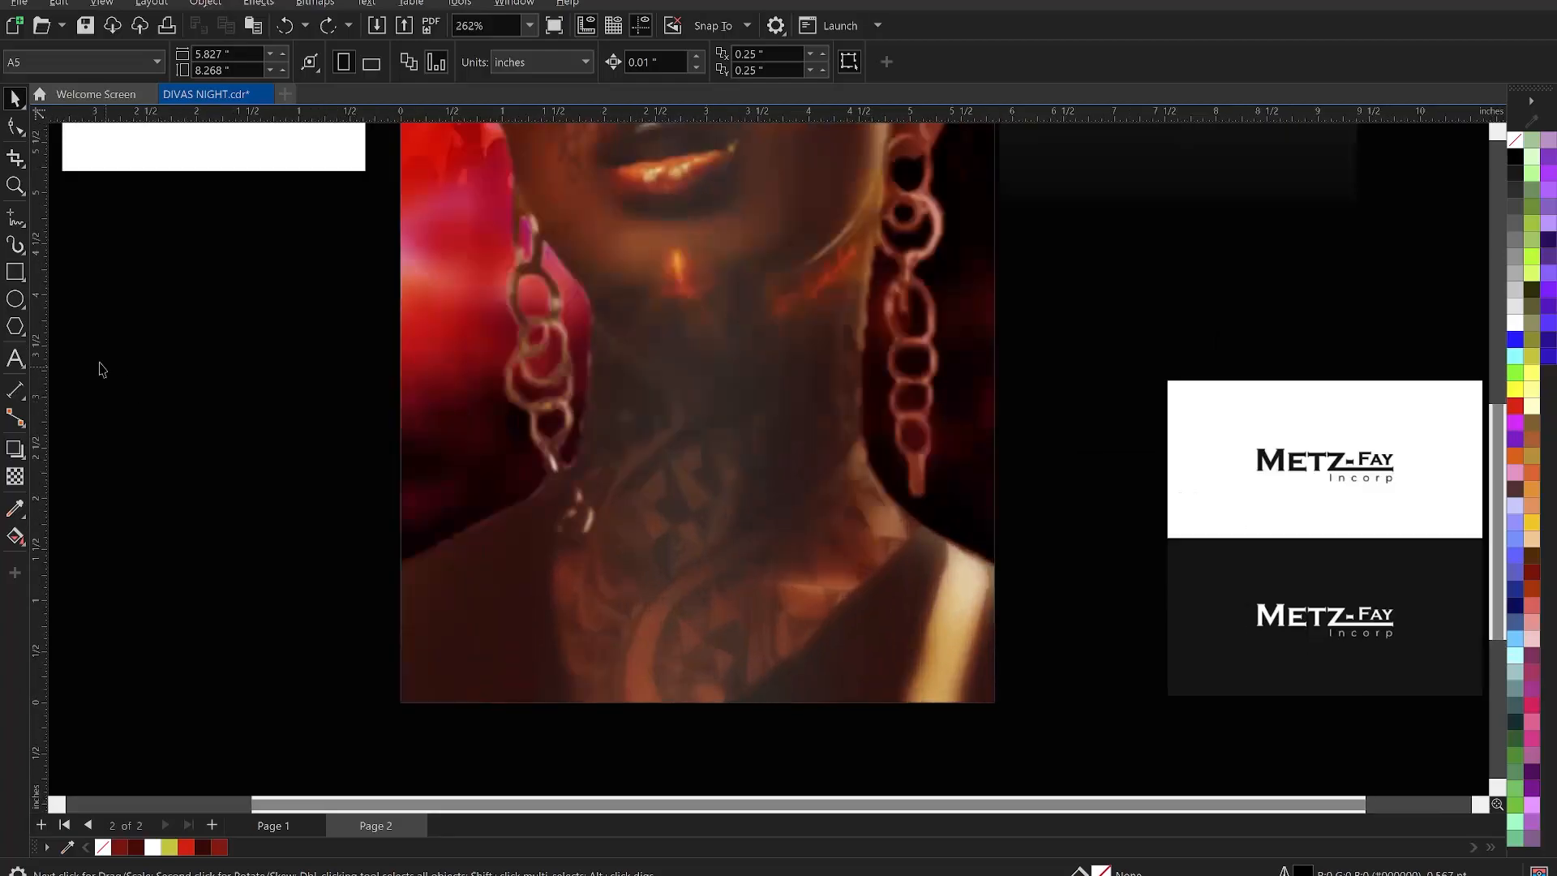
- Draw a full-width rectangle over the portrait's lower part and fill it with sampled #4F0003
{"action": "left_click", "coordinate": [10, 274]}
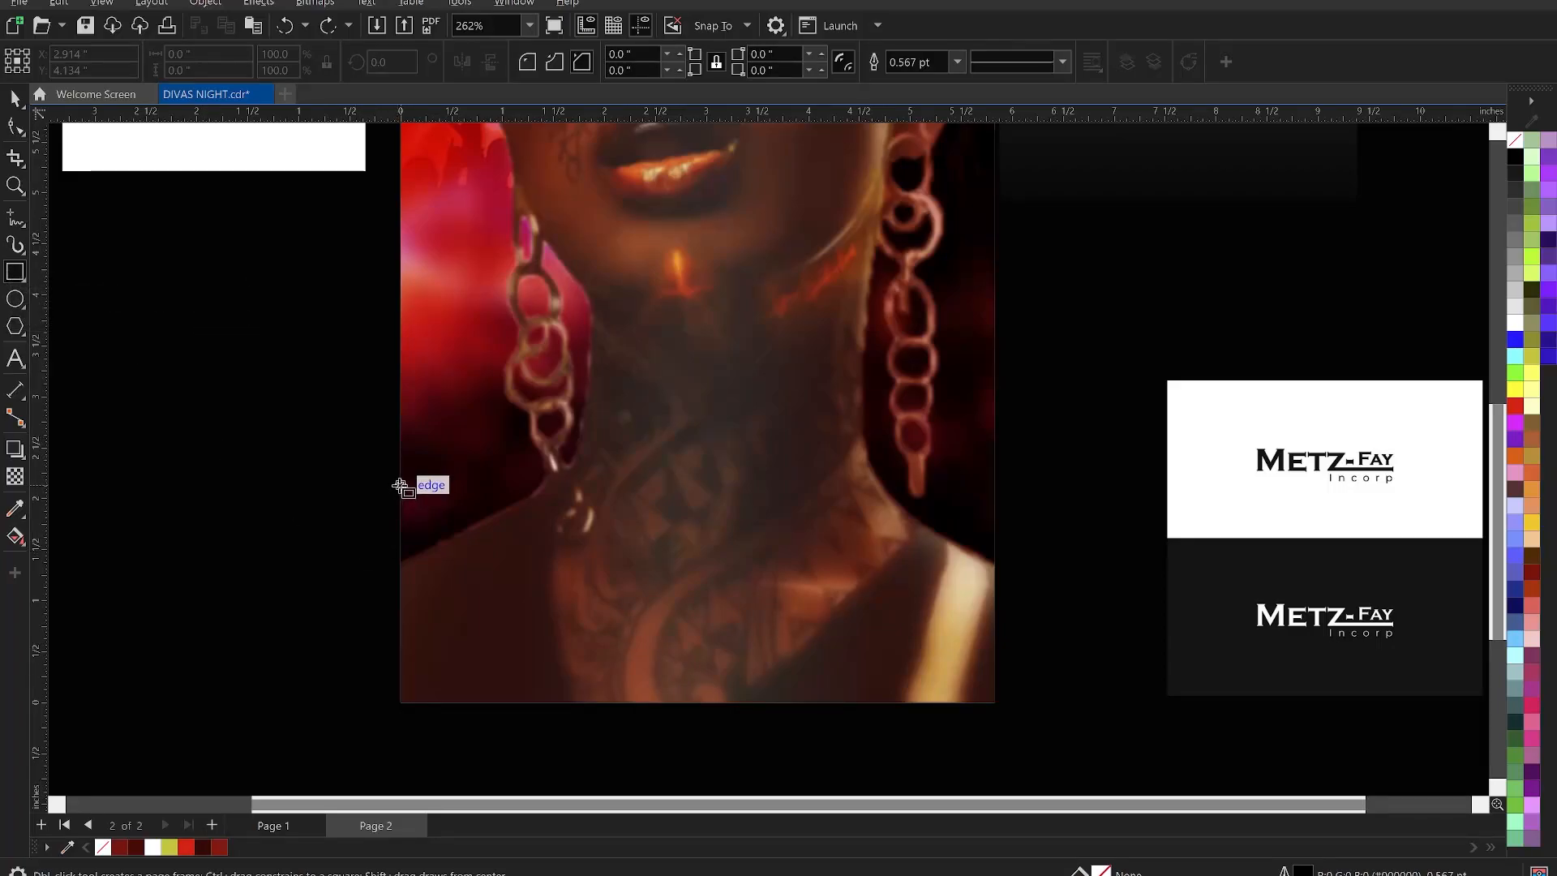
{"action": "left_click_drag", "start_coordinate": [400, 493], "coordinate": [997, 703]}
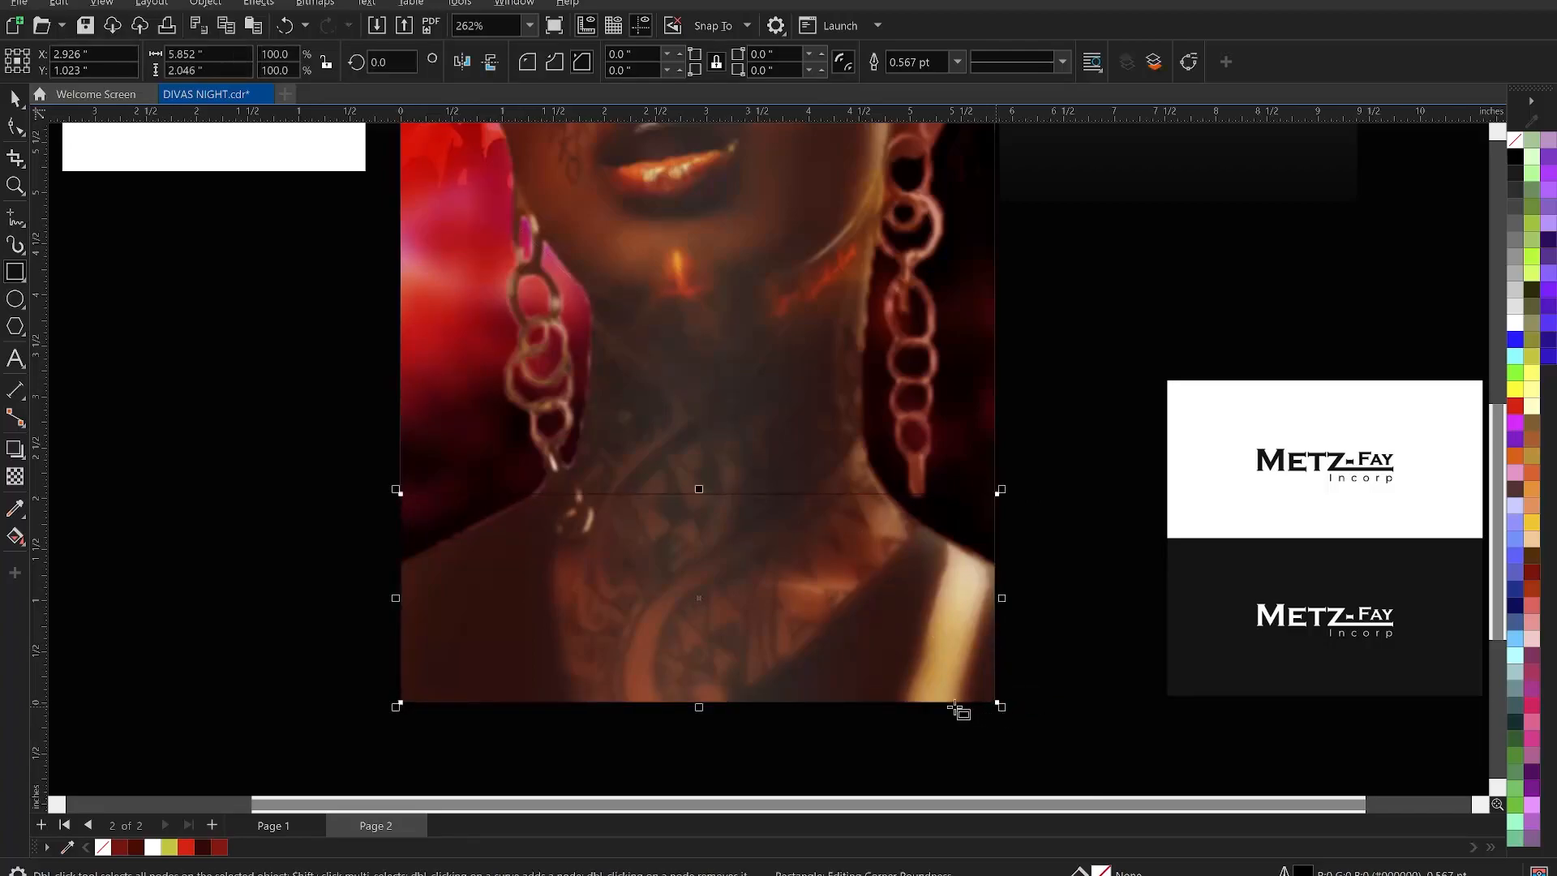
{"action": "key", "text": "space"}
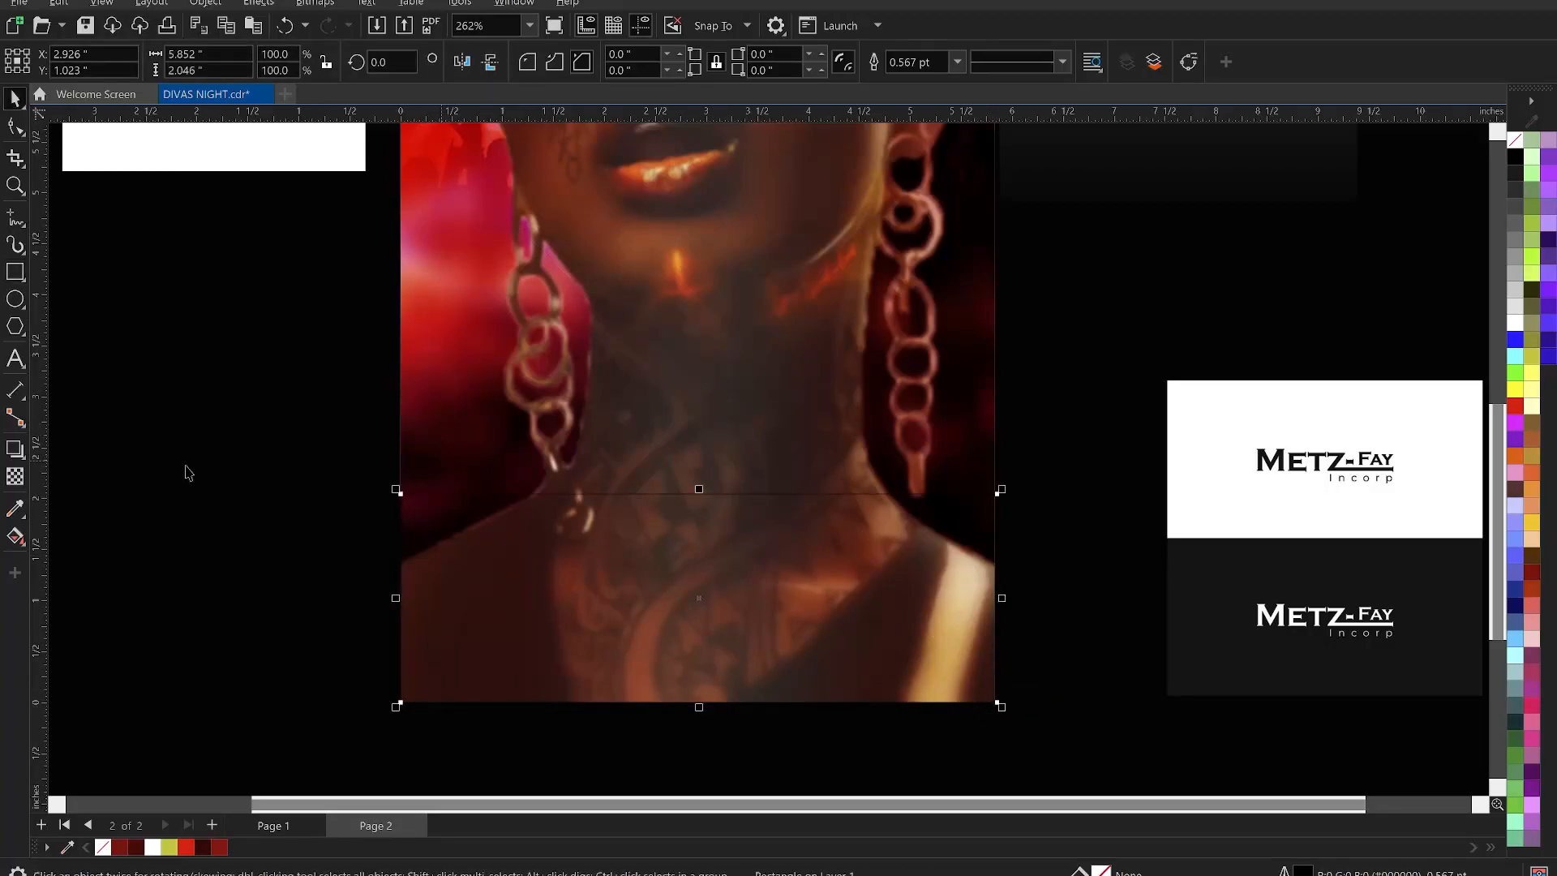
{"action": "left_click", "coordinate": [14, 510]}
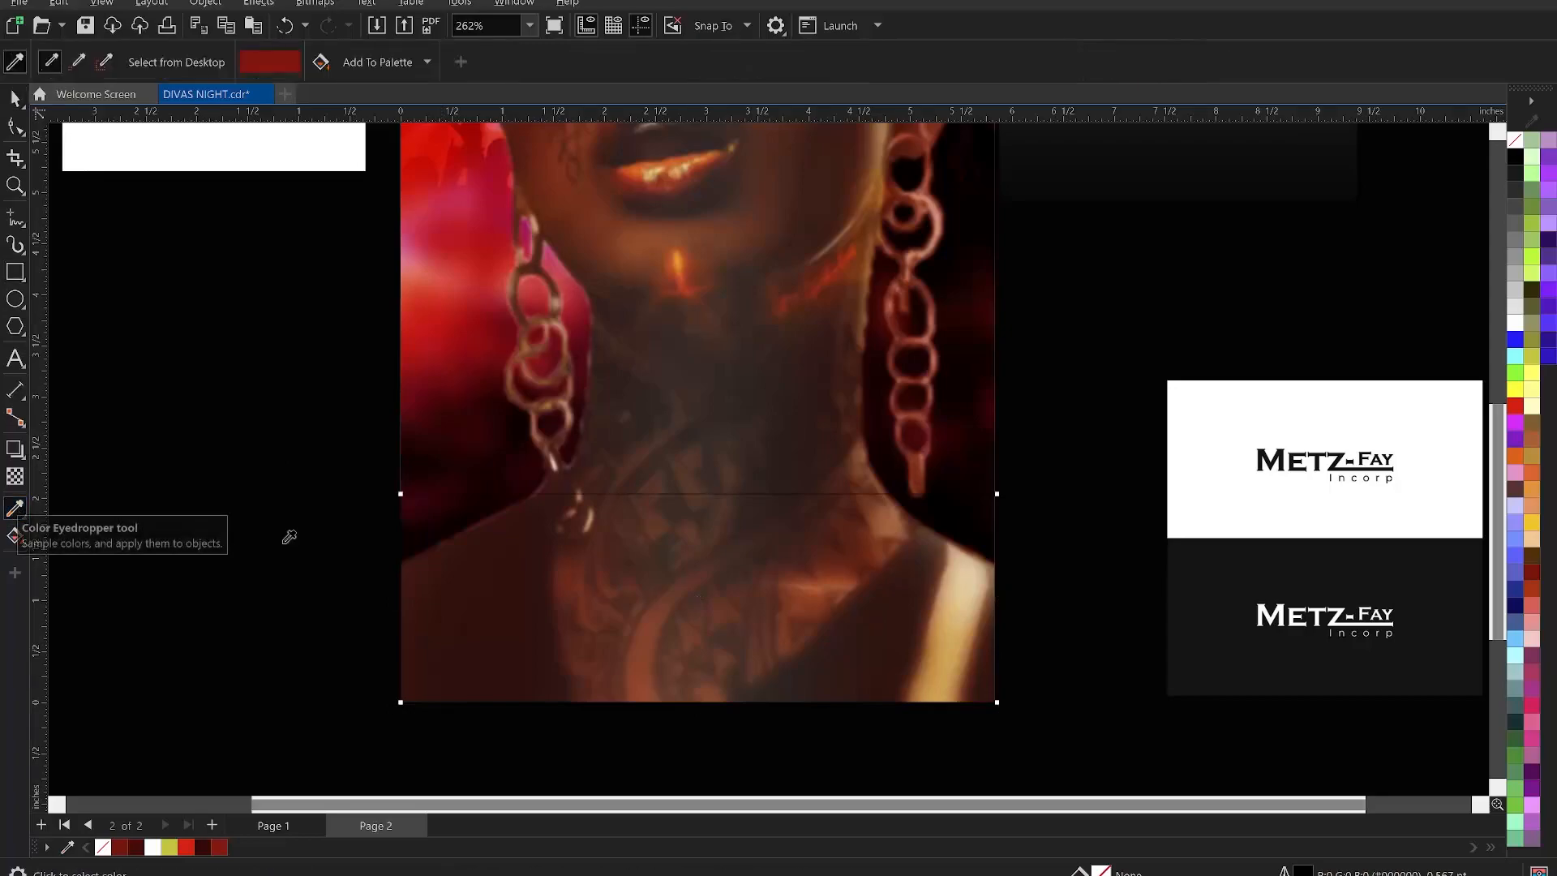
{"action": "left_click", "coordinate": [454, 419]}
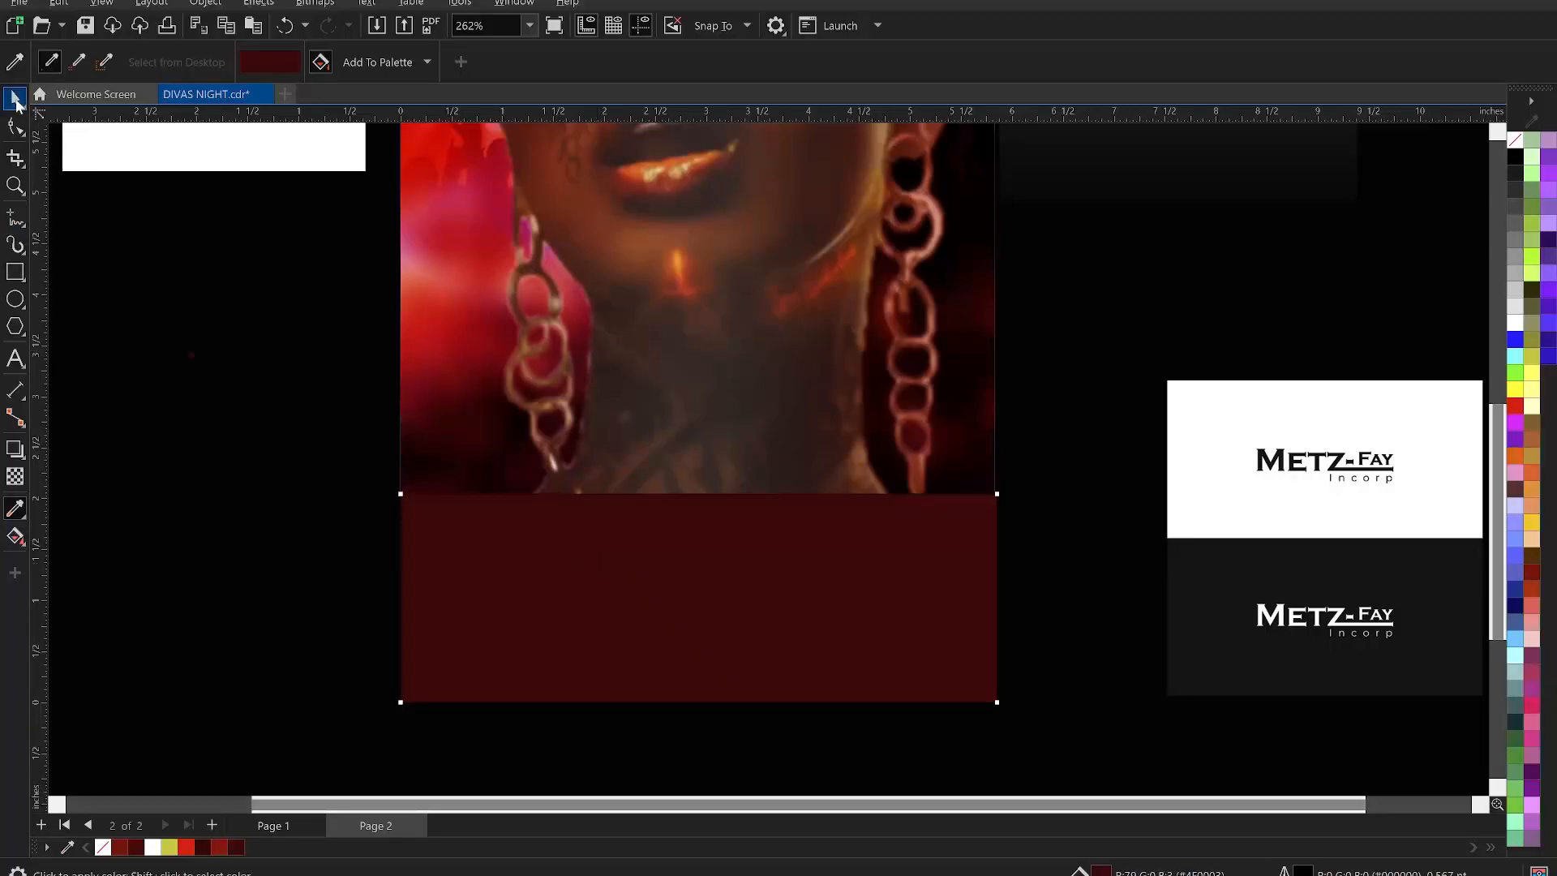
{"action": "left_click", "coordinate": [14, 99]}
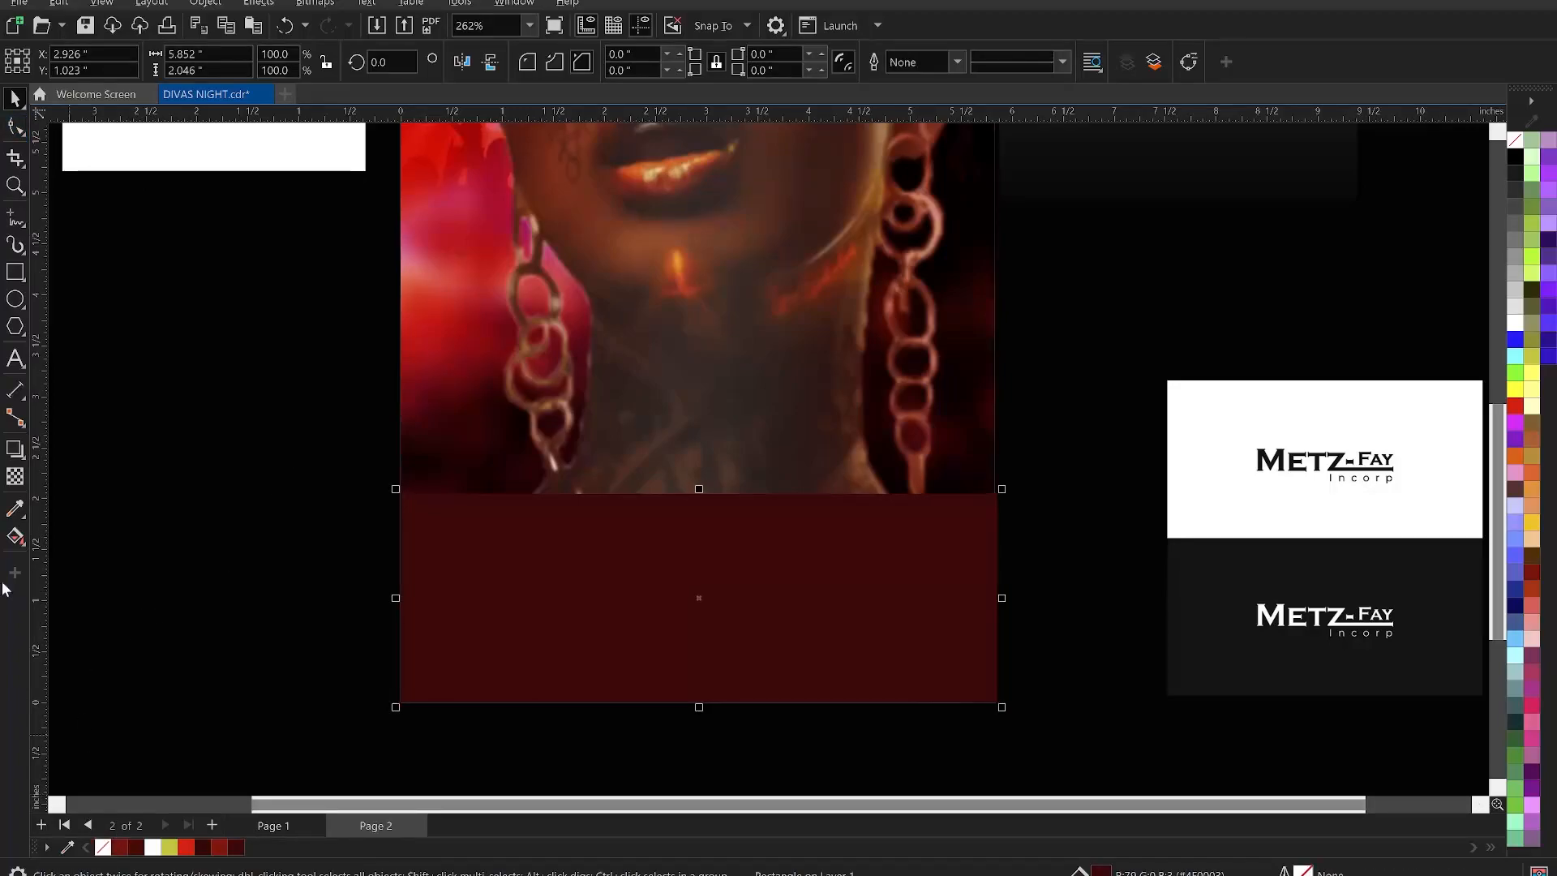
- Give the dark-red banner an upward linear transparency fade and stretch it to 2.483 in tall
{"action": "left_click", "coordinate": [601, 415], "text": "shift"}
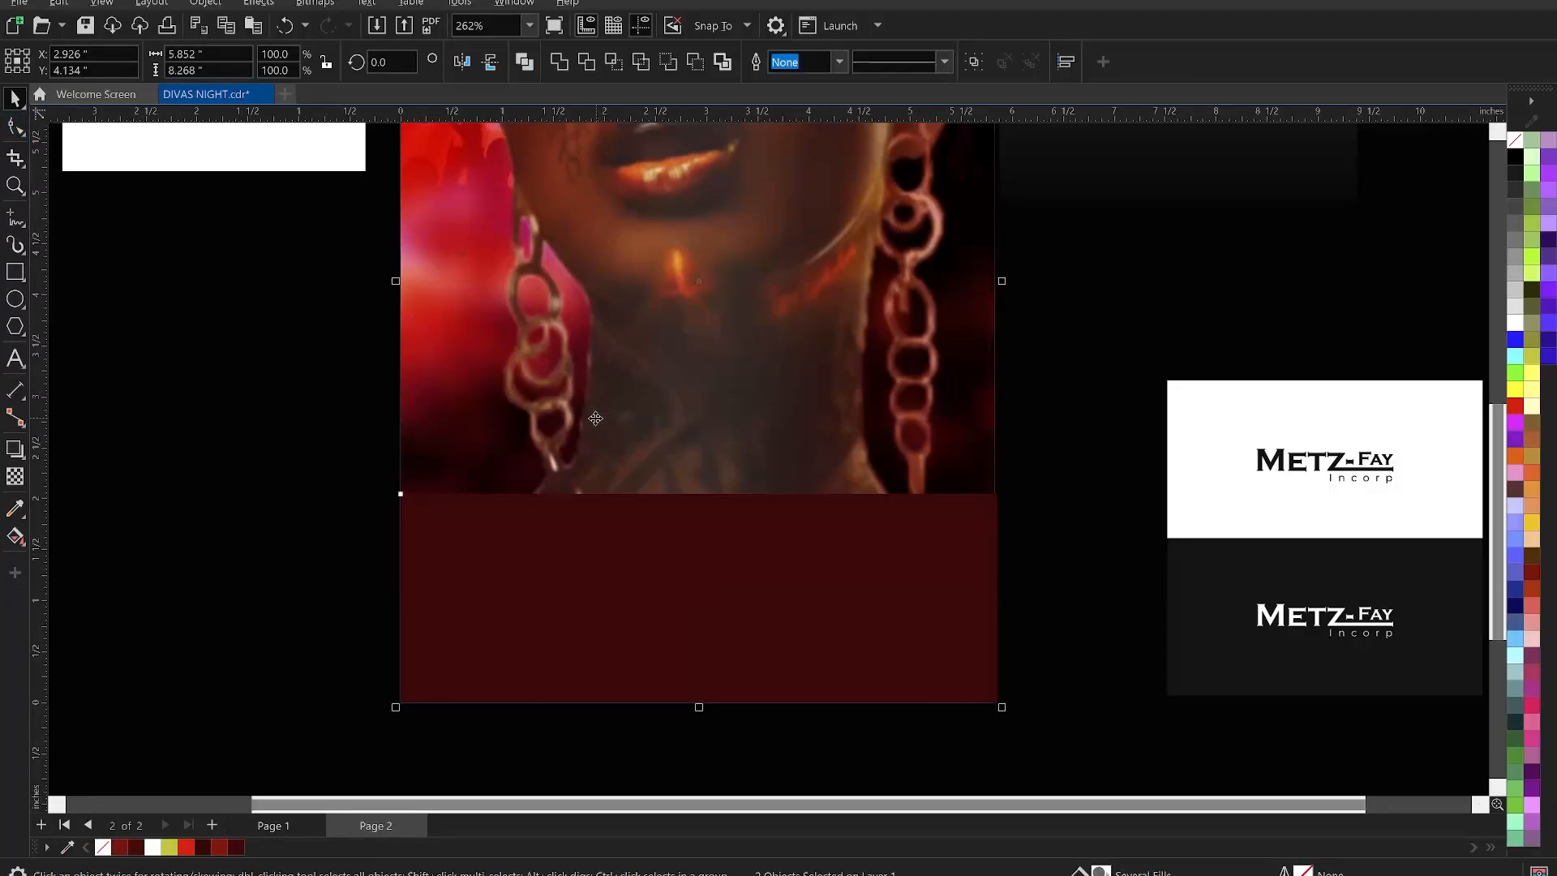
{"action": "key", "text": "ctrl+g"}
{"action": "left_click", "coordinate": [598, 583]}
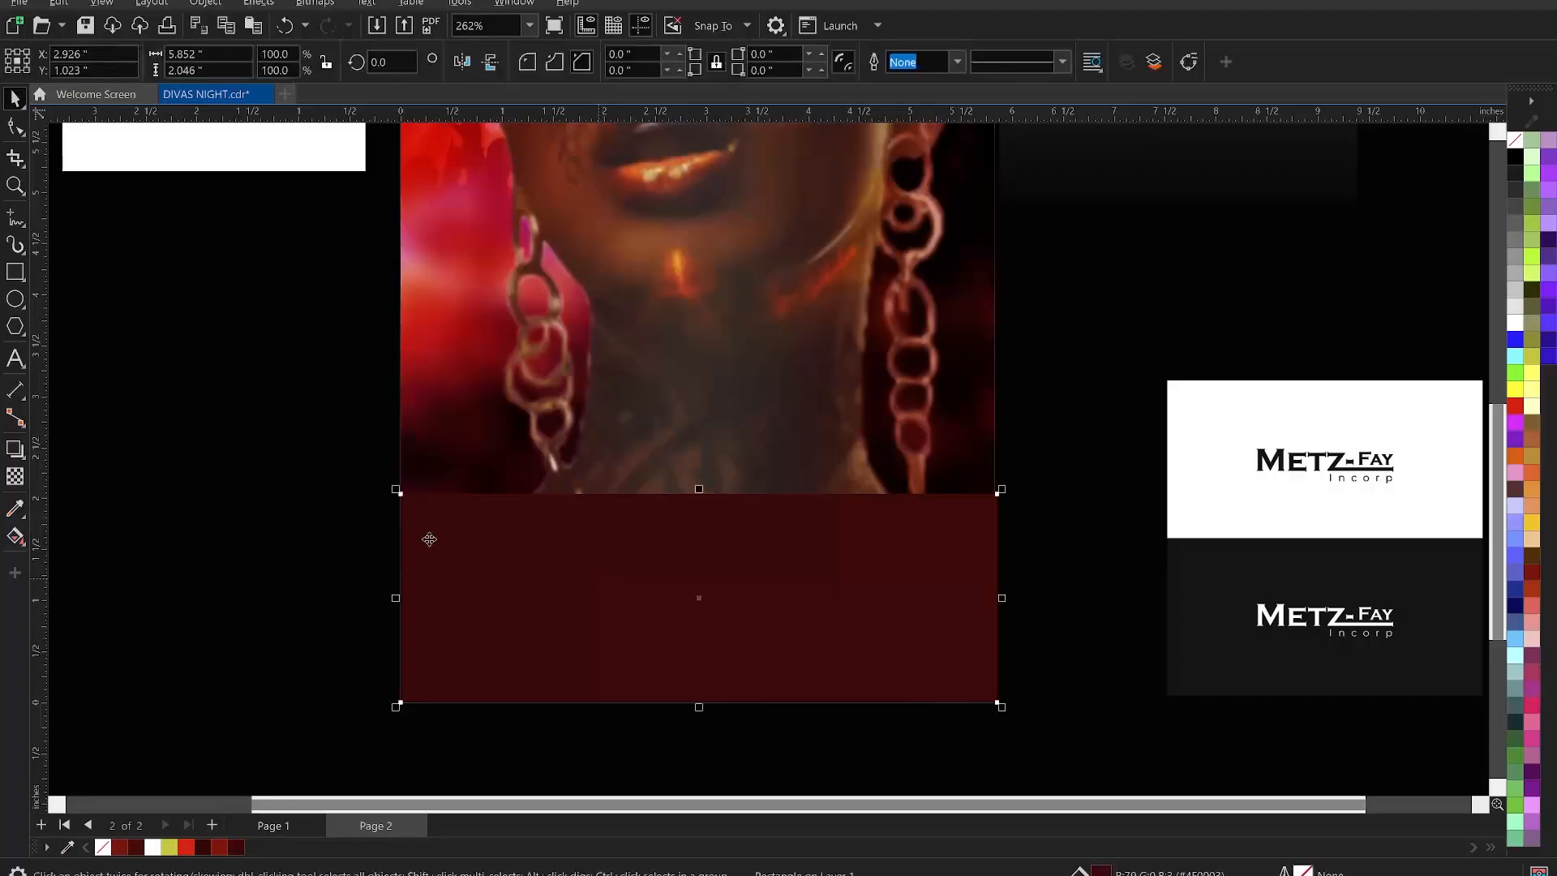
{"action": "left_click", "coordinate": [16, 478]}
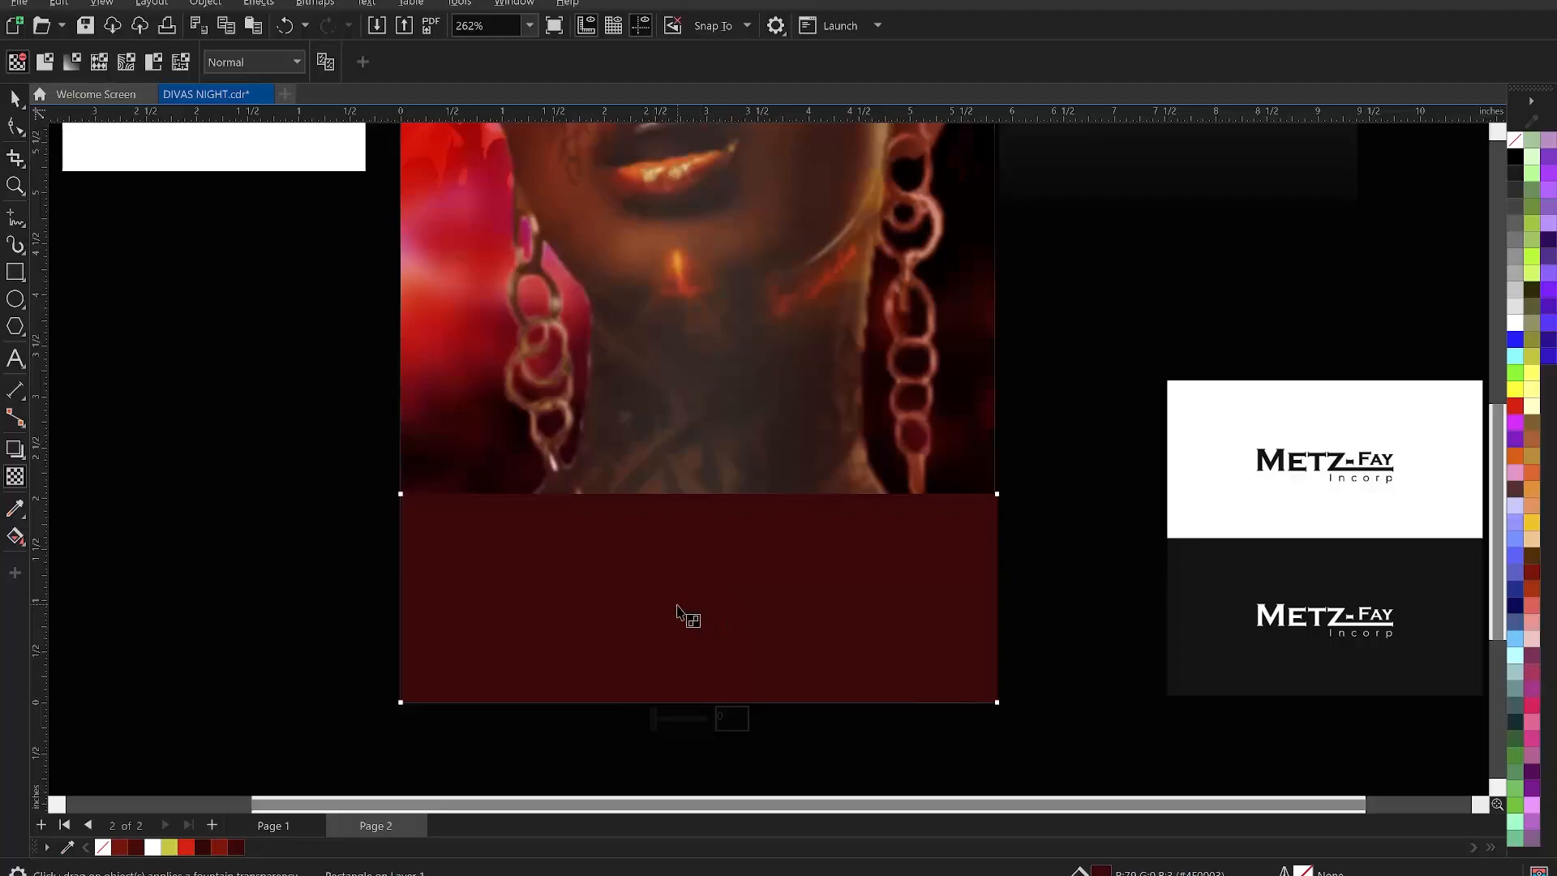
{"action": "left_click_drag", "start_coordinate": [674, 605], "coordinate": [680, 517]}
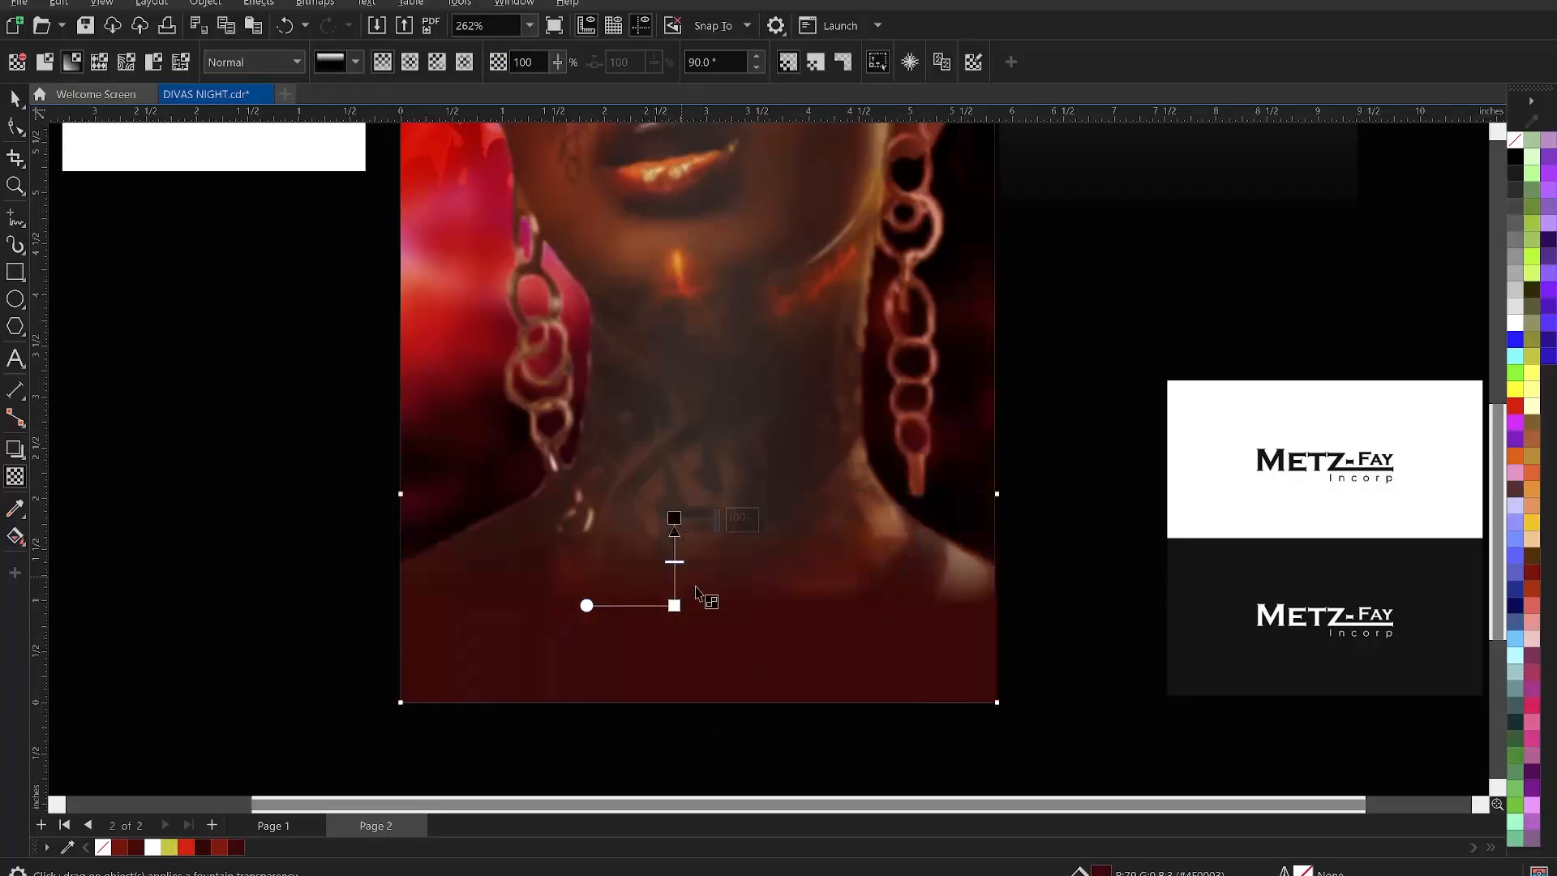
{"action": "left_click_drag", "start_coordinate": [674, 604], "coordinate": [674, 619]}
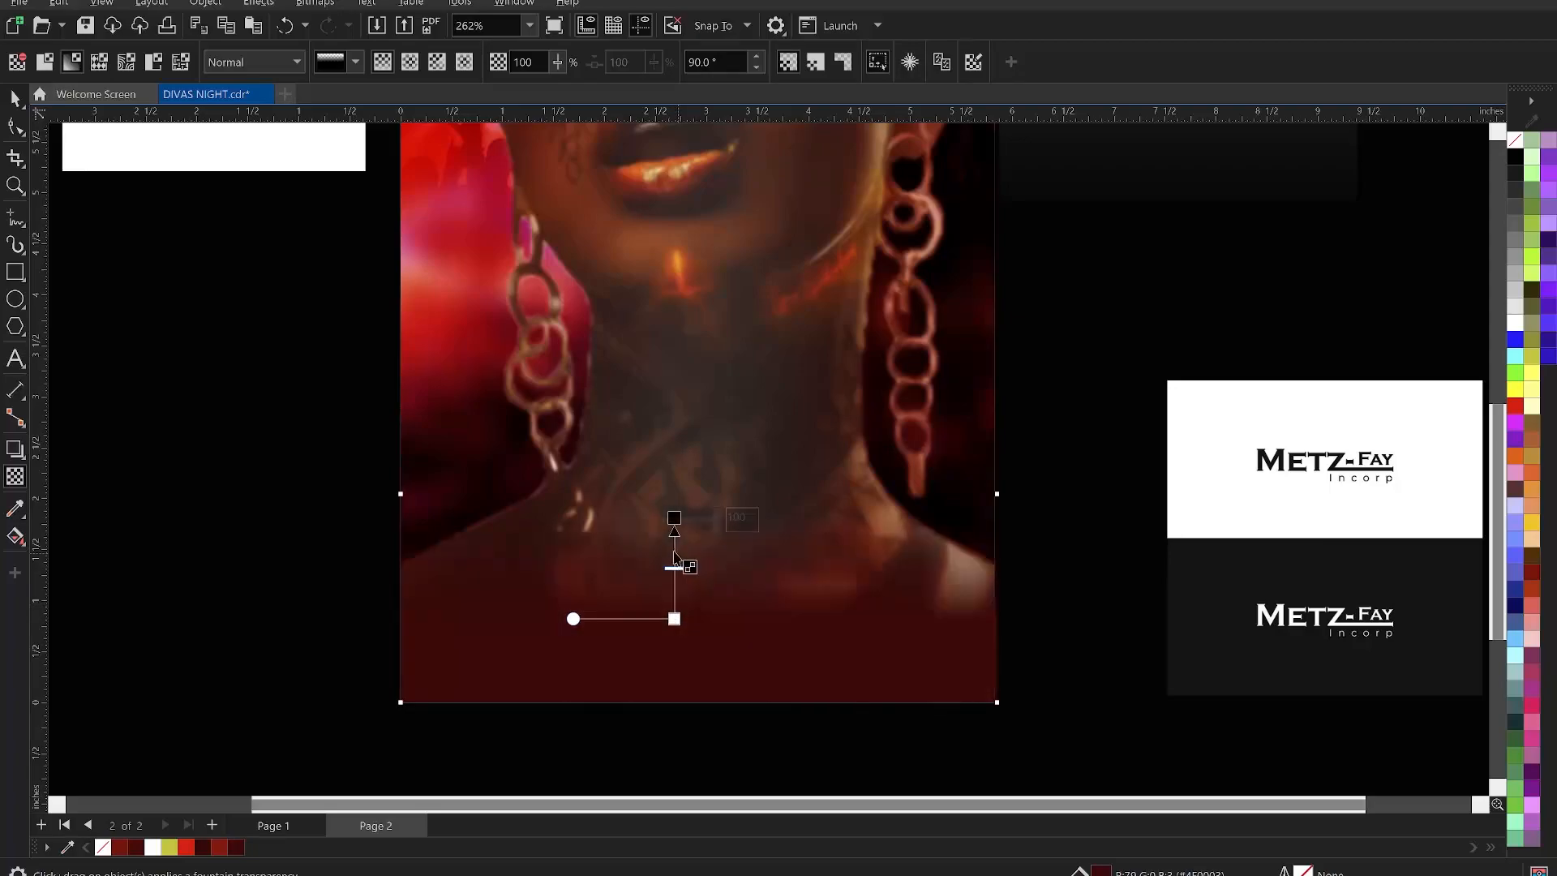
{"action": "key", "text": "space"}
{"action": "left_click_drag", "start_coordinate": [699, 490], "coordinate": [704, 410]}
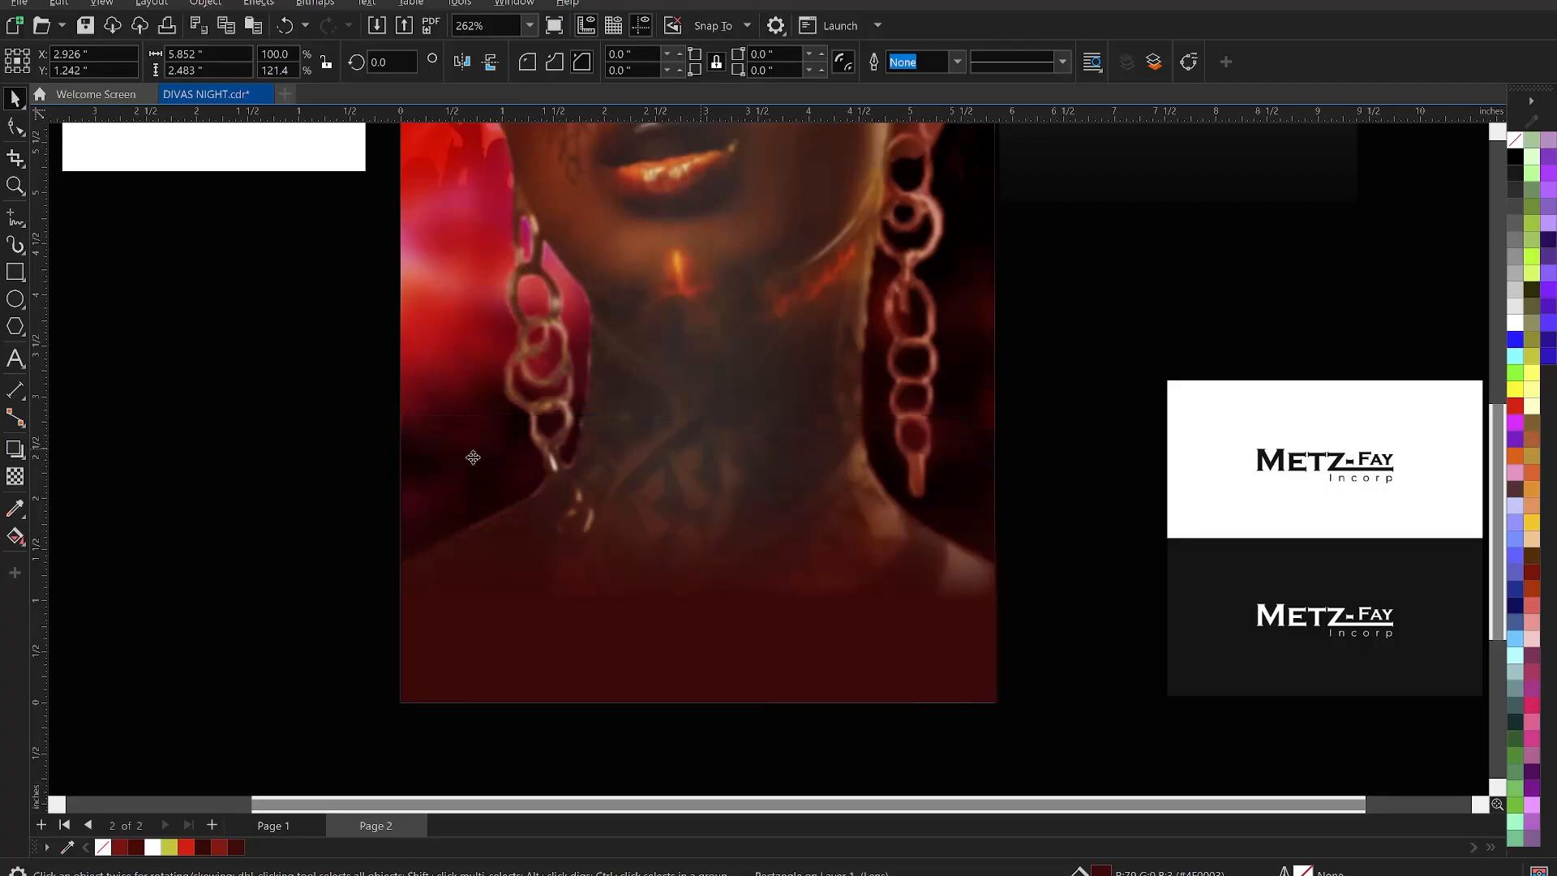
- Zoom in on the portrait page and drag the Eclipse and Metz-Fay logos aside
{"action": "left_click", "coordinate": [374, 473]}
{"action": "scroll", "coordinate": [747, 559], "scroll_direction": "down", "scroll_amount": 3}
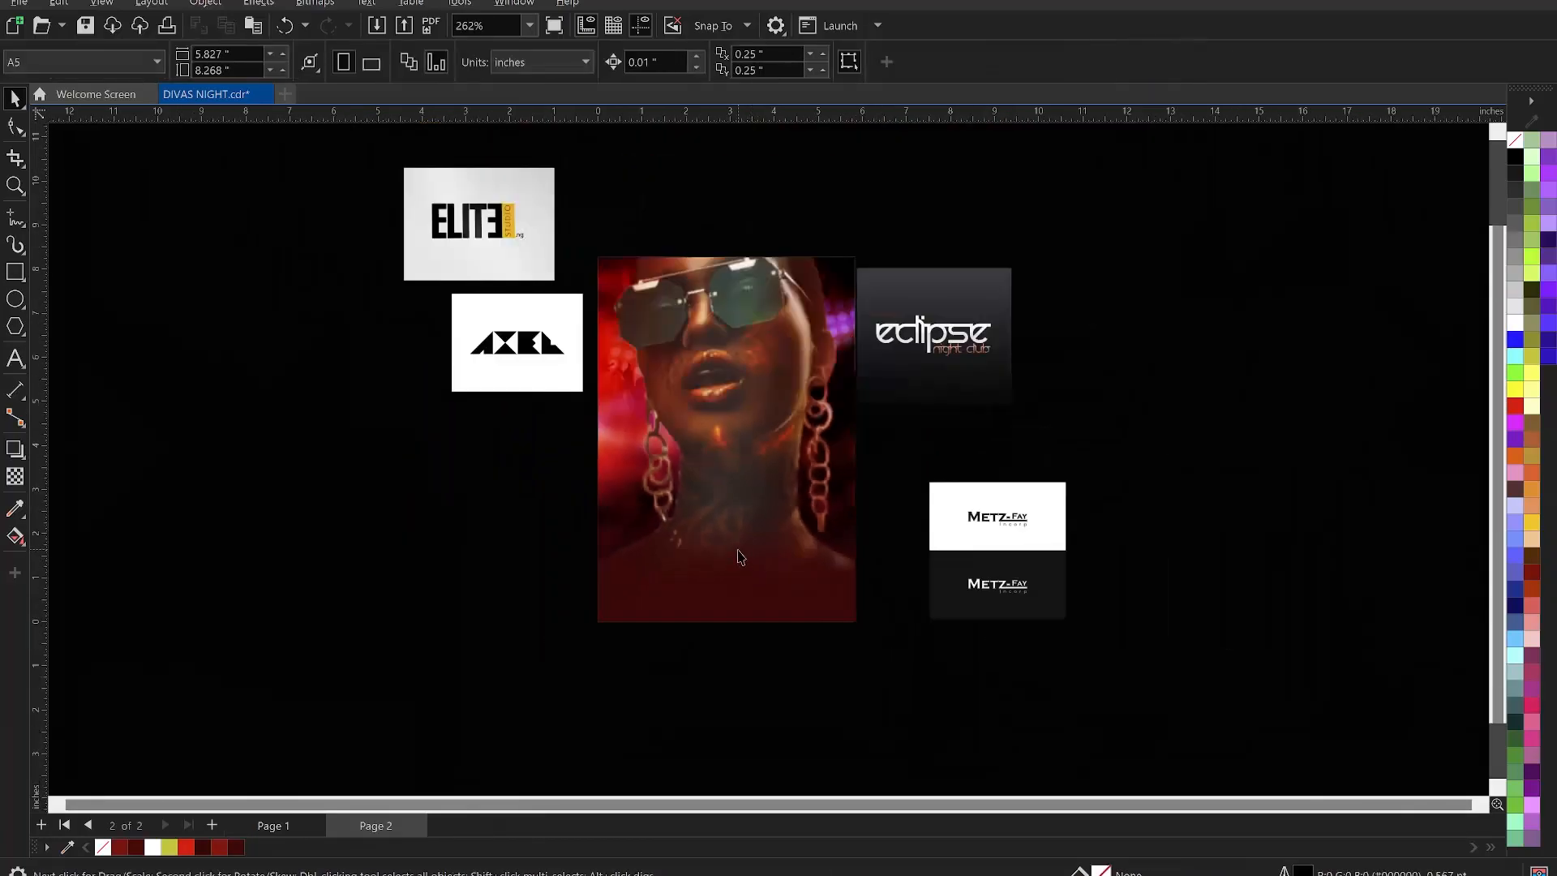
{"action": "key", "text": "z"}
{"action": "left_click_drag", "start_coordinate": [580, 235], "coordinate": [871, 632]}
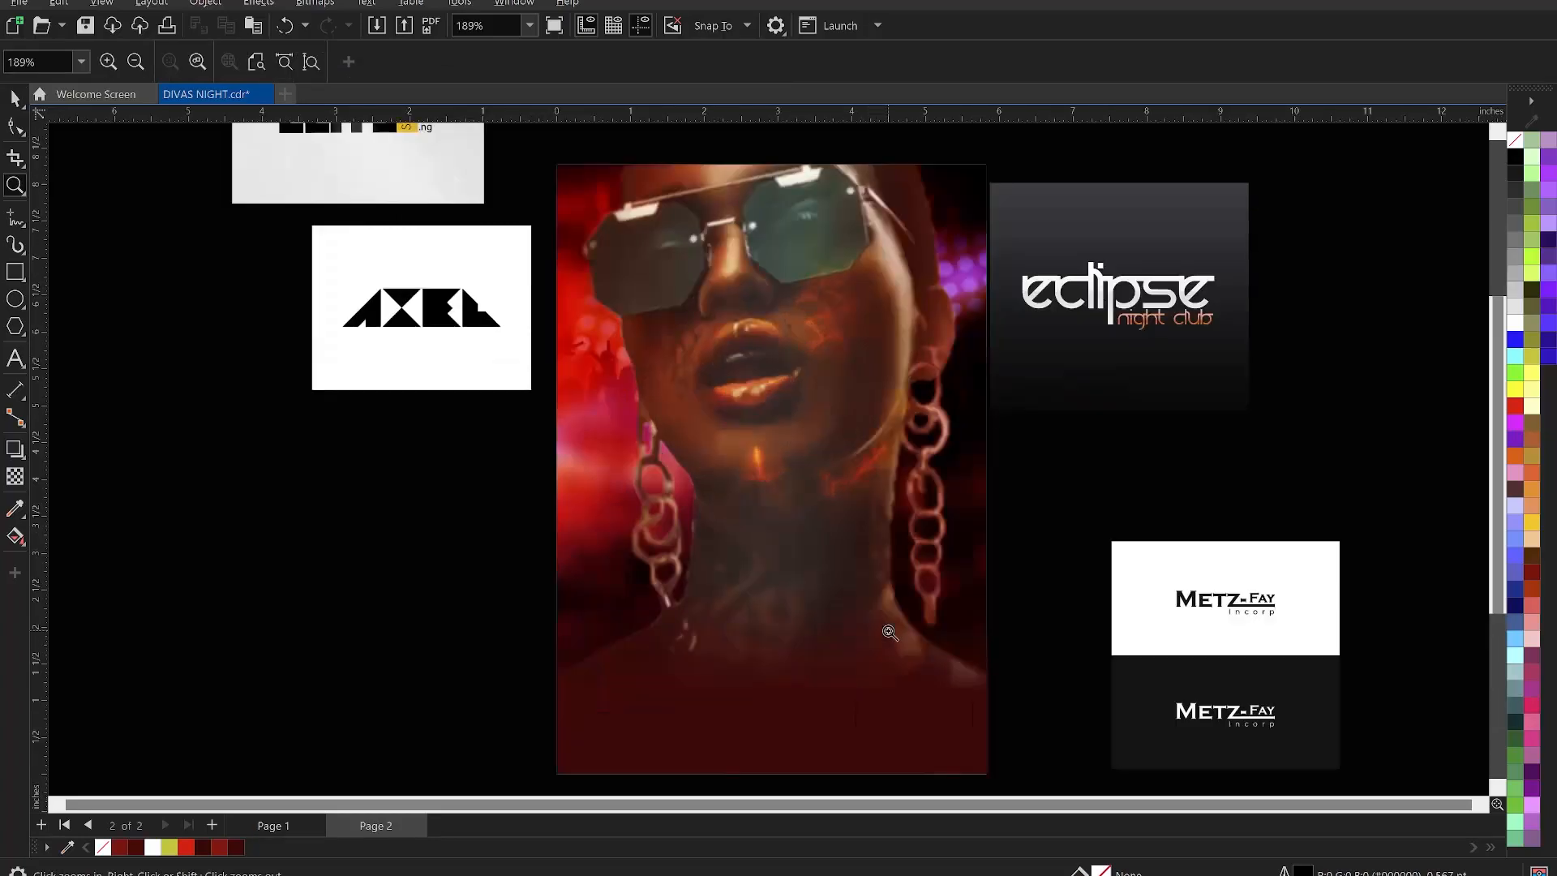
{"action": "key", "text": "space"}
{"action": "left_click_drag", "start_coordinate": [1046, 395], "coordinate": [1197, 371]}
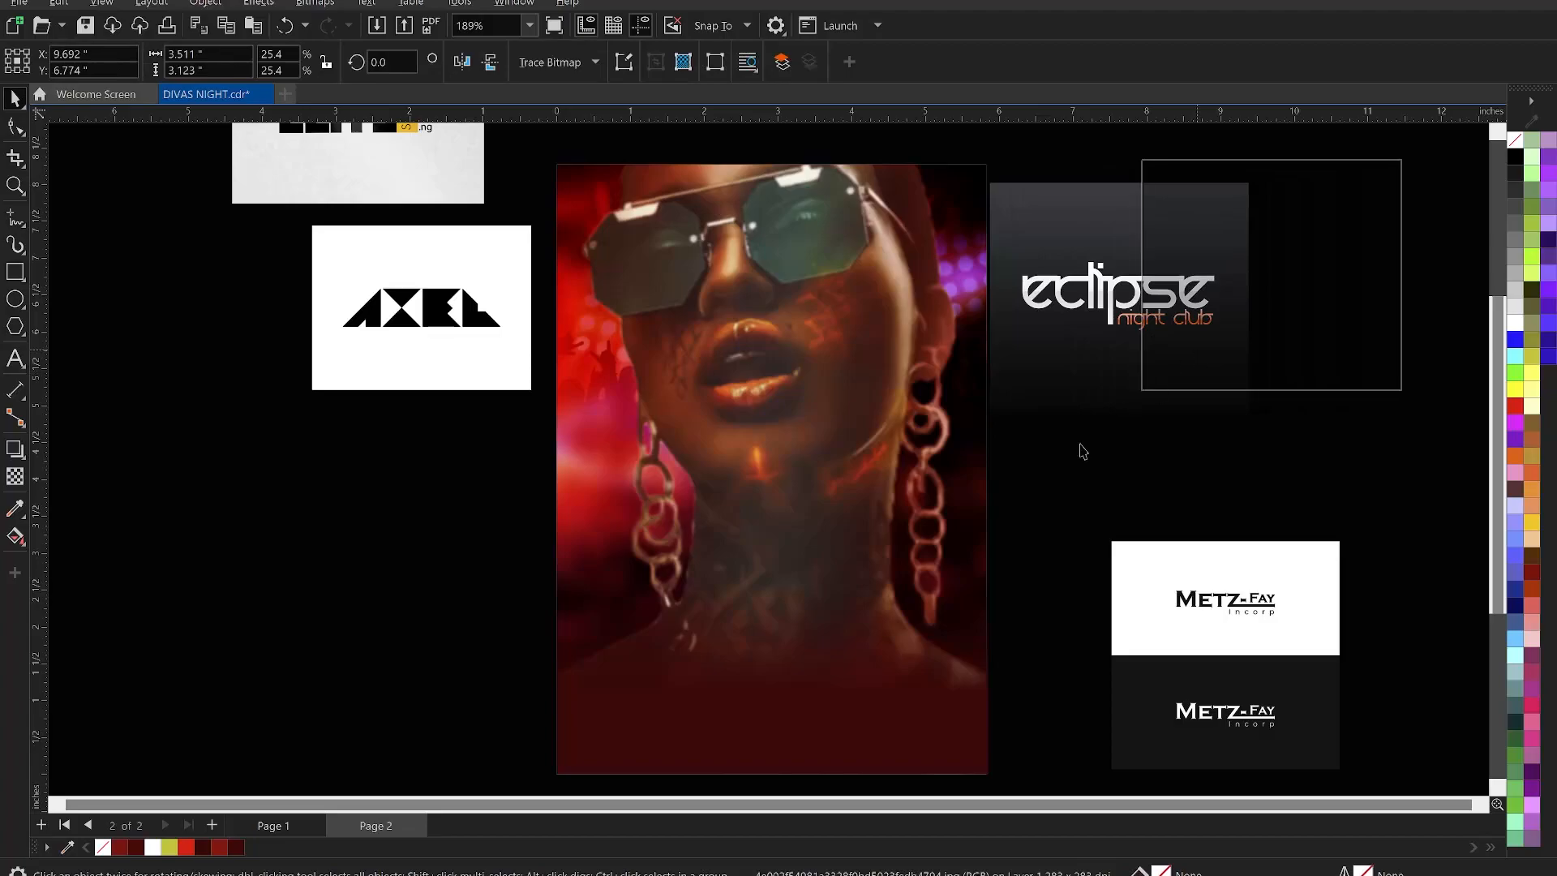
{"action": "left_click_drag", "start_coordinate": [1201, 617], "coordinate": [1301, 582]}
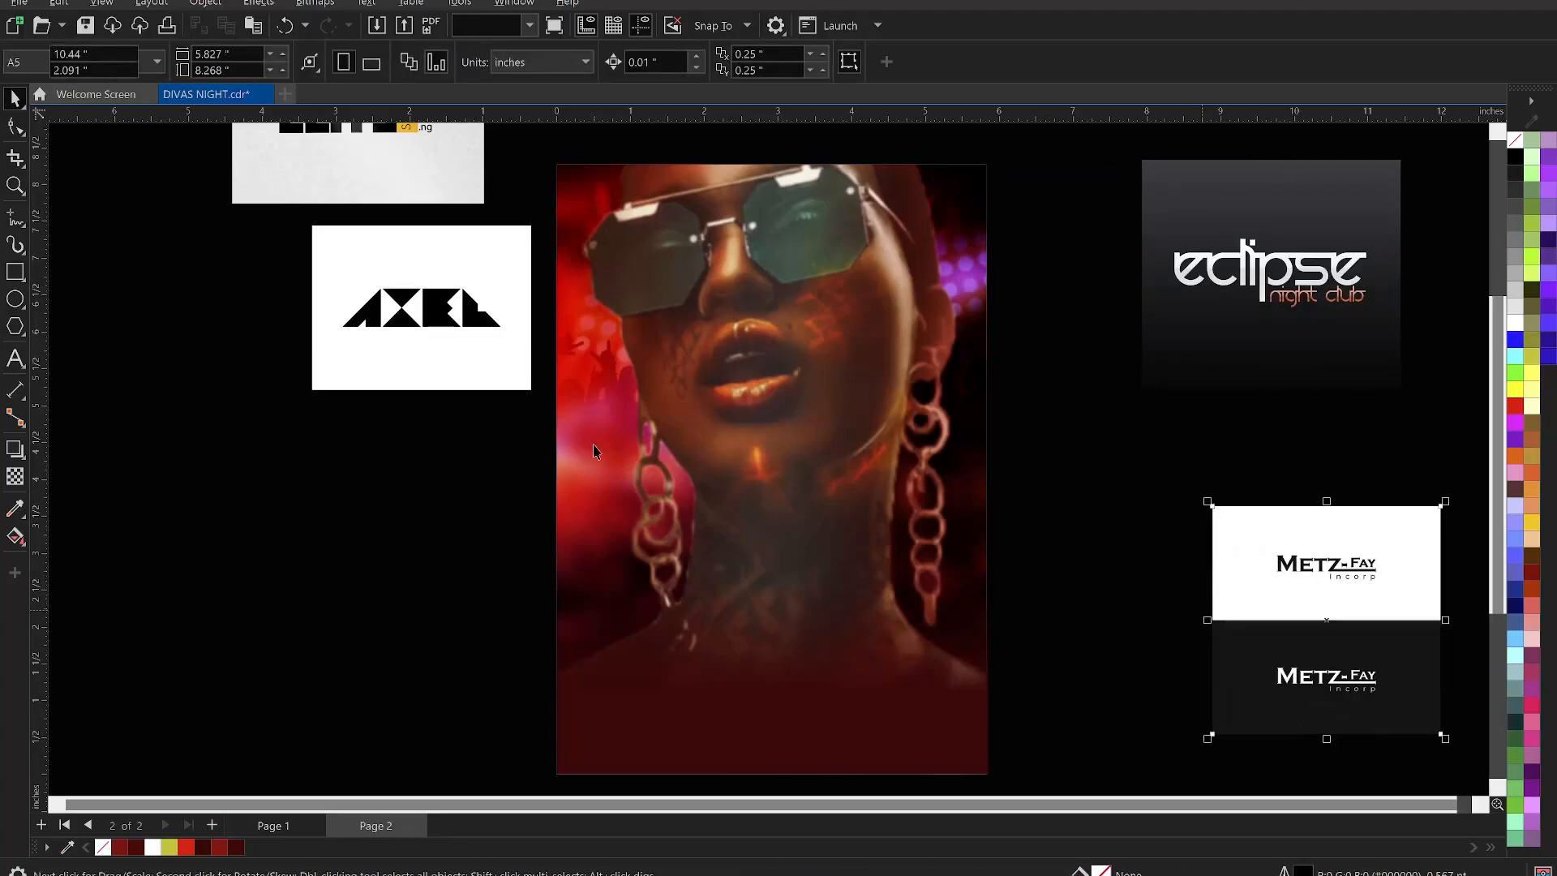
- Shrink the Metz-Fay logos, place both logos left of the flyer beside AXEL, then switch to Notepad
{"action": "scroll", "coordinate": [933, 535], "scroll_direction": "down", "scroll_amount": 1}
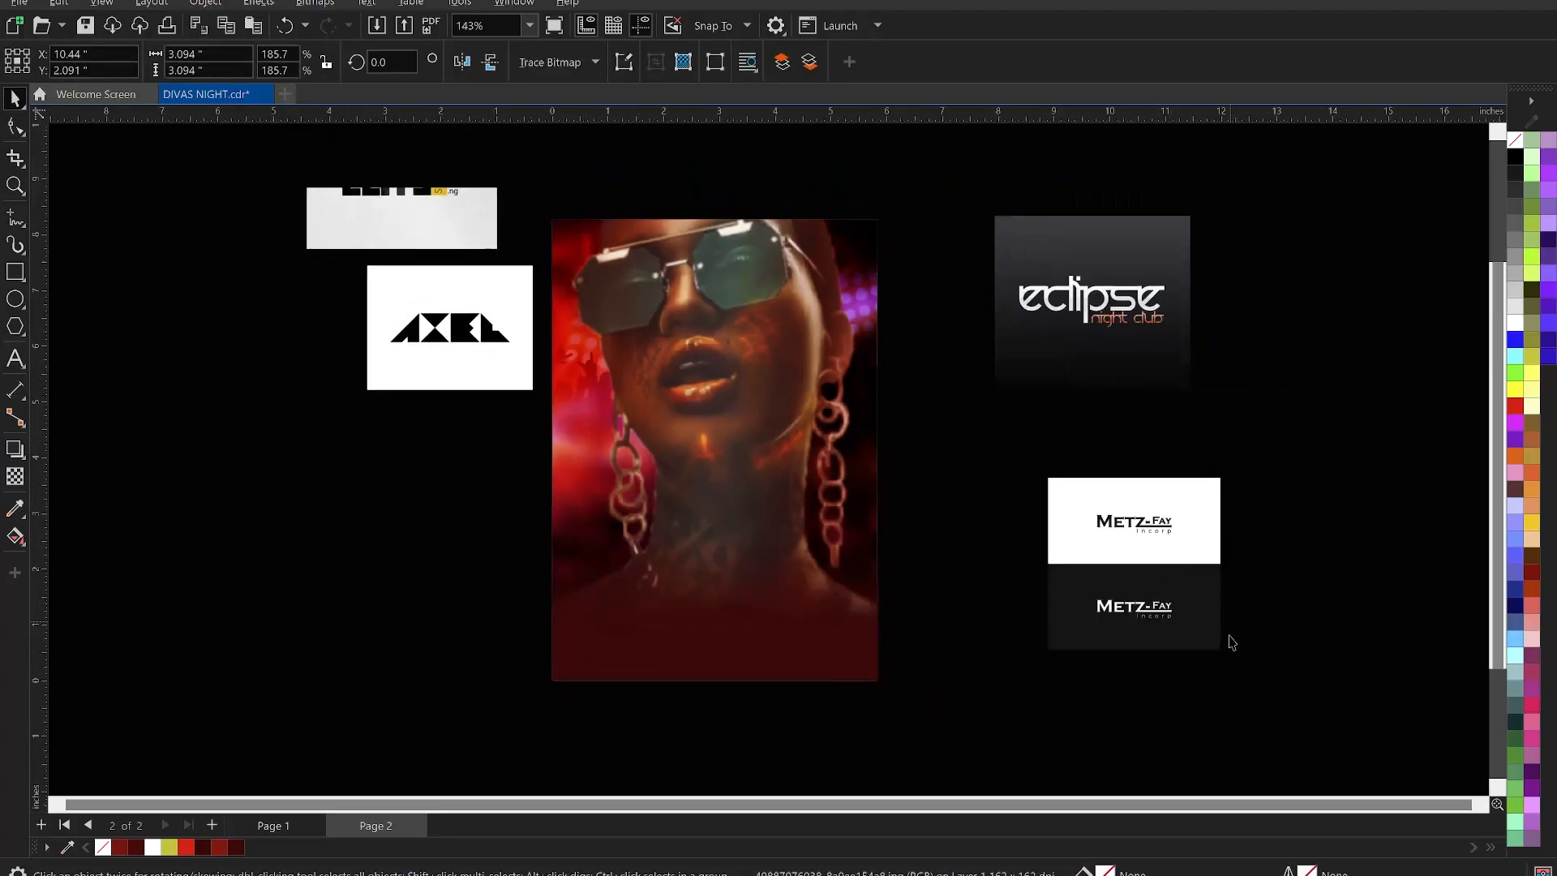
{"action": "left_click_drag", "start_coordinate": [1226, 661], "coordinate": [1141, 571]}
{"action": "left_click_drag", "start_coordinate": [1094, 525], "coordinate": [361, 484]}
{"action": "left_click_drag", "start_coordinate": [1127, 300], "coordinate": [215, 353]}
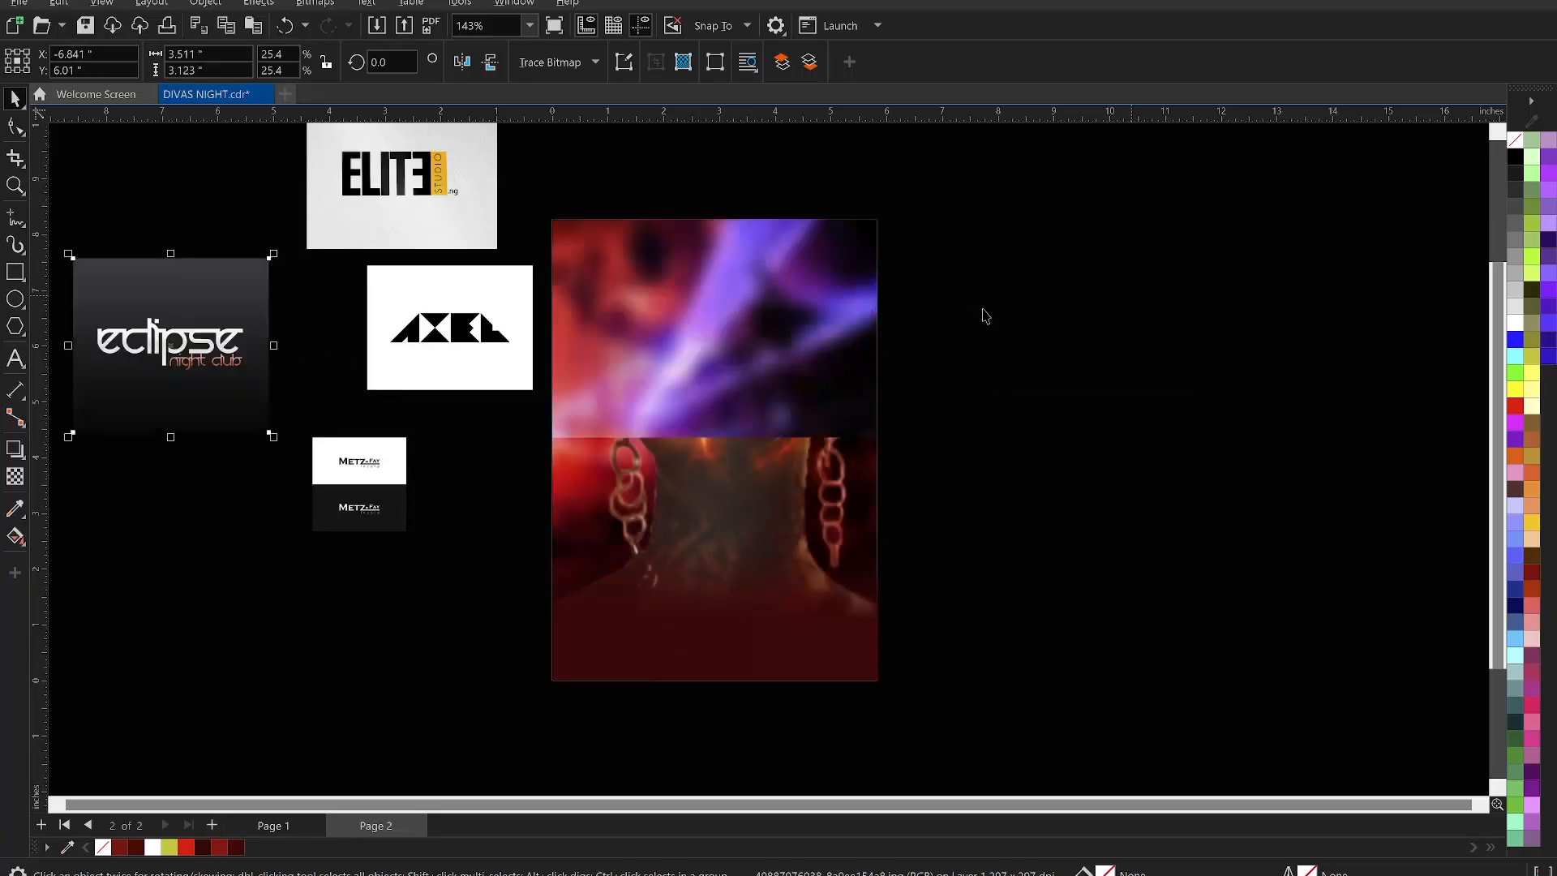
{"action": "left_click", "coordinate": [965, 389]}
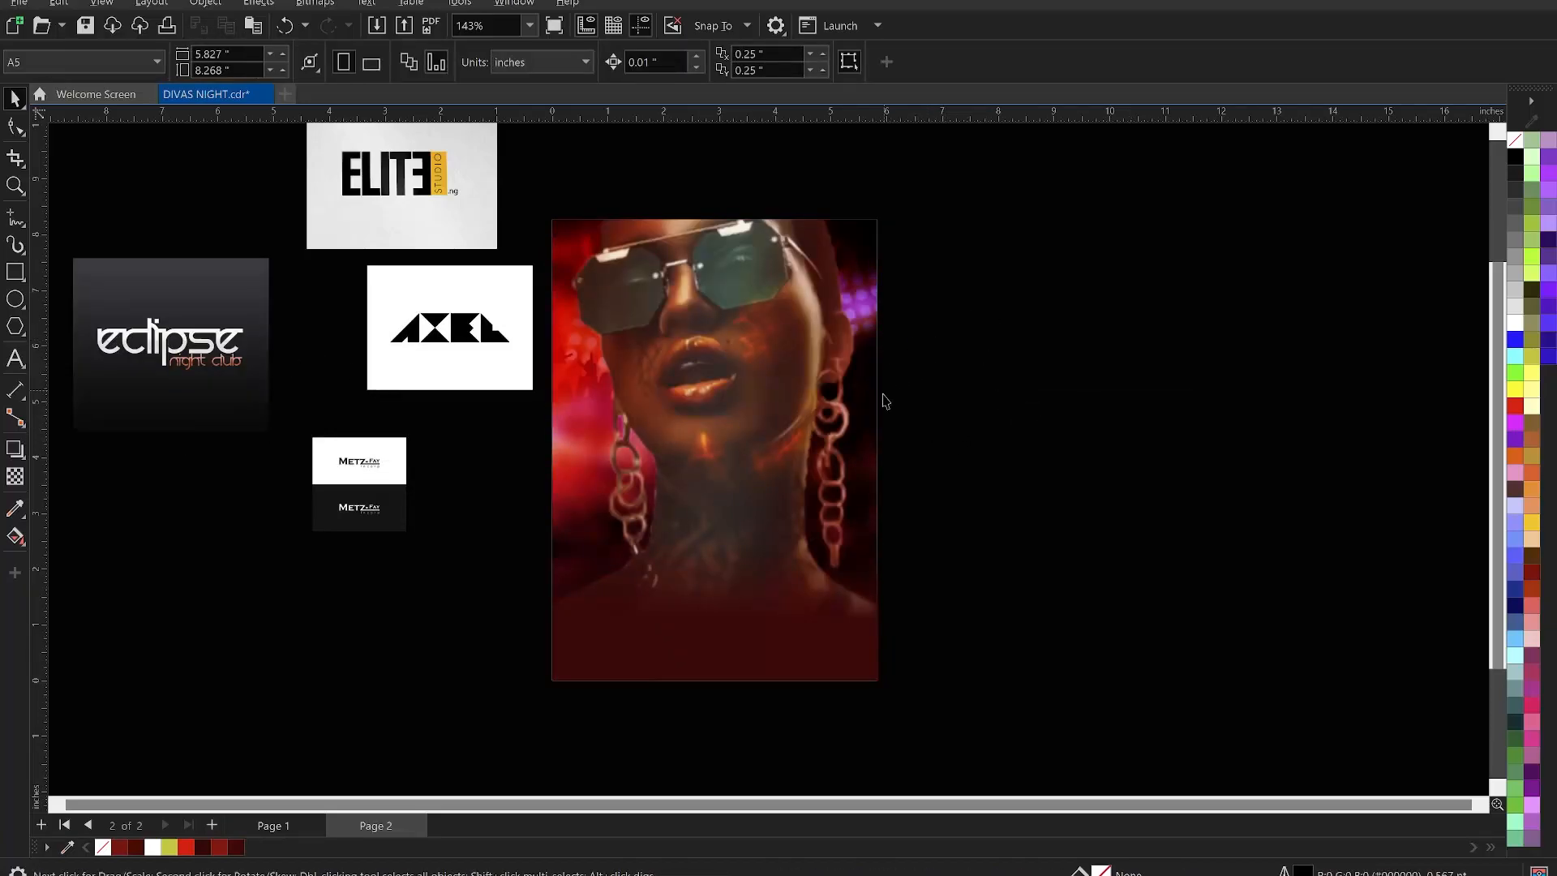
{"action": "scroll", "coordinate": [886, 459], "scroll_direction": "up", "scroll_amount": 1}
{"action": "scroll", "coordinate": [1069, 670], "scroll_direction": "up", "scroll_amount": 1}
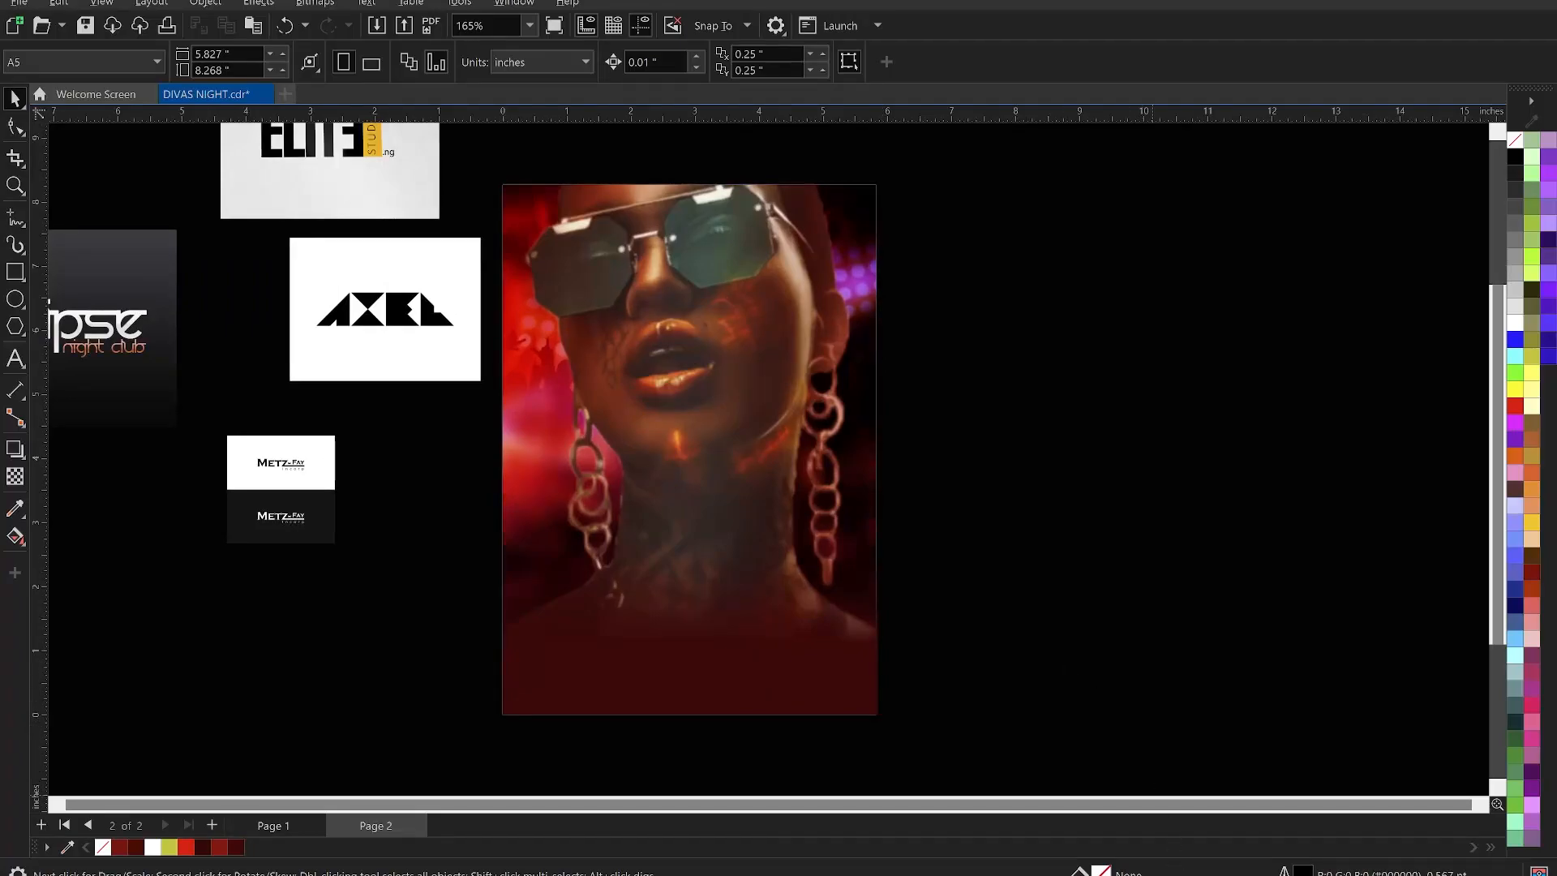
{"action": "key", "text": "alt+Tab"}
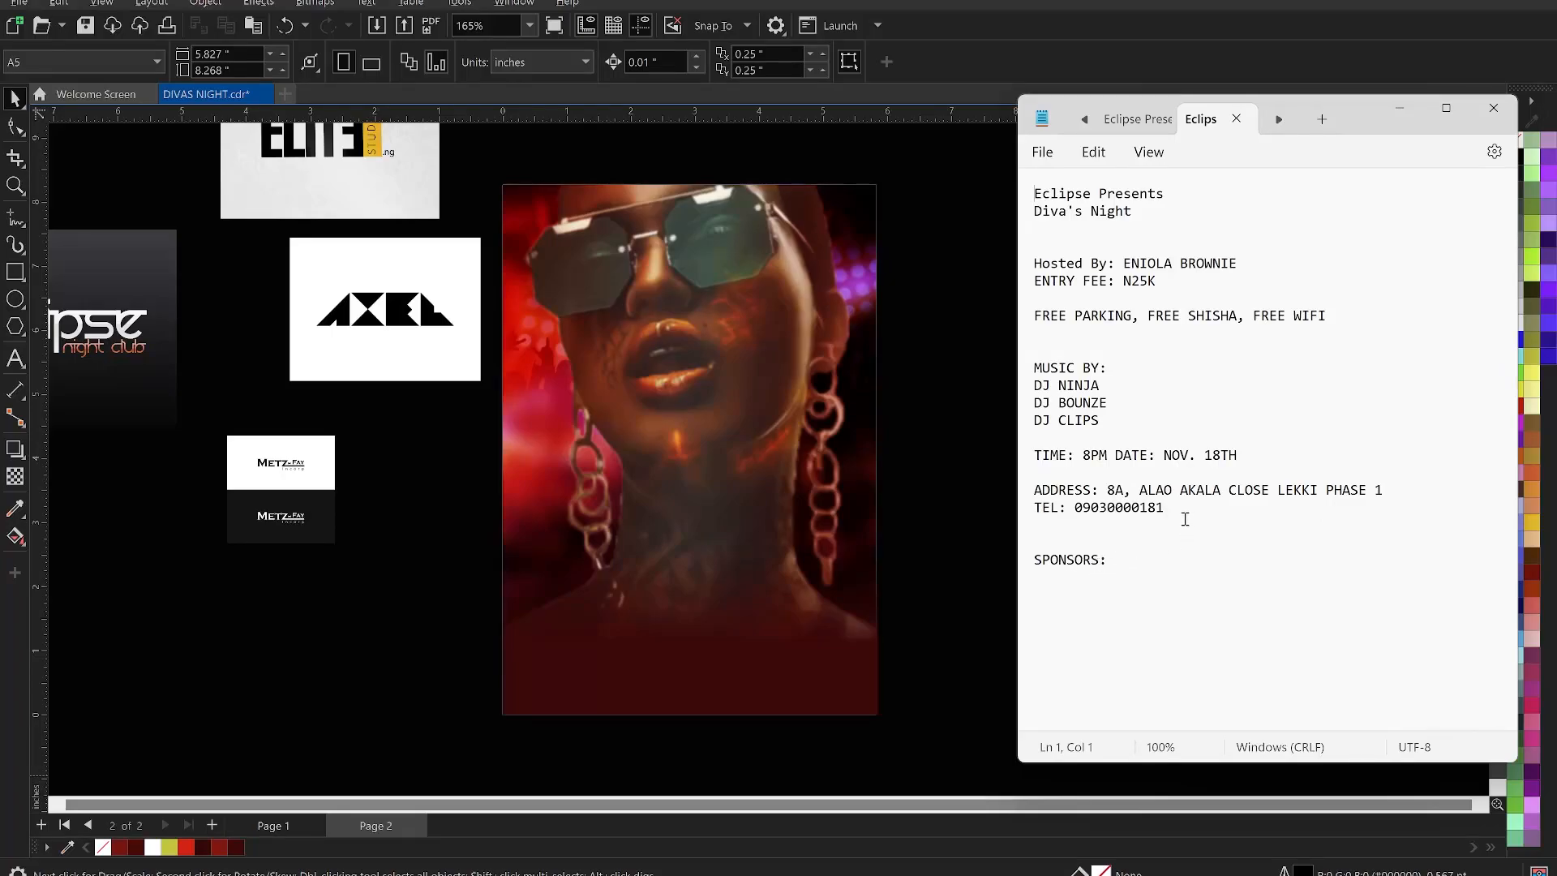
- Copy the Eclipse Presents event text from Notepad and go back to the CorelDRAW flyer
{"action": "left_click_drag", "start_coordinate": [1184, 517], "coordinate": [1035, 193]}
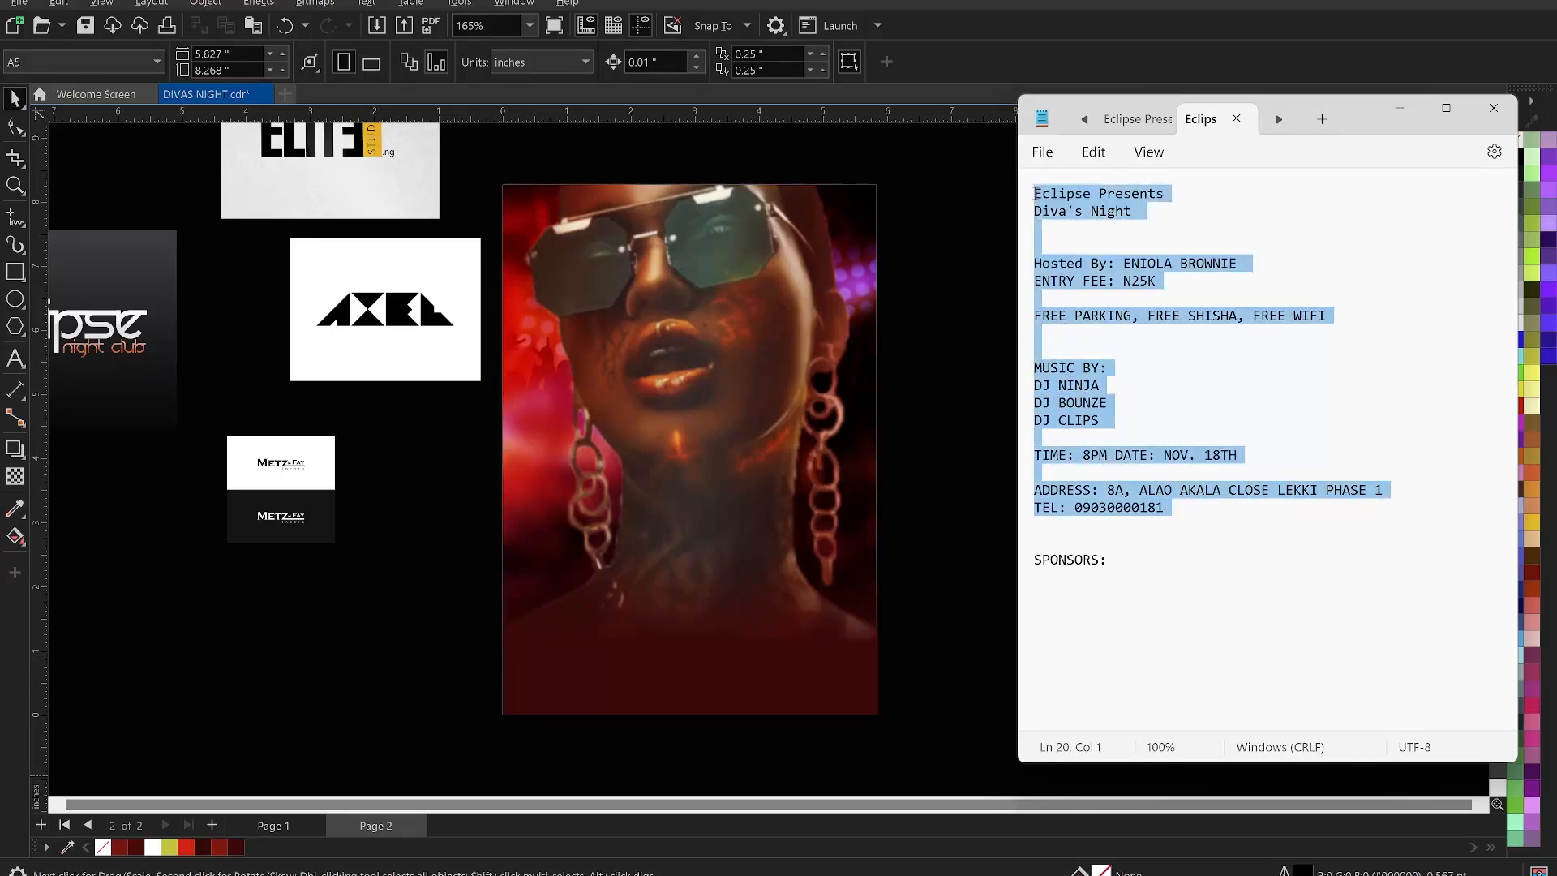
{"action": "left_click", "coordinate": [921, 313]}
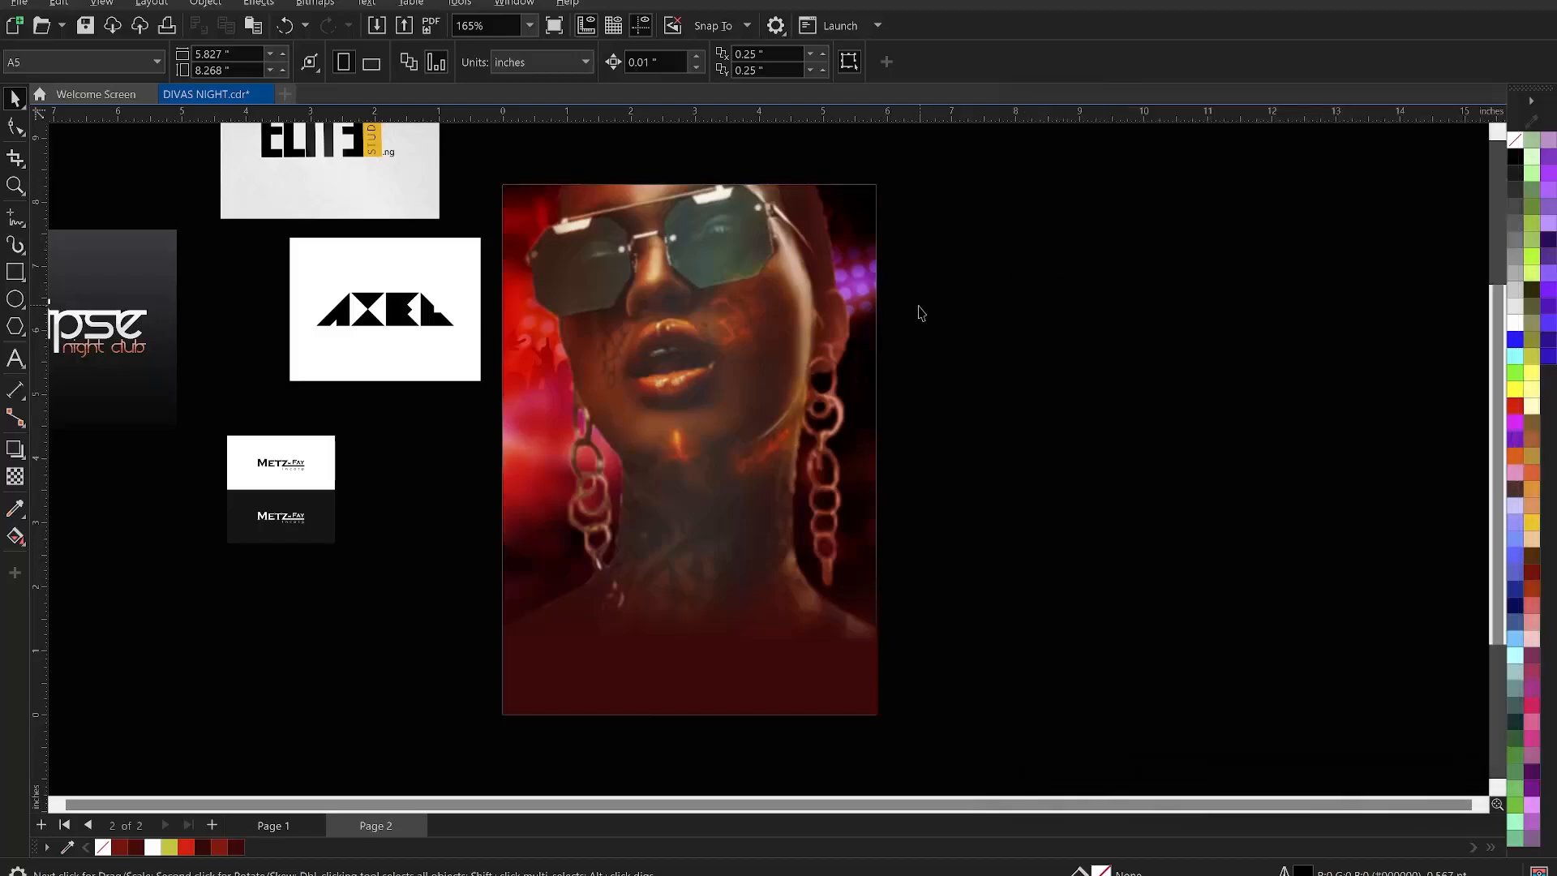
- Paste the event details as white paragraph text in a frame right of the flyer
{"action": "left_click", "coordinate": [16, 359]}
{"action": "left_click_drag", "start_coordinate": [955, 243], "coordinate": [1311, 683]}
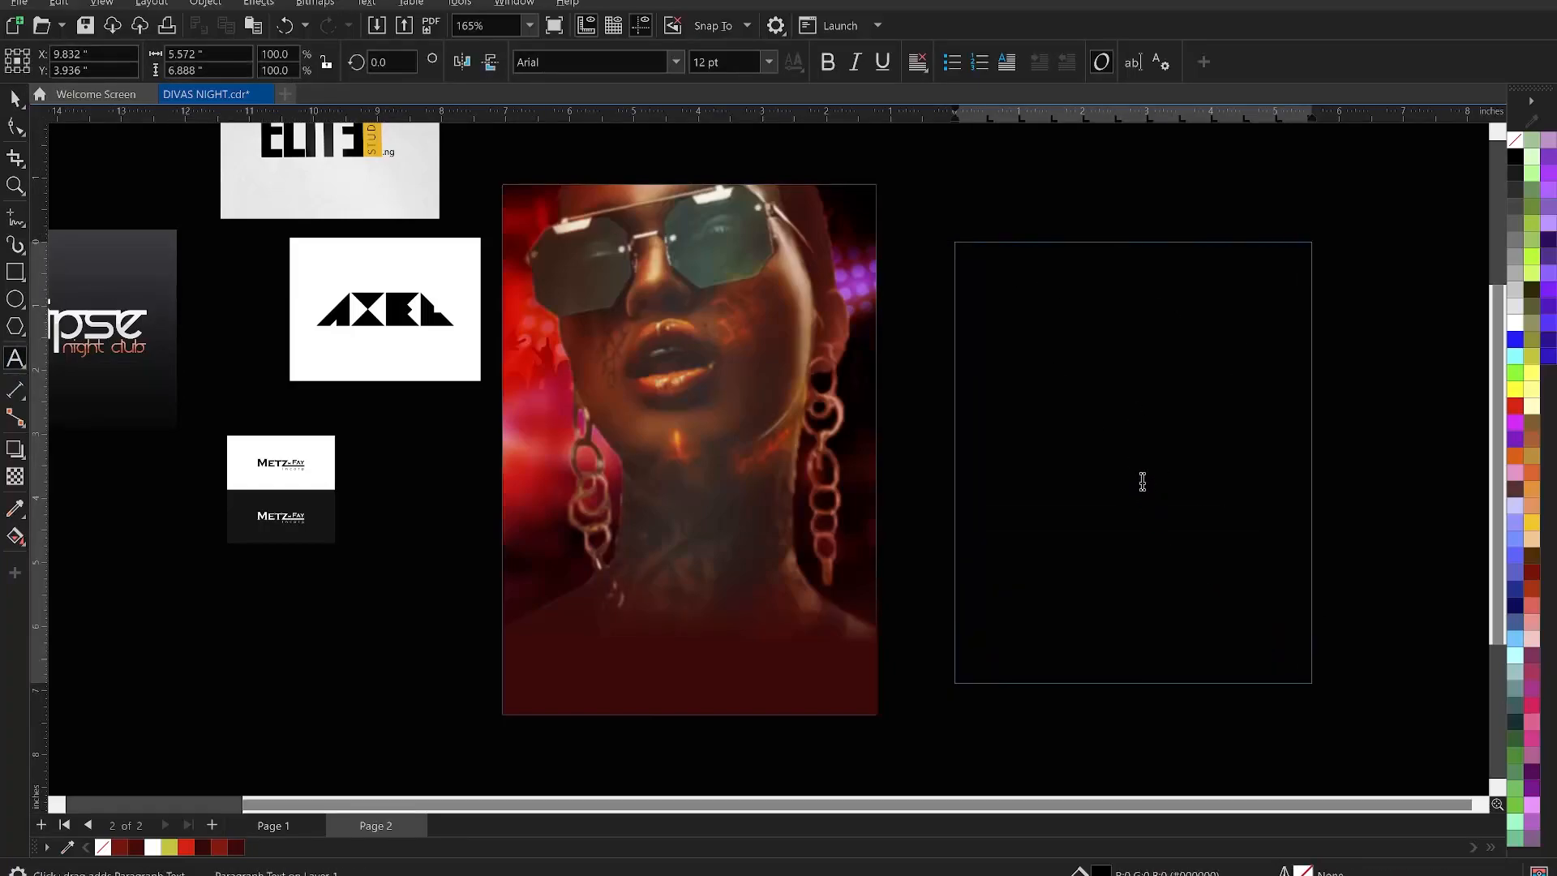
{"action": "key", "text": "ctrl+v"}
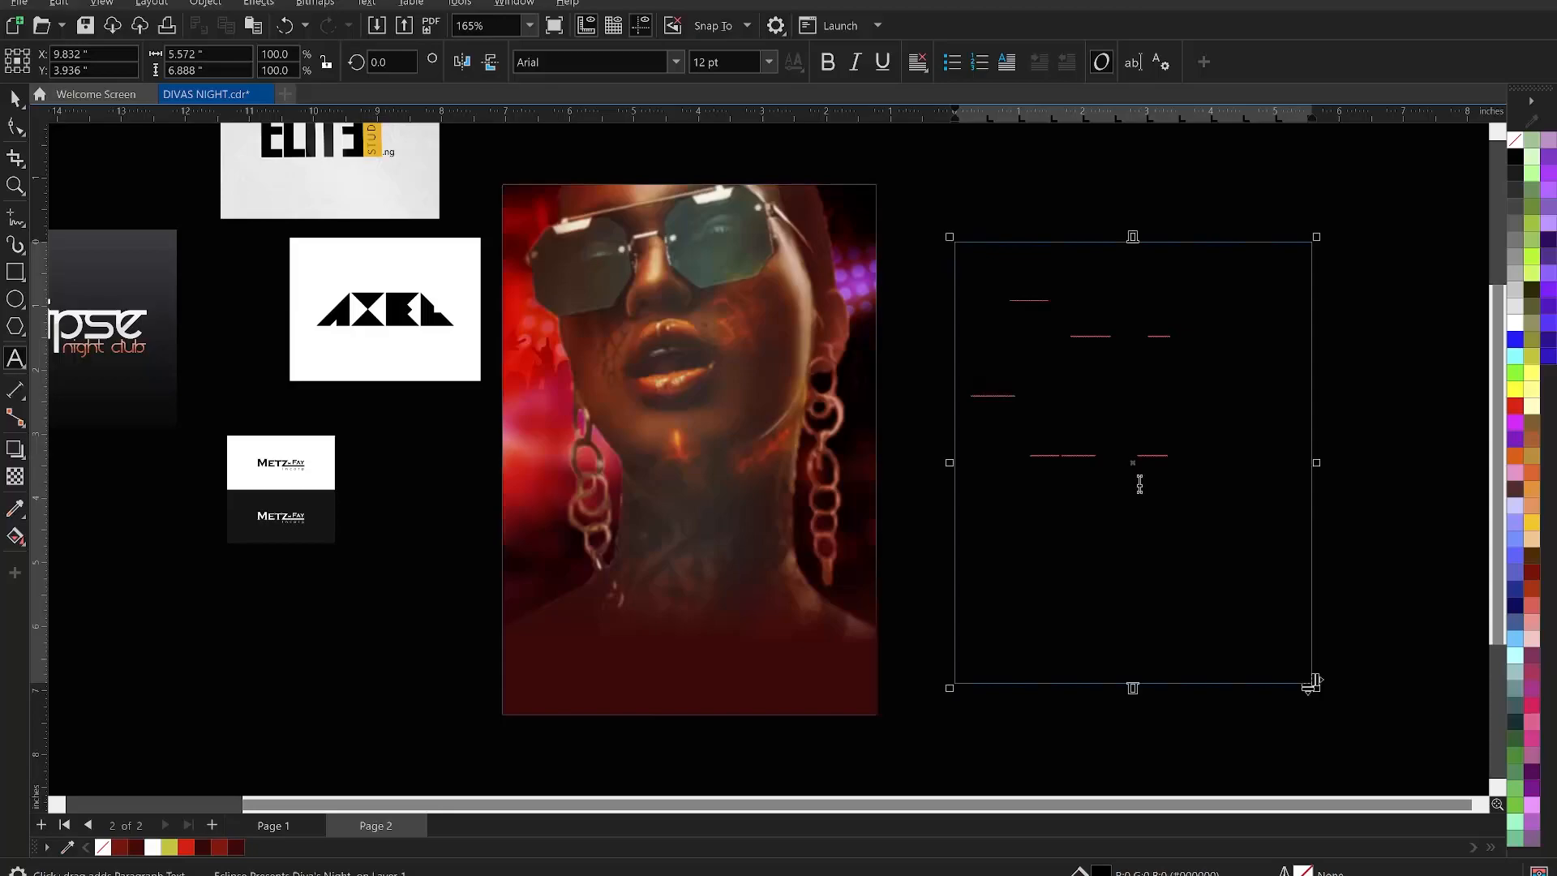
{"action": "key", "text": "ctrl+a"}
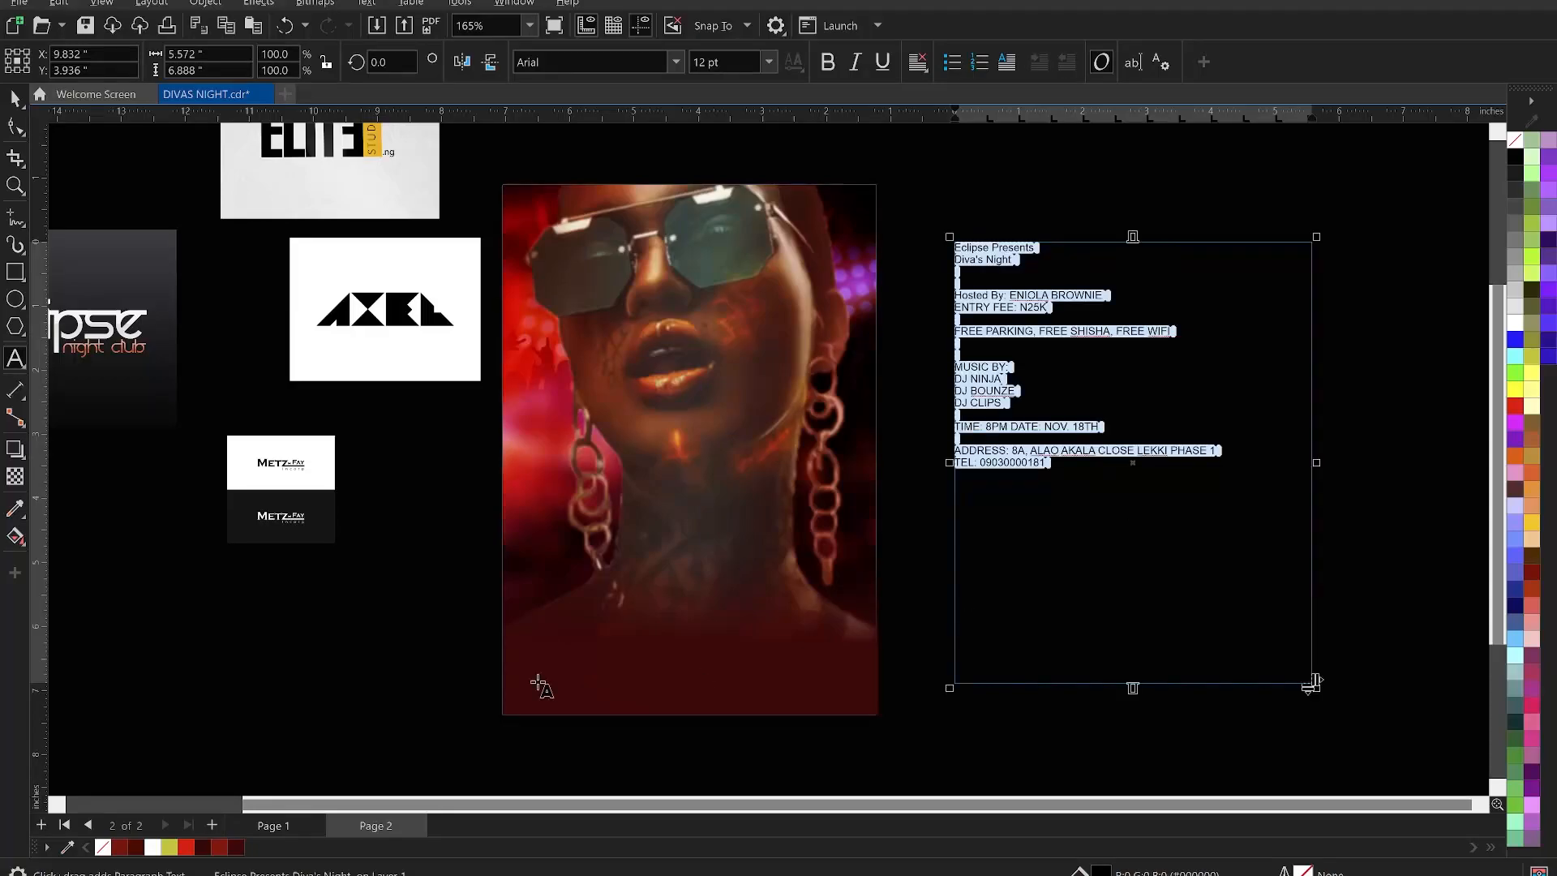
{"action": "left_click", "coordinate": [1517, 325]}
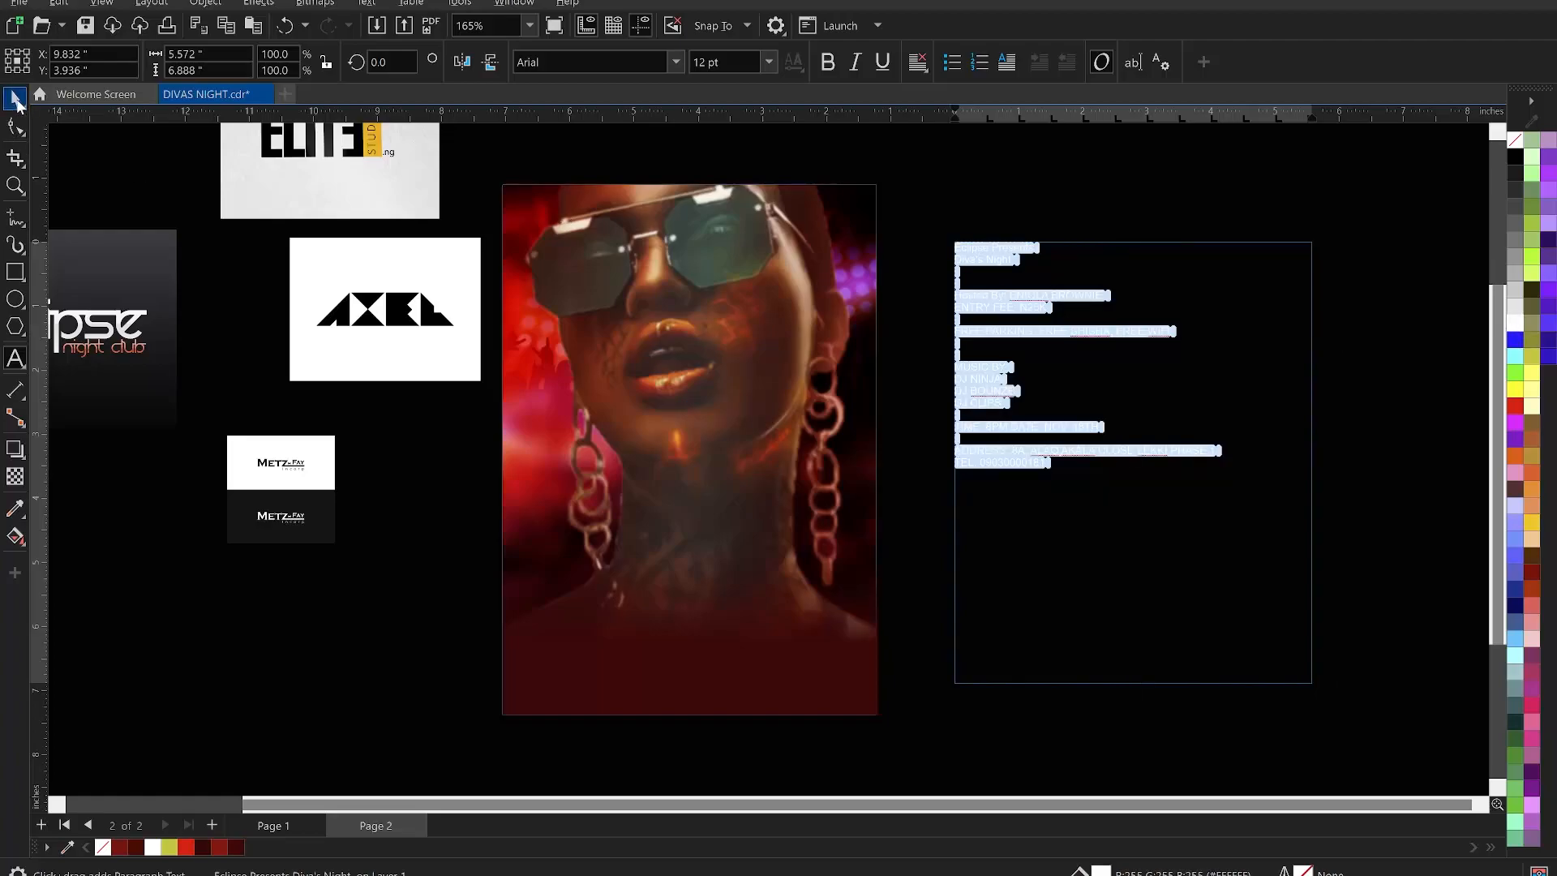
{"action": "left_click", "coordinate": [16, 101]}
{"action": "left_click", "coordinate": [362, 486]}
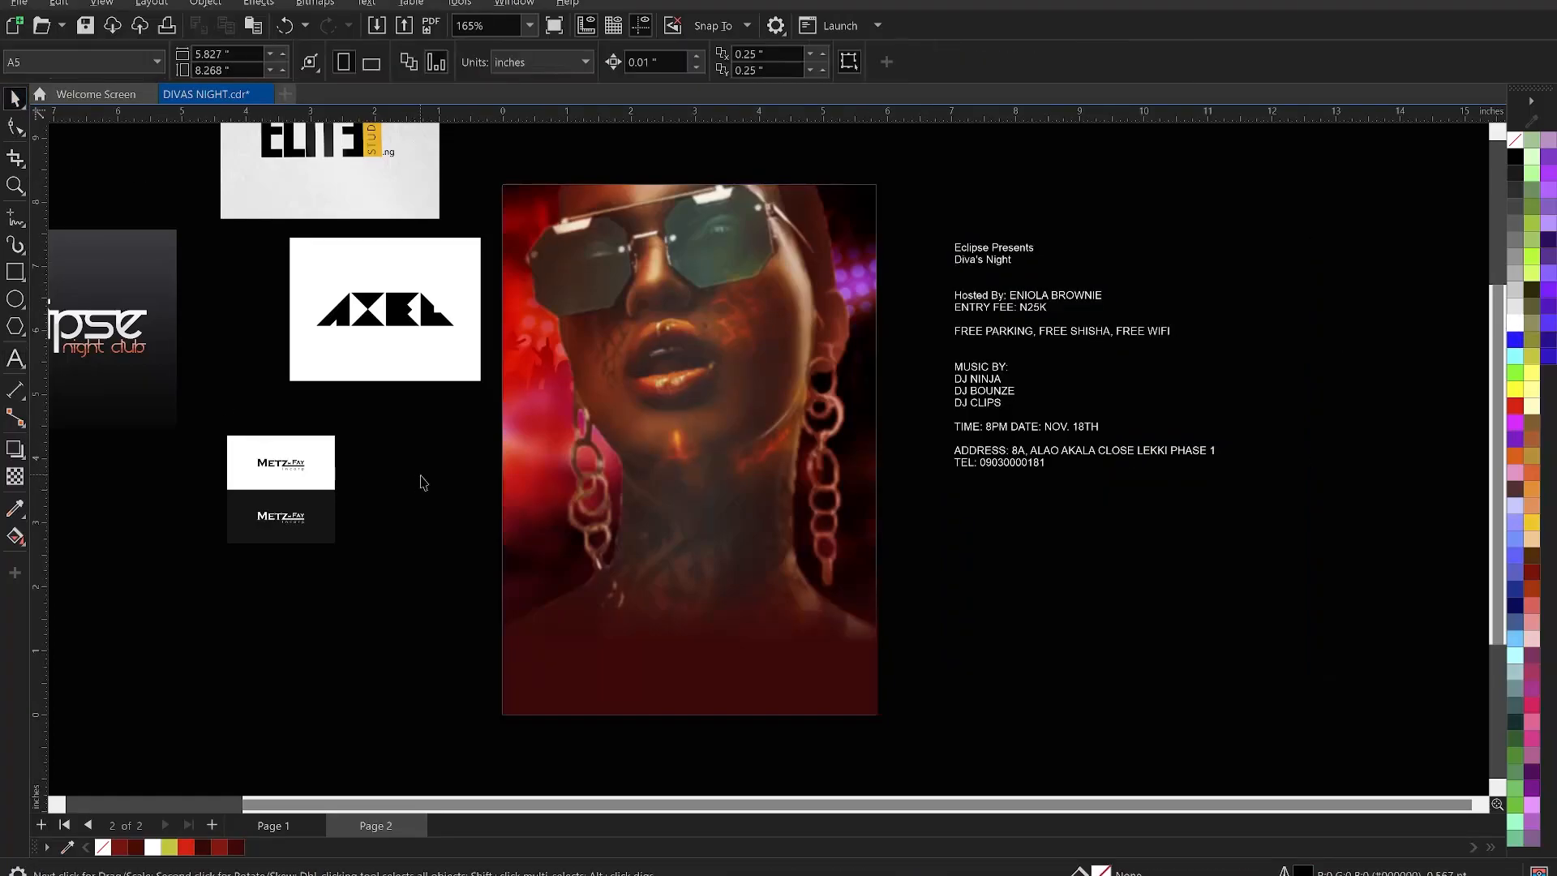
- Save the flyer document
{"action": "key", "text": "ctrl+s"}
{"action": "scroll", "coordinate": [931, 354], "scroll_direction": "up", "scroll_amount": 1}
{"action": "scroll", "coordinate": [927, 360], "scroll_direction": "up", "scroll_amount": 1}
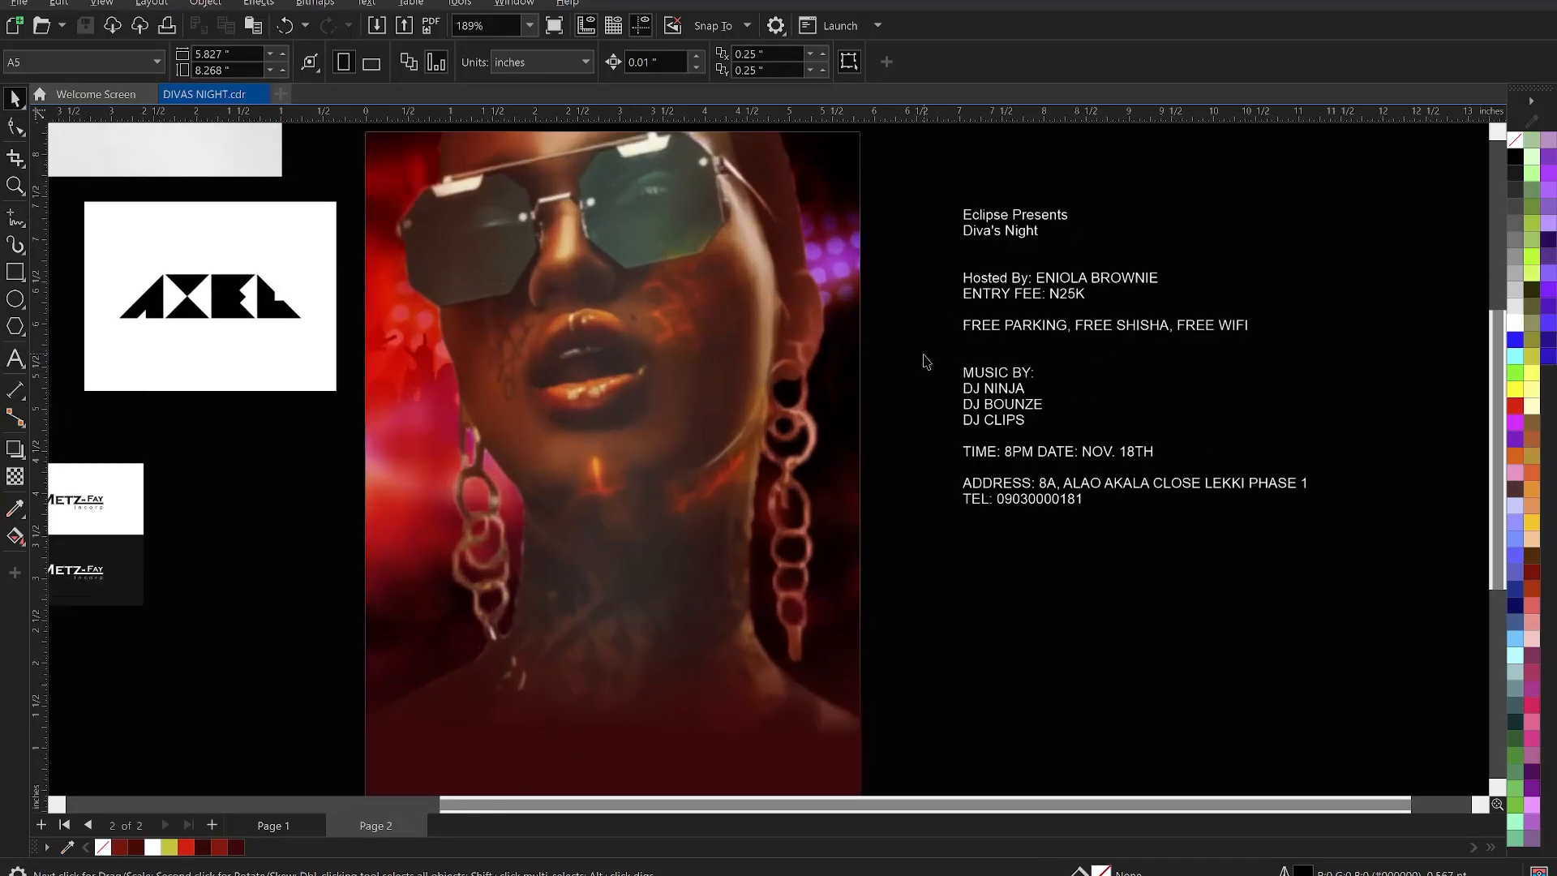
- Move the Eclipse Presents and Diva's Night lines out of the paragraph and onto the poster
{"action": "scroll", "coordinate": [1030, 276], "scroll_direction": "up", "scroll_amount": 1}
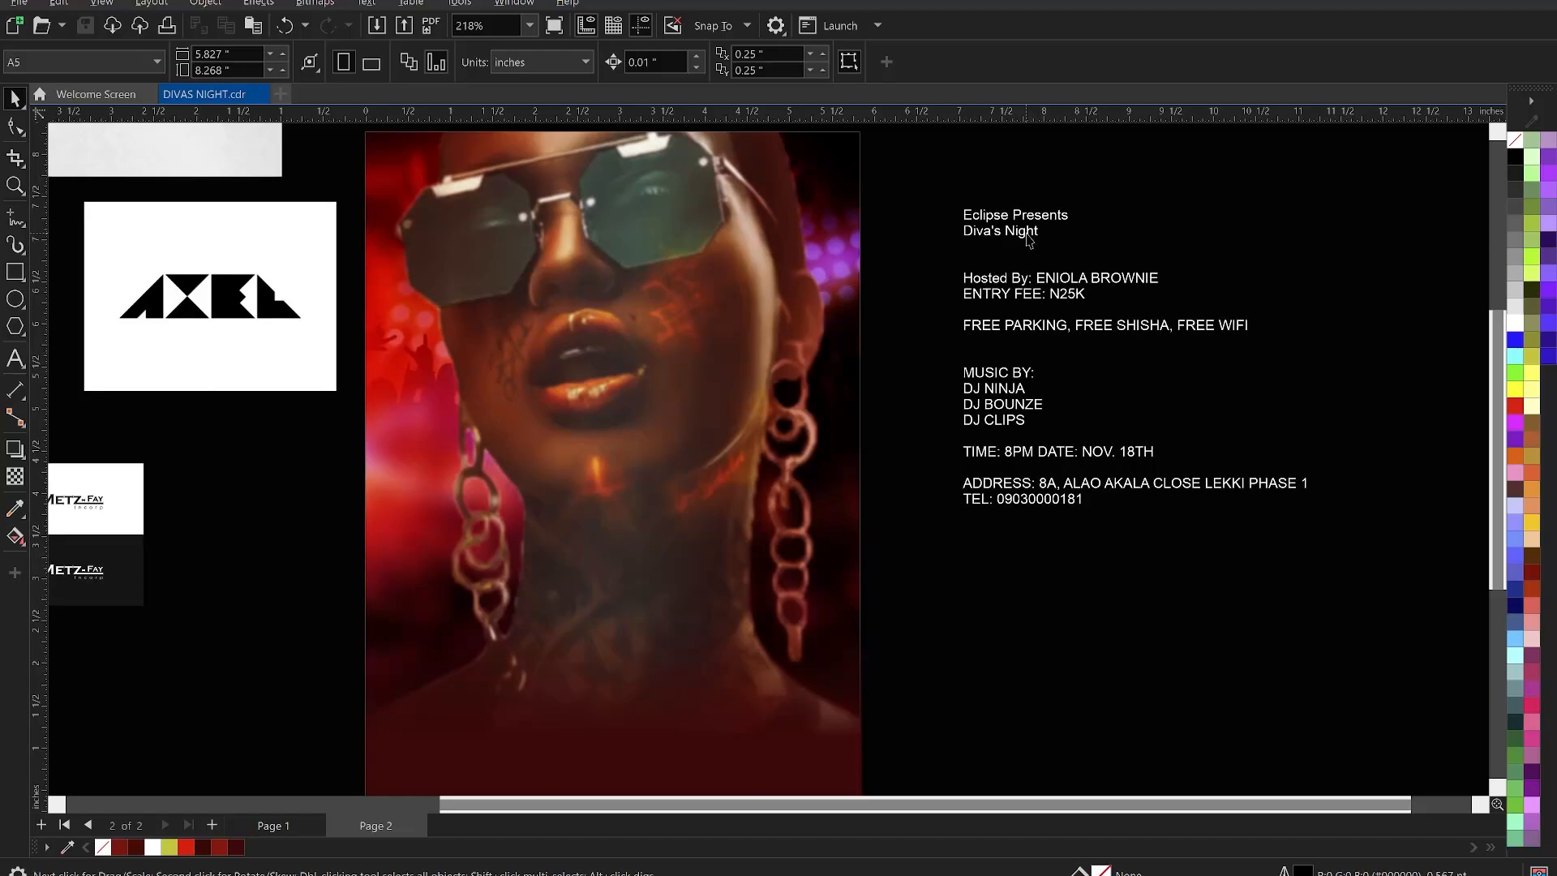
{"action": "double_click", "coordinate": [1028, 237]}
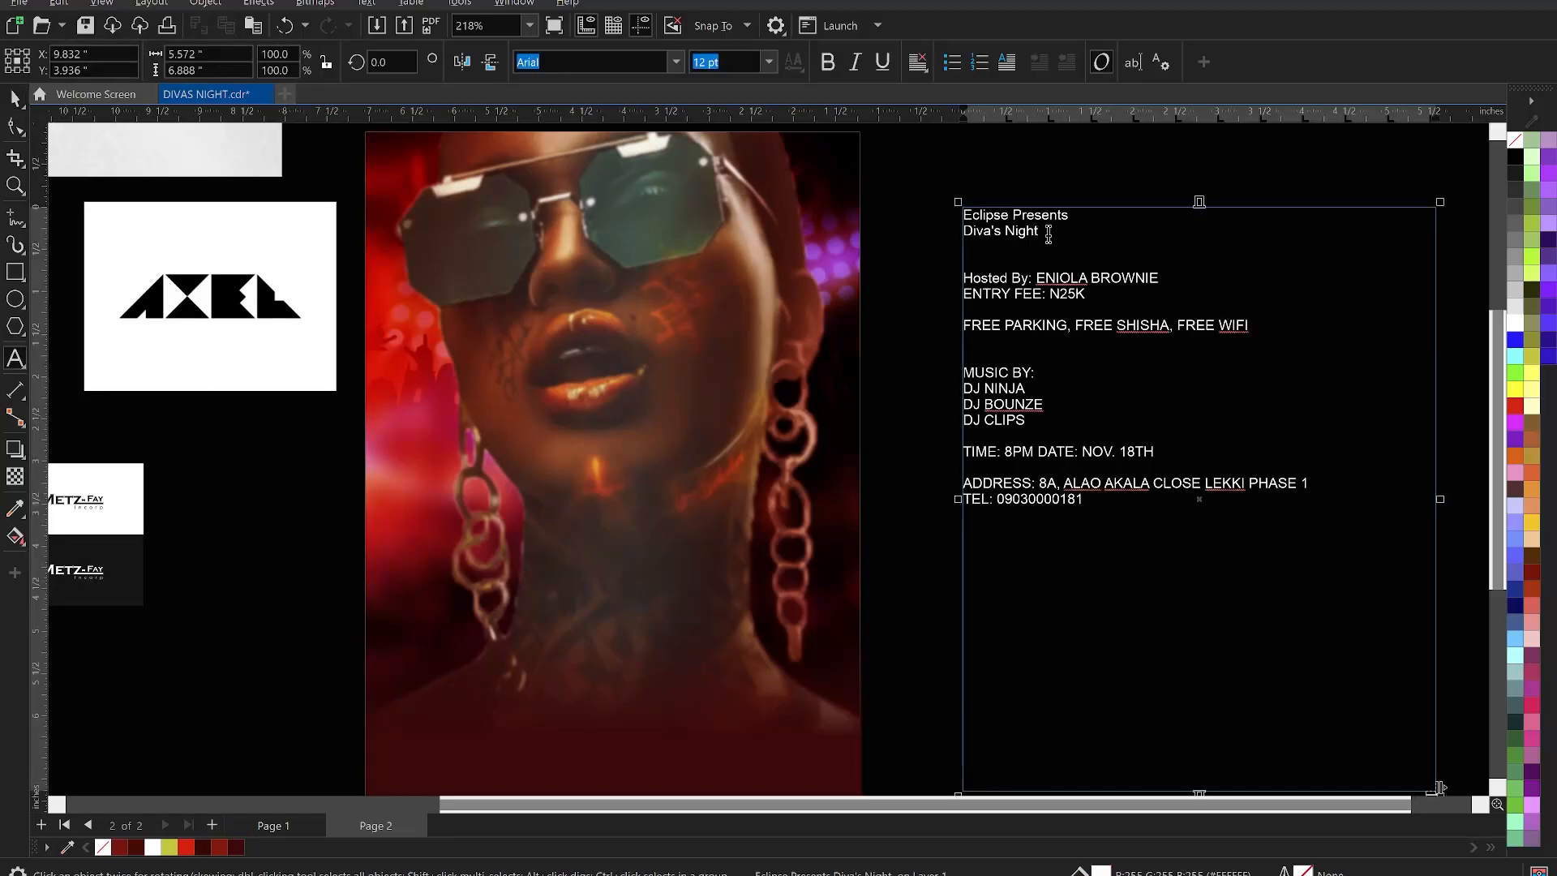
{"action": "left_click_drag", "start_coordinate": [997, 235], "coordinate": [919, 225]}
{"action": "key", "text": "ctrl+c"}
{"action": "key", "text": "Delete"}
{"action": "key", "text": "Escape"}
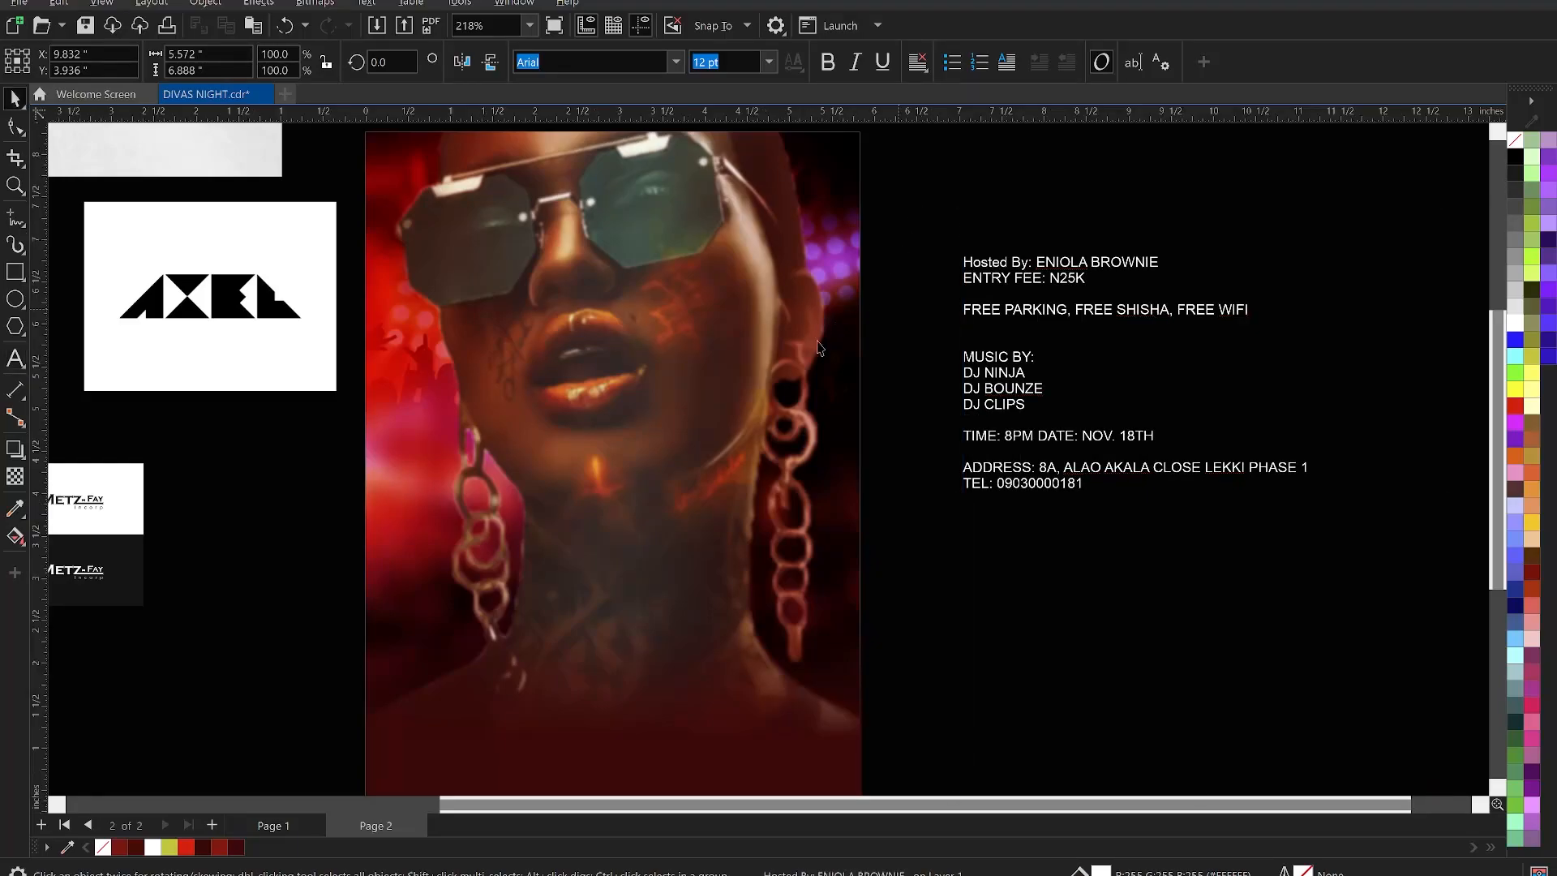
{"action": "key", "text": "F8"}
{"action": "left_click", "coordinate": [460, 663]}
{"action": "key", "text": "ctrl+v"}
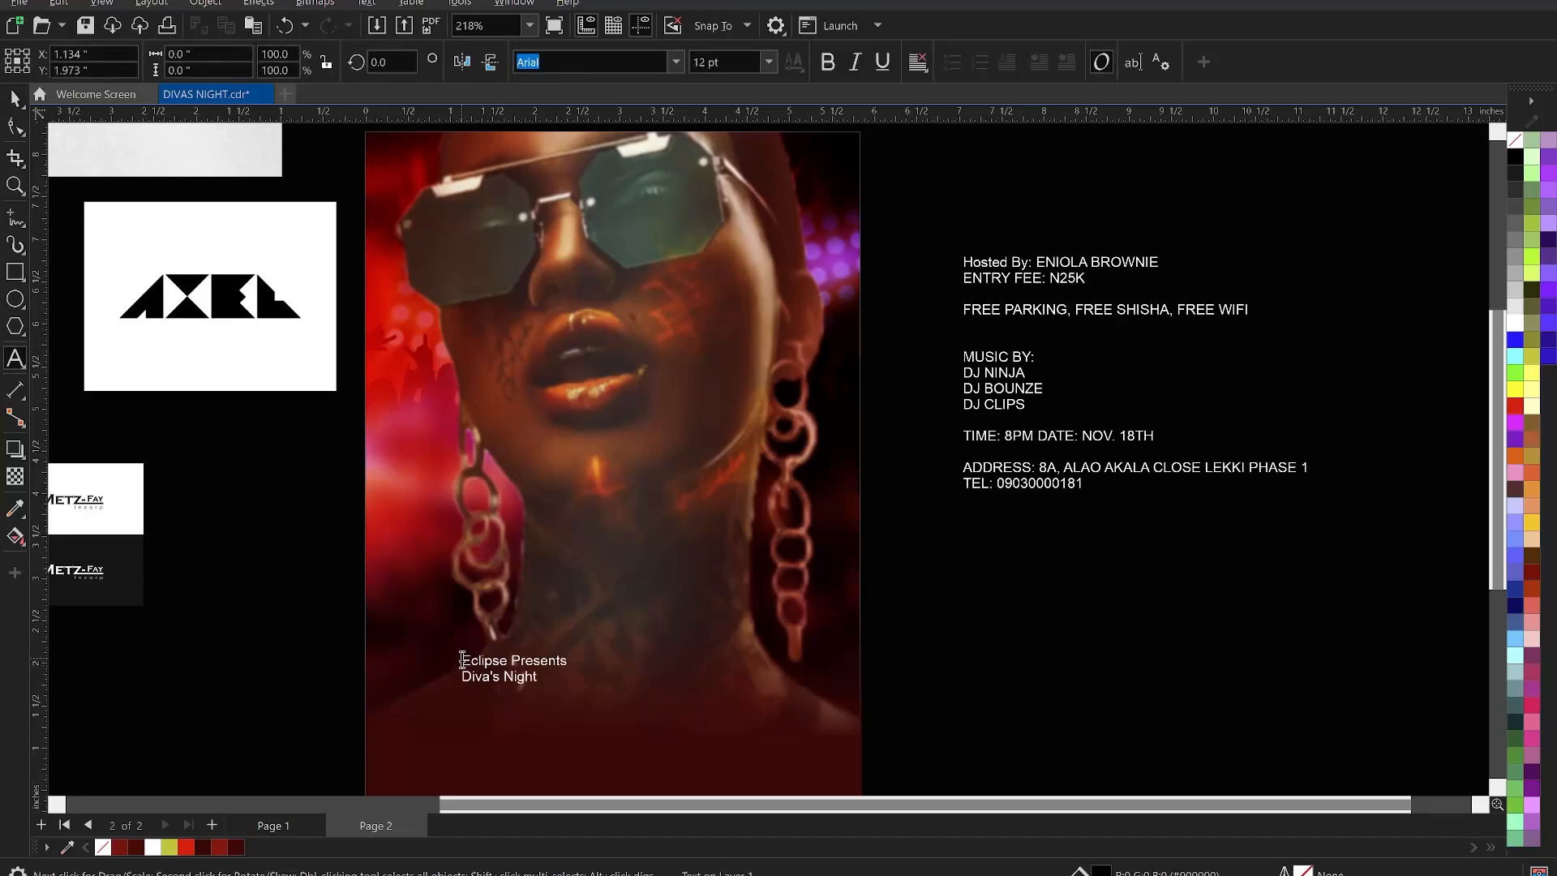
{"action": "key", "text": "Escape"}
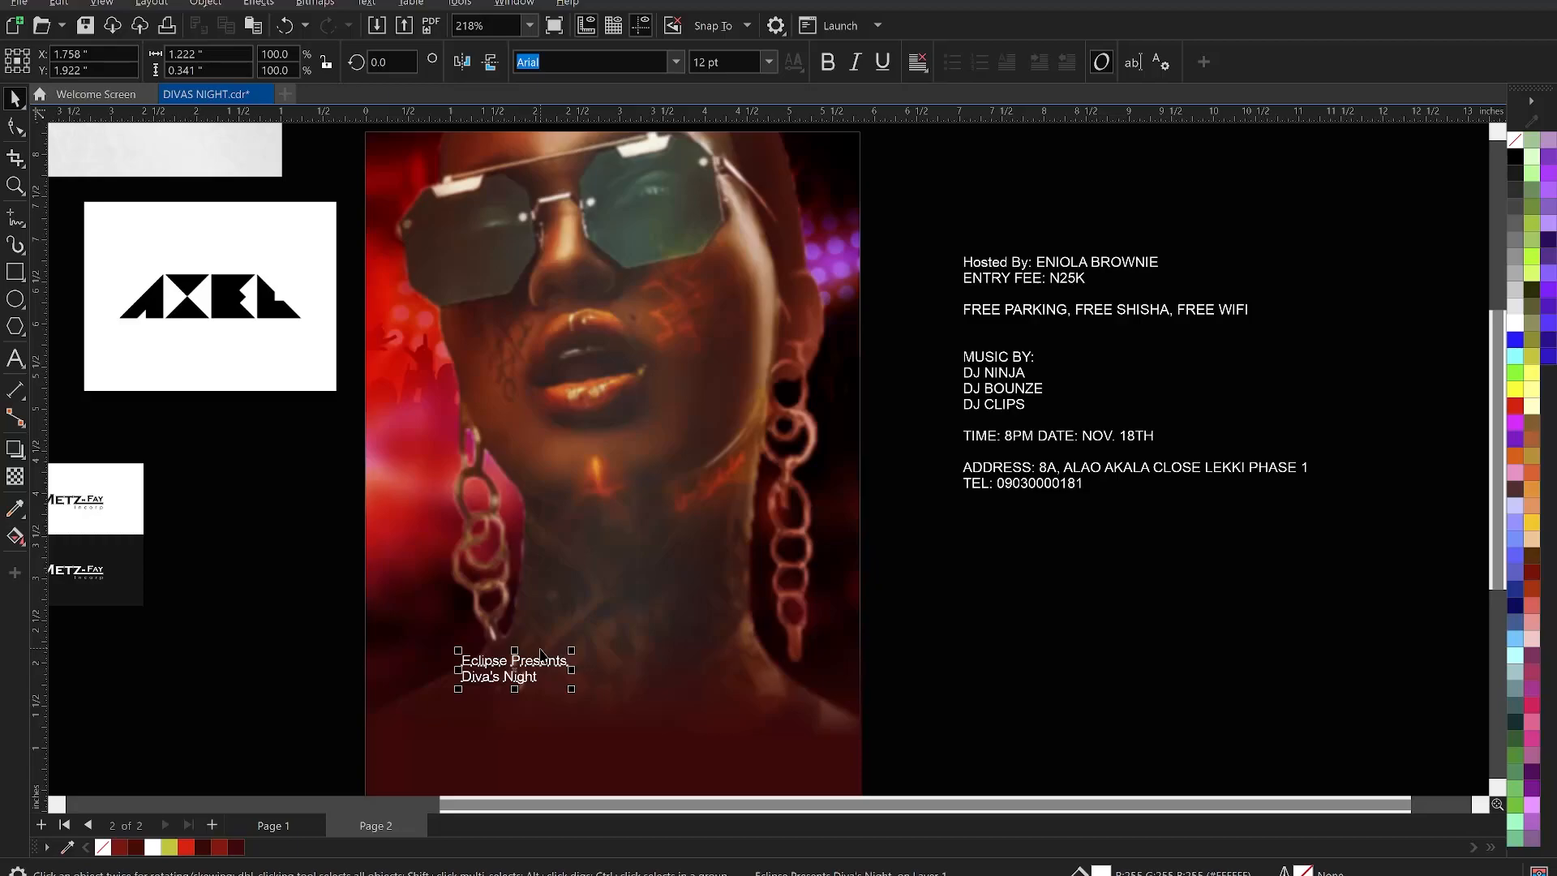
- Break the lines apart, move Eclipse Presents by the earring, and enlarge Diva's Night centred on the gradient
{"action": "key", "text": "ctrl+k"}
{"action": "left_click_drag", "start_coordinate": [544, 665], "coordinate": [496, 507]}
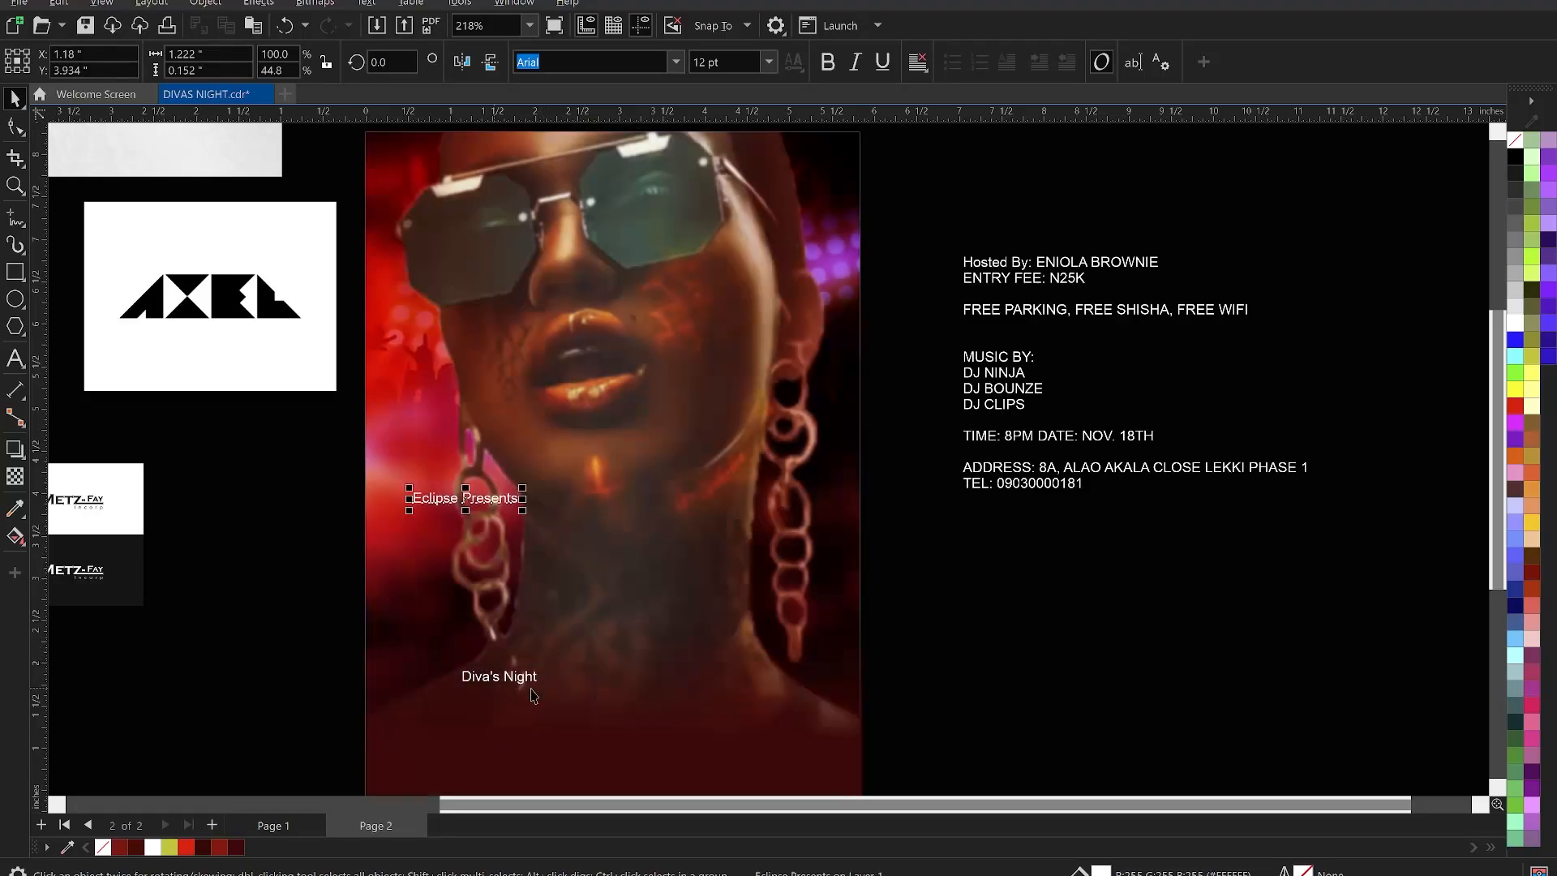
{"action": "left_click", "coordinate": [523, 682]}
{"action": "left_click_drag", "start_coordinate": [545, 667], "coordinate": [876, 519]}
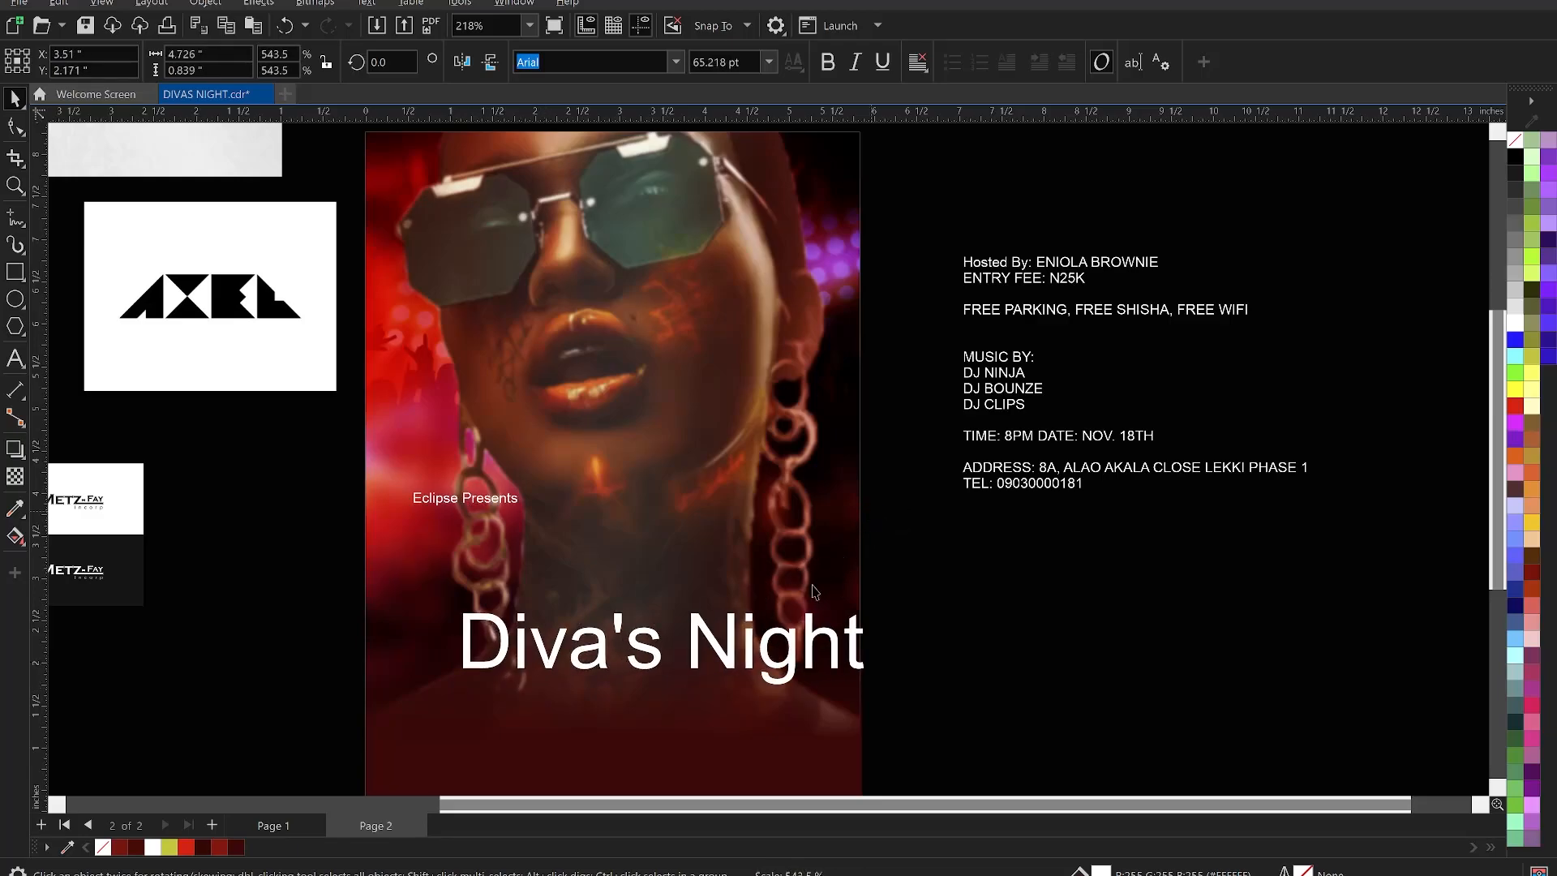
{"action": "left_click", "coordinate": [815, 705], "text": "shift"}
{"action": "key", "text": "c"}
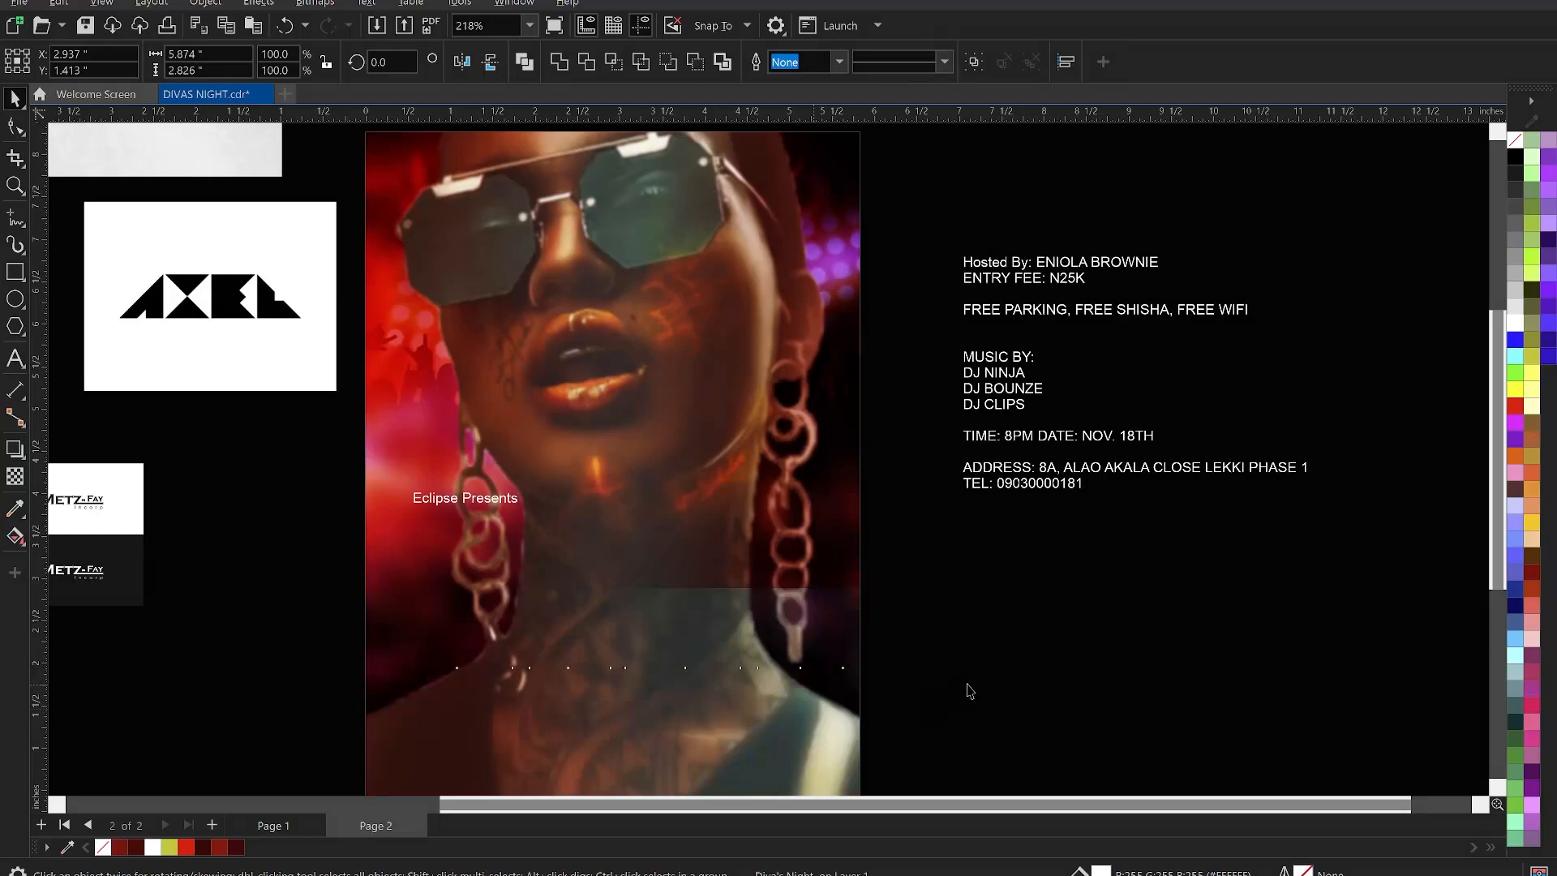
{"action": "left_click", "coordinate": [966, 684]}
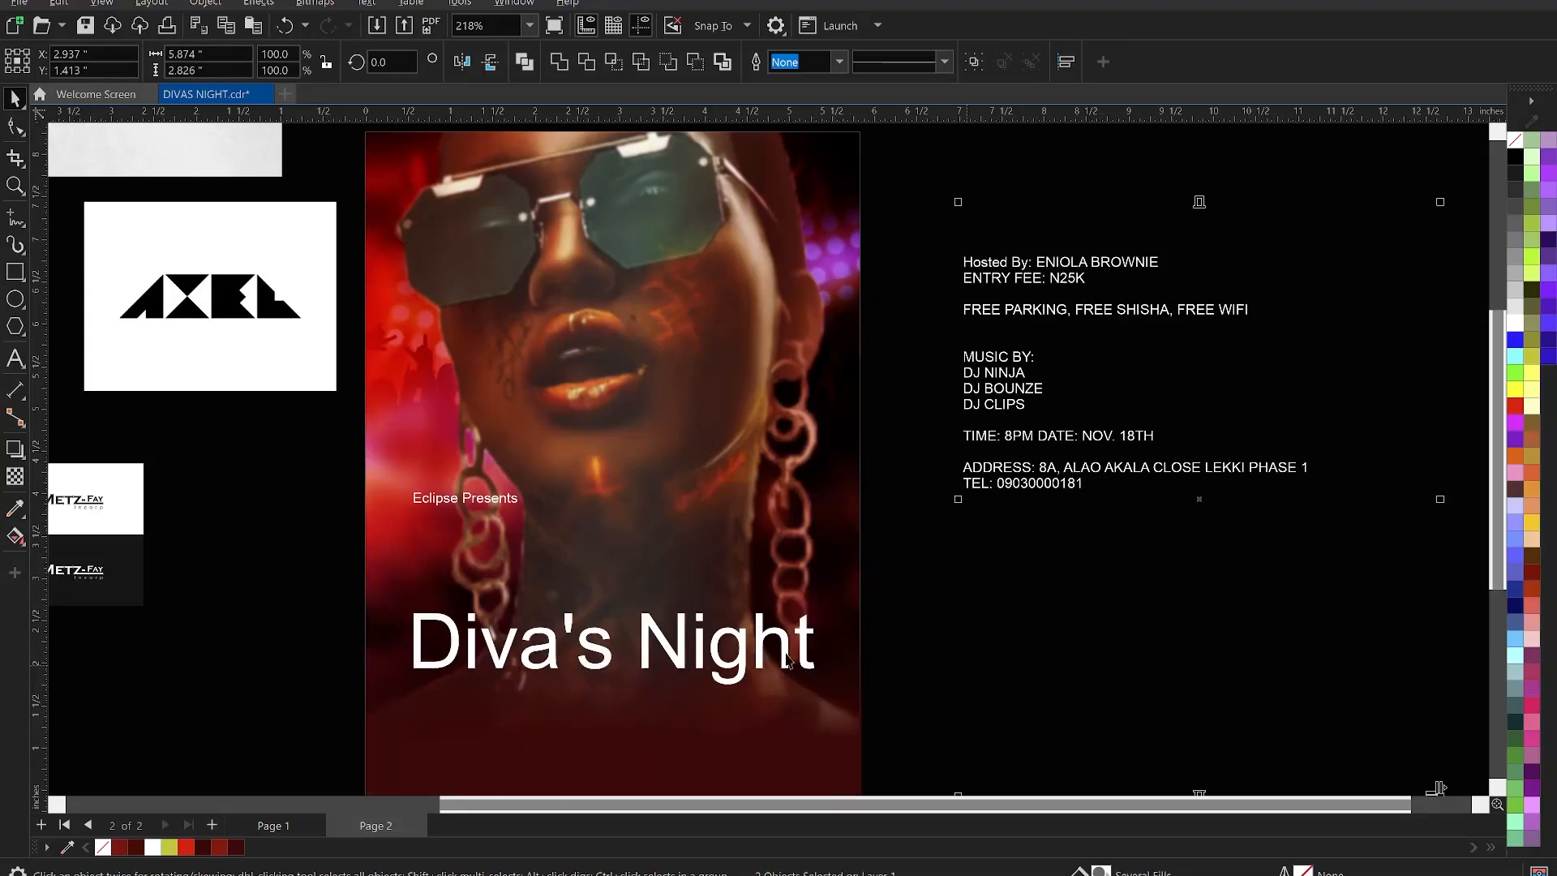
- Break the title before Night onto two lines and move it up over the portrait
{"action": "double_click", "coordinate": [643, 637]}
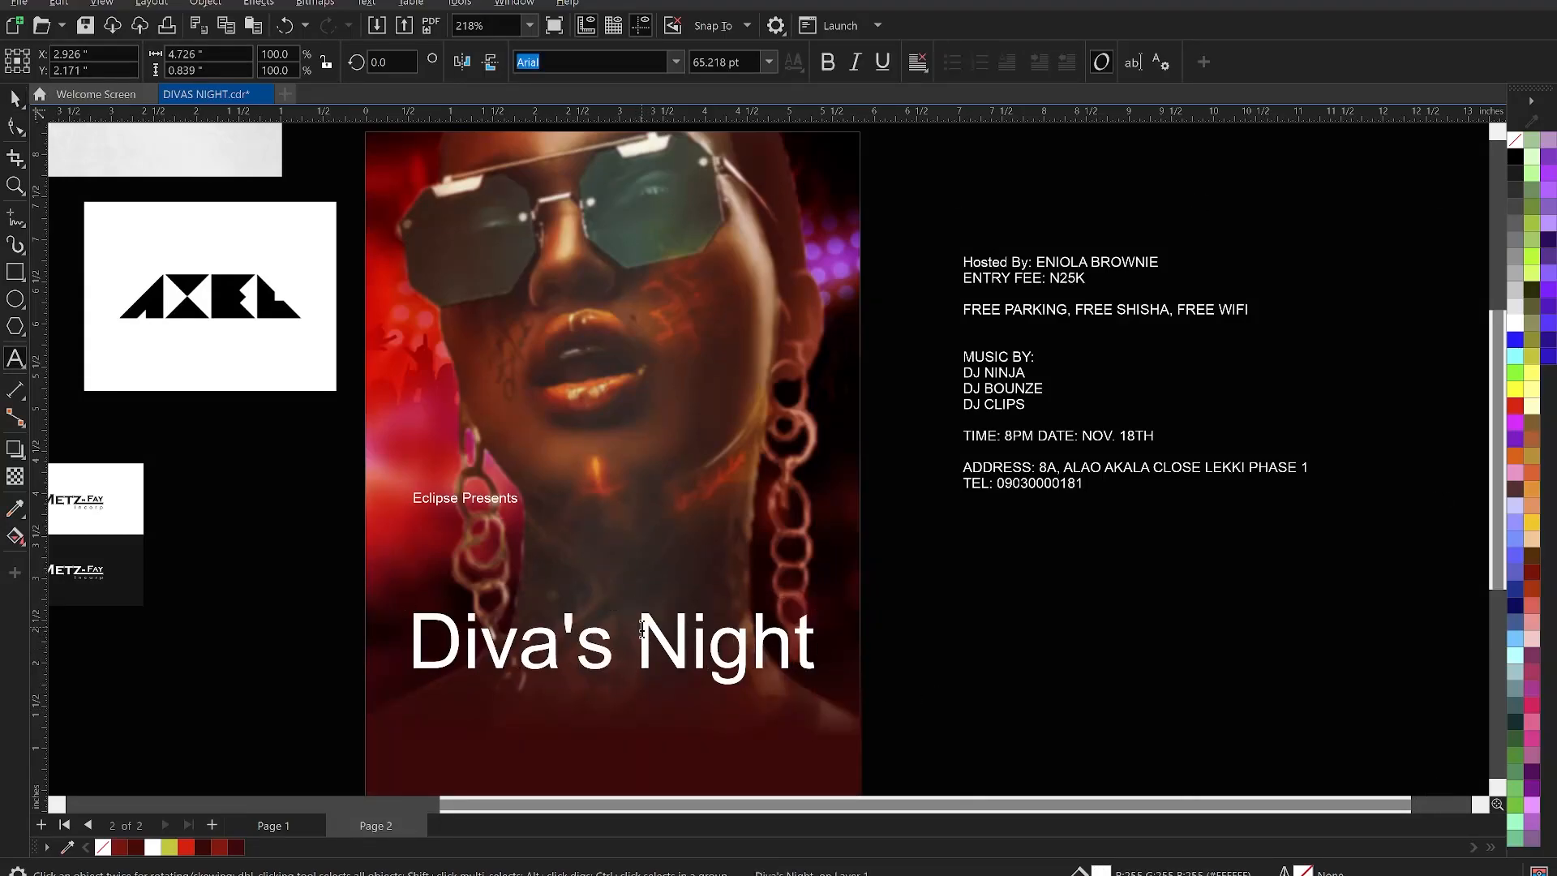
{"action": "key", "text": "Return"}
{"action": "left_click", "coordinate": [13, 98]}
{"action": "left_click_drag", "start_coordinate": [553, 663], "coordinate": [632, 603]}
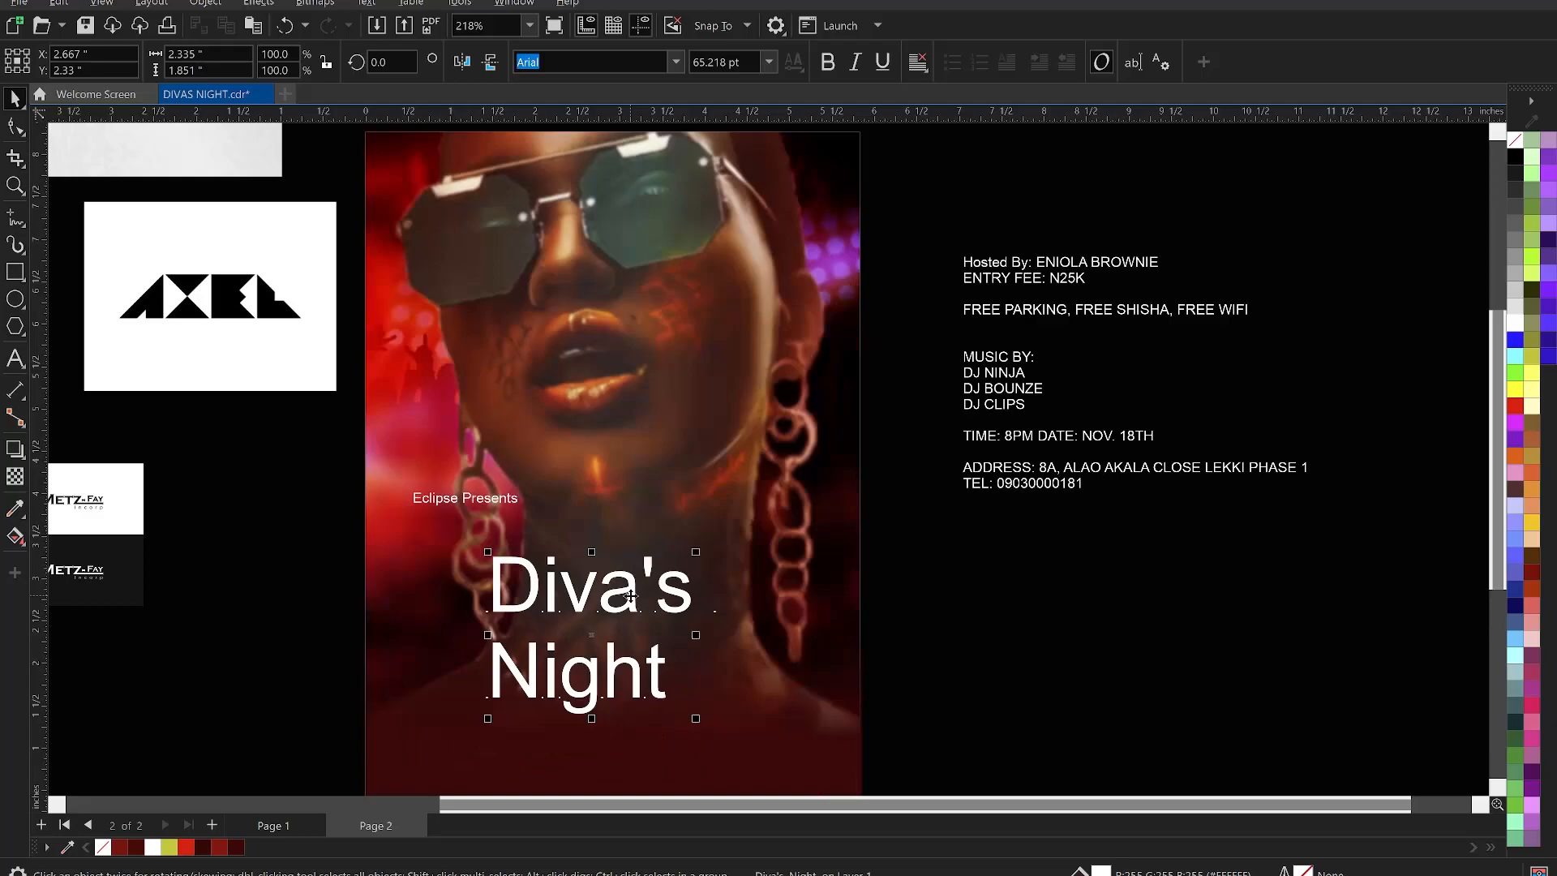
- Change the title's case to UPPERCASE so it reads DIVA'S NIGHT
{"action": "triple_click", "coordinate": [631, 600]}
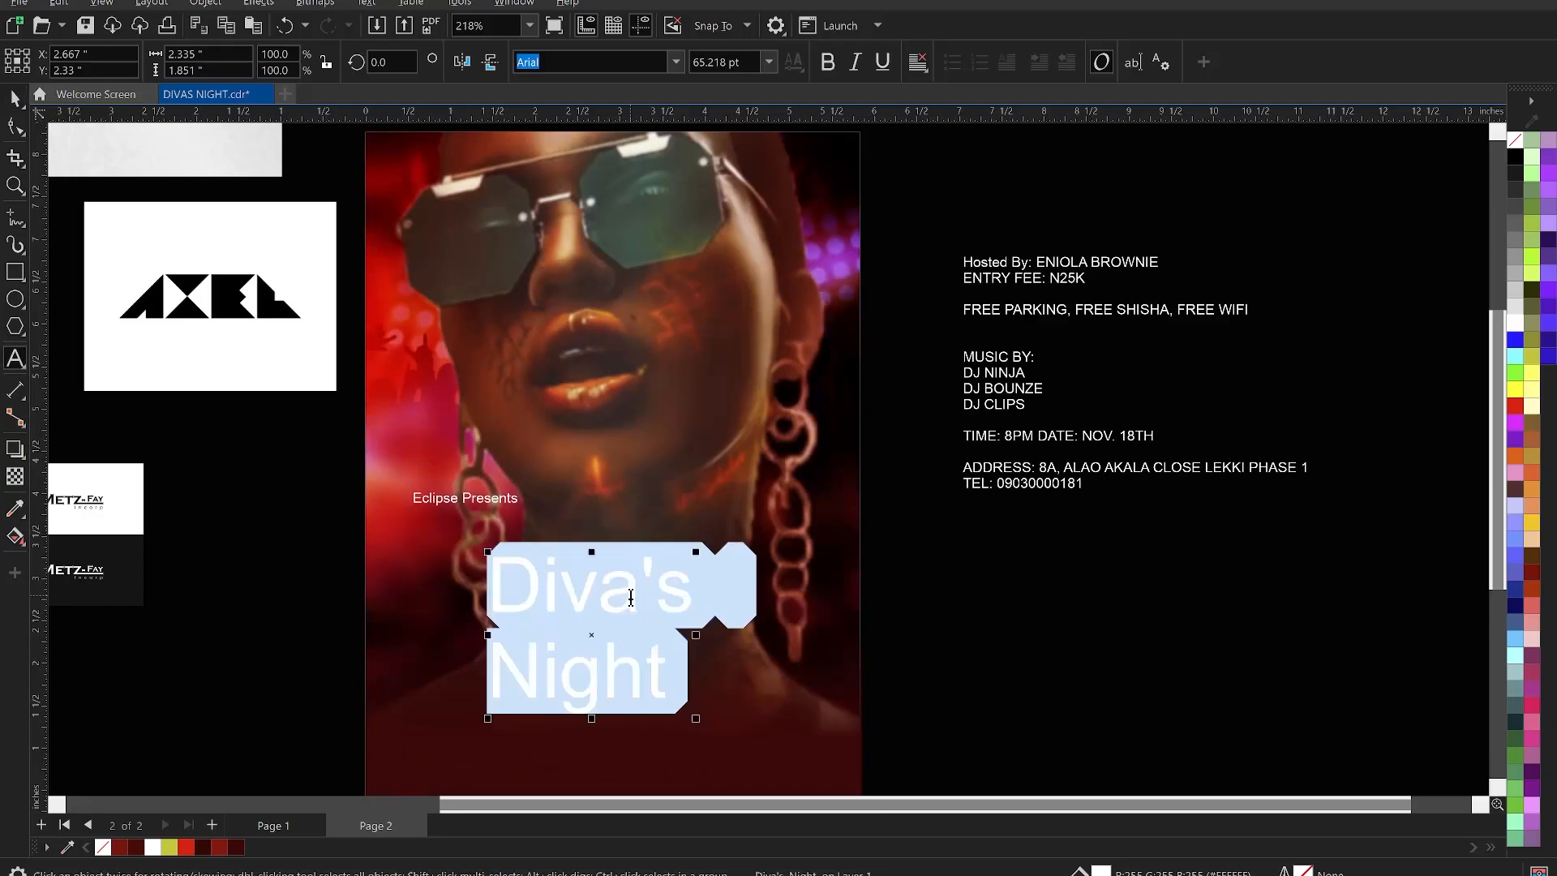
{"action": "right_click", "coordinate": [633, 598]}
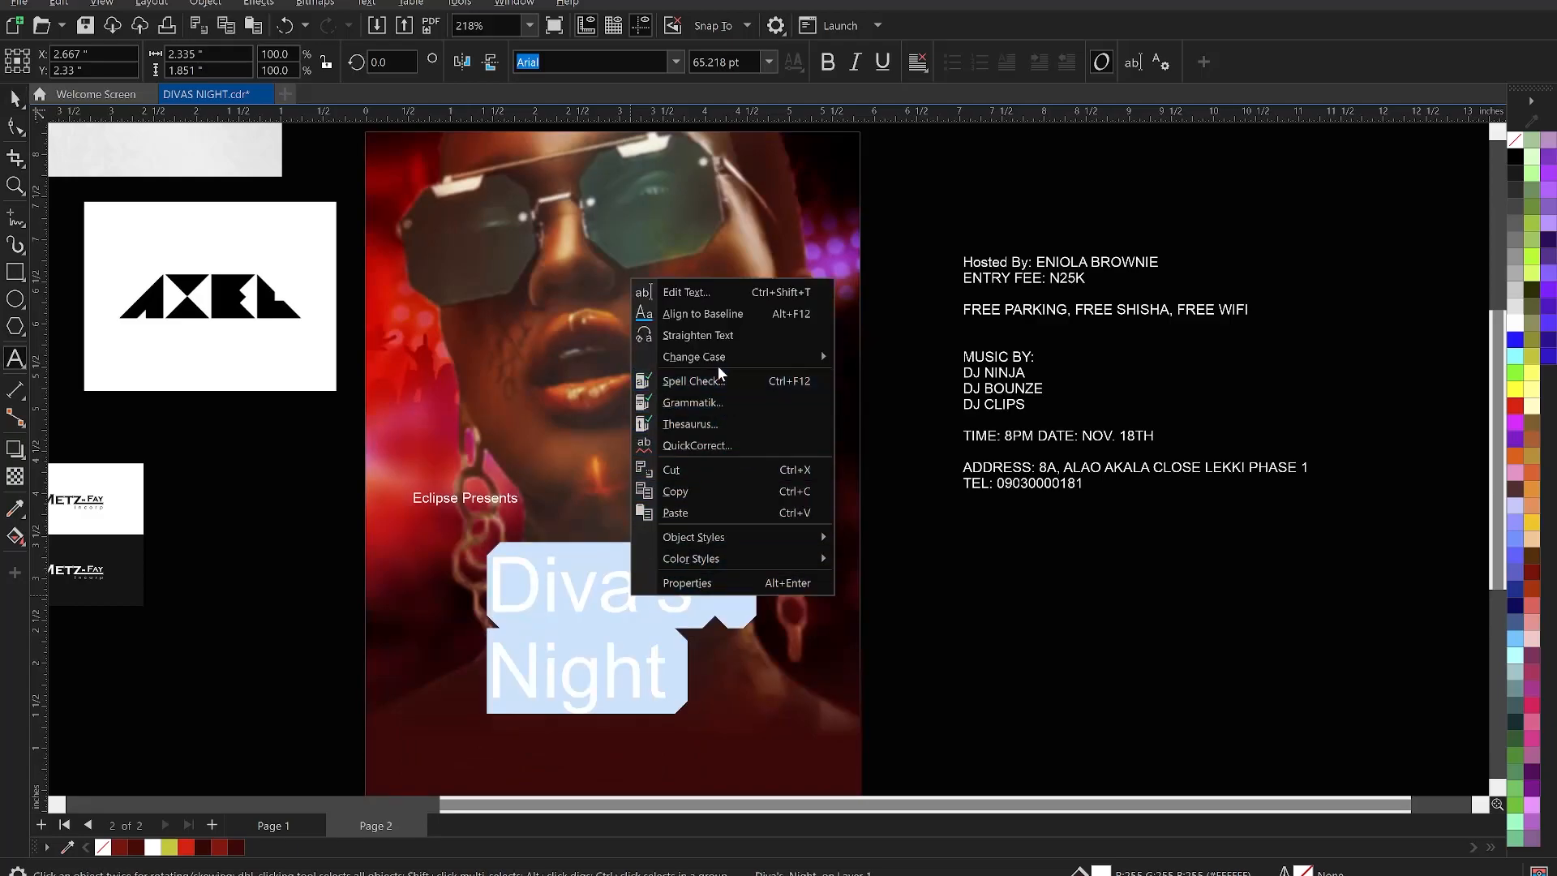
{"action": "mouse_move", "coordinate": [703, 360]}
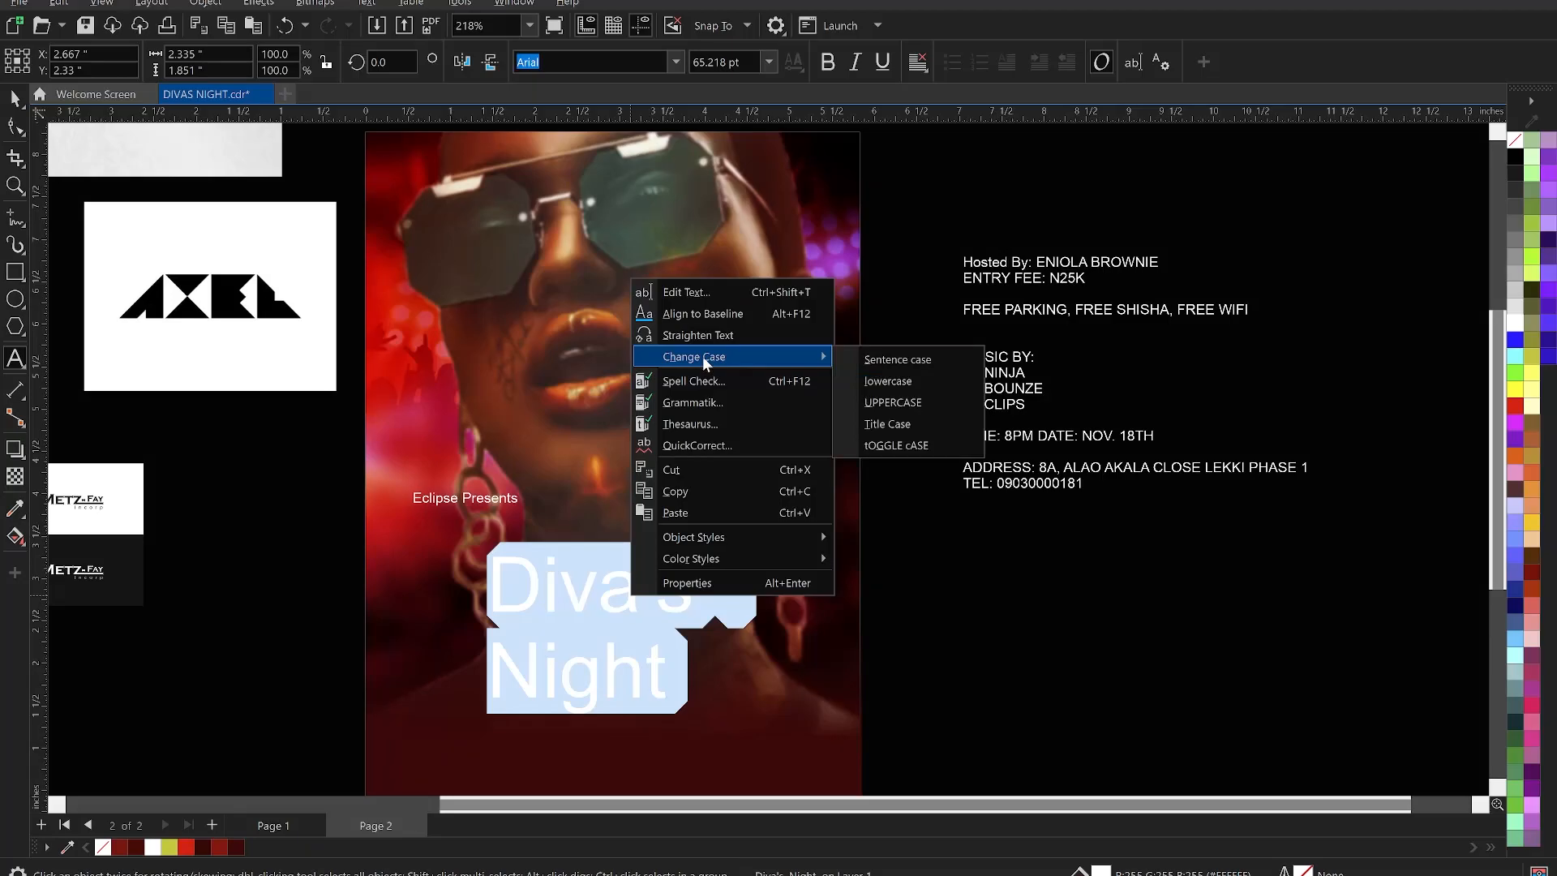
{"action": "left_click", "coordinate": [899, 403]}
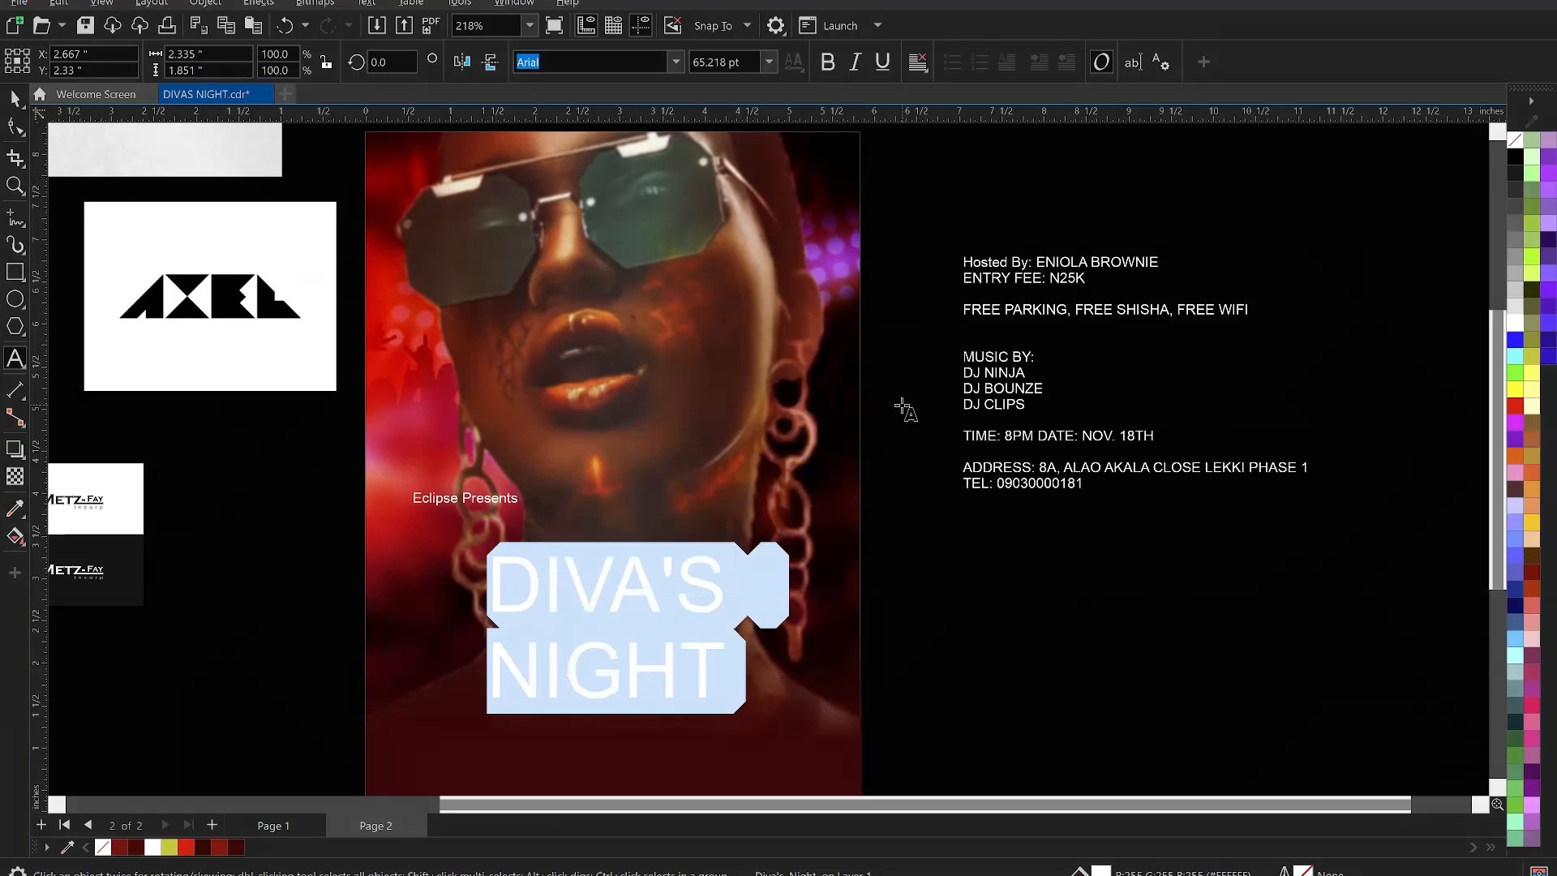
{"action": "left_click", "coordinate": [962, 660]}
{"action": "key", "text": "ctrl+space"}
- Apply the KonsensExtrabold font to the DIVA'S NIGHT title at 65.218 pt
{"action": "left_click", "coordinate": [655, 596]}
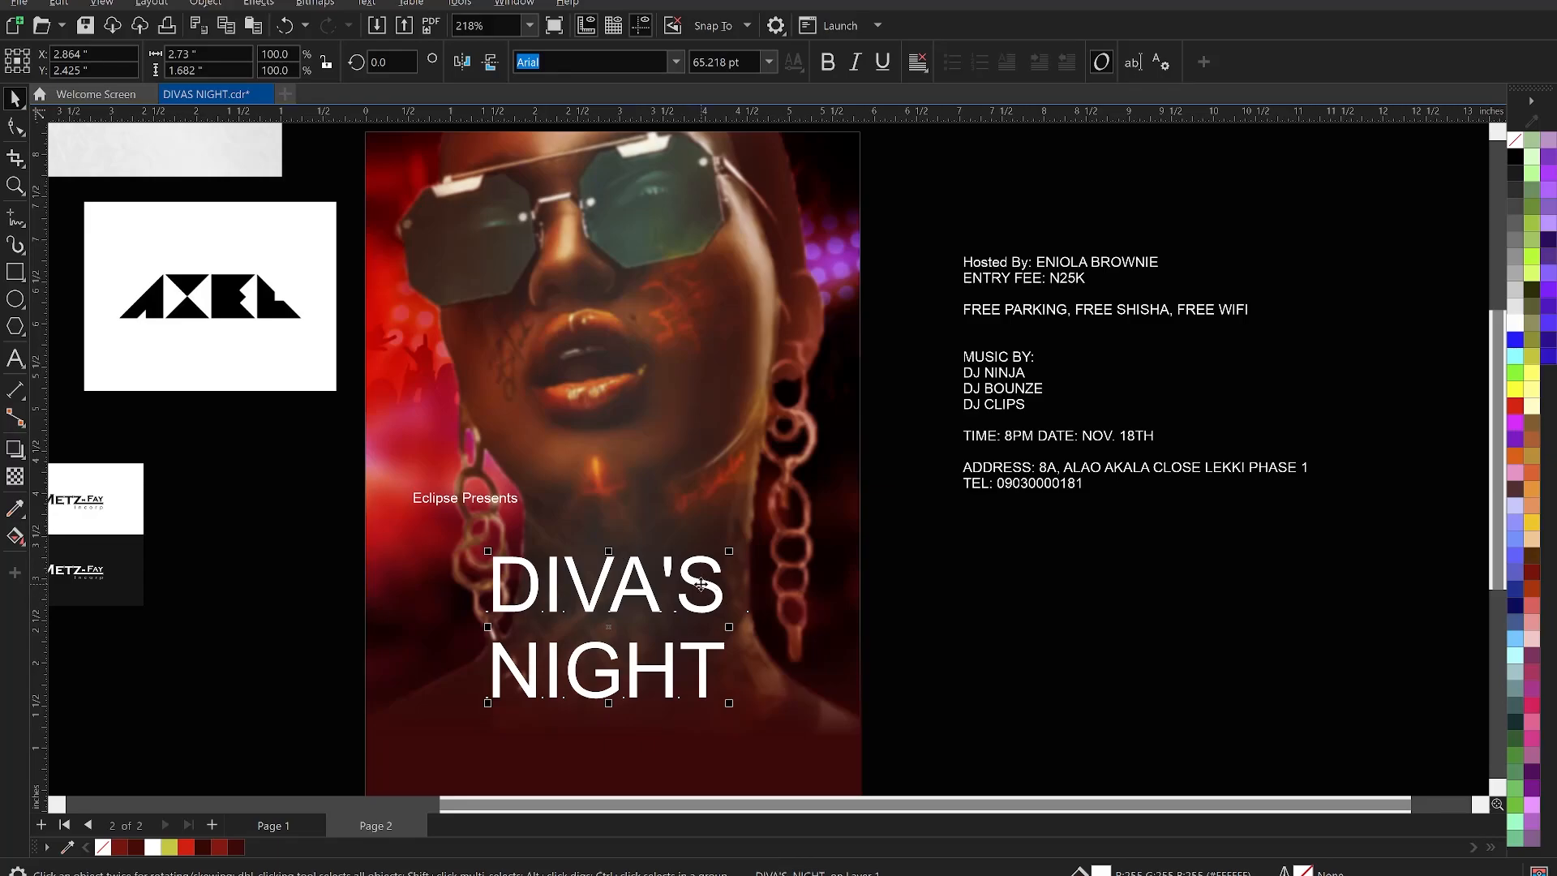
{"action": "left_click", "coordinate": [676, 62]}
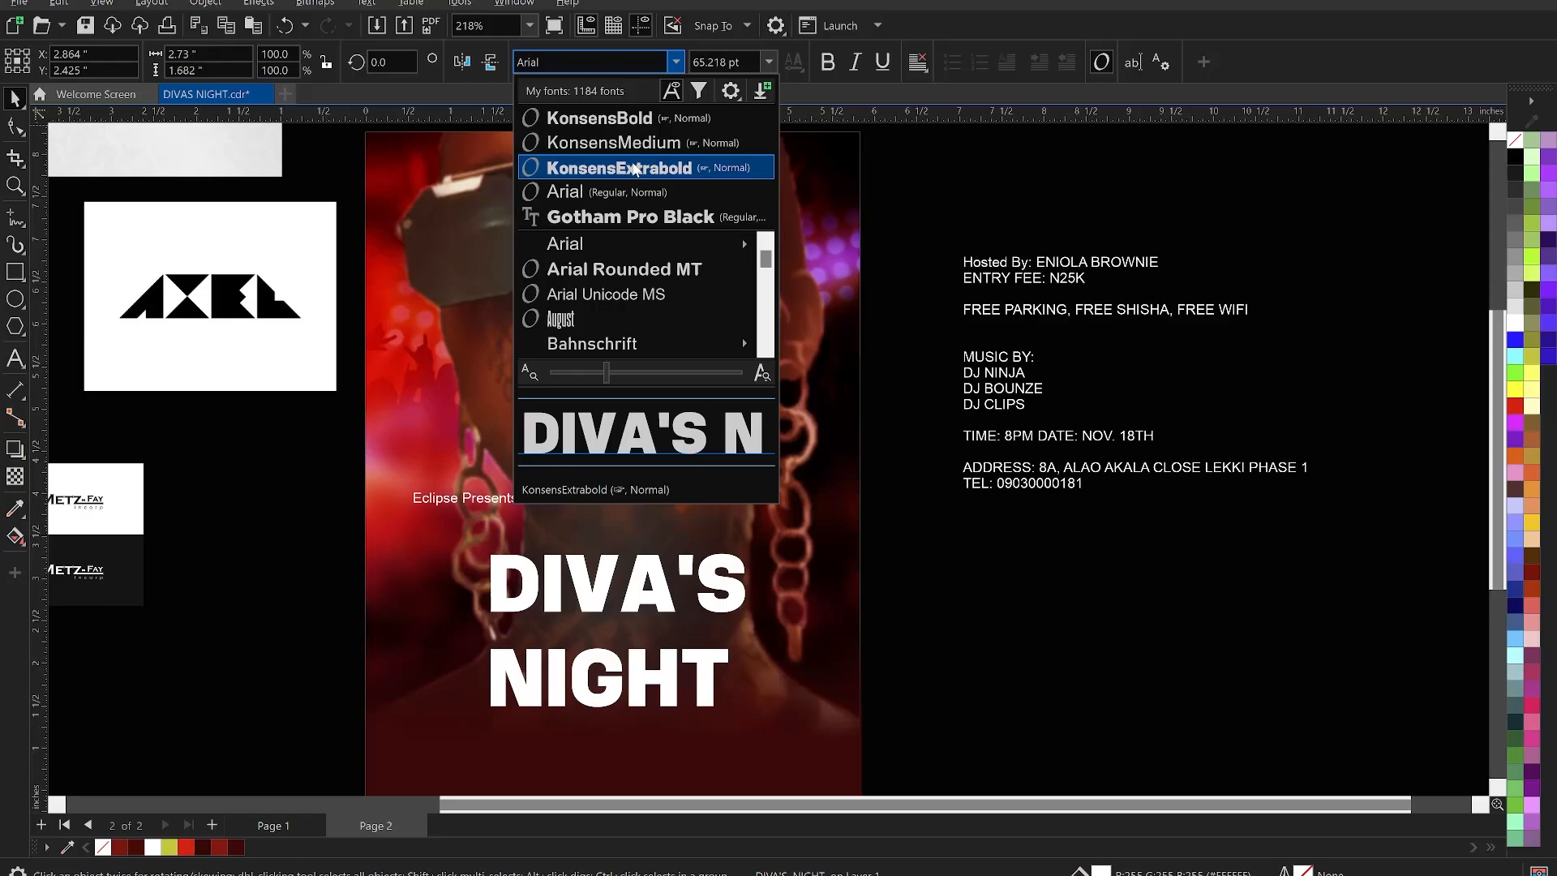
{"action": "left_click", "coordinate": [635, 168]}
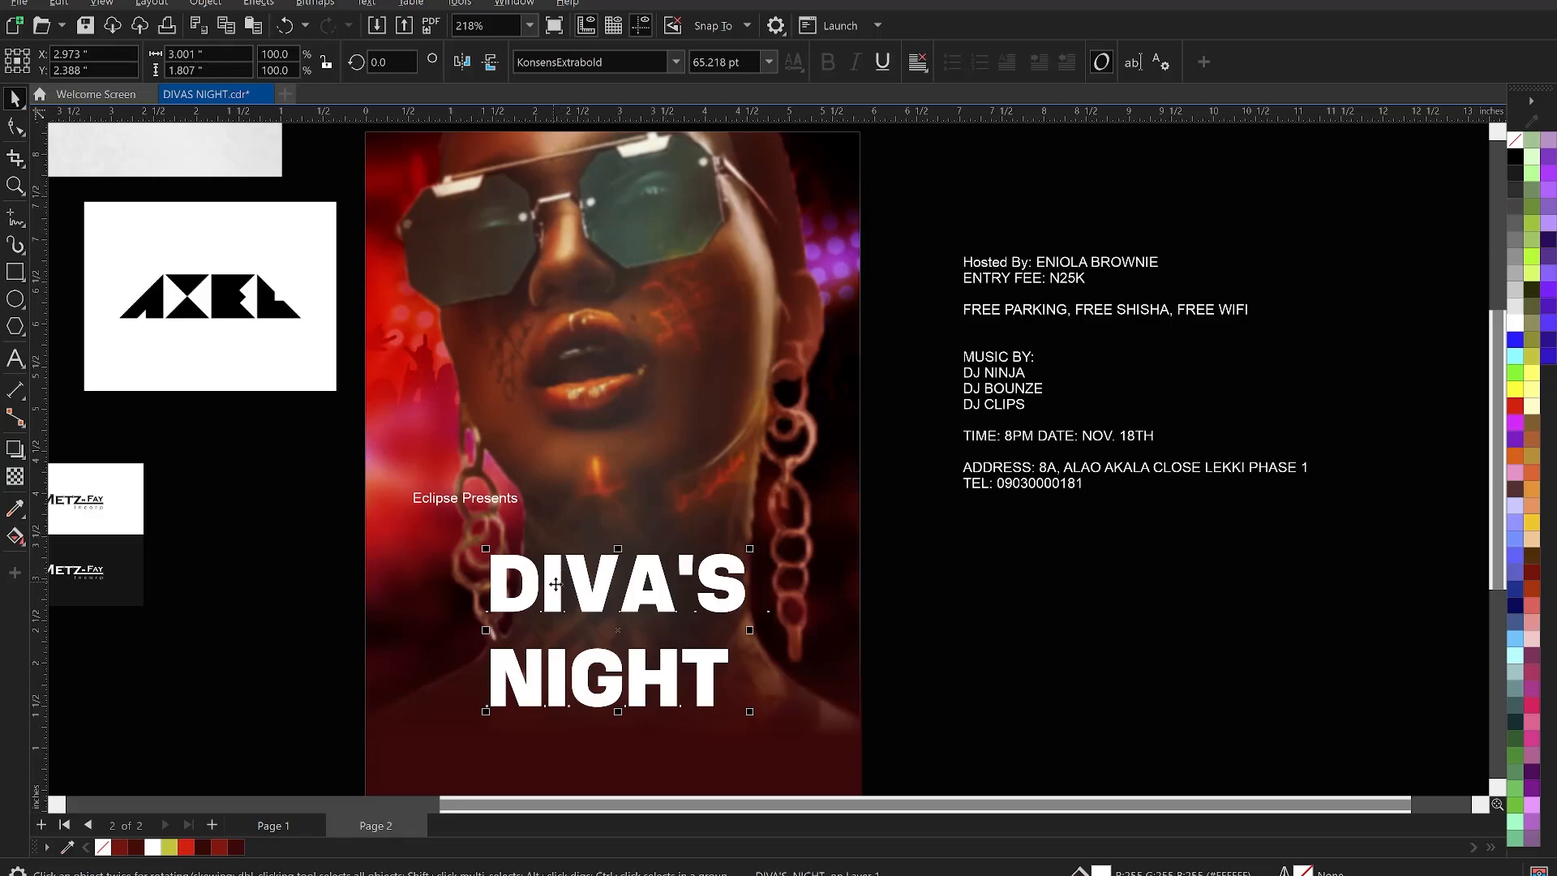
{"action": "scroll", "coordinate": [600, 689], "scroll_direction": "up", "scroll_amount": 1}
{"action": "scroll", "coordinate": [600, 690], "scroll_direction": "up", "scroll_amount": 1}
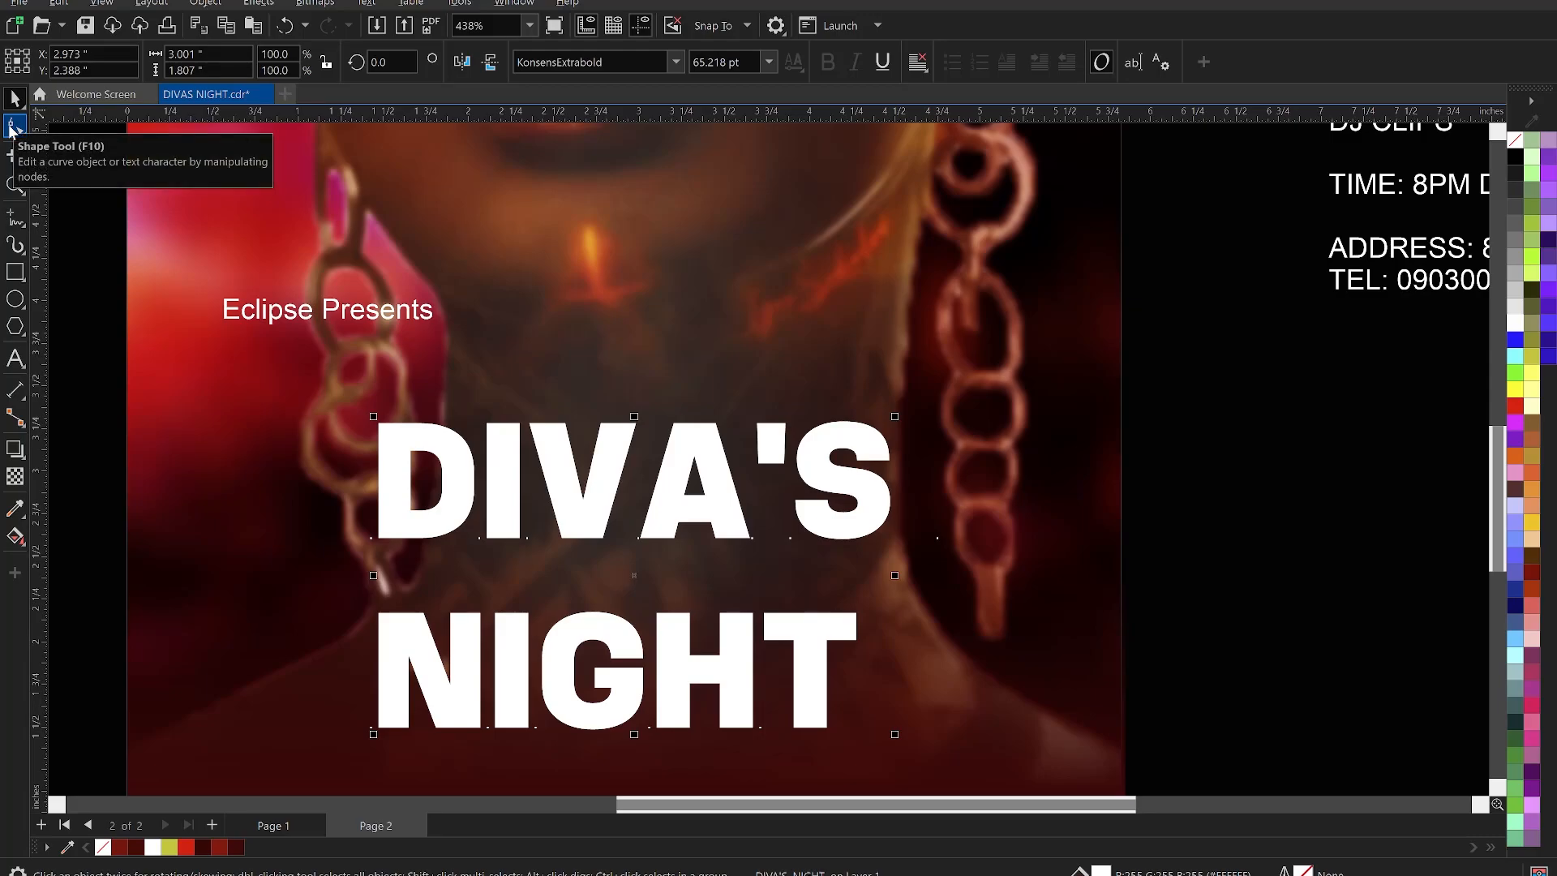
- Tighten the title's letter spacing to -24% with the Shape tool
{"action": "left_click", "coordinate": [11, 128]}
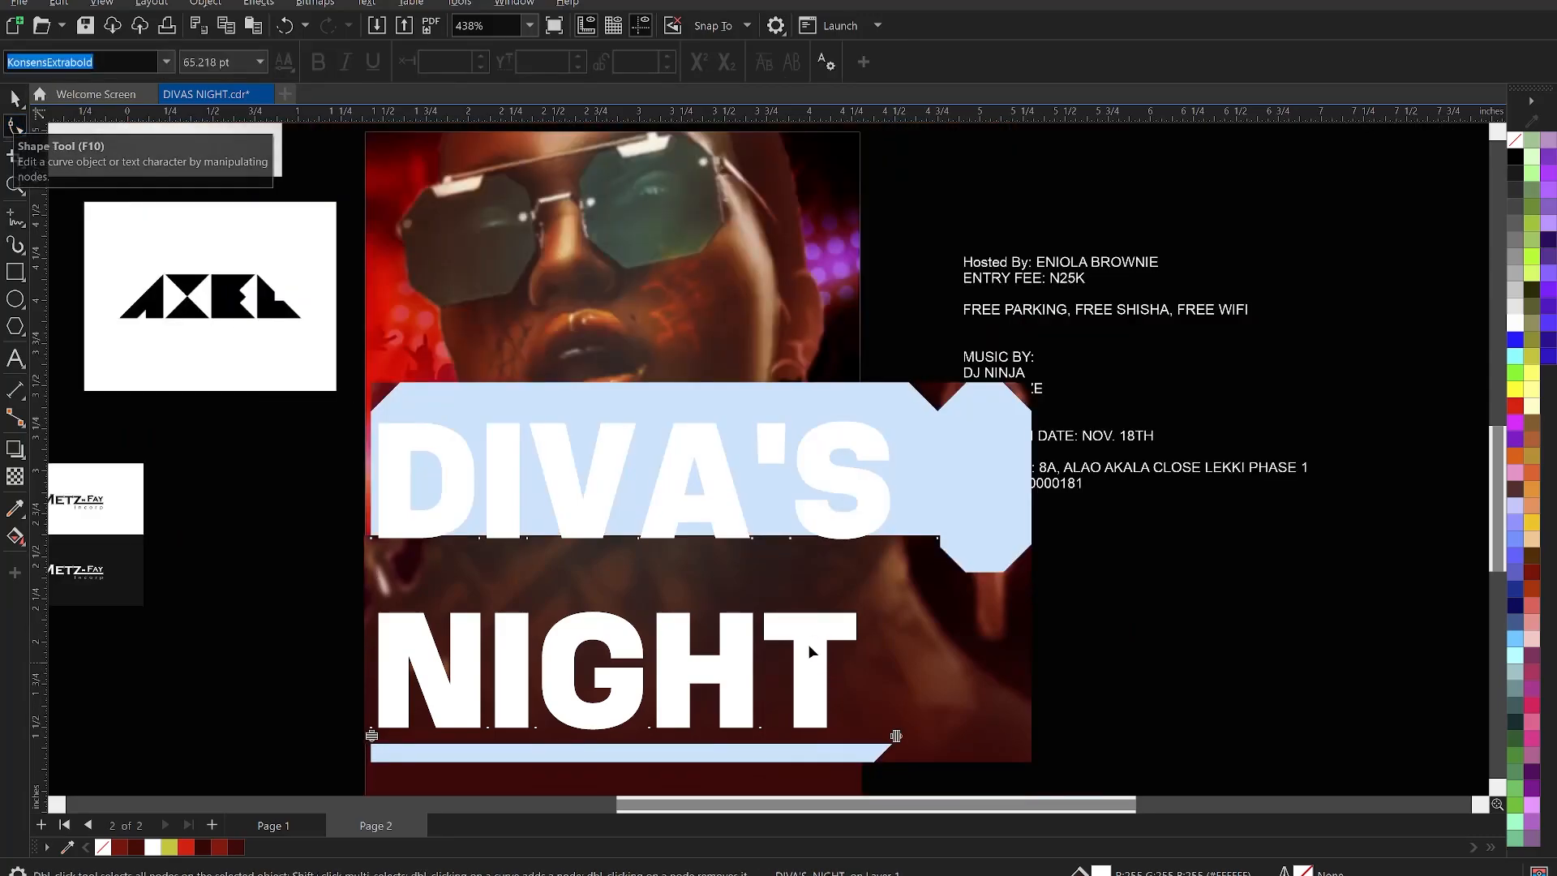
{"action": "scroll", "coordinate": [810, 648], "scroll_direction": "down", "scroll_amount": 1}
{"action": "scroll", "coordinate": [792, 682], "scroll_direction": "up", "scroll_amount": 1}
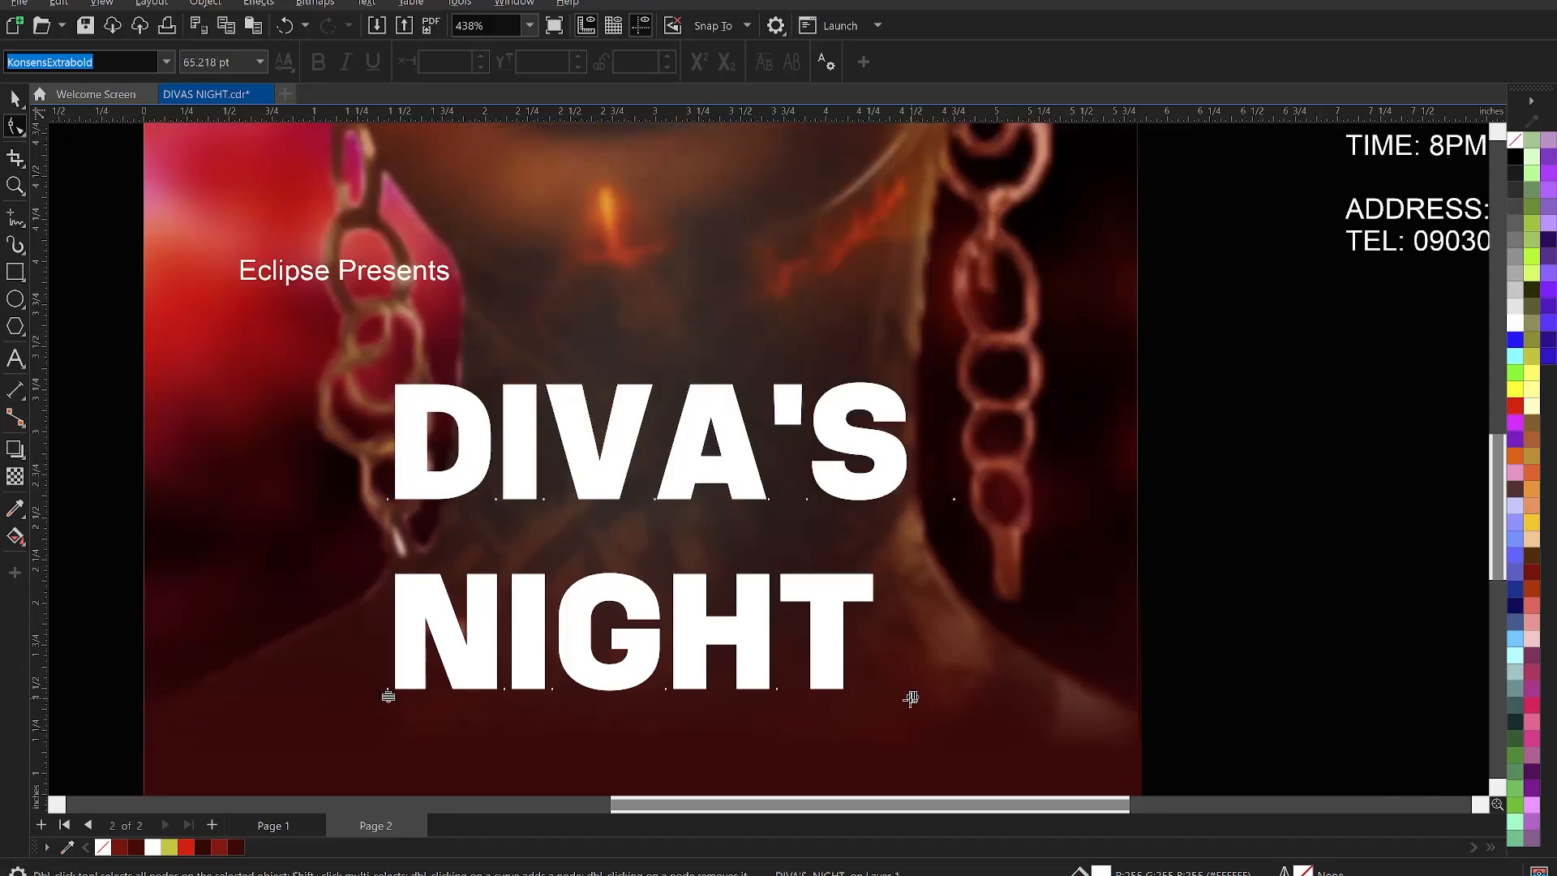
{"action": "left_click_drag", "start_coordinate": [913, 699], "coordinate": [869, 685]}
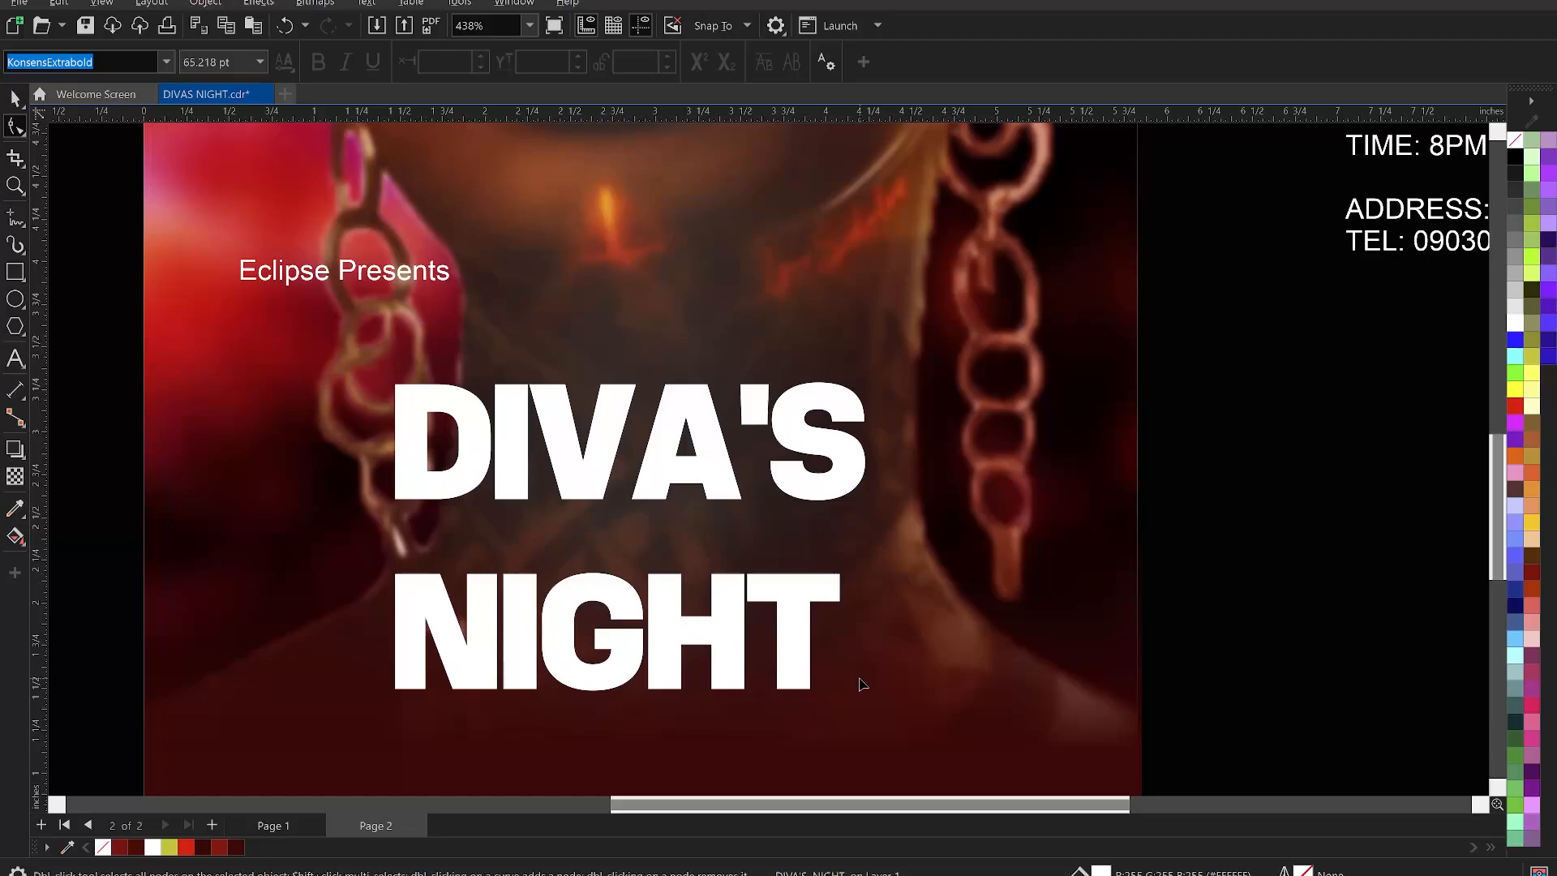
- Nudge the A, apostrophe and S of DIVA'S left, then pull the apostrophe and S closer to A
{"action": "left_click_drag", "start_coordinate": [999, 342], "coordinate": [620, 555]}
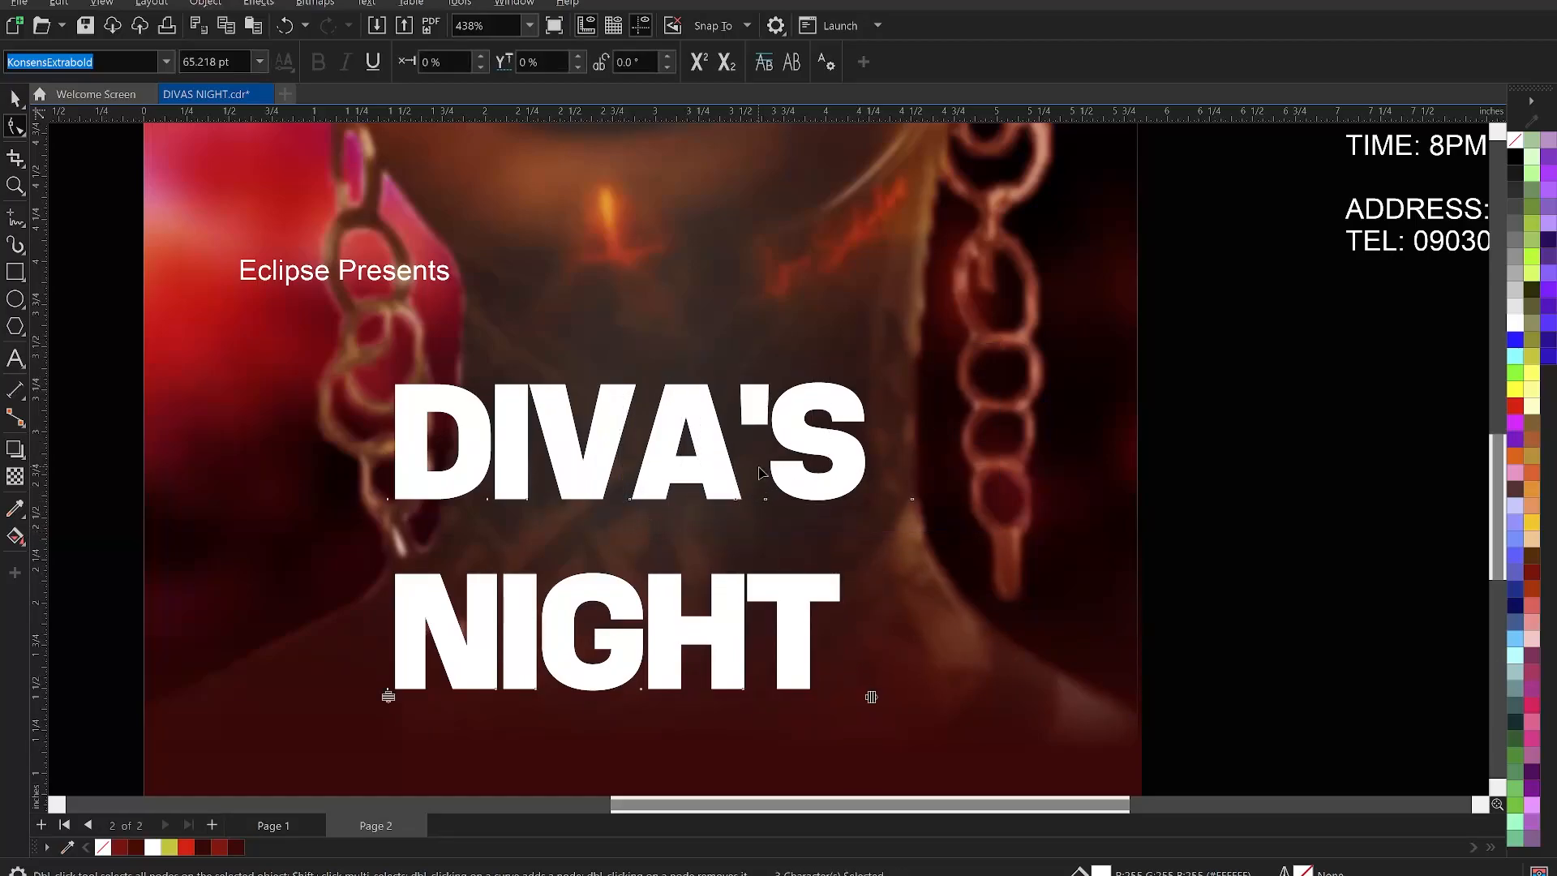
{"action": "key", "text": "Left"}
{"action": "key", "text": "Left"}
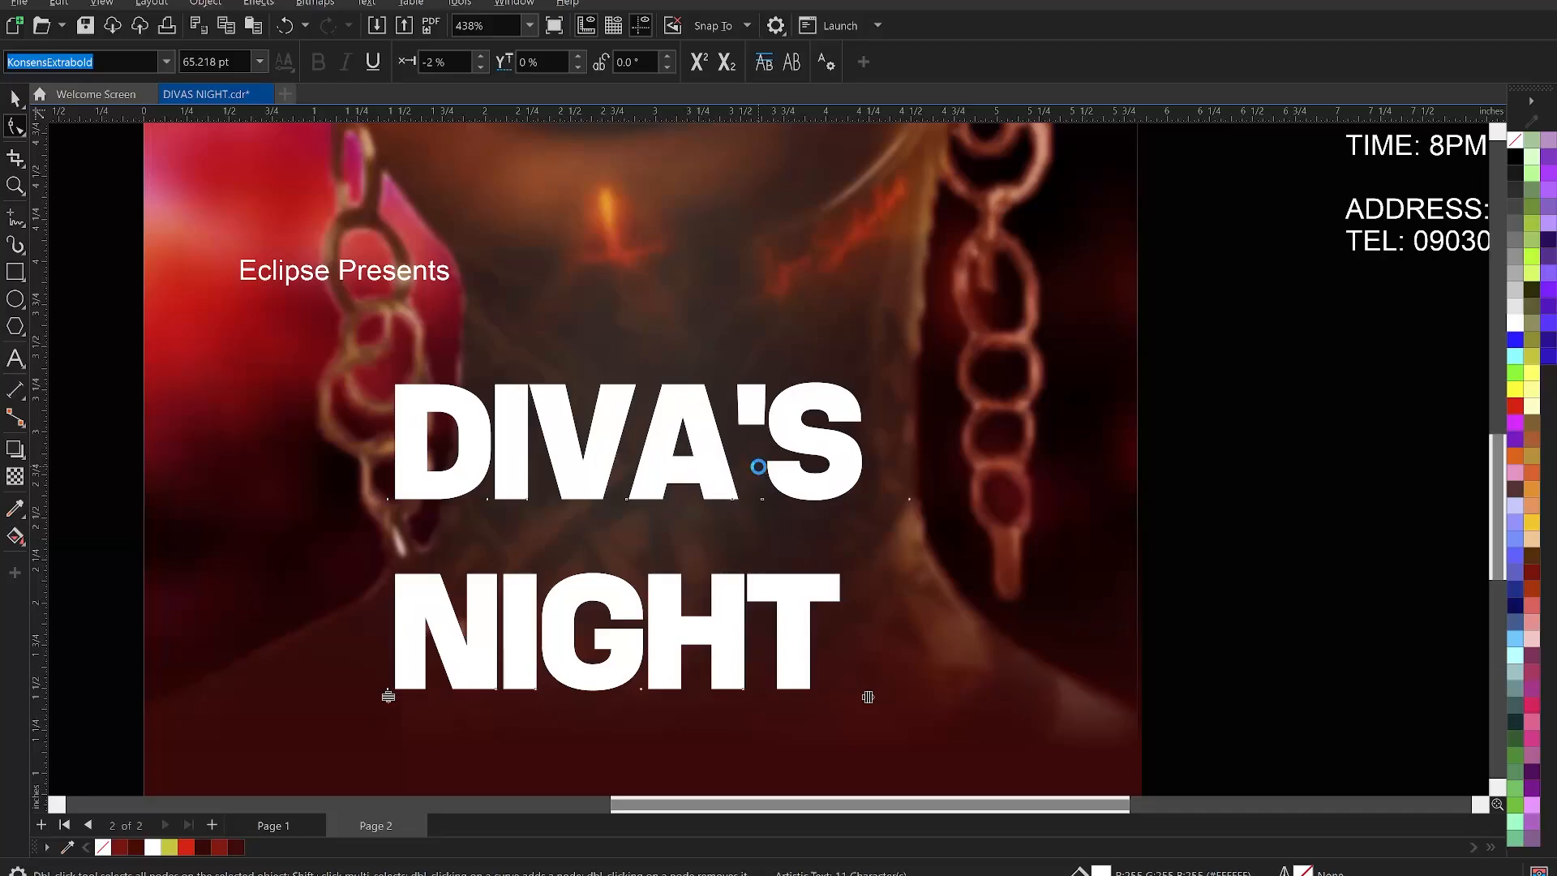
{"action": "key", "text": "Left"}
{"action": "key", "text": "Left"}
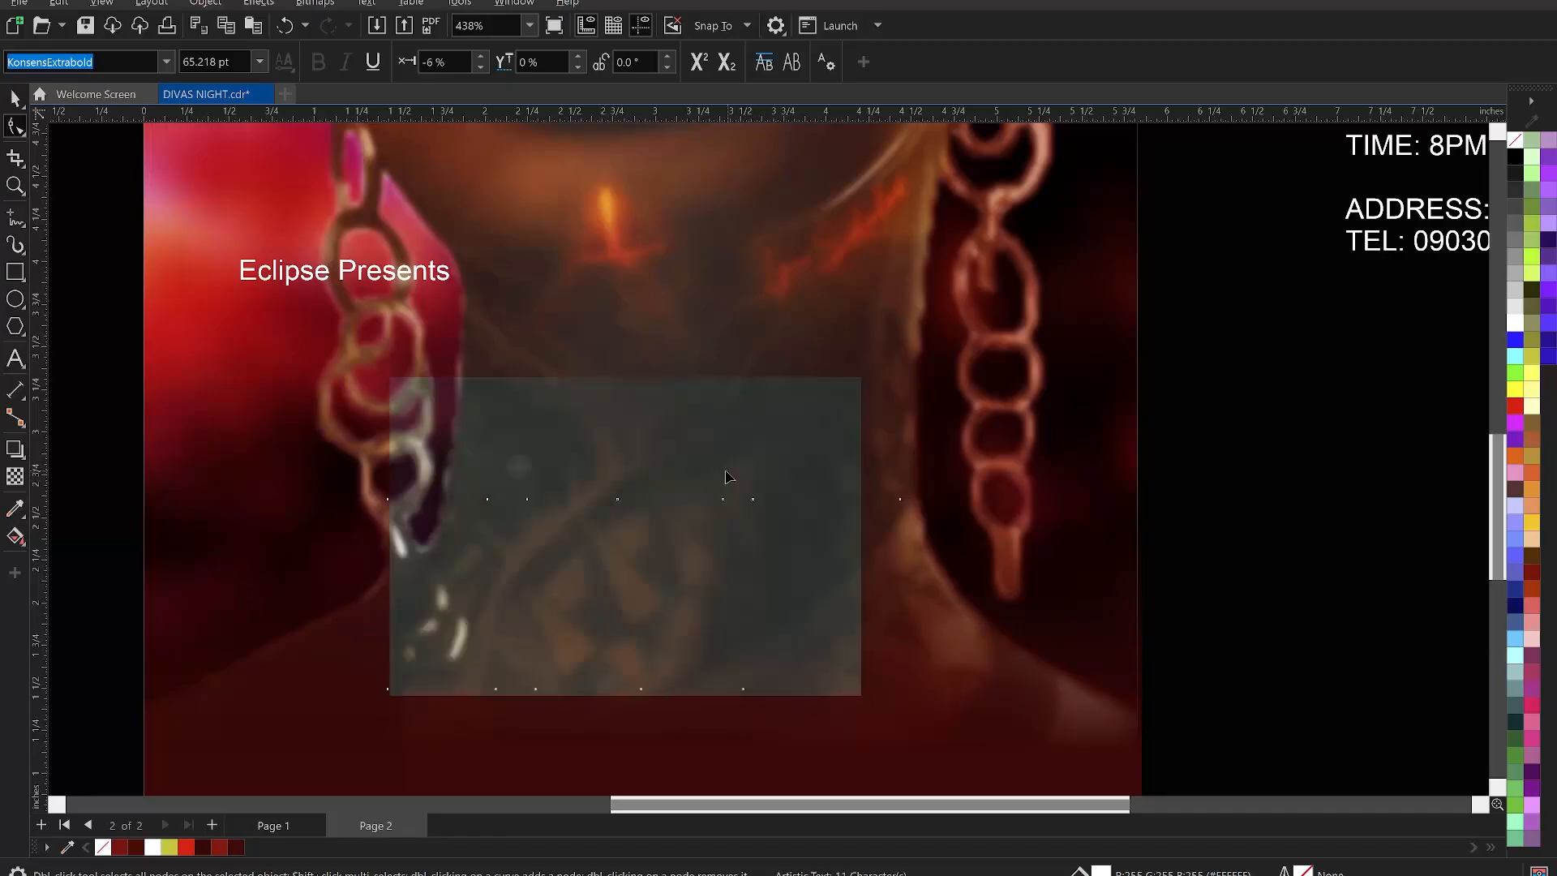
{"action": "key", "text": "Left"}
{"action": "key", "text": "Left"}
{"action": "key", "text": "Left"}
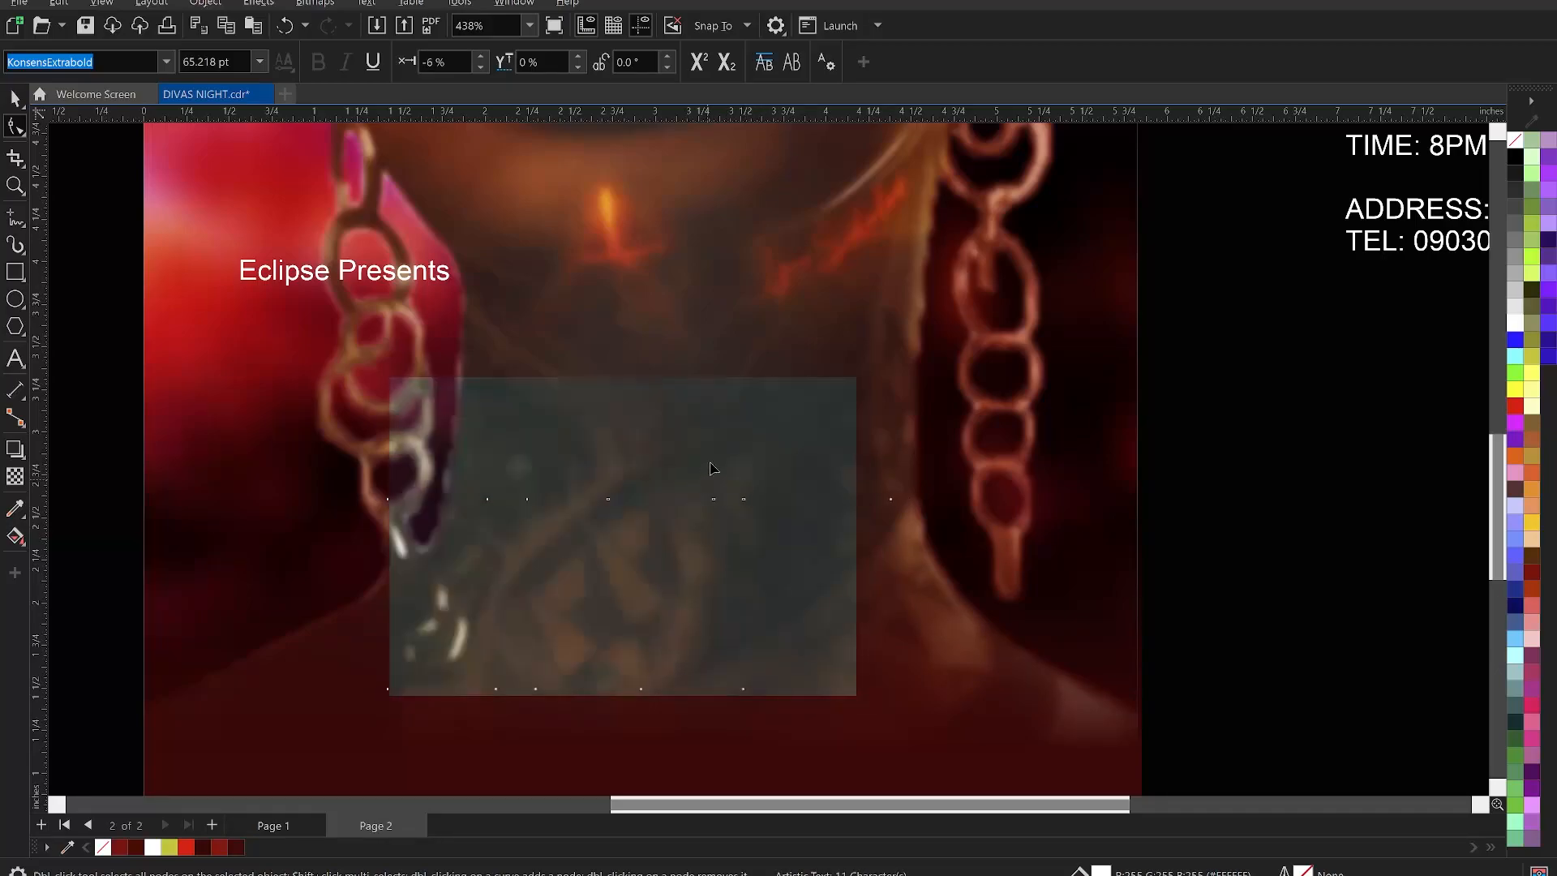
{"action": "key", "text": "Right"}
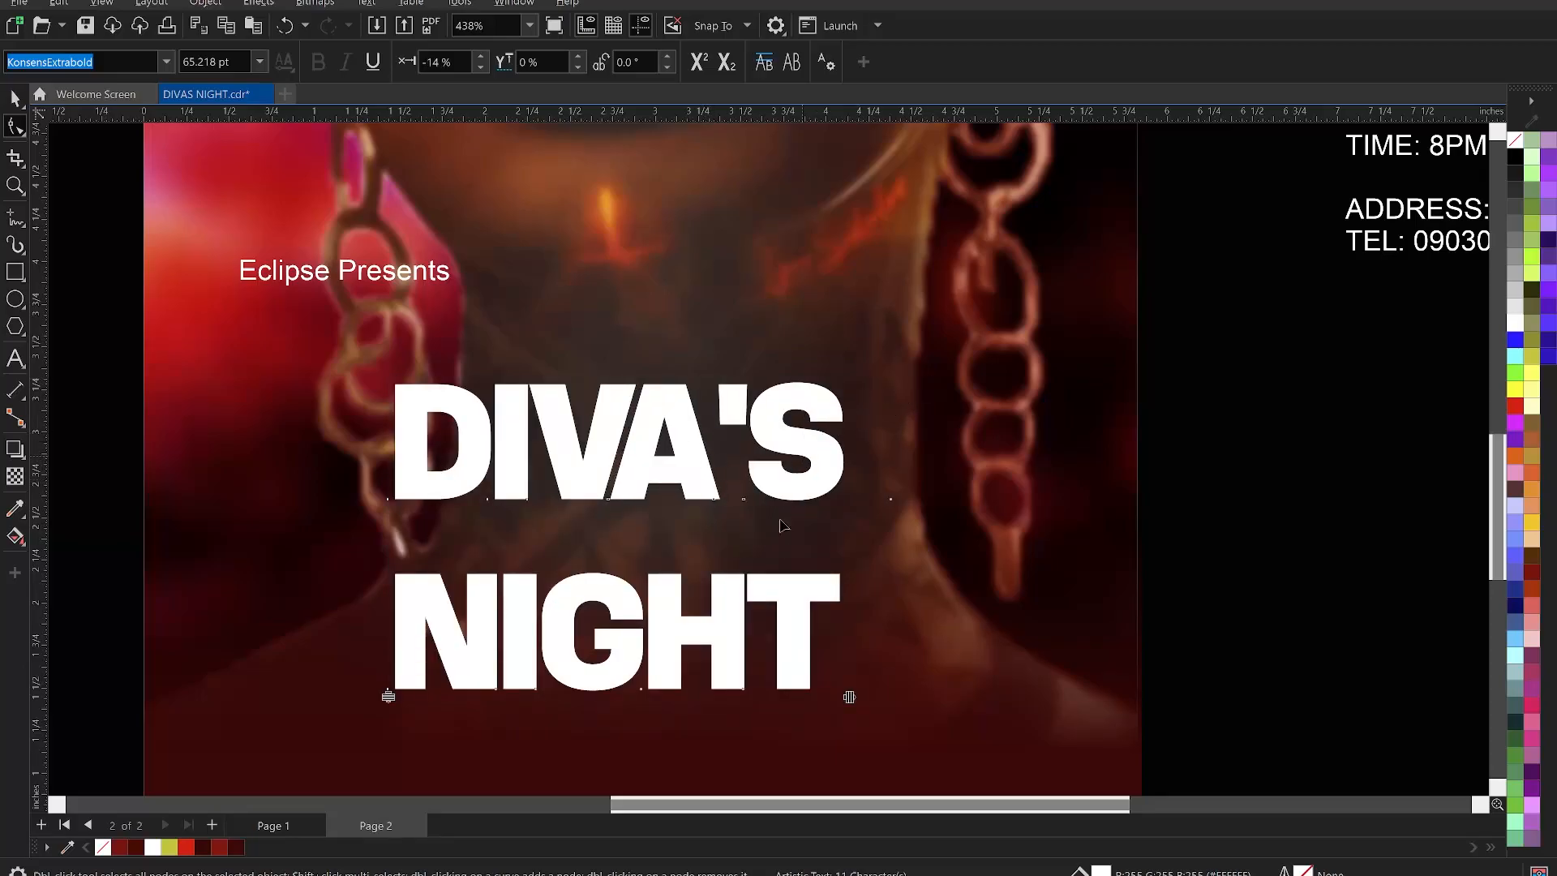
{"action": "left_click", "coordinate": [782, 583]}
{"action": "left_click_drag", "start_coordinate": [1003, 354], "coordinate": [714, 532]}
{"action": "key", "text": "Left"}
{"action": "key", "text": "Left"}
{"action": "key", "text": "Left"}
{"action": "key", "text": "Left"}
{"action": "key", "text": "Left"}
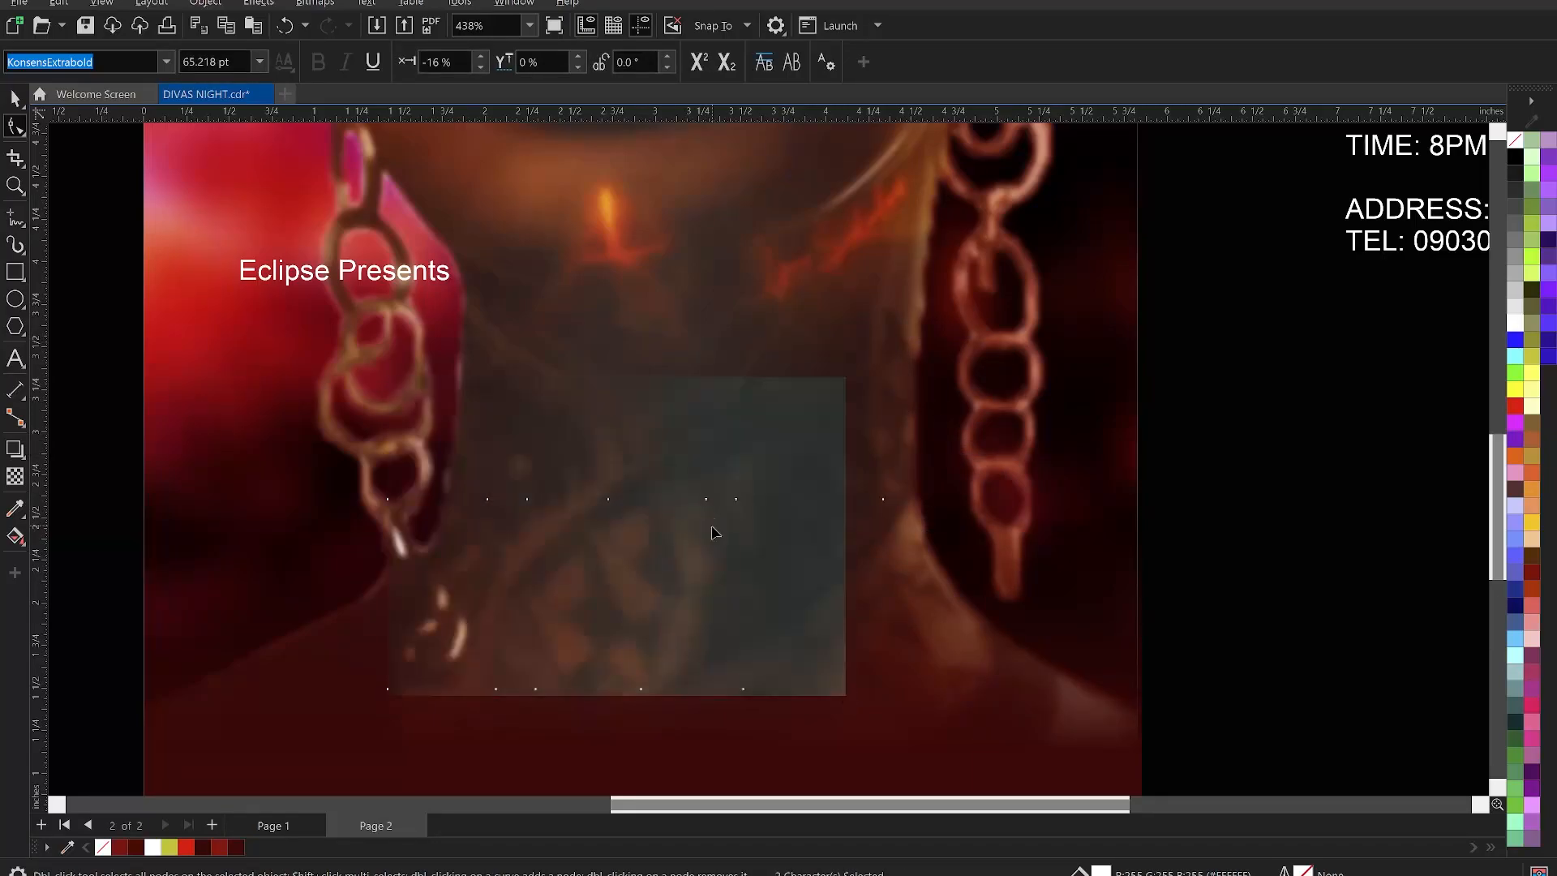
{"action": "key", "text": "Left"}
{"action": "key", "text": "Left"}
{"action": "key", "text": "Left"}
{"action": "key", "text": "Left"}
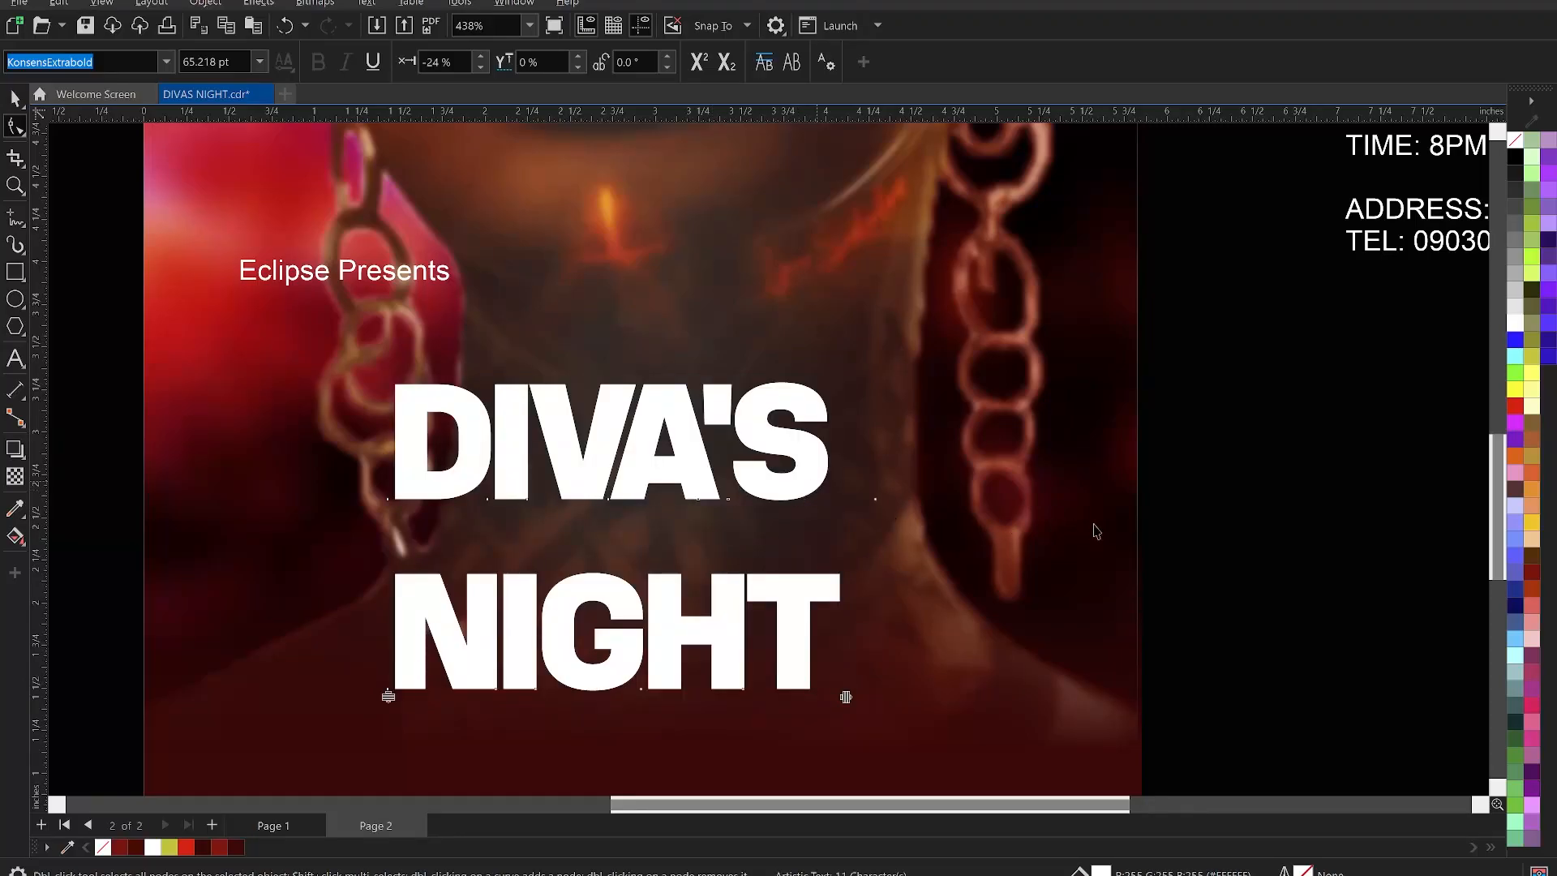
{"action": "key", "text": "space"}
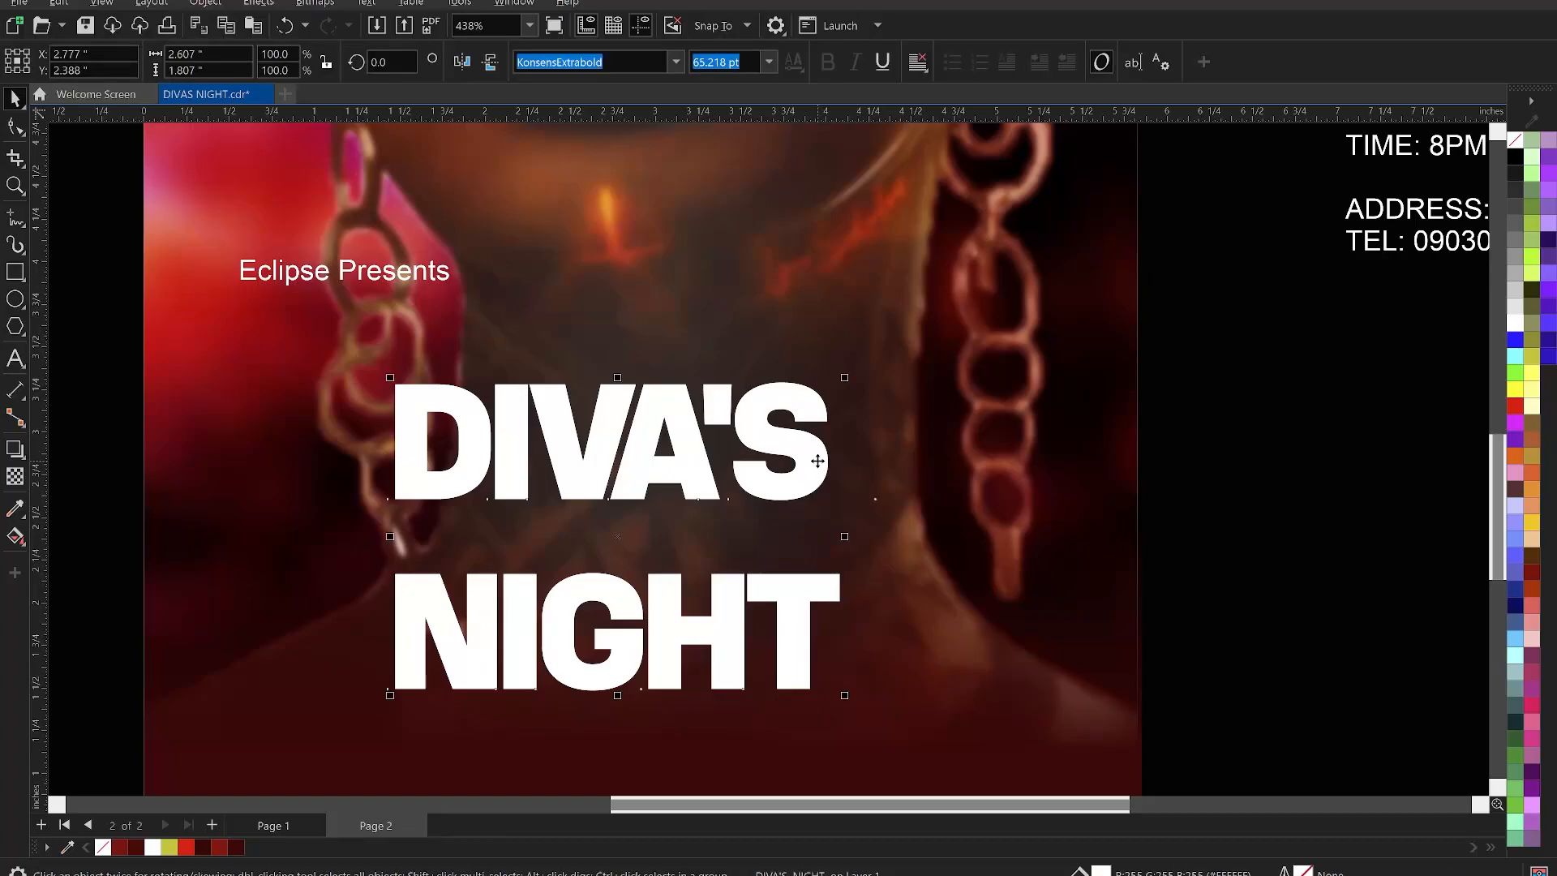
- Reduce the line spacing so NIGHT sits closer under DIVA'S
{"action": "left_click", "coordinate": [14, 125]}
{"action": "left_click_drag", "start_coordinate": [388, 695], "coordinate": [406, 582]}
{"action": "key", "text": "space"}
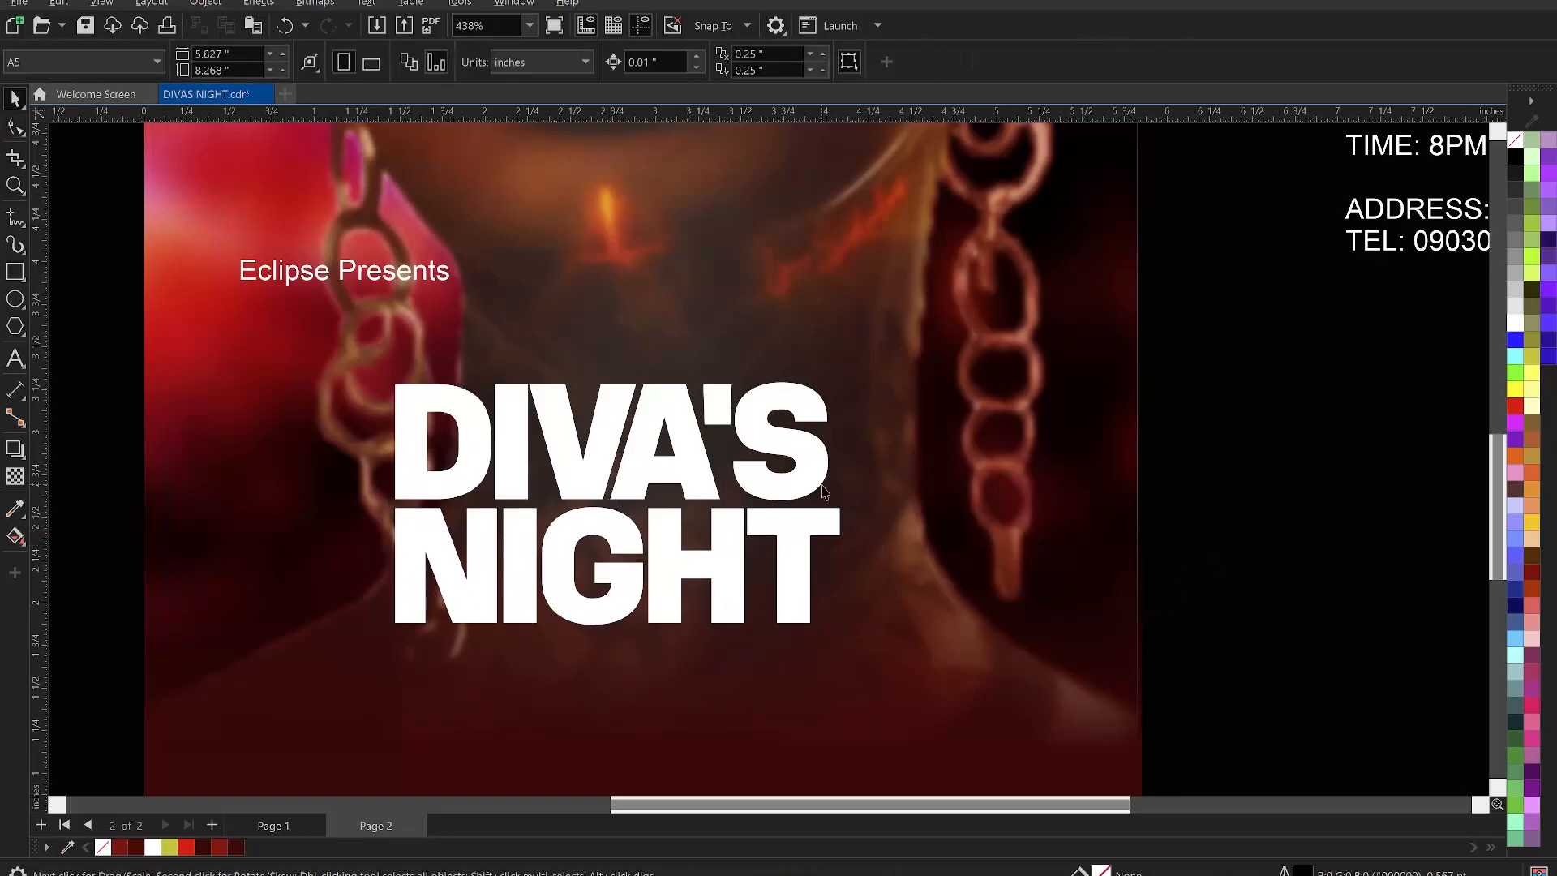
- Enlarge the title to about 114.5% (74.687 pt) and skew it rising toward the right
{"action": "left_click_drag", "start_coordinate": [851, 637], "coordinate": [923, 701]}
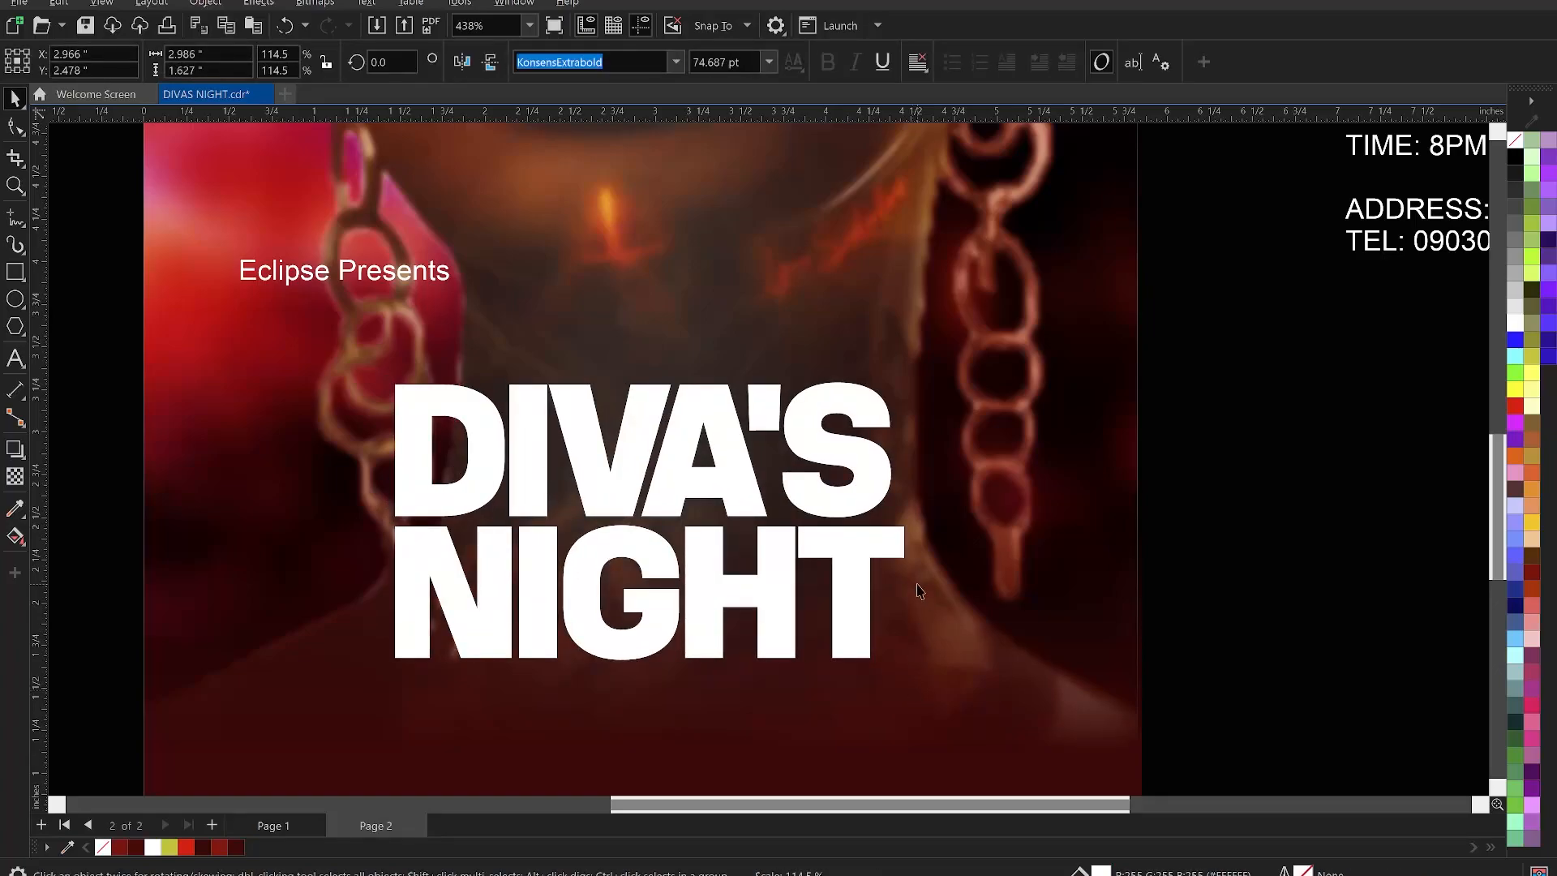
{"action": "left_click", "coordinate": [862, 571]}
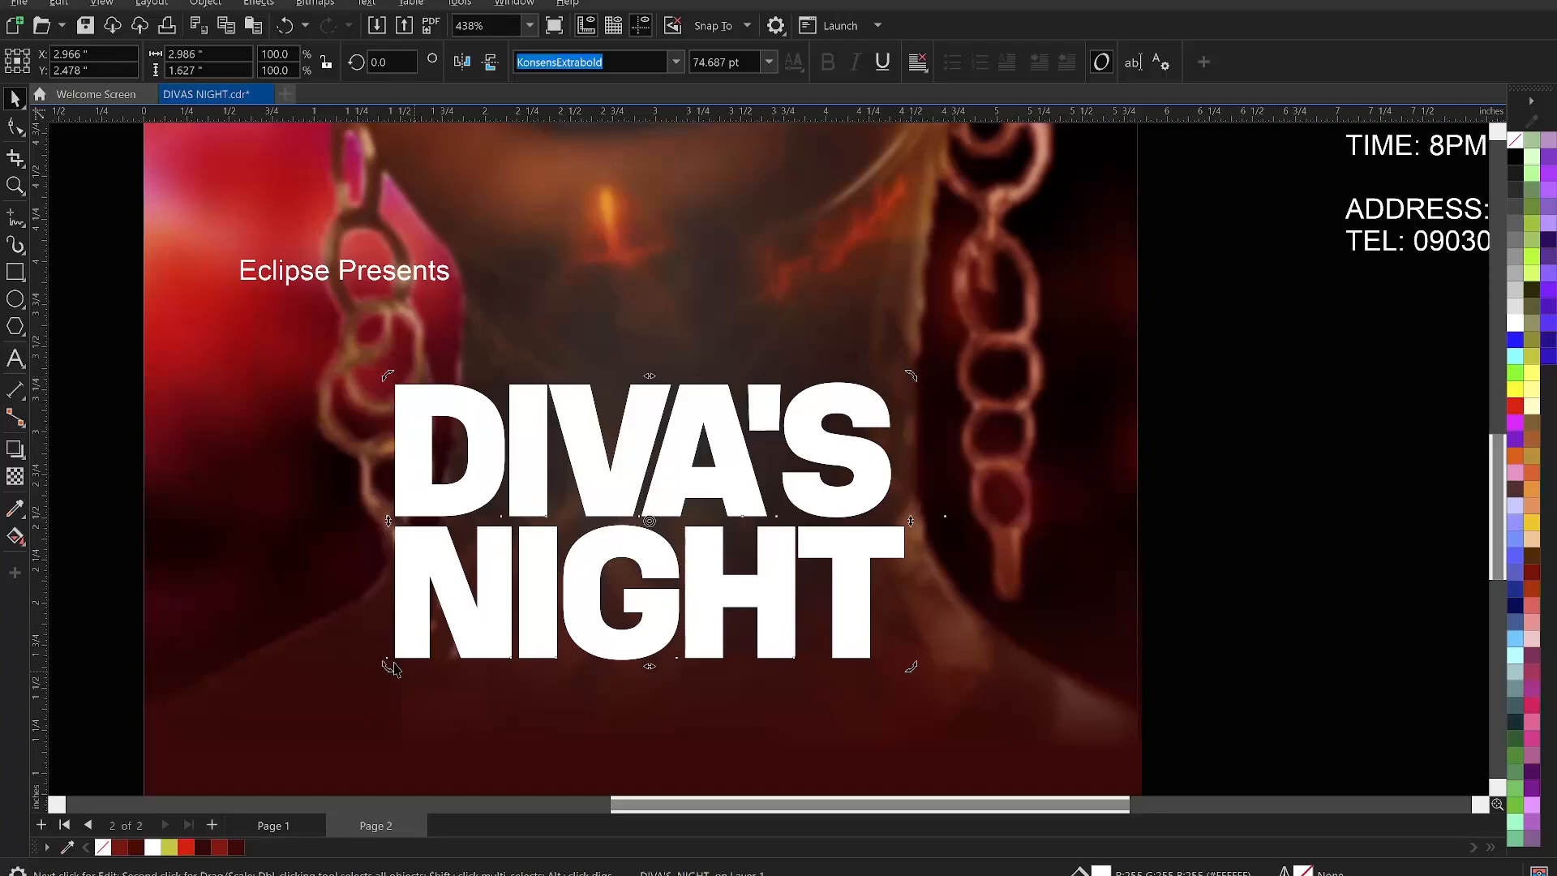
{"action": "left_click_drag", "start_coordinate": [912, 523], "coordinate": [910, 444]}
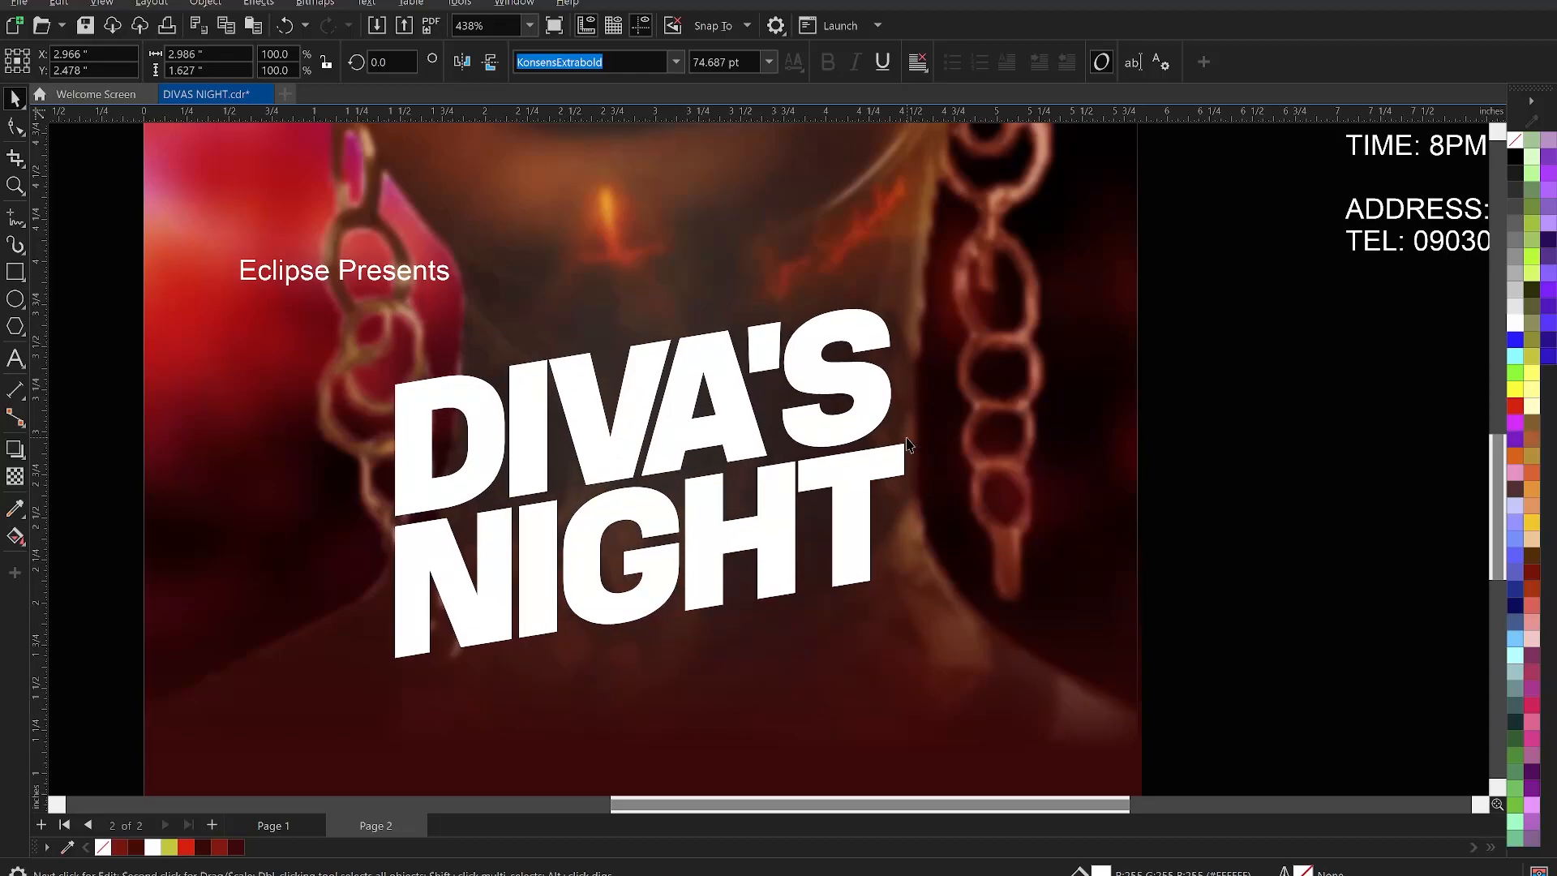
{"action": "scroll", "coordinate": [910, 444], "scroll_direction": "down", "scroll_amount": 1}
- Reposition the slanted title slightly lower and right over the photo
{"action": "left_click", "coordinate": [866, 460]}
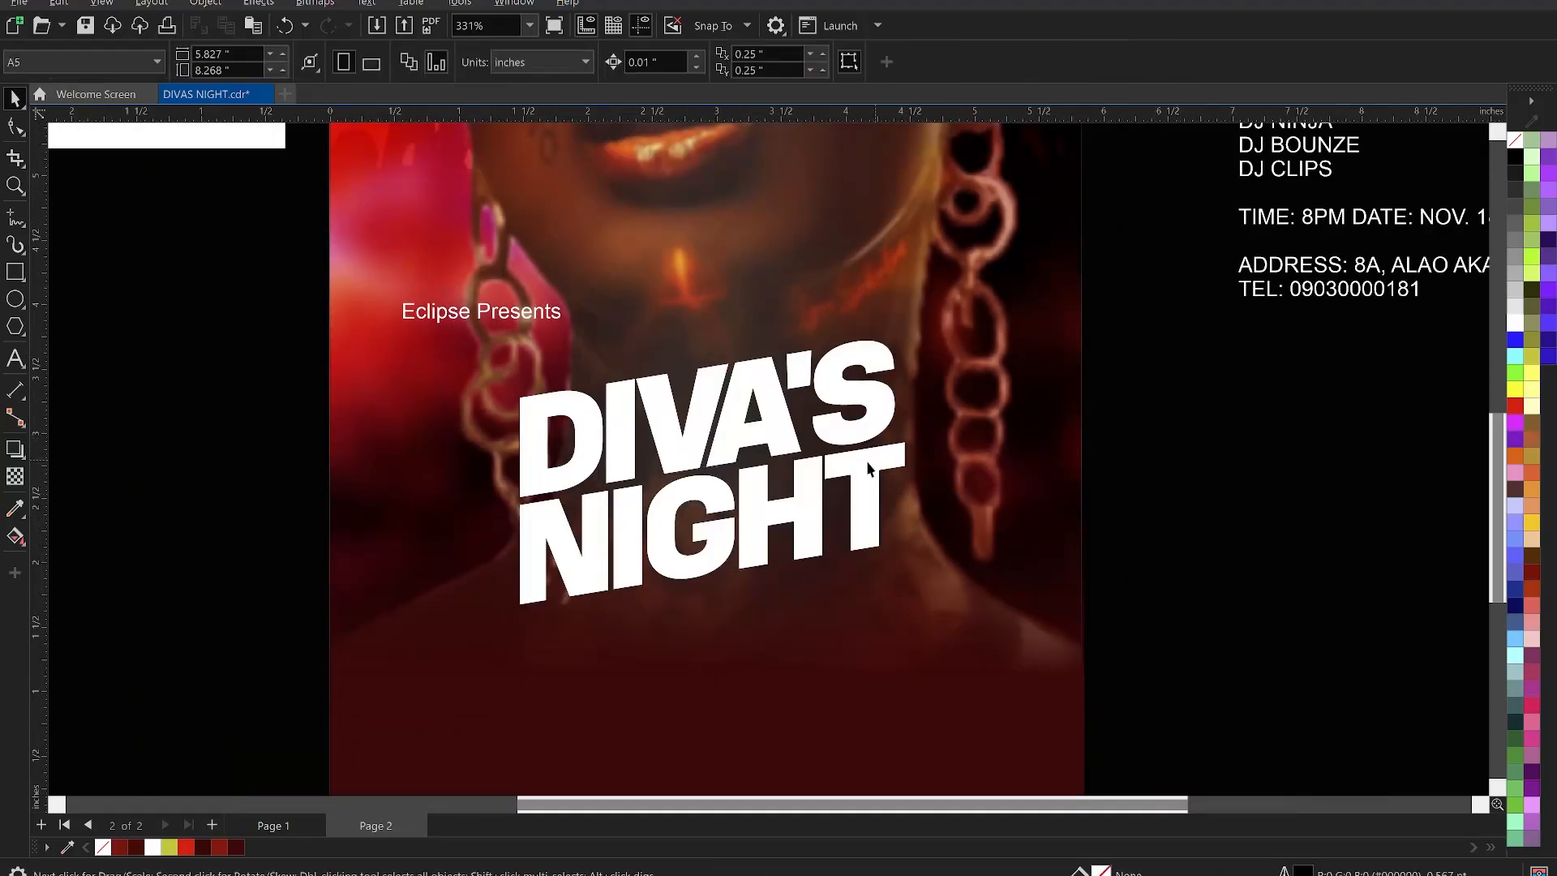
{"action": "left_click_drag", "start_coordinate": [866, 533], "coordinate": [877, 576]}
{"action": "scroll", "coordinate": [965, 407], "scroll_direction": "down", "scroll_amount": 3}
{"action": "scroll", "coordinate": [967, 414], "scroll_direction": "down", "scroll_amount": 1}
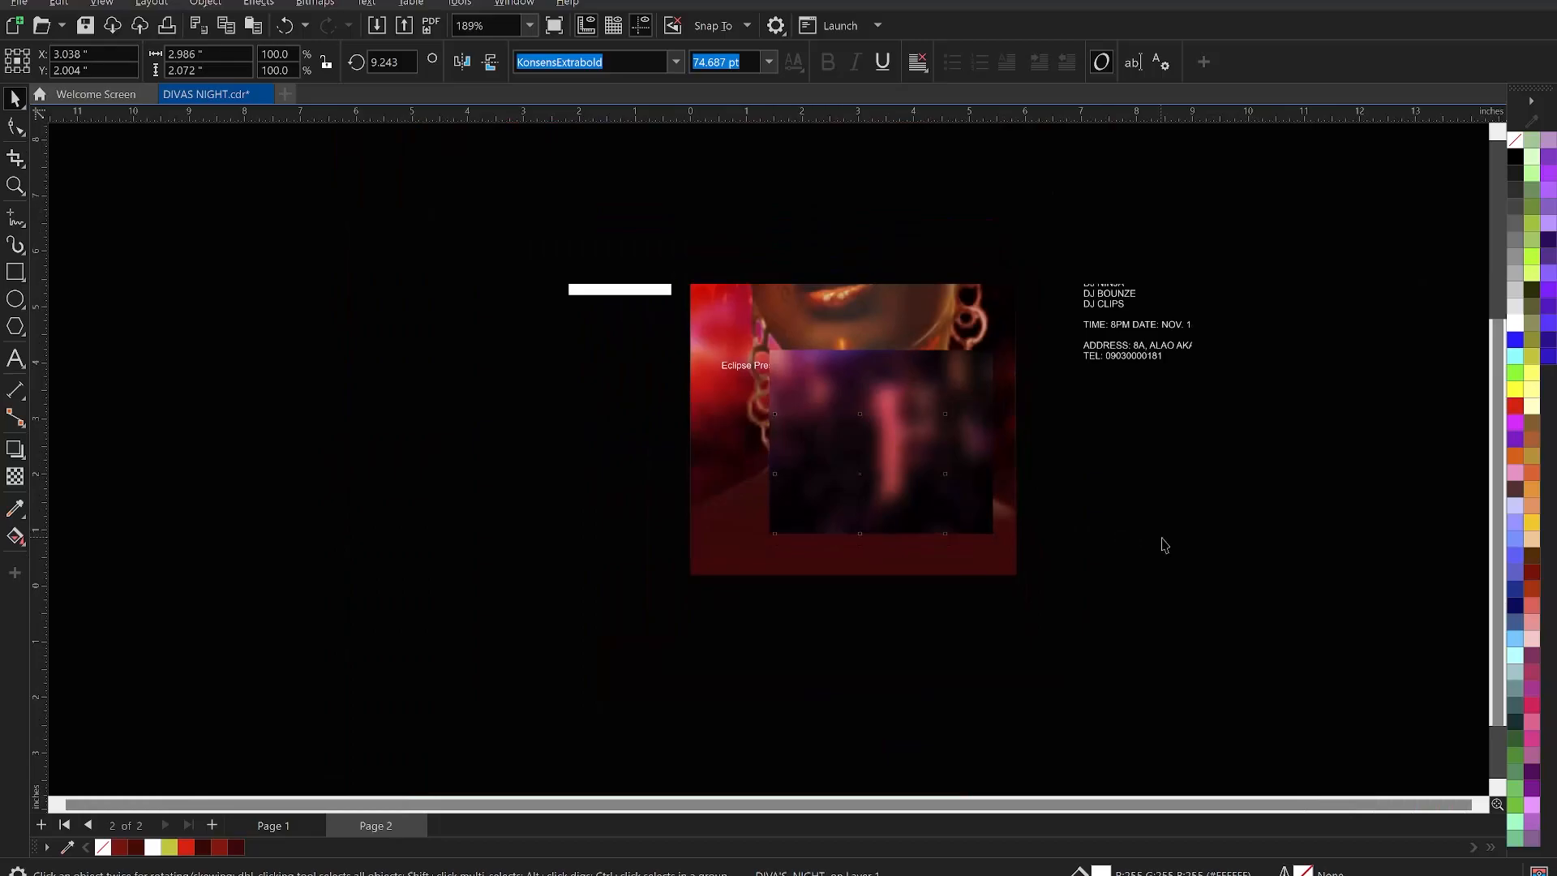
{"action": "key", "text": "z"}
{"action": "left_click_drag", "start_coordinate": [614, 331], "coordinate": [1093, 636]}
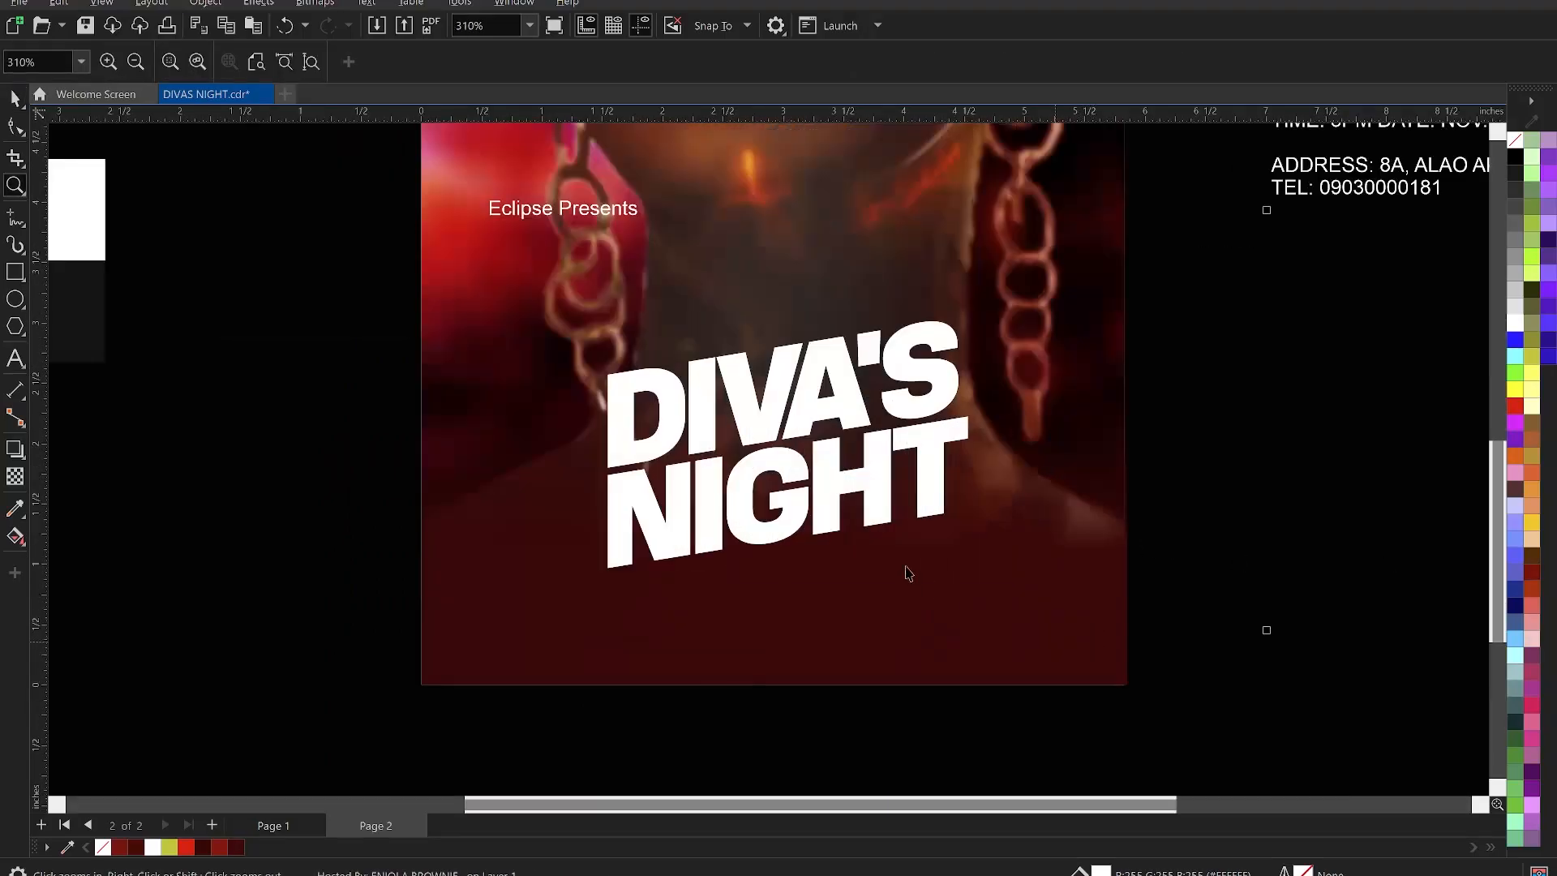
{"action": "key", "text": "space"}
{"action": "left_click", "coordinate": [837, 488]}
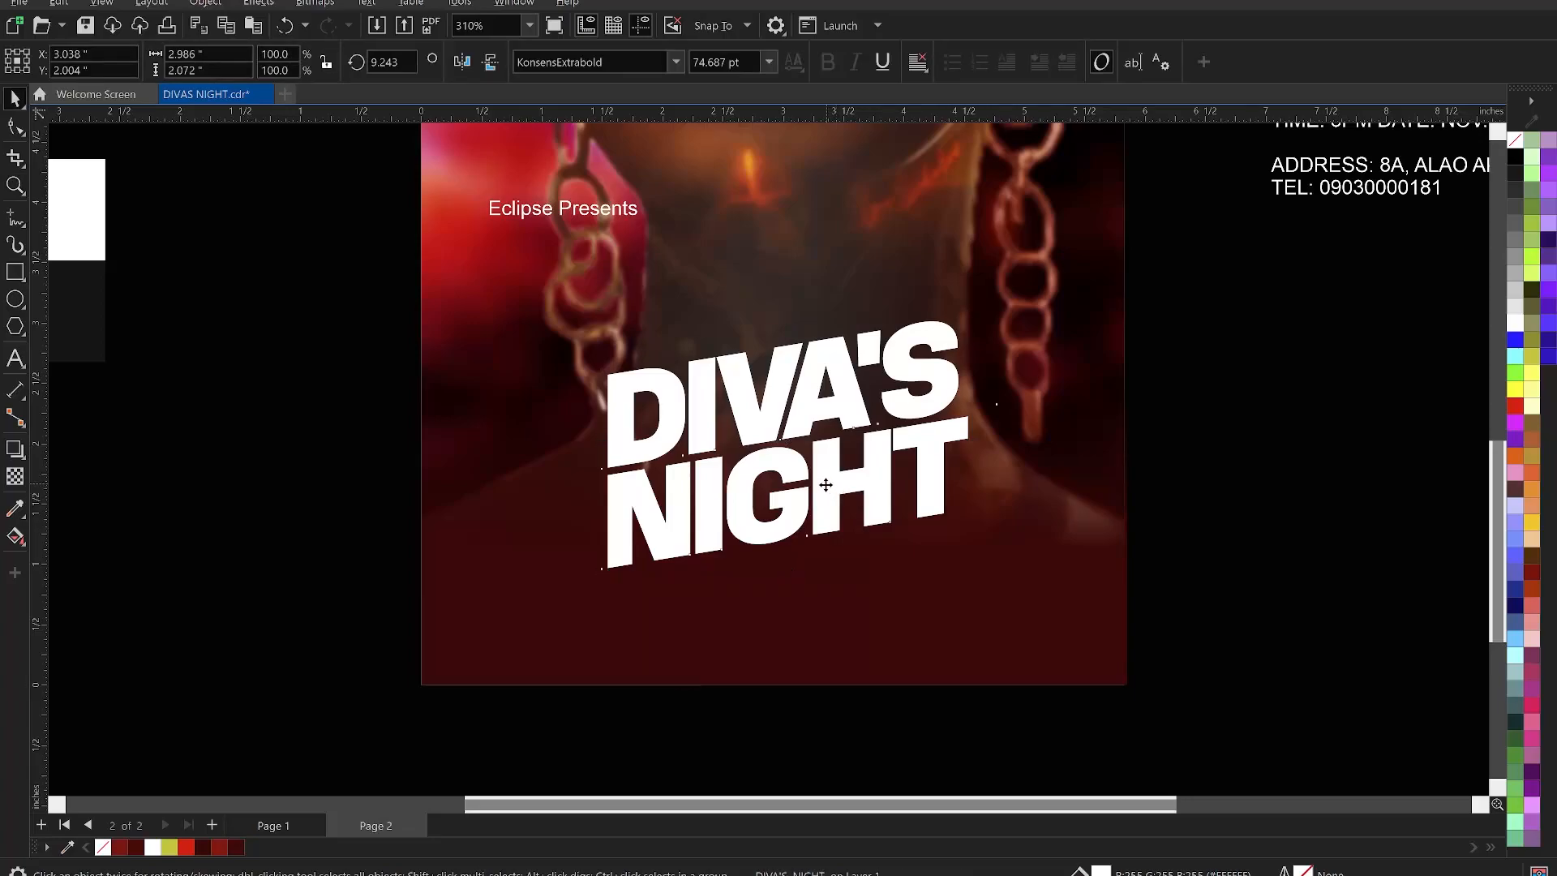
{"action": "left_click_drag", "start_coordinate": [826, 487], "coordinate": [828, 493]}
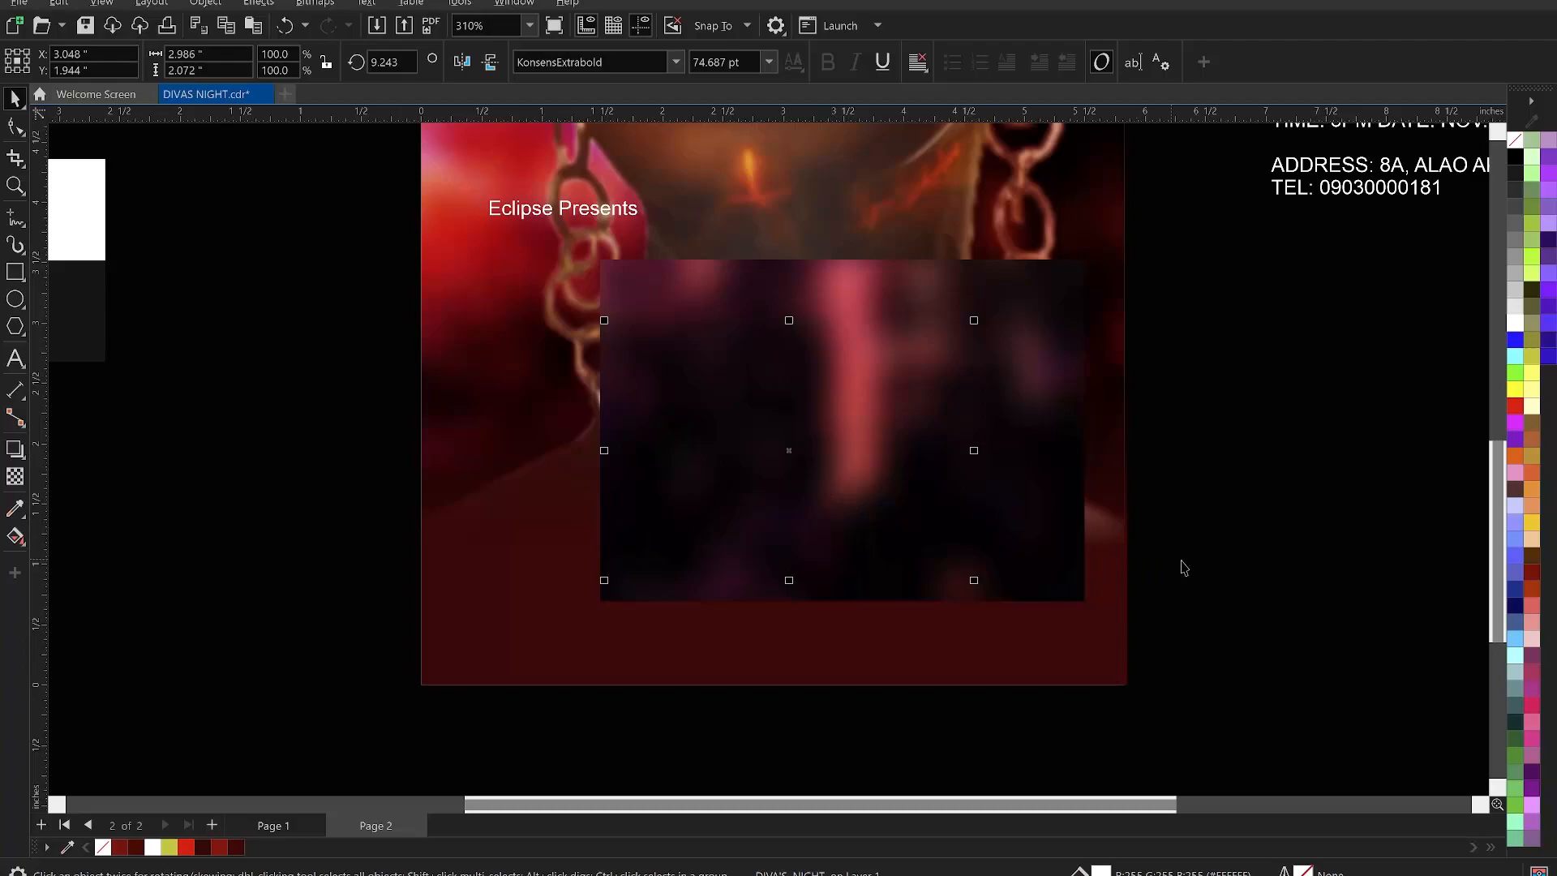
- Fill the DIVA'S NIGHT title yellow from the colour palette
{"action": "left_click", "coordinate": [1172, 560]}
{"action": "left_click", "coordinate": [718, 531]}
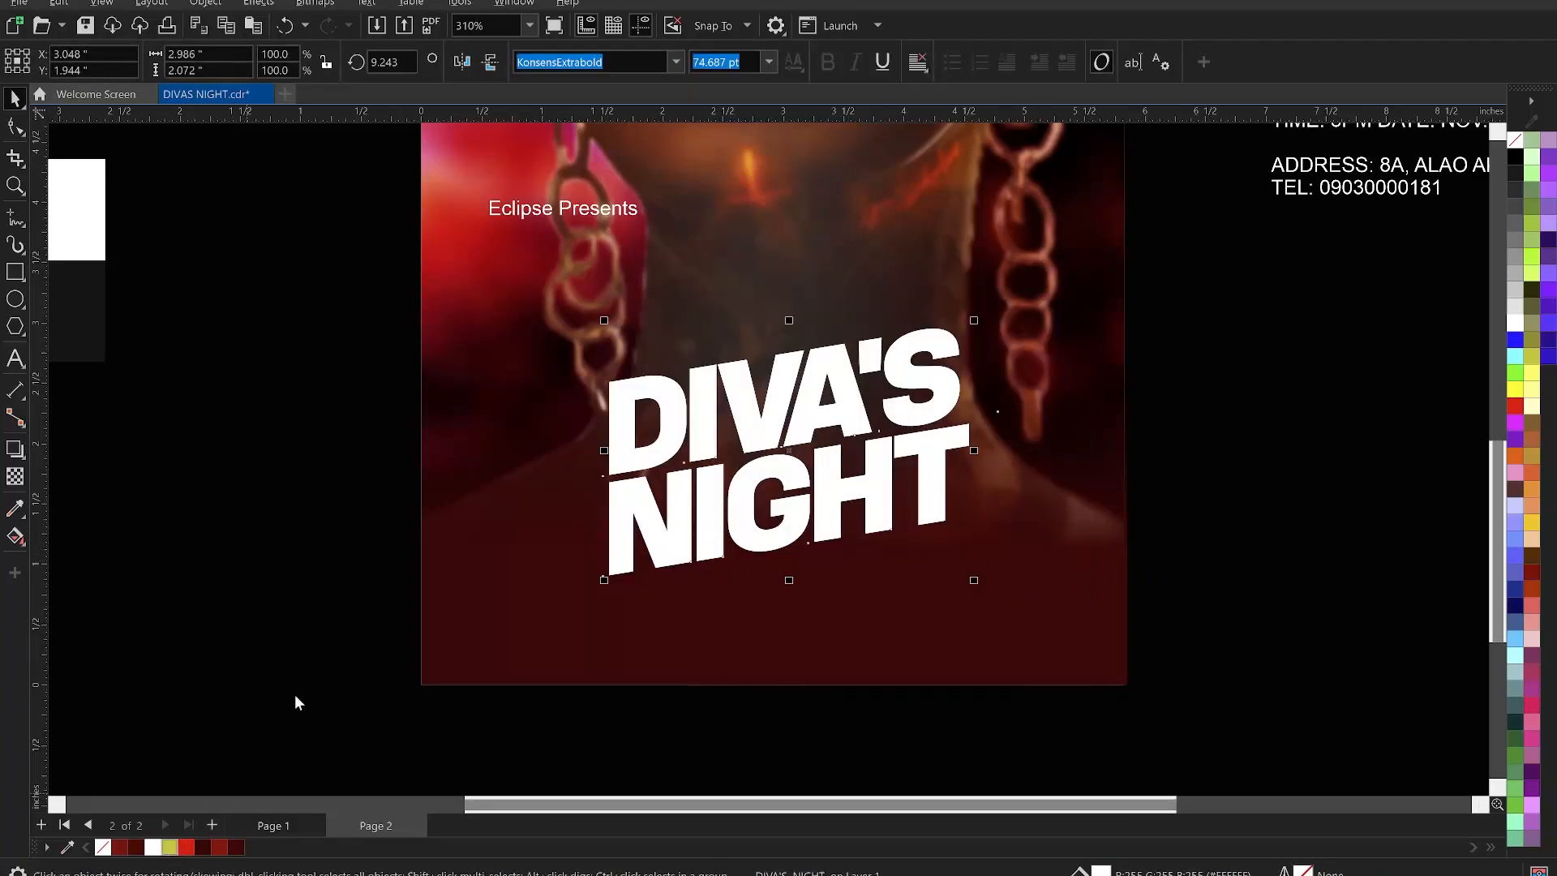
{"action": "left_click", "coordinate": [310, 574]}
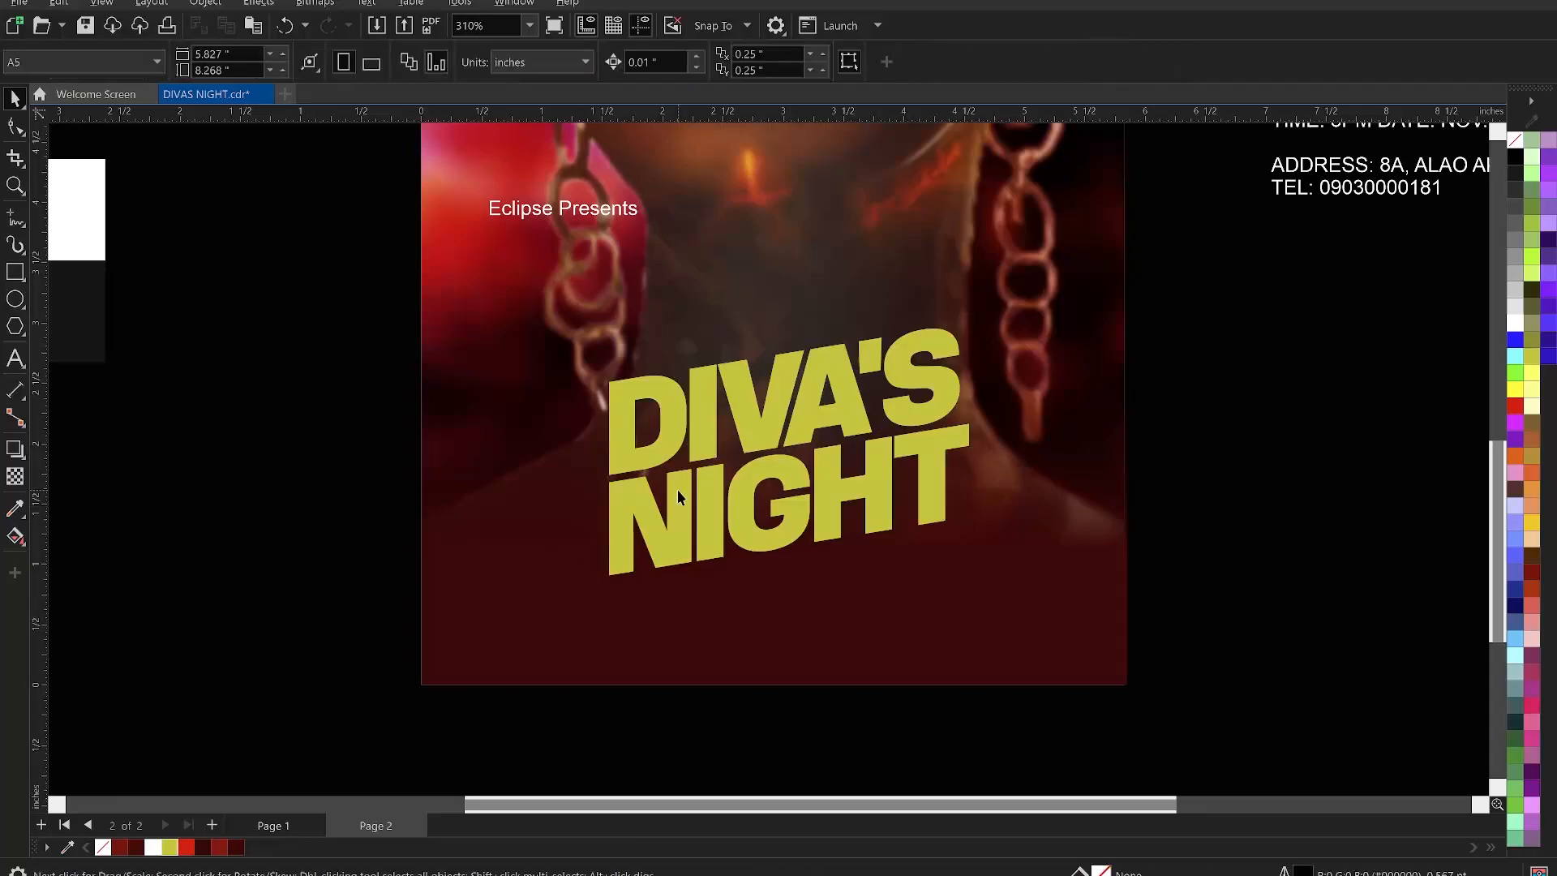
- Nudge the yellow DIVA'S NIGHT title slightly so it sits at X 2.939 in over the portrait
{"action": "left_click", "coordinate": [770, 492]}
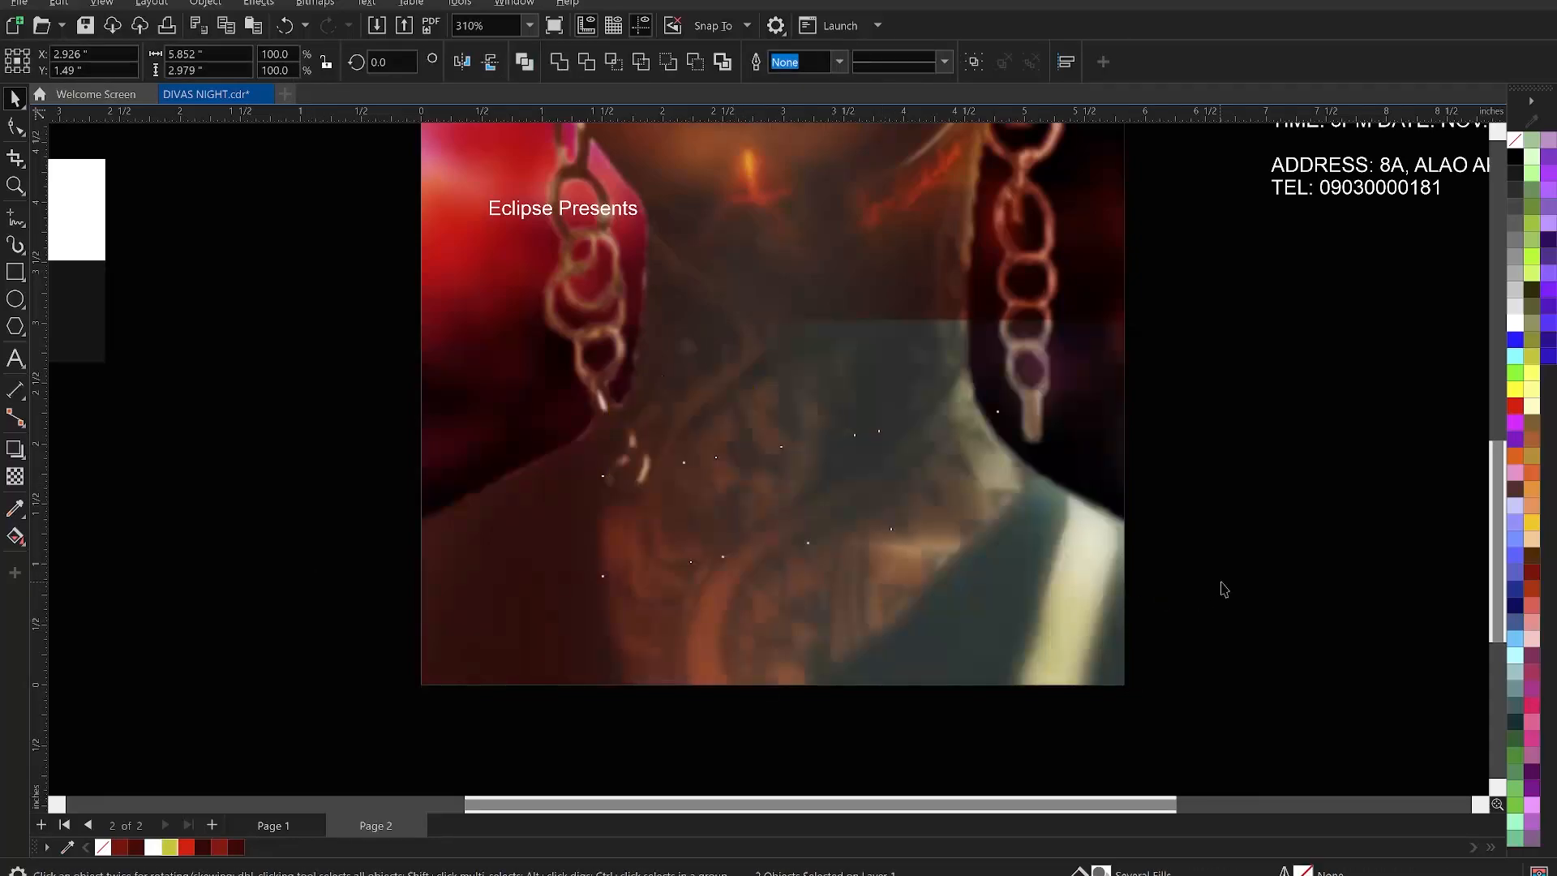
{"action": "left_click", "coordinate": [1220, 589]}
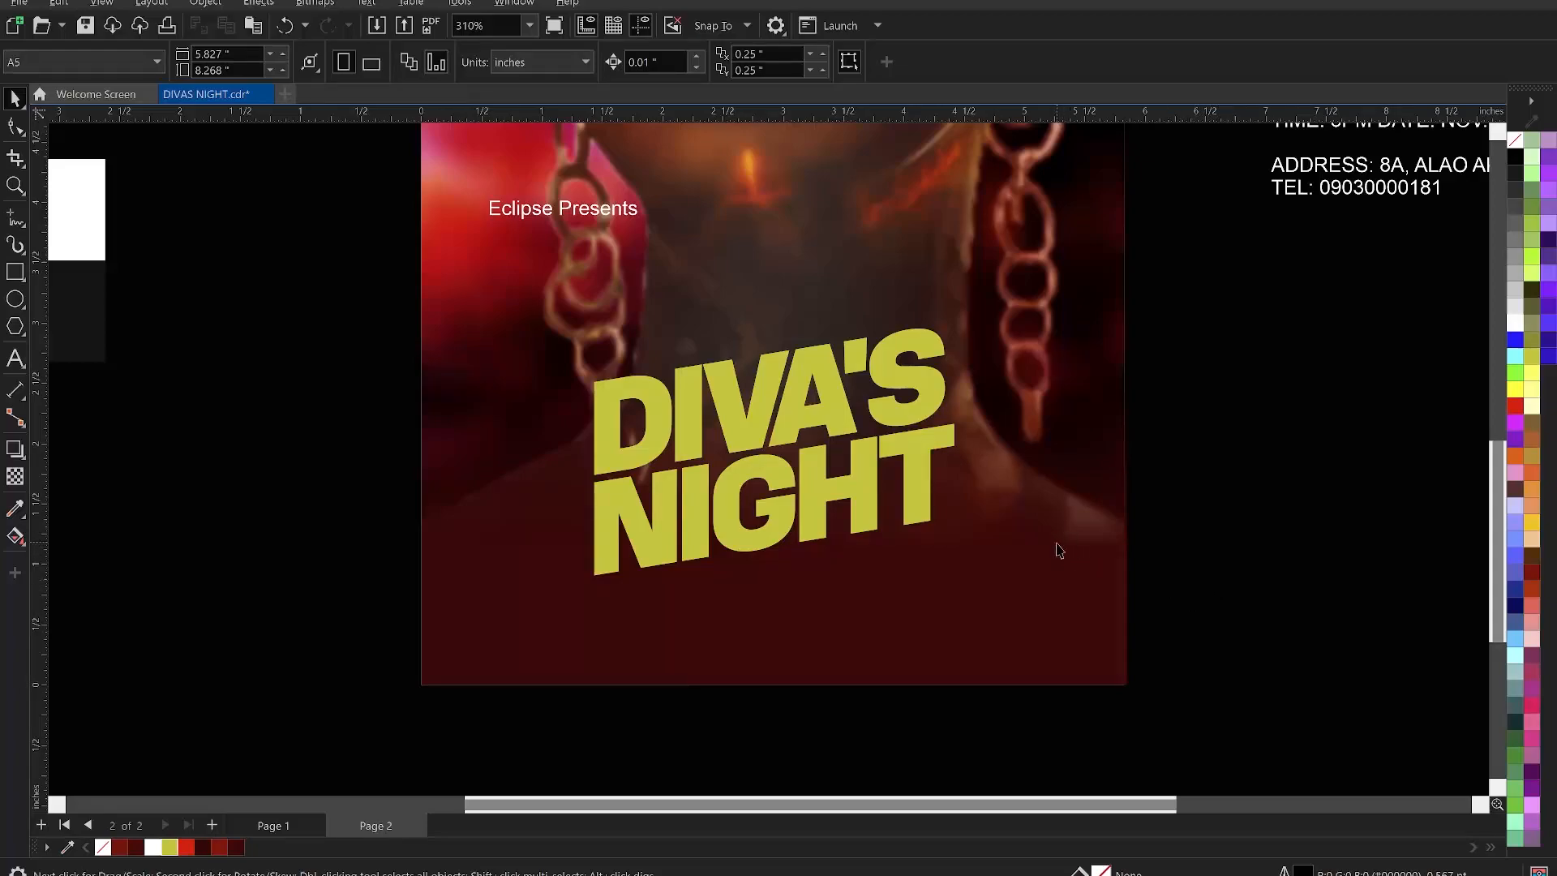
{"action": "left_click", "coordinate": [853, 474]}
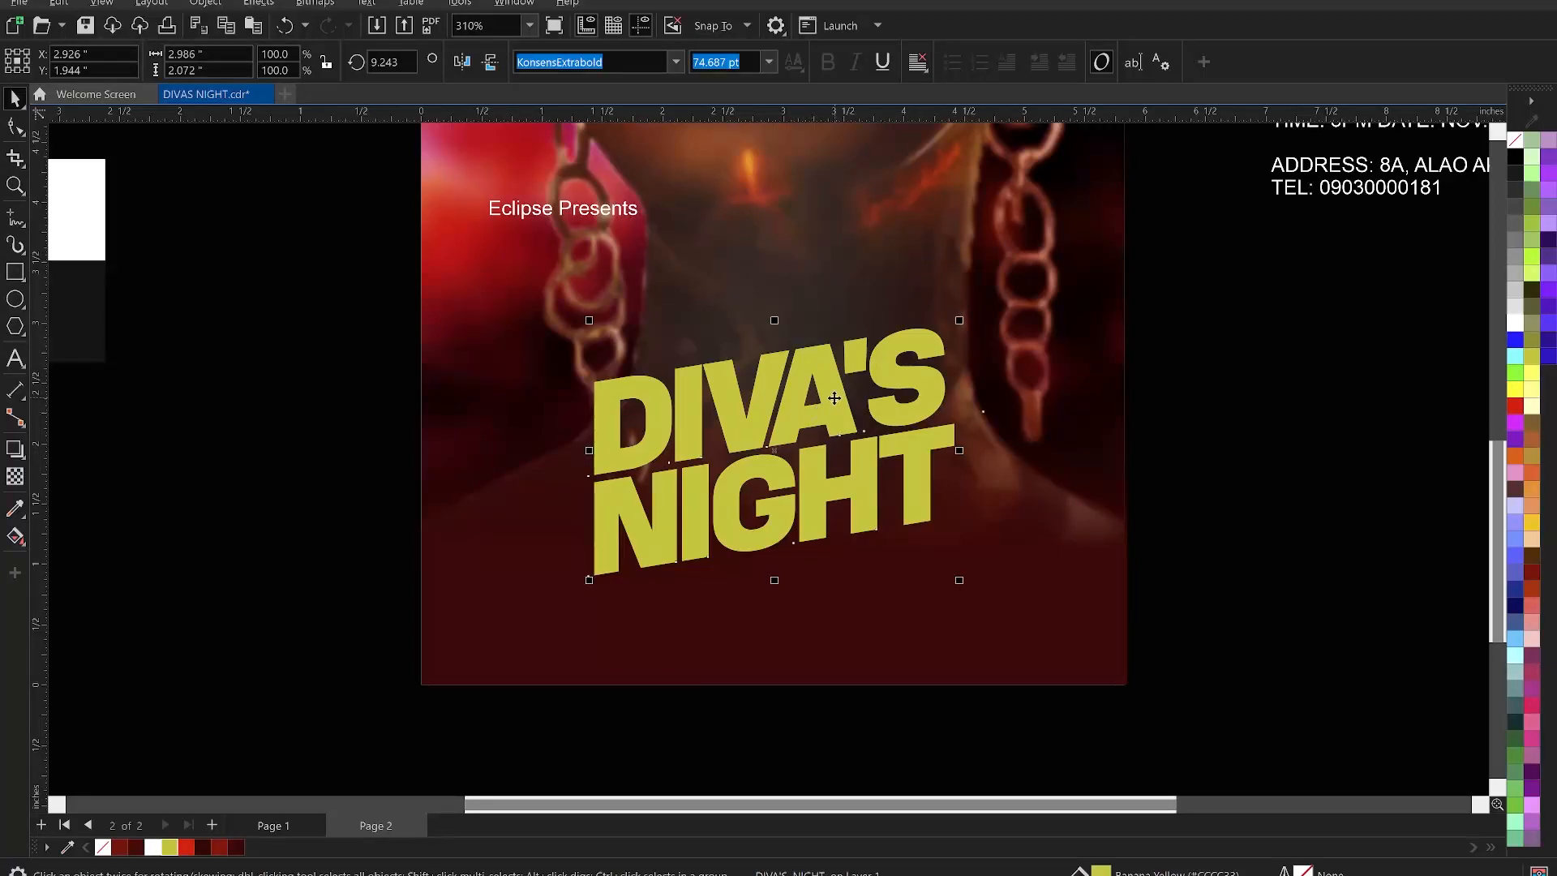
{"action": "left_click_drag", "start_coordinate": [826, 410], "coordinate": [830, 407]}
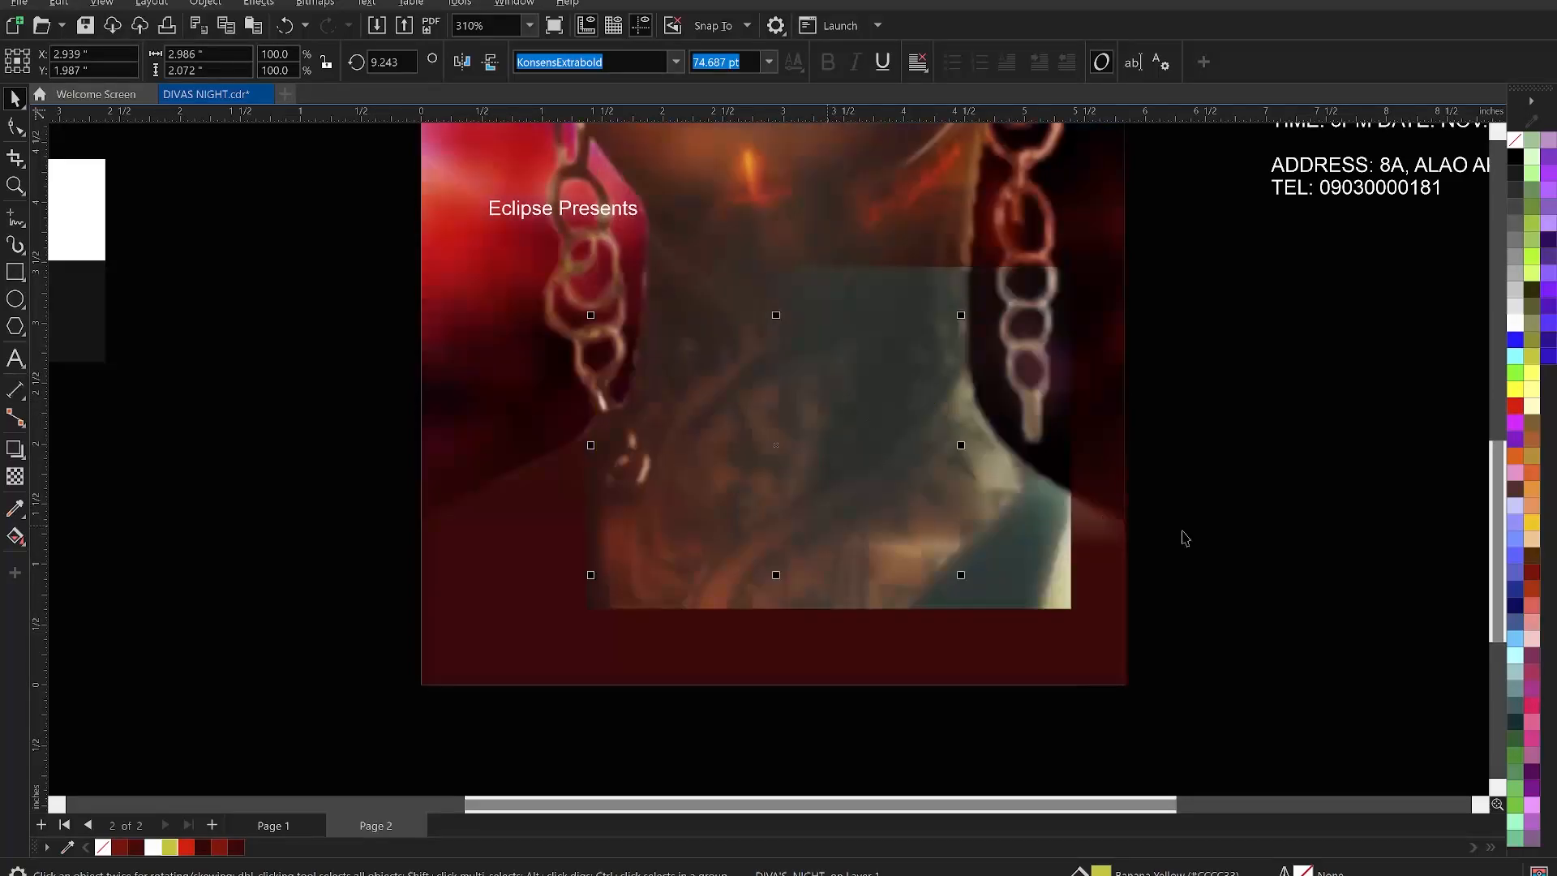
{"action": "left_click", "coordinate": [1279, 569]}
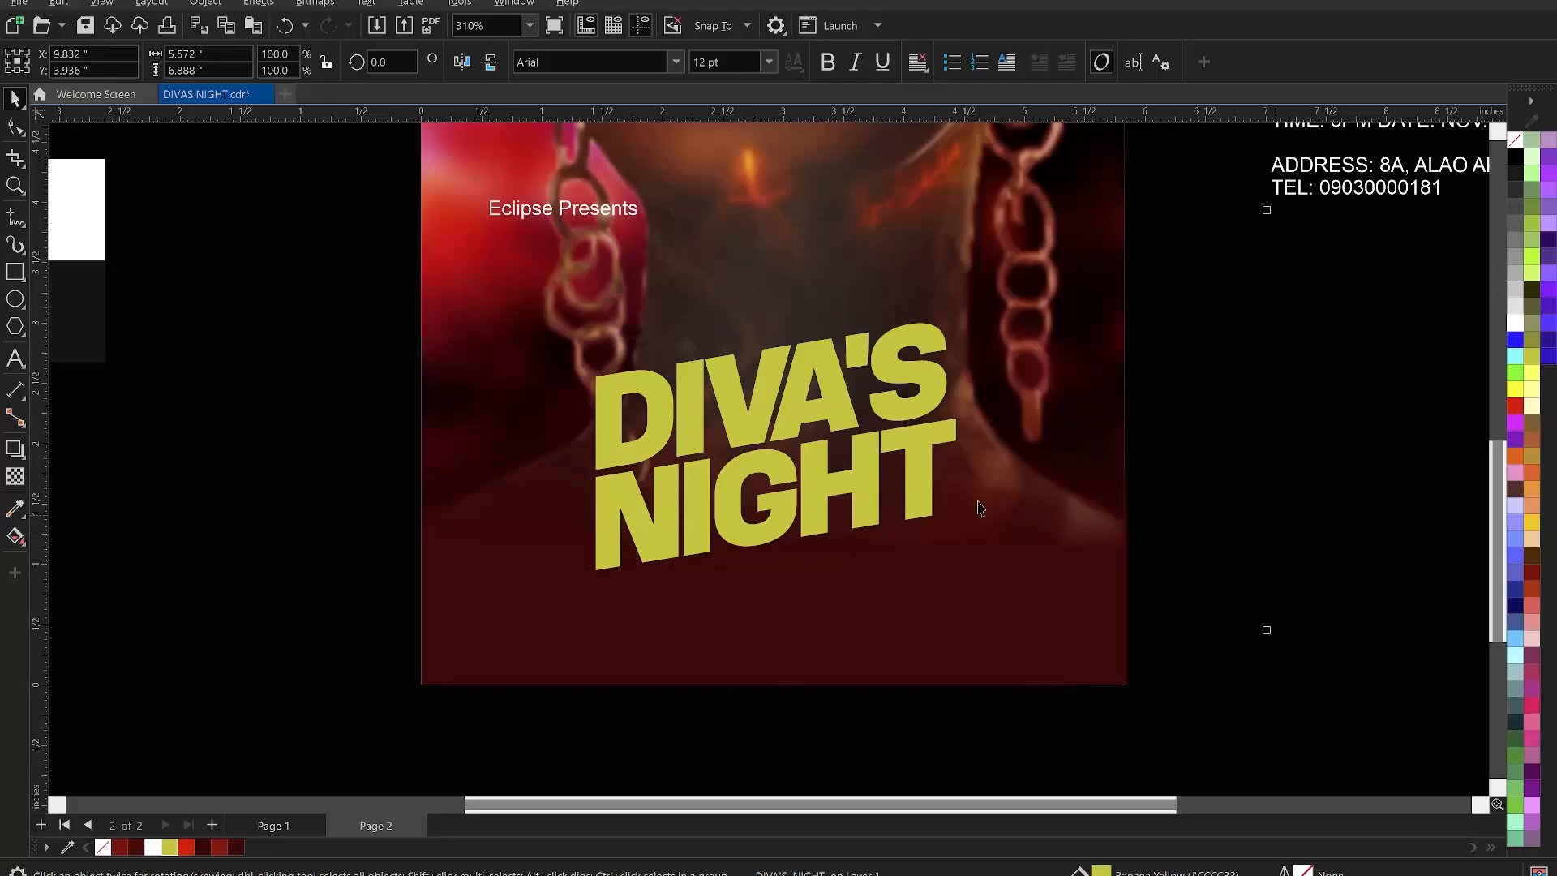
{"action": "left_click", "coordinate": [842, 419]}
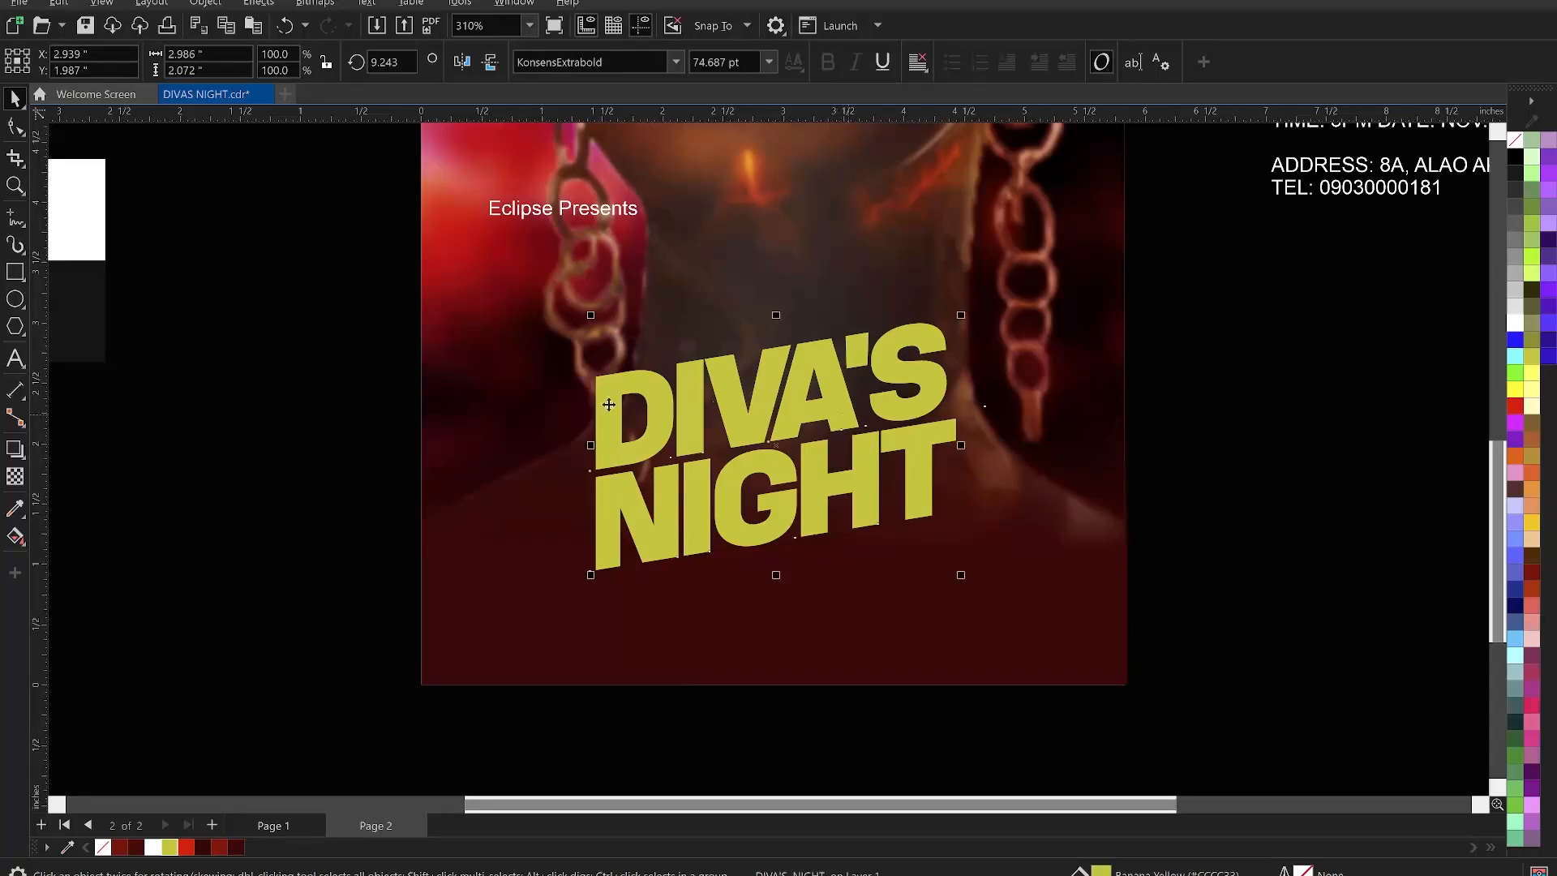
{"action": "key", "text": "ctrl+q"}
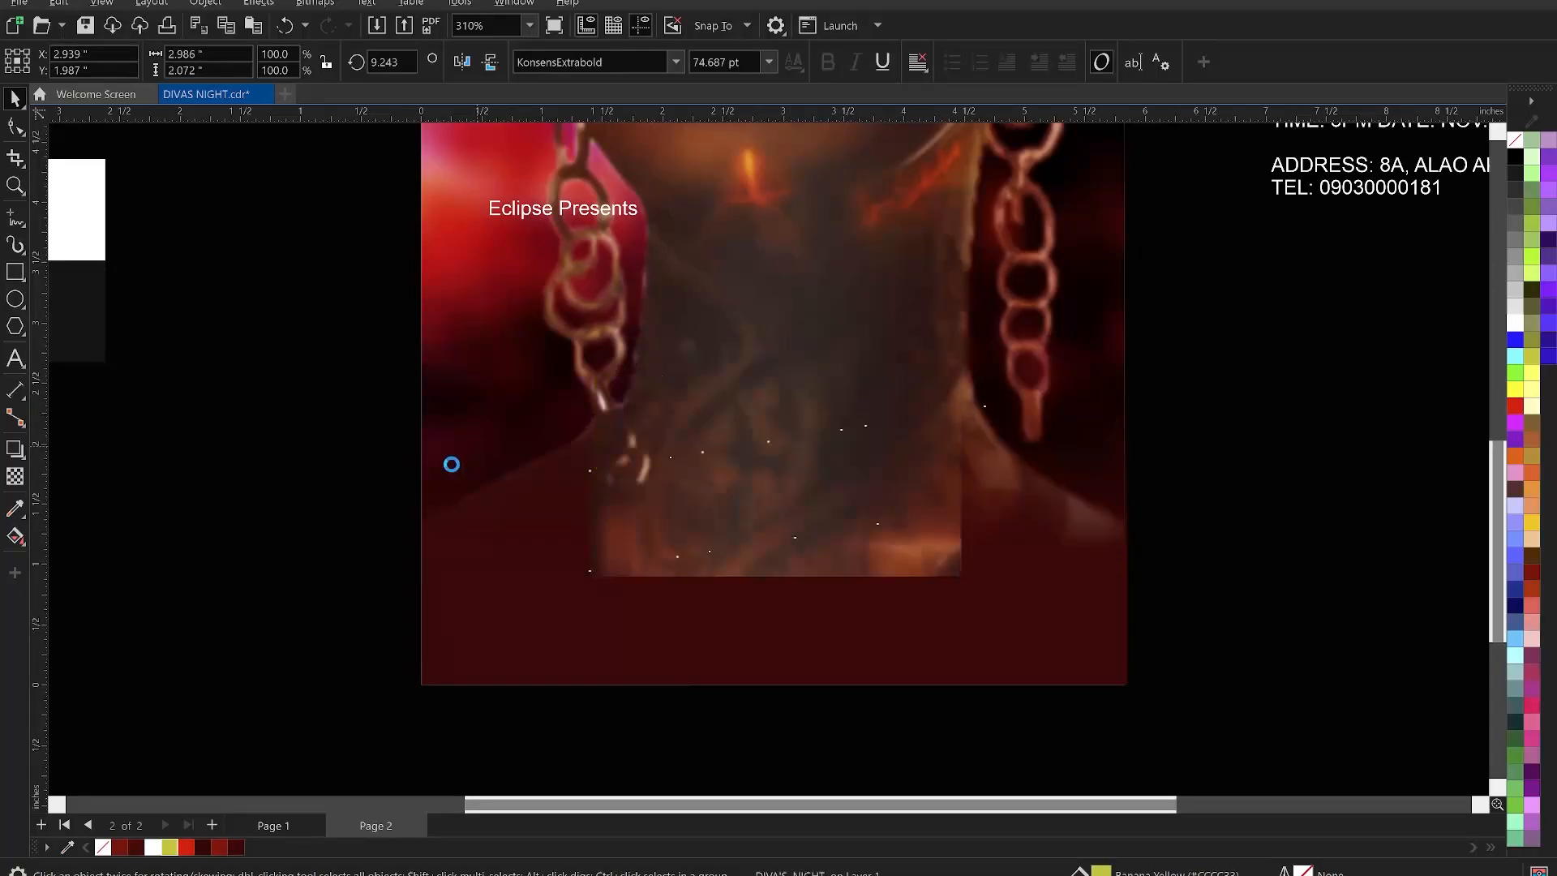
{"action": "left_click", "coordinate": [310, 493]}
- Move the presenter line above the title and change it to uppercase ECLIPSE PRESENTS
{"action": "left_click", "coordinate": [612, 223]}
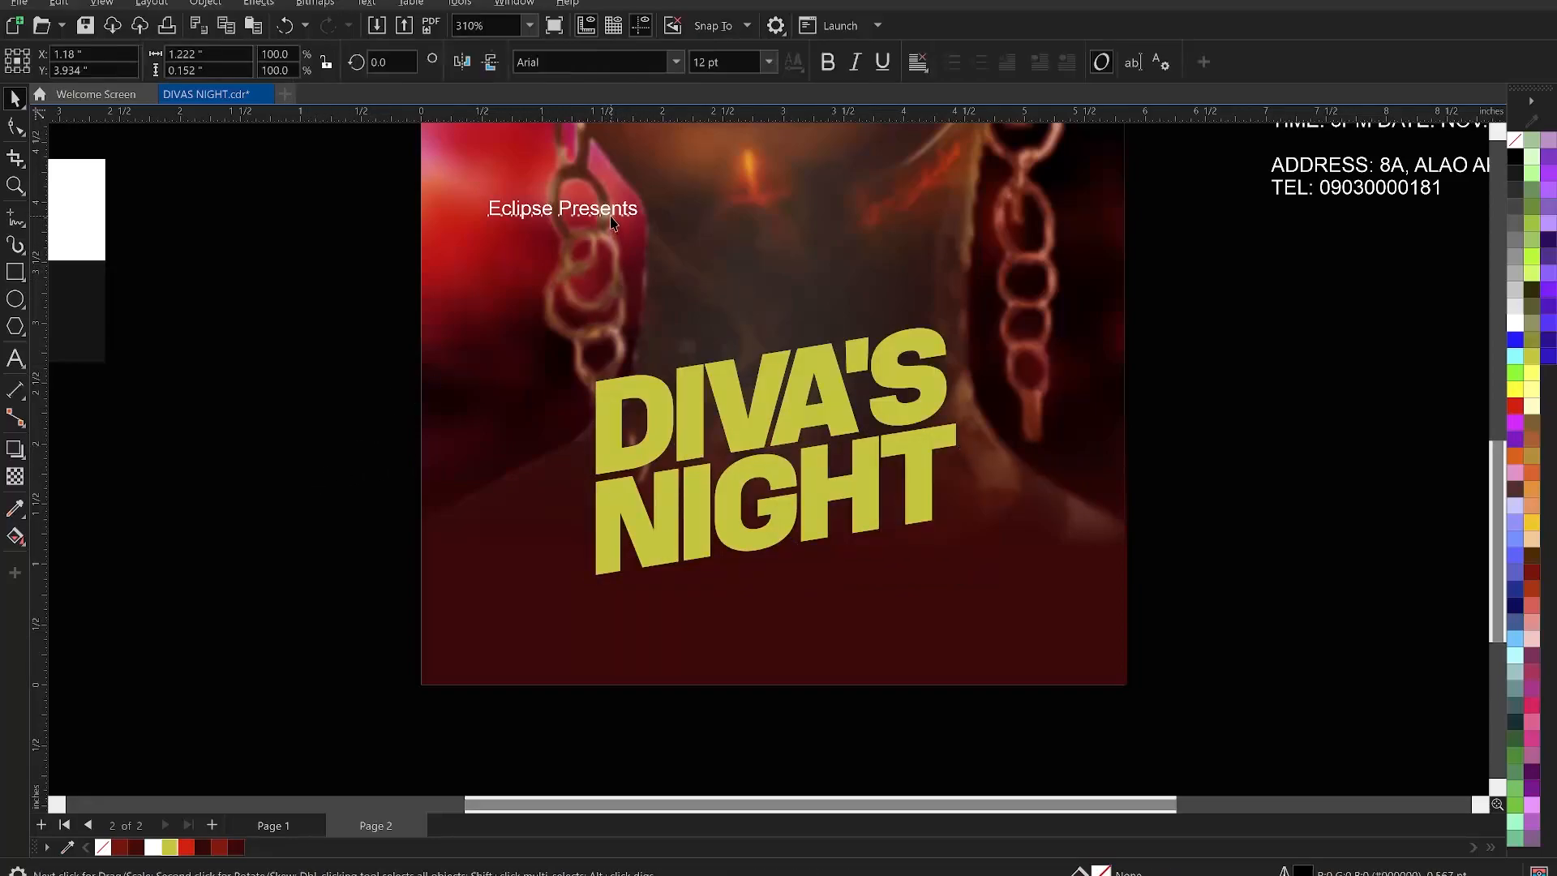
{"action": "left_click_drag", "start_coordinate": [614, 220], "coordinate": [814, 277]}
{"action": "double_click", "coordinate": [785, 276]}
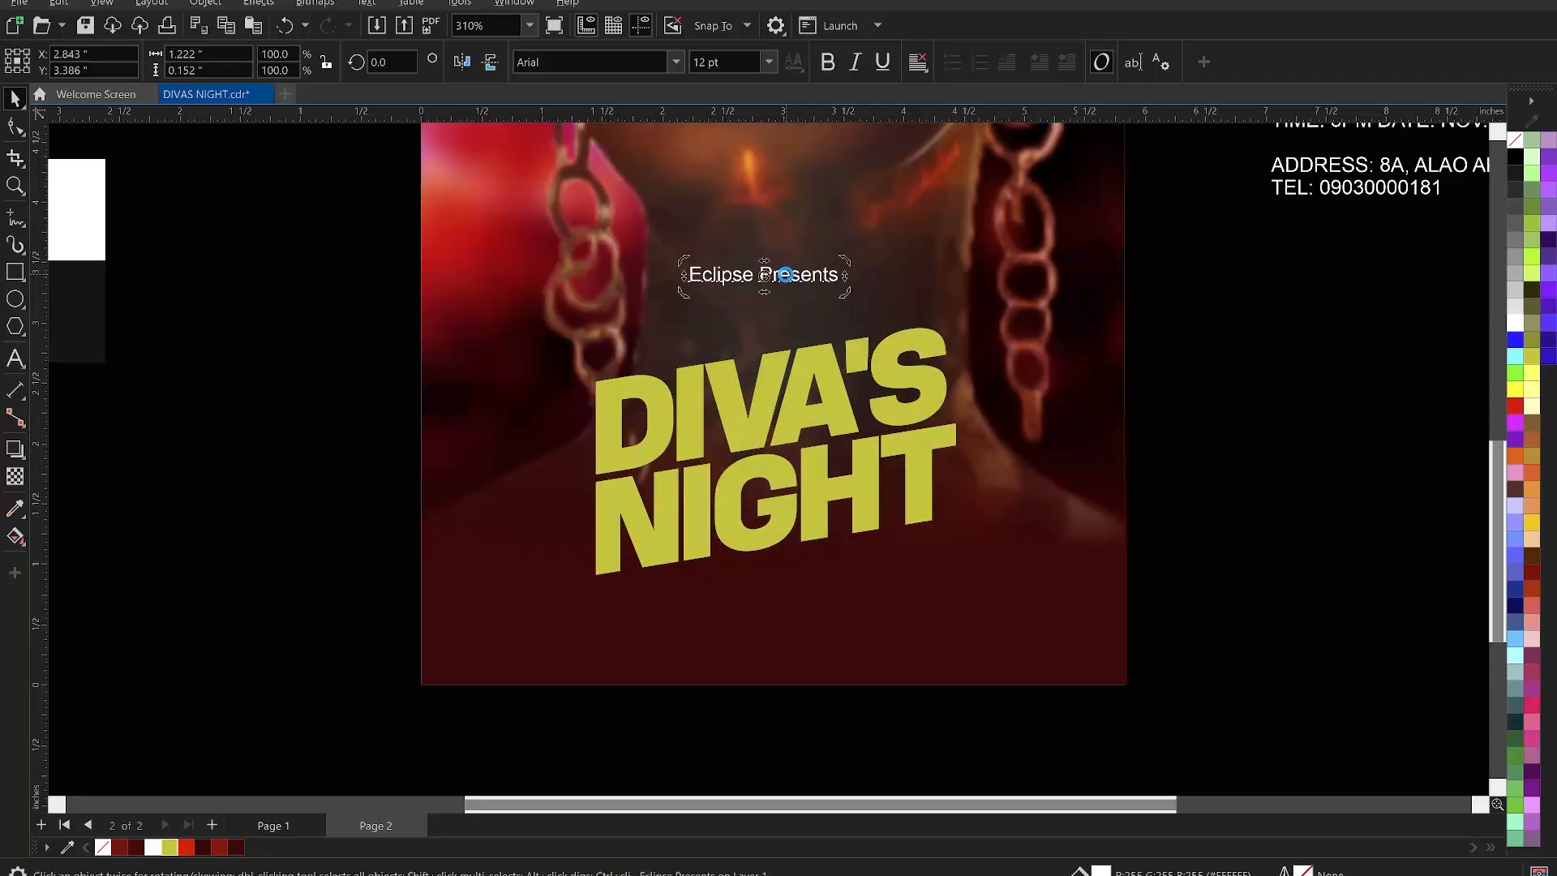
{"action": "key", "text": "ctrl+a"}
{"action": "right_click", "coordinate": [782, 278]}
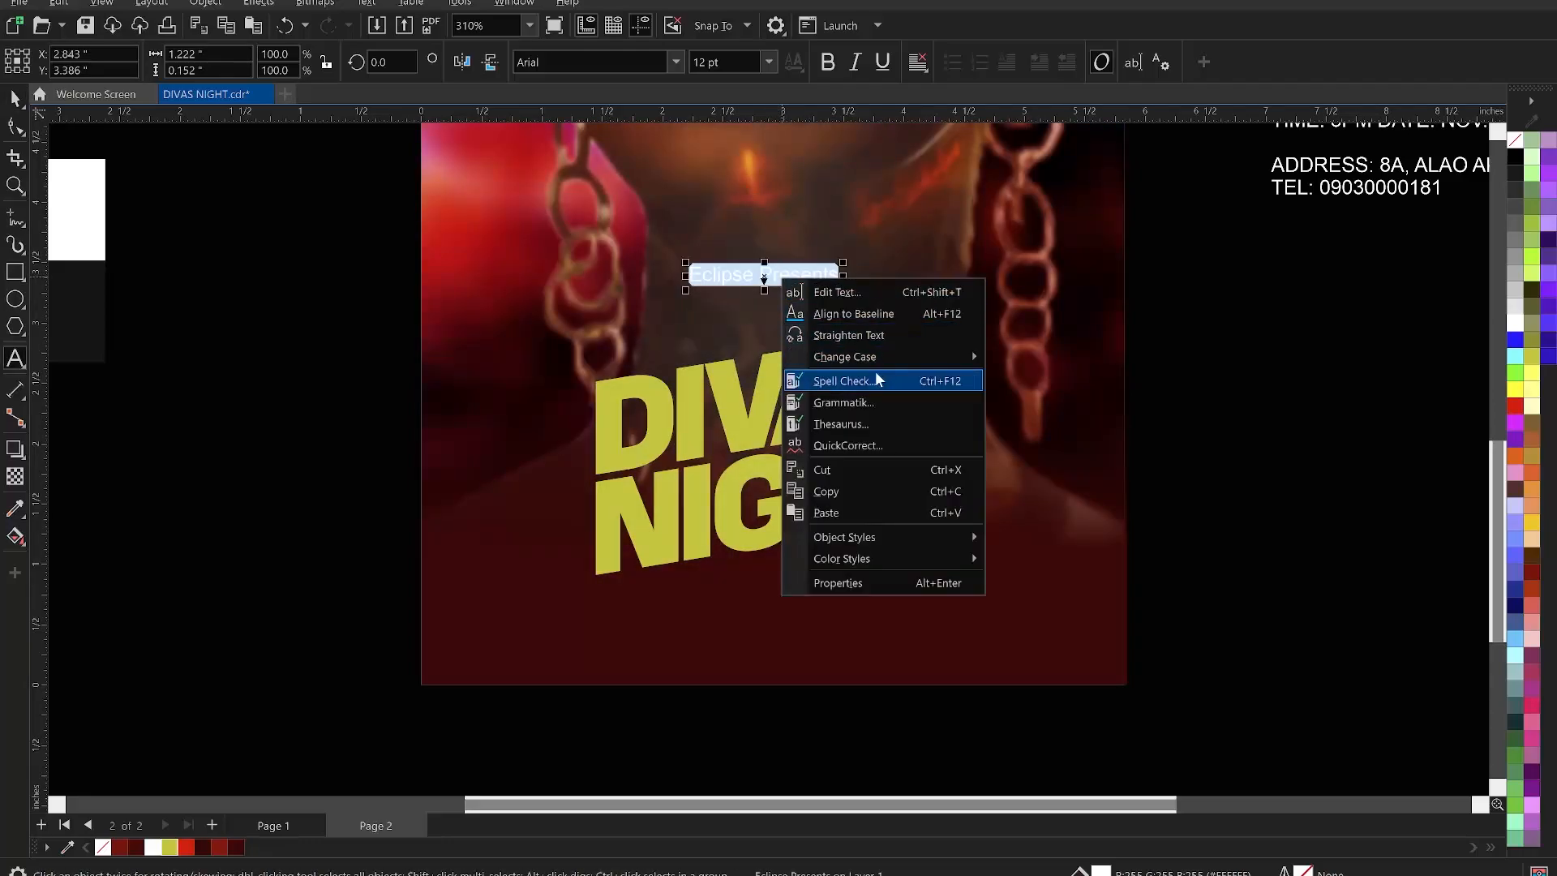
{"action": "mouse_move", "coordinate": [881, 358]}
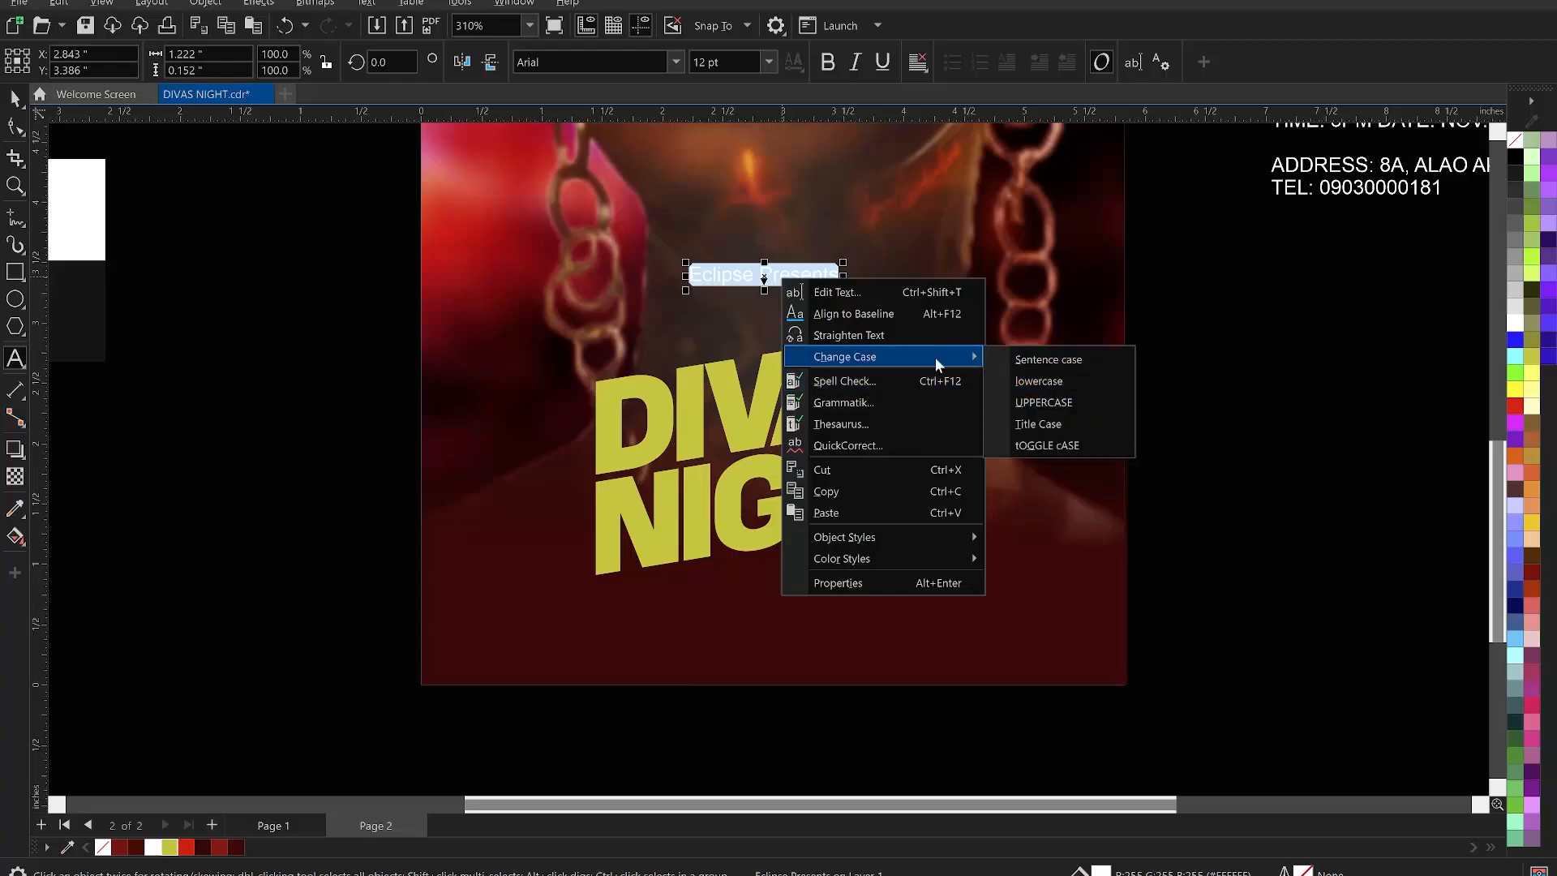
{"action": "left_click", "coordinate": [1046, 402]}
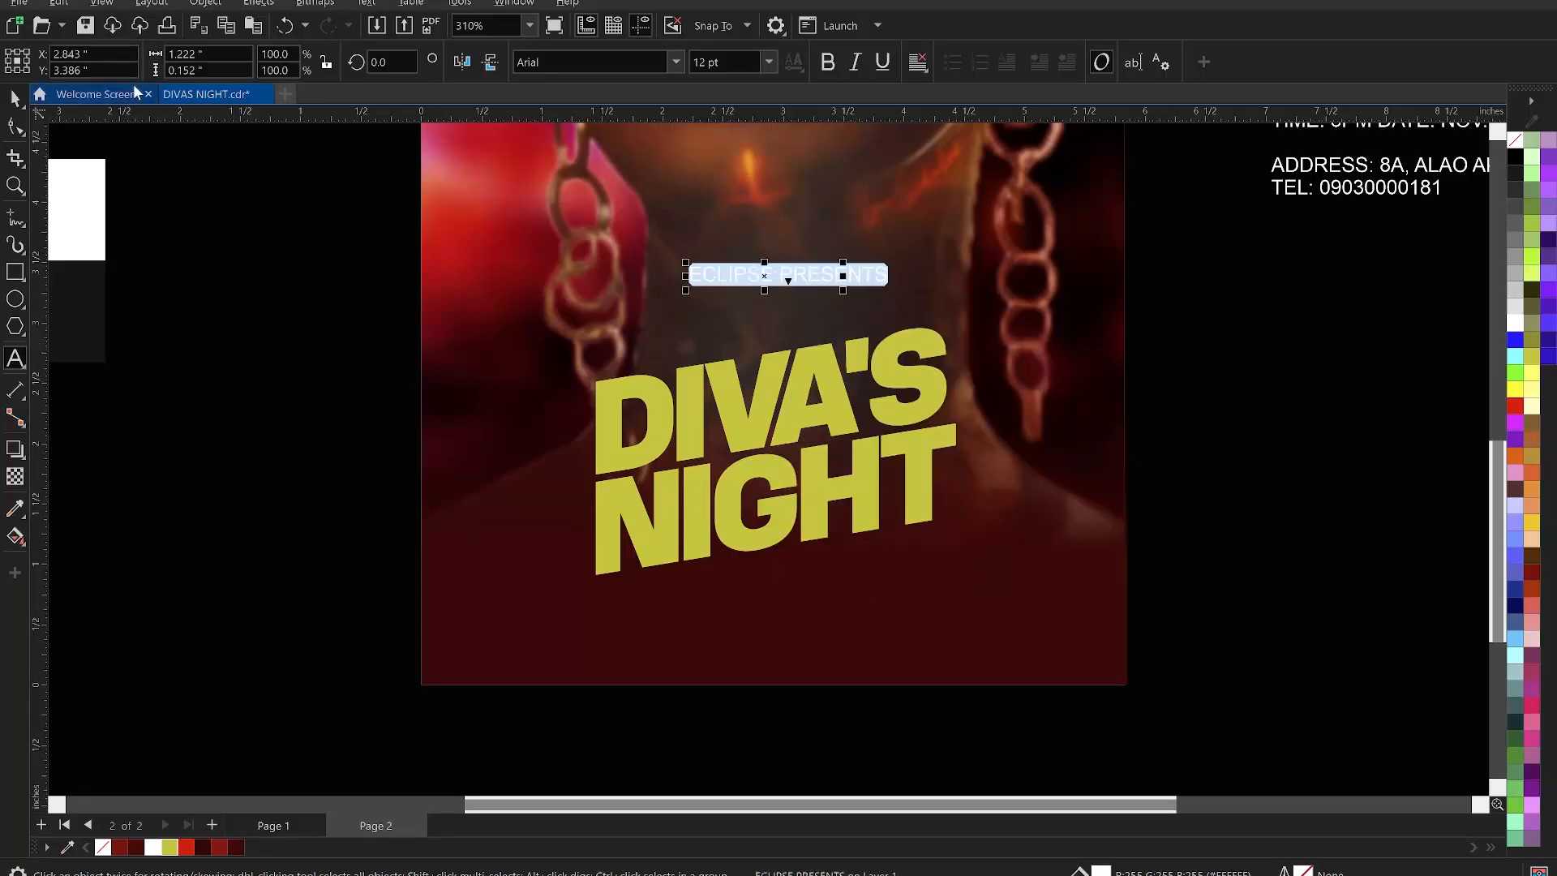
- Set ECLIPSE PRESENTS in the KonsensBold font
{"action": "left_click", "coordinate": [676, 63]}
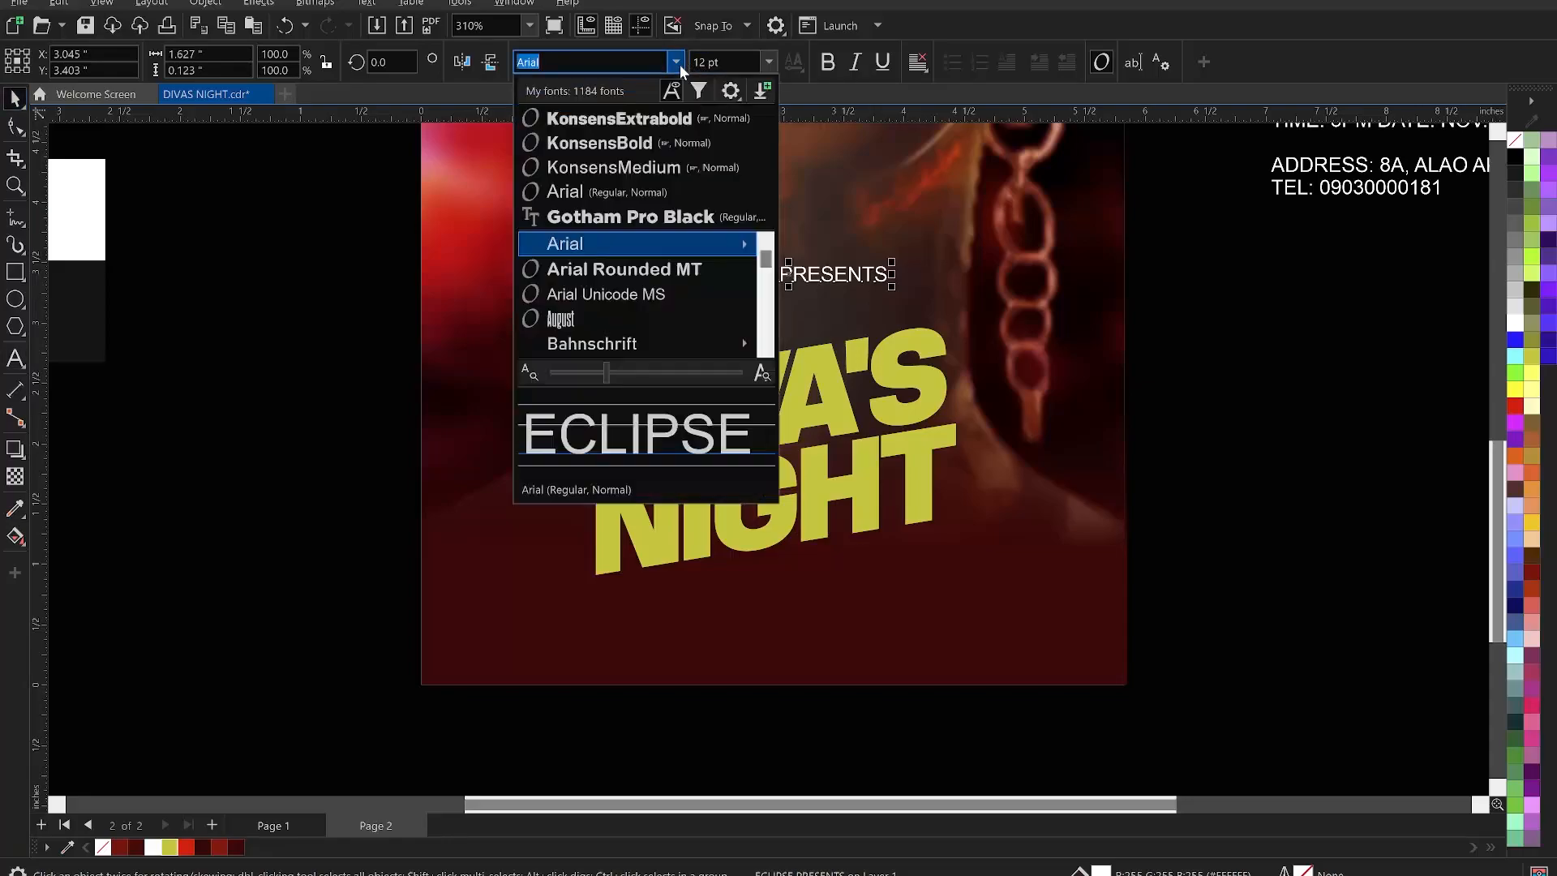
{"action": "left_click", "coordinate": [639, 149]}
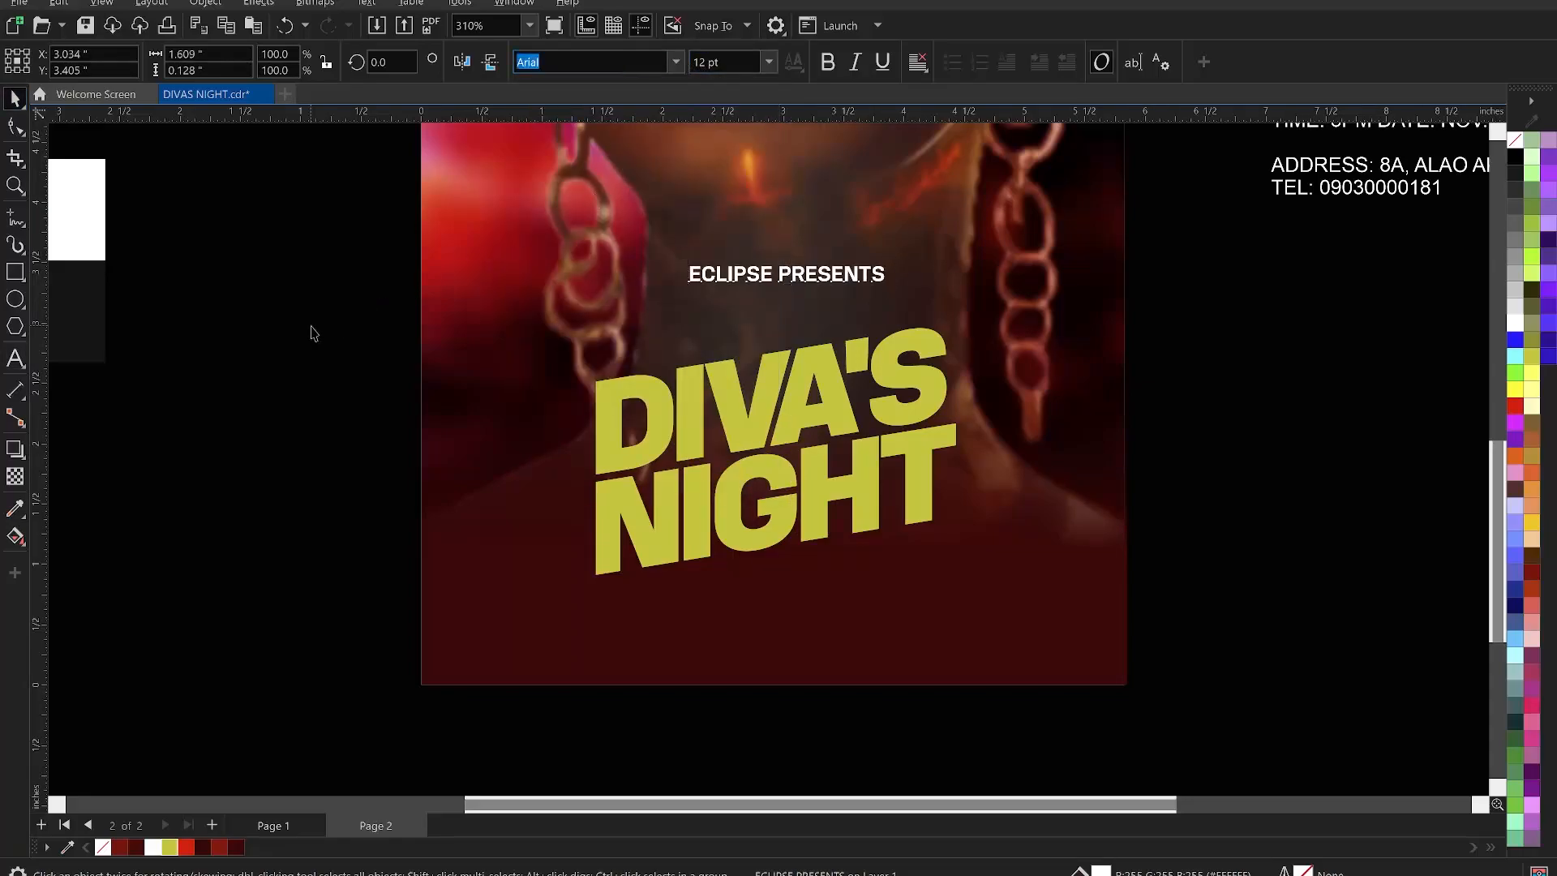
{"action": "left_click", "coordinate": [314, 333]}
- Draw a thin rectangular bar between ECLIPSE PRESENTS and the DIVA'S title
{"action": "left_click", "coordinate": [15, 273]}
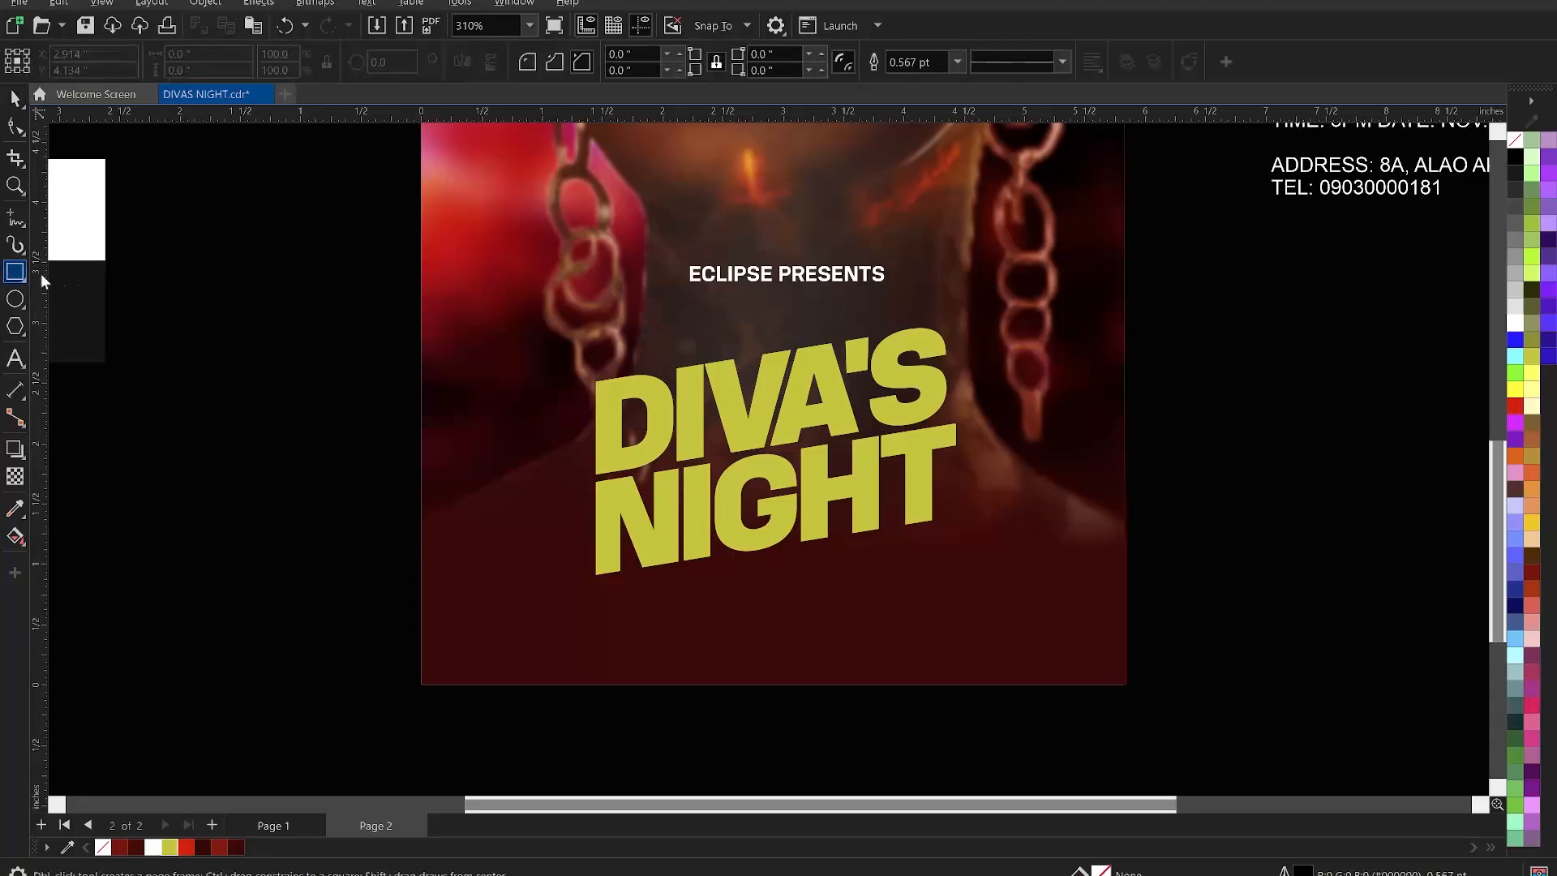
{"action": "left_click_drag", "start_coordinate": [660, 313], "coordinate": [881, 346]}
{"action": "key", "text": "space"}
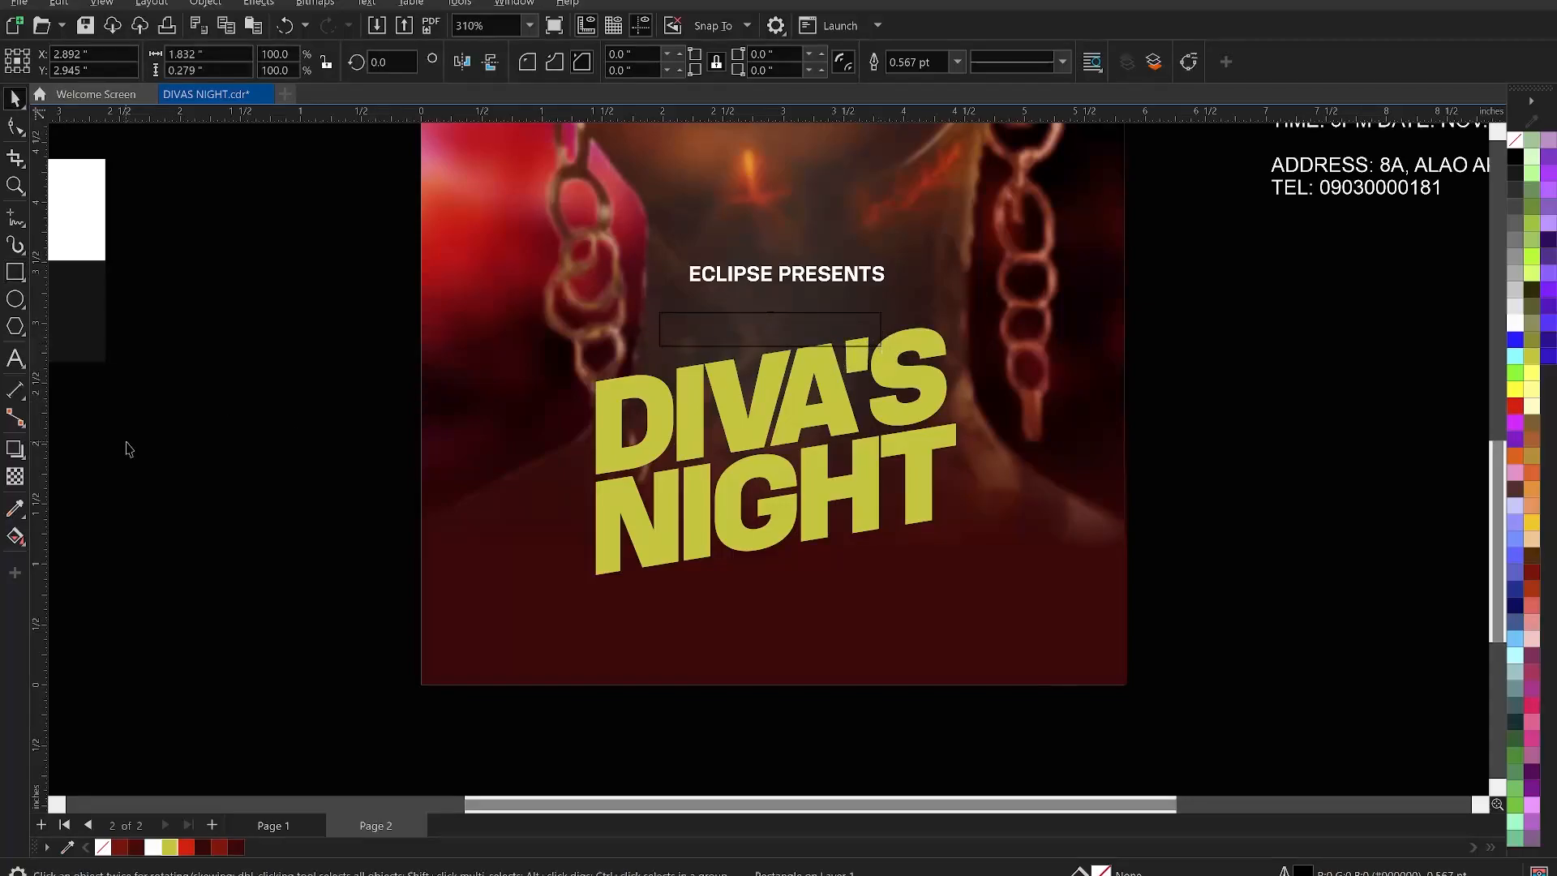
{"action": "left_click", "coordinate": [126, 443]}
{"action": "left_click", "coordinate": [520, 397]}
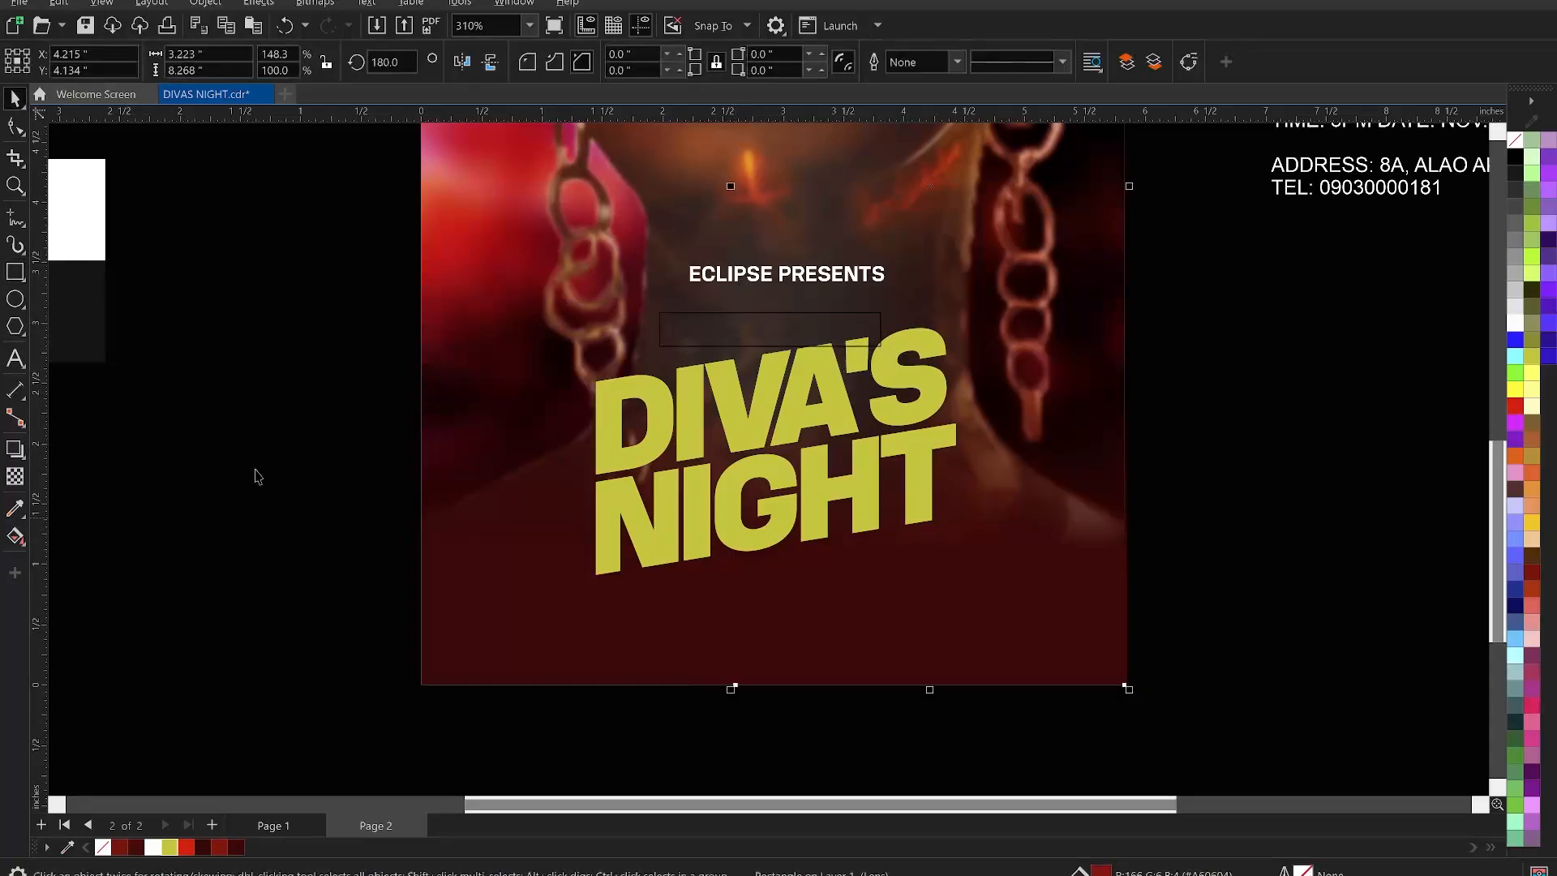
{"action": "left_click", "coordinate": [285, 321]}
{"action": "left_click", "coordinate": [695, 323]}
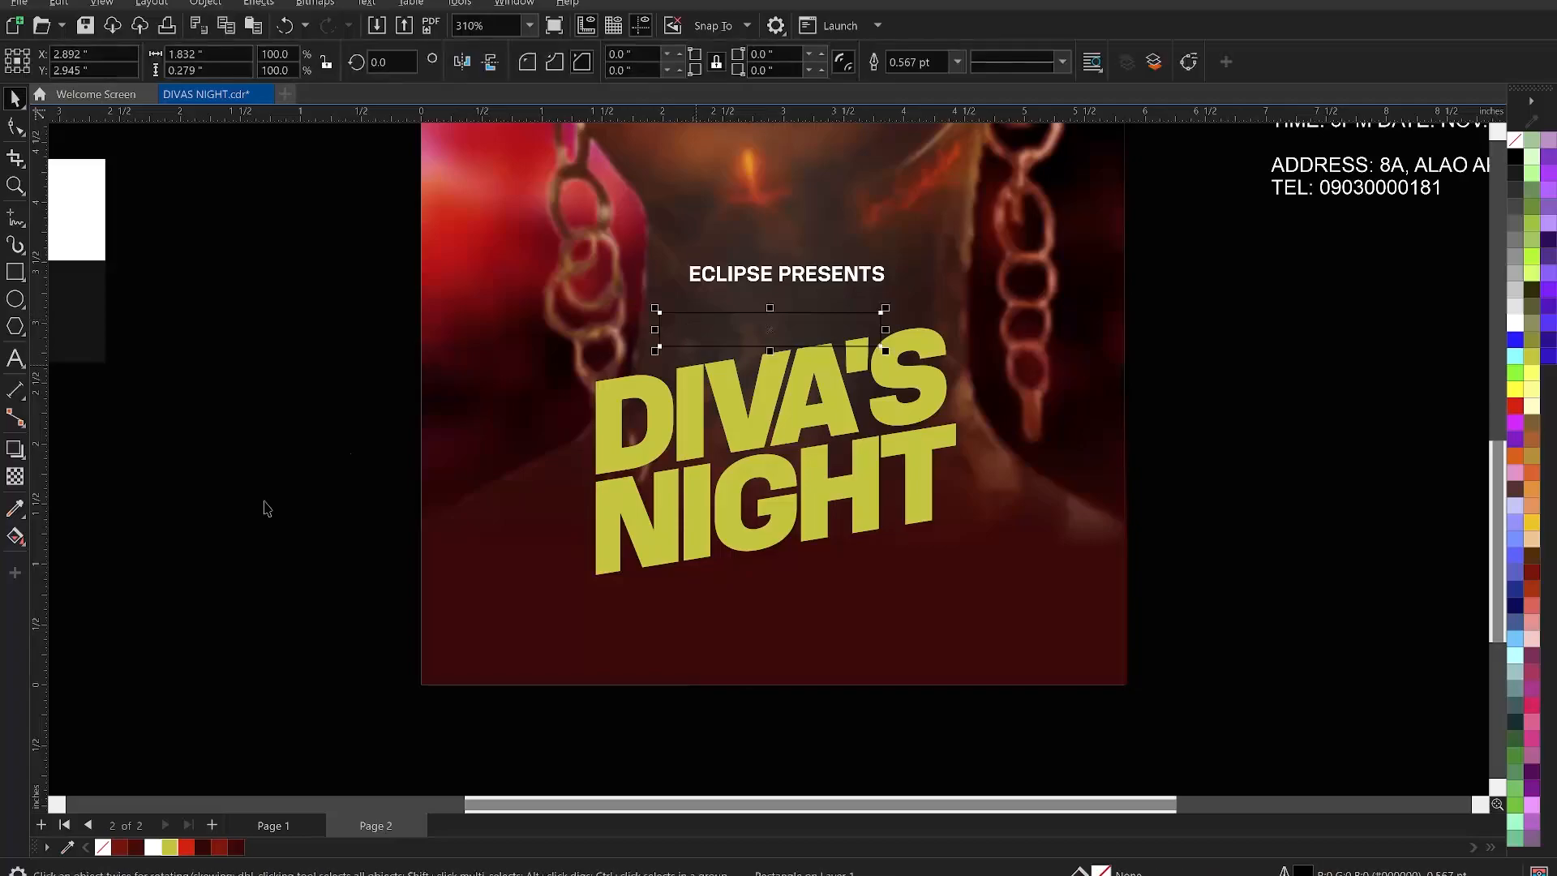
- Fill the bar with a linear gradient running from red on the left to black on the right
{"action": "left_click", "coordinate": [13, 536]}
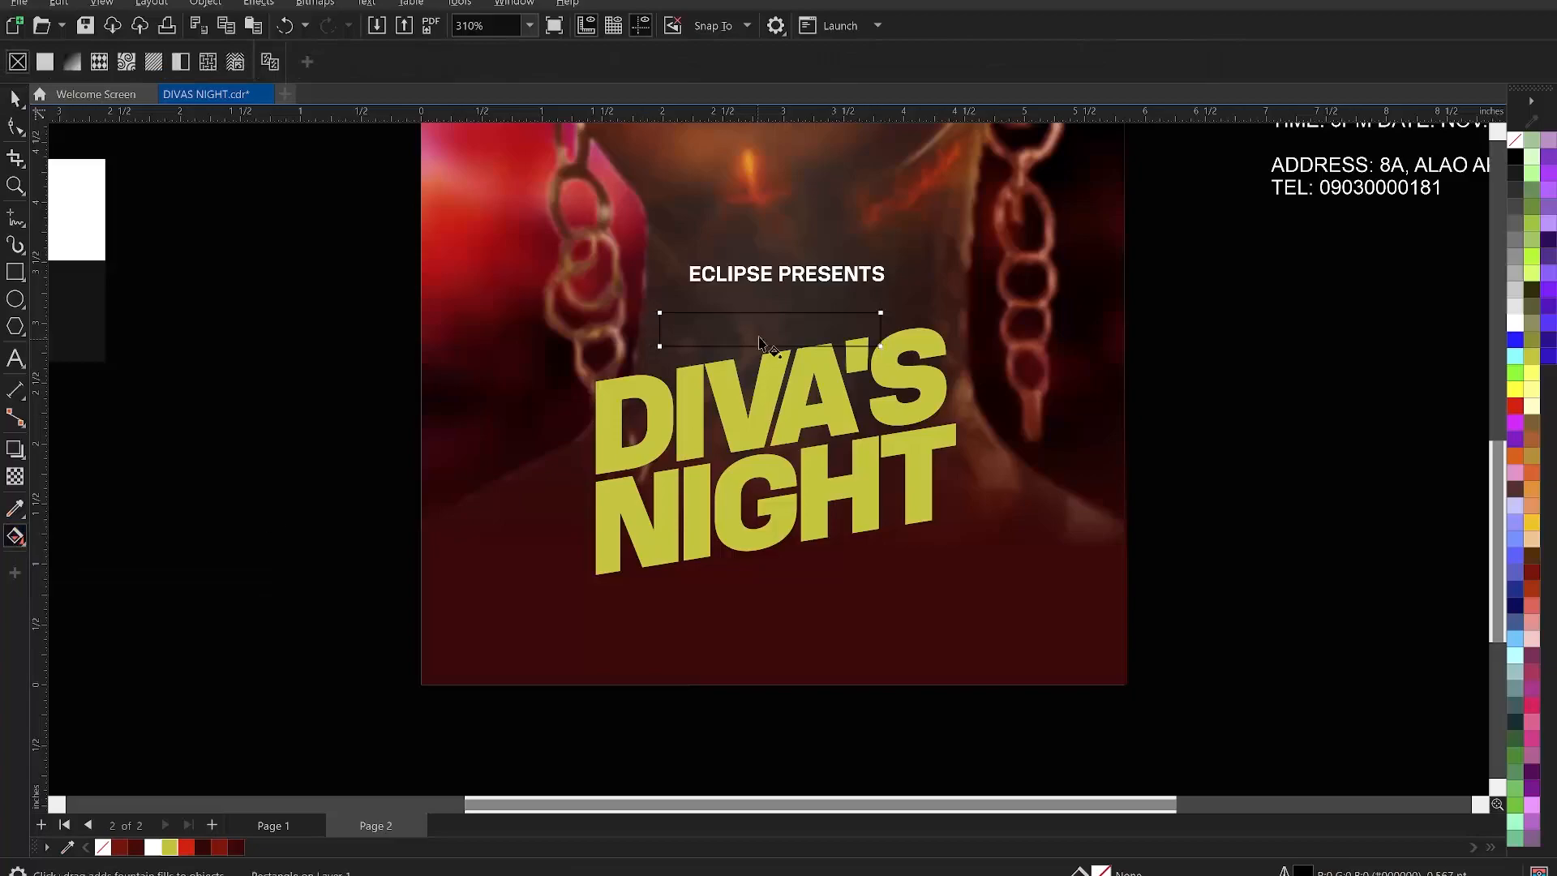
{"action": "left_click_drag", "start_coordinate": [659, 344], "coordinate": [878, 332]}
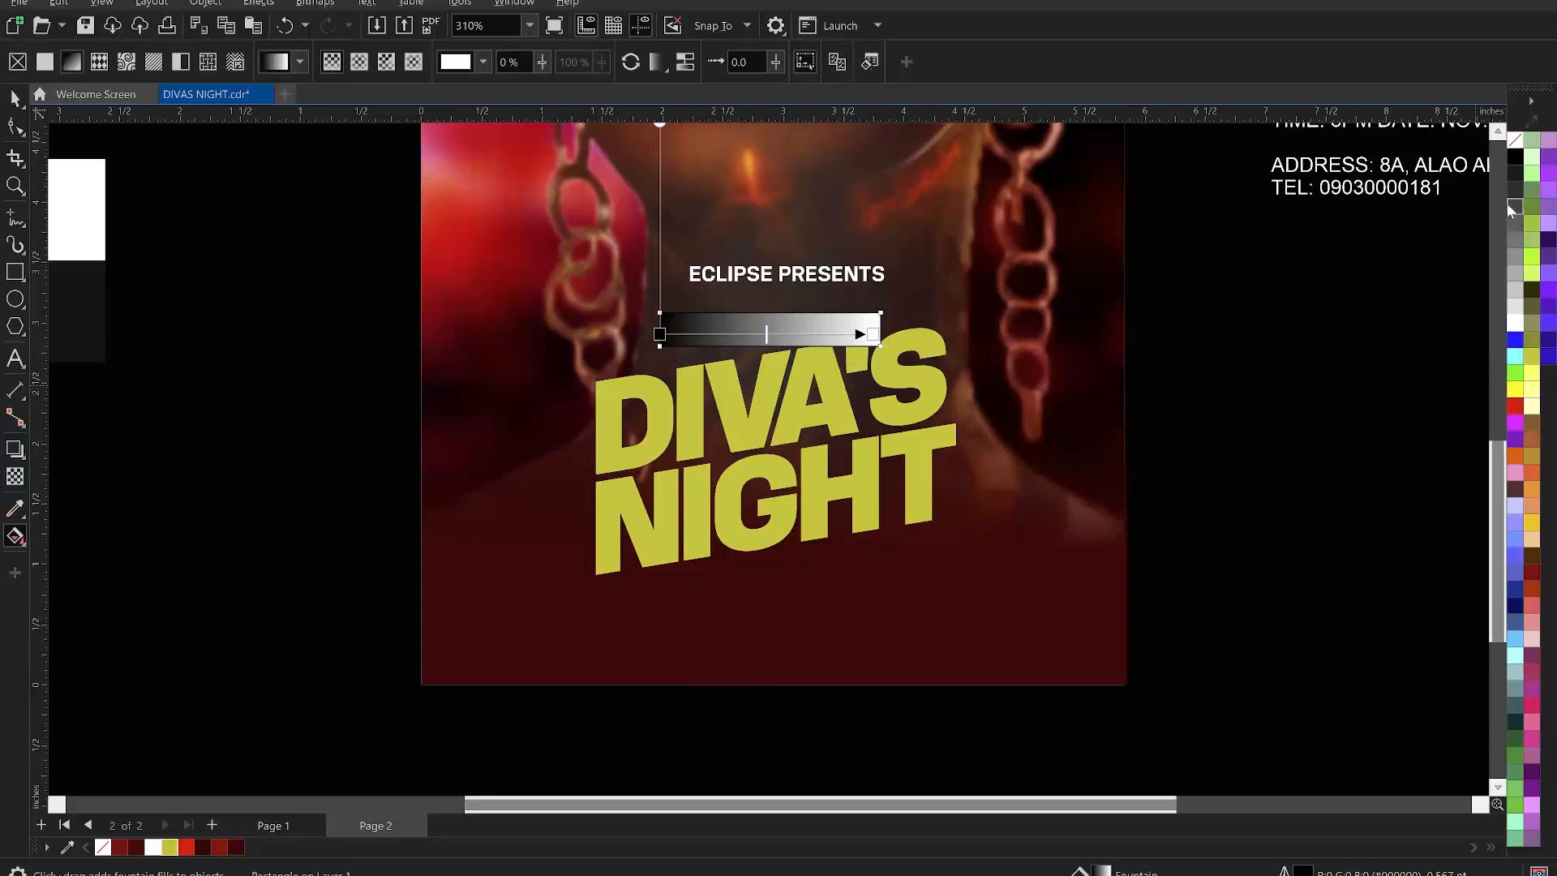
{"action": "left_click", "coordinate": [1514, 157]}
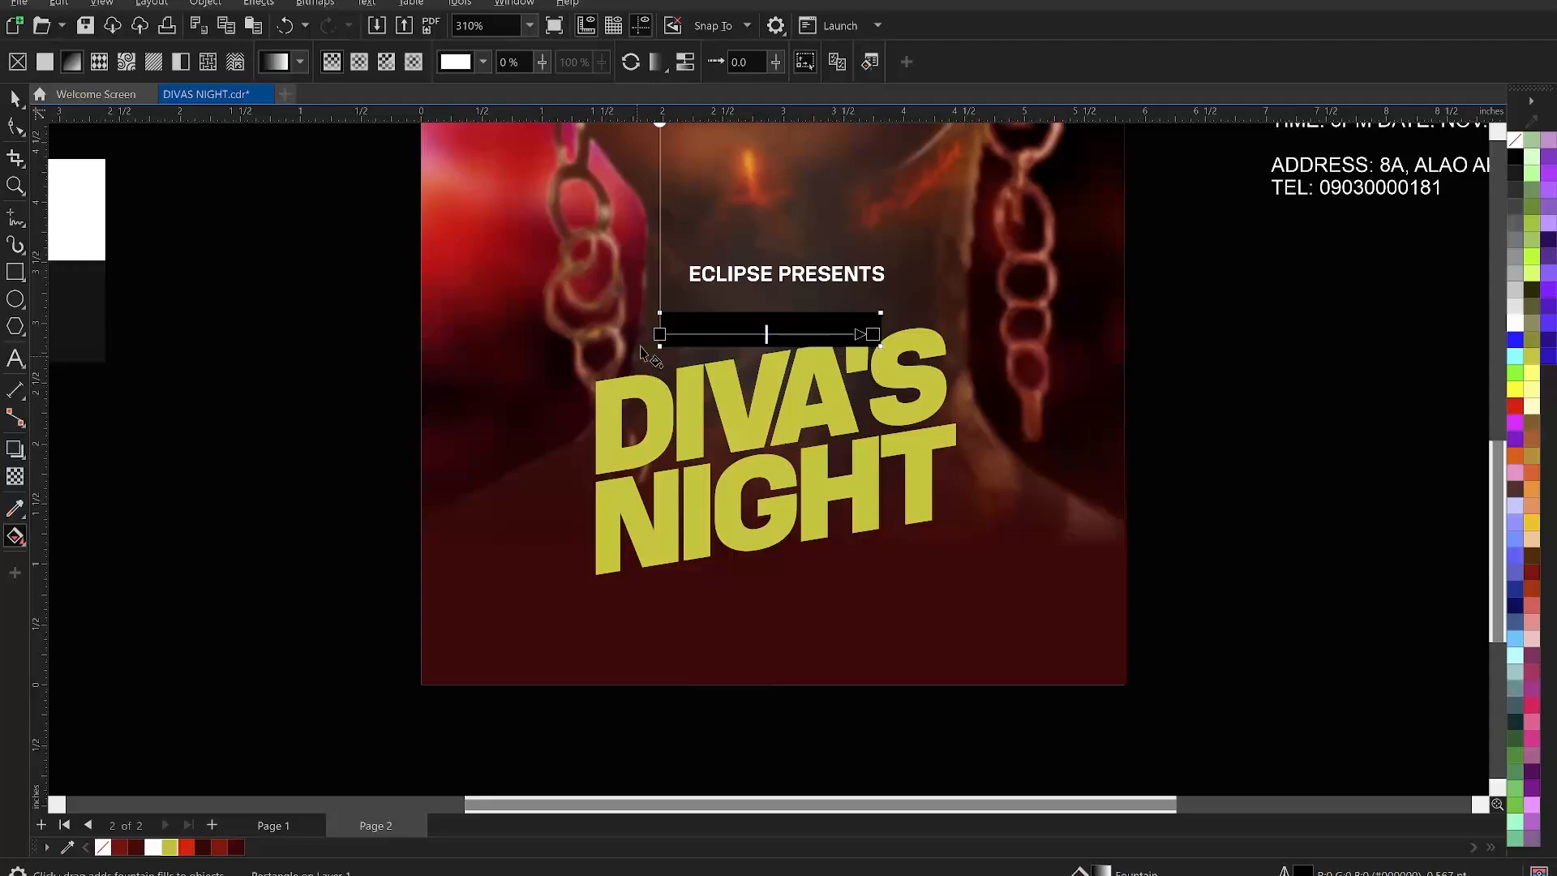
{"action": "left_click", "coordinate": [658, 333]}
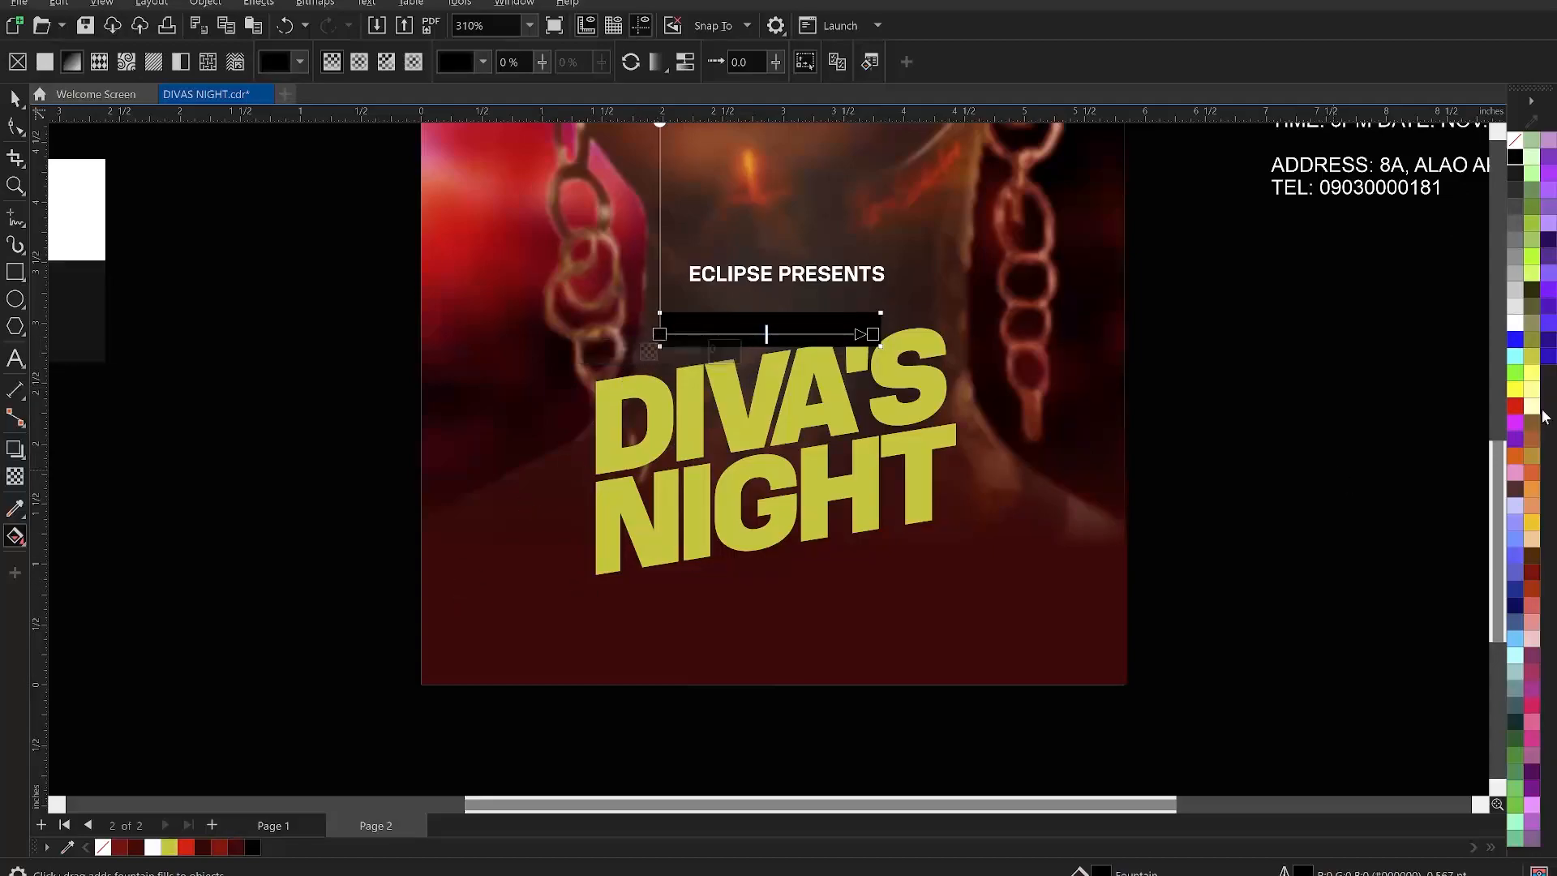
{"action": "left_click", "coordinate": [1516, 405]}
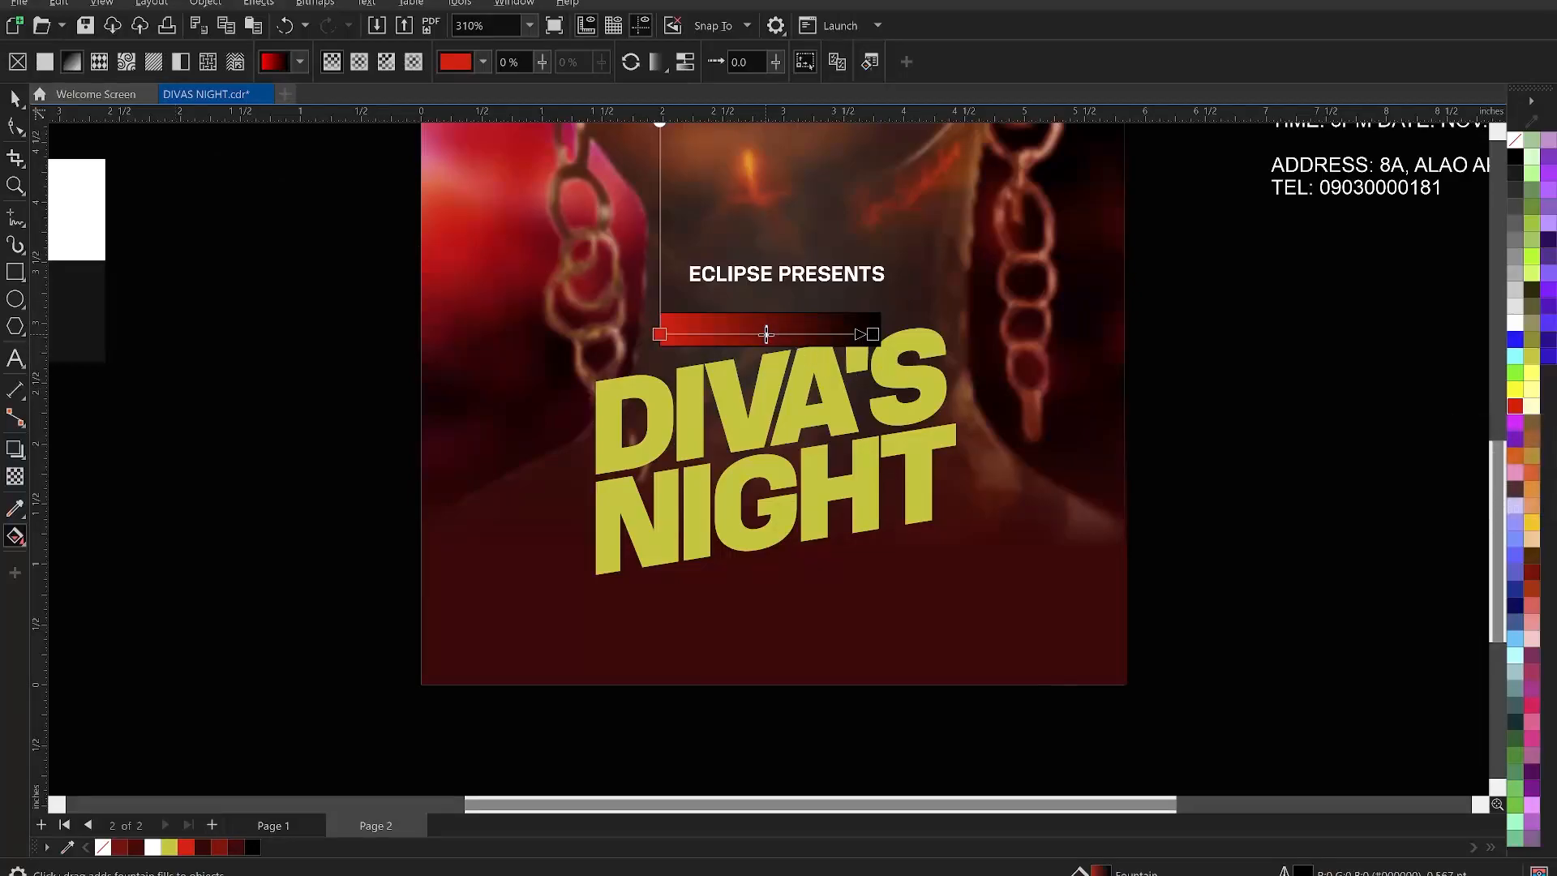
{"action": "left_click_drag", "start_coordinate": [659, 334], "coordinate": [643, 333]}
{"action": "key", "text": "space"}
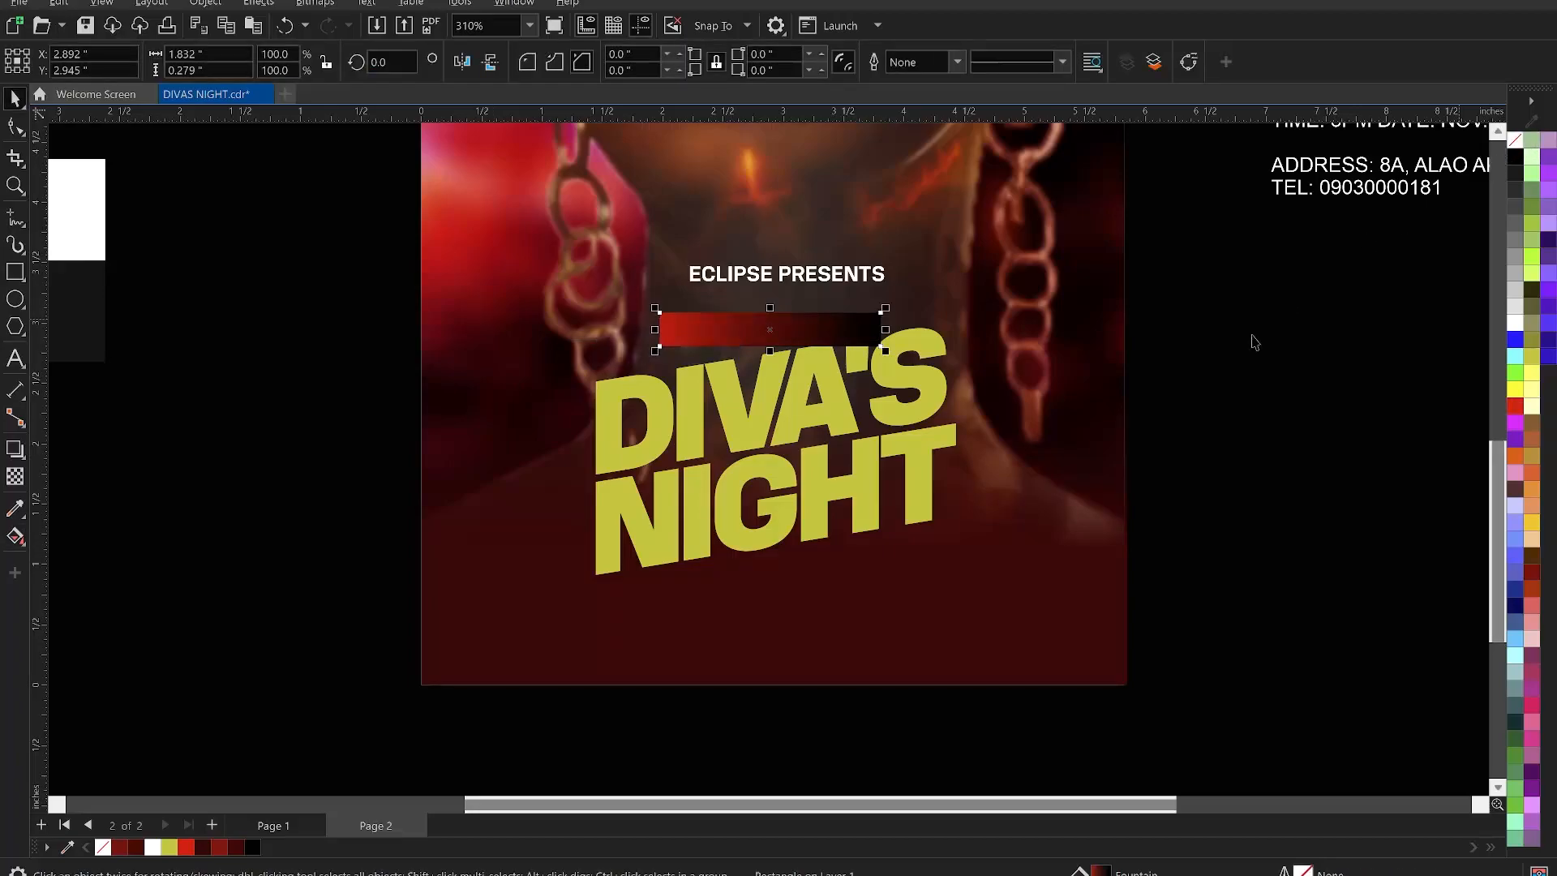
- Make the gradient bar slightly thinner, slant its right end upward, and move it down toward DIVA'S
{"action": "scroll", "coordinate": [799, 340], "scroll_direction": "up", "scroll_amount": 3}
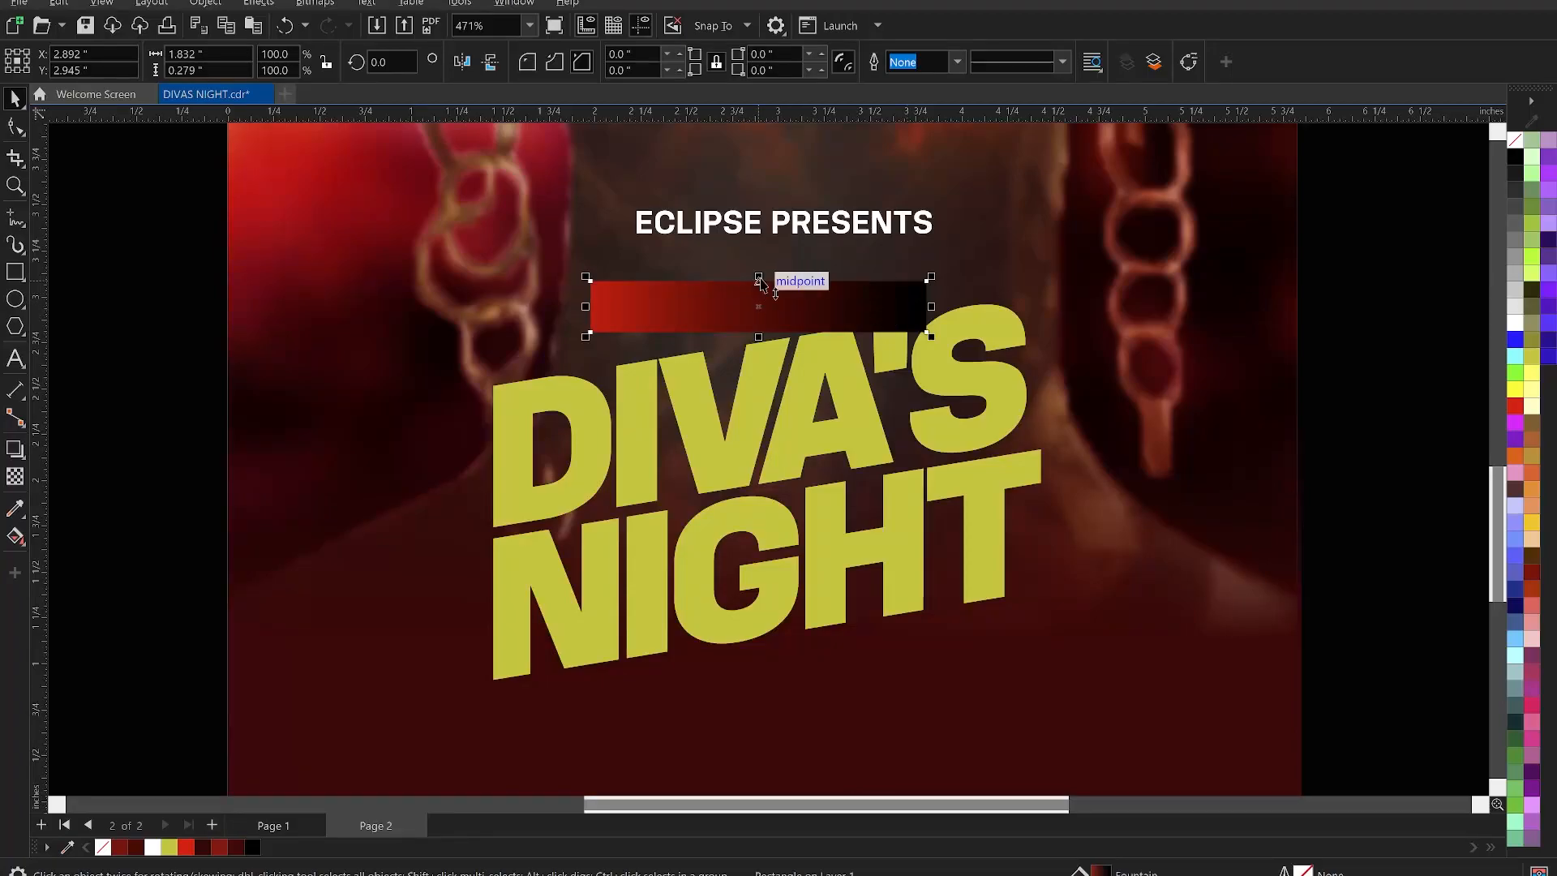
{"action": "left_click_drag", "start_coordinate": [762, 284], "coordinate": [769, 289]}
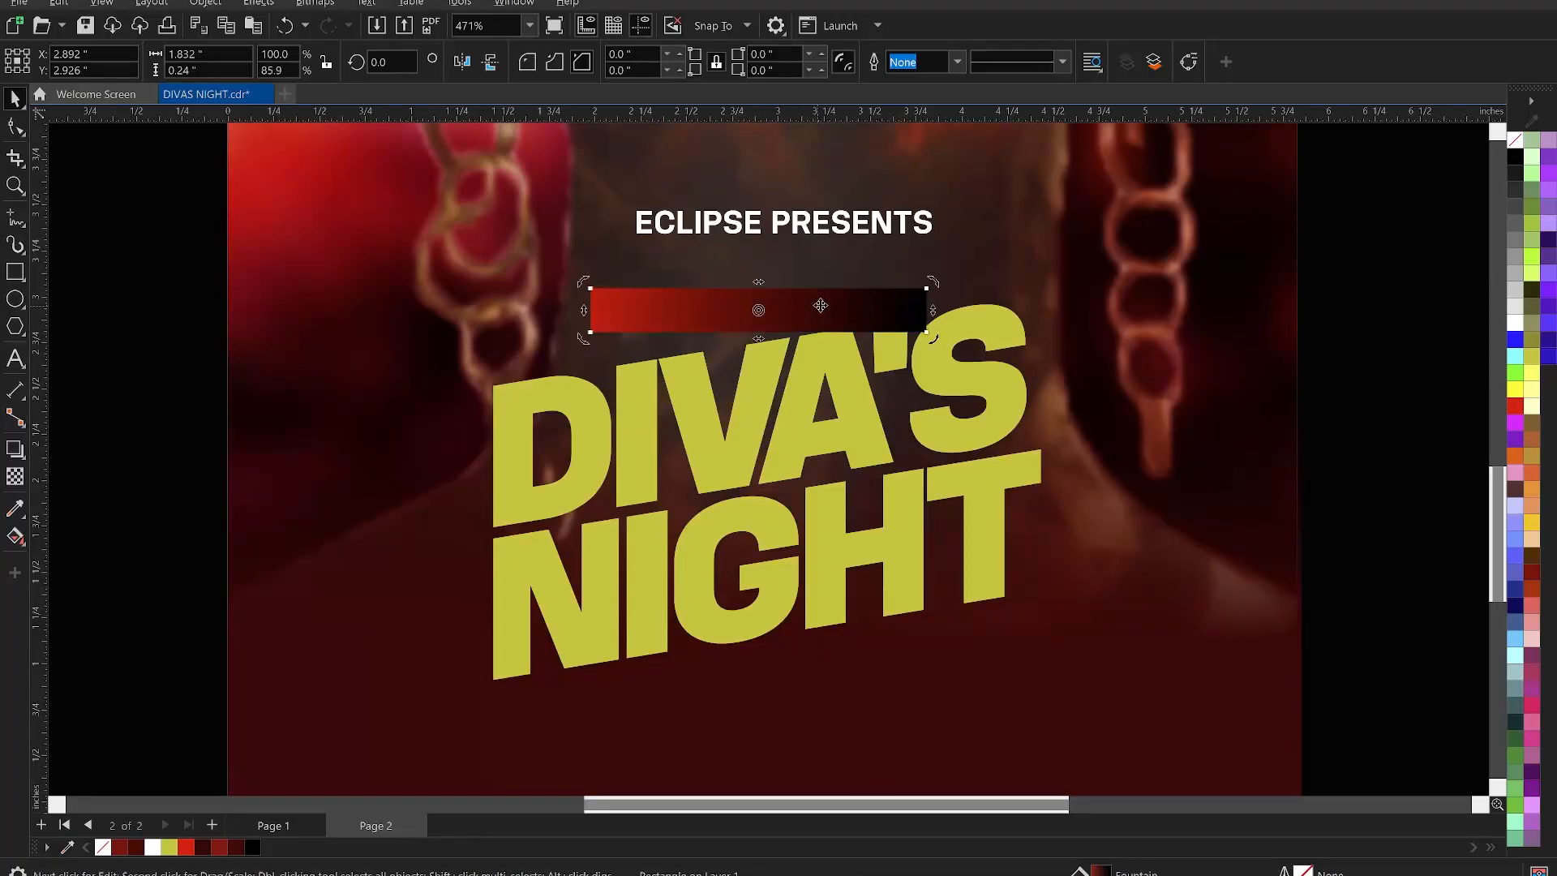
{"action": "left_click_drag", "start_coordinate": [932, 310], "coordinate": [950, 276]}
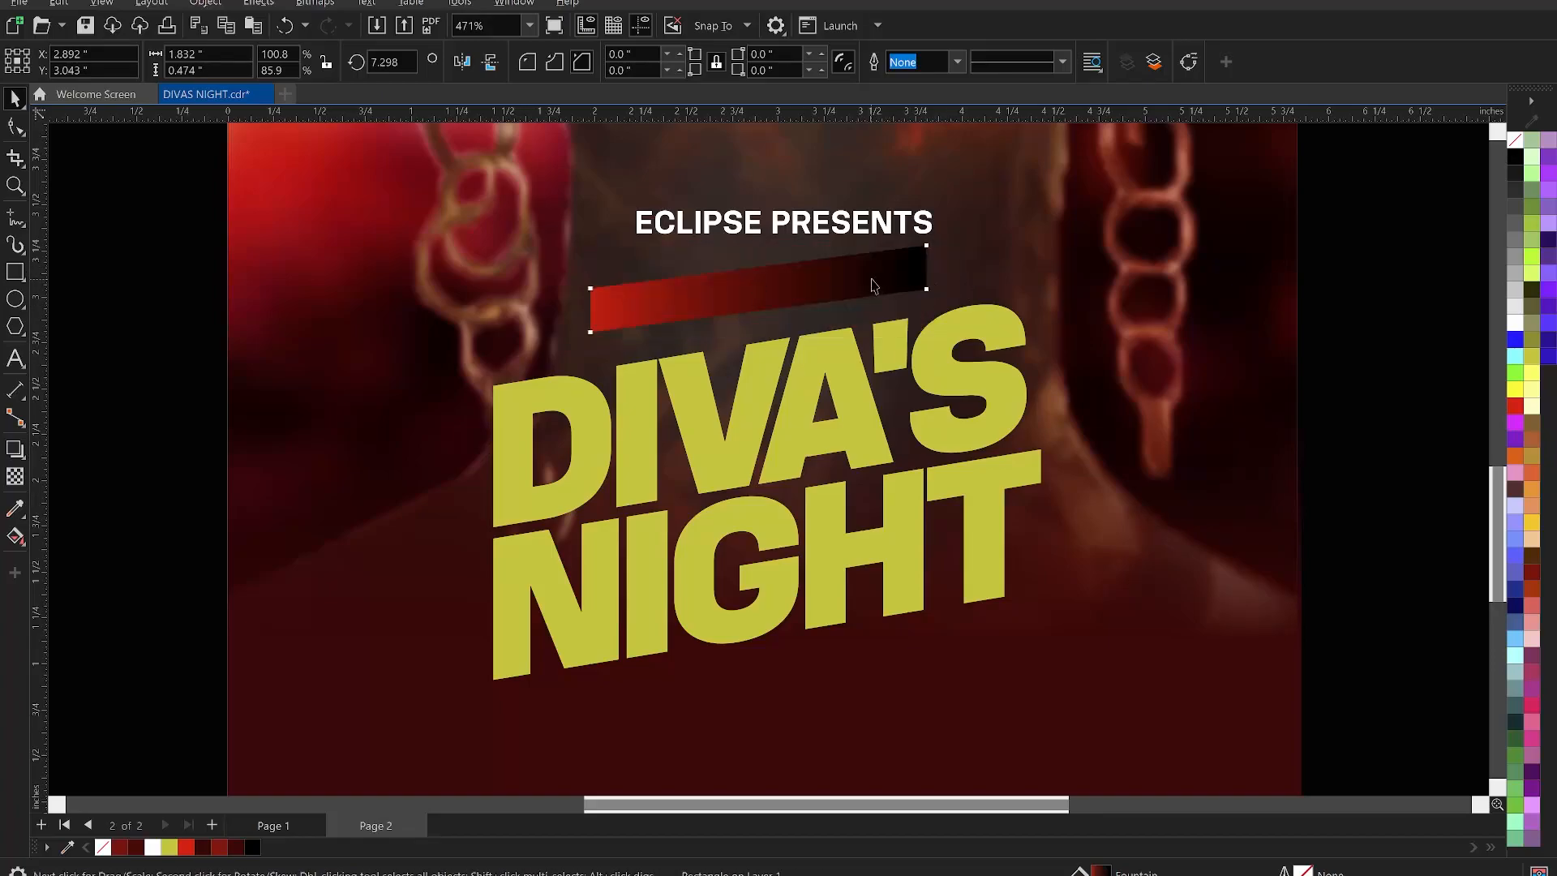
{"action": "left_click_drag", "start_coordinate": [847, 292], "coordinate": [846, 325]}
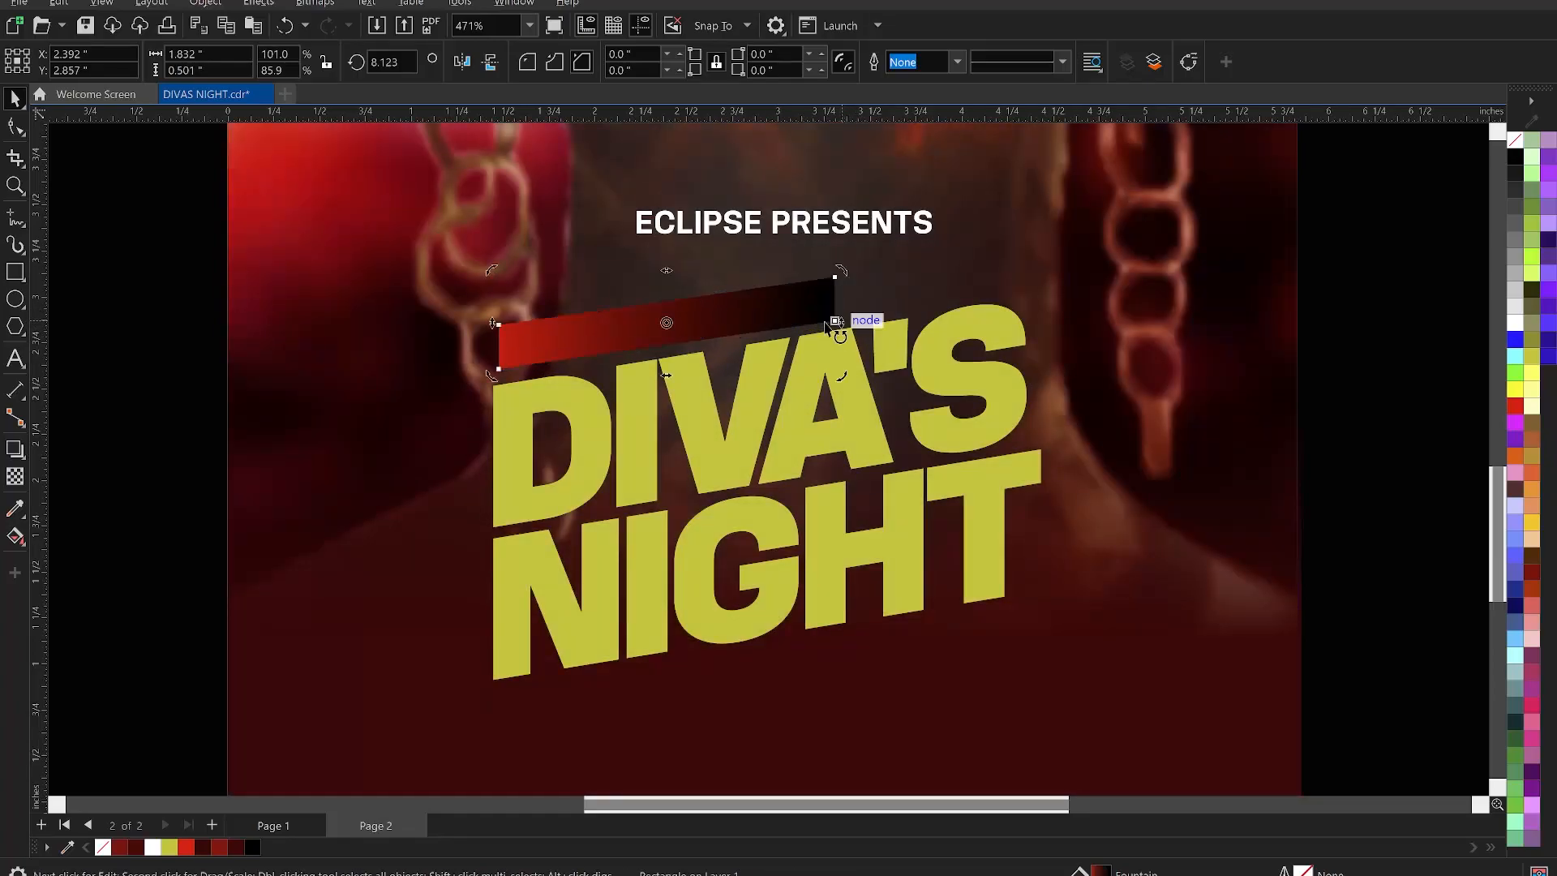
{"action": "key", "text": "Down"}
{"action": "key", "text": "Down"}
{"action": "key", "text": "Down"}
{"action": "key", "text": "Down"}
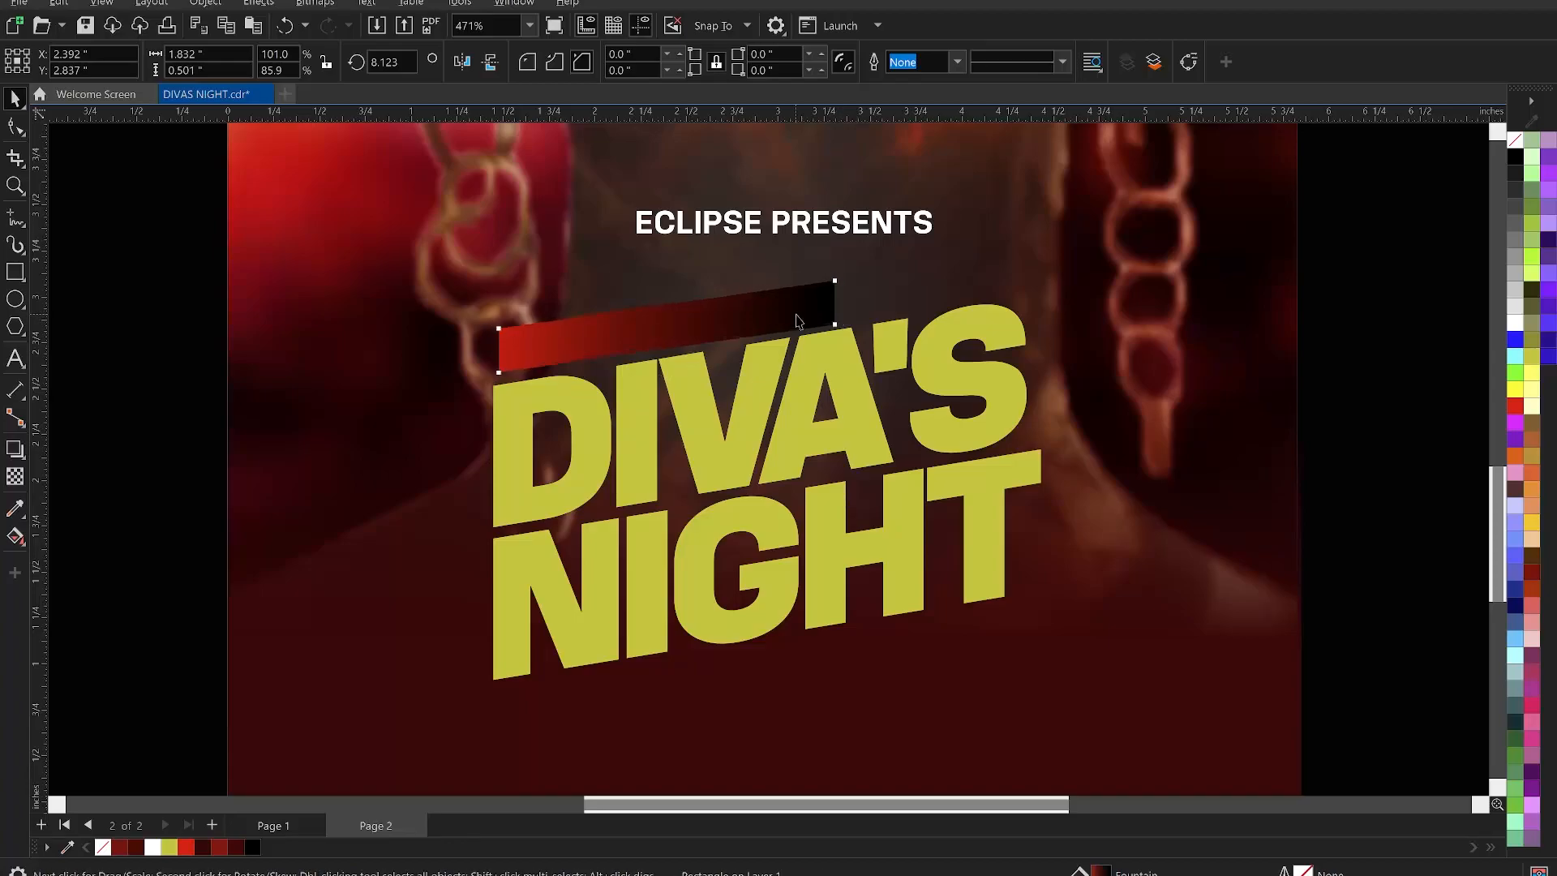
- Rotate the gradient bar further, to about 9°, so it matches the title's slant
{"action": "left_click", "coordinate": [832, 320]}
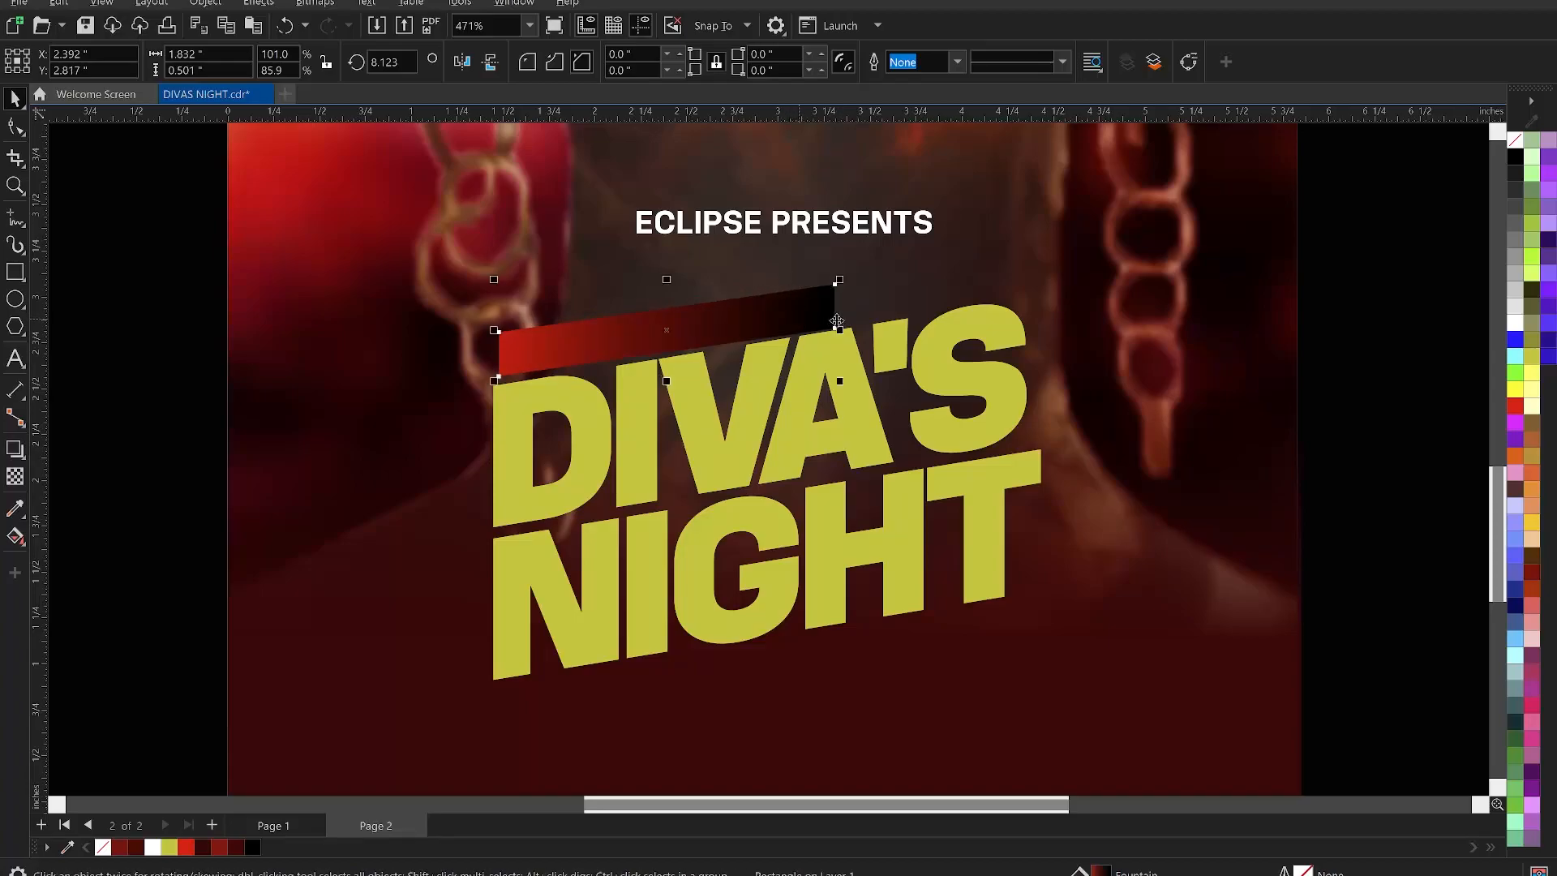
{"action": "left_click", "coordinate": [820, 313]}
{"action": "left_click_drag", "start_coordinate": [842, 331], "coordinate": [793, 305]}
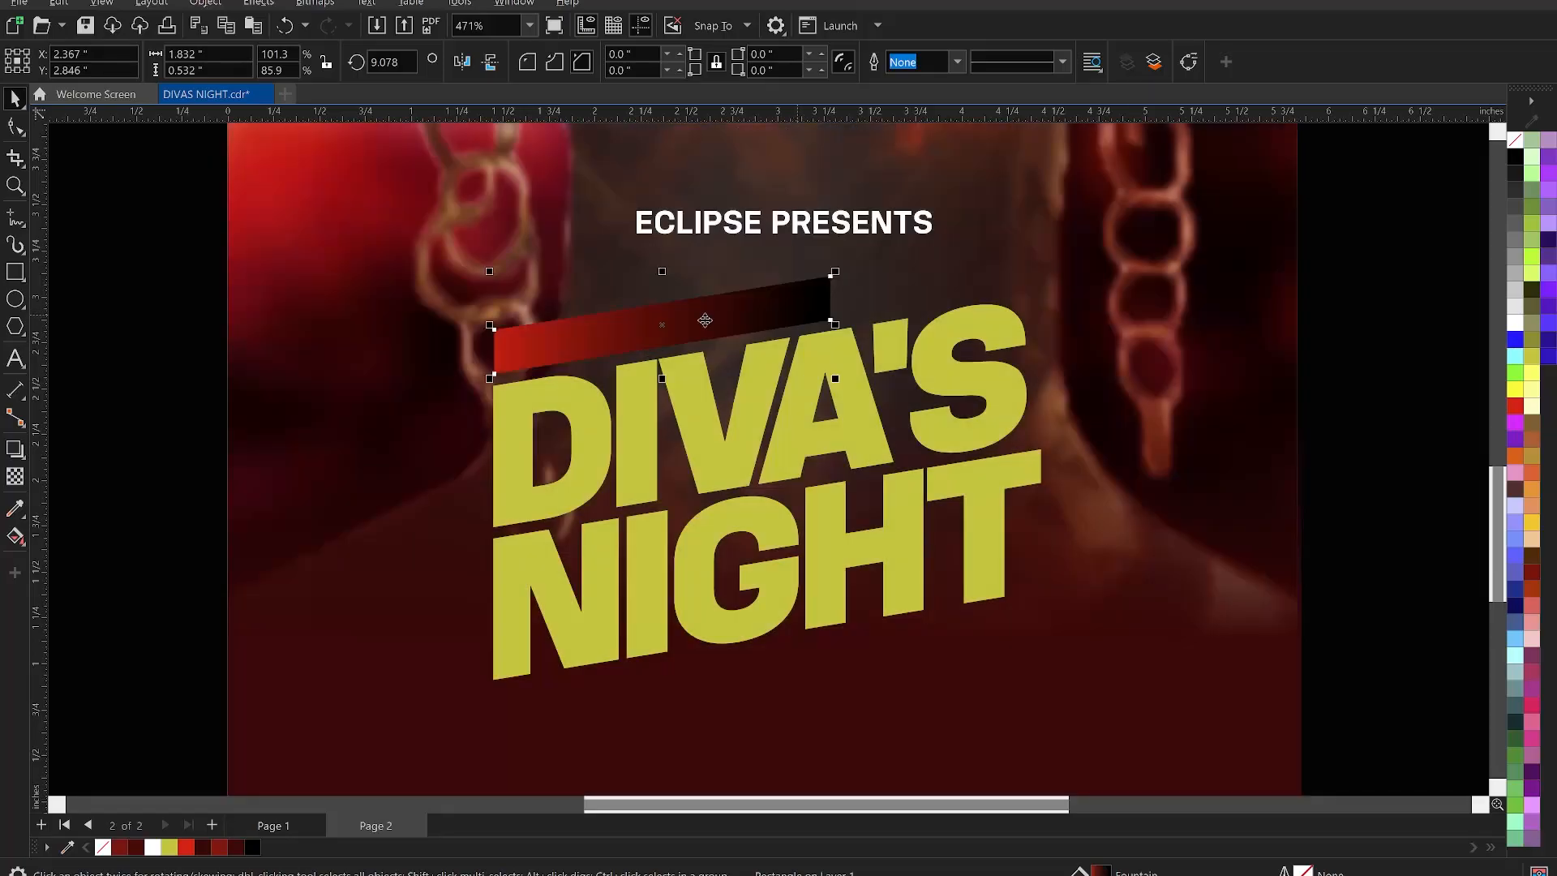
{"action": "left_click", "coordinate": [165, 385]}
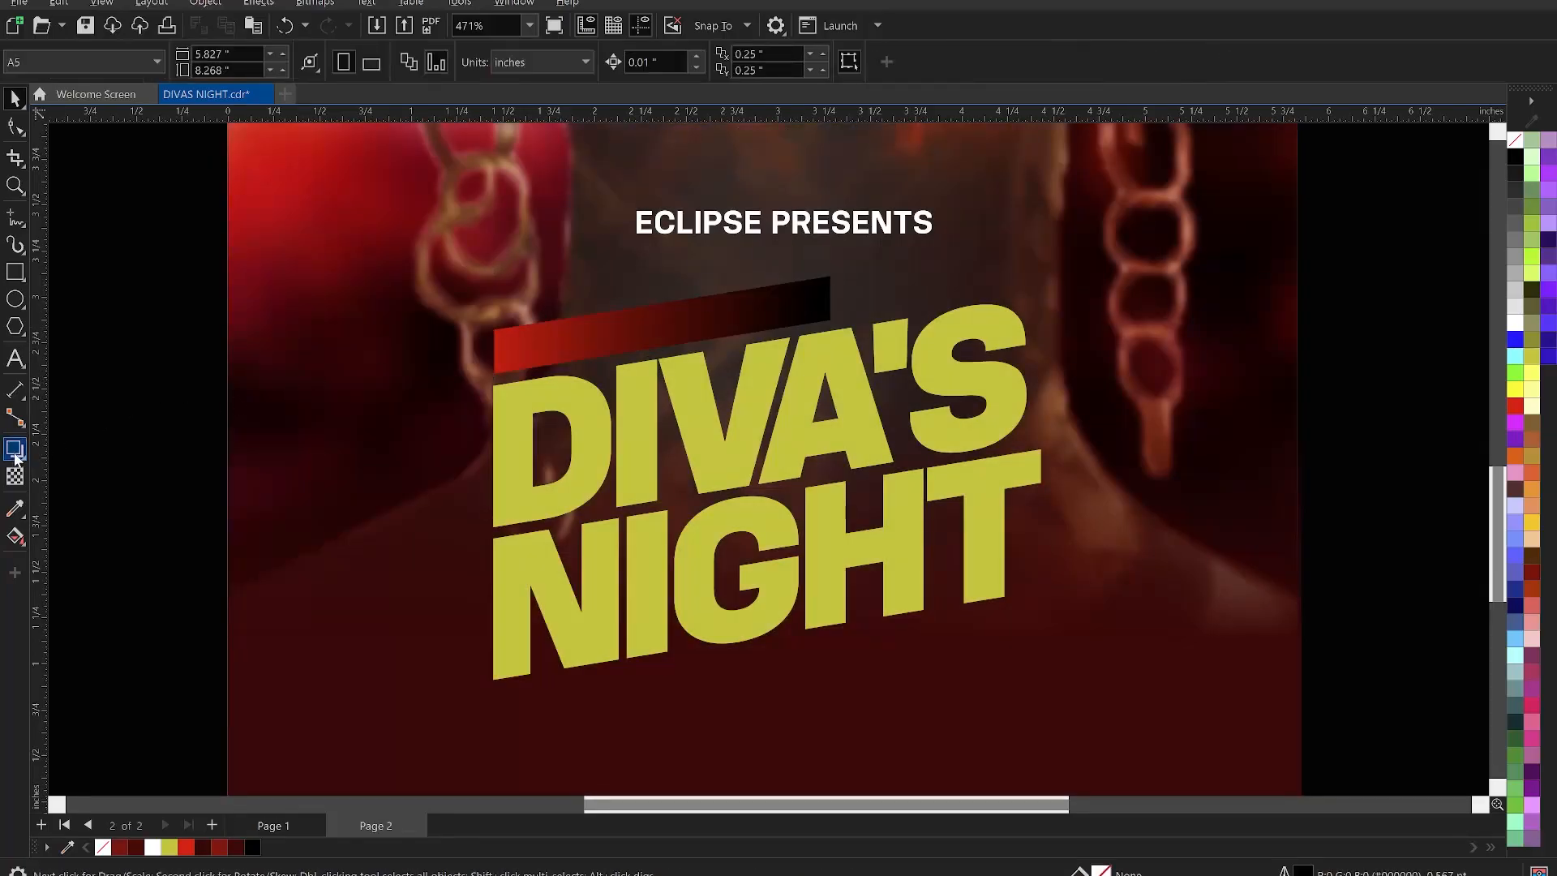
- Add a drop shadow to the red-to-black gradient bar
{"action": "left_click", "coordinate": [16, 450]}
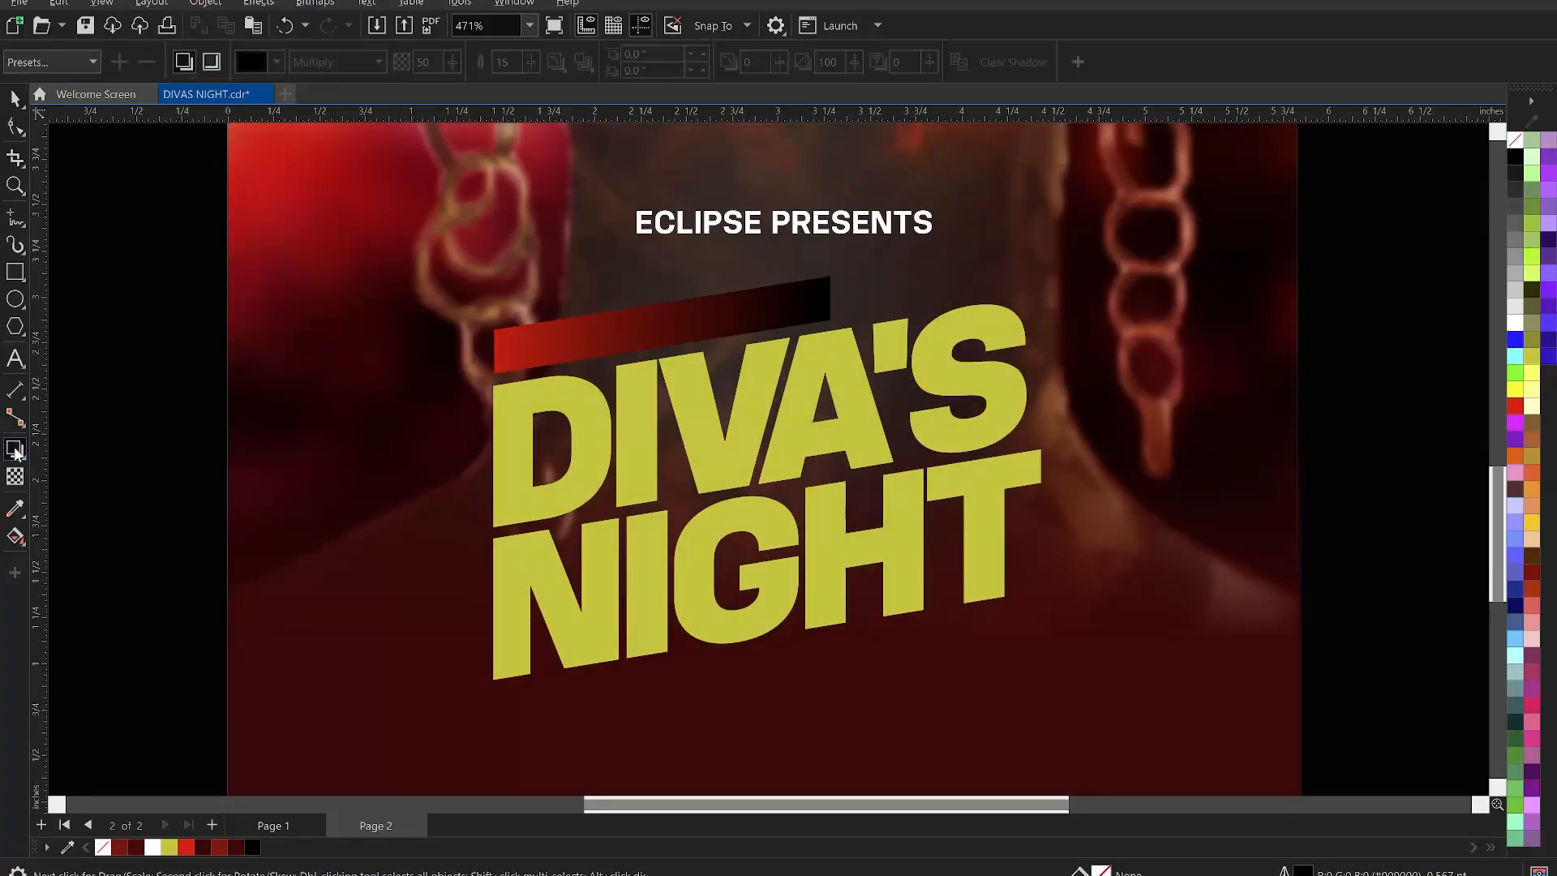
{"action": "left_click", "coordinate": [500, 351]}
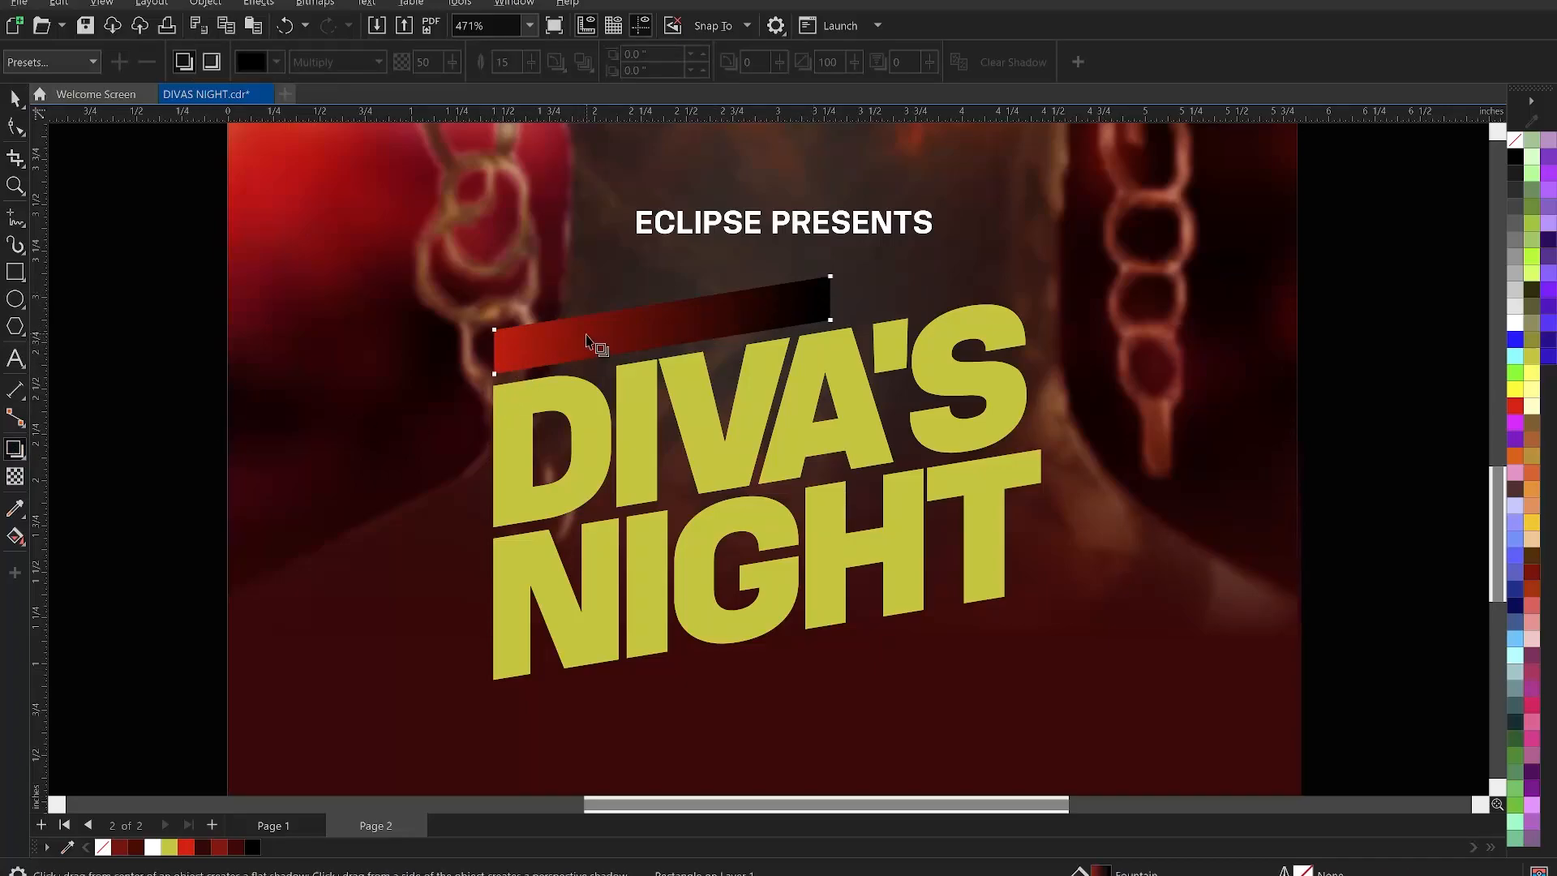
{"action": "left_click_drag", "start_coordinate": [492, 357], "coordinate": [824, 326]}
{"action": "left_click_drag", "start_coordinate": [830, 320], "coordinate": [833, 322]}
{"action": "key", "text": "space"}
{"action": "left_click", "coordinate": [188, 352]}
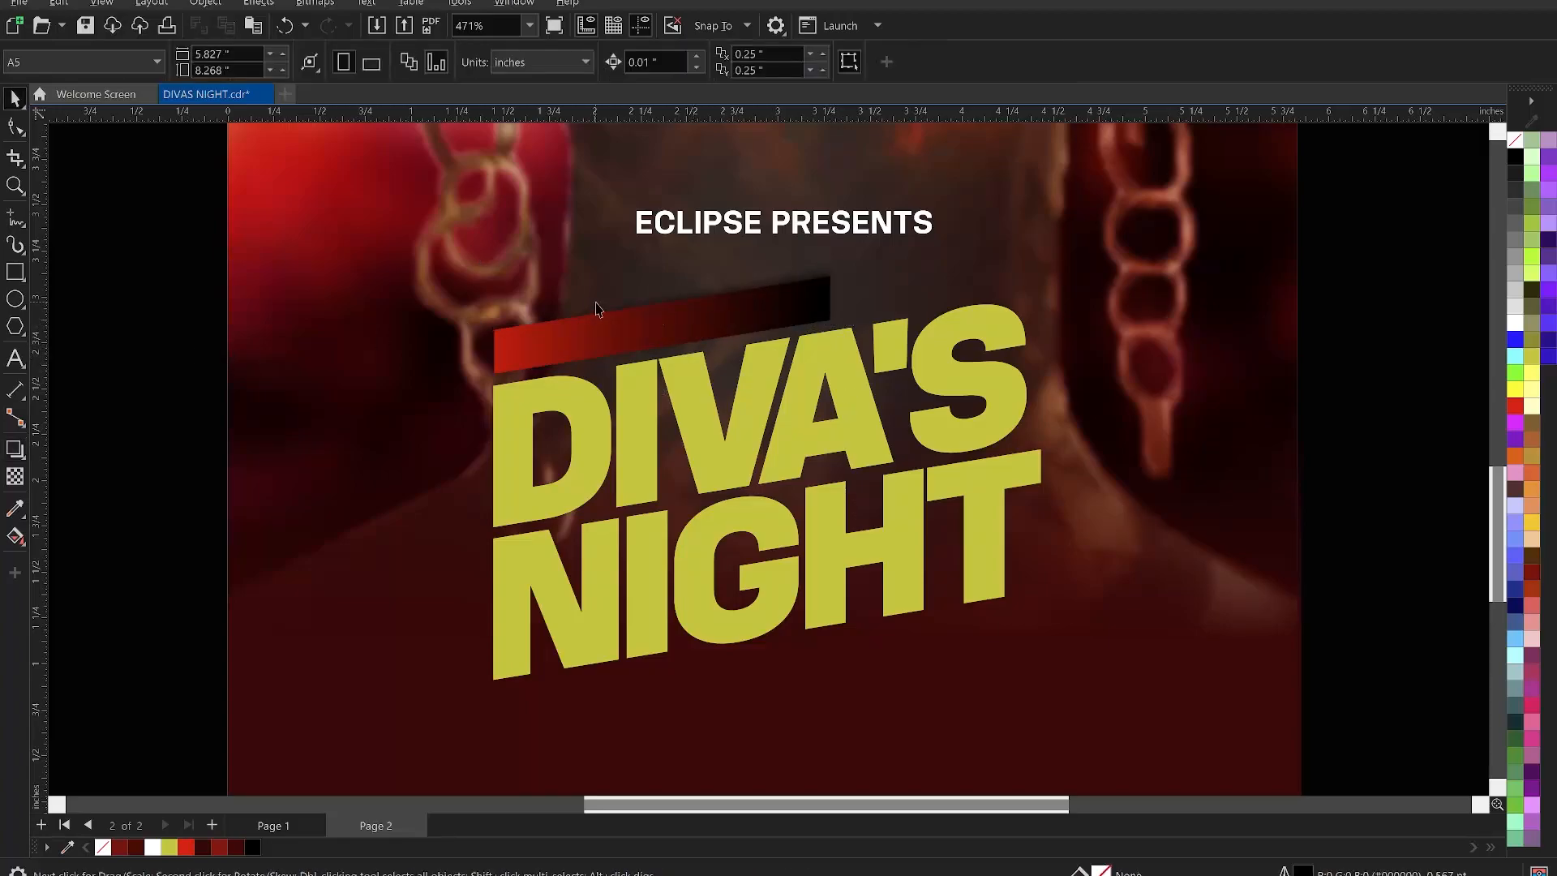
- Break the shadow apart with Ctrl+K, shift it left, and convert it to a bitmap
{"action": "left_click", "coordinate": [609, 298]}
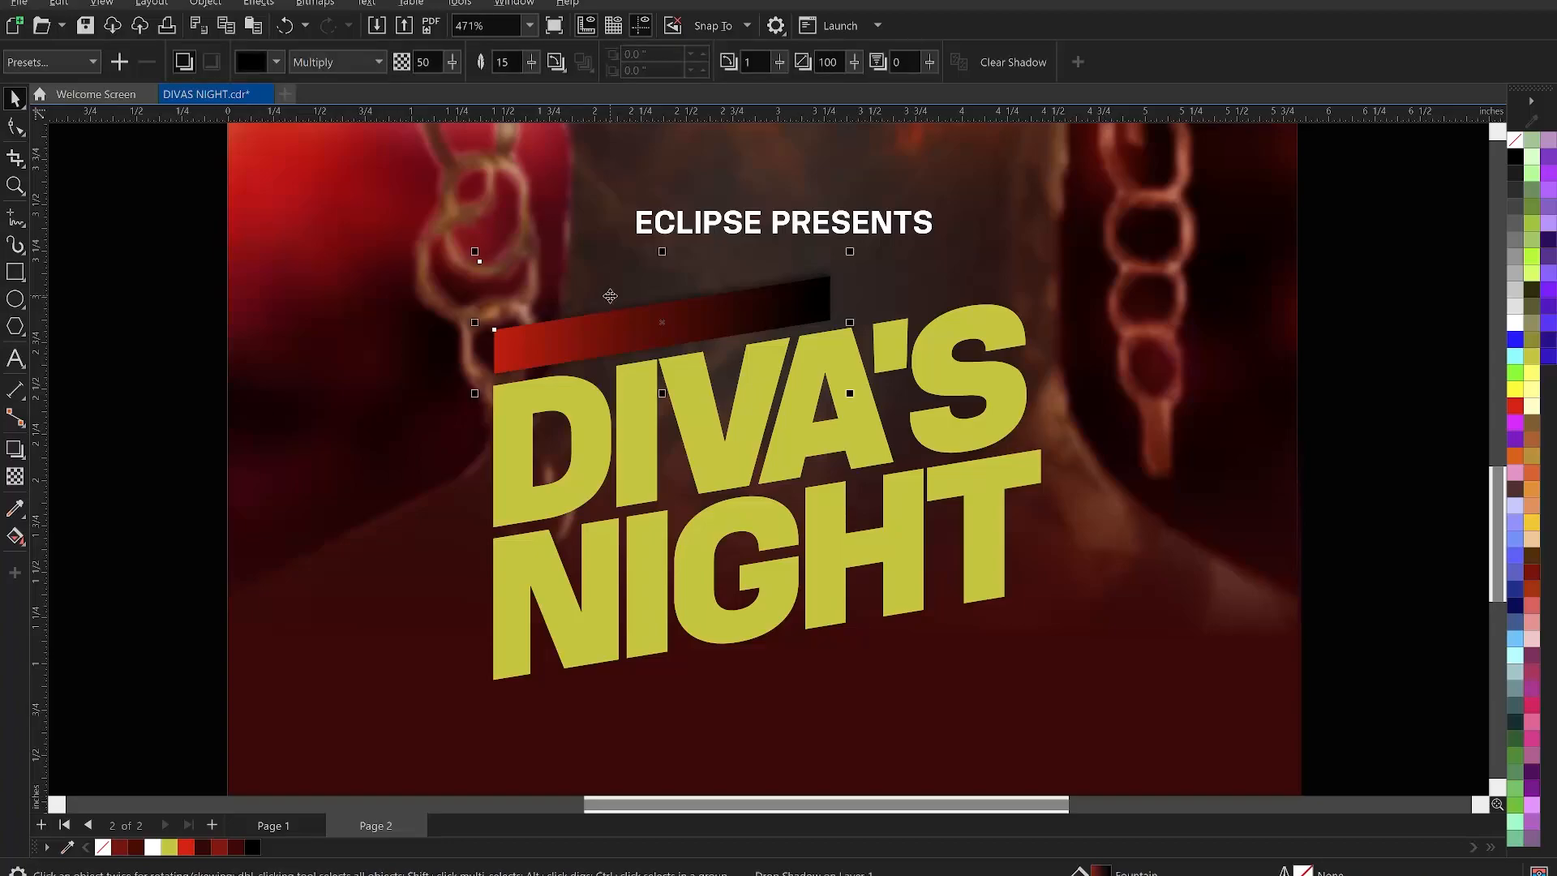
{"action": "key", "text": "ctrl+k"}
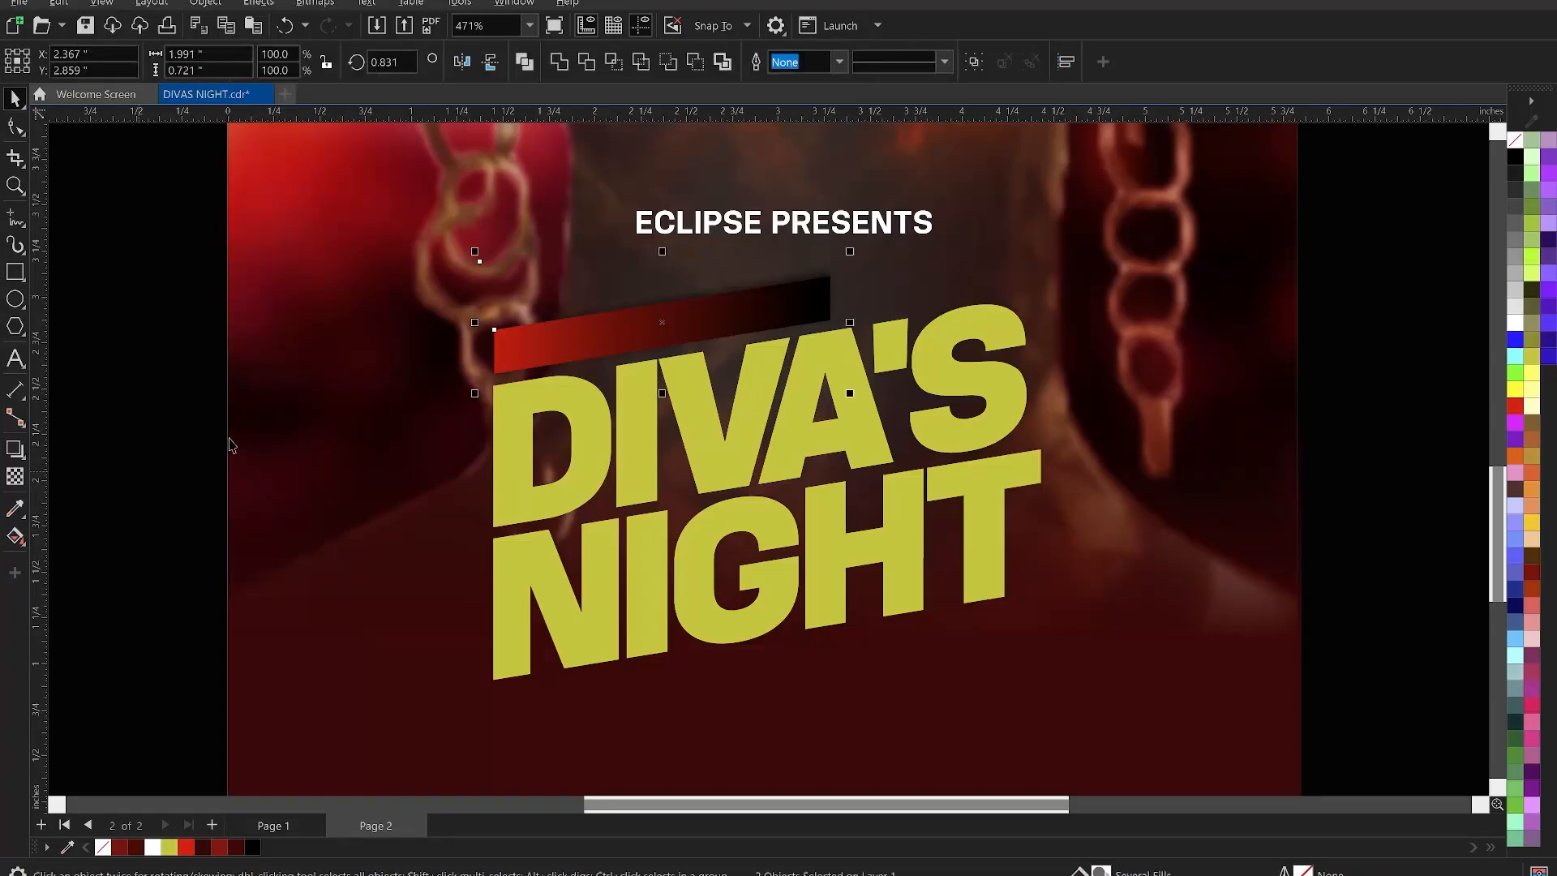
{"action": "left_click", "coordinate": [162, 403]}
{"action": "left_click", "coordinate": [604, 308]}
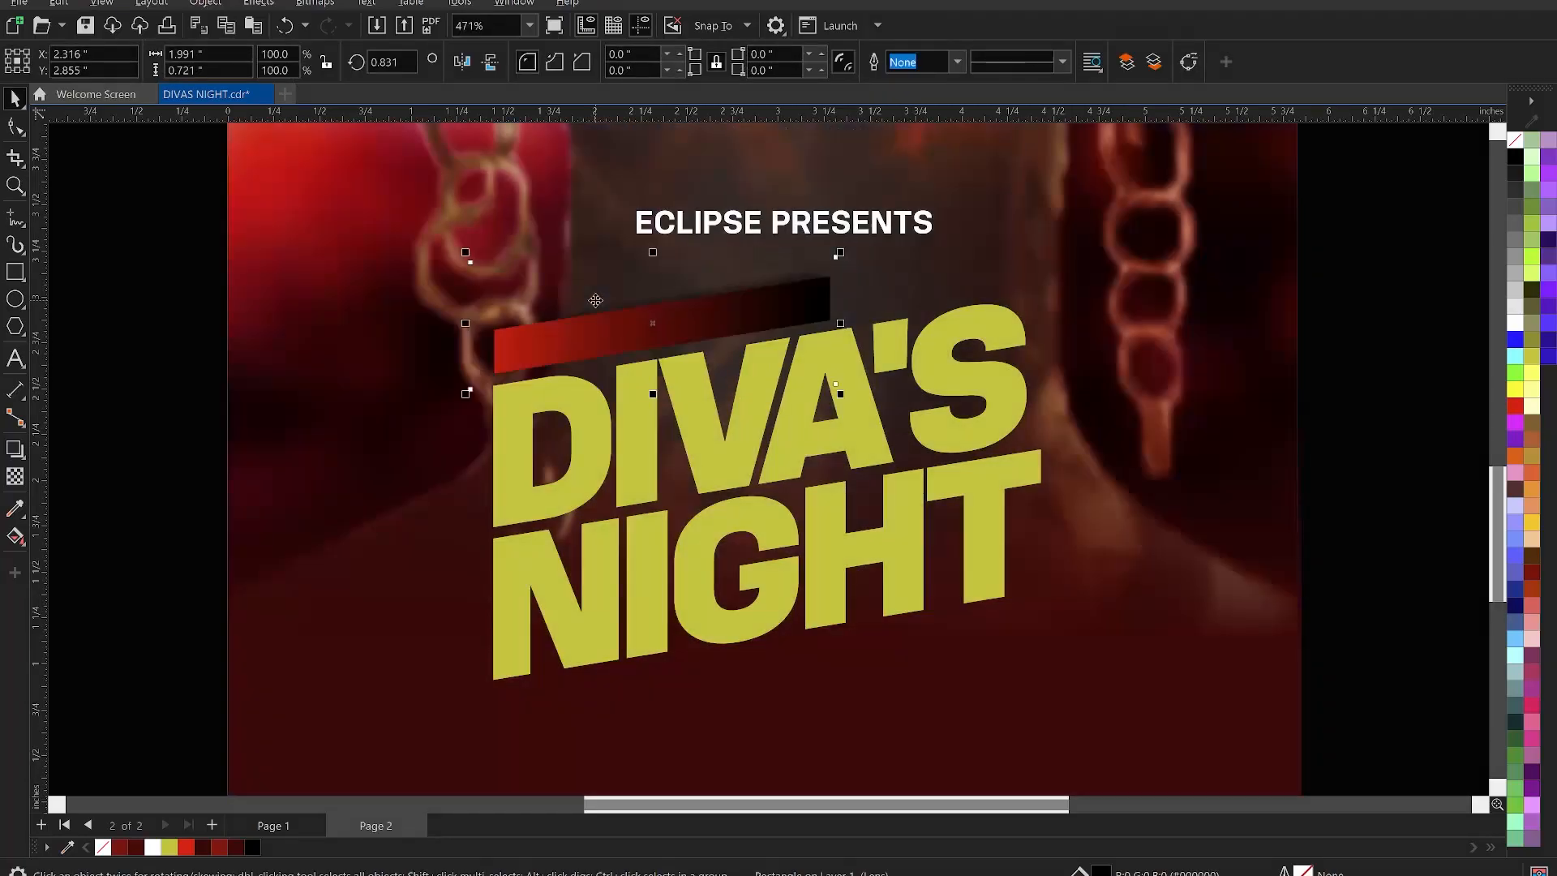
{"action": "left_click_drag", "start_coordinate": [596, 301], "coordinate": [581, 308]}
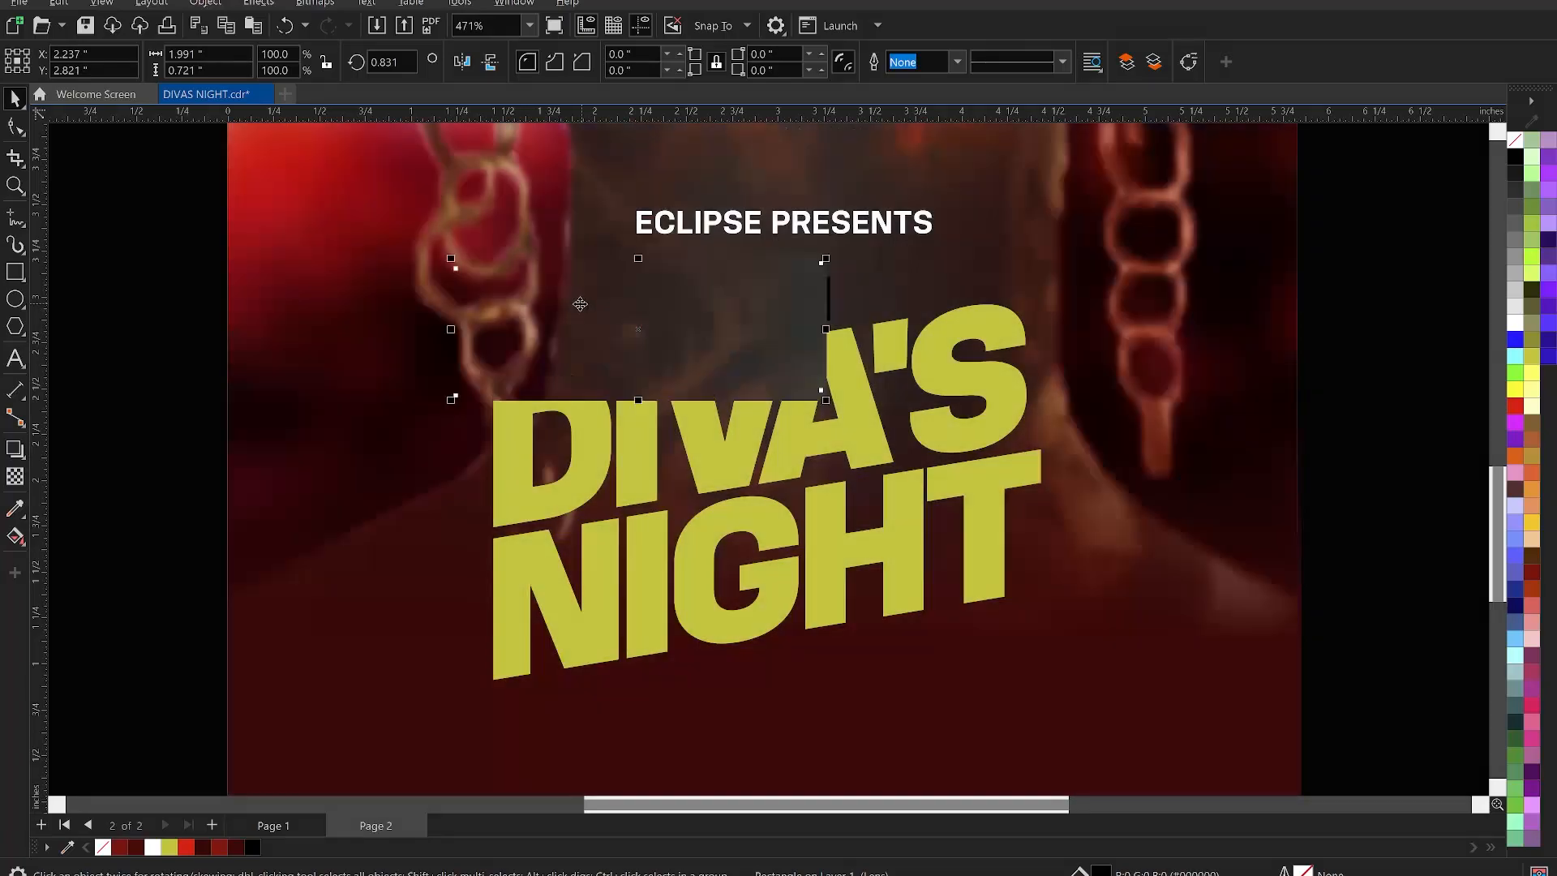
{"action": "key", "text": "alt+b"}
{"action": "key", "text": "Return"}
{"action": "key", "text": "Return"}
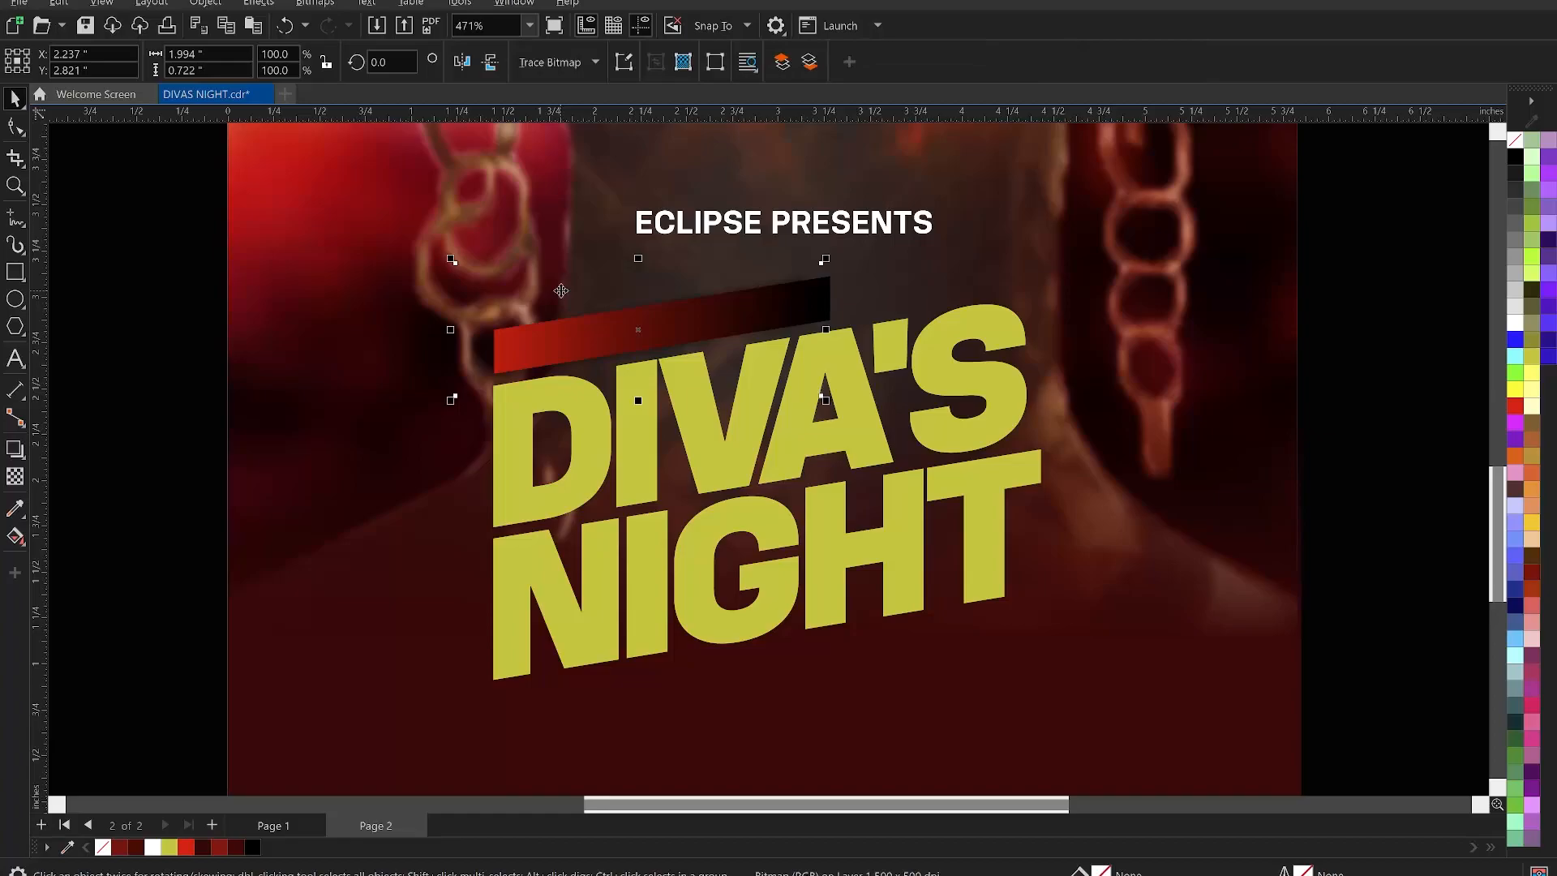
{"action": "key", "text": "Left"}
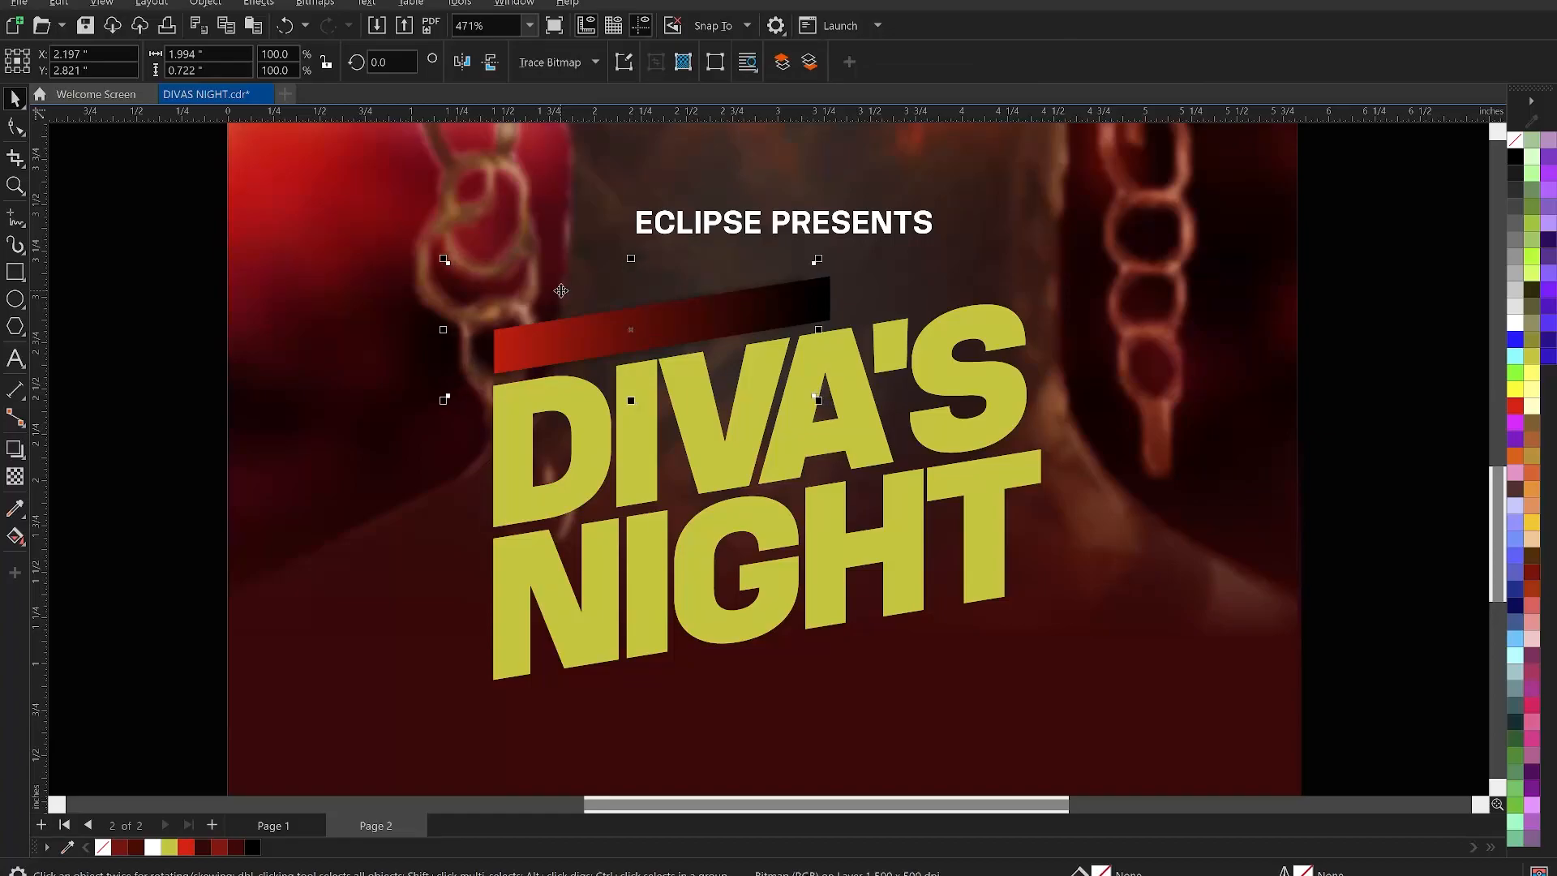
- Shrink ECLIPSE PRESENTS to about 70% and centre it on the gradient bar
{"action": "left_click", "coordinate": [209, 365]}
{"action": "left_click", "coordinate": [704, 225]}
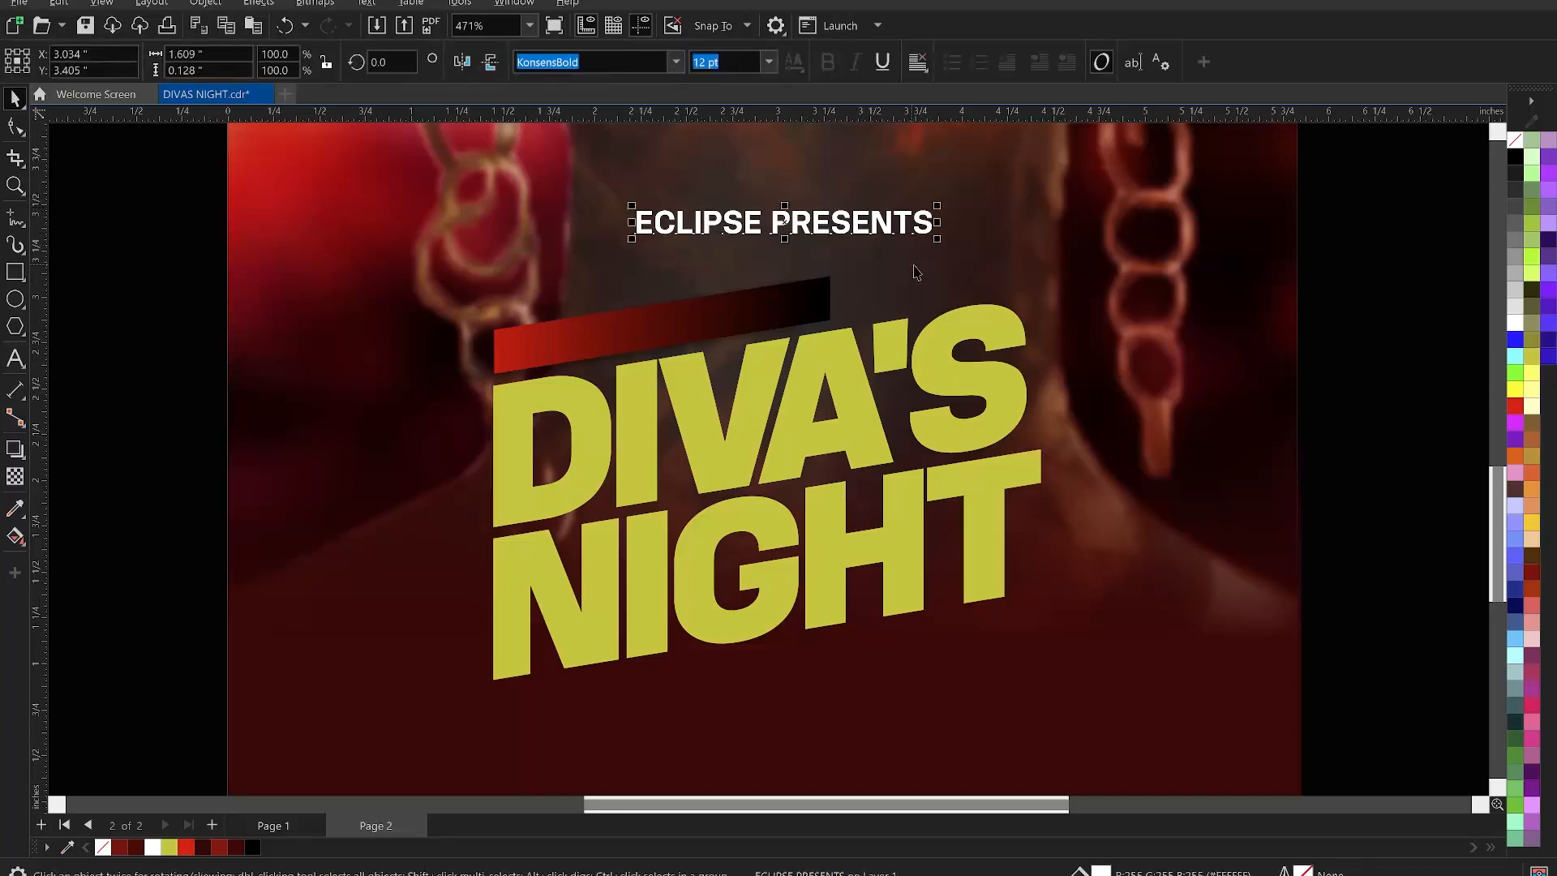
{"action": "left_click_drag", "start_coordinate": [938, 246], "coordinate": [858, 254]}
{"action": "left_click", "coordinate": [803, 306], "text": "shift"}
{"action": "key", "text": "e"}
{"action": "key", "text": "c"}
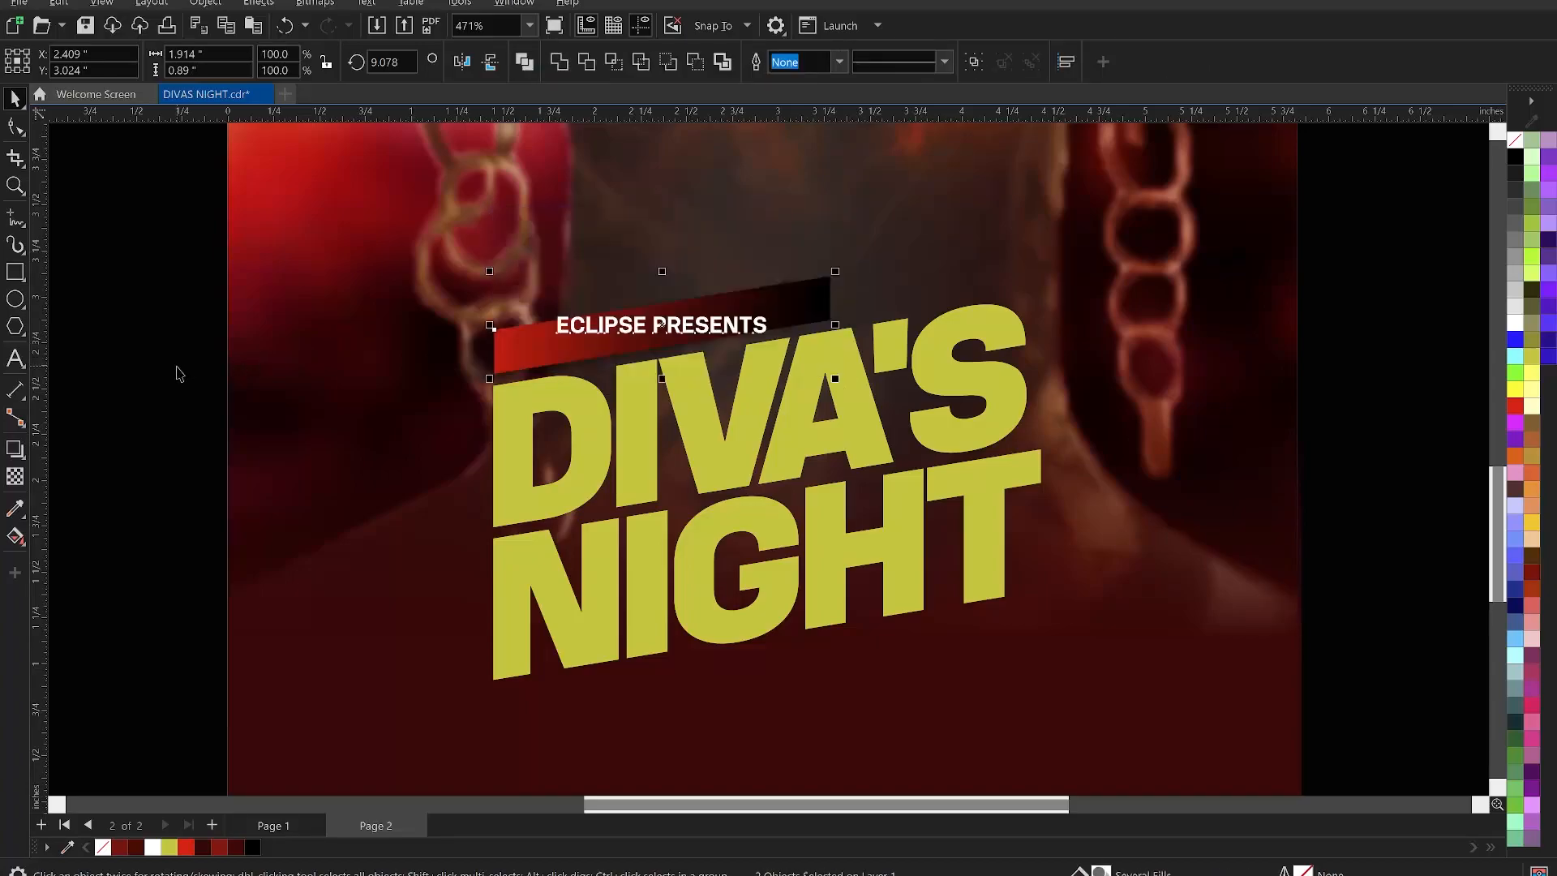
- Tilt ECLIPSE PRESENTS about 6° to follow the bar's slant
{"action": "left_click", "coordinate": [616, 326]}
{"action": "left_click", "coordinate": [640, 327]}
{"action": "left_click_drag", "start_coordinate": [786, 326], "coordinate": [802, 314]}
{"action": "left_click", "coordinate": [801, 317]}
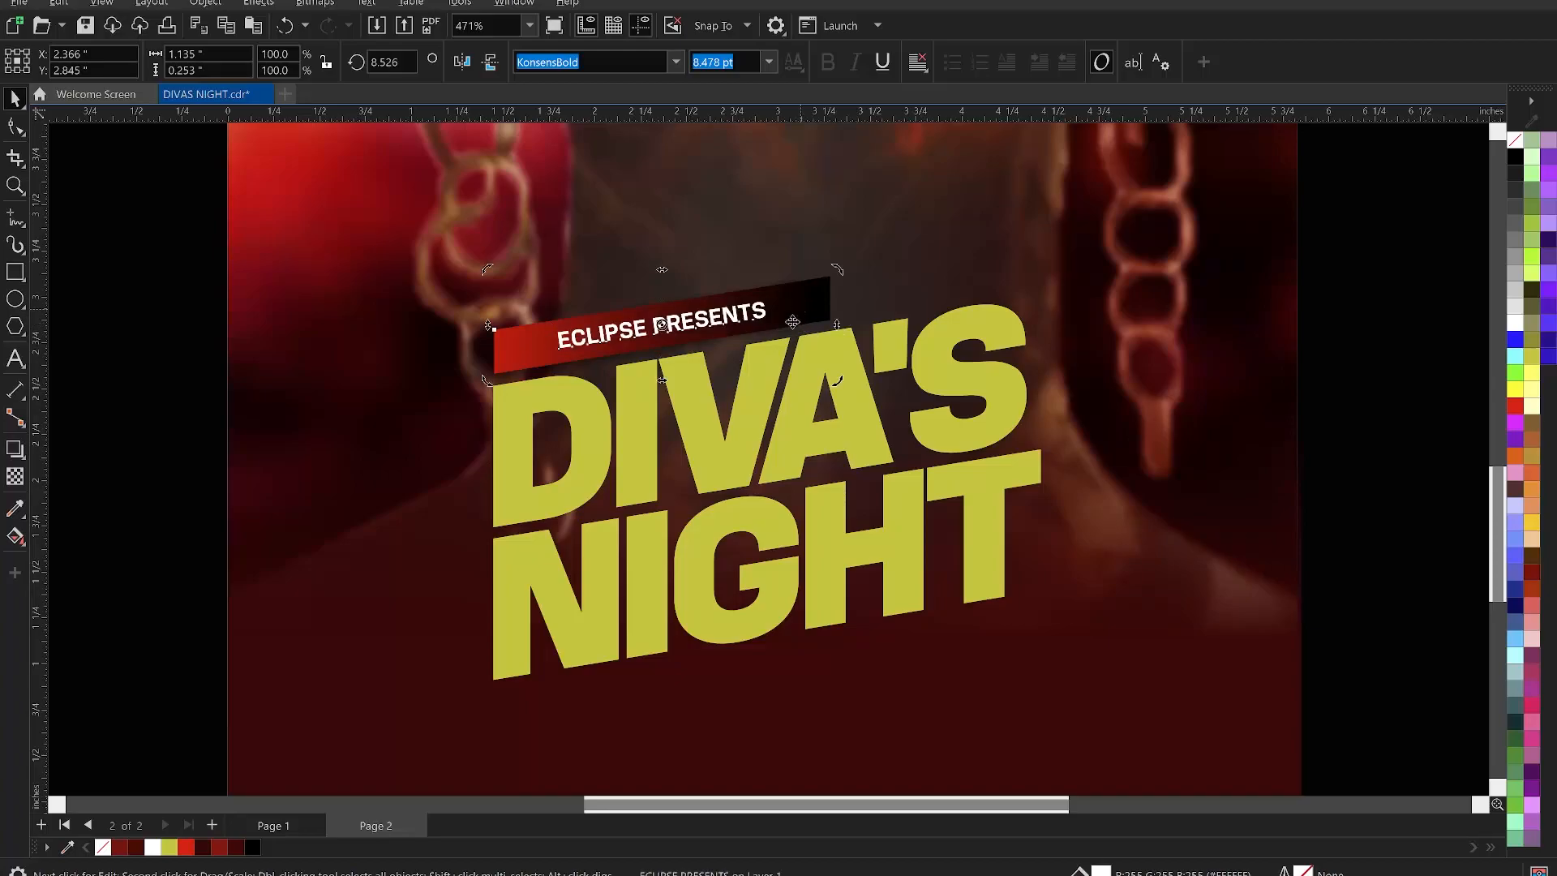
{"action": "left_click", "coordinate": [201, 406]}
- Widen the letter spacing of ECLIPSE PRESENTS and move the banner left
{"action": "left_click", "coordinate": [618, 340]}
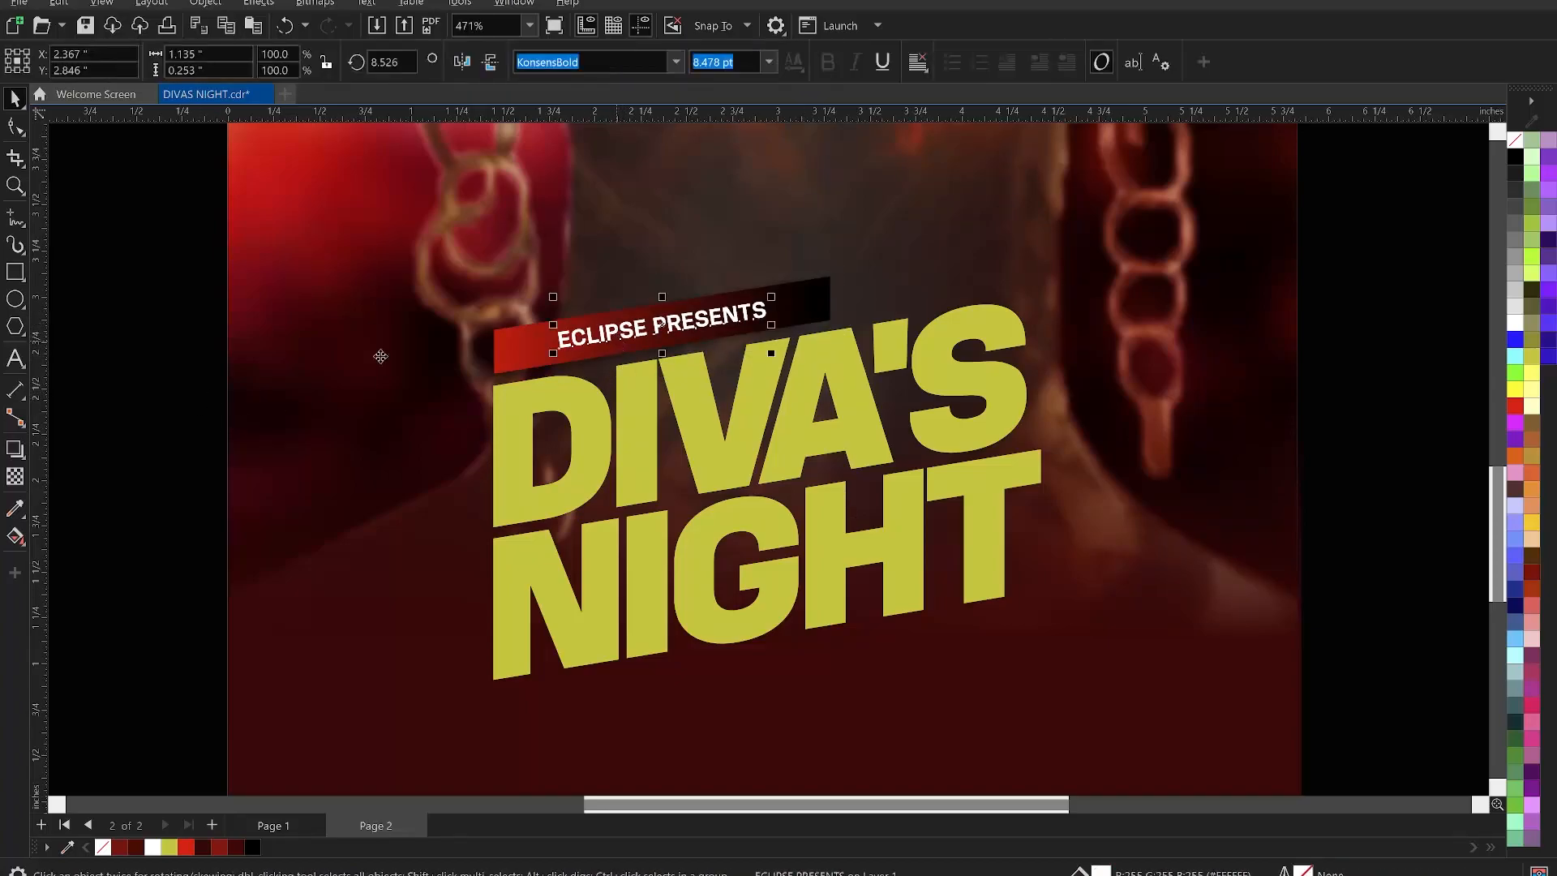
{"action": "left_click", "coordinate": [20, 132]}
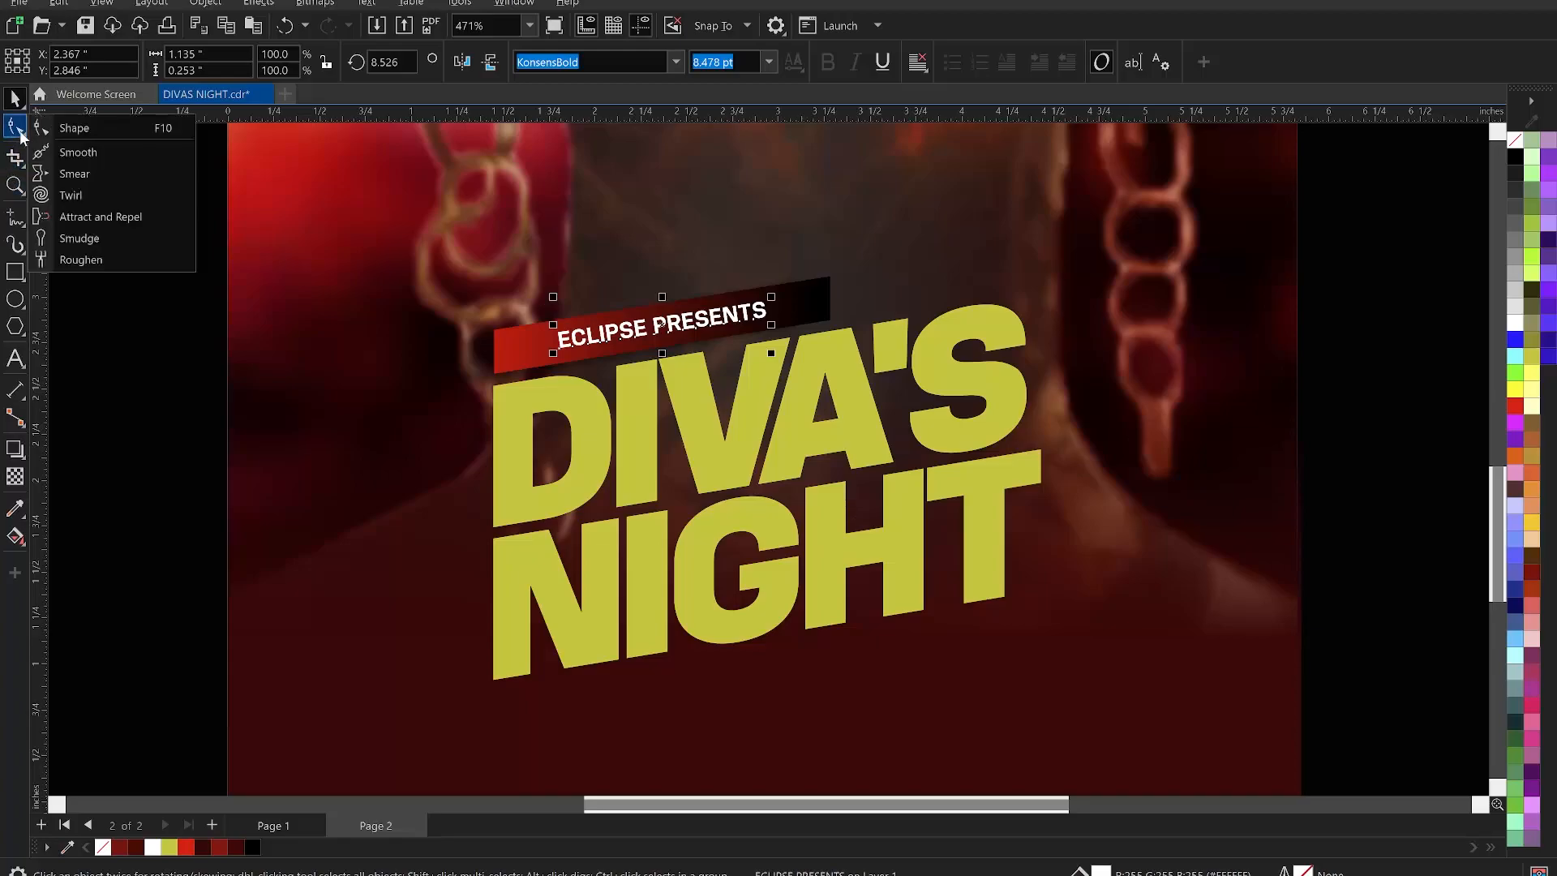
{"action": "left_click", "coordinate": [74, 128]}
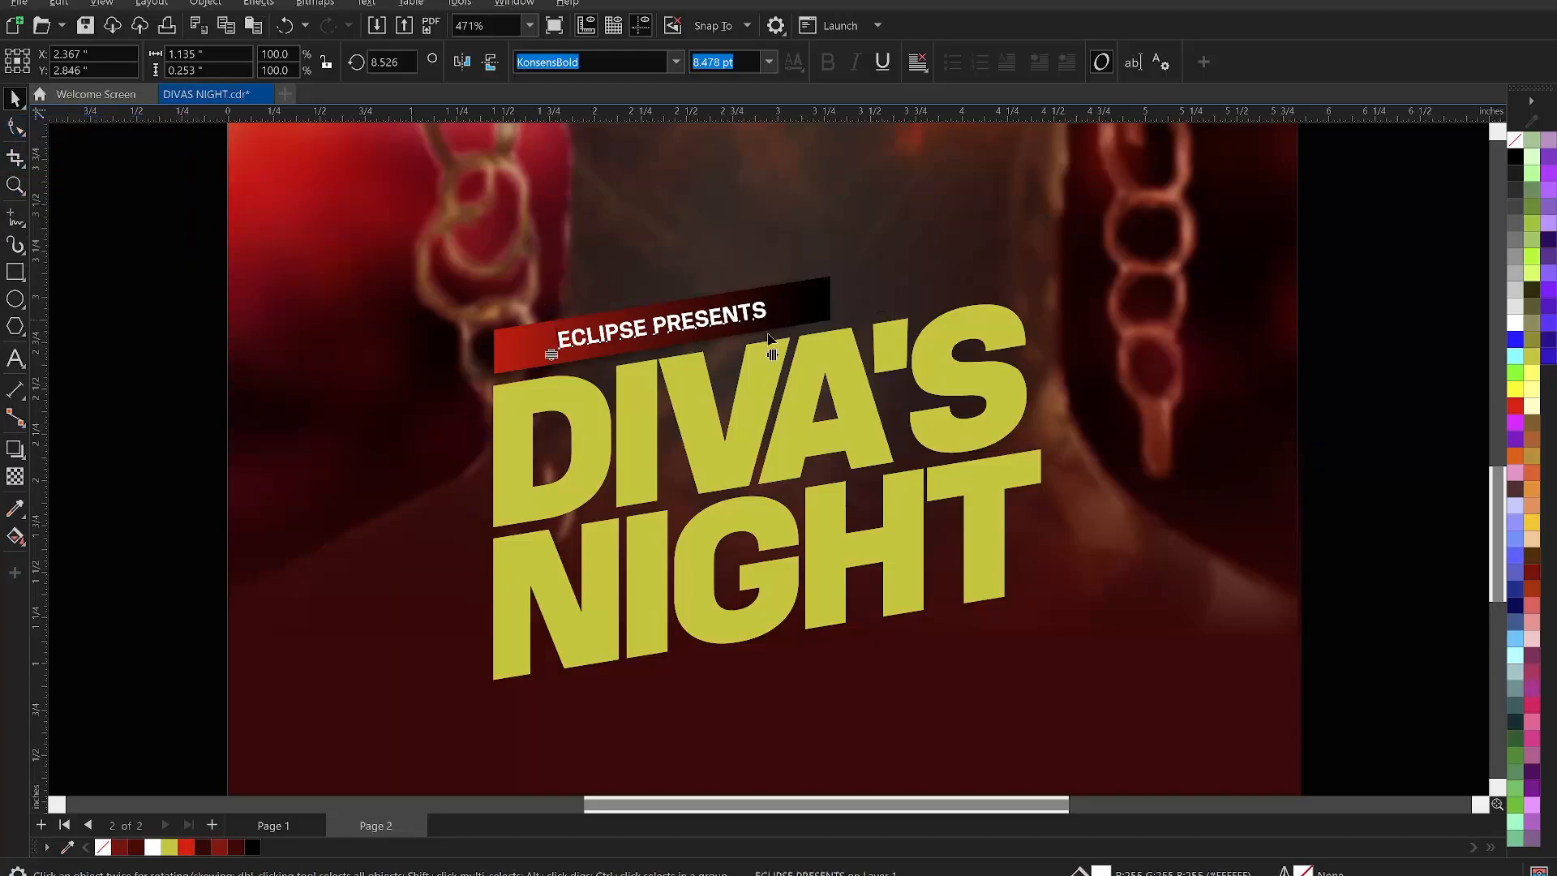
{"action": "left_click_drag", "start_coordinate": [772, 354], "coordinate": [814, 352]}
{"action": "key", "text": "space"}
{"action": "left_click", "coordinate": [518, 353]}
{"action": "left_click_drag", "start_coordinate": [514, 352], "coordinate": [358, 363]}
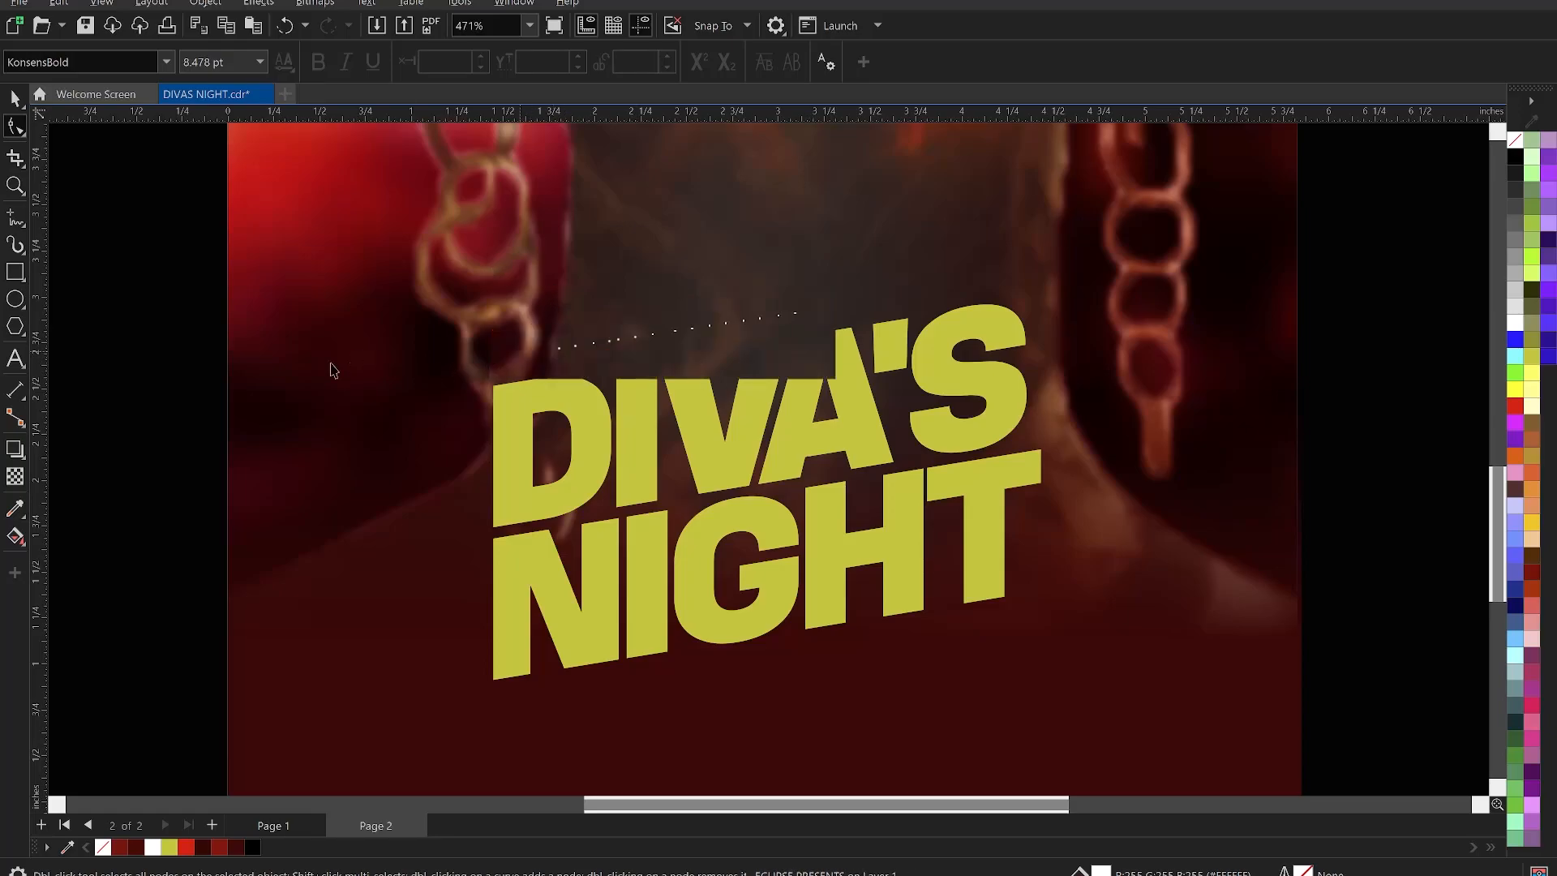
- Zoom in on the poster to frame the title area
{"action": "left_click", "coordinate": [150, 431]}
{"action": "scroll", "coordinate": [279, 450], "scroll_direction": "down", "scroll_amount": 2}
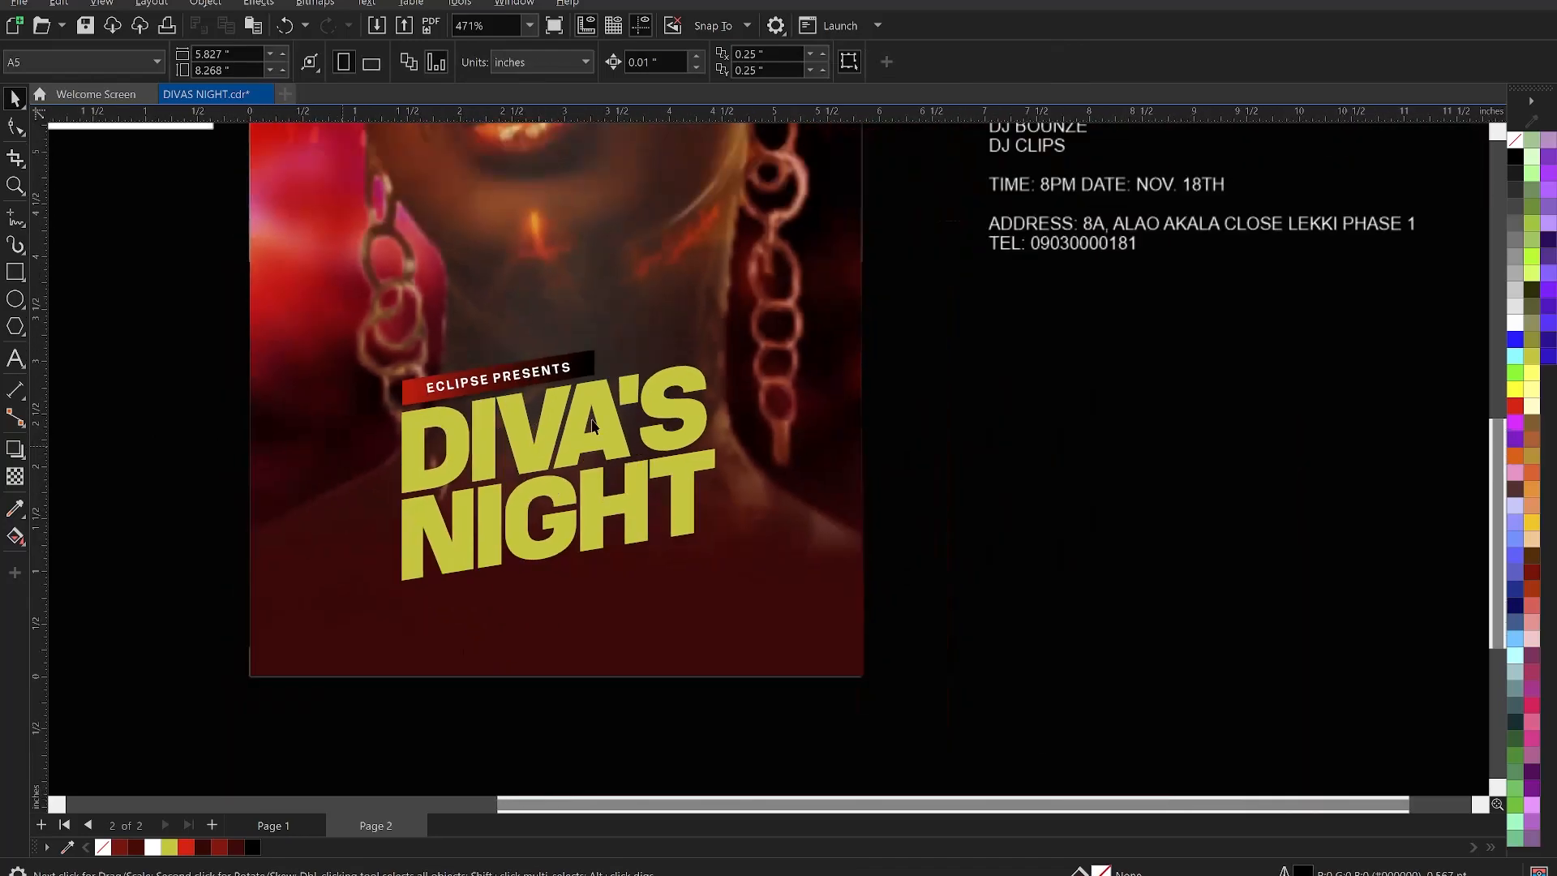
{"action": "scroll", "coordinate": [591, 426], "scroll_direction": "down", "scroll_amount": 2}
{"action": "scroll", "coordinate": [704, 438], "scroll_direction": "down", "scroll_amount": 2}
{"action": "key", "text": "z"}
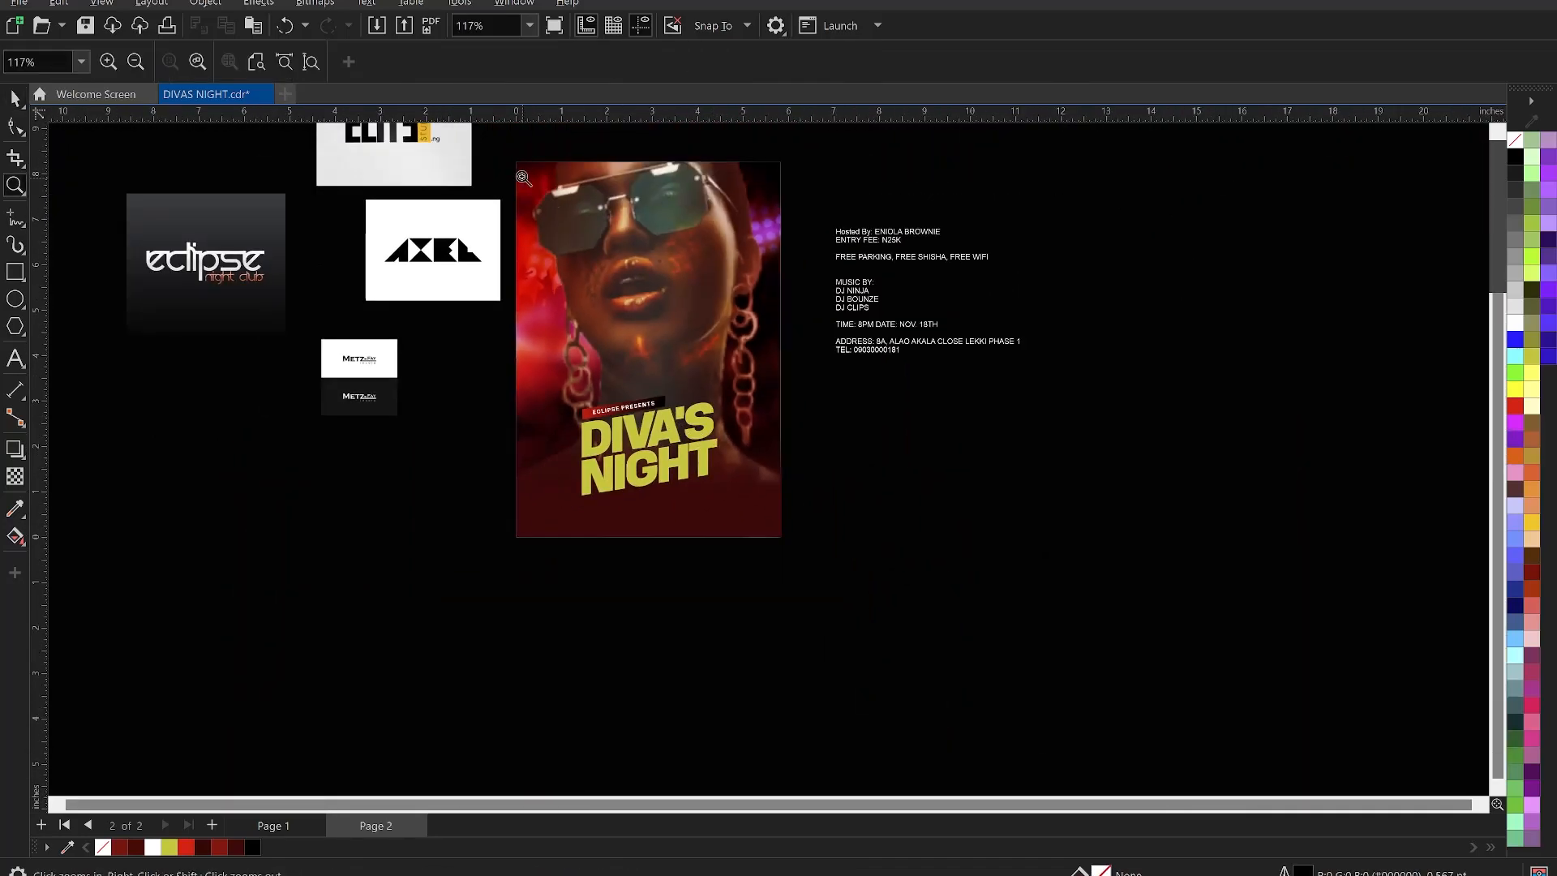
{"action": "left_click_drag", "start_coordinate": [490, 145], "coordinate": [811, 568]}
{"action": "key", "text": "space"}
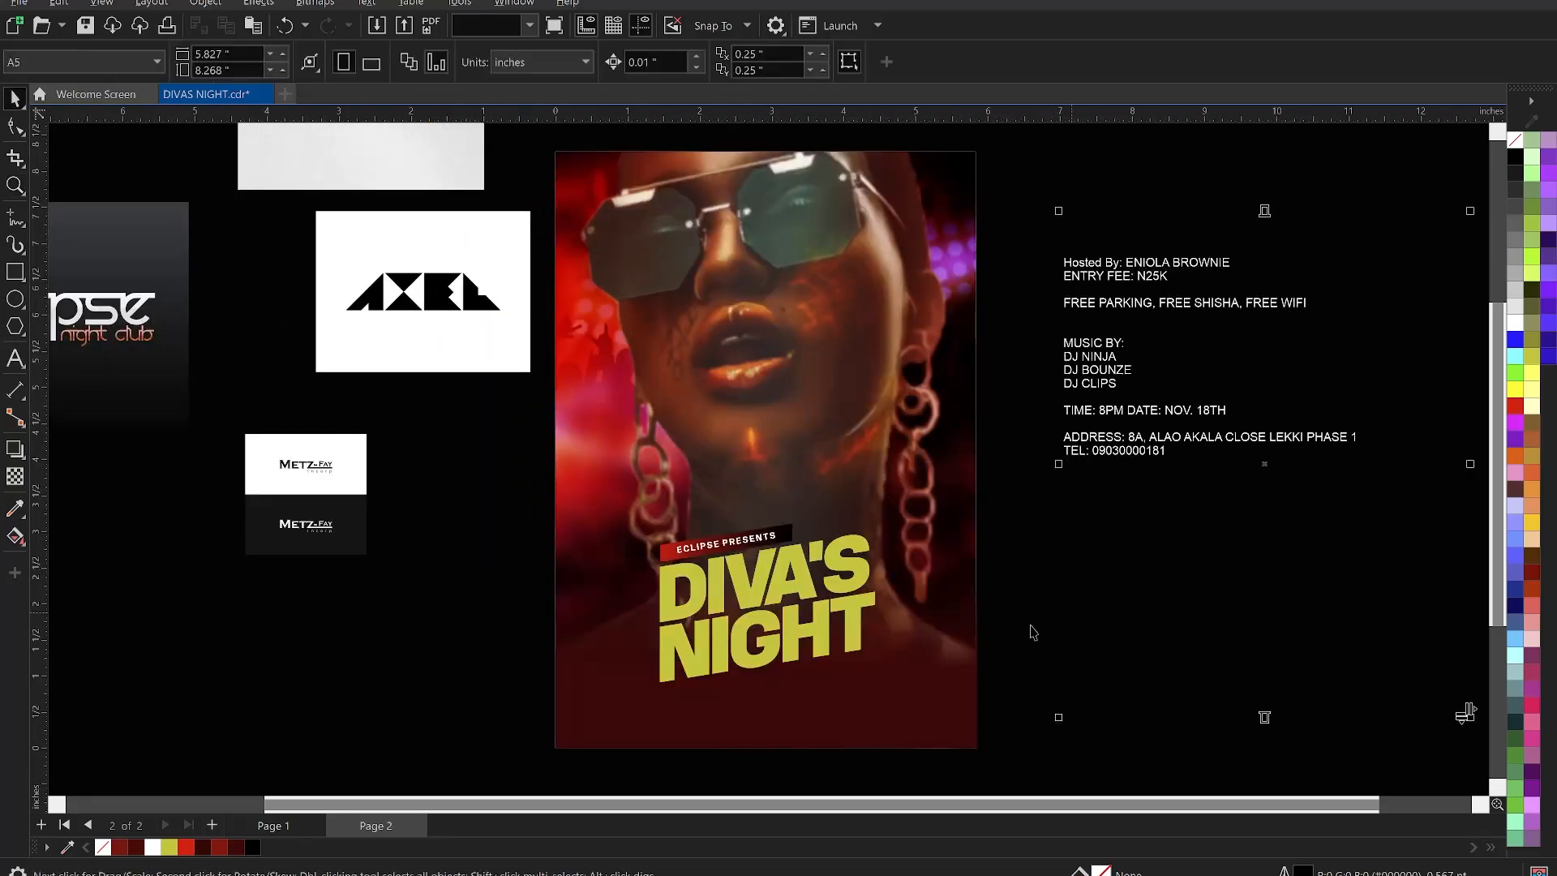
{"action": "scroll", "coordinate": [827, 638], "scroll_direction": "up", "scroll_amount": 4}
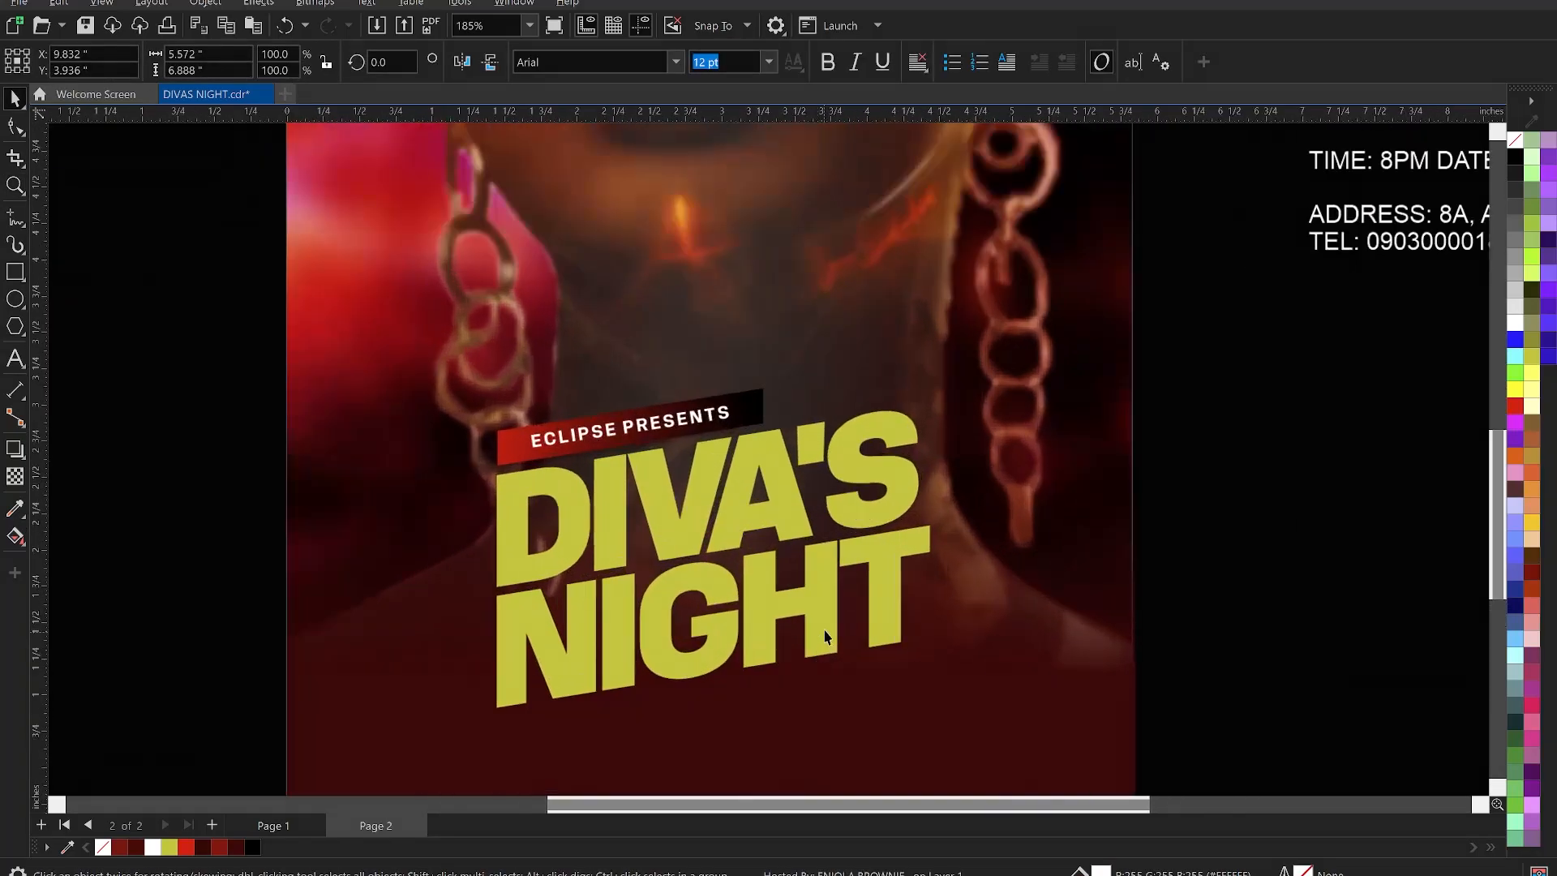
- Fill the DIVA'S NIGHT title with Deep Yellow and nudge it slightly down
{"action": "left_click", "coordinate": [819, 627]}
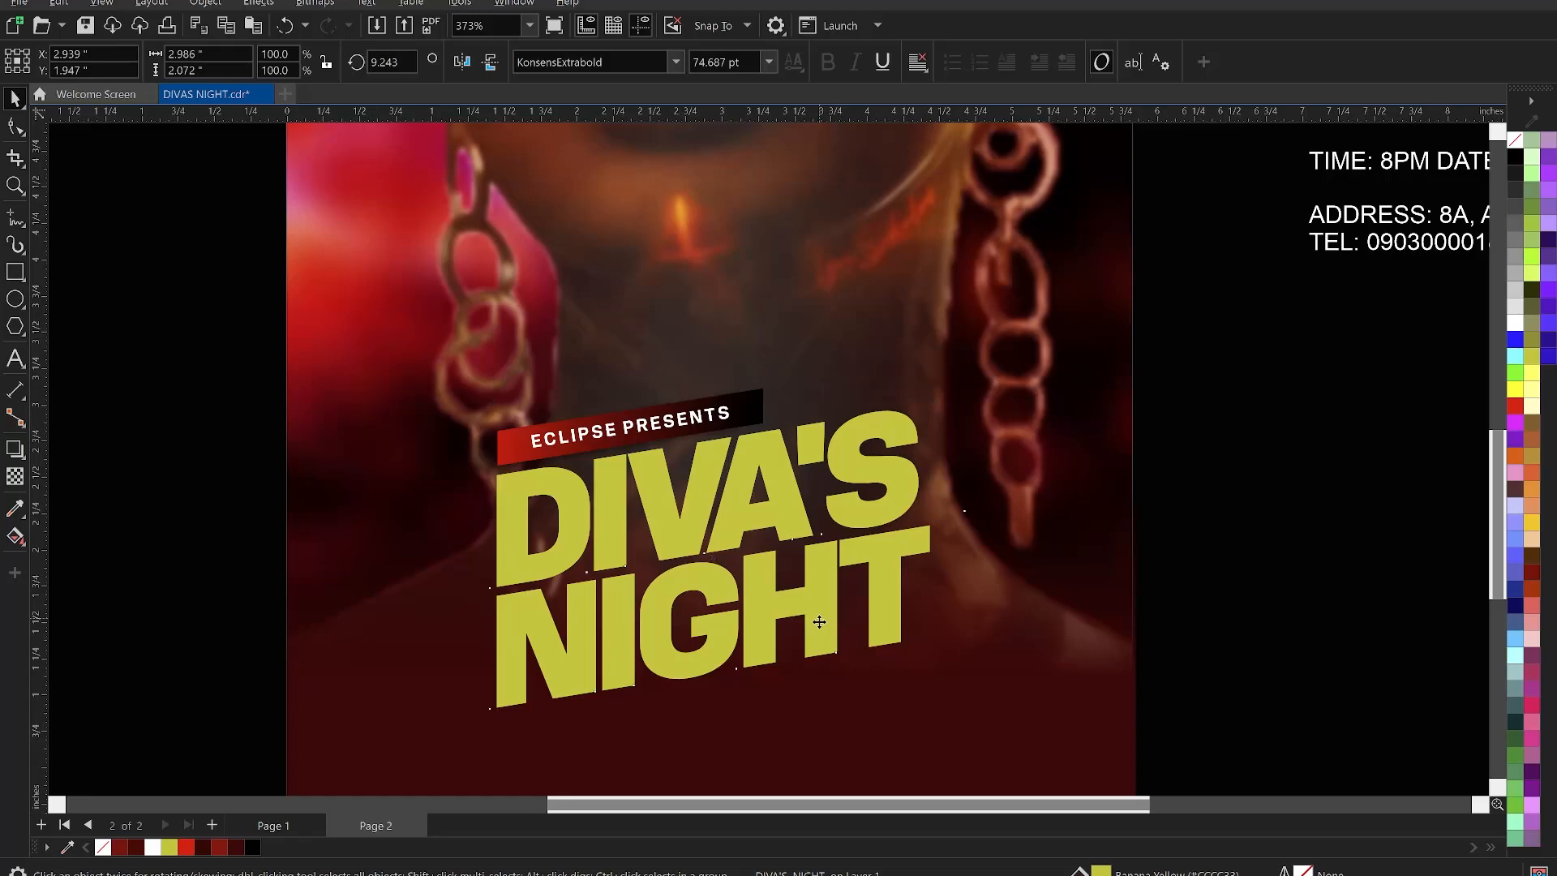
{"action": "left_click_drag", "start_coordinate": [819, 624], "coordinate": [819, 626]}
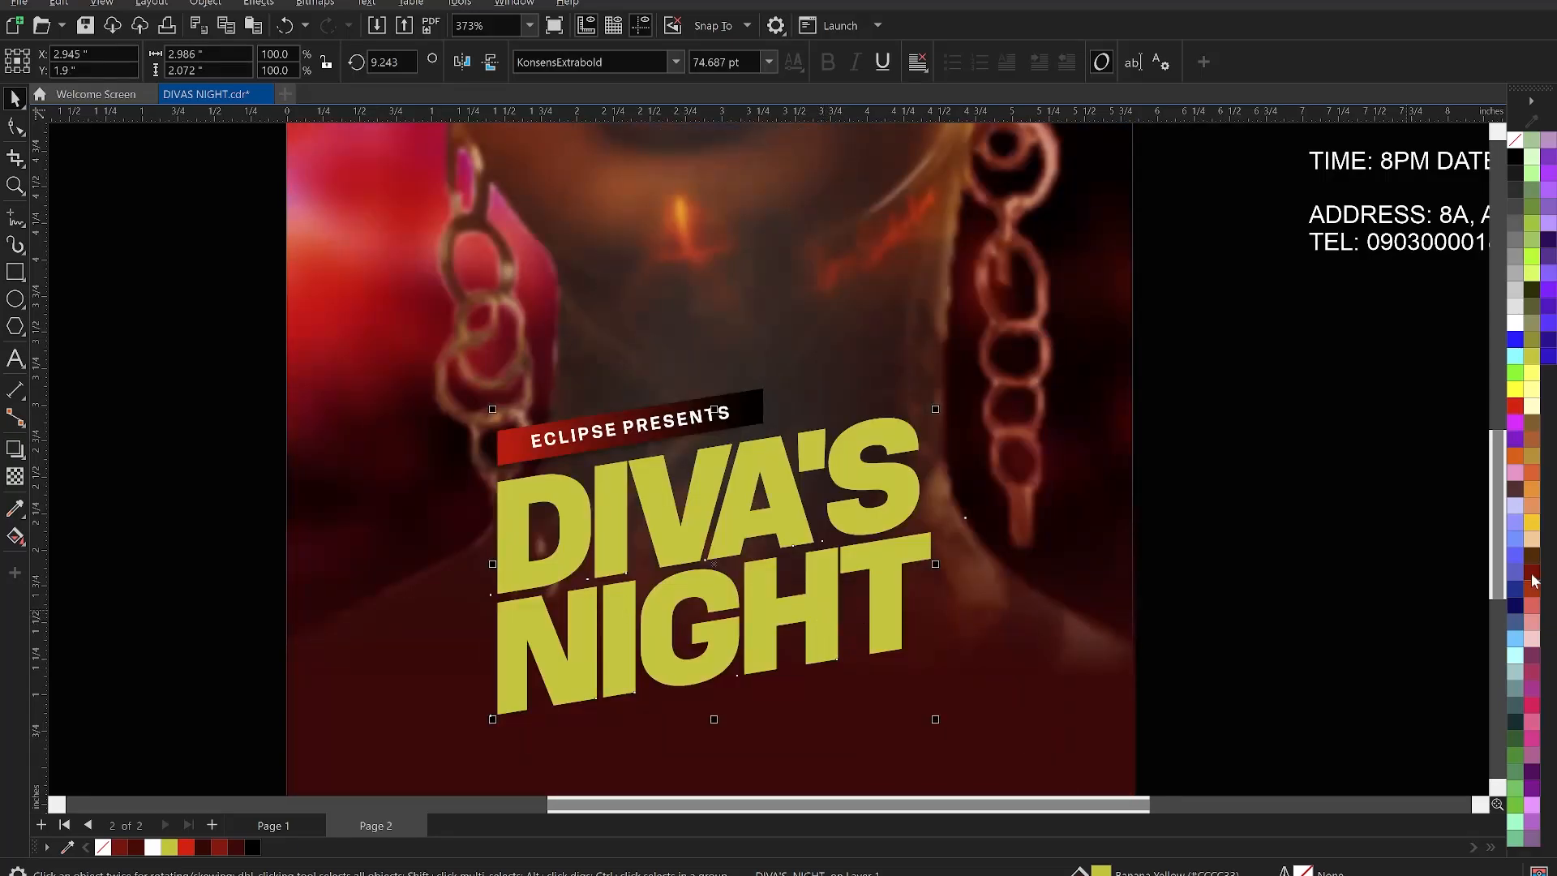
{"action": "left_click", "coordinate": [1531, 523]}
{"action": "left_click", "coordinate": [825, 613]}
{"action": "left_click_drag", "start_coordinate": [822, 607], "coordinate": [818, 609]}
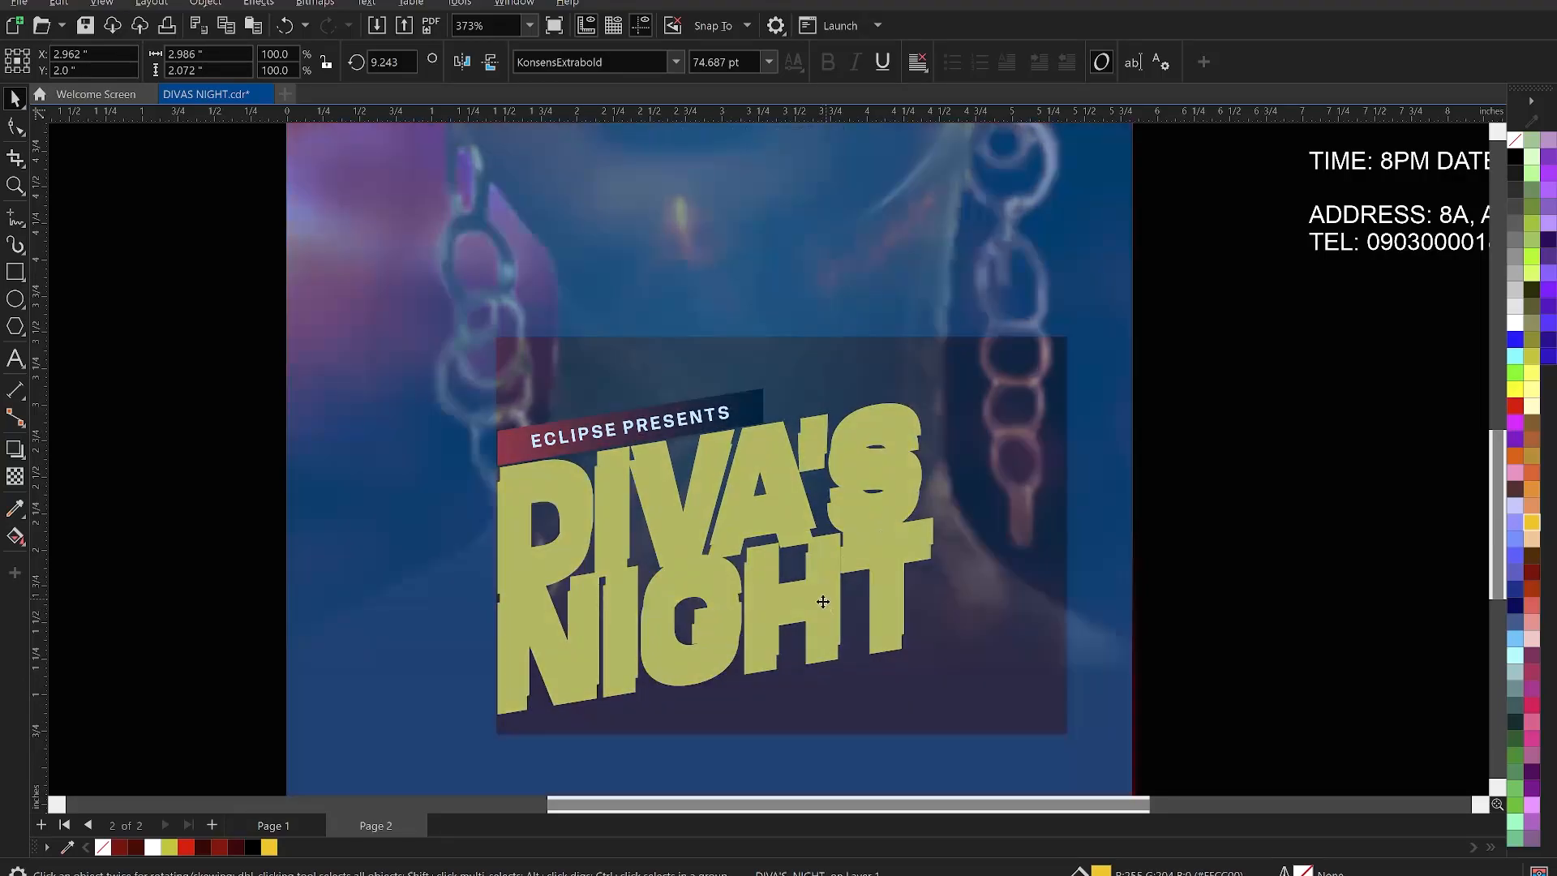
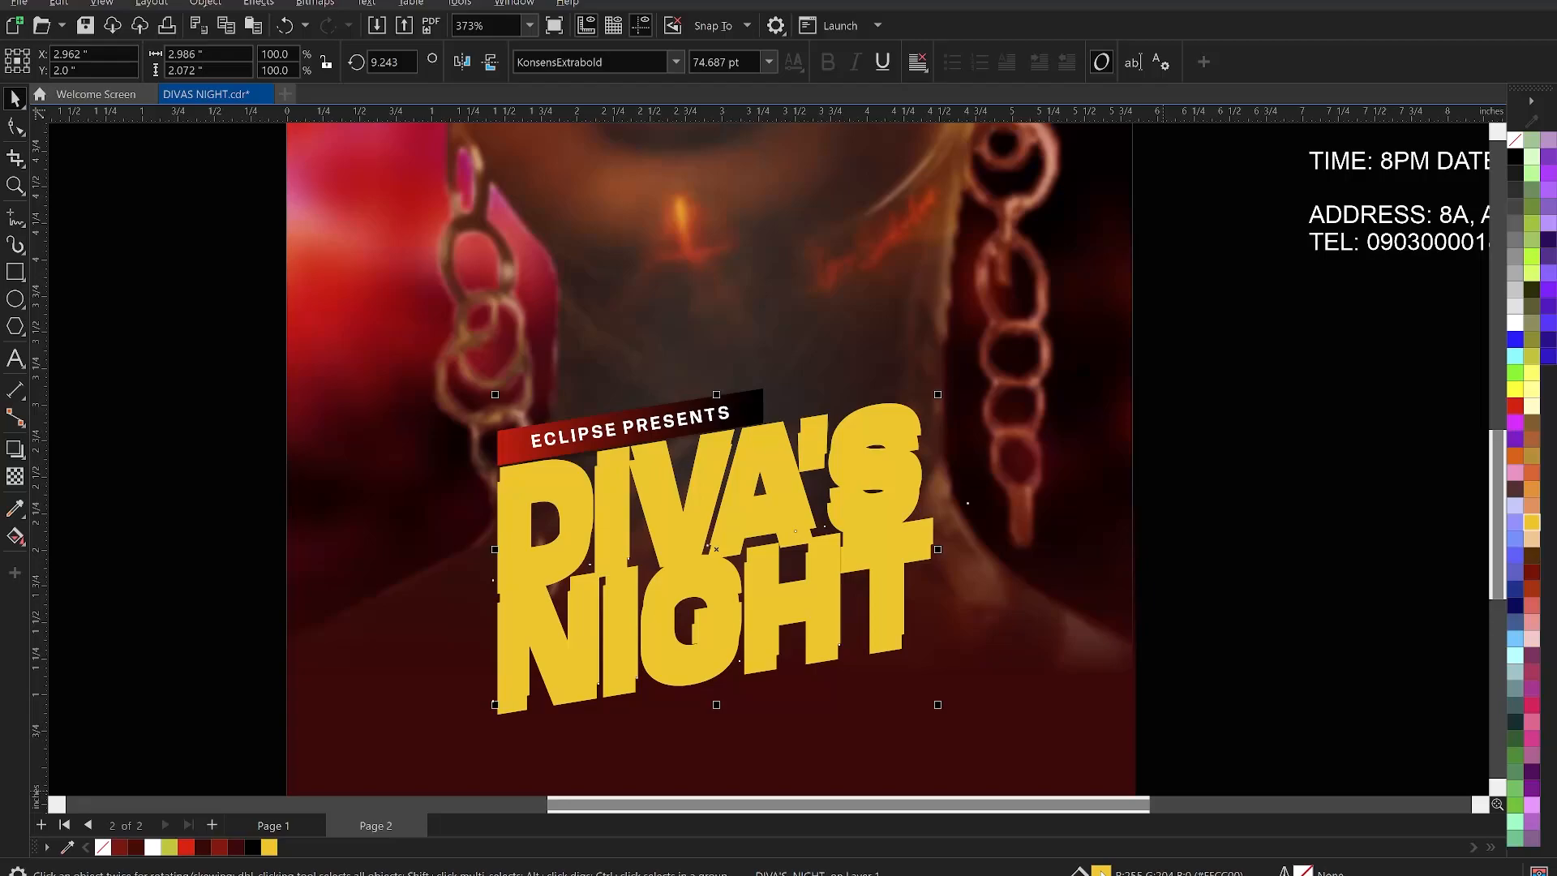
- Fill the DIVA'S NIGHT lettering with orange #F79C00 from the HSB colour viewer
{"action": "double_click", "coordinate": [1101, 870]}
{"action": "left_click_drag", "start_coordinate": [786, 148], "coordinate": [1127, 147]}
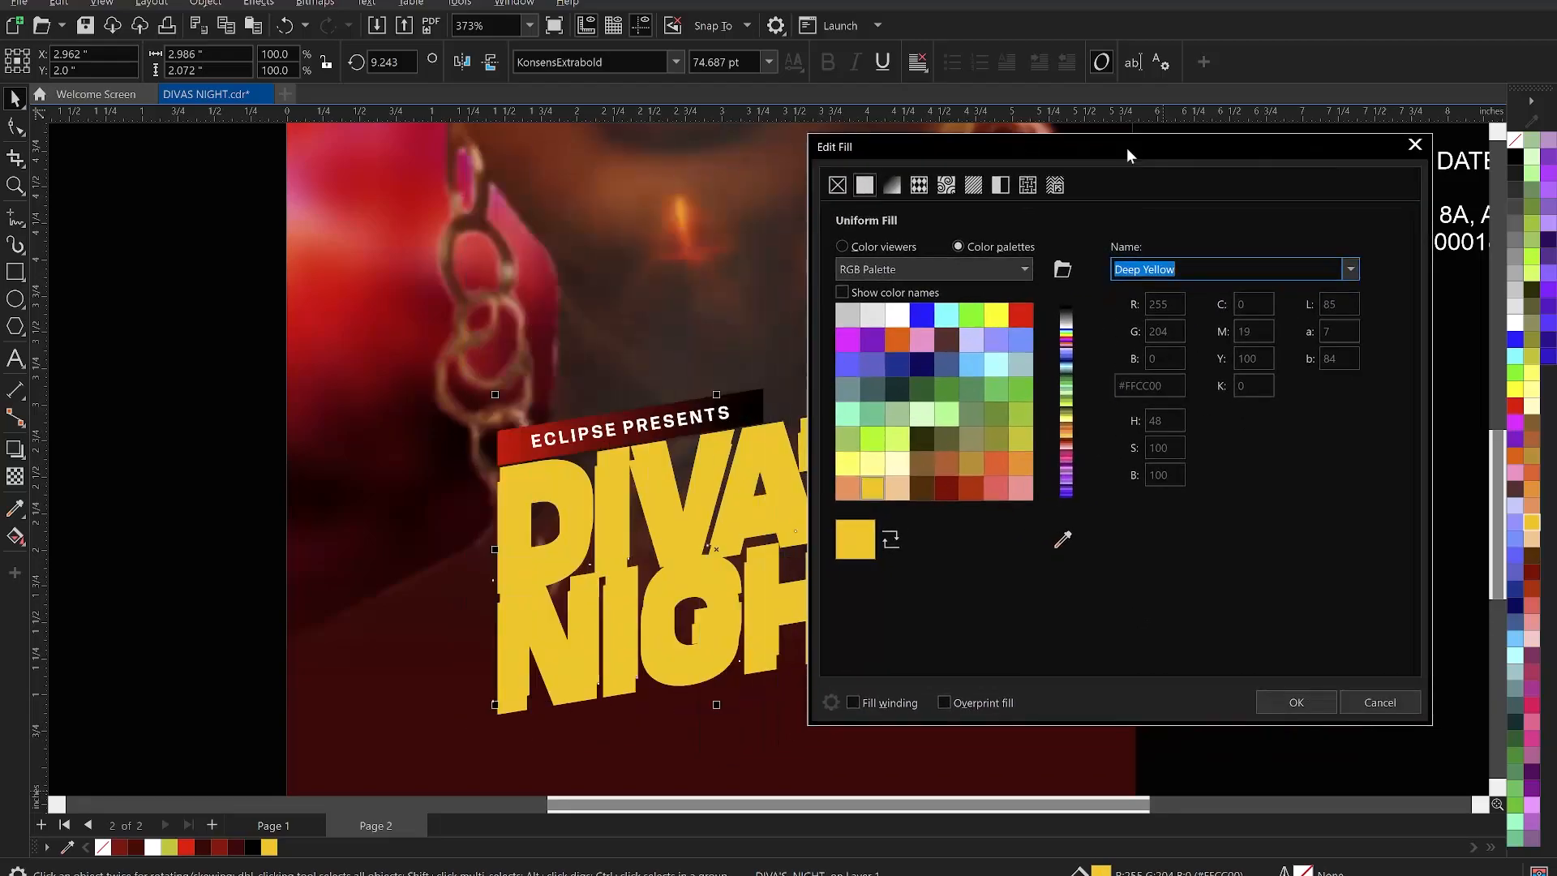
{"action": "left_click", "coordinate": [876, 246]}
{"action": "left_click_drag", "start_coordinate": [1069, 292], "coordinate": [1068, 318]}
{"action": "left_click_drag", "start_coordinate": [869, 543], "coordinate": [868, 545]}
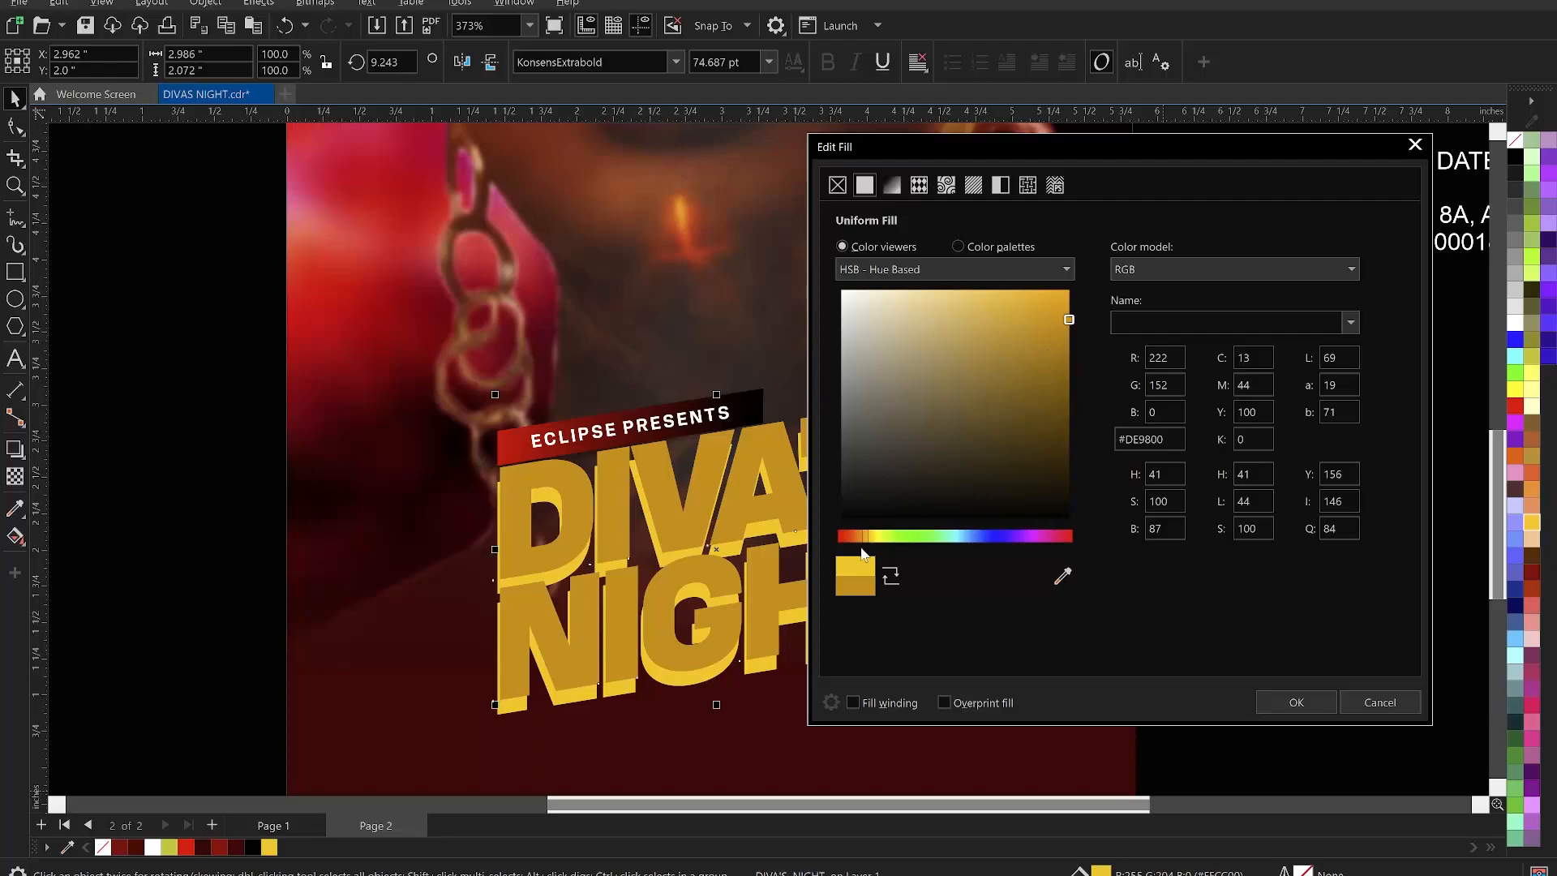
{"action": "left_click_drag", "start_coordinate": [868, 545], "coordinate": [865, 544]}
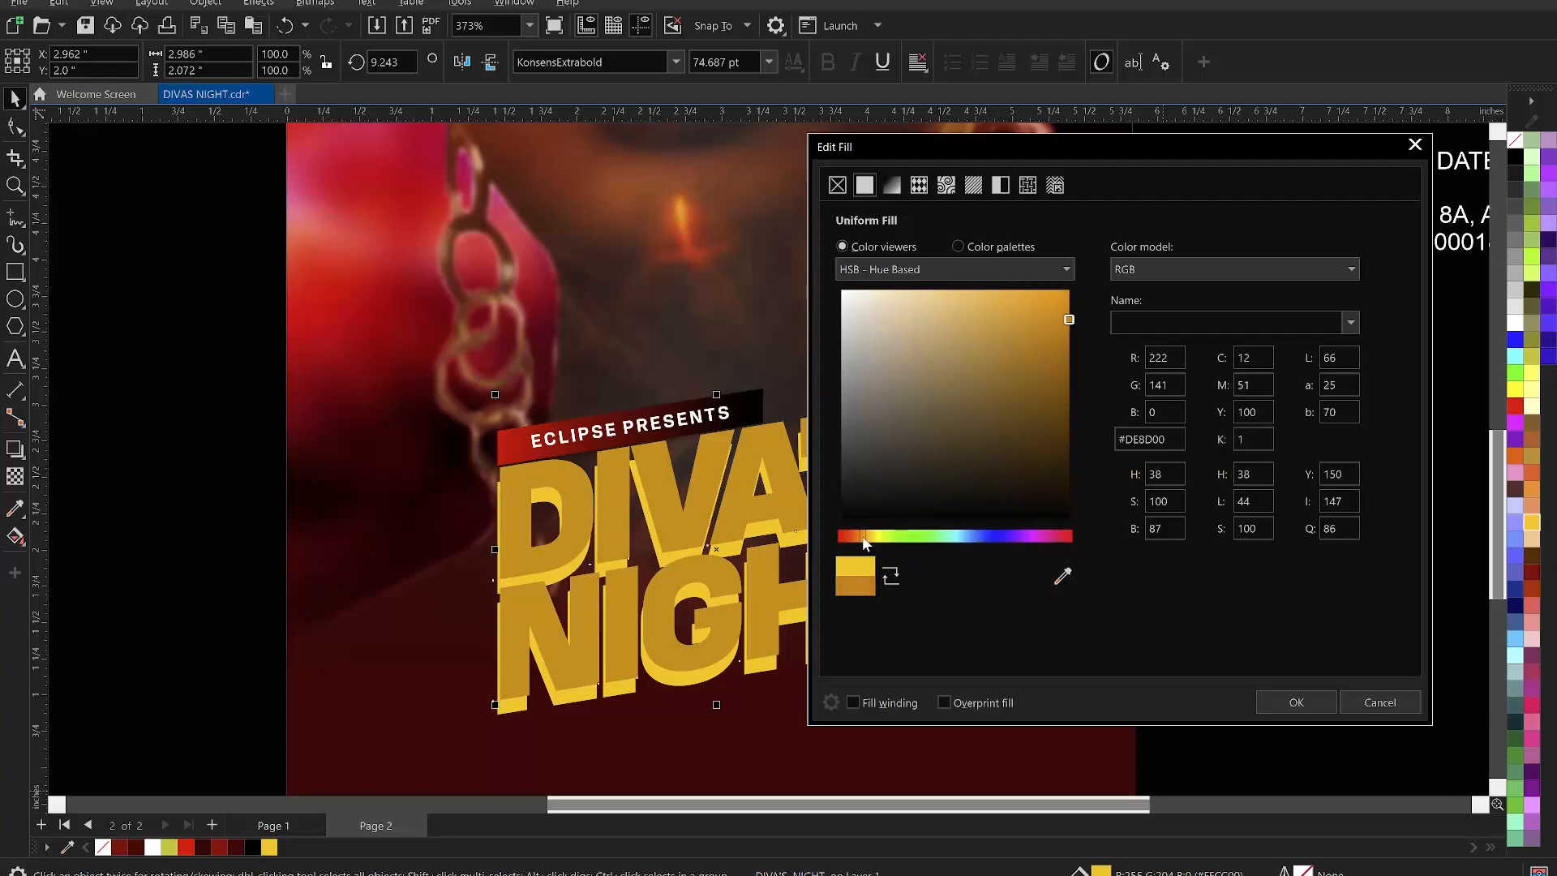
{"action": "left_click_drag", "start_coordinate": [1070, 321], "coordinate": [1073, 298]}
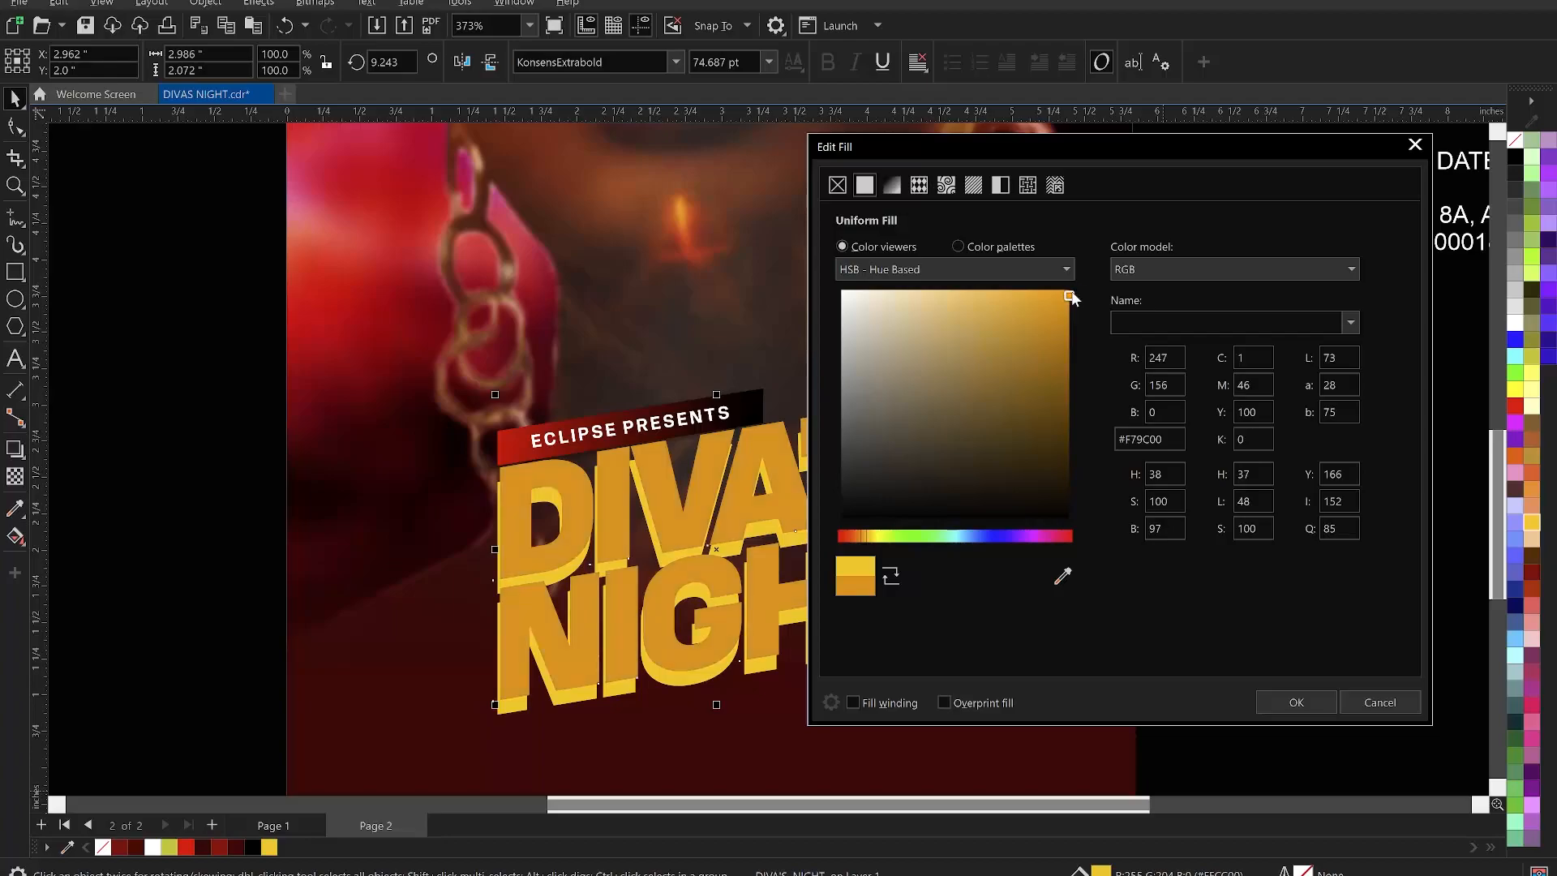
{"action": "left_click", "coordinate": [1297, 700]}
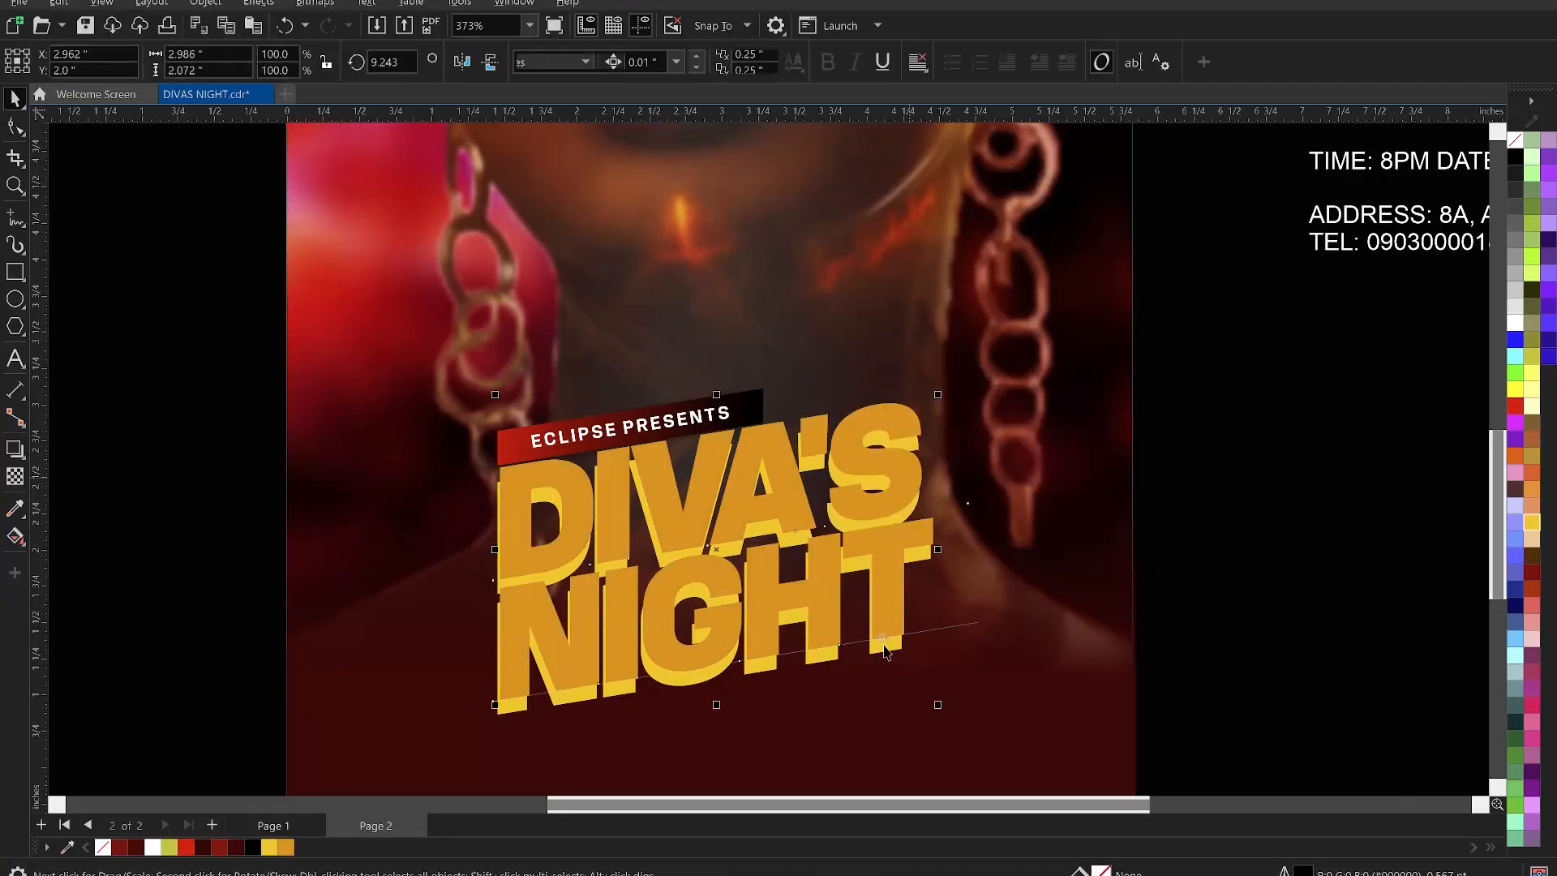
- Fill the title's shadow layer with dark brown #8A4A00
{"action": "left_click", "coordinate": [882, 649]}
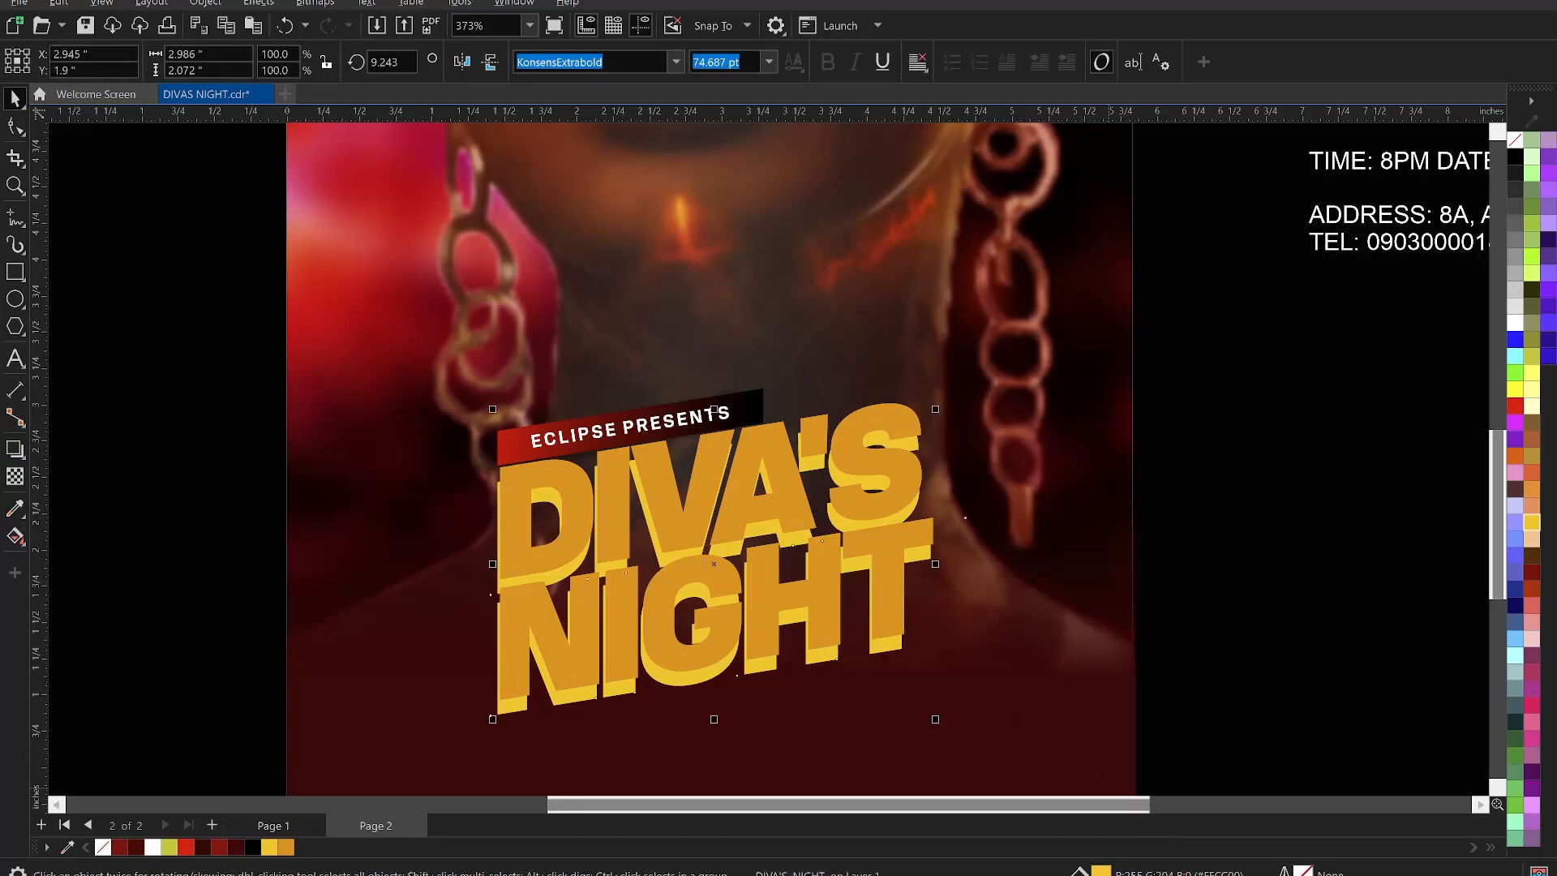
{"action": "double_click", "coordinate": [1101, 870]}
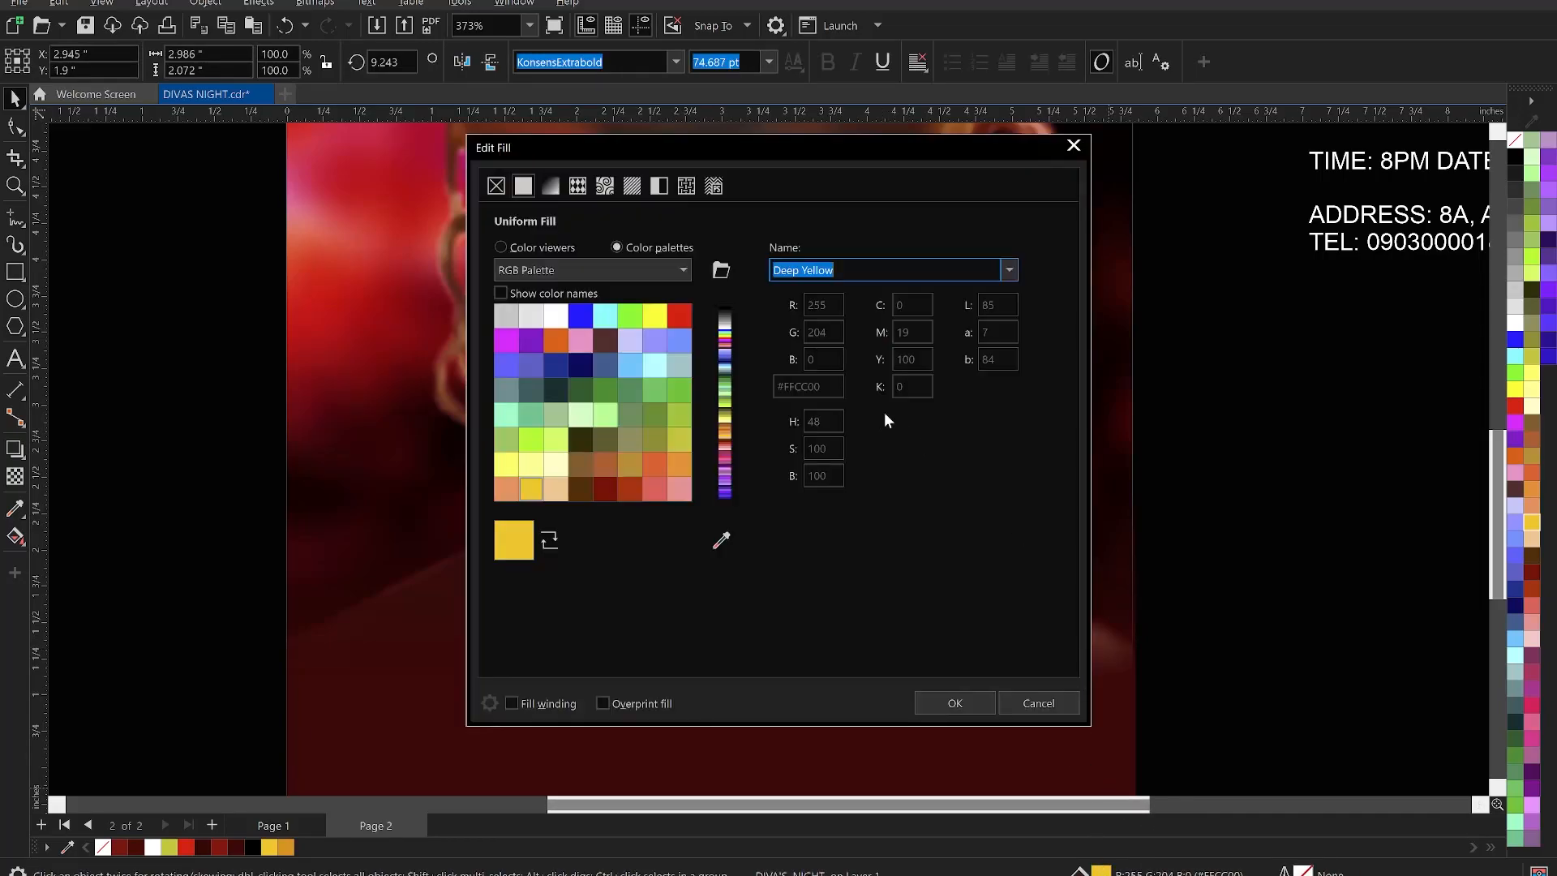
{"action": "left_click_drag", "start_coordinate": [951, 144], "coordinate": [1303, 95]}
{"action": "left_click", "coordinate": [854, 197]}
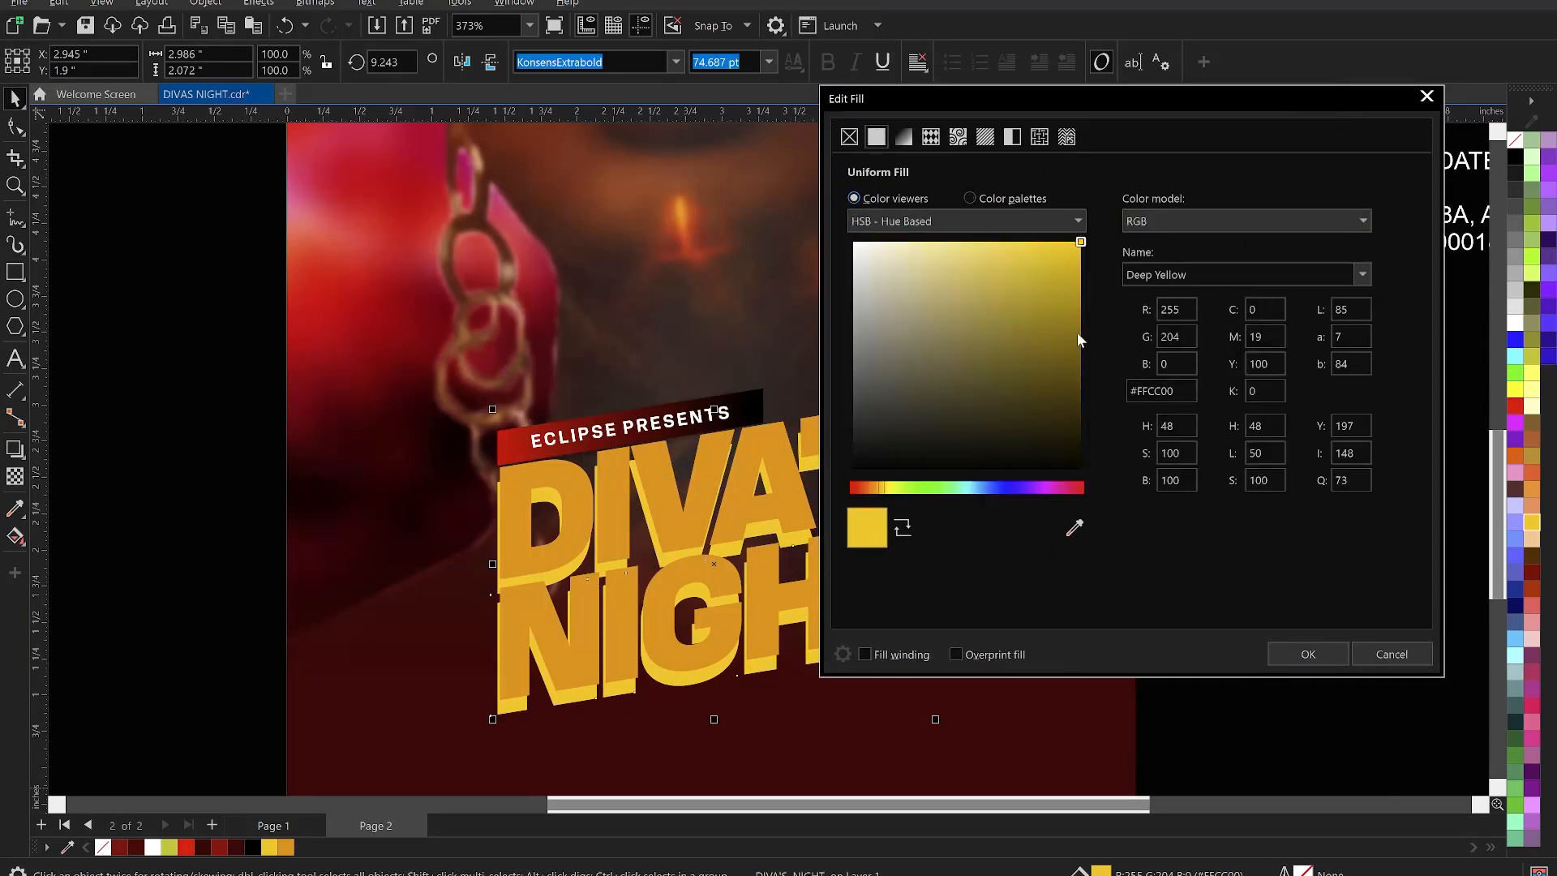
{"action": "left_click_drag", "start_coordinate": [884, 493], "coordinate": [870, 486]}
{"action": "left_click_drag", "start_coordinate": [1049, 414], "coordinate": [1089, 386]}
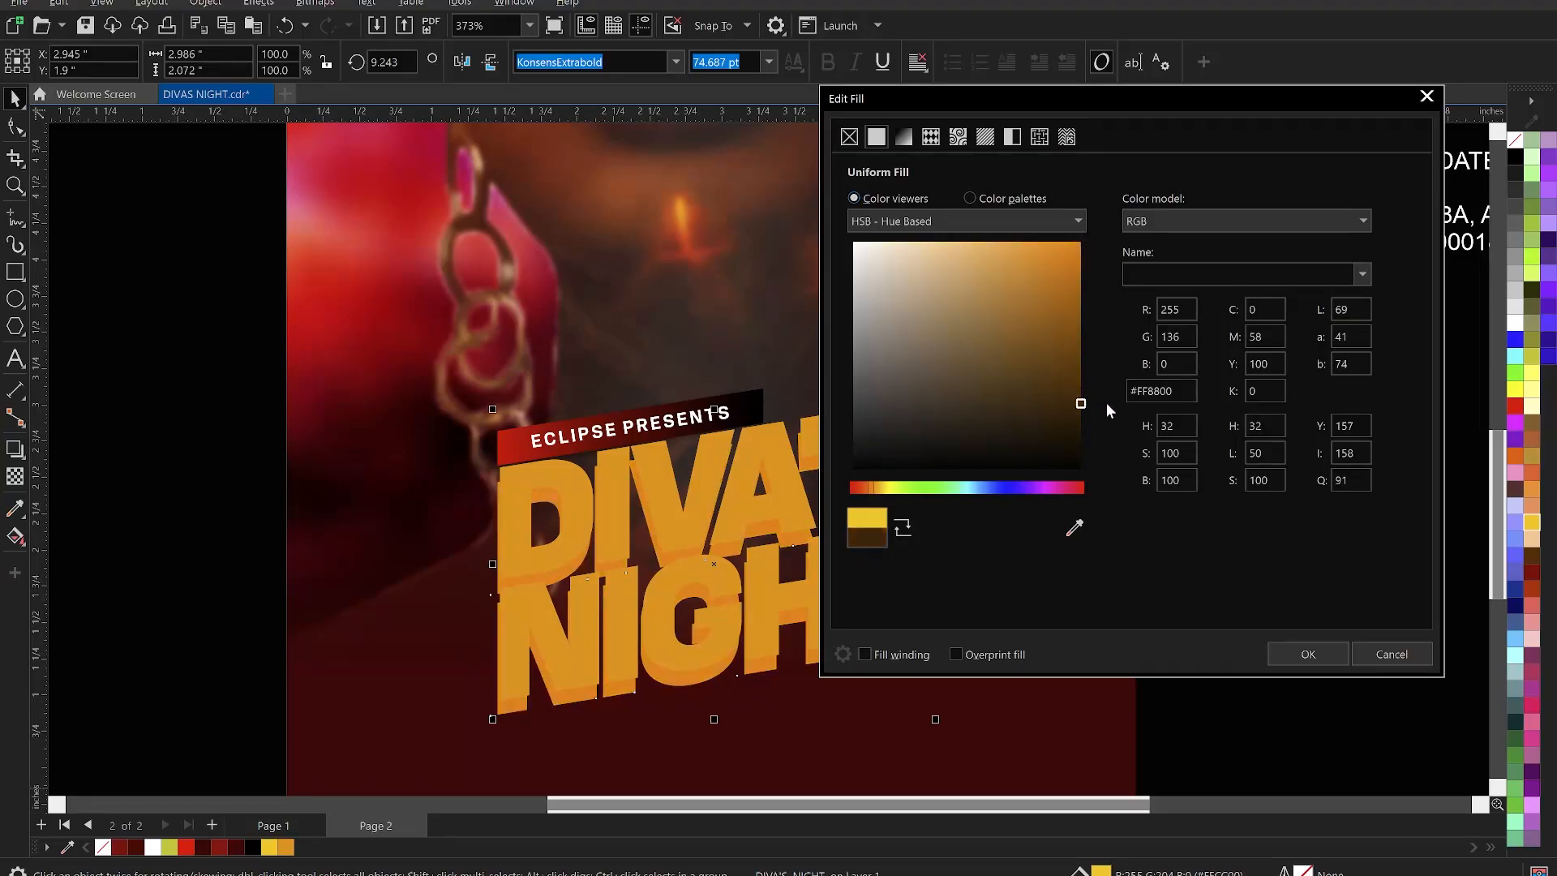
{"action": "left_click_drag", "start_coordinate": [1083, 406], "coordinate": [1091, 343]}
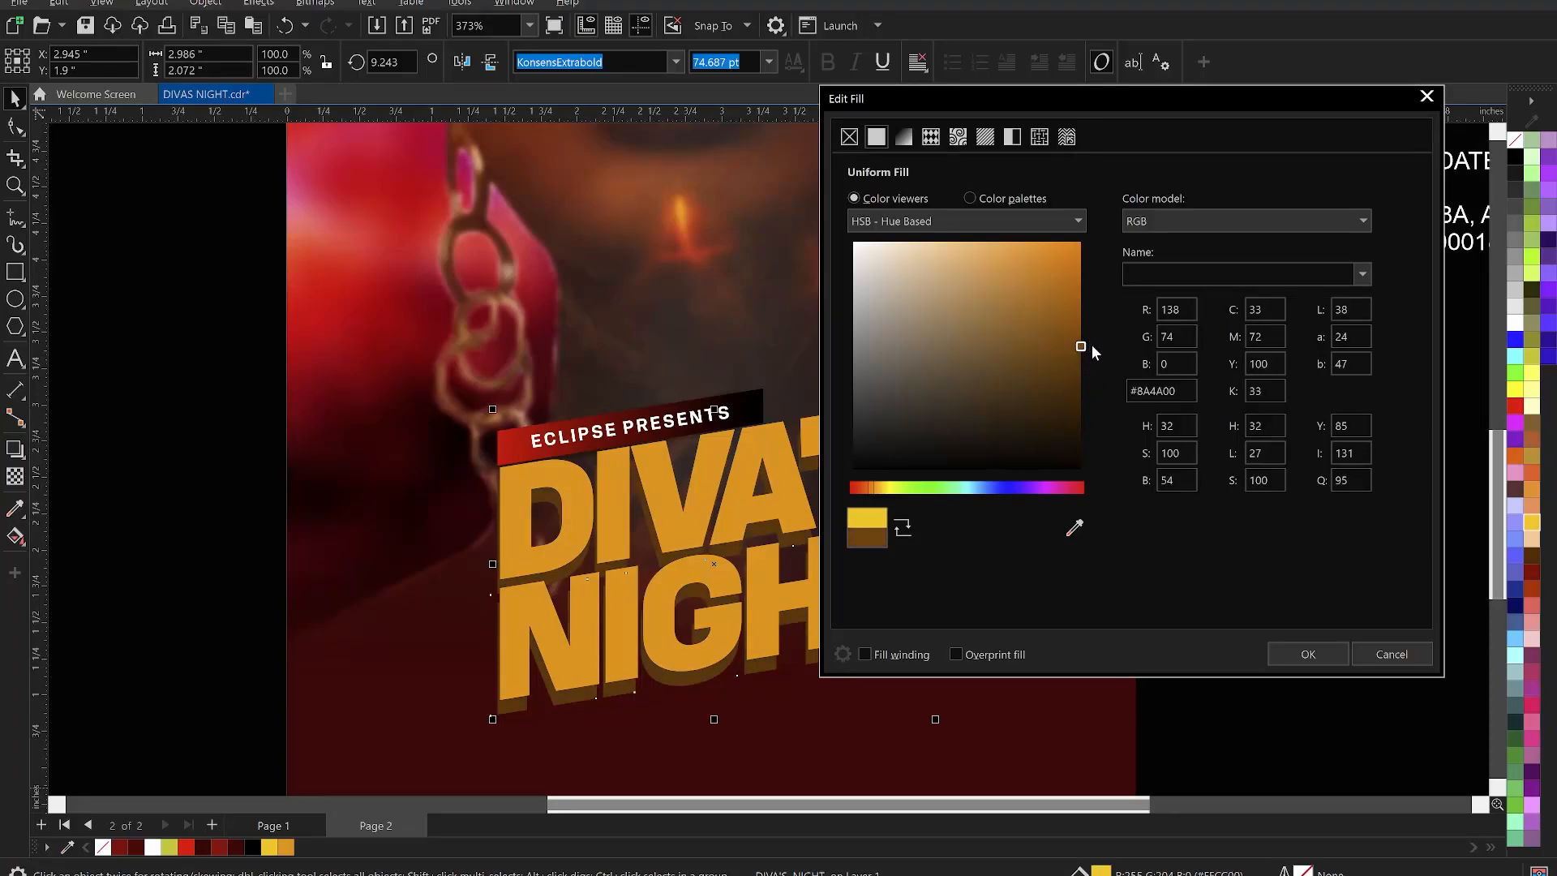
{"action": "left_click", "coordinate": [1307, 654]}
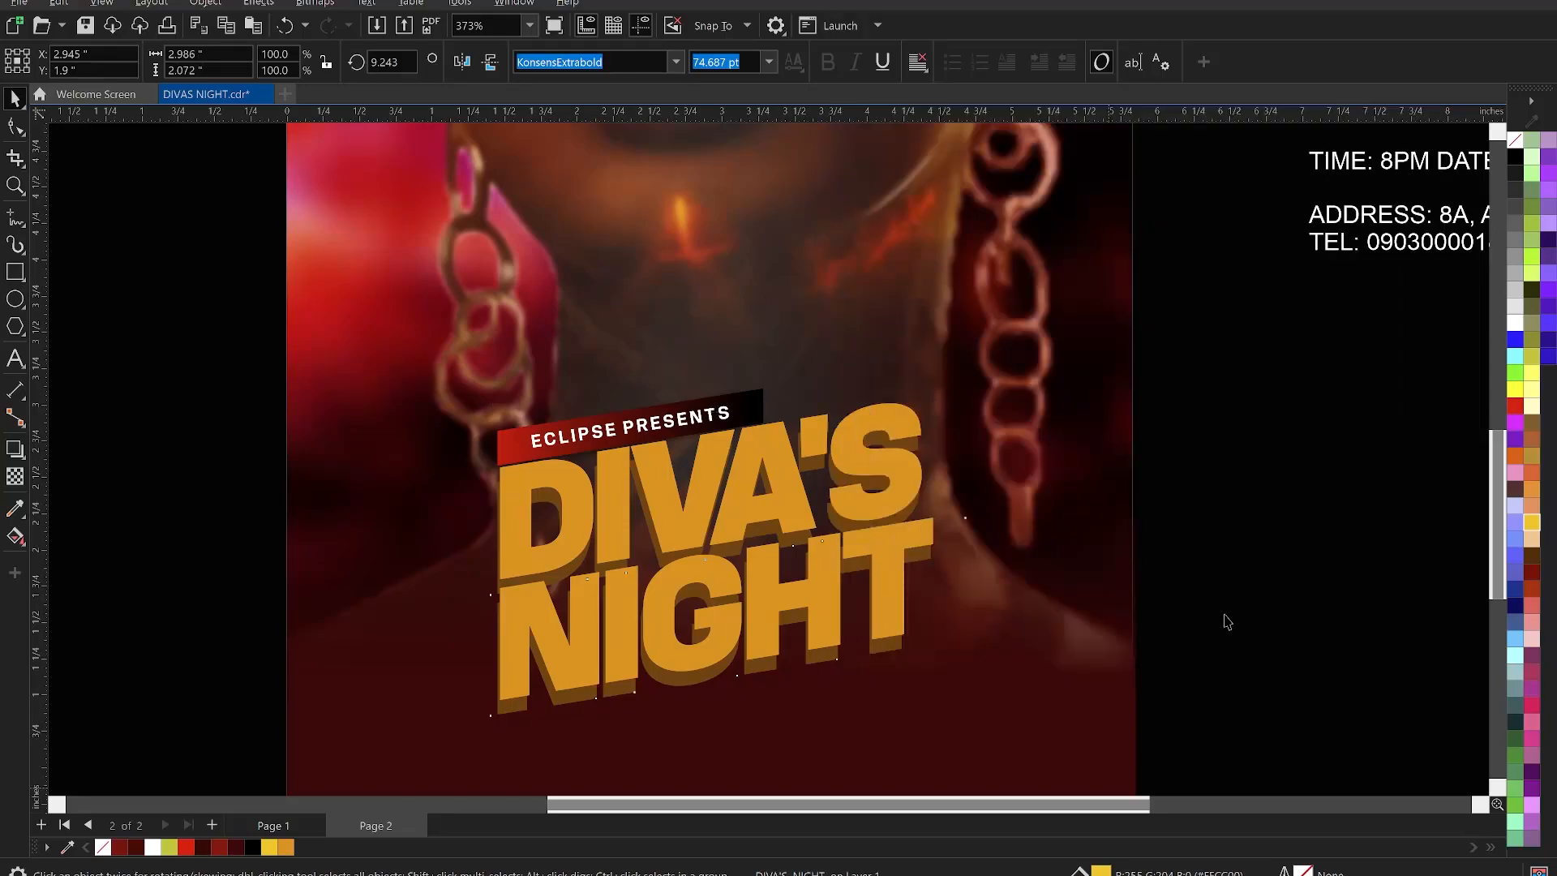
- Recolour the DIVA'S NIGHT lettering lime yellow (Banana Yellow)
{"action": "left_click", "coordinate": [1224, 621]}
{"action": "scroll", "coordinate": [933, 486], "scroll_direction": "down", "scroll_amount": 1}
{"action": "scroll", "coordinate": [907, 487], "scroll_direction": "down", "scroll_amount": 1}
{"action": "left_click", "coordinate": [906, 487]}
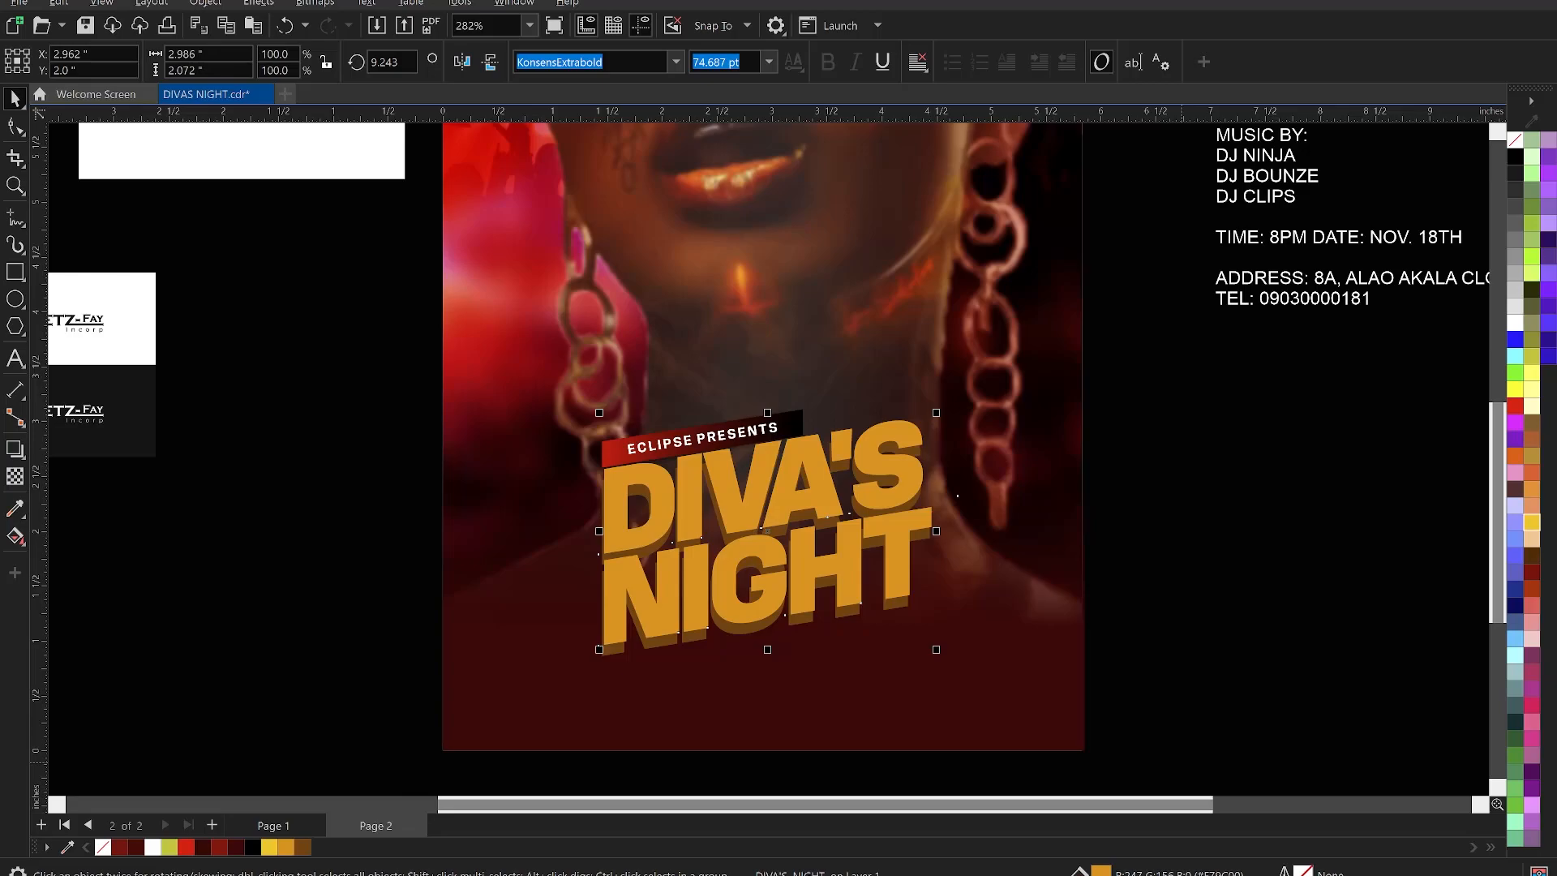
{"action": "double_click", "coordinate": [1100, 871]}
{"action": "left_click_drag", "start_coordinate": [851, 147], "coordinate": [1280, 115]}
{"action": "left_click_drag", "start_coordinate": [952, 508], "coordinate": [957, 509]}
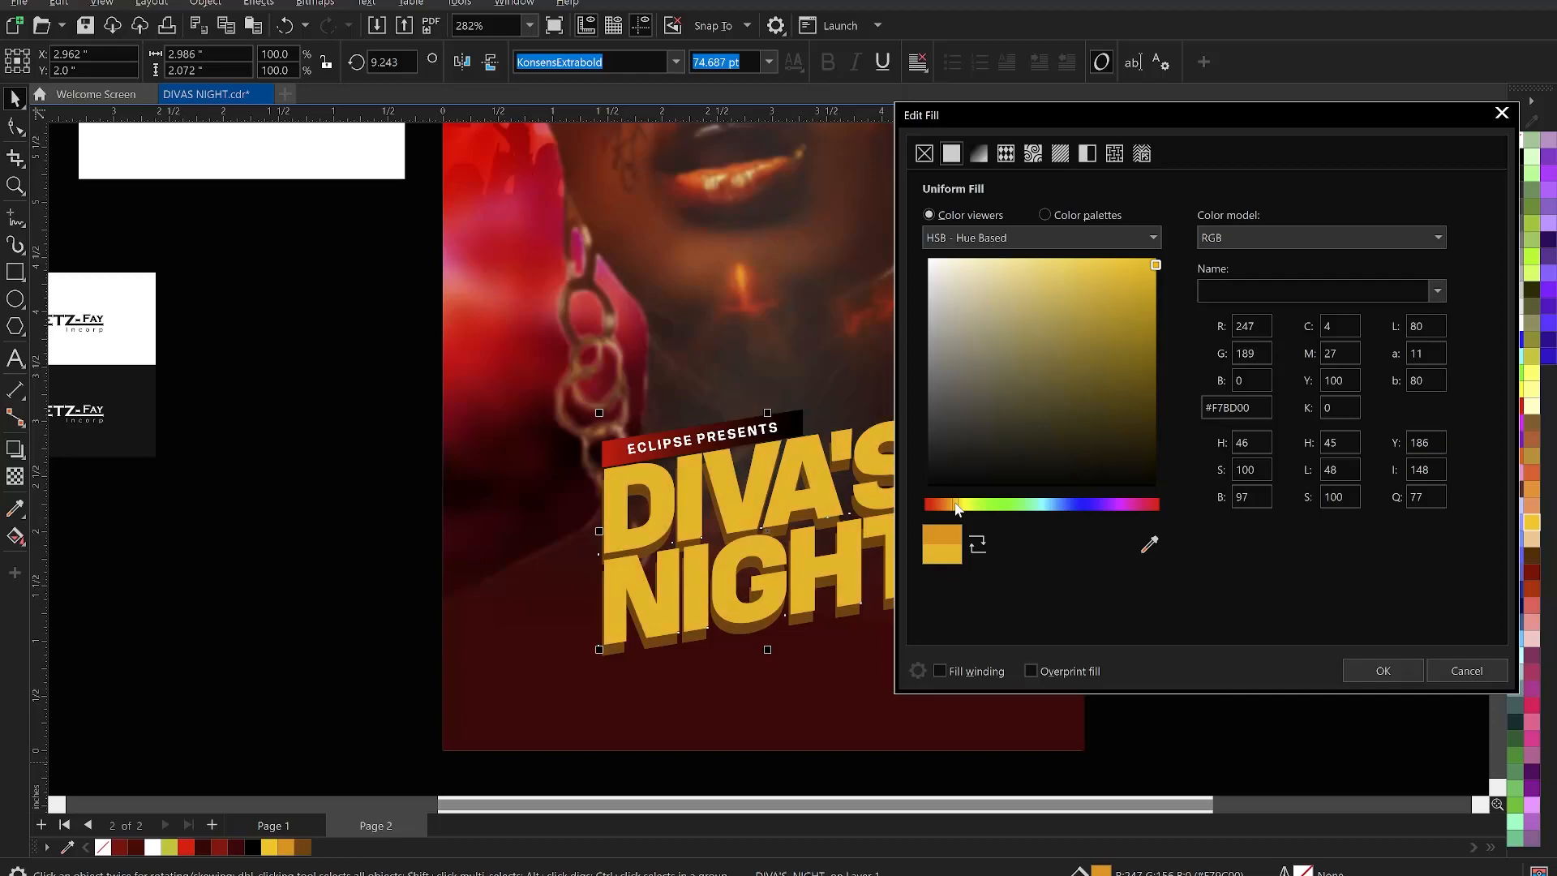
{"action": "left_click_drag", "start_coordinate": [1157, 306], "coordinate": [1172, 314]}
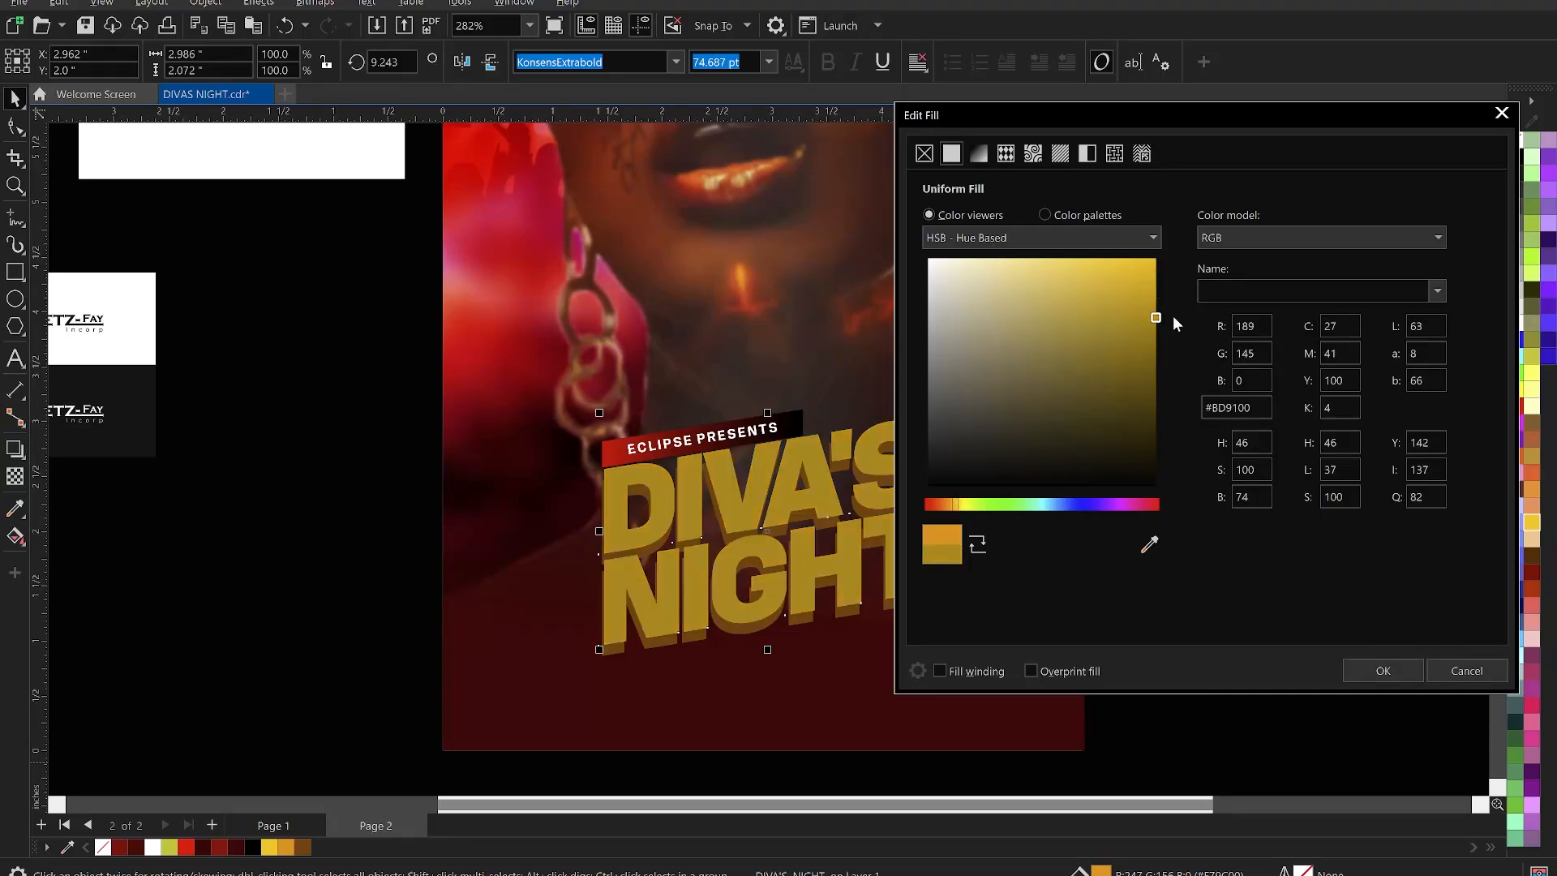
{"action": "left_click", "coordinate": [1467, 670]}
{"action": "left_click", "coordinate": [1293, 653]}
- Select all parts of the title and nudge them up two steps
{"action": "left_click", "coordinate": [912, 489]}
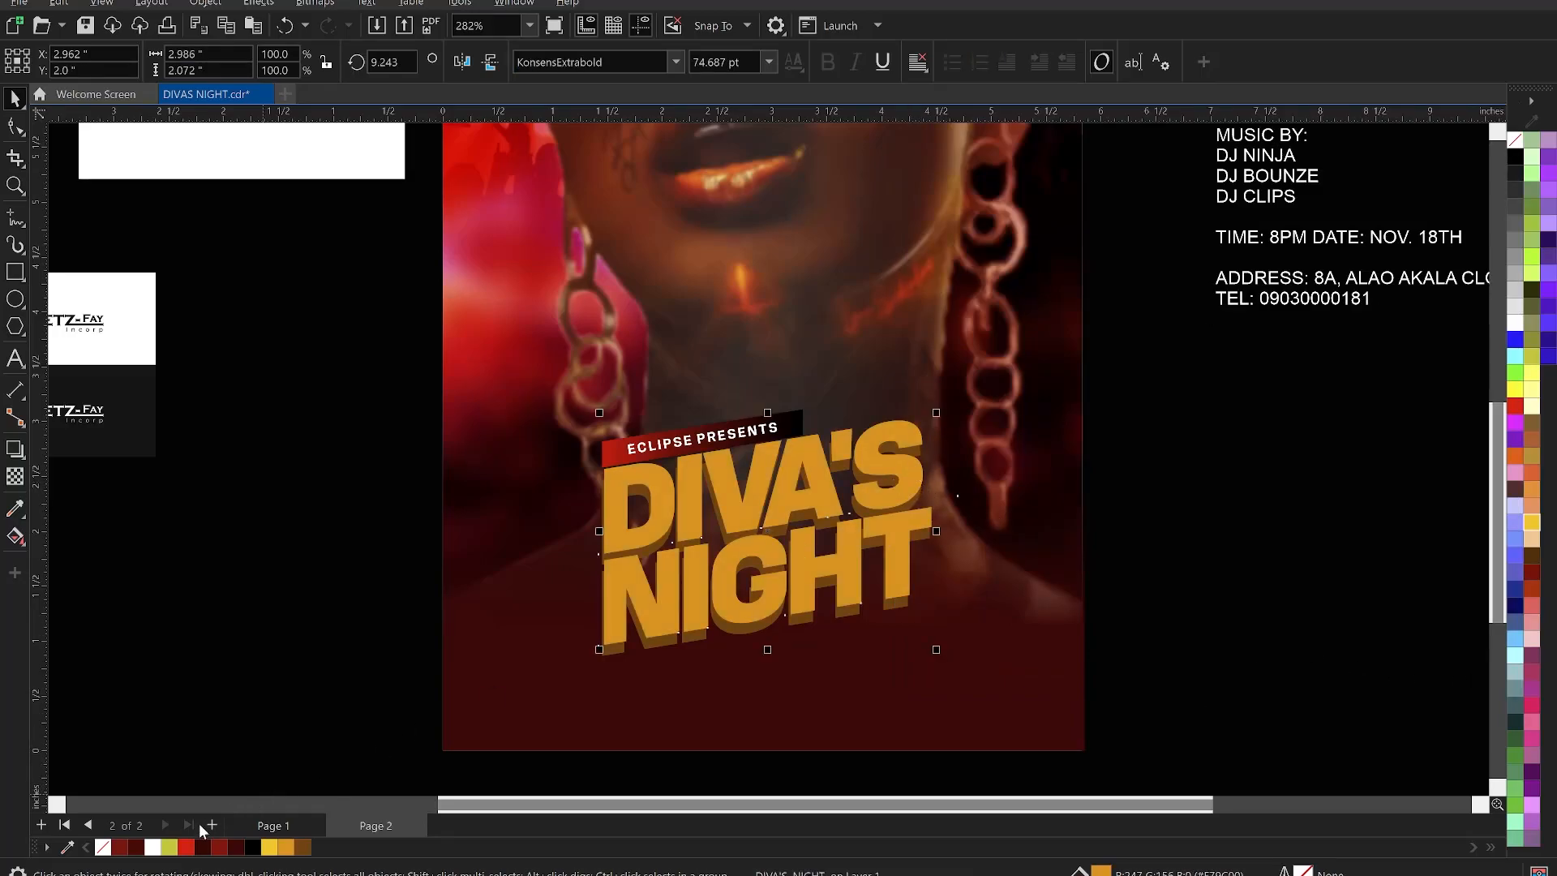
{"action": "left_click", "coordinate": [284, 596]}
{"action": "scroll", "coordinate": [786, 518], "scroll_direction": "down", "scroll_amount": 3}
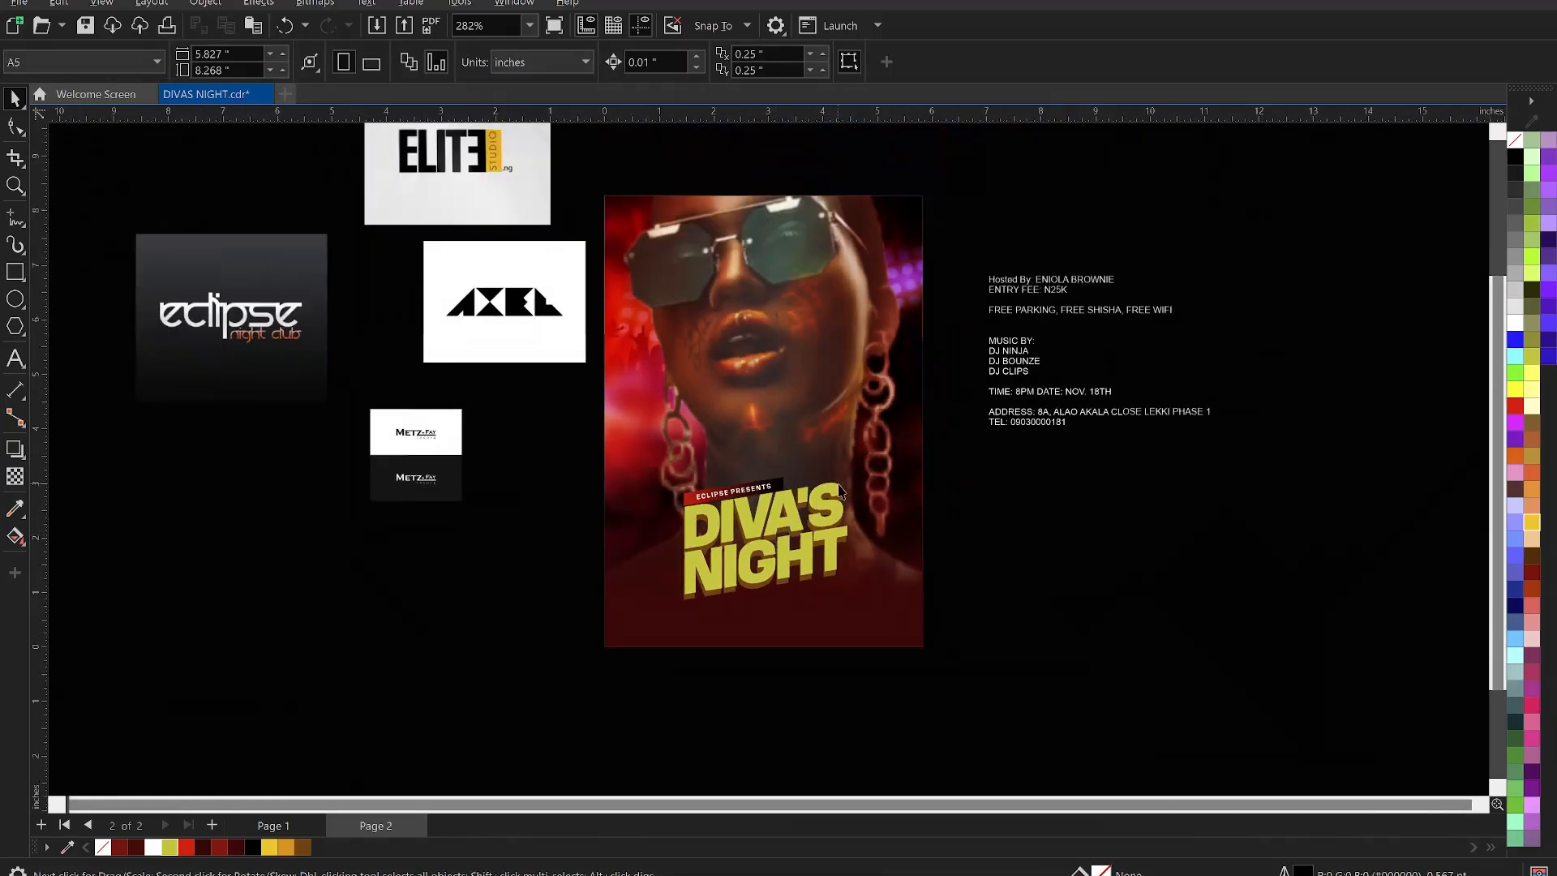
{"action": "scroll", "coordinate": [786, 519], "scroll_direction": "up", "scroll_amount": 3}
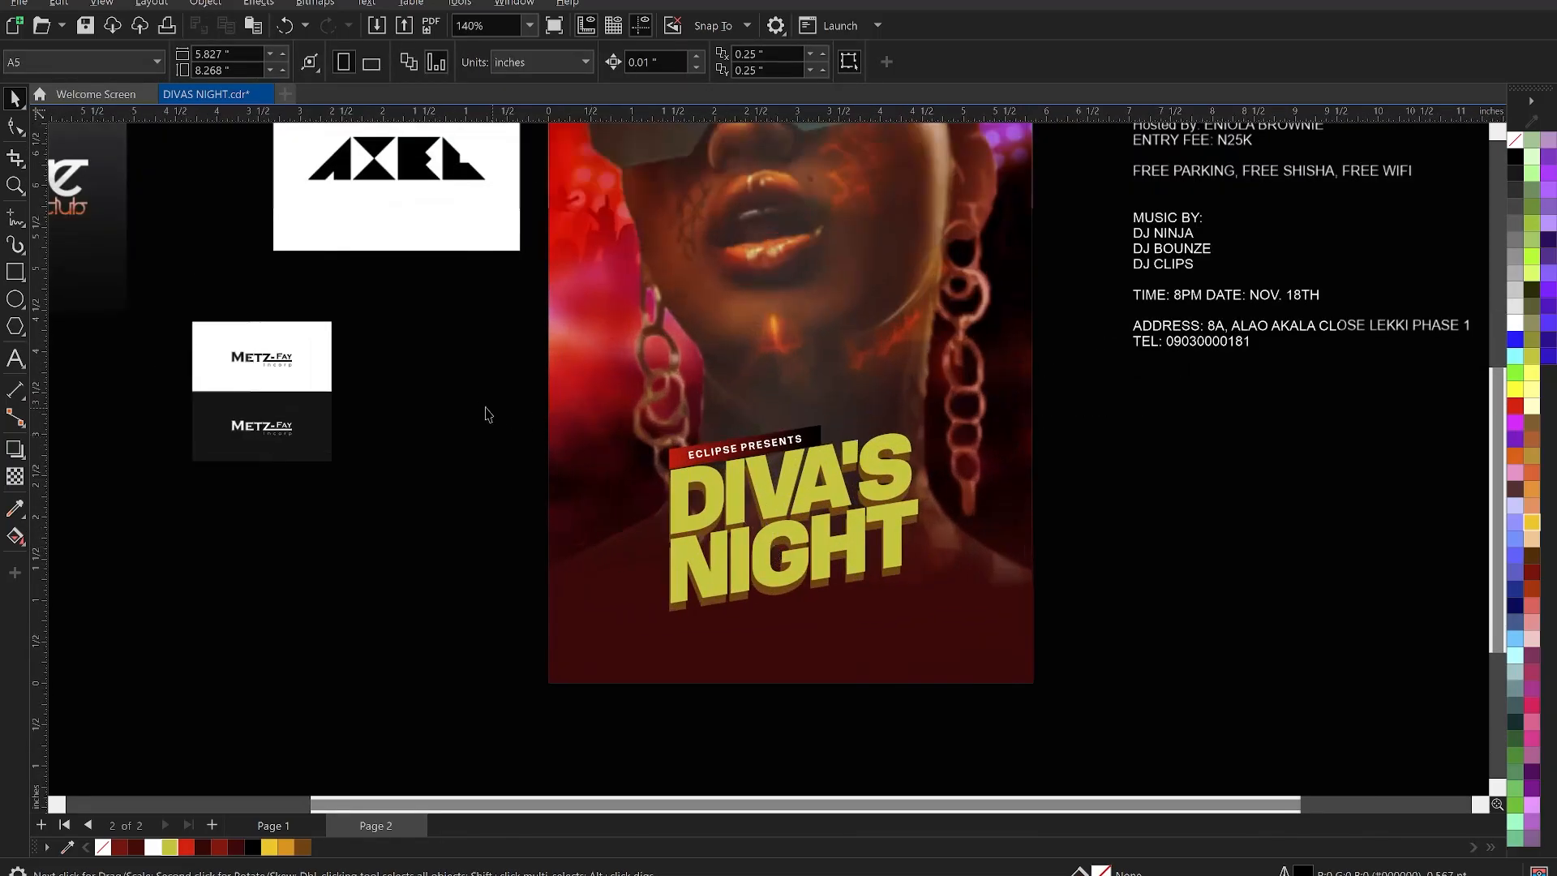
{"action": "left_click_drag", "start_coordinate": [411, 380], "coordinate": [1051, 649]}
{"action": "key", "text": "Up"}
{"action": "key", "text": "Up"}
{"action": "key", "text": "Up"}
{"action": "key", "text": "Up"}
{"action": "key", "text": "Up"}
{"action": "key", "text": "Up"}
{"action": "key", "text": "Up"}
{"action": "key", "text": "Up"}
{"action": "key", "text": "Up"}
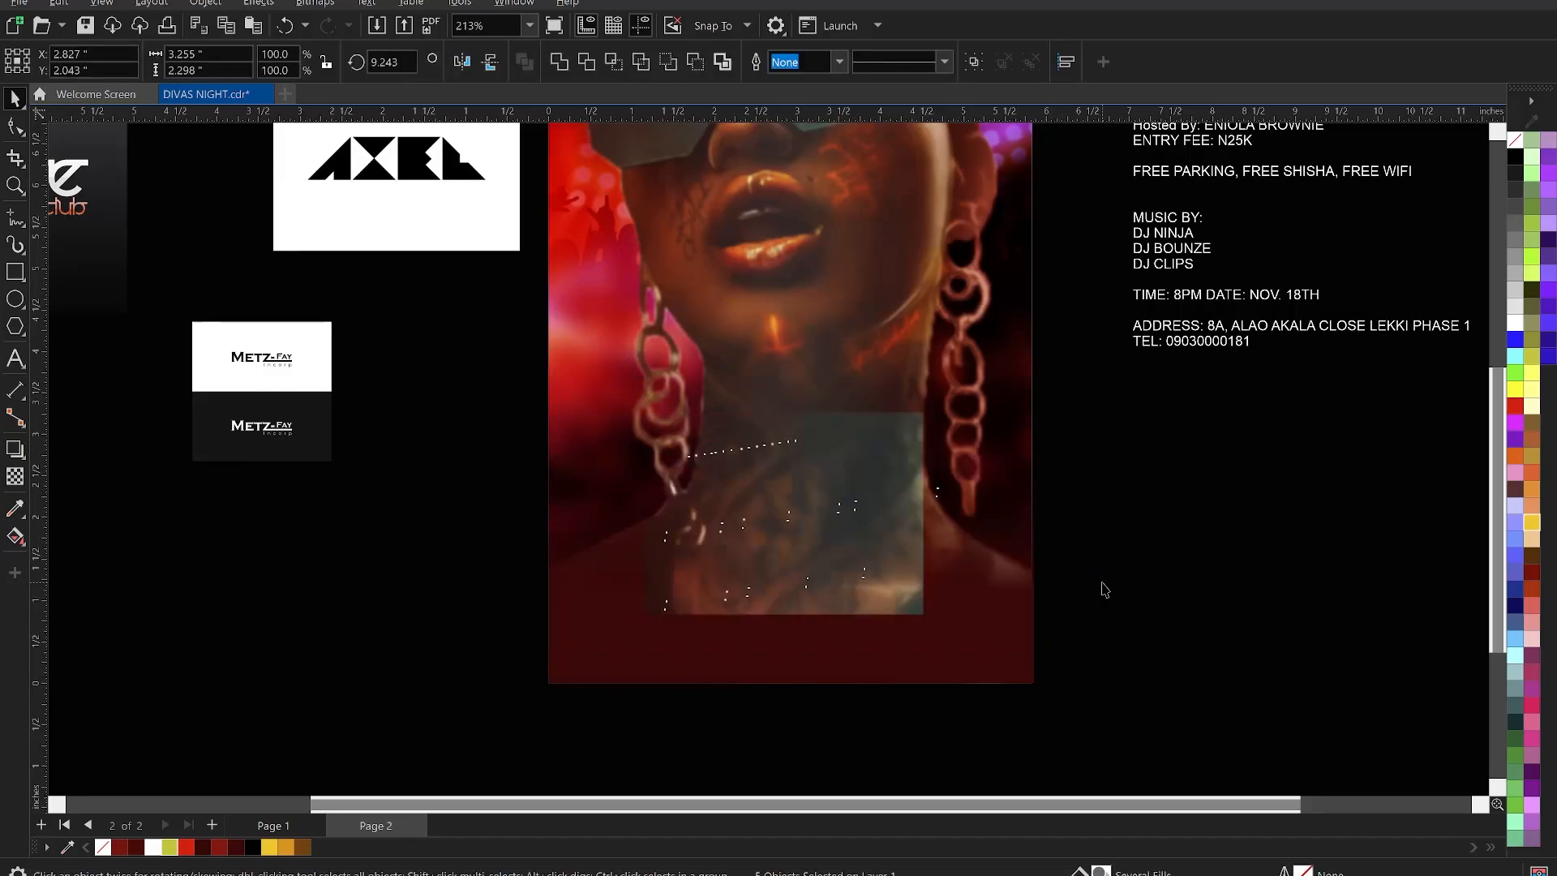
{"action": "key", "text": "Up"}
{"action": "key", "text": "Up"}
{"action": "key", "text": "Up"}
{"action": "key", "text": "Up"}
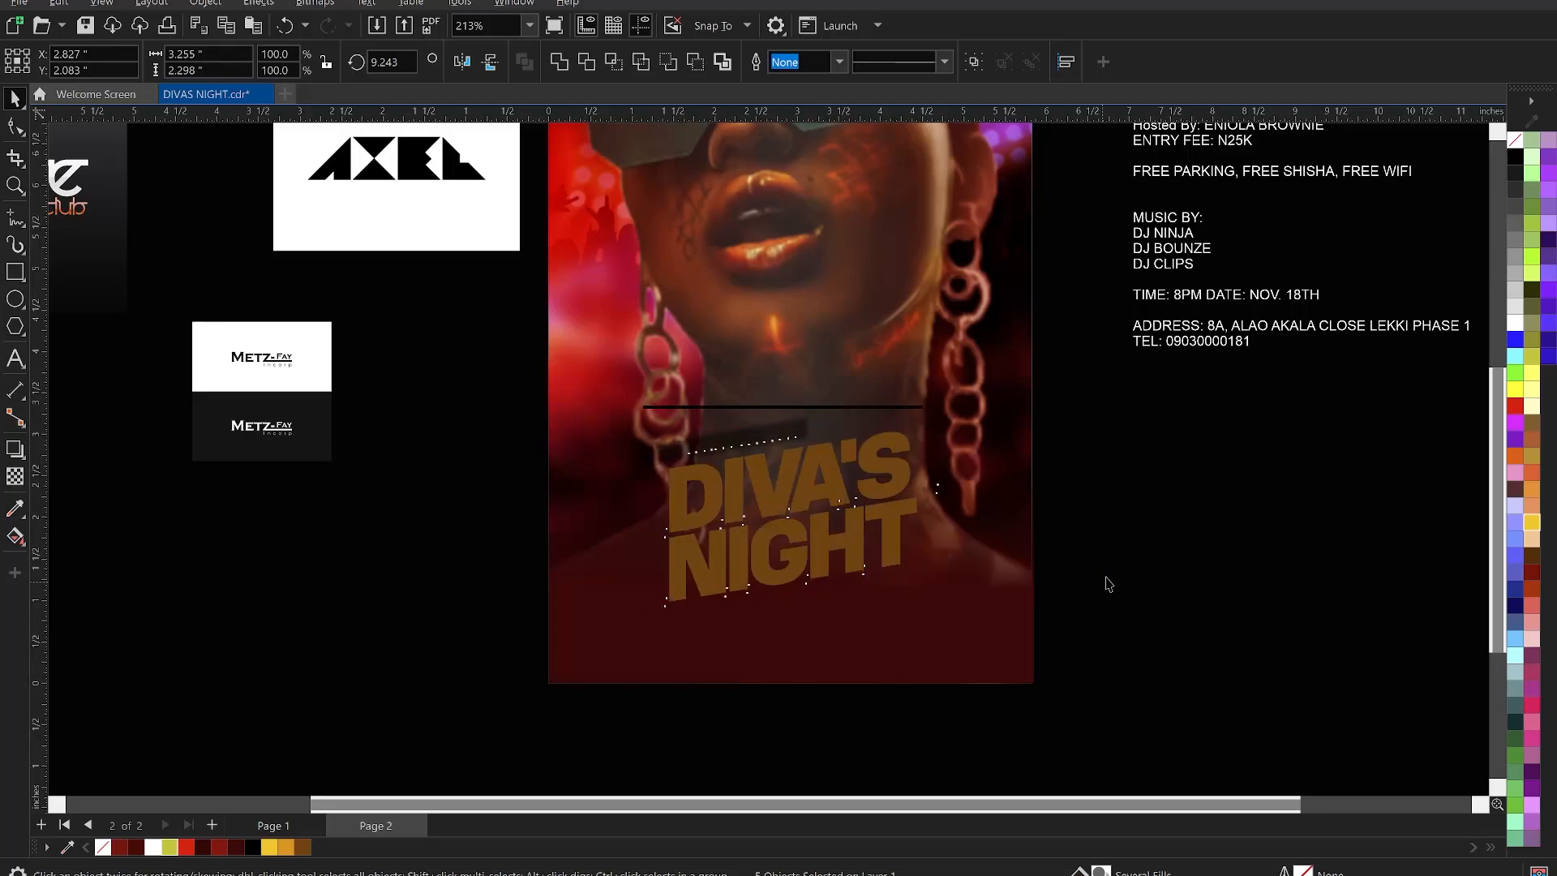
- Scale the title parts to about 113%, group them and centre on the background
{"action": "left_click", "coordinate": [1105, 576]}
{"action": "scroll", "coordinate": [925, 527], "scroll_direction": "down", "scroll_amount": 2}
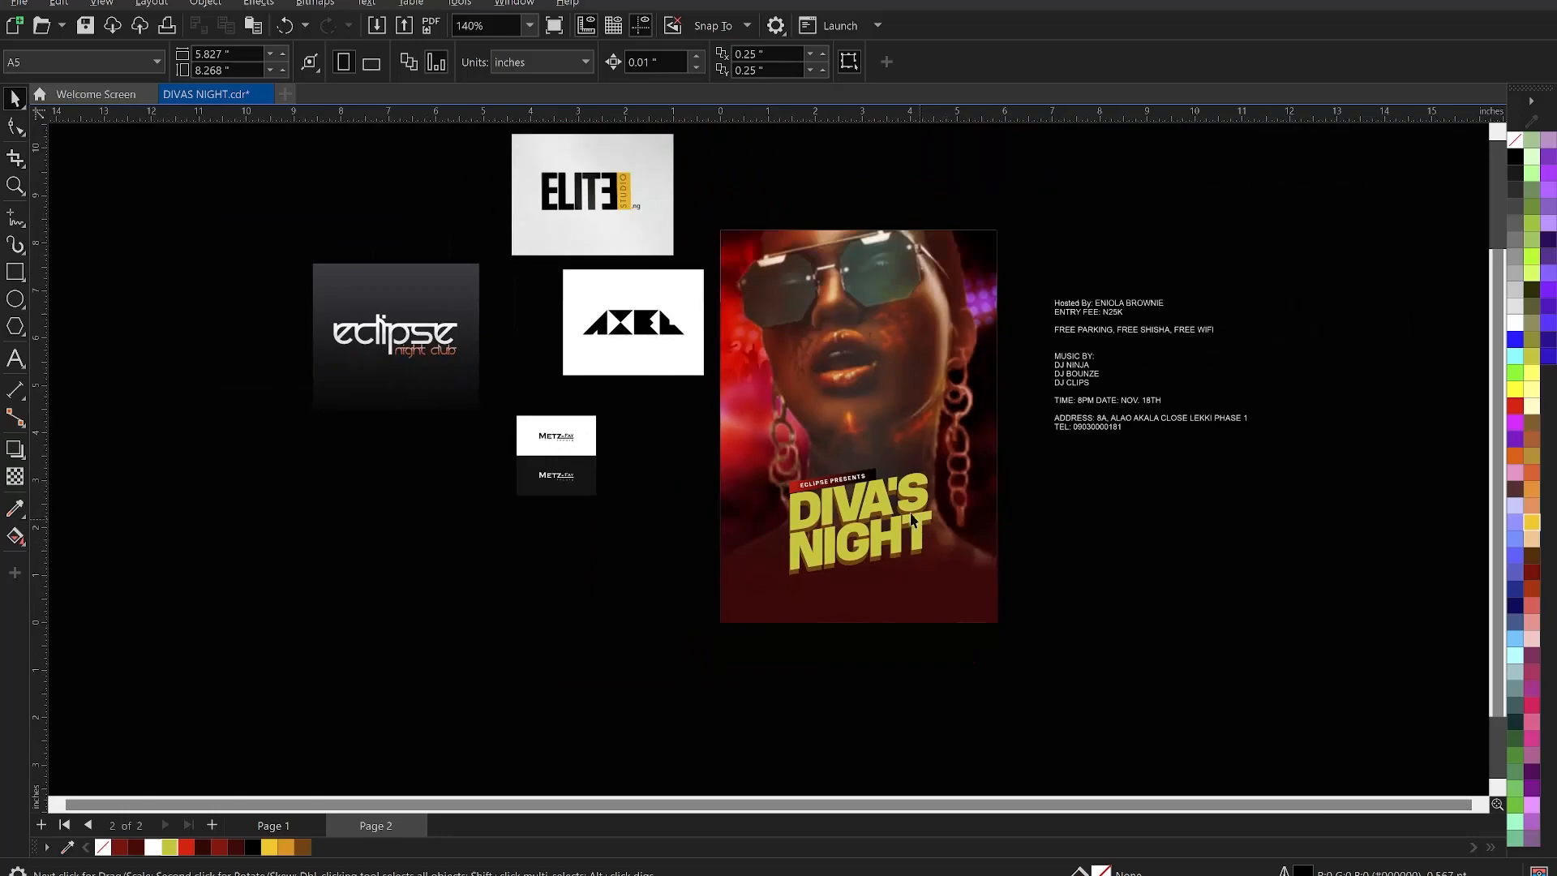
{"action": "scroll", "coordinate": [815, 529], "scroll_direction": "up", "scroll_amount": 2}
{"action": "left_click_drag", "start_coordinate": [640, 425], "coordinate": [1083, 645]}
{"action": "left_click_drag", "start_coordinate": [974, 440], "coordinate": [1001, 430]}
{"action": "key", "text": "ctrl+g"}
{"action": "left_click", "coordinate": [1032, 501], "text": "shift"}
{"action": "key", "text": "c"}
- Enlarge the title group slightly around its centre, then ungroup it with Ctrl+U
{"action": "left_click", "coordinate": [1153, 533]}
{"action": "left_click", "coordinate": [959, 538]}
{"action": "mouse_move", "coordinate": [993, 596]}
{"action": "left_mouse_down"}
{"action": "mouse_move", "coordinate": [1007, 609]}
{"action": "mouse_move", "coordinate": [998, 599]}
{"action": "left_mouse_up"}
{"action": "left_click", "coordinate": [1124, 584]}
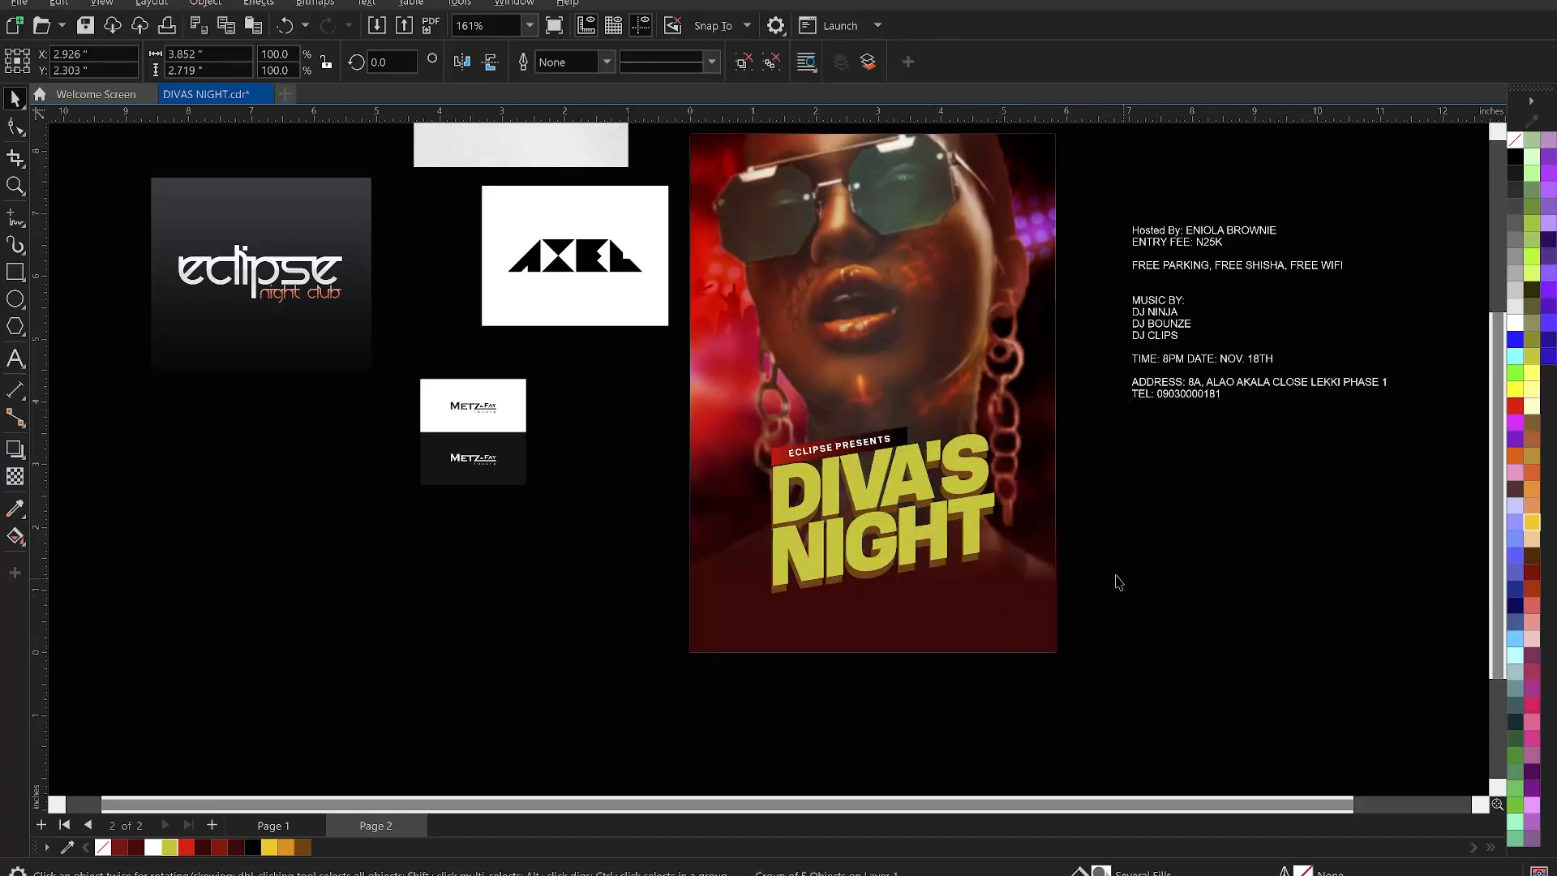
{"action": "left_click", "coordinate": [941, 523]}
{"action": "key", "text": "ctrl+u"}
{"action": "left_click", "coordinate": [1028, 497], "text": "shift"}
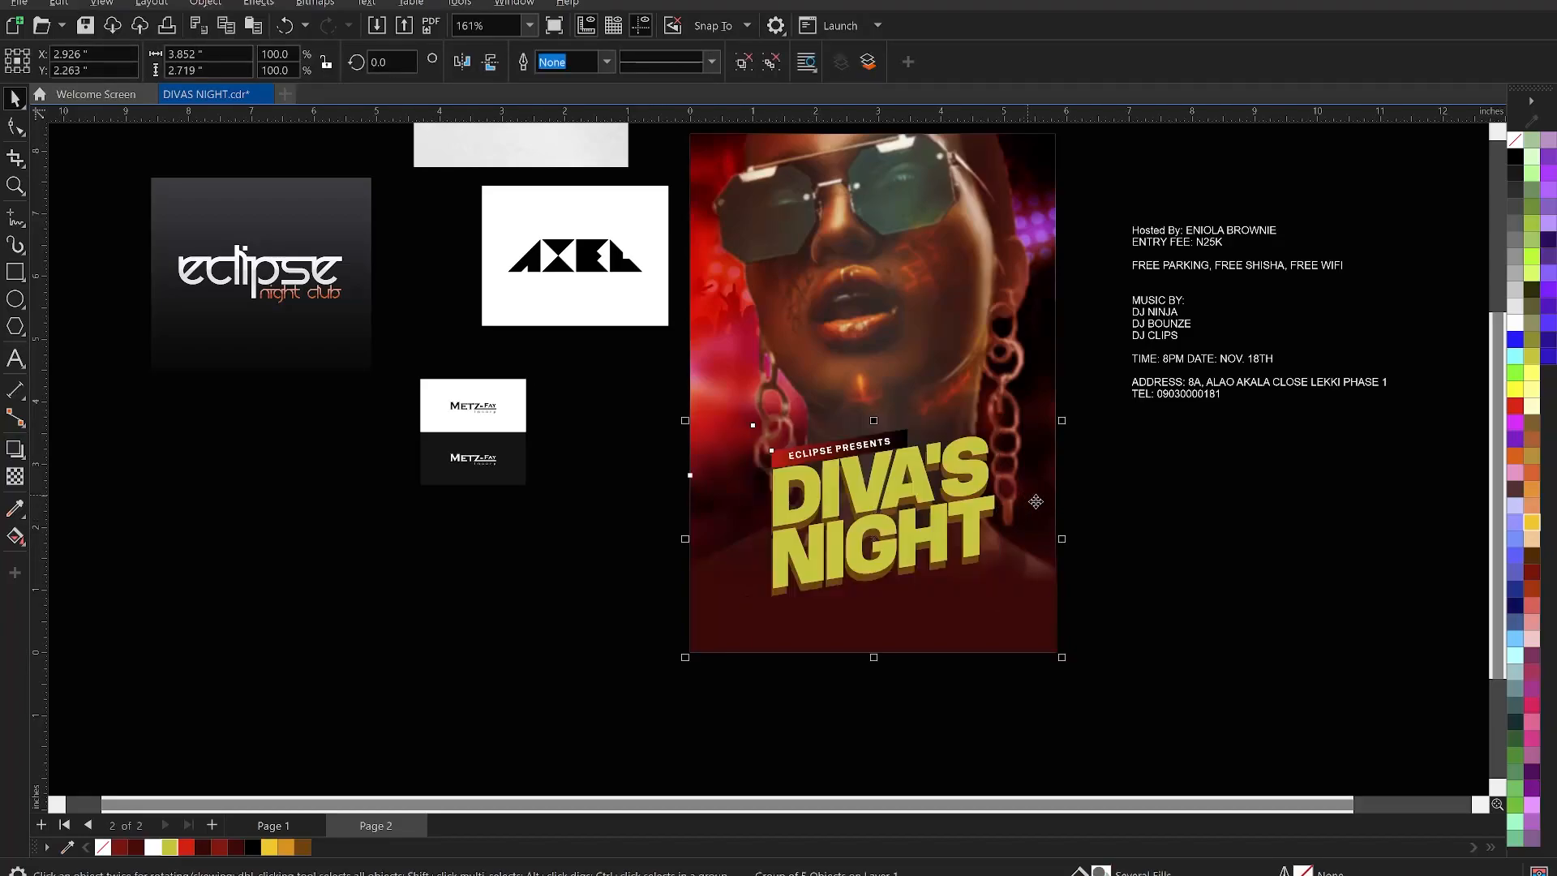
{"action": "left_click", "coordinate": [1193, 549]}
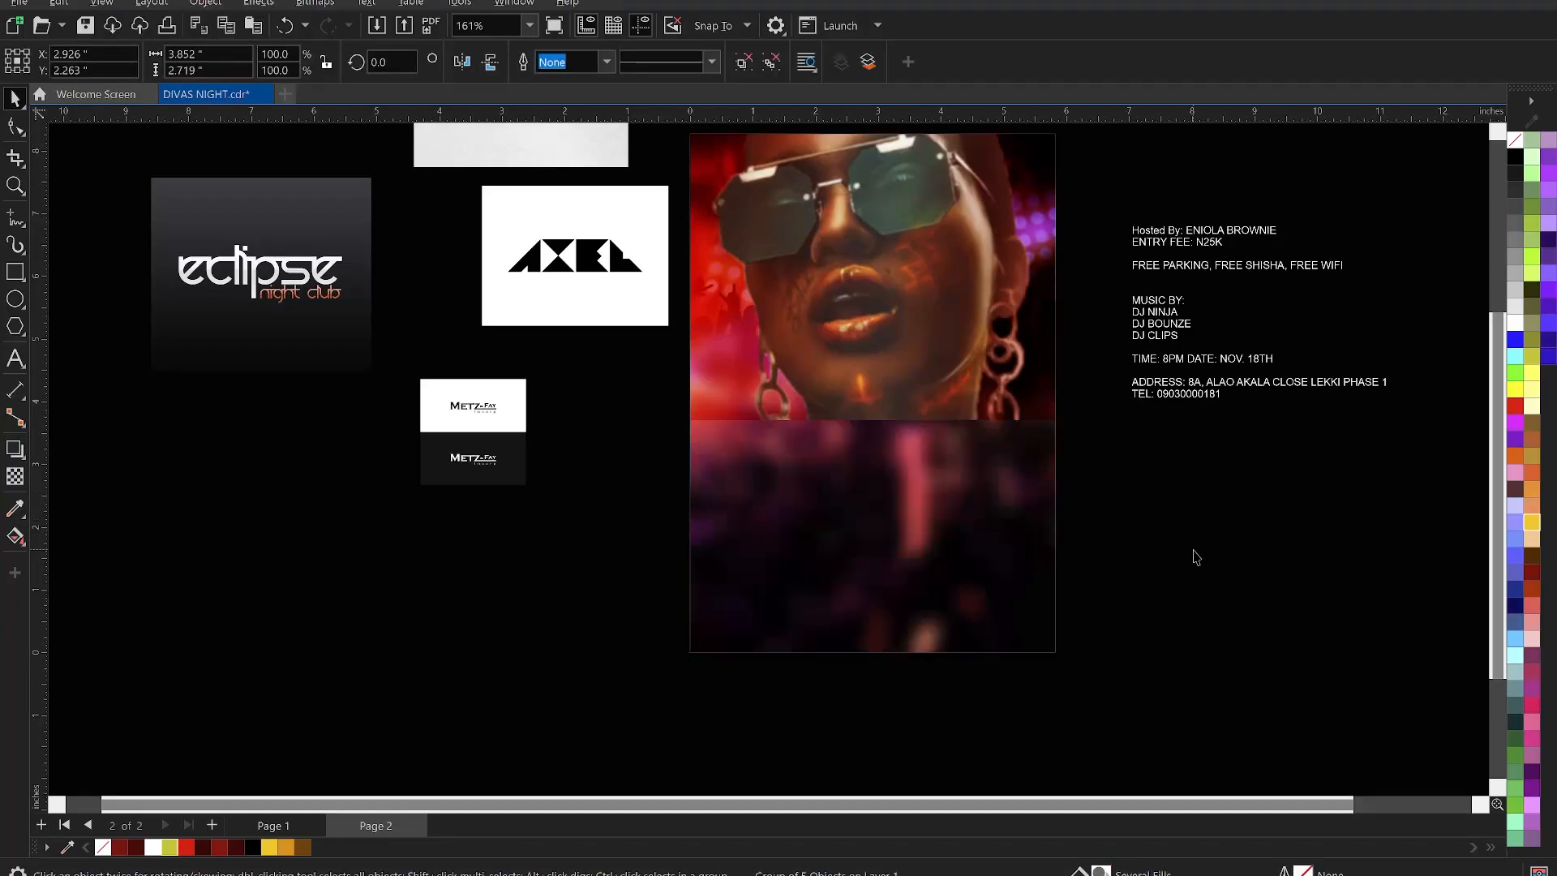
{"action": "left_click", "coordinate": [608, 597]}
{"action": "scroll", "coordinate": [887, 548], "scroll_direction": "down", "scroll_amount": 2}
{"action": "scroll", "coordinate": [911, 418], "scroll_direction": "up", "scroll_amount": 1}
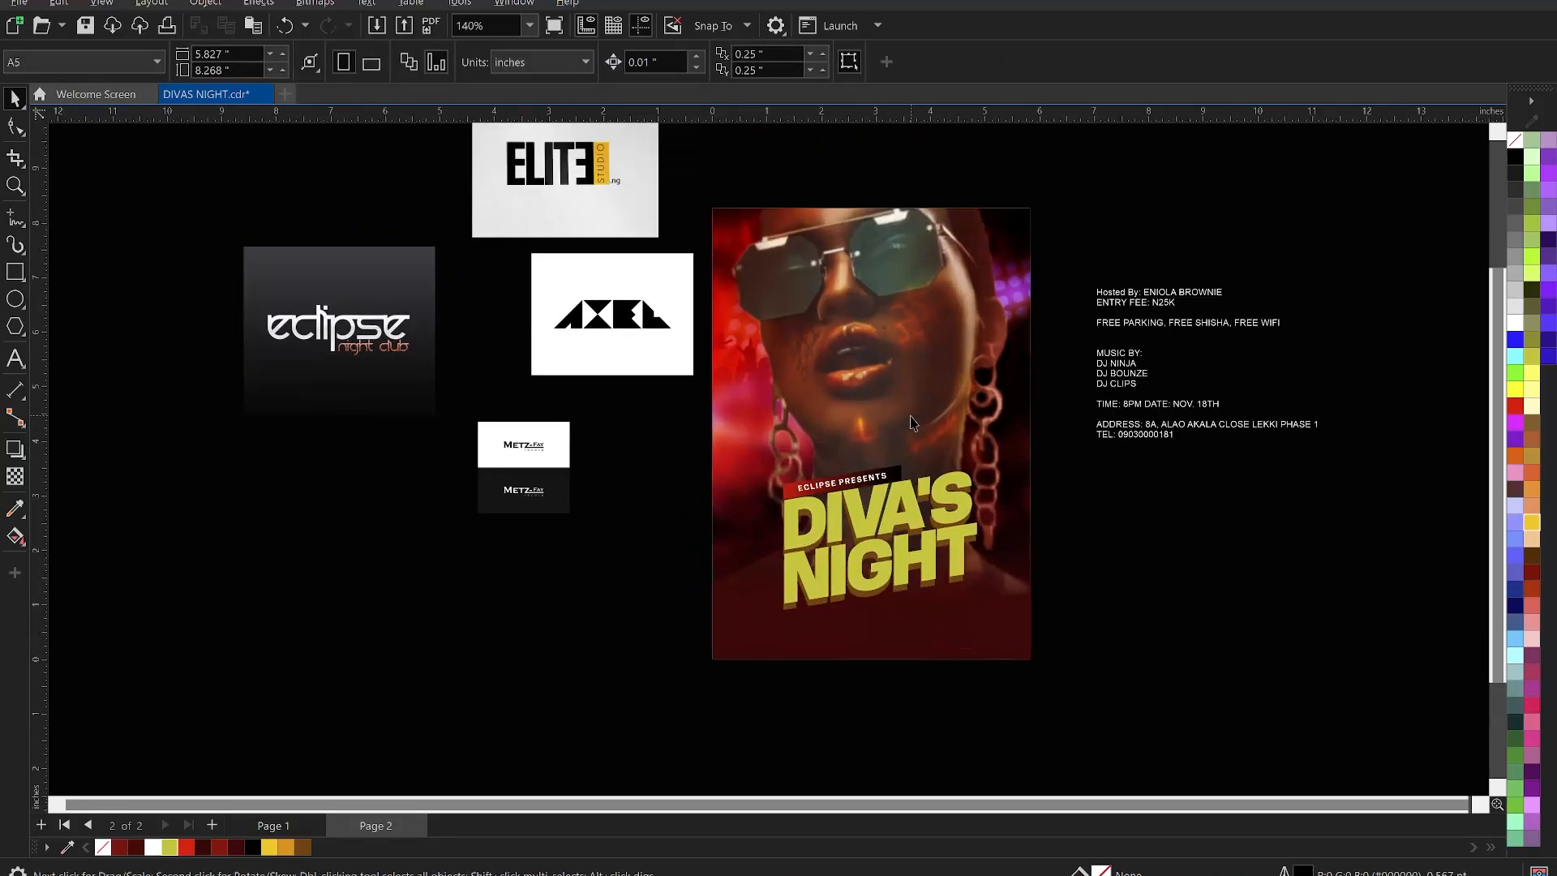
{"action": "scroll", "coordinate": [1147, 311], "scroll_direction": "up", "scroll_amount": 2}
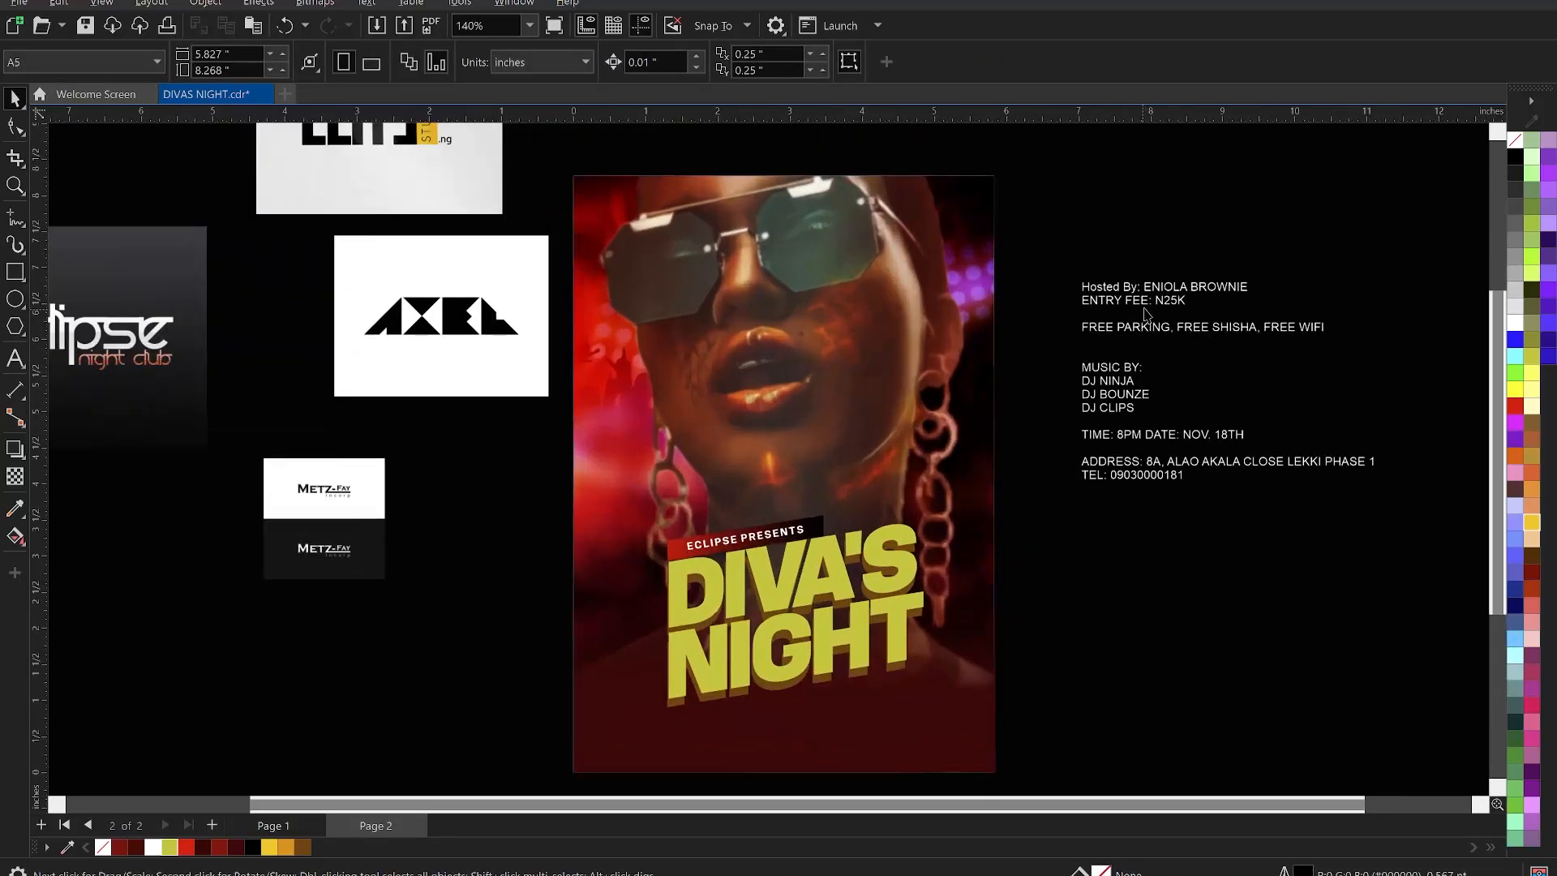
- Move the host and entry fee lines out of the event details into separate text at bottom-left
{"action": "left_click", "coordinate": [1159, 307]}
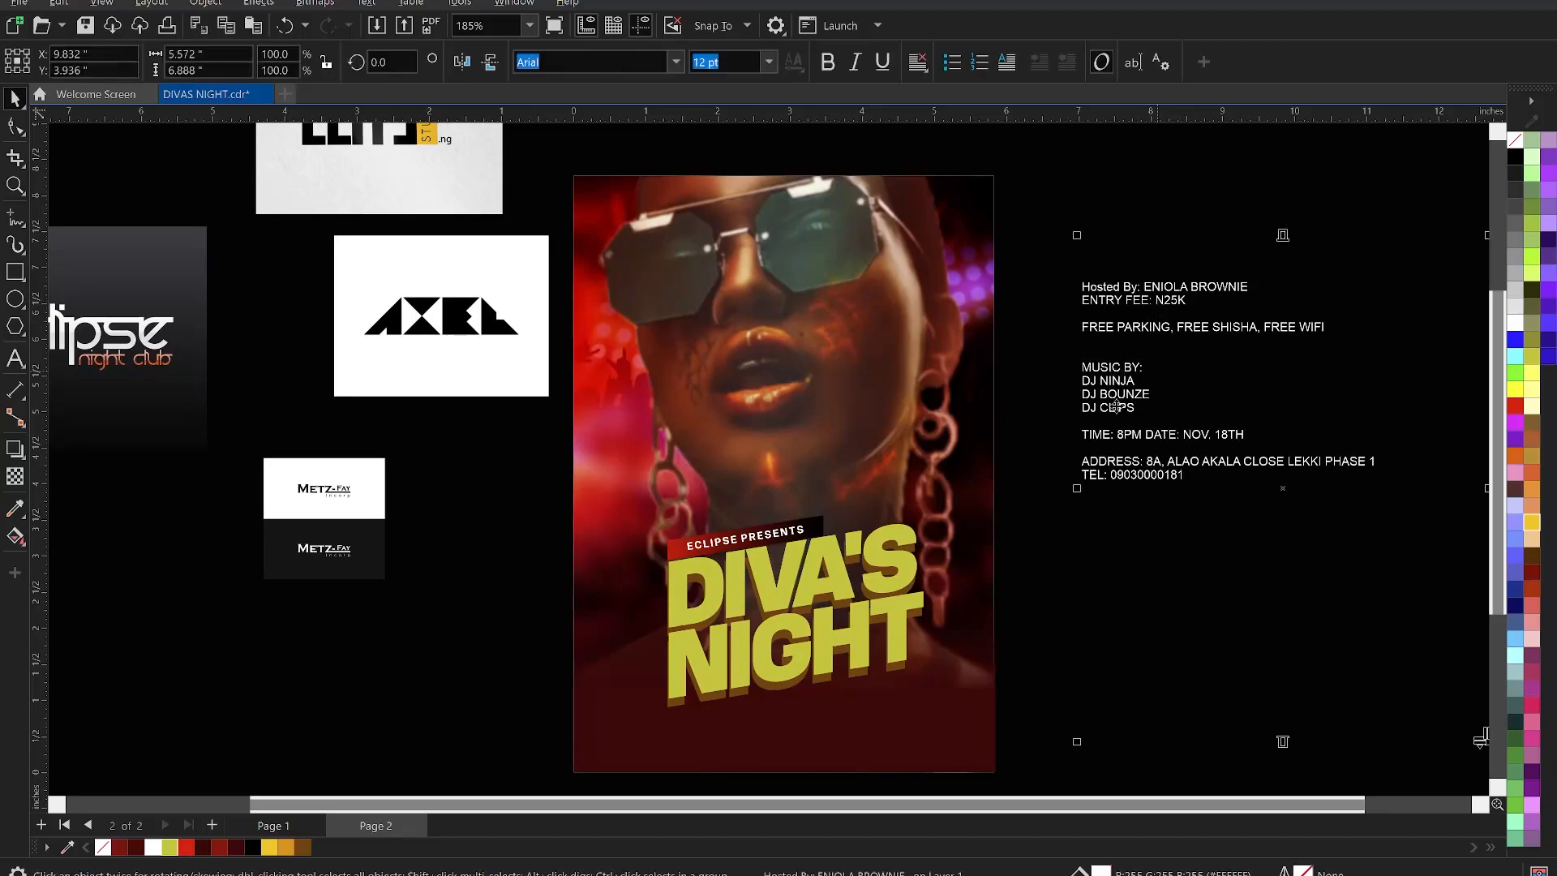
{"action": "double_click", "coordinate": [1159, 302]}
{"action": "left_click_drag", "start_coordinate": [1185, 301], "coordinate": [1070, 278]}
{"action": "key", "text": "ctrl+c"}
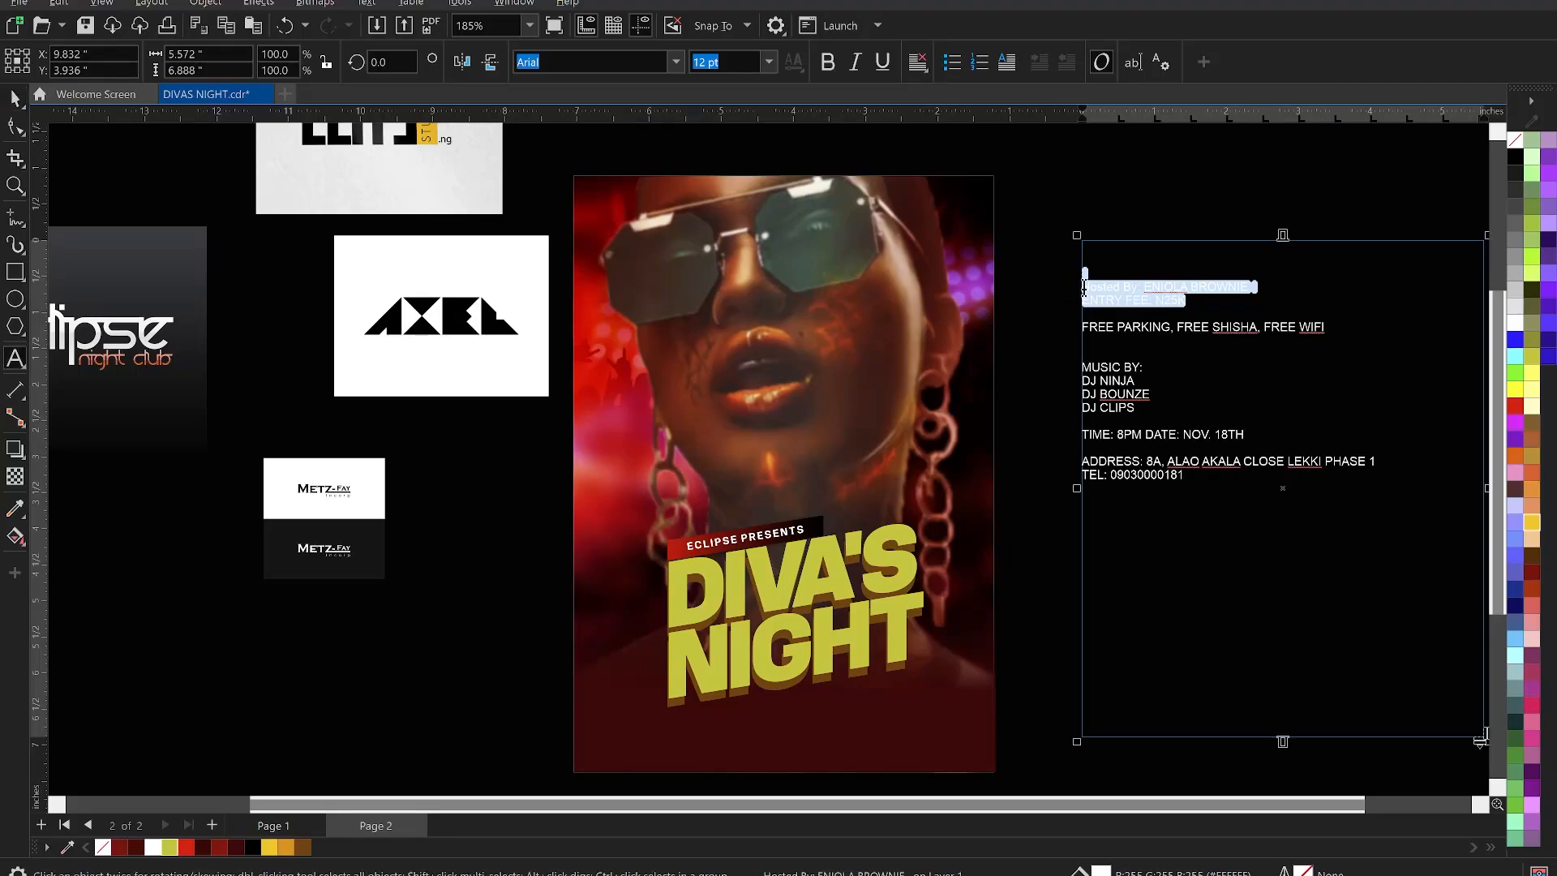
{"action": "key", "text": "Delete"}
{"action": "key", "text": "Escape"}
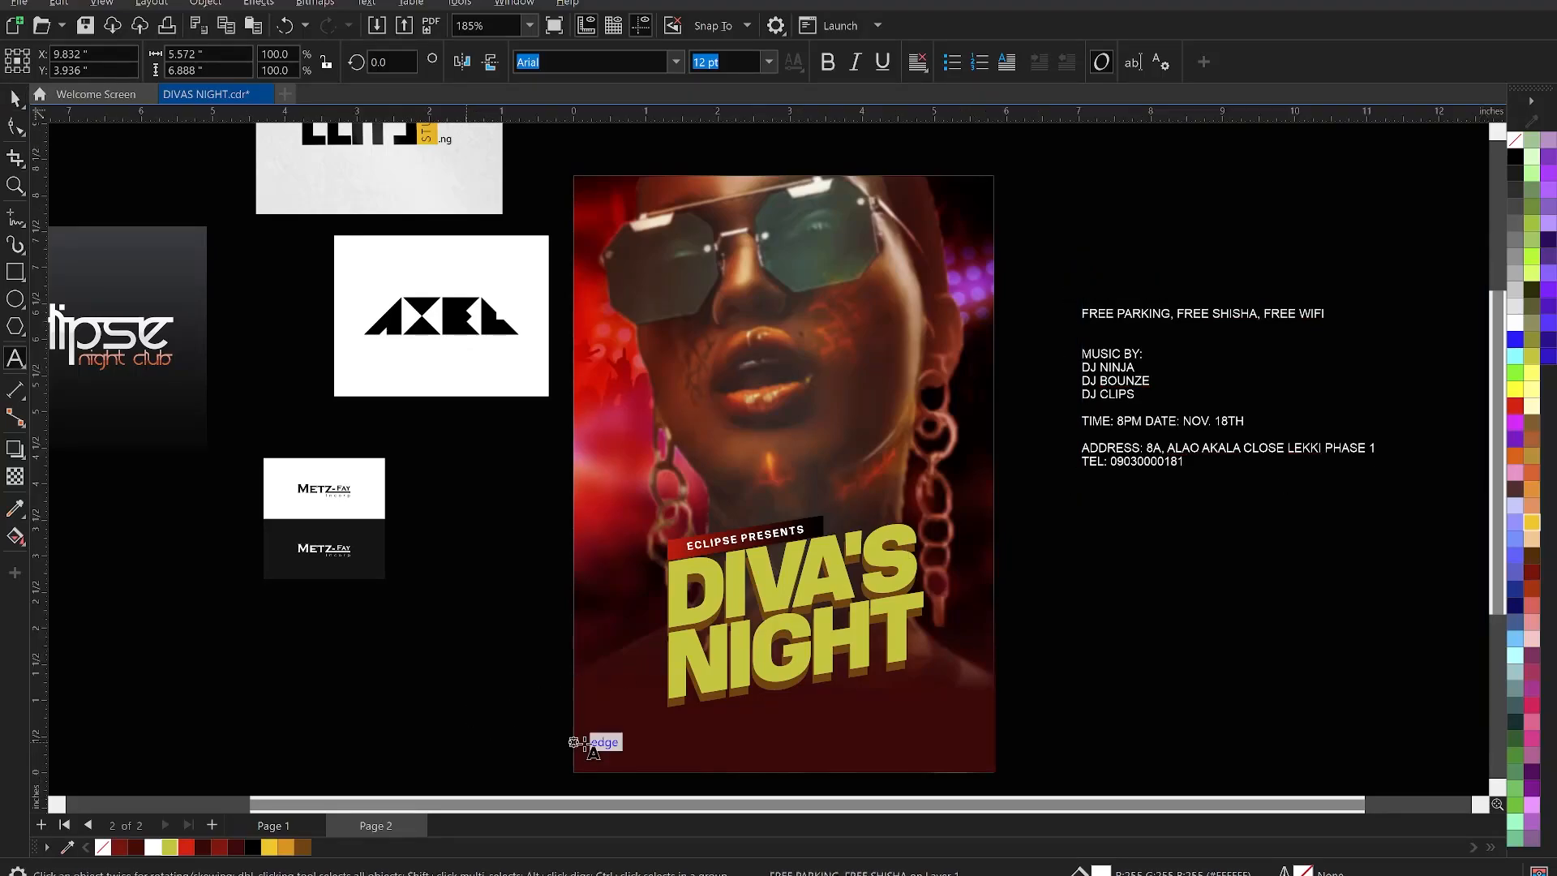
{"action": "left_click", "coordinate": [599, 744]}
{"action": "key", "text": "ctrl+v"}
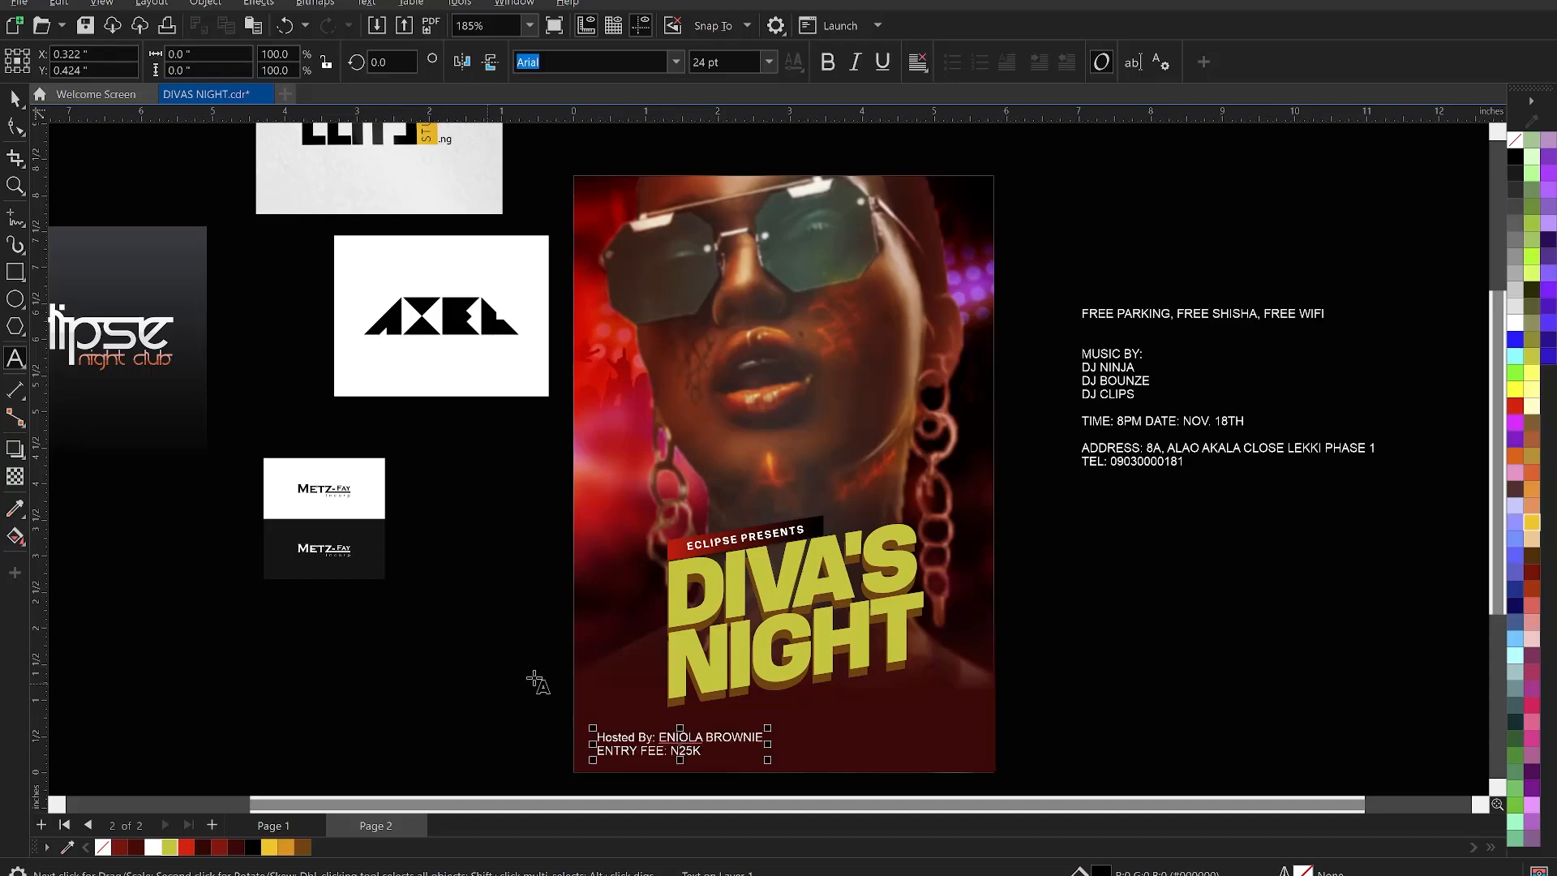
{"action": "scroll", "coordinate": [743, 558], "scroll_direction": "down", "scroll_amount": 1}
{"action": "scroll", "coordinate": [746, 681], "scroll_direction": "up", "scroll_amount": 4}
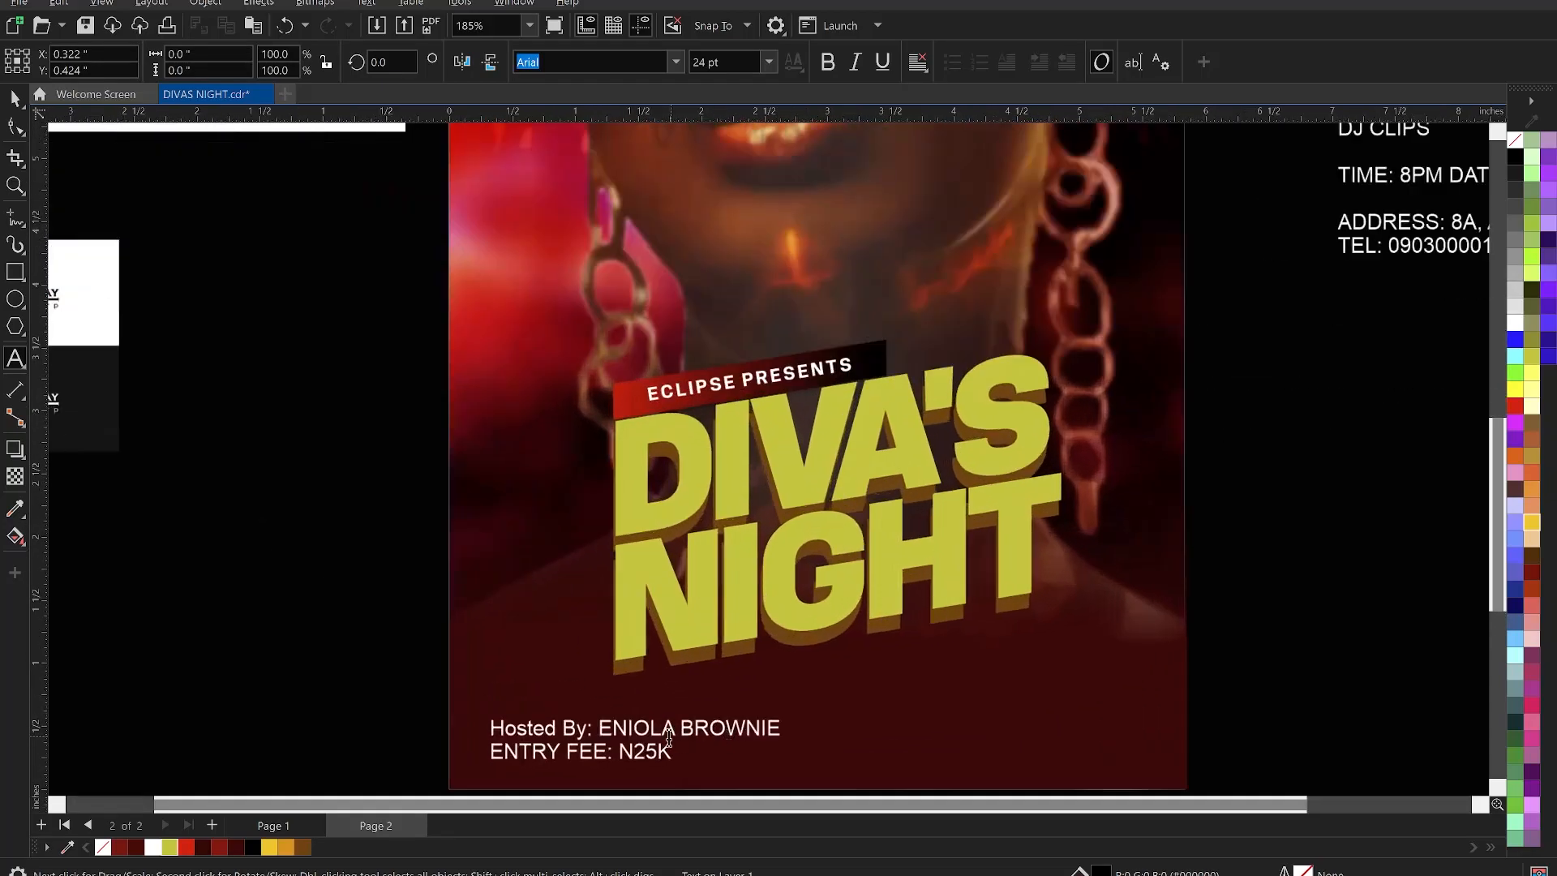
- Put the host's first name and surname on their own lines and raise the block
{"action": "left_click", "coordinate": [599, 726]}
{"action": "key", "text": "Return"}
{"action": "left_click", "coordinate": [570, 752]}
{"action": "key", "text": "Return"}
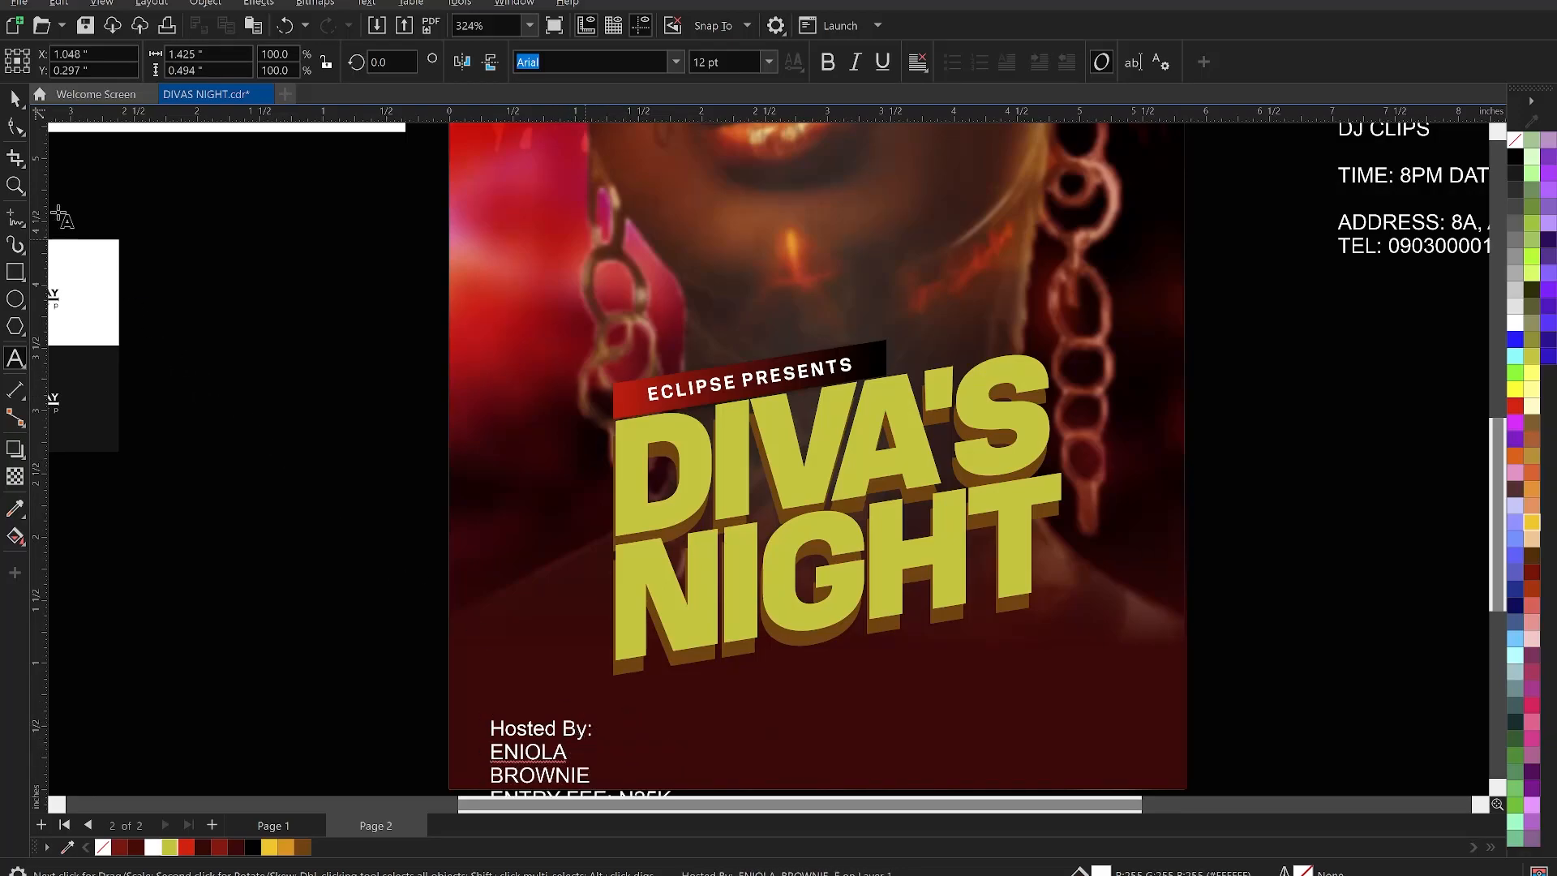
{"action": "left_click", "coordinate": [18, 98]}
{"action": "left_click_drag", "start_coordinate": [542, 684], "coordinate": [542, 666]}
{"action": "left_click", "coordinate": [542, 667]}
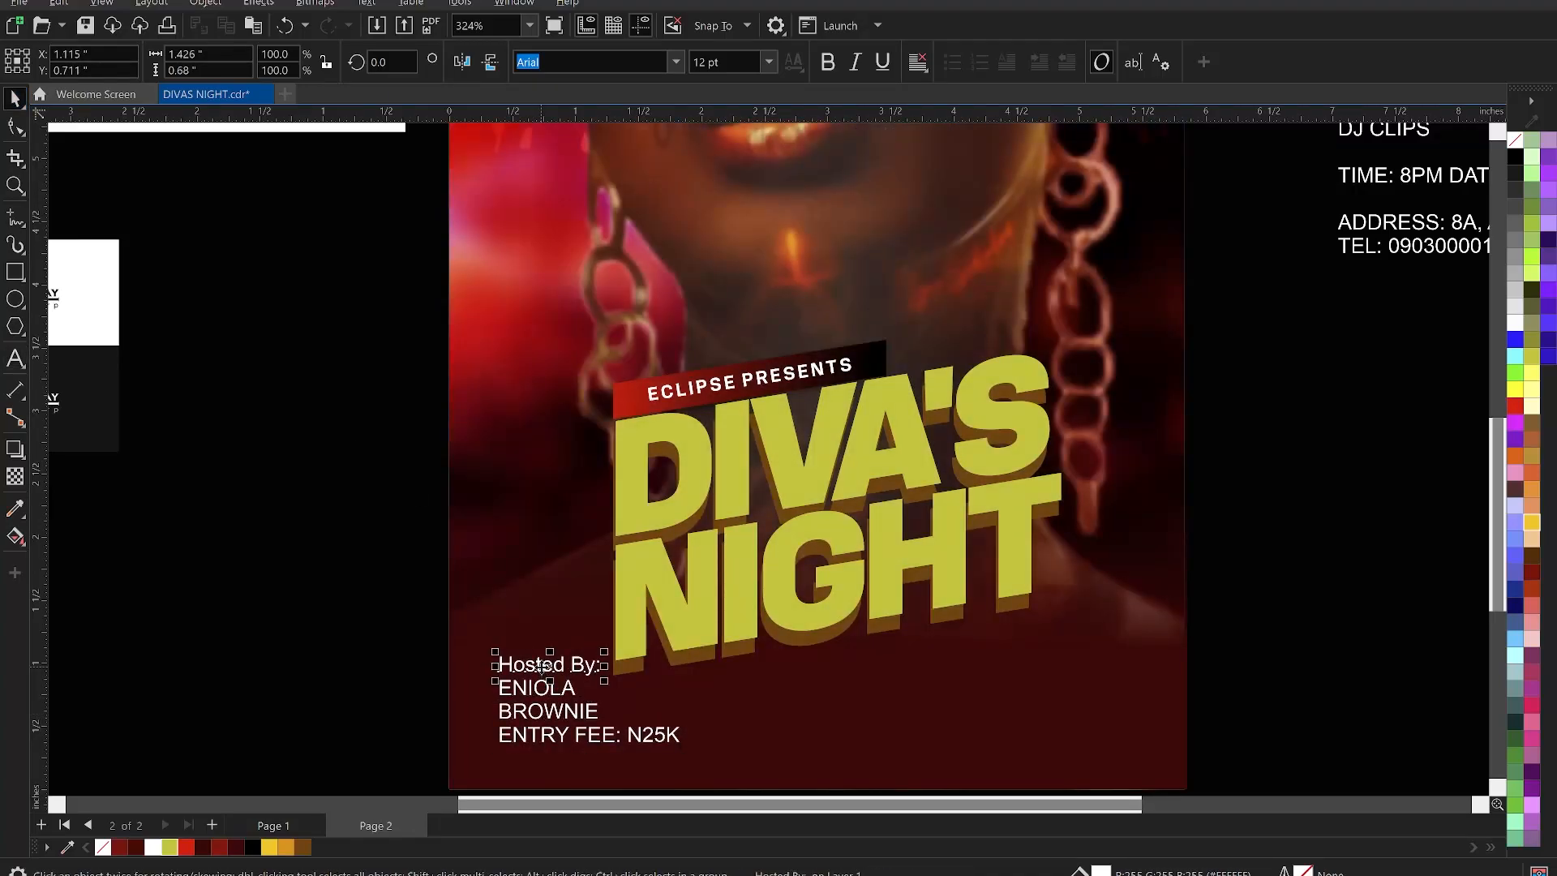
{"action": "left_click", "coordinate": [390, 675]}
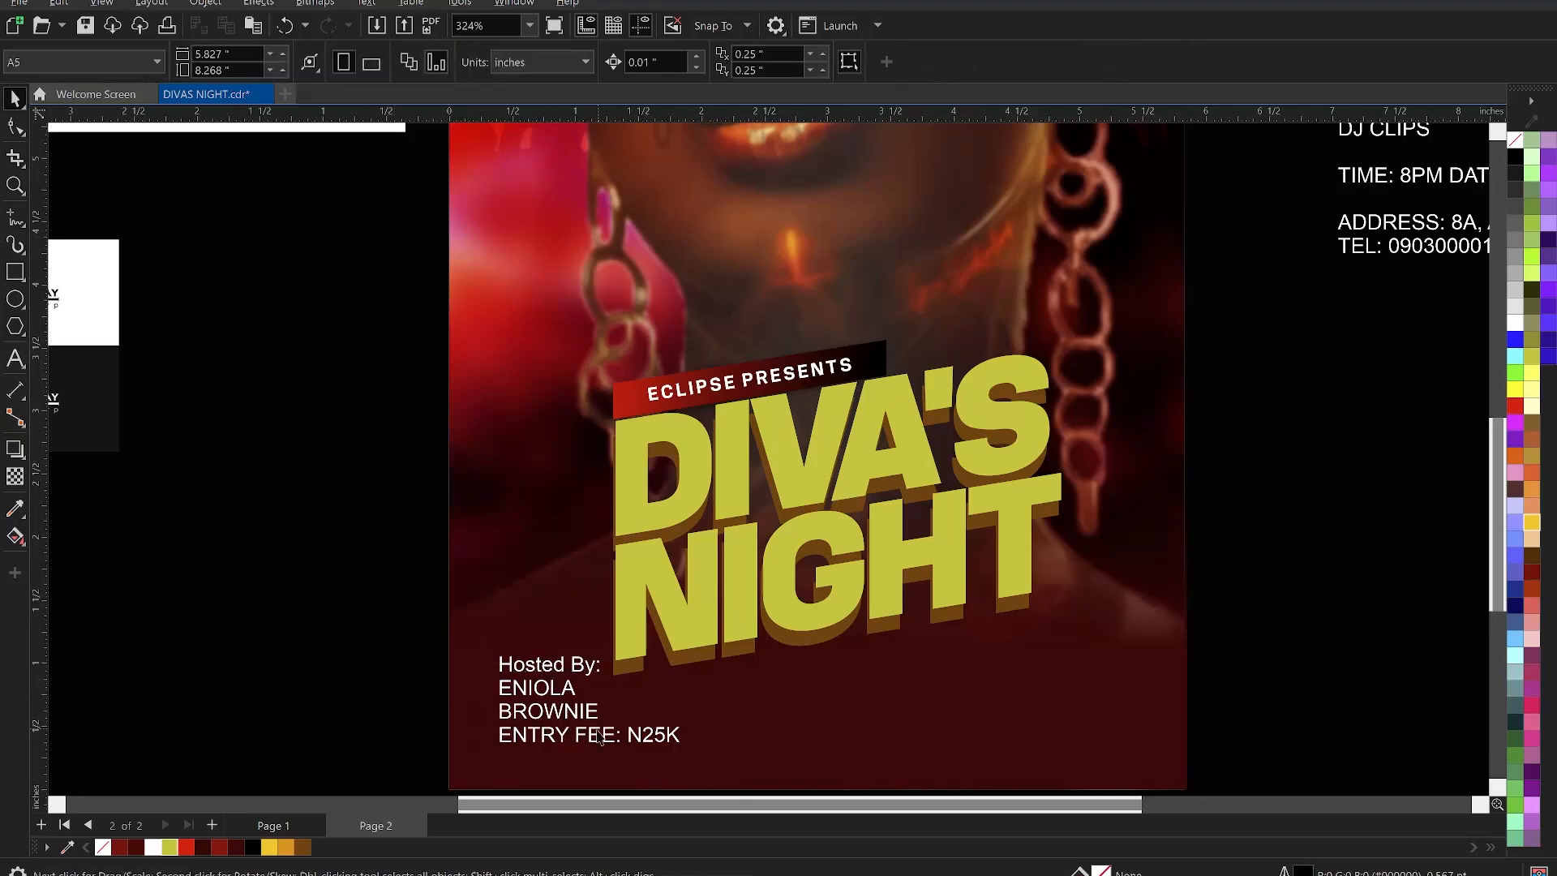
- Move ENTRY FEE: N25K to the right and change Hosted By: to UPPERCASE
{"action": "left_click_drag", "start_coordinate": [598, 744], "coordinate": [933, 739]}
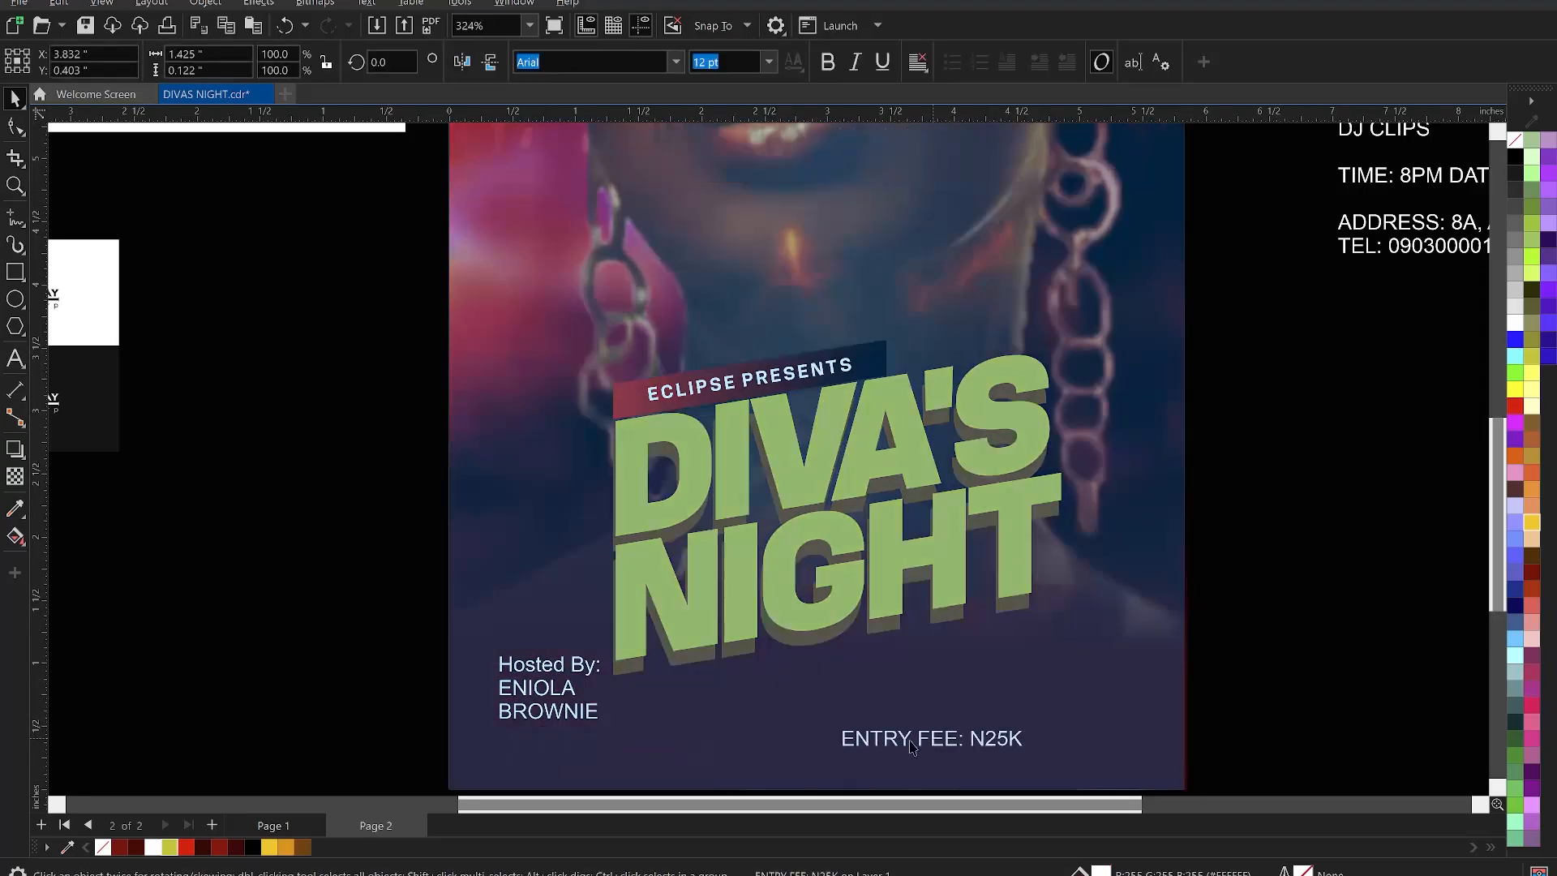
{"action": "left_click", "coordinate": [575, 672]}
{"action": "double_click", "coordinate": [573, 673]}
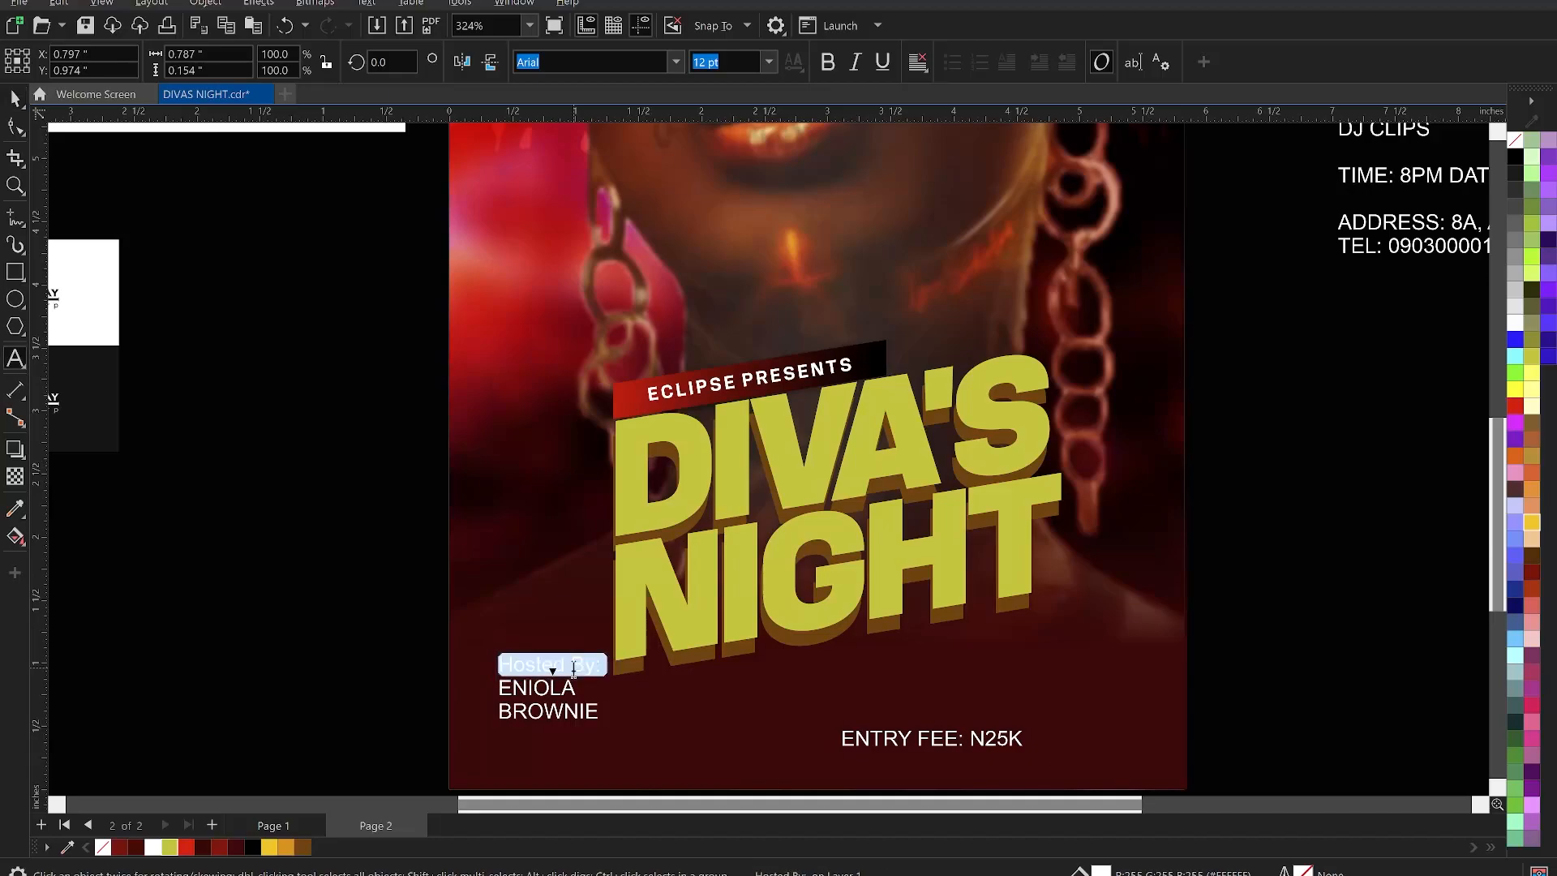
{"action": "right_click", "coordinate": [573, 673]}
{"action": "mouse_move", "coordinate": [696, 430]}
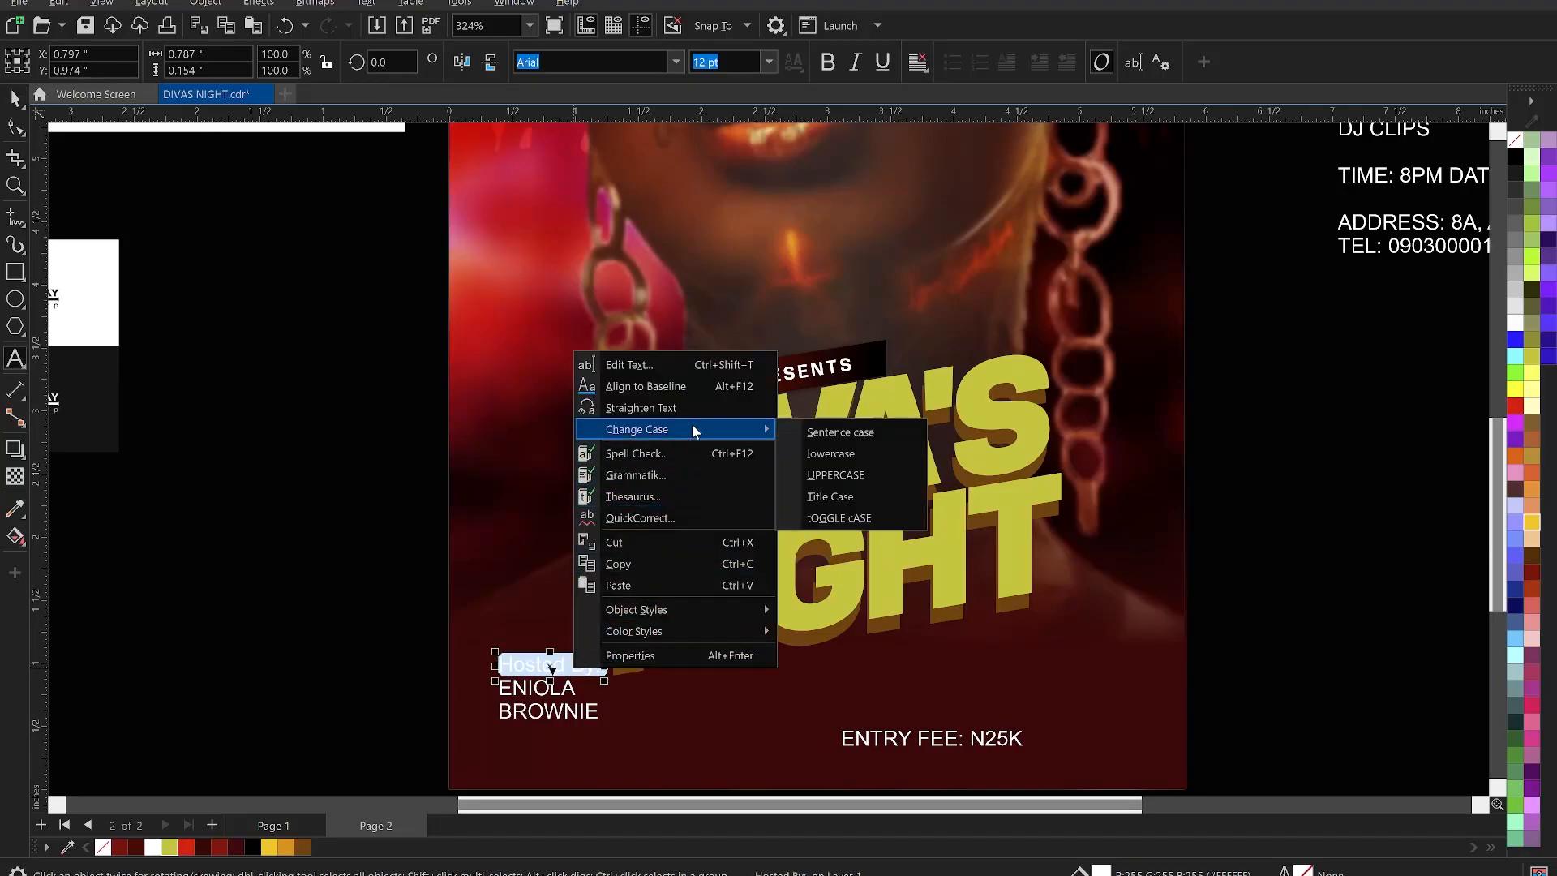
{"action": "left_click", "coordinate": [843, 475]}
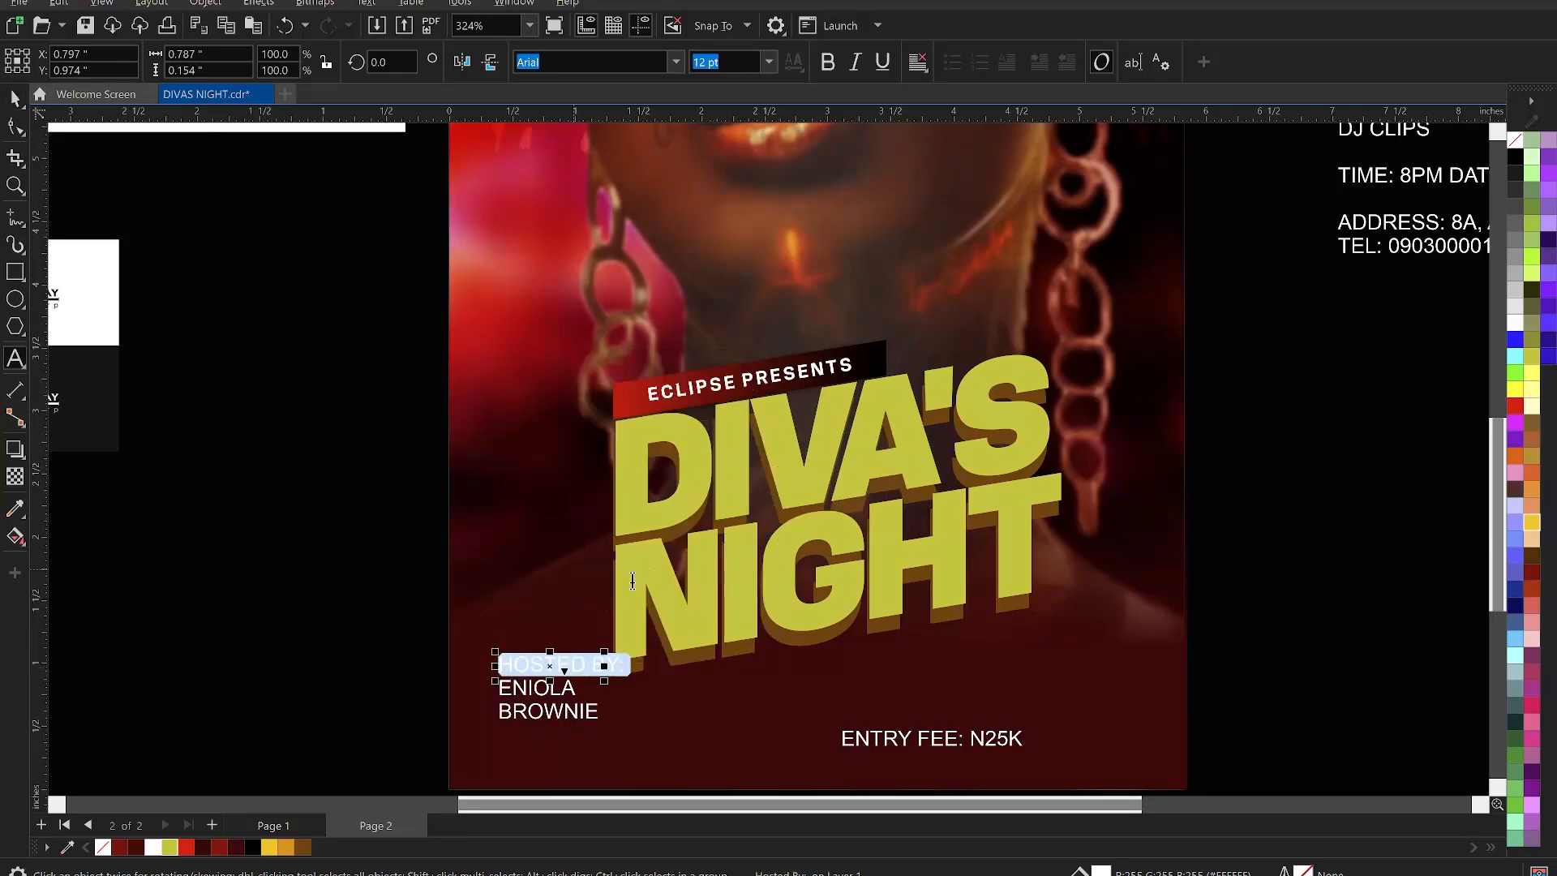
{"action": "key", "text": "Escape"}
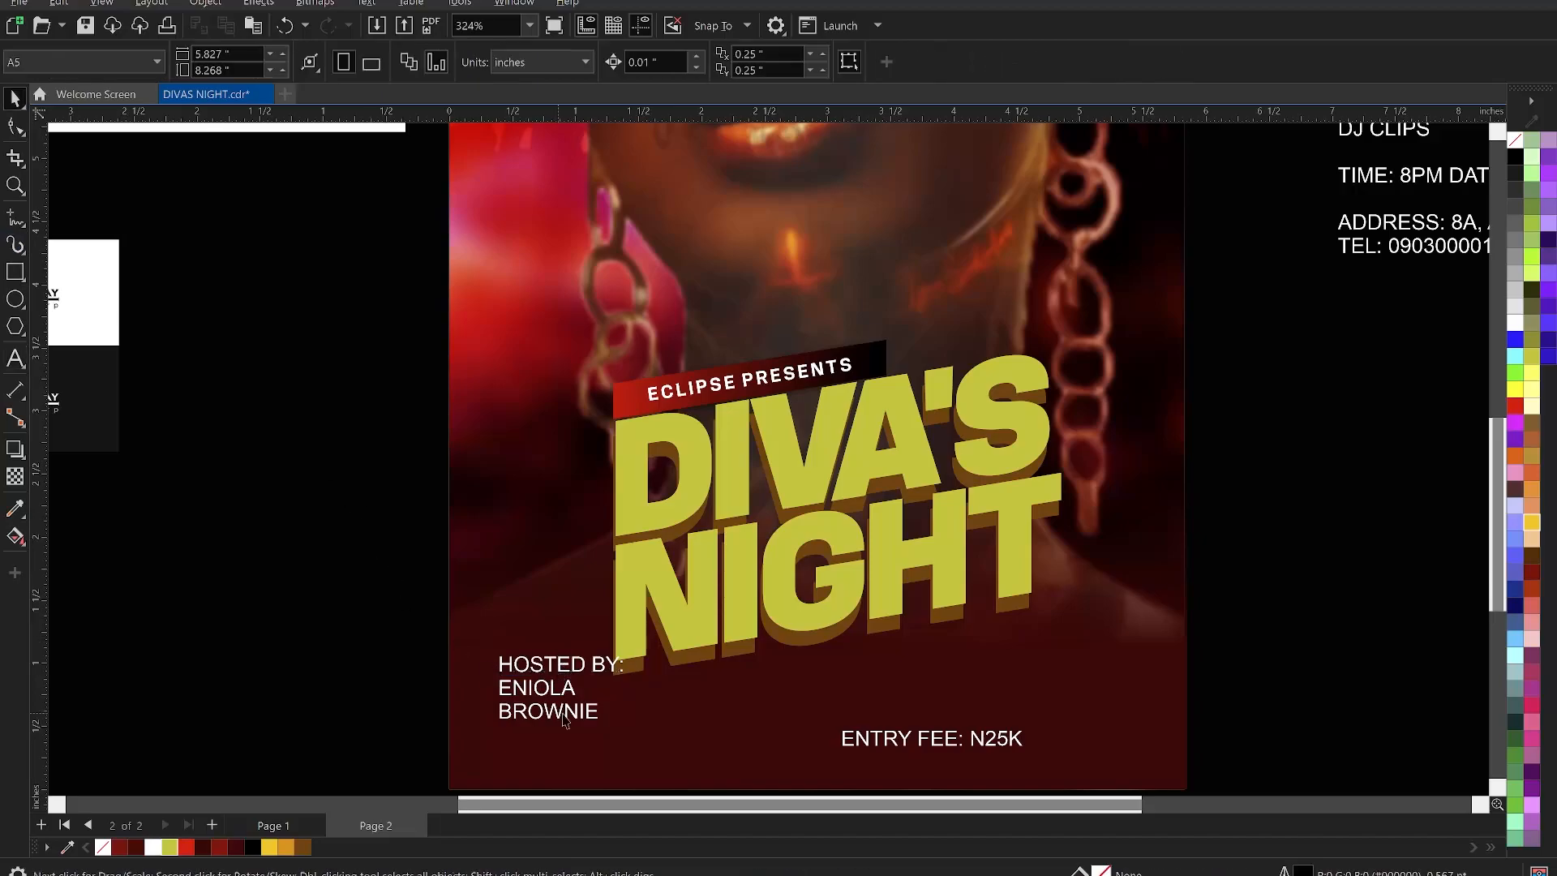
- Set the host's first name in KonsensExtrabold and enlarge it
{"action": "left_click_drag", "start_coordinate": [573, 711], "coordinate": [585, 771]}
{"action": "left_click", "coordinate": [555, 697]}
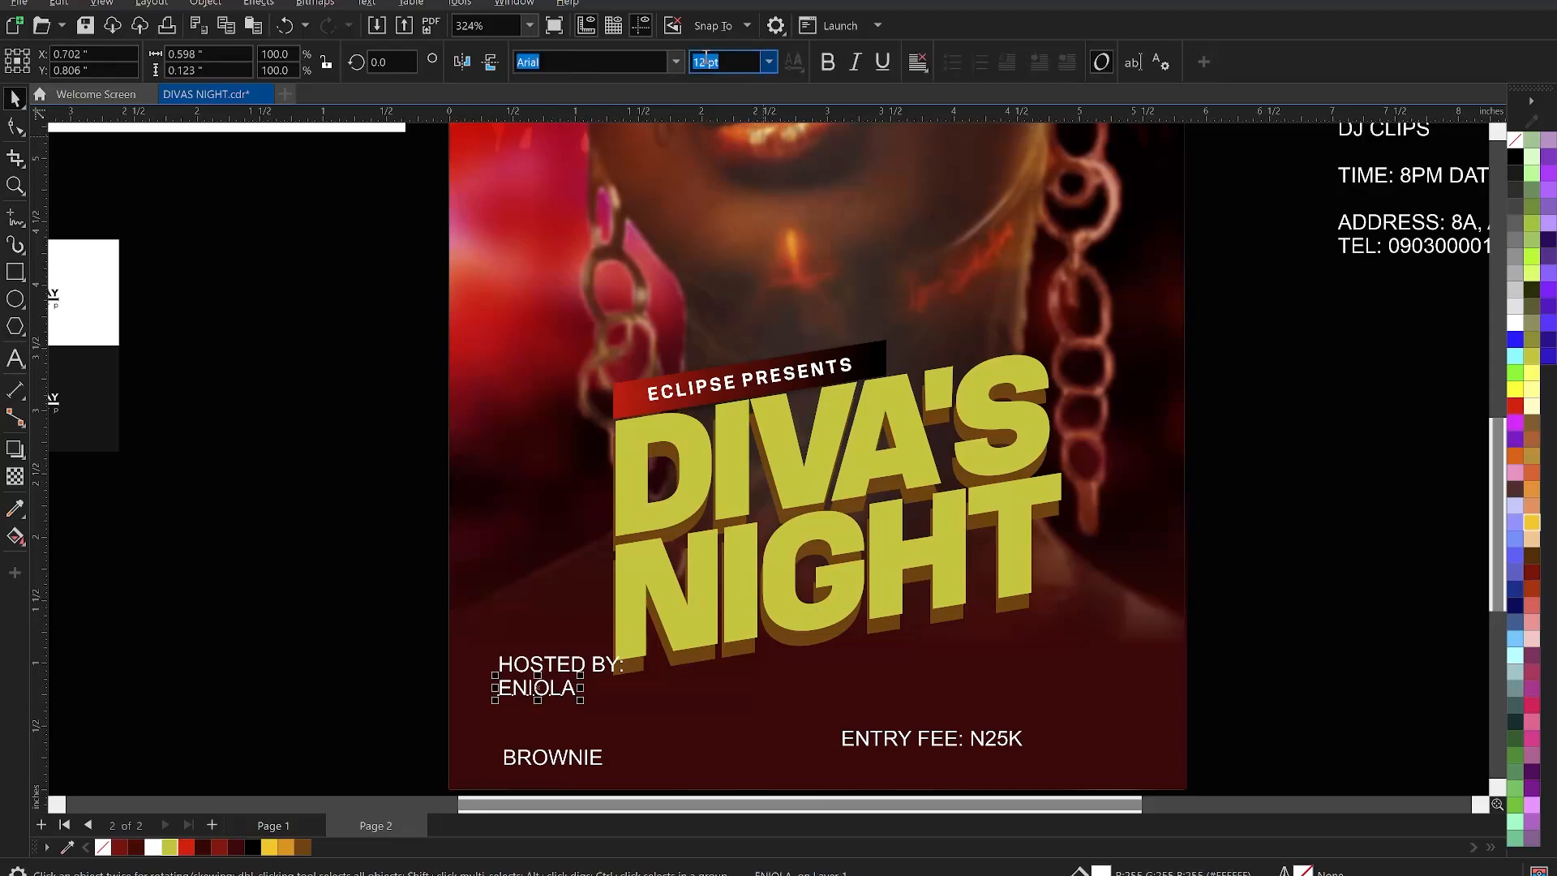
{"action": "left_click", "coordinate": [675, 62]}
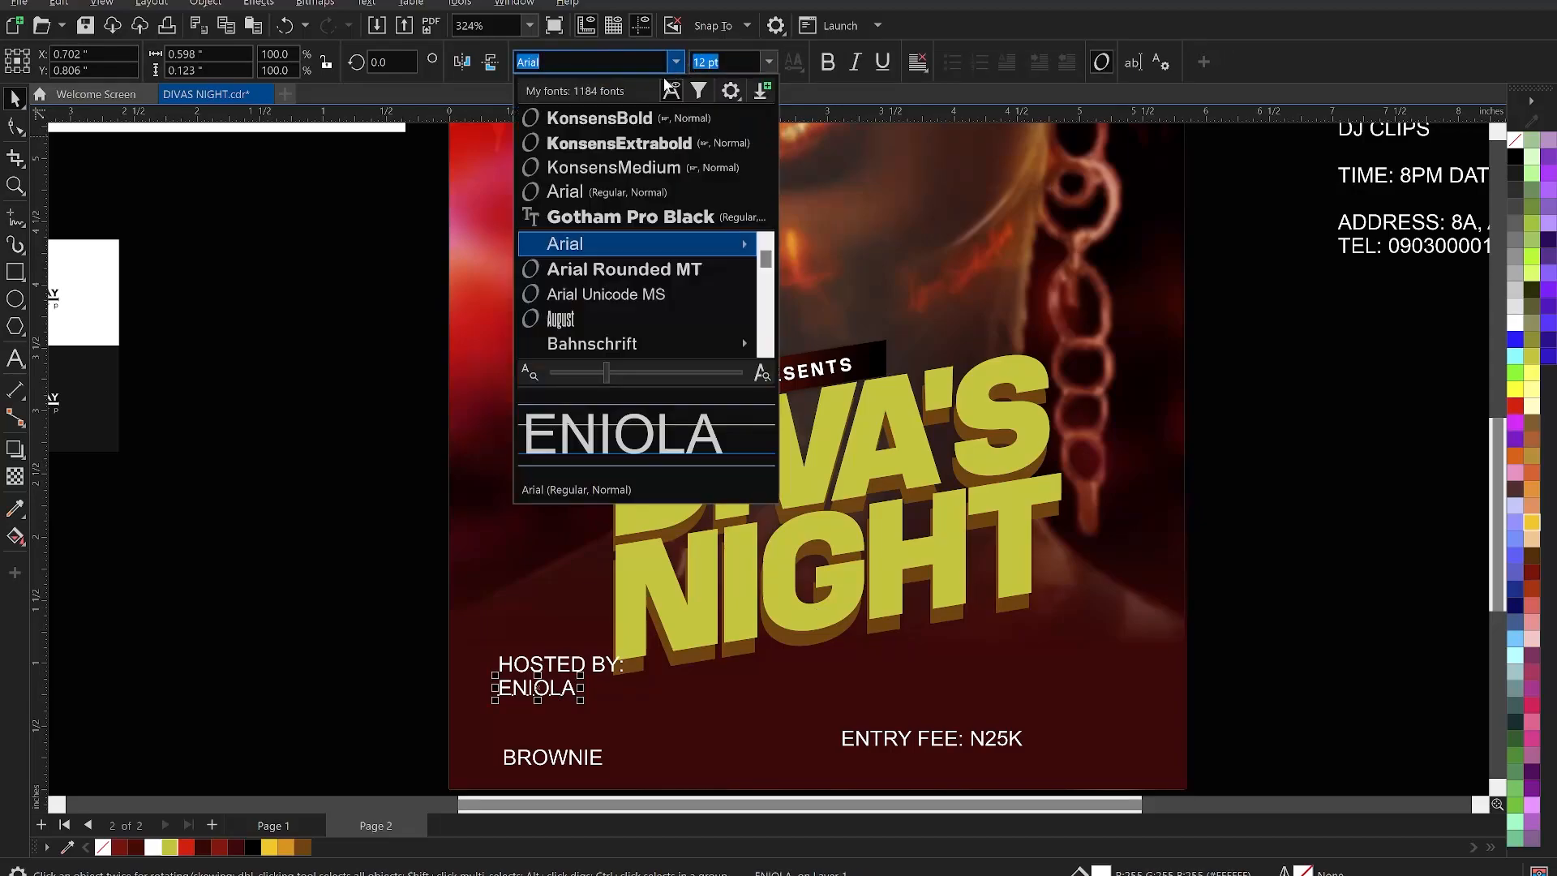
{"action": "left_click", "coordinate": [667, 144]}
{"action": "left_click_drag", "start_coordinate": [583, 701], "coordinate": [704, 750]}
- Make the surname bold under the first name, letter-spaced to the same width
{"action": "left_click", "coordinate": [578, 758]}
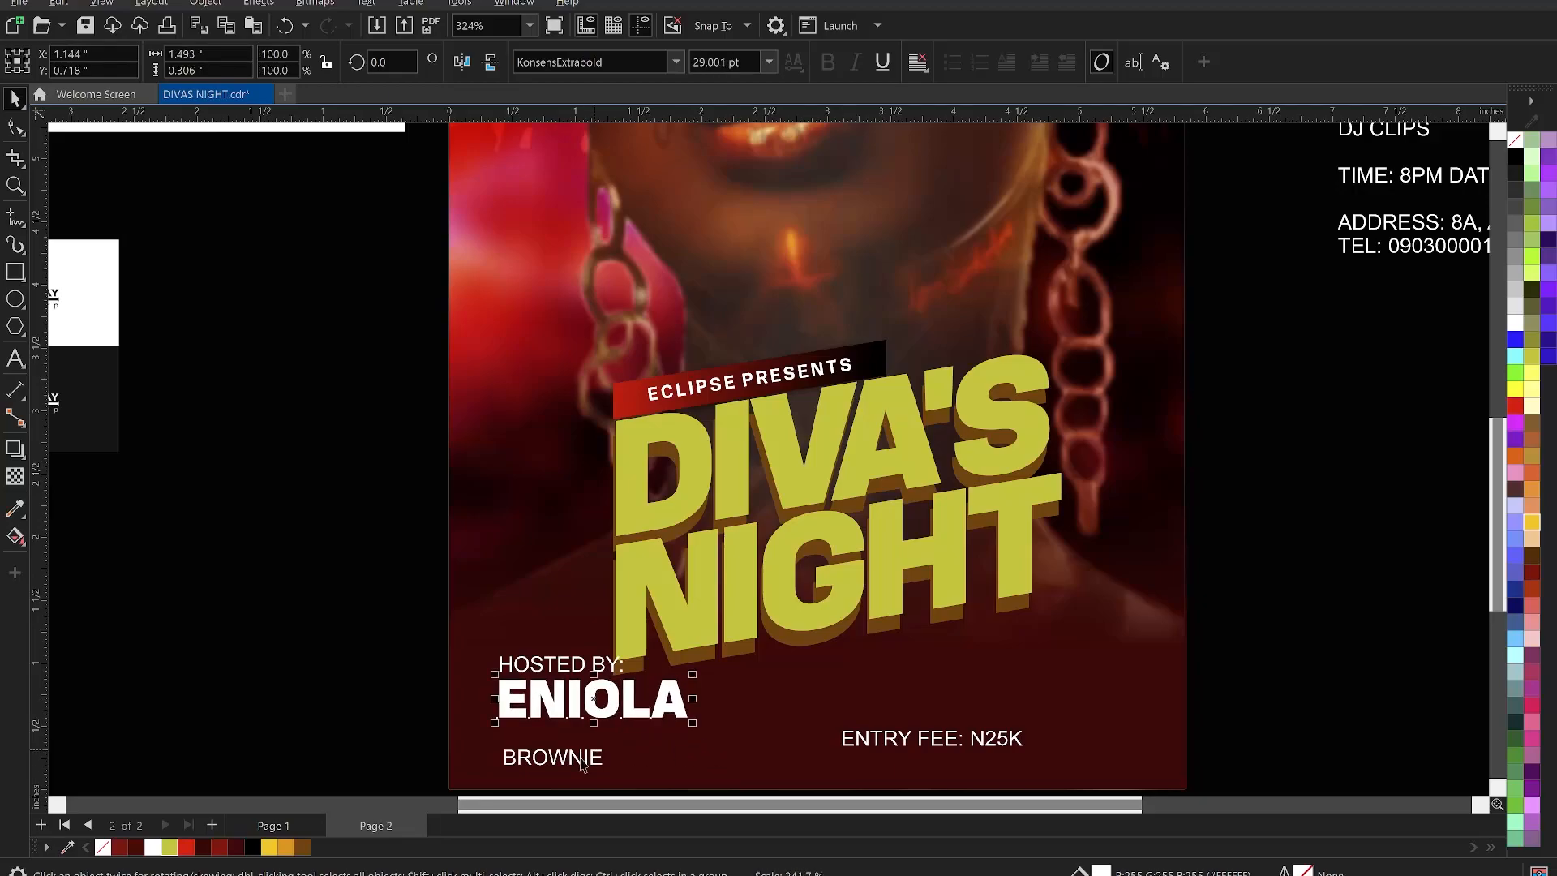
{"action": "left_click", "coordinate": [672, 63]}
{"action": "left_click", "coordinate": [653, 144]}
{"action": "left_click_drag", "start_coordinate": [599, 767], "coordinate": [582, 740]}
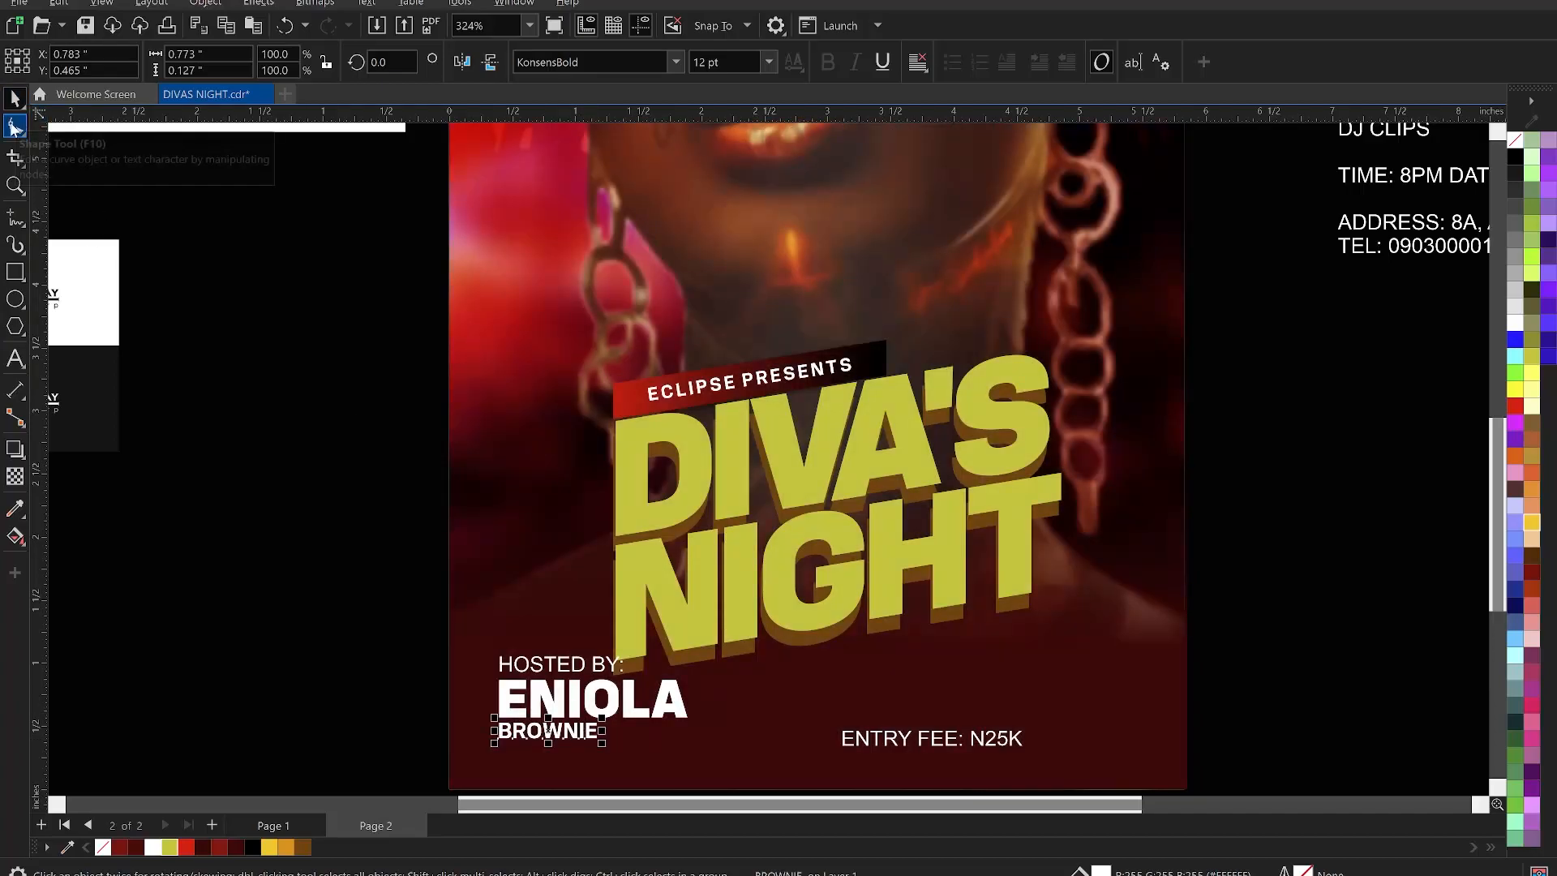
{"action": "left_click", "coordinate": [16, 126]}
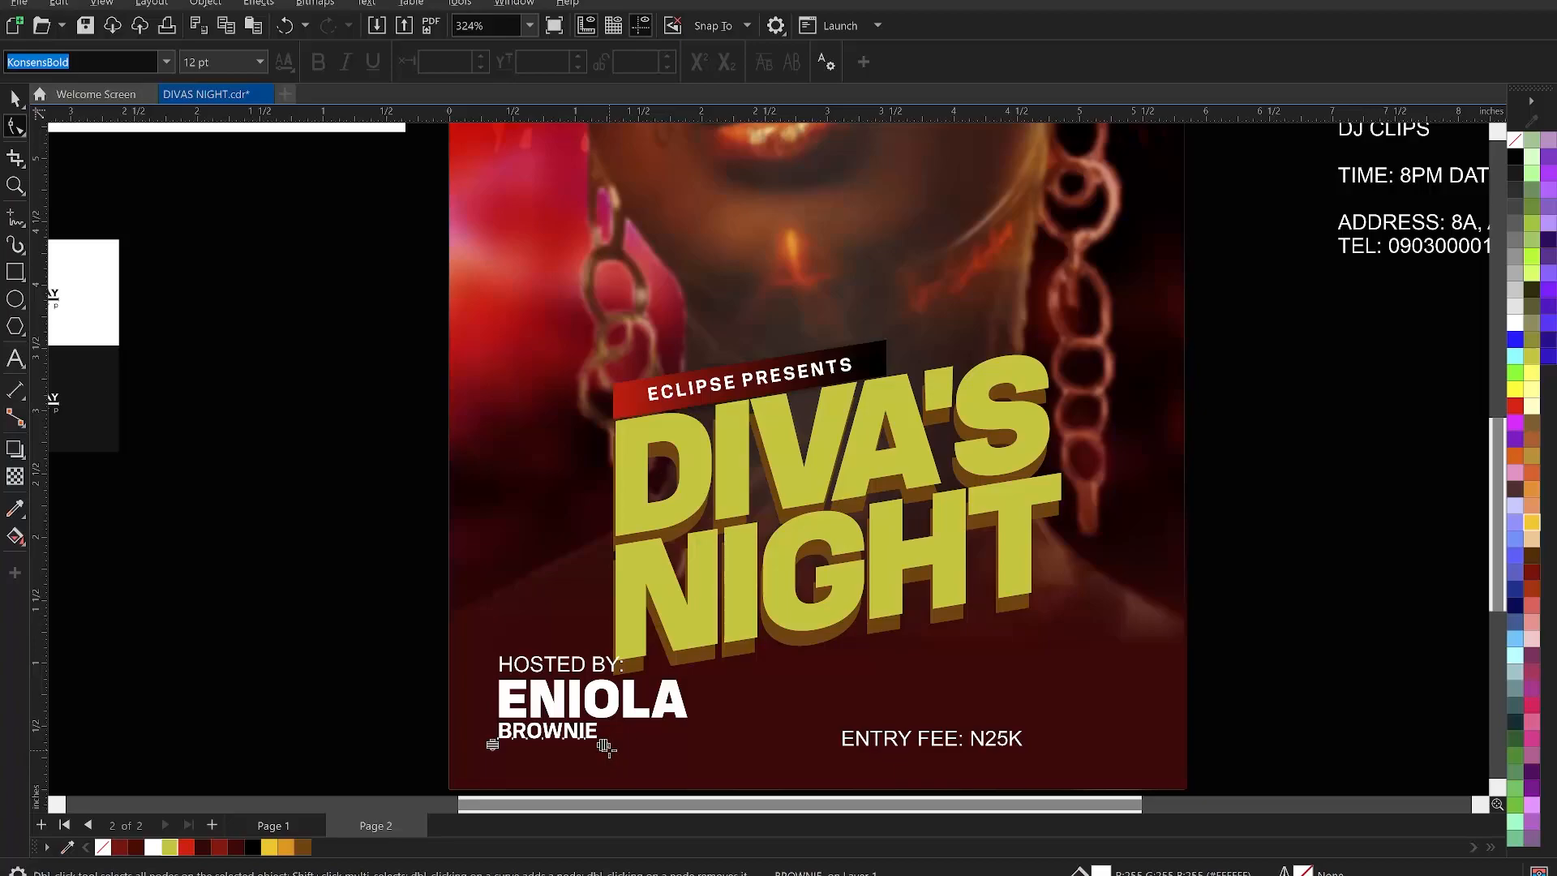
{"action": "left_click_drag", "start_coordinate": [632, 754], "coordinate": [696, 767]}
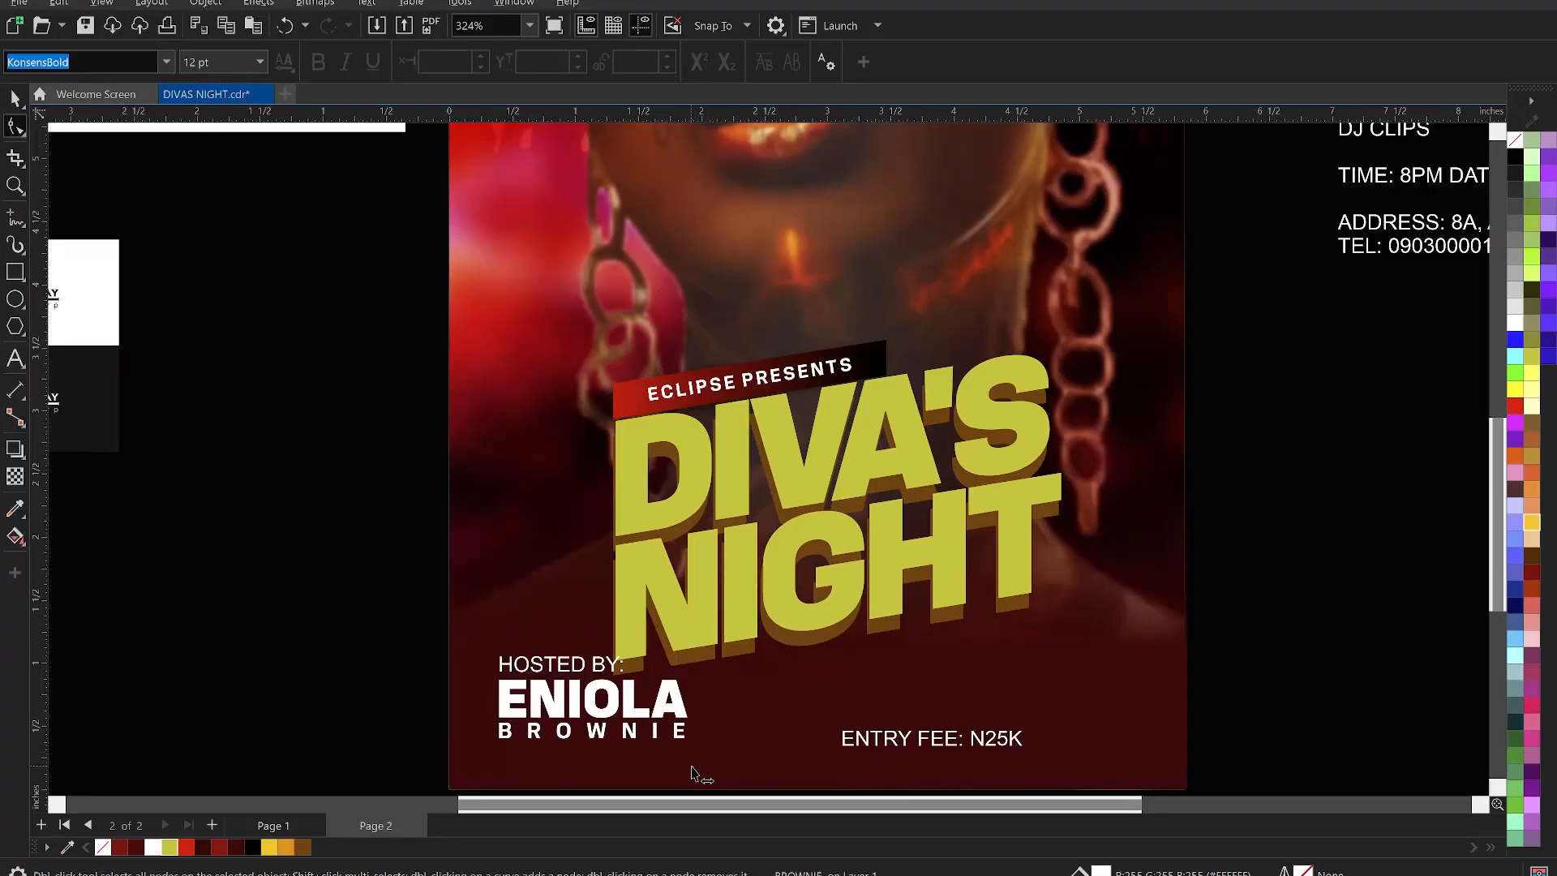
- Move both name lines slightly down and shrink them to about 90%
{"action": "left_click", "coordinate": [658, 704], "text": "shift"}
{"action": "key", "text": "space"}
{"action": "left_click_drag", "start_coordinate": [667, 699], "coordinate": [668, 713]}
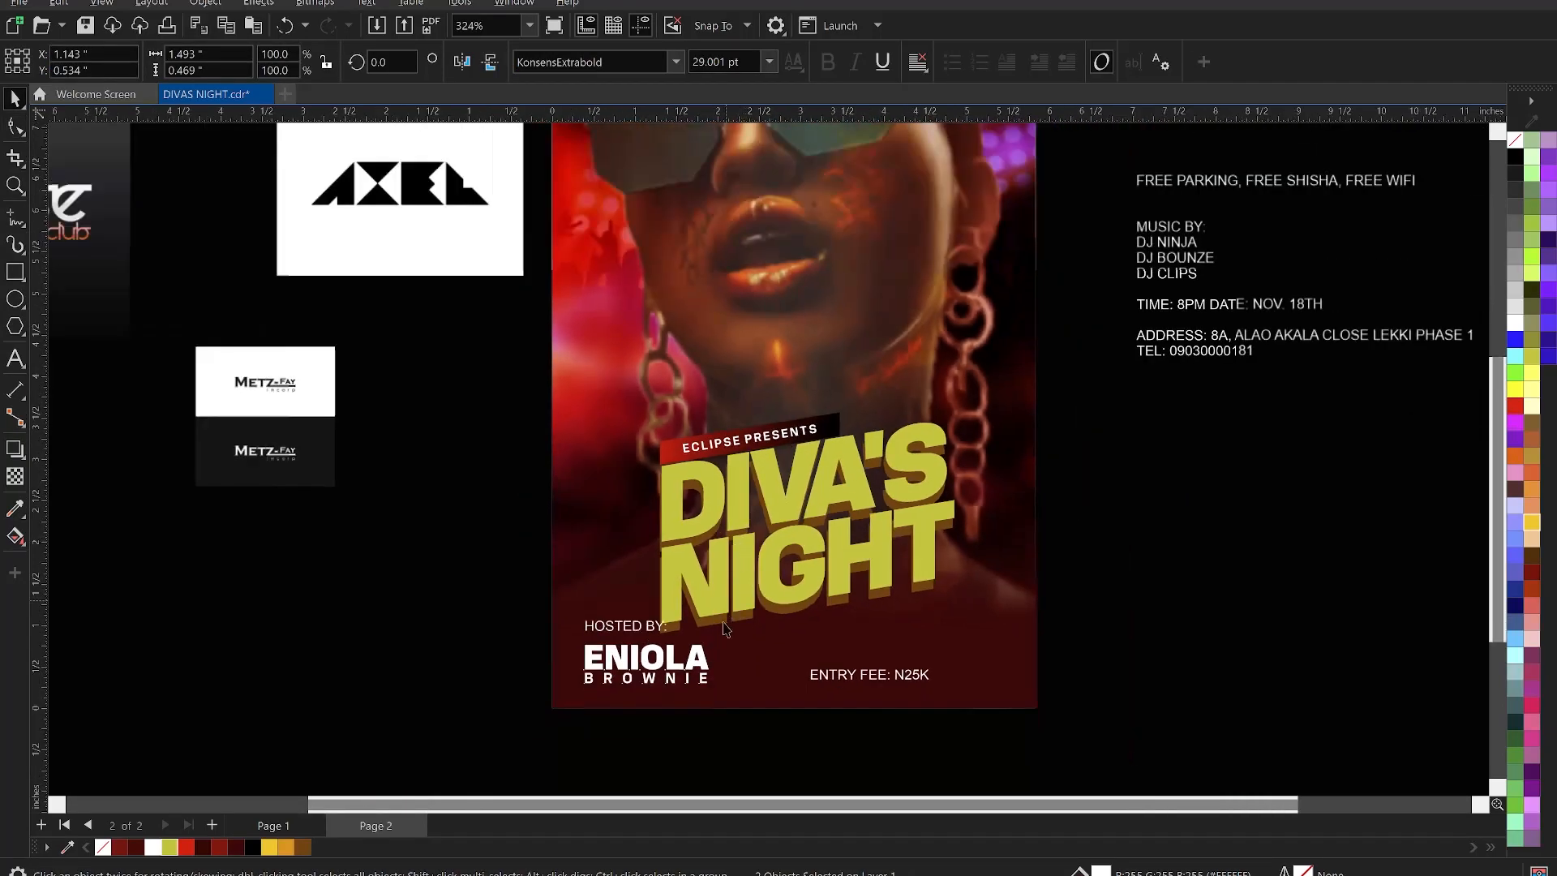
{"action": "scroll", "coordinate": [724, 713], "scroll_direction": "up", "scroll_amount": 1}
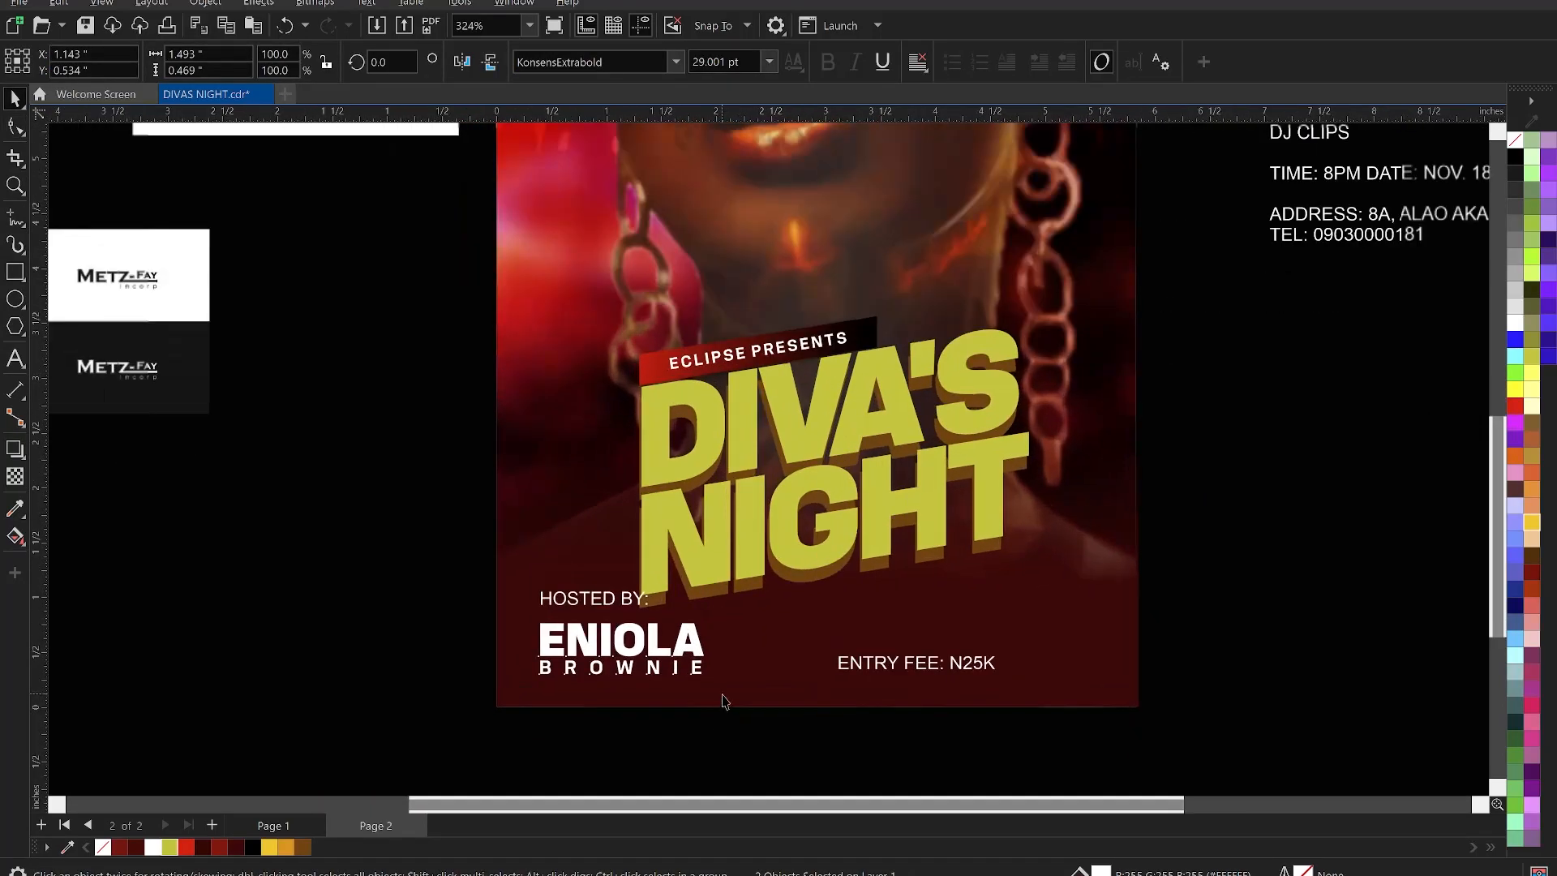
{"action": "left_click_drag", "start_coordinate": [711, 682], "coordinate": [694, 677]}
{"action": "scroll", "coordinate": [630, 640], "scroll_direction": "up", "scroll_amount": 1}
- Shrink HOSTED BY: to about three-quarters size and colour it yellow
{"action": "left_click", "coordinate": [602, 592]}
{"action": "left_click", "coordinate": [675, 59]}
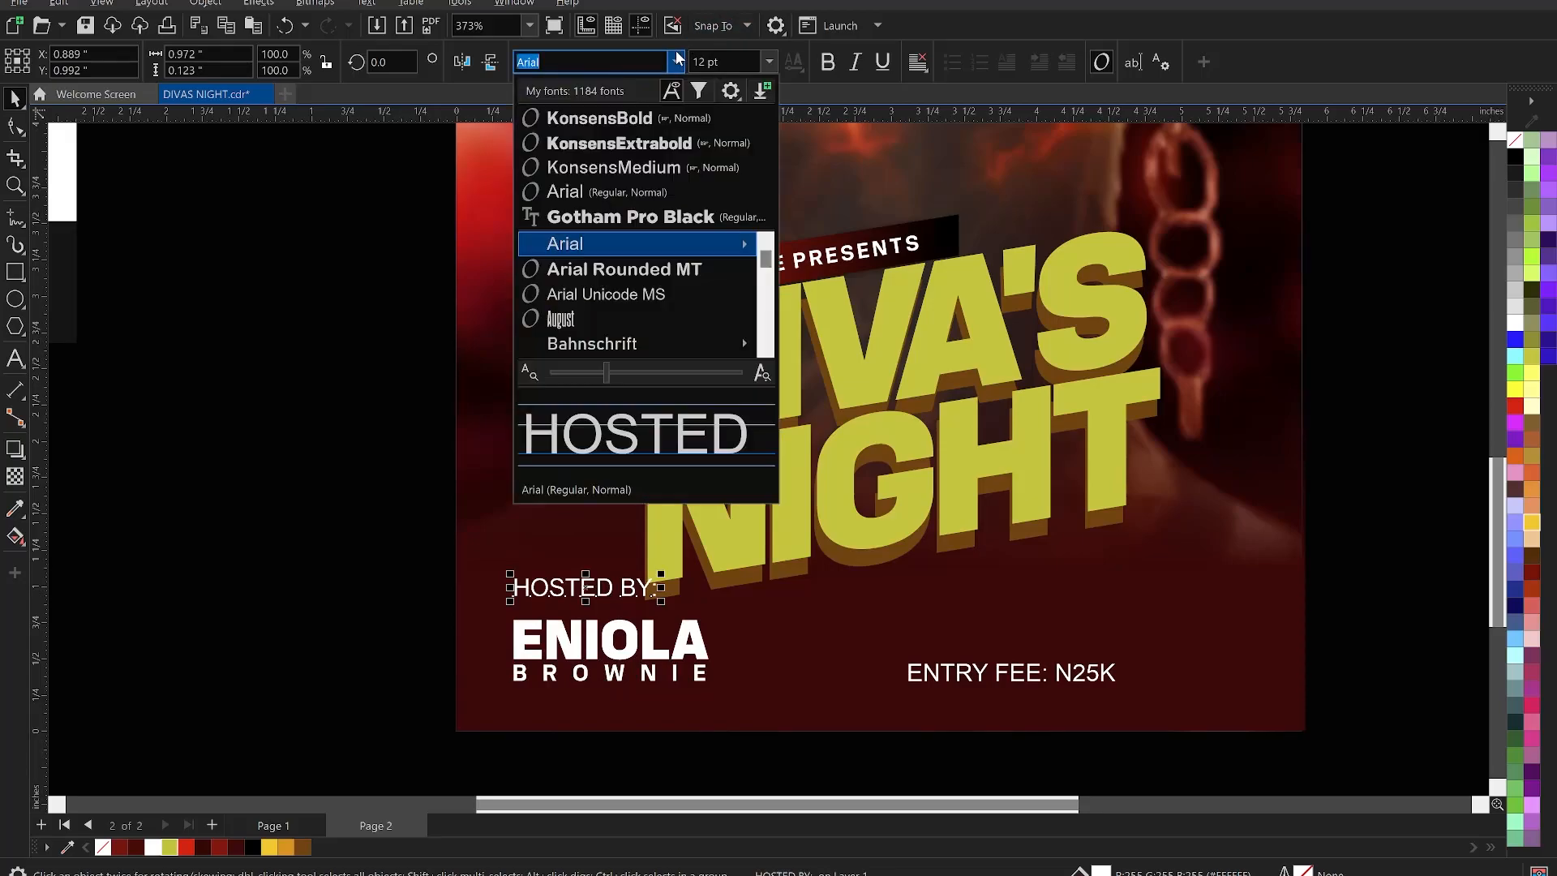
{"action": "key", "text": "Escape"}
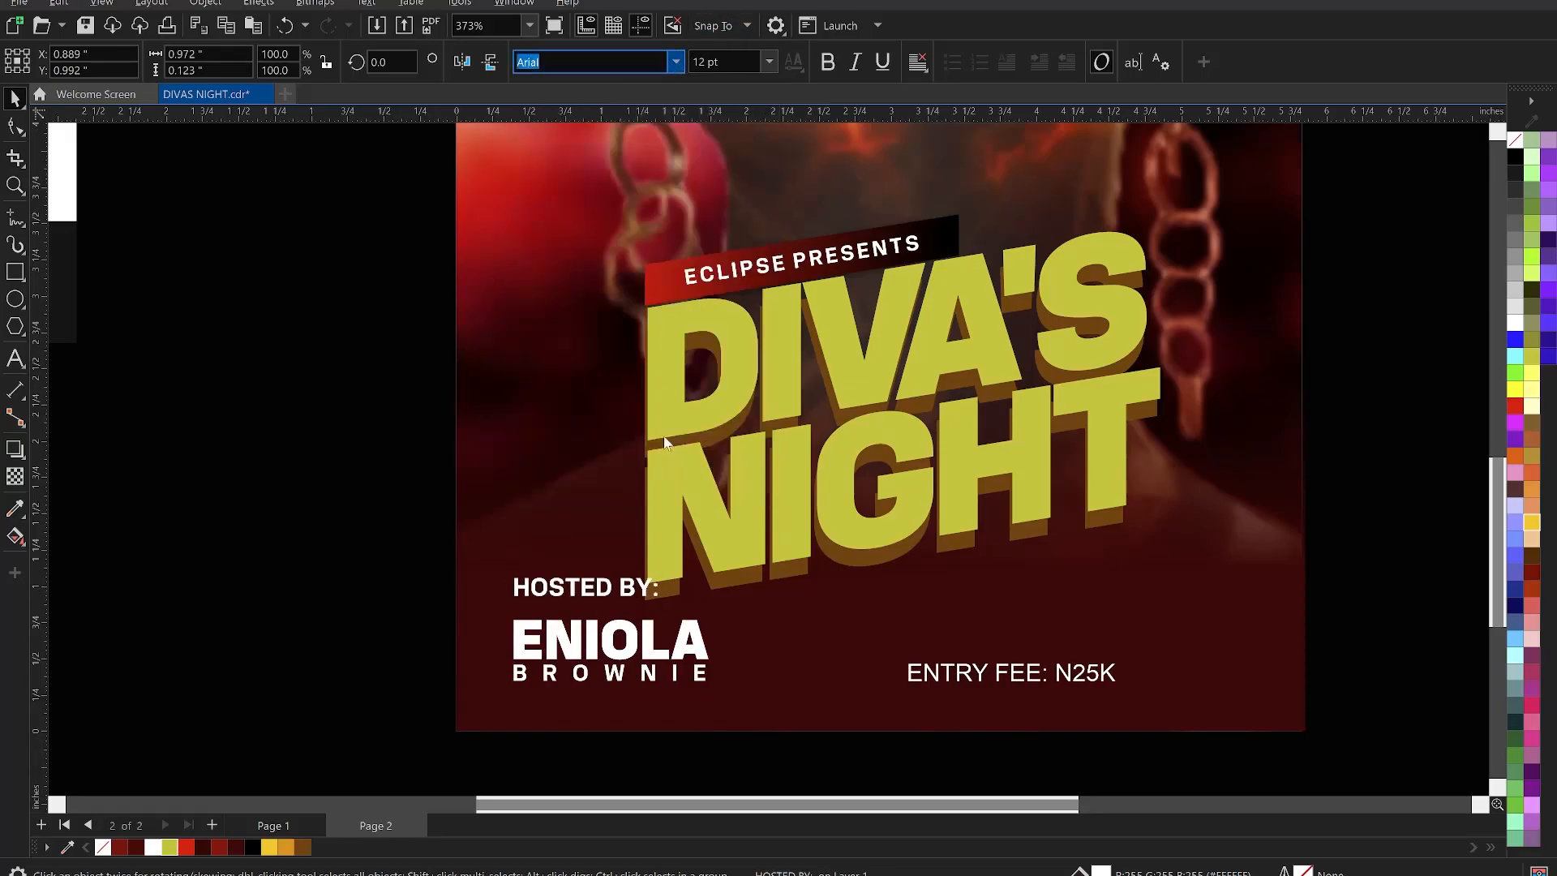
{"action": "left_click_drag", "start_coordinate": [663, 604], "coordinate": [609, 607]}
{"action": "left_click_drag", "start_coordinate": [377, 550], "coordinate": [656, 644]}
{"action": "left_click", "coordinate": [274, 556]}
{"action": "left_click", "coordinate": [587, 621]}
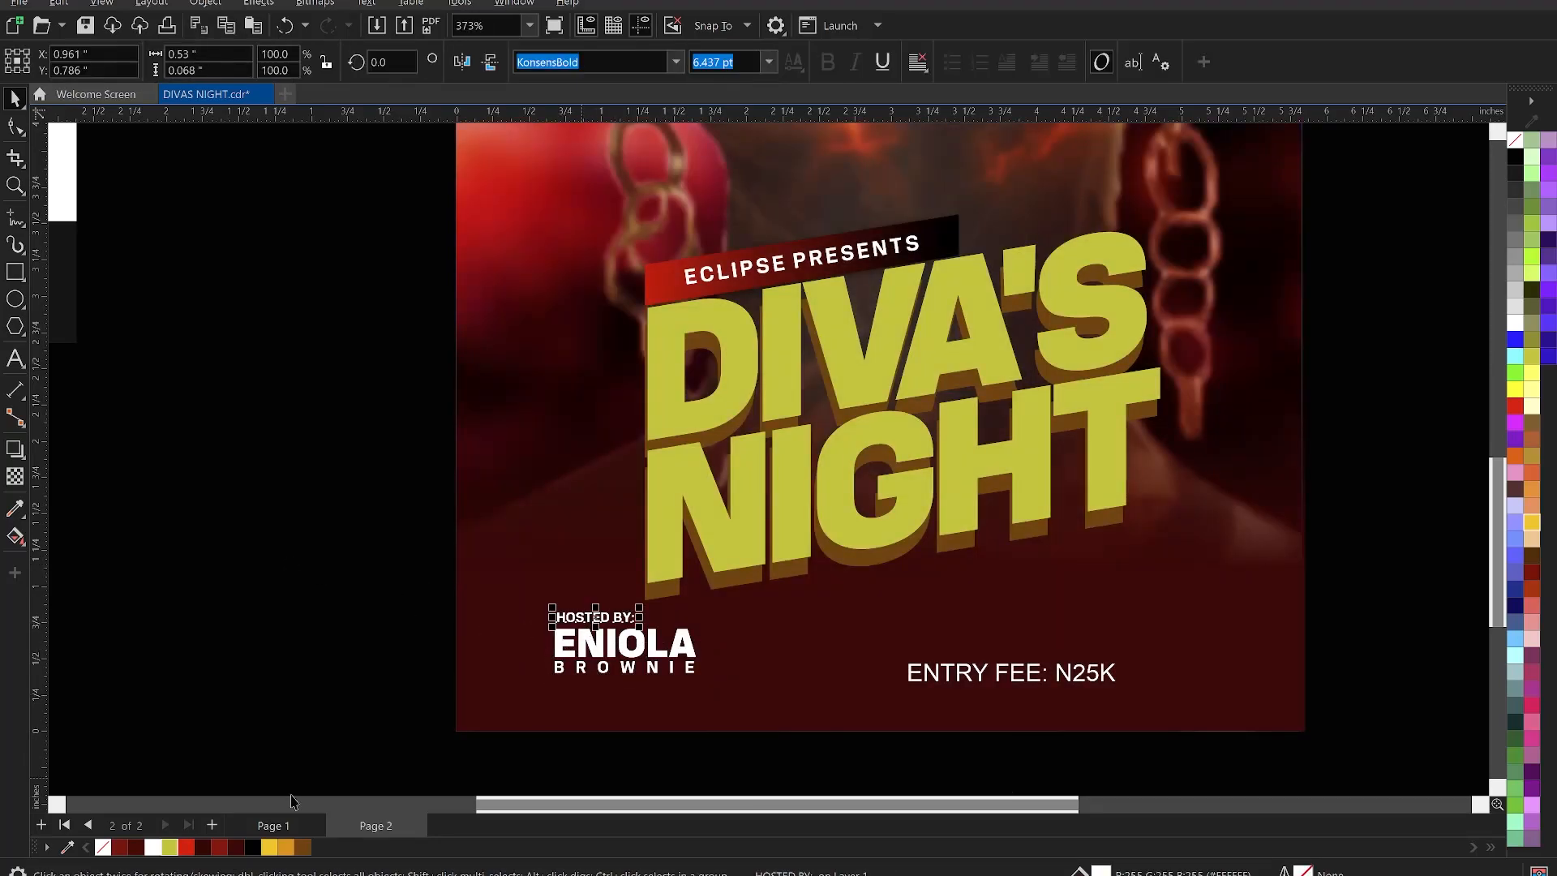
{"action": "left_click", "coordinate": [271, 528]}
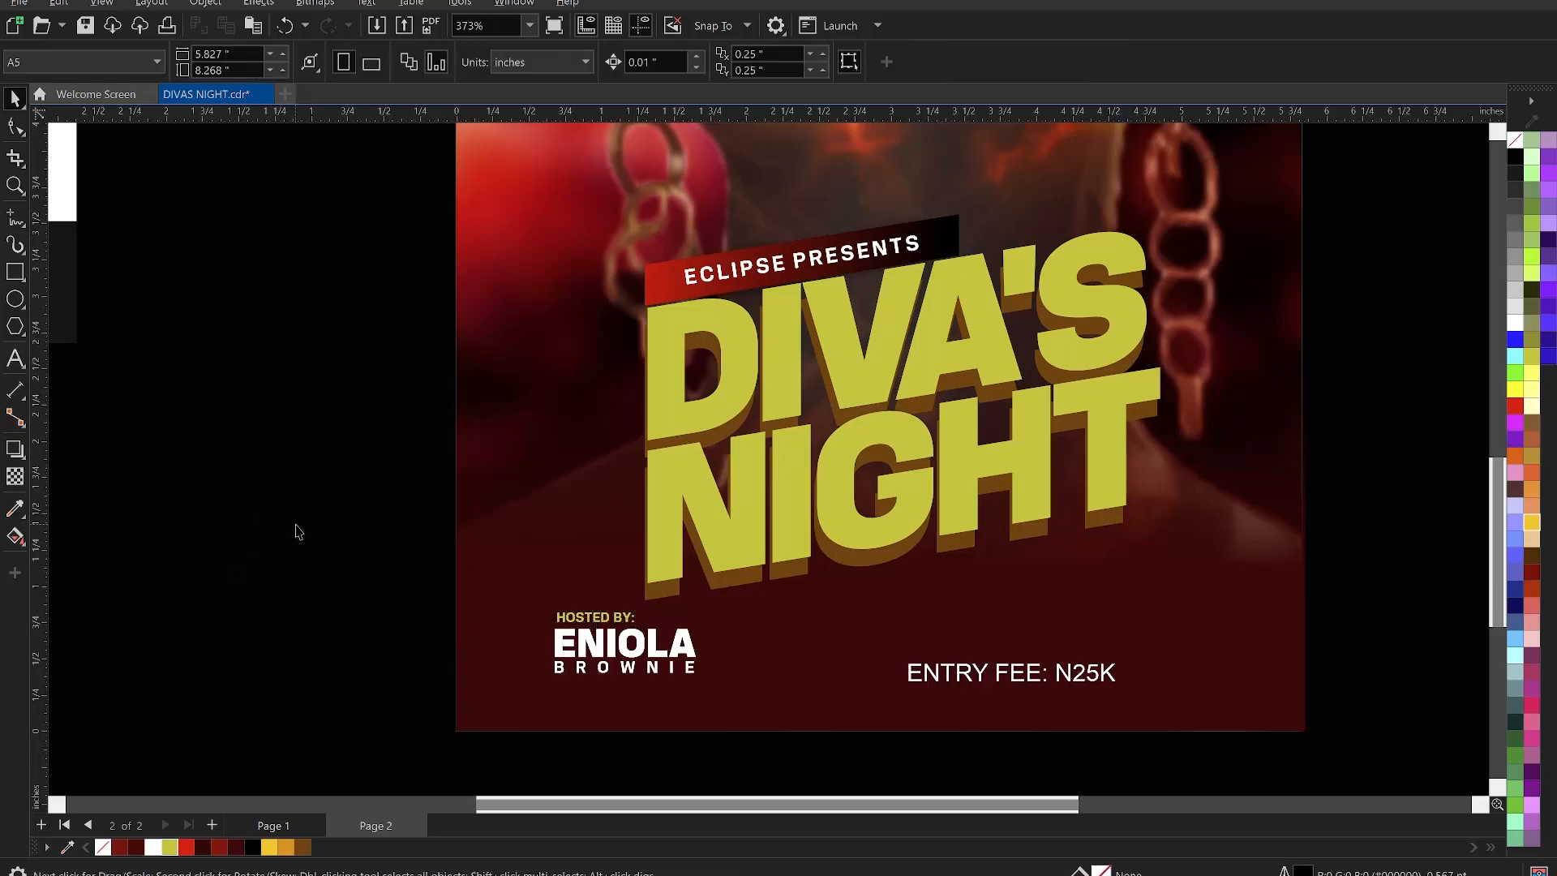
- Nudge the DIVA'S NIGHT title group up and right, then centre it on the background
{"action": "scroll", "coordinate": [441, 562], "scroll_direction": "down", "scroll_amount": 2}
{"action": "scroll", "coordinate": [609, 627], "scroll_direction": "up", "scroll_amount": 1}
{"action": "scroll", "coordinate": [609, 627], "scroll_direction": "up", "scroll_amount": 1}
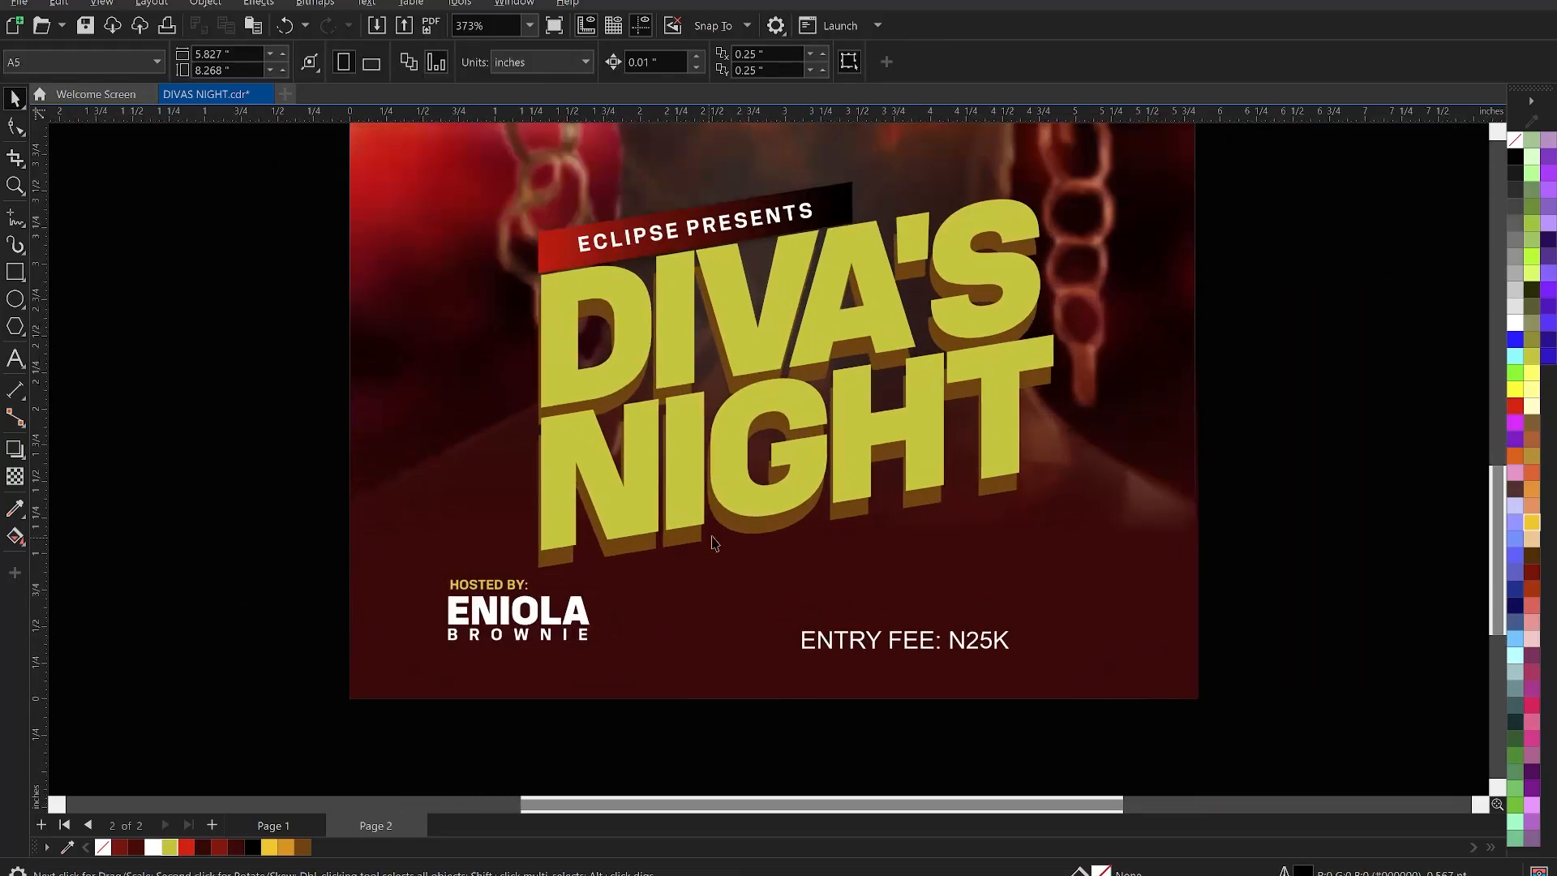
{"action": "scroll", "coordinate": [710, 539], "scroll_direction": "down", "scroll_amount": 1}
{"action": "left_click_drag", "start_coordinate": [305, 219], "coordinate": [884, 456]}
{"action": "left_click_drag", "start_coordinate": [812, 419], "coordinate": [801, 412]}
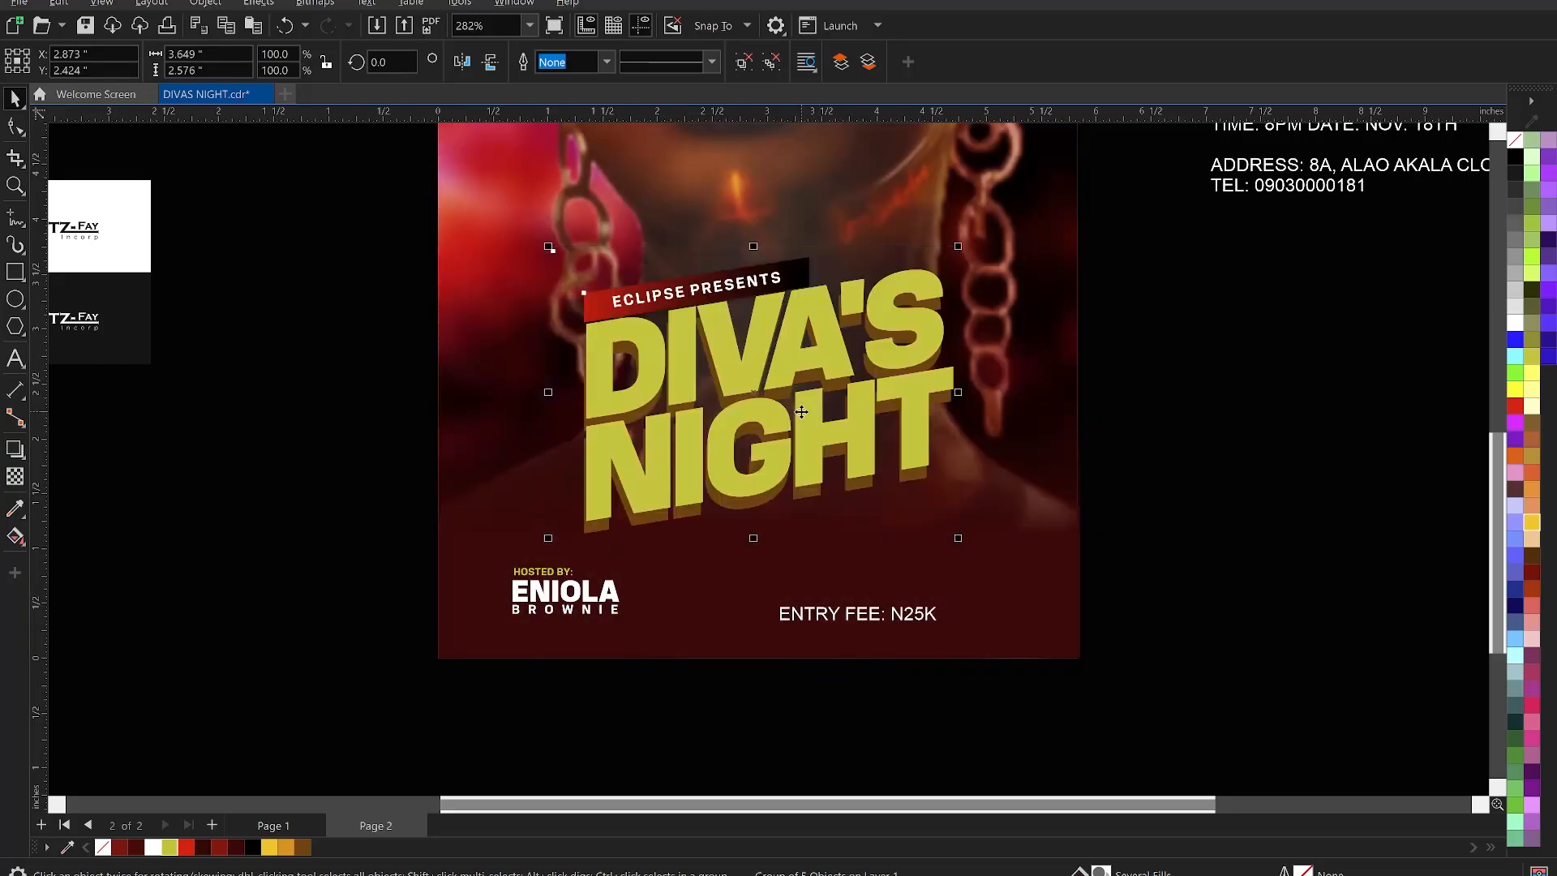
{"action": "left_click", "coordinate": [983, 449], "text": "shift"}
{"action": "key", "text": "c"}
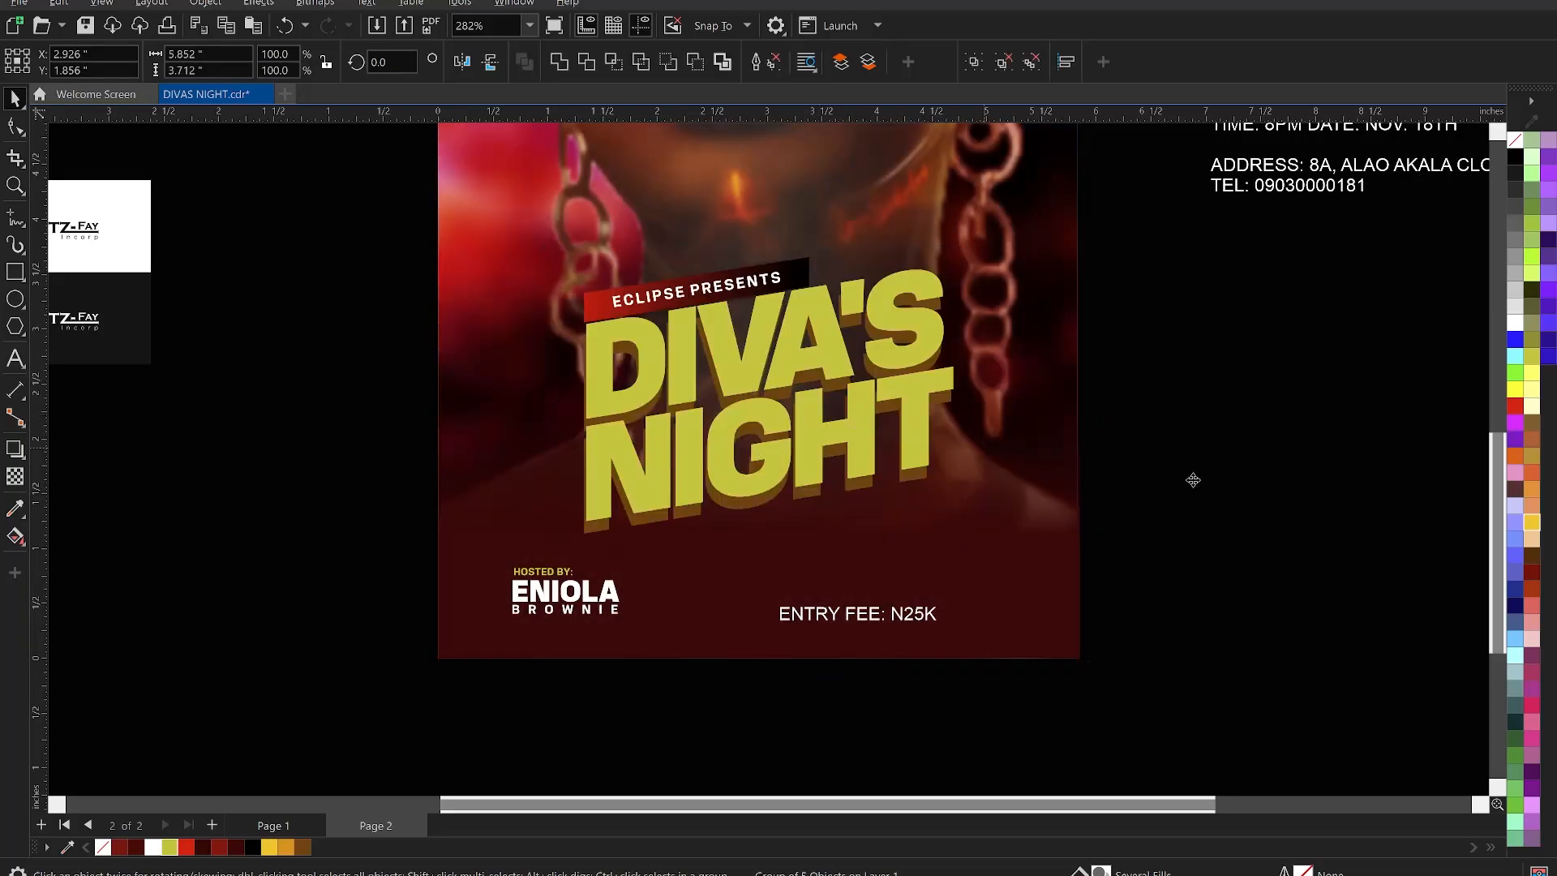
- Move the host credit block slightly upward
{"action": "left_click", "coordinate": [388, 541]}
{"action": "left_click_drag", "start_coordinate": [388, 537], "coordinate": [731, 697]}
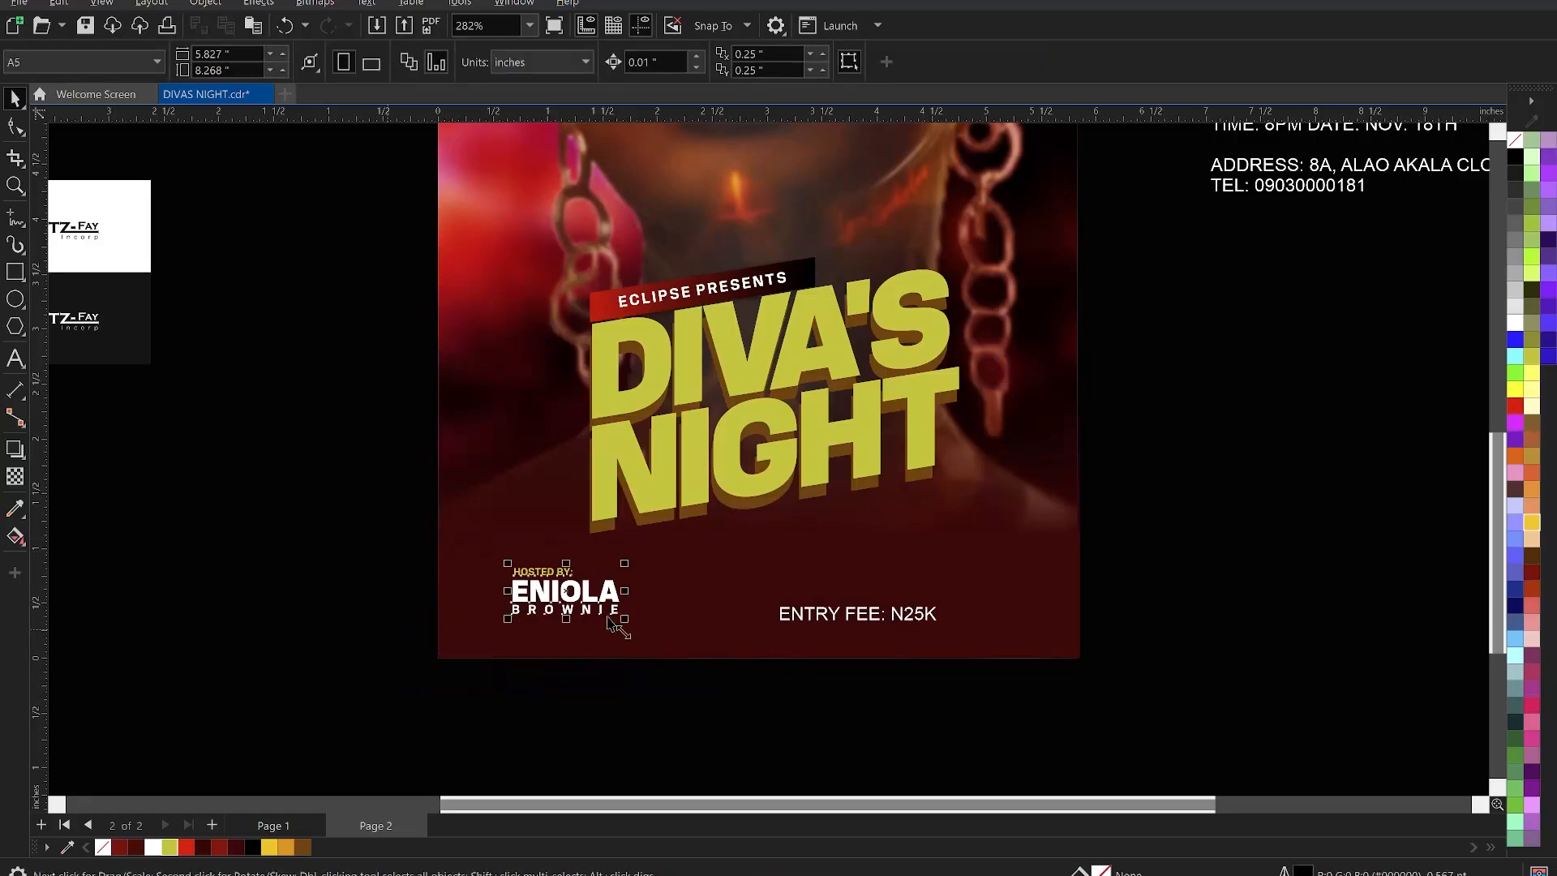
{"action": "left_click_drag", "start_coordinate": [591, 600], "coordinate": [585, 585]}
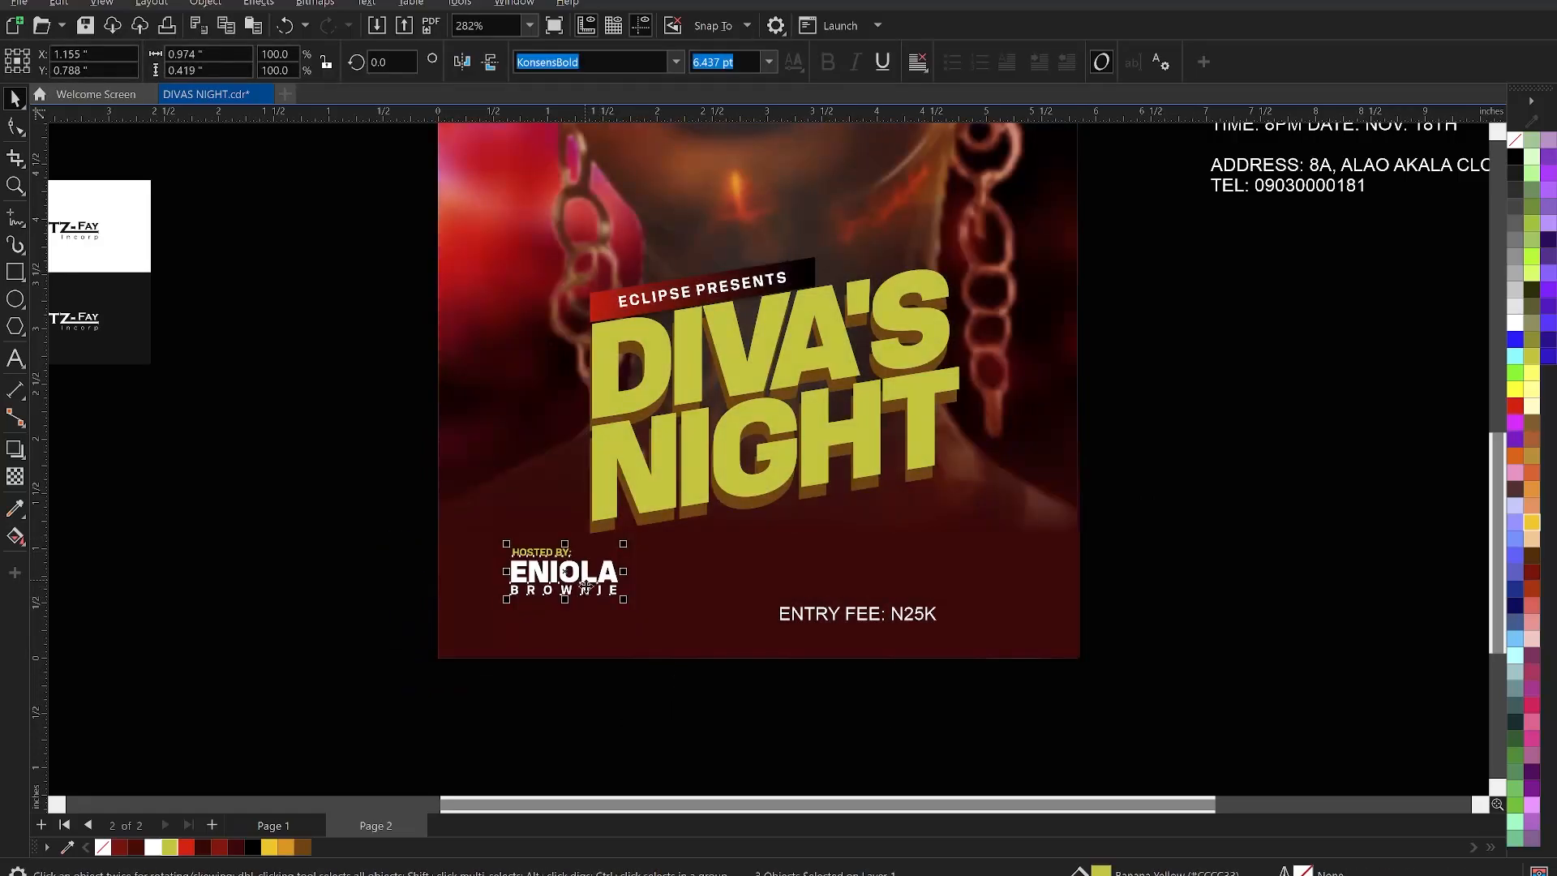
{"action": "left_click", "coordinate": [347, 522]}
{"action": "scroll", "coordinate": [900, 649], "scroll_direction": "up", "scroll_amount": 2}
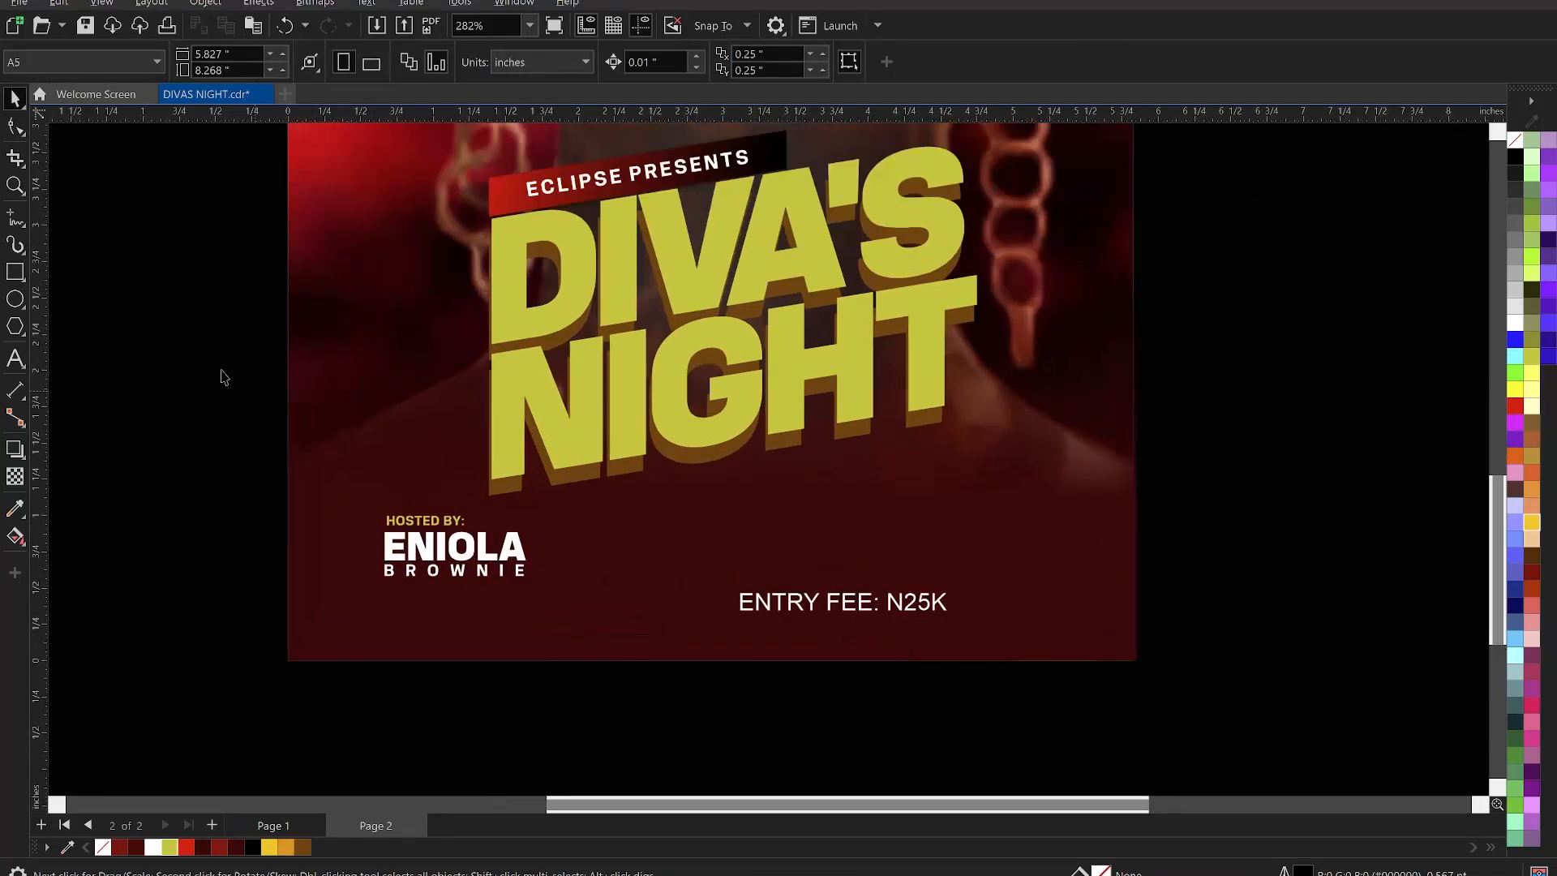
- Draw a white 1.0 pt vertical divider beside the host's name and move ENTRY FEE: N25K next to it
{"action": "left_click", "coordinate": [16, 217]}
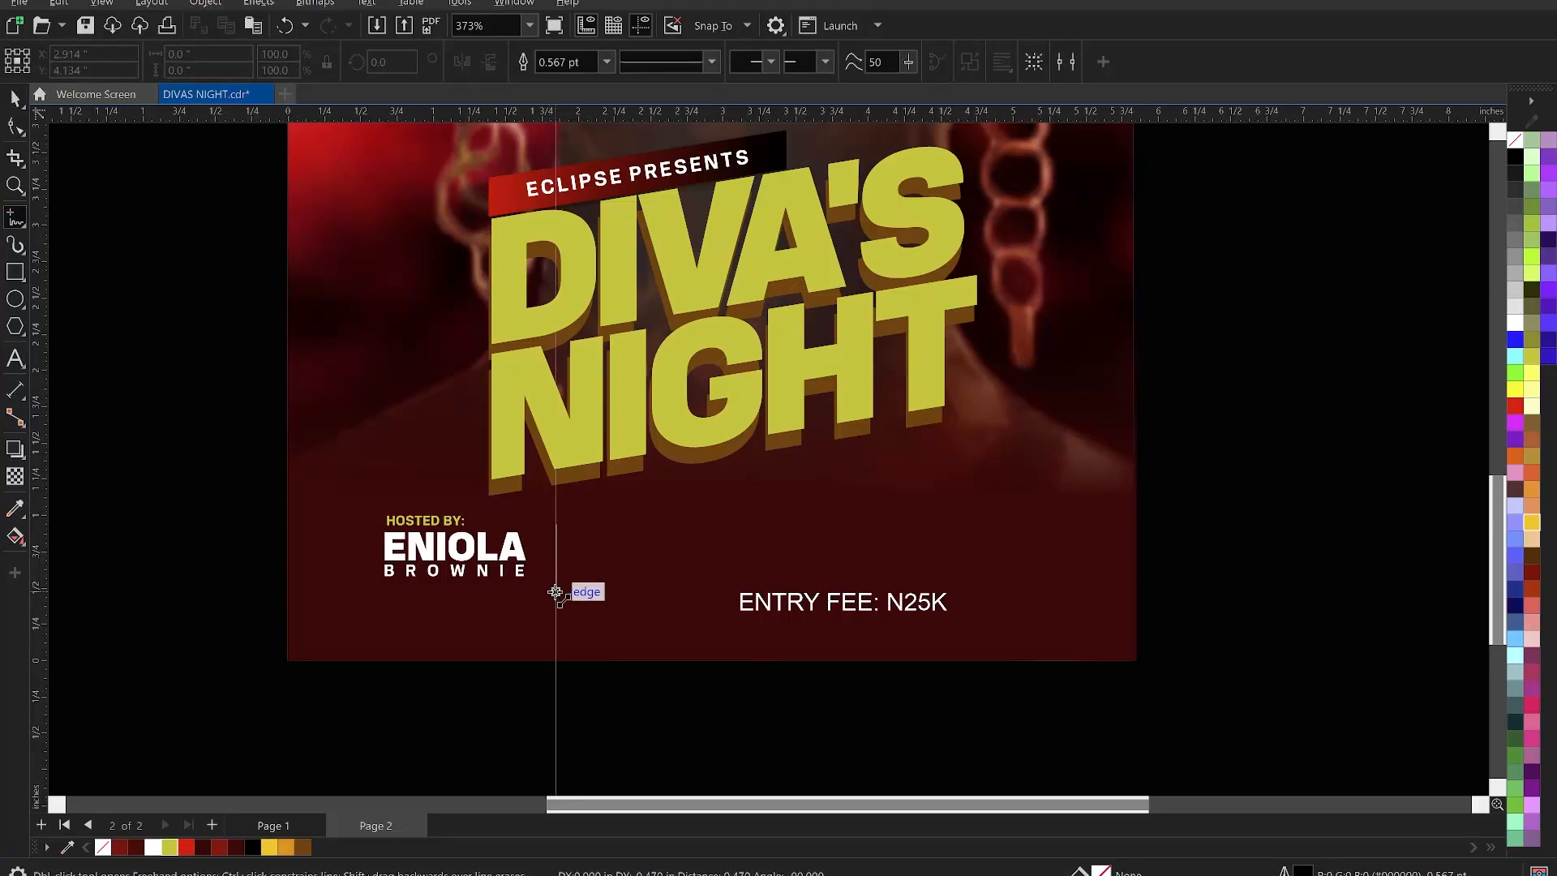
{"action": "left_click", "coordinate": [556, 593]}
{"action": "key", "text": "space"}
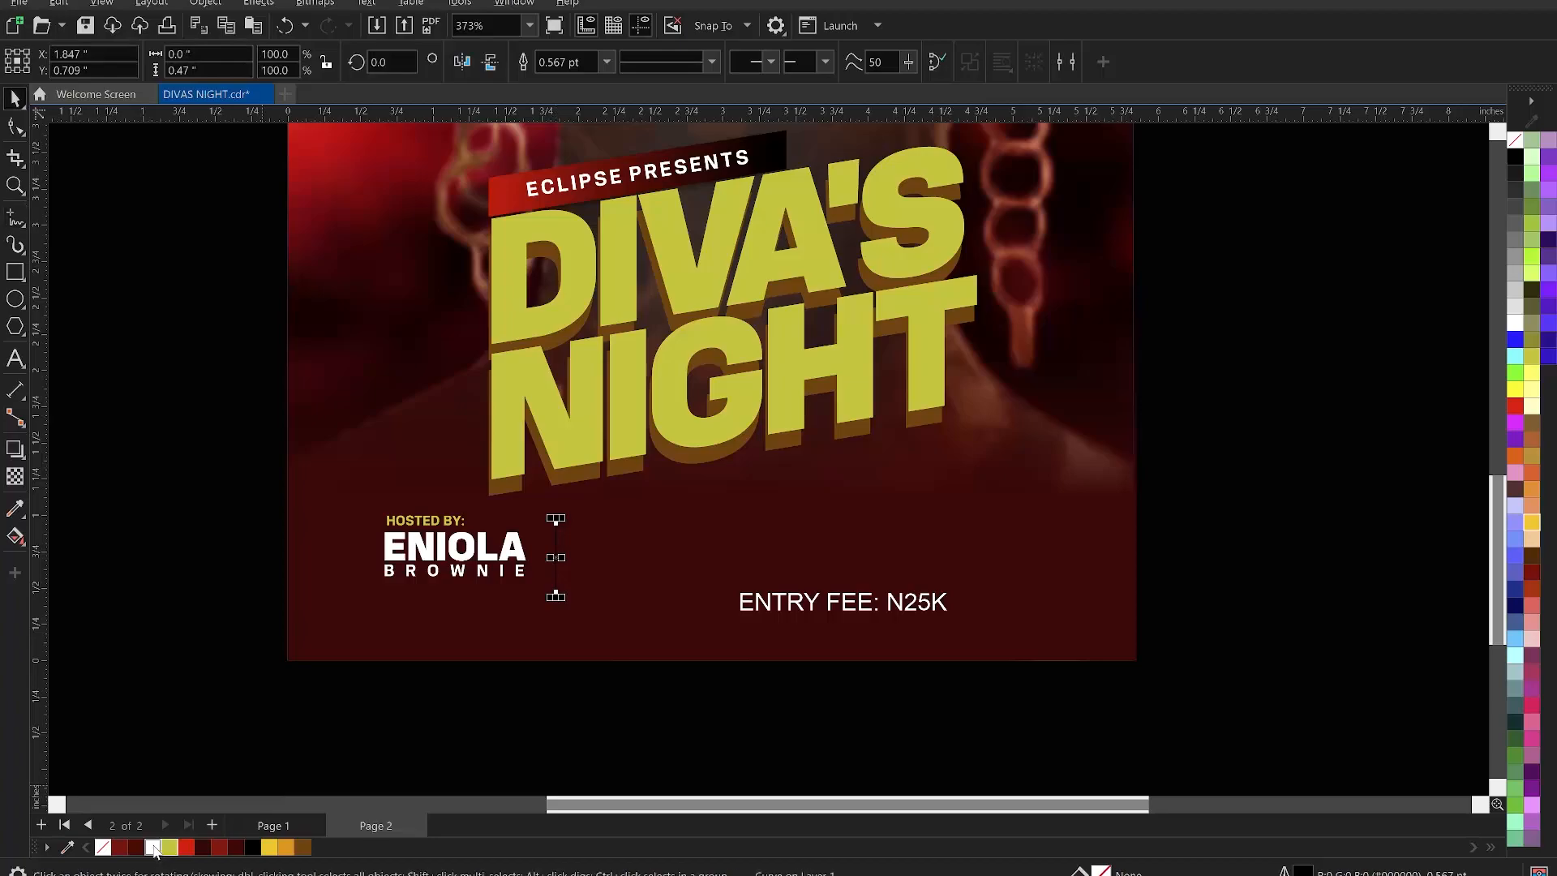
{"action": "right_click", "coordinate": [152, 846]}
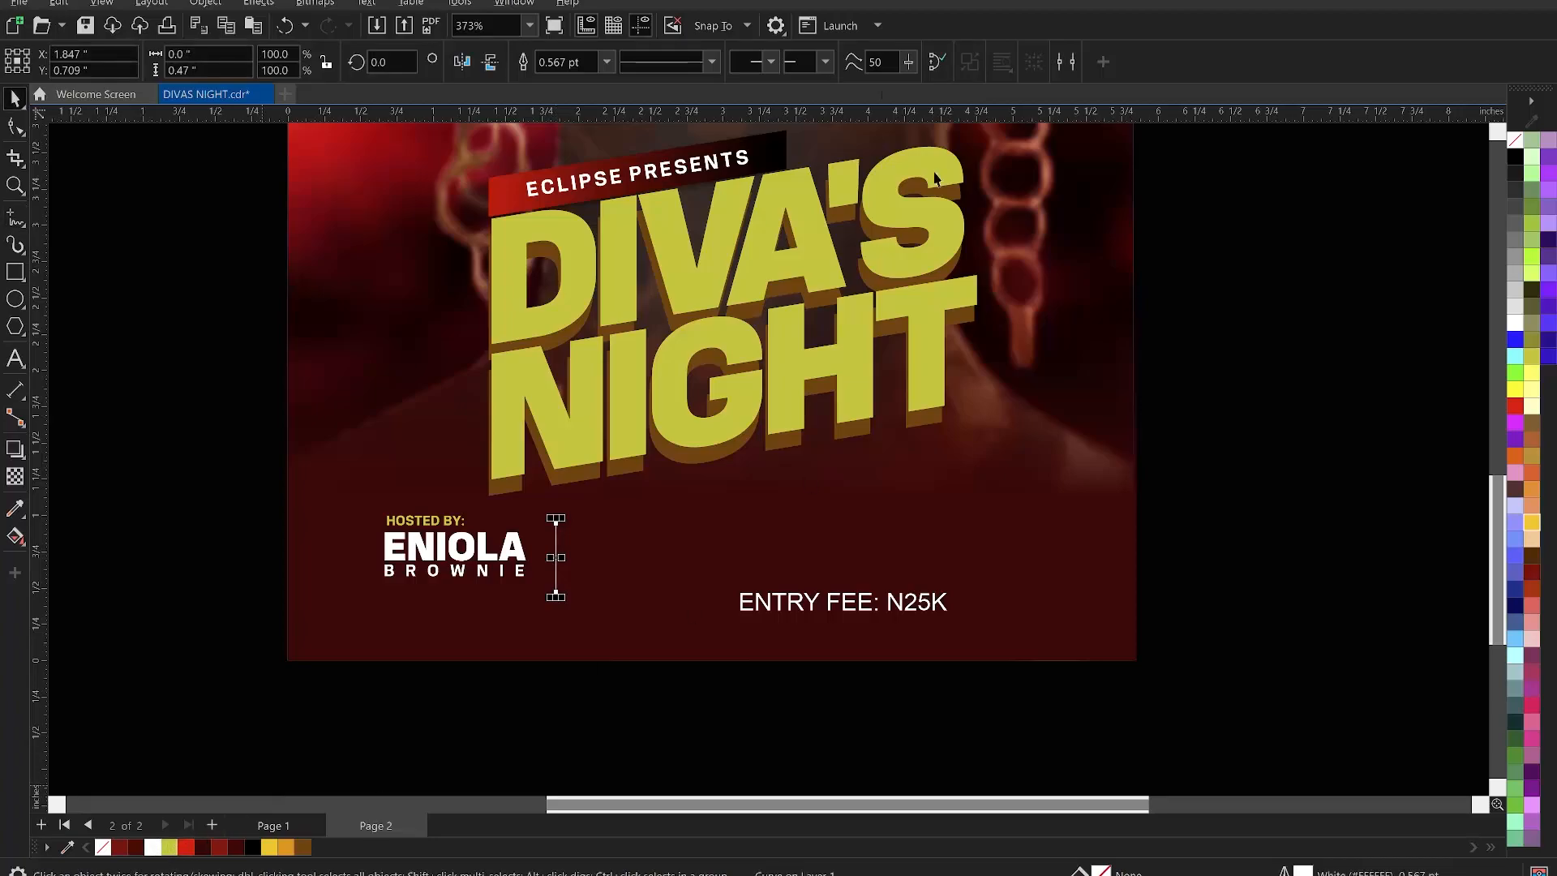
{"action": "left_click", "coordinate": [607, 62]}
{"action": "left_click", "coordinate": [576, 141]}
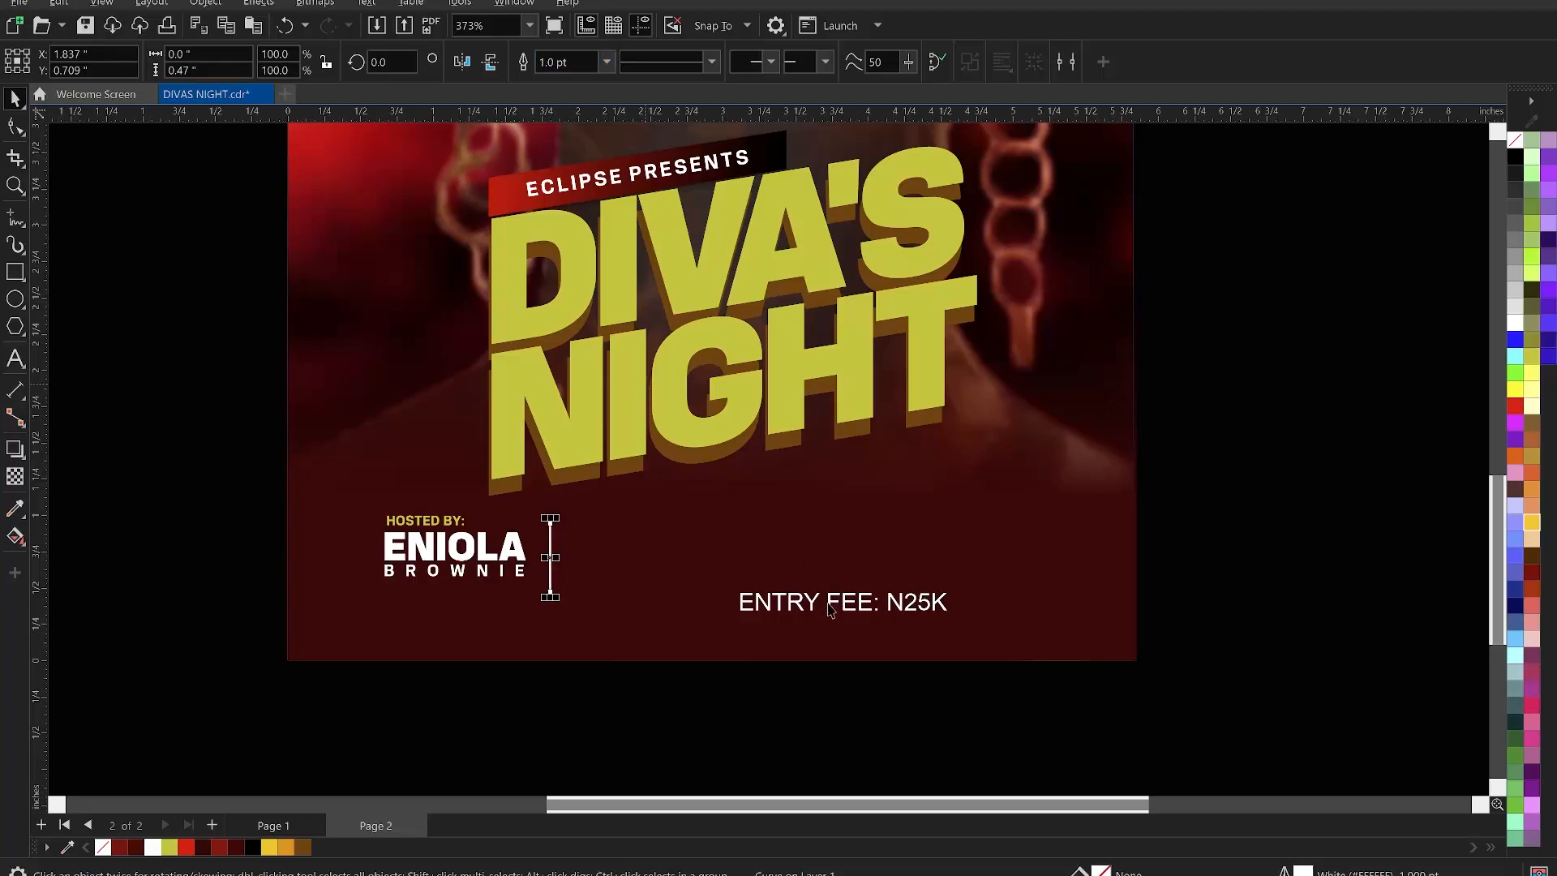
{"action": "left_click", "coordinate": [853, 614]}
{"action": "left_click_drag", "start_coordinate": [853, 614], "coordinate": [689, 559]}
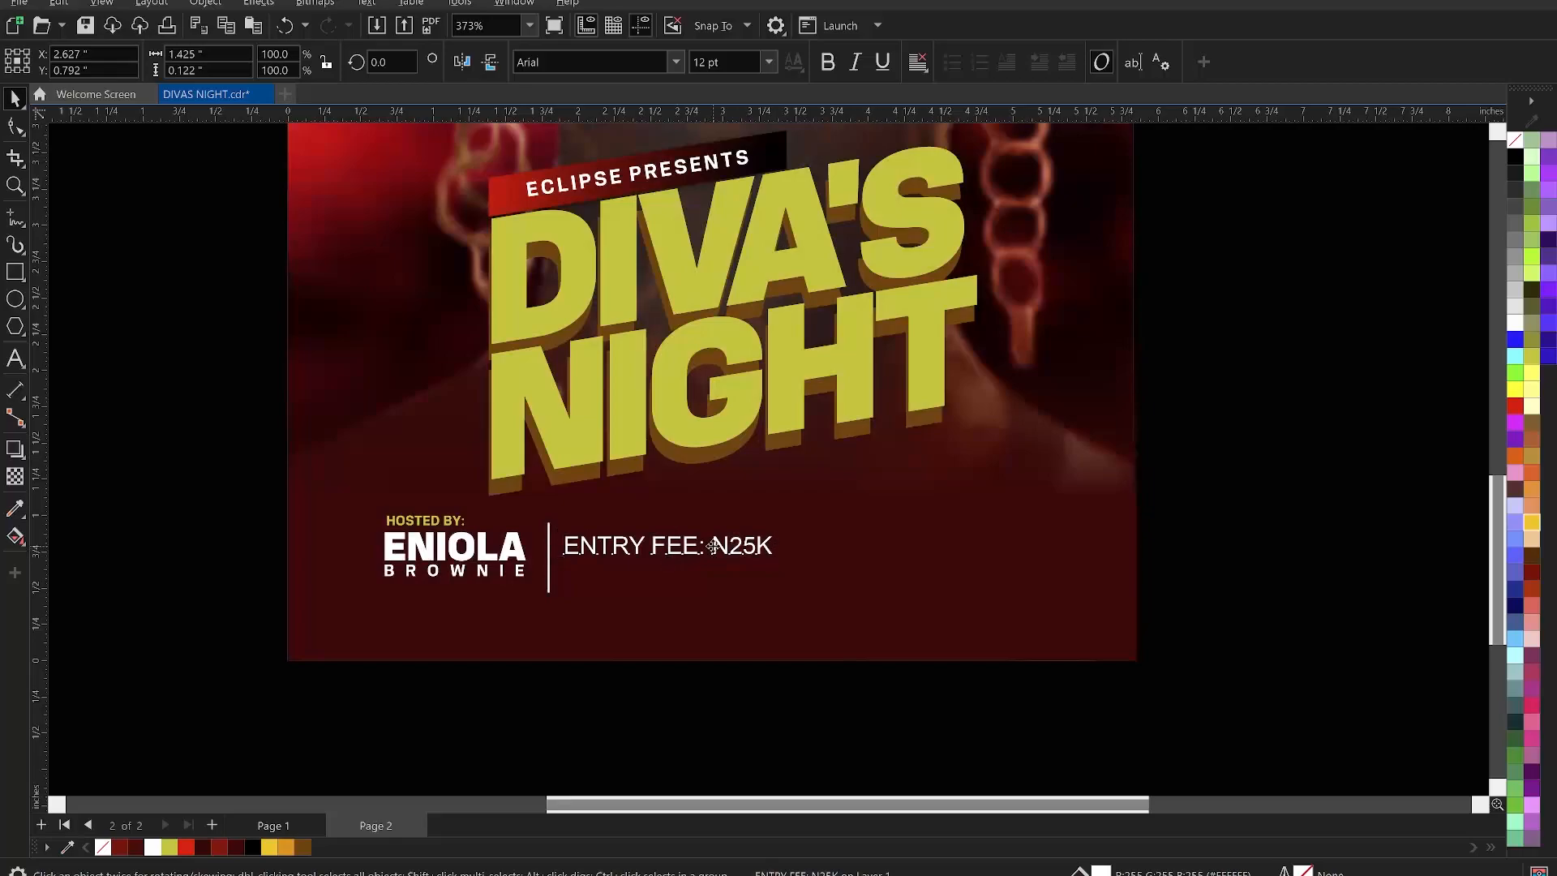
- Put N25K on its own line and set ENTRY FEE: to KonsensBold 6.437 pt
{"action": "key", "text": "Return"}
{"action": "key", "text": "ctrl+space"}
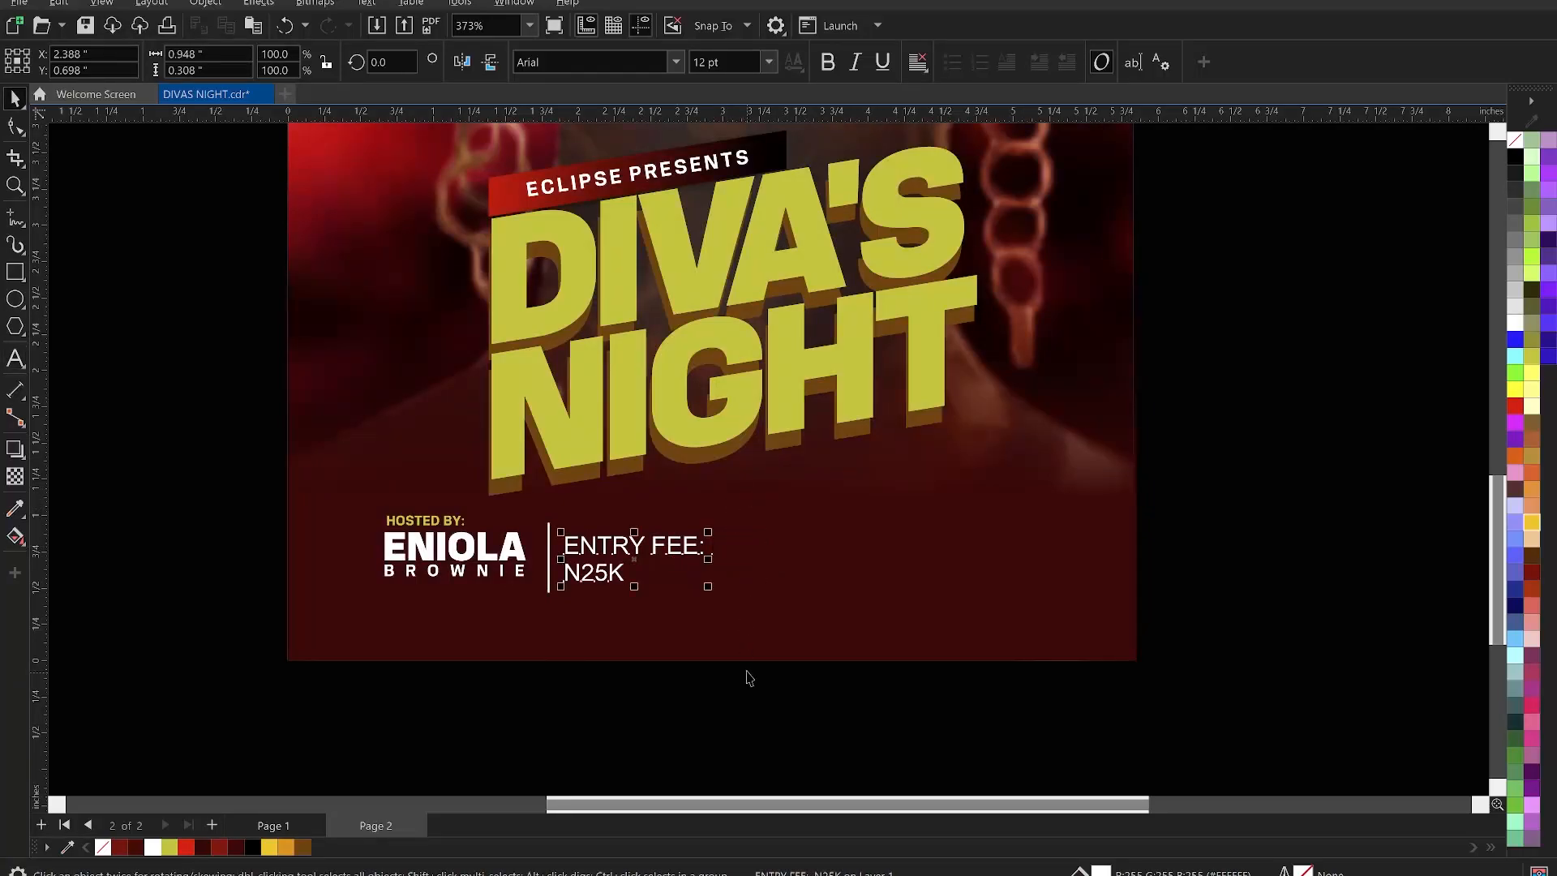
{"action": "left_click", "coordinate": [748, 678]}
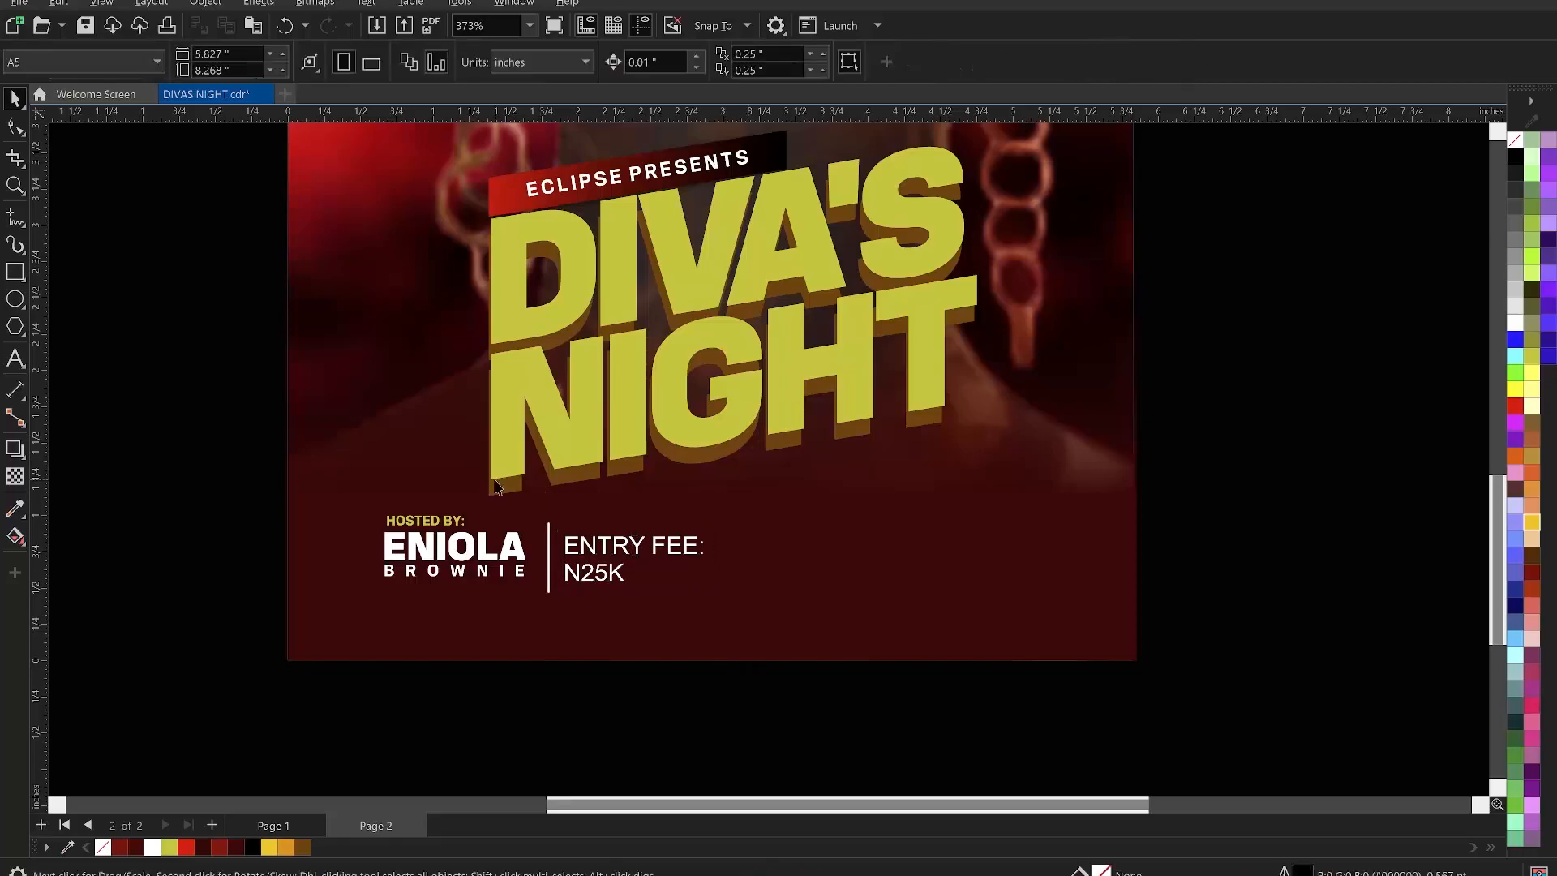
{"action": "left_click", "coordinate": [420, 523]}
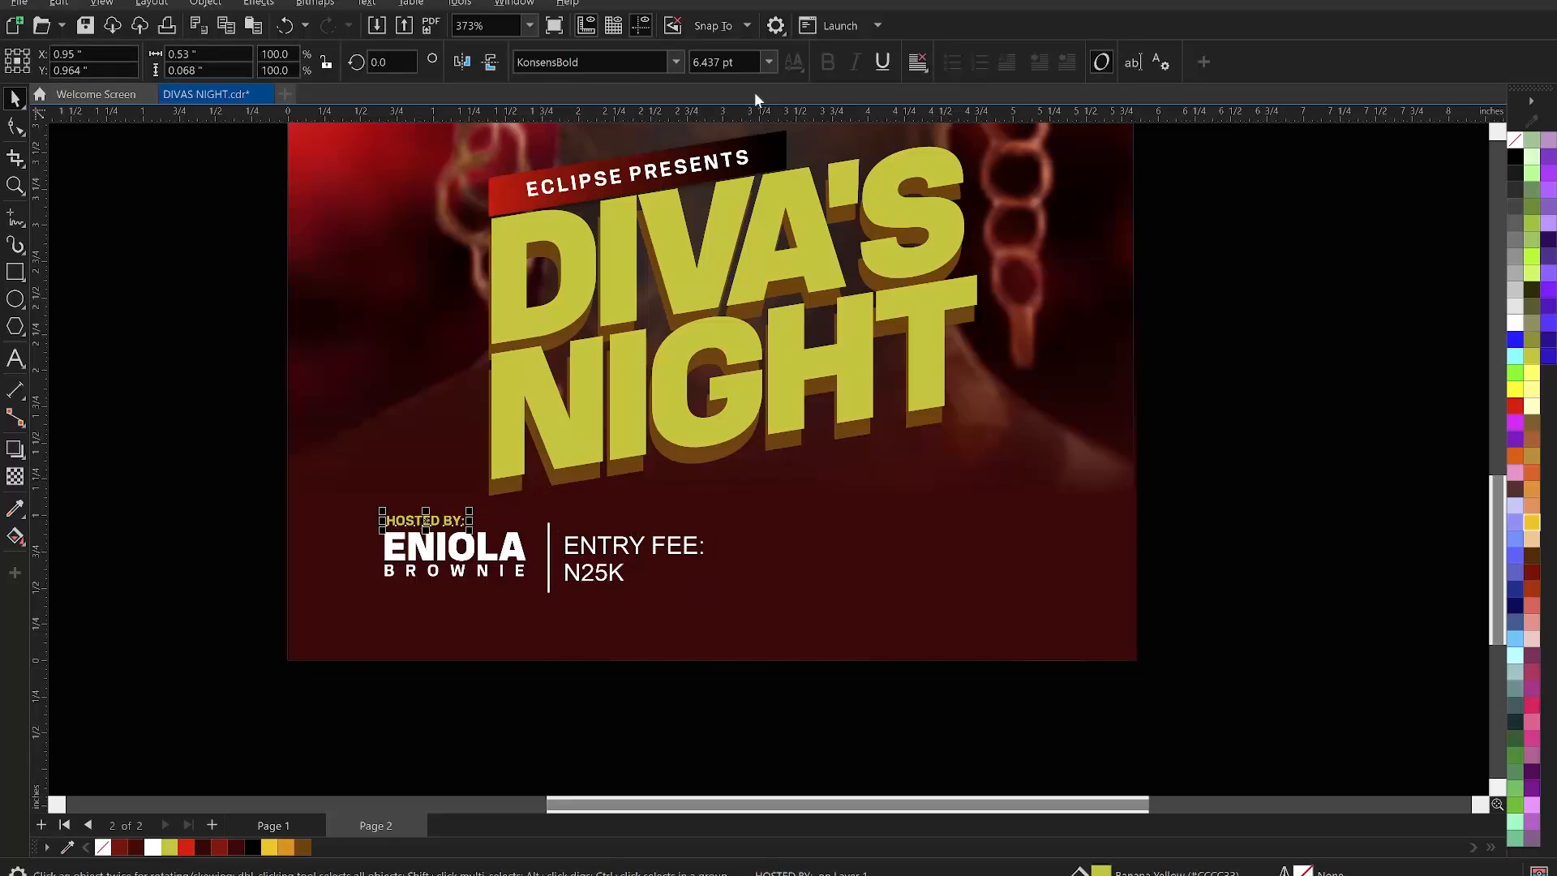
{"action": "left_click", "coordinate": [740, 63]}
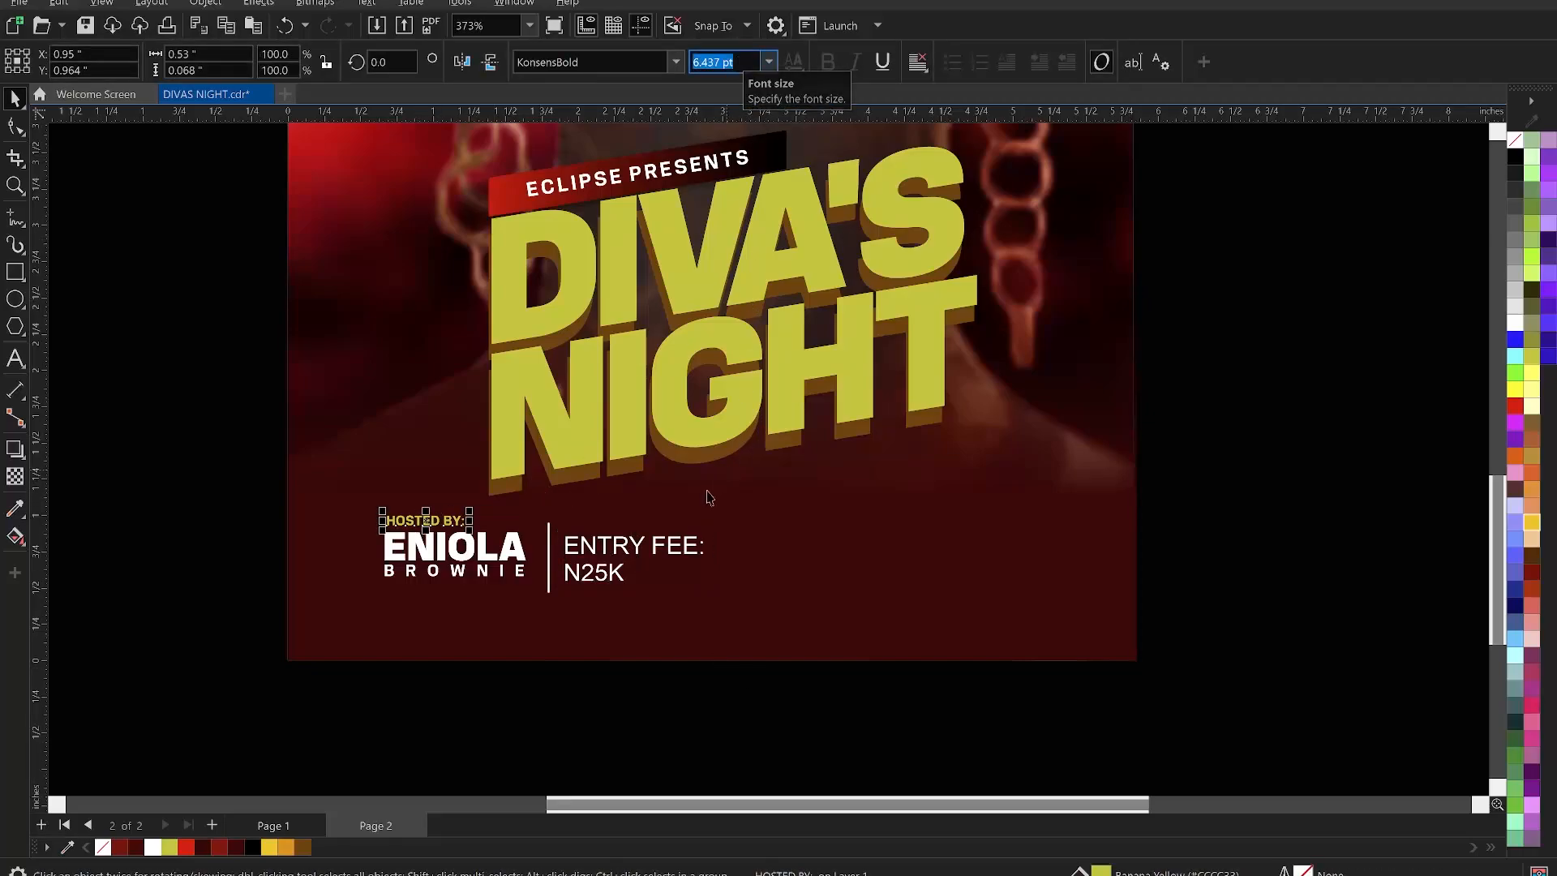
{"action": "left_click", "coordinate": [681, 551]}
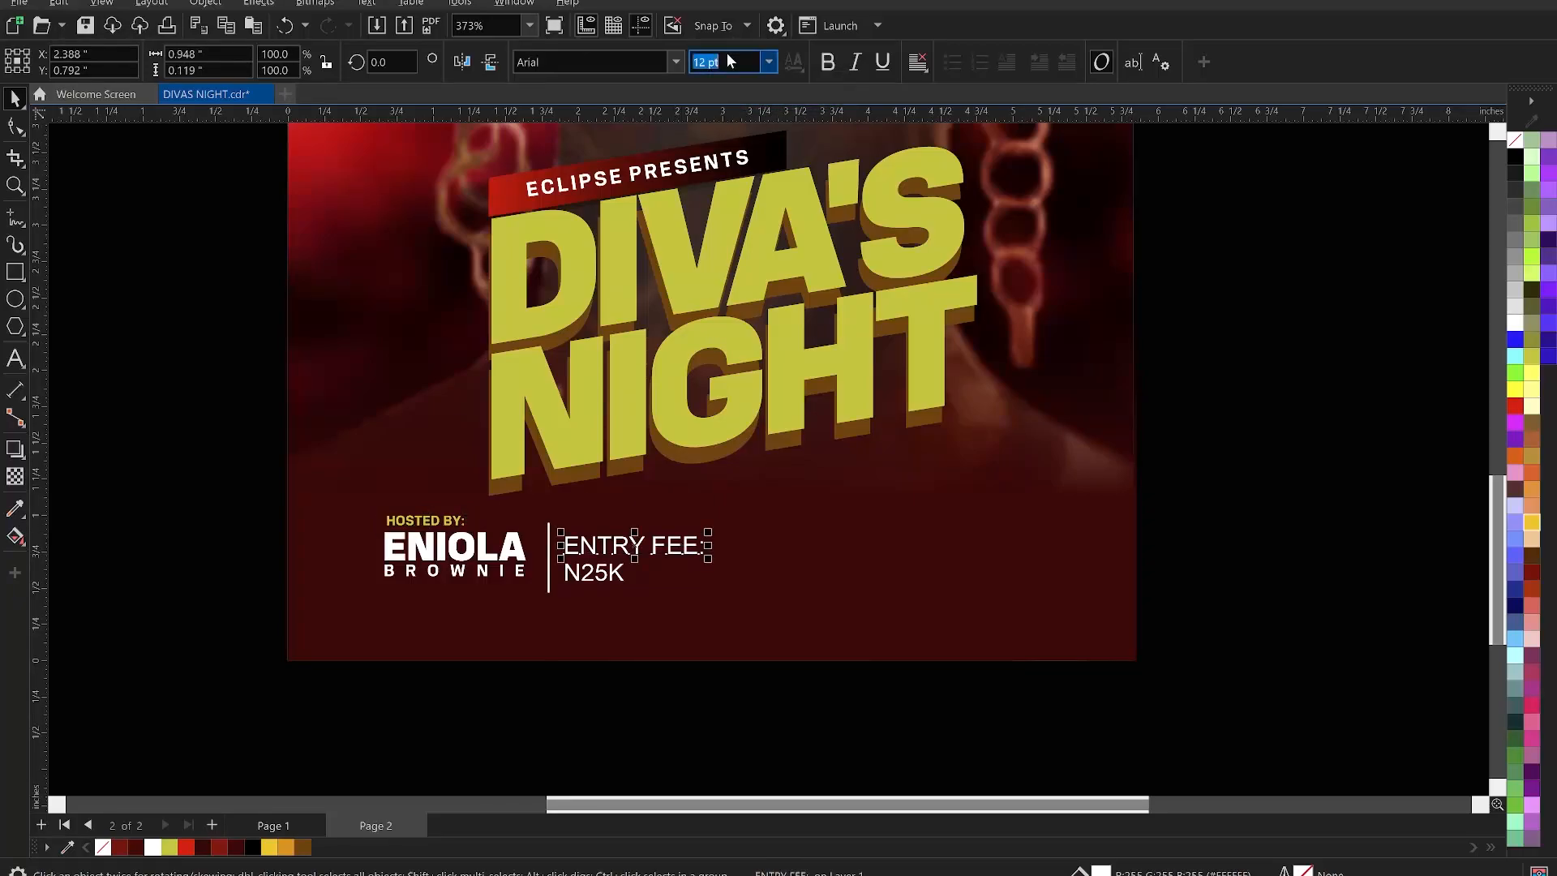
{"action": "key", "text": "Return"}
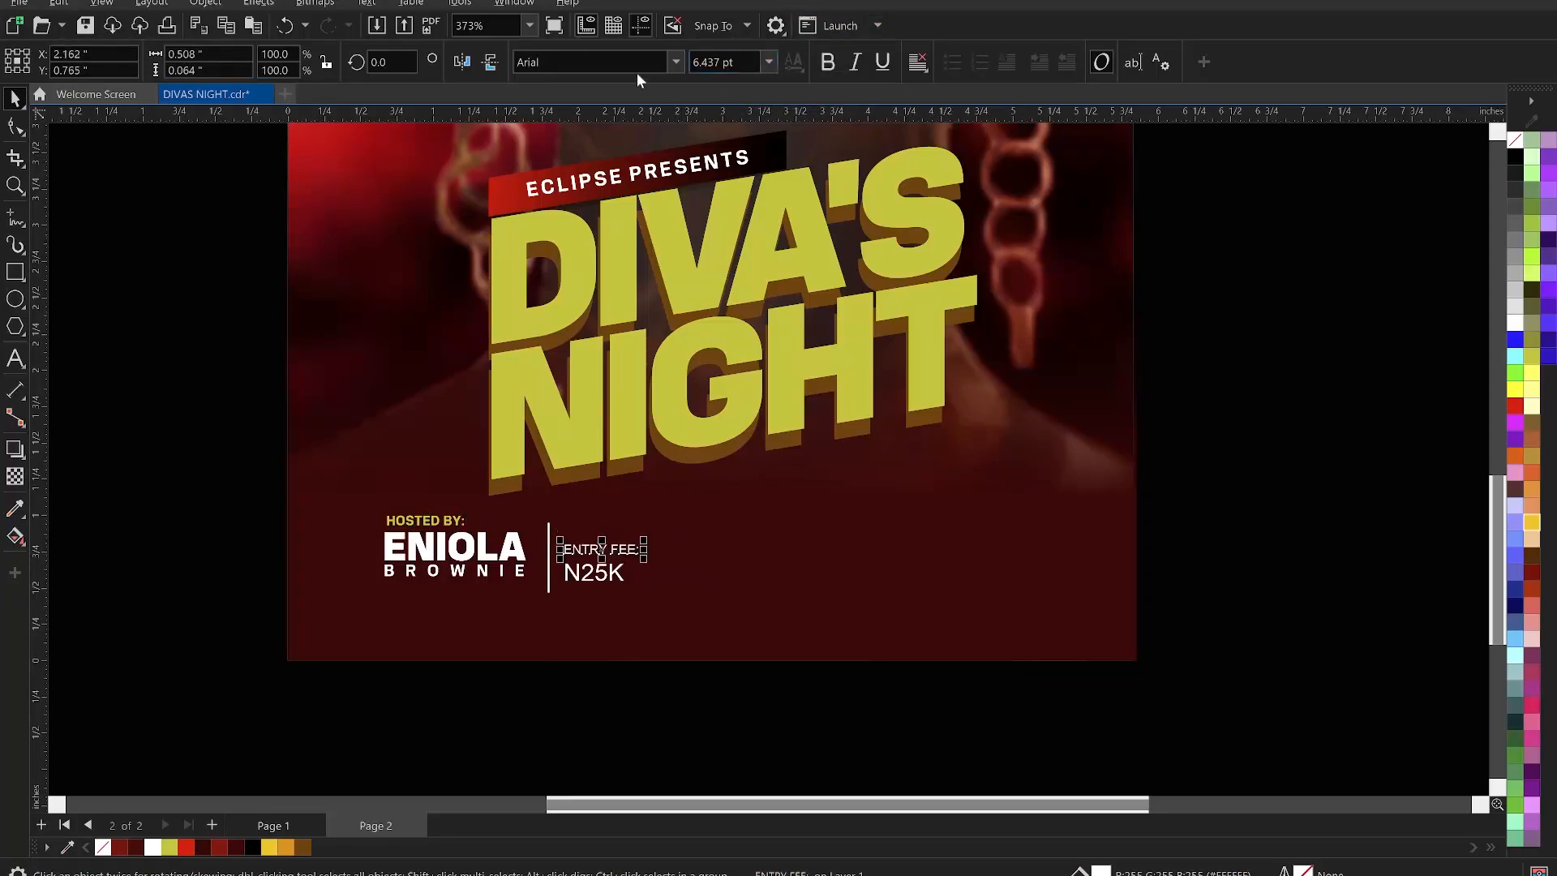
{"action": "left_click", "coordinate": [669, 61]}
{"action": "left_click", "coordinate": [639, 120]}
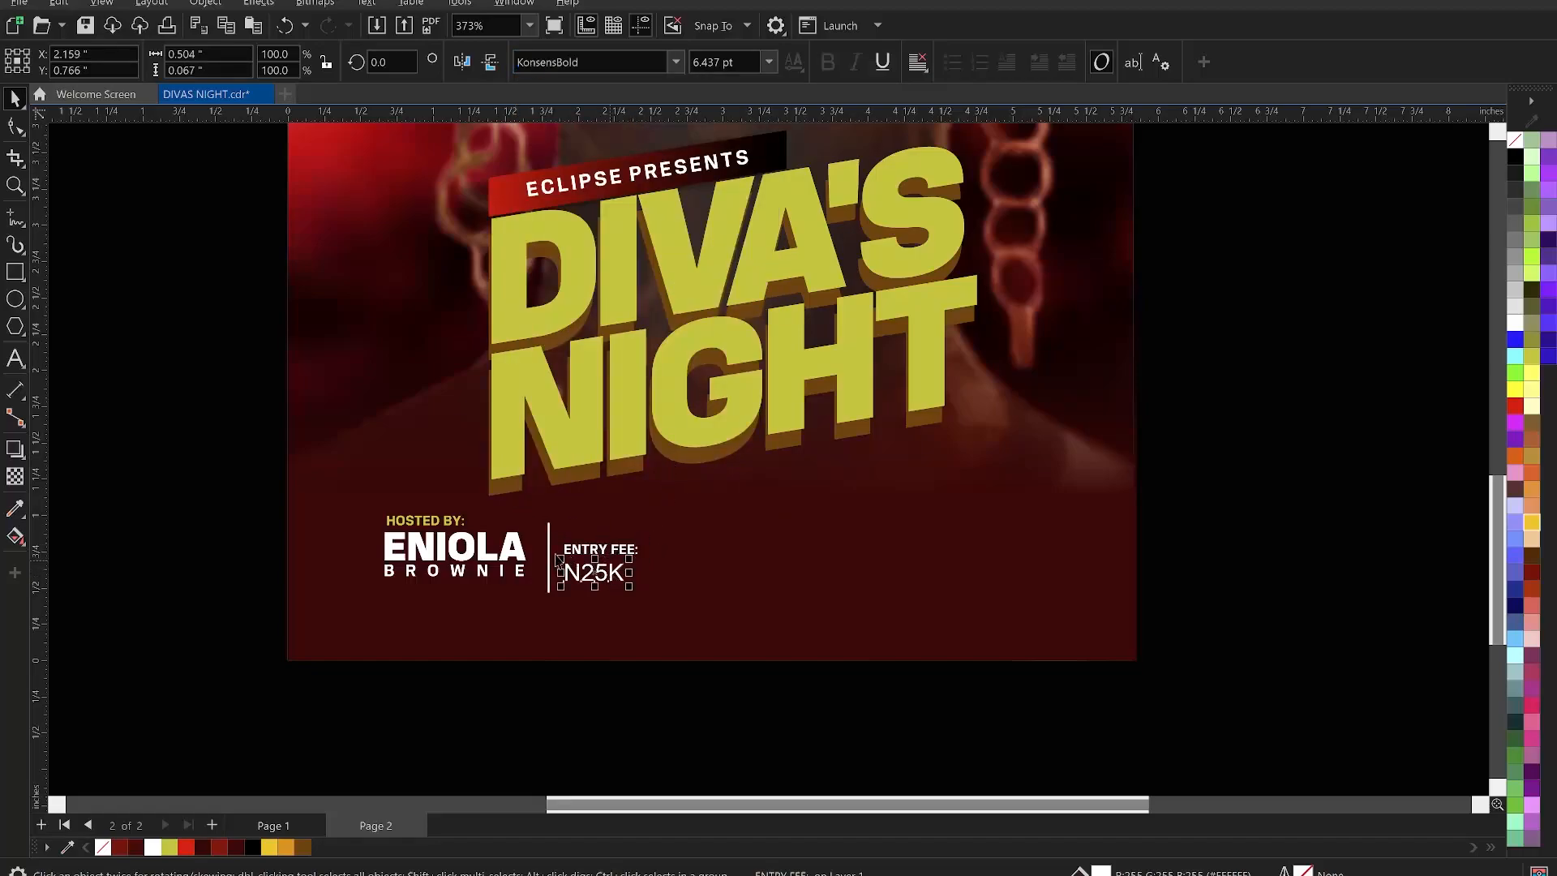
- Set N25K to KonsensExtrabold at 18.919 pt, matching the host name
{"action": "left_click", "coordinate": [503, 548]}
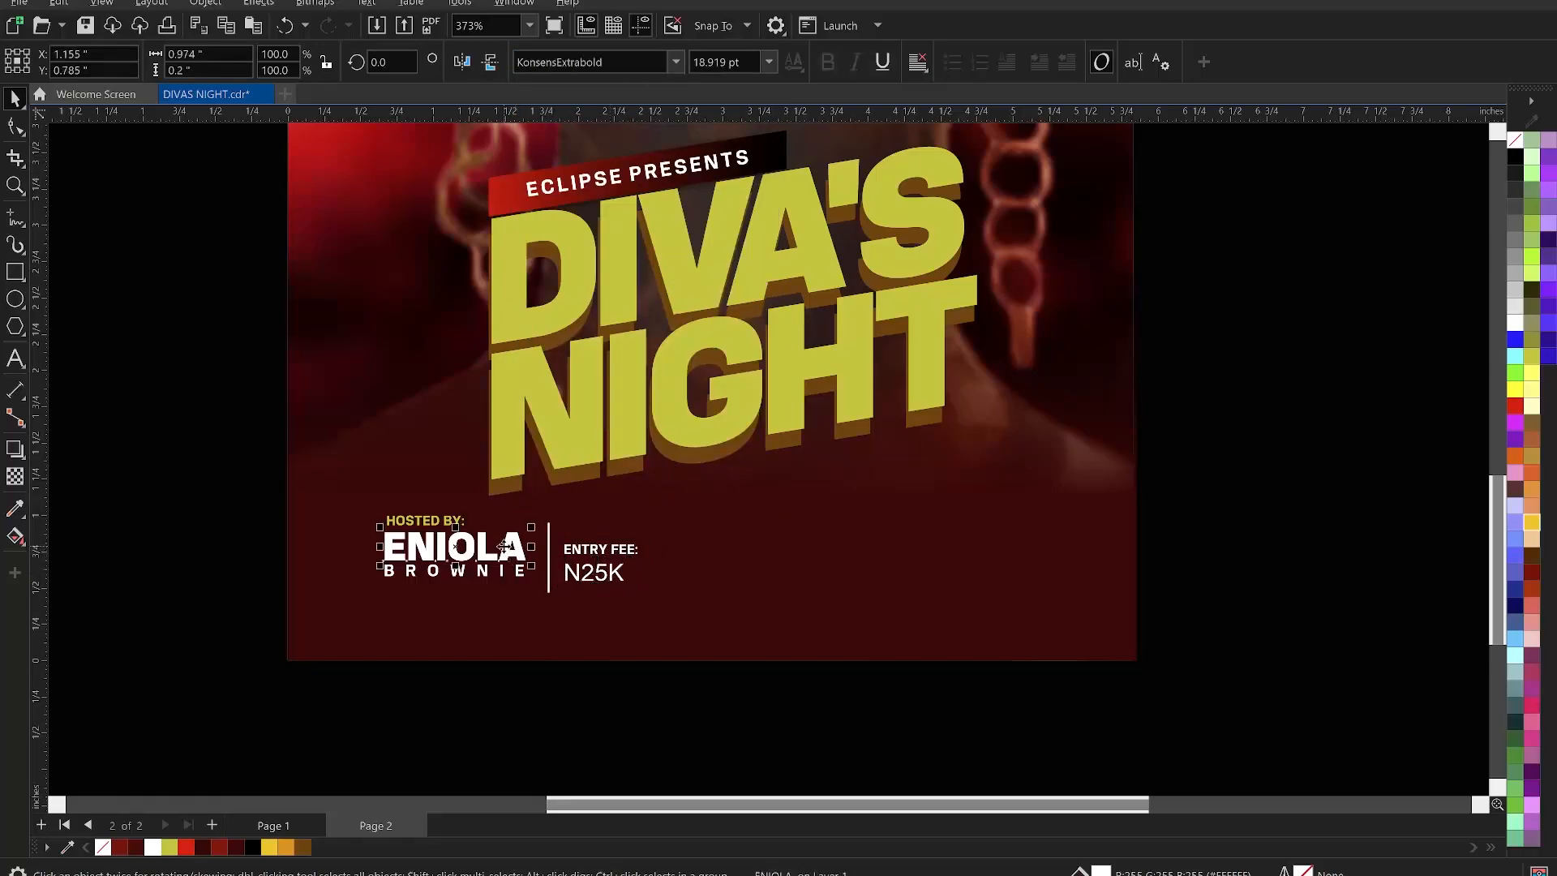
{"action": "left_click", "coordinate": [733, 58]}
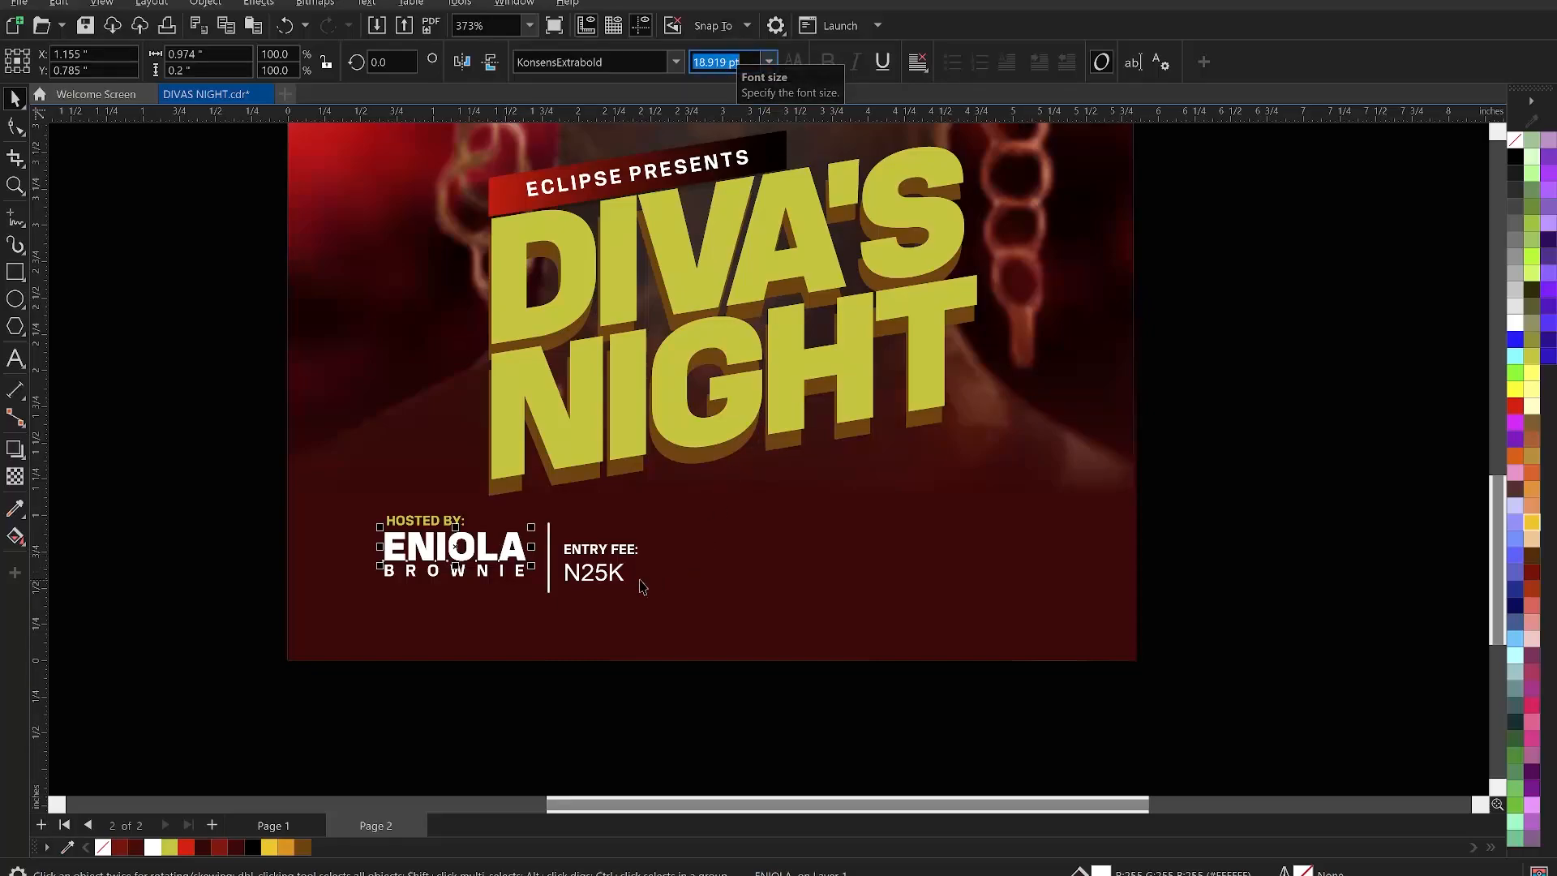
{"action": "left_click", "coordinate": [608, 585]}
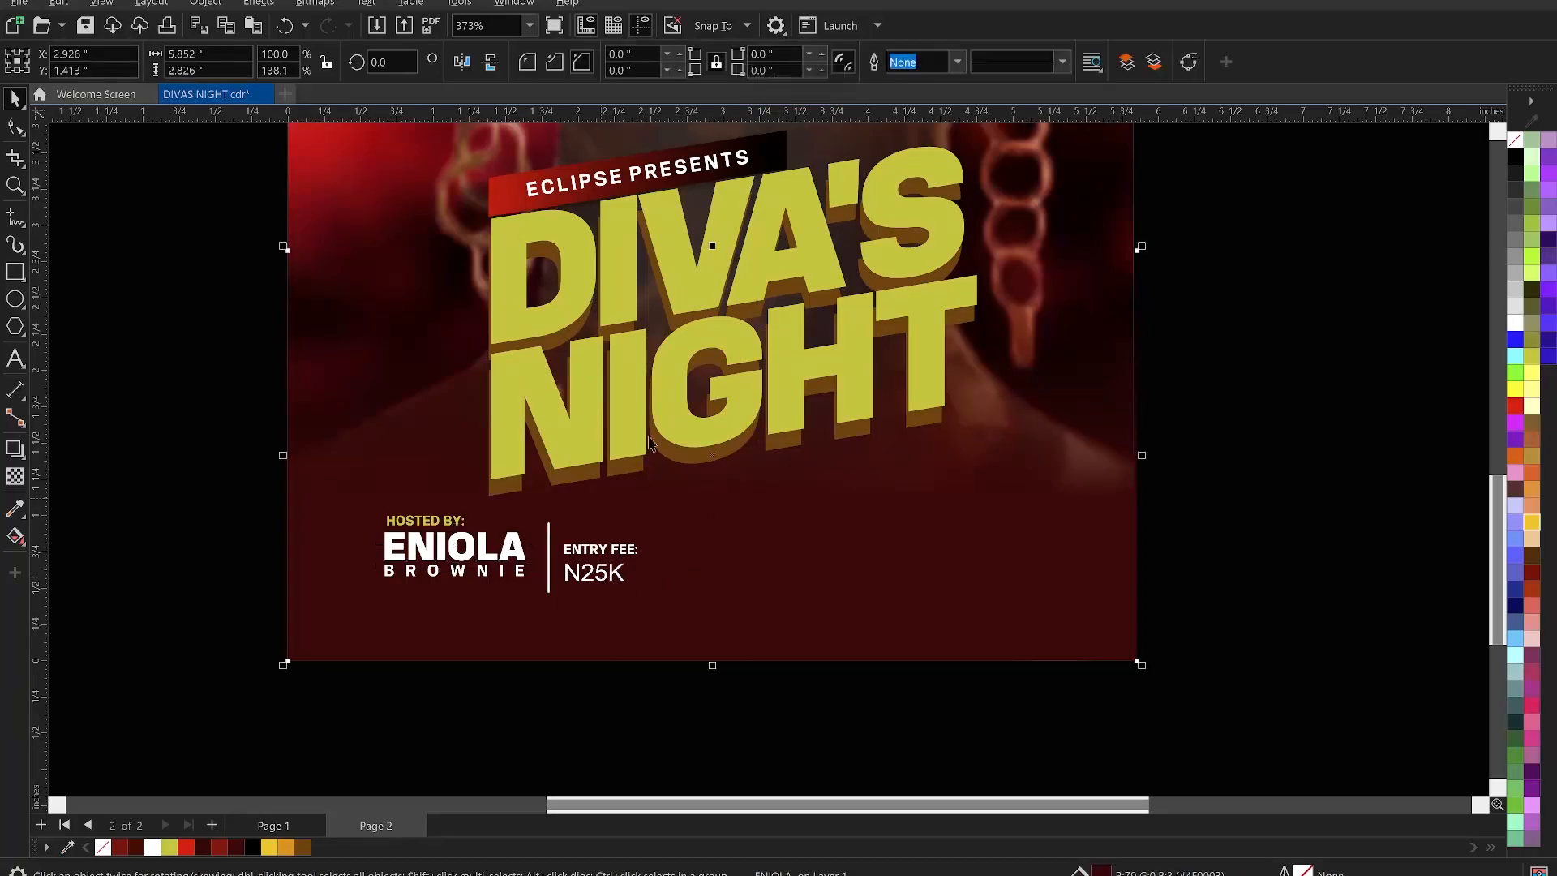
{"action": "left_click", "coordinate": [606, 576]}
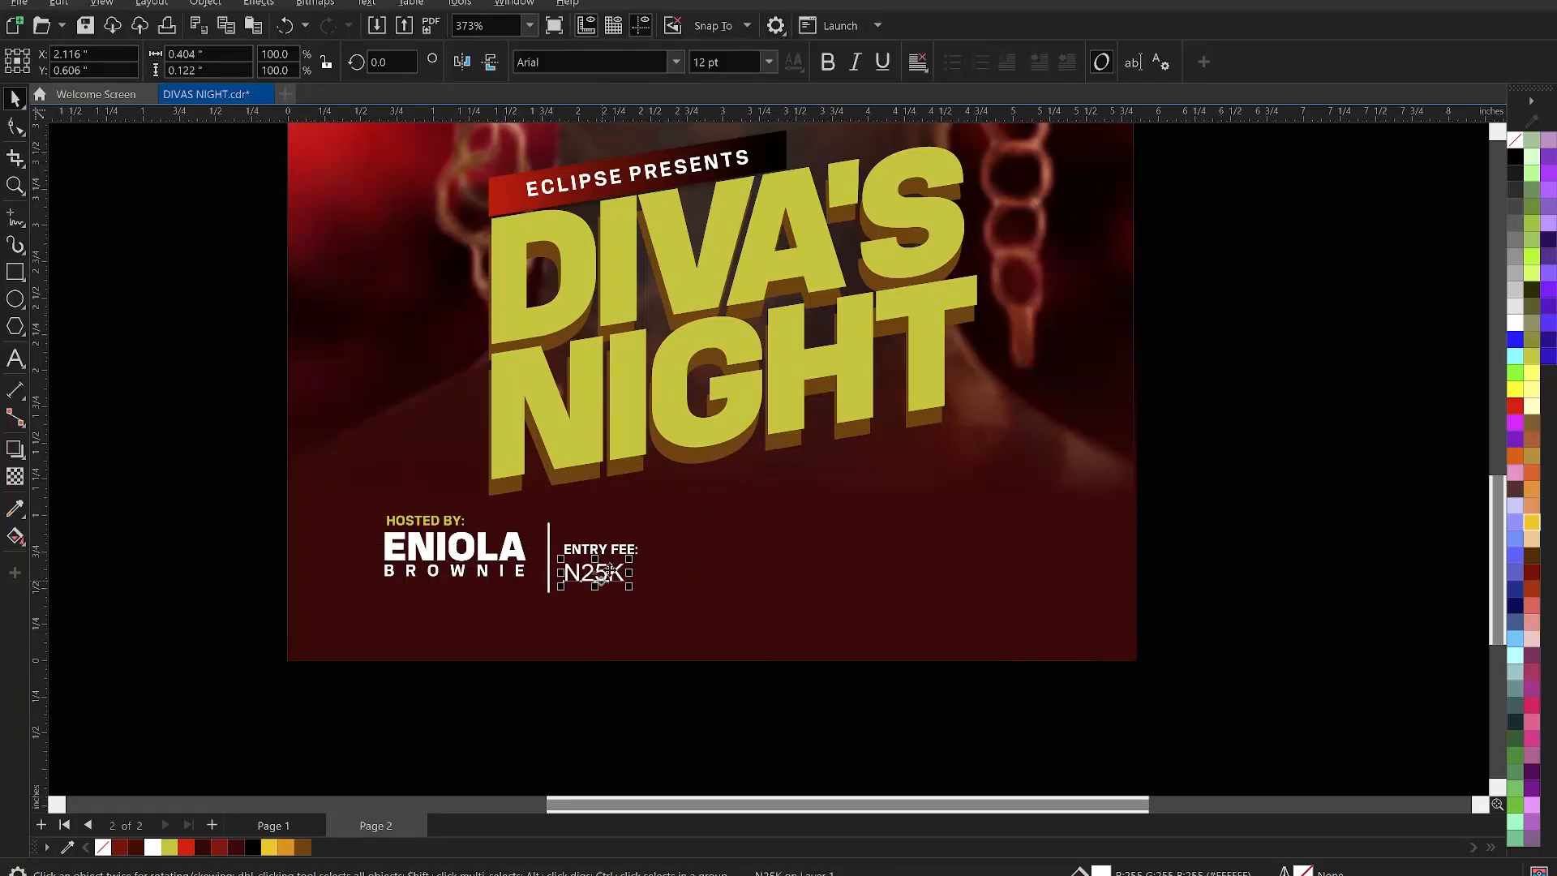
{"action": "left_click", "coordinate": [727, 64]}
{"action": "type", "text": "18.919"}
{"action": "key", "text": "Return"}
{"action": "left_click", "coordinate": [678, 64]}
{"action": "left_click", "coordinate": [648, 142]}
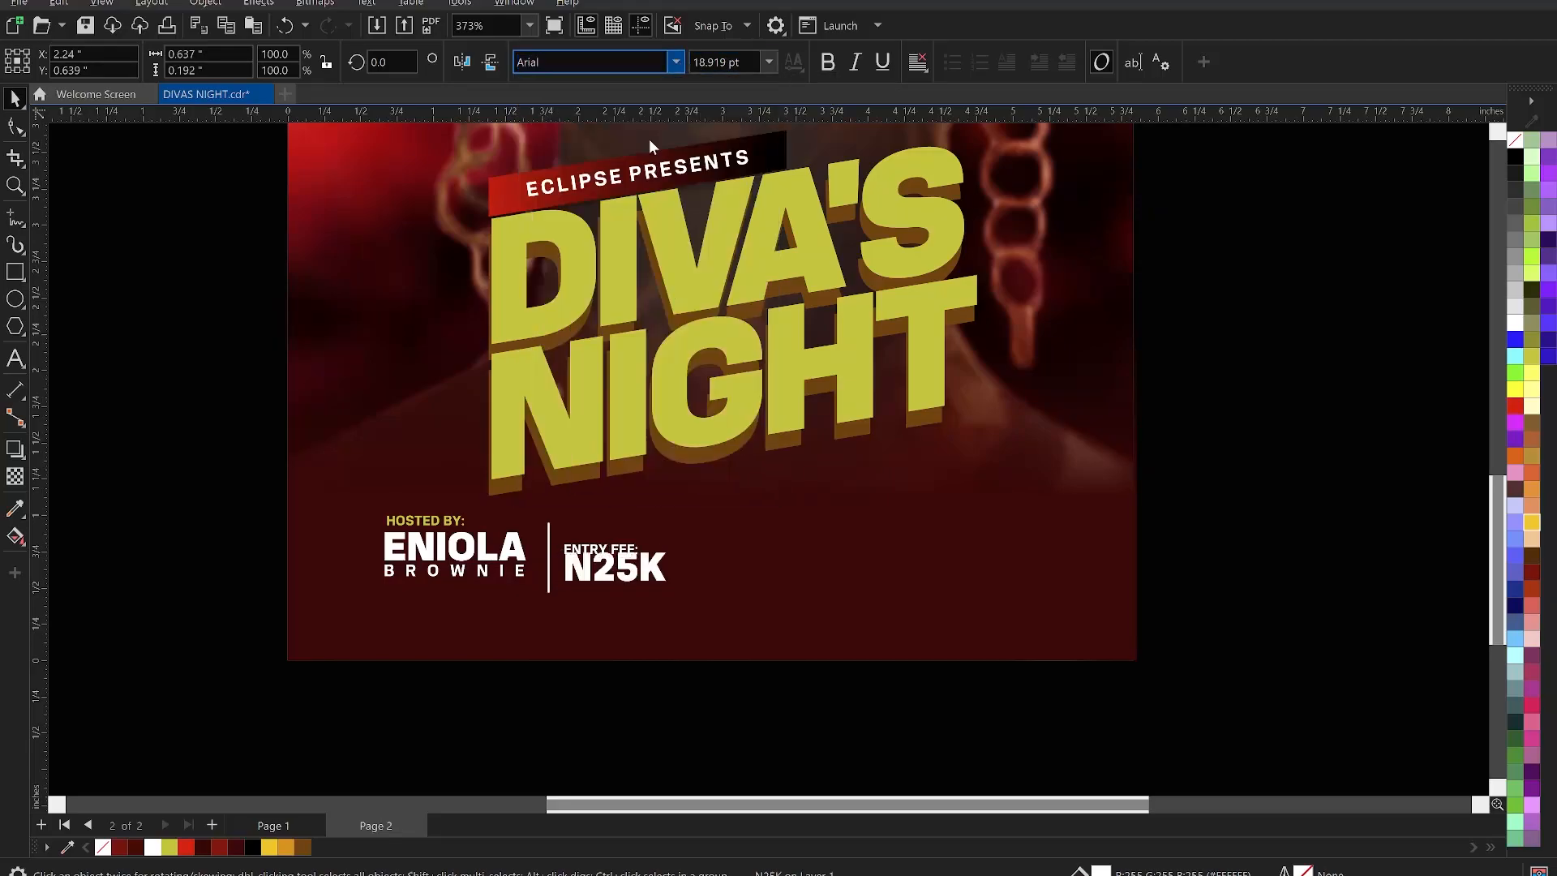
{"action": "scroll", "coordinate": [604, 511], "scroll_direction": "up", "scroll_amount": 1}
{"action": "scroll", "coordinate": [604, 511], "scroll_direction": "up", "scroll_amount": 2}
- Level ENTRY FEE: with HOSTED BY:, top-align N25K with the host name, and colour ENTRY FEE: yellow
{"action": "left_click", "coordinate": [574, 568]}
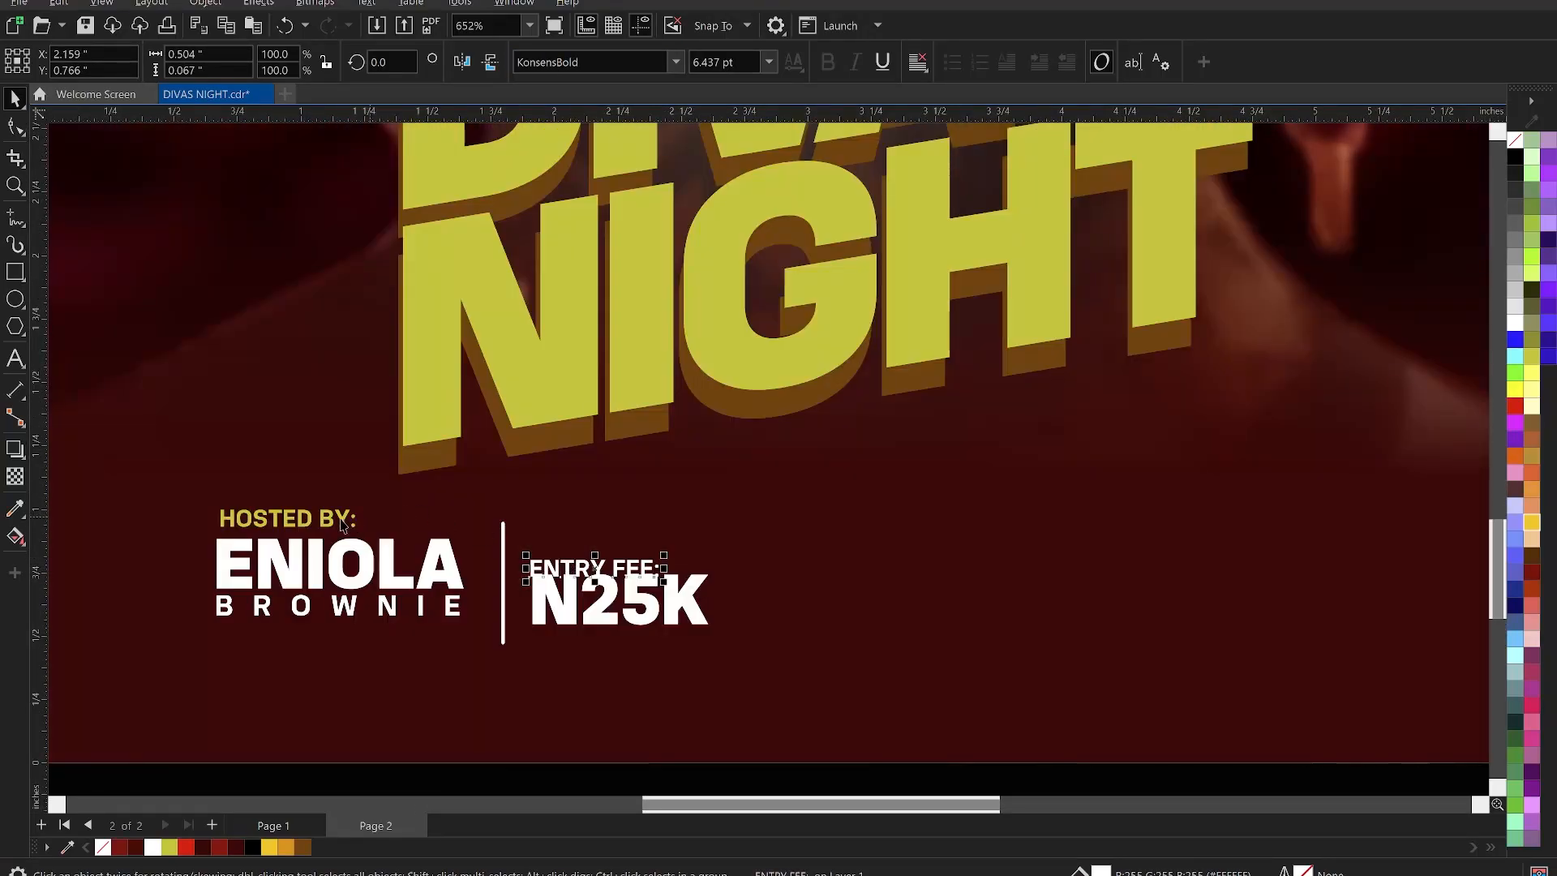
{"action": "left_click_drag", "start_coordinate": [565, 570], "coordinate": [565, 520]}
{"action": "left_click", "coordinate": [565, 570]}
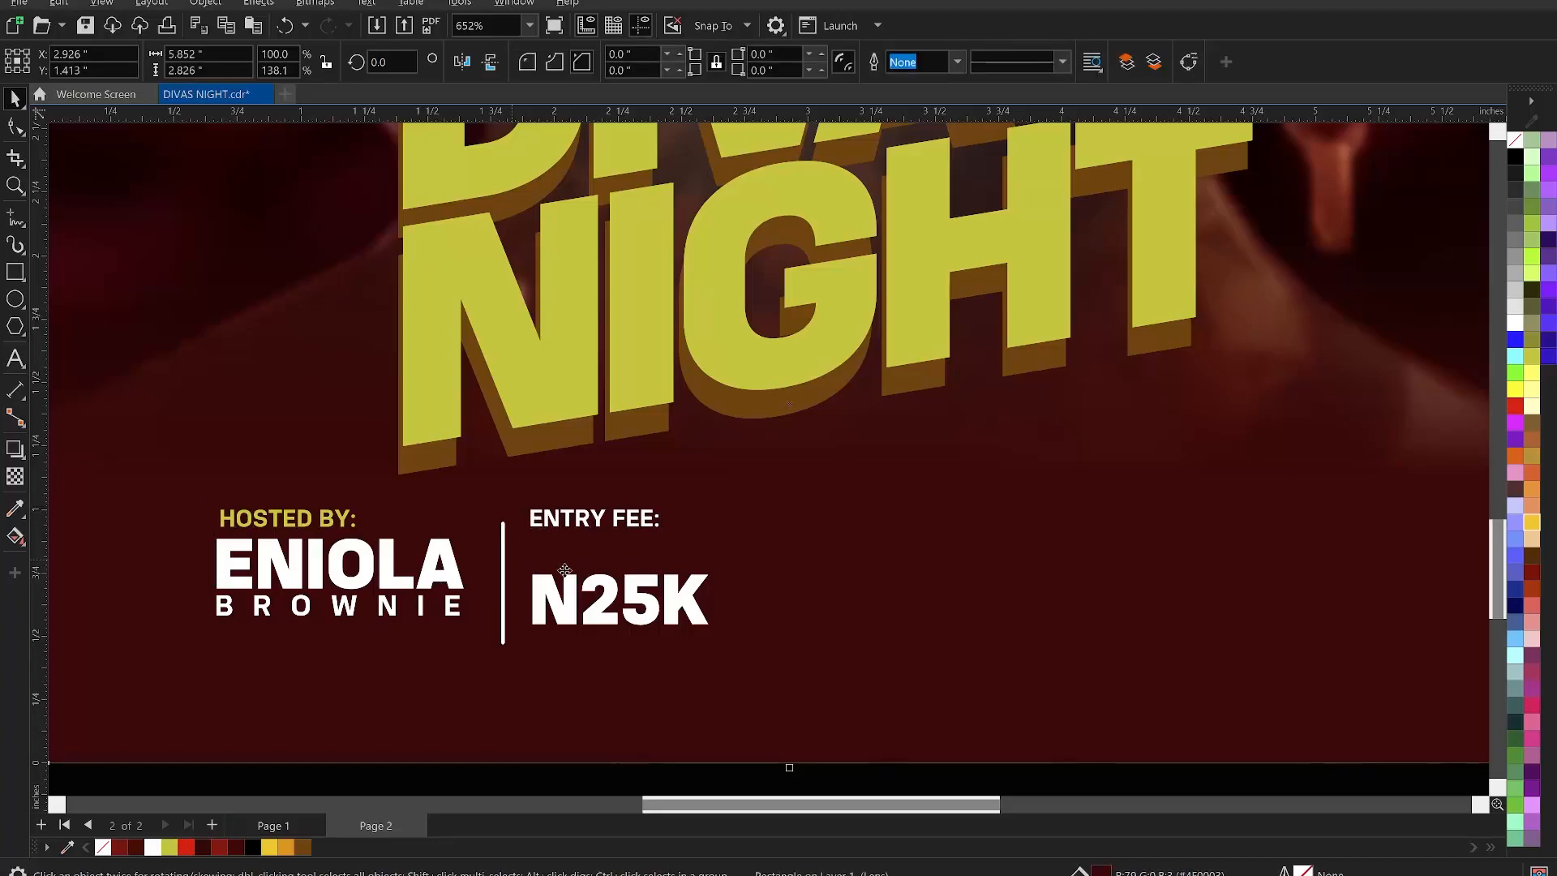
{"action": "left_click", "coordinate": [548, 592]}
{"action": "left_click", "coordinate": [454, 567], "text": "shift"}
{"action": "key", "text": "t"}
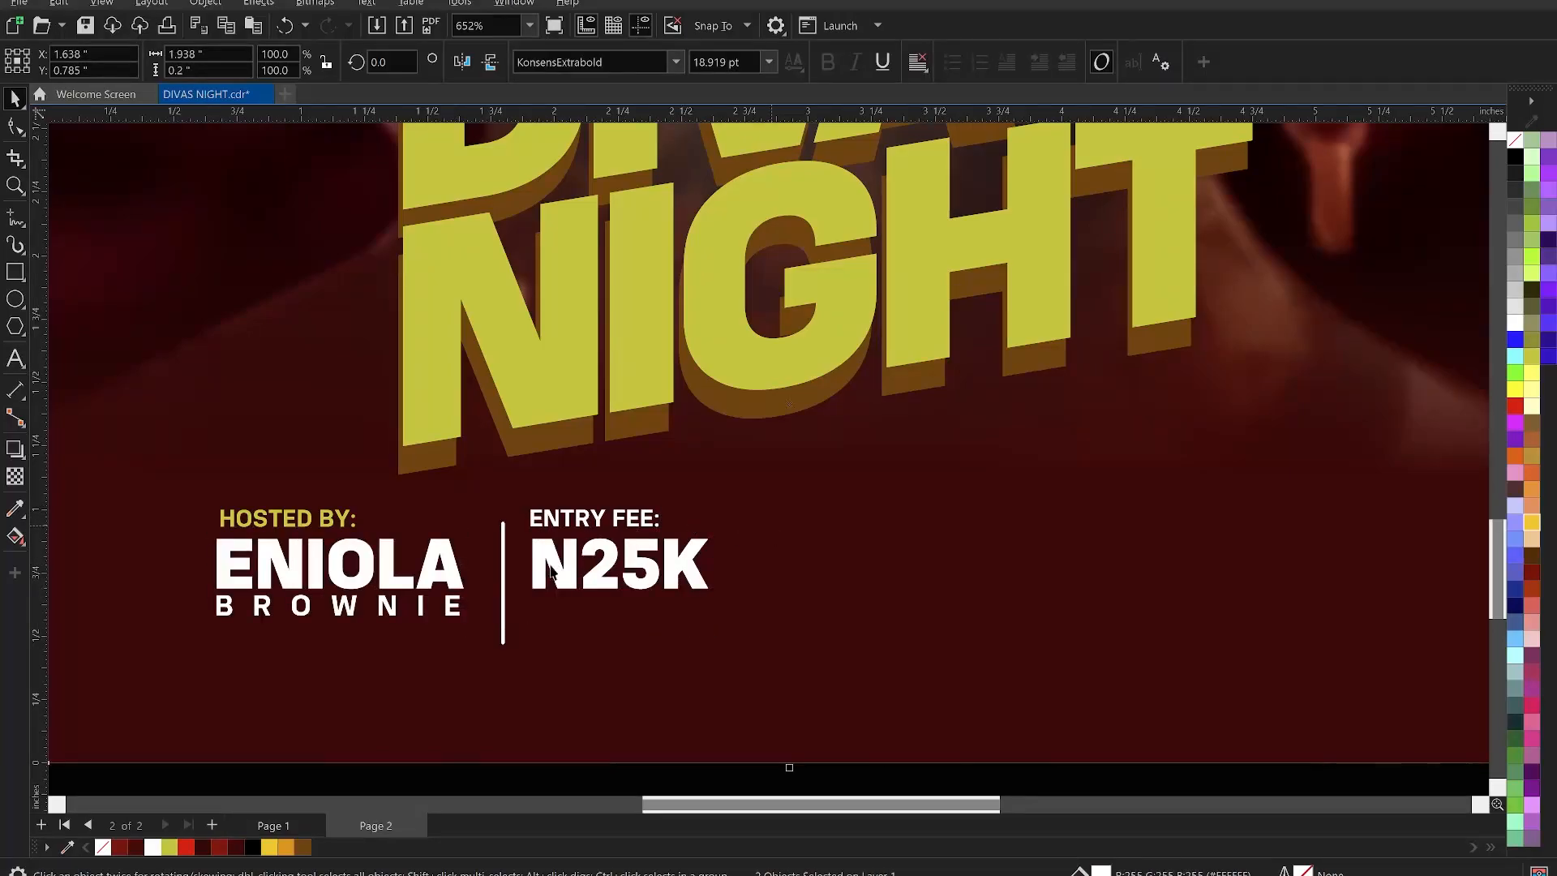
{"action": "left_click", "coordinate": [518, 583]}
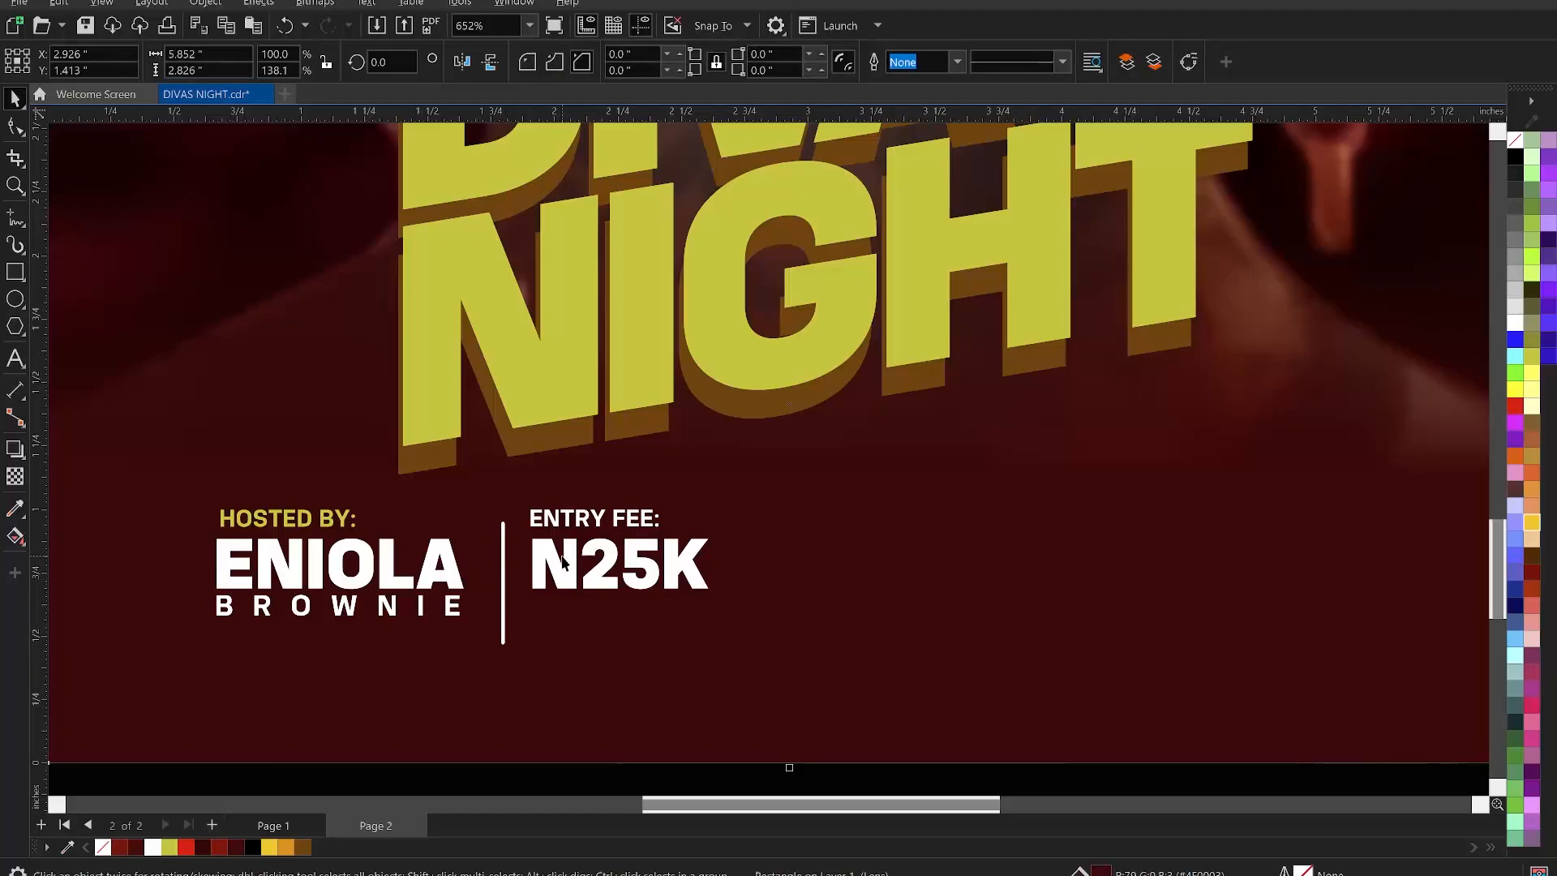
{"action": "left_click", "coordinate": [566, 560]}
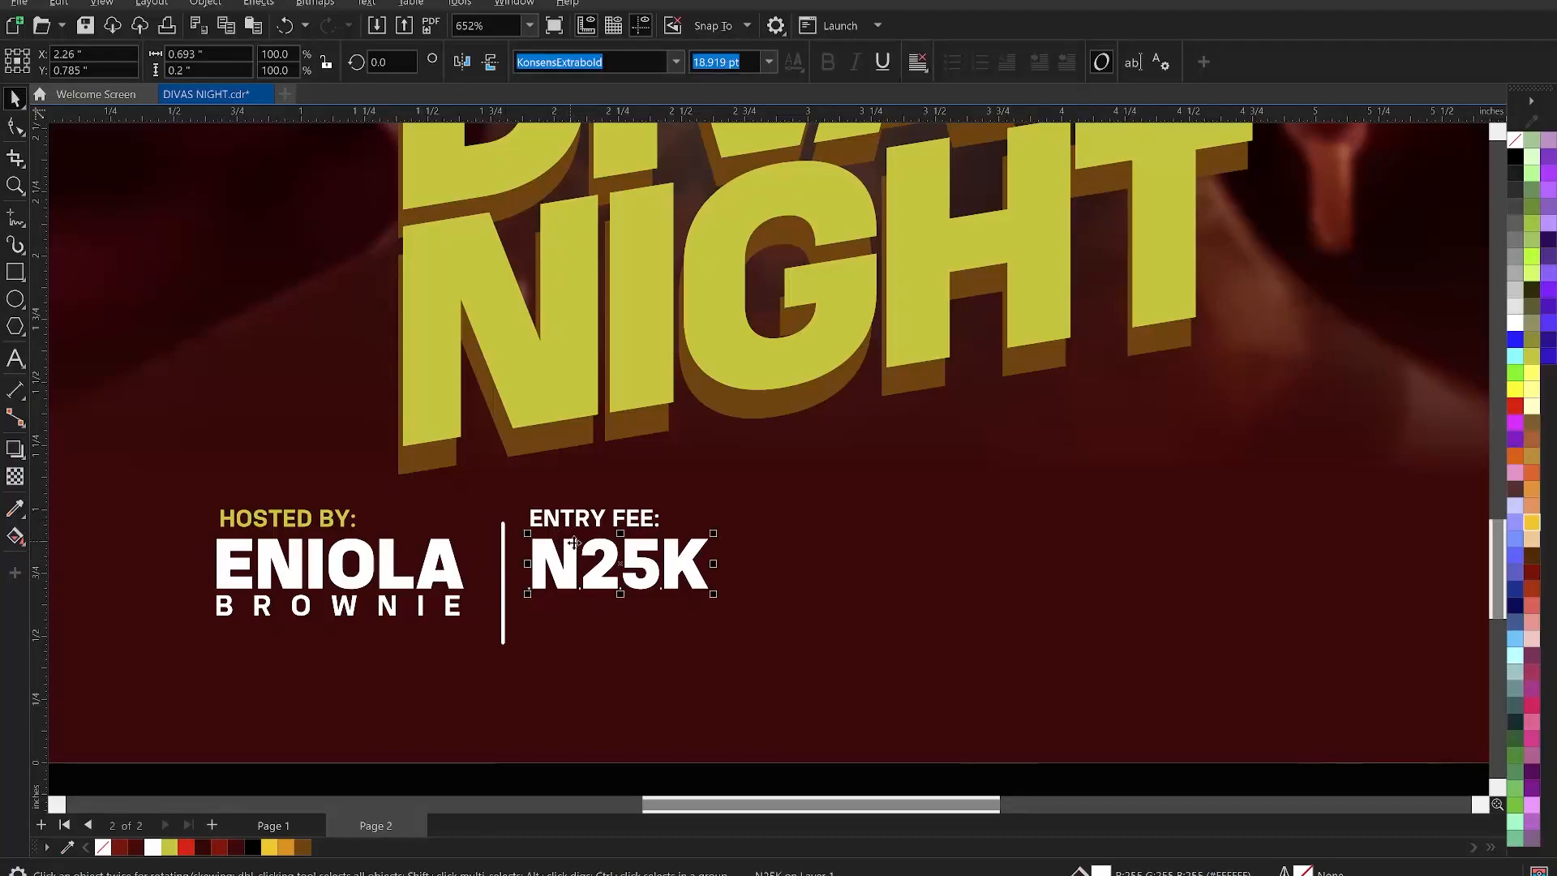
{"action": "left_click", "coordinate": [574, 521]}
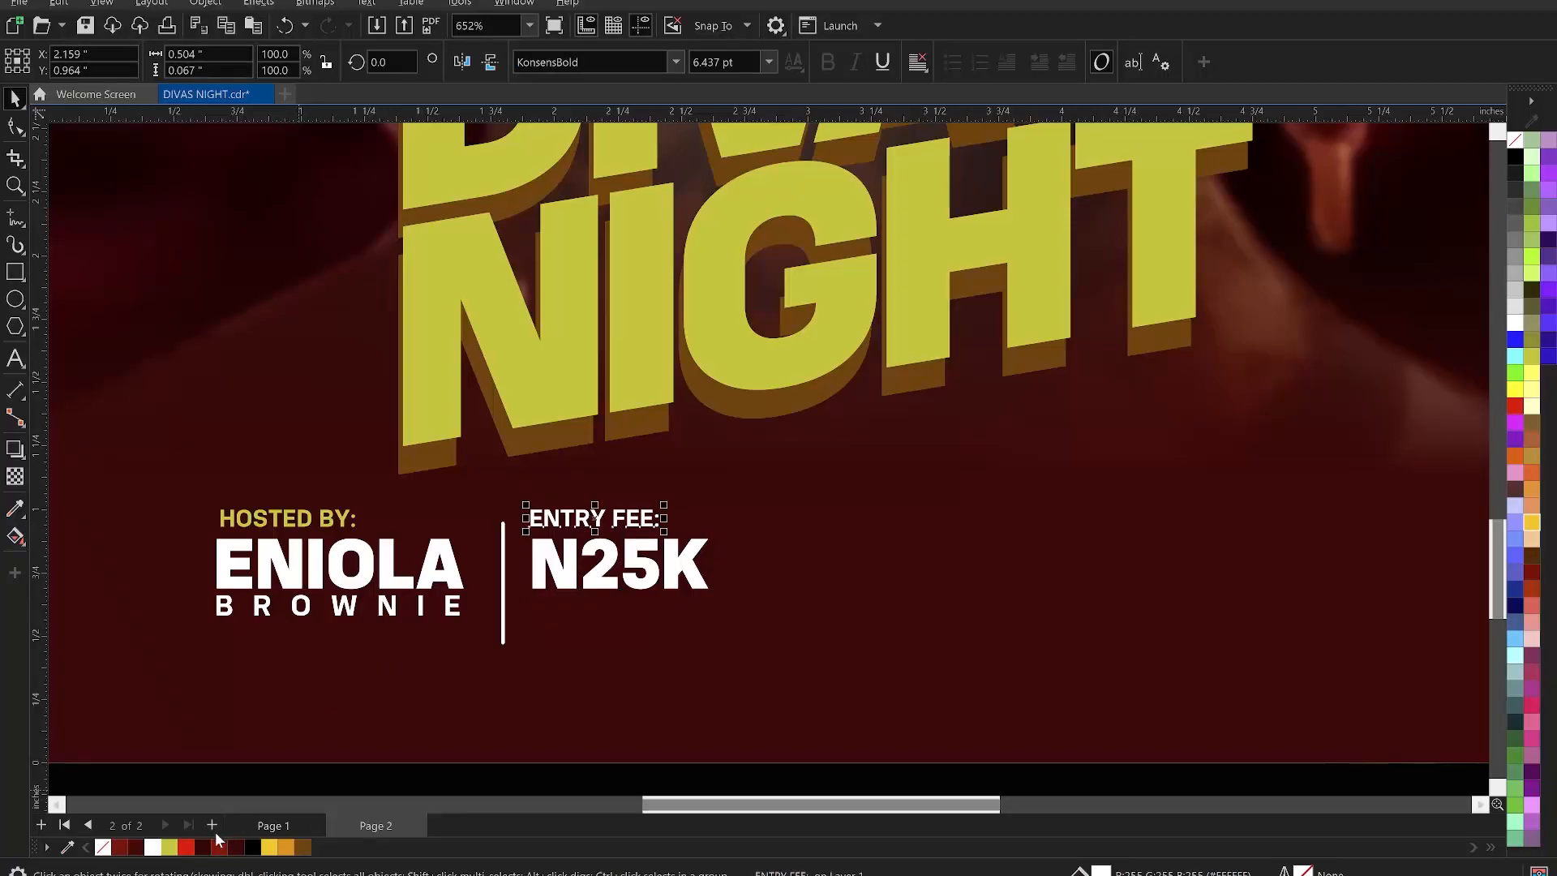
{"action": "left_click", "coordinate": [171, 846]}
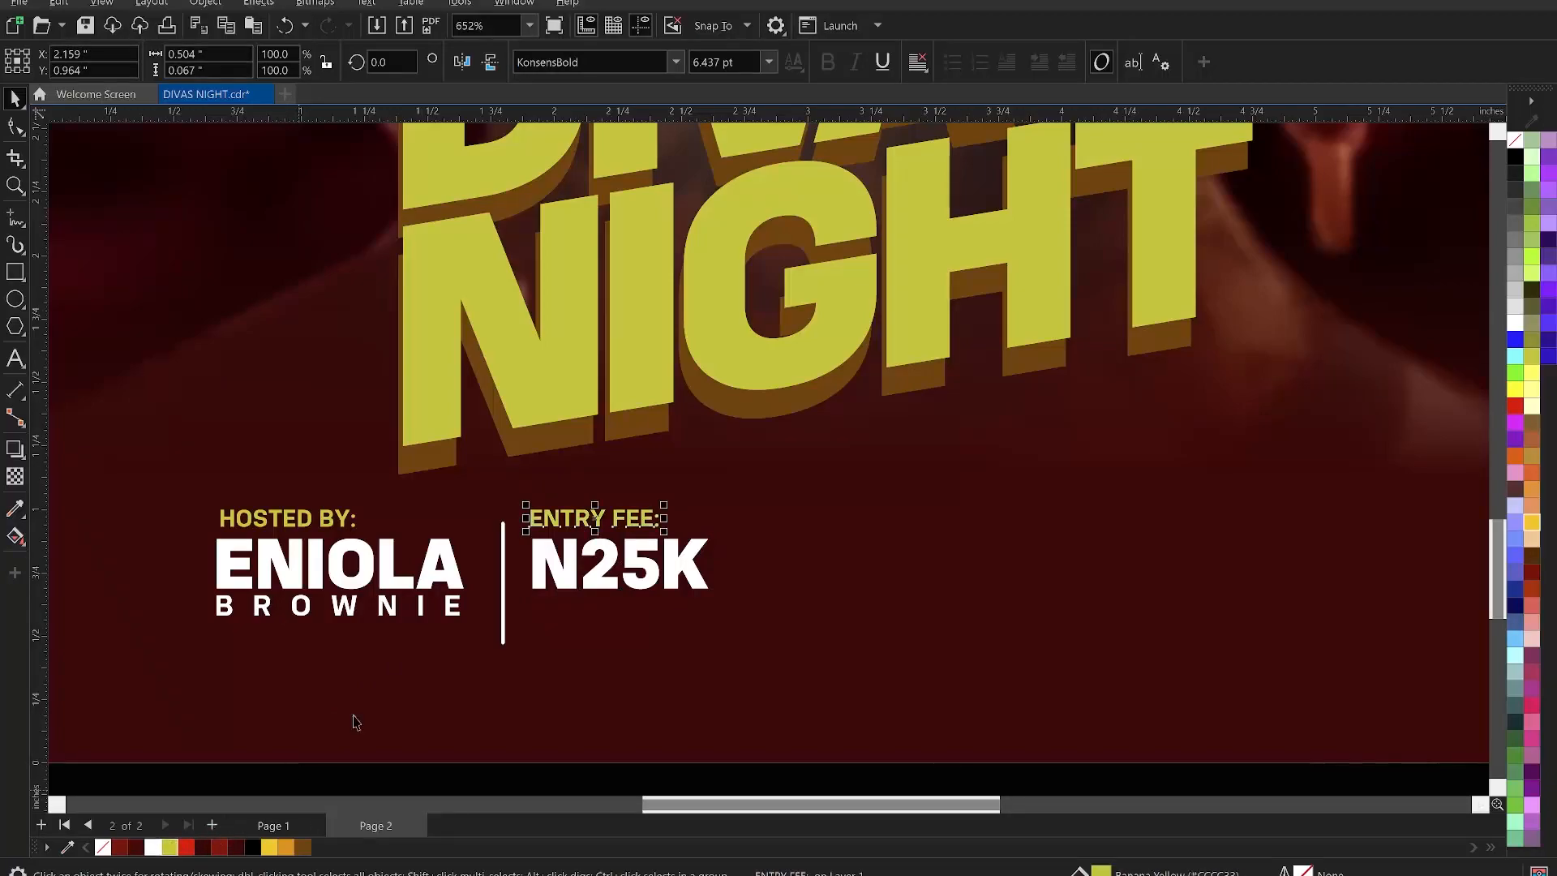
- Place a copy of the white divider line to the right of N25K
{"action": "left_click", "coordinate": [504, 597]}
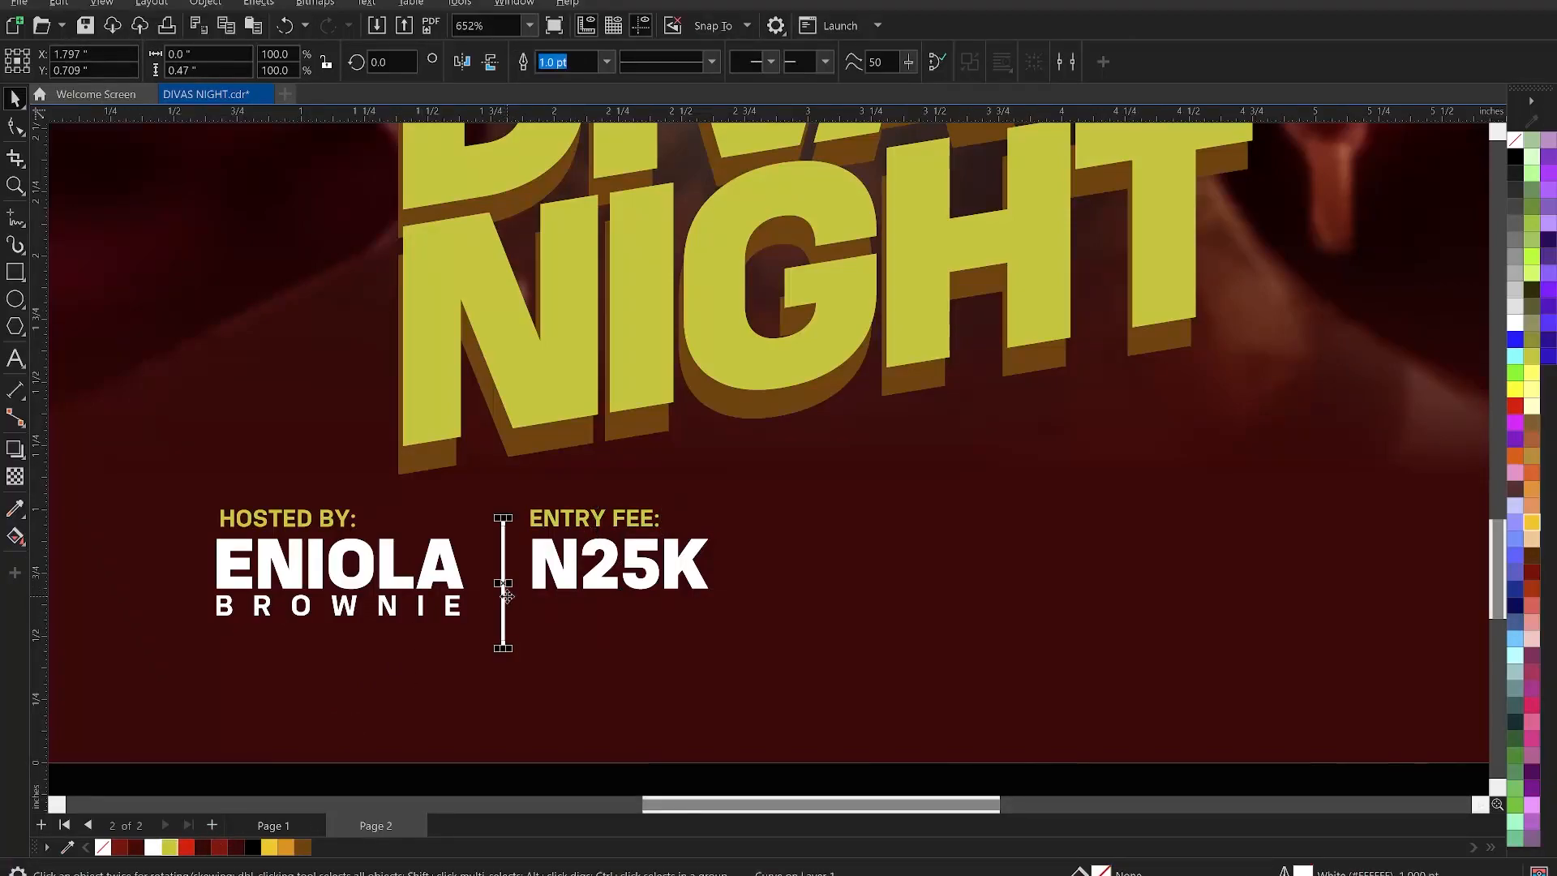
{"action": "mouse_move", "coordinate": [517, 607]}
{"action": "left_mouse_down"}
{"action": "mouse_move", "coordinate": [768, 611]}
{"action": "mouse_move", "coordinate": [754, 615]}
{"action": "left_mouse_up"}
{"action": "scroll", "coordinate": [612, 585], "scroll_direction": "down", "scroll_amount": 3}
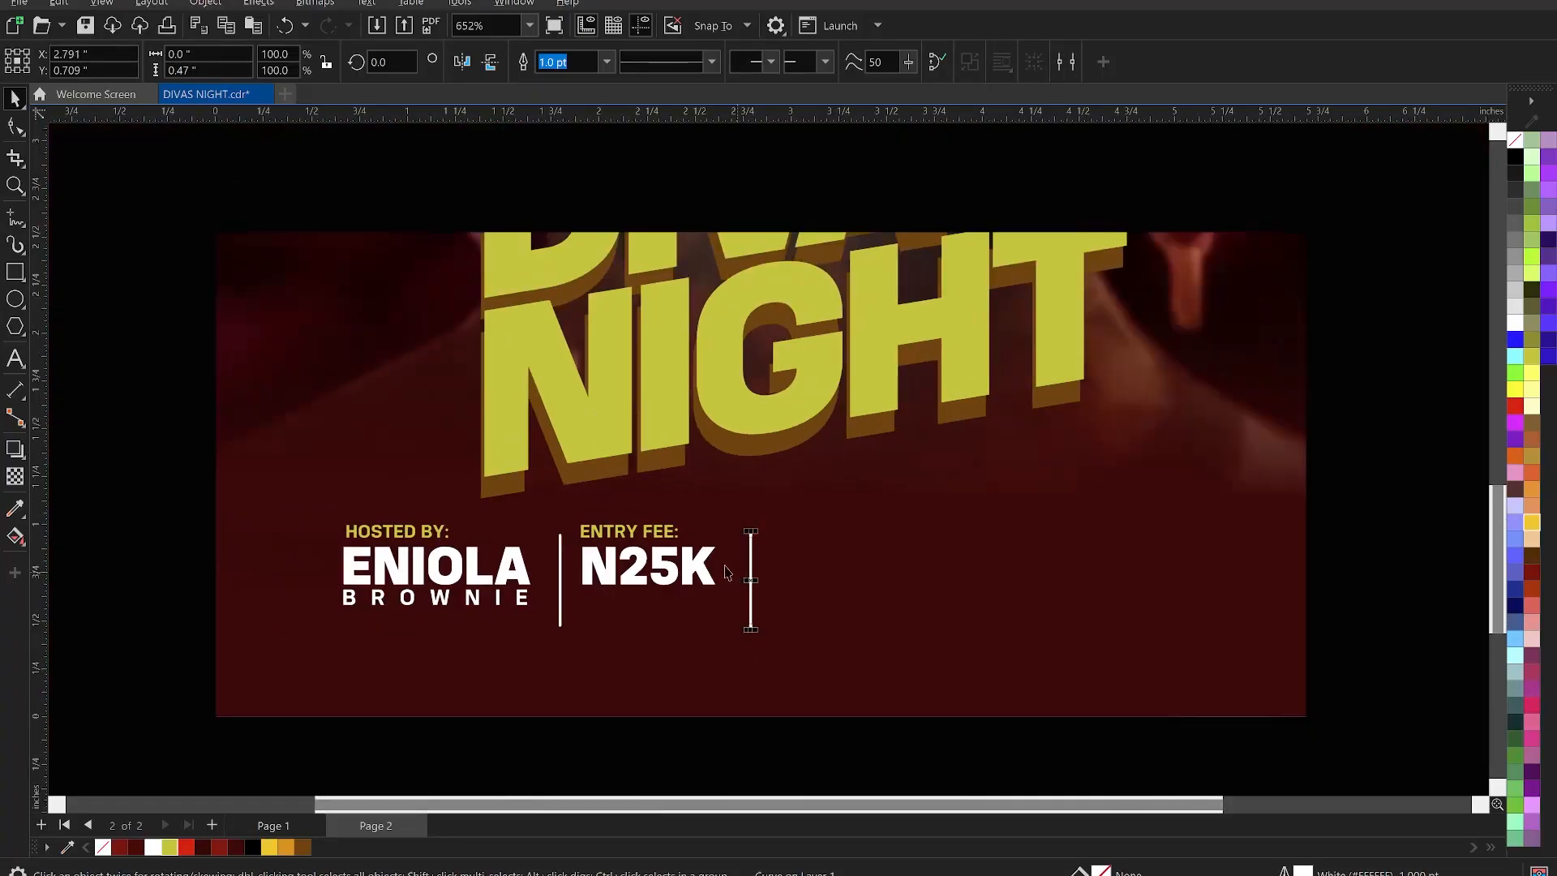
{"action": "left_click", "coordinate": [247, 525]}
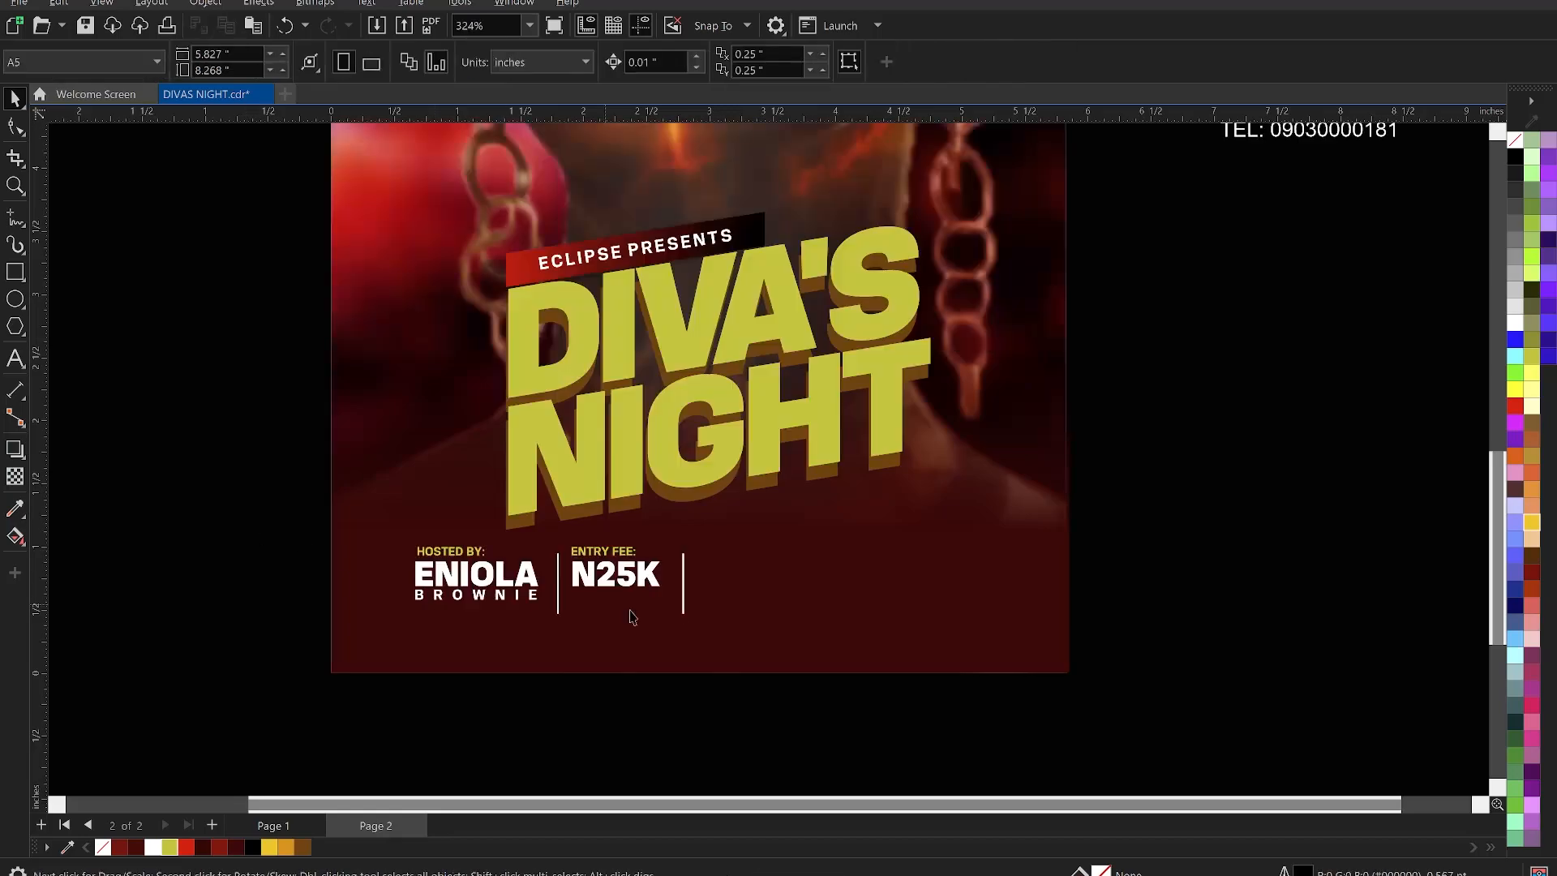
- Delete the FREE PARKING, FREE SHISHA, FREE WIFI line from the event details text block
{"action": "scroll", "coordinate": [584, 635], "scroll_direction": "down", "scroll_amount": 3}
{"action": "scroll", "coordinate": [1042, 324], "scroll_direction": "down", "scroll_amount": 2}
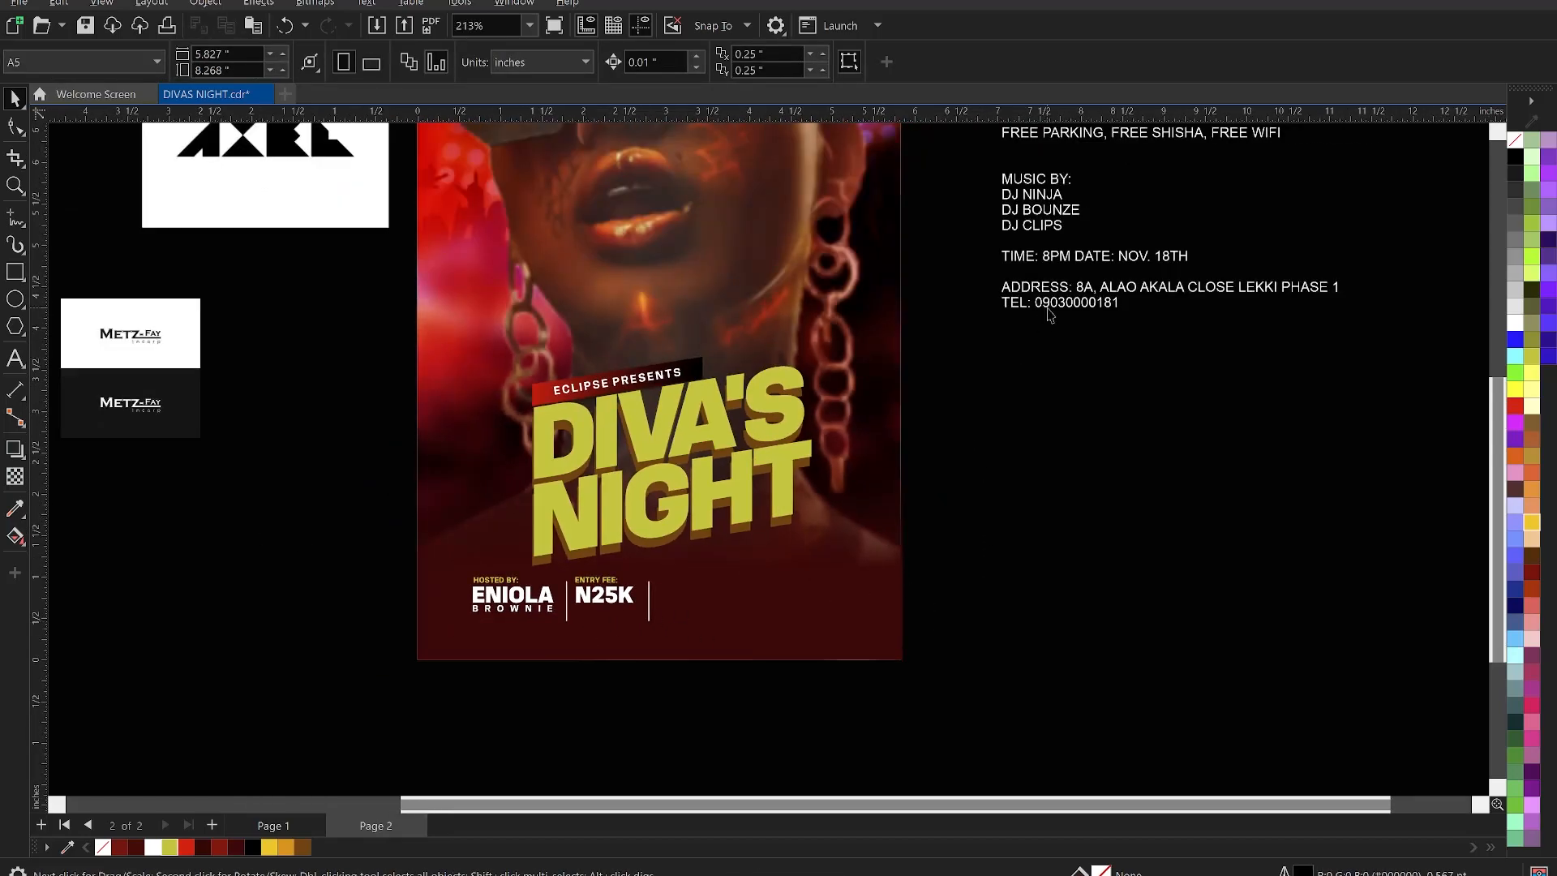
{"action": "scroll", "coordinate": [1066, 194], "scroll_direction": "up", "scroll_amount": 4}
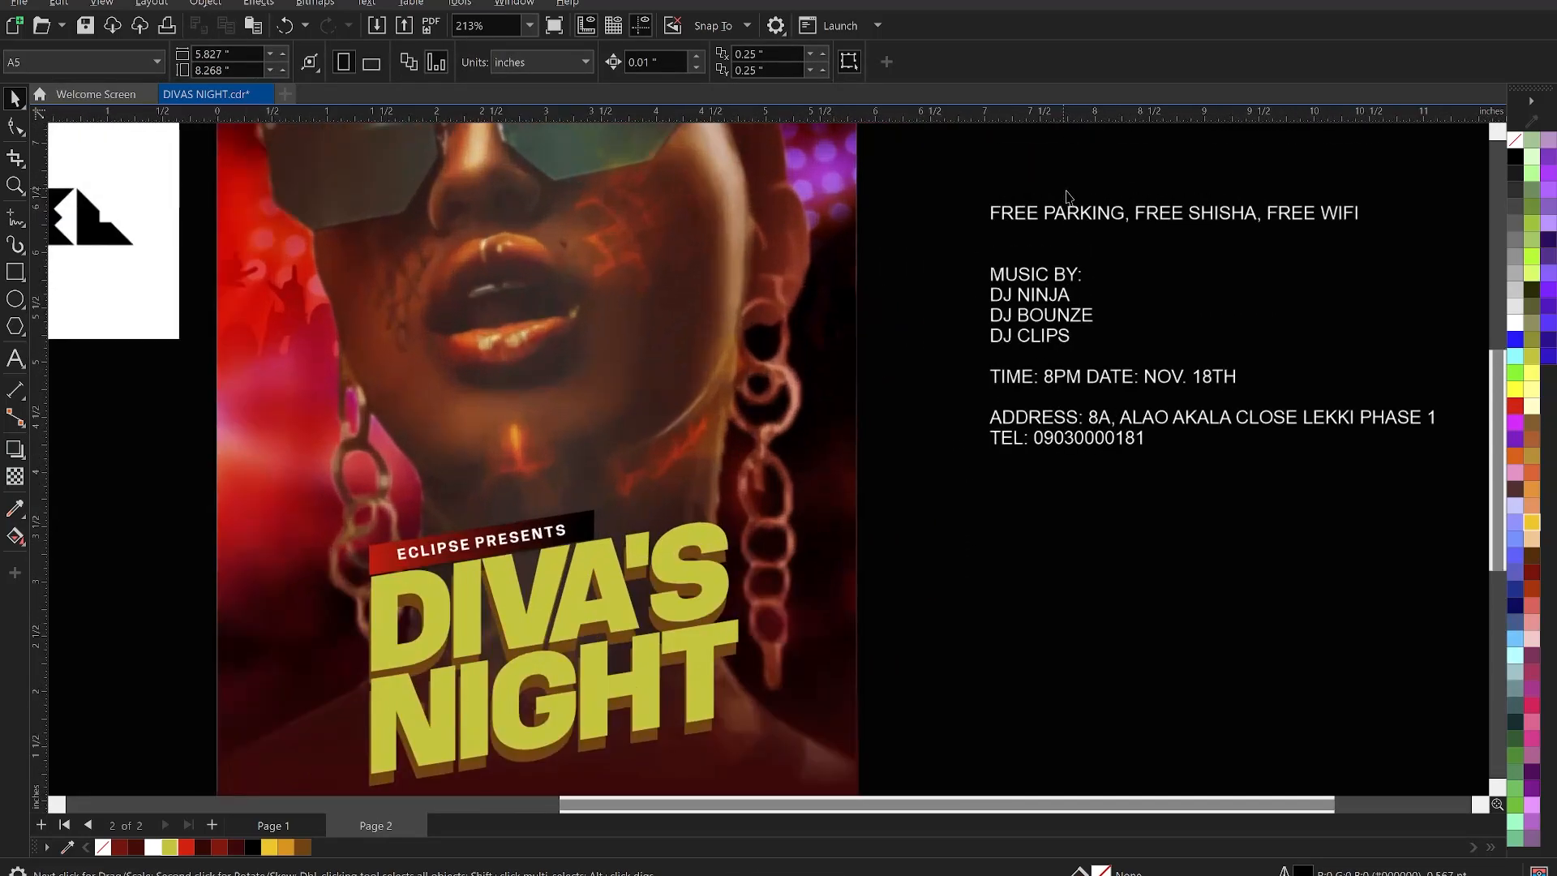
{"action": "double_click", "coordinate": [1084, 214]}
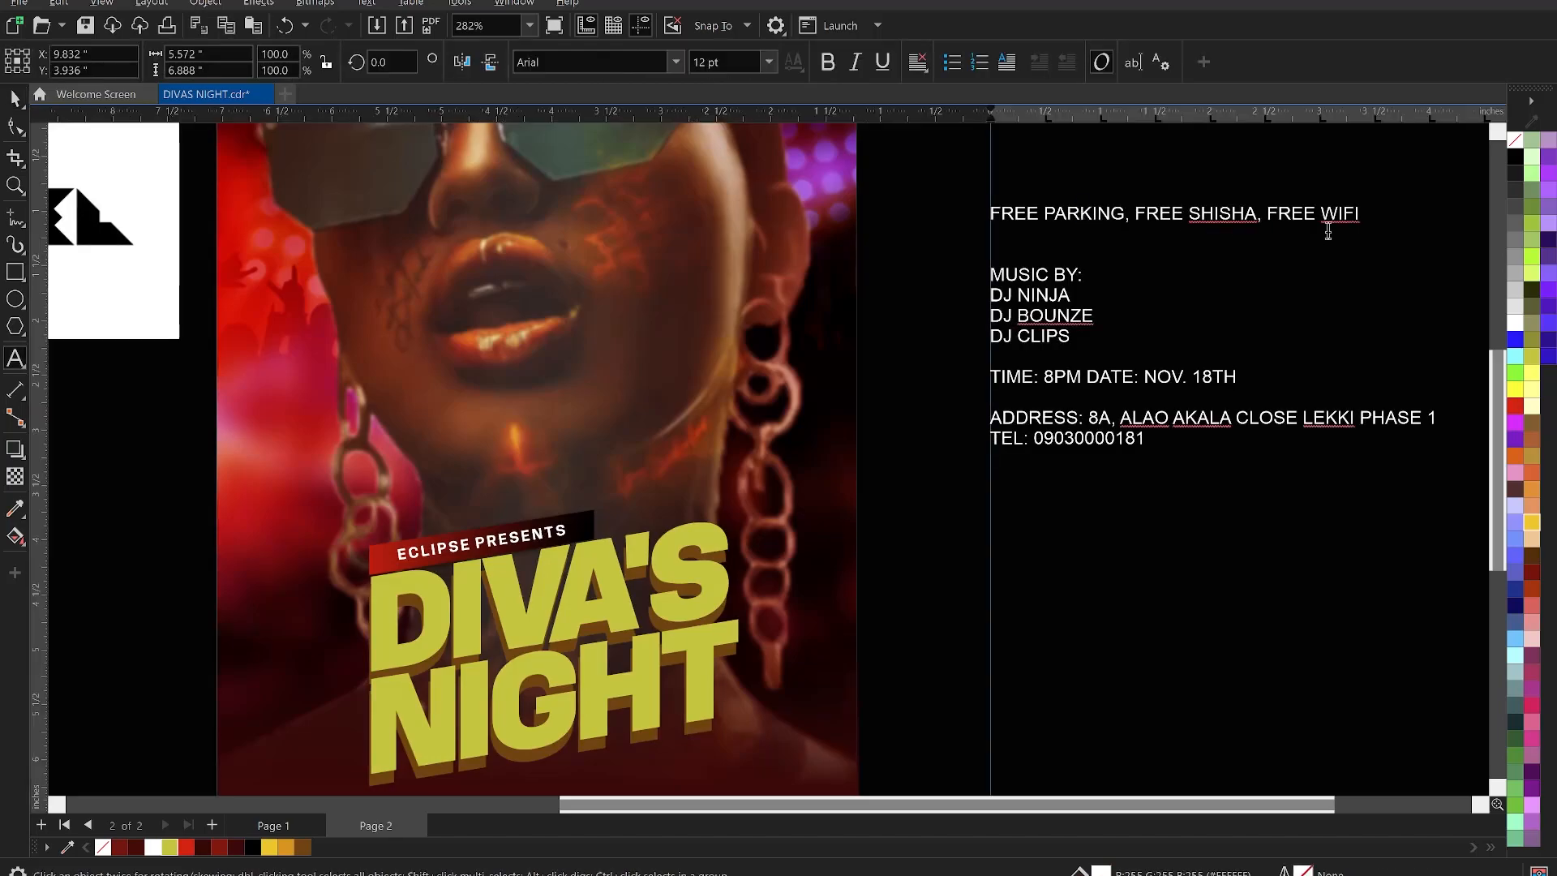
{"action": "left_click_drag", "start_coordinate": [1376, 224], "coordinate": [1000, 207]}
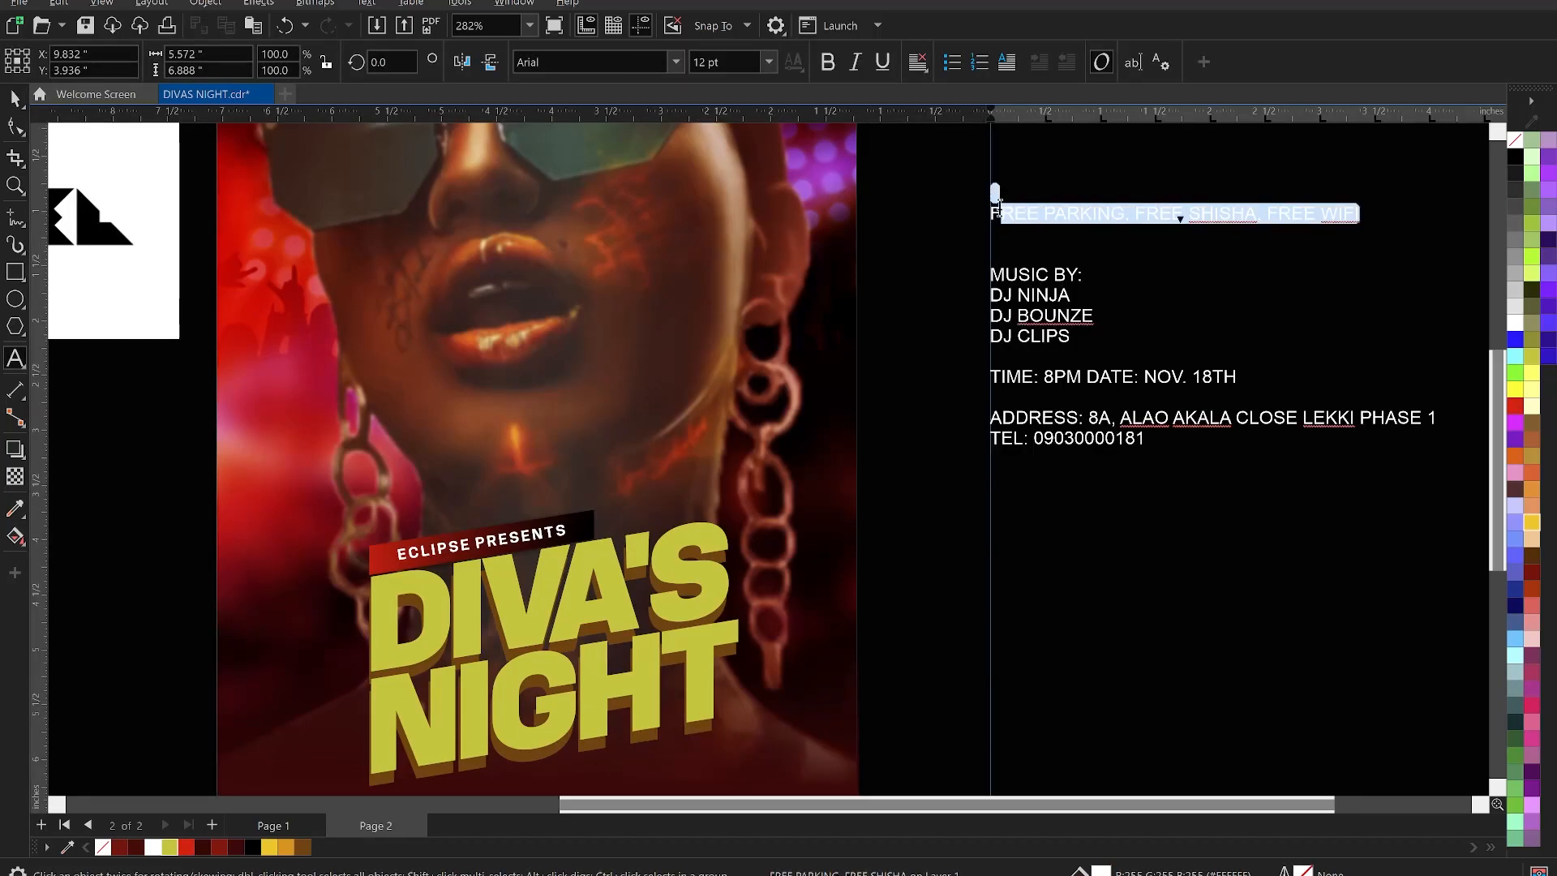
{"action": "key", "text": "BackSpace"}
- Restore the FREE PARKING line, then cut it out of the event details text
{"action": "type", "text": "F"}
{"action": "scroll", "coordinate": [1057, 231], "scroll_direction": "down", "scroll_amount": 3}
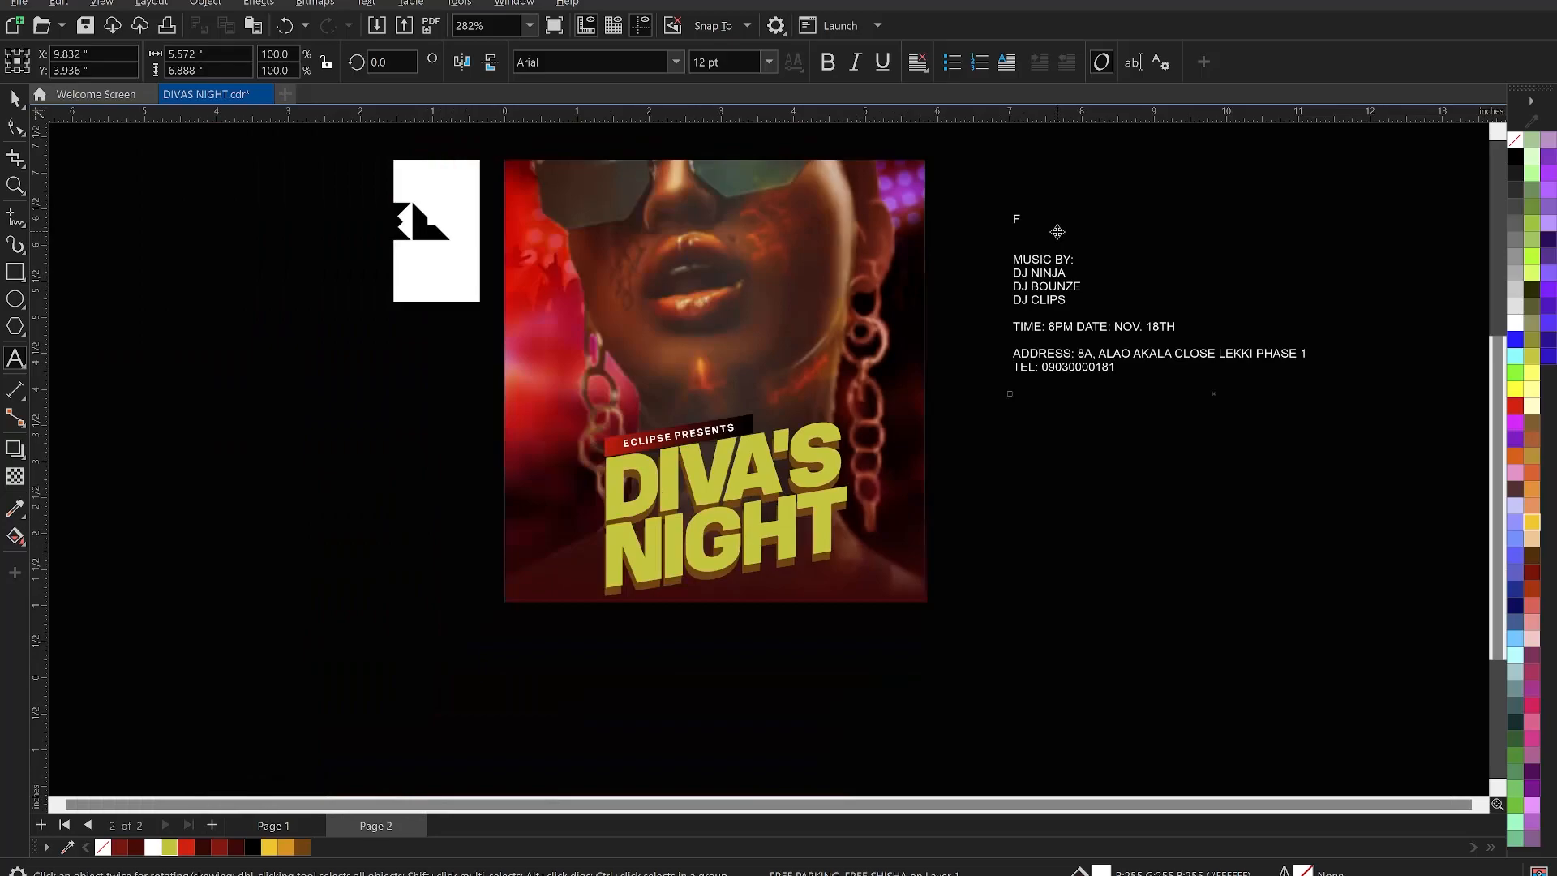
{"action": "key", "text": "ctrl+z"}
{"action": "double_click", "coordinate": [1083, 217]}
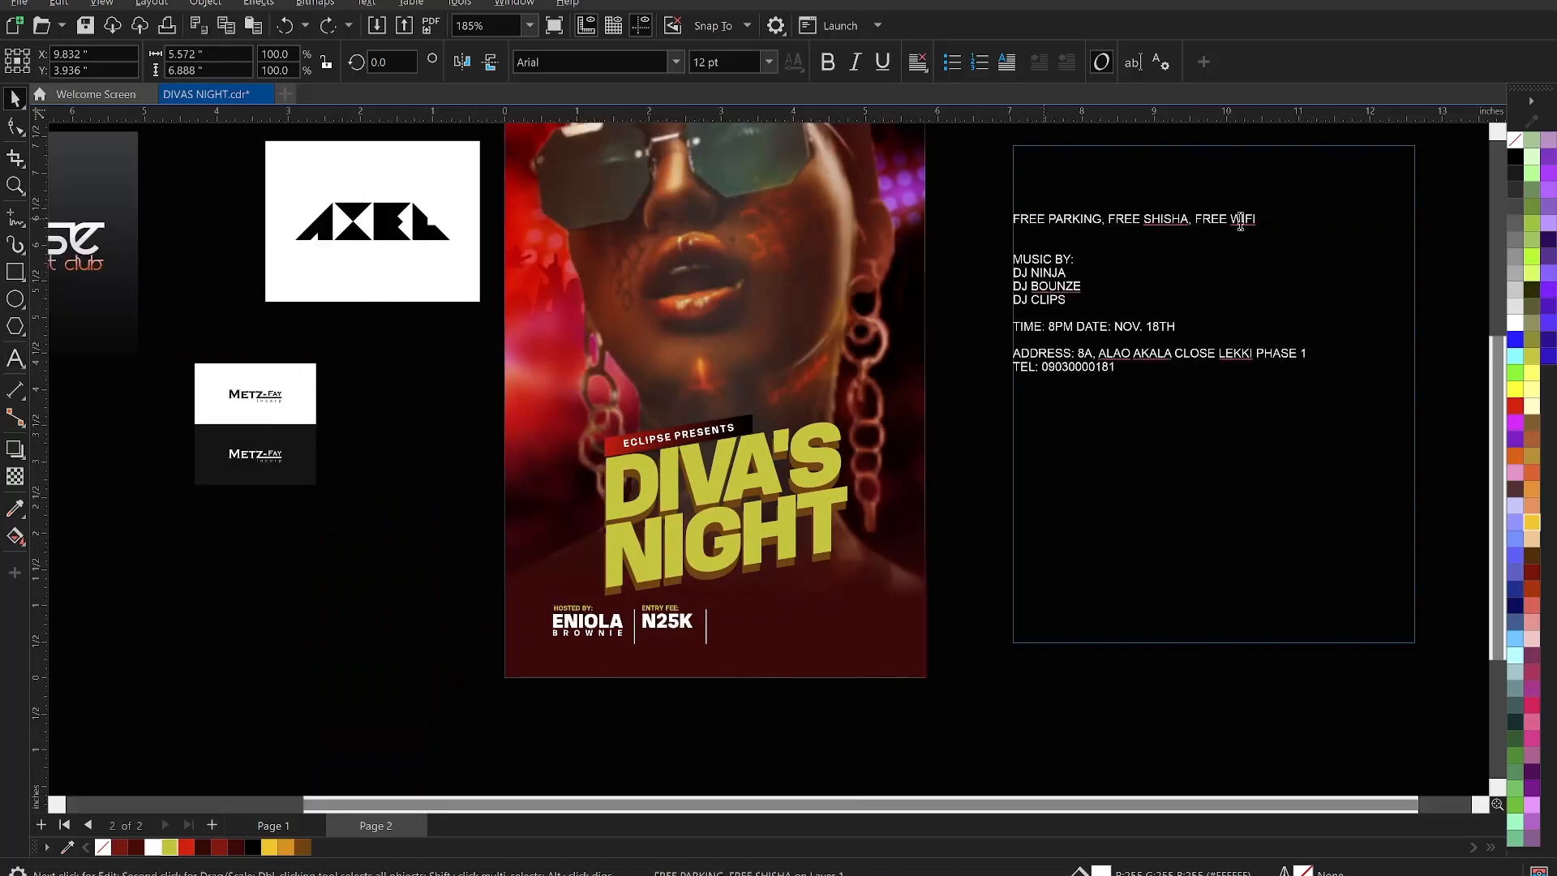
{"action": "left_click_drag", "start_coordinate": [1279, 218], "coordinate": [1017, 207]}
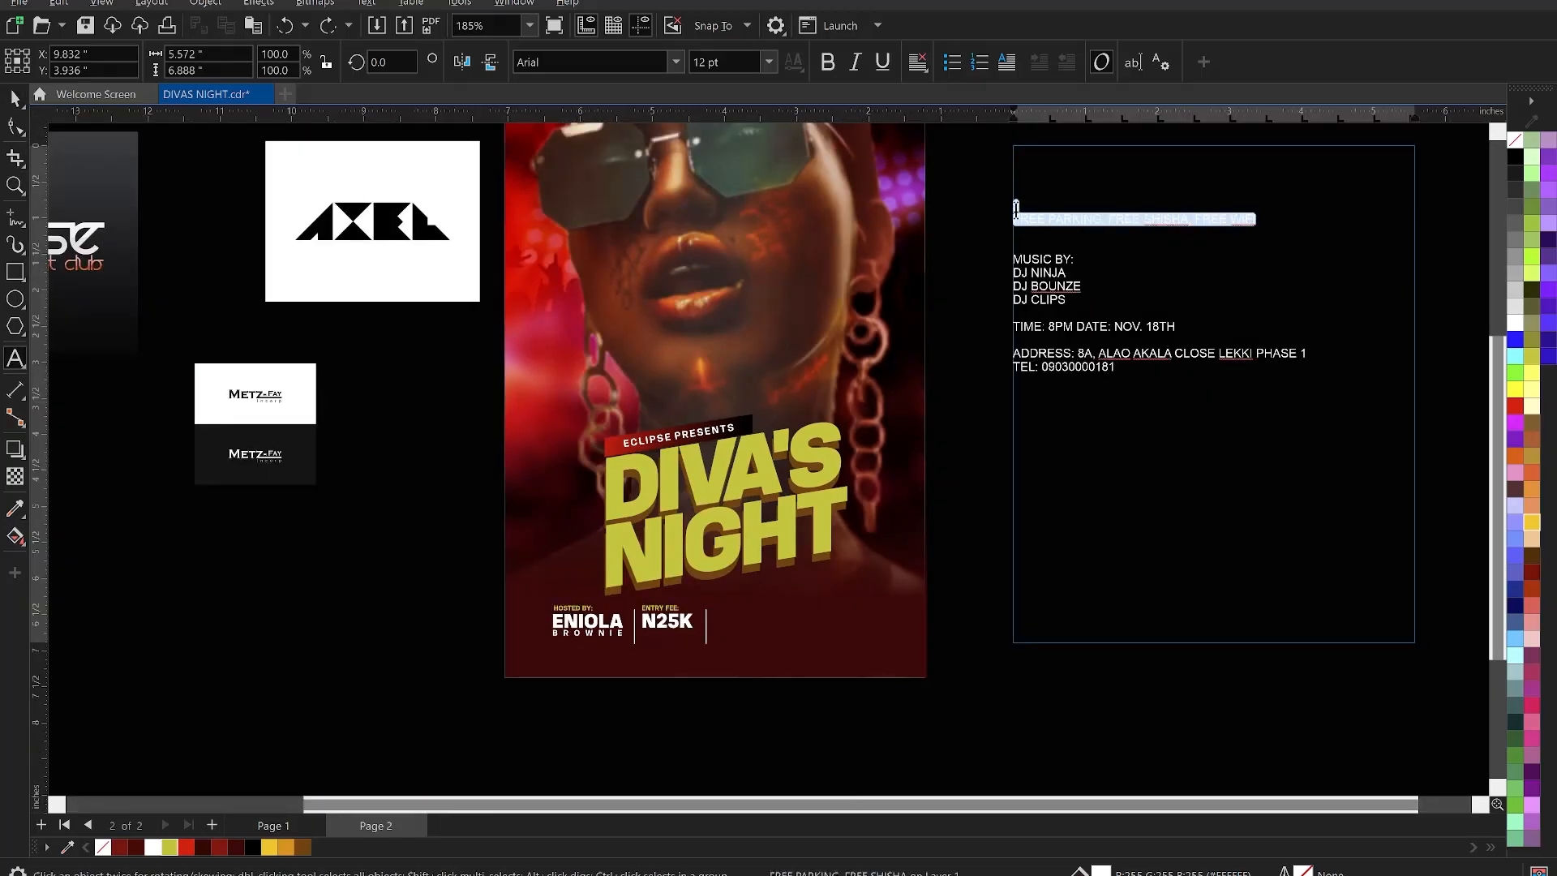
{"action": "key", "text": "ctrl+x"}
{"action": "key", "text": "ctrl+space"}
{"action": "left_click", "coordinate": [967, 266]}
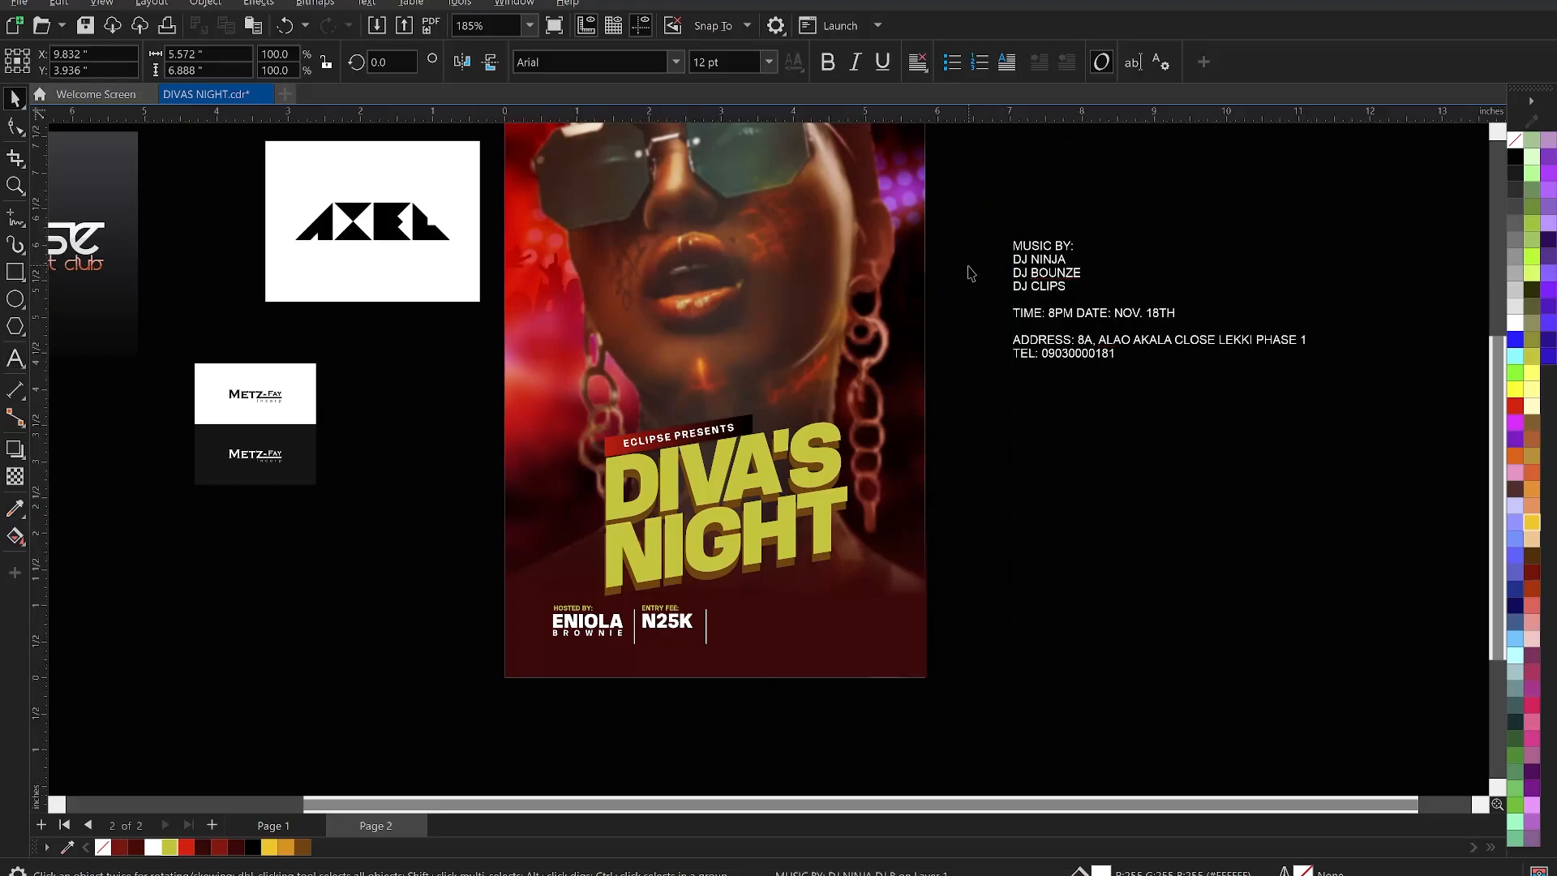
- Paste the FREE PARKING, FREE SHISHA, FREE WIFI line as new text beside N25K
{"action": "scroll", "coordinate": [707, 704], "scroll_direction": "up", "scroll_amount": 1}
{"action": "scroll", "coordinate": [711, 710], "scroll_direction": "up", "scroll_amount": 1}
{"action": "key", "text": "F8"}
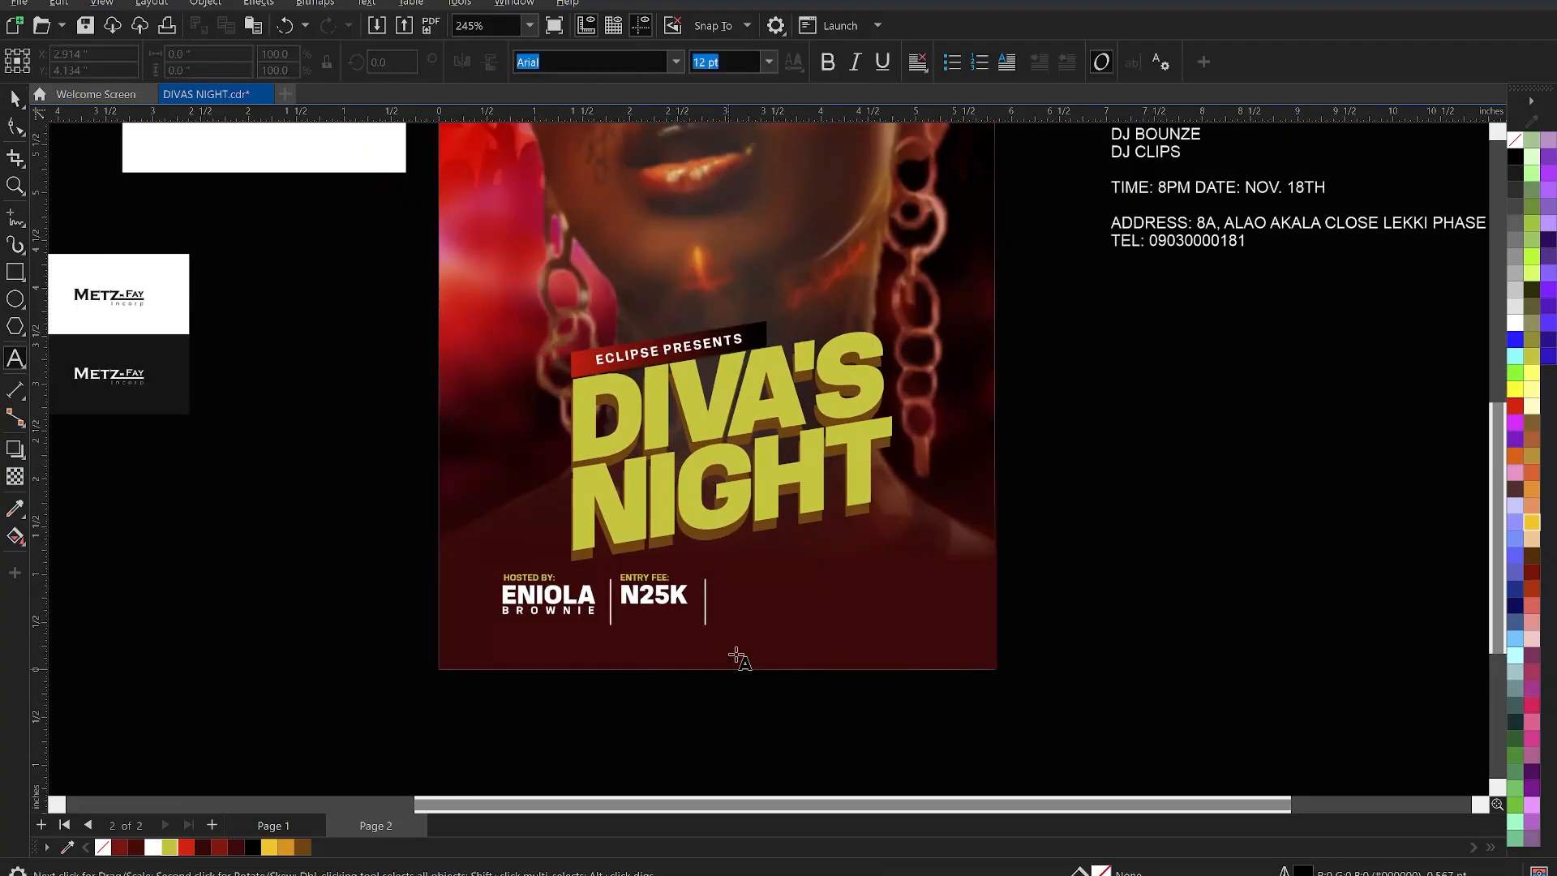
{"action": "left_click", "coordinate": [744, 605]}
{"action": "key", "text": "ctrl+v"}
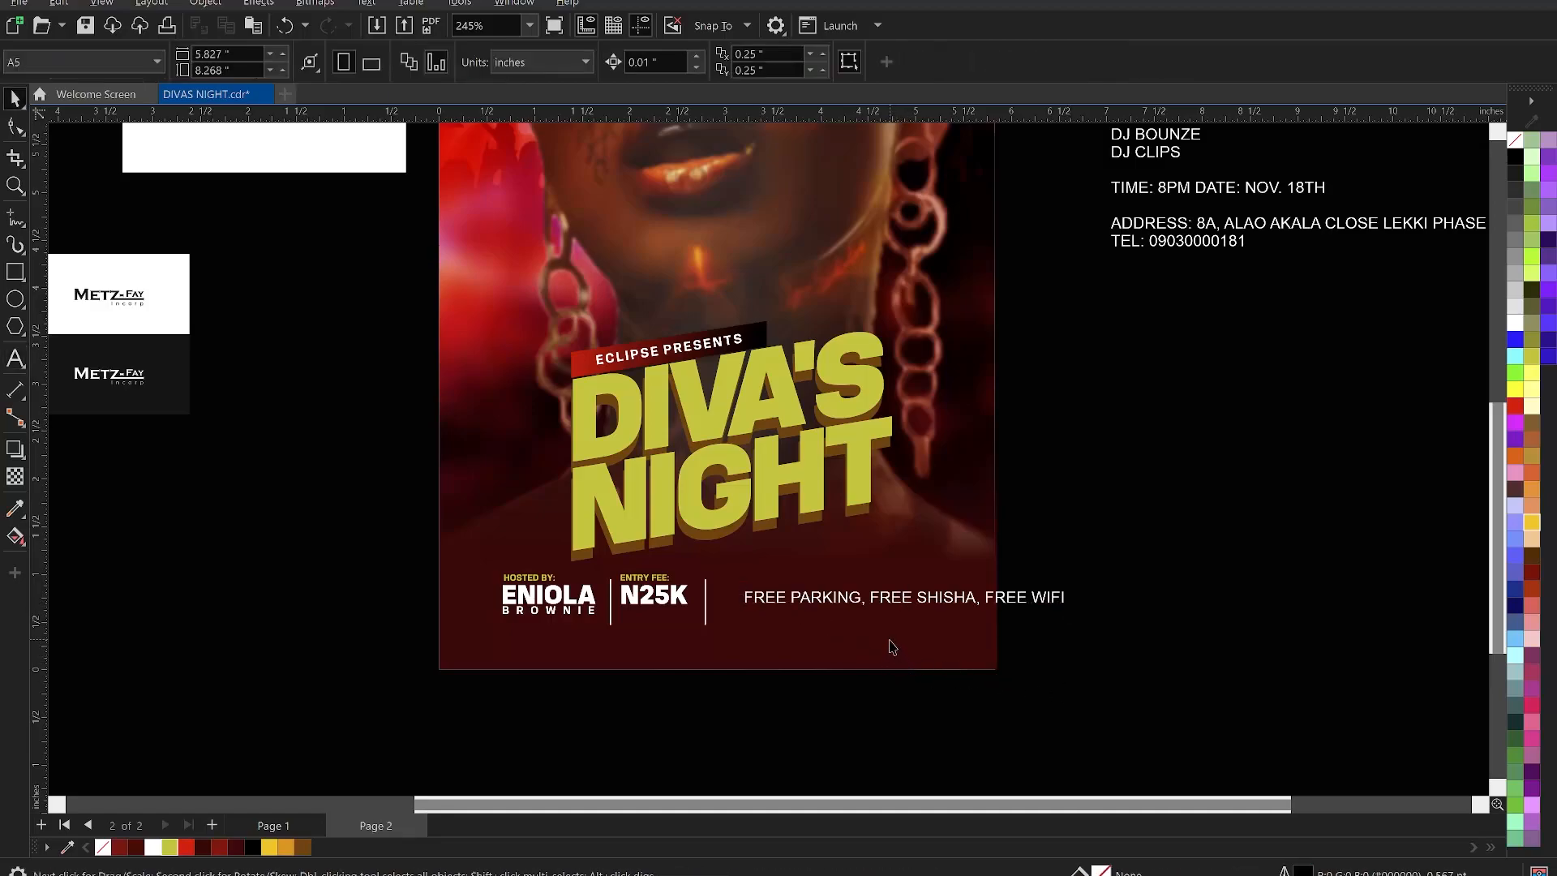
{"action": "scroll", "coordinate": [890, 648], "scroll_direction": "up", "scroll_amount": 1}
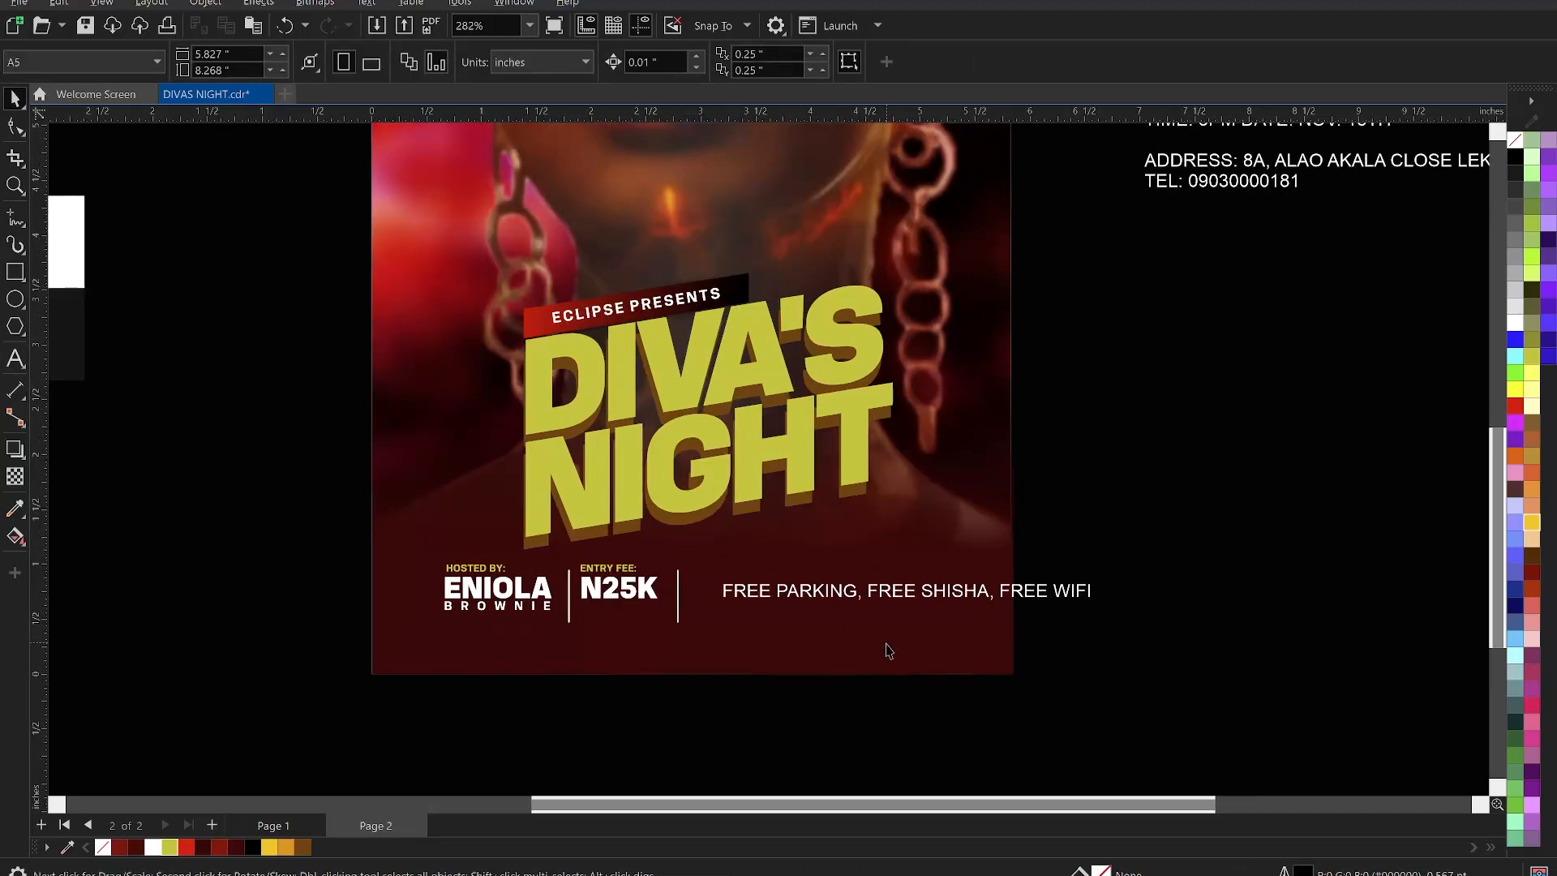
{"action": "scroll", "coordinate": [889, 650], "scroll_direction": "up", "scroll_amount": 1}
{"action": "scroll", "coordinate": [886, 651], "scroll_direction": "up", "scroll_amount": 1}
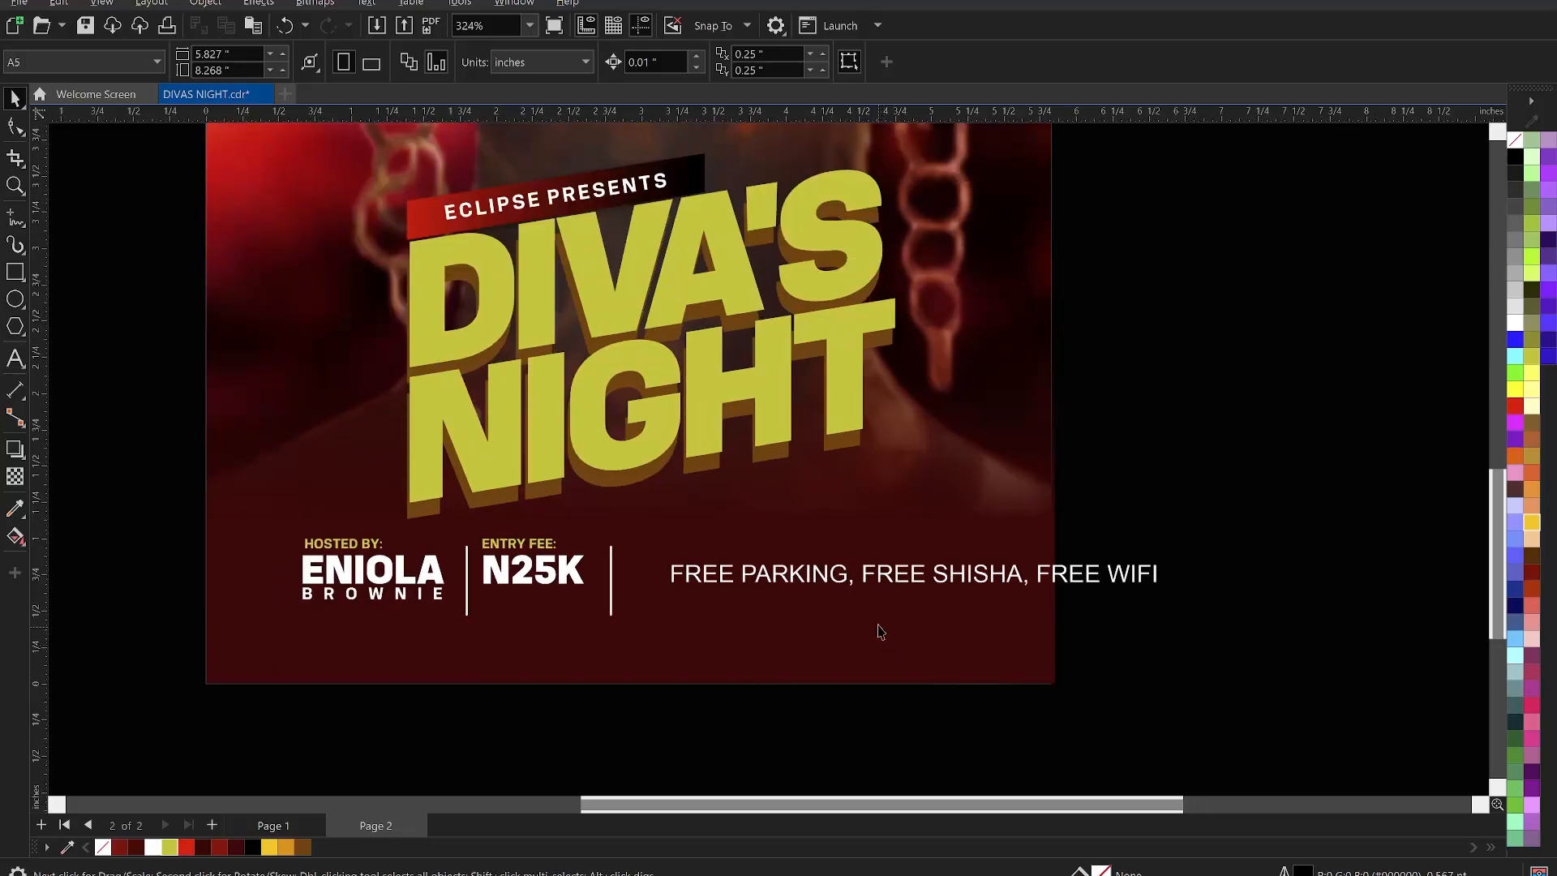
- Split the text into three comma-free lines: FREE PARKING, FREE SHISHA, FREE WIFI
{"action": "double_click", "coordinate": [854, 587]}
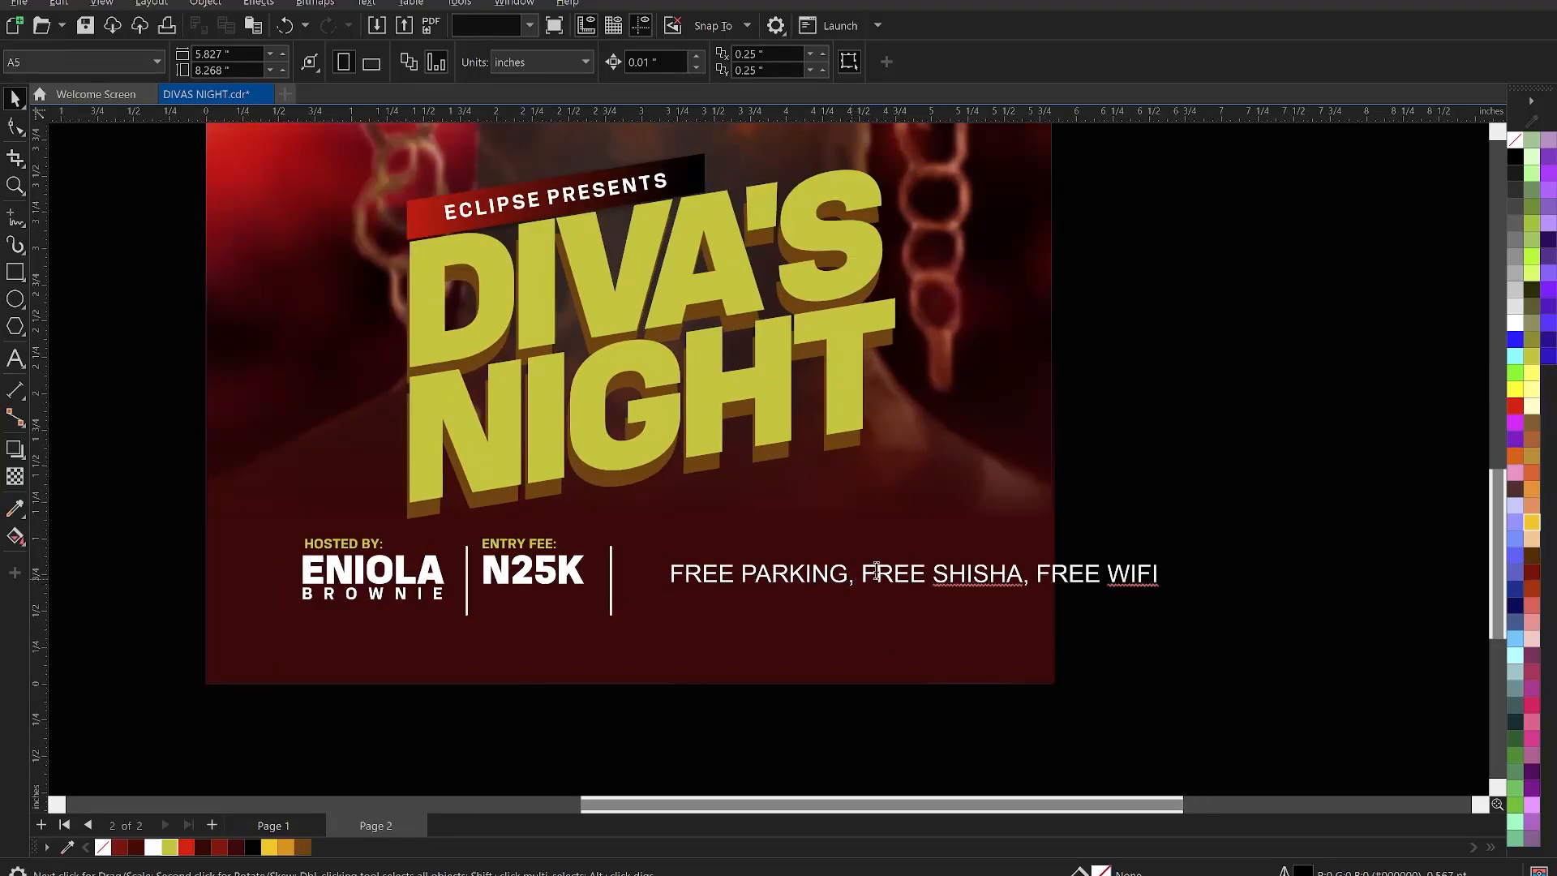
{"action": "key", "text": "BackSpace"}
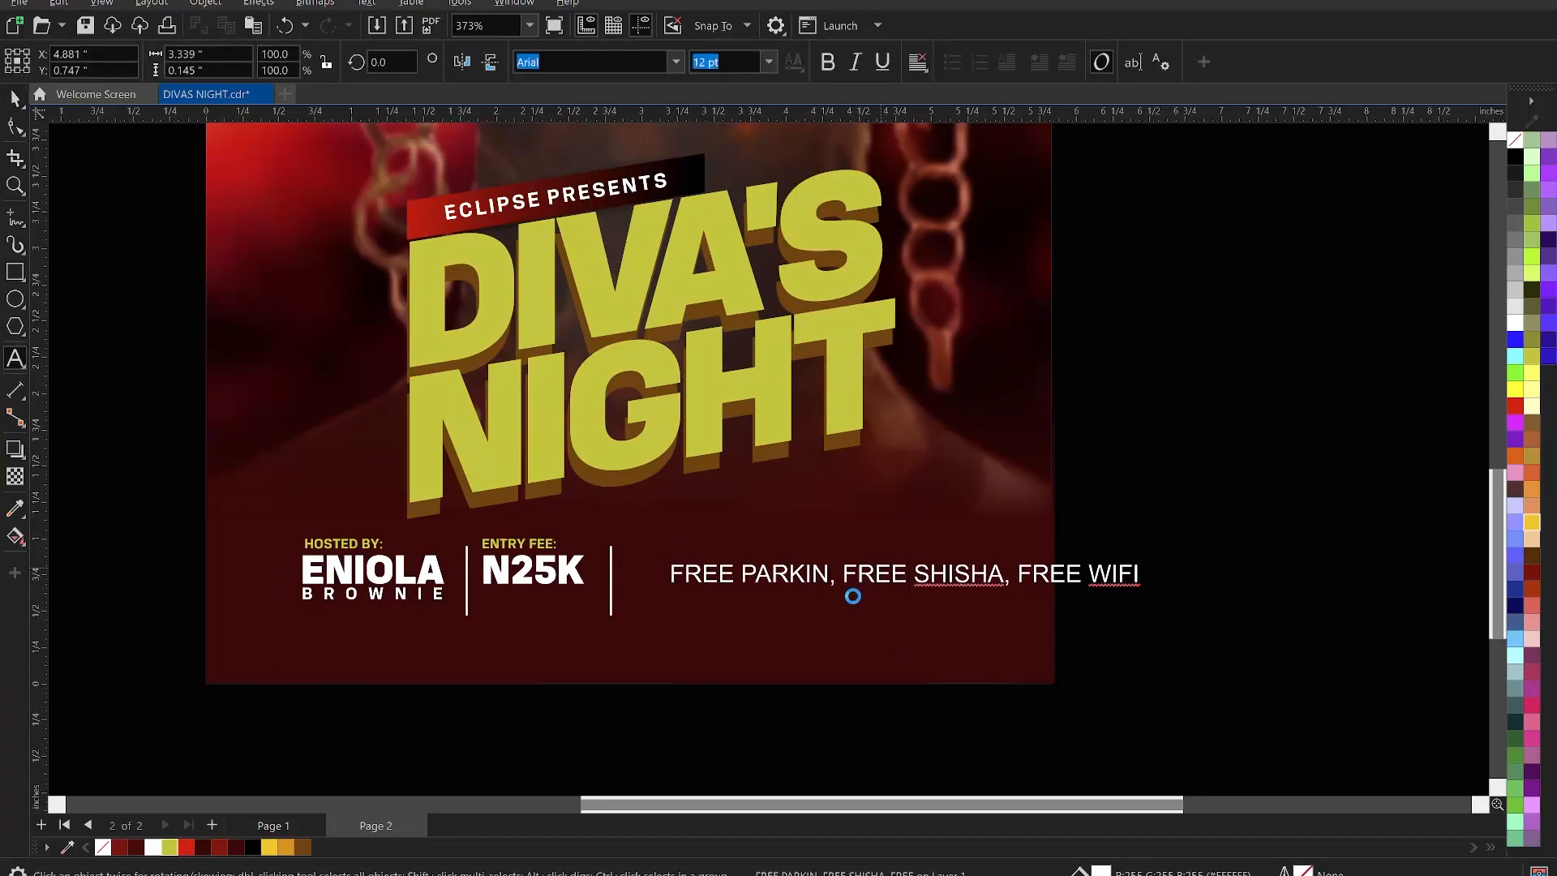
{"action": "type", "text": "G"}
{"action": "key", "text": "Delete"}
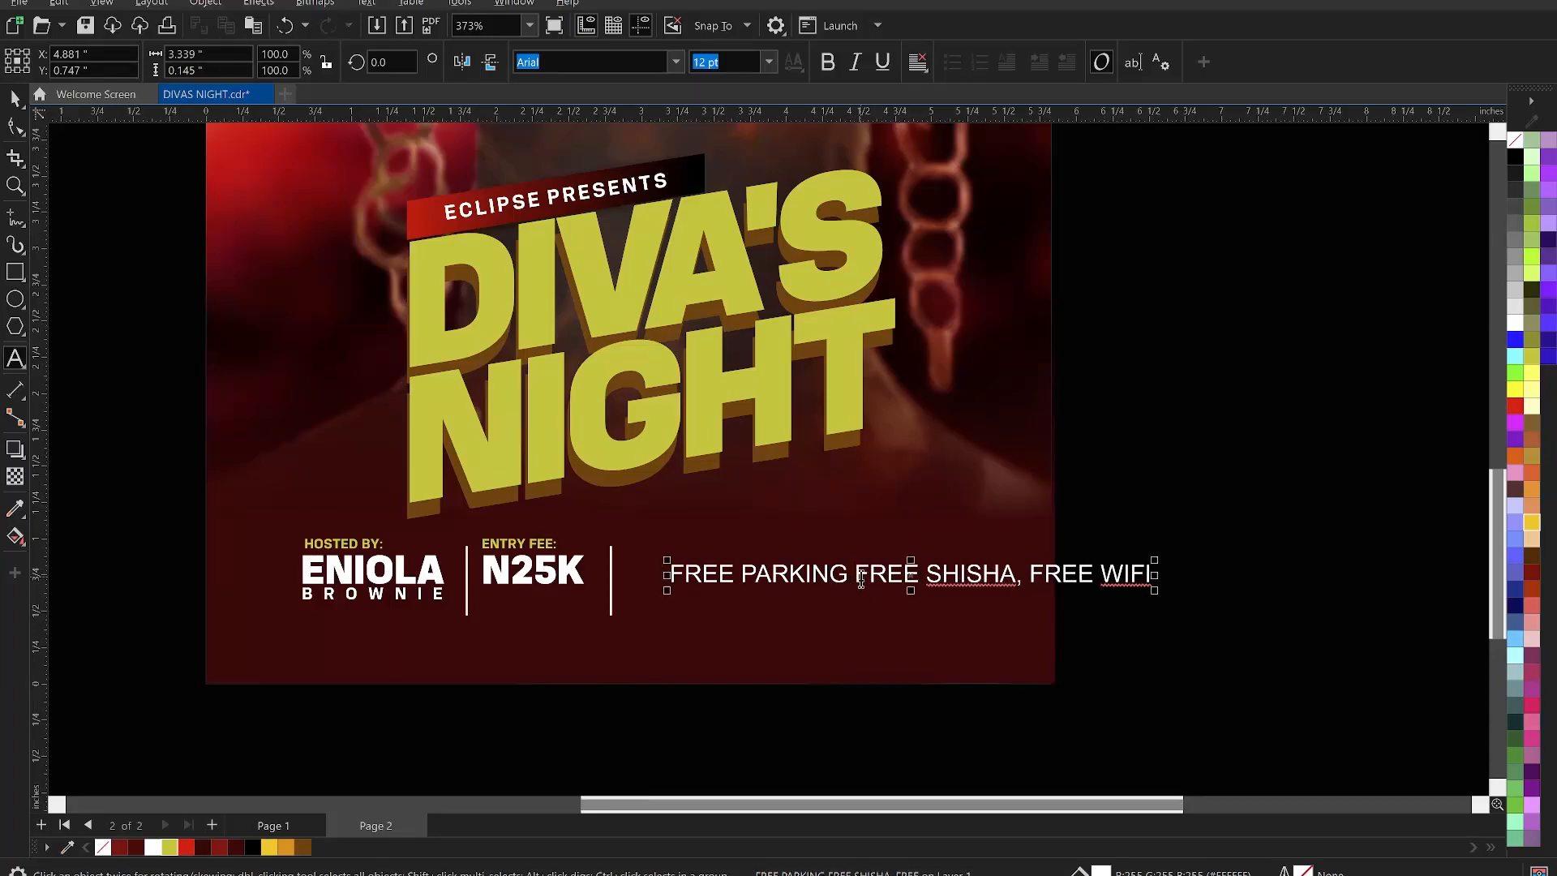
{"action": "left_click", "coordinate": [856, 574]}
{"action": "key", "text": "Return"}
{"action": "left_click", "coordinate": [846, 604]}
{"action": "key", "text": "BackSpace"}
{"action": "key", "text": "BackSpace"}
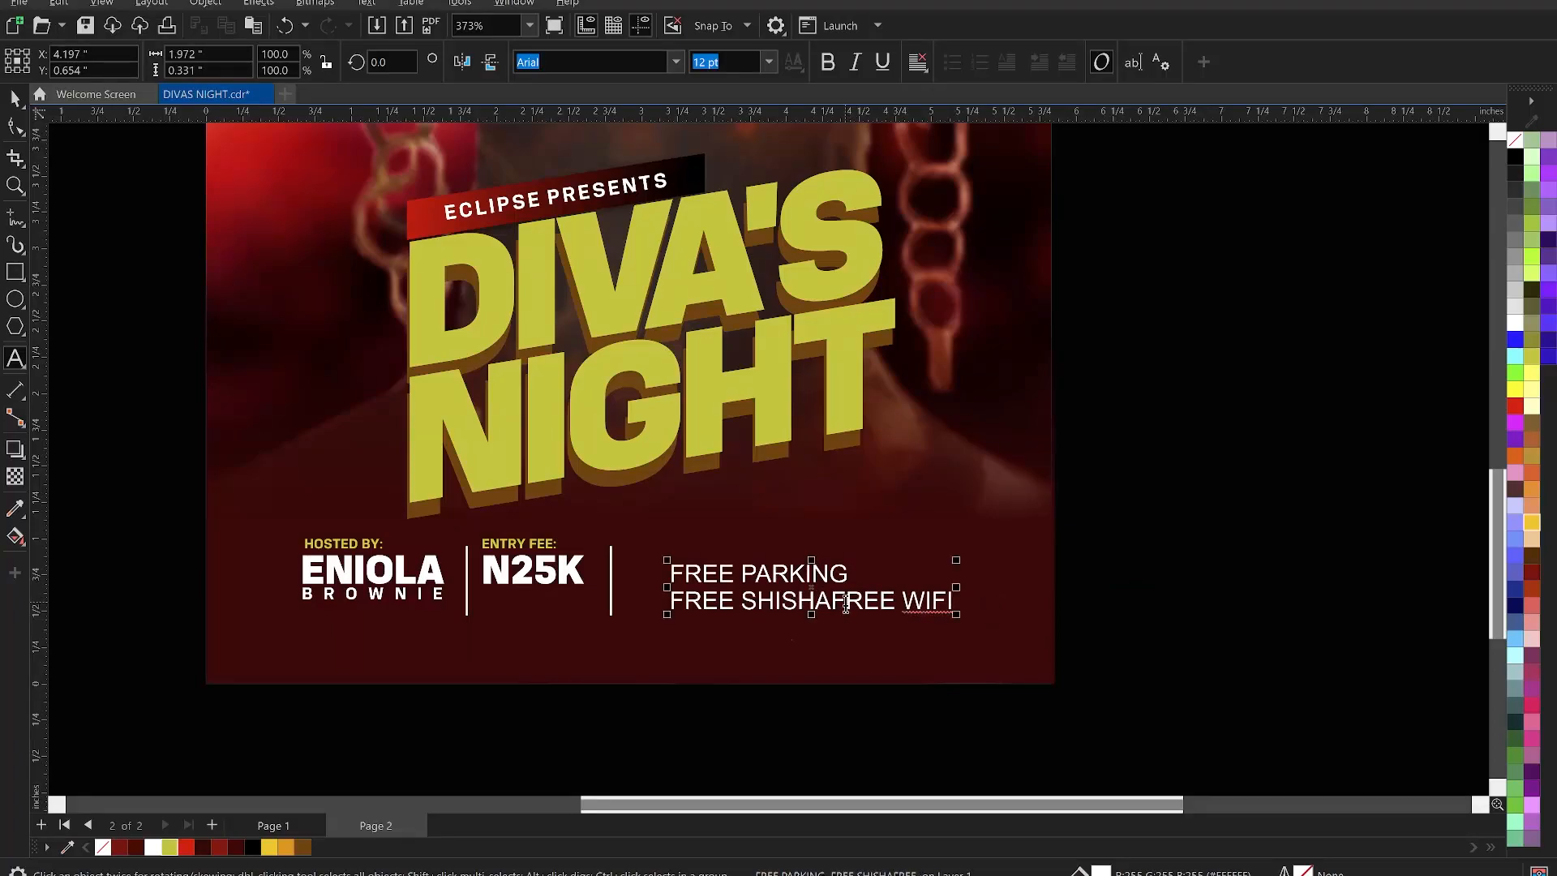
{"action": "key", "text": "Return"}
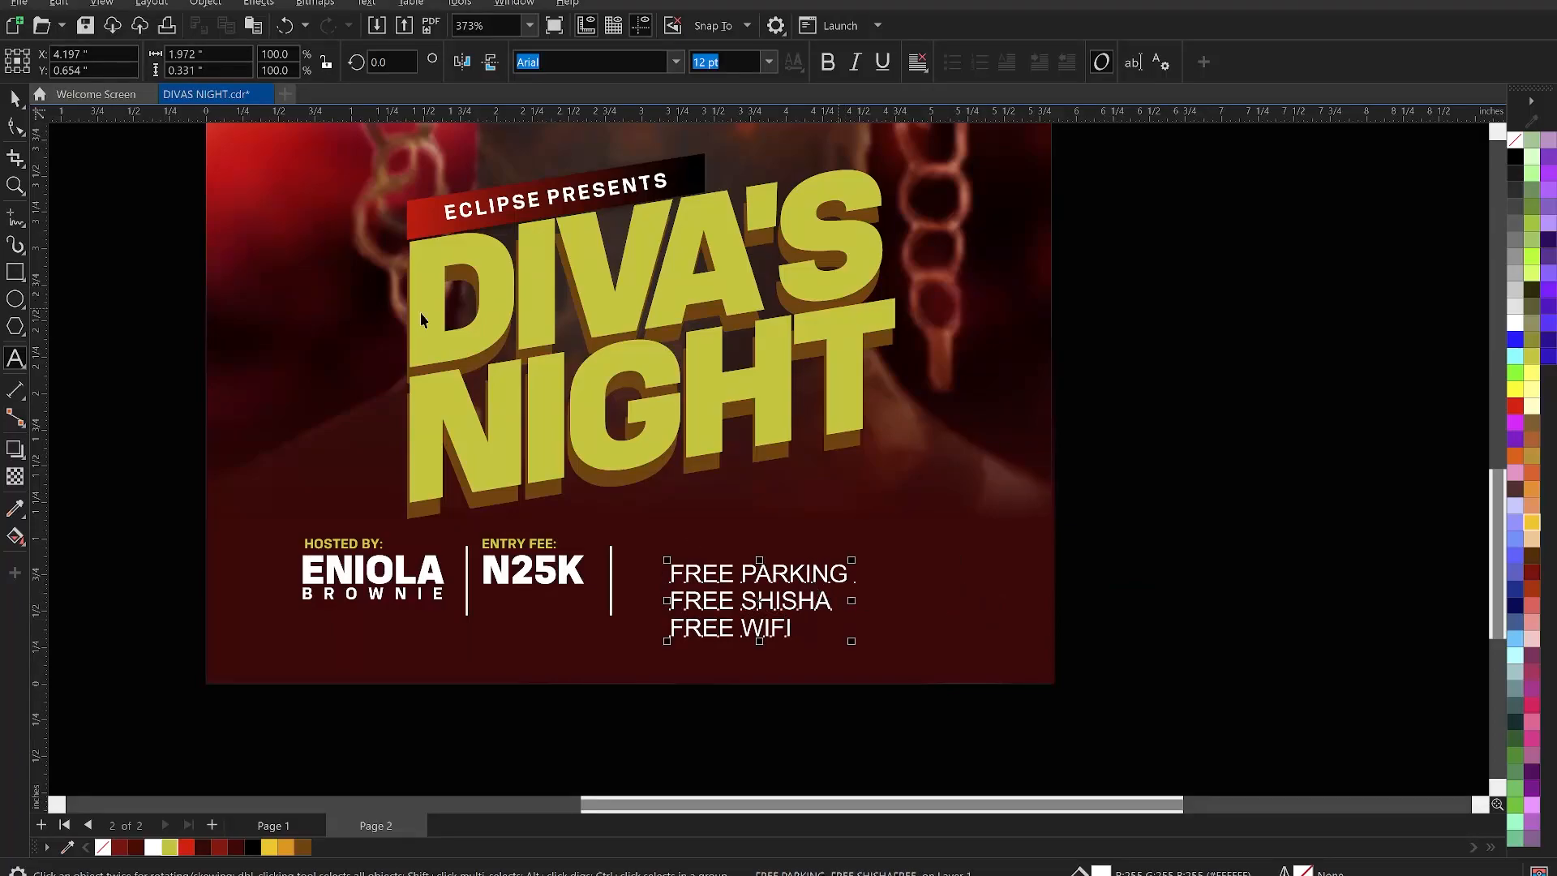
{"action": "key", "text": "ctrl+space"}
{"action": "left_click", "coordinate": [674, 64]}
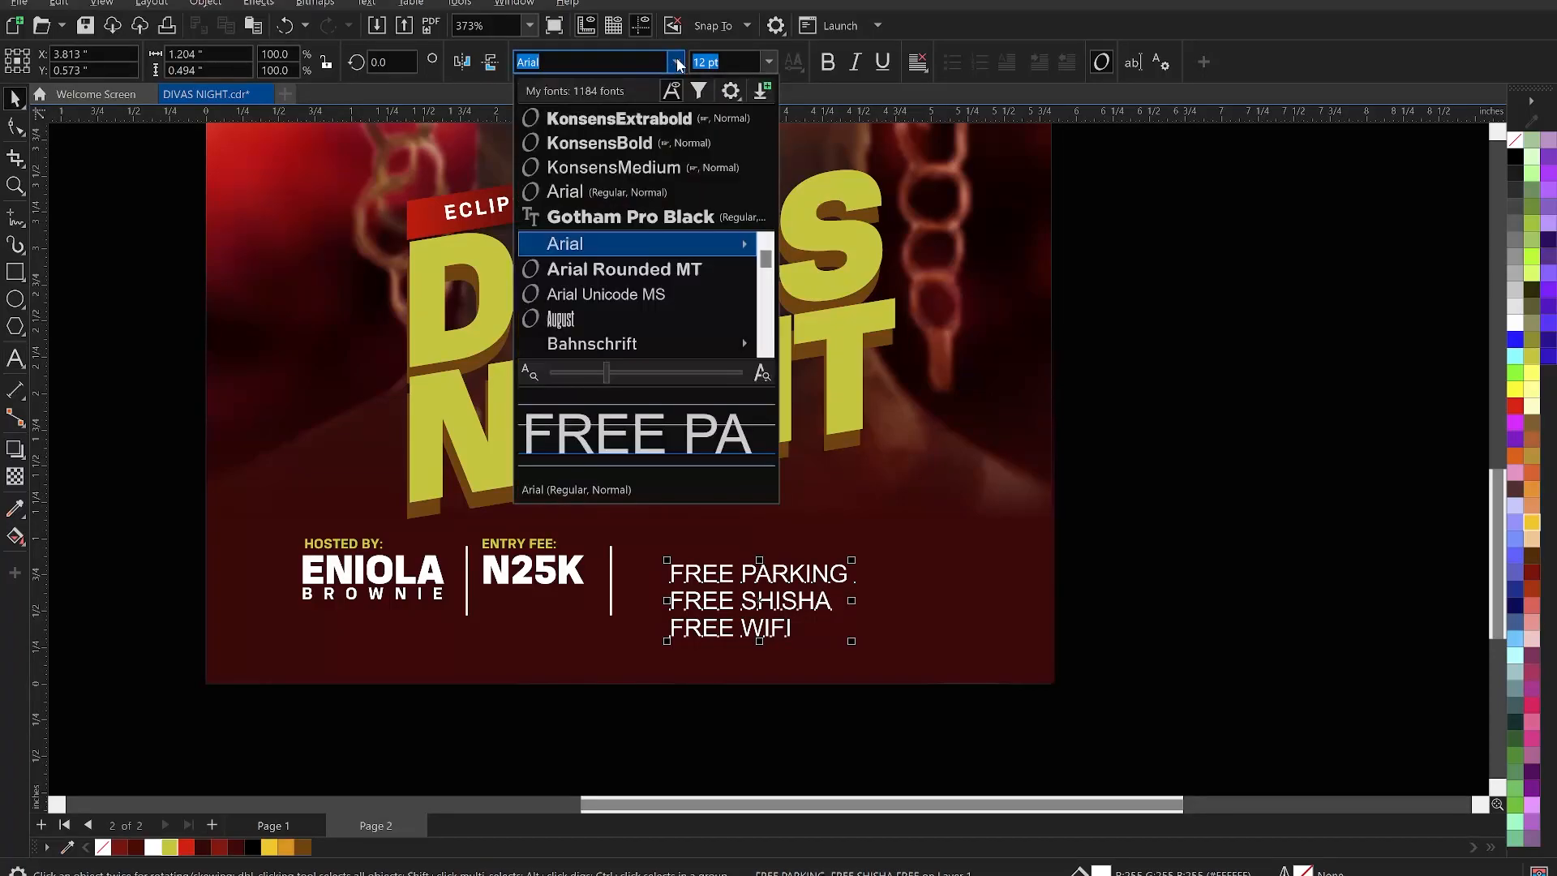
- Set the FREE lines in KonsensBold, tighten and shrink them beside N25K, and add a divider after them
{"action": "left_click", "coordinate": [648, 149]}
{"action": "key", "text": "F10"}
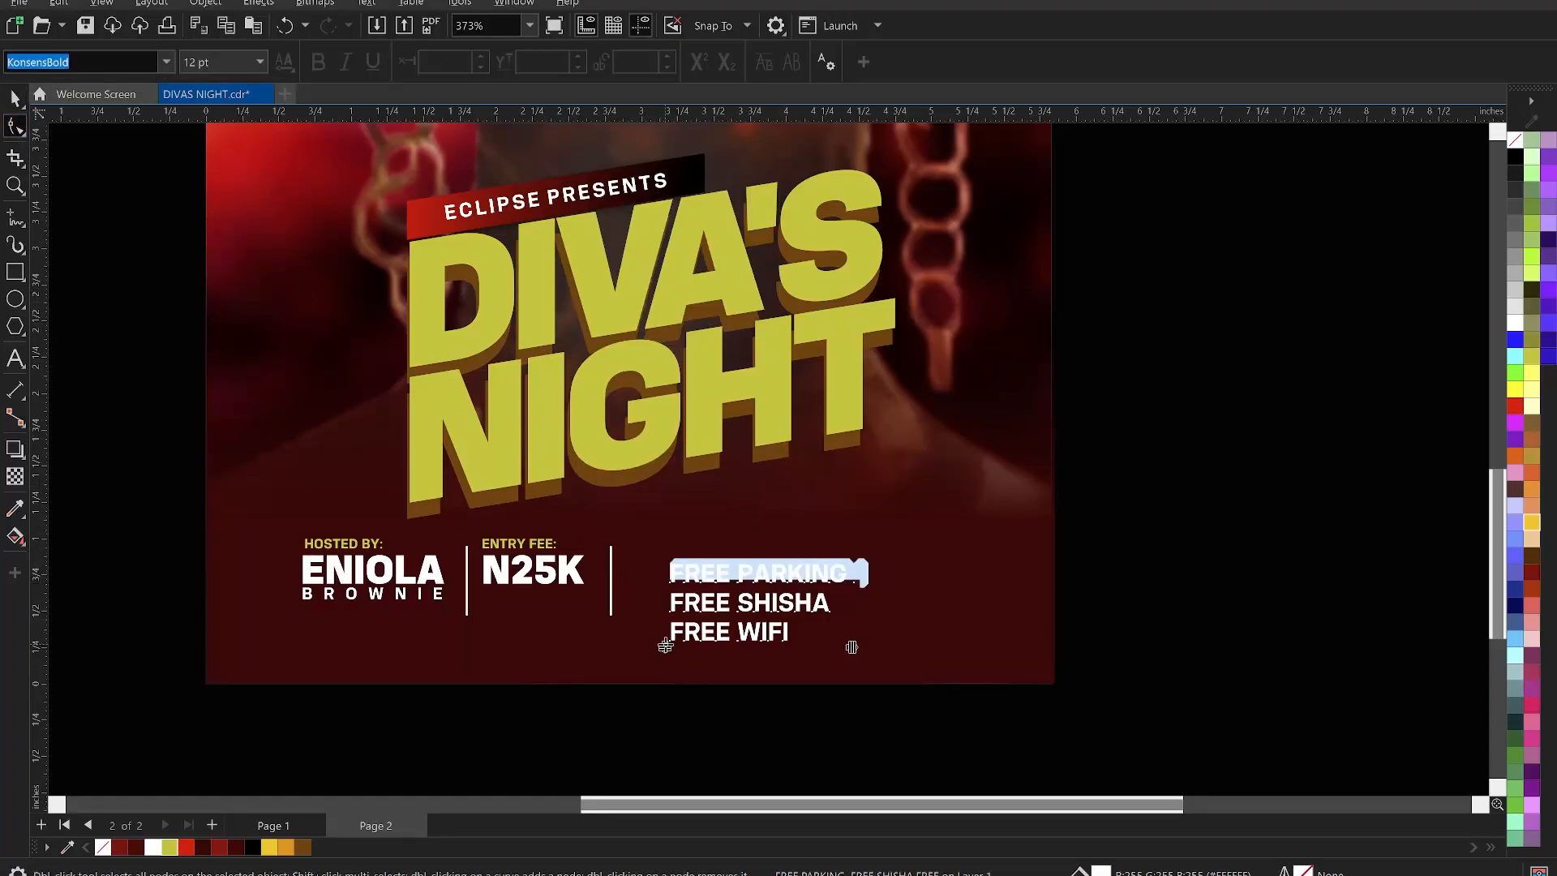
{"action": "left_click_drag", "start_coordinate": [666, 644], "coordinate": [674, 631]}
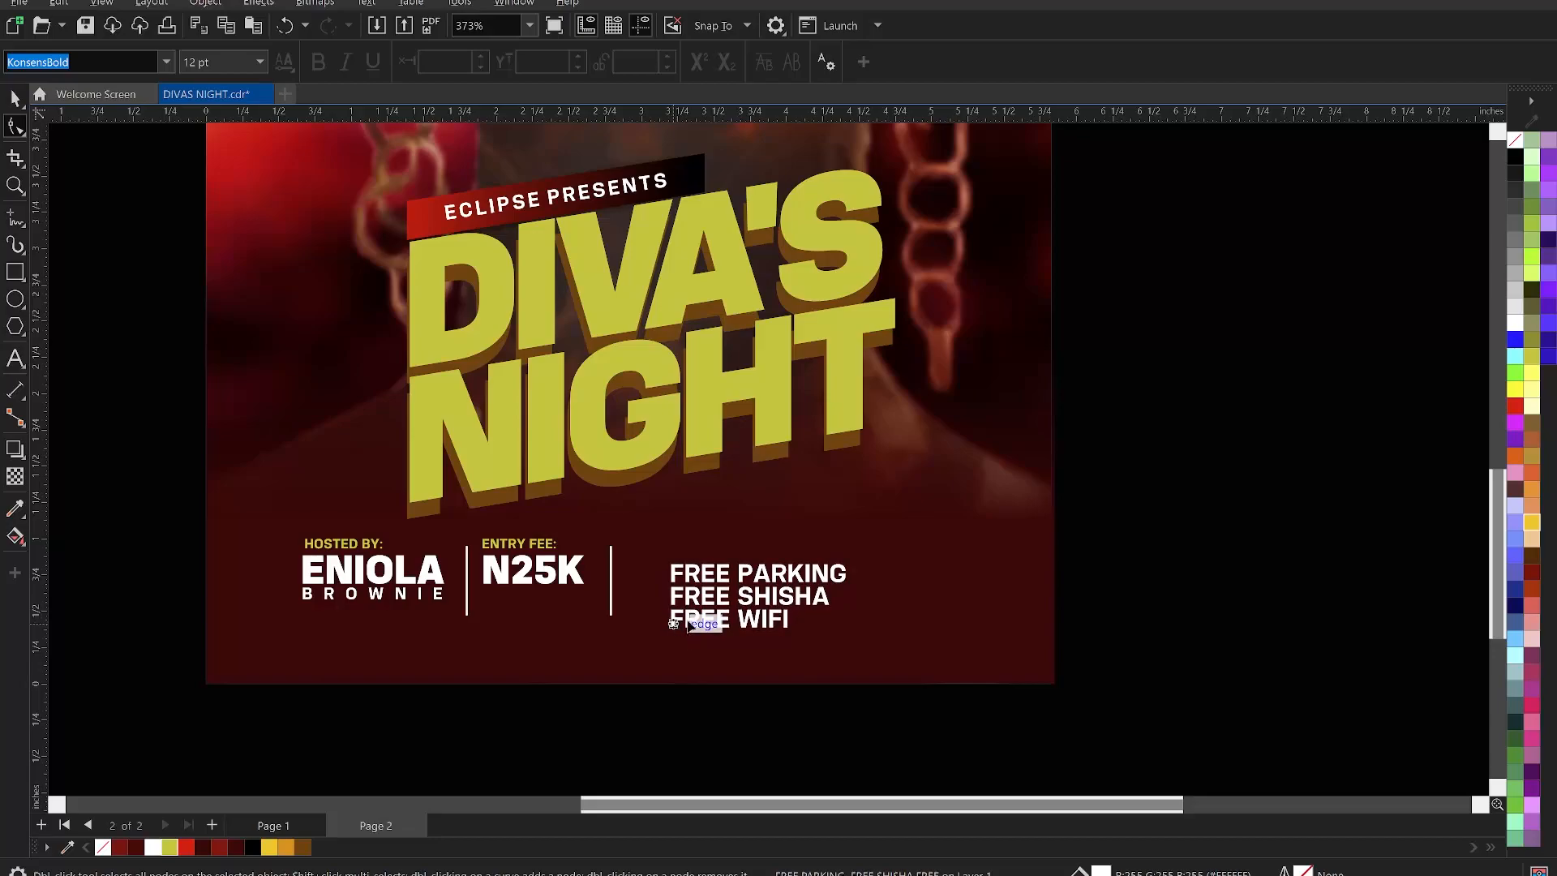
{"action": "key", "text": "space"}
{"action": "left_click_drag", "start_coordinate": [763, 606], "coordinate": [724, 595]}
{"action": "left_click_drag", "start_coordinate": [811, 621], "coordinate": [715, 599]}
{"action": "left_click_drag", "start_coordinate": [613, 589], "coordinate": [731, 599]}
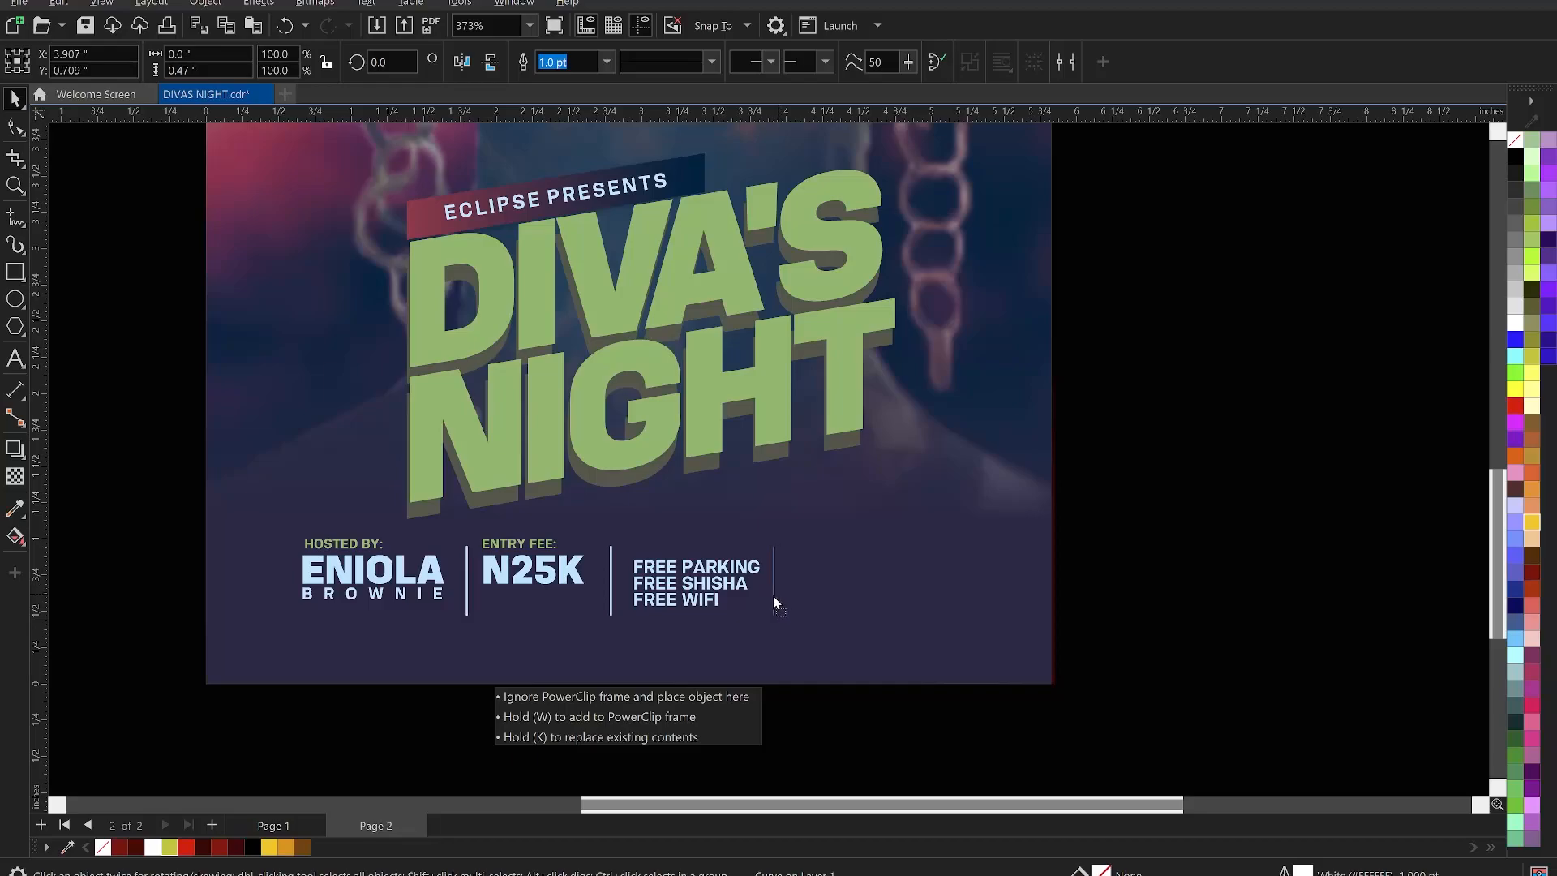
- Align the host, entry-fee and FREE blocks and dividers on their vertical centres, then nudge the row down
{"action": "left_click_drag", "start_coordinate": [777, 596], "coordinate": [777, 595]}
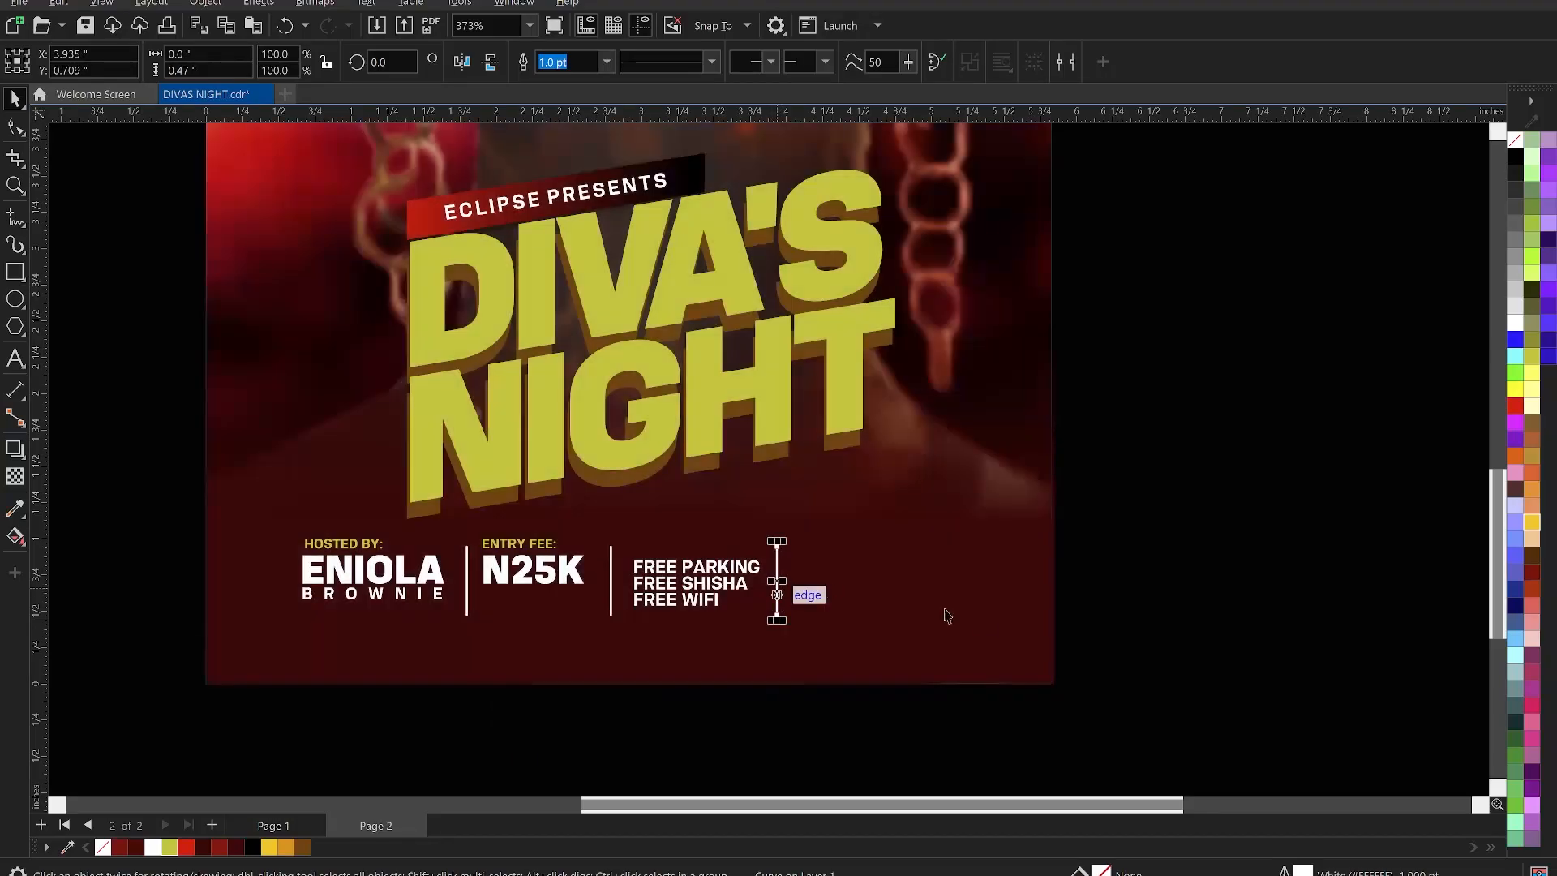
{"action": "left_click", "coordinate": [1191, 625]}
{"action": "left_click_drag", "start_coordinate": [114, 482], "coordinate": [451, 626]}
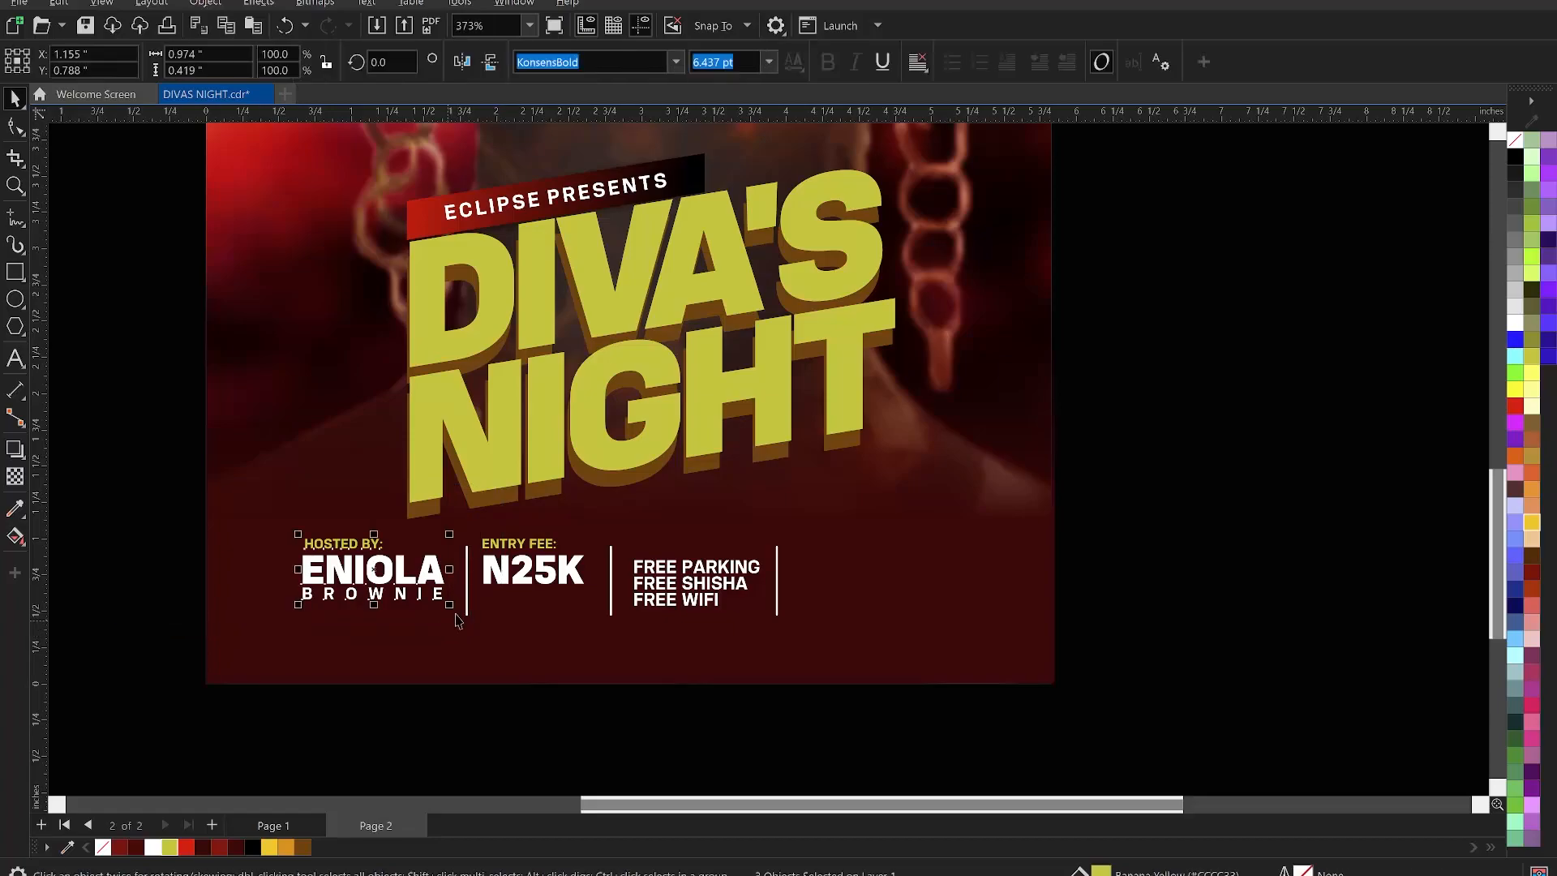
{"action": "left_click", "coordinate": [502, 566]}
{"action": "left_click", "coordinate": [510, 541], "text": "shift"}
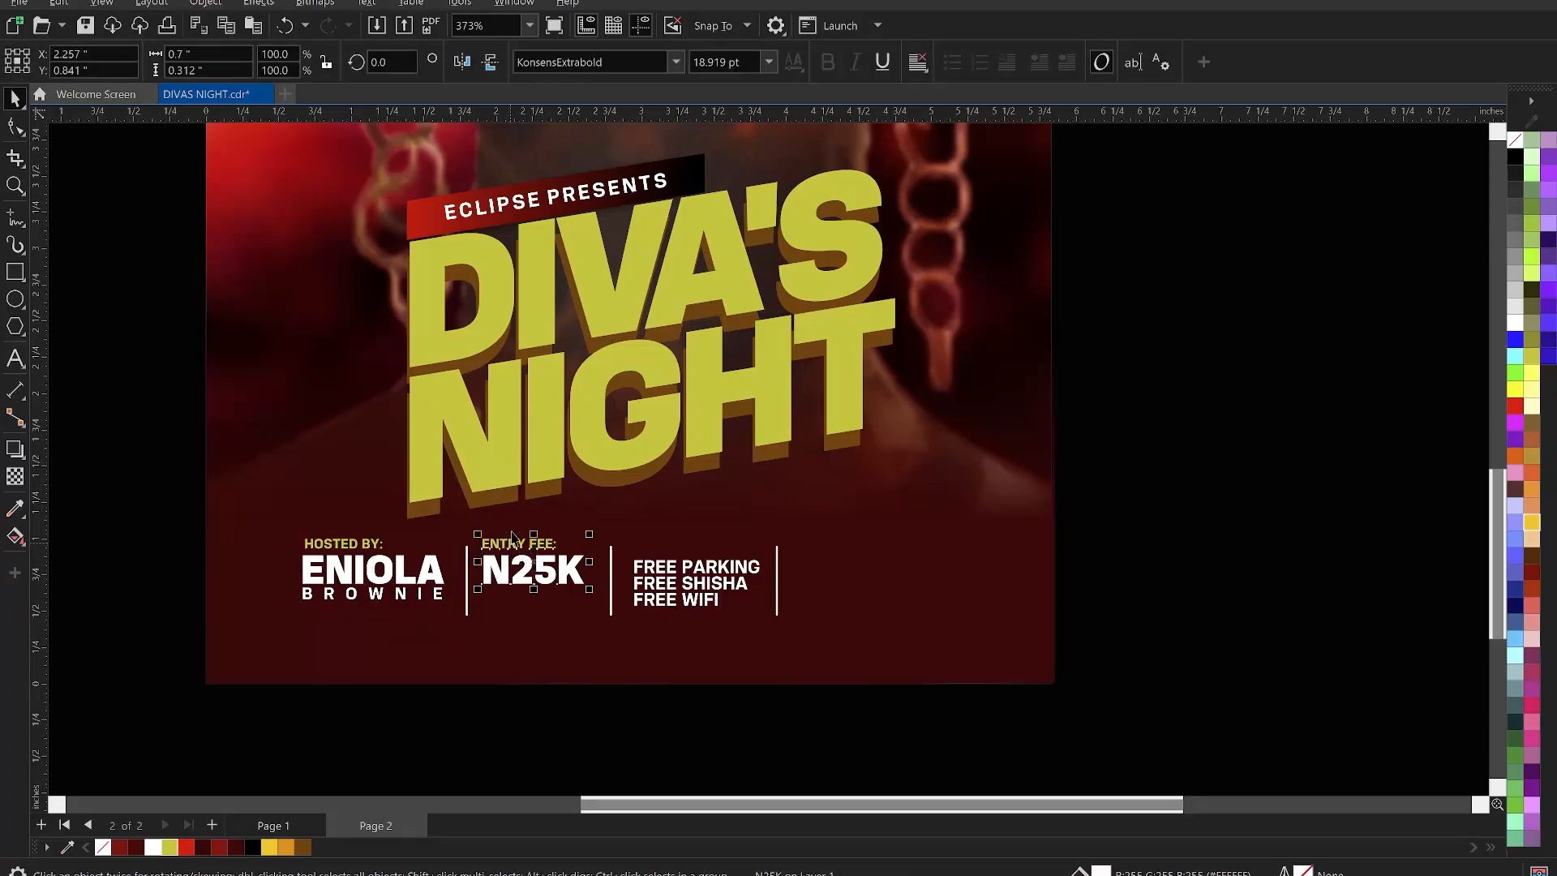
{"action": "left_click_drag", "start_coordinate": [134, 482], "coordinate": [925, 679]}
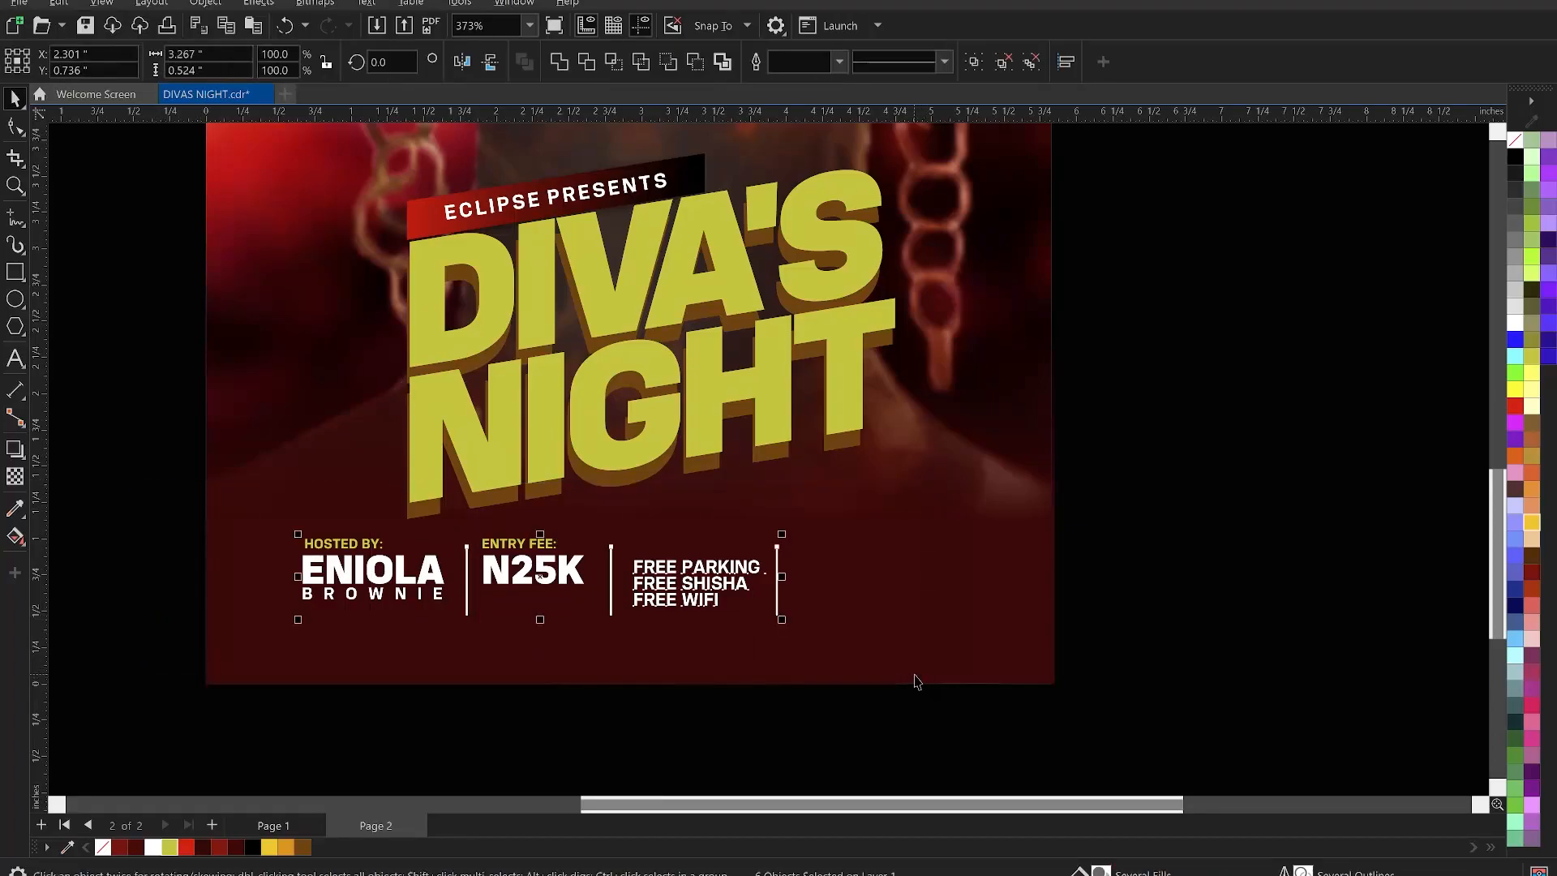
{"action": "key", "text": "c"}
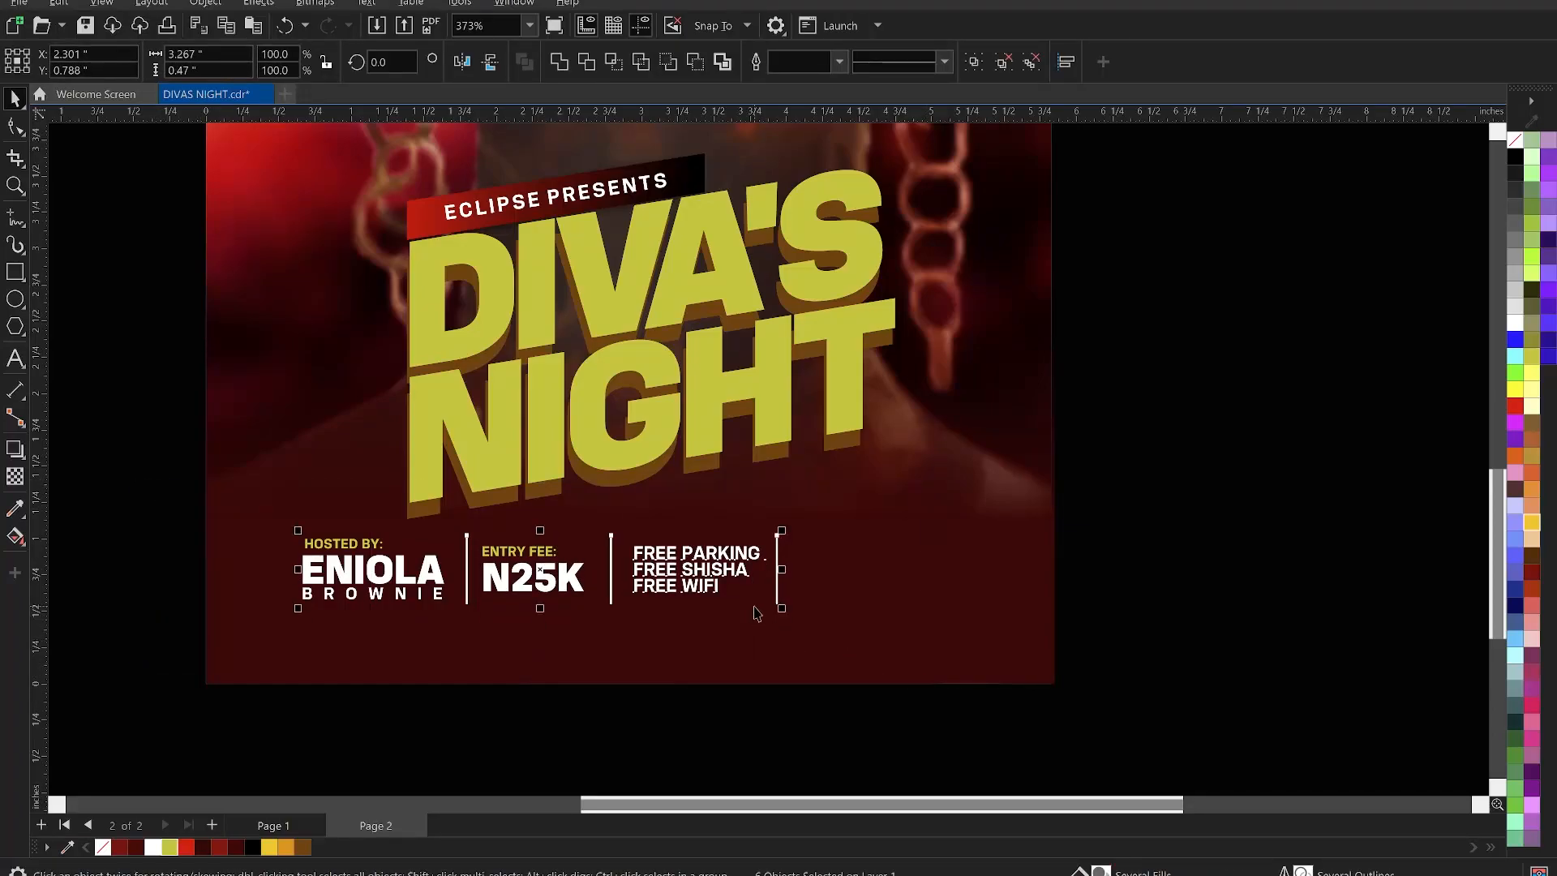
{"action": "key", "text": "Down"}
{"action": "key", "text": "Down"}
{"action": "key", "text": "Down"}
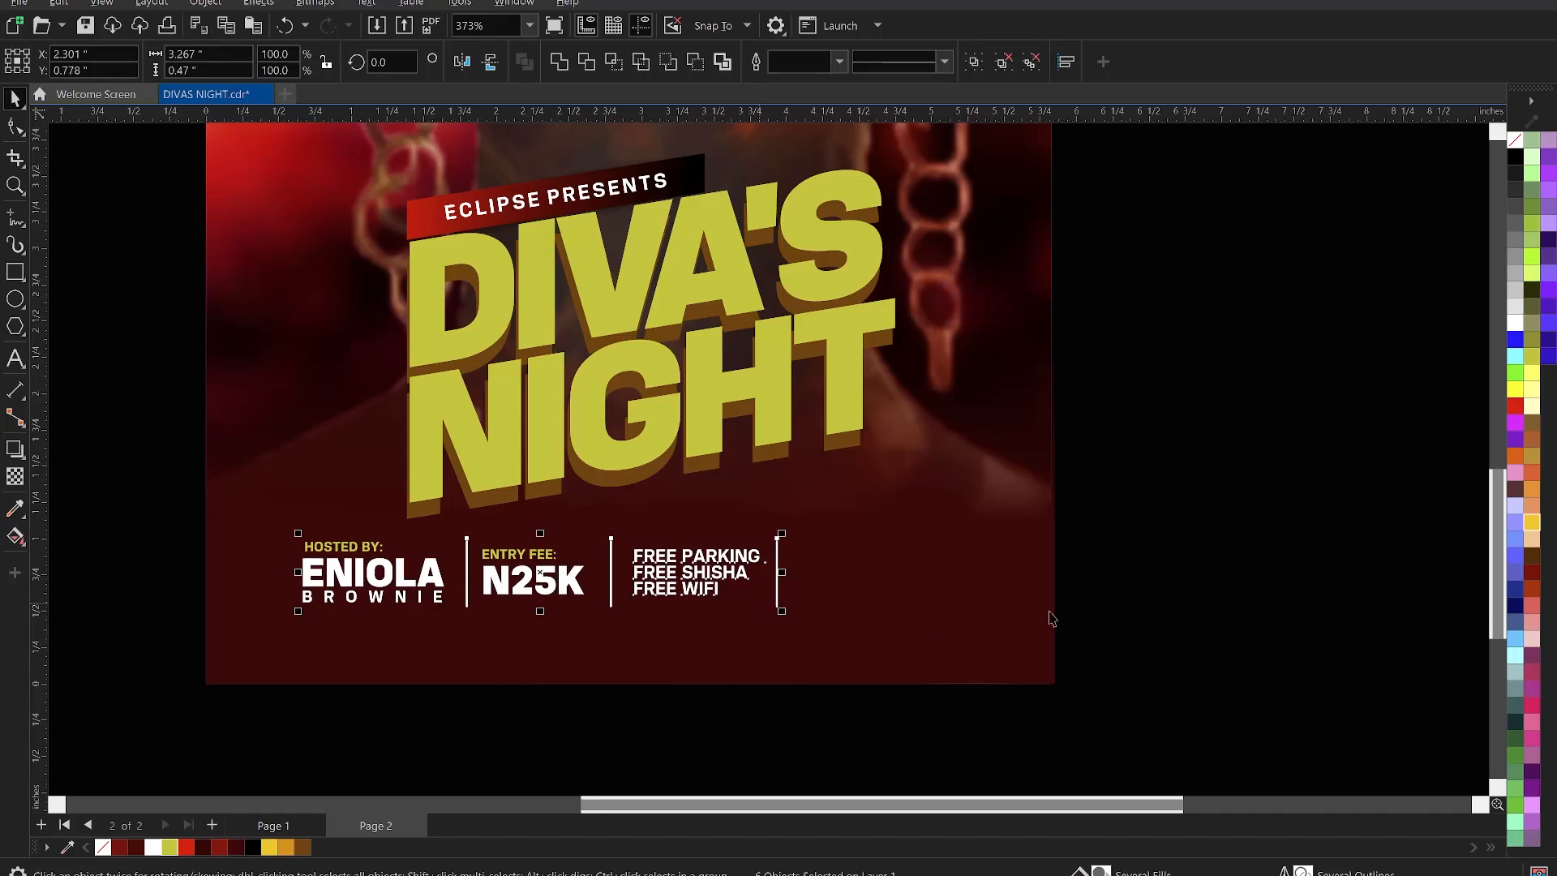
{"action": "left_click", "coordinate": [1172, 579]}
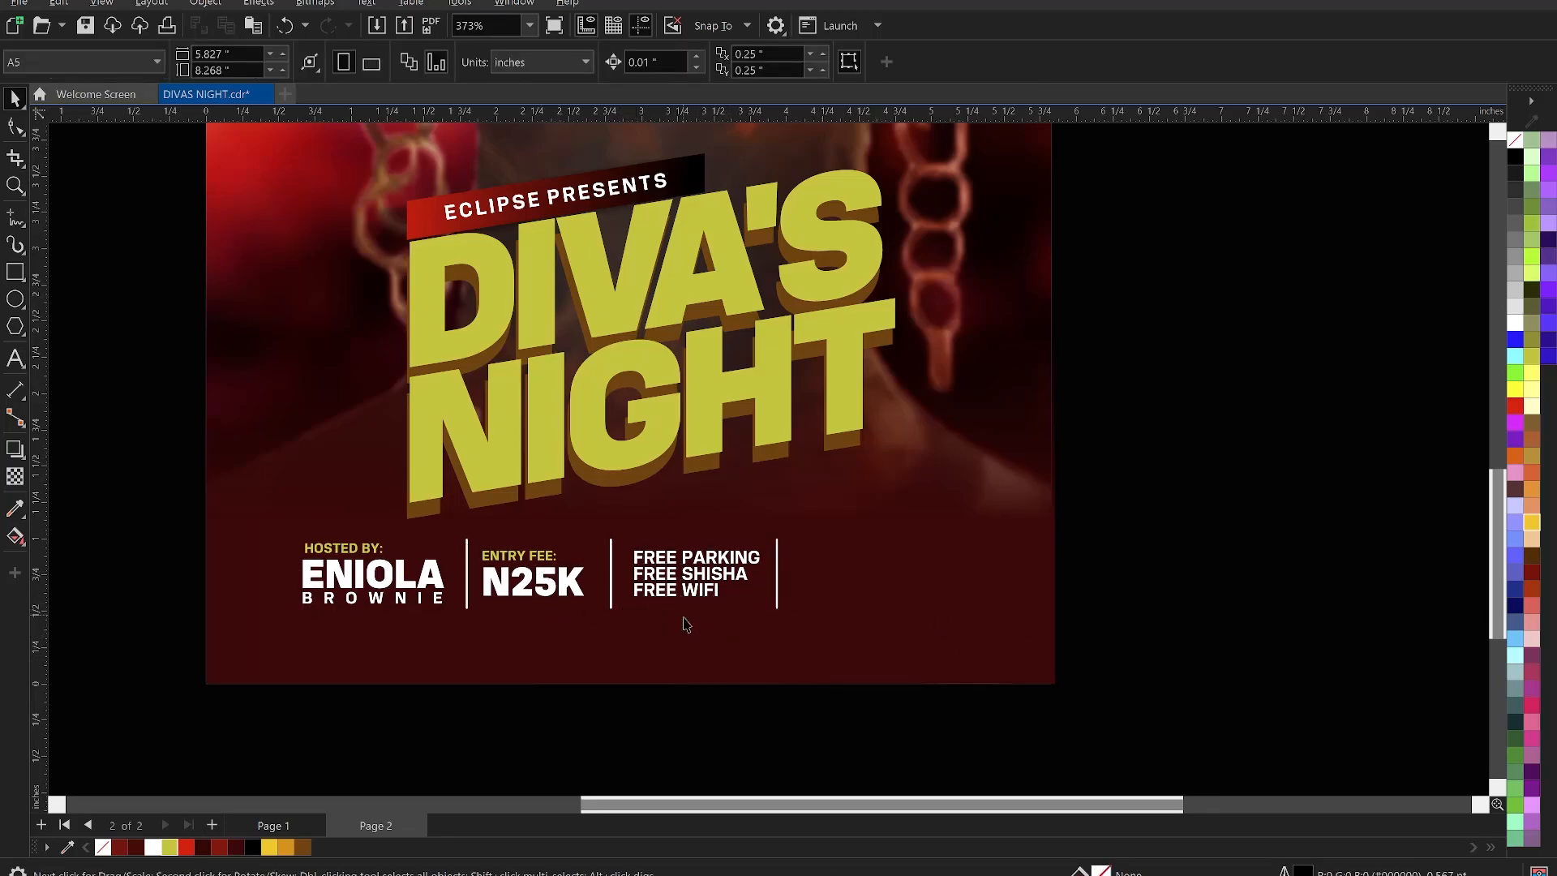
- Save the flyer and move the Eclipse night club logo to the right of the poster
{"action": "scroll", "coordinate": [768, 688], "scroll_direction": "down", "scroll_amount": 1}
{"action": "scroll", "coordinate": [760, 649], "scroll_direction": "down", "scroll_amount": 2}
{"action": "key", "text": "ctrl+s"}
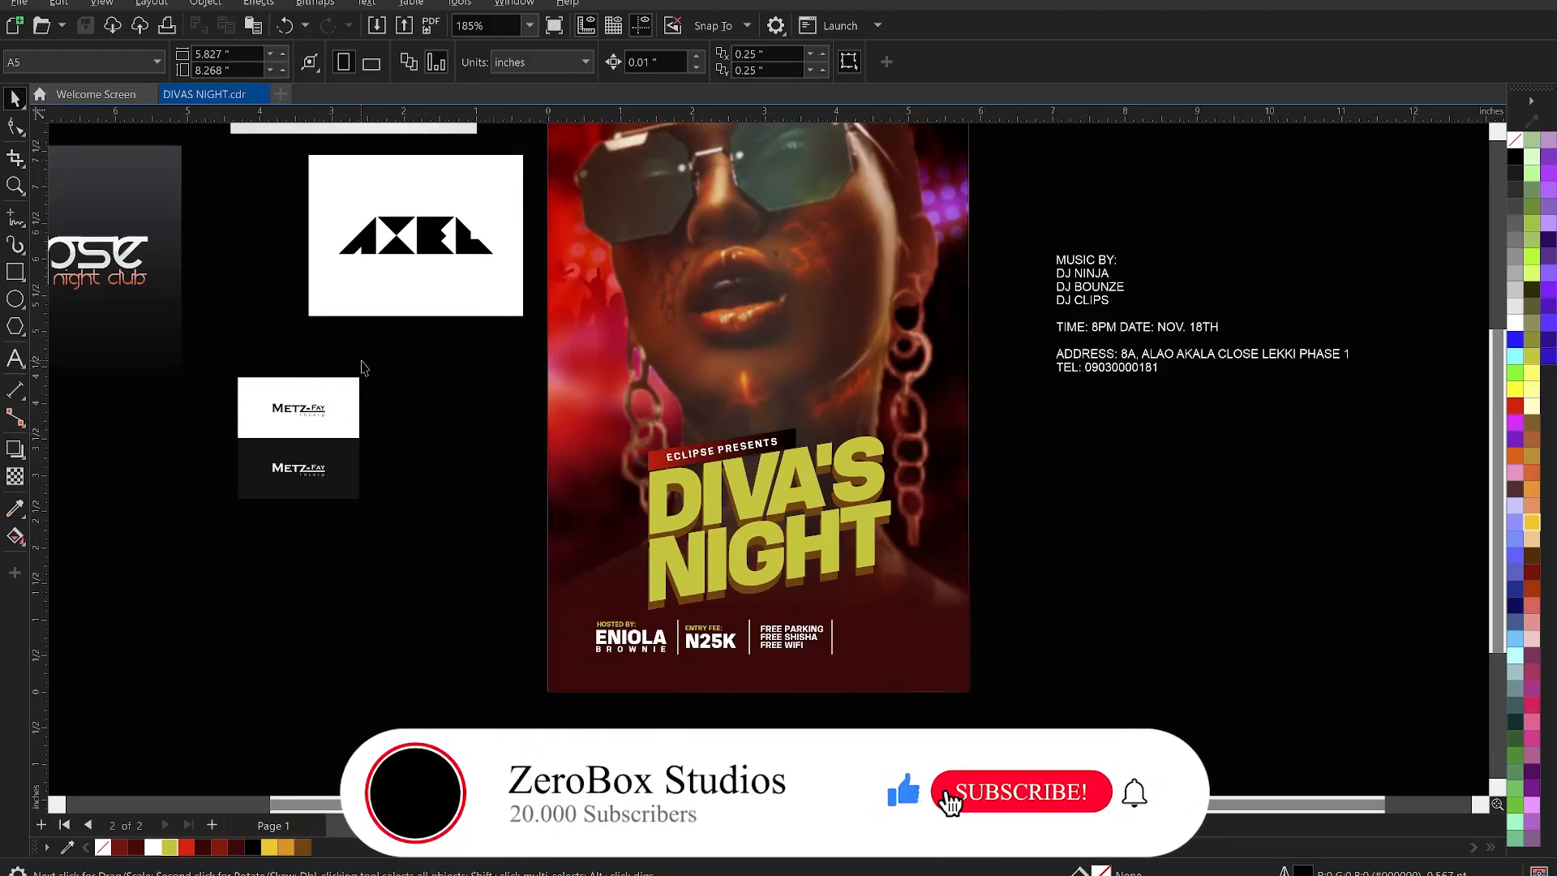
{"action": "left_click", "coordinate": [175, 283]}
{"action": "scroll", "coordinate": [175, 286], "scroll_direction": "down", "scroll_amount": 1}
{"action": "left_click_drag", "start_coordinate": [125, 297], "coordinate": [970, 497]}
- Shift the address text up-left and position the Eclipse logo just below it
{"action": "scroll", "coordinate": [695, 556], "scroll_direction": "up", "scroll_amount": 1}
{"action": "scroll", "coordinate": [337, 561], "scroll_direction": "up", "scroll_amount": 1}
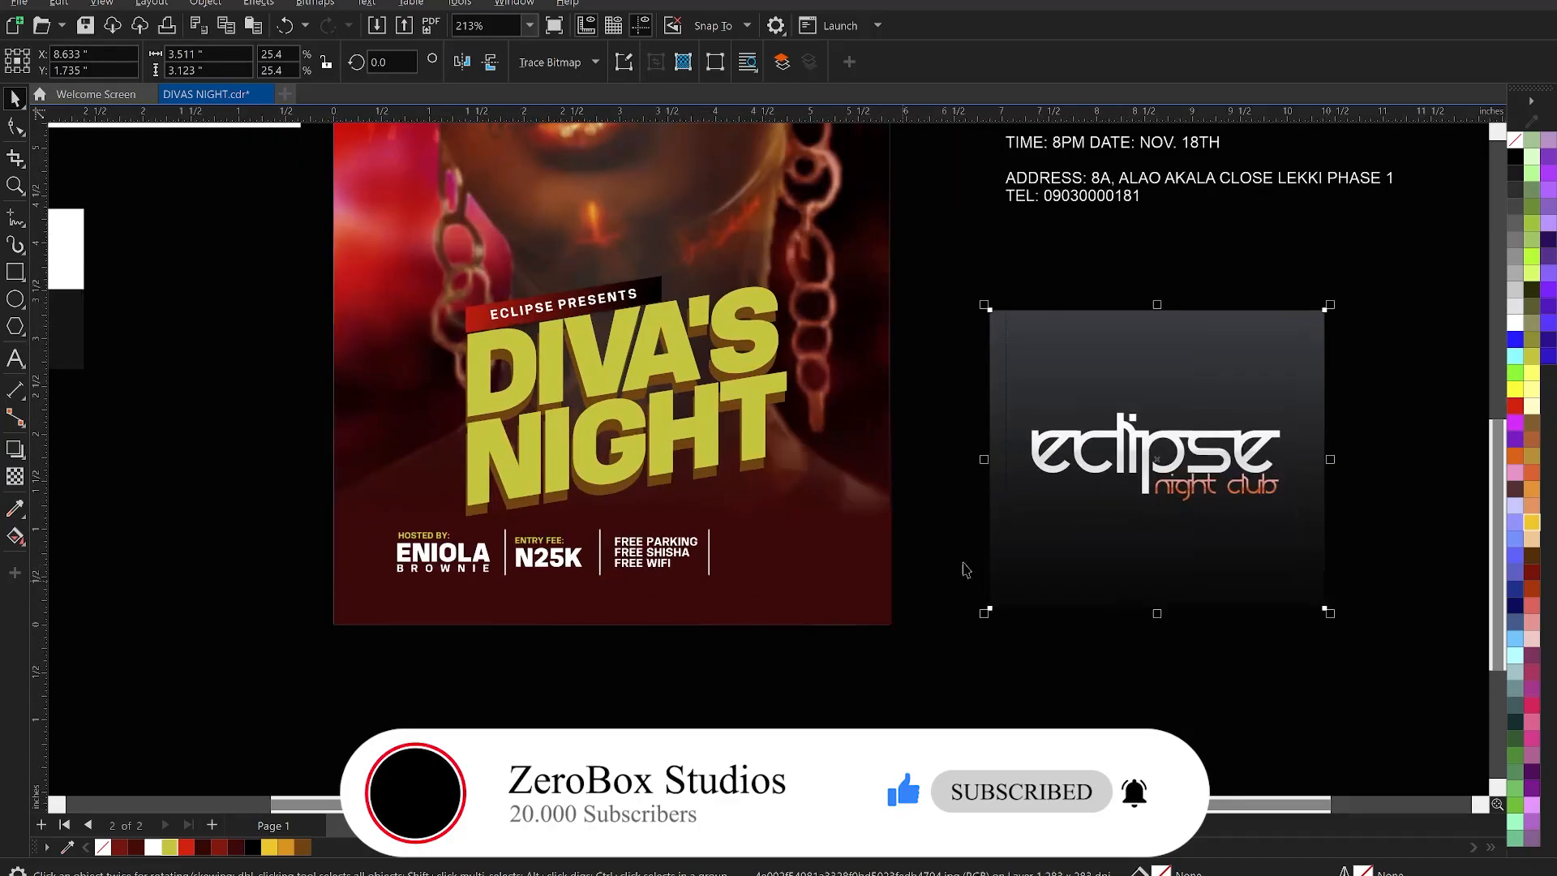
{"action": "left_click_drag", "start_coordinate": [1134, 455], "coordinate": [1080, 420]}
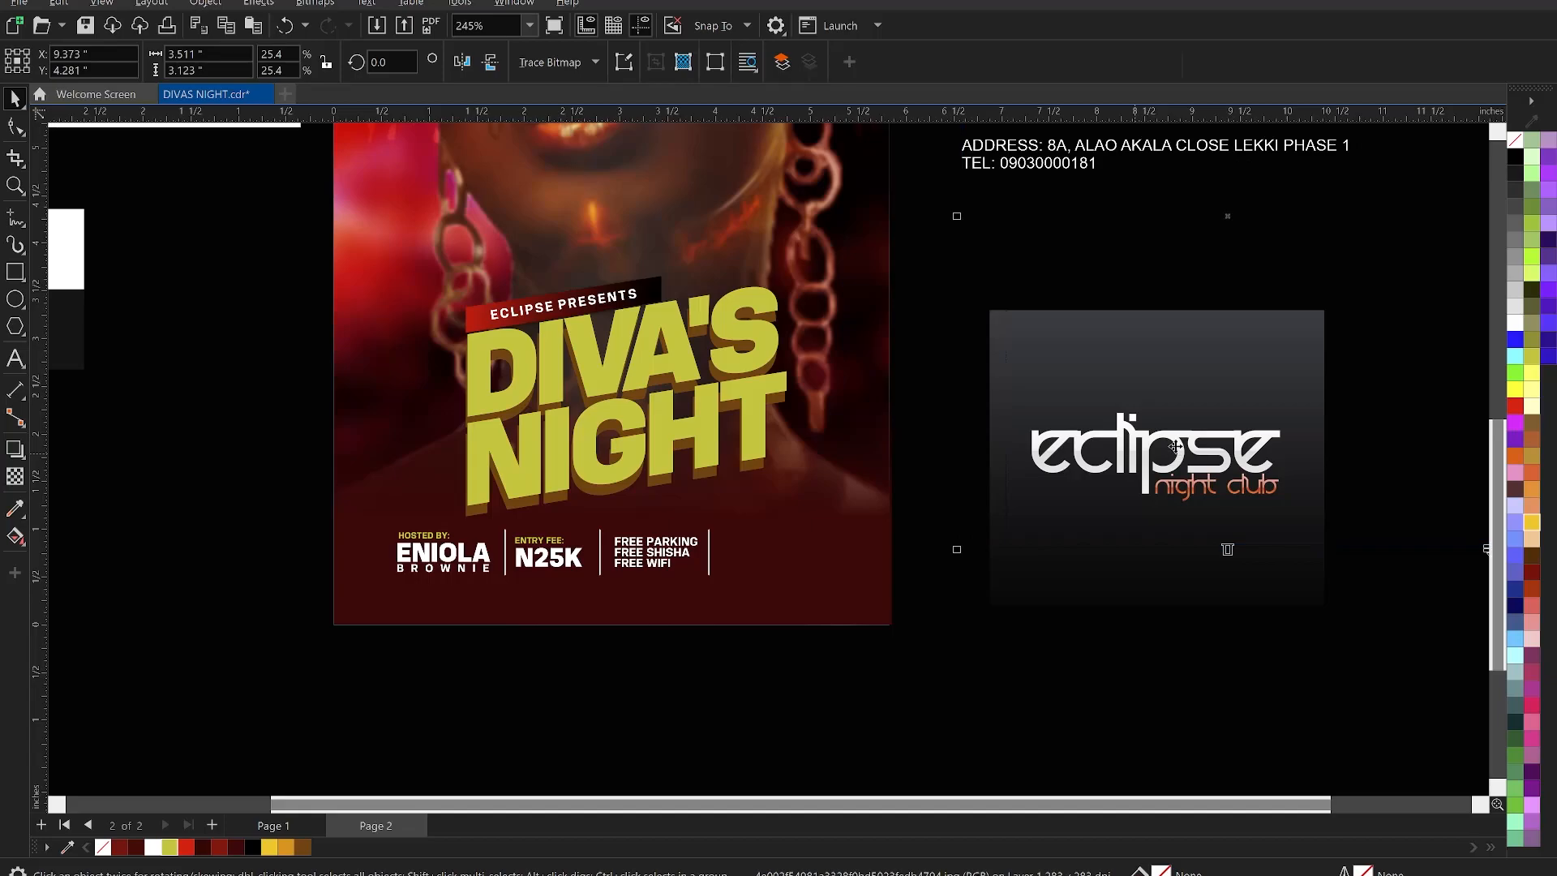
{"action": "left_click", "coordinate": [1151, 619]}
{"action": "left_click", "coordinate": [1138, 594]}
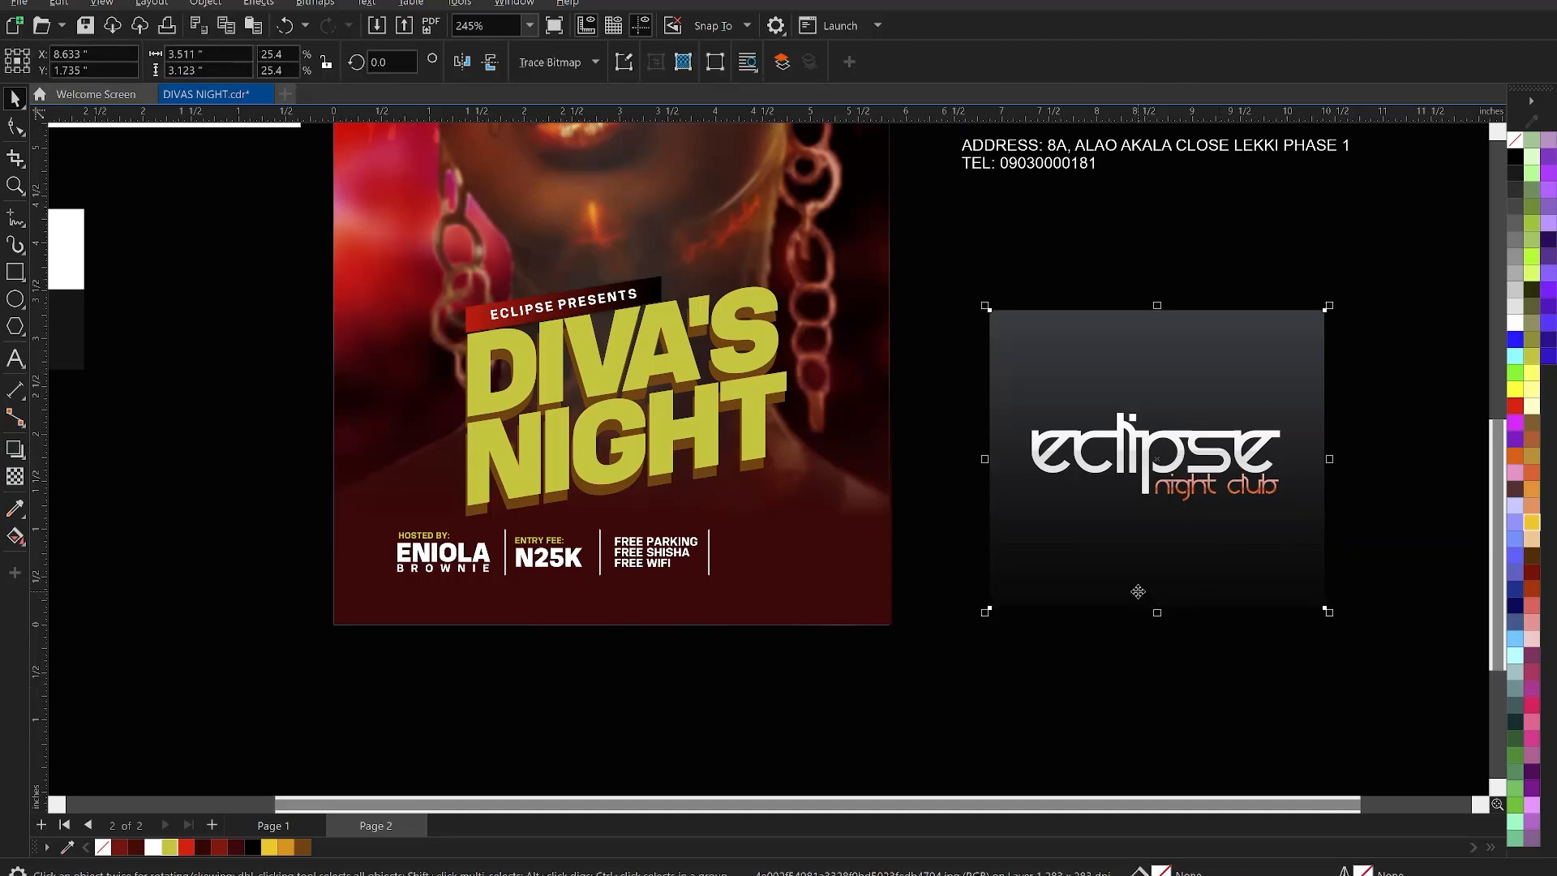
{"action": "key", "text": "ctrl+x"}
{"action": "key", "text": "ctrl+v"}
{"action": "left_click", "coordinate": [1111, 687]}
{"action": "left_click_drag", "start_coordinate": [1092, 551], "coordinate": [1063, 579]}
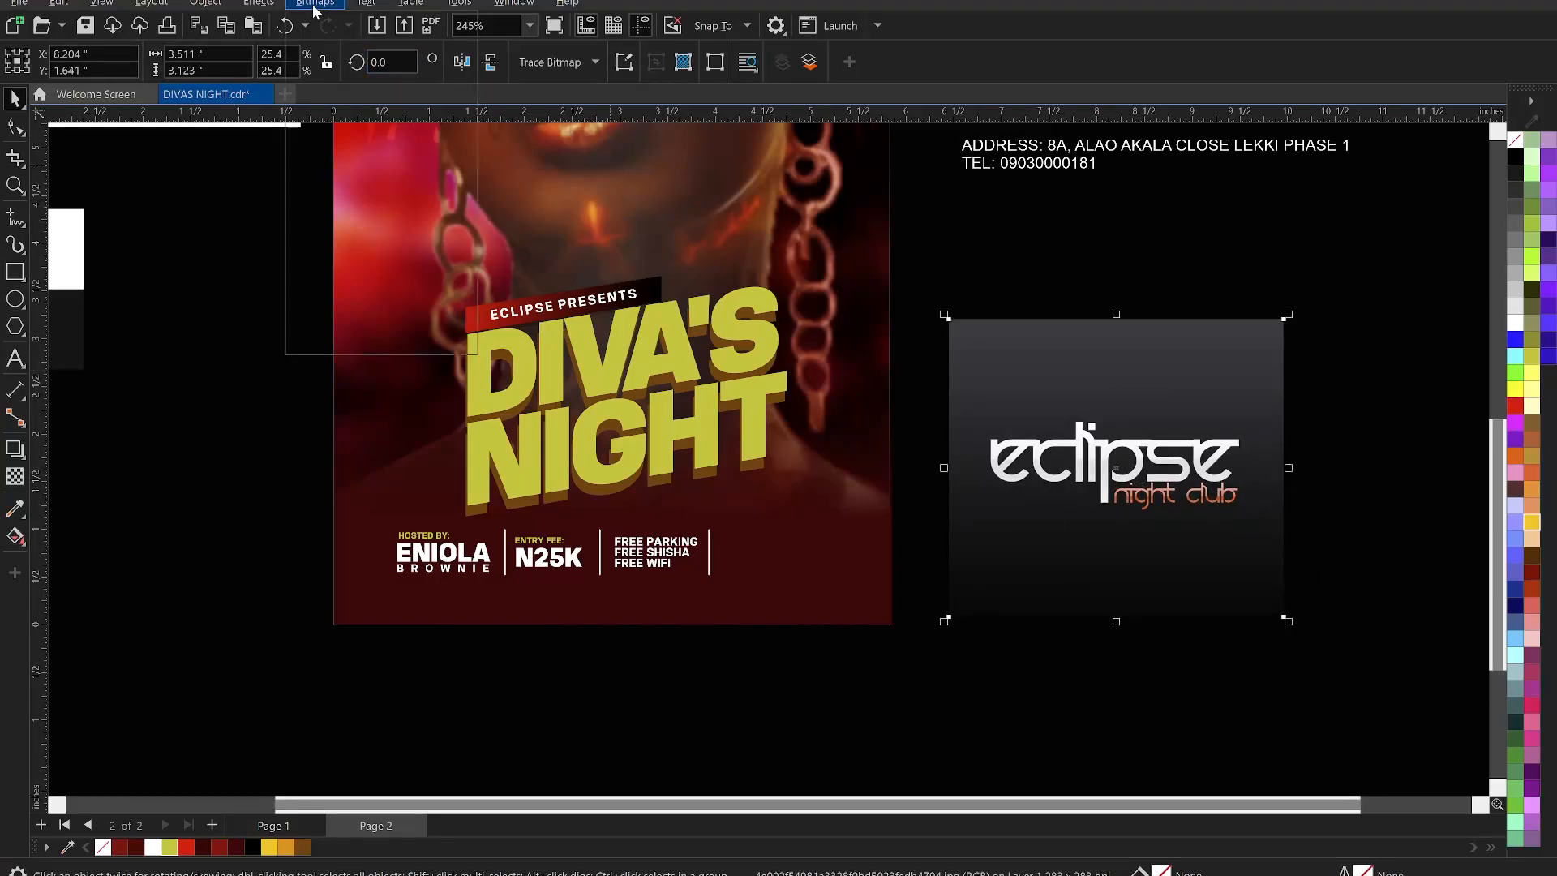
- Convert the Eclipse logo to a 1-bit black-and-white bitmap at threshold 106
{"action": "left_click", "coordinate": [315, 5]}
{"action": "mouse_move", "coordinate": [386, 158]}
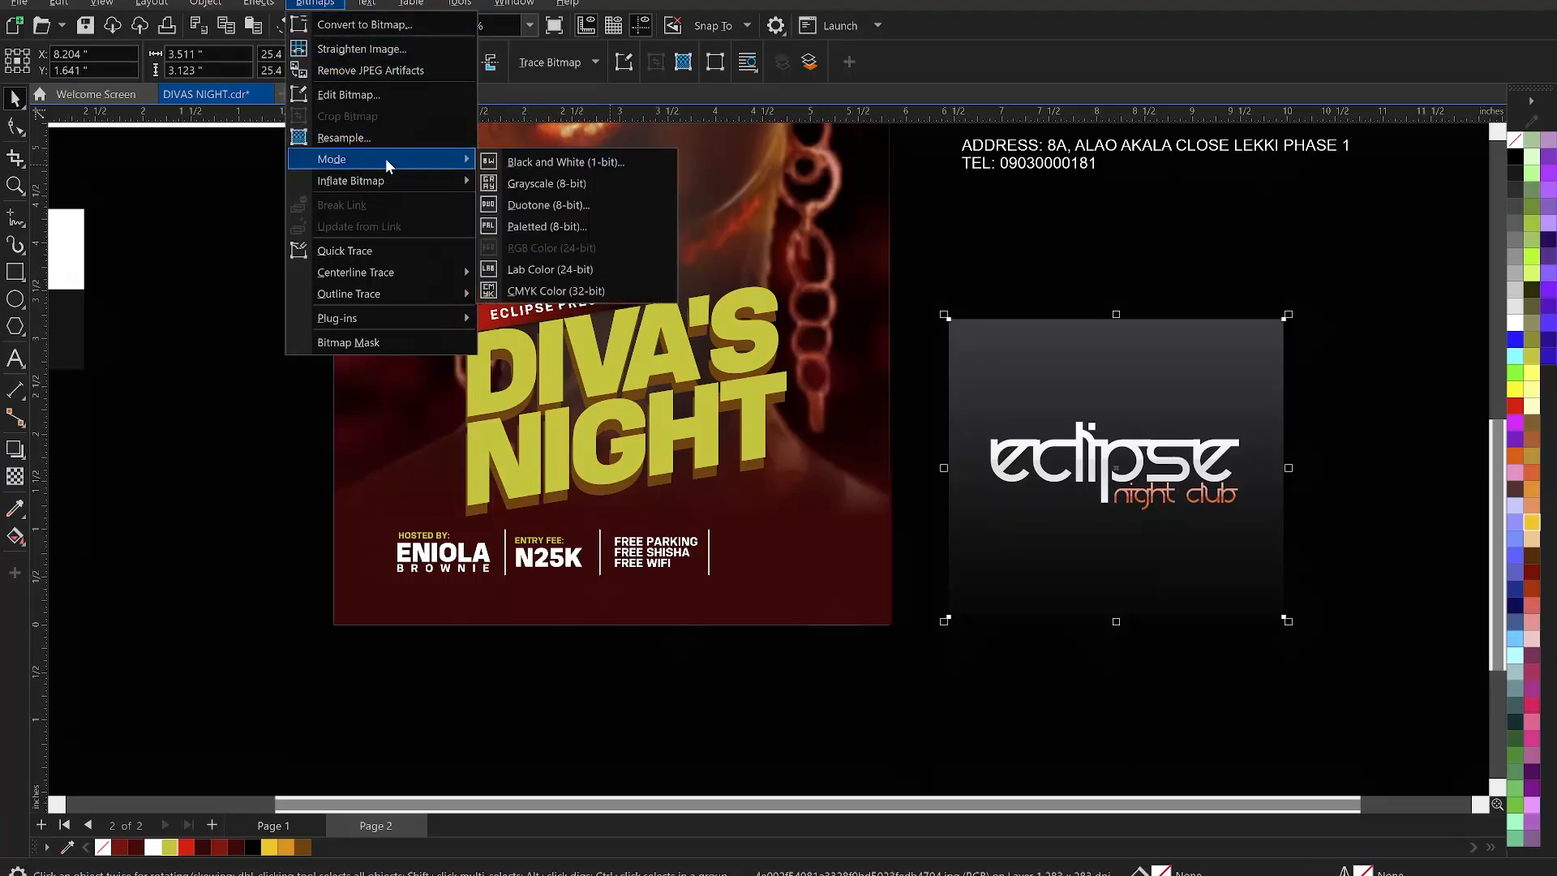
{"action": "left_click", "coordinate": [561, 163]}
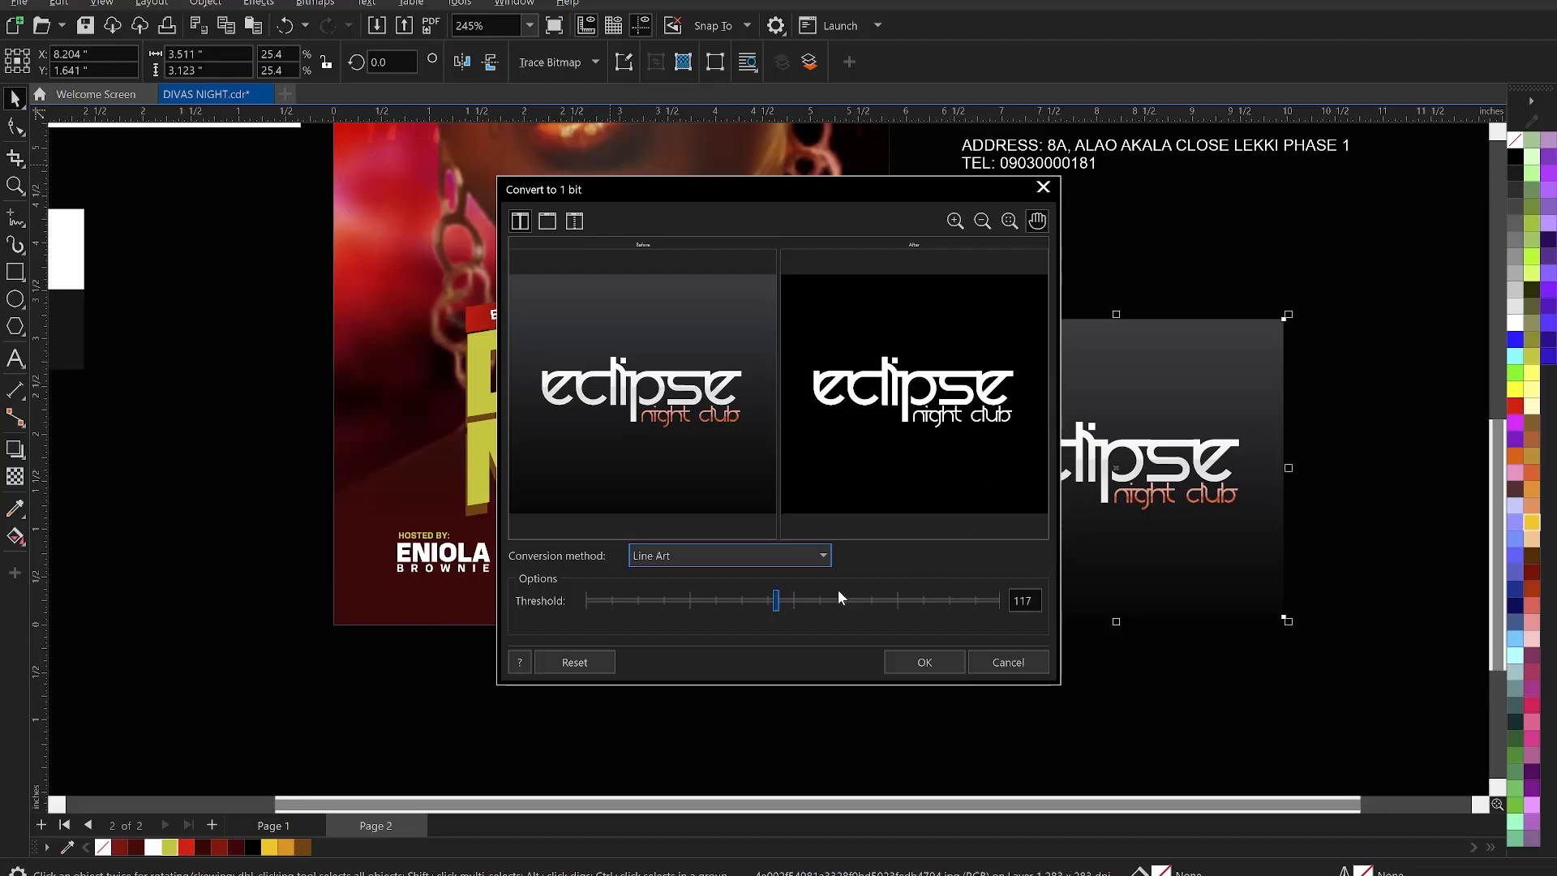
{"action": "mouse_move", "coordinate": [805, 600]}
{"action": "left_mouse_down"}
{"action": "mouse_move", "coordinate": [826, 600]}
{"action": "mouse_move", "coordinate": [791, 600]}
{"action": "left_mouse_up"}
{"action": "scroll", "coordinate": [961, 410], "scroll_direction": "up", "scroll_amount": 2}
{"action": "scroll", "coordinate": [1008, 408], "scroll_direction": "up", "scroll_amount": 1}
{"action": "left_click_drag", "start_coordinate": [1008, 408], "coordinate": [980, 410]}
{"action": "left_click", "coordinate": [769, 601]}
{"action": "left_click", "coordinate": [758, 604]}
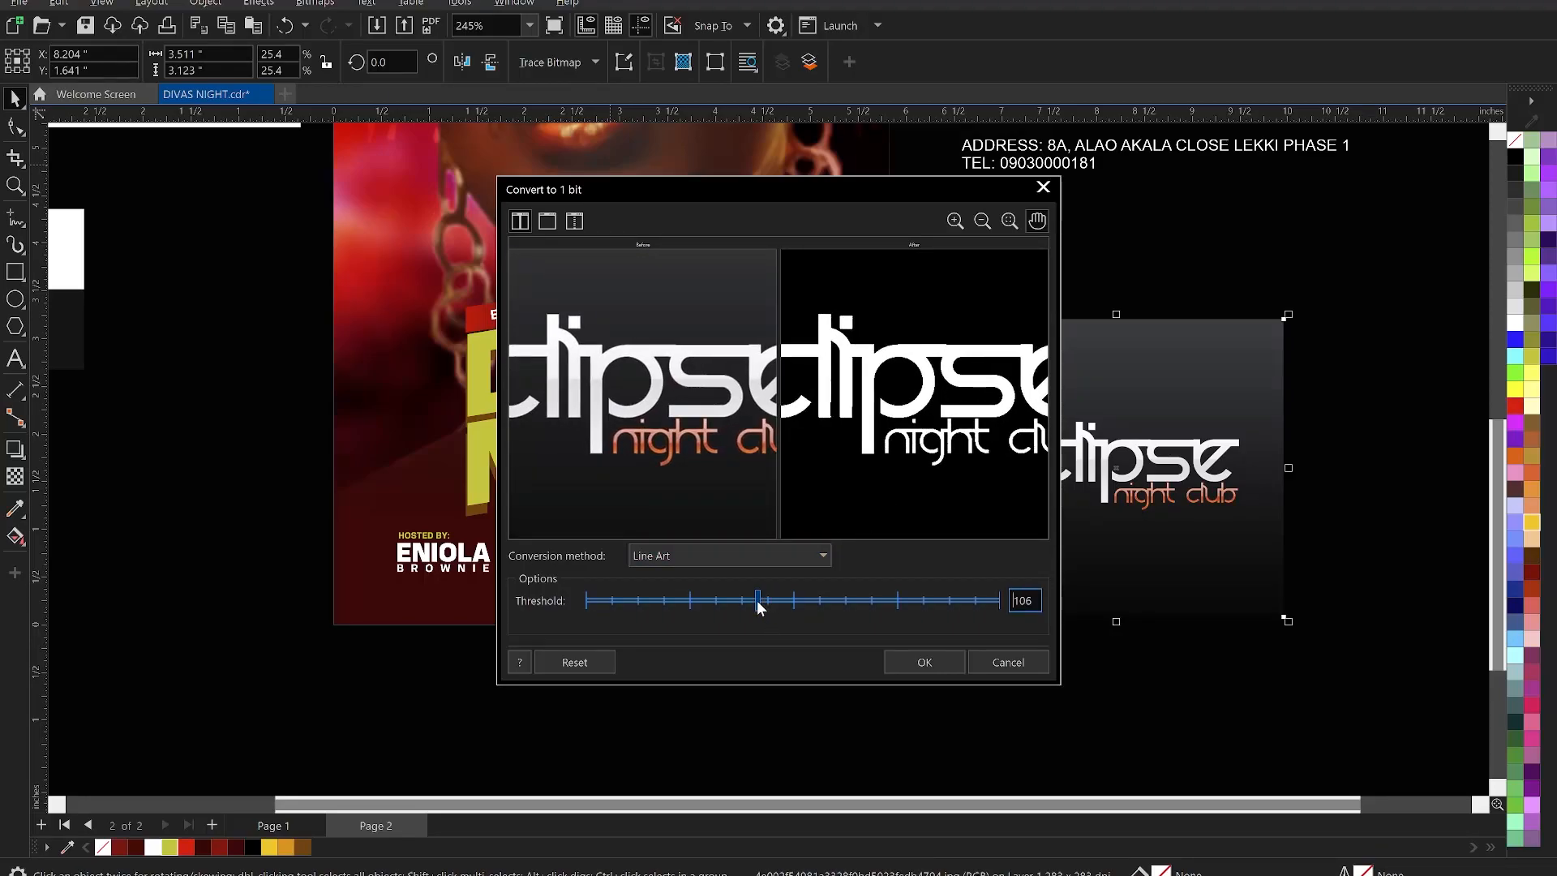
{"action": "scroll", "coordinate": [920, 401], "scroll_direction": "down", "scroll_amount": 3}
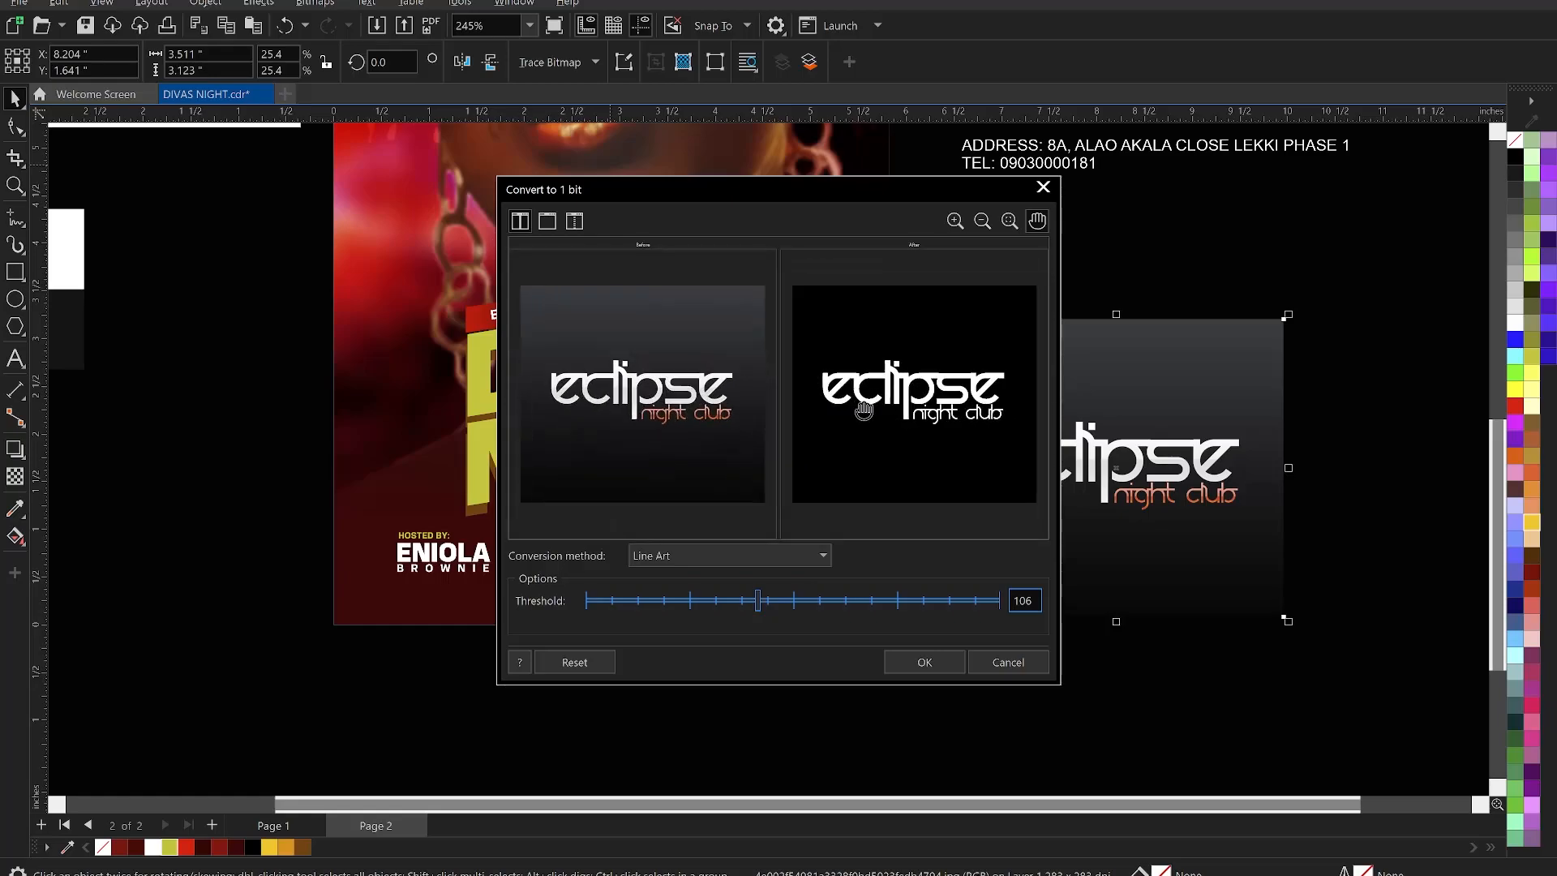
{"action": "left_click", "coordinate": [925, 661]}
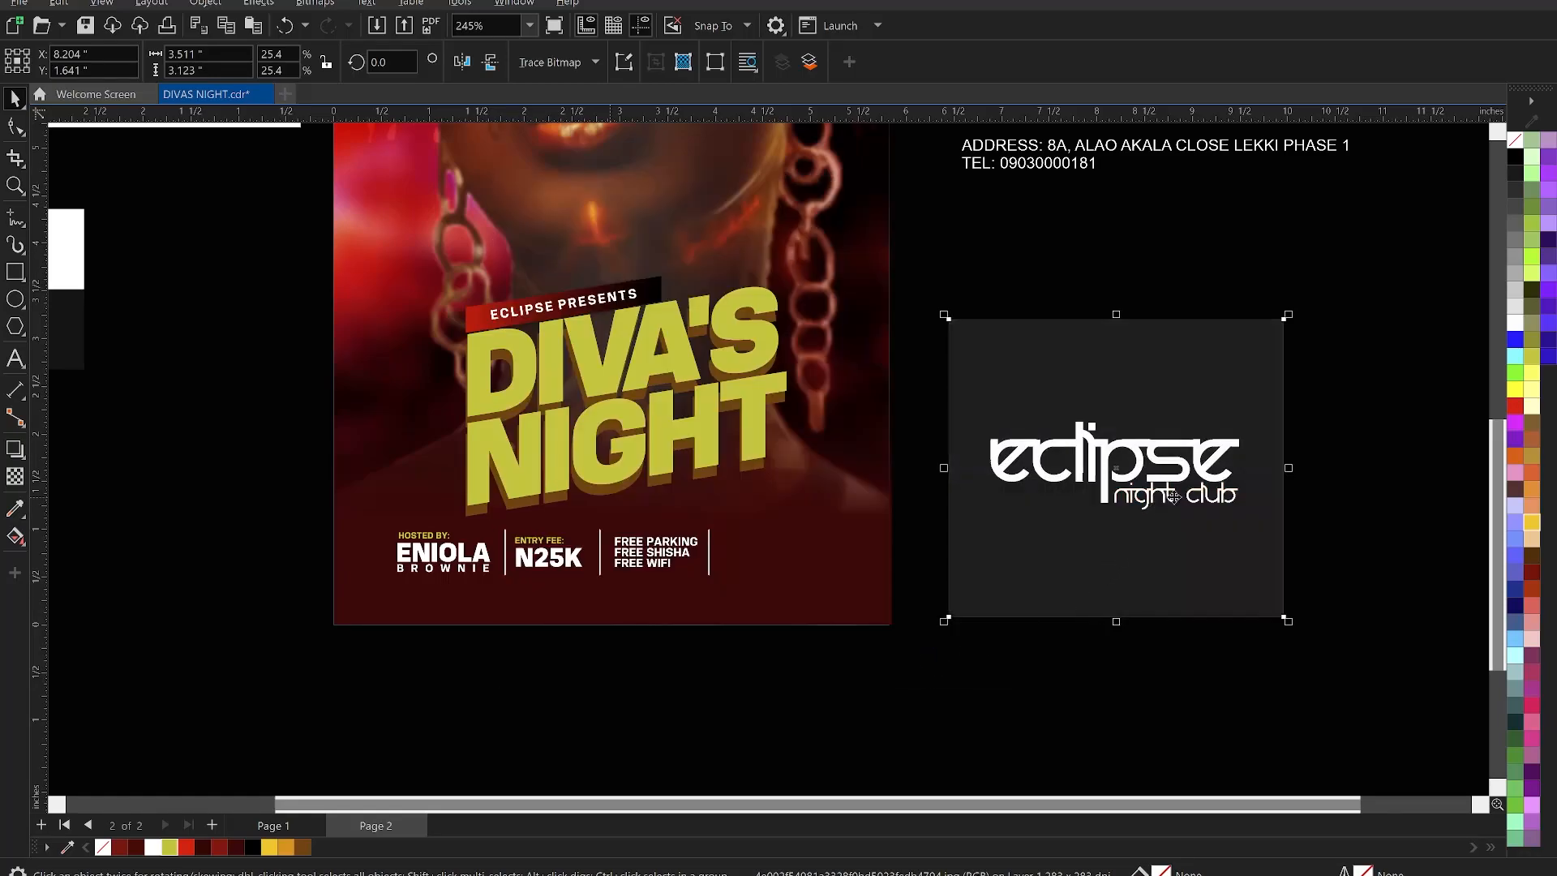
{"action": "scroll", "coordinate": [1167, 496], "scroll_direction": "up", "scroll_amount": 1}
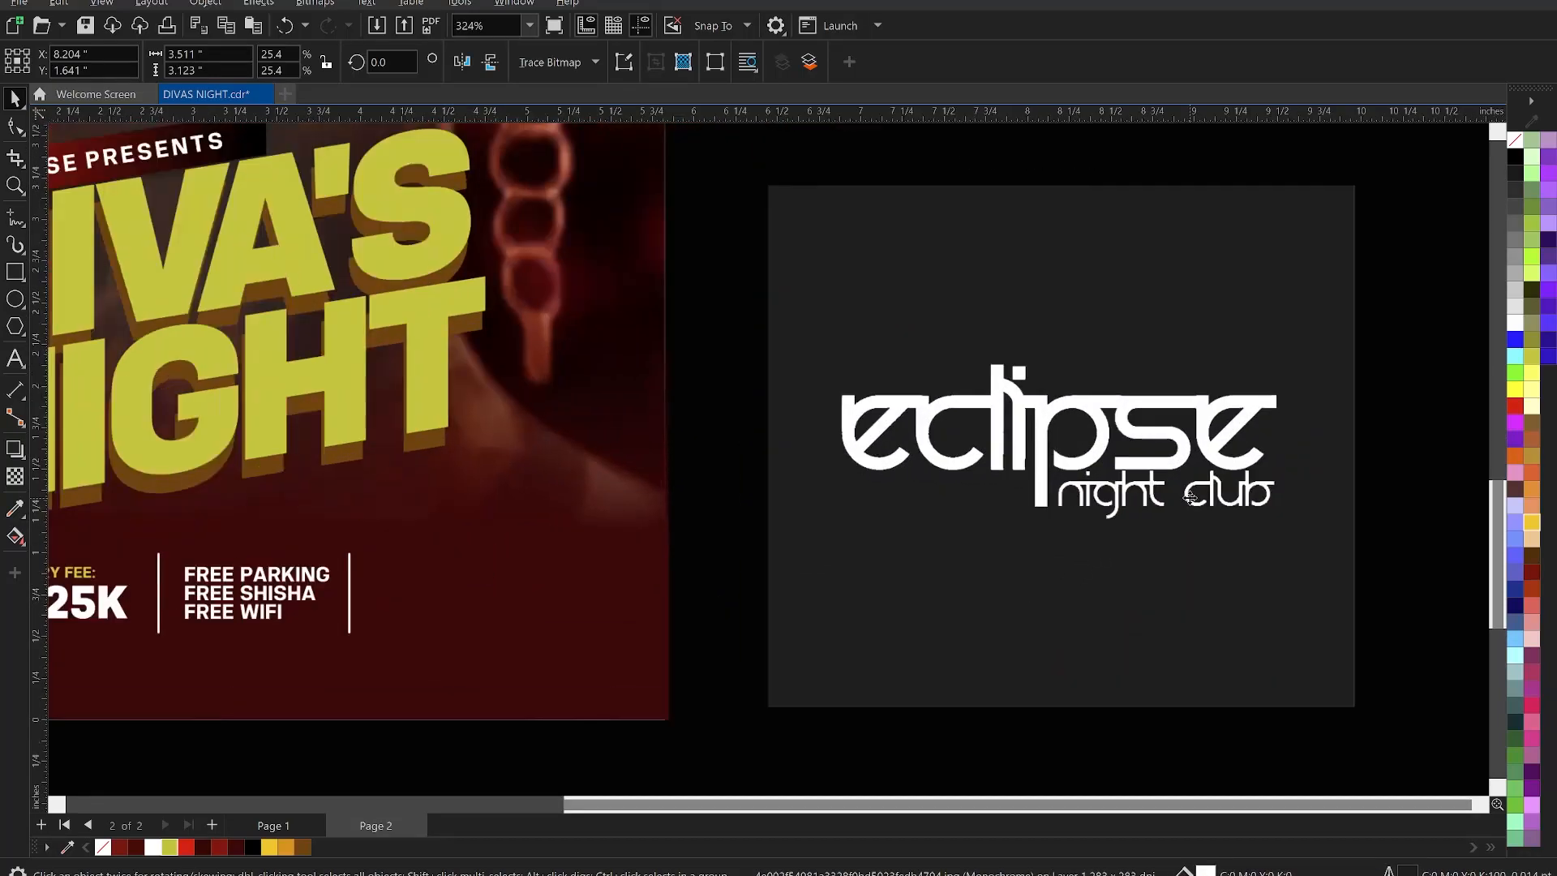
- Outline-trace the Eclipse logo as Line Art grouped by colour, then delete its dark background
{"action": "left_click", "coordinate": [564, 56]}
{"action": "mouse_move", "coordinate": [628, 140]}
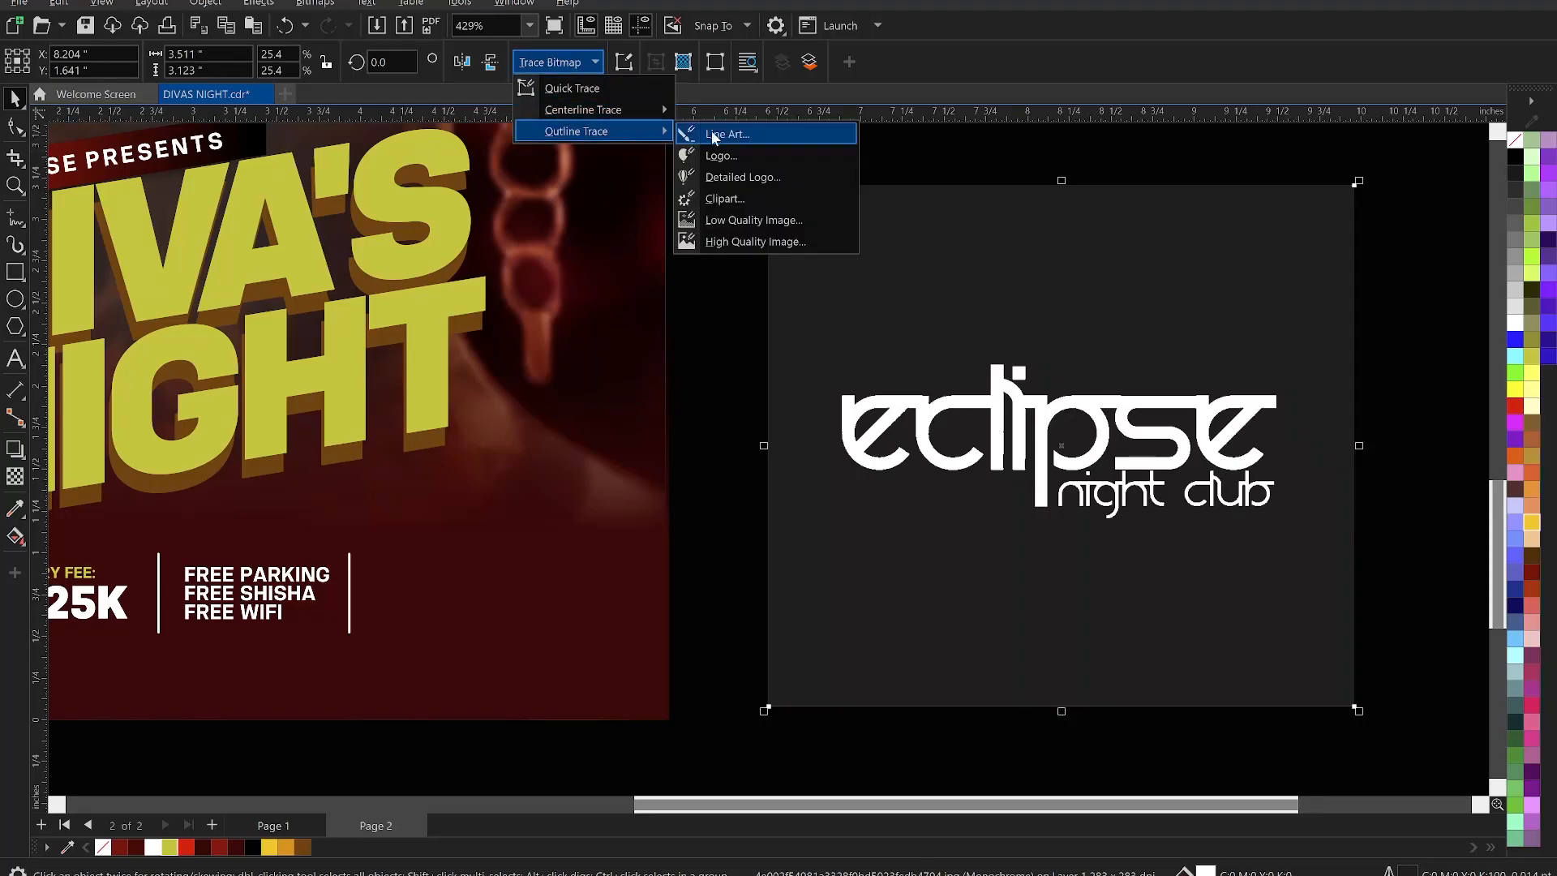
{"action": "left_click", "coordinate": [731, 134]}
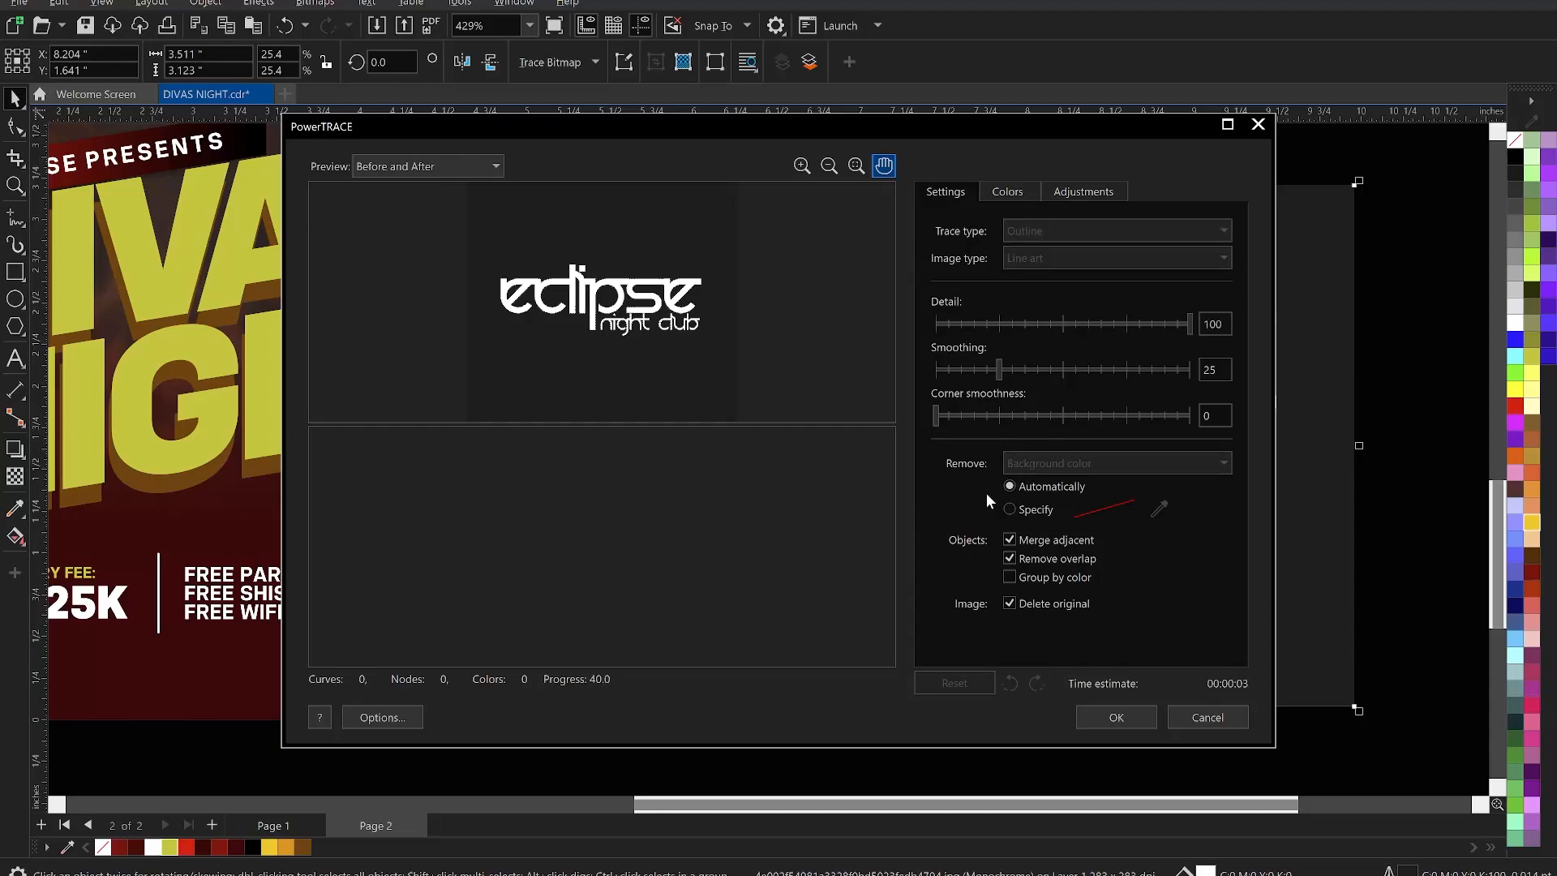
{"action": "left_click", "coordinate": [1010, 577]}
{"action": "left_click", "coordinate": [1117, 717]}
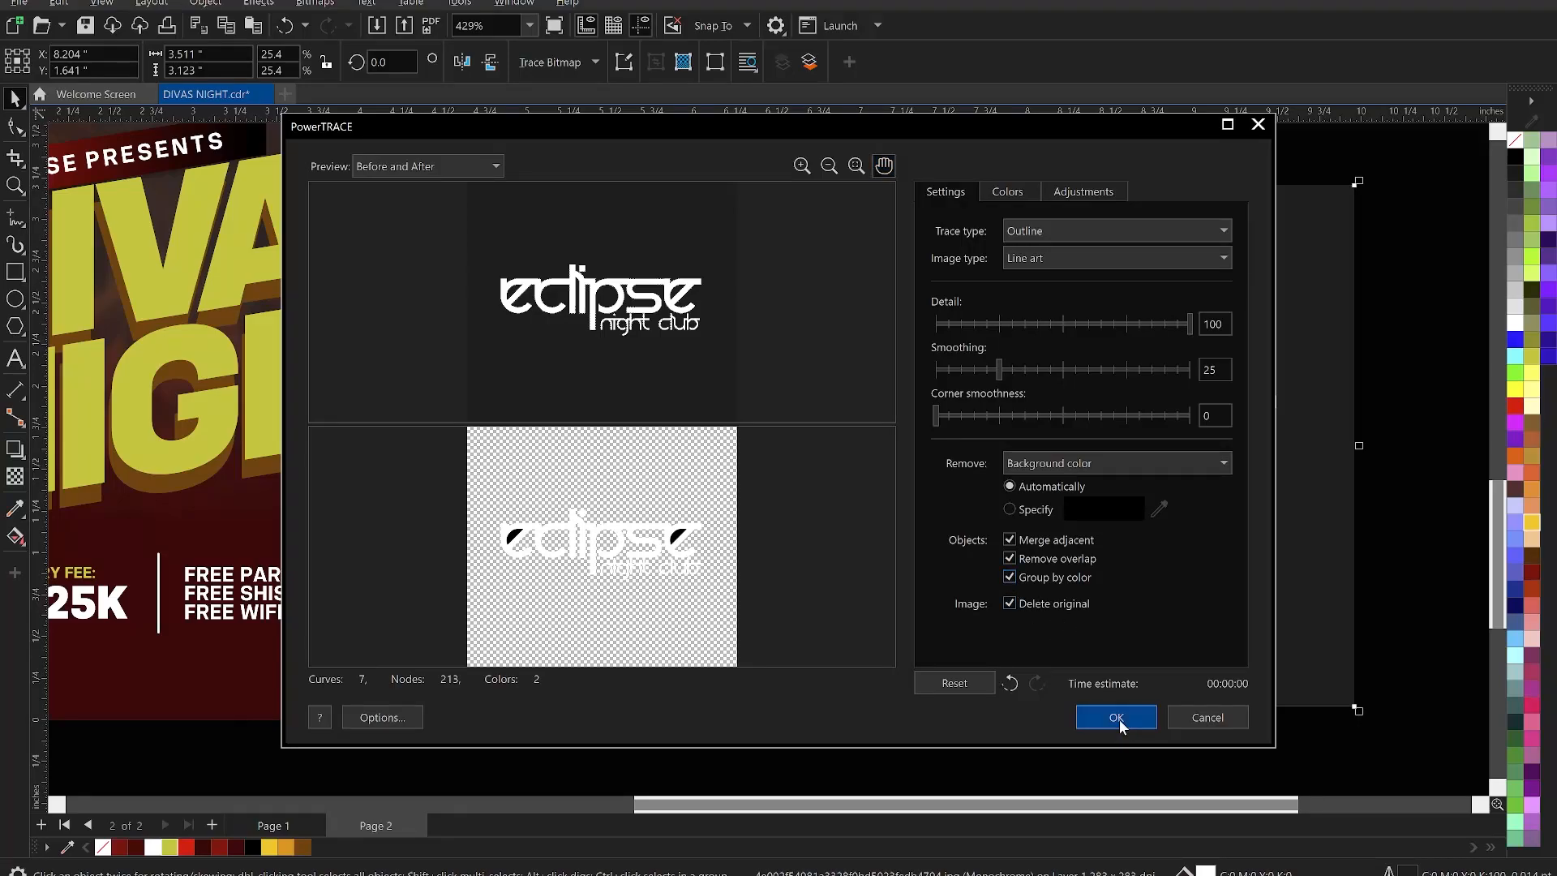
{"action": "left_click", "coordinate": [1236, 628]}
{"action": "key", "text": "Delete"}
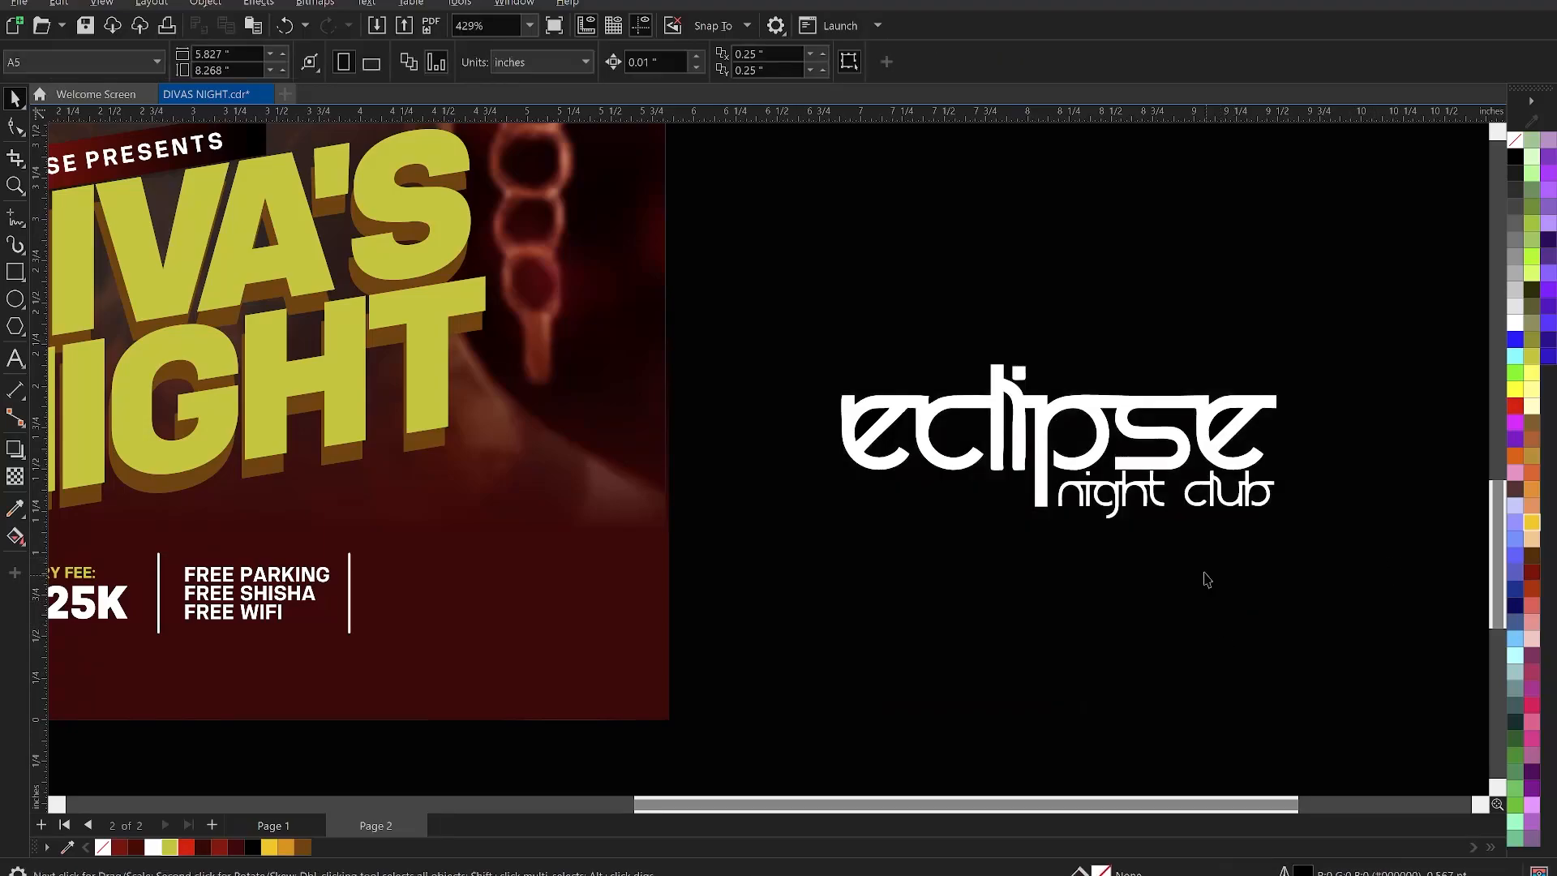
- Move the white eclipse logo onto the flyer's bottom row and scale it to about 43%
{"action": "left_click", "coordinate": [864, 442]}
{"action": "left_click", "coordinate": [864, 422], "text": "ctrl"}
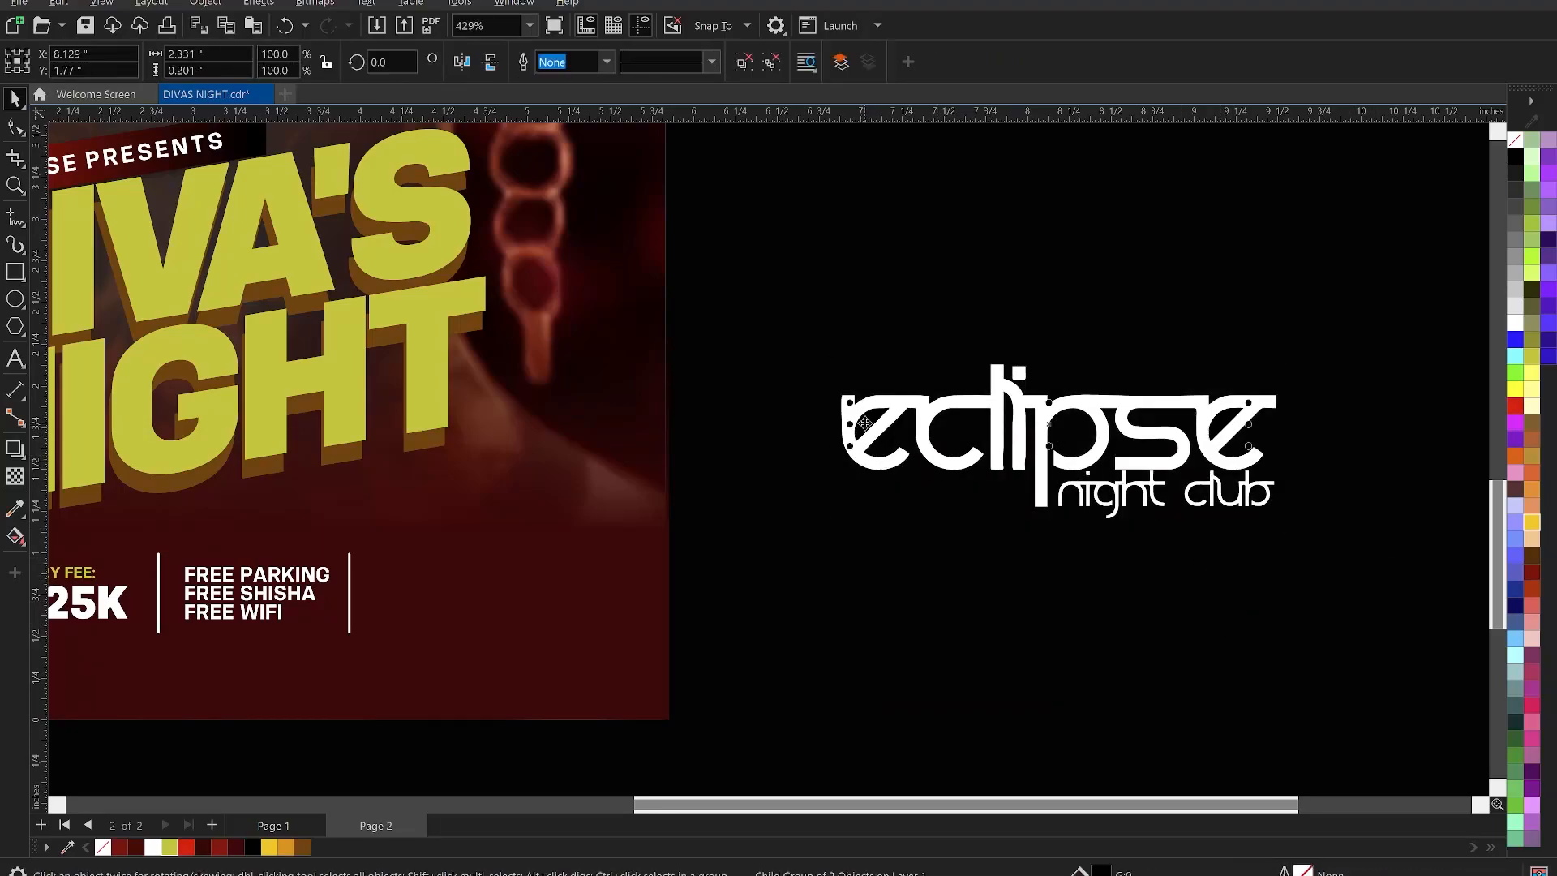
{"action": "key", "text": "Escape"}
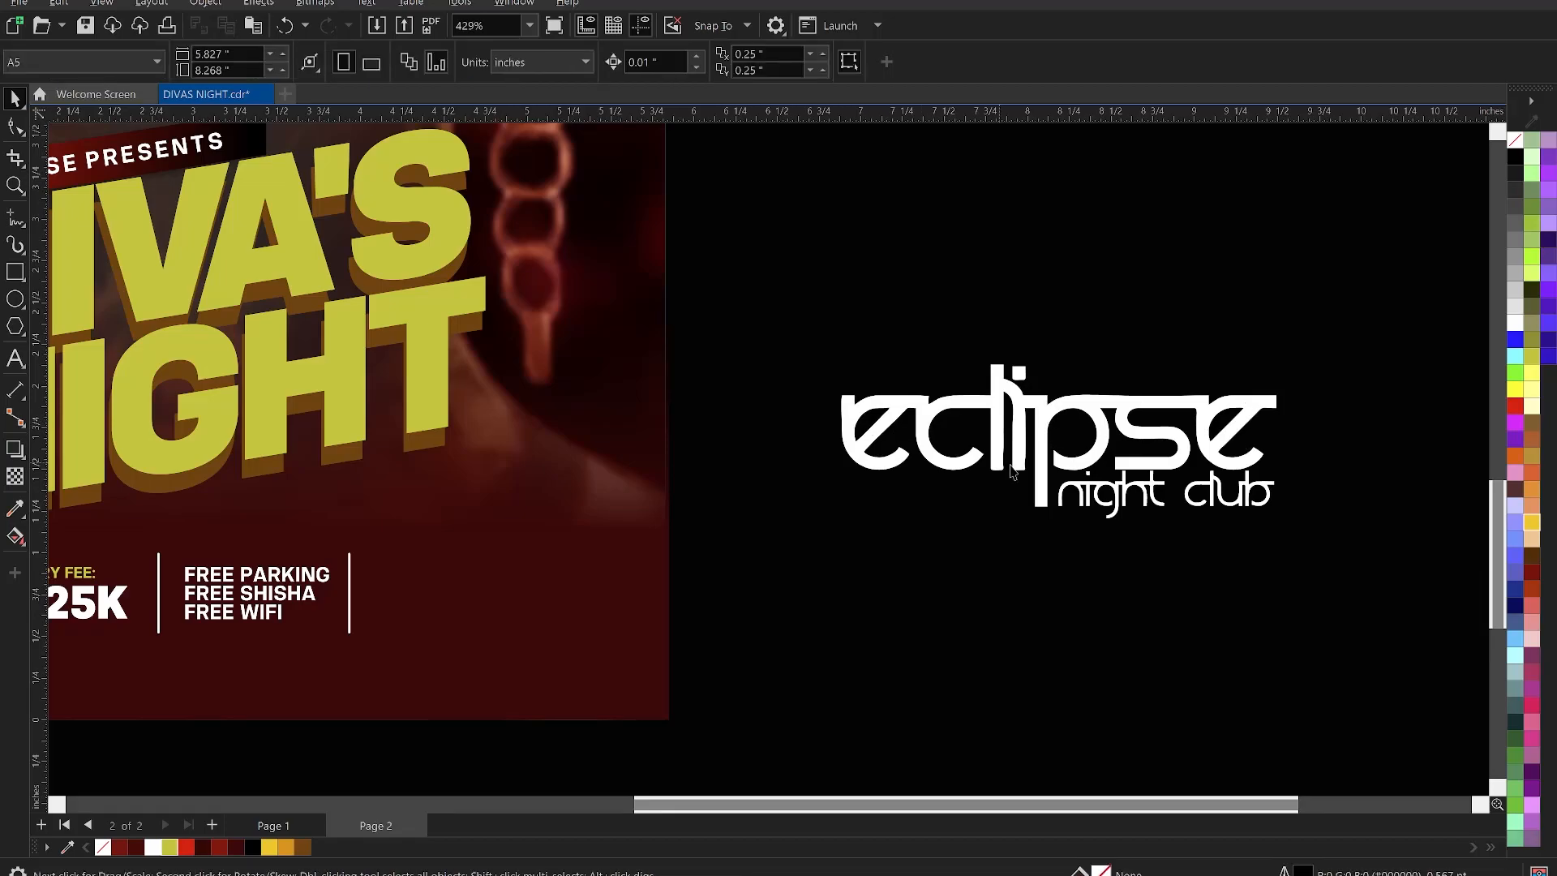
{"action": "scroll", "coordinate": [1012, 473], "scroll_direction": "down", "scroll_amount": 3}
{"action": "left_click", "coordinate": [1075, 460]}
{"action": "left_click_drag", "start_coordinate": [1078, 459], "coordinate": [803, 565]}
{"action": "left_click_drag", "start_coordinate": [921, 616], "coordinate": [809, 555]}
- Place the eclipse logo beside the last separator line, aligned vertically with it
{"action": "key", "text": "z"}
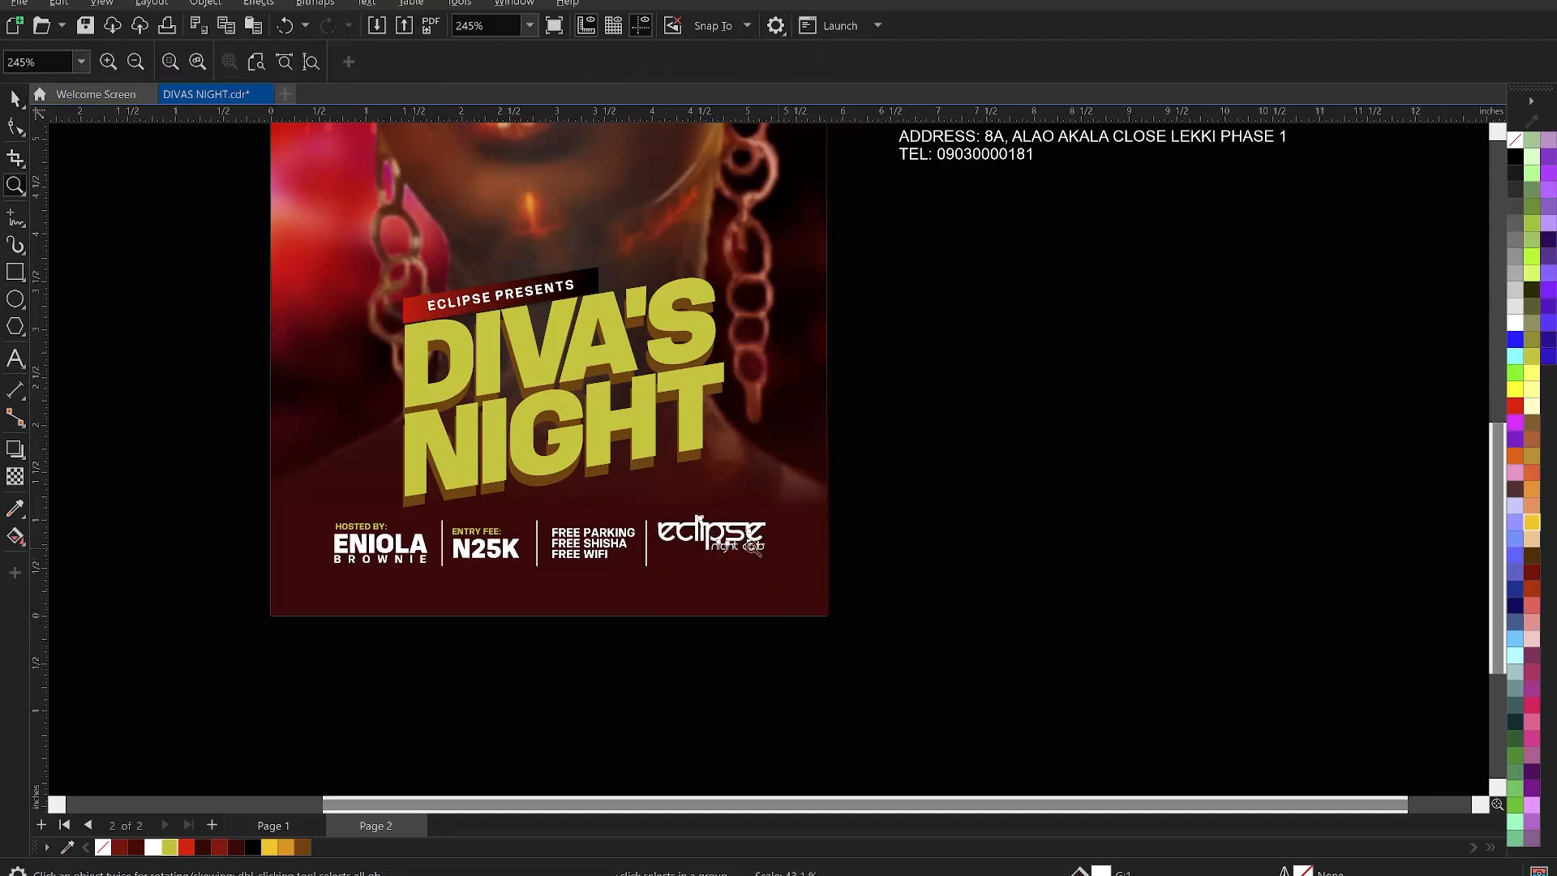
{"action": "left_click_drag", "start_coordinate": [187, 454], "coordinate": [906, 688]}
{"action": "key", "text": "space"}
{"action": "left_click_drag", "start_coordinate": [1084, 391], "coordinate": [1087, 410]}
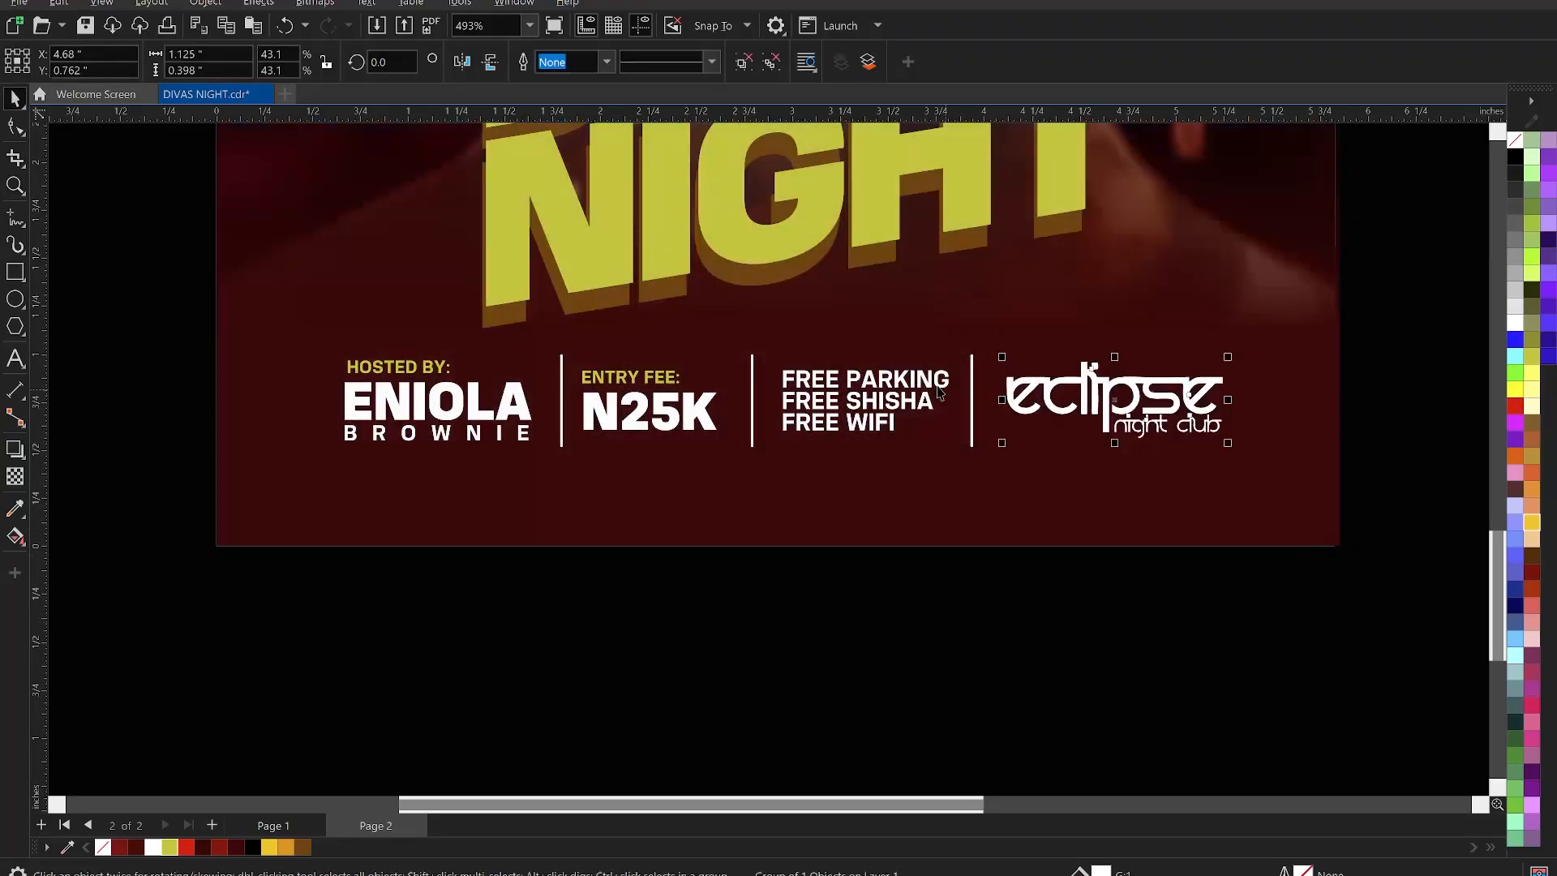
{"action": "left_click", "coordinate": [972, 374], "text": "shift"}
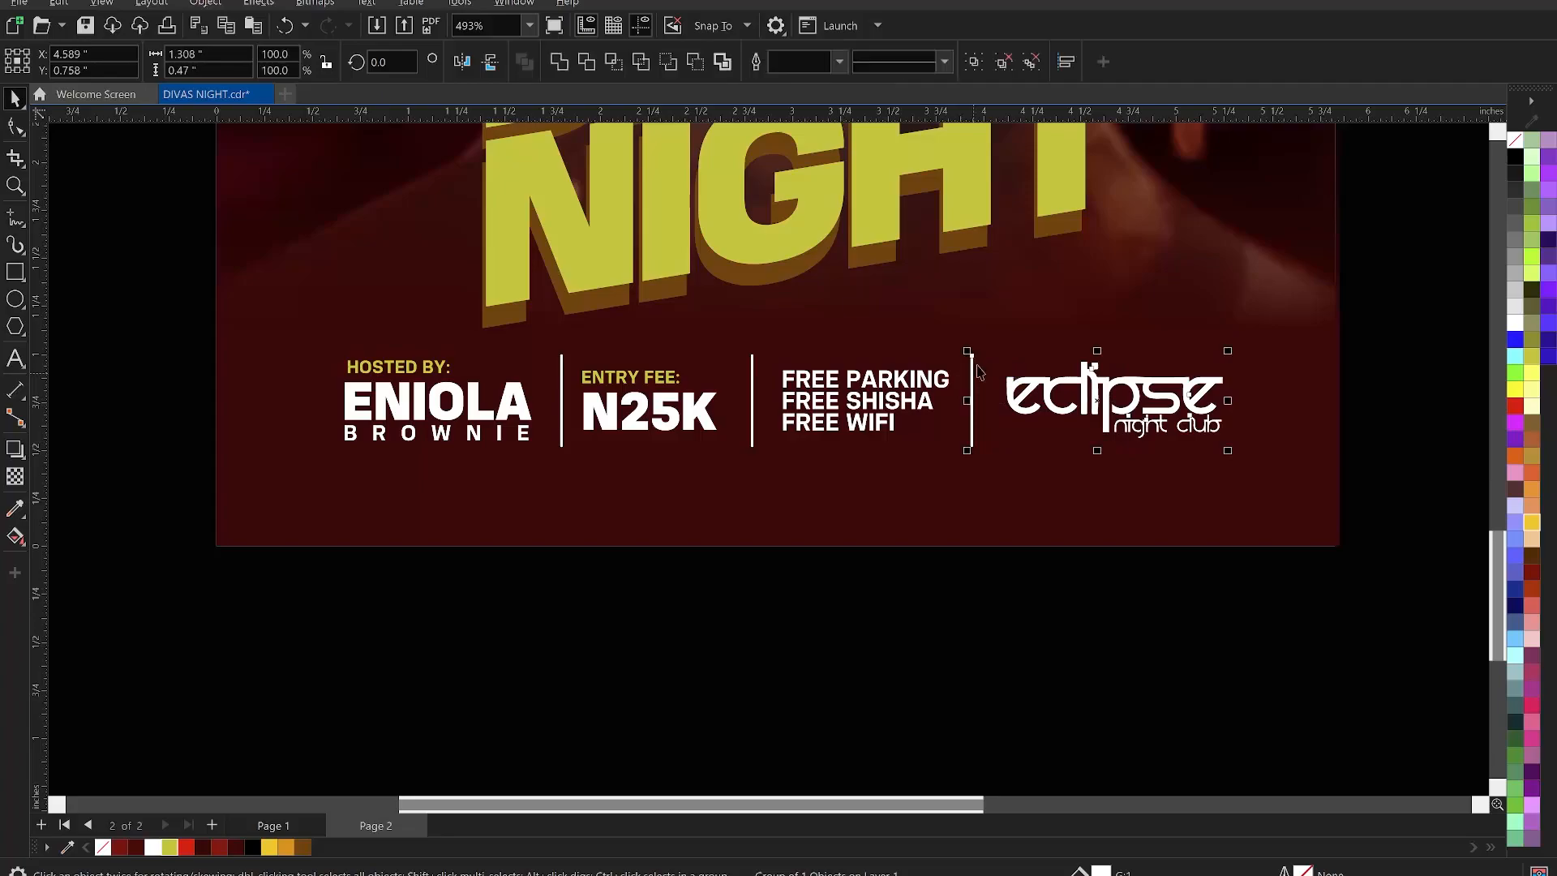
{"action": "key", "text": "e"}
{"action": "left_click", "coordinate": [1033, 572]}
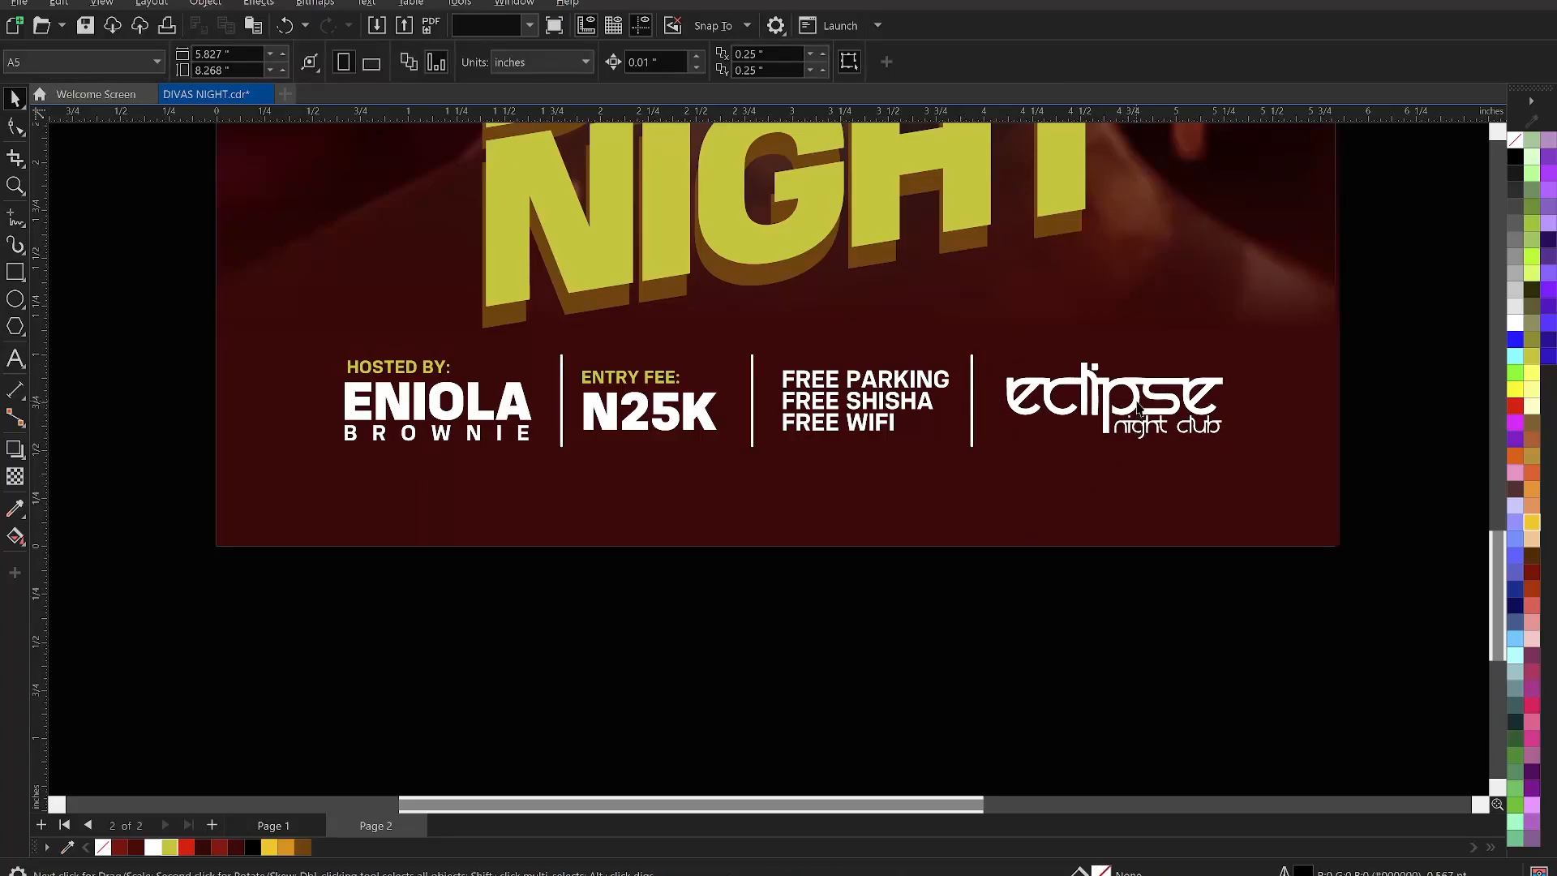
{"action": "left_click", "coordinate": [1137, 405]}
{"action": "key", "text": "Left"}
{"action": "key", "text": "Left"}
{"action": "key", "text": "Left"}
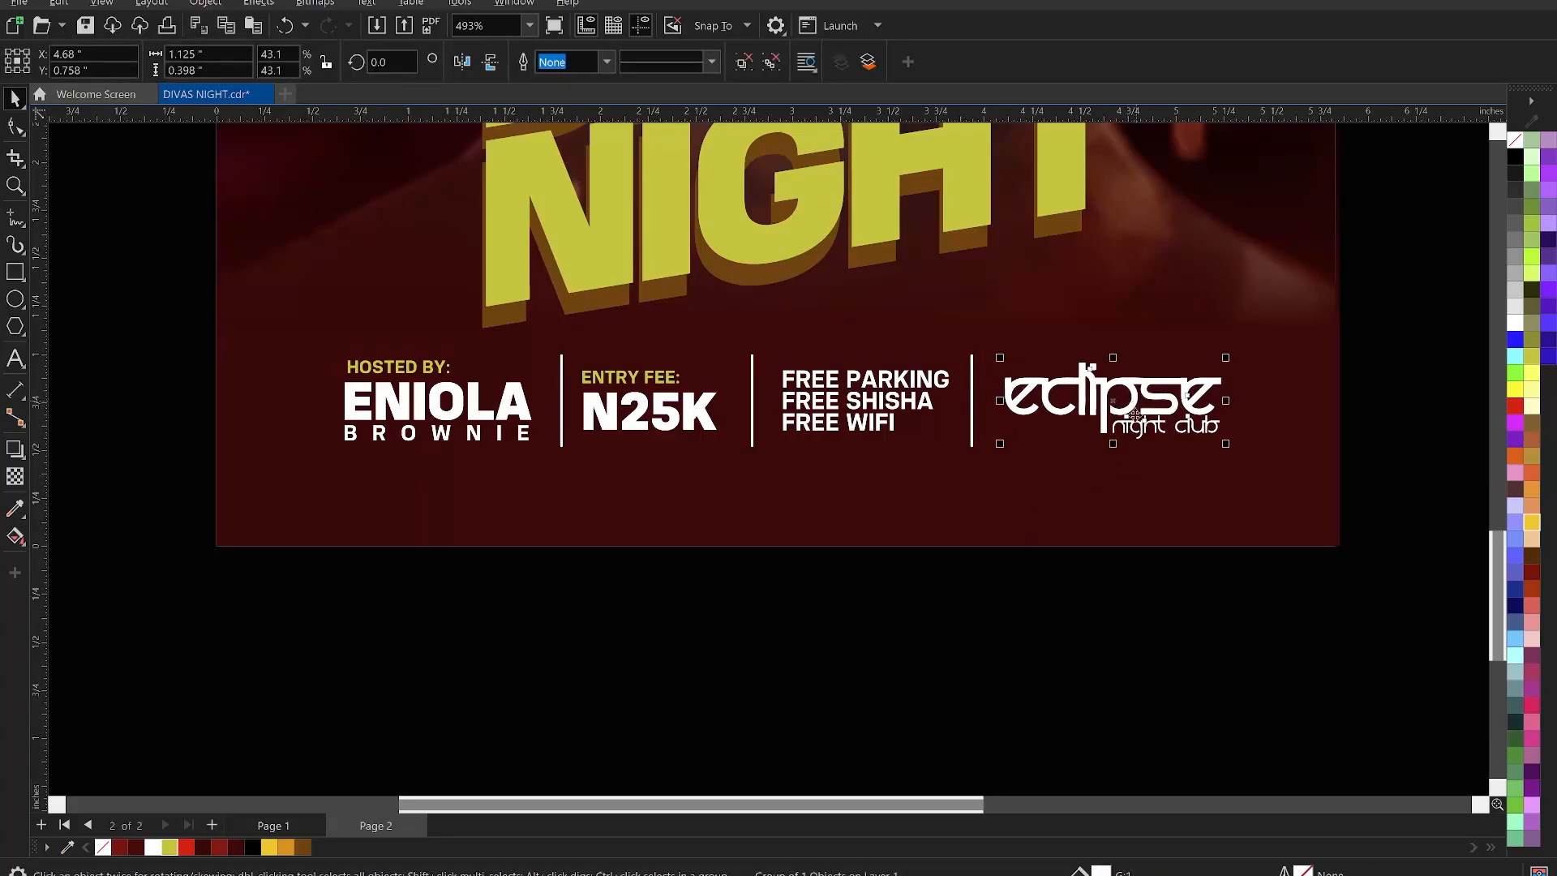
{"action": "left_click", "coordinate": [984, 532]}
- Group the info row items, centre the group on the flyer, and nudge it up slightly
{"action": "scroll", "coordinate": [984, 532], "scroll_direction": "down", "scroll_amount": 1}
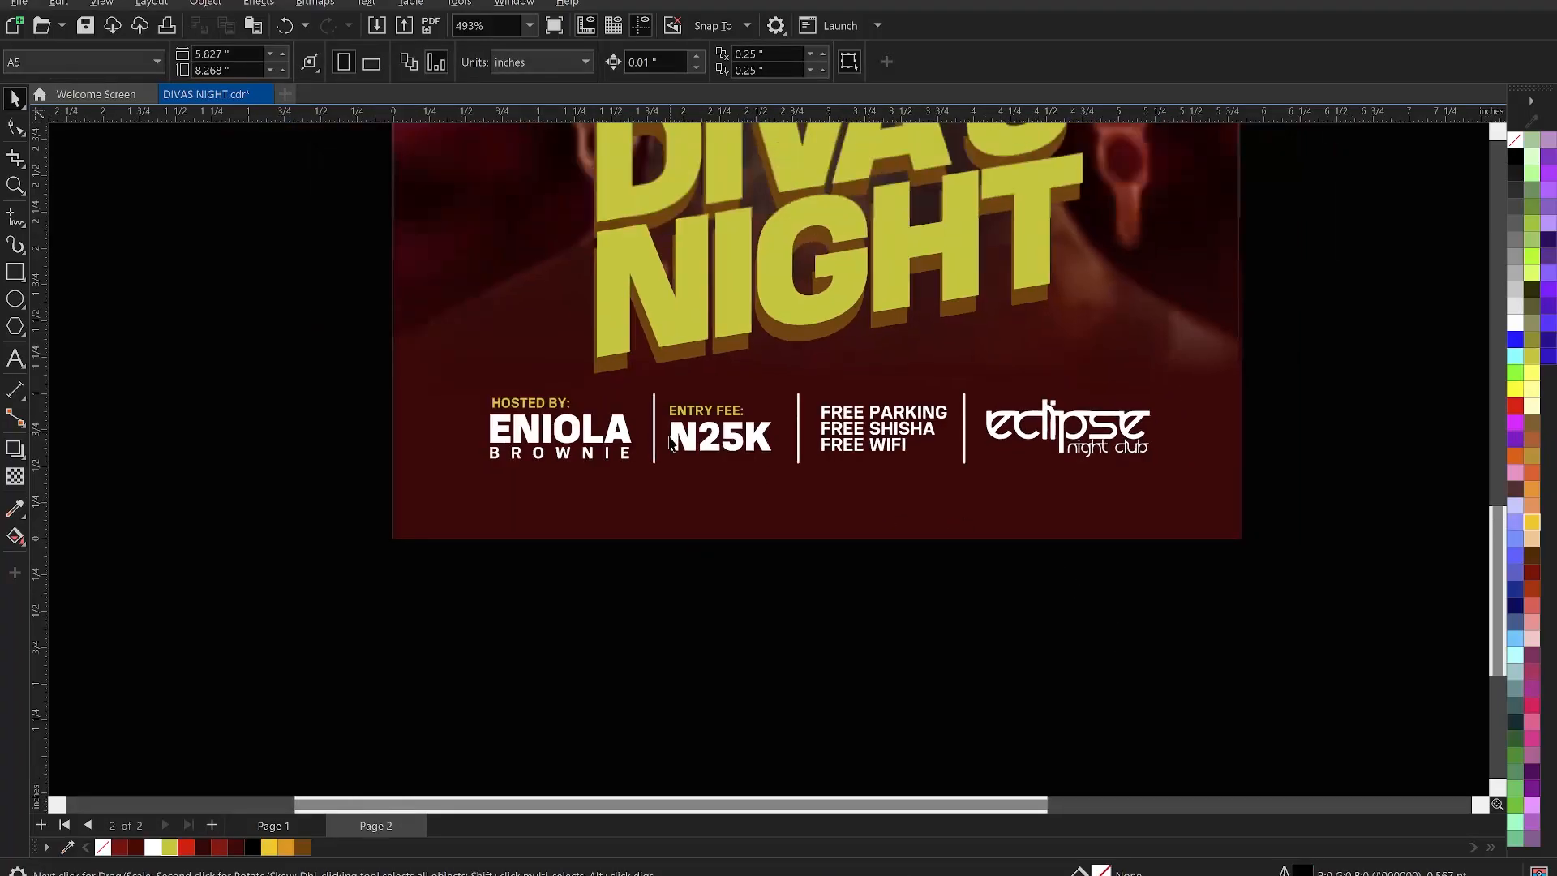
{"action": "left_click_drag", "start_coordinate": [227, 328], "coordinate": [1300, 502]}
{"action": "key", "text": "ctrl+g"}
{"action": "left_click", "coordinate": [1214, 476], "text": "shift"}
{"action": "key", "text": "c"}
{"action": "left_click", "coordinate": [1174, 643]}
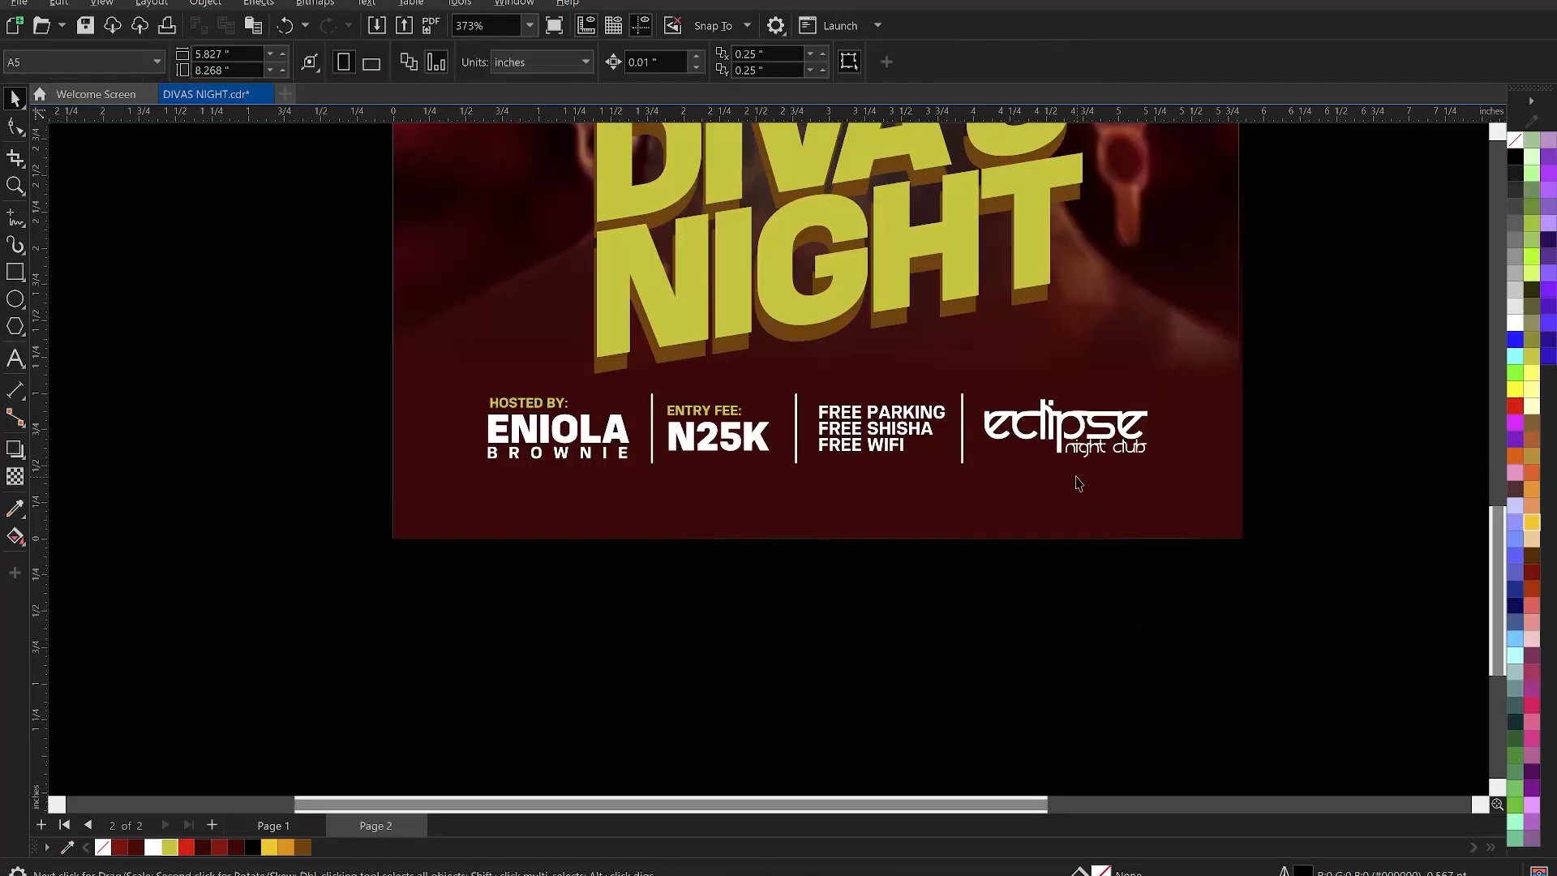
{"action": "left_click", "coordinate": [1056, 442]}
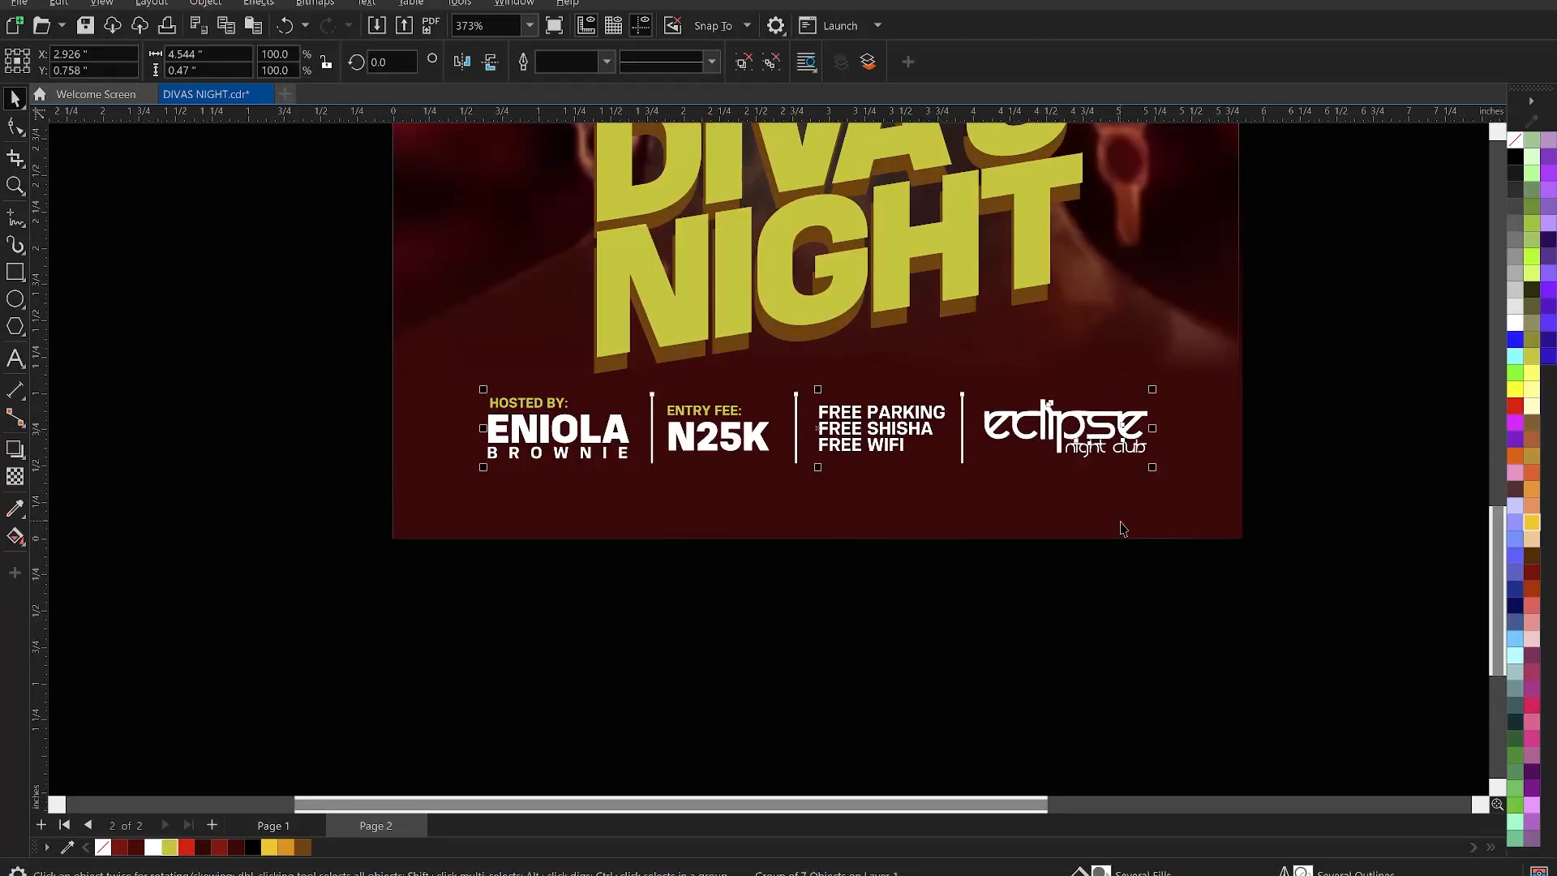
{"action": "key", "text": "Up"}
{"action": "key", "text": "Up"}
{"action": "key", "text": "Up"}
{"action": "key", "text": "Up"}
{"action": "key", "text": "Up"}
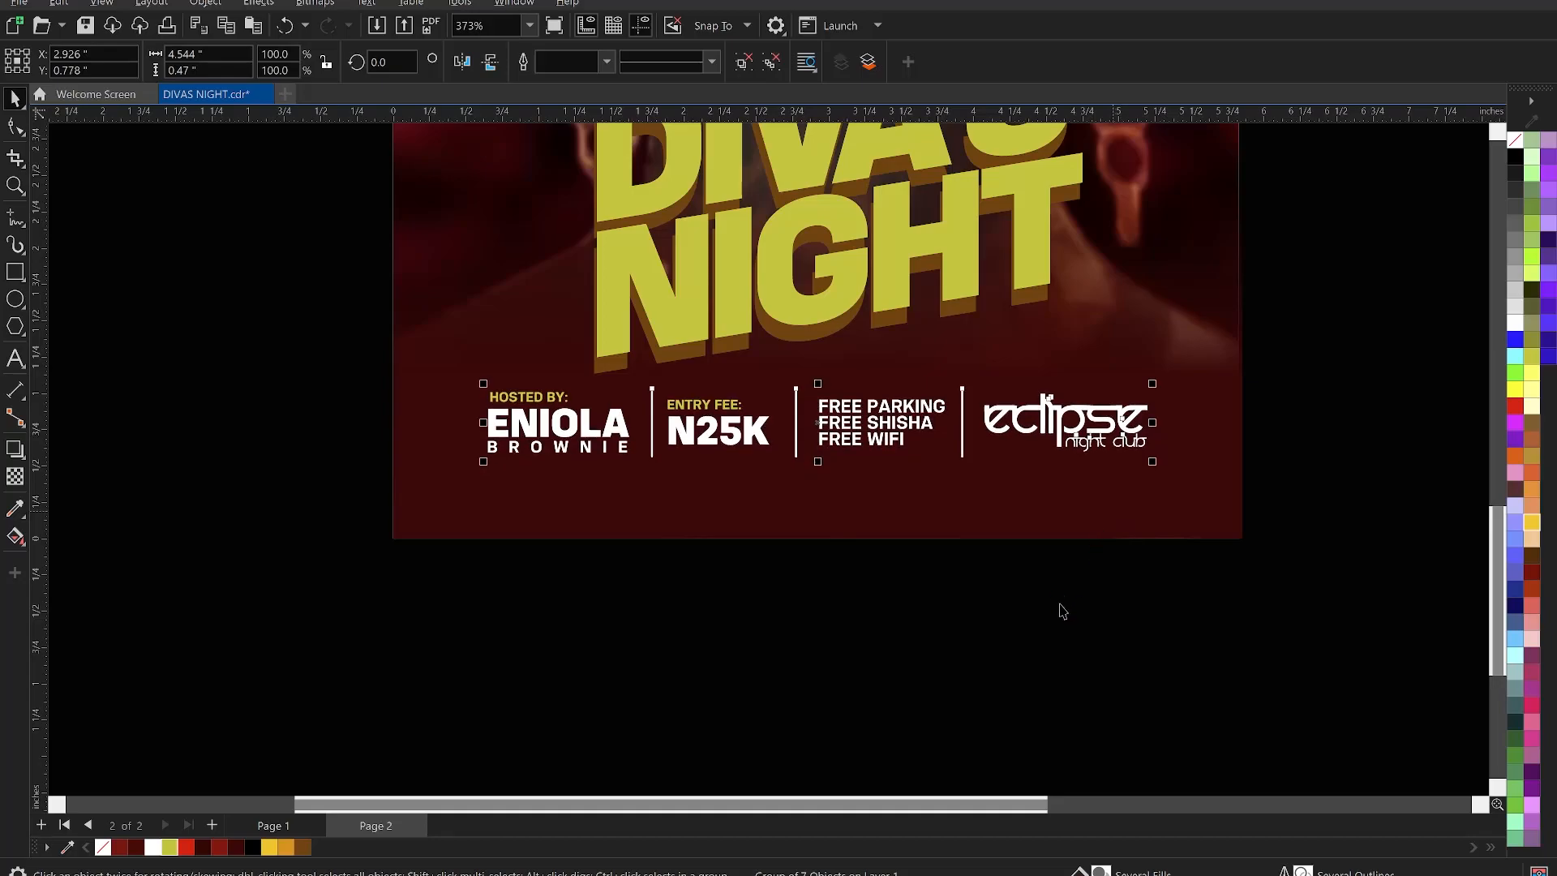
- Cut the address and phone lines out of the side text block
{"action": "left_click", "coordinate": [859, 578]}
{"action": "scroll", "coordinate": [828, 584], "scroll_direction": "down", "scroll_amount": 4}
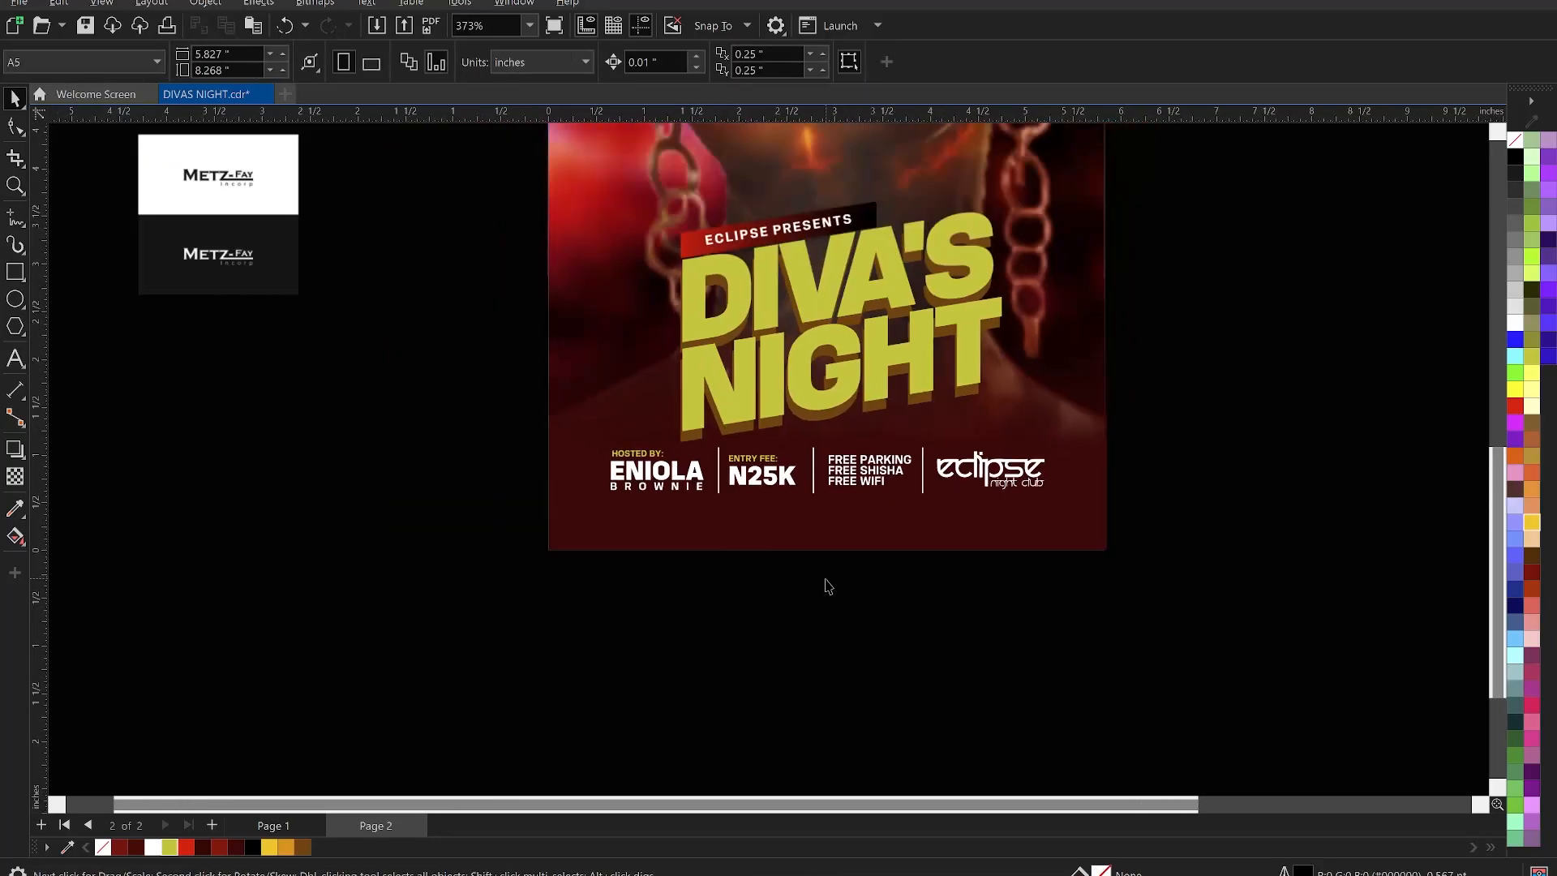
{"action": "scroll", "coordinate": [1054, 301], "scroll_direction": "up", "scroll_amount": 3}
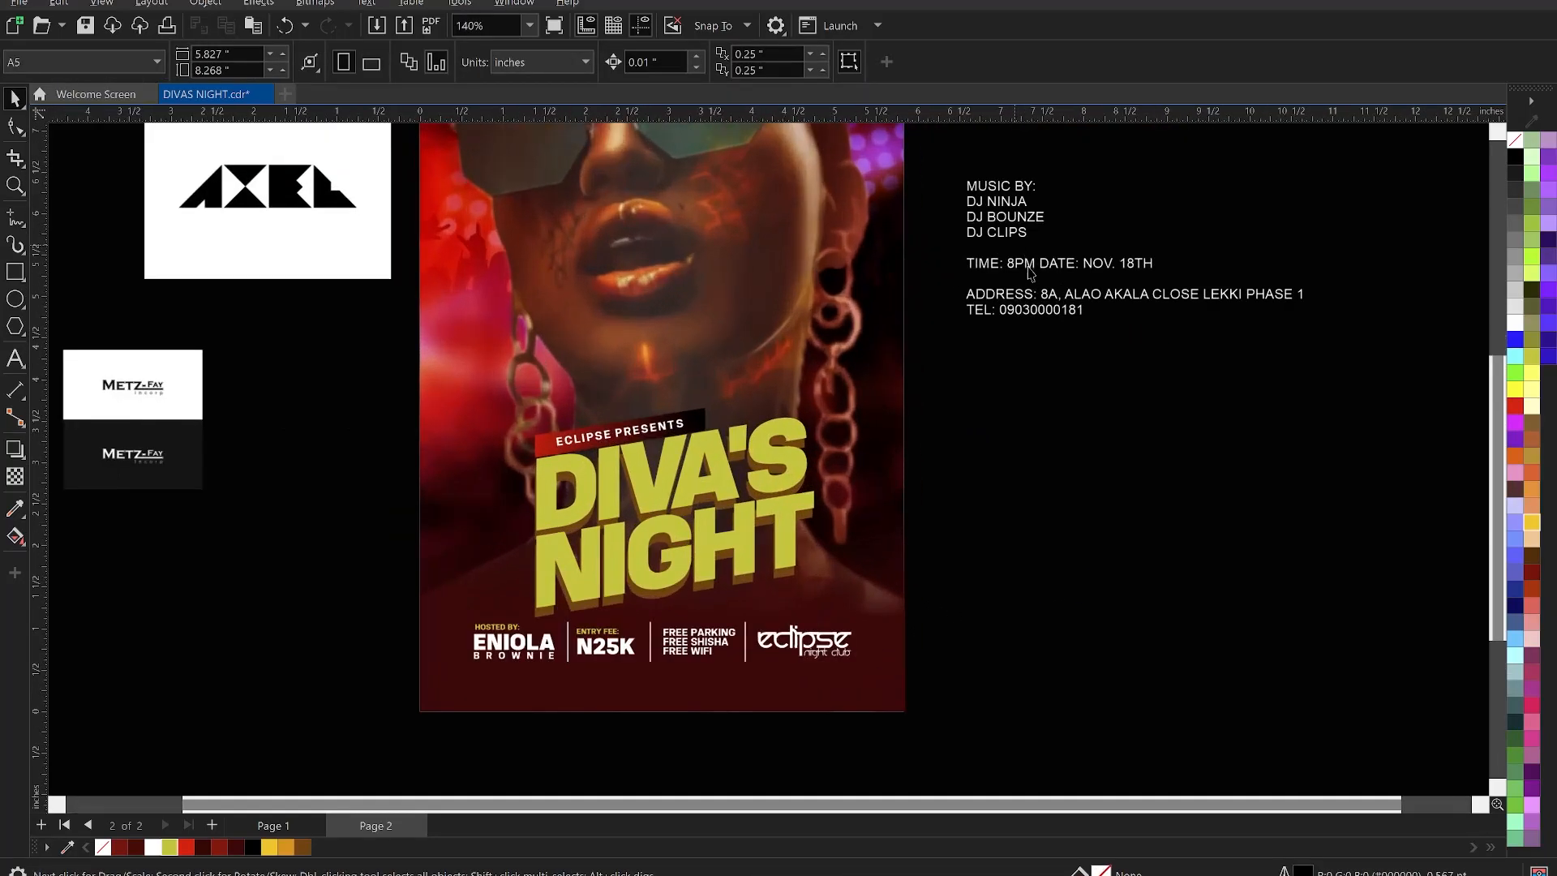
{"action": "double_click", "coordinate": [1078, 299]}
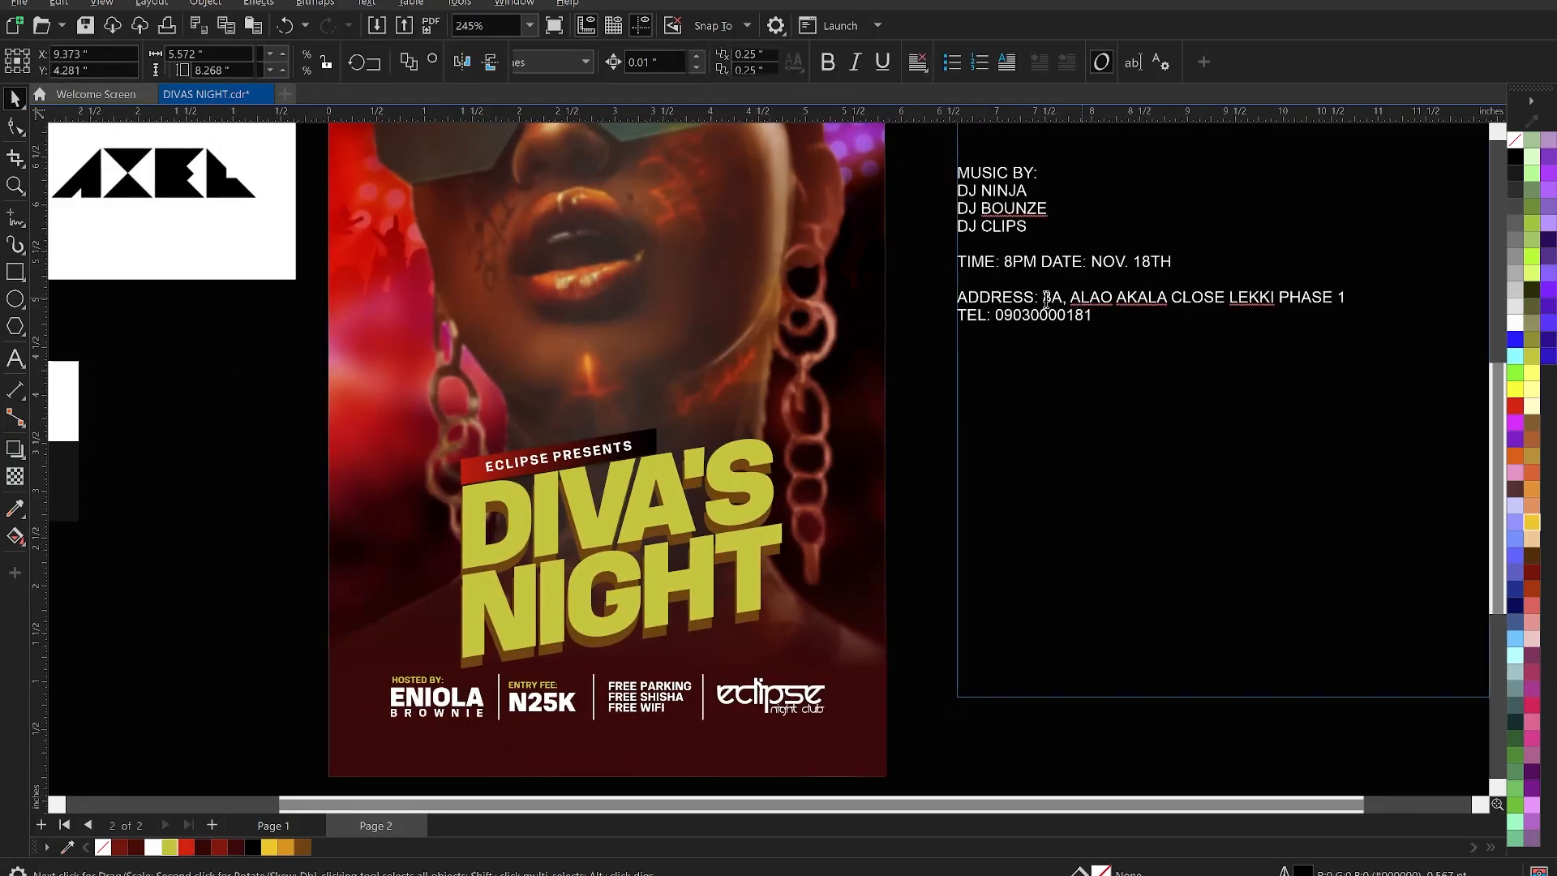
{"action": "left_click_drag", "start_coordinate": [1043, 296], "coordinate": [1105, 322]}
{"action": "key", "text": "ctrl+c"}
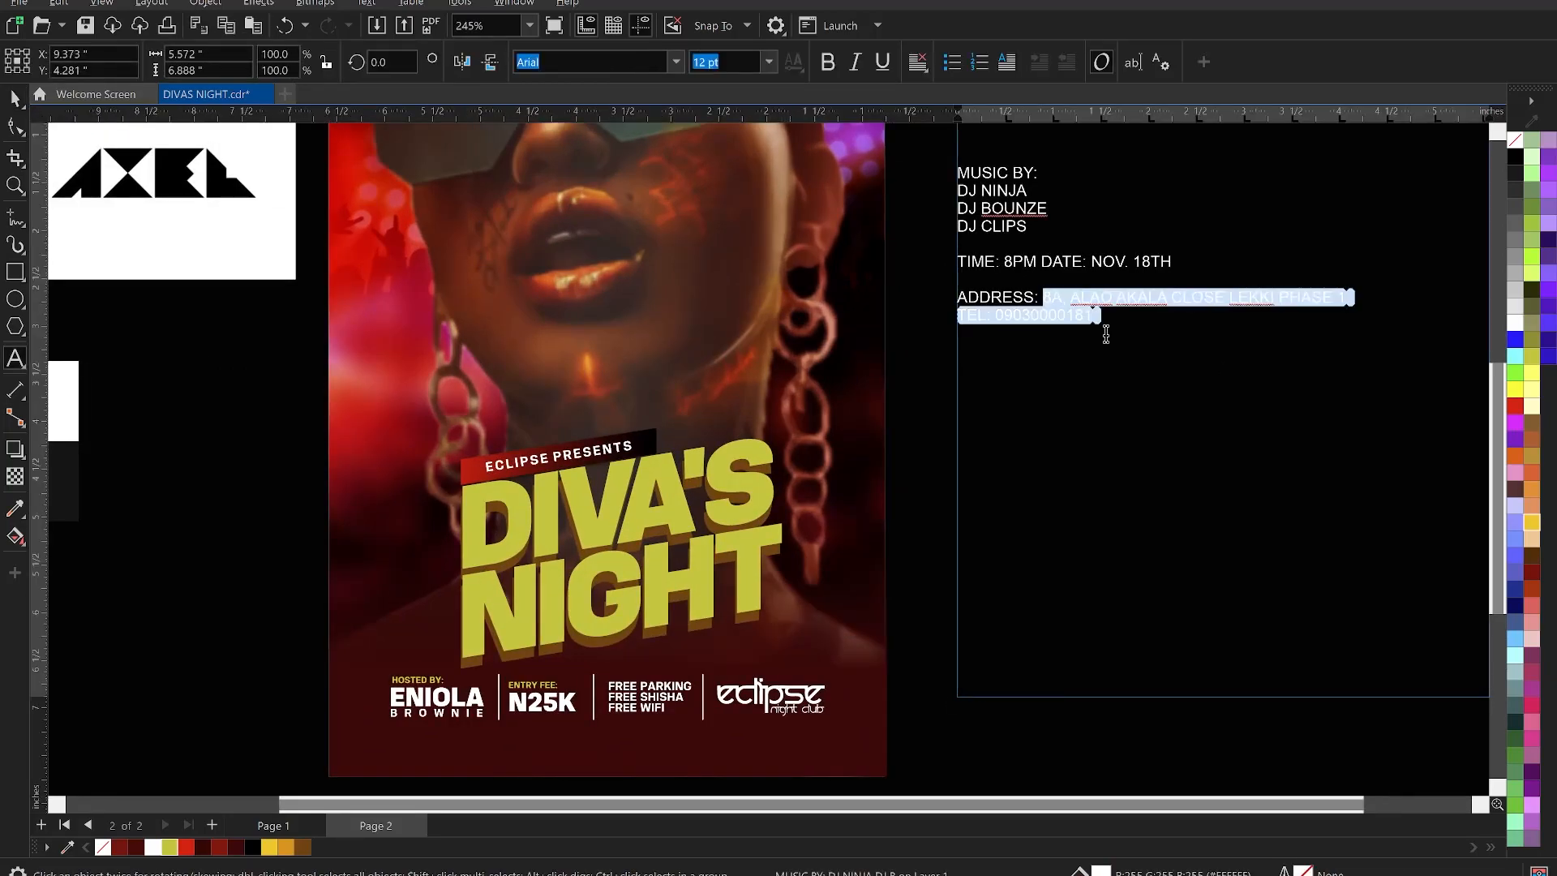
{"action": "key", "text": "Delete"}
{"action": "key", "text": "ctrl+space"}
- Paste the address and phone number at the flyer bottom as one line joined by '|'
{"action": "scroll", "coordinate": [1116, 323], "scroll_direction": "down", "scroll_amount": 1}
{"action": "scroll", "coordinate": [861, 551], "scroll_direction": "up", "scroll_amount": 1}
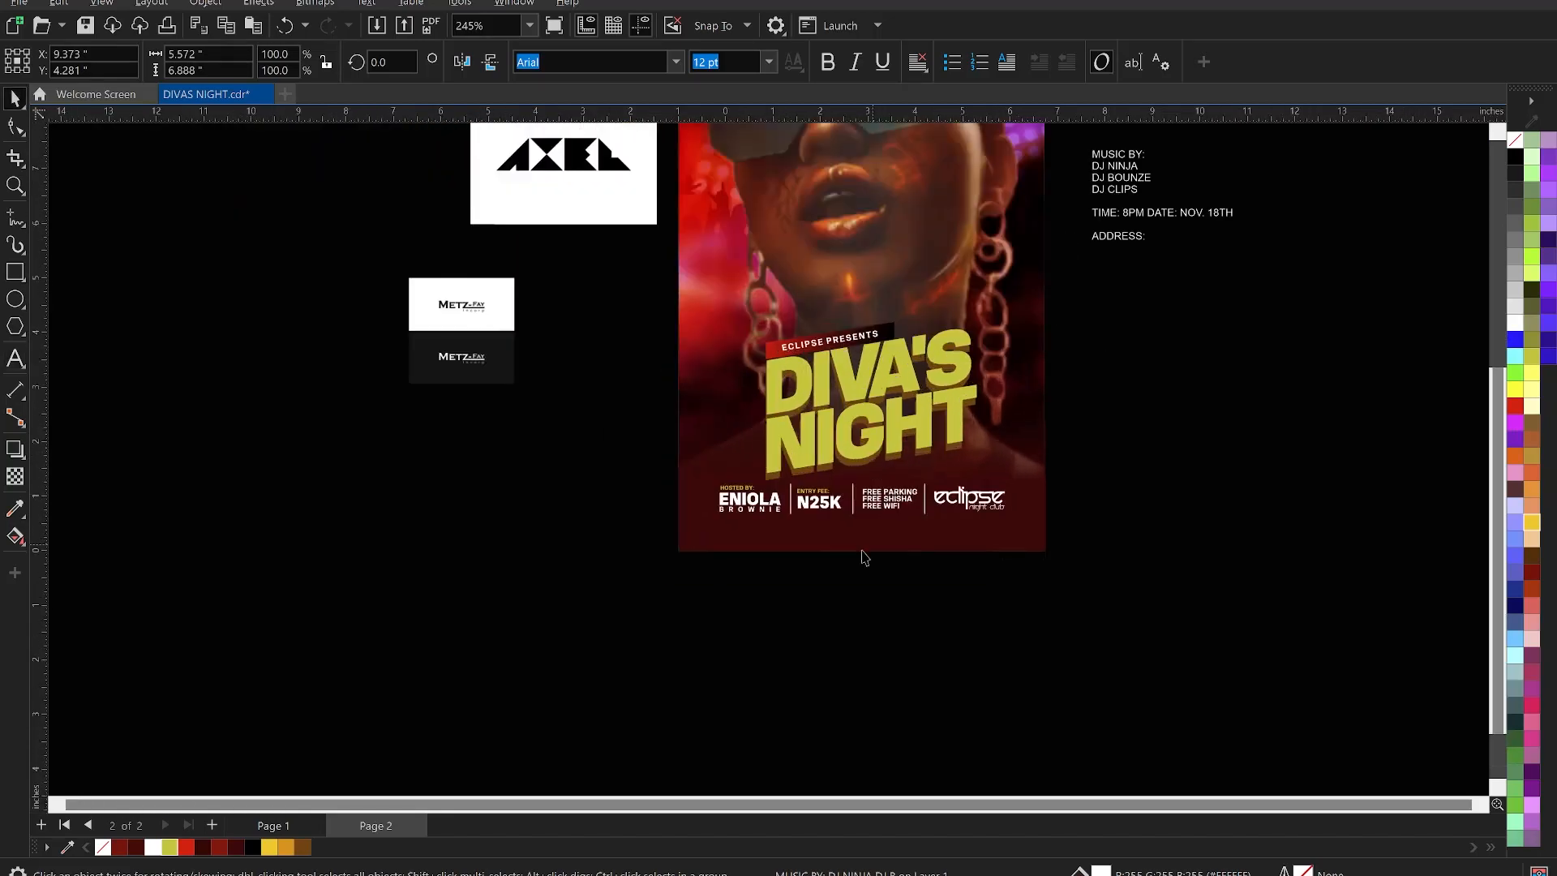
{"action": "scroll", "coordinate": [819, 562], "scroll_direction": "up", "scroll_amount": 1}
{"action": "key", "text": "F8"}
{"action": "left_click", "coordinate": [764, 513]}
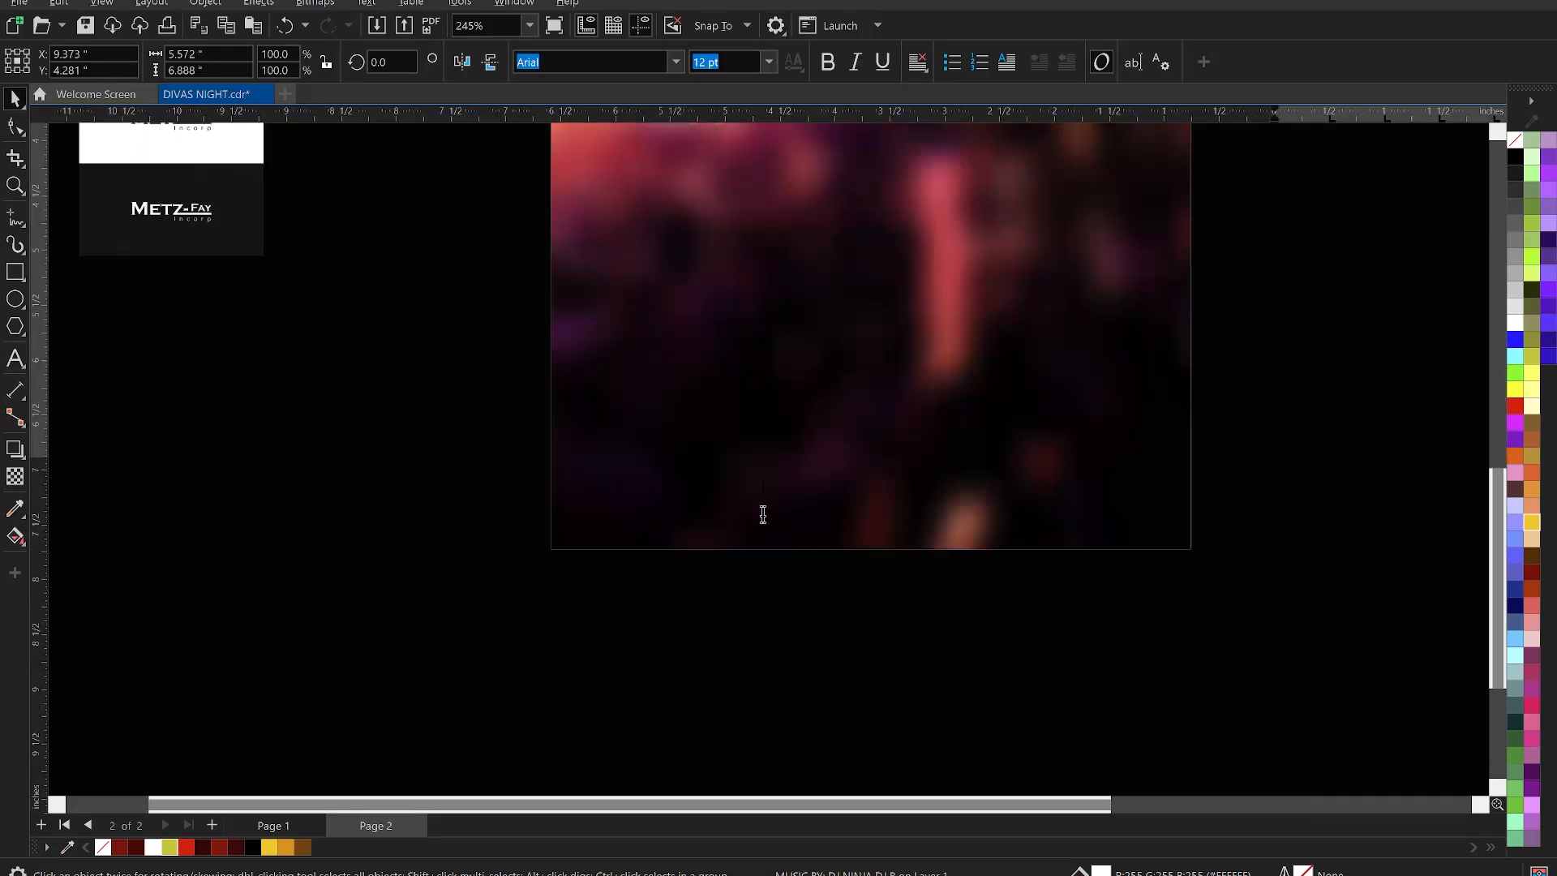
{"action": "key", "text": "ctrl+v"}
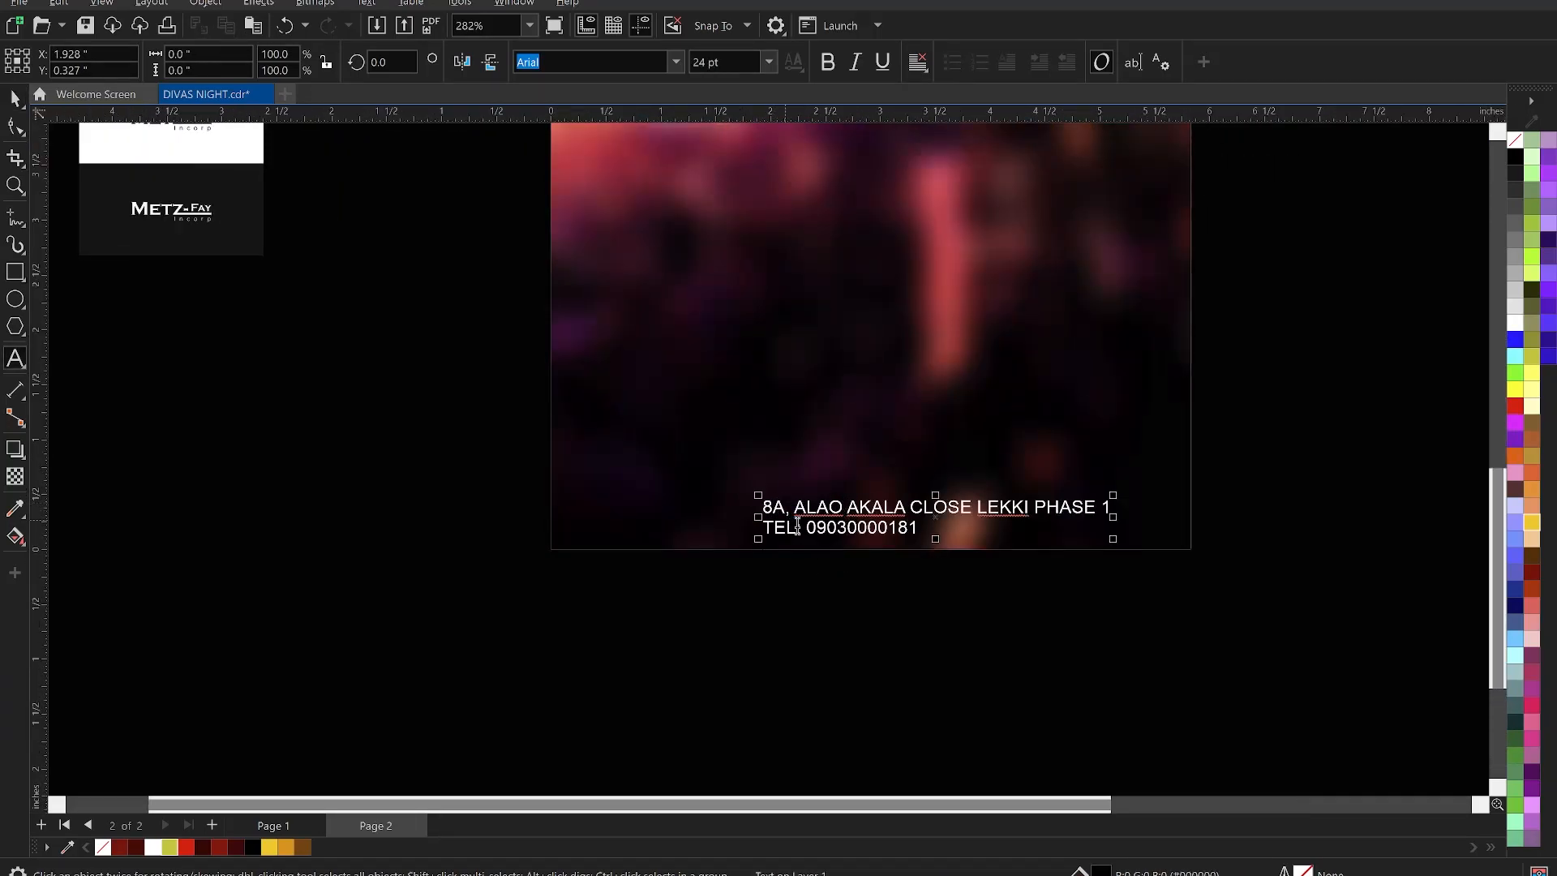
{"action": "key", "text": "BackSpace"}
{"action": "key", "text": "BackSpace"}
{"action": "key", "text": "BackSpace"}
{"action": "key", "text": "BackSpace"}
{"action": "key", "text": "BackSpace"}
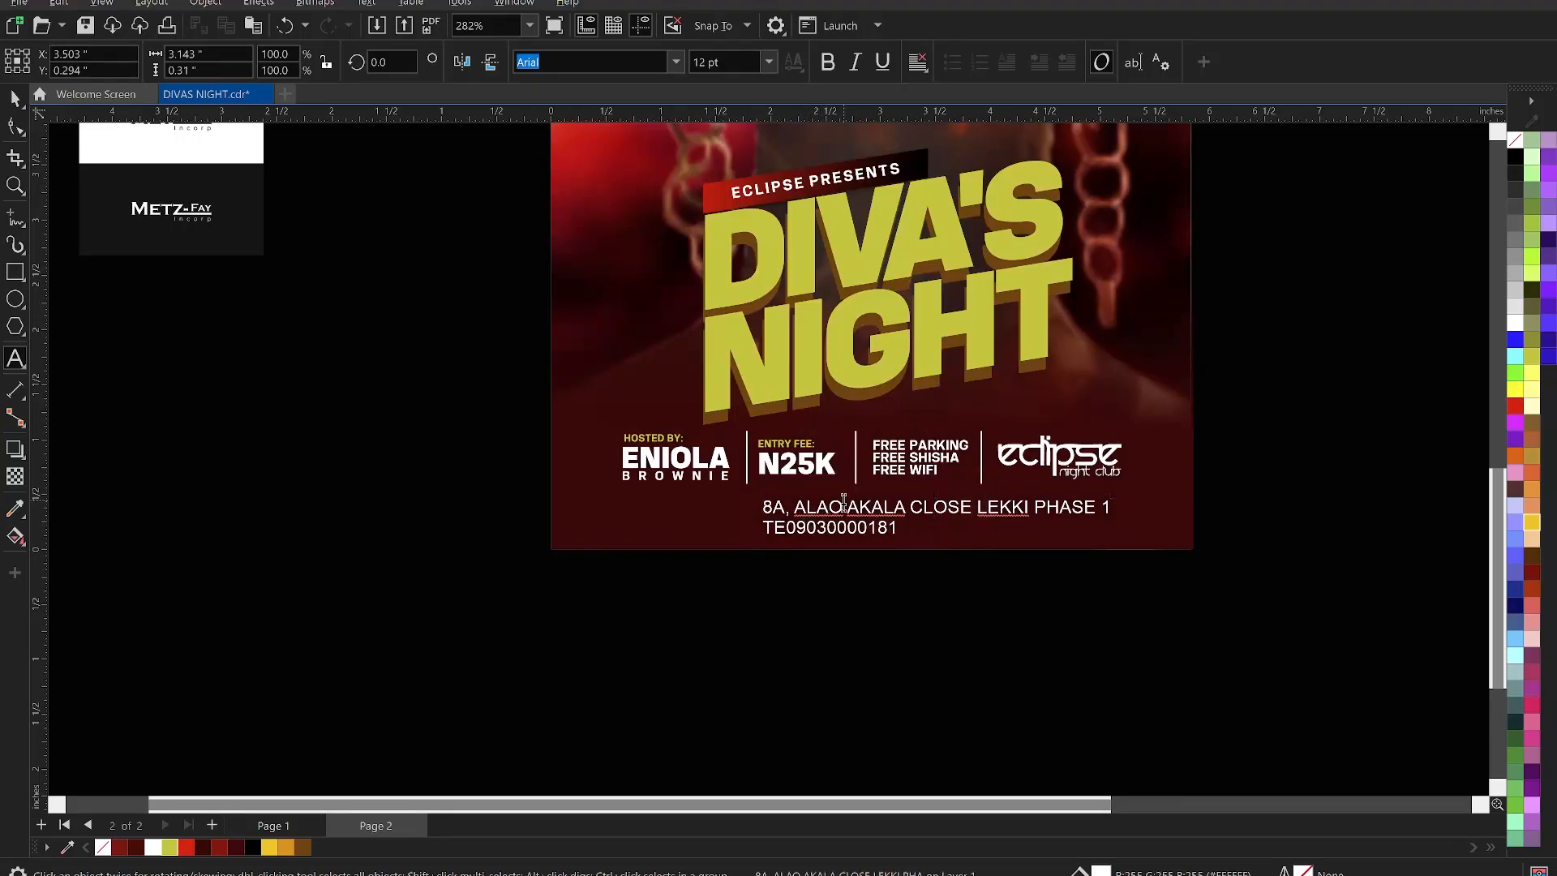
{"action": "key", "text": "BackSpace"}
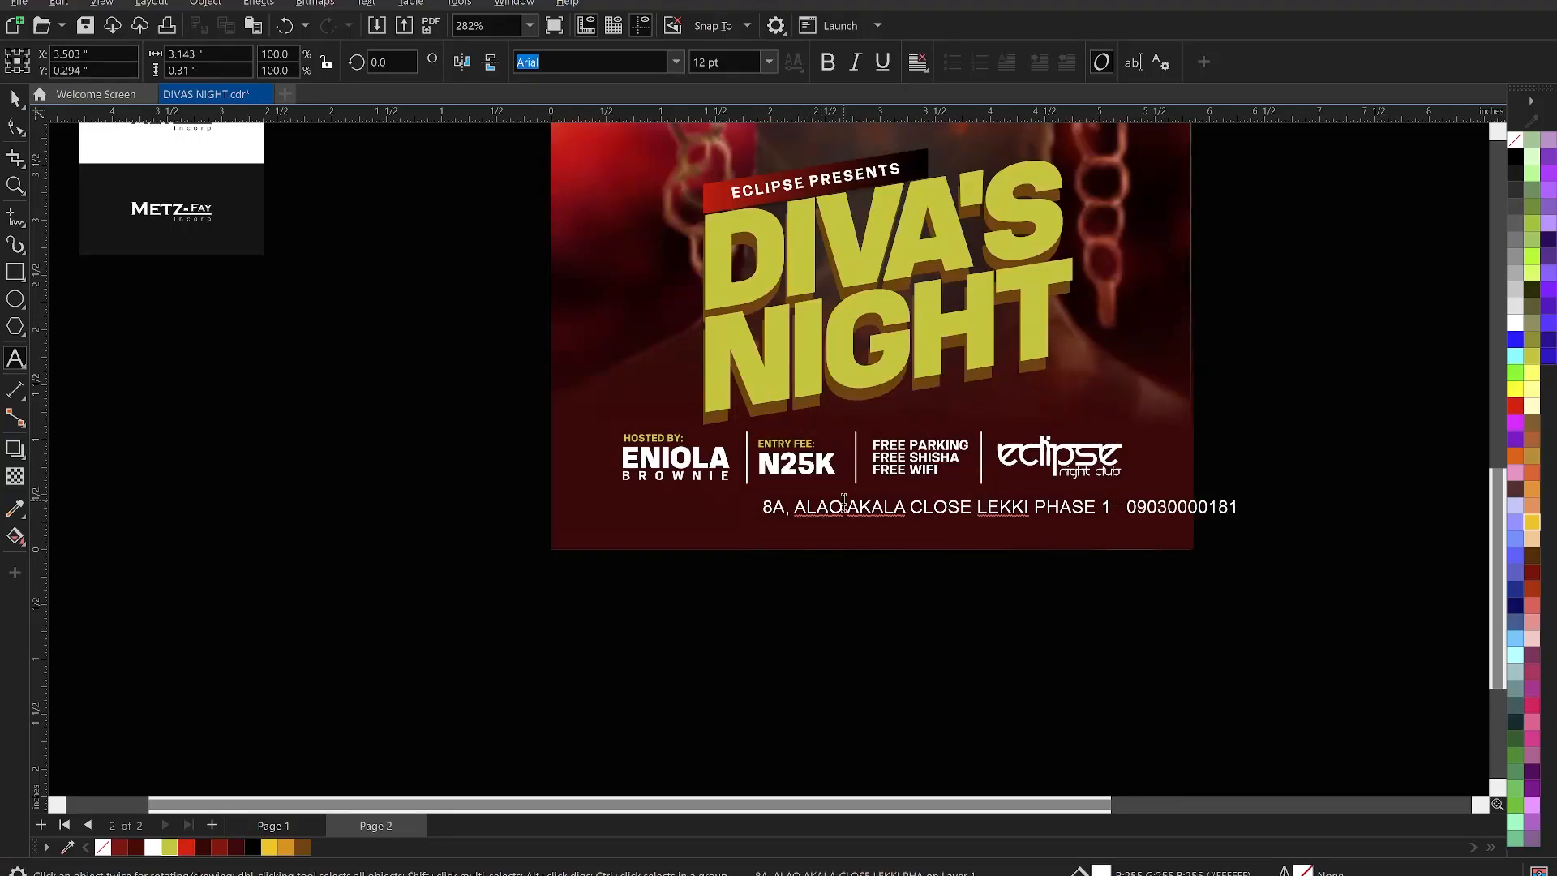
{"action": "type", "text": "|"}
{"action": "key", "text": "ctrl+space"}
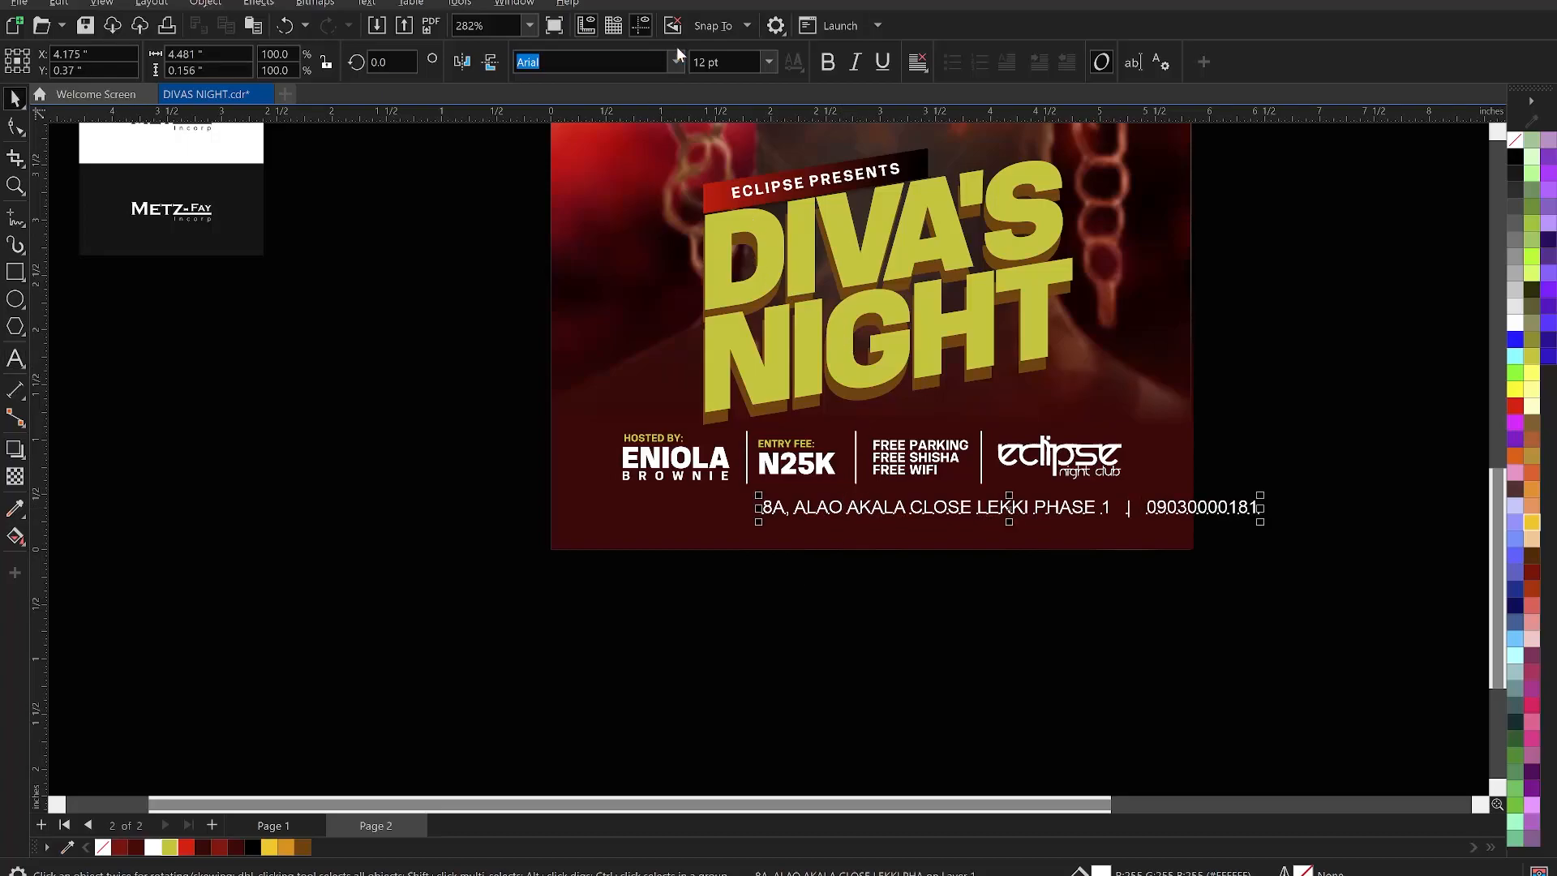
- Set the address line to KonsensBold, shrink it to about 81.5%, and centre it
{"action": "left_click", "coordinate": [675, 62]}
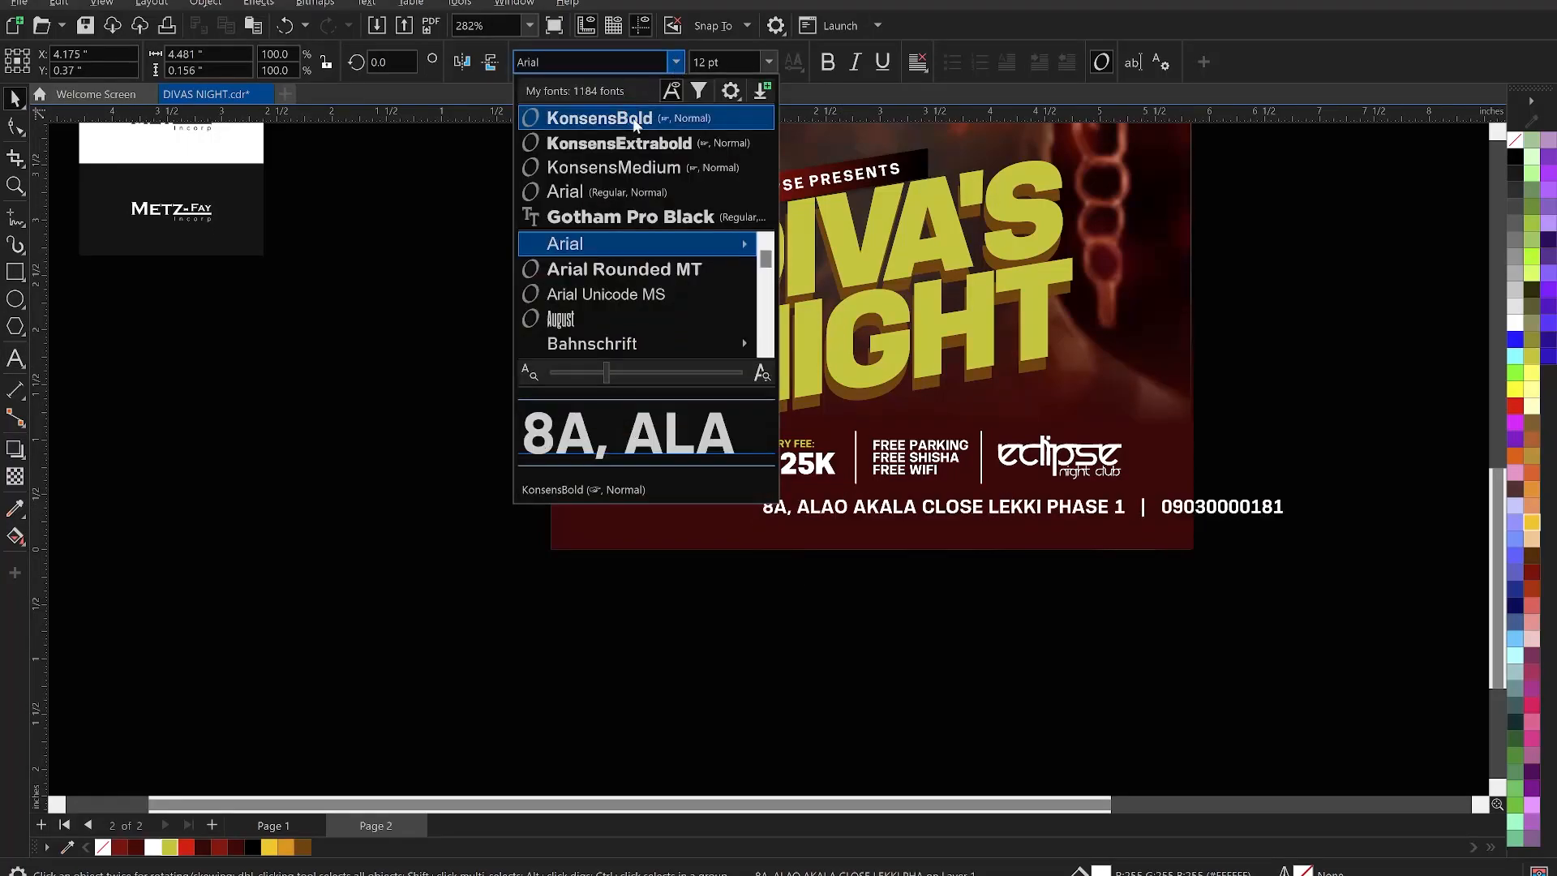
{"action": "key", "text": "Escape"}
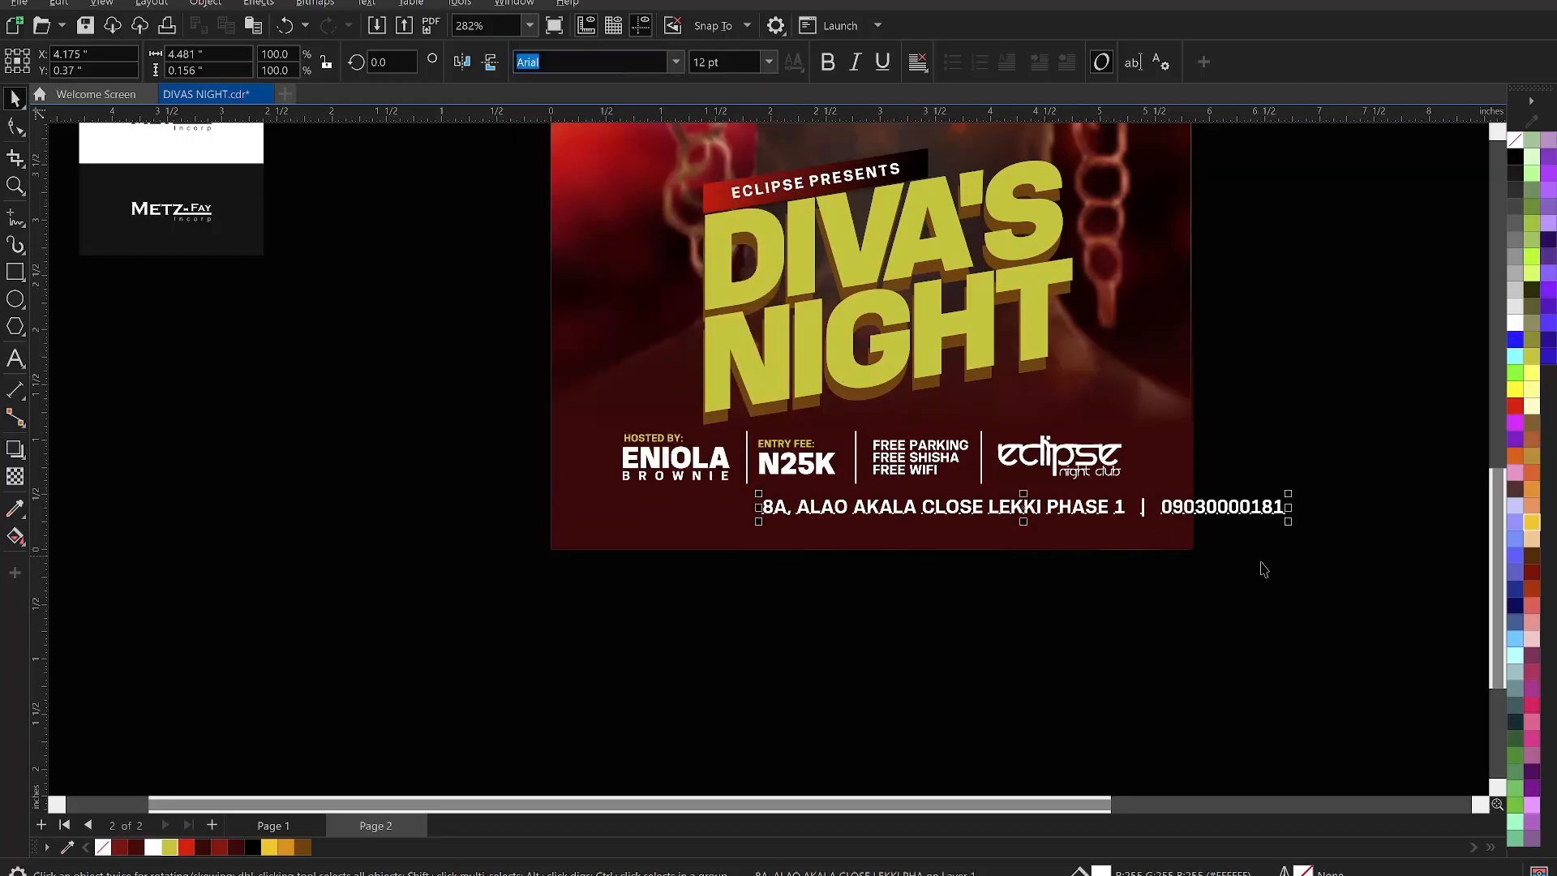
{"action": "left_click_drag", "start_coordinate": [1289, 522], "coordinate": [1193, 529]}
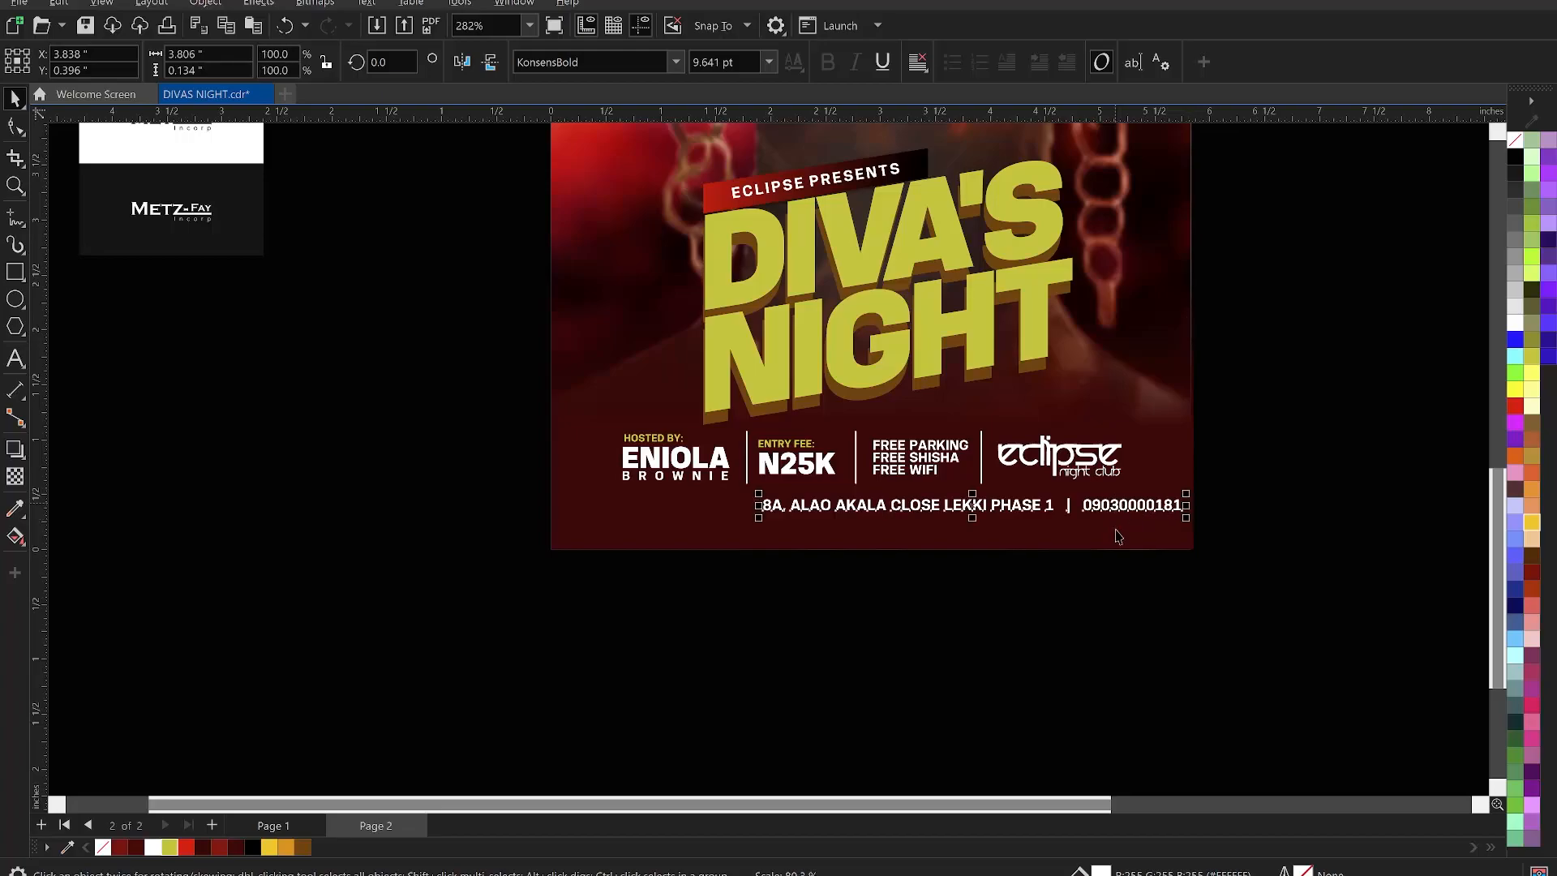
{"action": "key", "text": "c"}
{"action": "left_click", "coordinate": [1275, 573]}
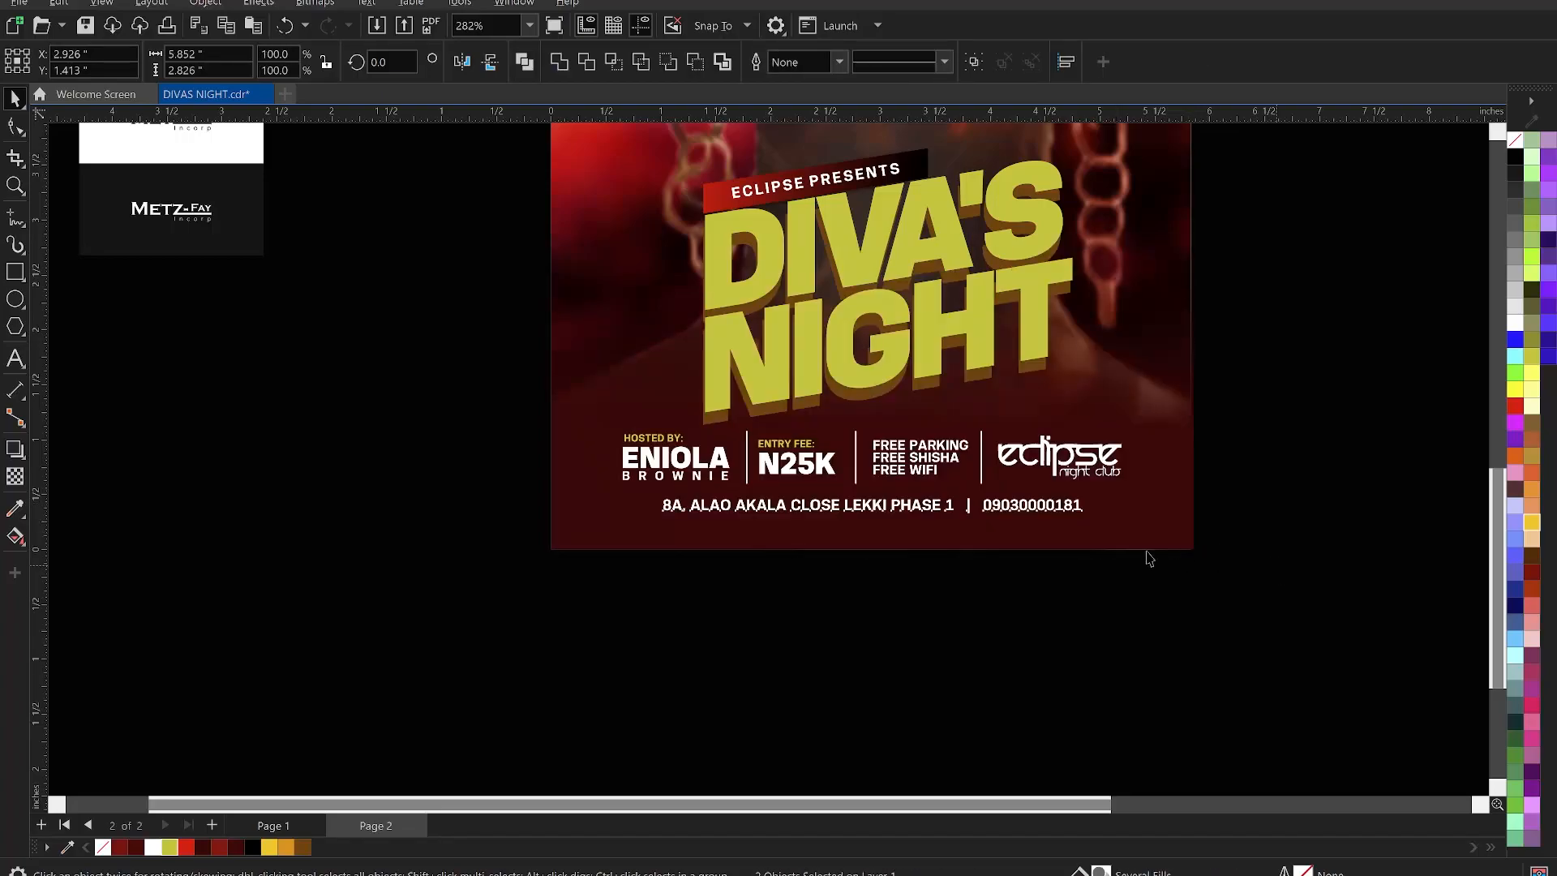
- Nudge the address line up and widen its letter spacing
{"action": "left_click", "coordinate": [1031, 509]}
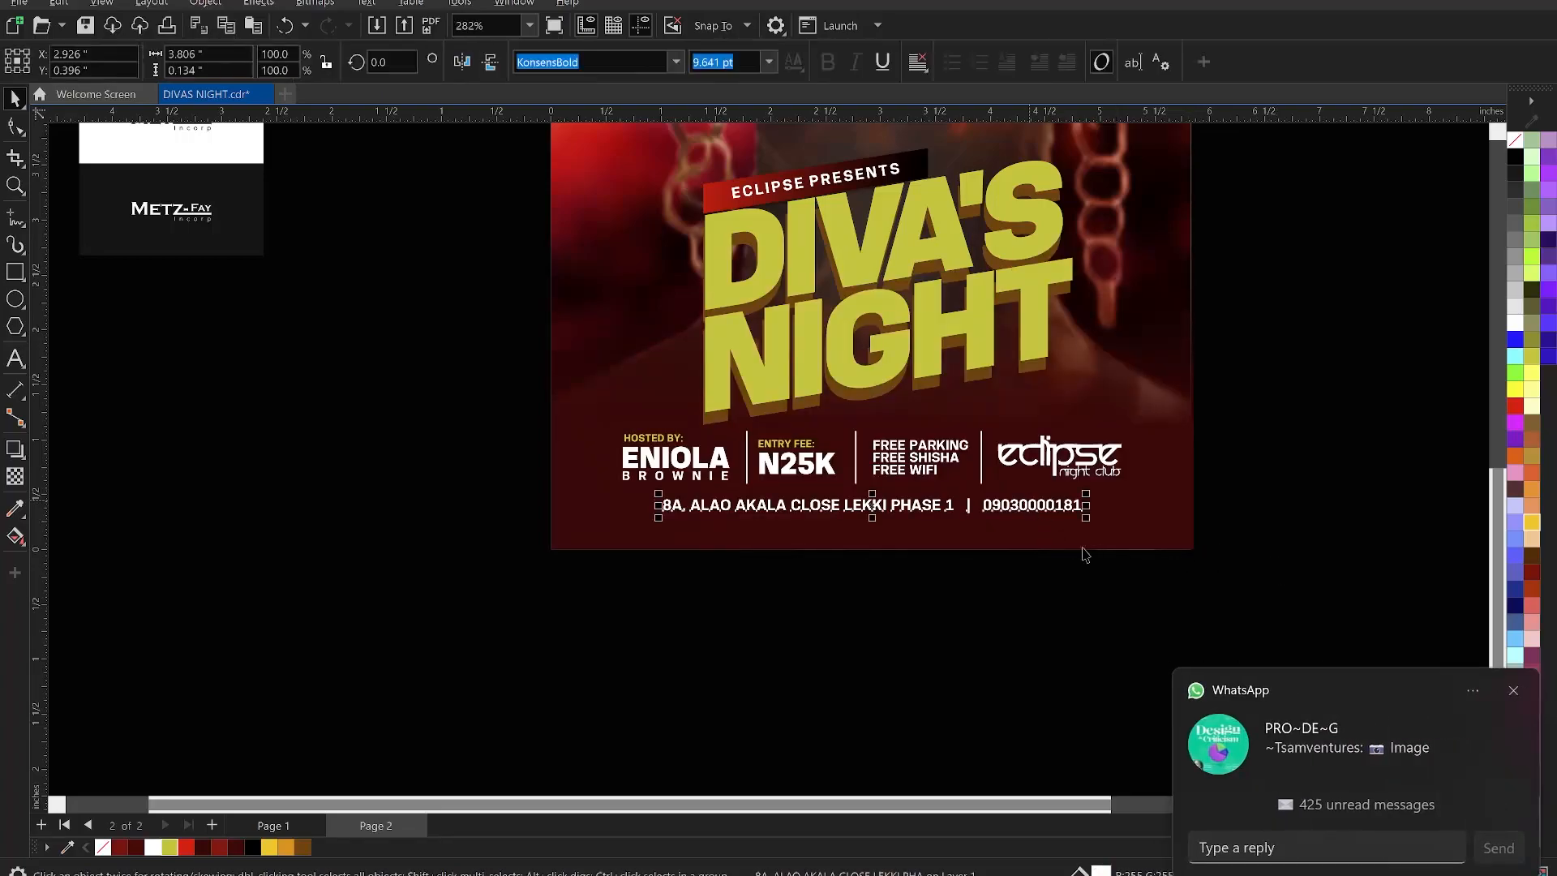
{"action": "left_click", "coordinate": [1513, 693]}
{"action": "key", "text": "Up"}
{"action": "key", "text": "Up"}
{"action": "key", "text": "Up"}
{"action": "key", "text": "Up"}
{"action": "key", "text": "Up"}
{"action": "key", "text": "Up"}
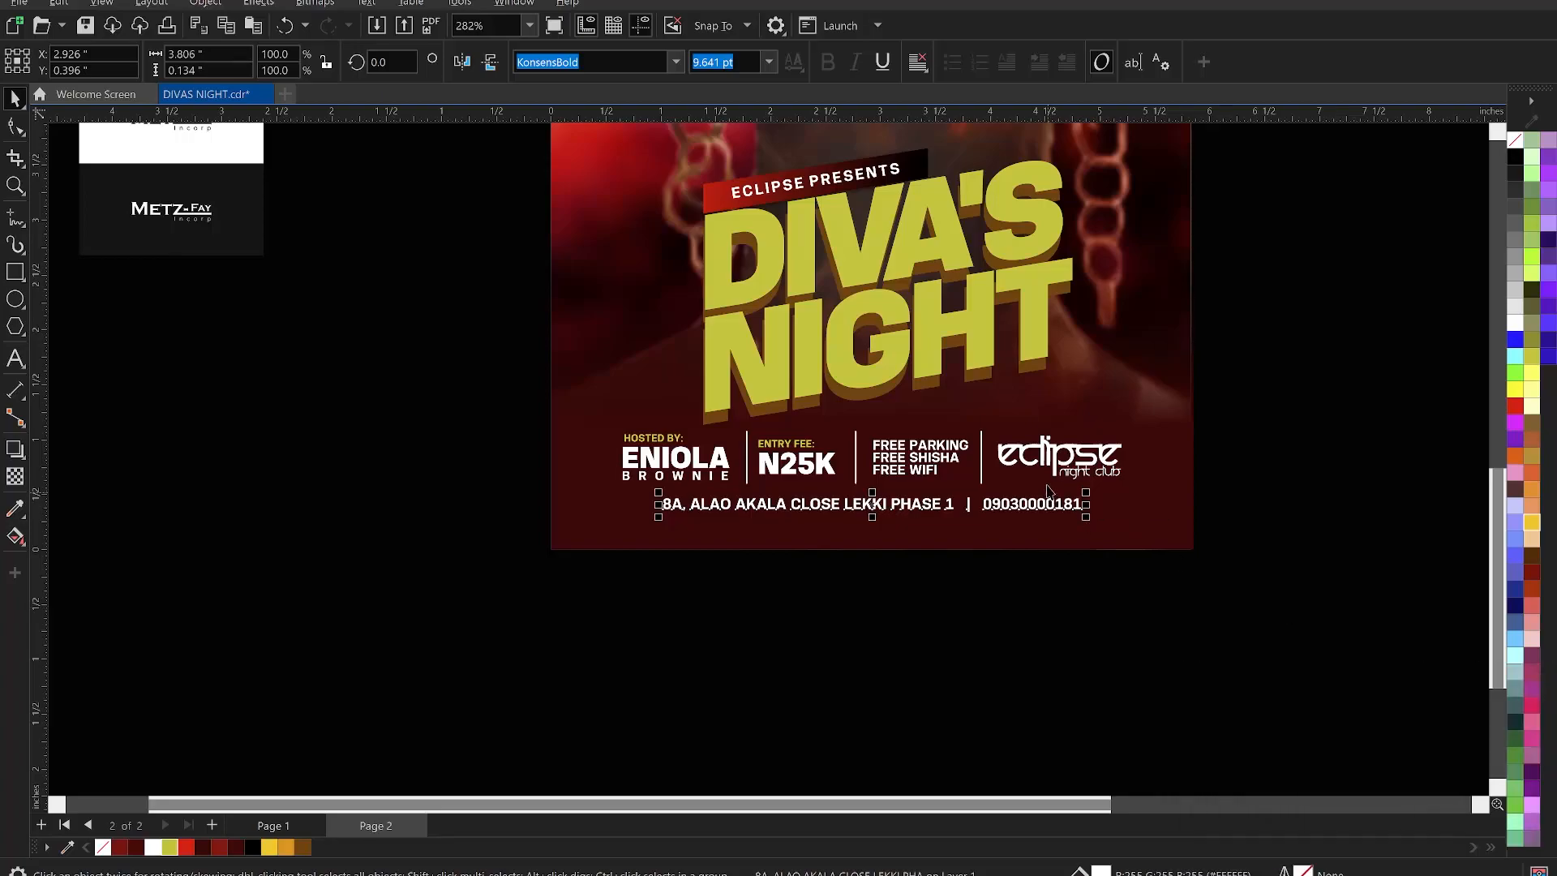
{"action": "key", "text": "Up"}
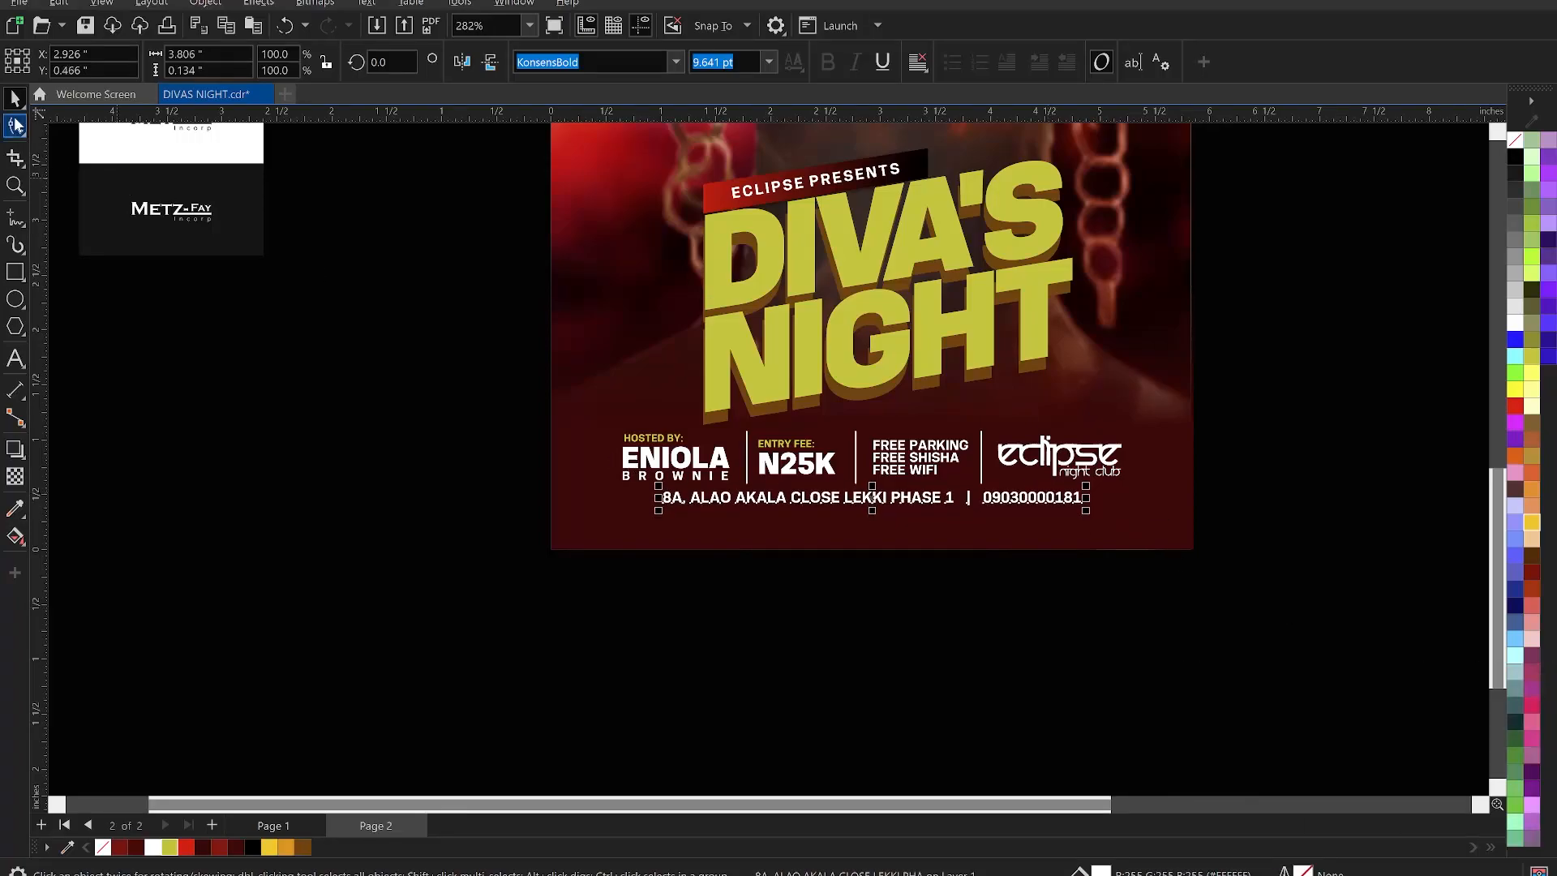
{"action": "left_click", "coordinate": [9, 127]}
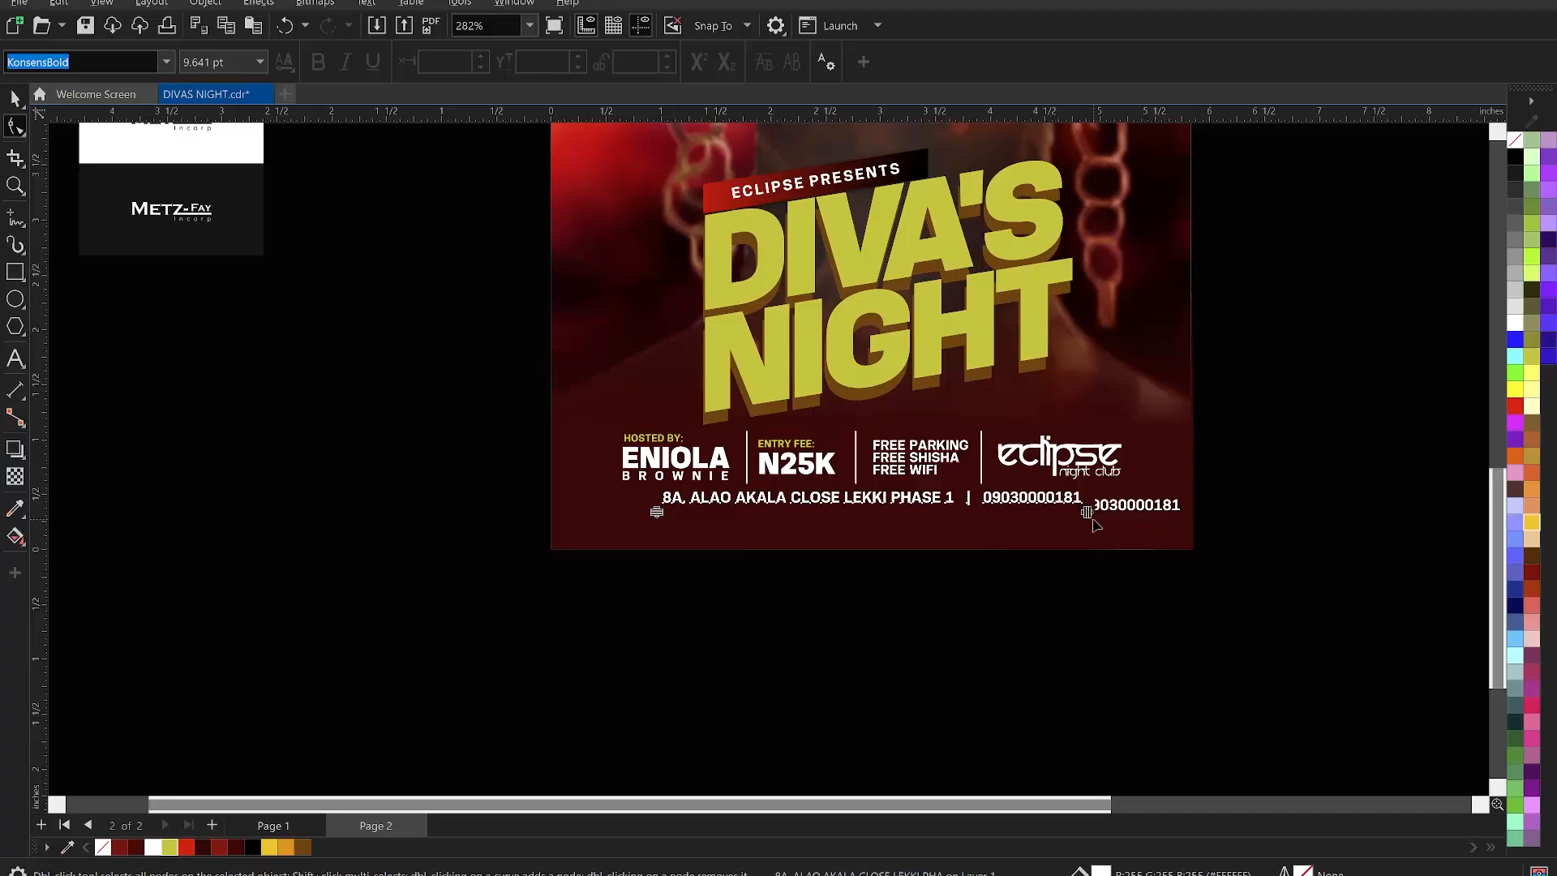
{"action": "left_click_drag", "start_coordinate": [1087, 512], "coordinate": [1208, 544]}
{"action": "left_click_drag", "start_coordinate": [1213, 540], "coordinate": [1128, 522]}
{"action": "key", "text": "space"}
{"action": "key", "text": "F10"}
{"action": "key", "text": "space"}
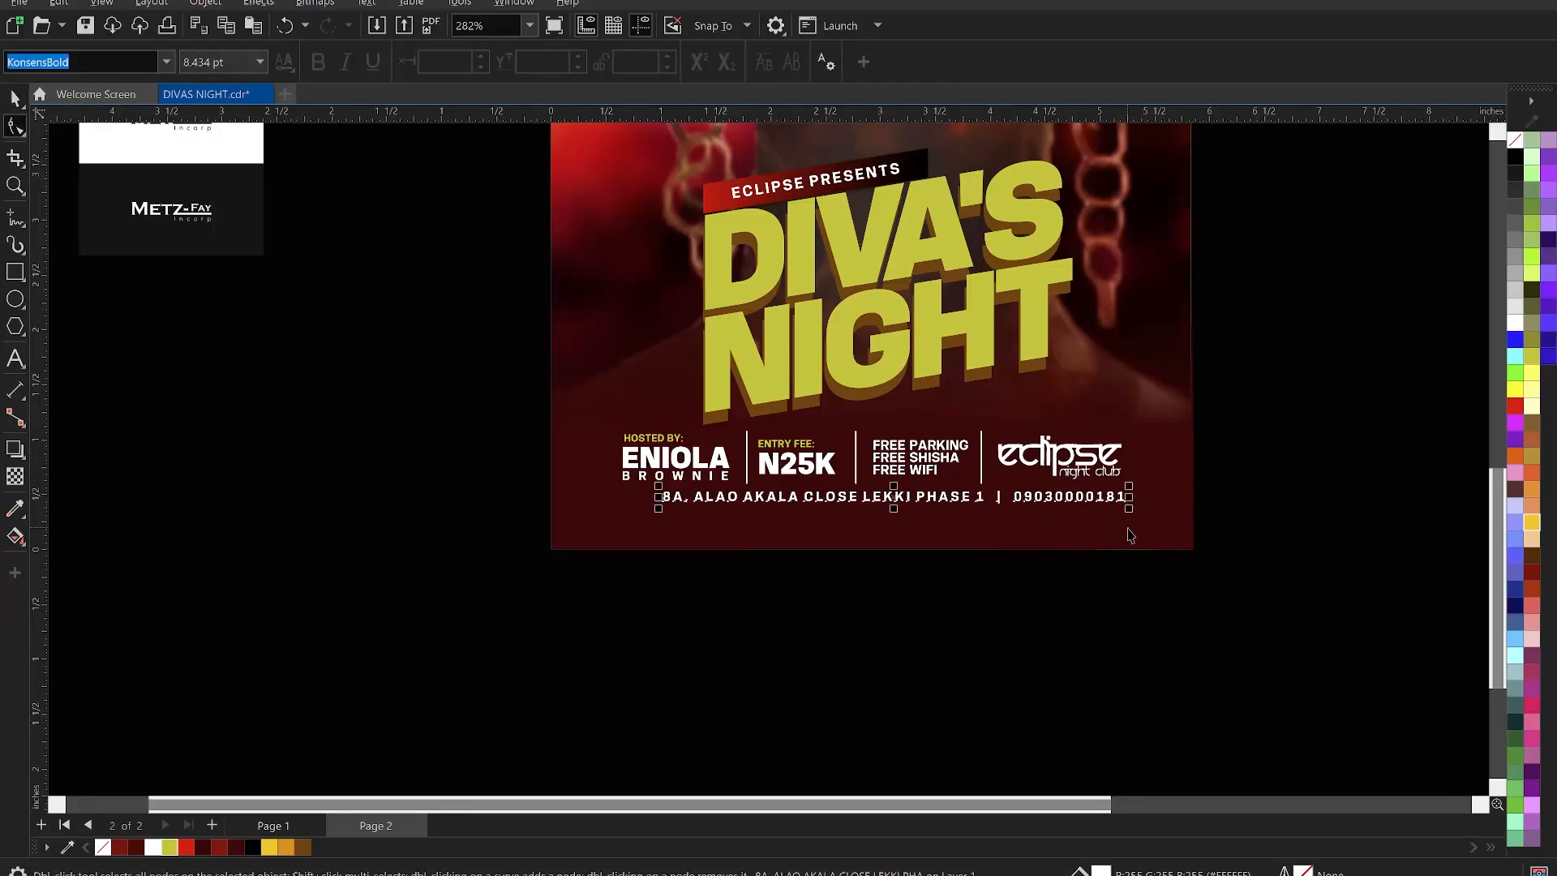
- Recentre the address line, then lift it and the info row slightly higher together
{"action": "left_click", "coordinate": [1127, 529], "text": "shift"}
{"action": "key", "text": "c"}
{"action": "left_click", "coordinate": [1087, 557]}
{"action": "left_click", "coordinate": [940, 496]}
{"action": "key", "text": "Up"}
{"action": "left_click", "coordinate": [892, 466], "text": "shift"}
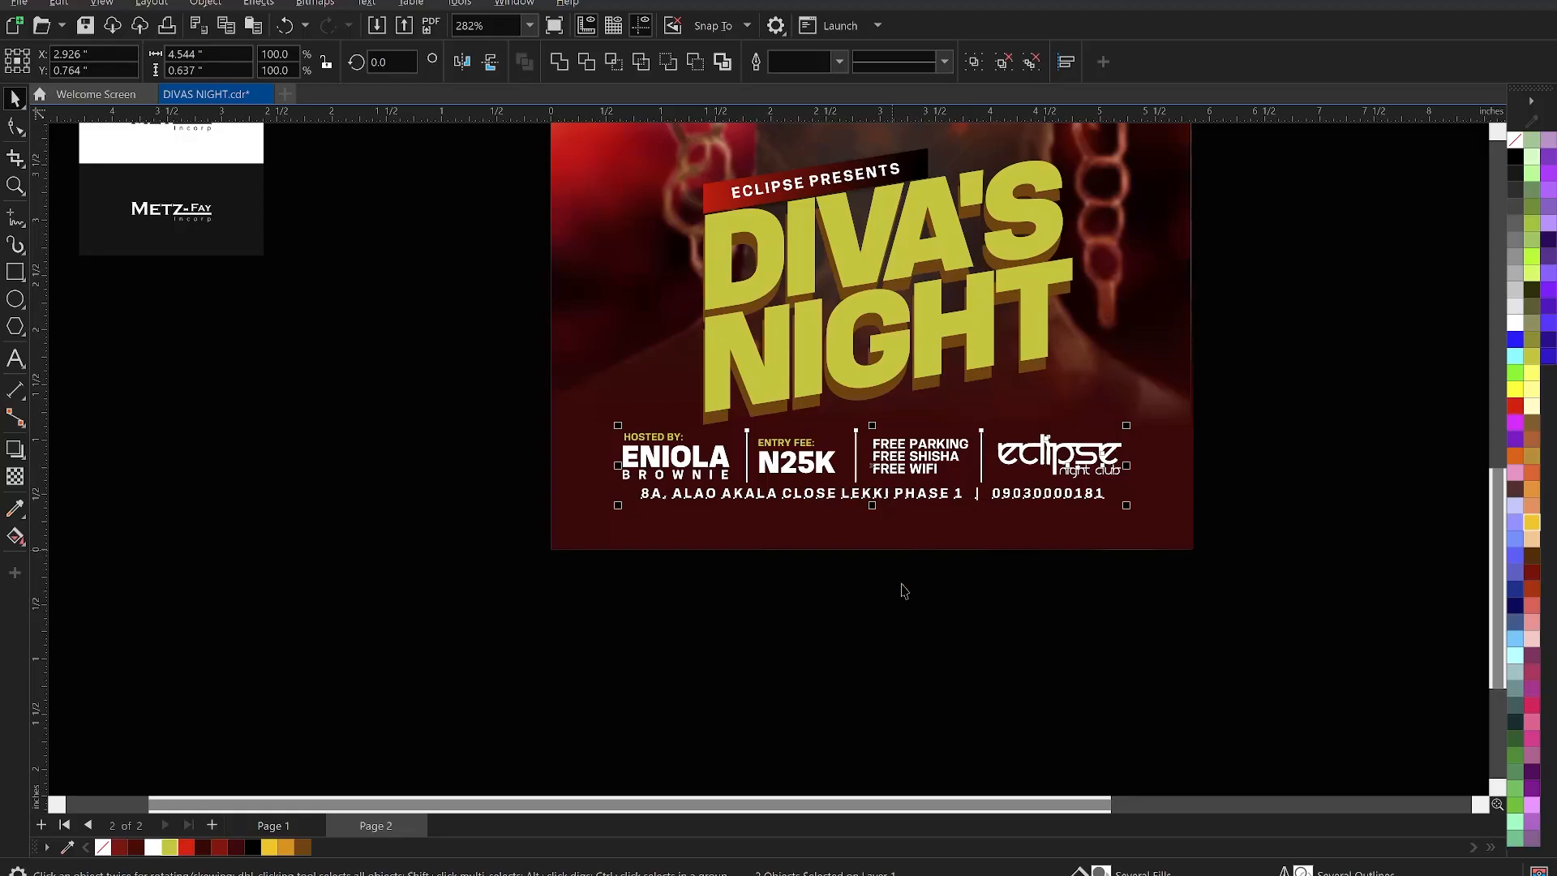
{"action": "key", "text": "Up"}
{"action": "key", "text": "Up"}
{"action": "key", "text": "Up"}
{"action": "key", "text": "Up"}
{"action": "key", "text": "Up"}
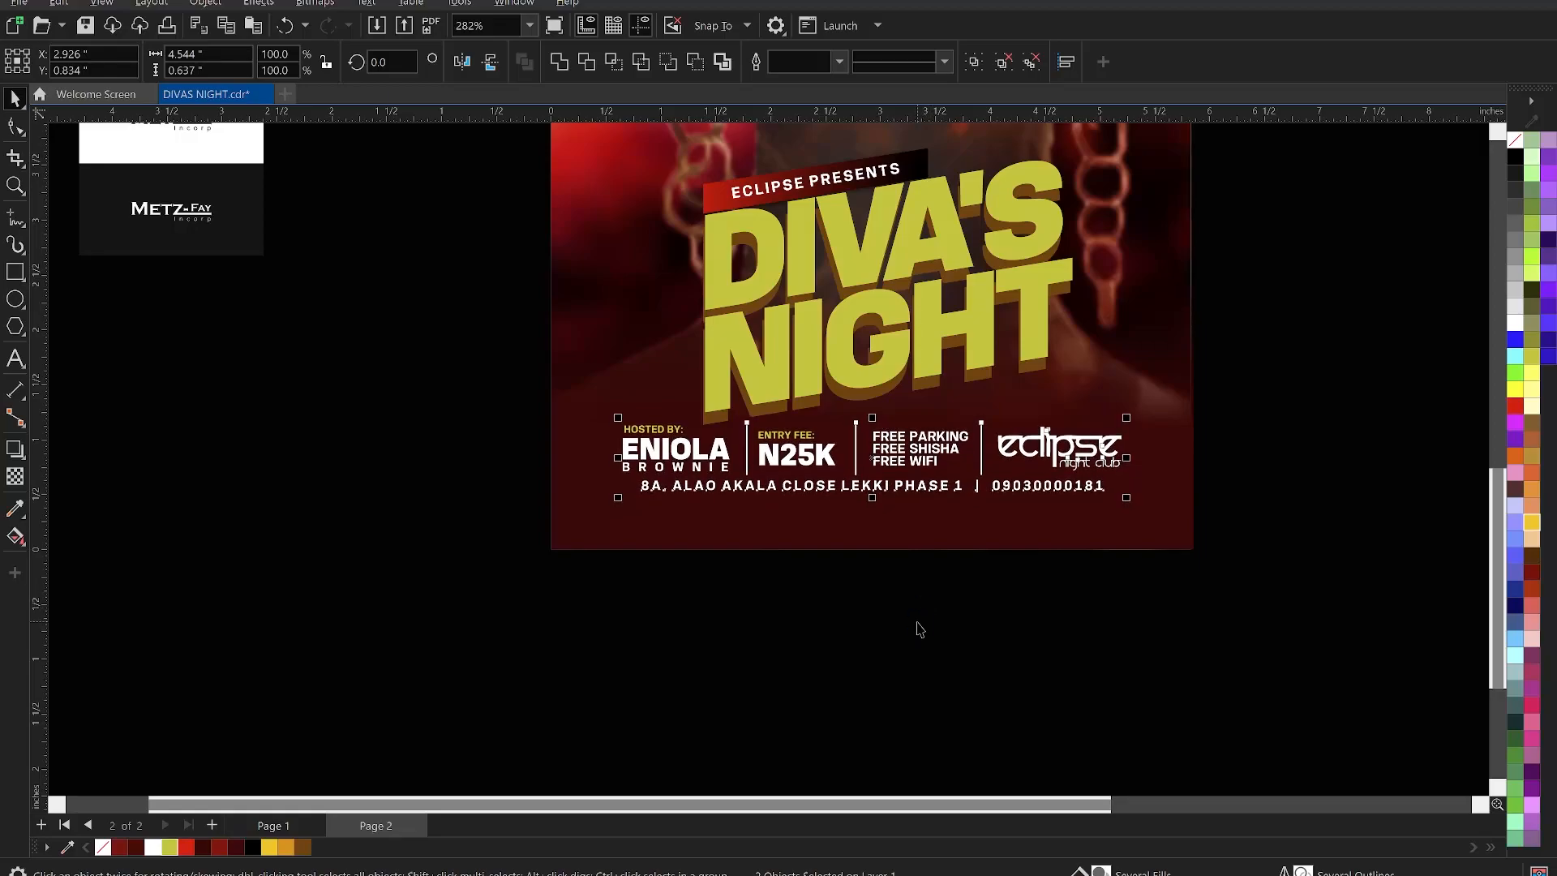
{"action": "key", "text": "Escape"}
{"action": "scroll", "coordinate": [864, 676], "scroll_direction": "down", "scroll_amount": 2}
{"action": "scroll", "coordinate": [880, 637], "scroll_direction": "down", "scroll_amount": 2}
- Zoom in on the flyer and save the document
{"action": "key", "text": "z"}
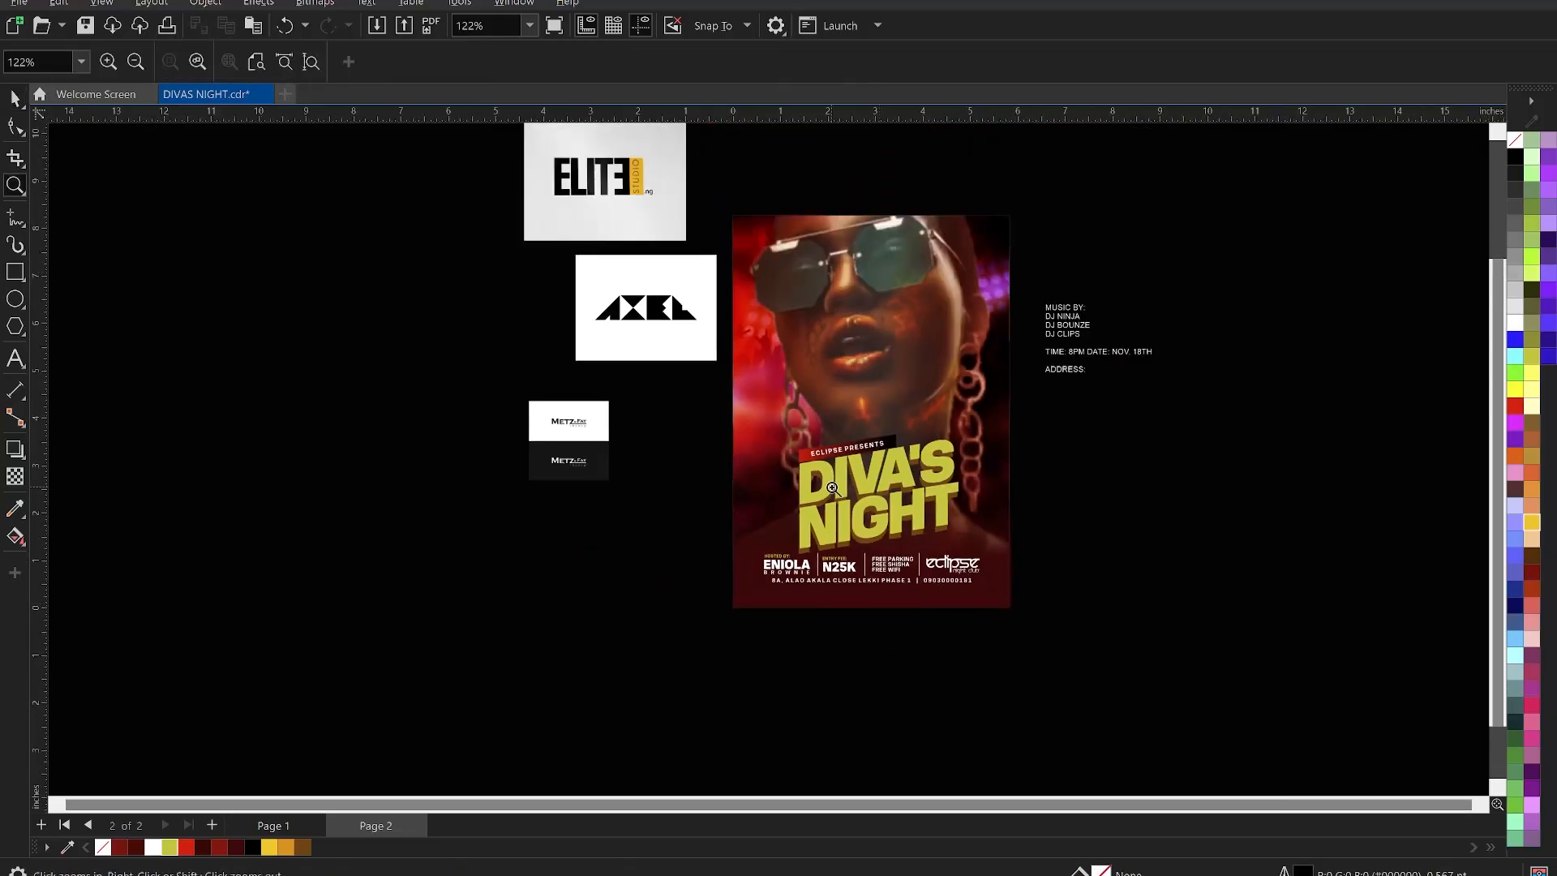
{"action": "left_click_drag", "start_coordinate": [709, 195], "coordinate": [1042, 635]}
{"action": "key", "text": "space"}
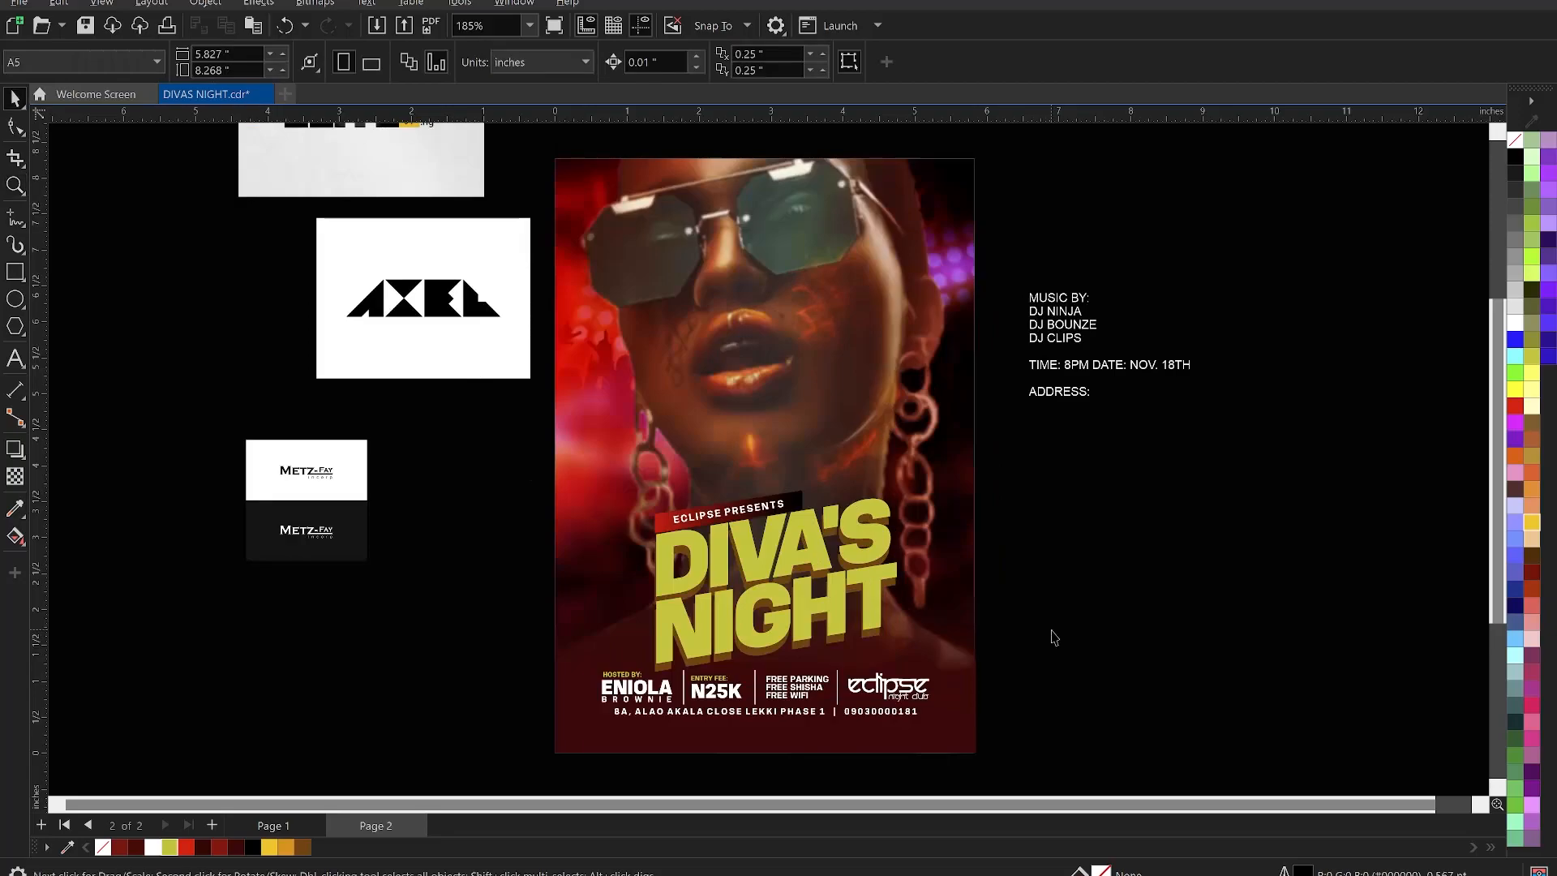
{"action": "left_click", "coordinate": [1052, 630]}
{"action": "key", "text": "ctrl+s"}
- Crop the dark METZ-FAY image to a frame tightly around its logo lettering
{"action": "left_click", "coordinate": [462, 570]}
{"action": "scroll", "coordinate": [520, 448], "scroll_direction": "down", "scroll_amount": 2}
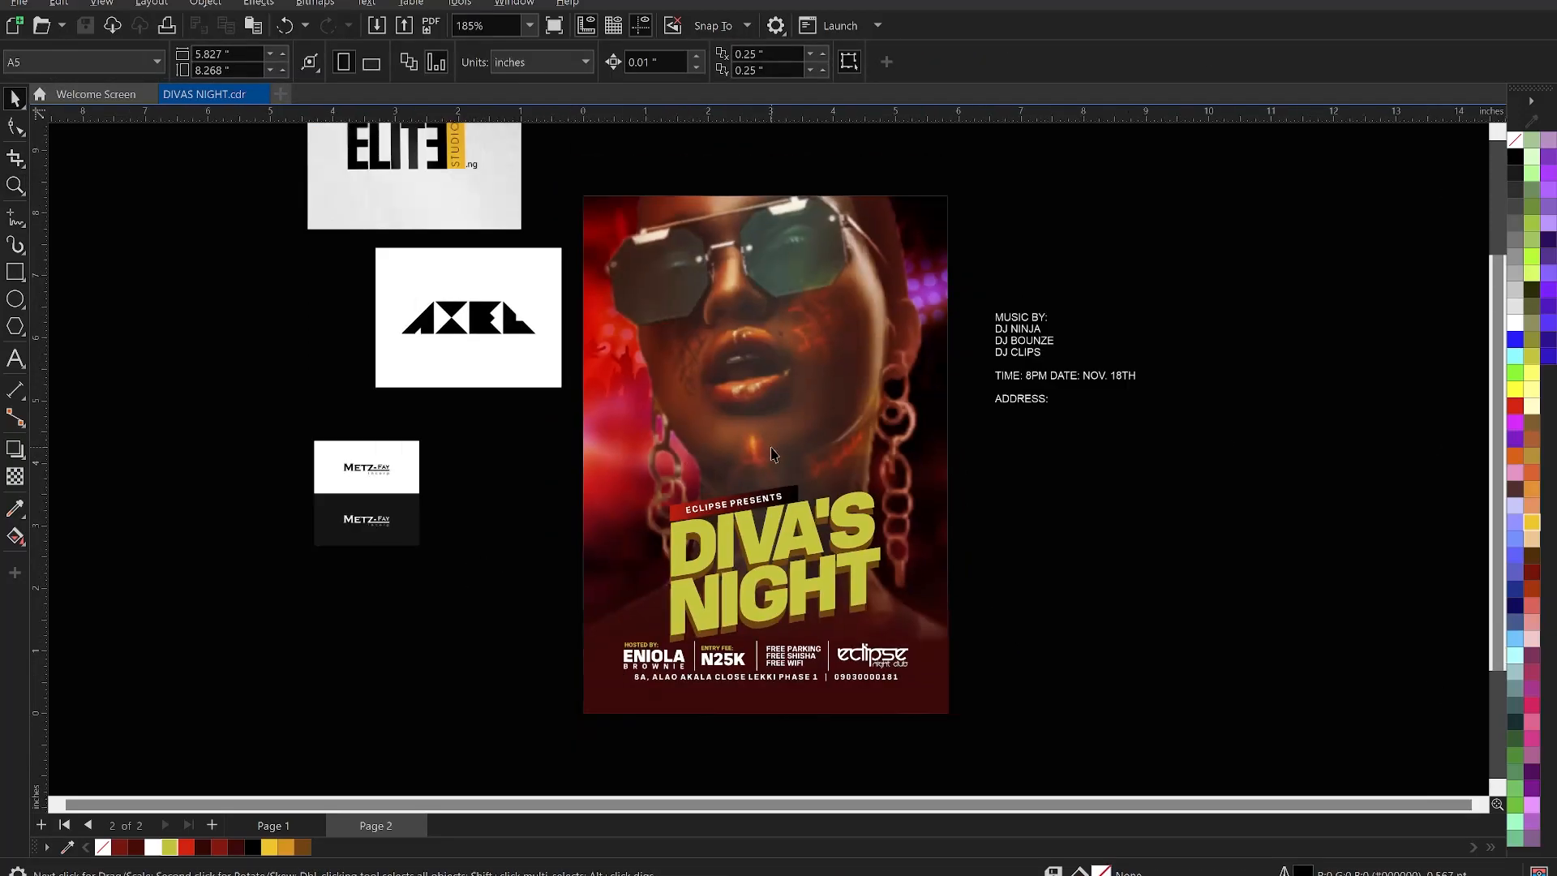
{"action": "scroll", "coordinate": [584, 497], "scroll_direction": "up", "scroll_amount": 1}
{"action": "left_click", "coordinate": [516, 352]}
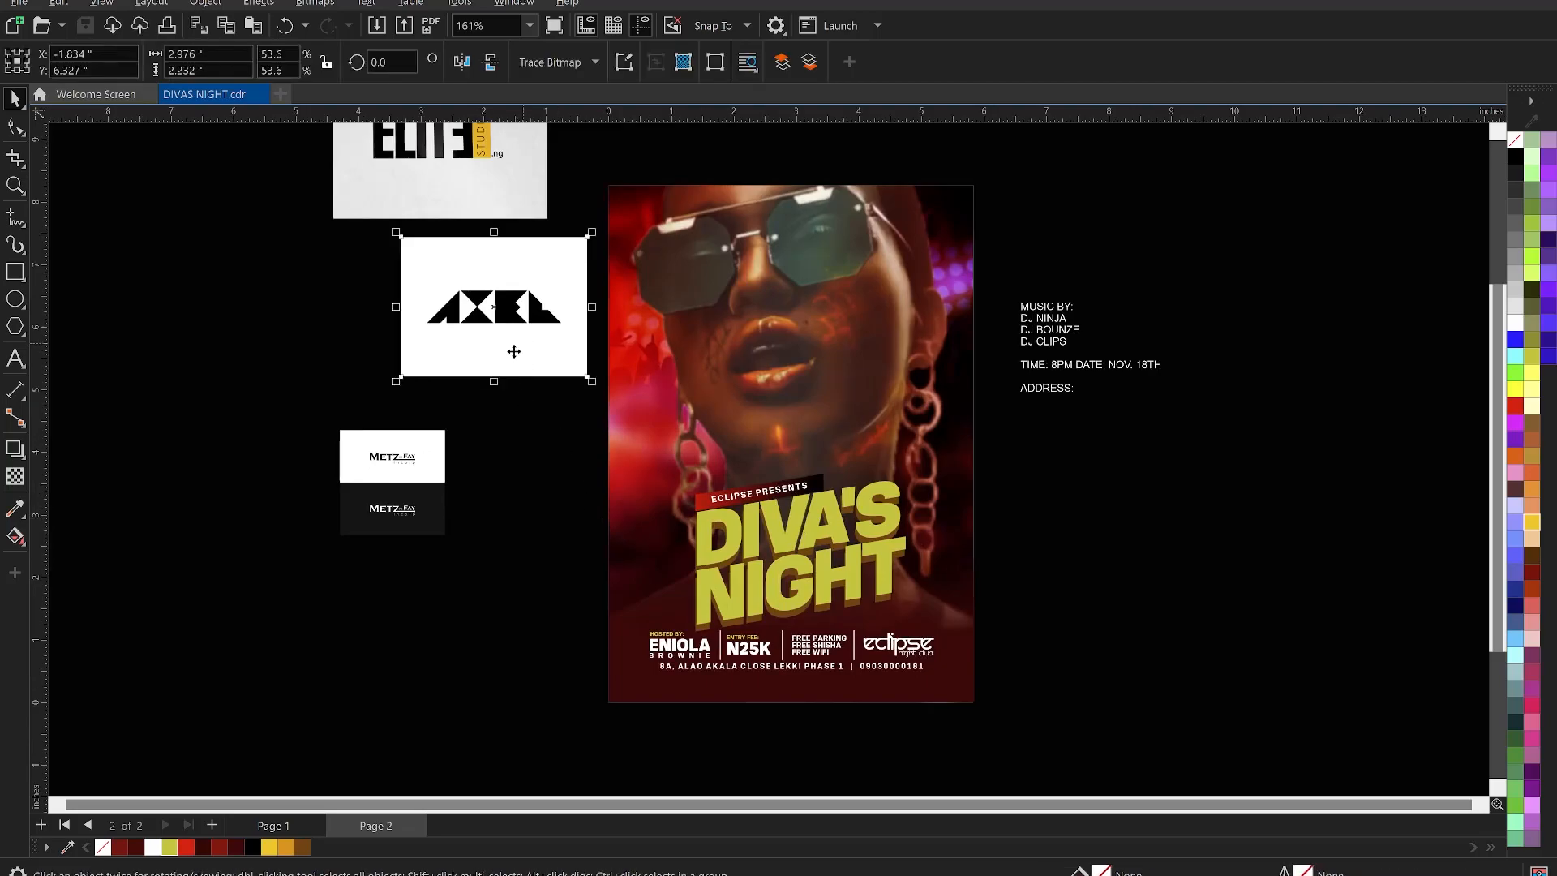
{"action": "scroll", "coordinate": [580, 459], "scroll_direction": "down", "scroll_amount": 1}
{"action": "scroll", "coordinate": [580, 459], "scroll_direction": "up", "scroll_amount": 1}
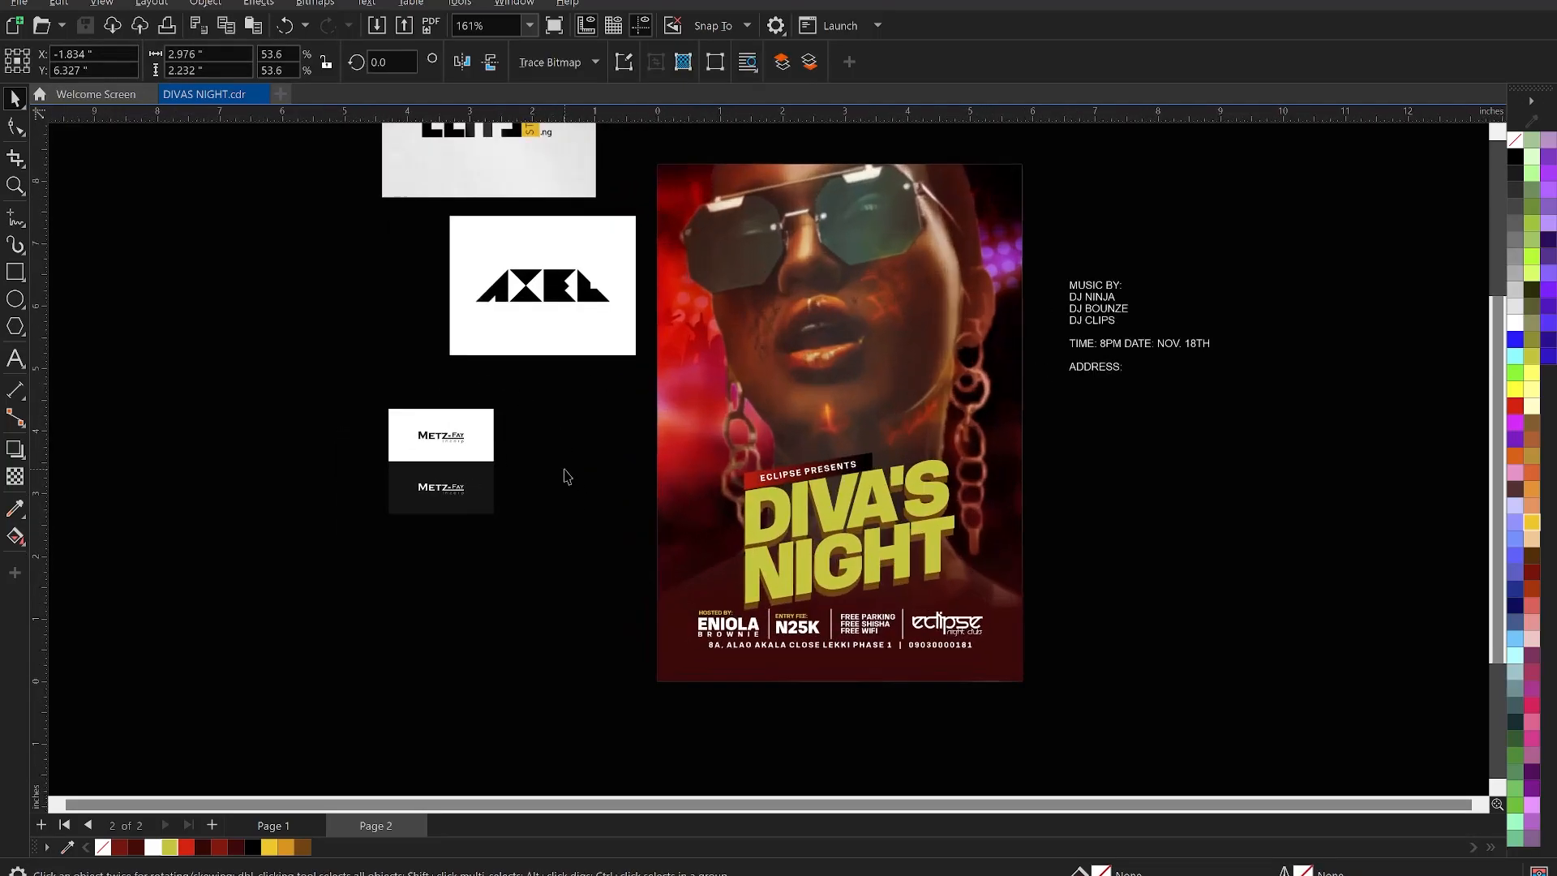
{"action": "scroll", "coordinate": [476, 441], "scroll_direction": "up", "scroll_amount": 1}
{"action": "left_click", "coordinate": [423, 519]}
{"action": "scroll", "coordinate": [422, 527], "scroll_direction": "up", "scroll_amount": 4}
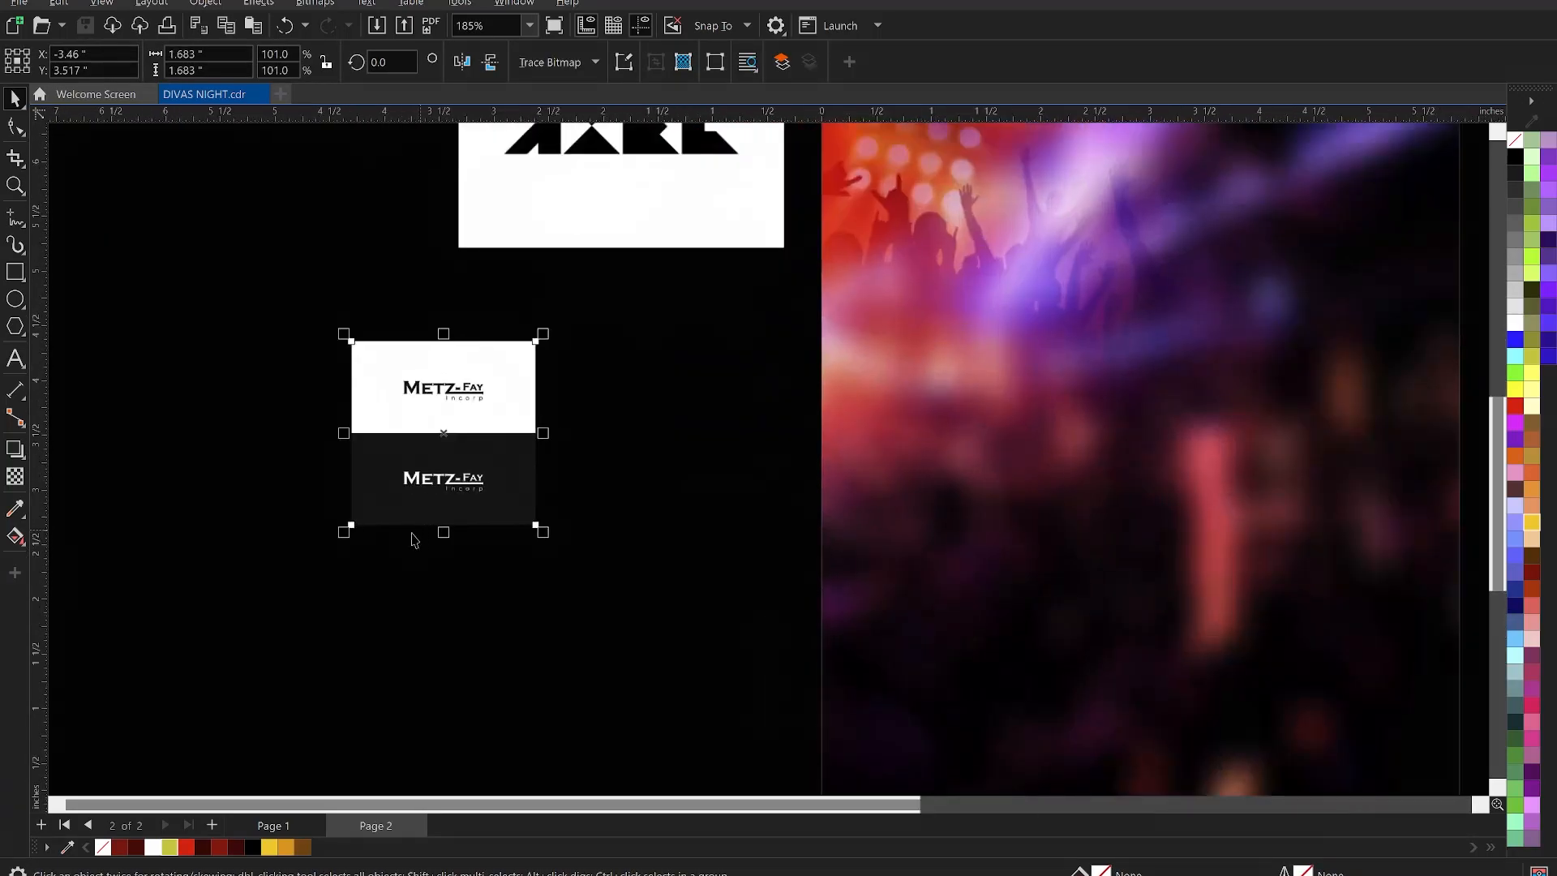
{"action": "scroll", "coordinate": [468, 442], "scroll_direction": "up", "scroll_amount": 2}
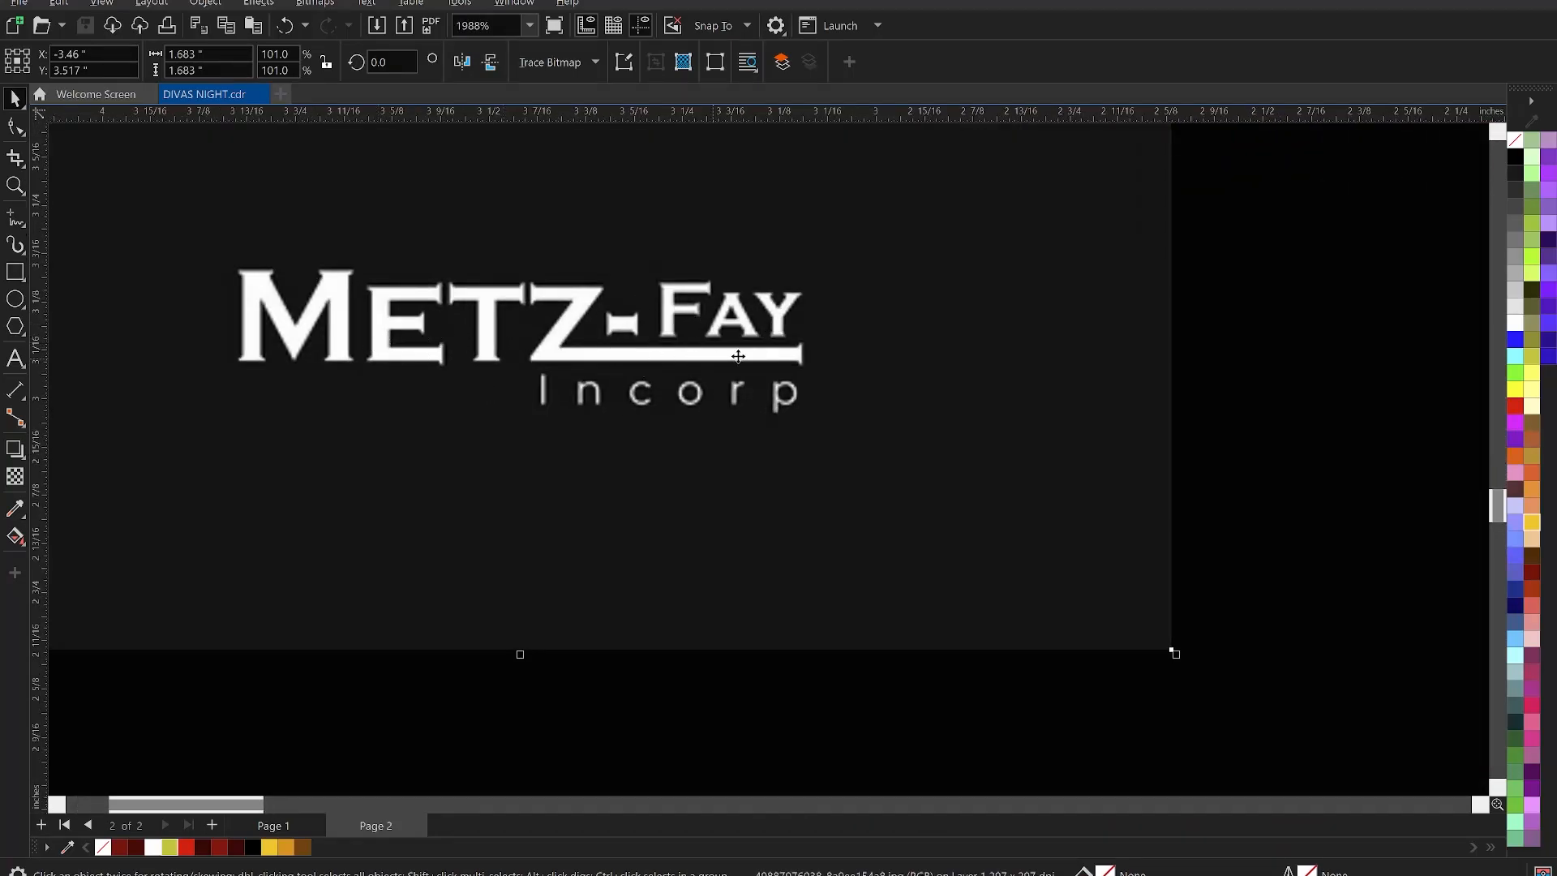
{"action": "scroll", "coordinate": [759, 346], "scroll_direction": "down", "scroll_amount": 2}
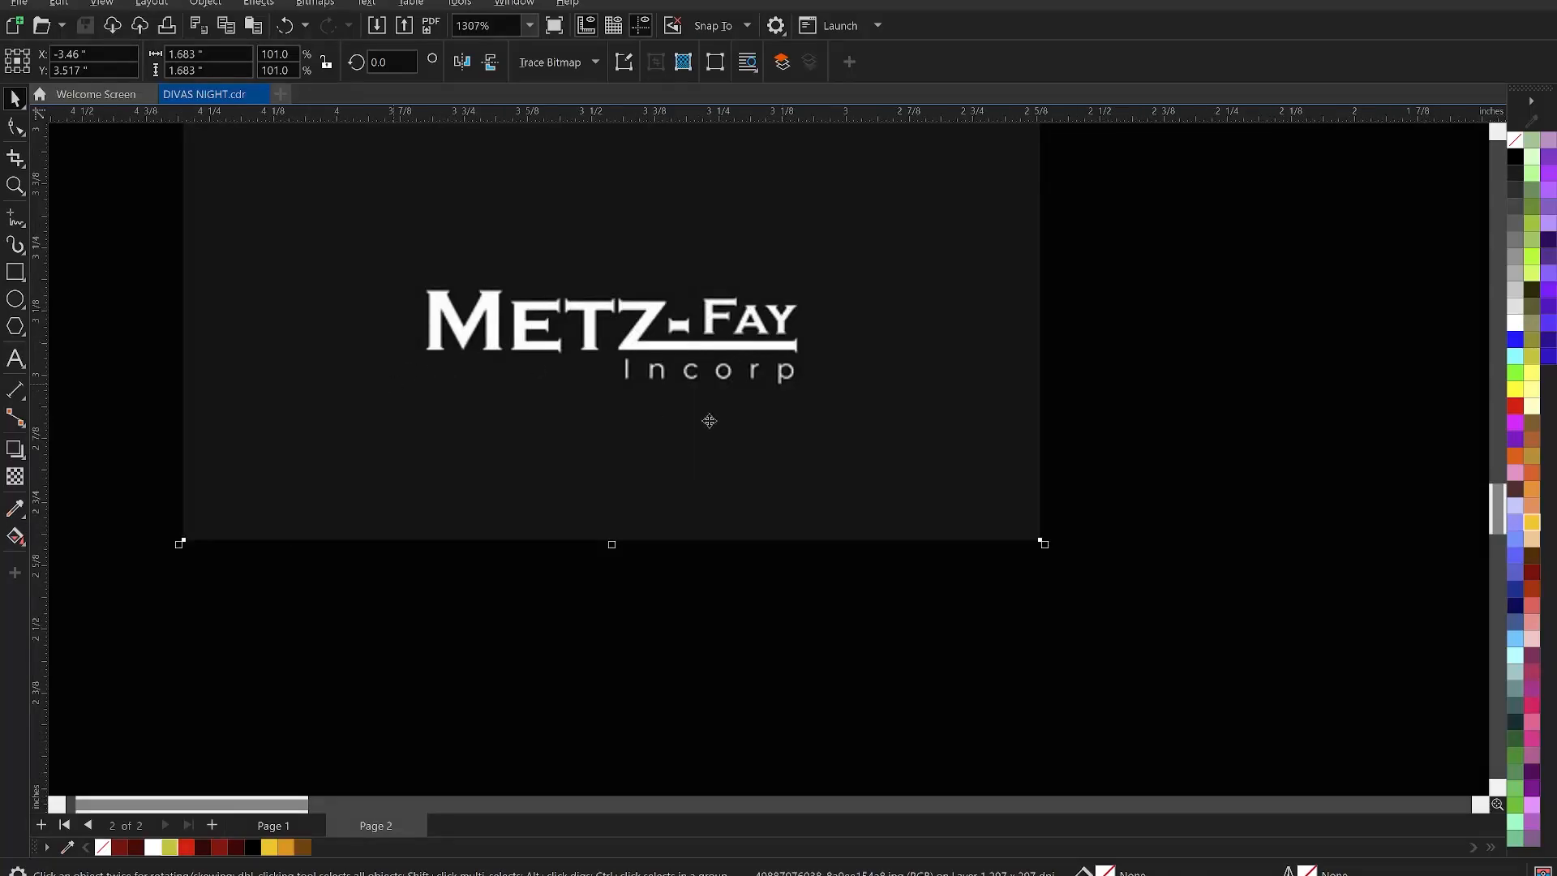
{"action": "left_click", "coordinate": [15, 158]}
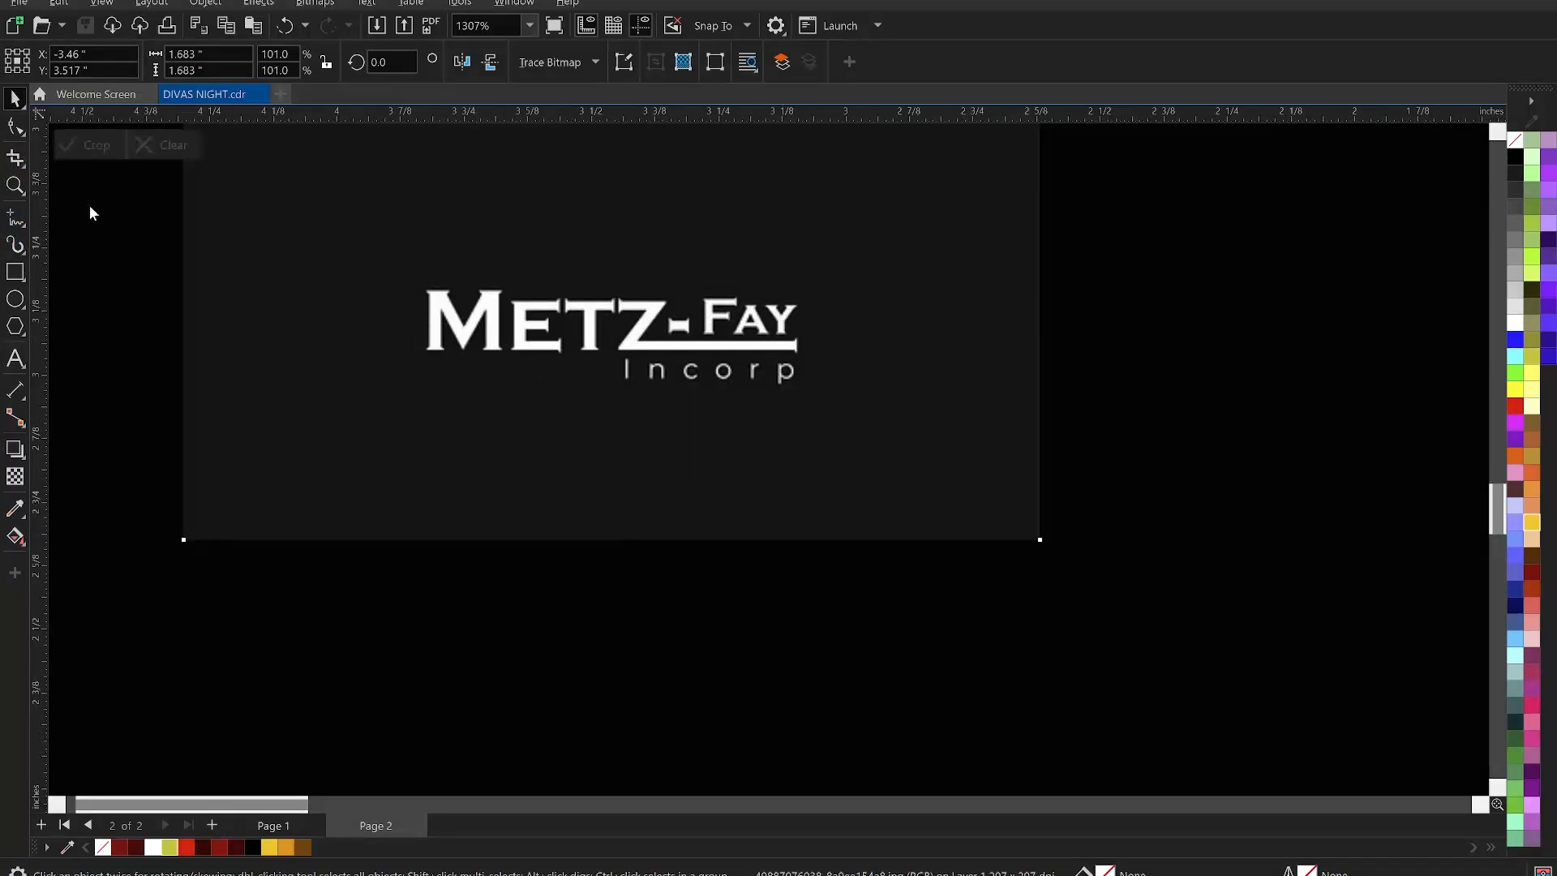
{"action": "left_click_drag", "start_coordinate": [305, 244], "coordinate": [905, 460]}
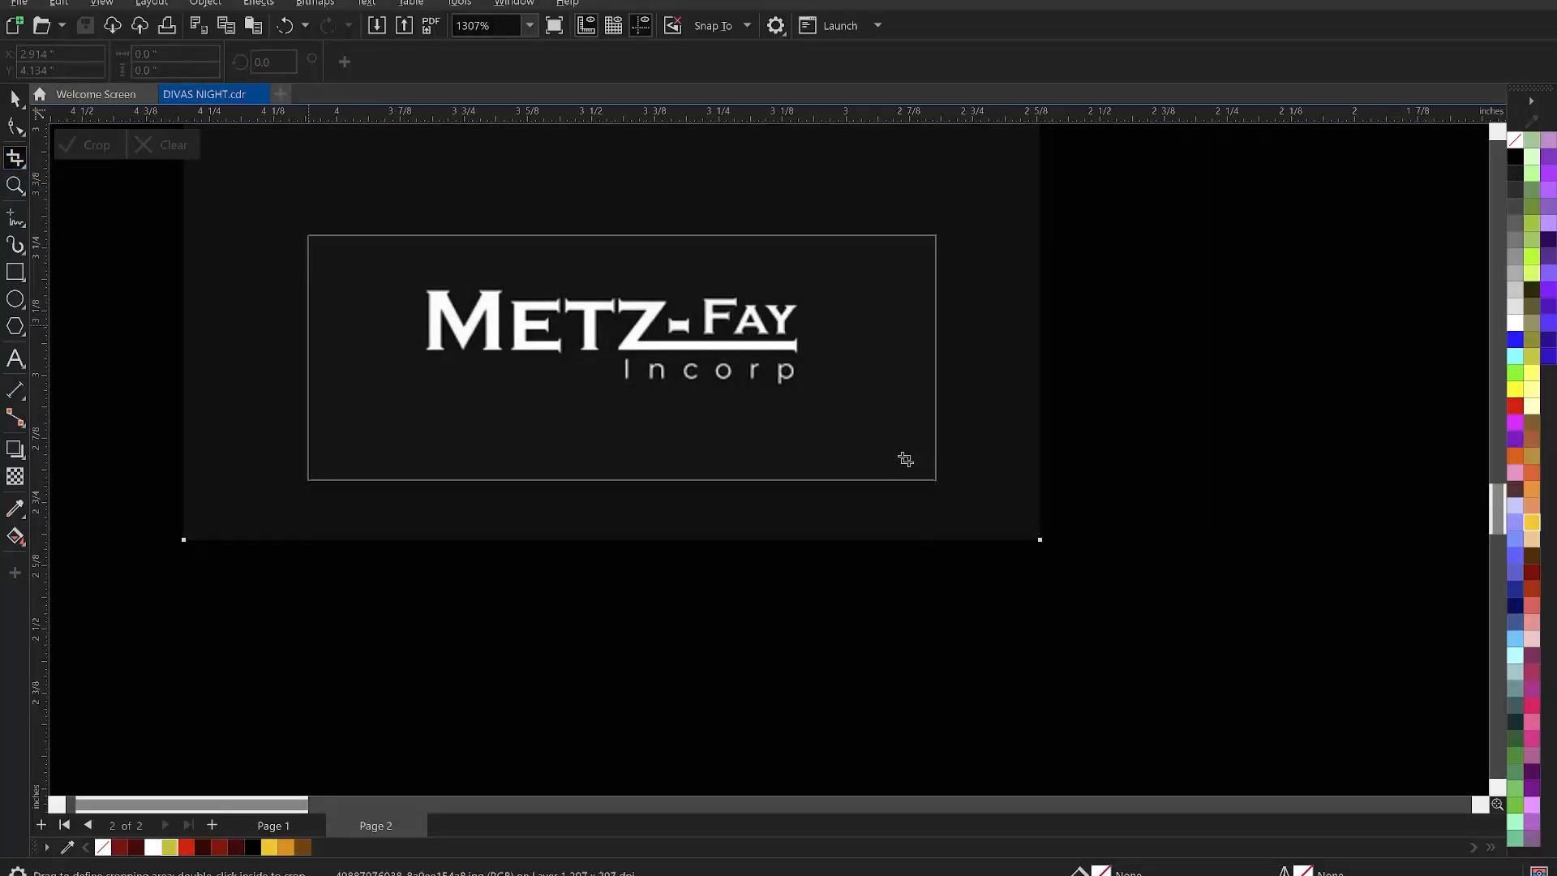
{"action": "double_click", "coordinate": [734, 360]}
{"action": "scroll", "coordinate": [663, 441], "scroll_direction": "down", "scroll_amount": 5}
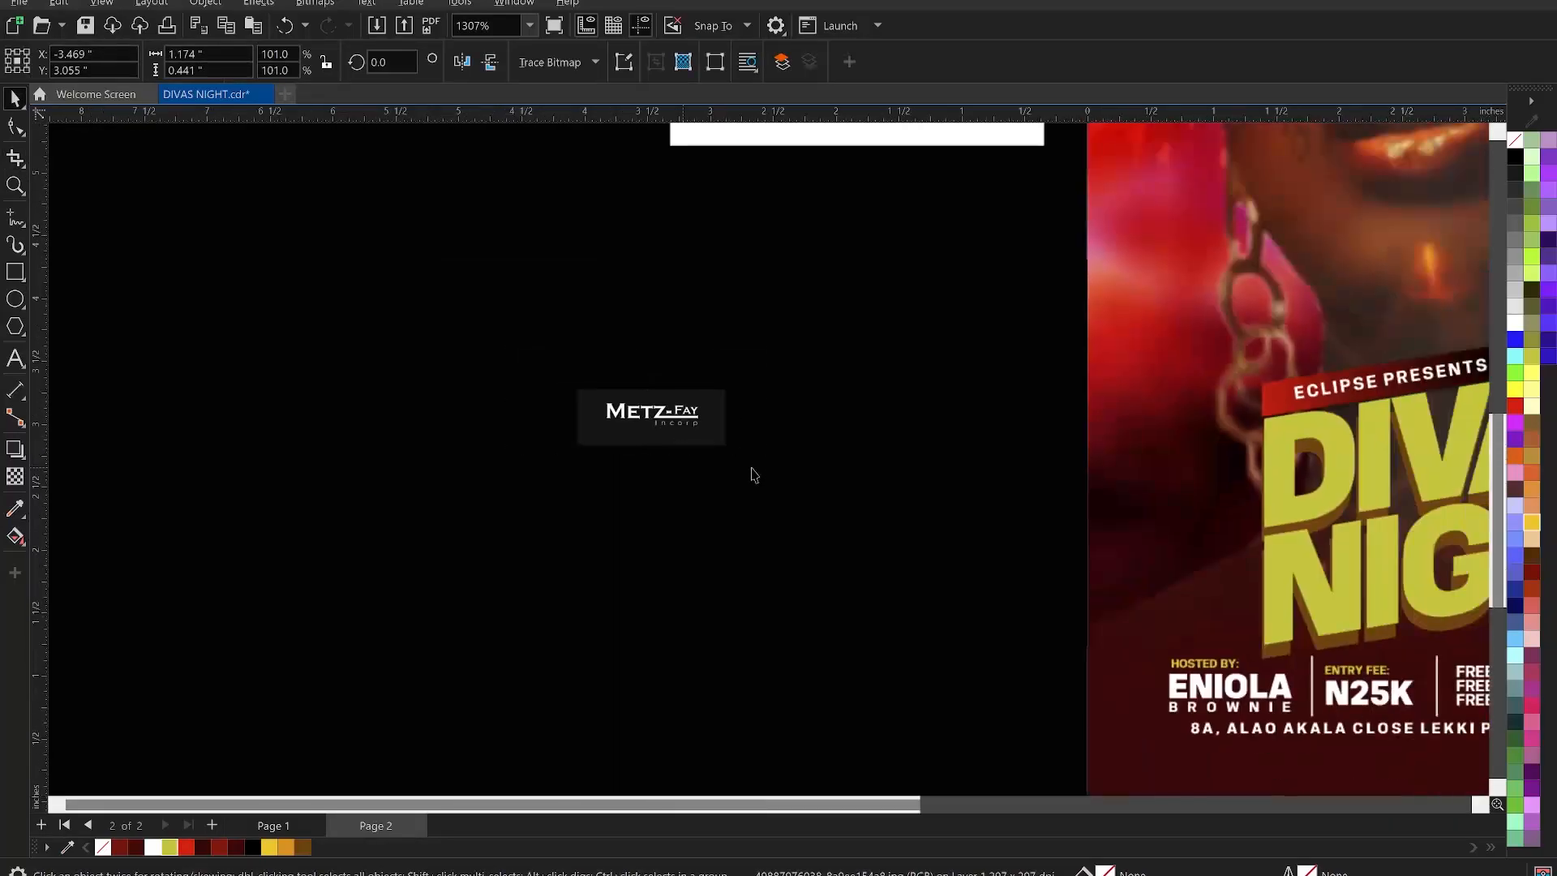
- Enlarge the METZ-FAY logo to about 320% and convert it to a bitmap
{"action": "left_click_drag", "start_coordinate": [734, 459], "coordinate": [1034, 632]}
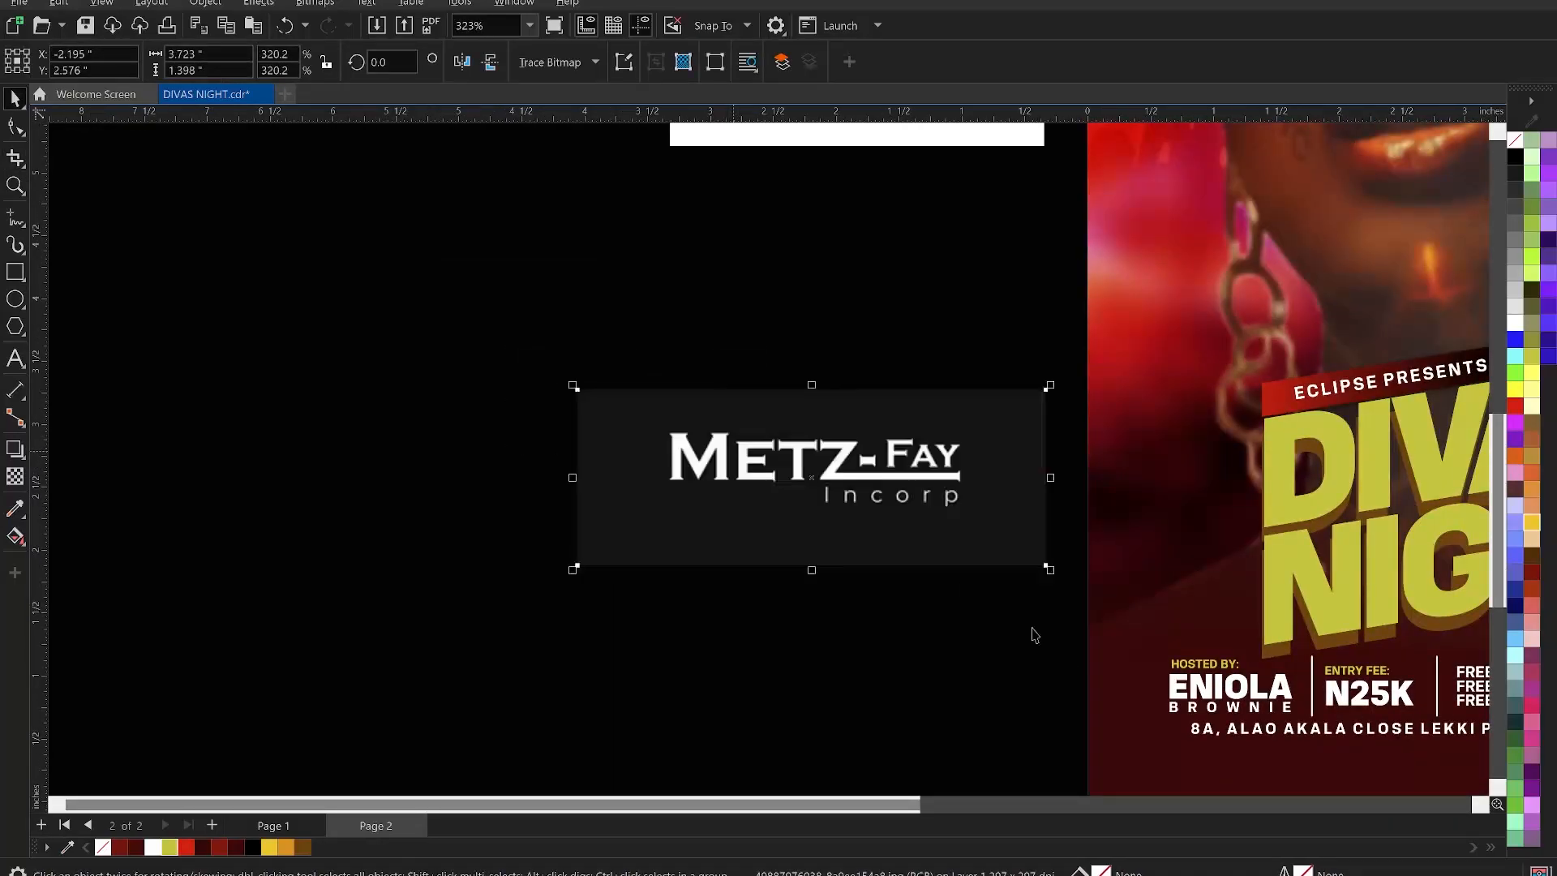
{"action": "left_click", "coordinate": [314, 3]}
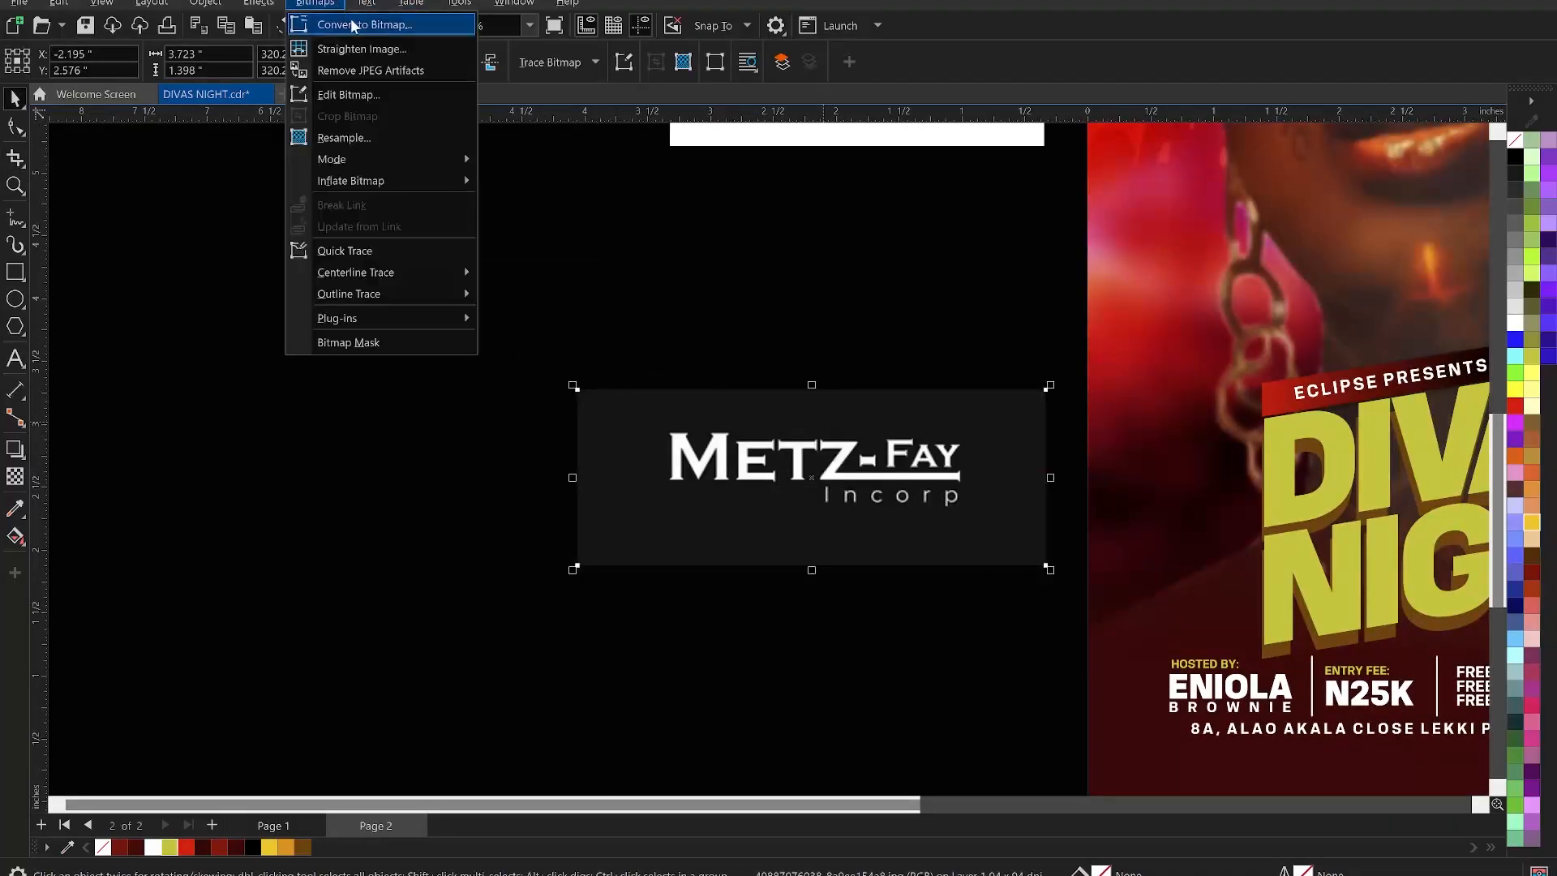
{"action": "left_click", "coordinate": [365, 22]}
{"action": "left_click", "coordinate": [782, 541]}
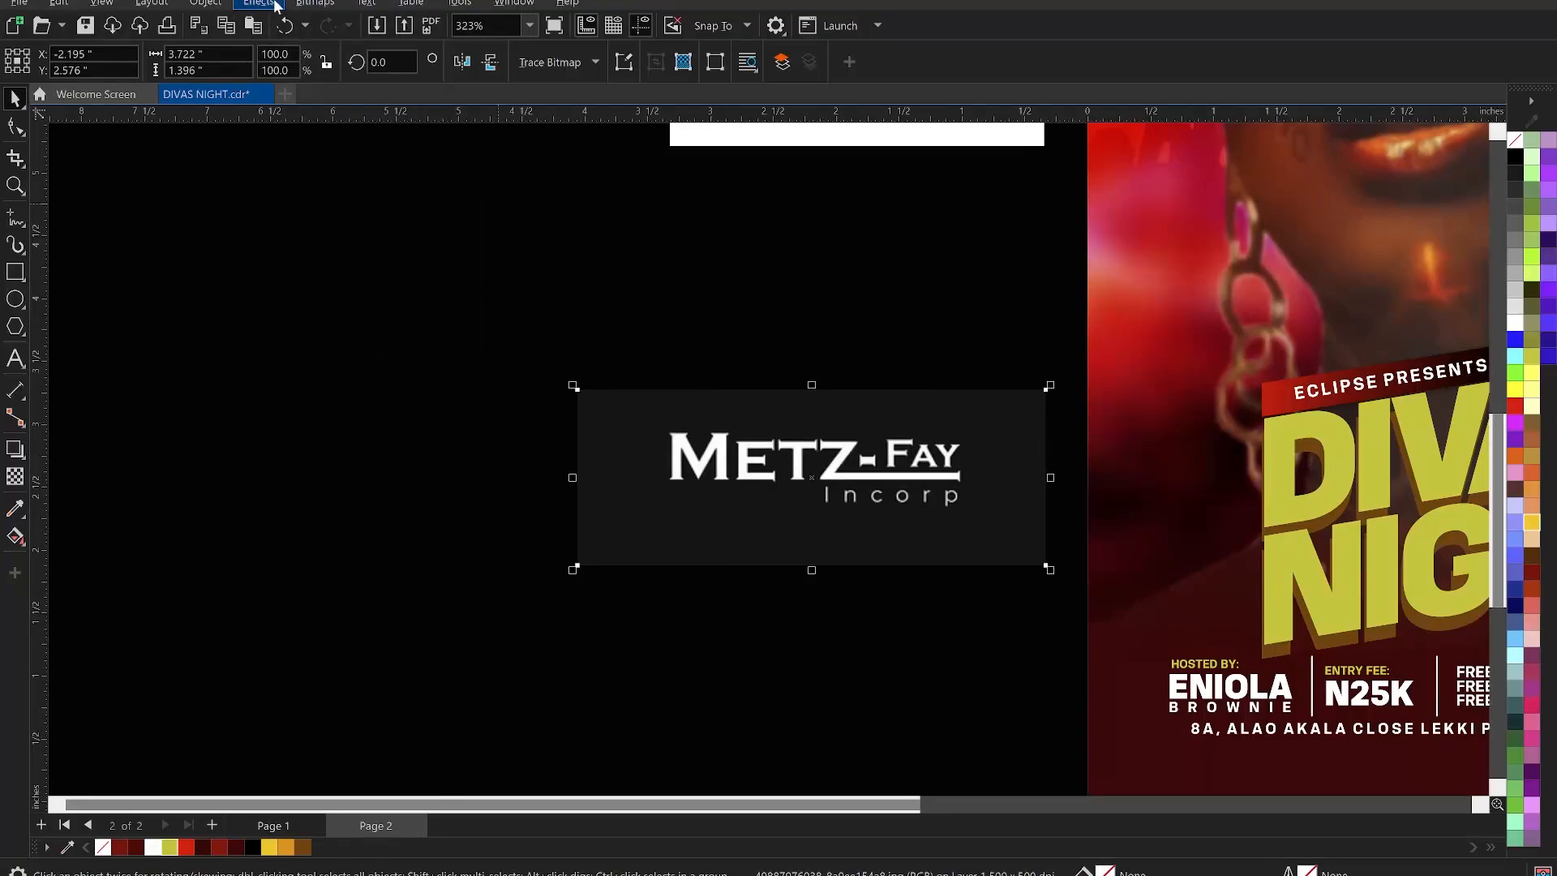
- Convert the logo to Black and White (1-bit) Line Art with a threshold around 175
{"action": "left_click", "coordinate": [306, 4]}
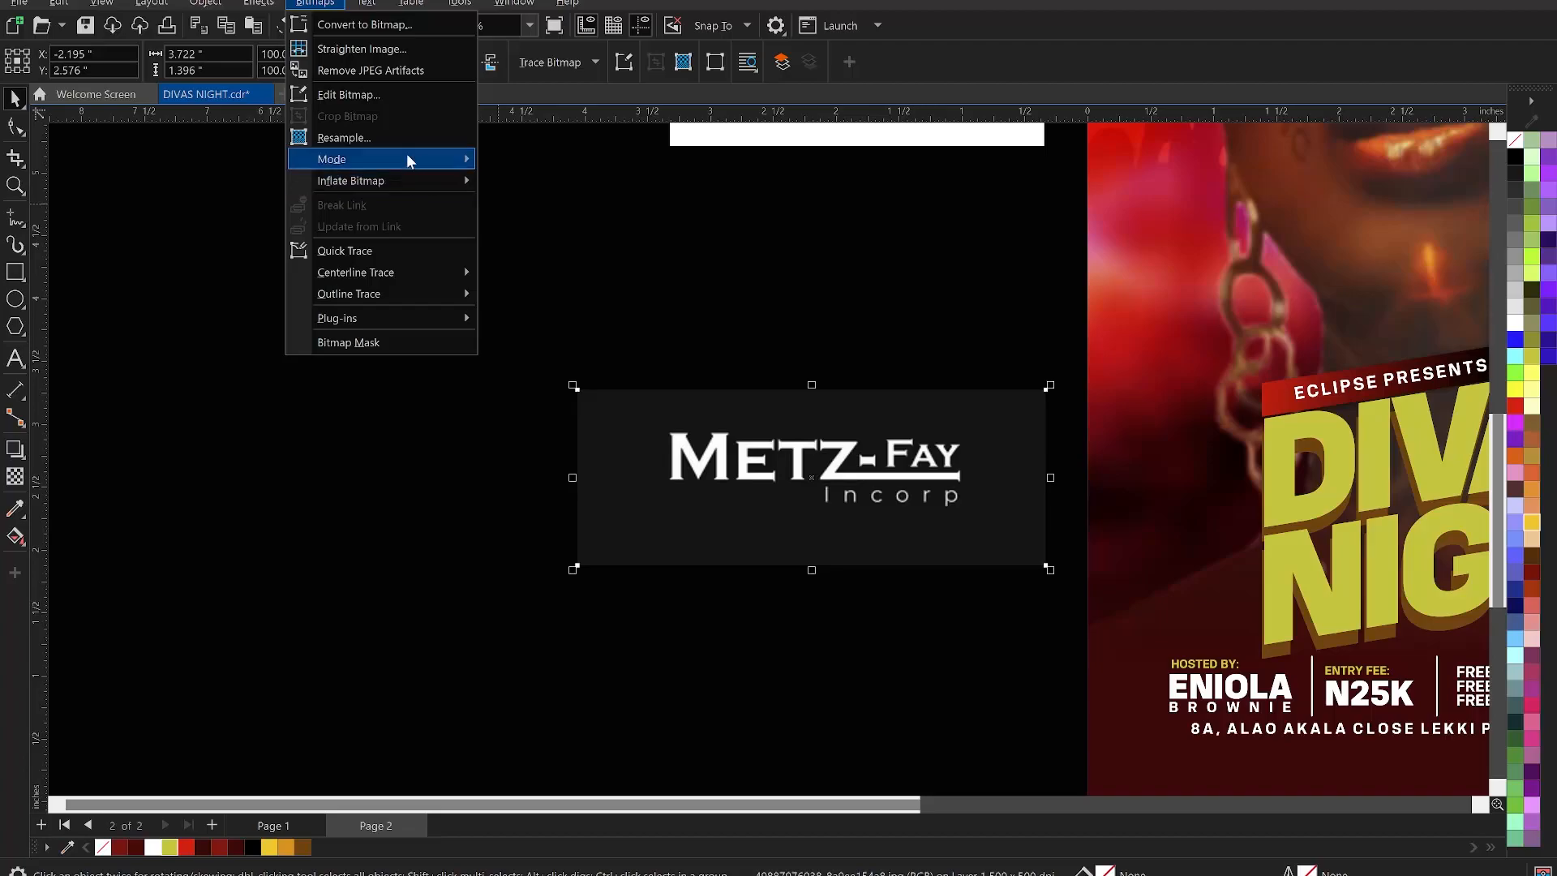
{"action": "mouse_move", "coordinate": [407, 154]}
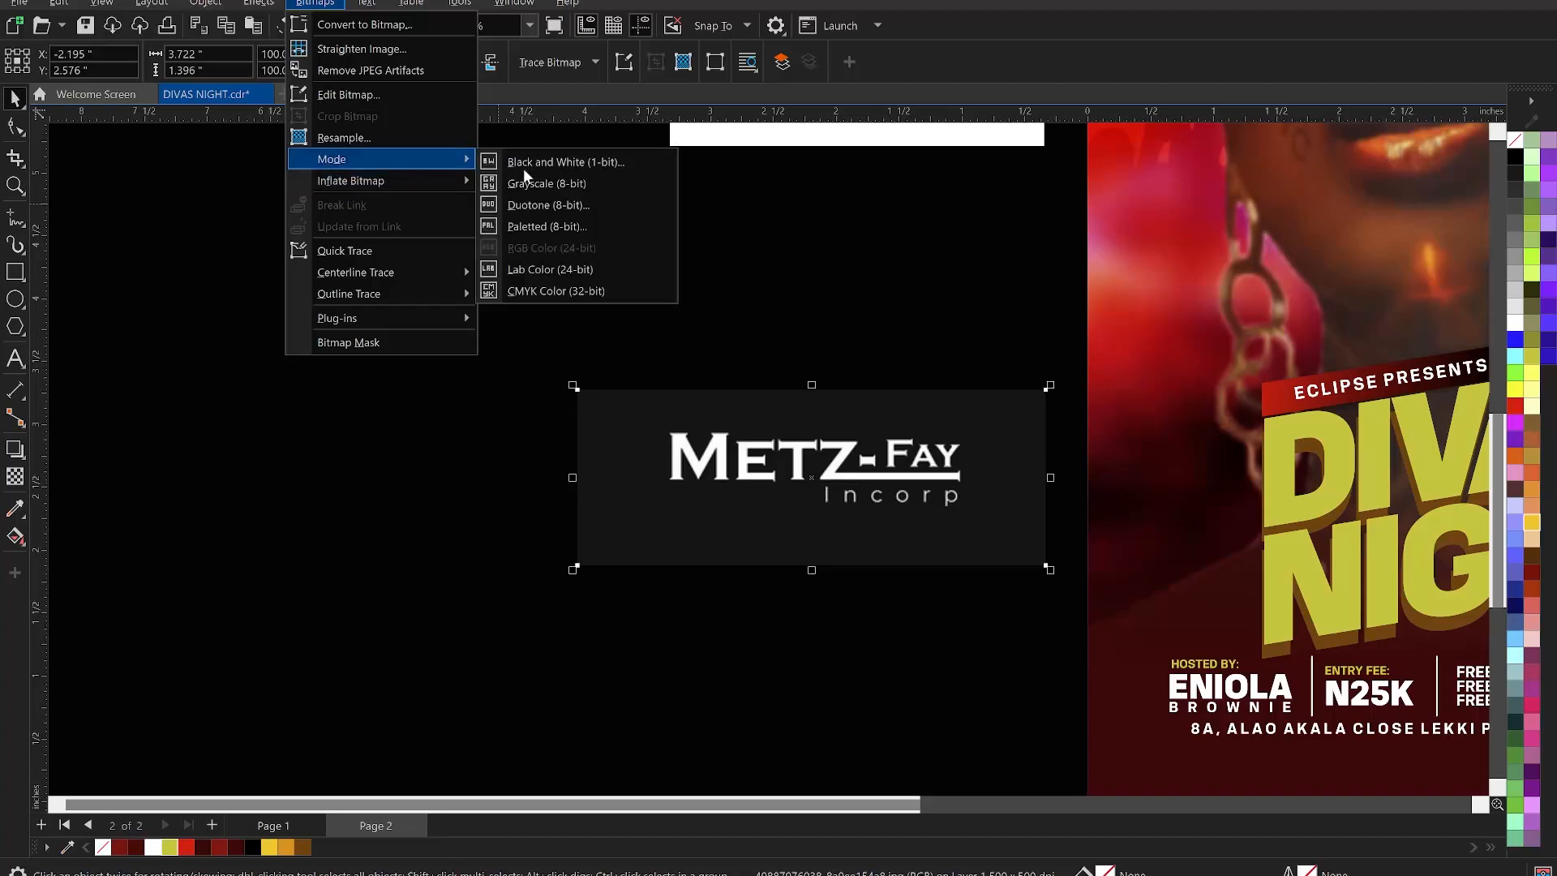
{"action": "left_click", "coordinate": [569, 163]}
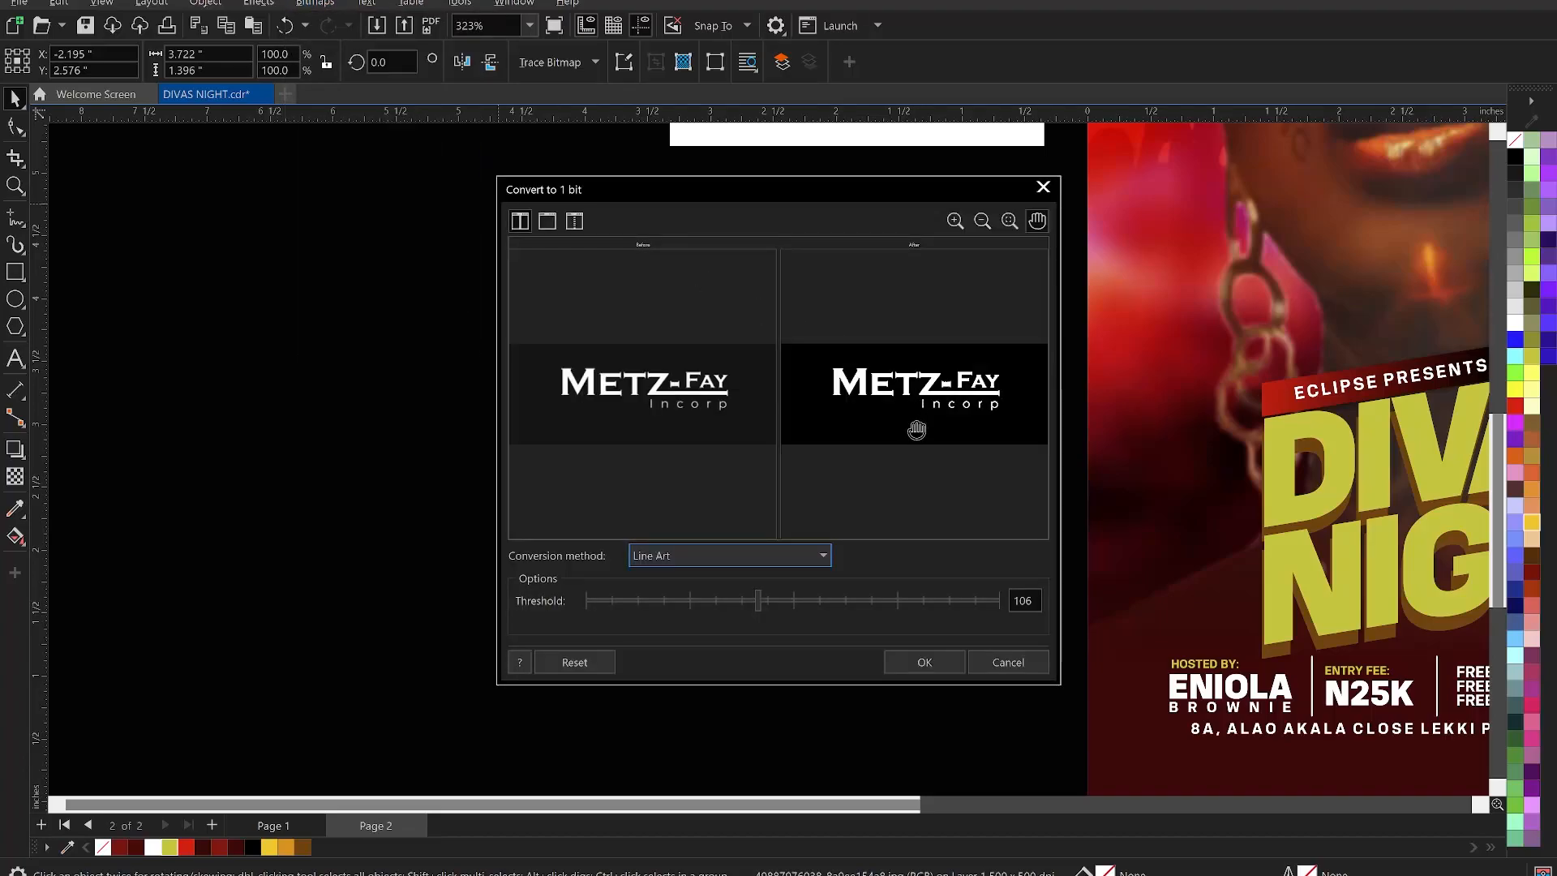
{"action": "scroll", "coordinate": [915, 427], "scroll_direction": "up", "scroll_amount": 3}
{"action": "scroll", "coordinate": [893, 410], "scroll_direction": "up", "scroll_amount": 3}
{"action": "left_click", "coordinate": [799, 601]}
{"action": "left_click", "coordinate": [842, 600]}
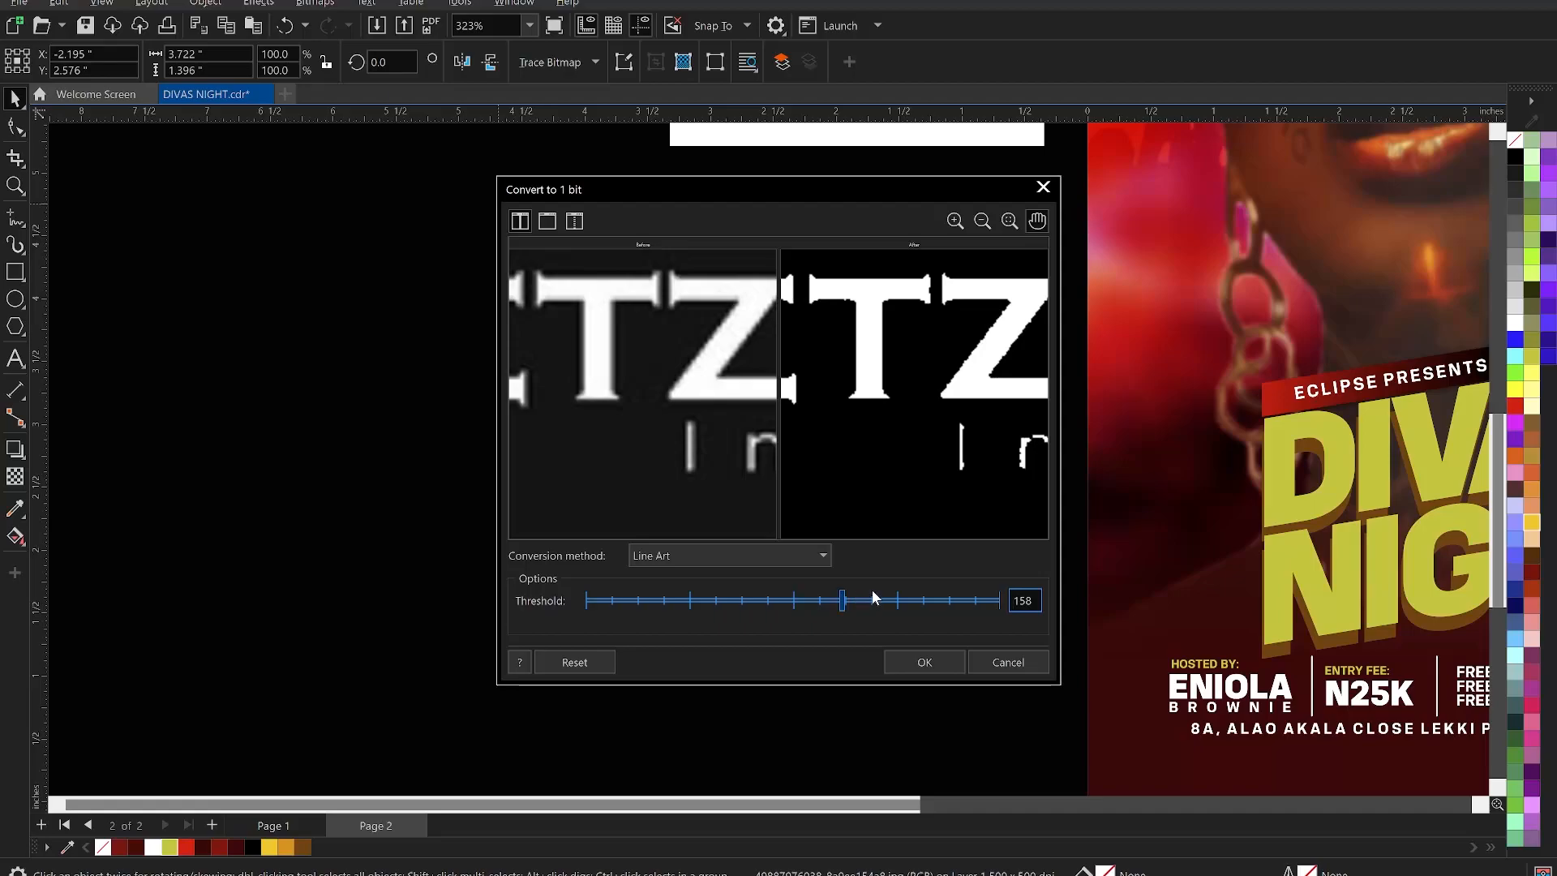
{"action": "left_click", "coordinate": [868, 601]}
{"action": "scroll", "coordinate": [918, 406], "scroll_direction": "down", "scroll_amount": 5}
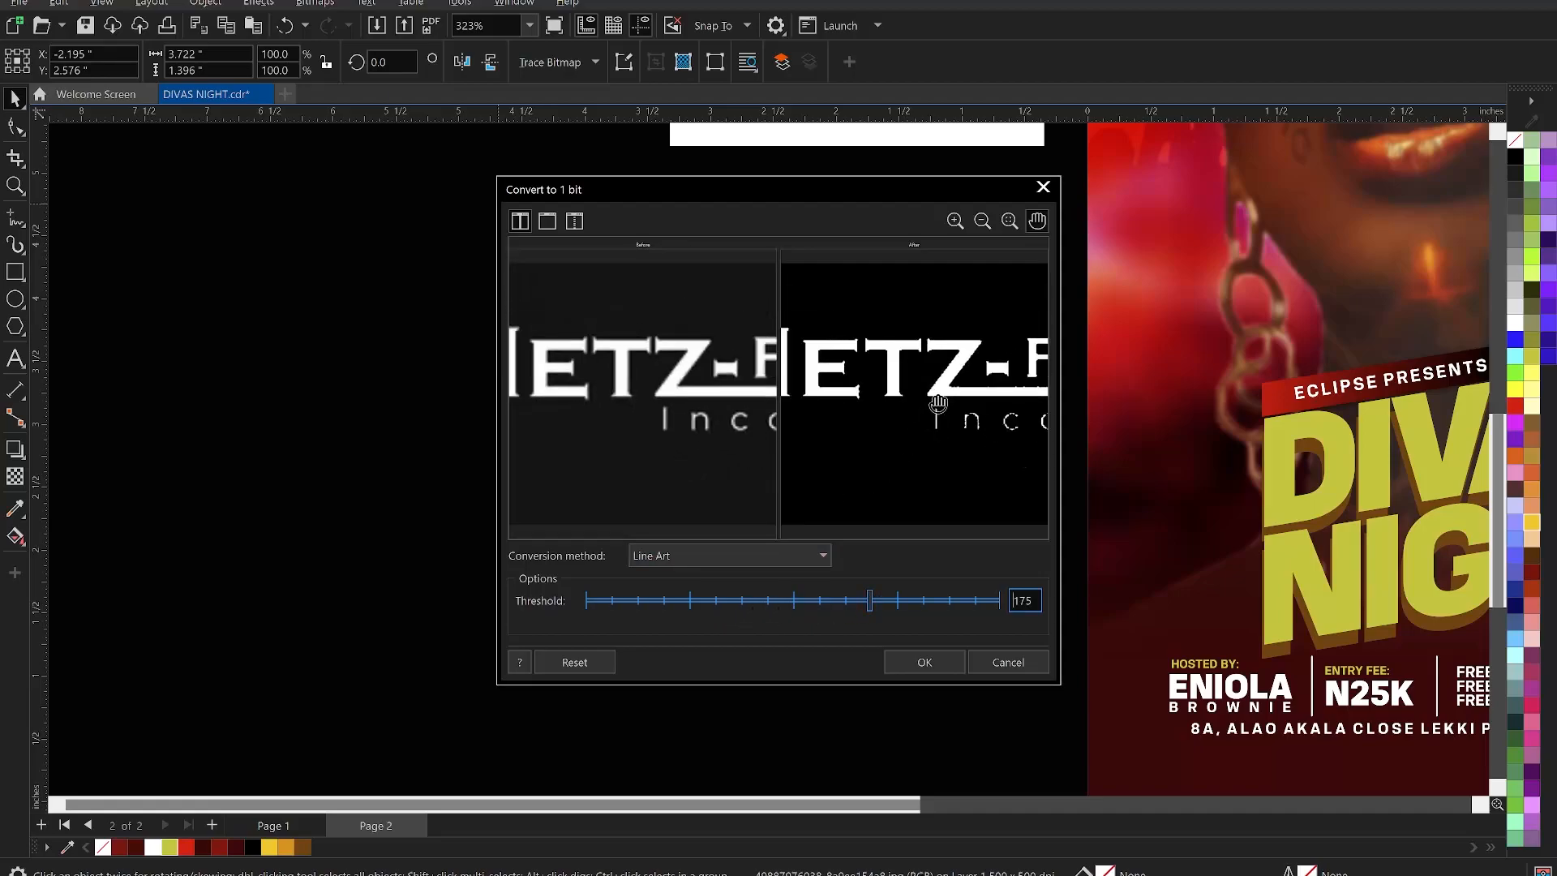
{"action": "scroll", "coordinate": [917, 394], "scroll_direction": "down", "scroll_amount": 2}
{"action": "scroll", "coordinate": [957, 389], "scroll_direction": "up", "scroll_amount": 2}
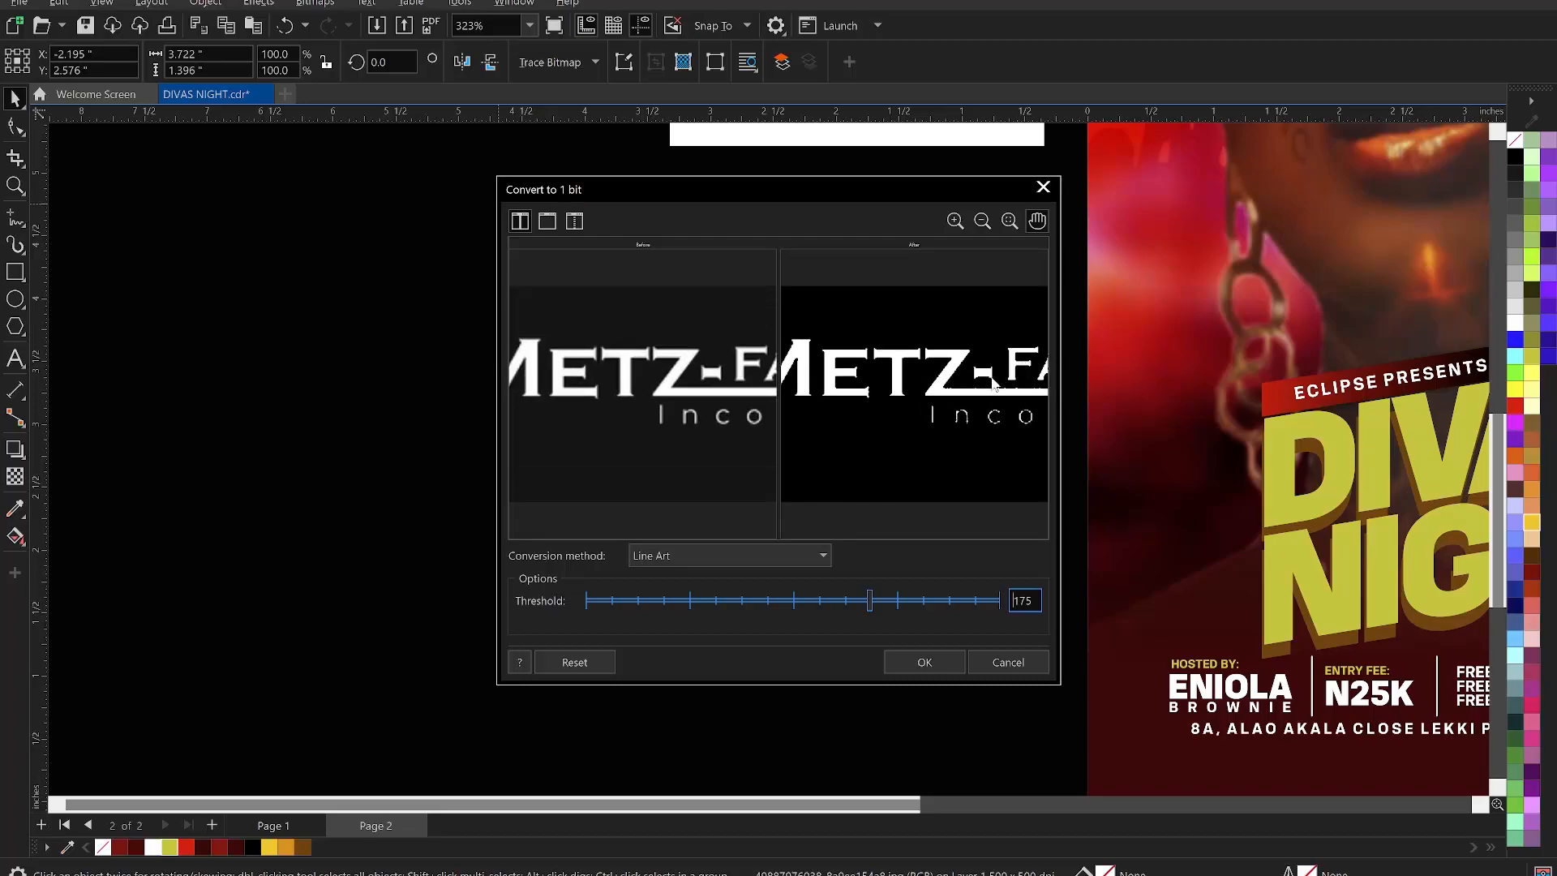
{"action": "left_click_drag", "start_coordinate": [996, 381], "coordinate": [944, 412]}
{"action": "scroll", "coordinate": [1033, 417], "scroll_direction": "up", "scroll_amount": 3}
{"action": "left_click_drag", "start_coordinate": [824, 600], "coordinate": [786, 607]}
{"action": "left_click", "coordinate": [933, 663]}
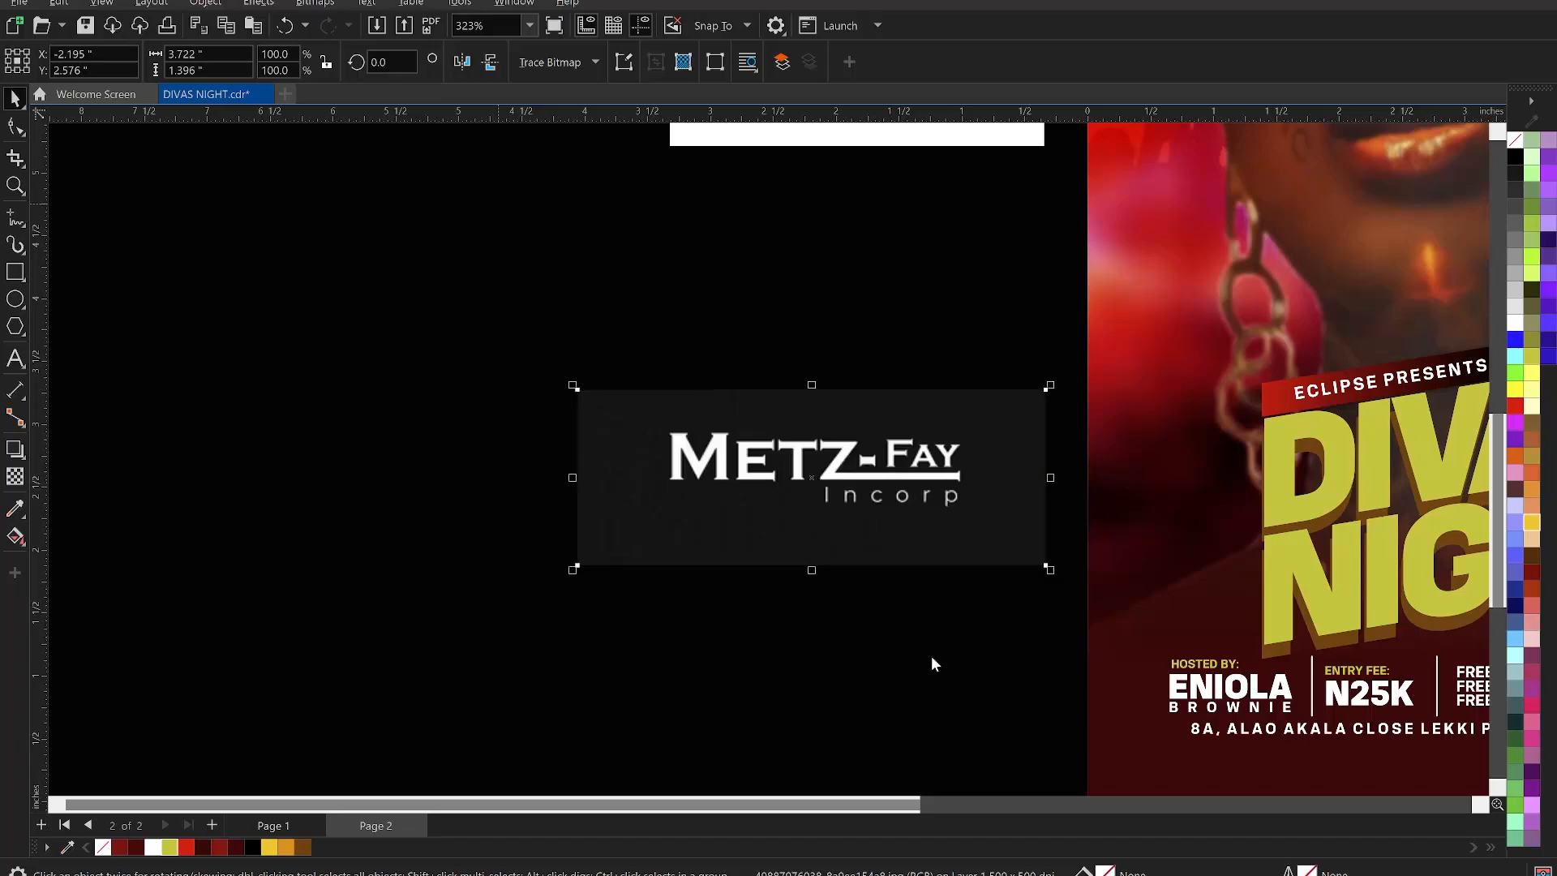
{"action": "scroll", "coordinate": [811, 406], "scroll_direction": "down", "scroll_amount": 1}
- Trace the Metz-Fay bitmap as line art with PowerTRACE, deleting the original image
{"action": "left_click", "coordinate": [557, 59]}
{"action": "mouse_move", "coordinate": [616, 132]}
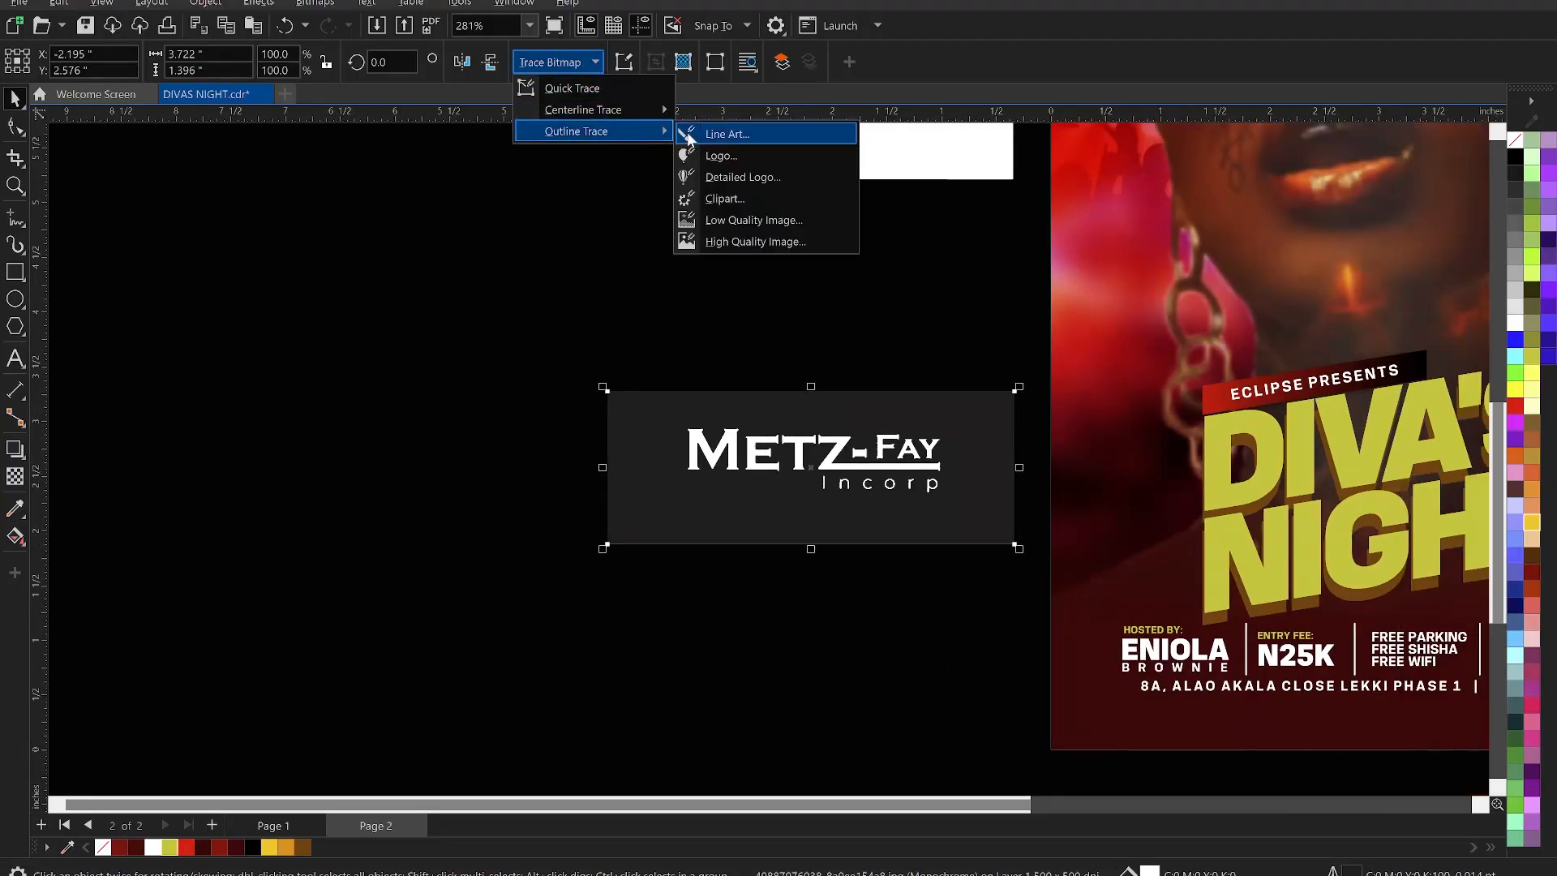
{"action": "left_click", "coordinate": [712, 140]}
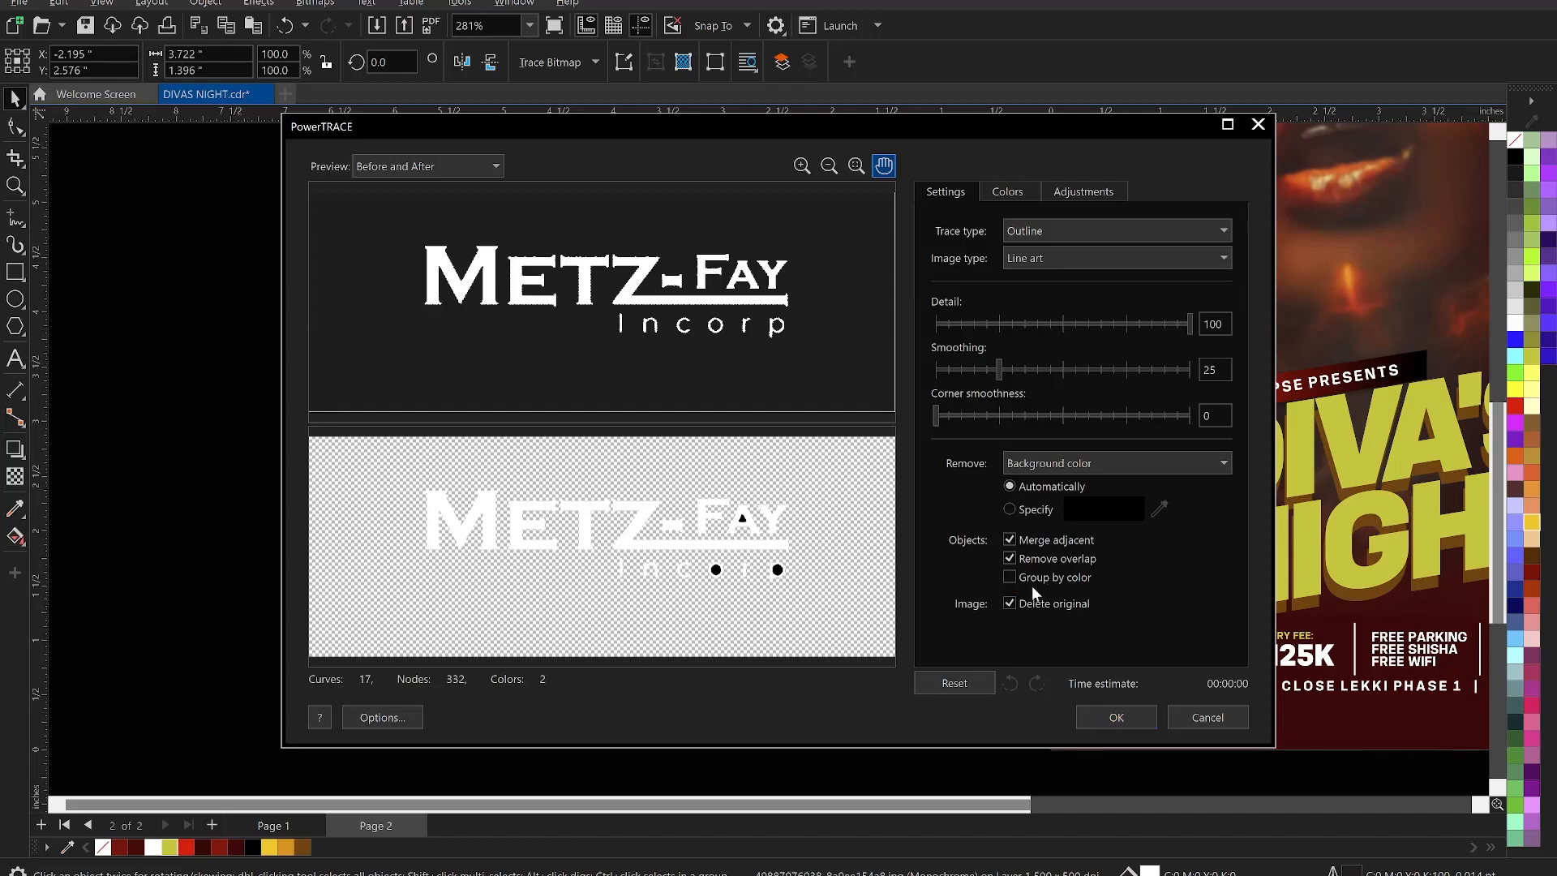
{"action": "left_click", "coordinate": [1125, 716]}
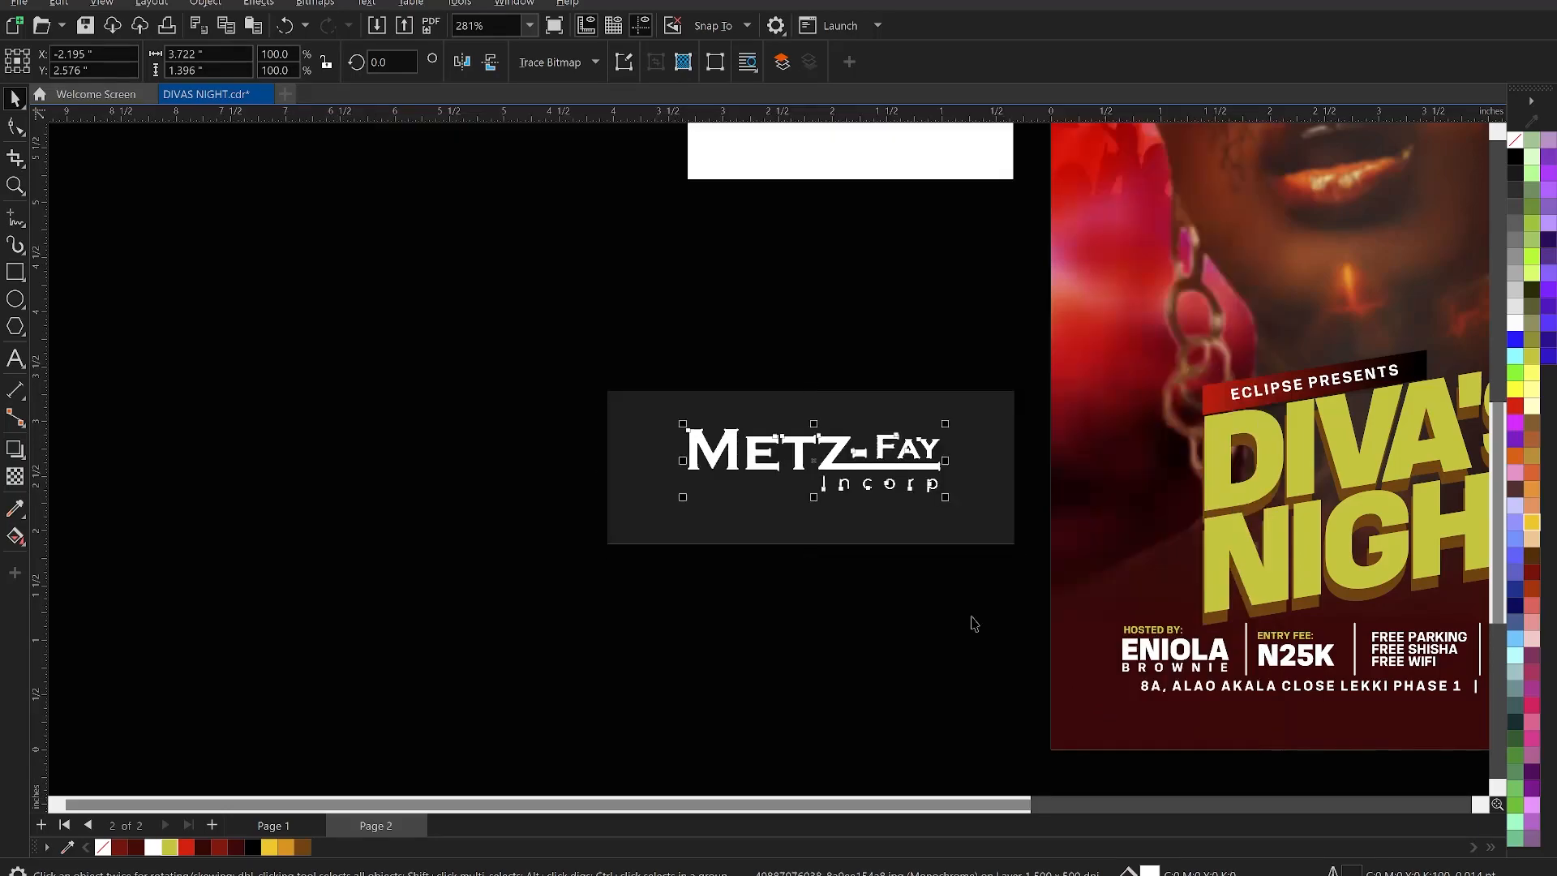
{"action": "scroll", "coordinate": [858, 527], "scroll_direction": "up", "scroll_amount": 2}
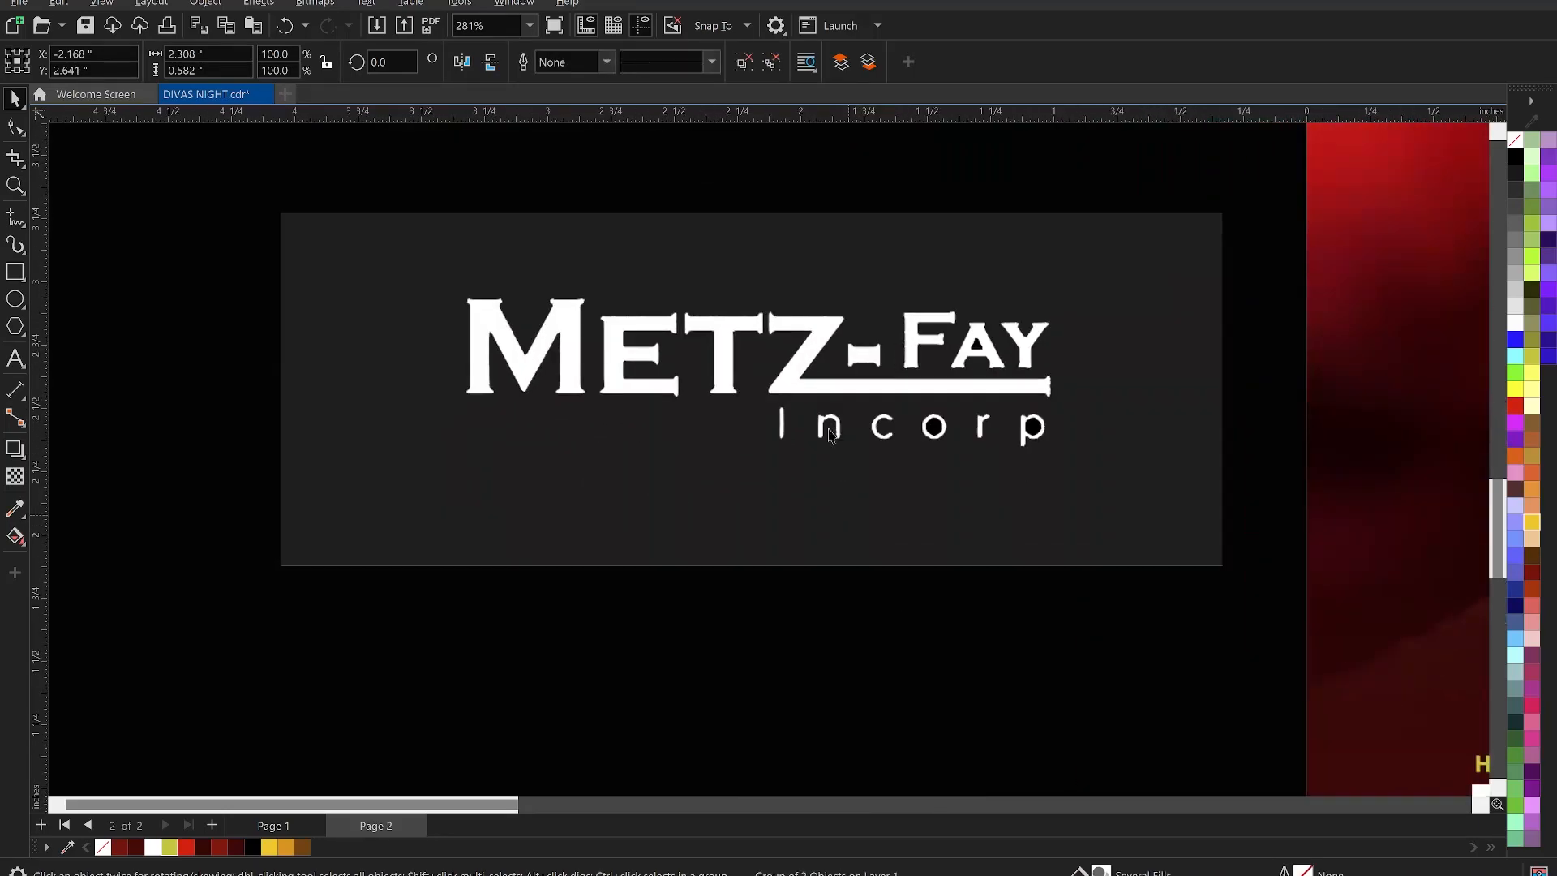
- Delete the dark backing rectangle behind the traced Metz-Fay logo
{"action": "left_click", "coordinate": [773, 205]}
{"action": "left_click", "coordinate": [800, 247]}
{"action": "key", "text": "Delete"}
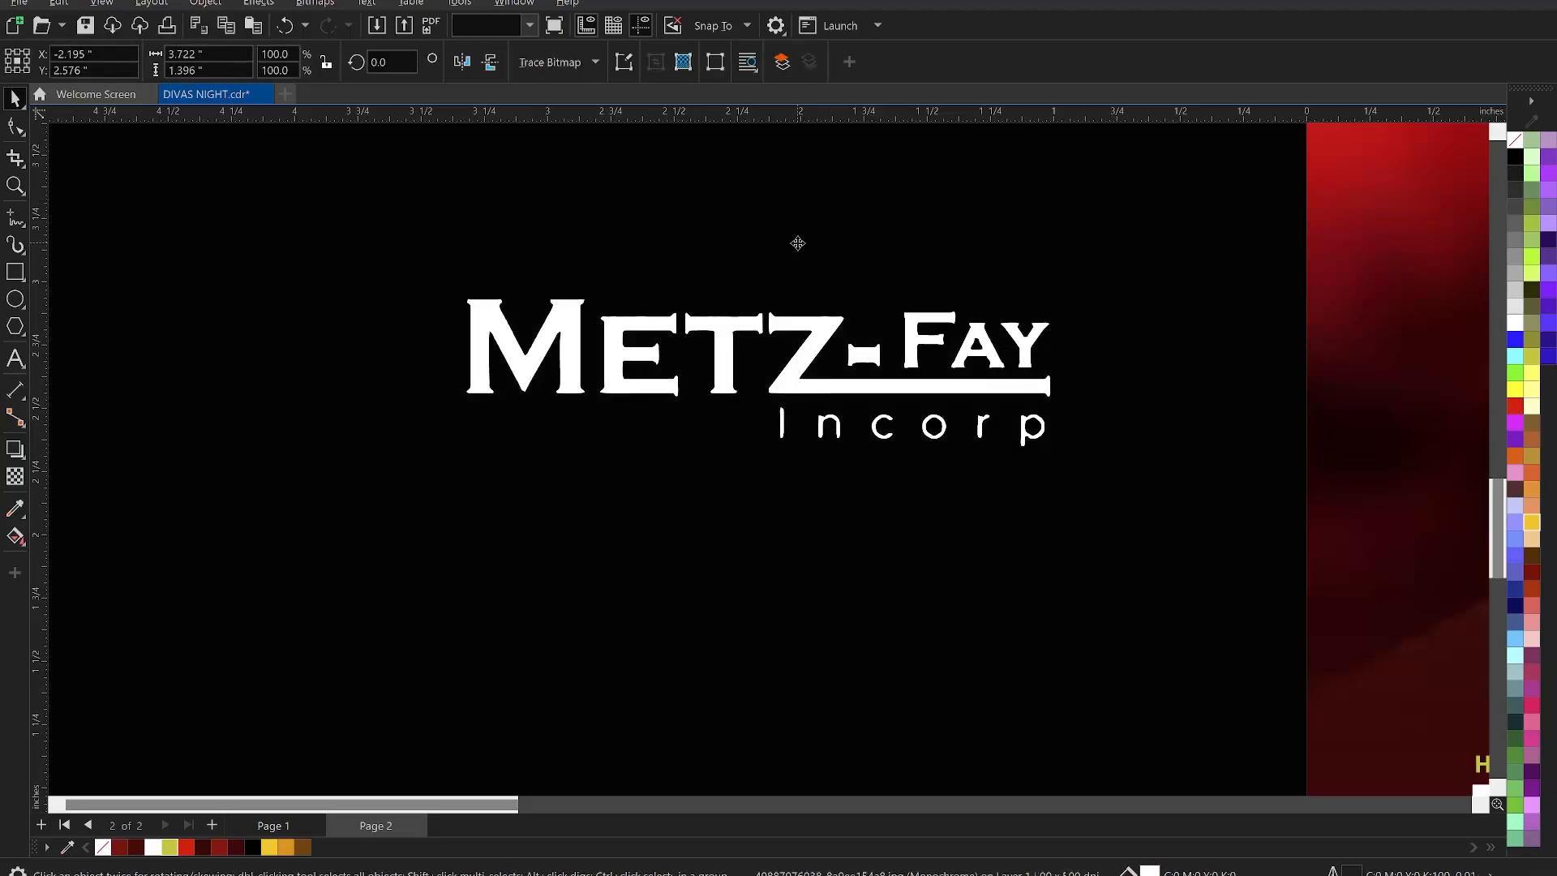
- Move the Metz-Fay logo below the flyer's address line and shrink it to about 40%
{"action": "left_click", "coordinate": [731, 361]}
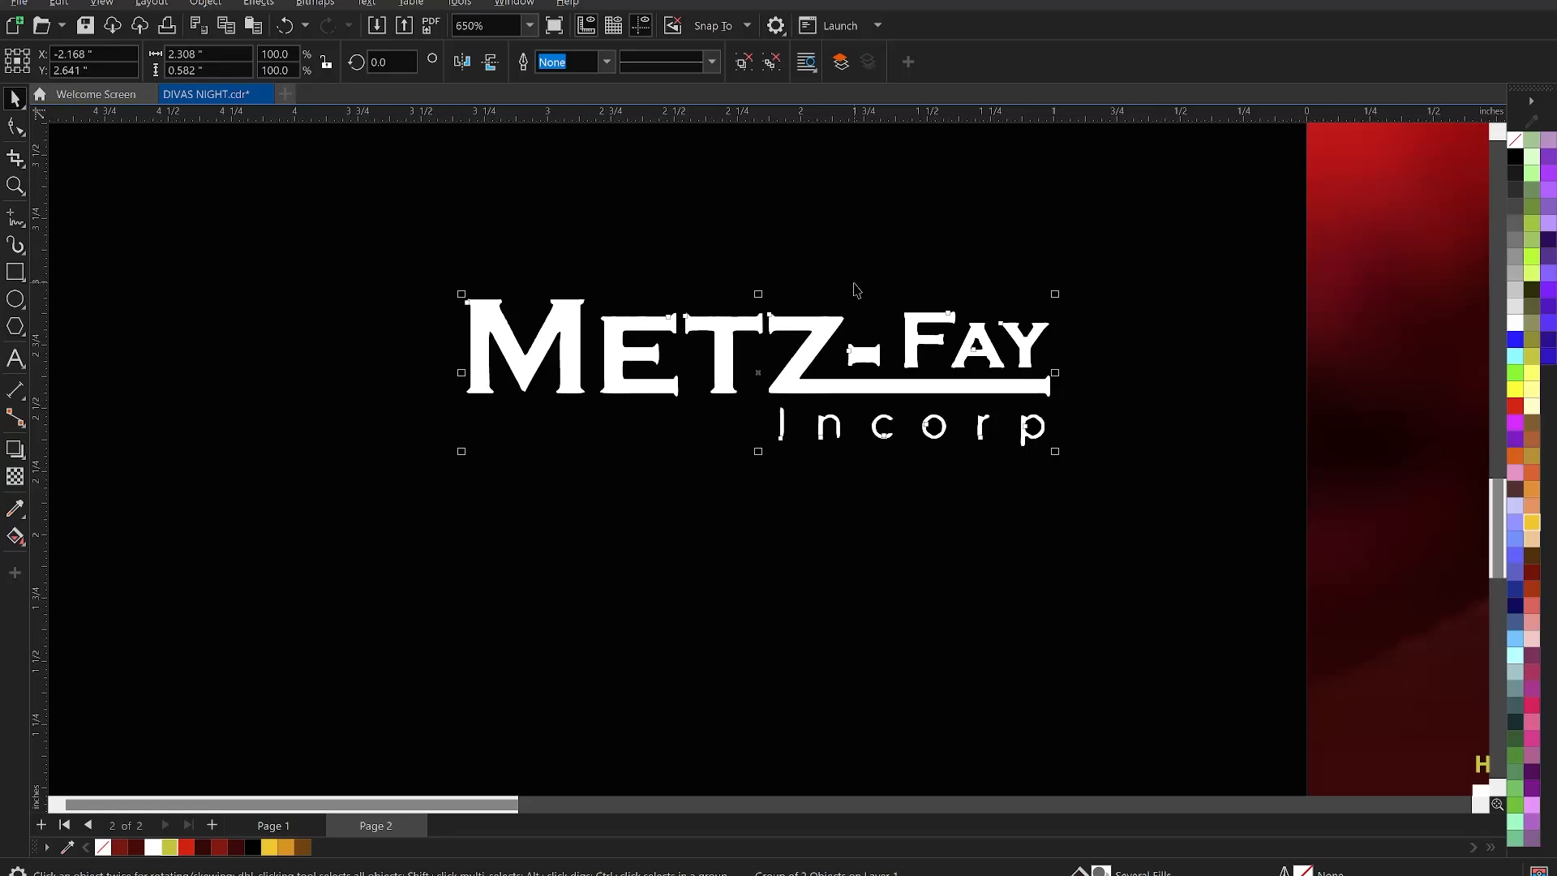
{"action": "scroll", "coordinate": [697, 364], "scroll_direction": "down", "scroll_amount": 3}
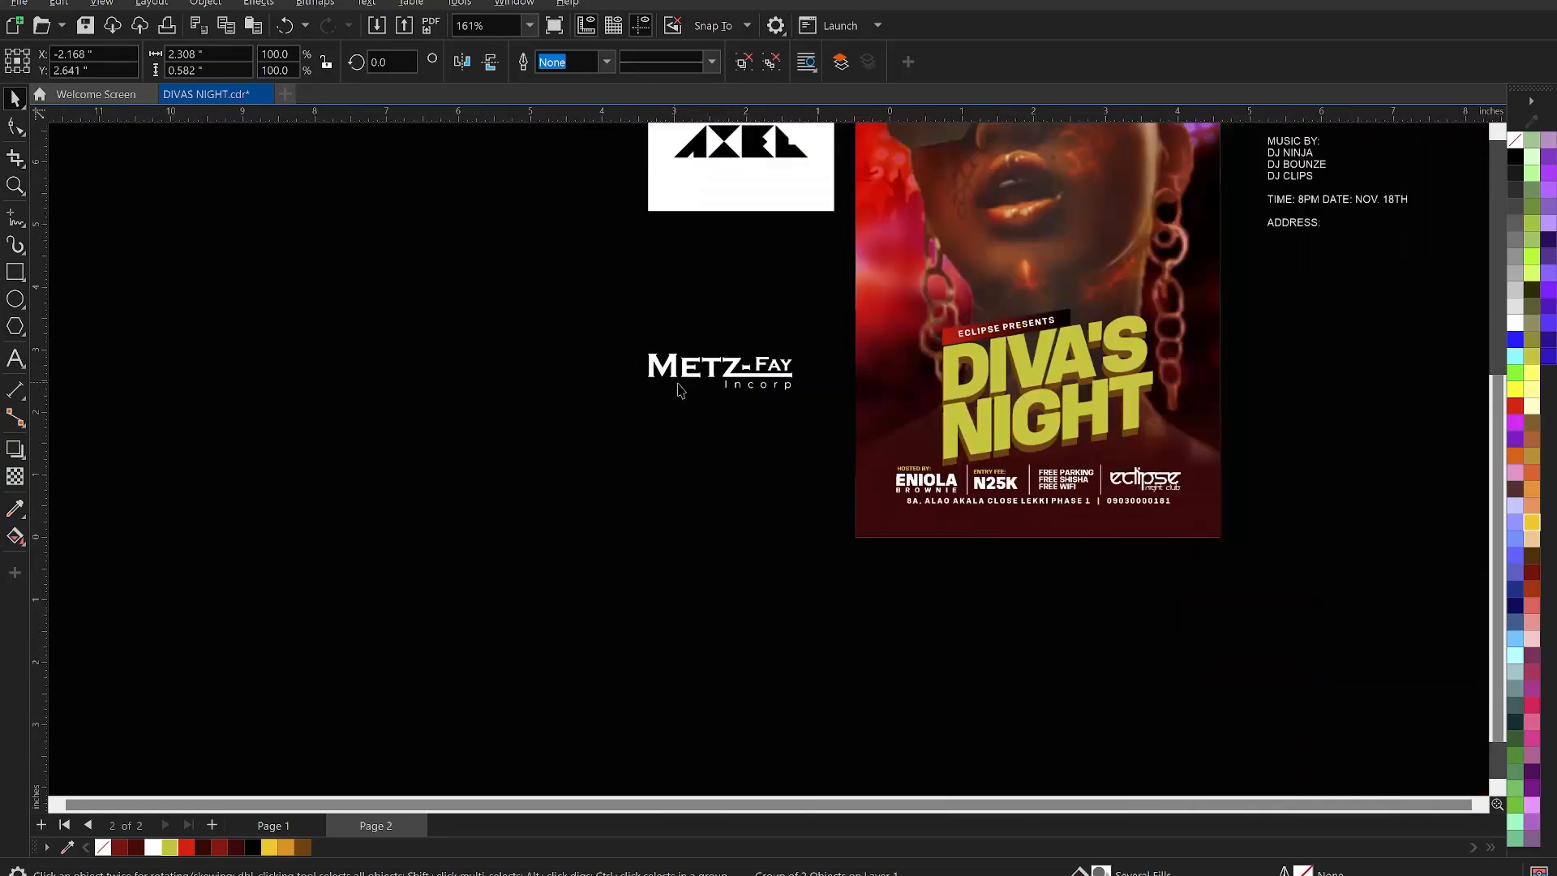
{"action": "left_click_drag", "start_coordinate": [742, 389], "coordinate": [1115, 569]}
{"action": "scroll", "coordinate": [1115, 569], "scroll_direction": "up", "scroll_amount": 2}
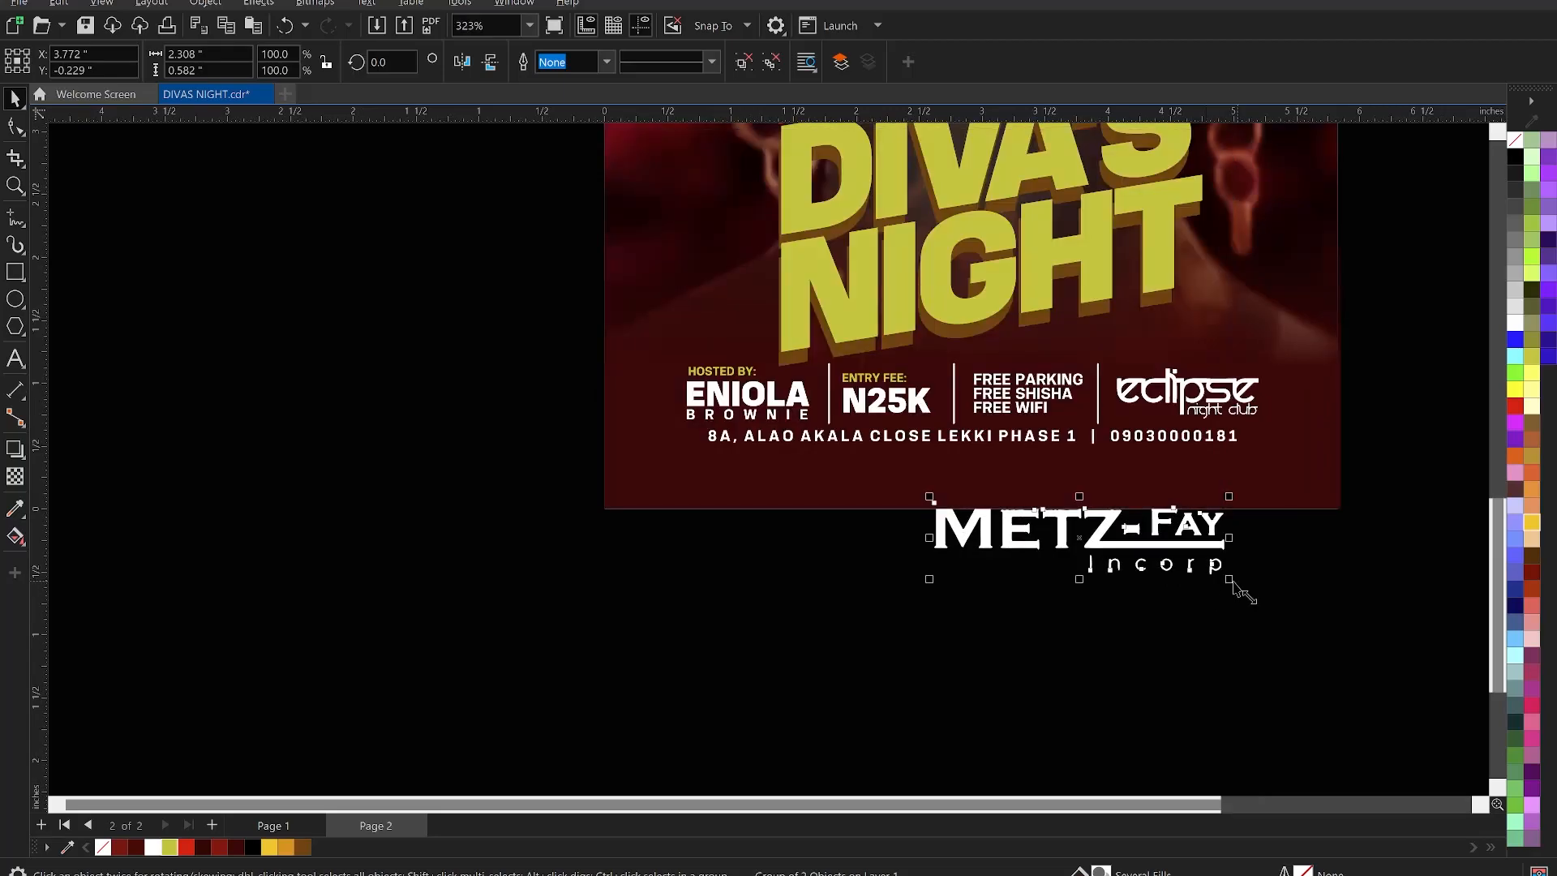
{"action": "left_click_drag", "start_coordinate": [1225, 580], "coordinate": [1050, 496]}
{"action": "left_click", "coordinate": [1092, 557]}
{"action": "scroll", "coordinate": [1071, 570], "scroll_direction": "down", "scroll_amount": 5}
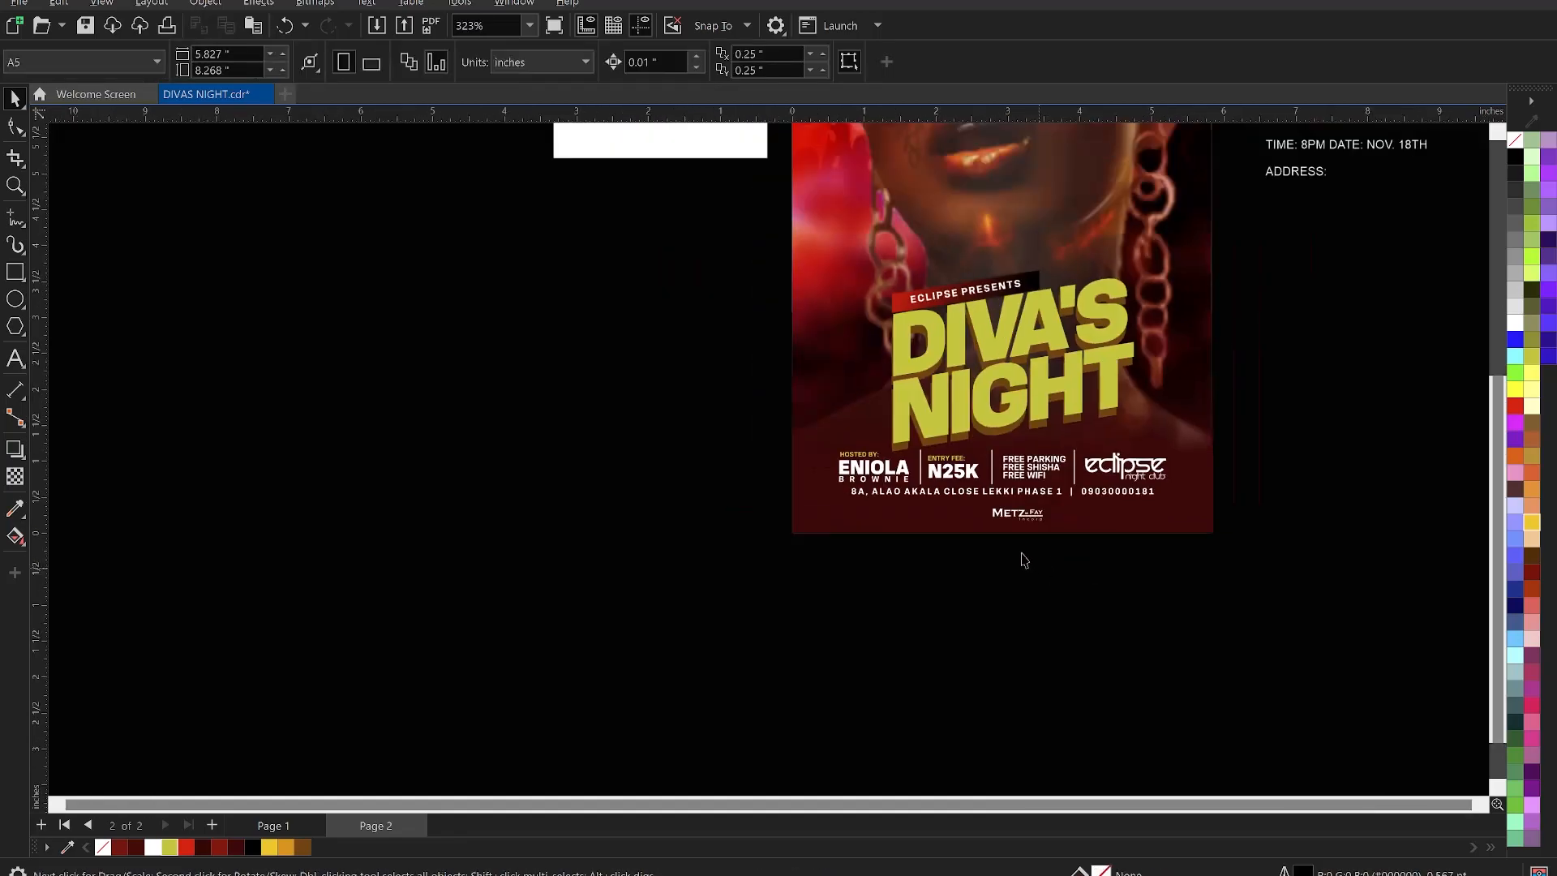
- Move the Elite Studio image and convert it to 1-bit Line Art at threshold 165
{"action": "left_click", "coordinate": [816, 240]}
{"action": "left_click_drag", "start_coordinate": [831, 217], "coordinate": [808, 445]}
{"action": "scroll", "coordinate": [808, 444], "scroll_direction": "up", "scroll_amount": 8}
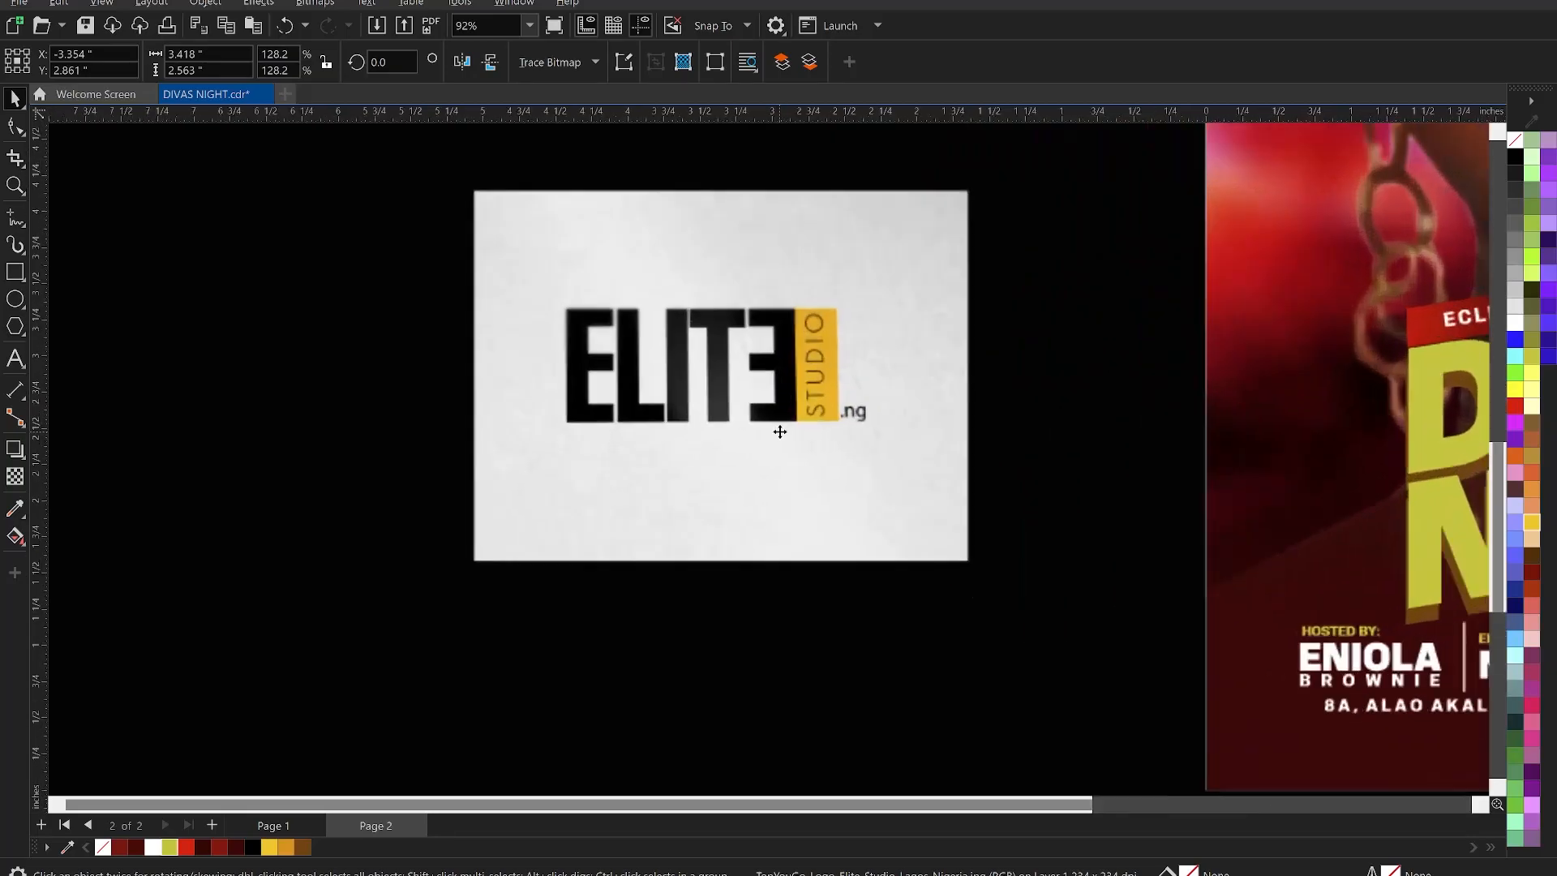
{"action": "scroll", "coordinate": [797, 399], "scroll_direction": "up", "scroll_amount": 1}
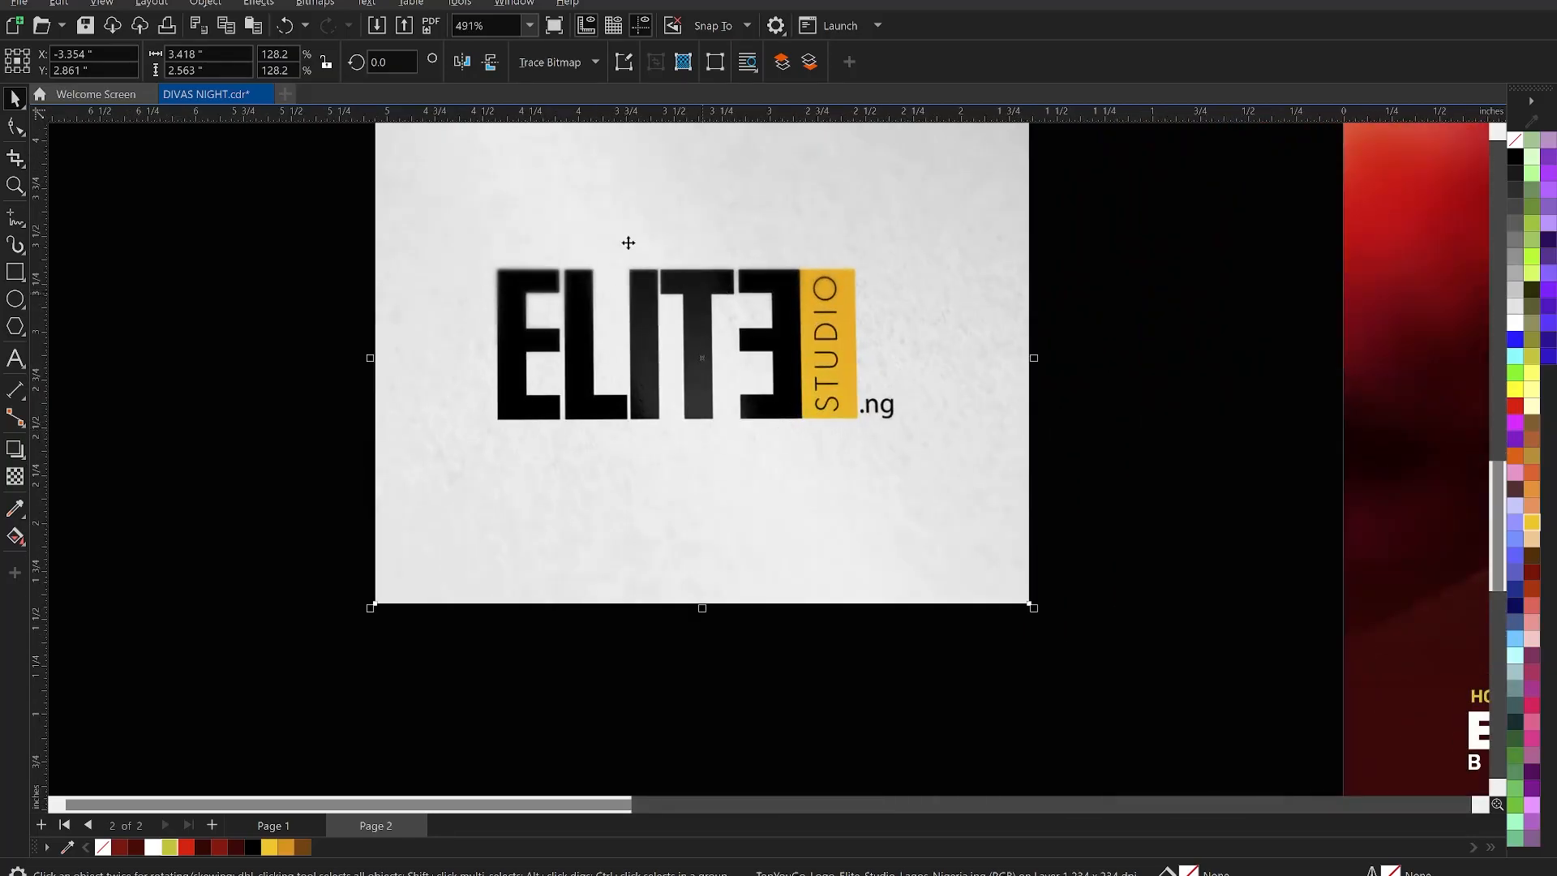
{"action": "left_click", "coordinate": [261, 4]}
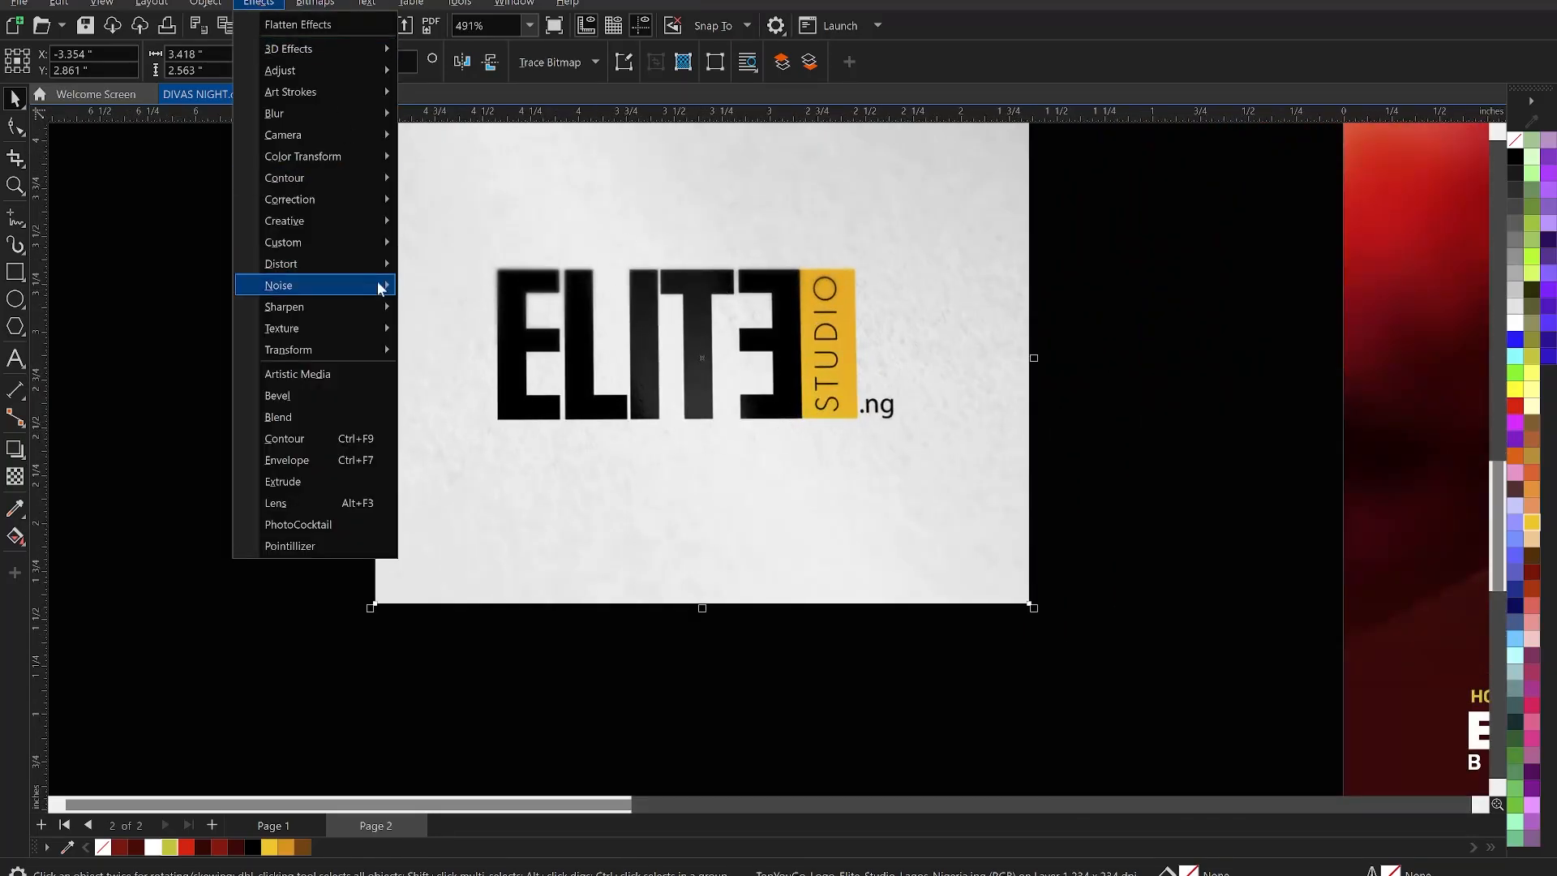
{"action": "mouse_move", "coordinate": [317, 4]}
{"action": "mouse_move", "coordinate": [419, 159]}
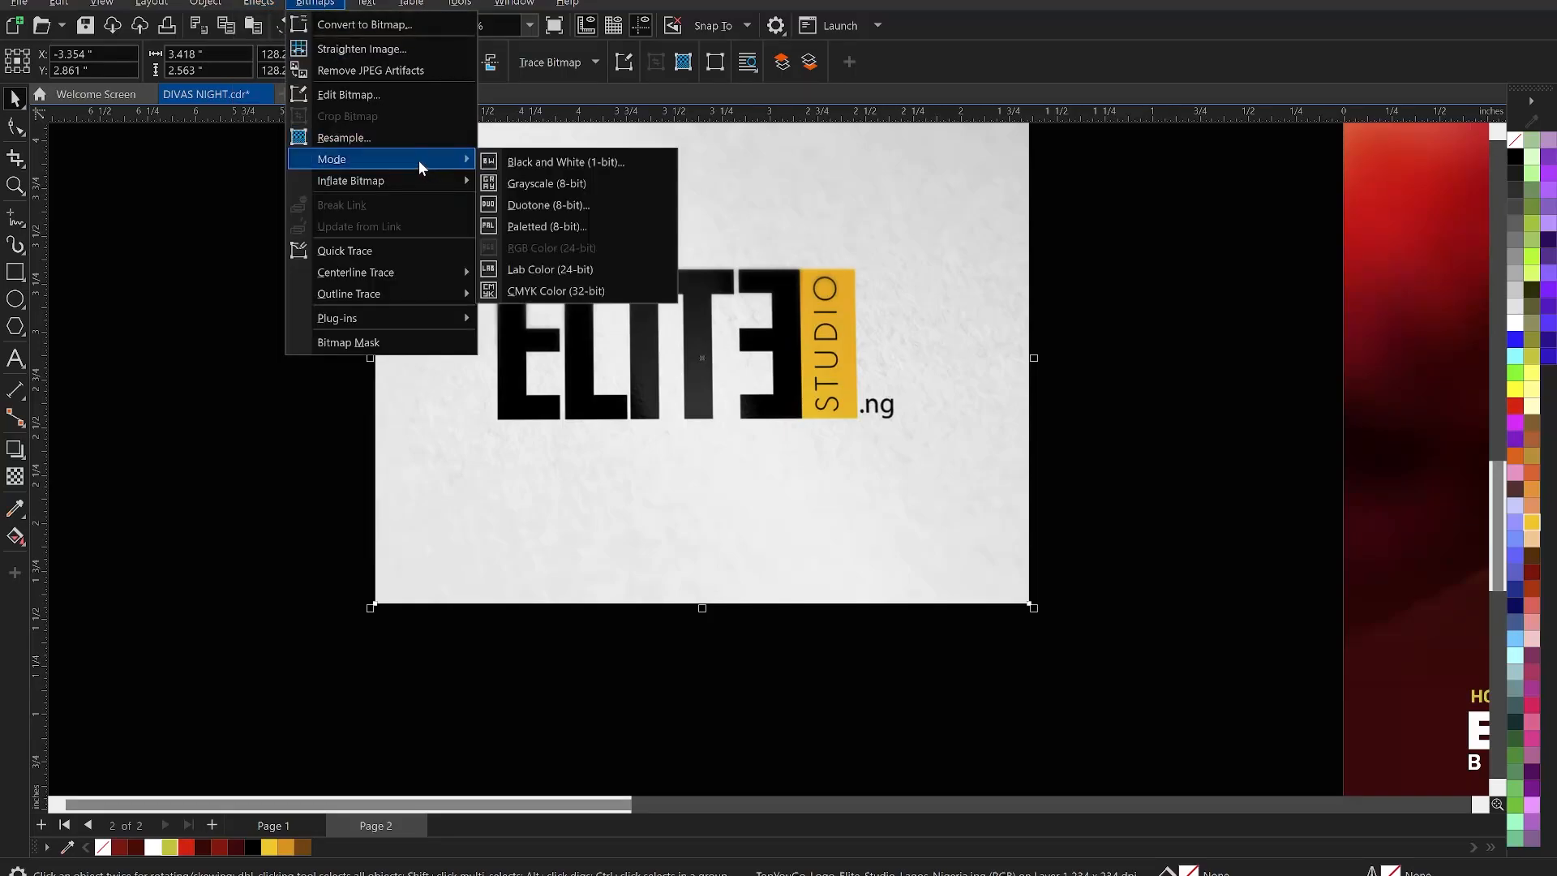
{"action": "left_click", "coordinate": [527, 167]}
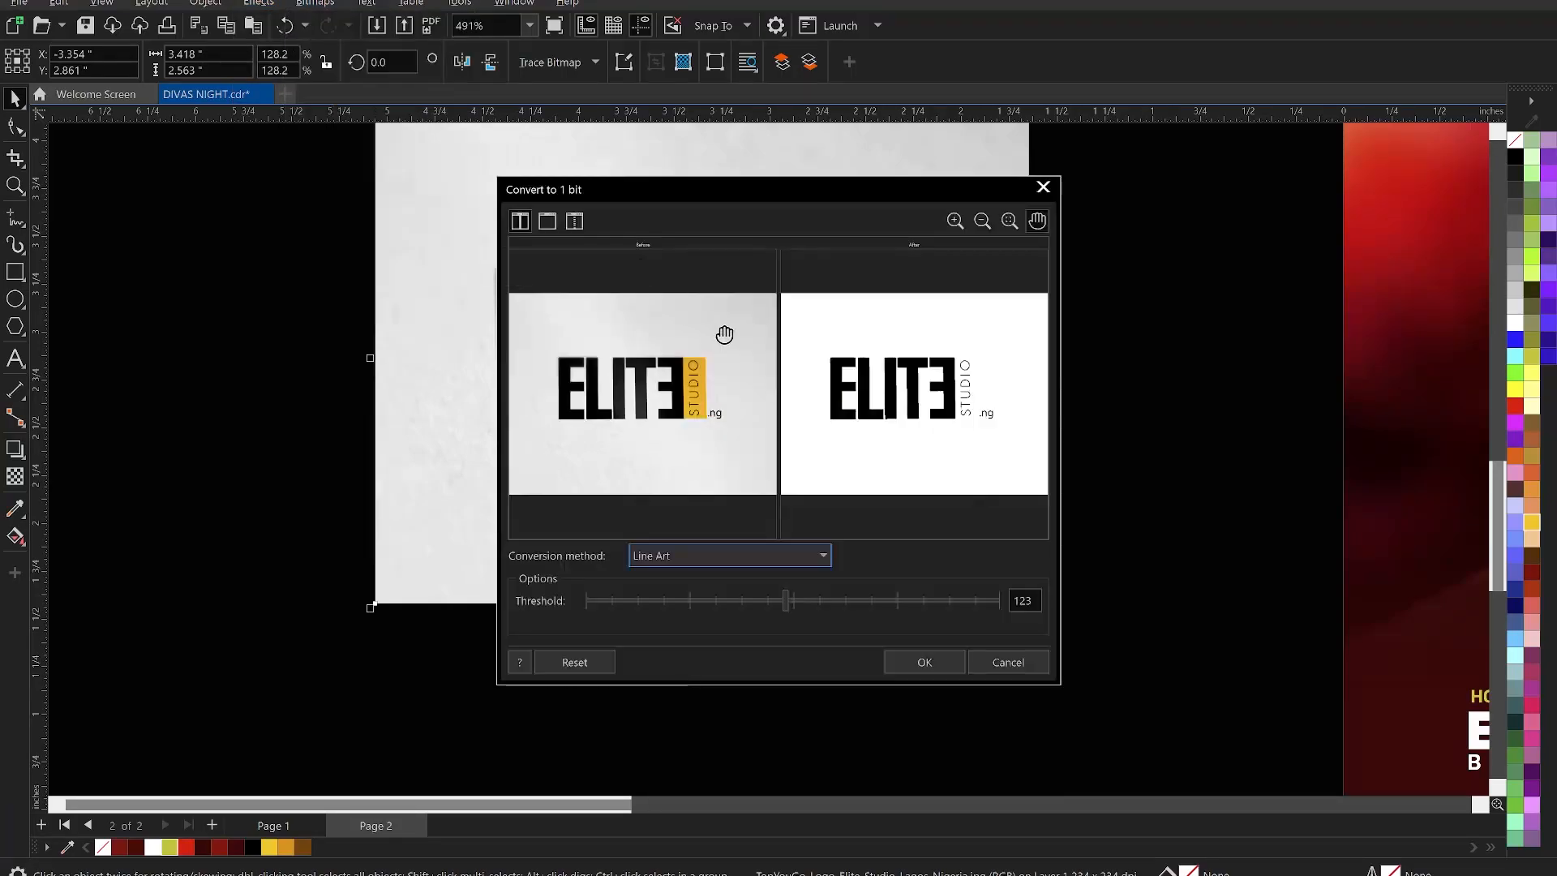
{"action": "left_click_drag", "start_coordinate": [804, 593], "coordinate": [956, 600]}
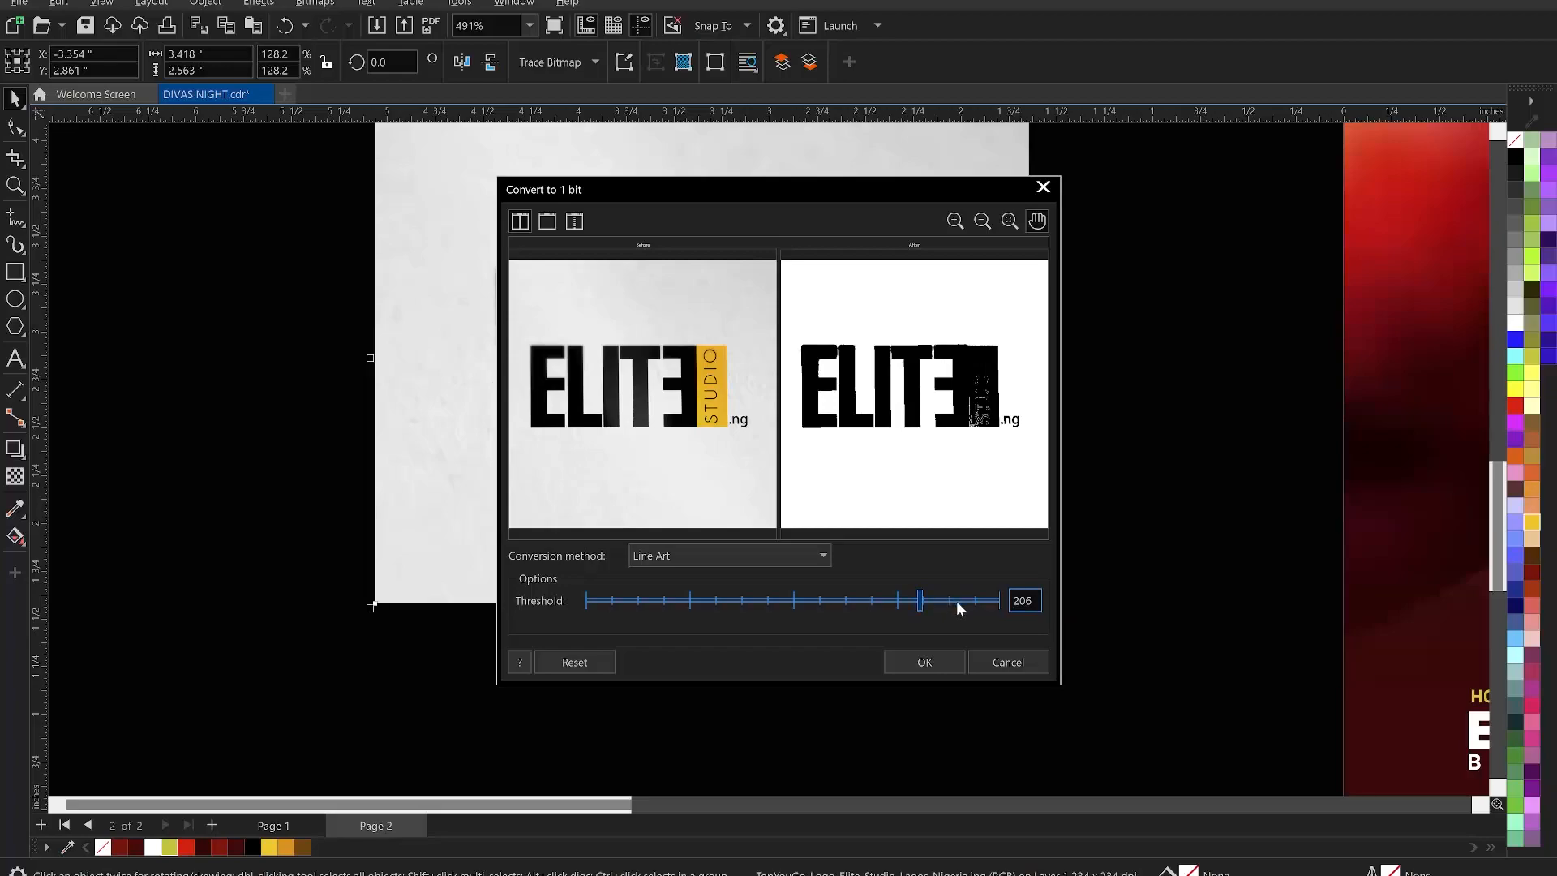
{"action": "left_click", "coordinate": [845, 602]}
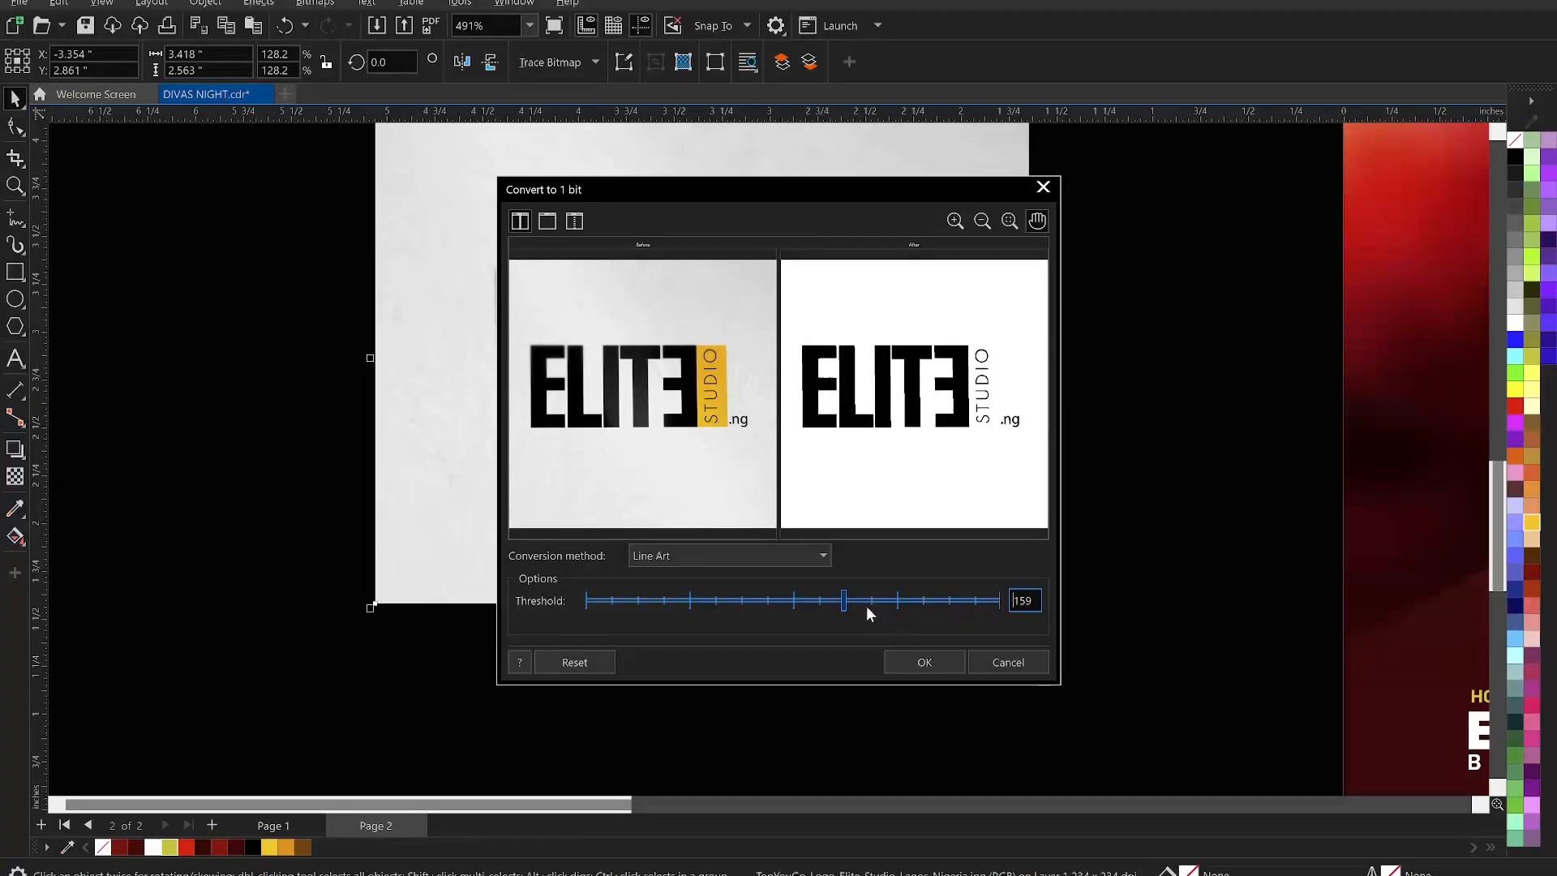
{"action": "left_click", "coordinate": [852, 601]}
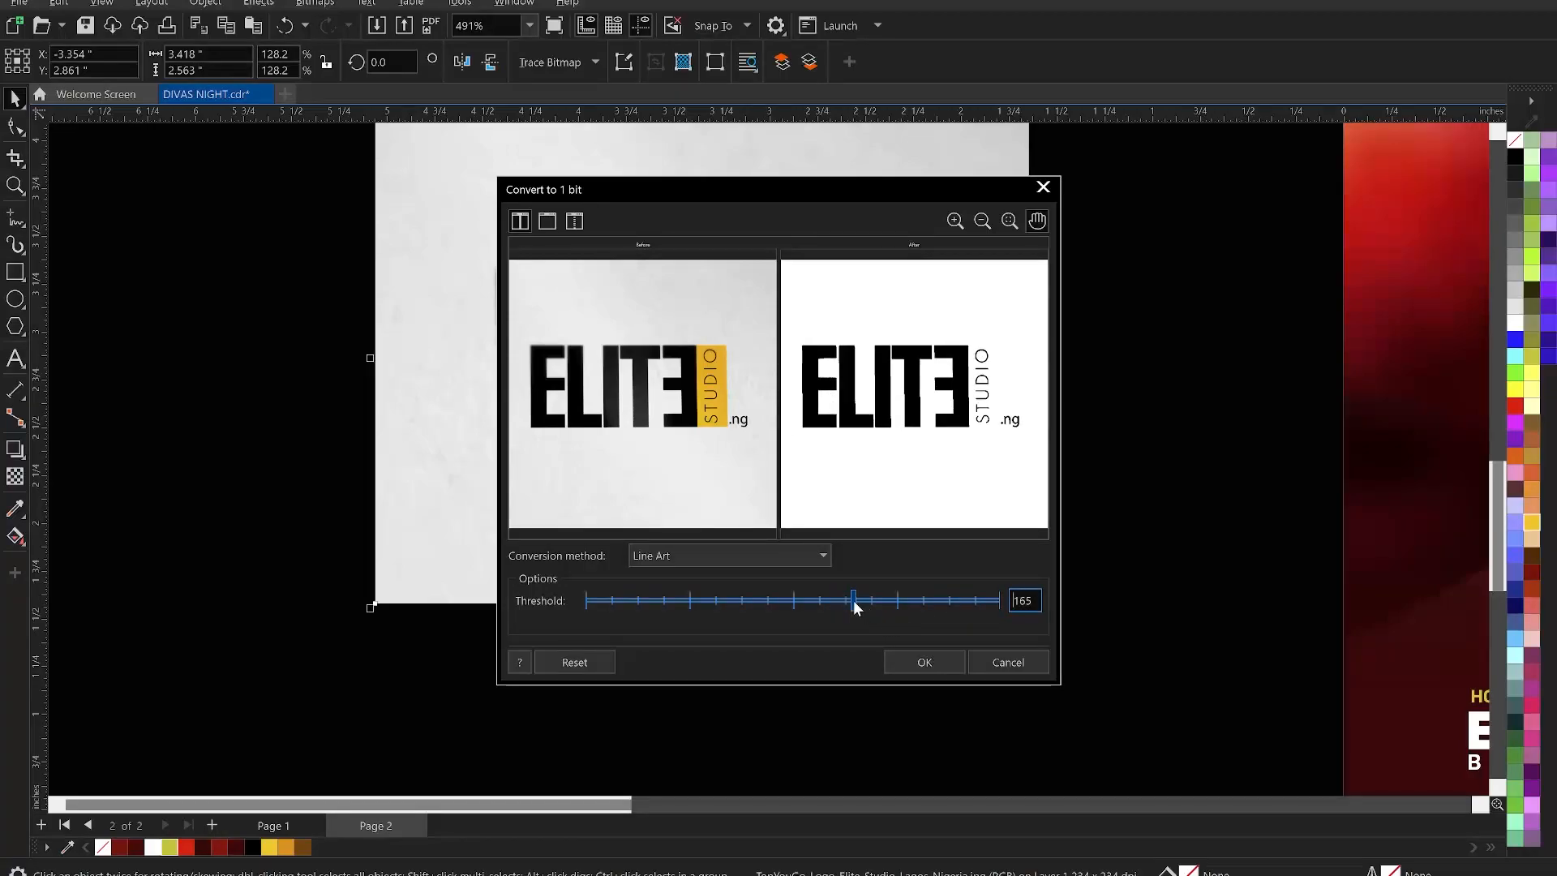
{"action": "left_click", "coordinate": [922, 663]}
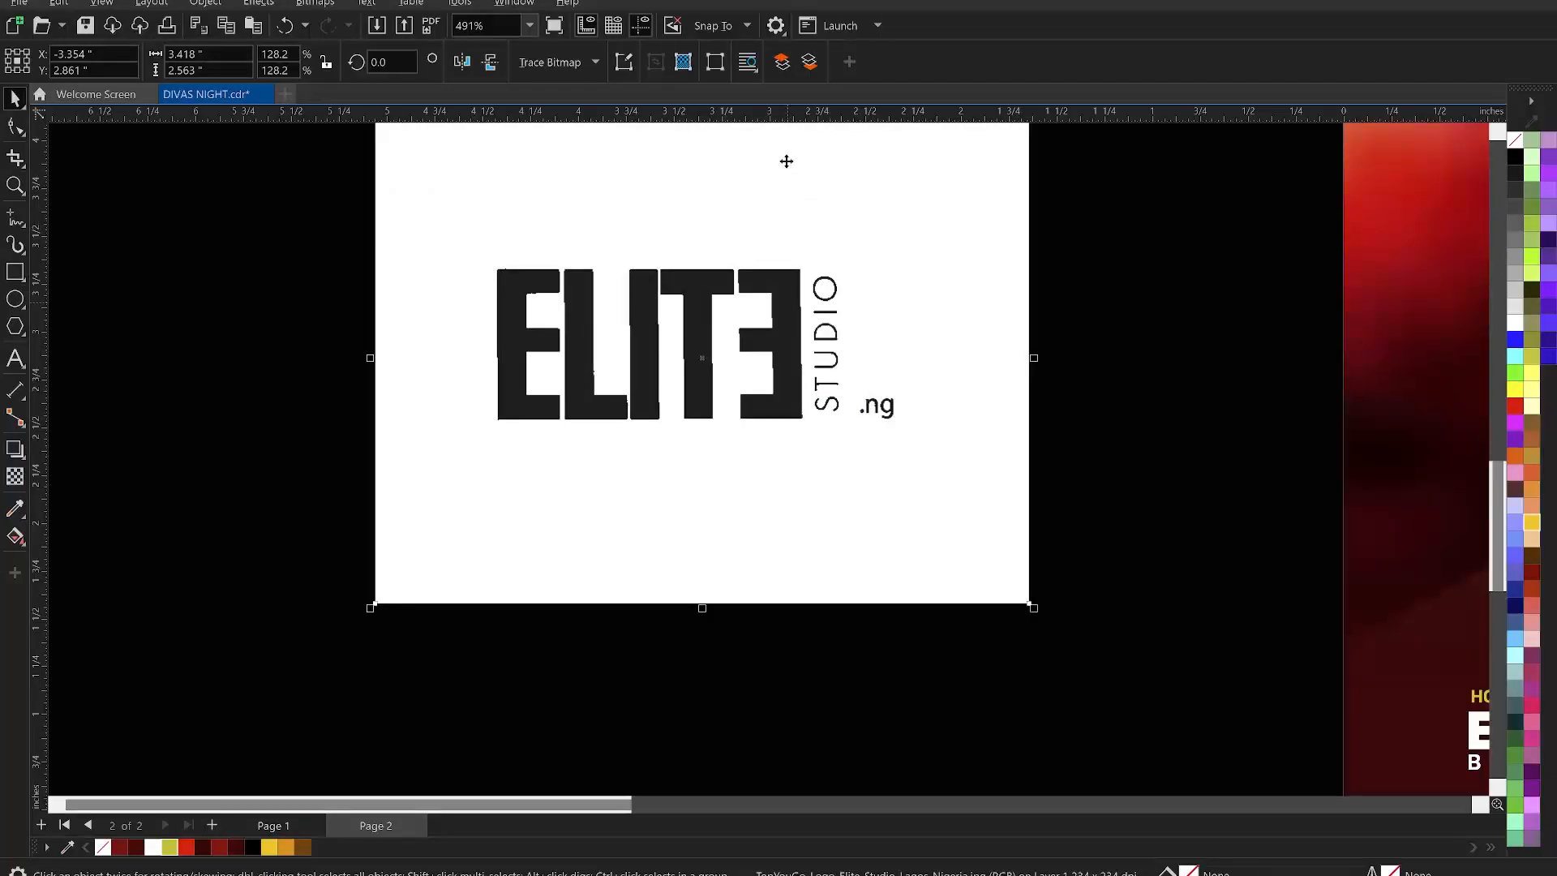
- Trace the Elite Studio bitmap with Outline Trace > Line Art, grouping the traced shapes by colour
{"action": "left_click", "coordinate": [554, 59]}
{"action": "left_click", "coordinate": [555, 58]}
{"action": "left_click", "coordinate": [569, 61]}
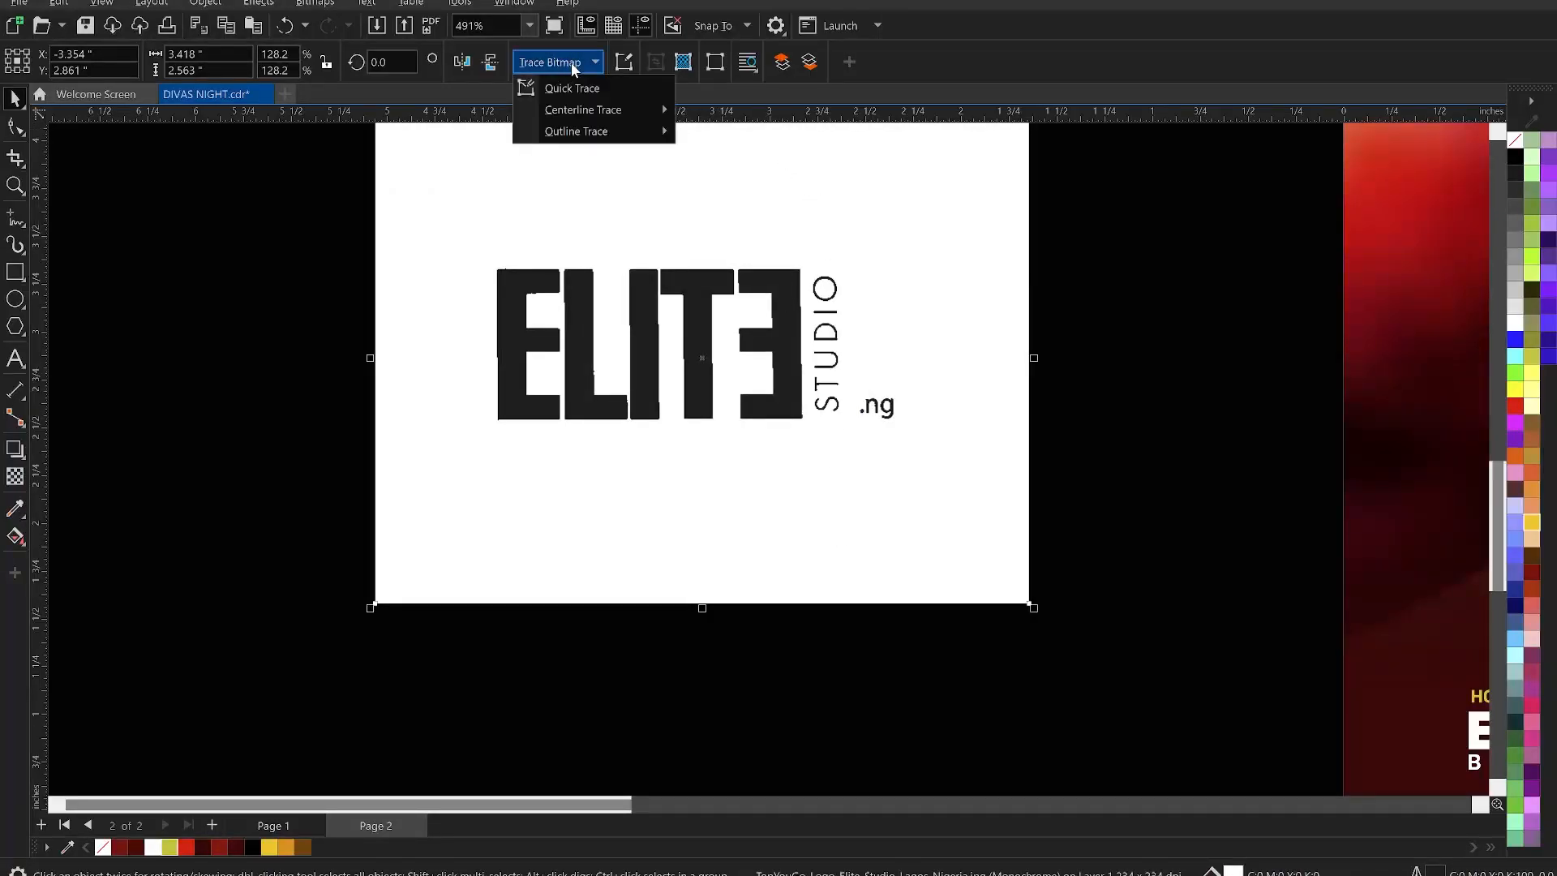
{"action": "mouse_move", "coordinate": [600, 128]}
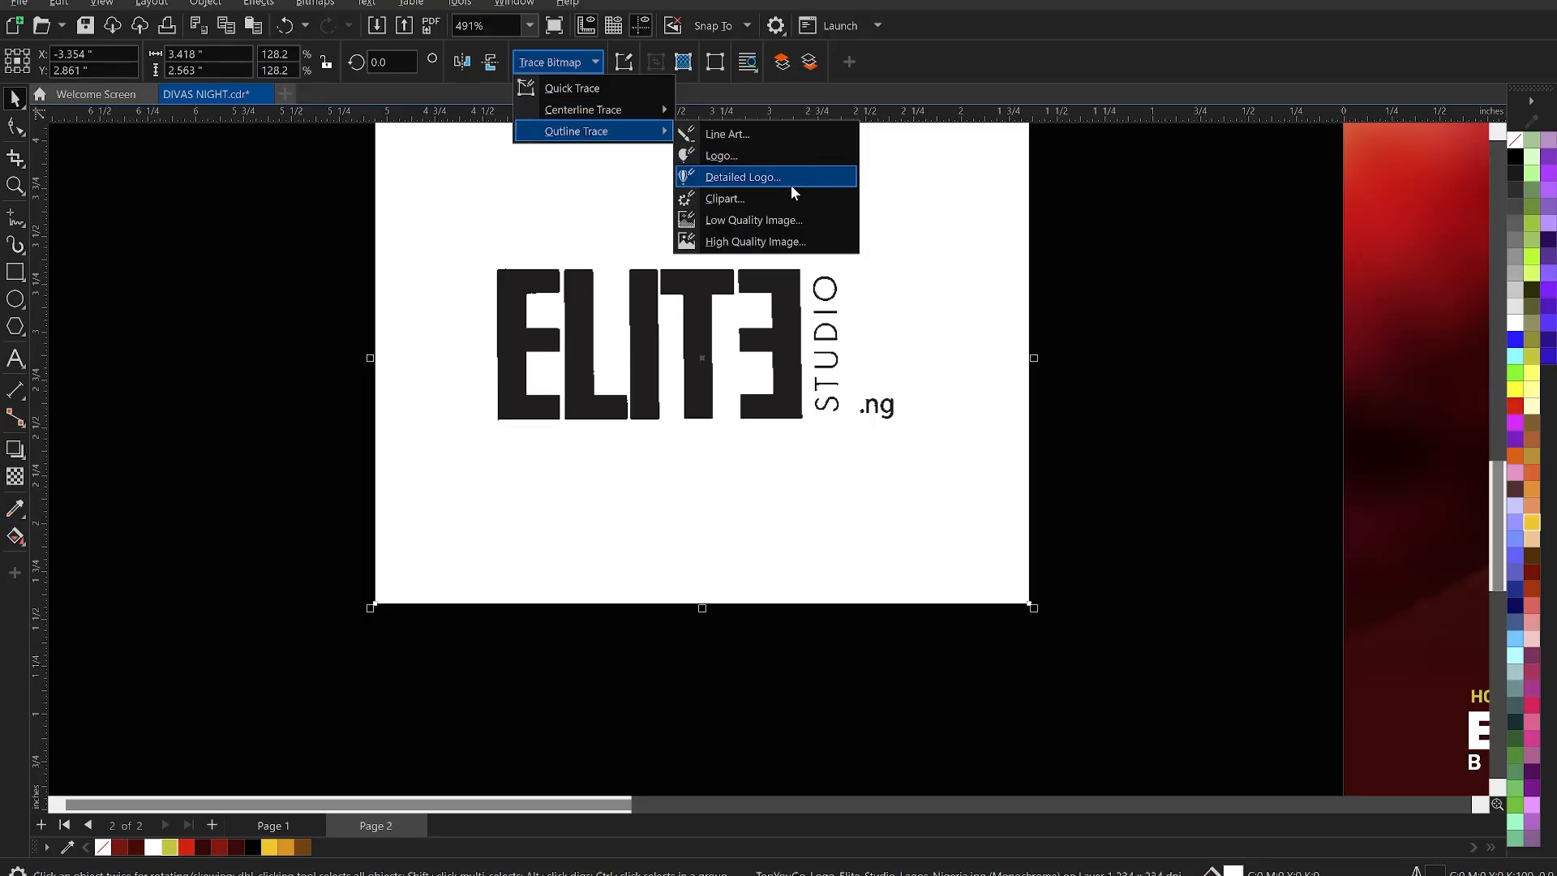
{"action": "left_click", "coordinate": [722, 136]}
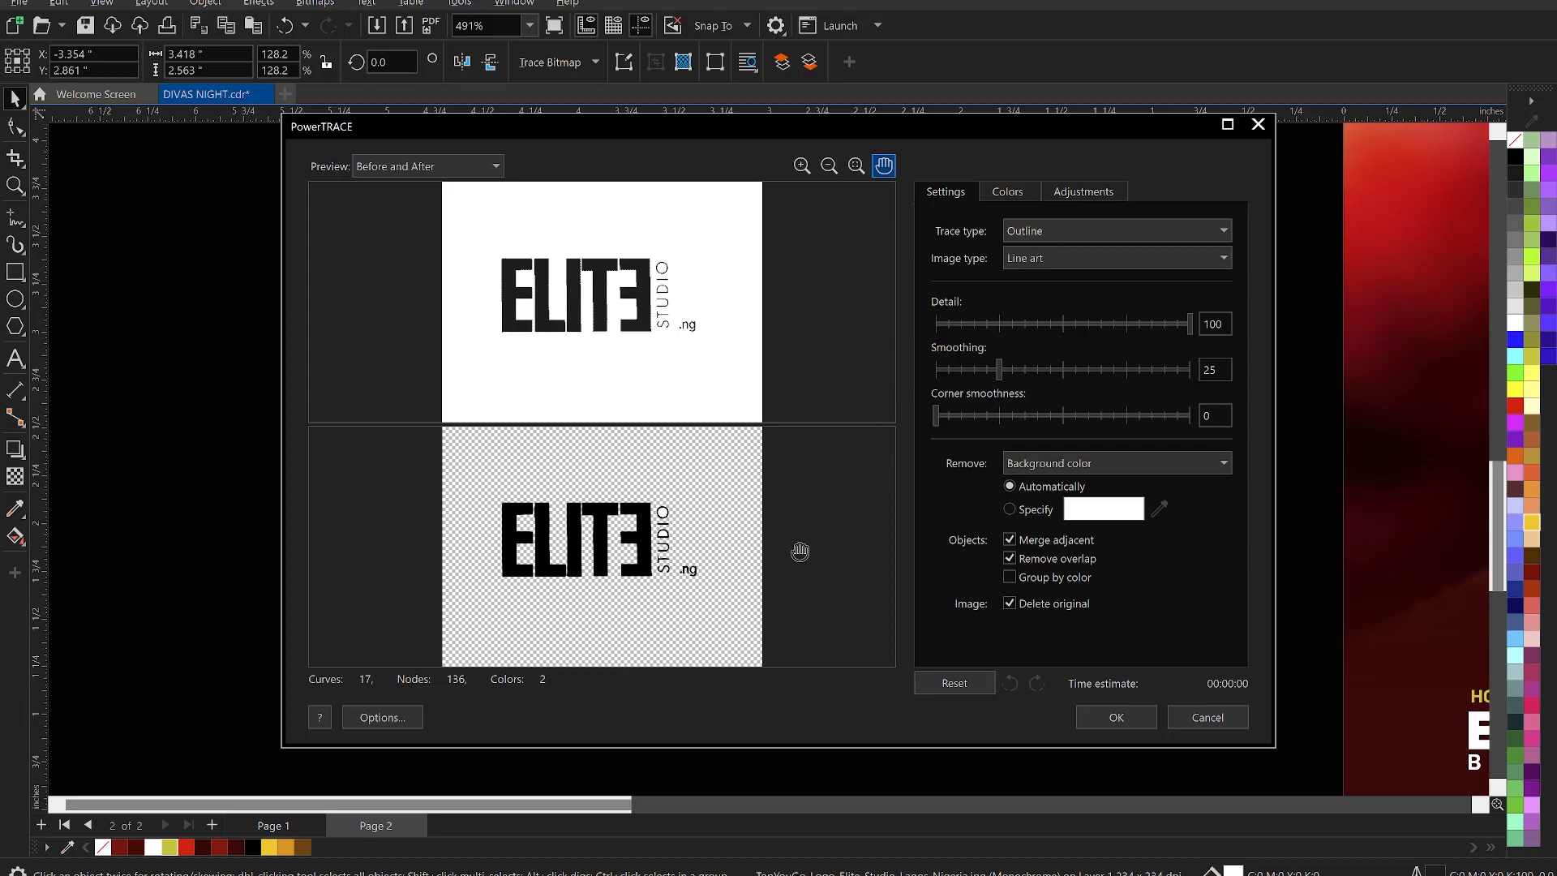
{"action": "scroll", "coordinate": [612, 584], "scroll_direction": "up", "scroll_amount": 5}
{"action": "left_click_drag", "start_coordinate": [677, 497], "coordinate": [623, 649]}
{"action": "left_click_drag", "start_coordinate": [738, 560], "coordinate": [688, 600]}
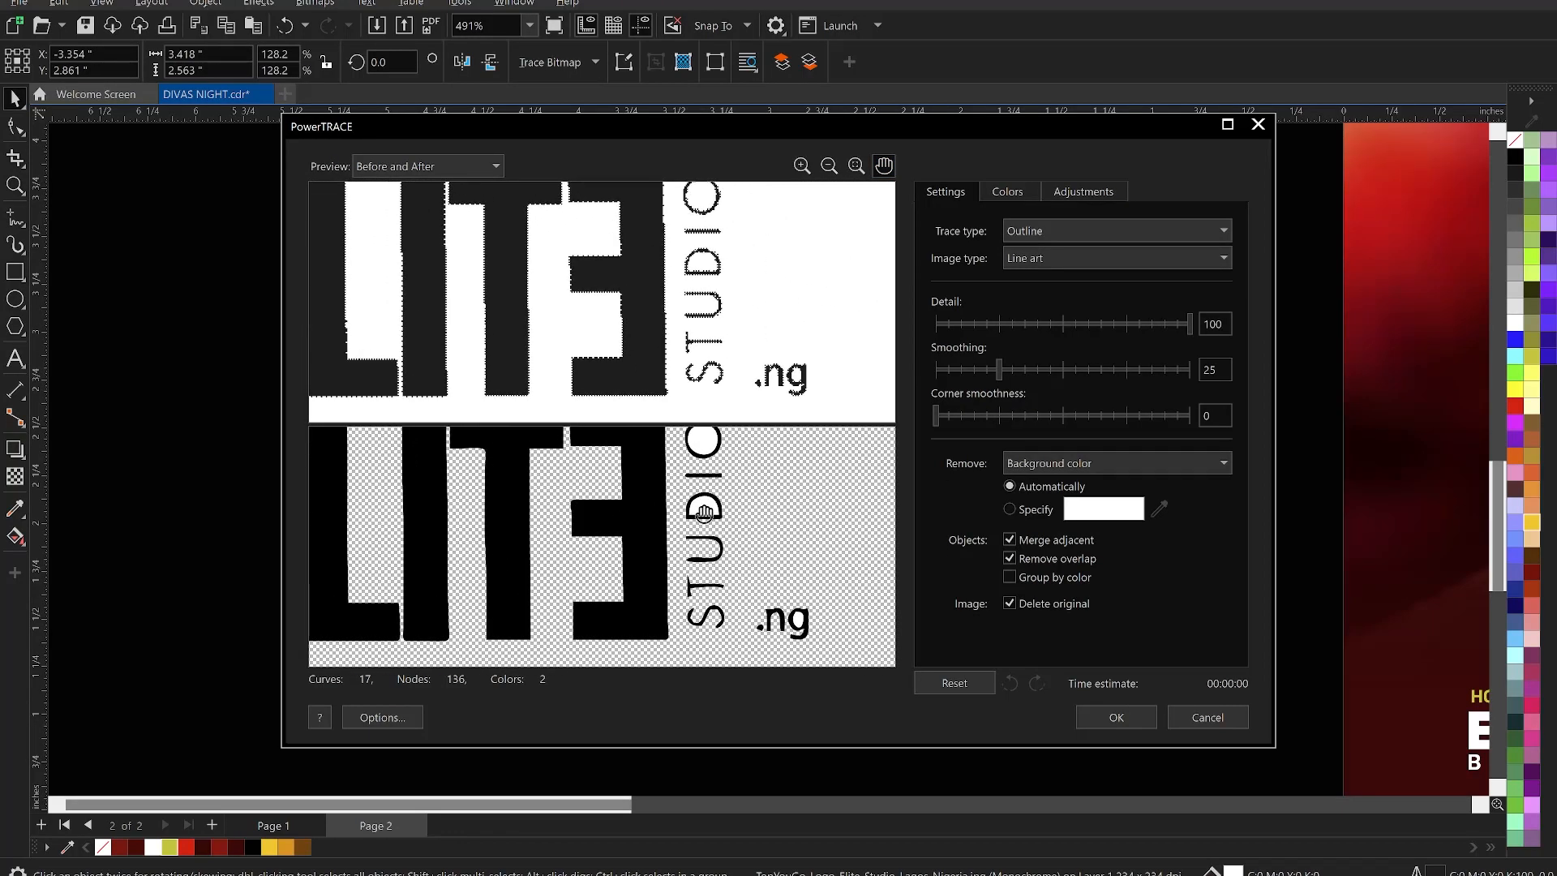
{"action": "left_click", "coordinate": [1006, 576]}
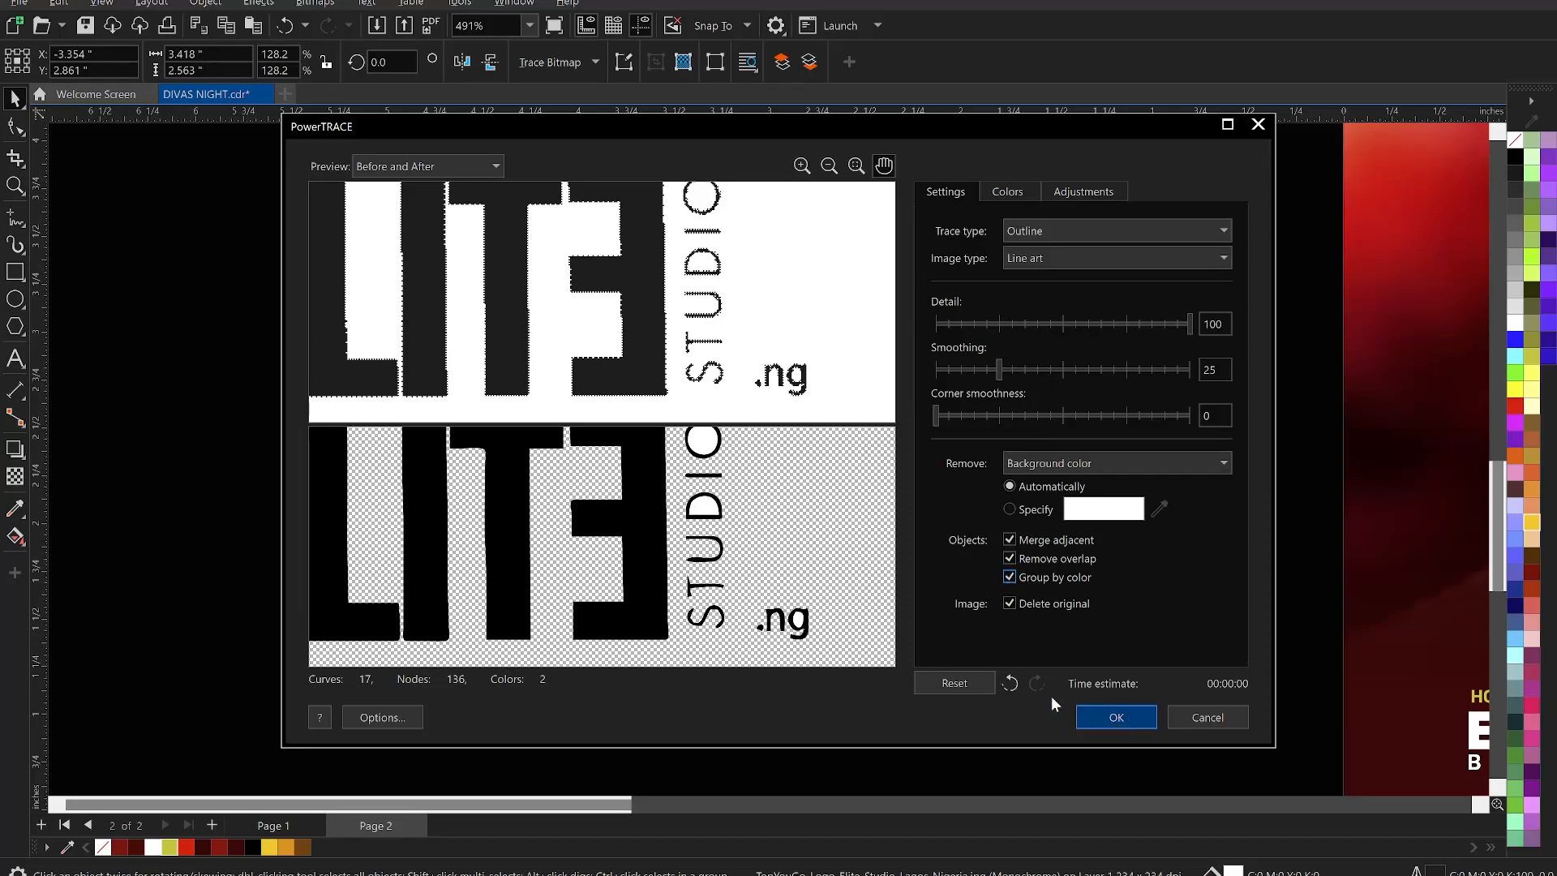
{"action": "left_click", "coordinate": [1111, 717]}
{"action": "scroll", "coordinate": [705, 333], "scroll_direction": "down", "scroll_amount": 3}
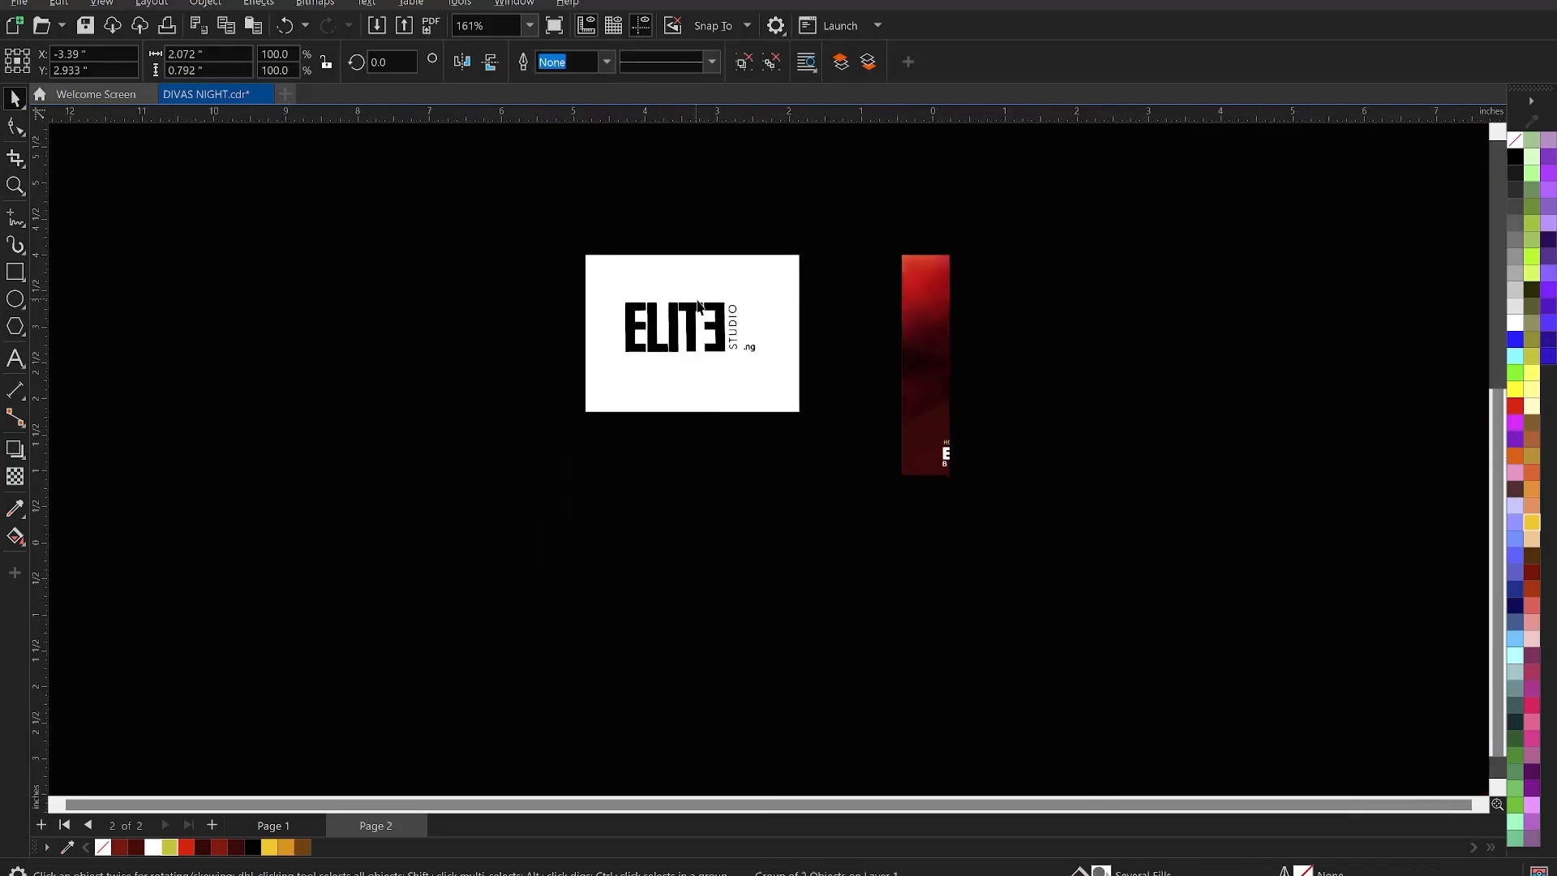
- Move the traced Elite logo onto the flyer's bottom-right and delete the leftover white image
{"action": "mouse_move", "coordinate": [721, 321]}
{"action": "left_mouse_down"}
{"action": "mouse_move", "coordinate": [1216, 545]}
{"action": "mouse_move", "coordinate": [1225, 508]}
{"action": "left_mouse_up"}
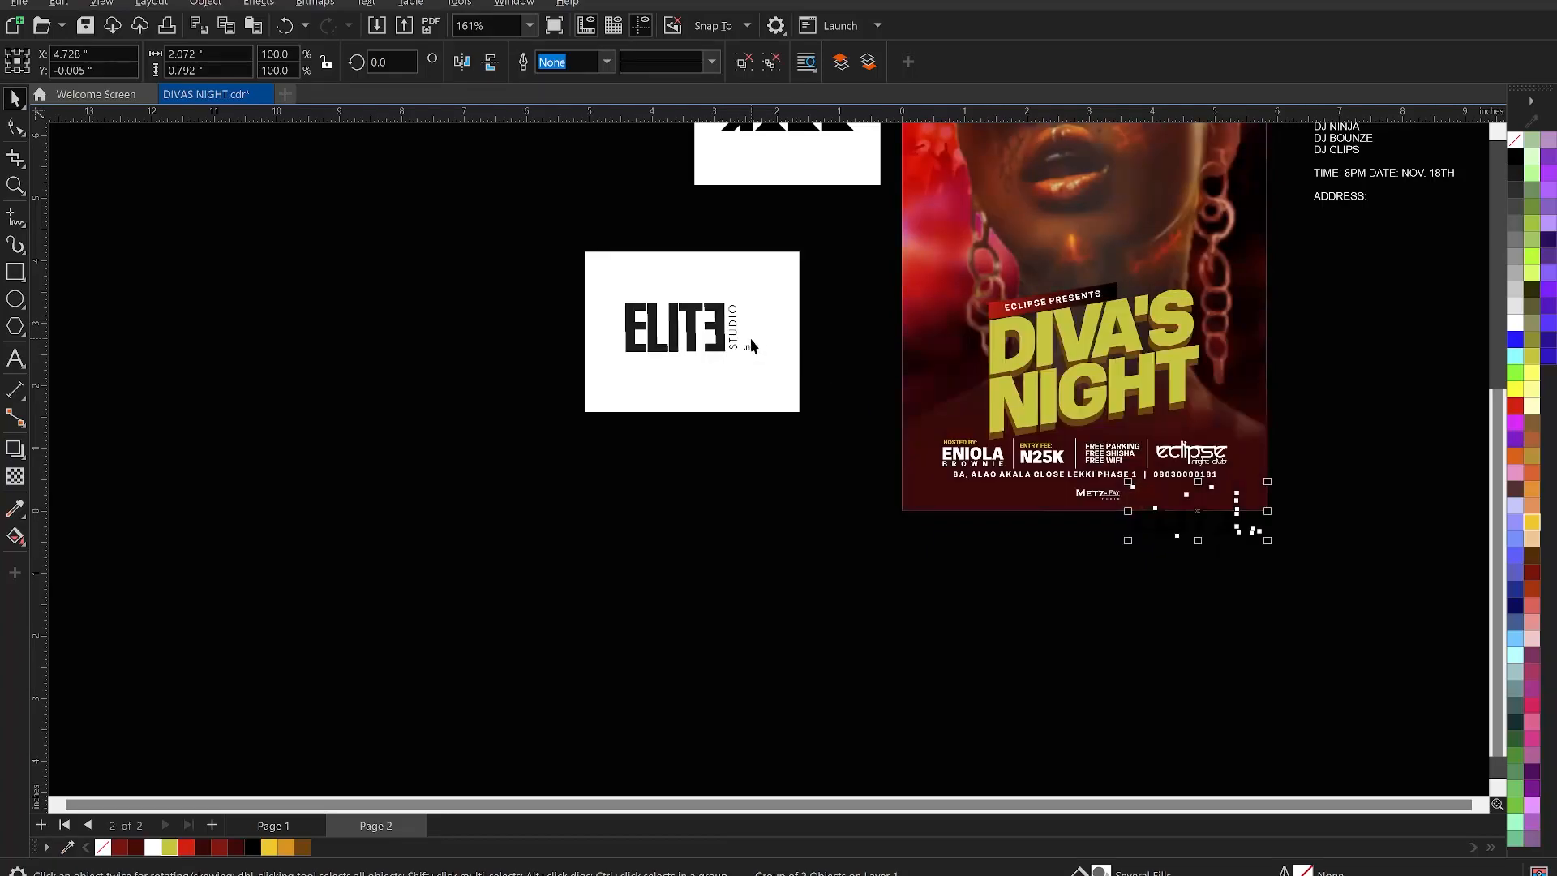
{"action": "left_click", "coordinate": [752, 341]}
{"action": "key", "text": "Delete"}
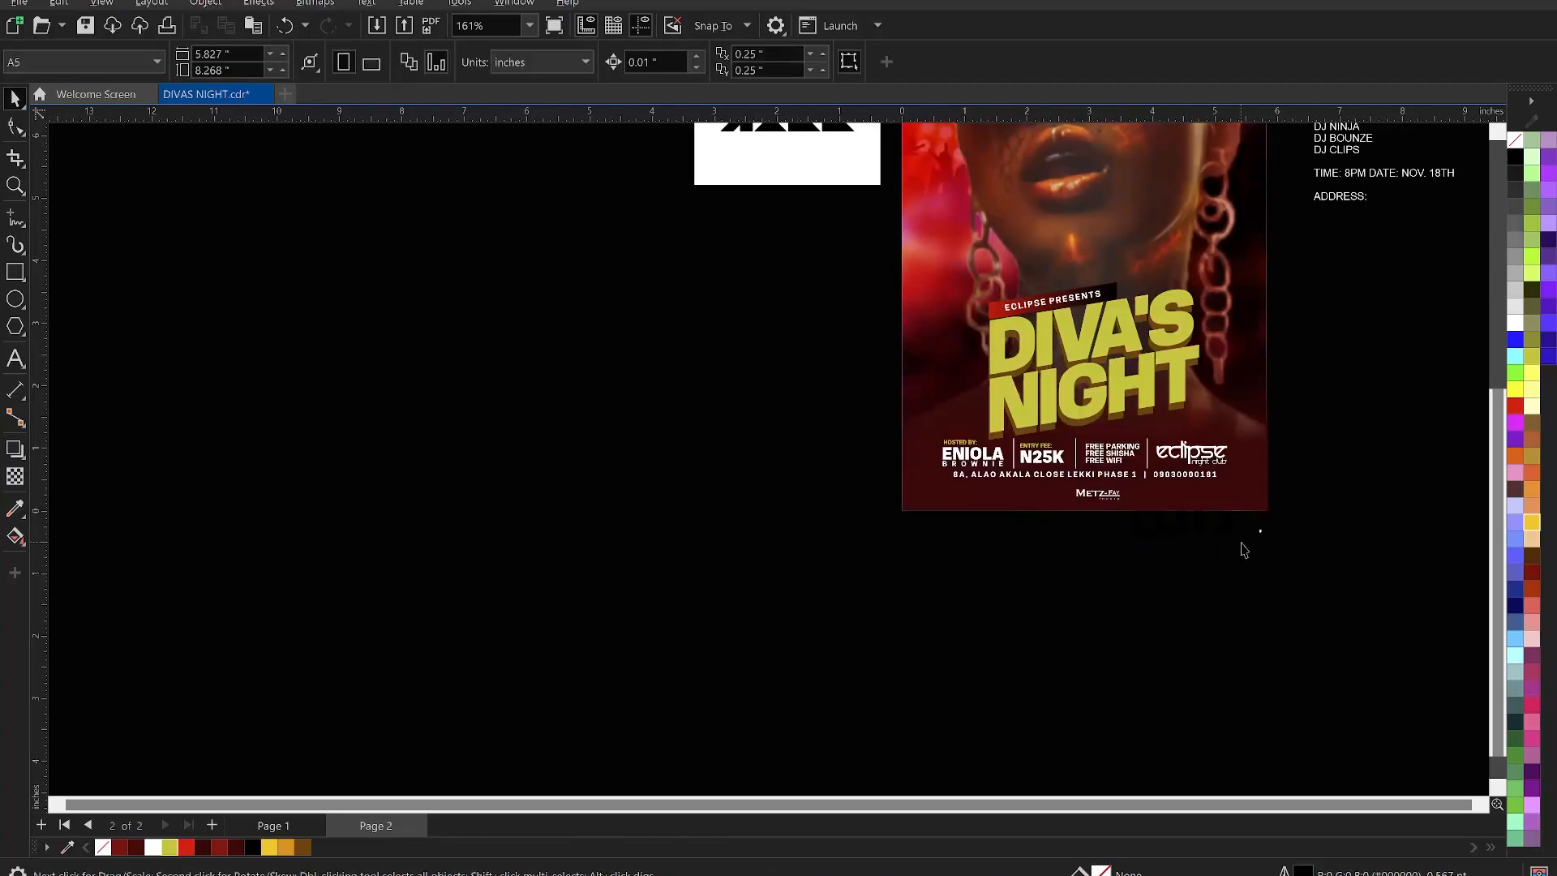
- Paste a copy of the traced Elite logo and shrink it to about 30% near Metz-Fay
{"action": "left_click_drag", "start_coordinate": [1329, 477], "coordinate": [1135, 570]}
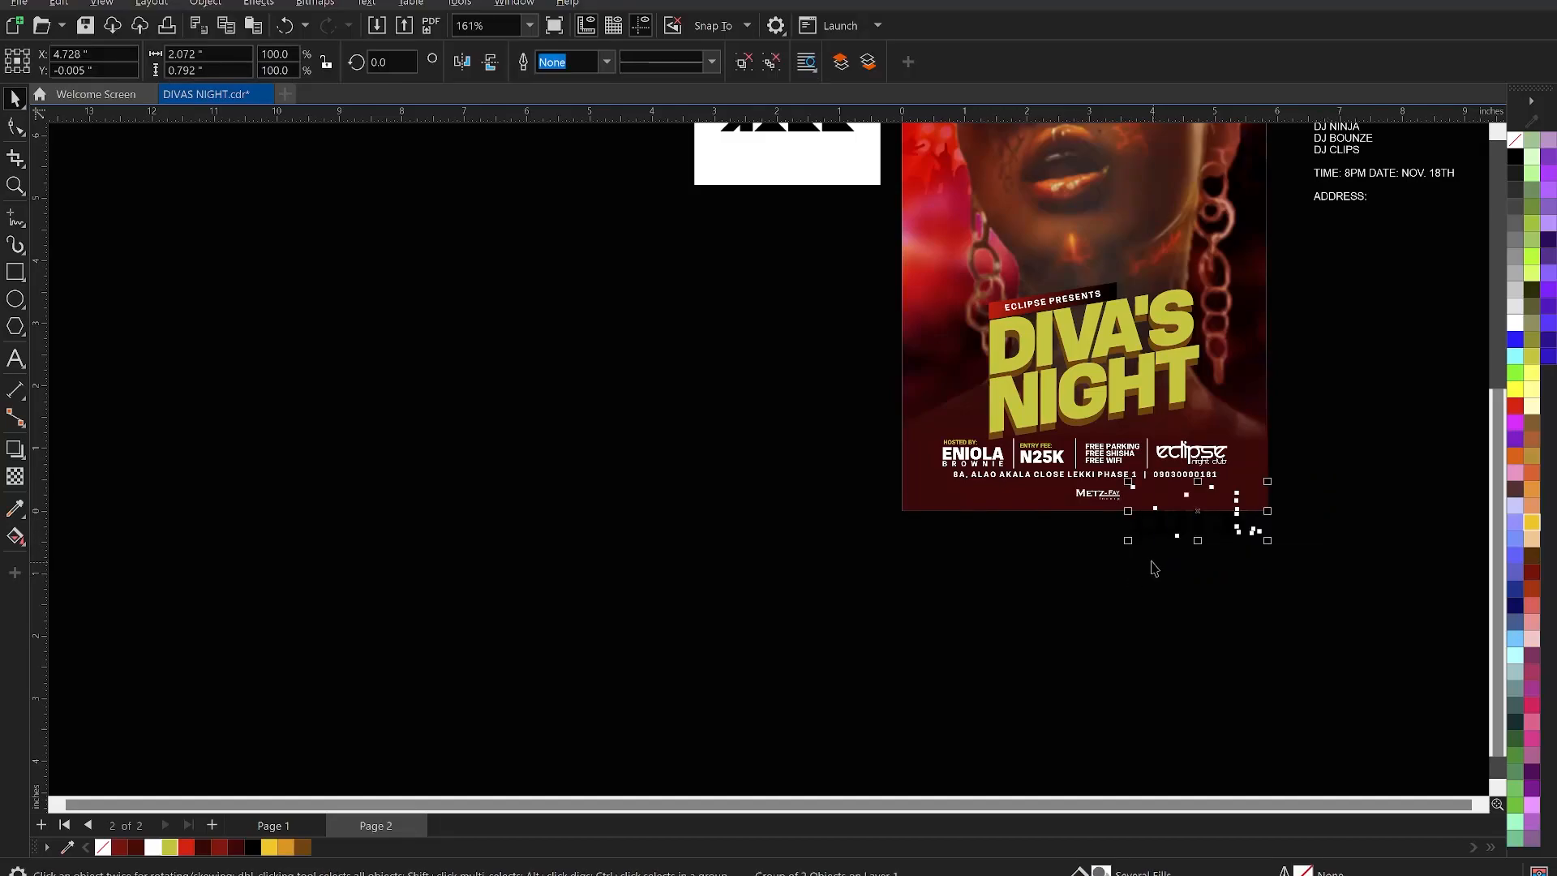
{"action": "left_click", "coordinate": [1155, 568]}
{"action": "scroll", "coordinate": [1286, 527], "scroll_direction": "up", "scroll_amount": 4}
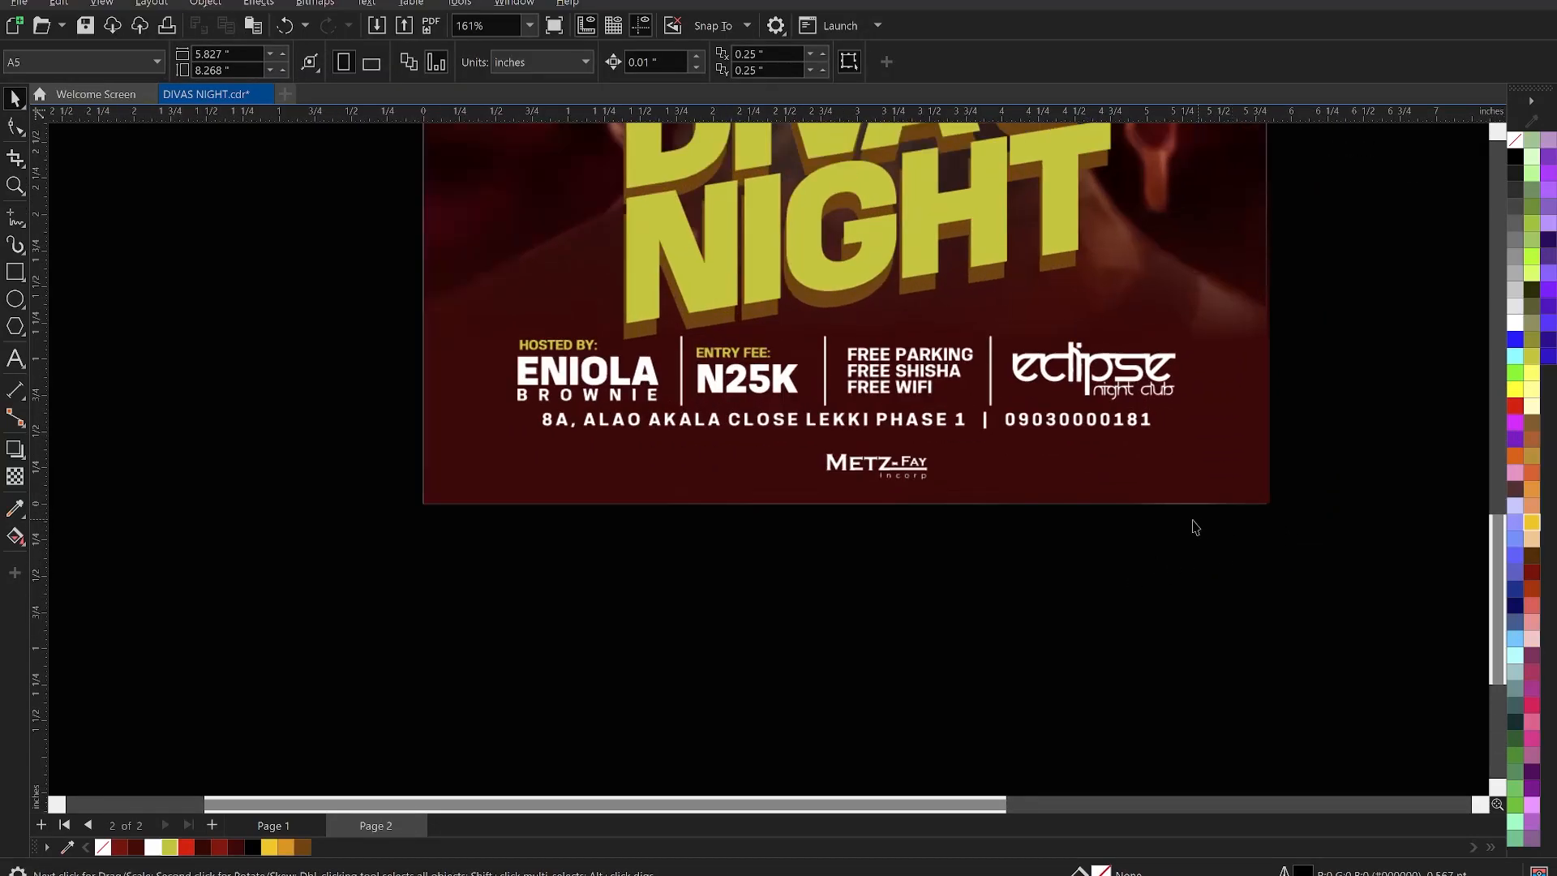
{"action": "key", "text": "ctrl+v"}
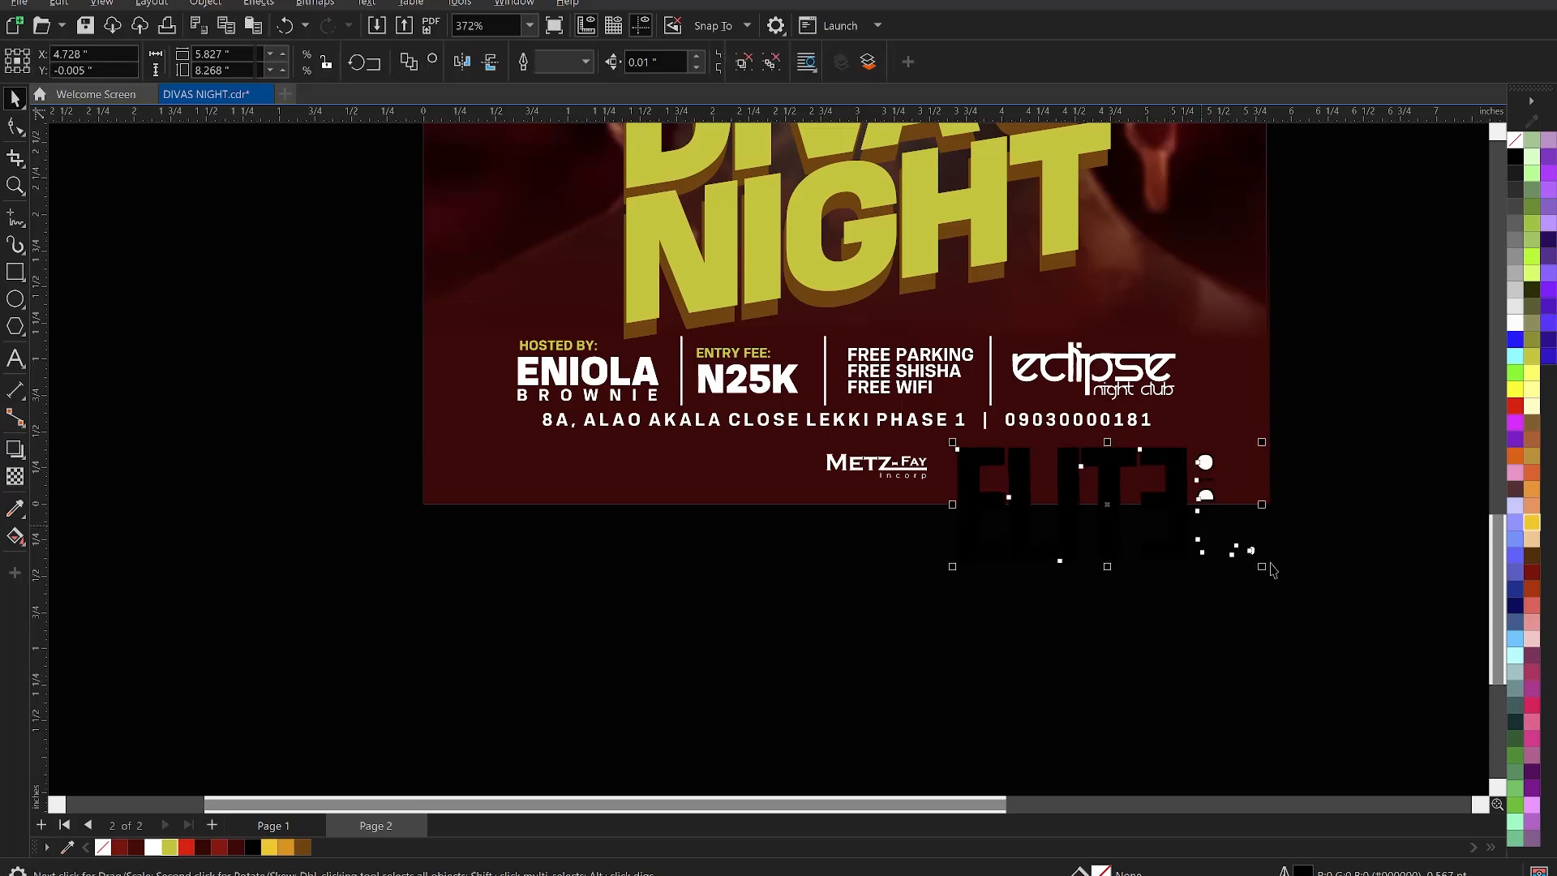
{"action": "left_click_drag", "start_coordinate": [1264, 567], "coordinate": [1042, 478]}
{"action": "scroll", "coordinate": [1044, 487], "scroll_direction": "up", "scroll_amount": 2}
{"action": "scroll", "coordinate": [1044, 486], "scroll_direction": "up", "scroll_amount": 4}
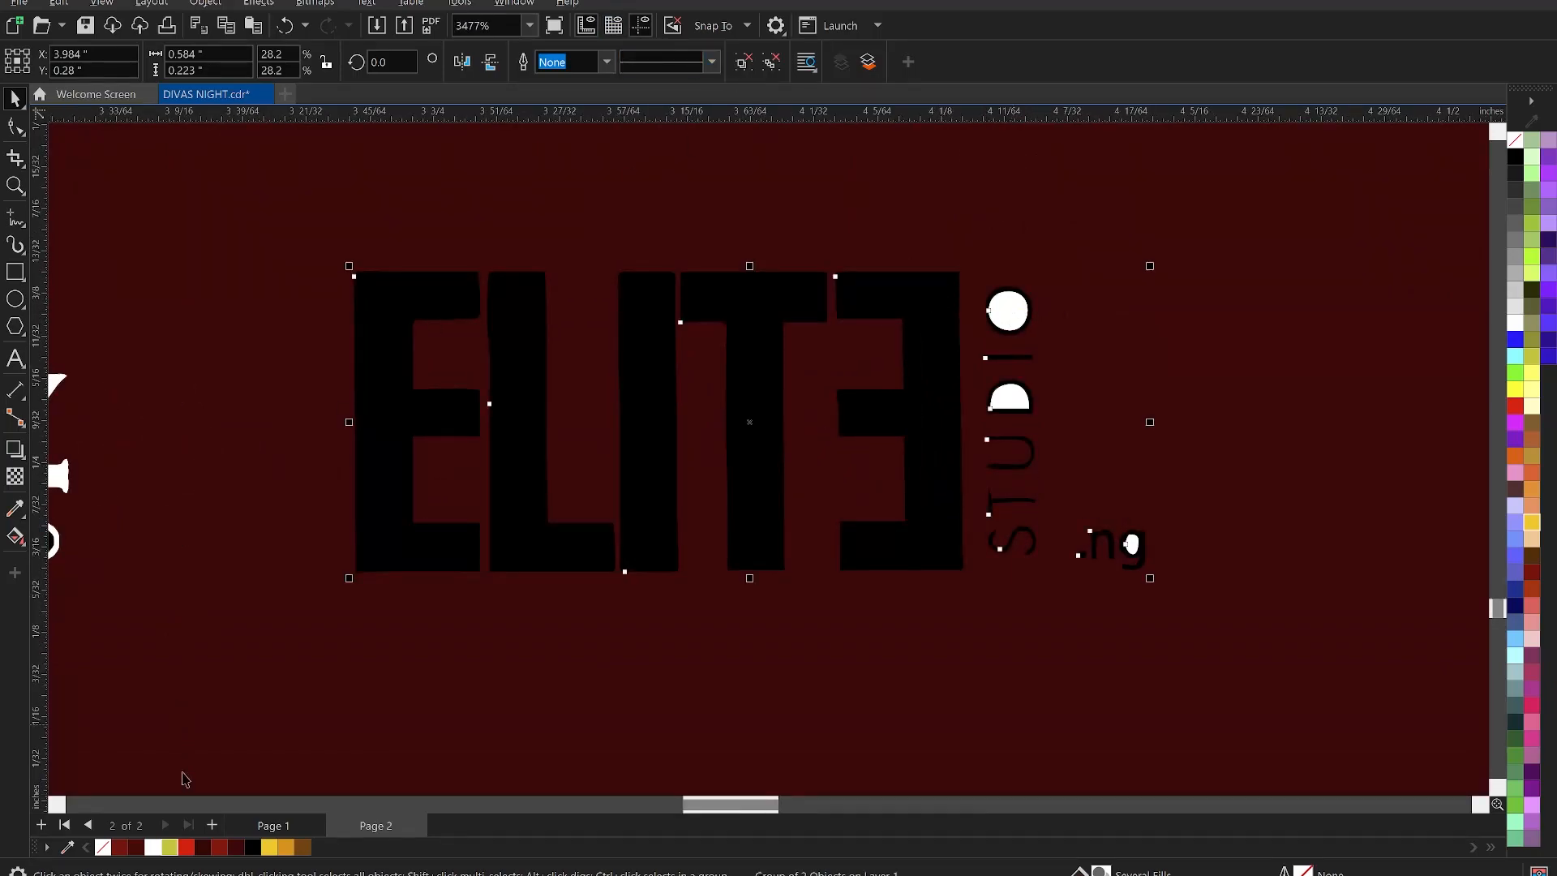
- Make the Elite logo white and delete the filler shapes inside the D, O and g
{"action": "left_click", "coordinate": [152, 848]}
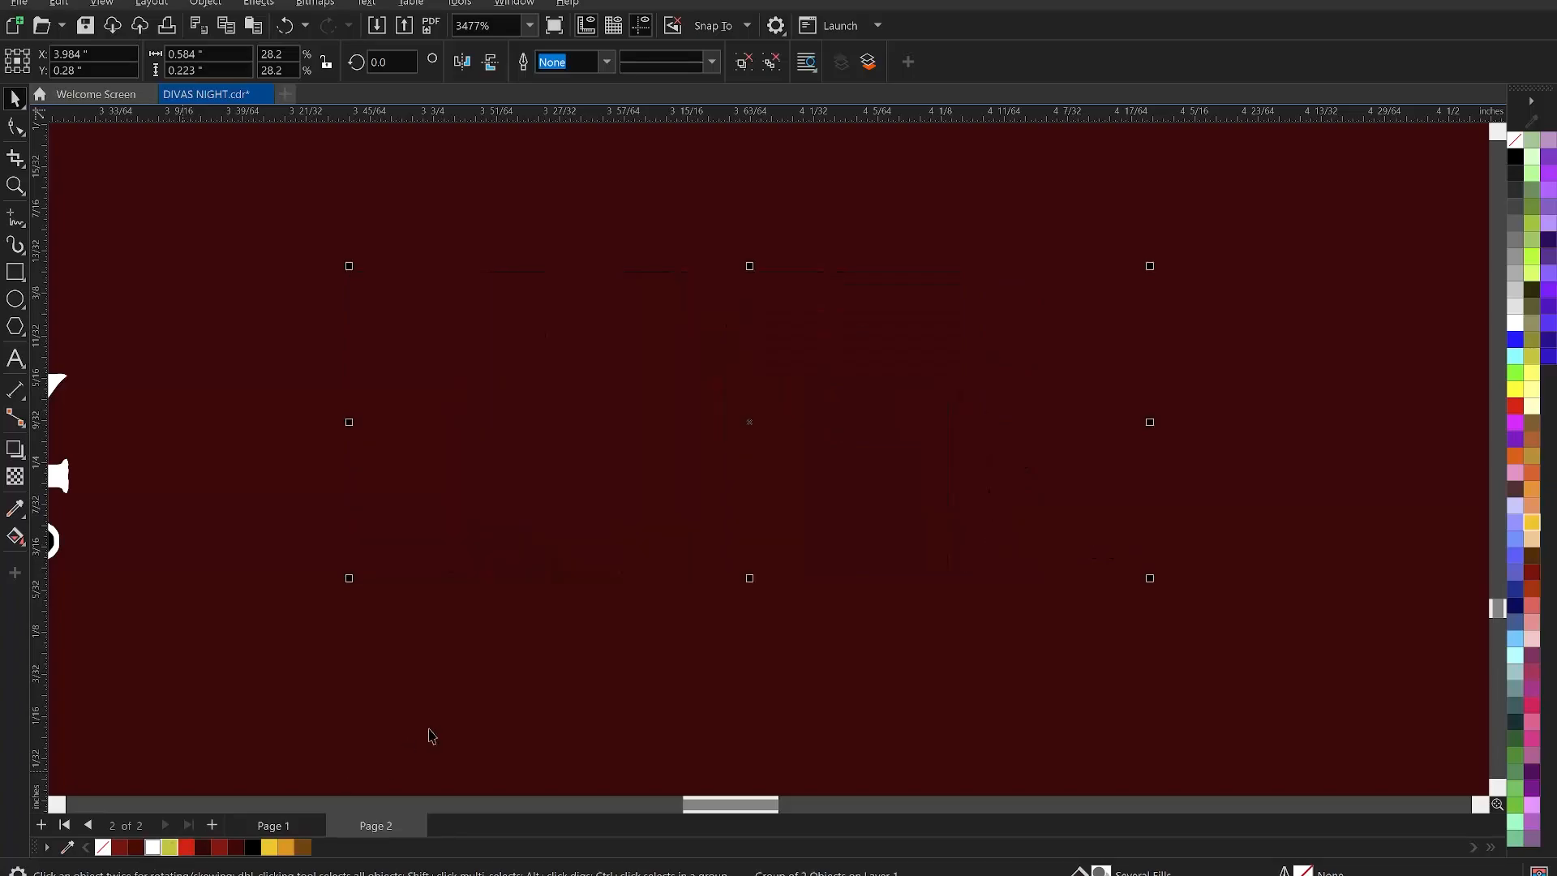
{"action": "left_click", "coordinate": [1059, 405]}
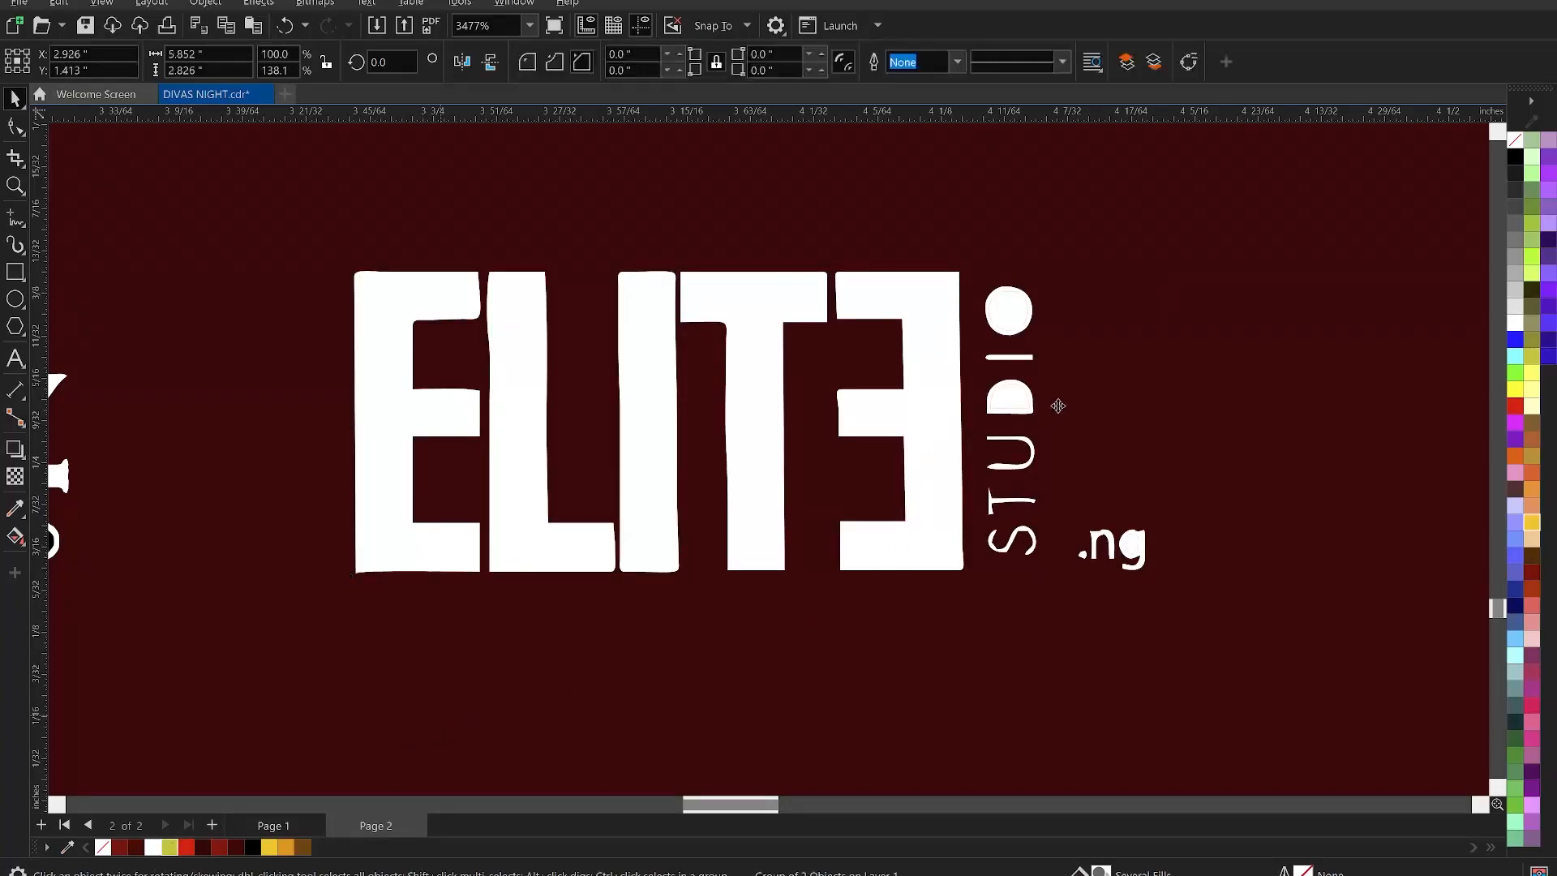
{"action": "left_click", "coordinate": [1012, 396], "text": "ctrl"}
{"action": "key", "text": "Delete"}
{"action": "left_click", "coordinate": [1010, 313]}
{"action": "left_click", "coordinate": [1009, 313], "text": "ctrl"}
{"action": "key", "text": "Delete"}
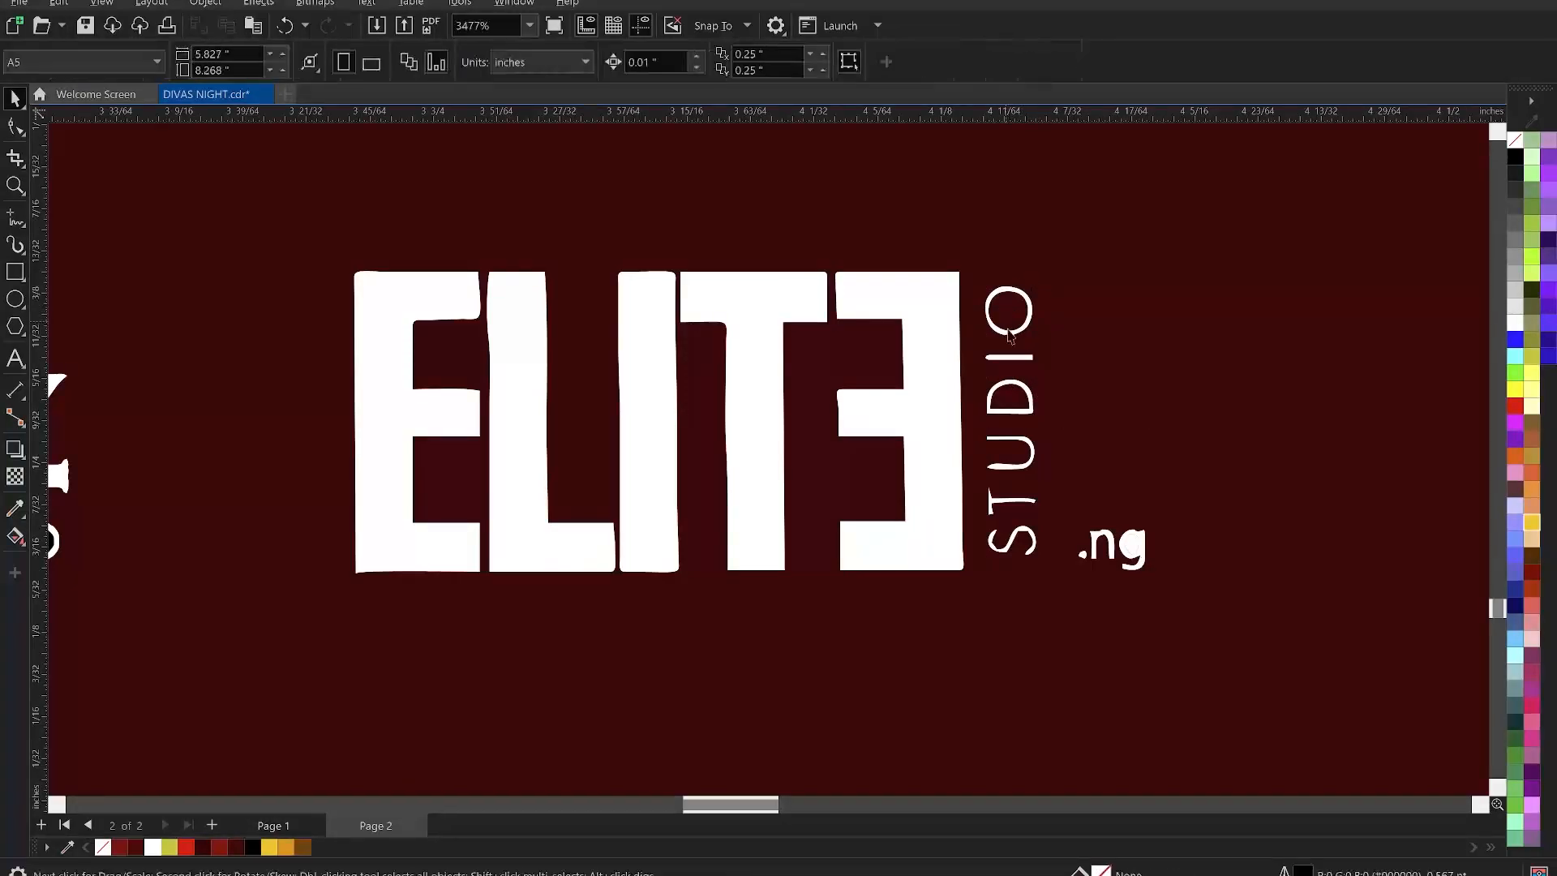
{"action": "left_click", "coordinate": [1135, 555], "text": "ctrl"}
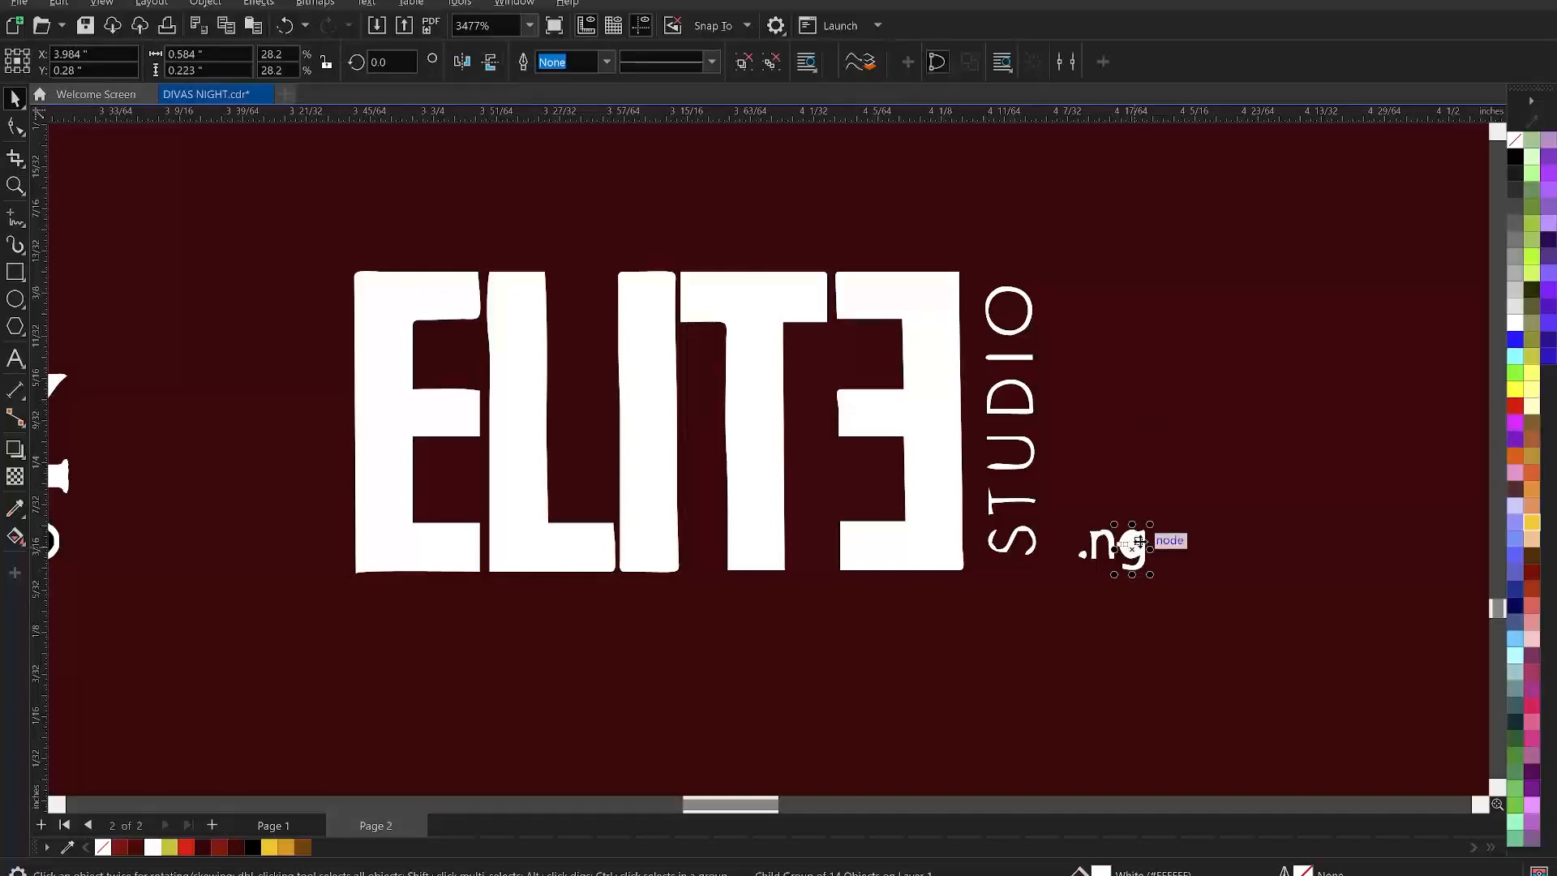
{"action": "left_click", "coordinate": [1141, 541], "text": "ctrl"}
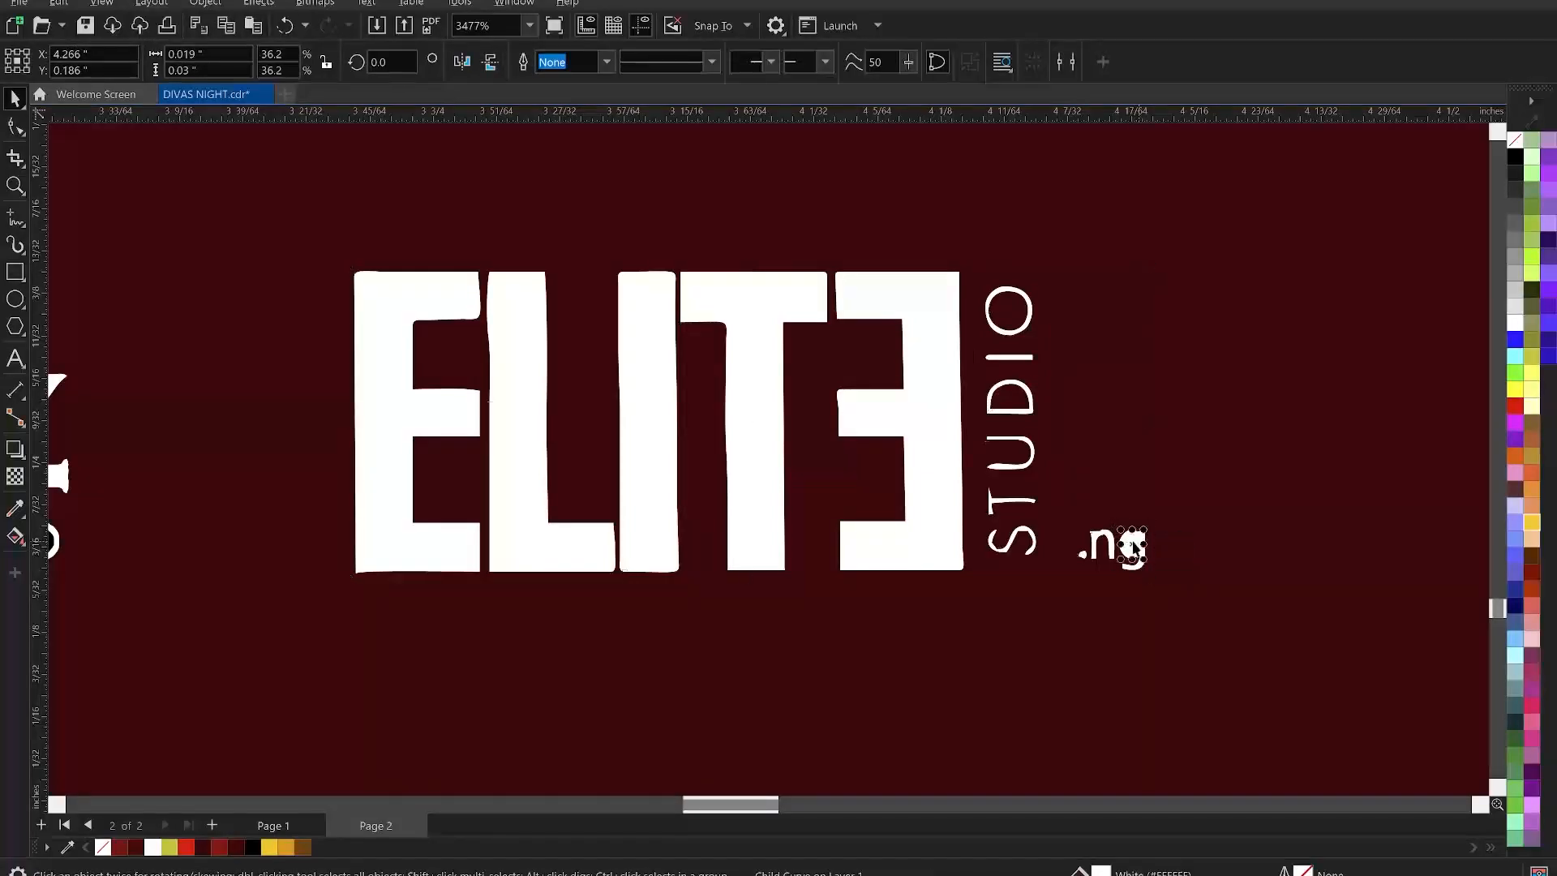
{"action": "key", "text": "Delete"}
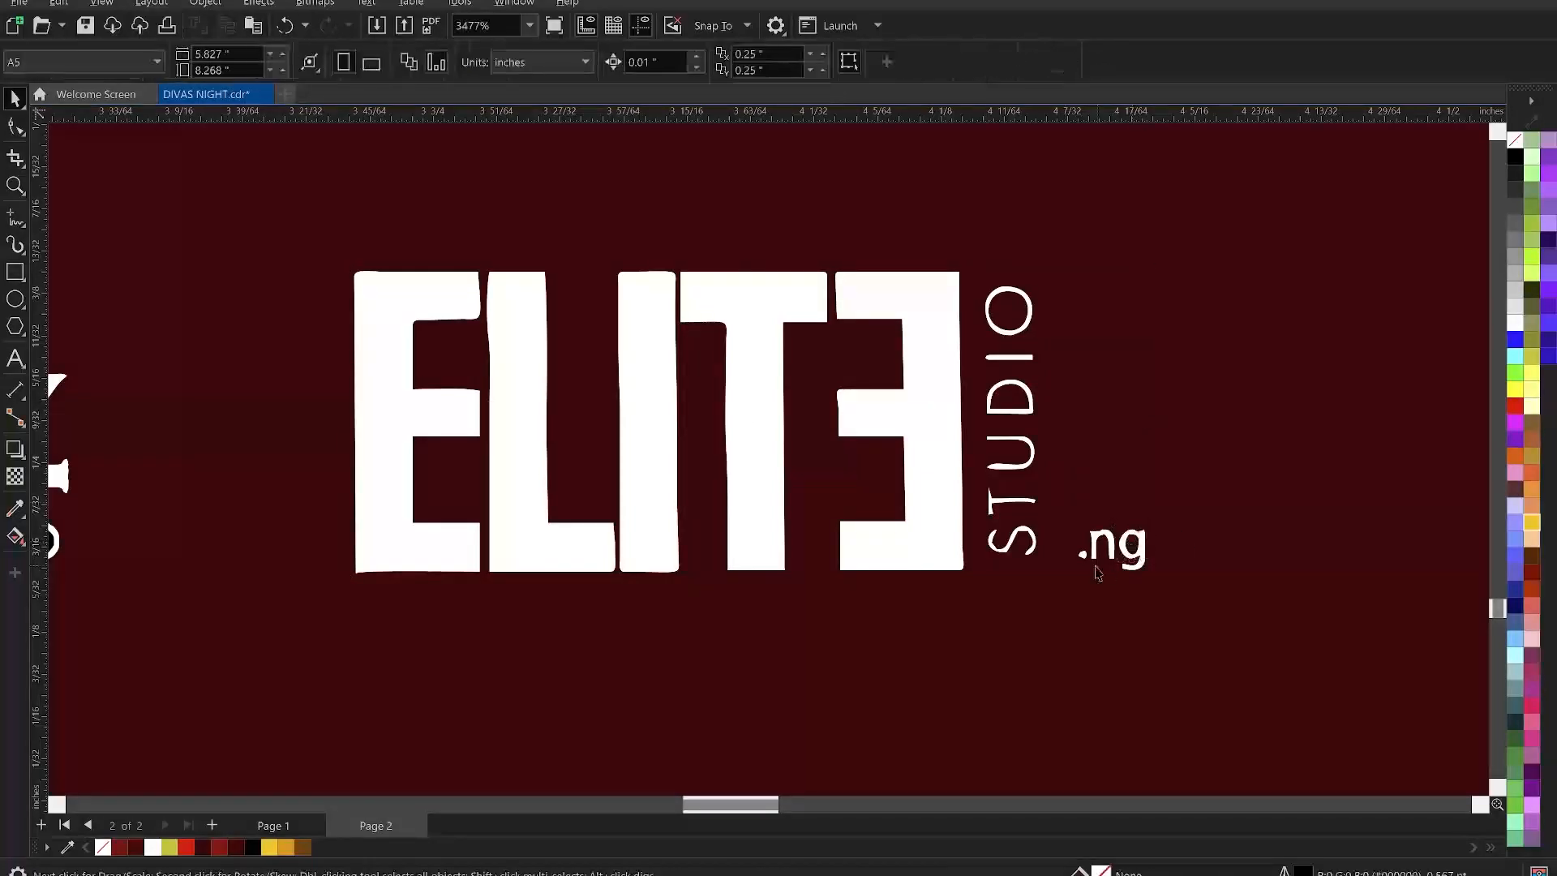
- Draw a gold, outline-free rectangle over the vertical STUDIO text and send it back one
{"action": "left_click", "coordinate": [15, 274]}
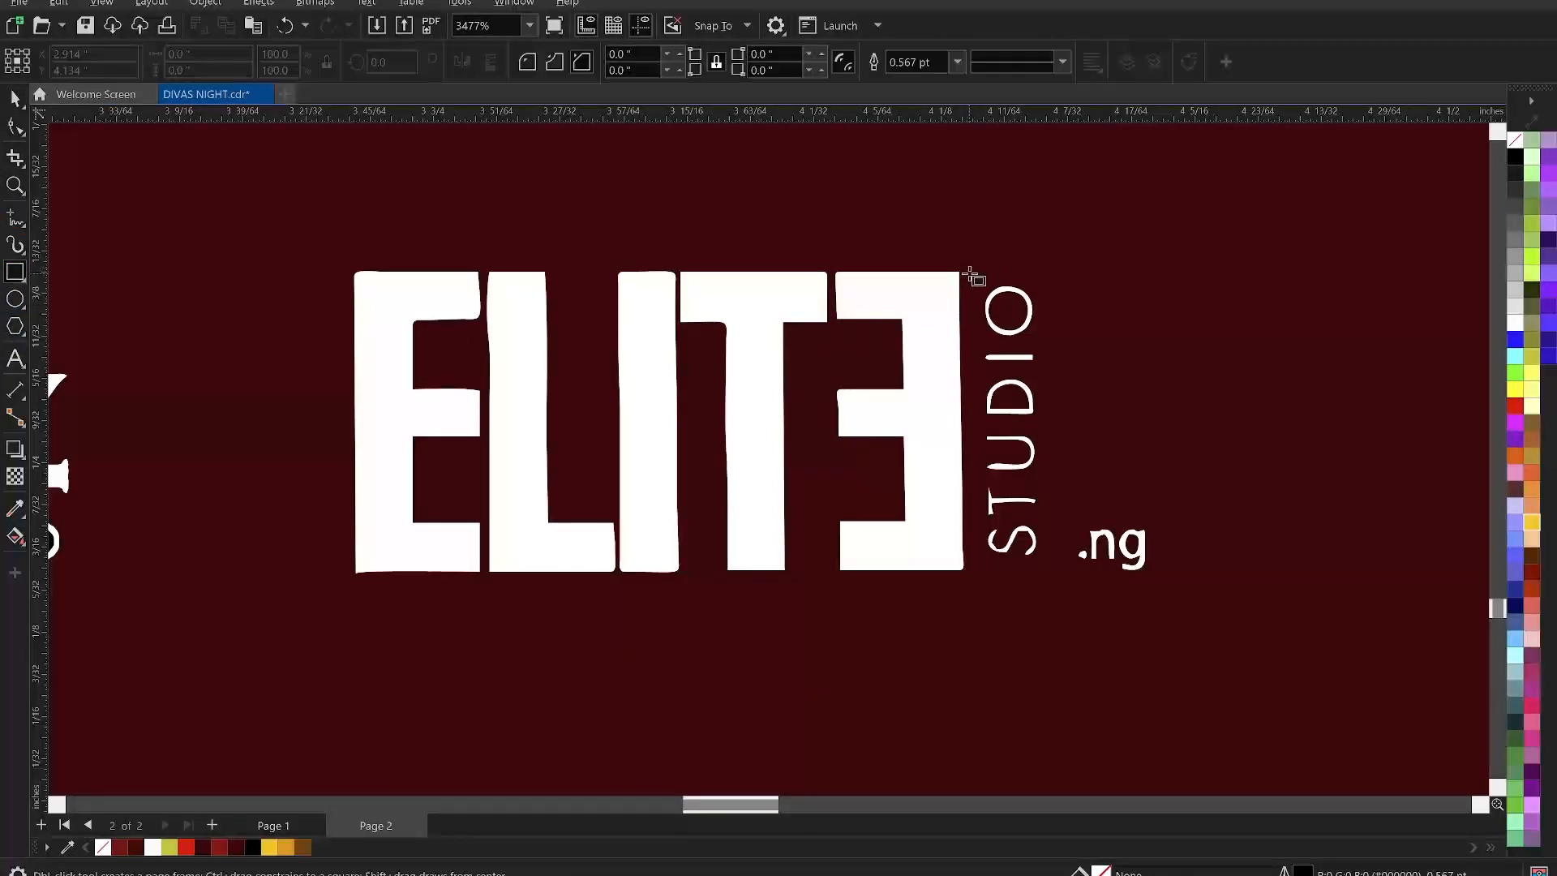
{"action": "left_click_drag", "start_coordinate": [970, 276], "coordinate": [1060, 573]}
{"action": "key", "text": "space"}
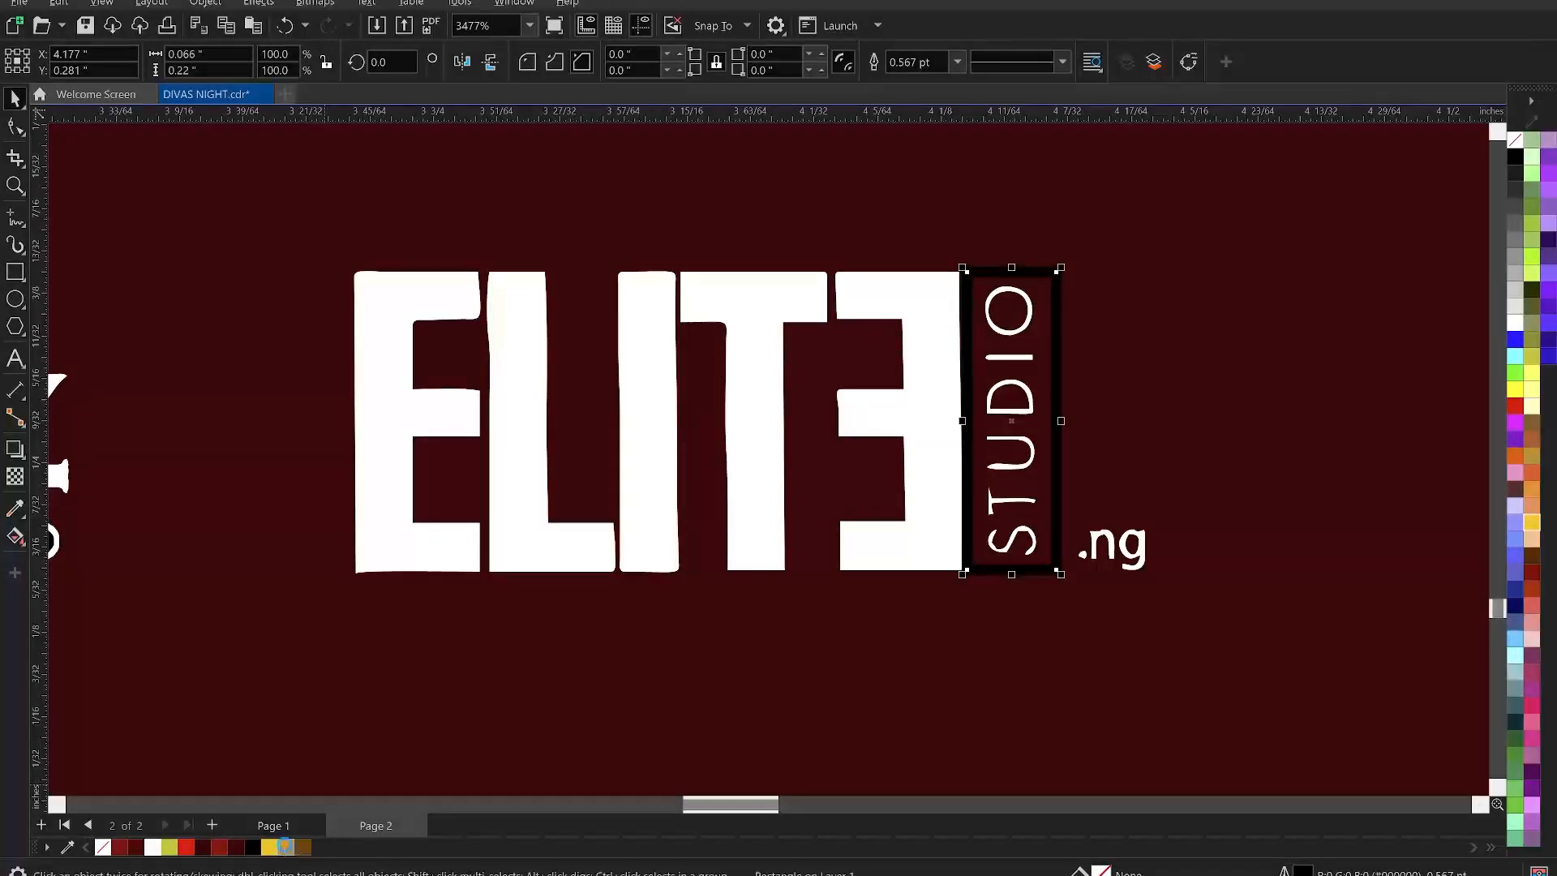
{"action": "left_click", "coordinate": [287, 847]}
{"action": "right_click", "coordinate": [103, 848]}
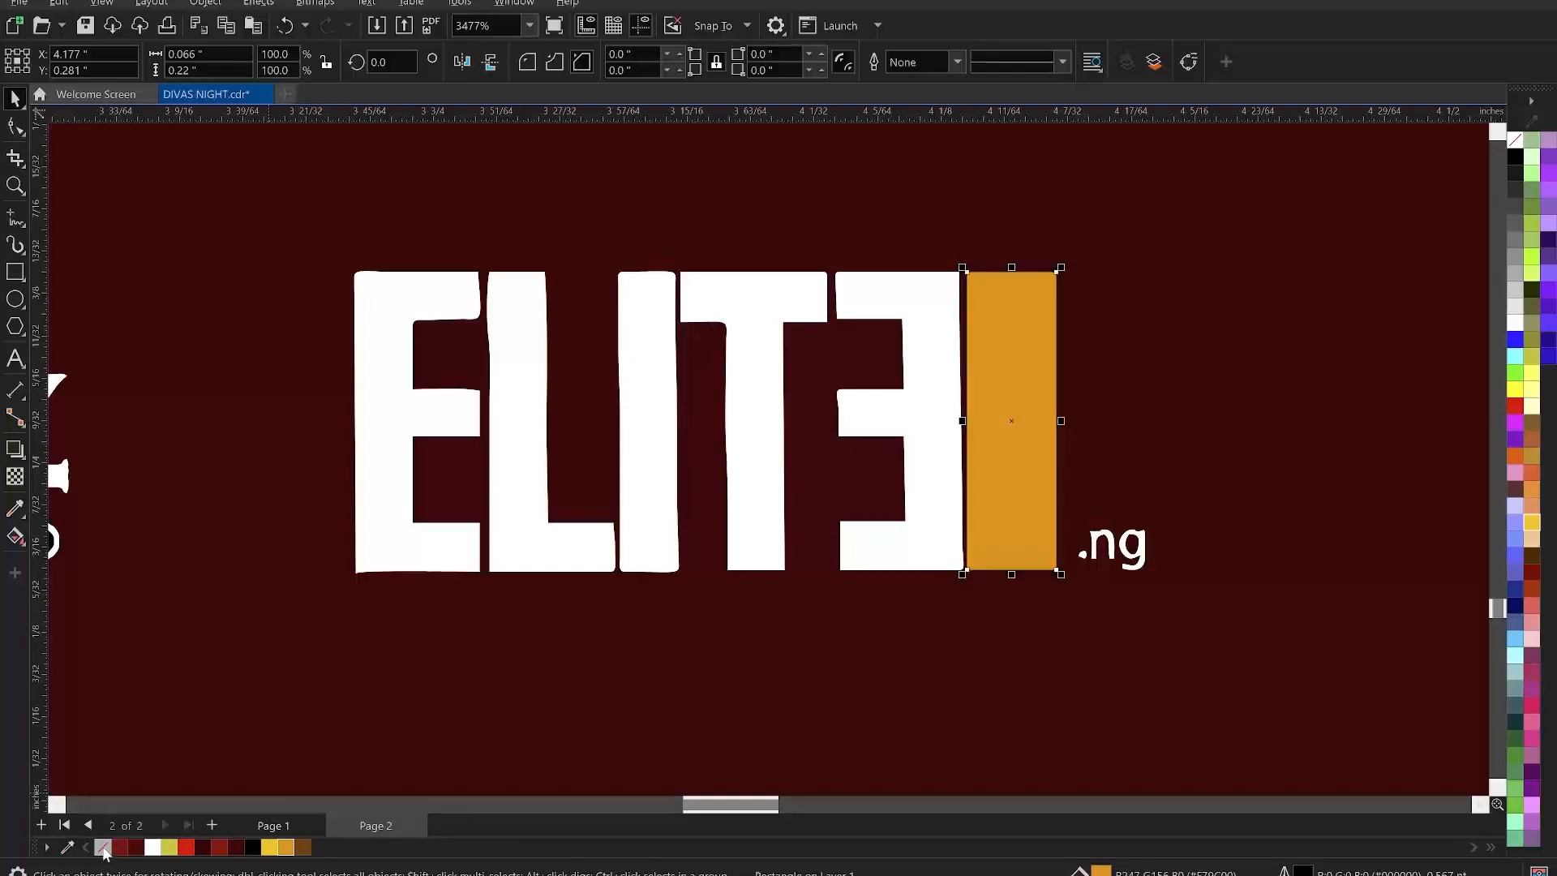
{"action": "right_click", "coordinate": [1017, 318]}
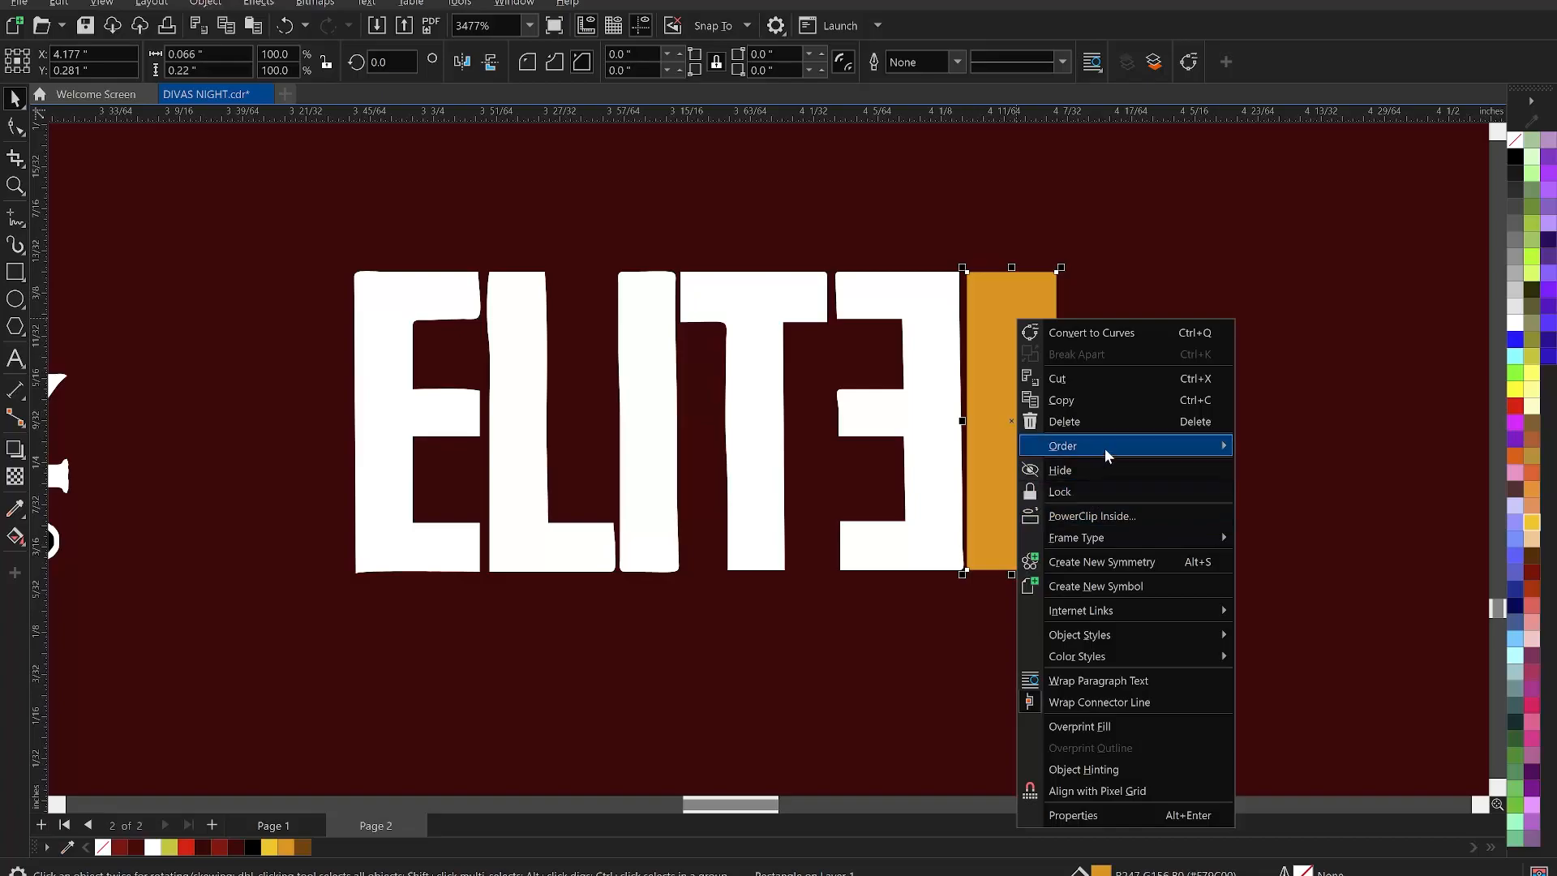
{"action": "mouse_move", "coordinate": [1107, 456]}
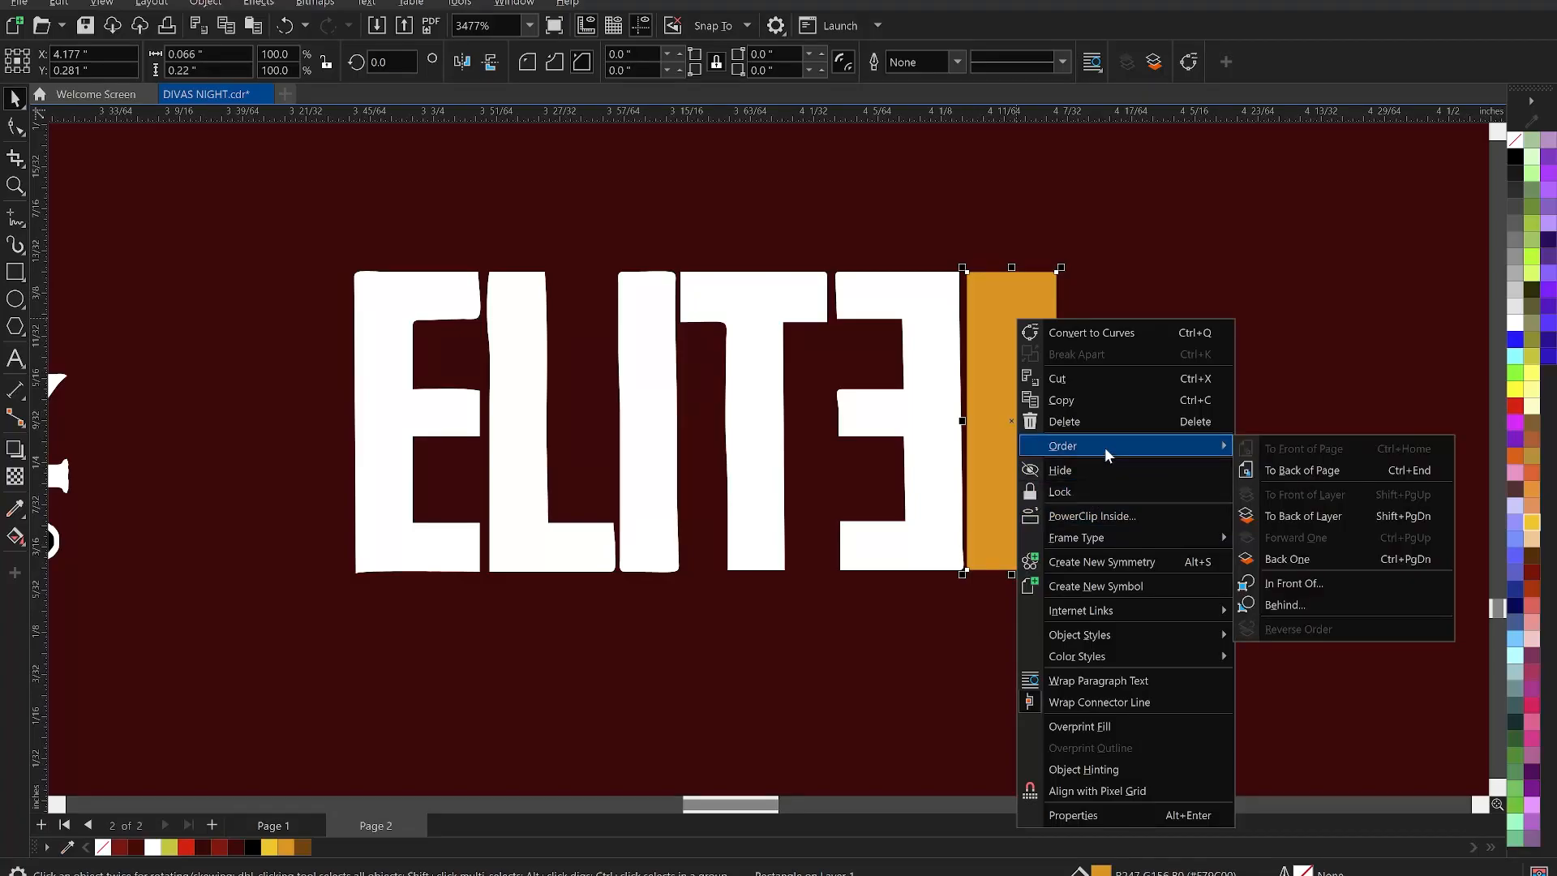
{"action": "left_click", "coordinate": [1312, 557]}
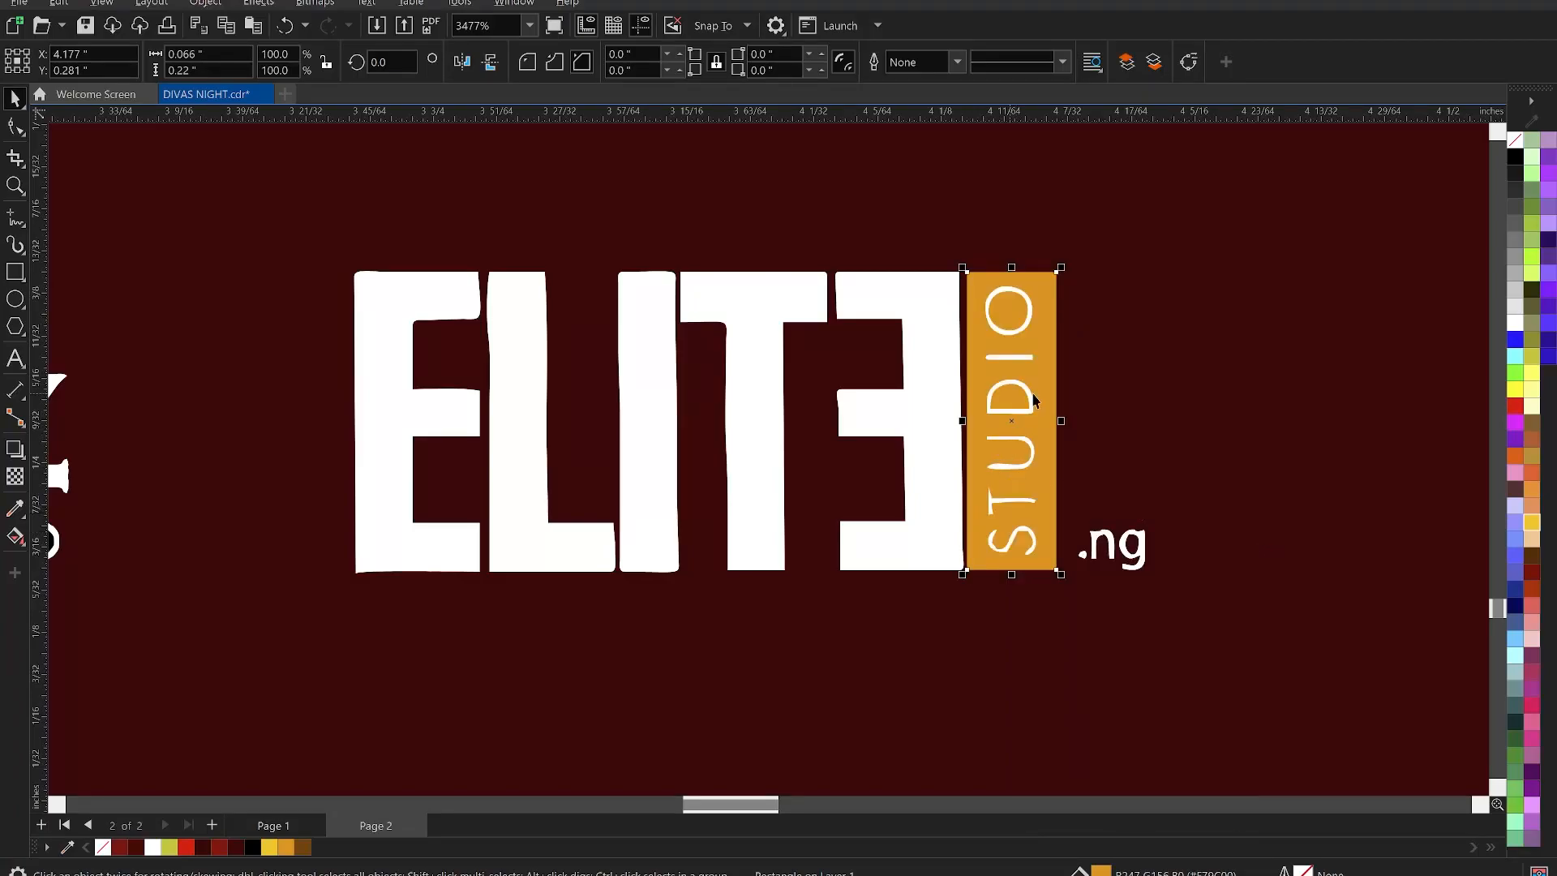
{"action": "scroll", "coordinate": [1087, 417], "scroll_direction": "down", "scroll_amount": 4}
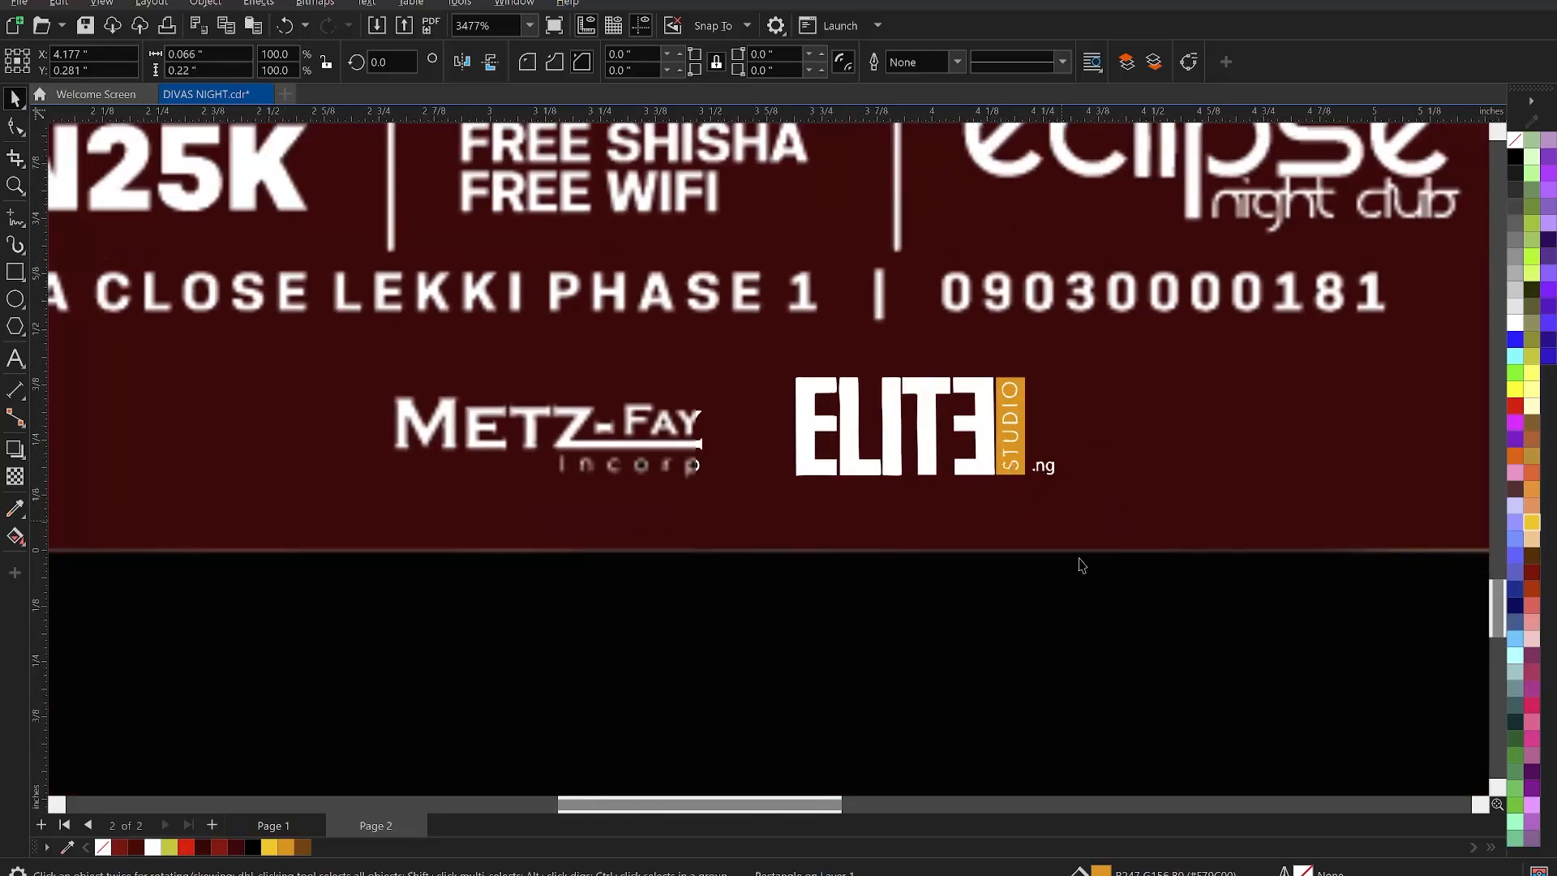
- Group all Elite Studio logo parts and scale the group to about half, matching Metz-Fay
{"action": "left_click", "coordinate": [1096, 597]}
{"action": "left_click_drag", "start_coordinate": [1188, 638], "coordinate": [746, 353]}
{"action": "key", "text": "ctrl+g"}
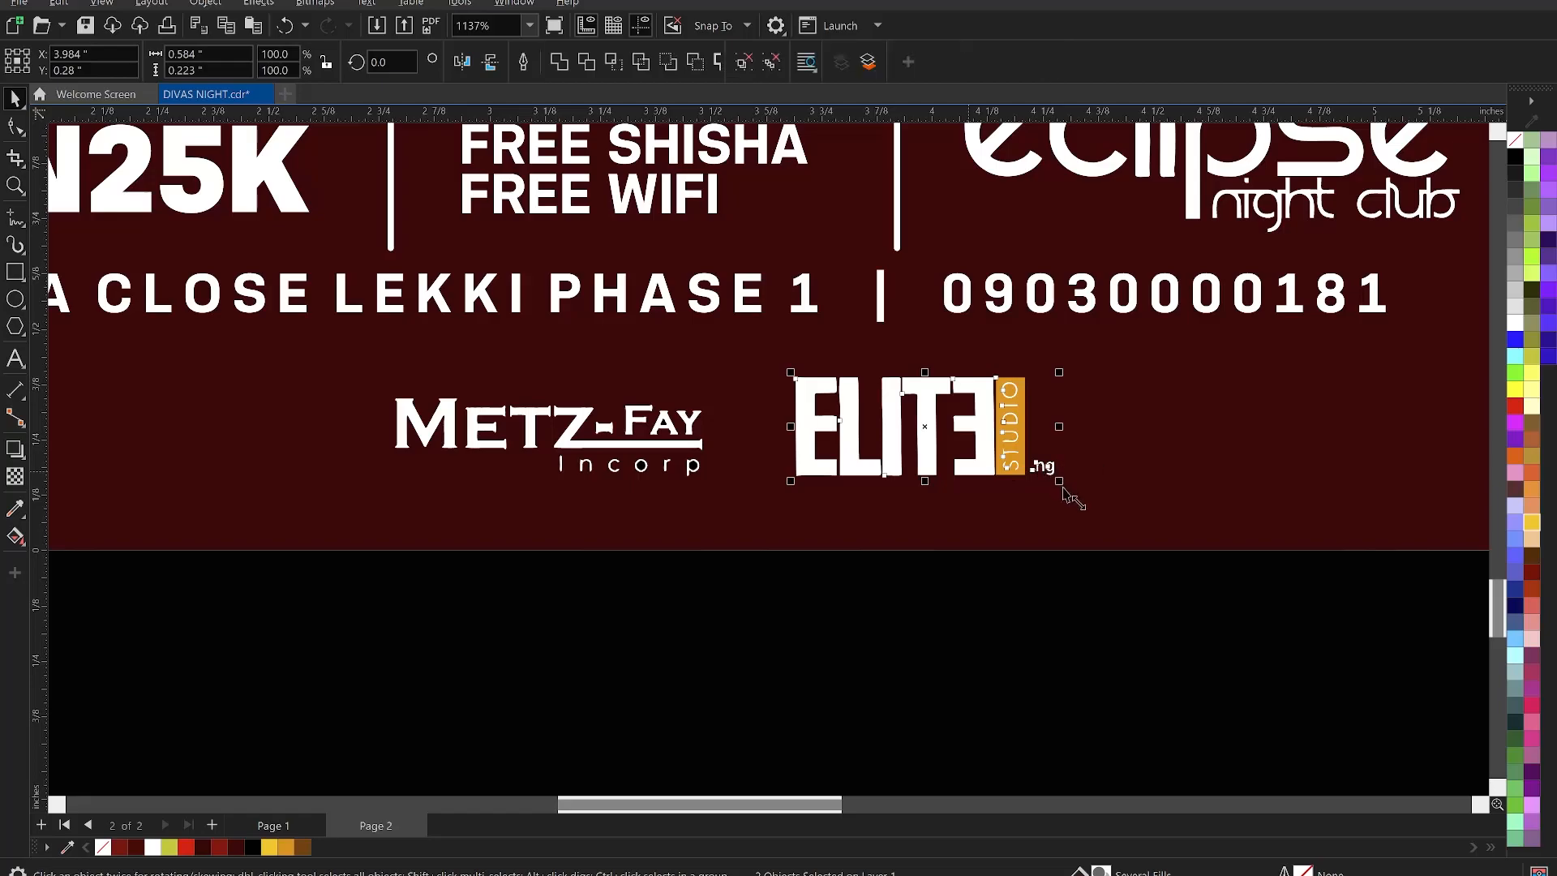
{"action": "left_click_drag", "start_coordinate": [1059, 481], "coordinate": [897, 452]}
{"action": "scroll", "coordinate": [924, 435], "scroll_direction": "down", "scroll_amount": 3}
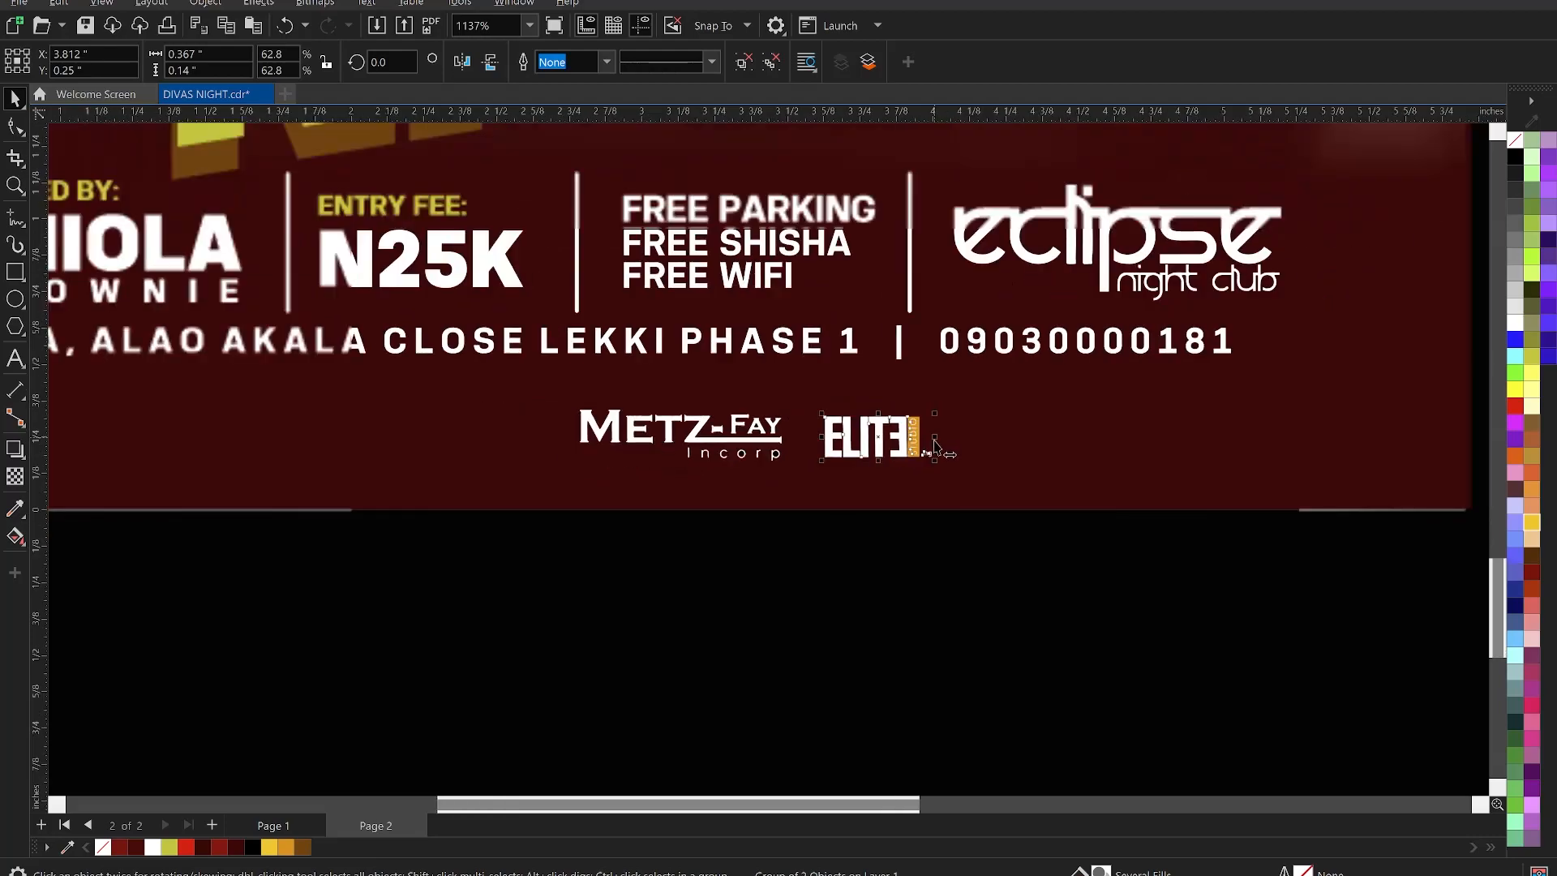
{"action": "left_click", "coordinate": [763, 427], "text": "shift"}
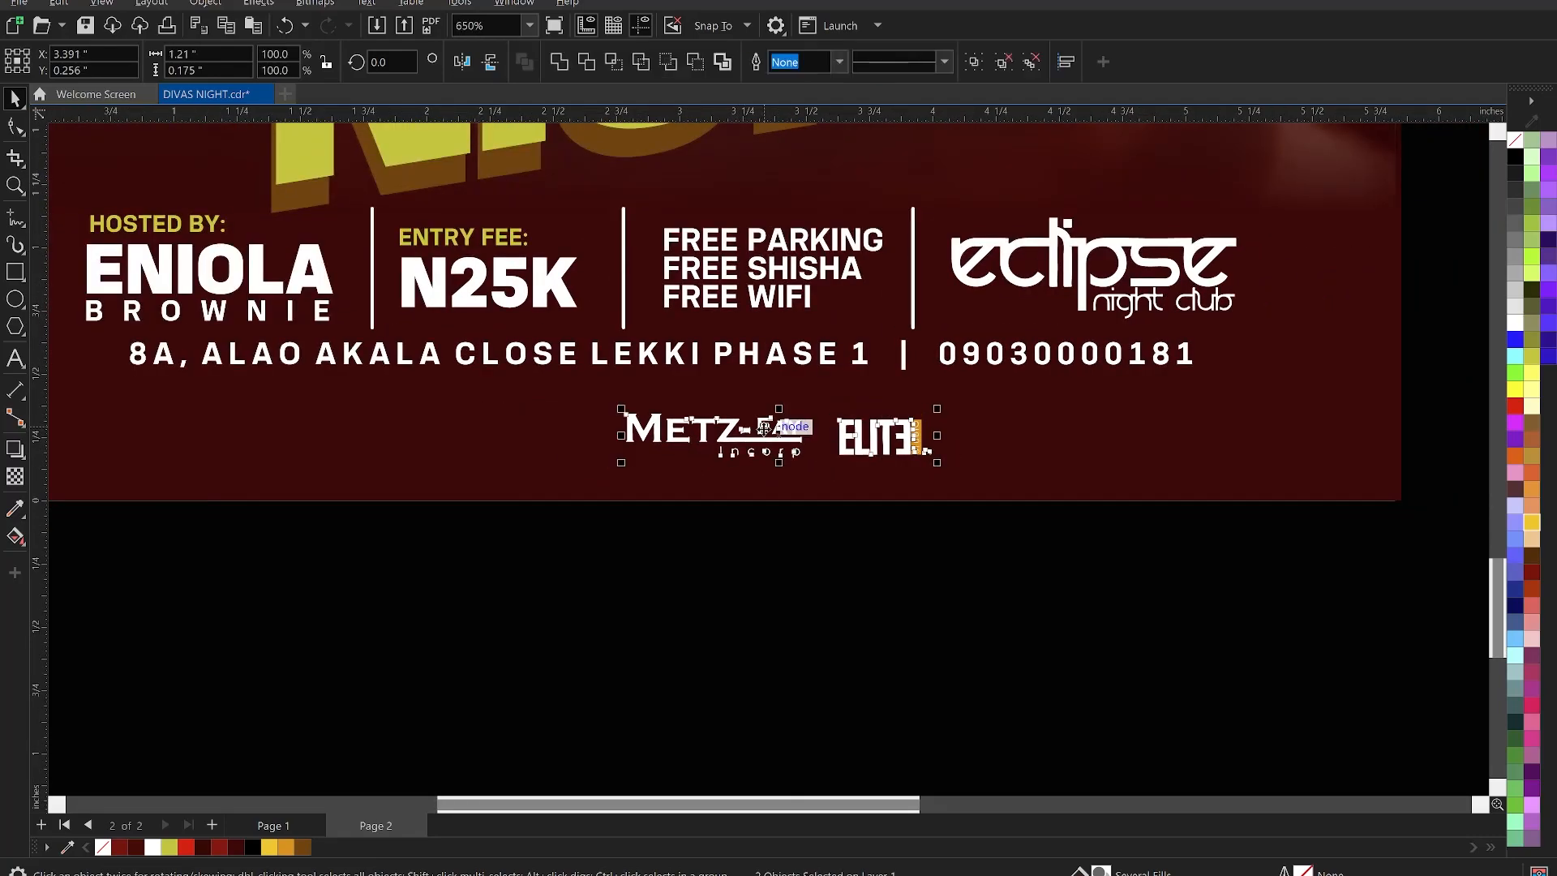
{"action": "scroll", "coordinate": [904, 504], "scroll_direction": "down", "scroll_amount": 5}
{"action": "left_click", "coordinate": [1005, 626]}
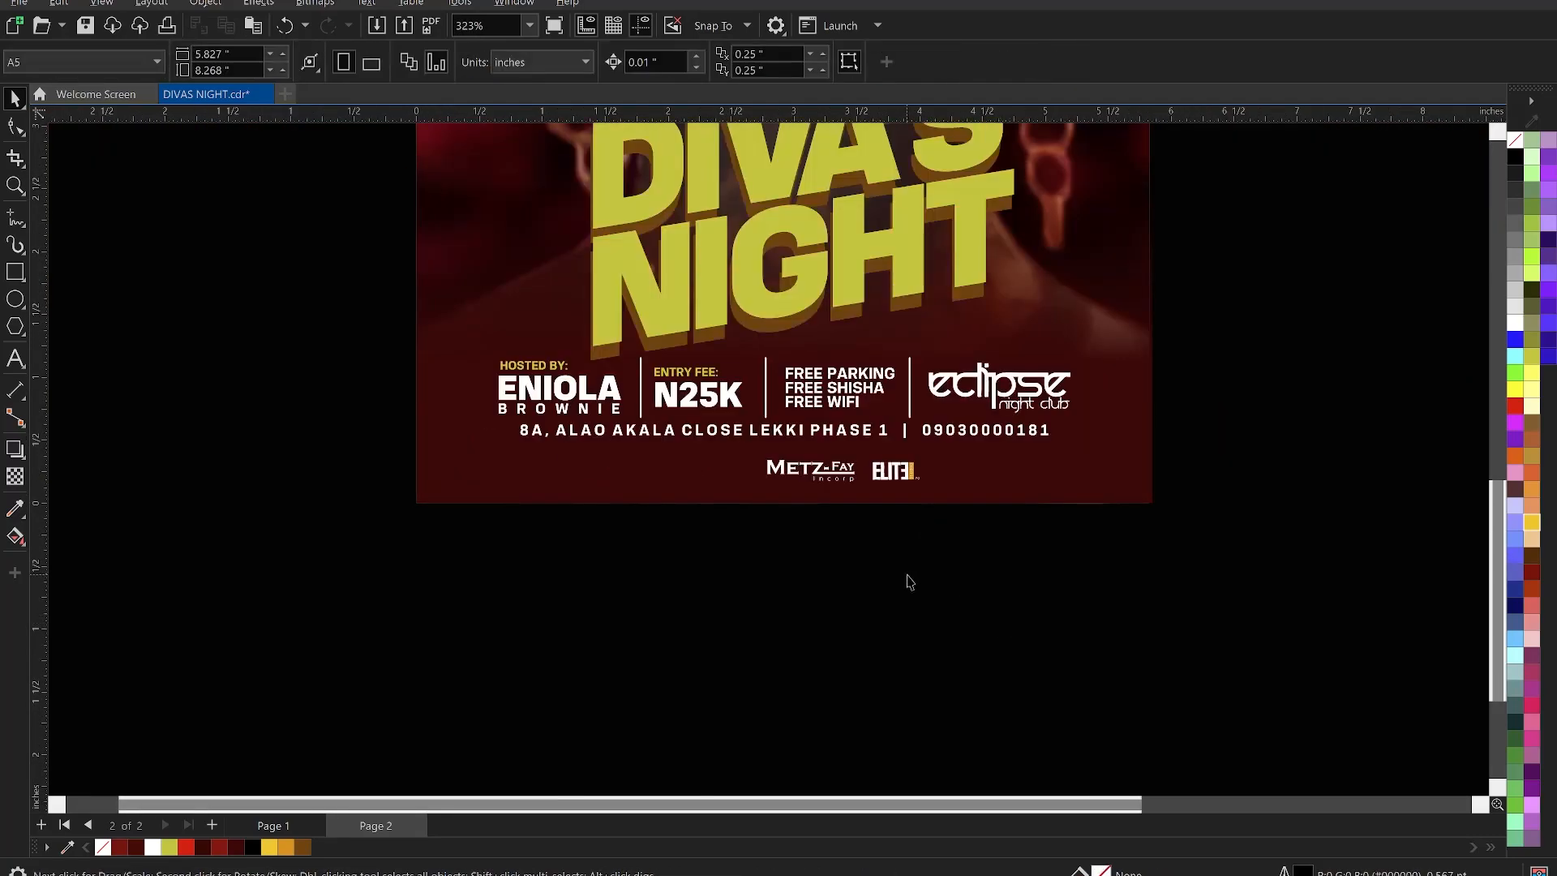
{"action": "scroll", "coordinate": [912, 574], "scroll_direction": "down", "scroll_amount": 8}
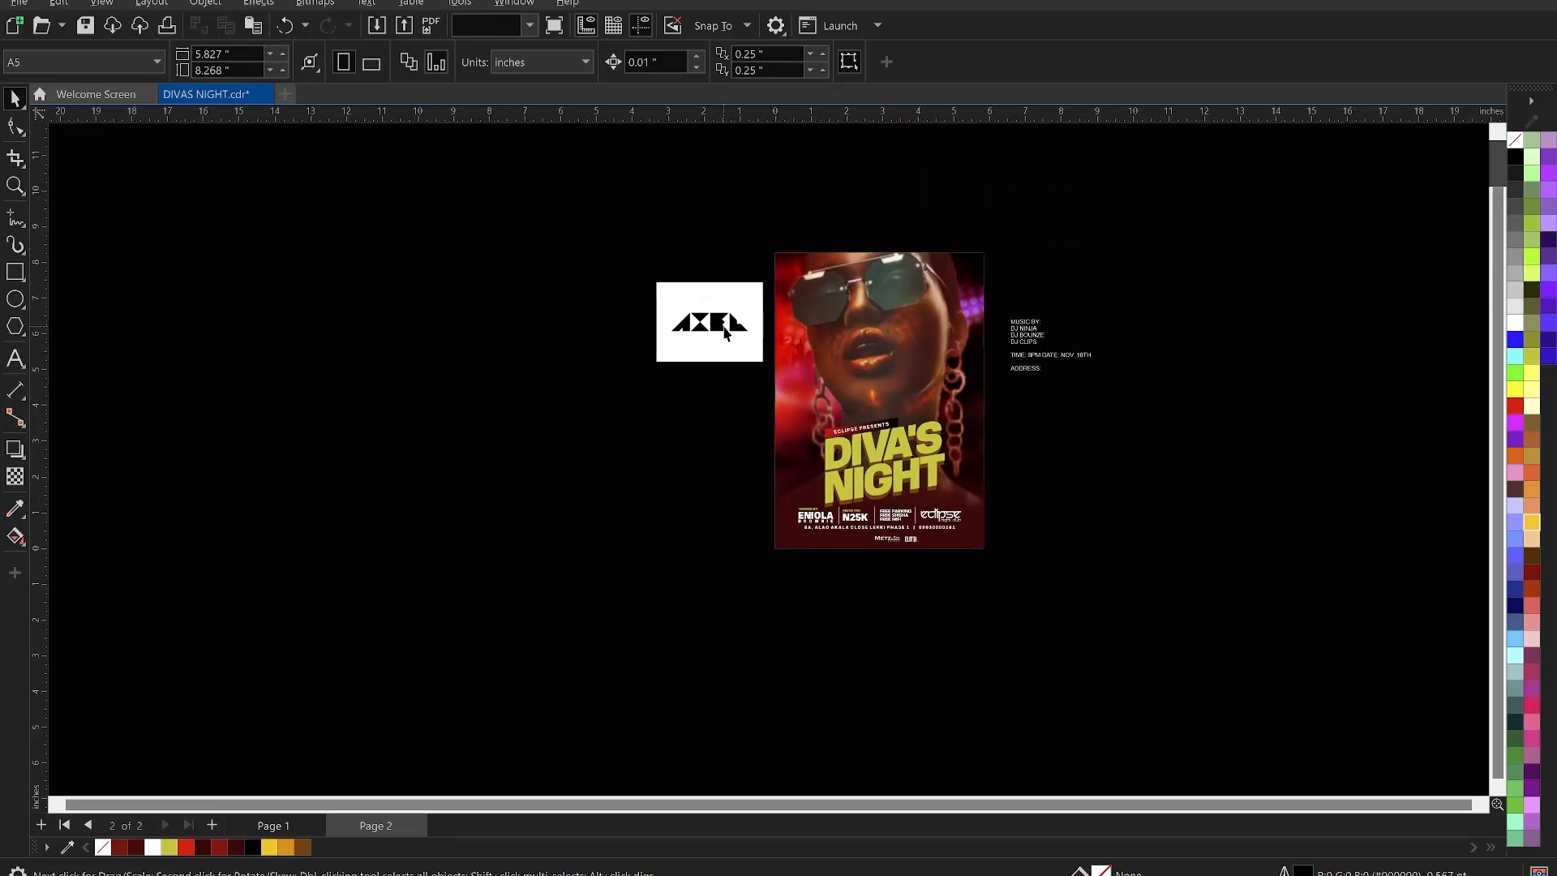
- Move the AXEL bitmap down-left and trace it with Outline Trace > Line Art
{"action": "left_click", "coordinate": [726, 332]}
{"action": "left_click_drag", "start_coordinate": [726, 332], "coordinate": [654, 445]}
{"action": "scroll", "coordinate": [653, 445], "scroll_direction": "up", "scroll_amount": 5}
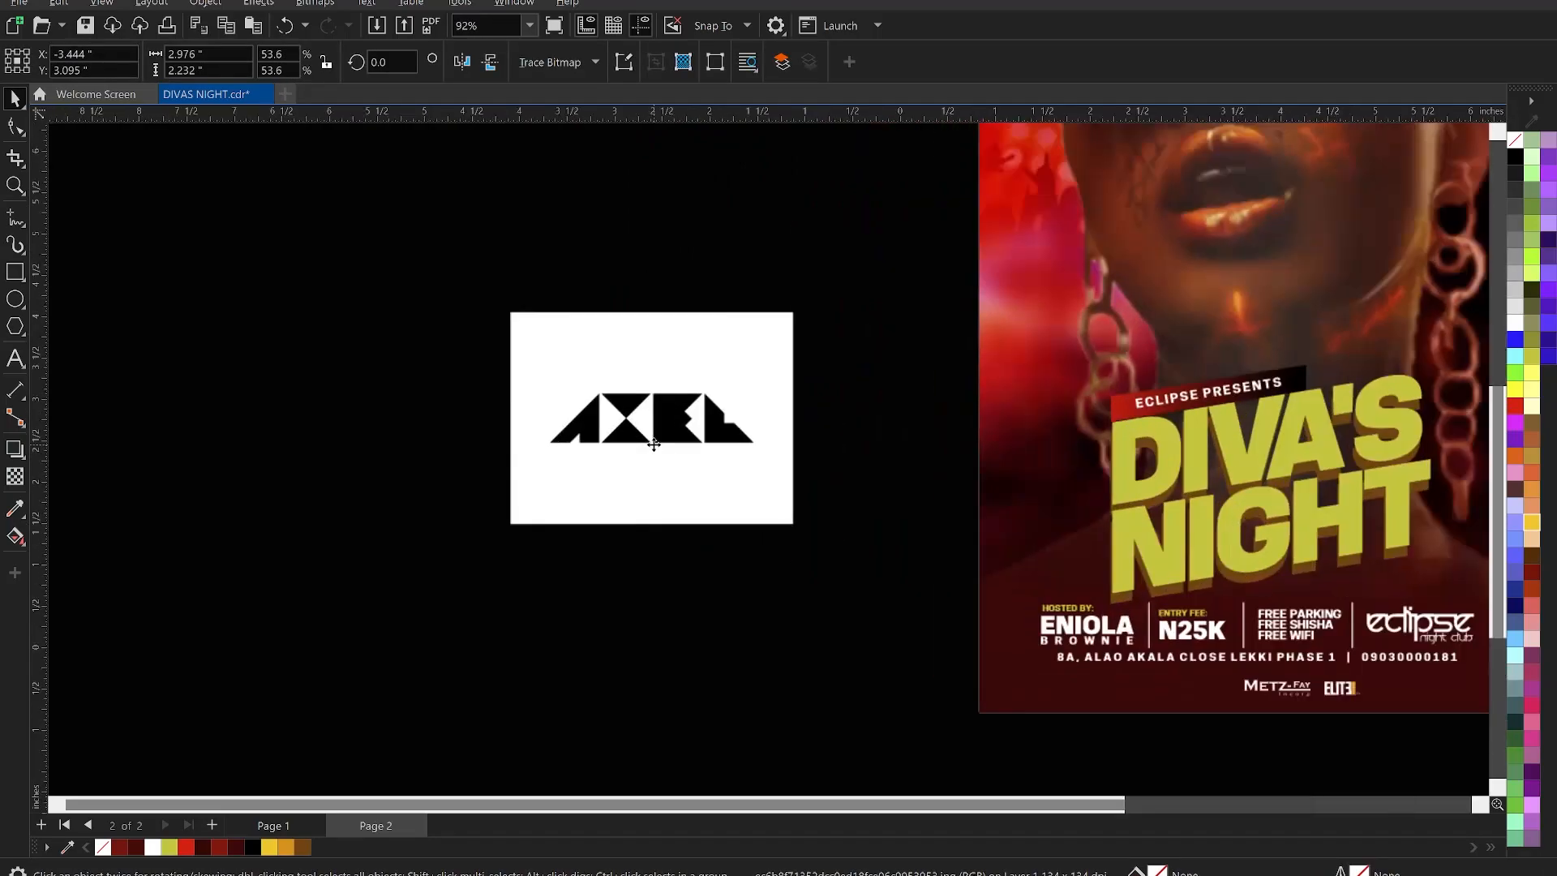
{"action": "scroll", "coordinate": [654, 445], "scroll_direction": "up", "scroll_amount": 10}
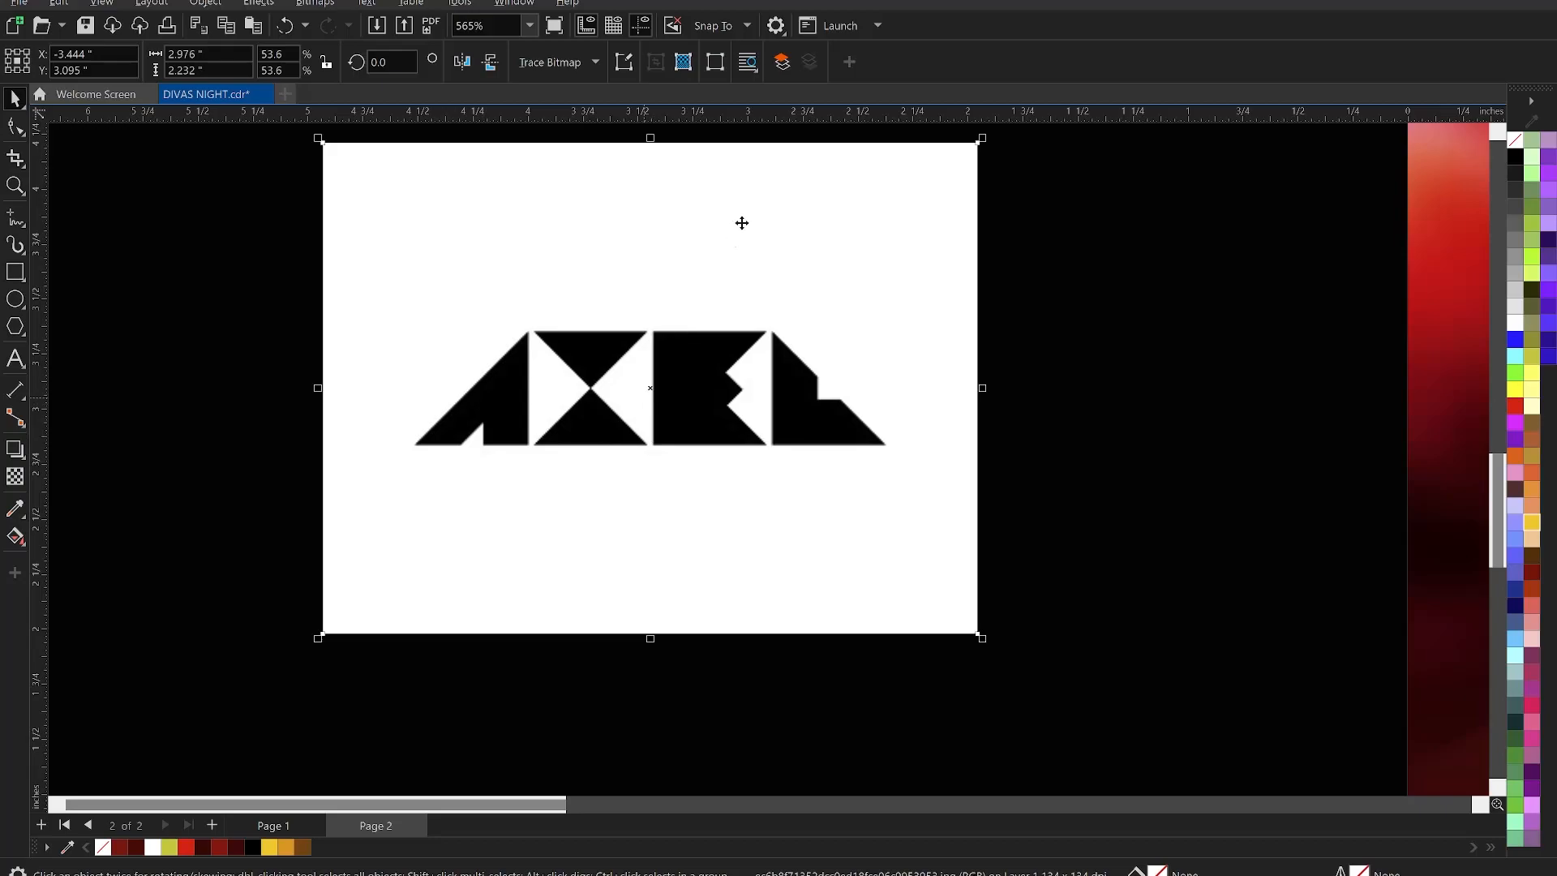
{"action": "left_click", "coordinate": [544, 63]}
{"action": "mouse_move", "coordinate": [625, 130]}
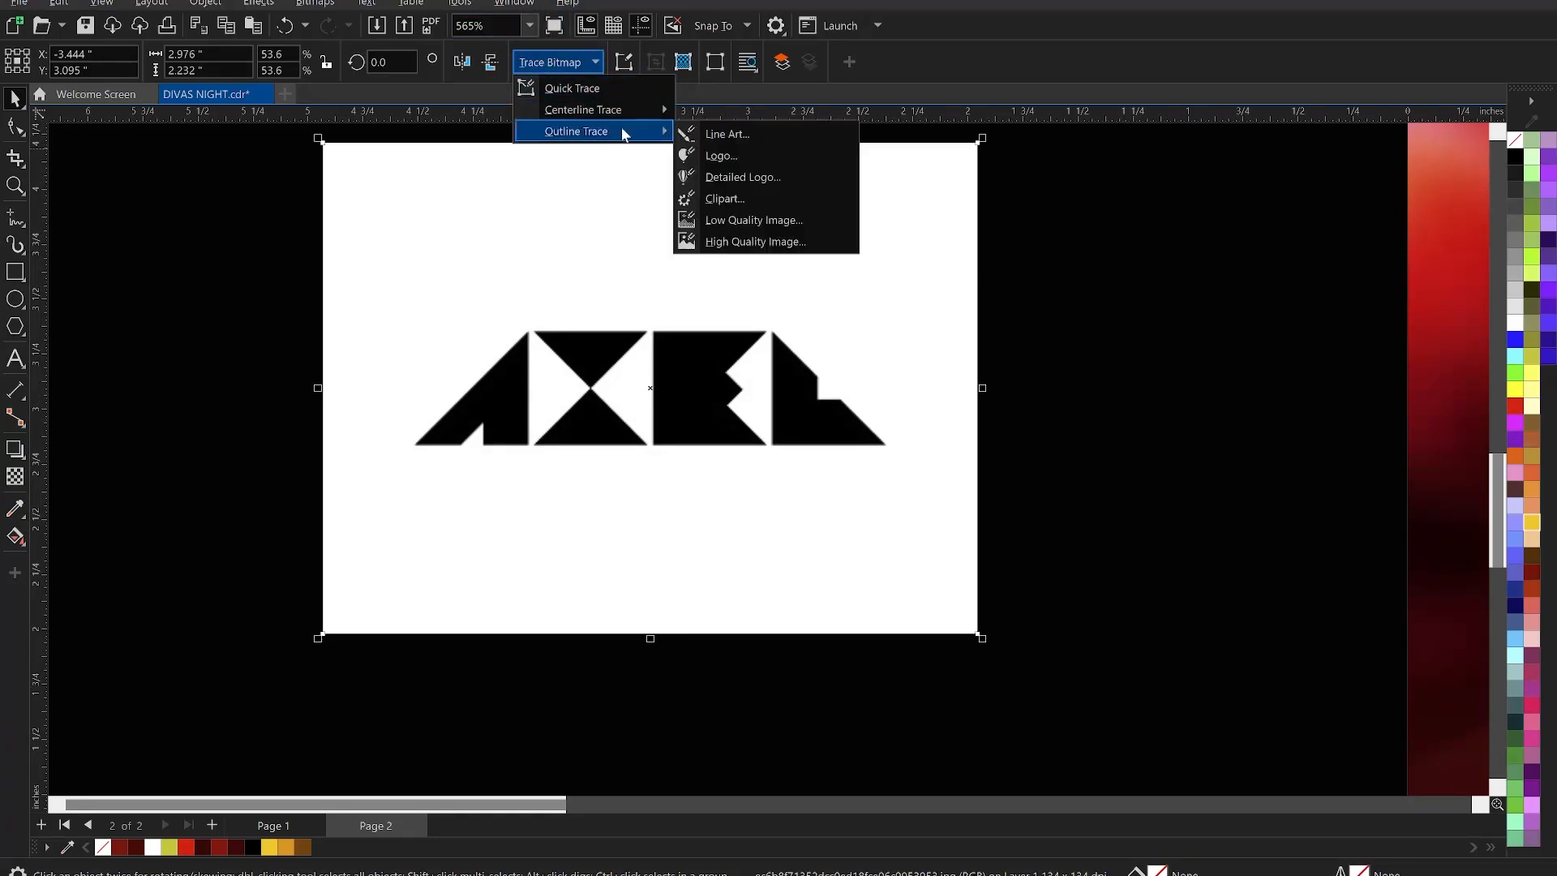
{"action": "left_click", "coordinate": [726, 137]}
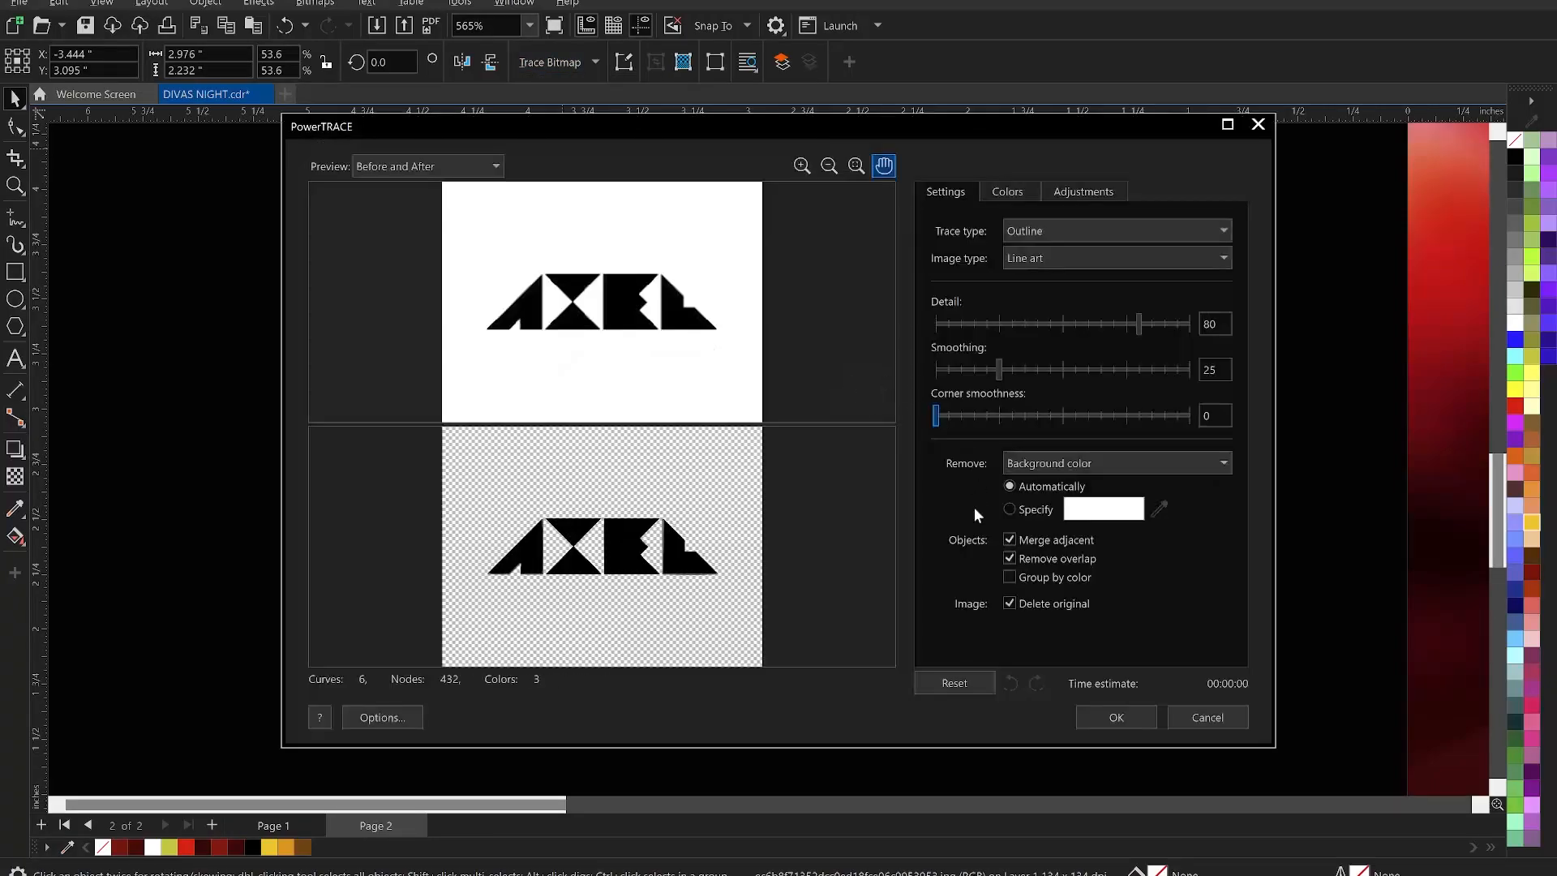
{"action": "left_click", "coordinate": [1116, 716]}
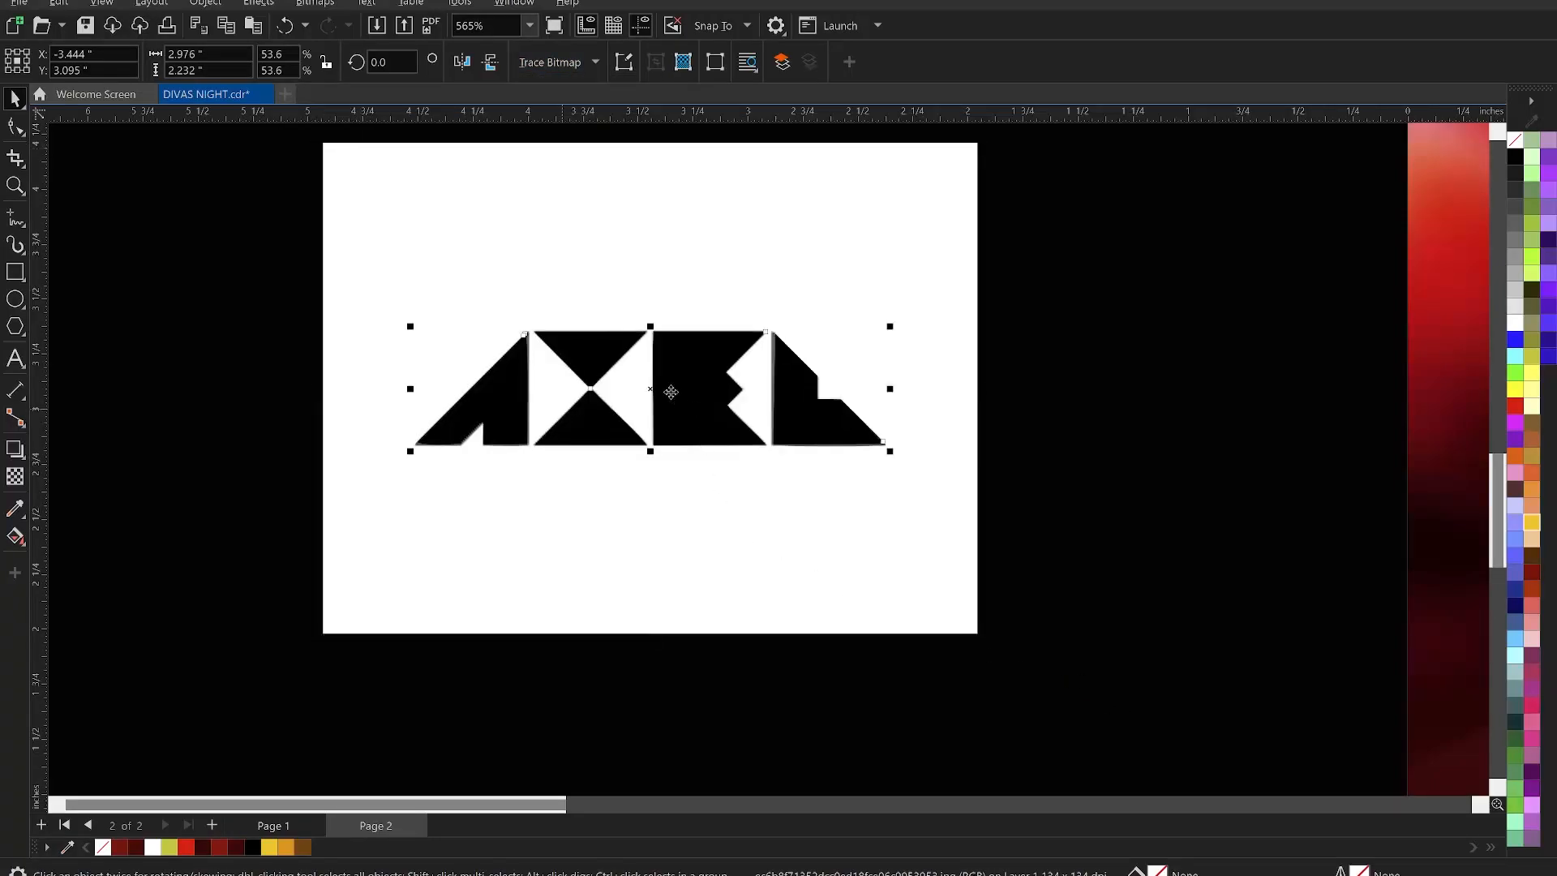
{"action": "scroll", "coordinate": [673, 397], "scroll_direction": "down", "scroll_amount": 2}
- Delete the original AXEL bitmap and the stray gray curve from the traced result
{"action": "key", "text": "Delete"}
{"action": "left_click", "coordinate": [676, 369]}
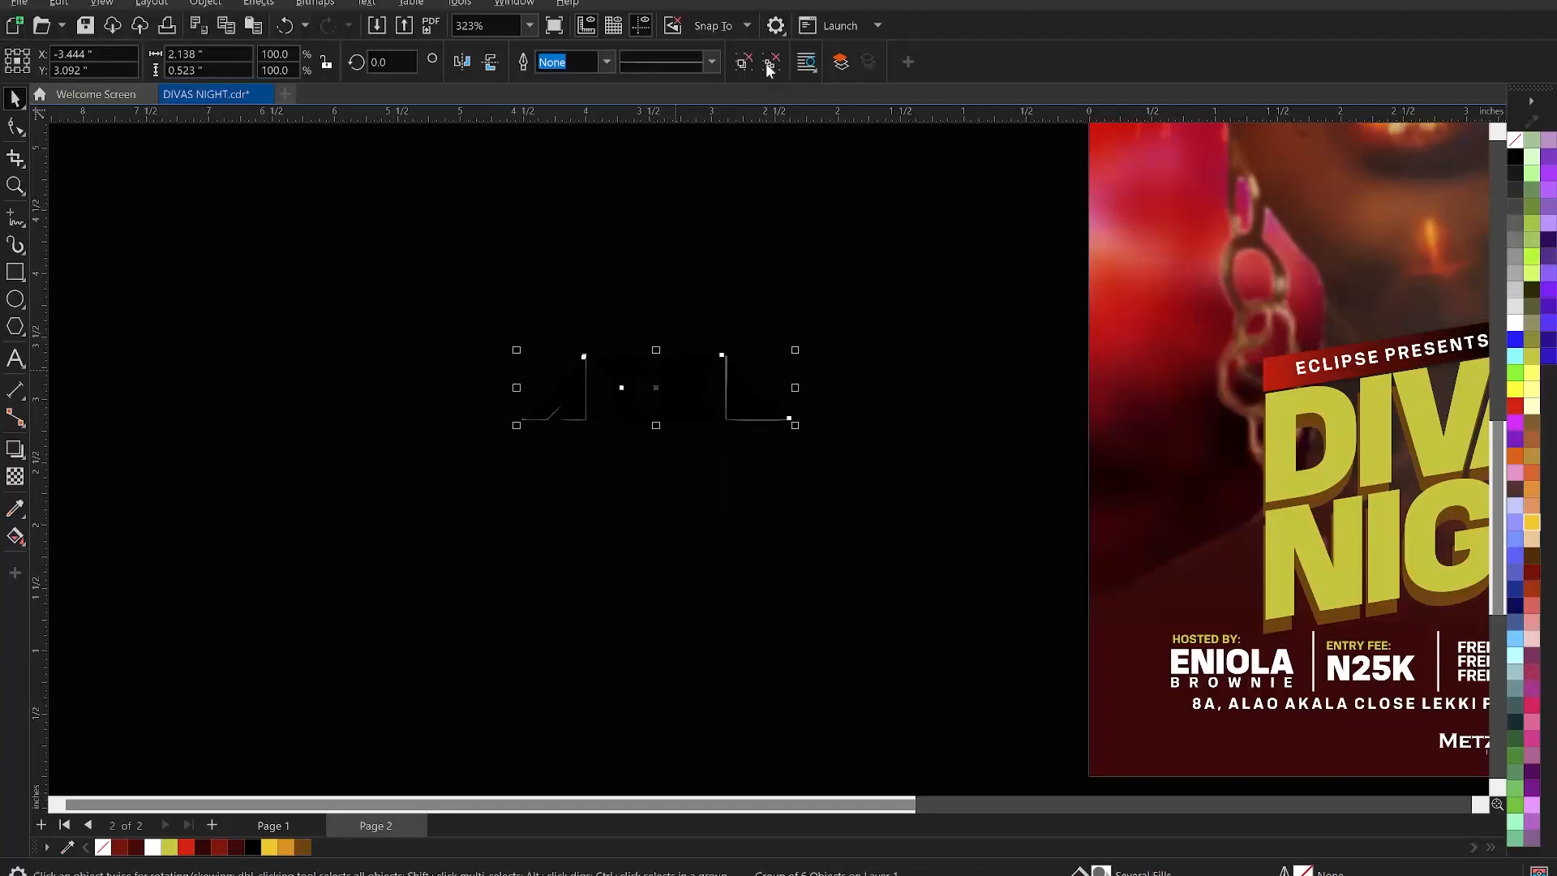
{"action": "scroll", "coordinate": [722, 430], "scroll_direction": "up", "scroll_amount": 5}
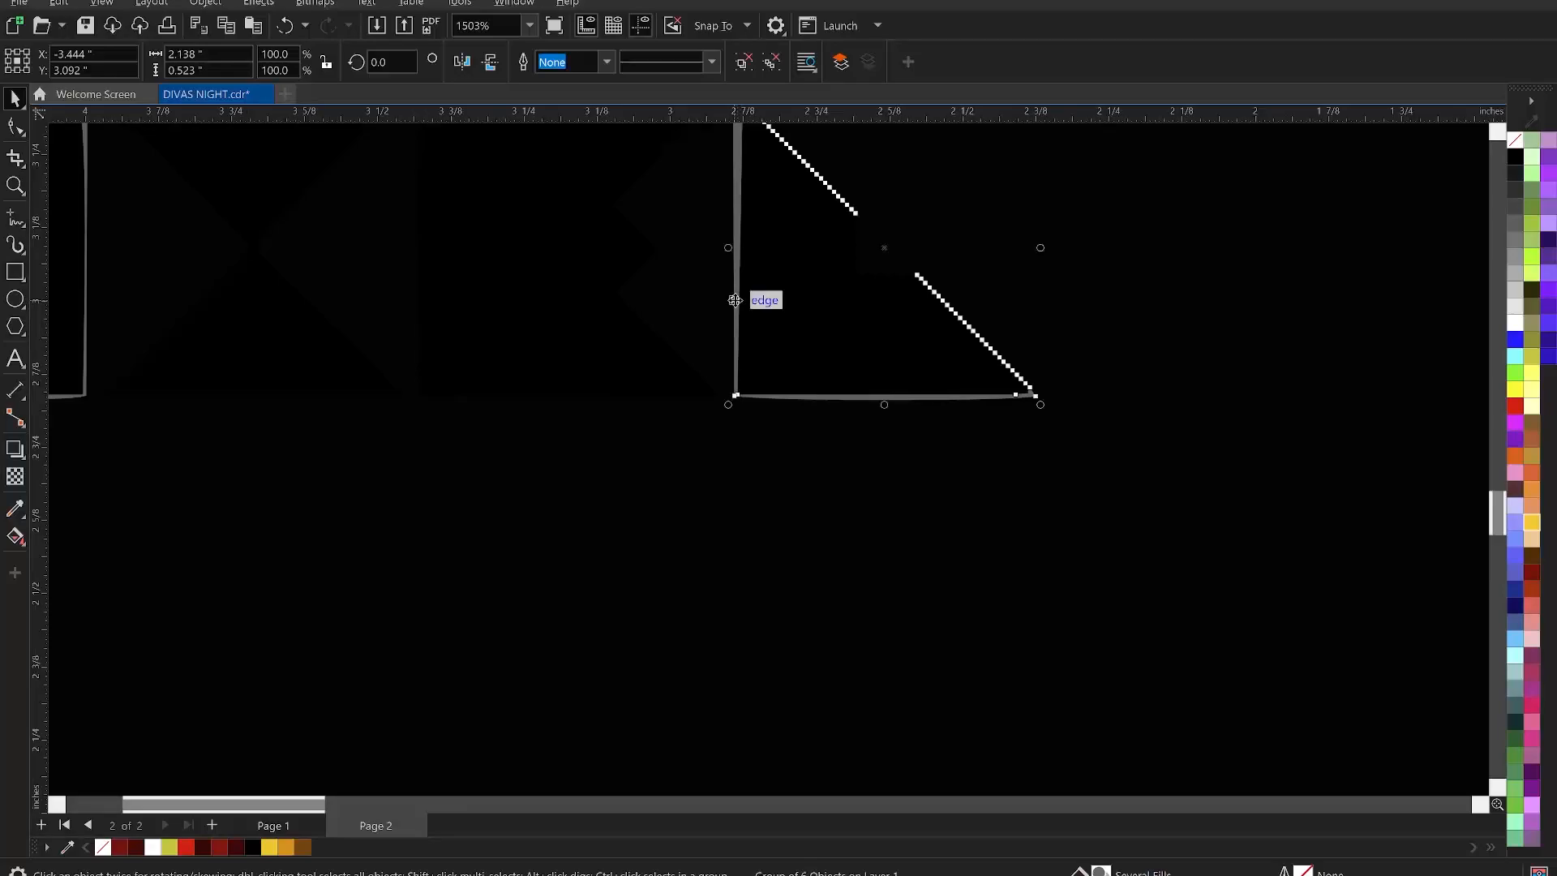
{"action": "left_click", "coordinate": [735, 302]}
{"action": "left_click", "coordinate": [819, 299]}
{"action": "scroll", "coordinate": [827, 317], "scroll_direction": "down", "scroll_amount": 3}
{"action": "scroll", "coordinate": [494, 270], "scroll_direction": "up", "scroll_amount": 3}
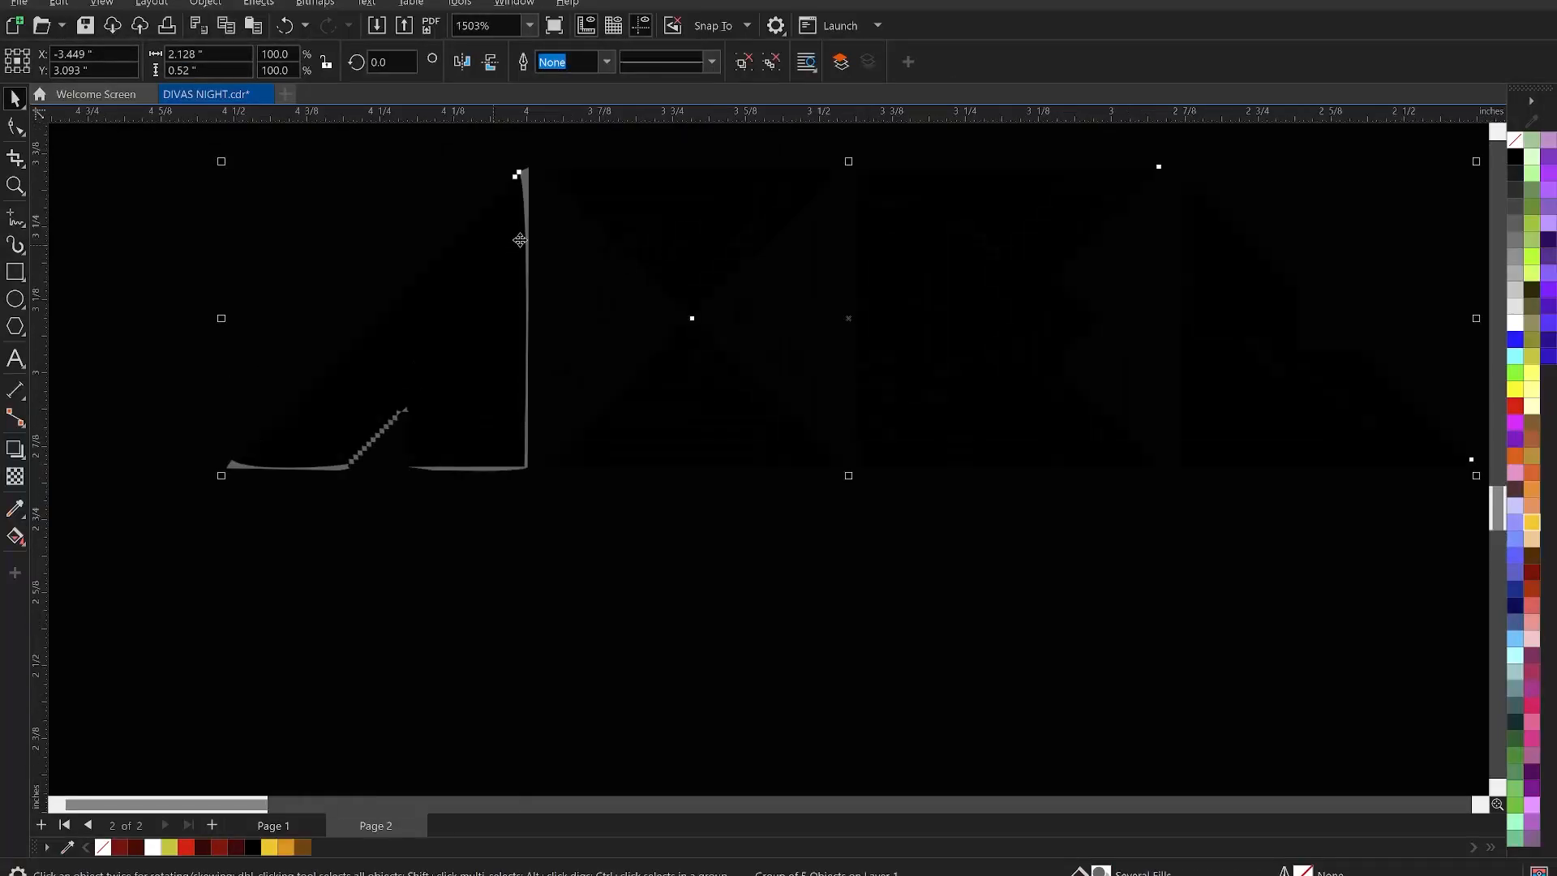
{"action": "left_click", "coordinate": [527, 176], "text": "ctrl"}
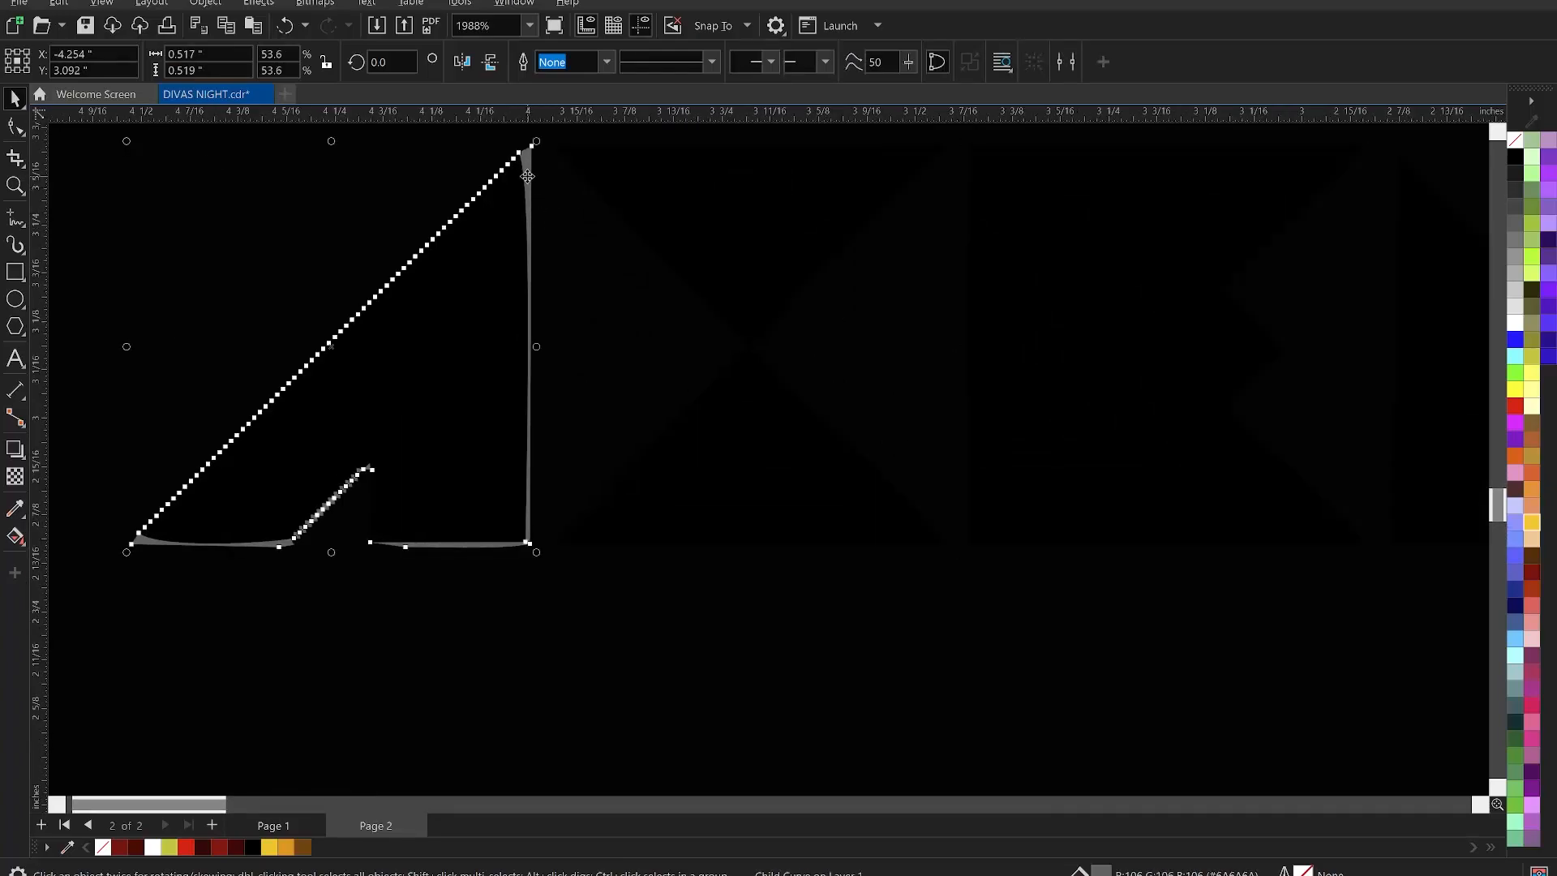
{"action": "key", "text": "Delete"}
{"action": "left_click", "coordinate": [452, 239]}
{"action": "scroll", "coordinate": [497, 335], "scroll_direction": "down", "scroll_amount": 7}
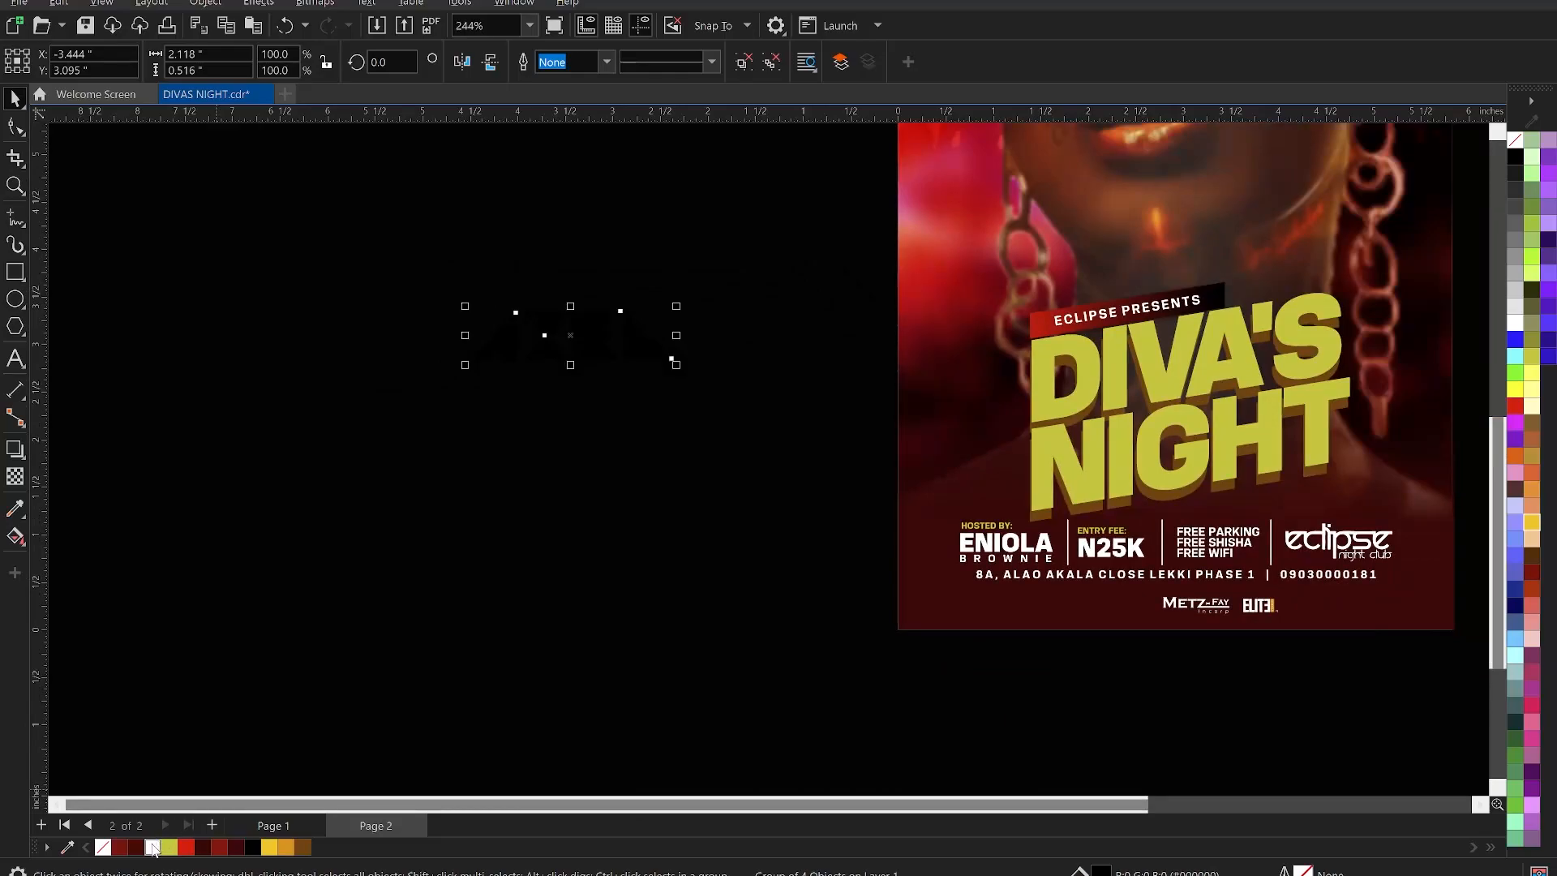
- Make the AXEL logo white, place it at the flyer's bottom, and shrink it to about a third
{"action": "left_click", "coordinate": [153, 846]}
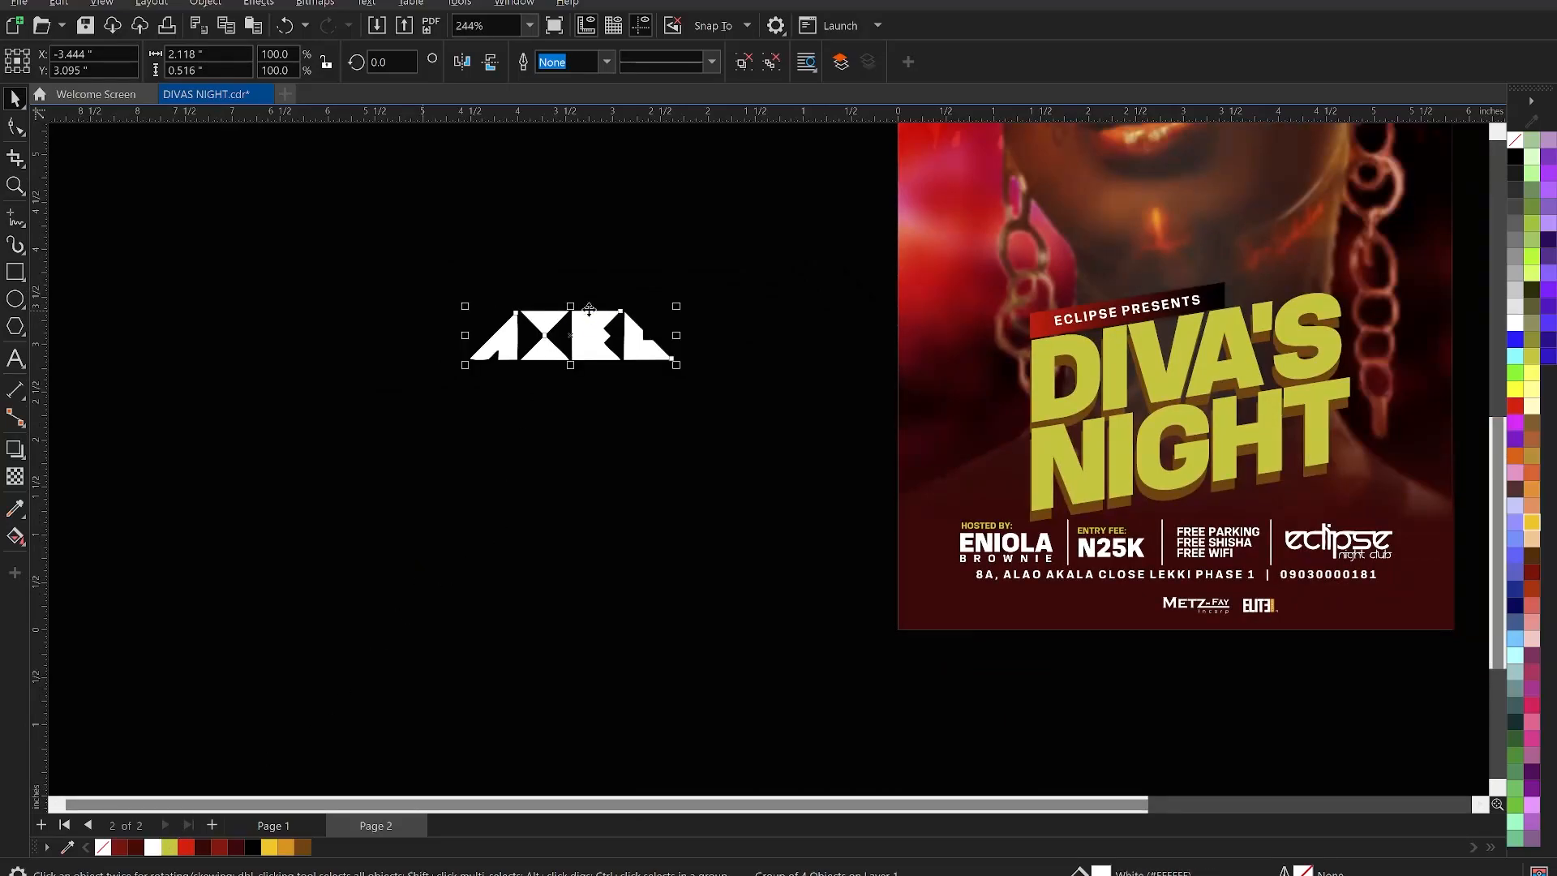
{"action": "left_click_drag", "start_coordinate": [598, 319], "coordinate": [1163, 594]}
{"action": "key", "text": "z"}
{"action": "left_click_drag", "start_coordinate": [796, 478], "coordinate": [1422, 720]}
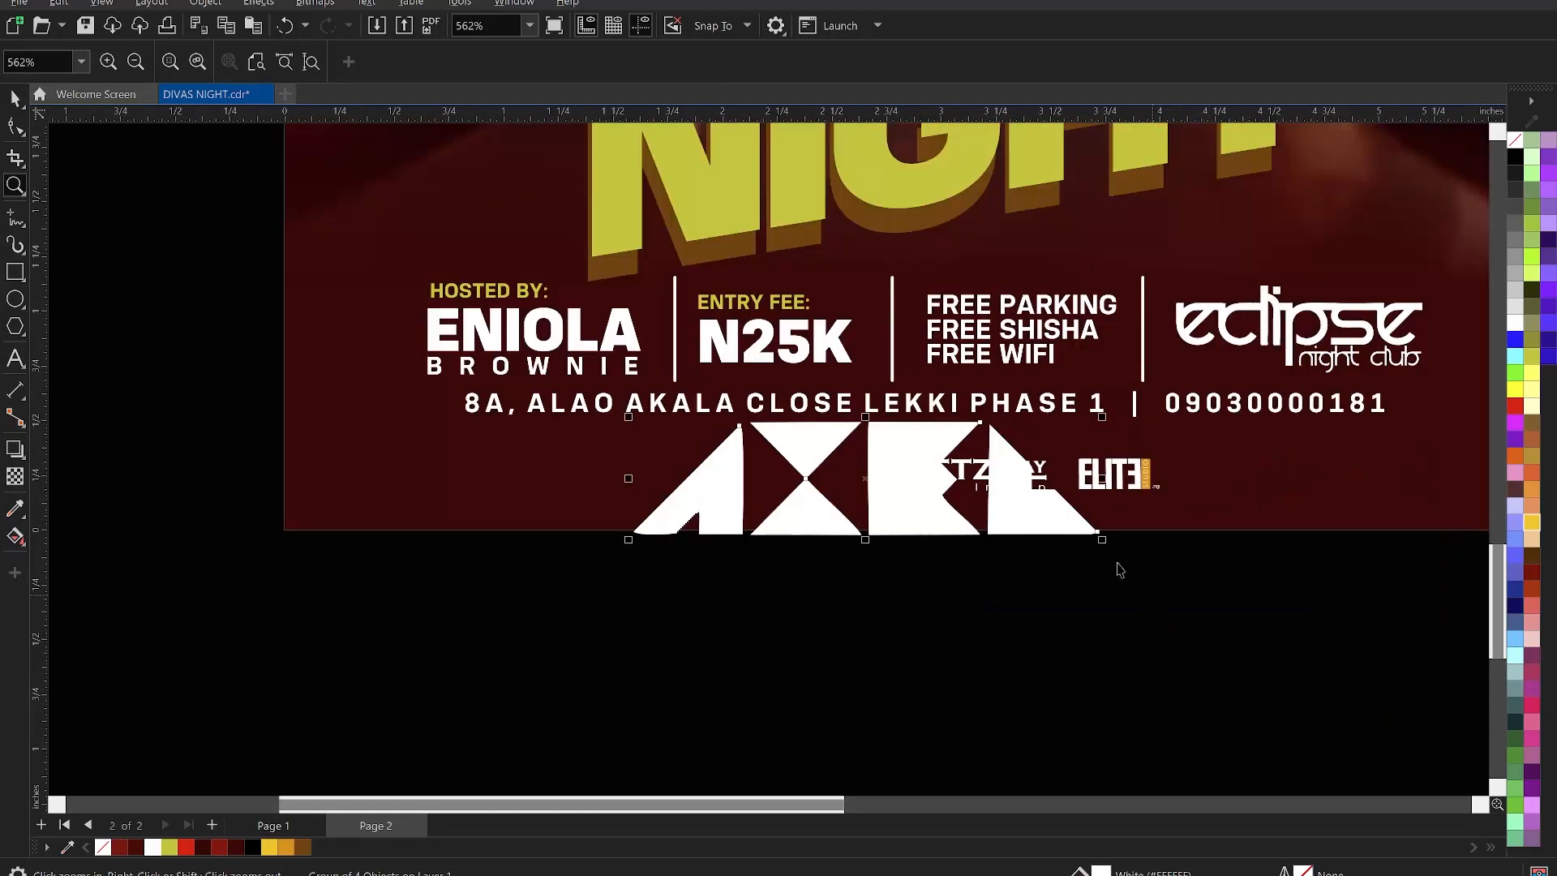
{"action": "key", "text": "space"}
{"action": "left_click_drag", "start_coordinate": [1102, 539], "coordinate": [863, 474]}
- Select all three sponsor logos and bottom-align AXEL with Metz-Fay and ELITE
{"action": "left_click", "coordinate": [1301, 646]}
{"action": "left_click_drag", "start_coordinate": [1301, 646], "coordinate": [792, 487]}
{"action": "left_click", "coordinate": [792, 459]}
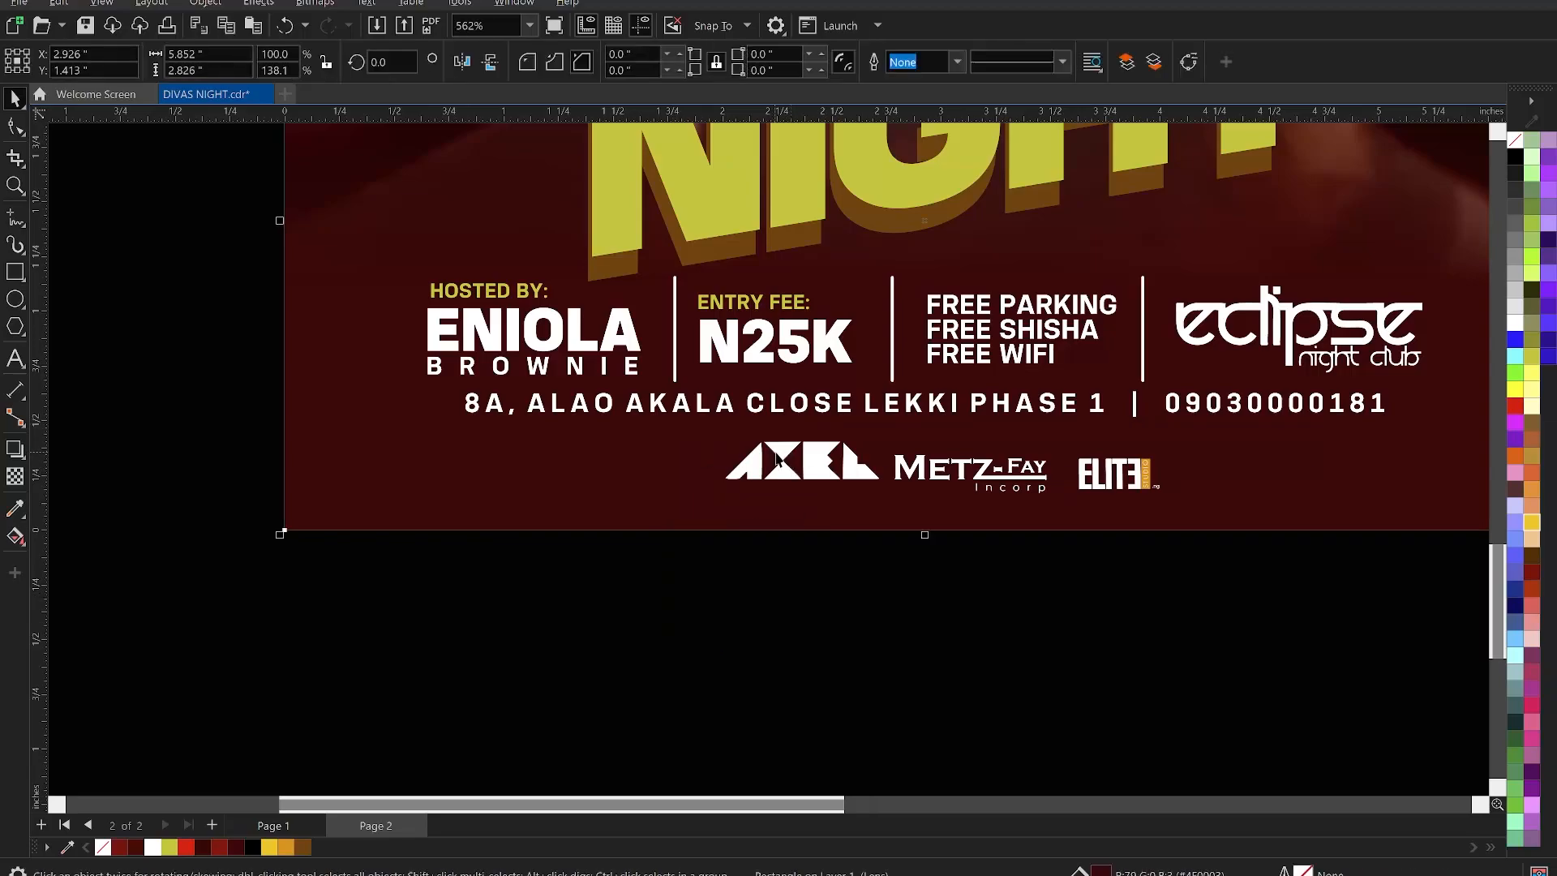
{"action": "left_click", "coordinate": [777, 459]}
{"action": "left_click", "coordinate": [728, 443]}
{"action": "left_click_drag", "start_coordinate": [1267, 619], "coordinate": [703, 437]}
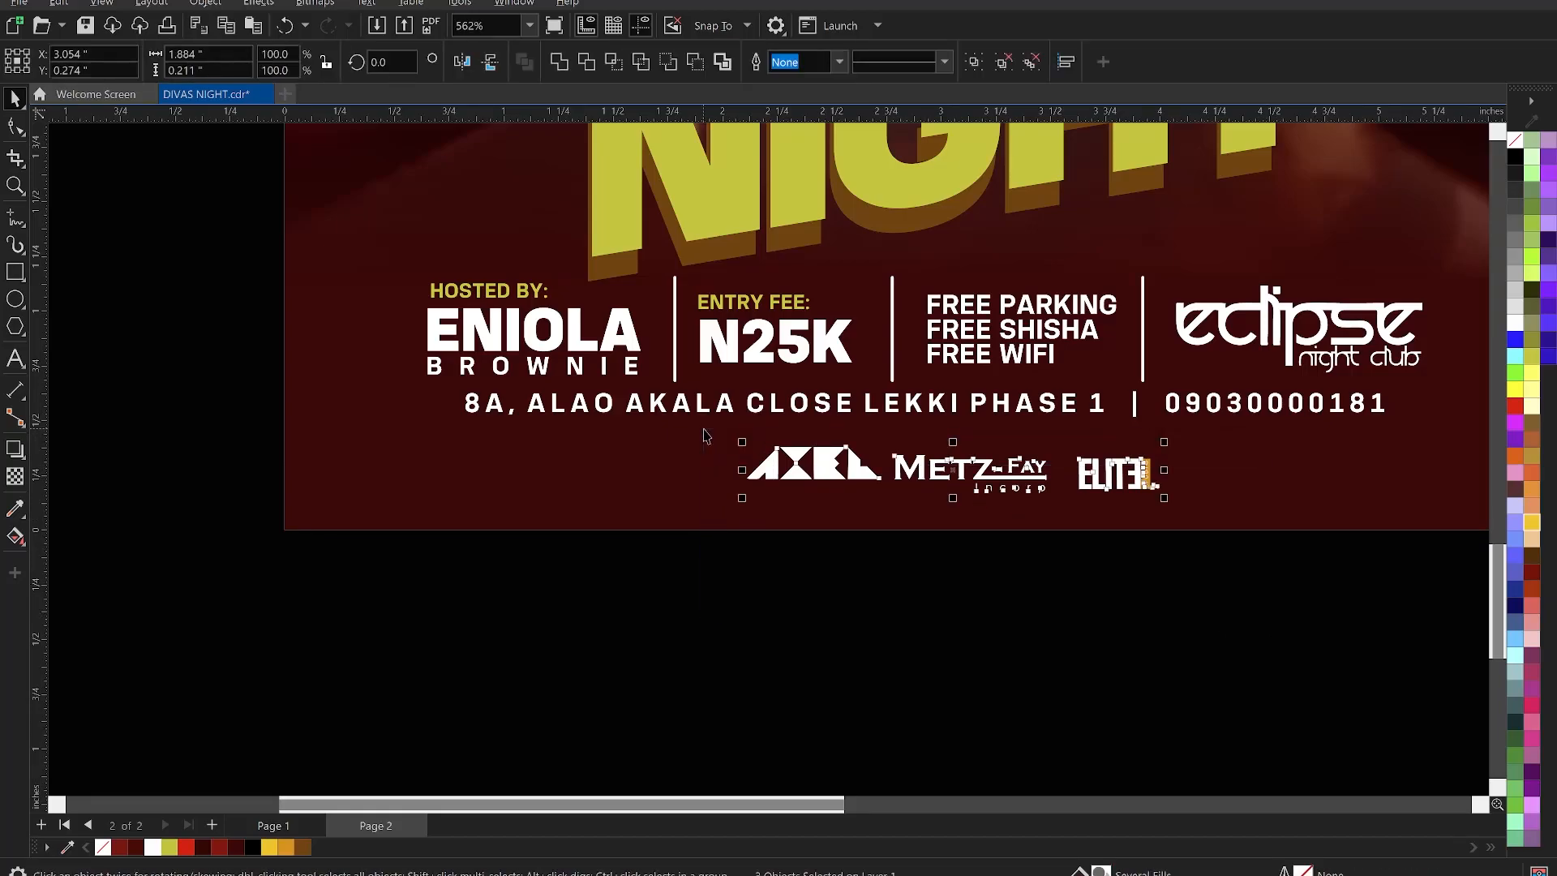
{"action": "key", "text": "b"}
{"action": "left_click", "coordinate": [921, 625]}
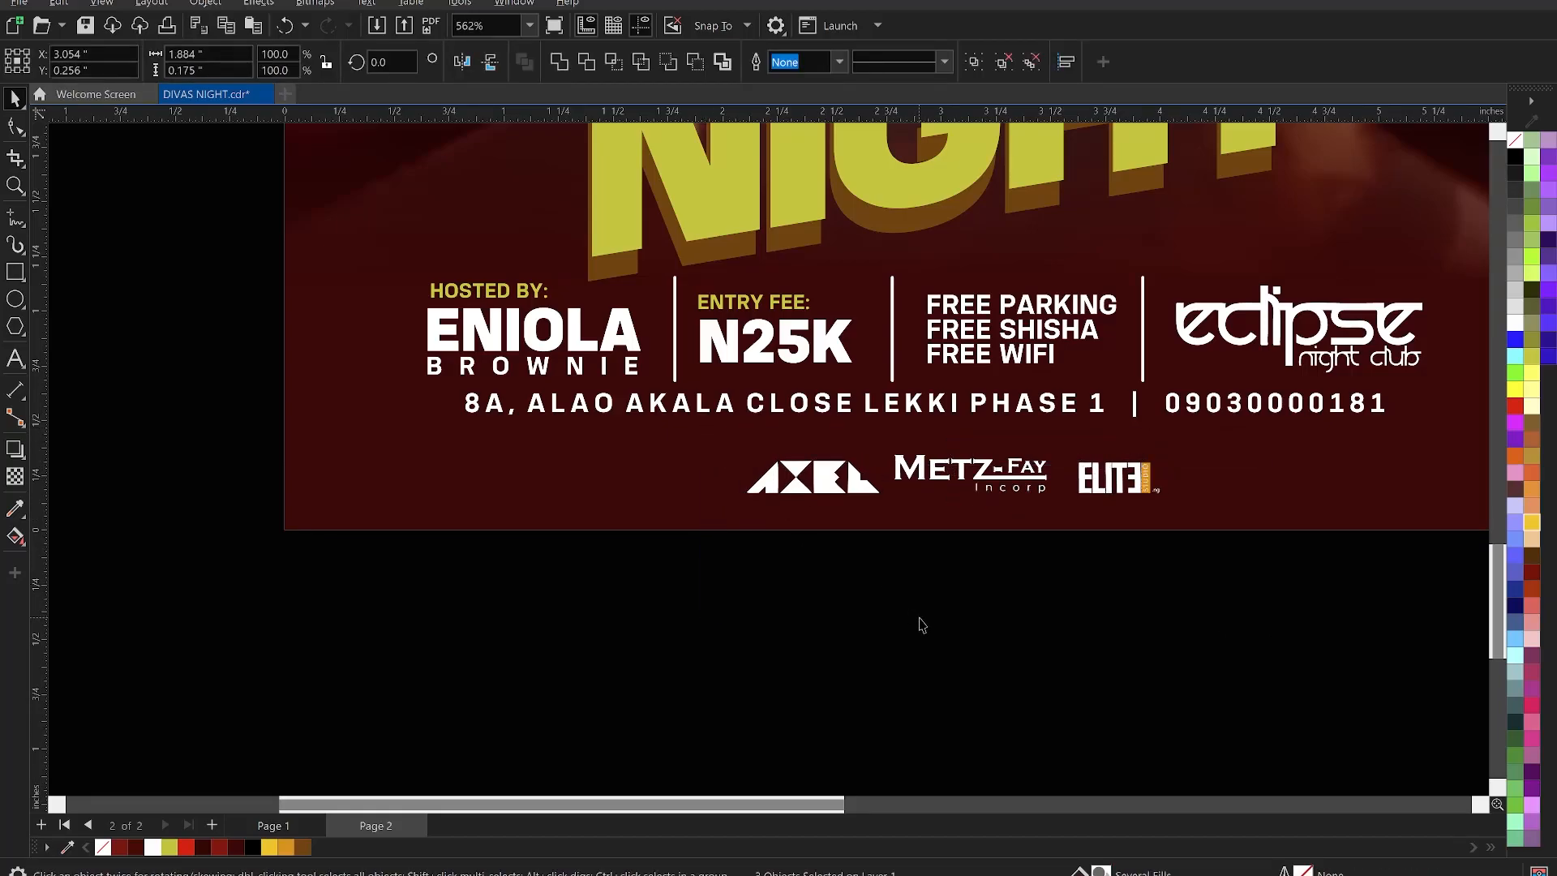
{"action": "scroll", "coordinate": [1020, 502], "scroll_direction": "up", "scroll_amount": 1}
{"action": "left_click", "coordinate": [1025, 495]}
{"action": "scroll", "coordinate": [1043, 482], "scroll_direction": "up", "scroll_amount": 2}
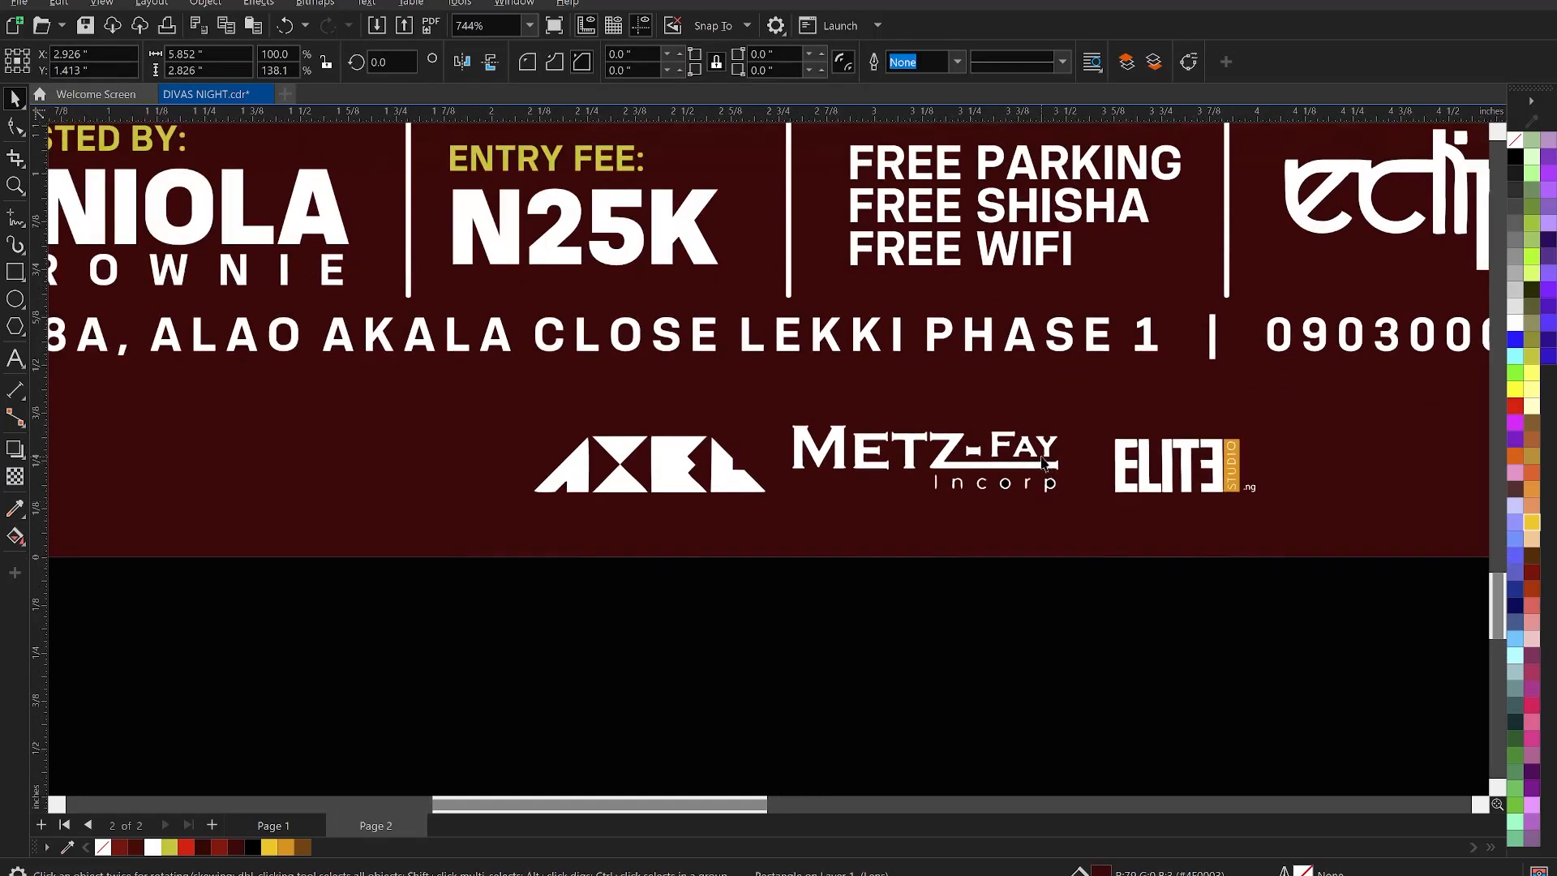
- Ungroup the Metz-Fay logo and delete its Incorp text and underline
{"action": "left_click", "coordinate": [1046, 459]}
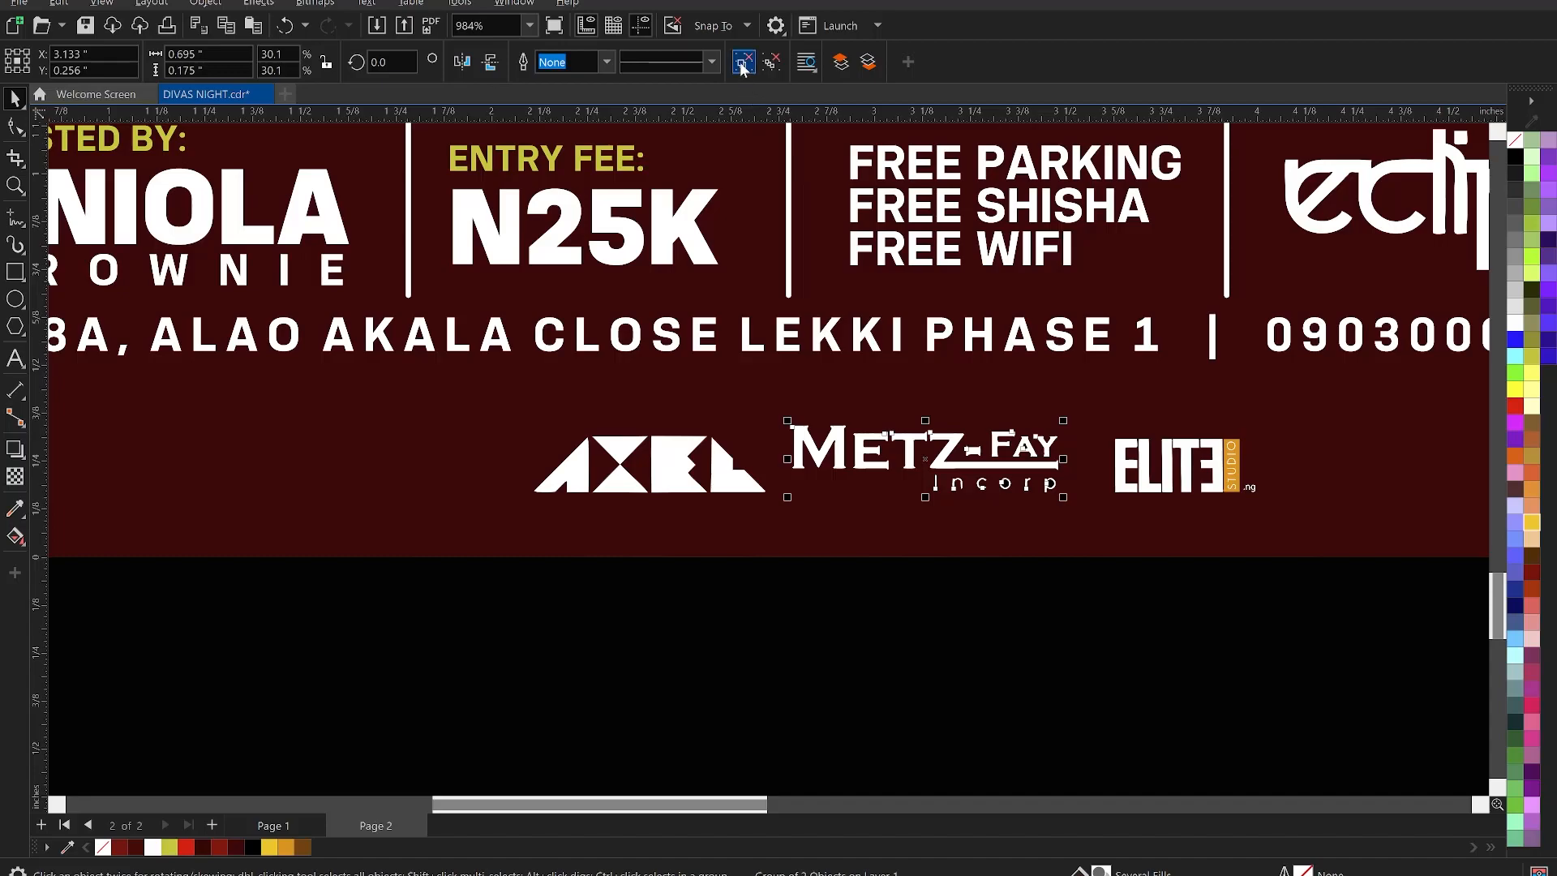
{"action": "left_click", "coordinate": [1110, 634]}
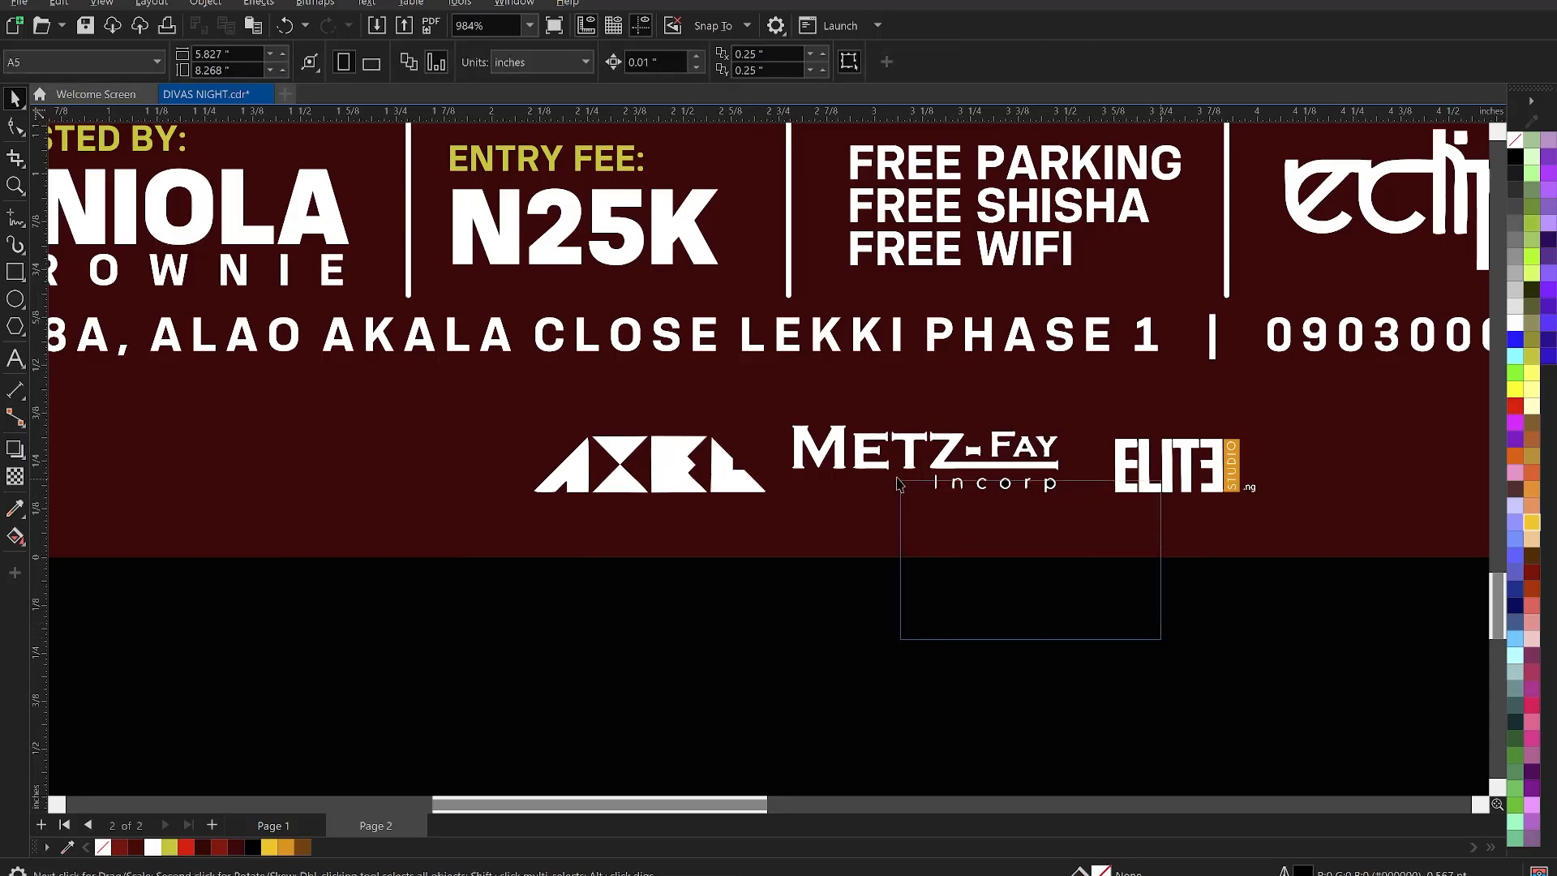
{"action": "left_click", "coordinate": [971, 478]}
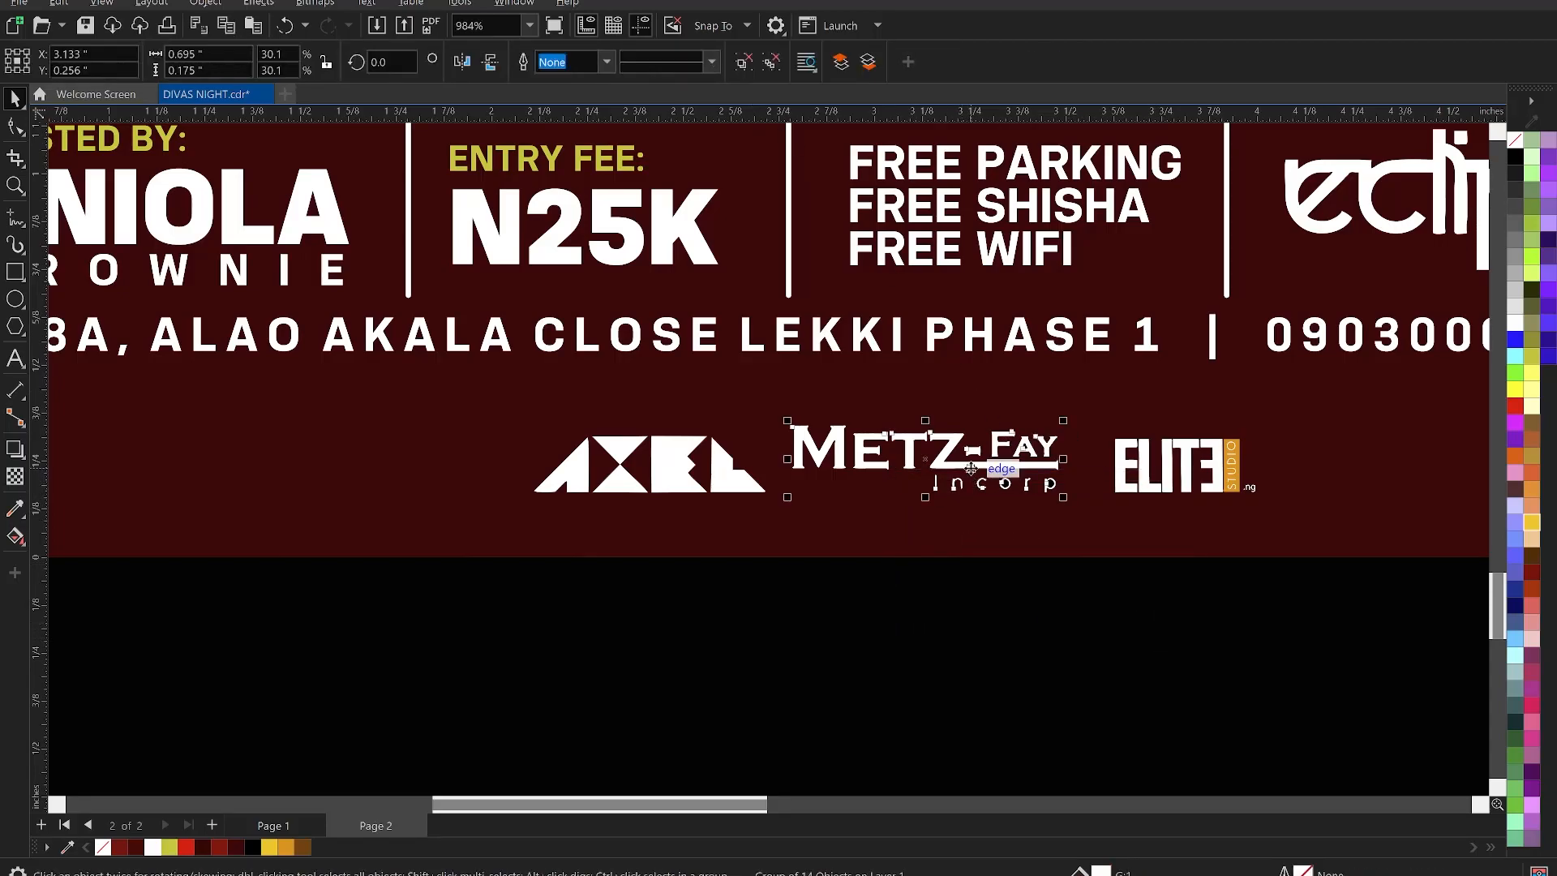
{"action": "left_click", "coordinate": [743, 65]}
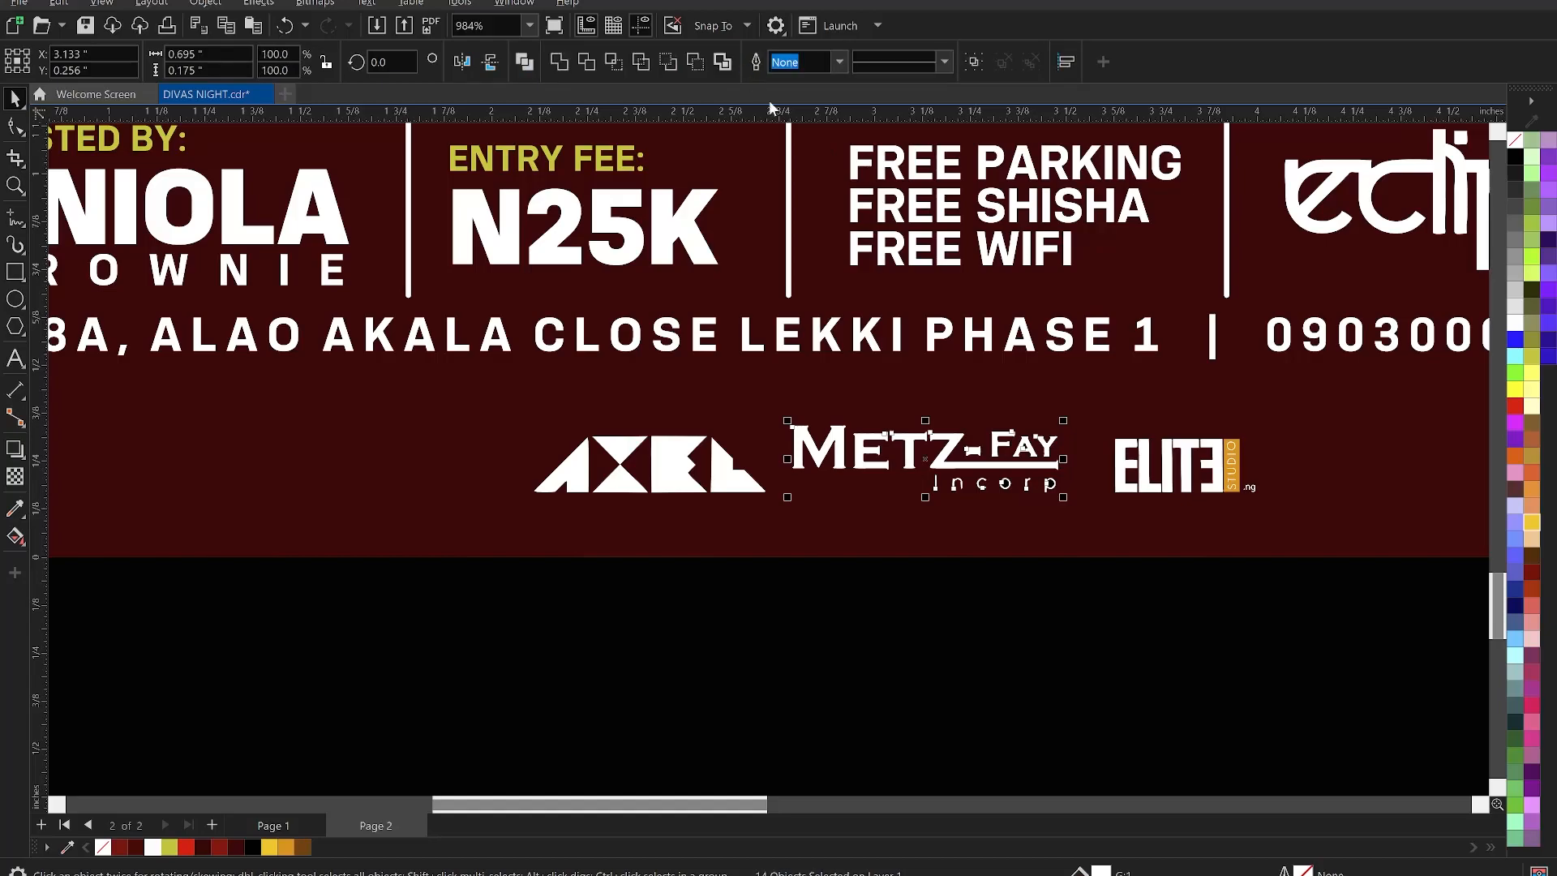
{"action": "left_click", "coordinate": [1106, 595]}
{"action": "left_click_drag", "start_coordinate": [1143, 646], "coordinate": [886, 469]}
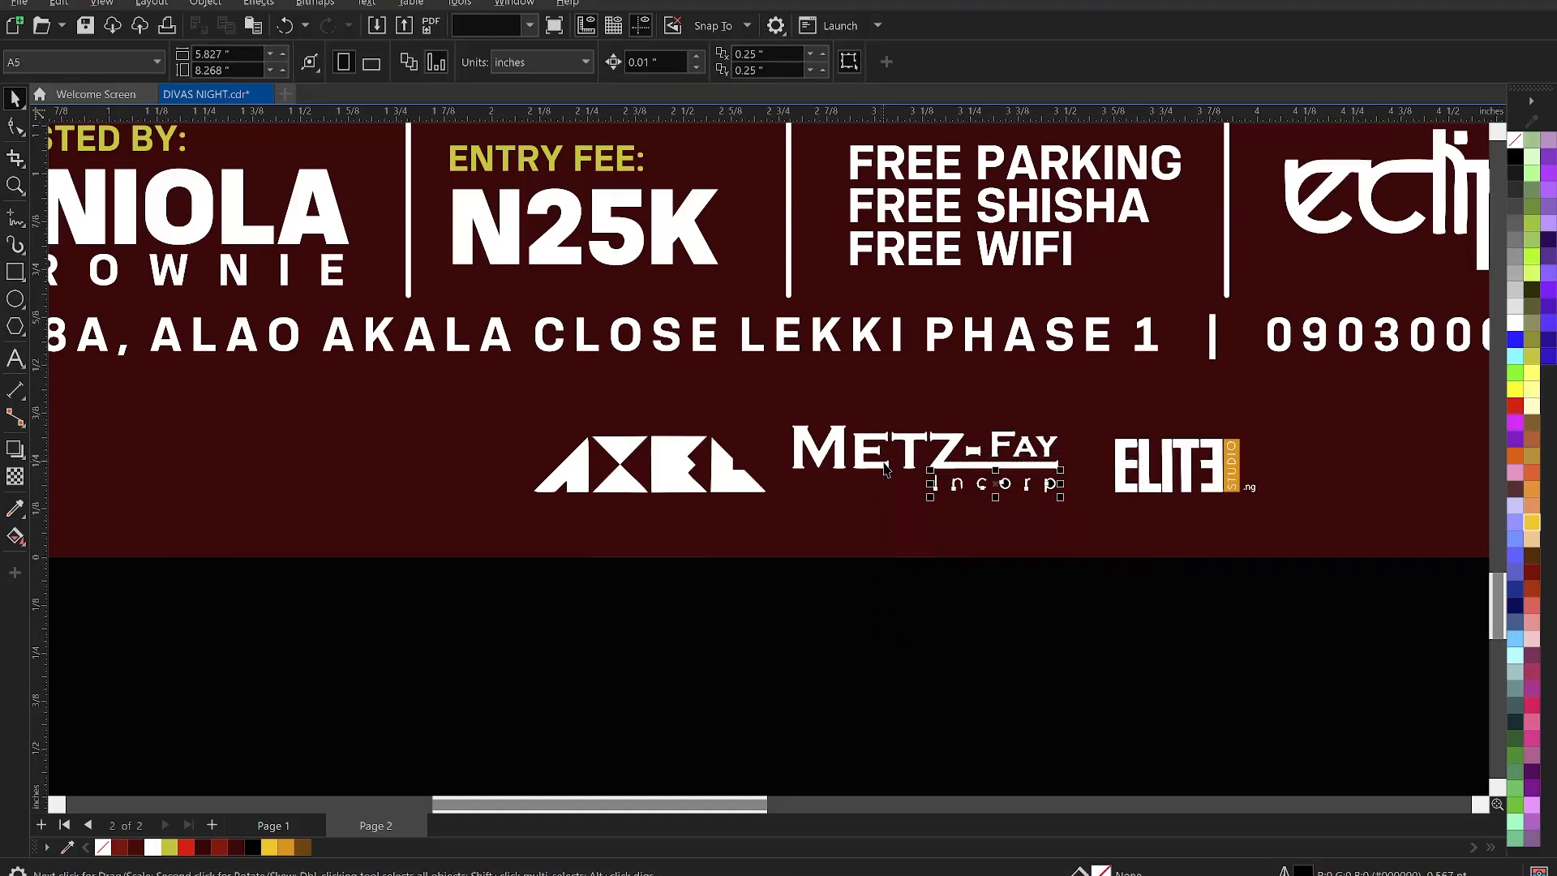
{"action": "key", "text": "Delete"}
- Select the remaining Metz-Fay pieces together with the AXEL and ELITE logos
{"action": "left_click_drag", "start_coordinate": [1114, 636], "coordinate": [771, 377]}
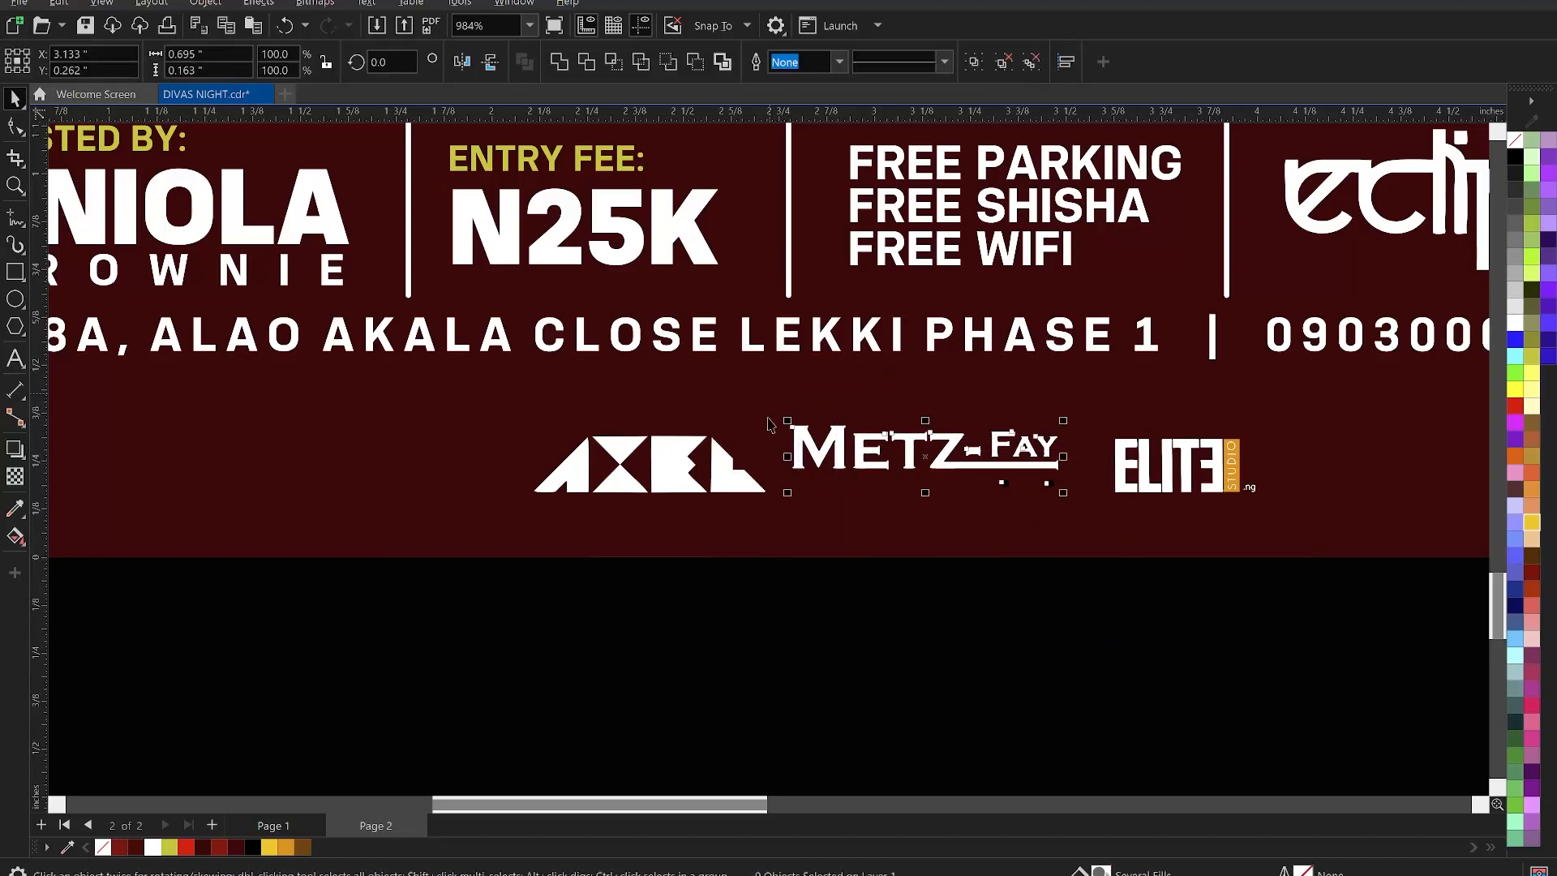
{"action": "left_click", "coordinate": [739, 473], "text": "shift"}
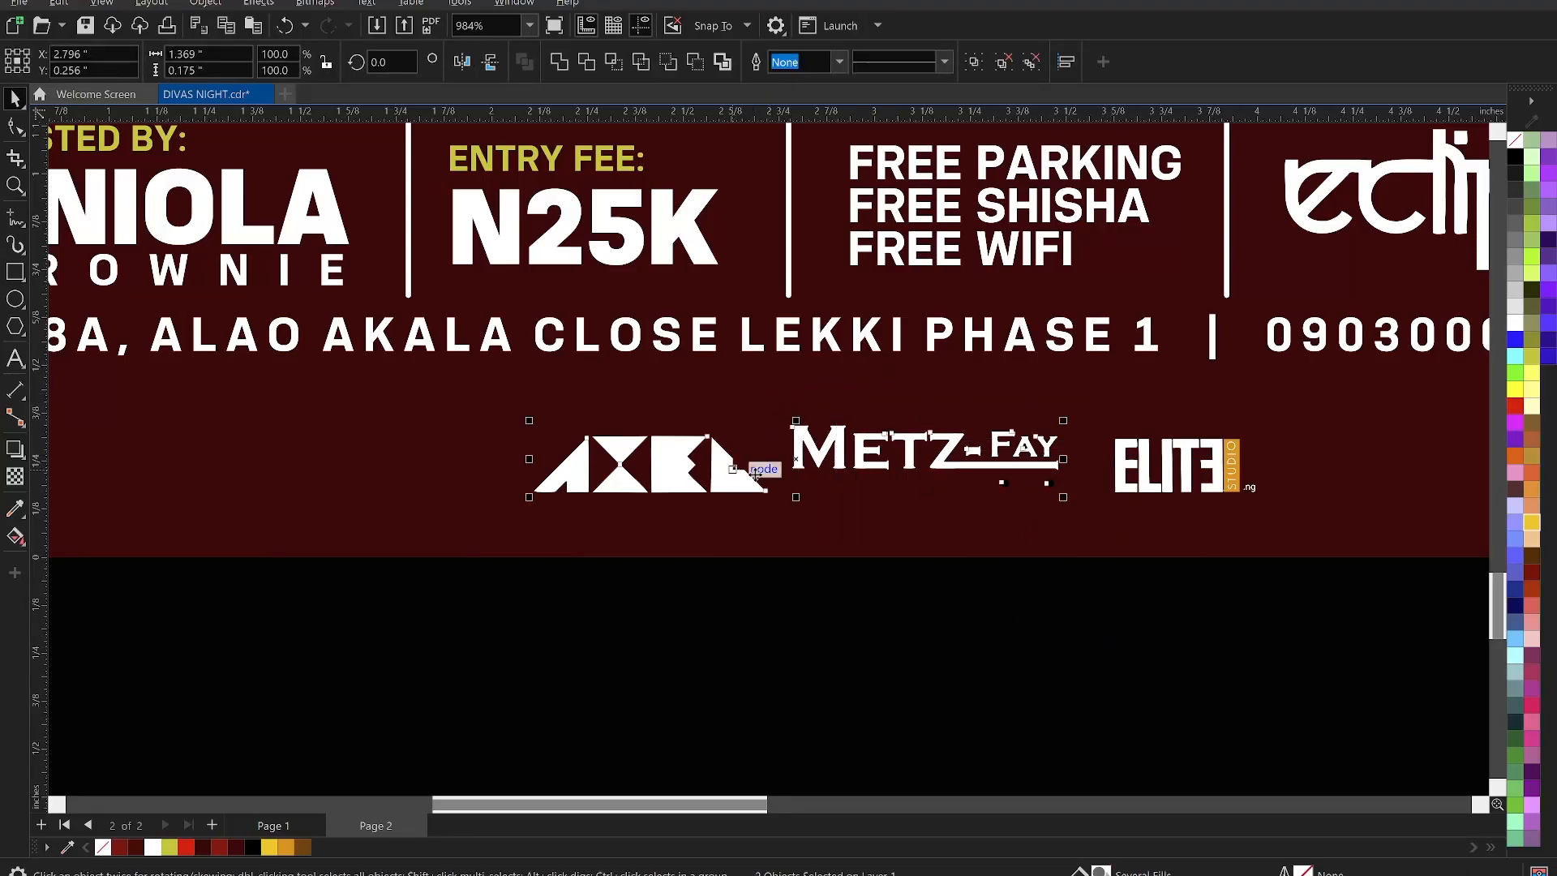
{"action": "left_click", "coordinate": [1130, 469], "text": "shift"}
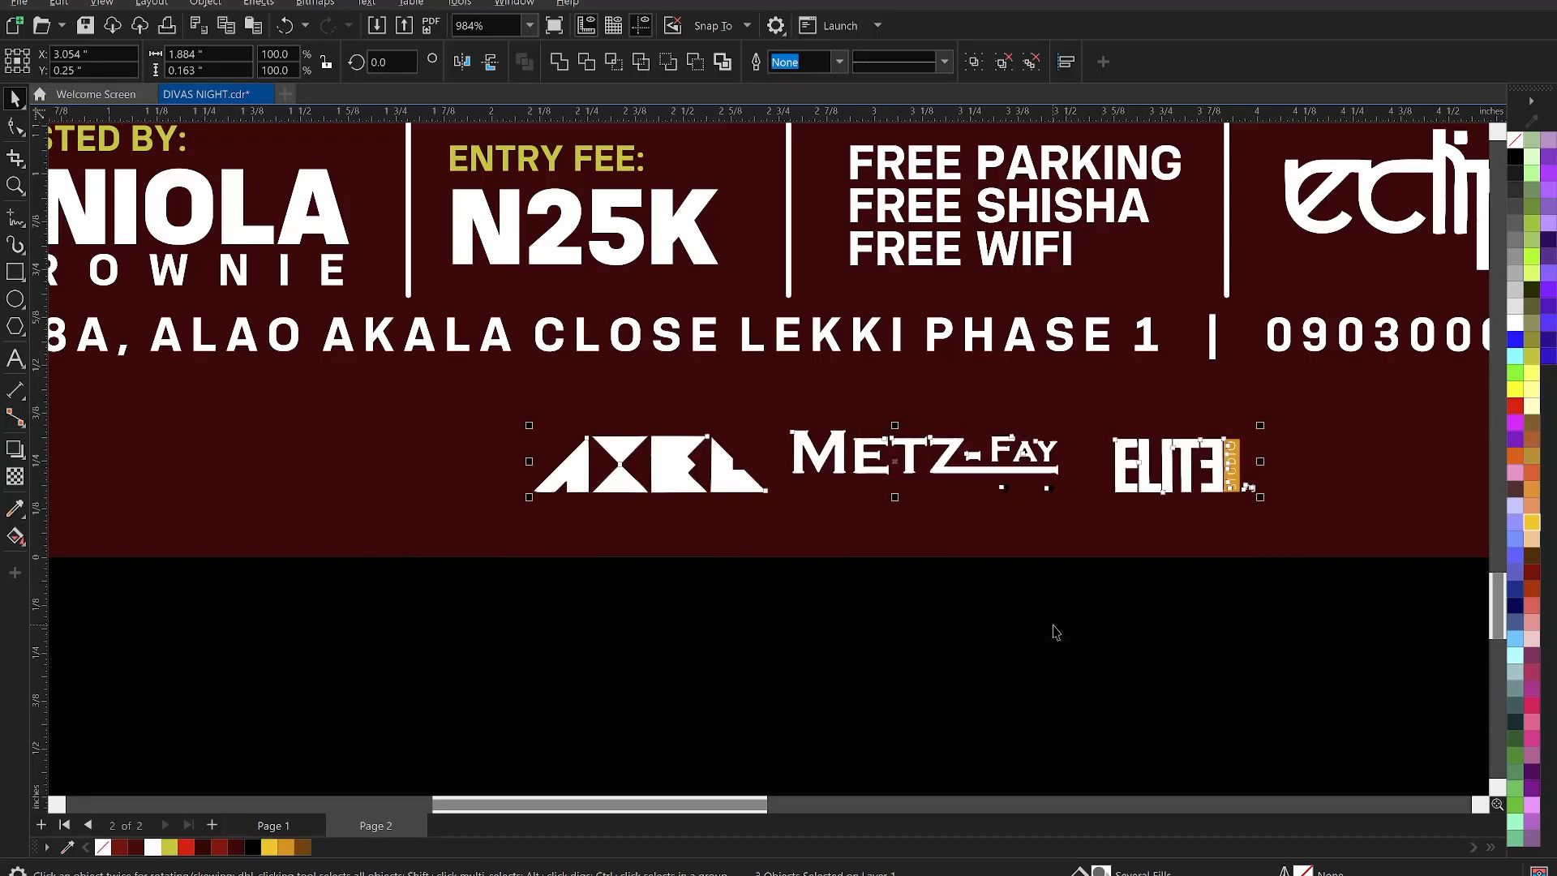
{"action": "left_click", "coordinate": [1054, 634]}
{"action": "scroll", "coordinate": [750, 533], "scroll_direction": "down", "scroll_amount": 2}
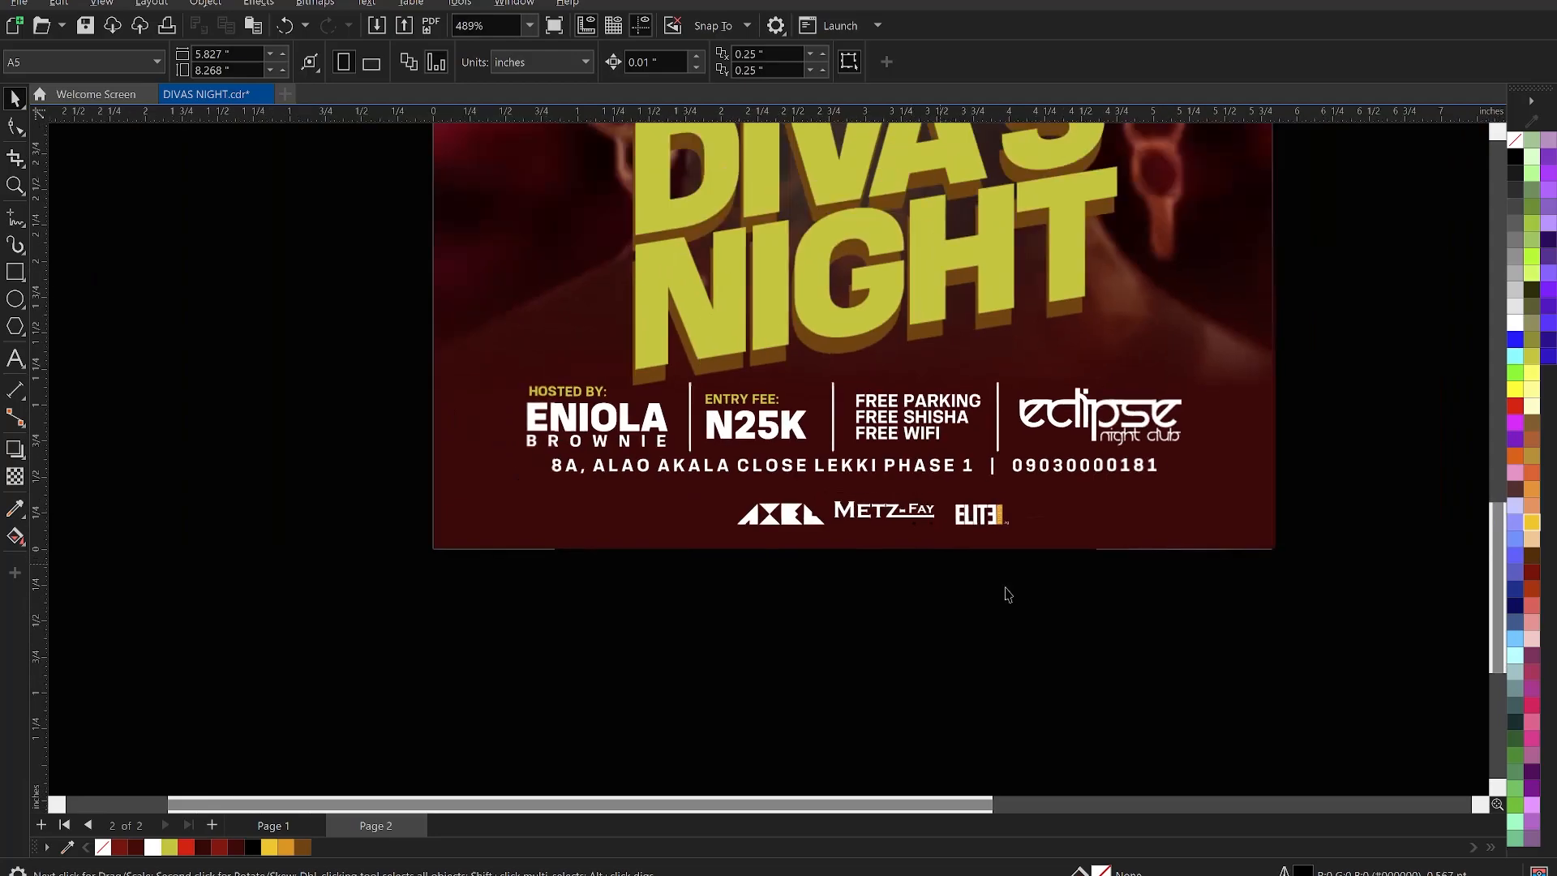
{"action": "left_click_drag", "start_coordinate": [1116, 646], "coordinate": [720, 487]}
{"action": "scroll", "coordinate": [952, 598], "scroll_direction": "up", "scroll_amount": 3}
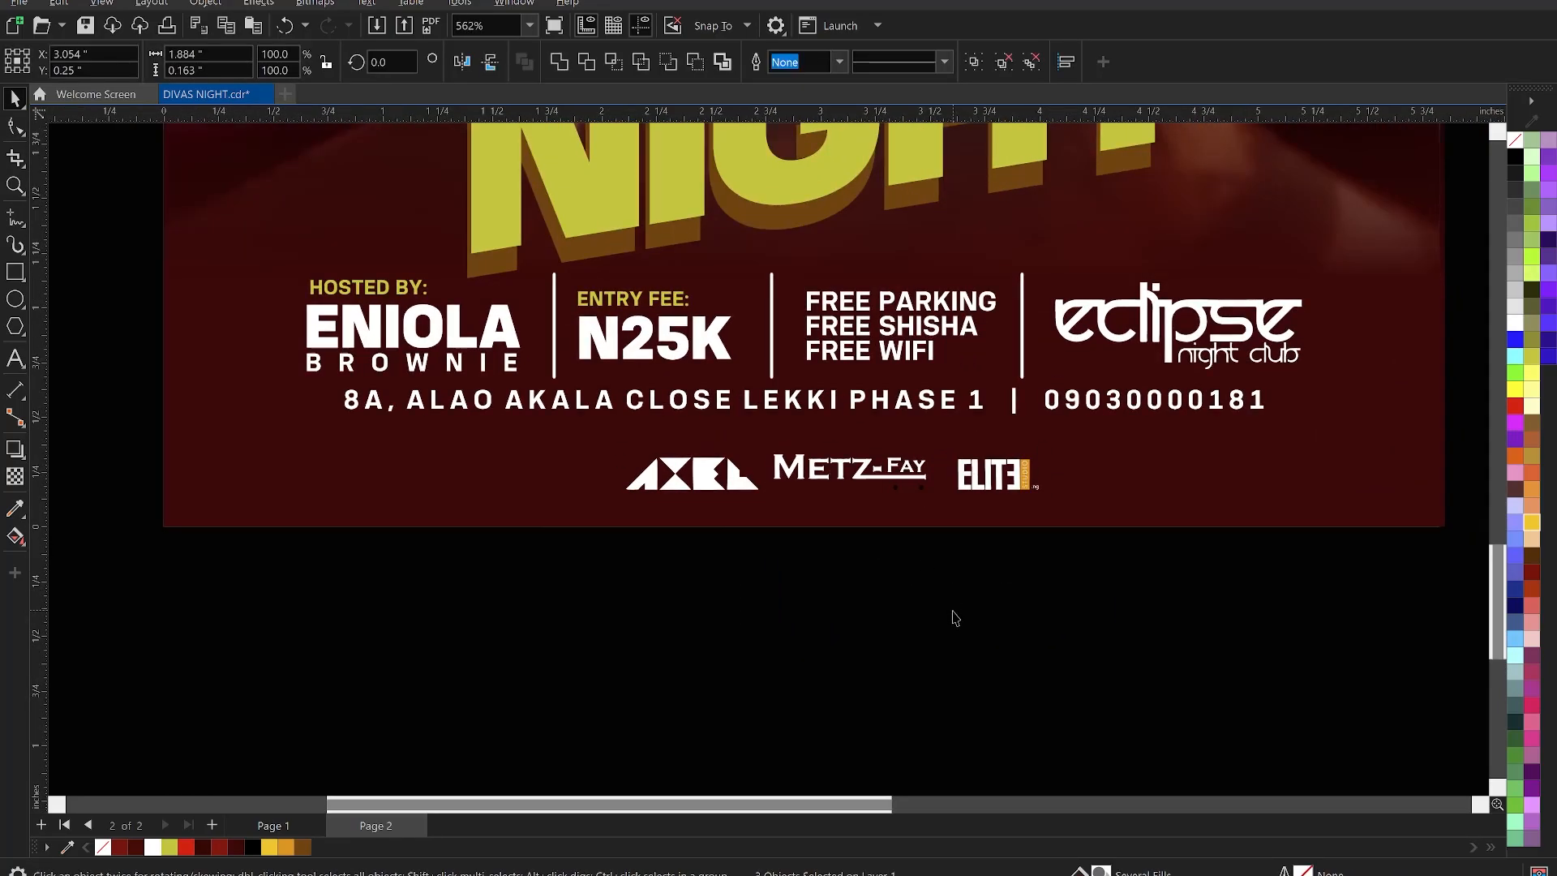
{"action": "left_click", "coordinate": [955, 617]}
{"action": "scroll", "coordinate": [911, 501], "scroll_direction": "up", "scroll_amount": 3}
{"action": "scroll", "coordinate": [911, 501], "scroll_direction": "up", "scroll_amount": 1}
- Delete the two stray dots left under the Metz-Fay logo
{"action": "left_click", "coordinate": [904, 460]}
{"action": "scroll", "coordinate": [900, 484], "scroll_direction": "up", "scroll_amount": 3}
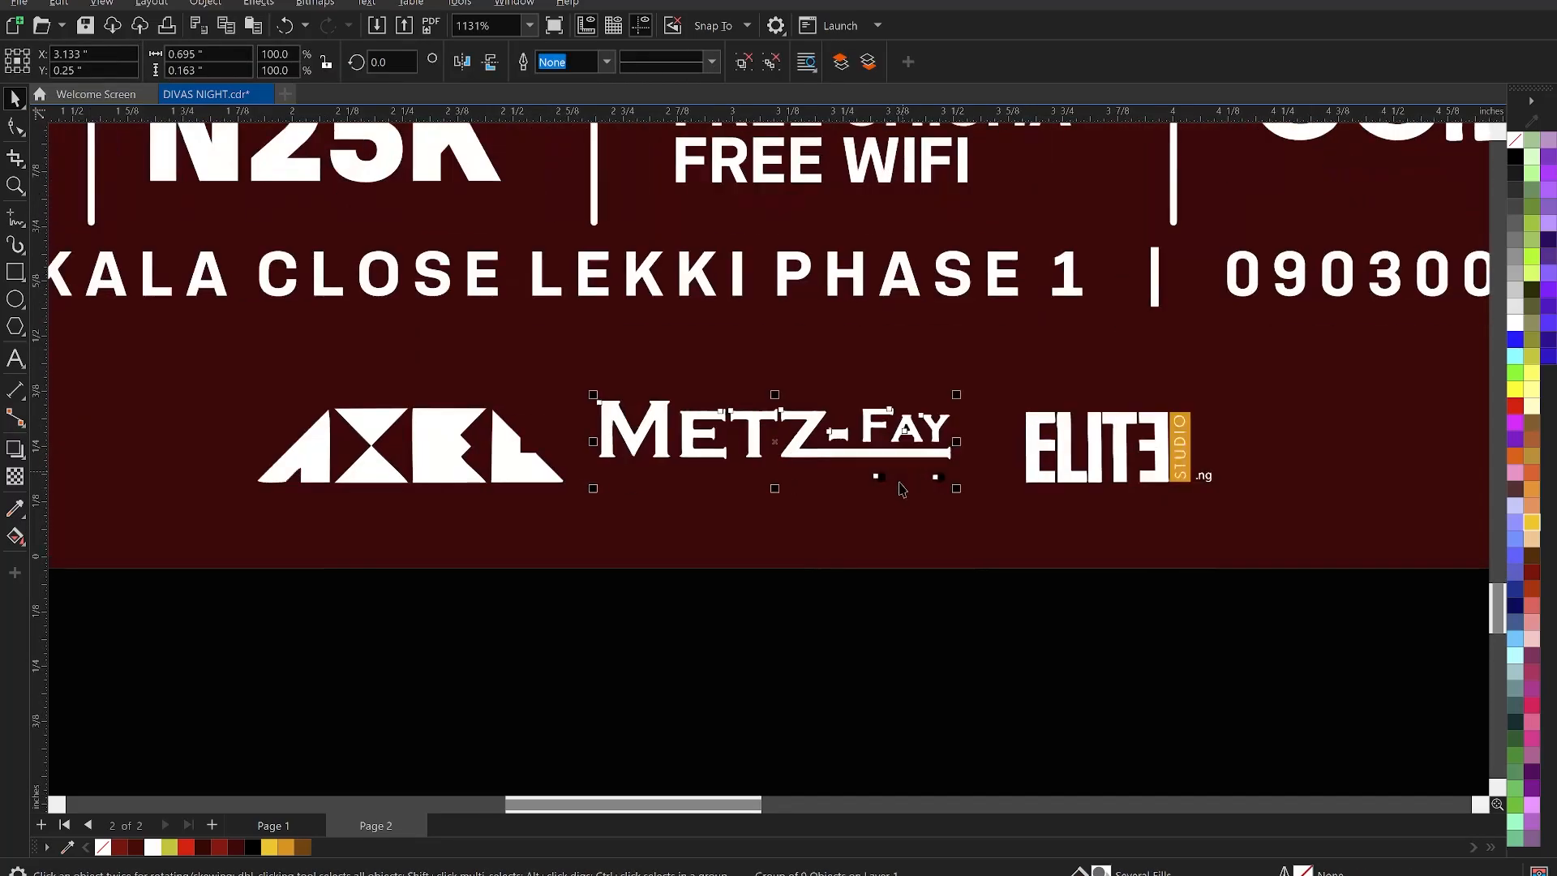
{"action": "left_click", "coordinate": [856, 472], "text": "ctrl"}
{"action": "left_click", "coordinate": [855, 471], "text": "ctrl"}
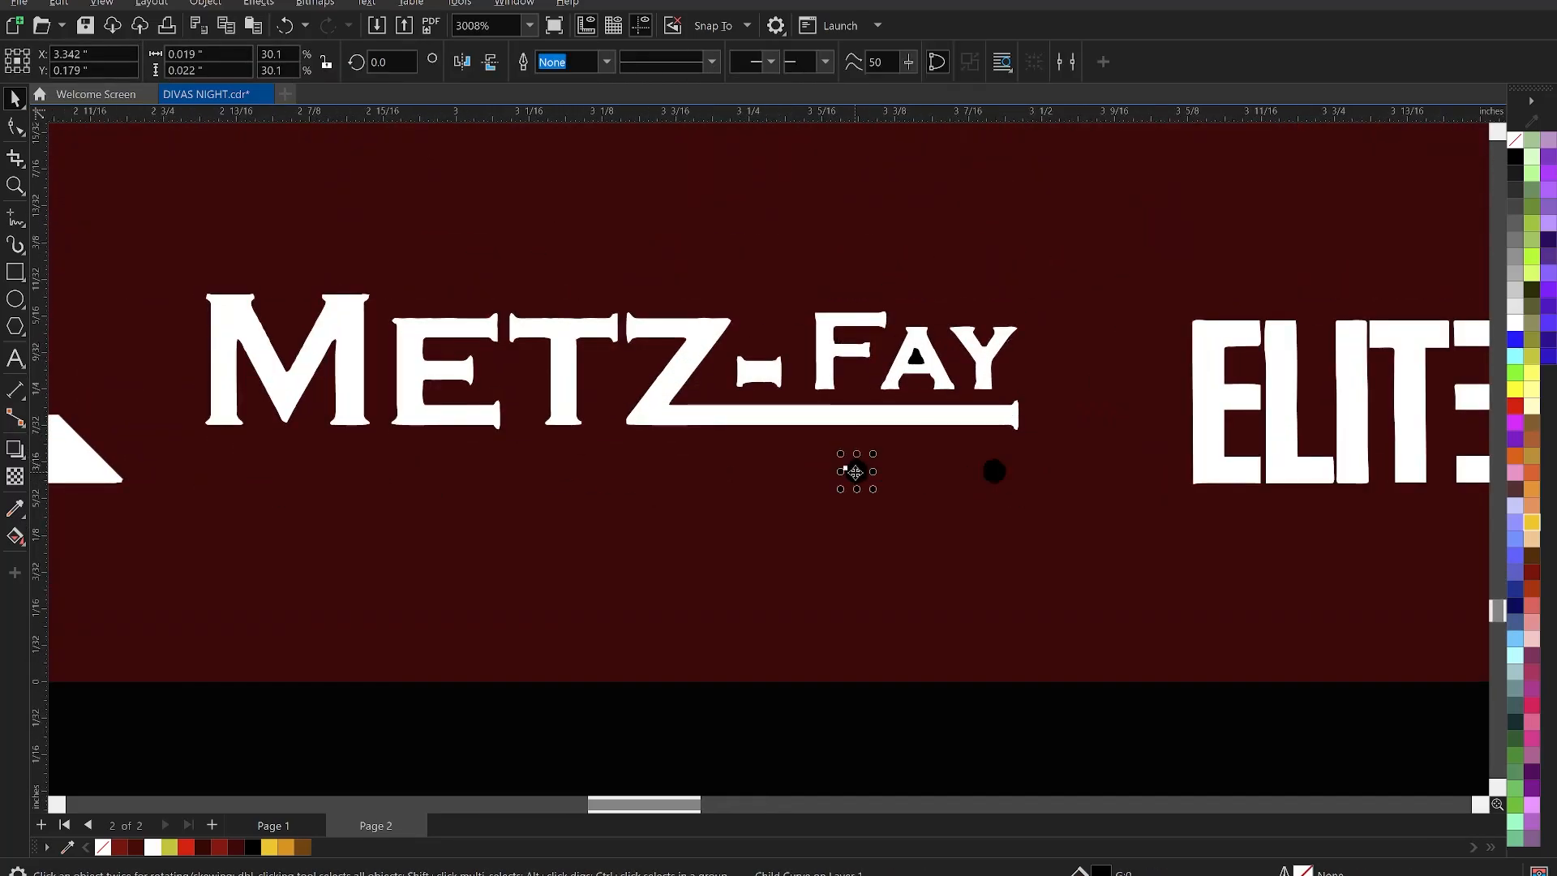
{"action": "key", "text": "Delete"}
{"action": "left_click", "coordinate": [996, 467], "text": "ctrl"}
{"action": "left_click", "coordinate": [996, 466], "text": "ctrl"}
{"action": "key", "text": "Delete"}
{"action": "scroll", "coordinate": [986, 468], "scroll_direction": "down", "scroll_amount": 3}
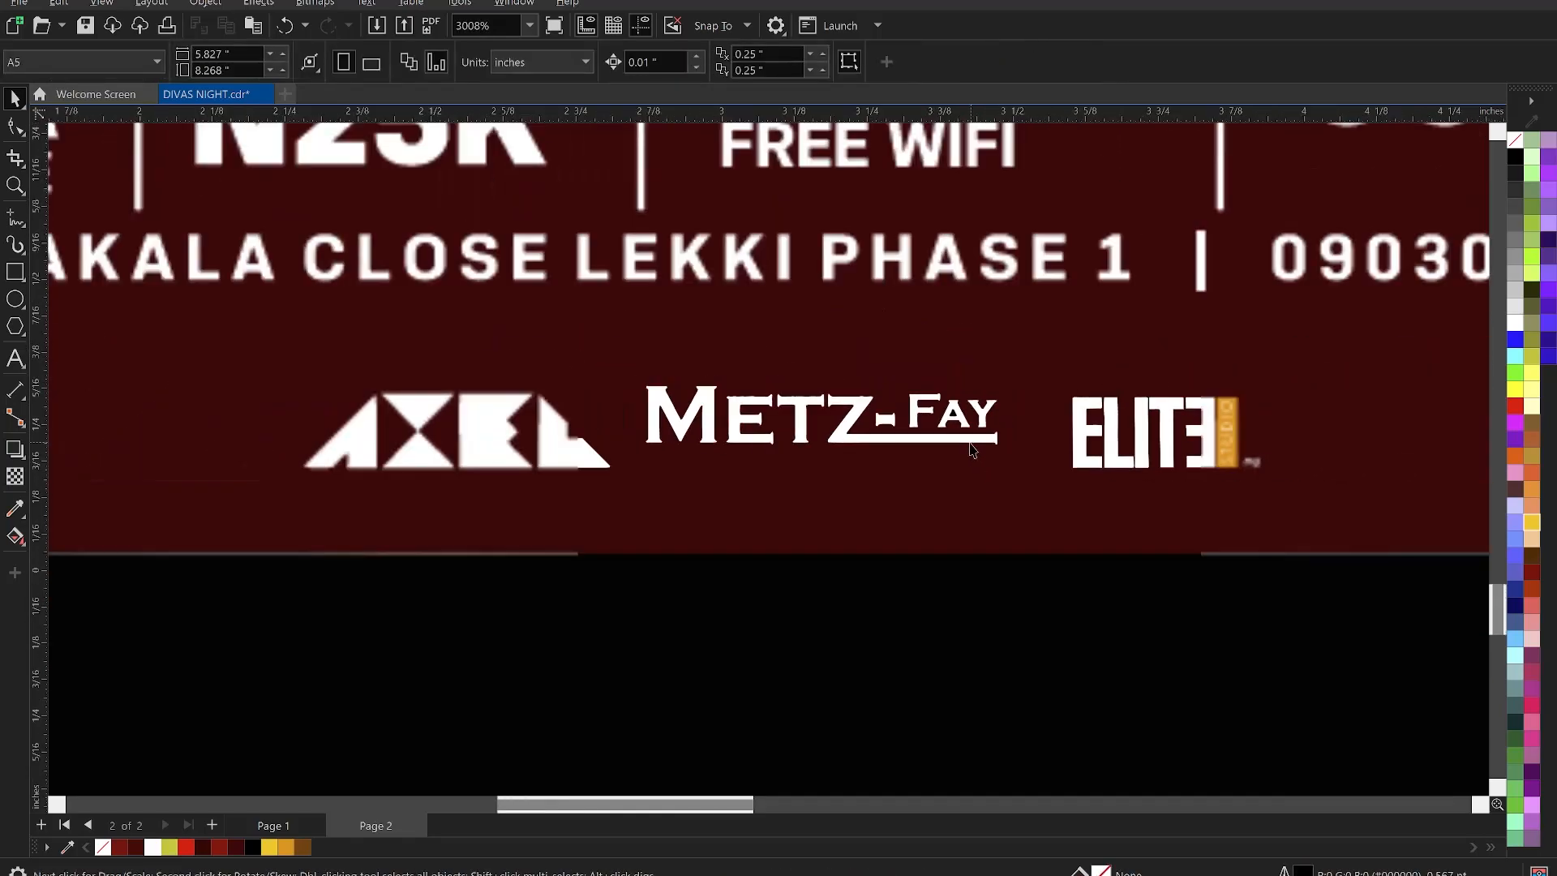
- Bottom-align Metz-Fay with the ELITE logo and nudge the AXEL logo left
{"action": "left_click", "coordinate": [959, 443]}
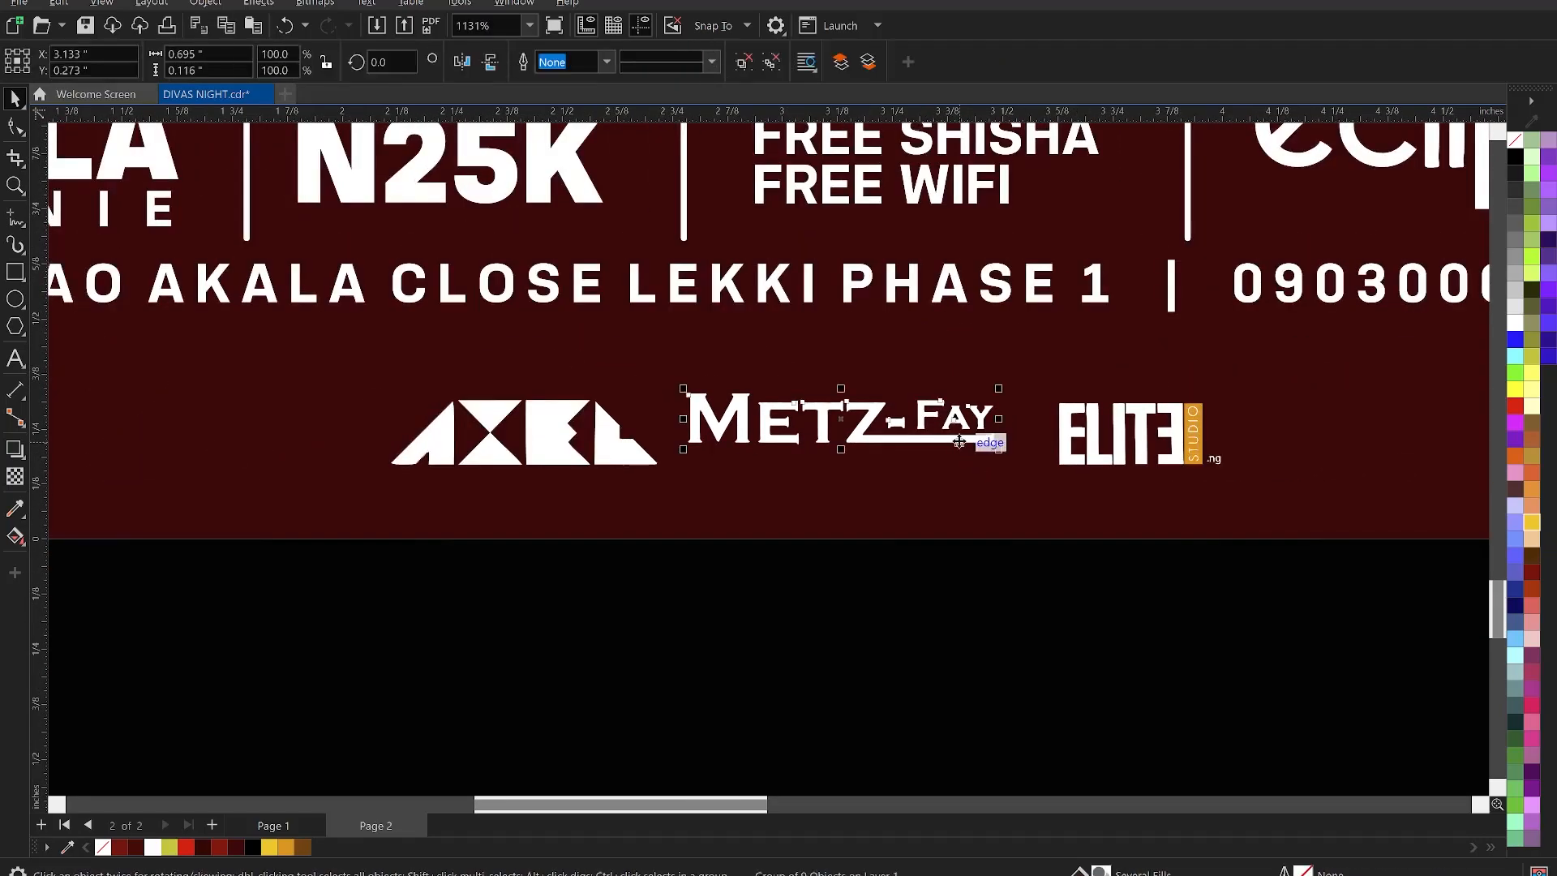
{"action": "left_click", "coordinate": [1075, 461], "text": "shift"}
{"action": "key", "text": "b"}
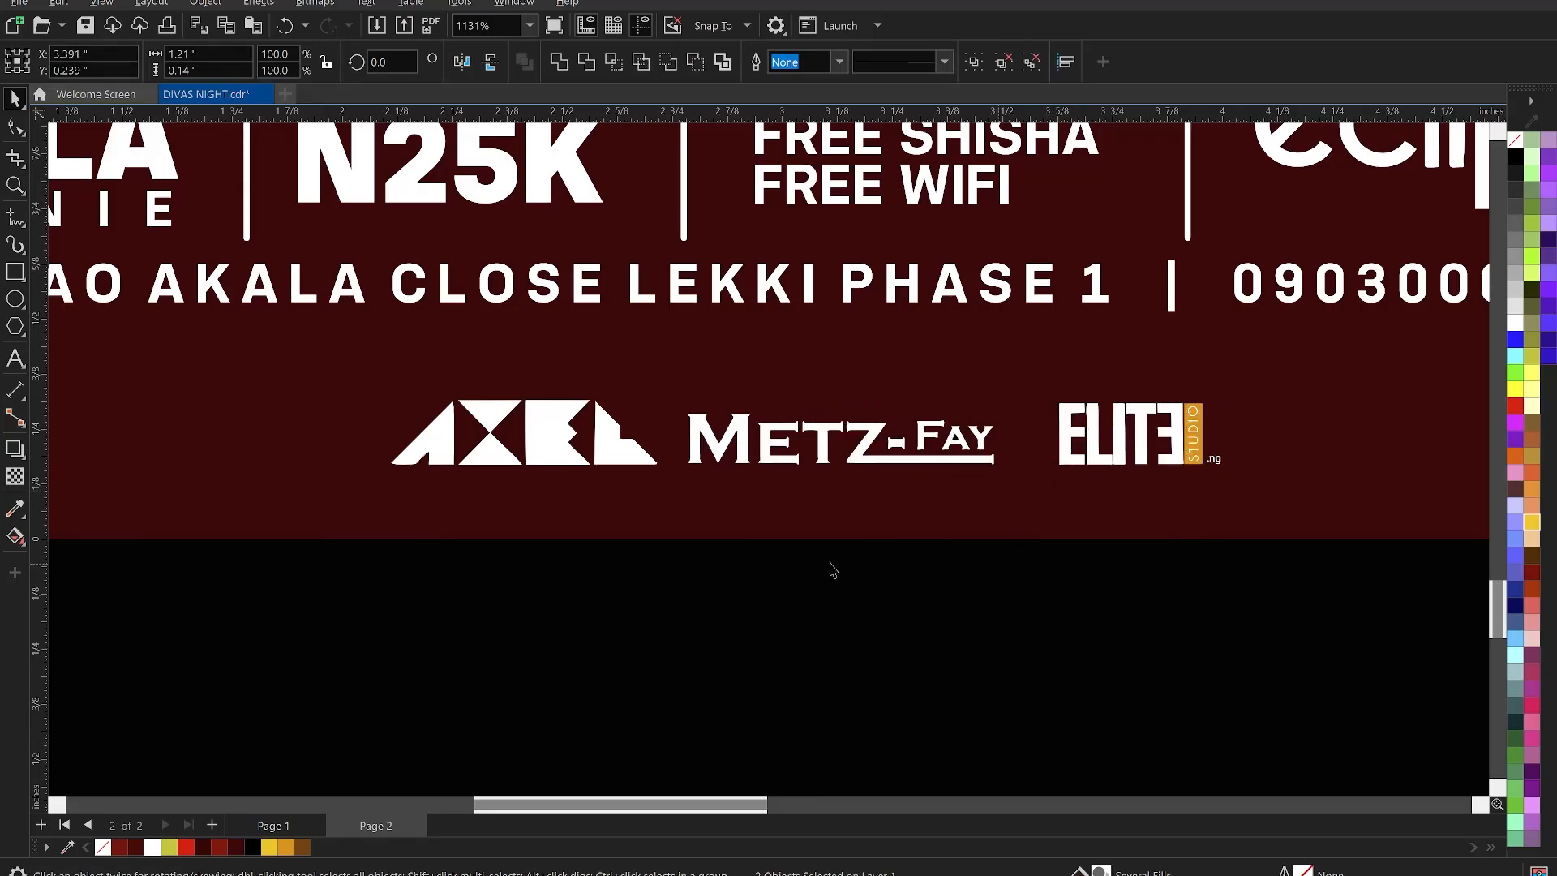
{"action": "scroll", "coordinate": [833, 570], "scroll_direction": "down", "scroll_amount": 2}
{"action": "left_click", "coordinate": [696, 491]}
{"action": "key", "text": "Left"}
{"action": "key", "text": "Left"}
{"action": "key", "text": "Left"}
{"action": "key", "text": "Left"}
{"action": "key", "text": "Left"}
{"action": "key", "text": "Left"}
{"action": "key", "text": "Left"}
{"action": "key", "text": "Left"}
{"action": "key", "text": "Left"}
{"action": "key", "text": "Left"}
{"action": "key", "text": "Left"}
{"action": "key", "text": "Left"}
- Group the three sponsor logos, enlarge the group to about 111.5%, and nudge it slightly higher
{"action": "left_click_drag", "start_coordinate": [1213, 659], "coordinate": [487, 439]}
{"action": "key", "text": "ctrl+g"}
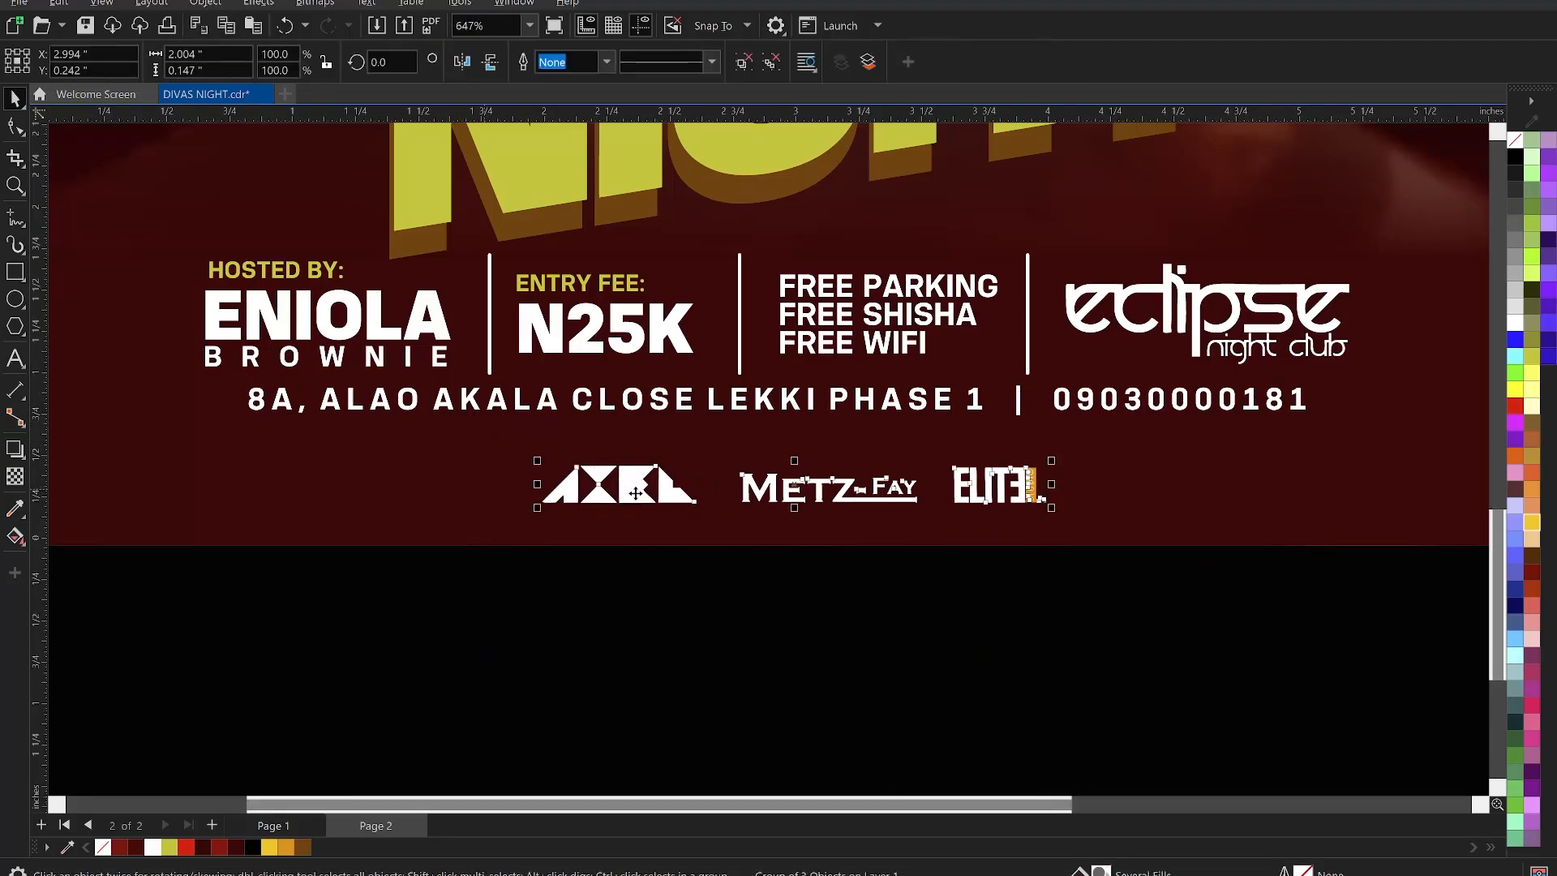
{"action": "scroll", "coordinate": [650, 497], "scroll_direction": "down", "scroll_amount": 3}
{"action": "left_click_drag", "start_coordinate": [807, 513], "coordinate": [829, 515]}
{"action": "key", "text": "Up"}
{"action": "key", "text": "Up"}
{"action": "key", "text": "Up"}
{"action": "key", "text": "Up"}
{"action": "key", "text": "Up"}
{"action": "key", "text": "Up"}
{"action": "key", "text": "Up"}
{"action": "key", "text": "Up"}
{"action": "key", "text": "Up"}
{"action": "key", "text": "Up"}
{"action": "key", "text": "Down"}
{"action": "key", "text": "Down"}
{"action": "key", "text": "Down"}
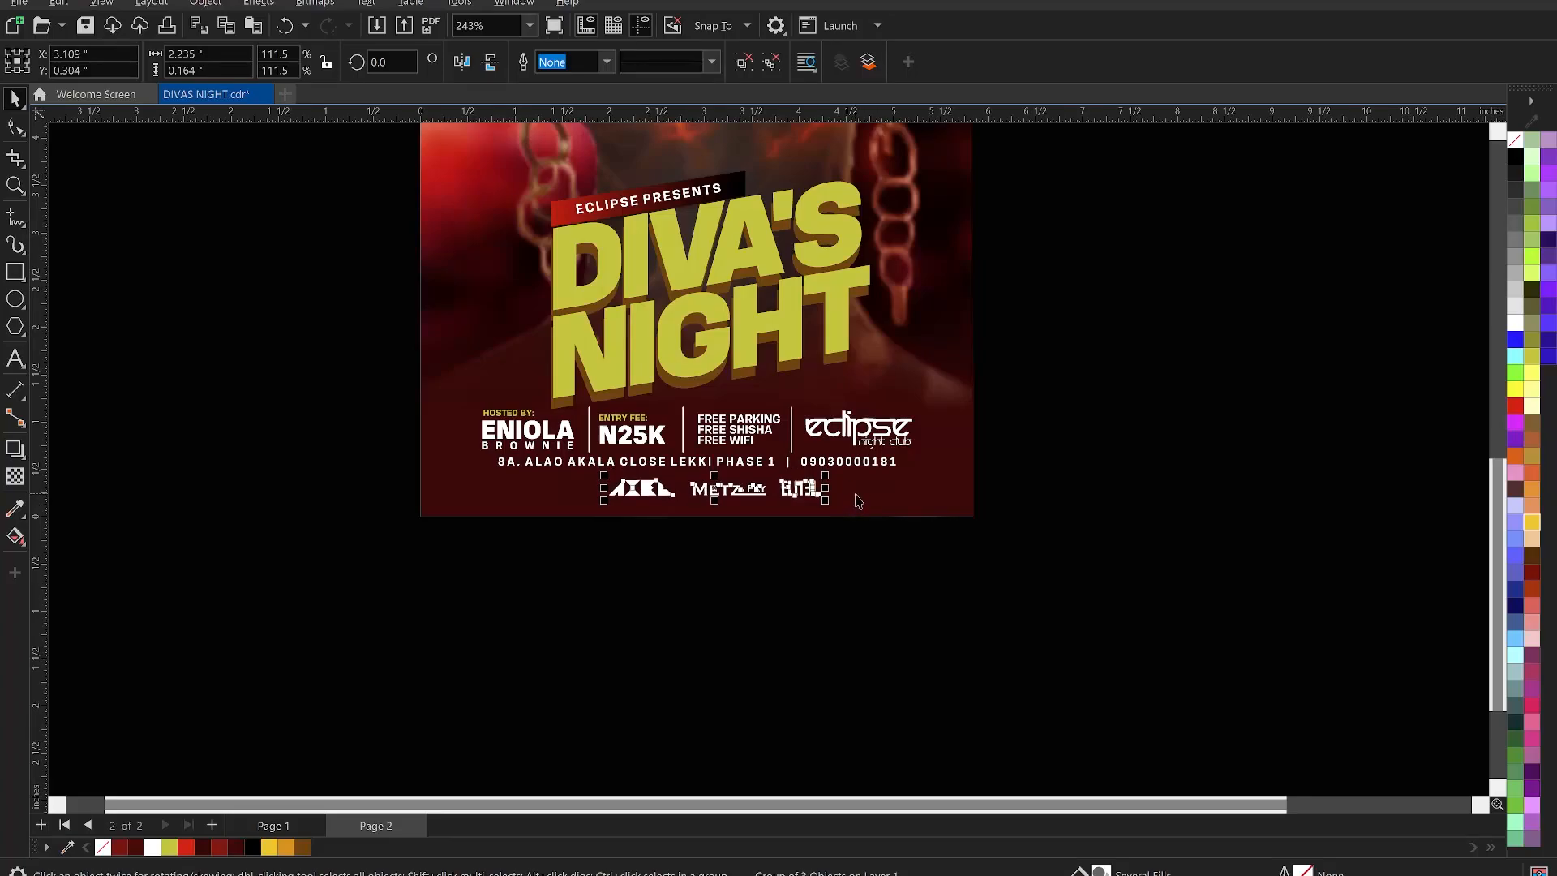
{"action": "left_click", "coordinate": [855, 493], "text": "shift"}
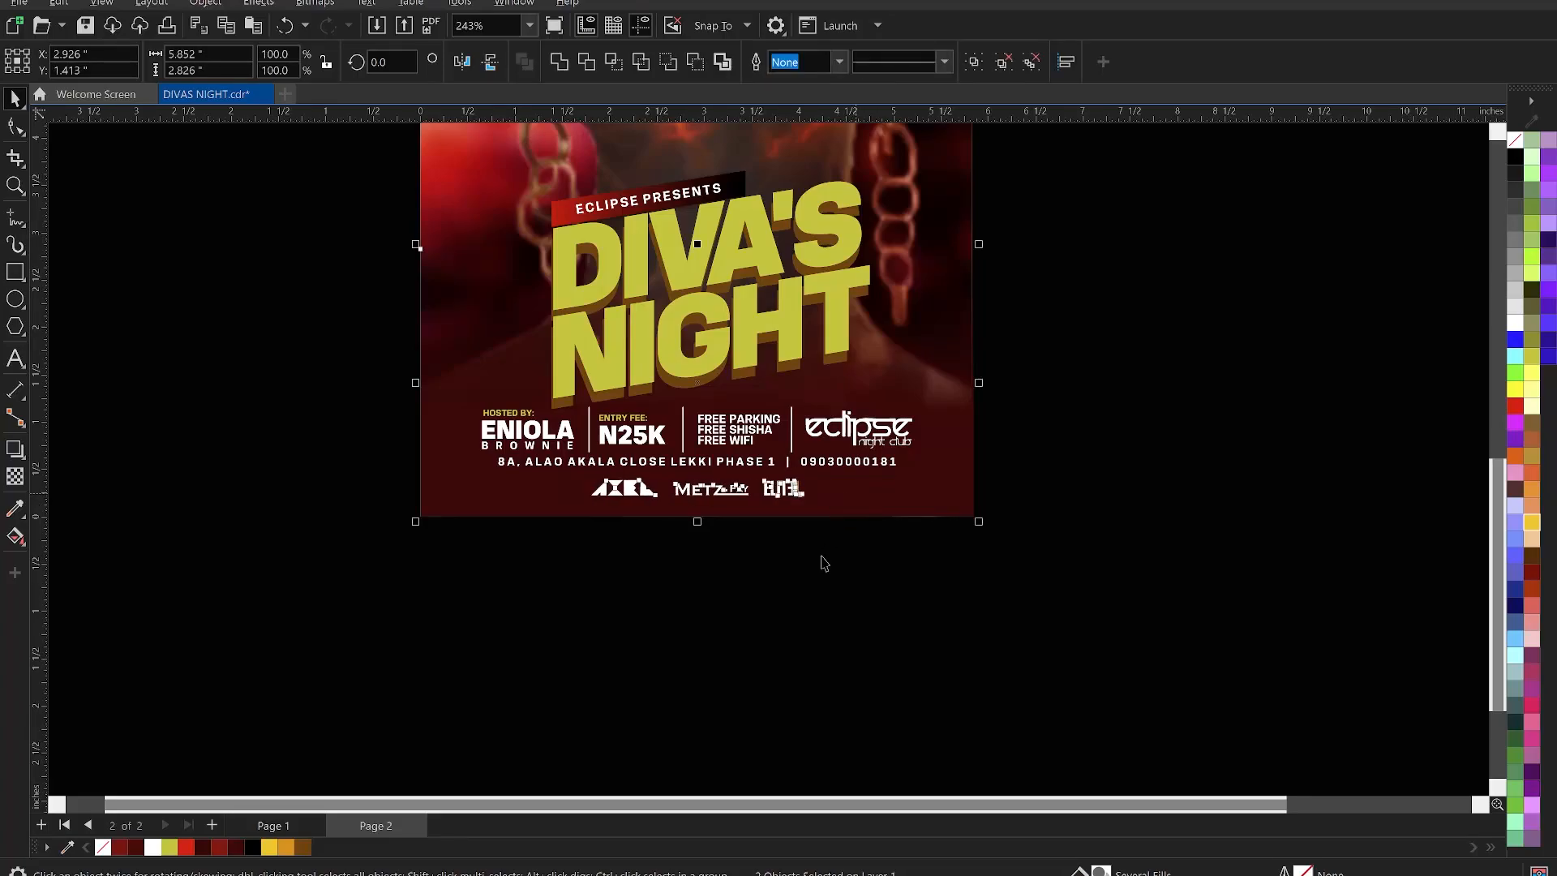
{"action": "left_click", "coordinate": [927, 598]}
{"action": "scroll", "coordinate": [976, 629], "scroll_direction": "down", "scroll_amount": 2}
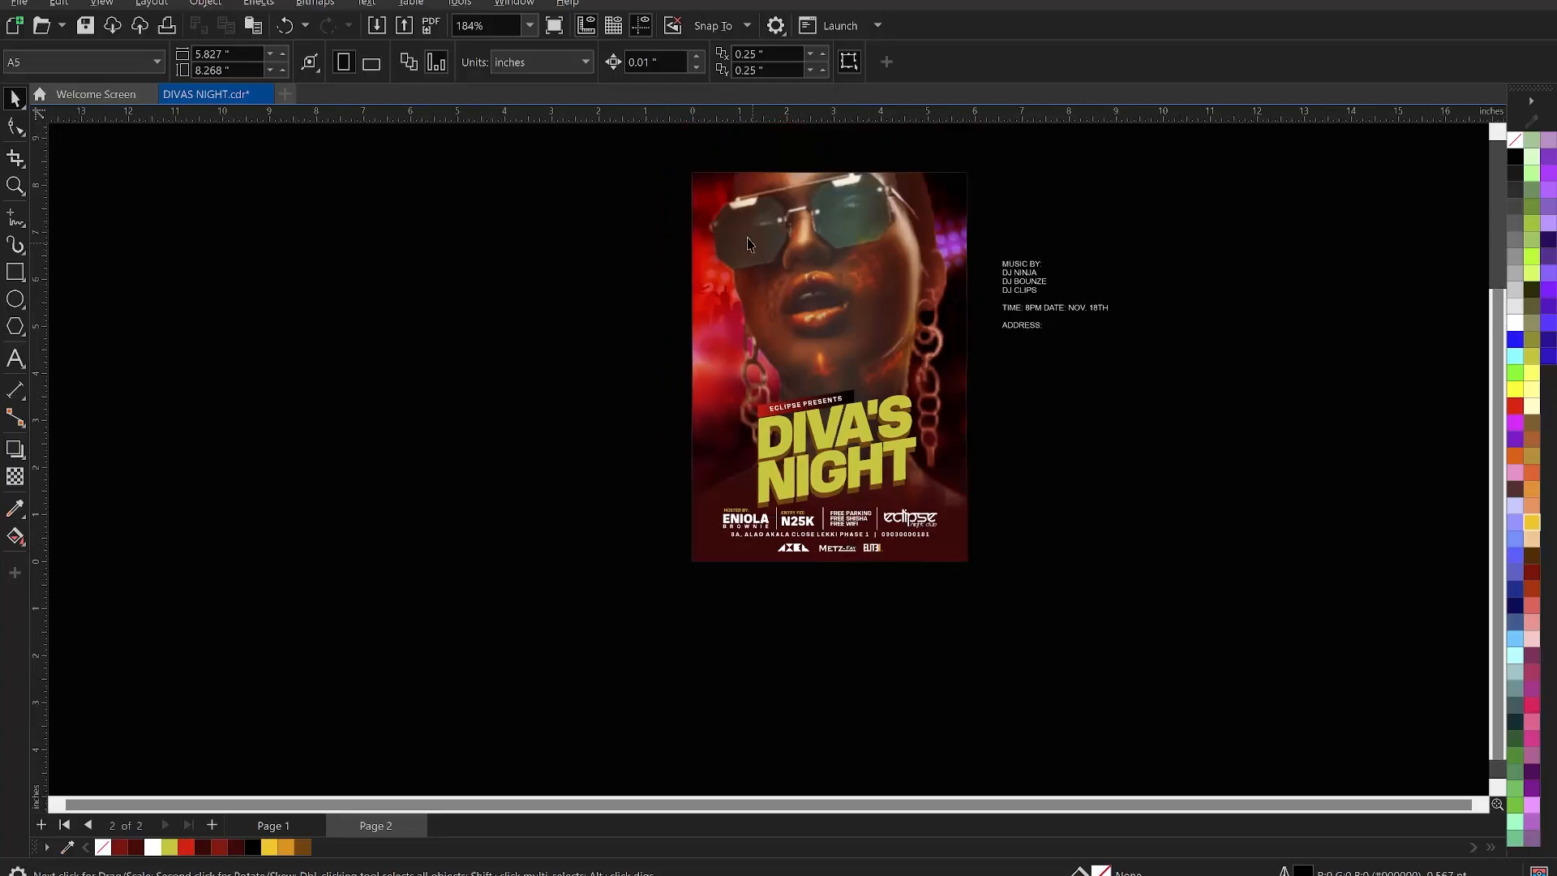
{"action": "key", "text": "z"}
{"action": "left_click_drag", "start_coordinate": [670, 151], "coordinate": [982, 567]}
{"action": "key", "text": "space"}
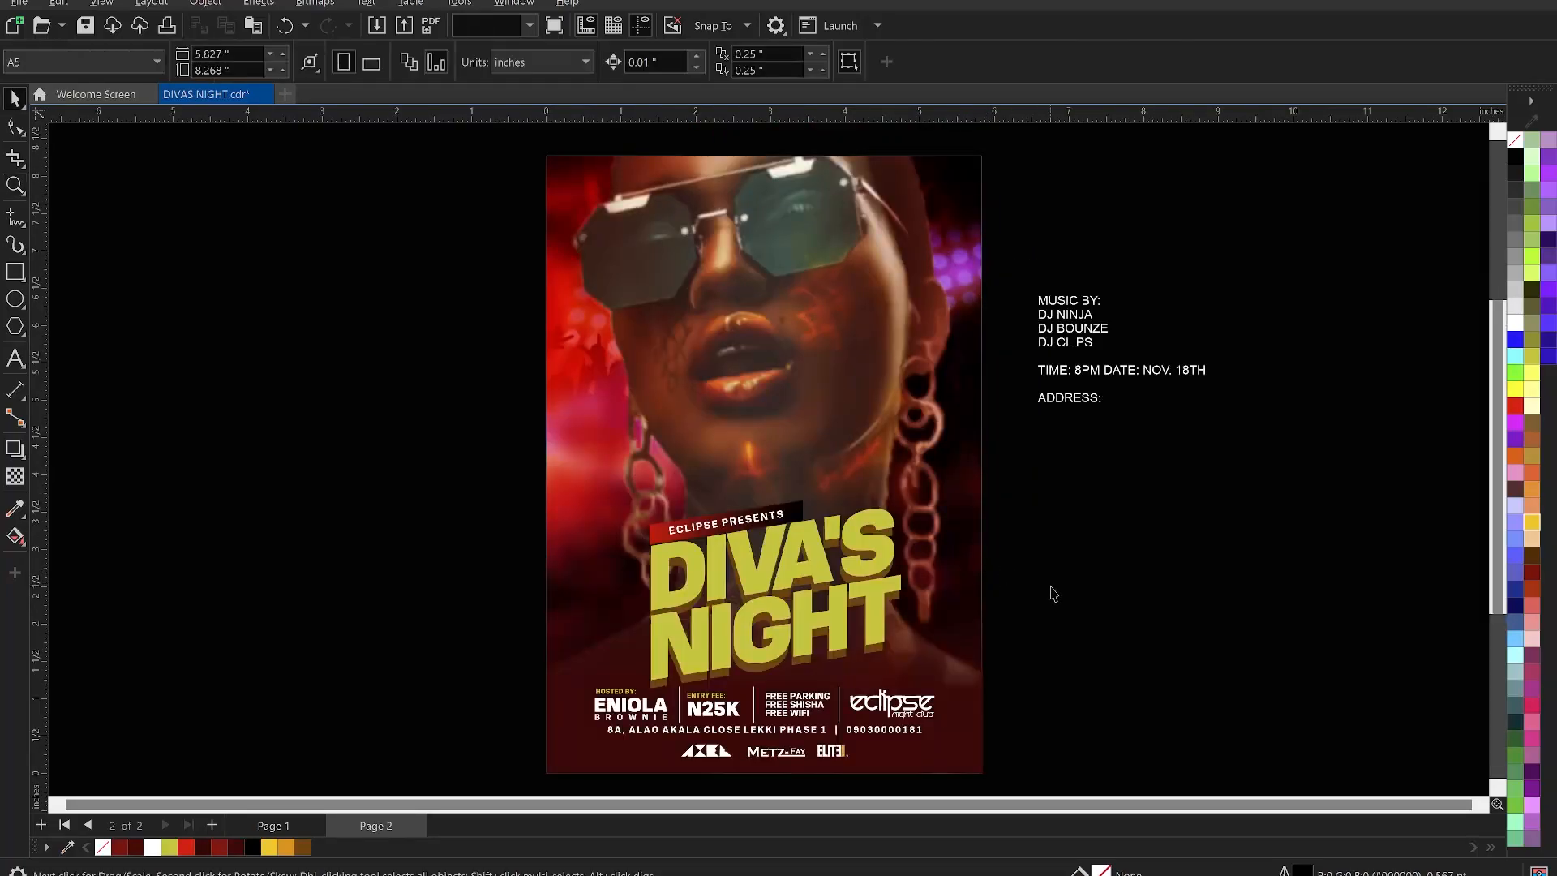
{"action": "left_click", "coordinate": [1051, 590]}
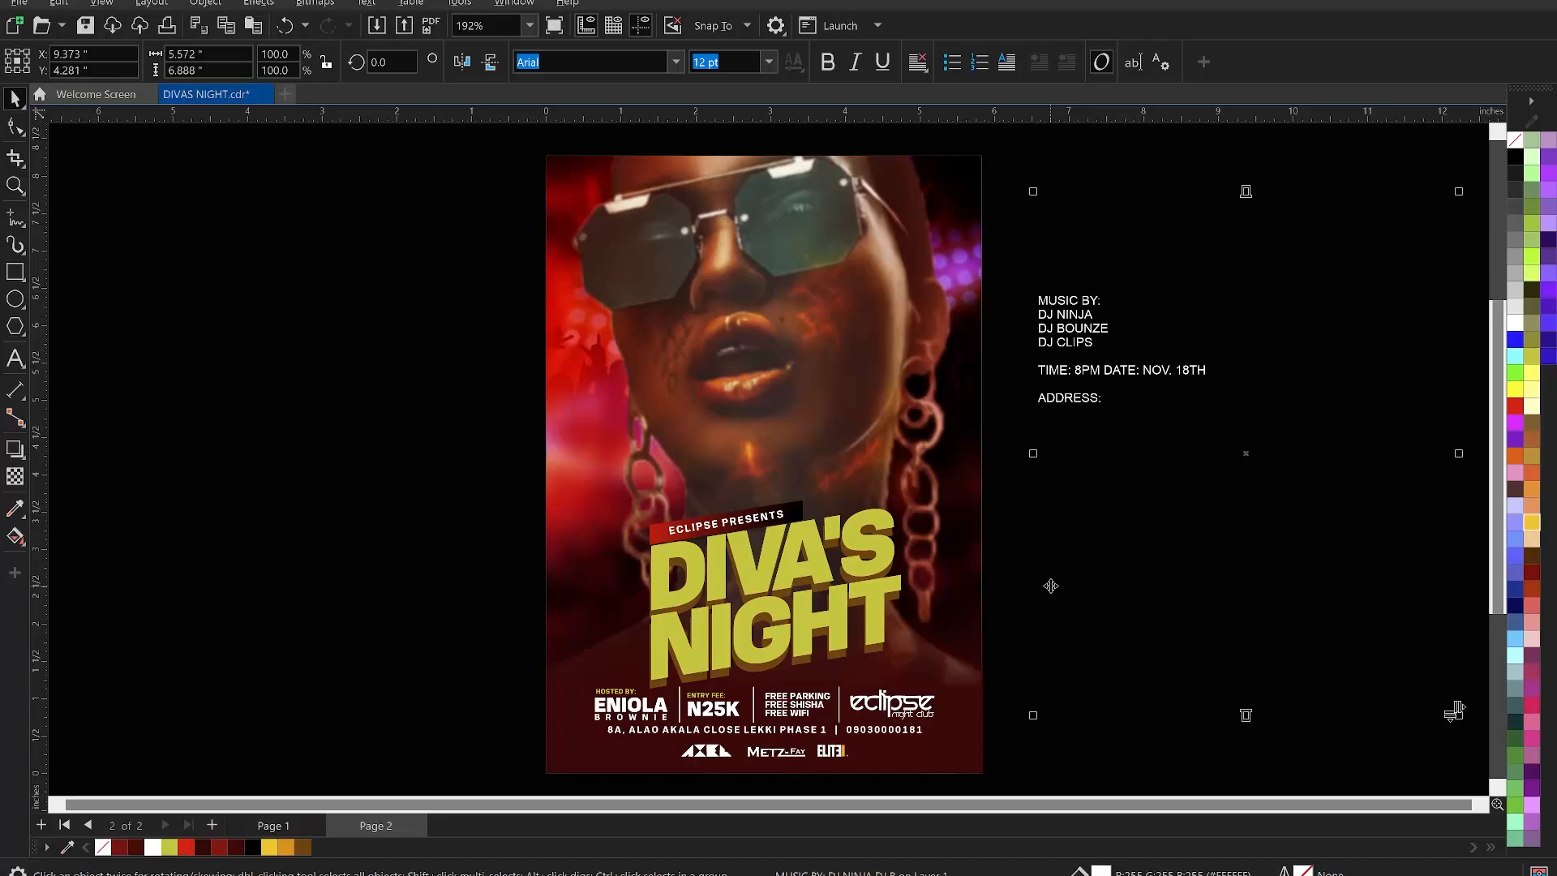
{"action": "left_click", "coordinate": [474, 399]}
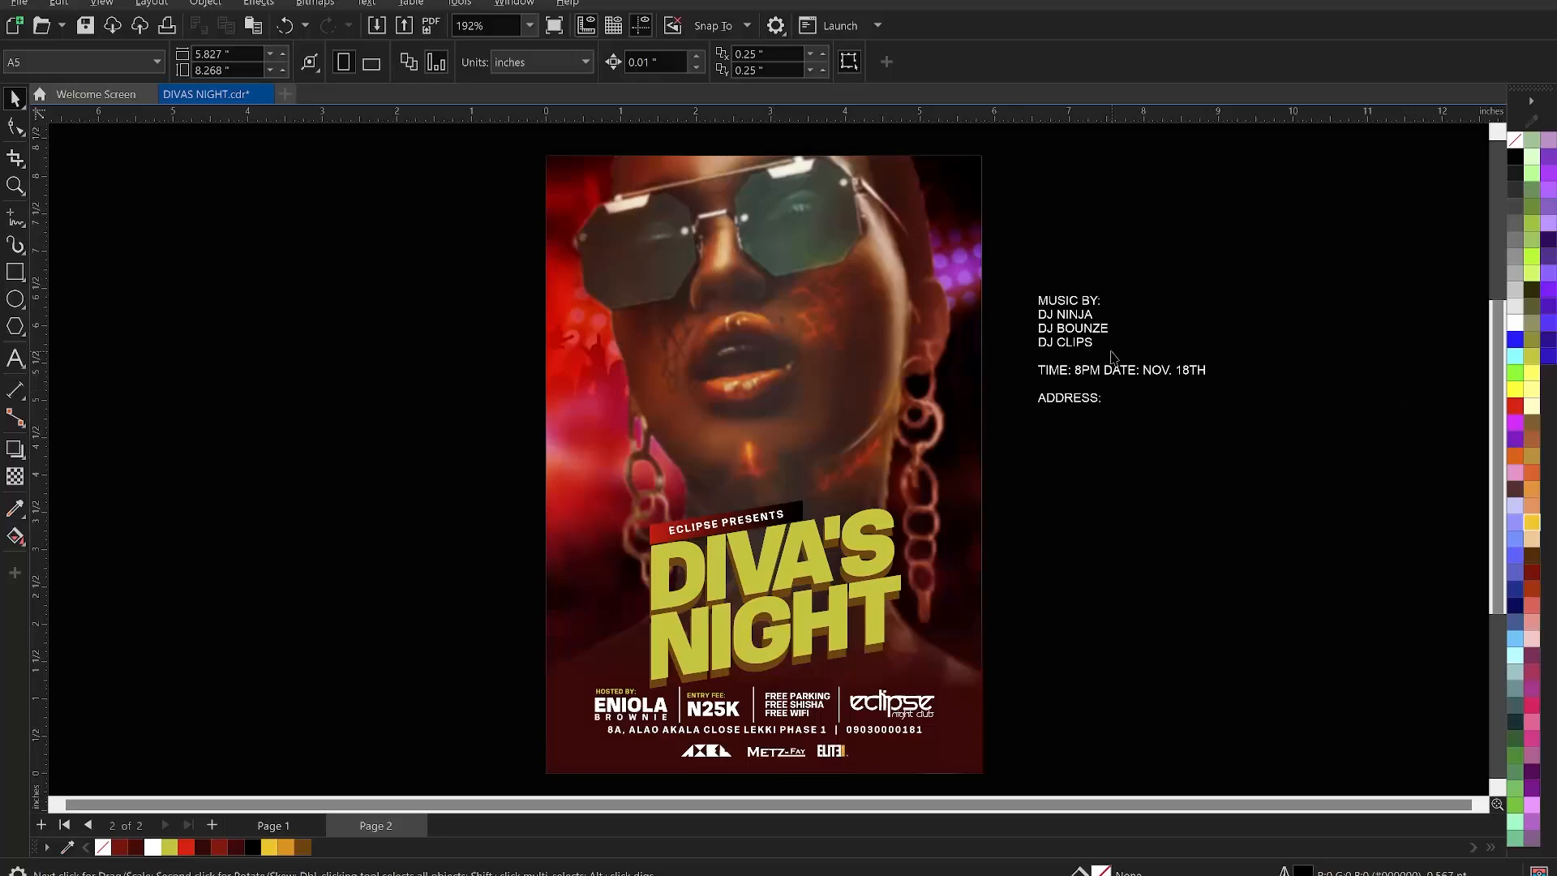
- Cut the MUSIC BY and three DJ name lines from the side text and paste them higher on the photo
{"action": "left_click", "coordinate": [1068, 351]}
{"action": "left_click_drag", "start_coordinate": [1096, 342], "coordinate": [1040, 301]}
{"action": "key", "text": "ctrl+c"}
{"action": "key", "text": "Delete"}
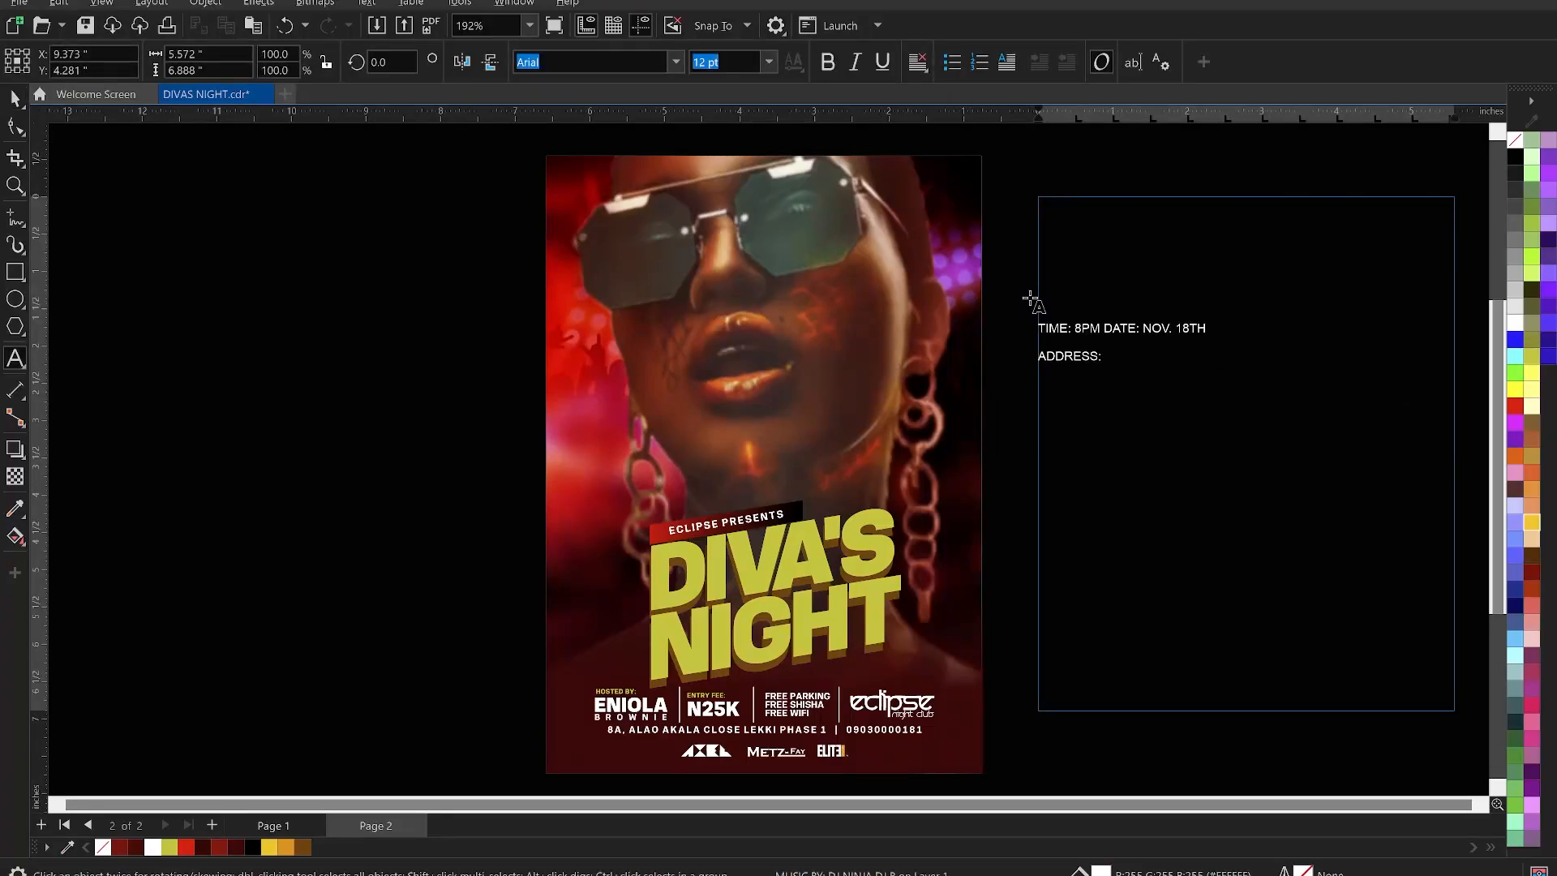
{"action": "key", "text": "Escape"}
{"action": "left_click", "coordinate": [588, 438]}
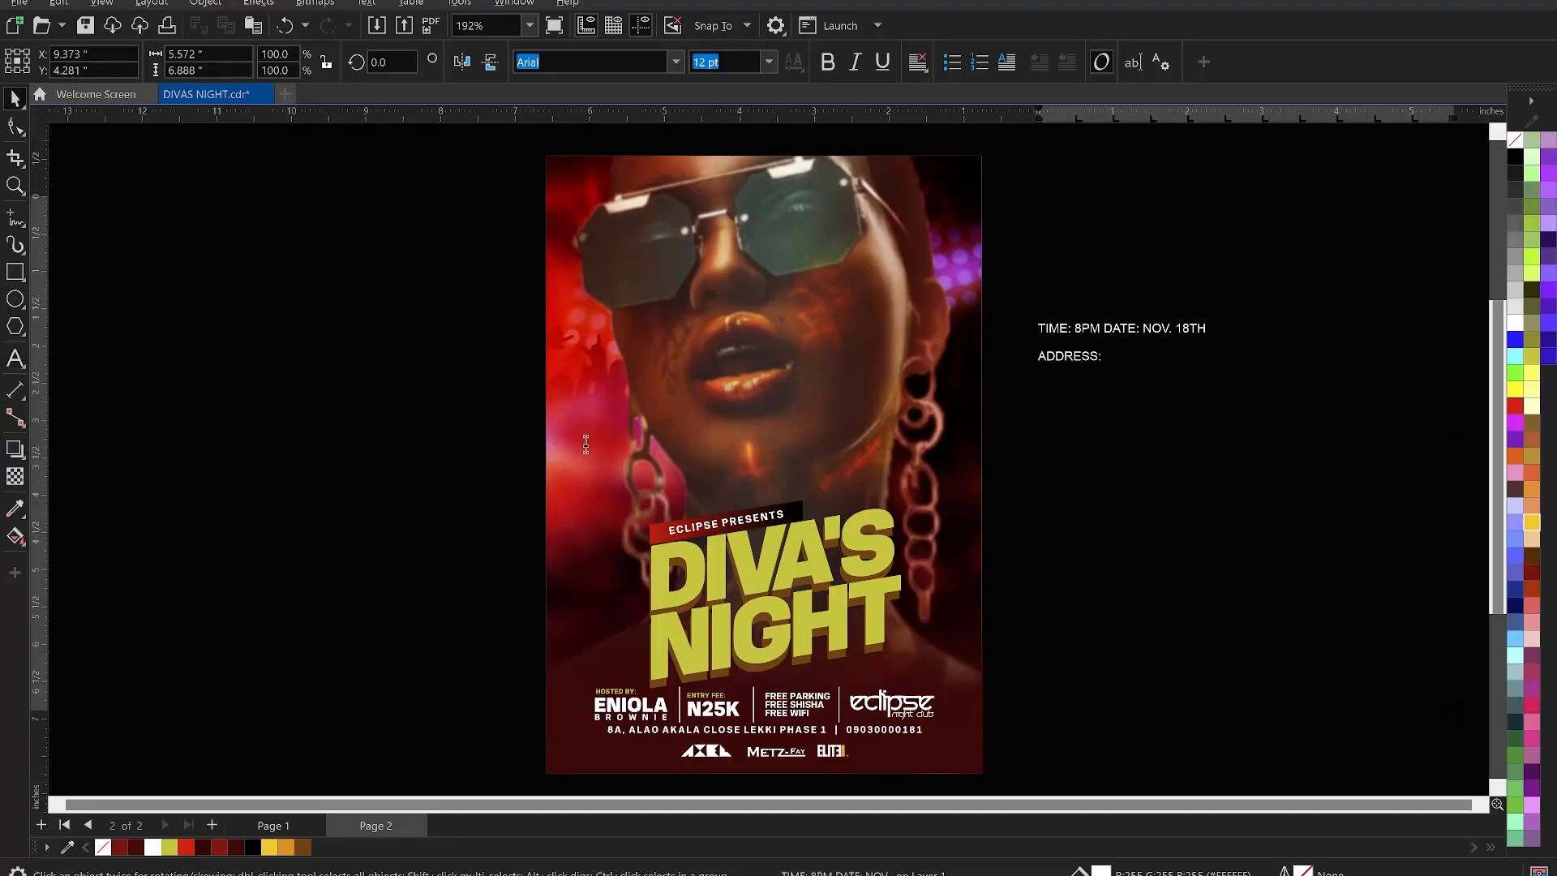
{"action": "key", "text": "ctrl+v"}
{"action": "key", "text": "Escape"}
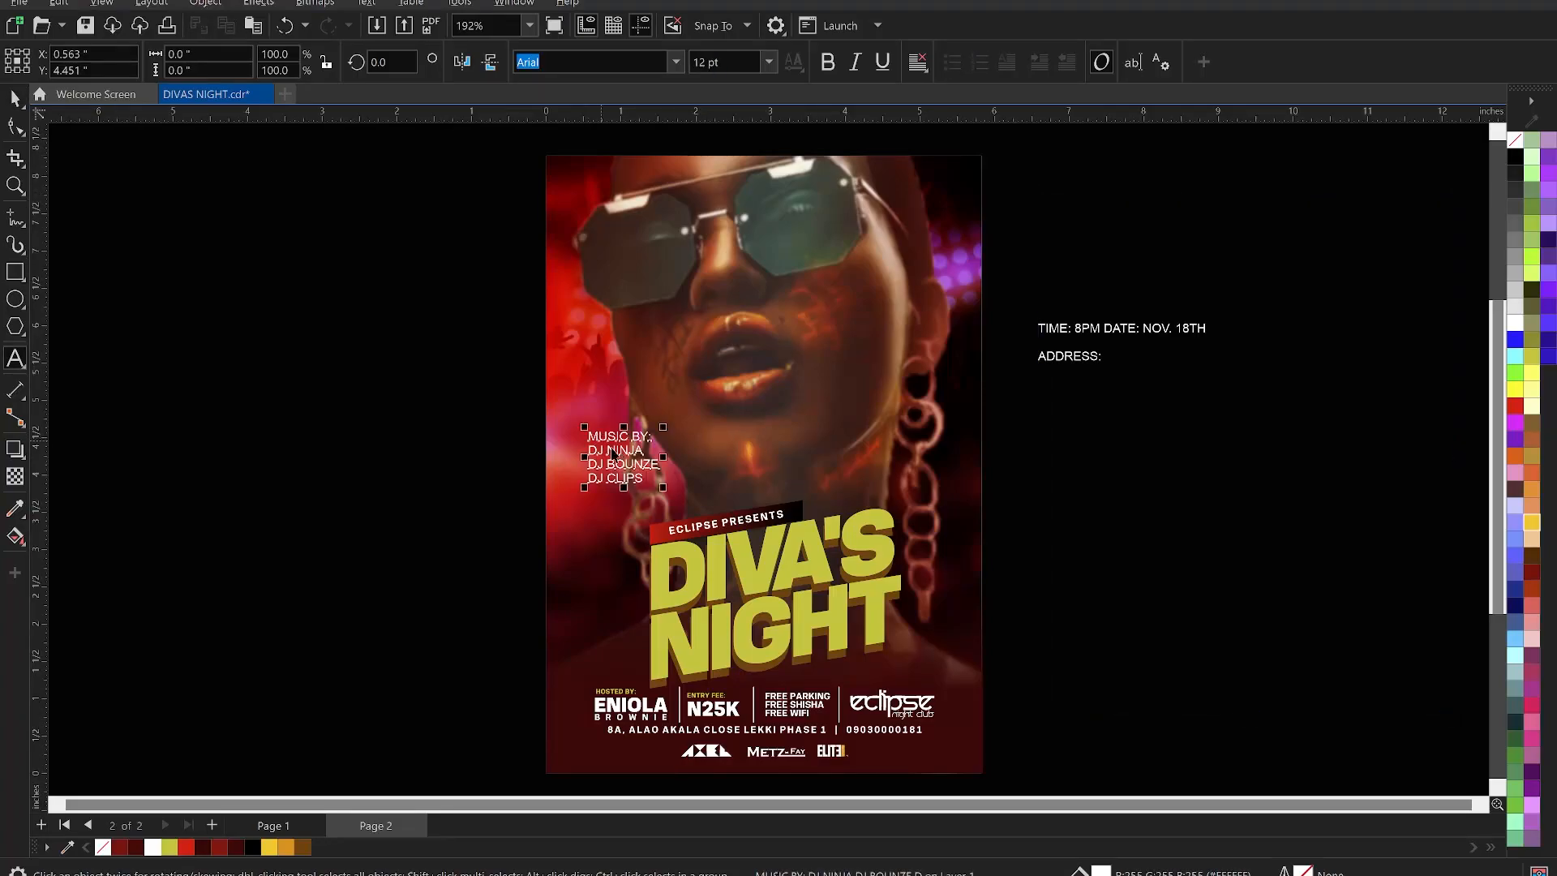
{"action": "scroll", "coordinate": [616, 438], "scroll_direction": "up", "scroll_amount": 2}
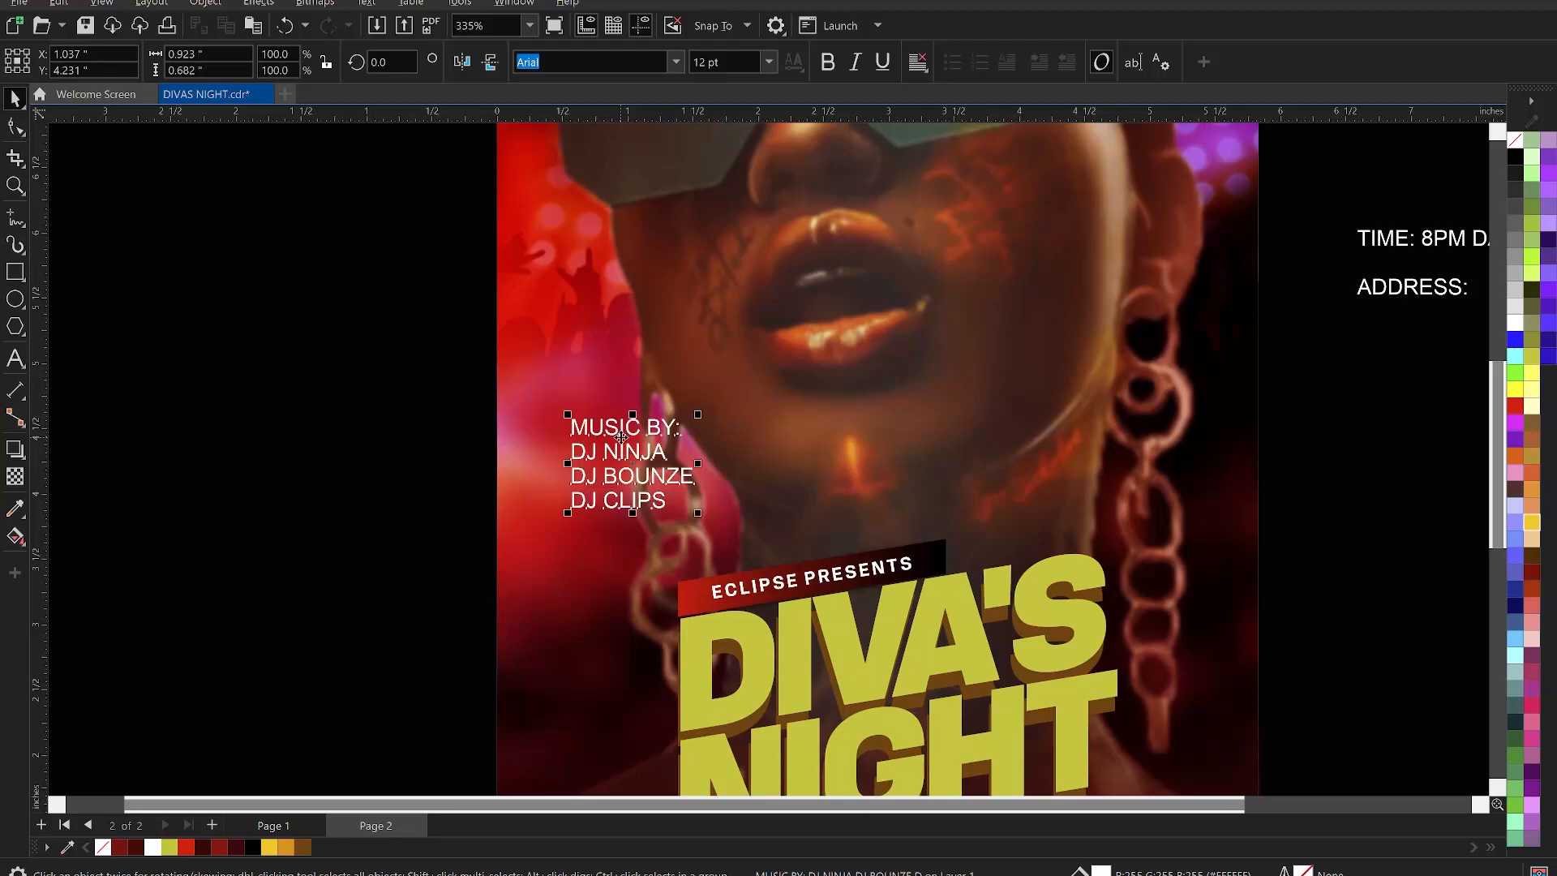
{"action": "left_click_drag", "start_coordinate": [621, 438], "coordinate": [607, 405]}
- Set the four lines in KonsensExtrabold and tighten their line spacing
{"action": "left_click", "coordinate": [677, 64]}
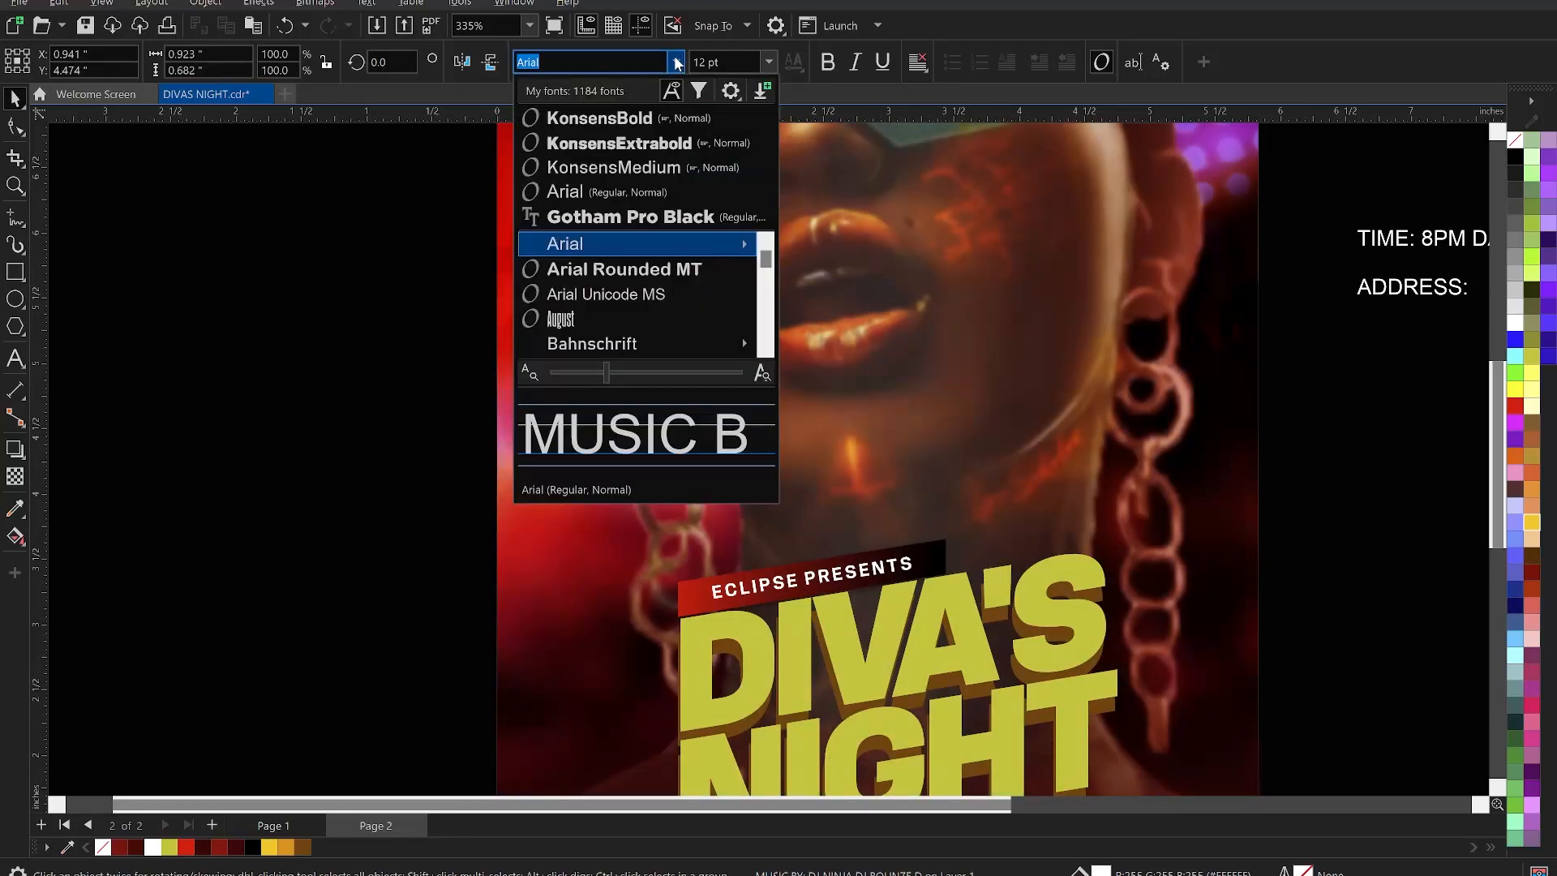
{"action": "left_click", "coordinate": [657, 149]}
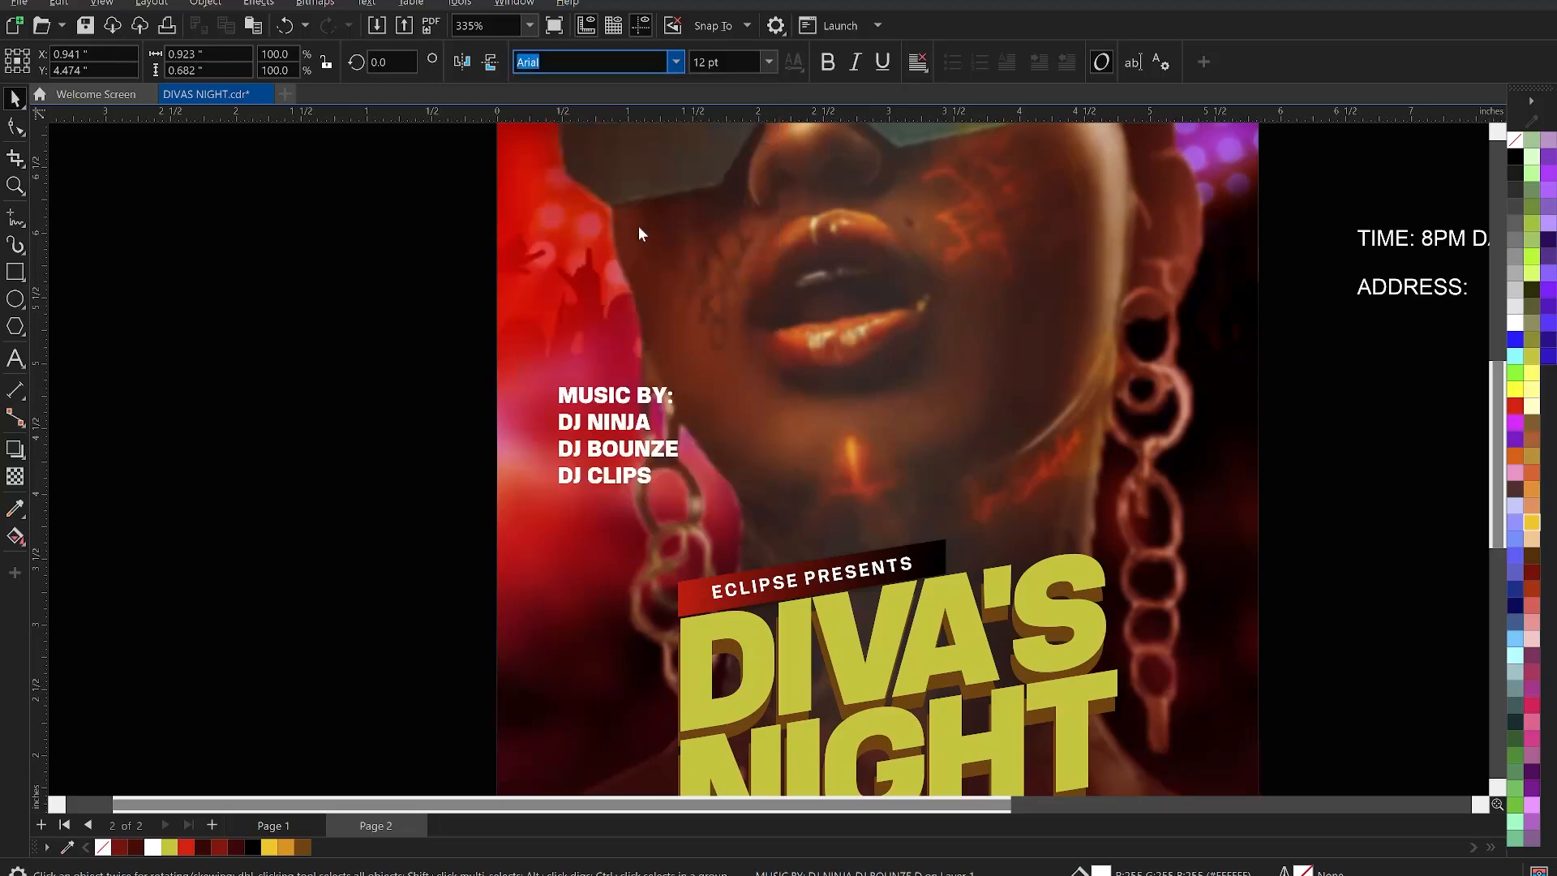
{"action": "left_click", "coordinate": [17, 127]}
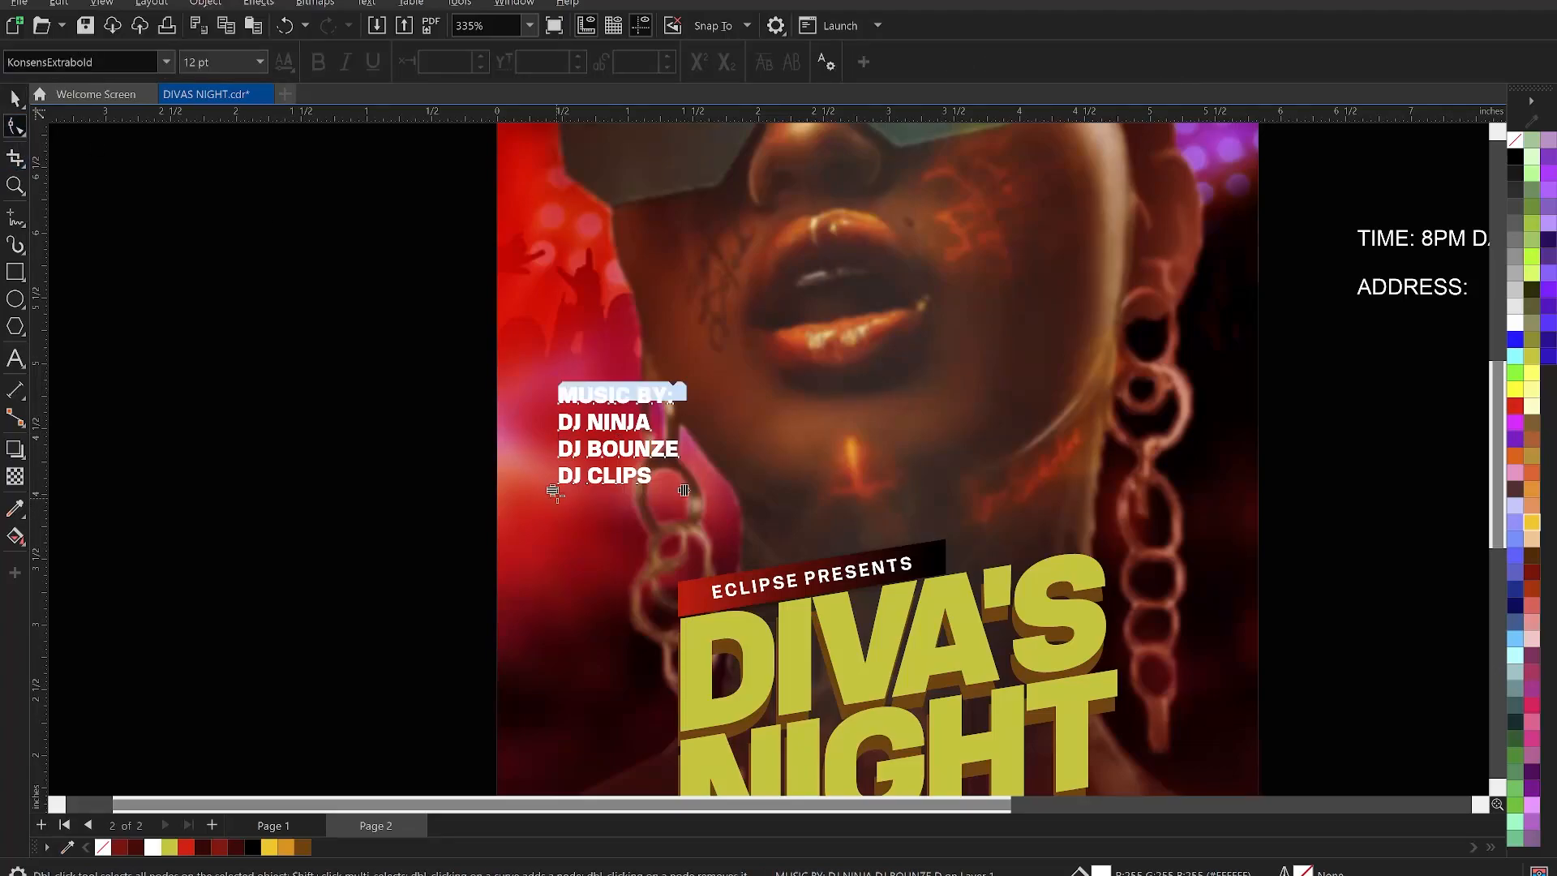
{"action": "left_click_drag", "start_coordinate": [555, 495], "coordinate": [559, 460]}
{"action": "key", "text": "space"}
{"action": "left_click", "coordinate": [436, 462]}
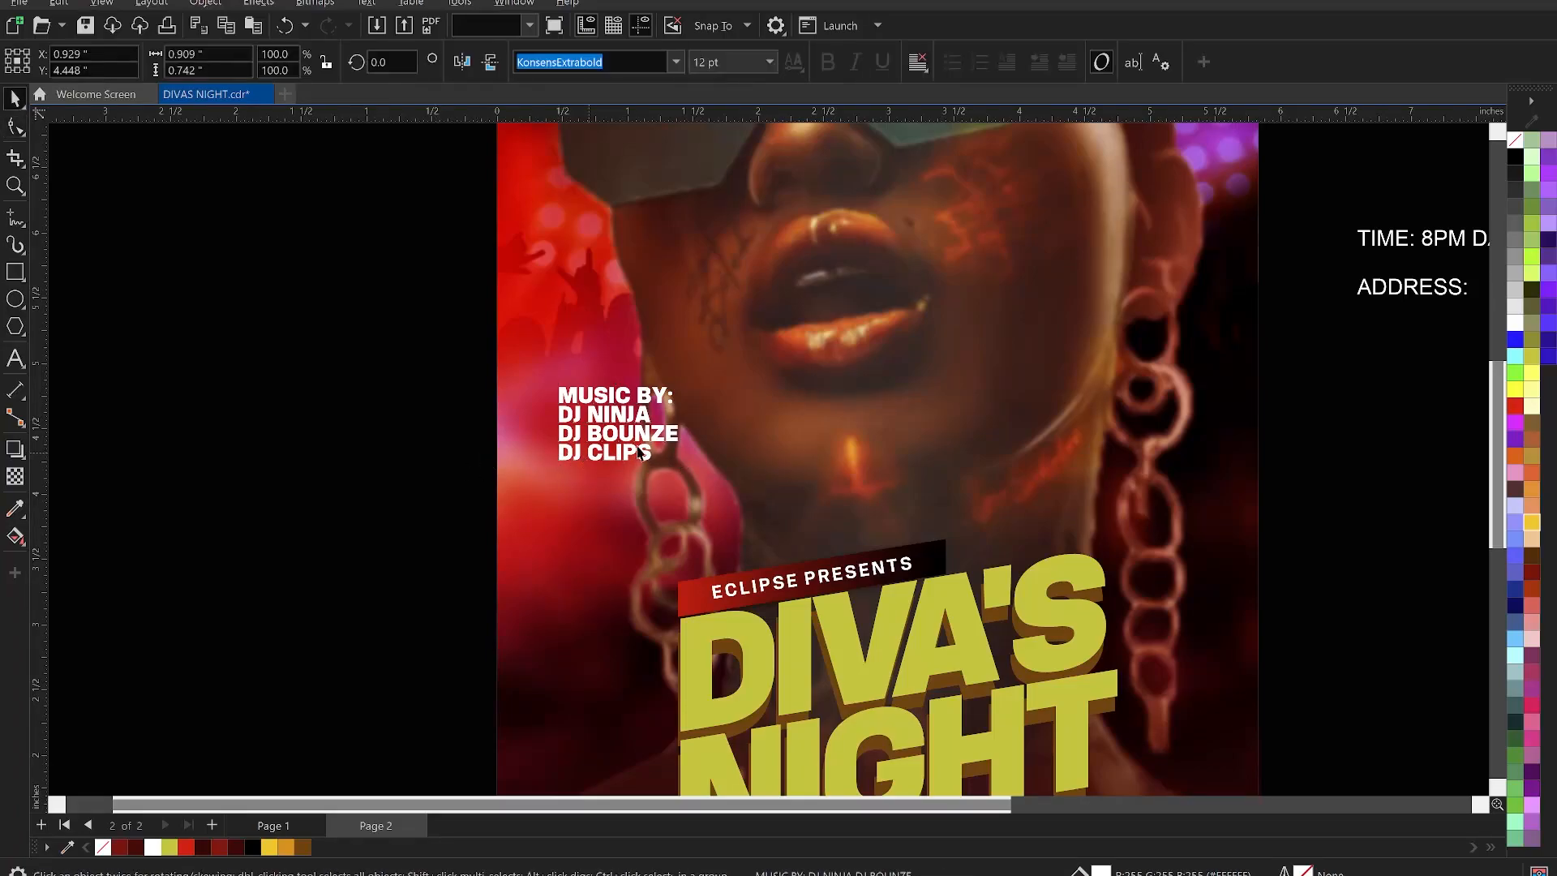
- Cut the MUSIC BY: line out of the text and shift the DJ names slightly lower
{"action": "left_click", "coordinate": [610, 394]}
{"action": "double_click", "coordinate": [607, 391]}
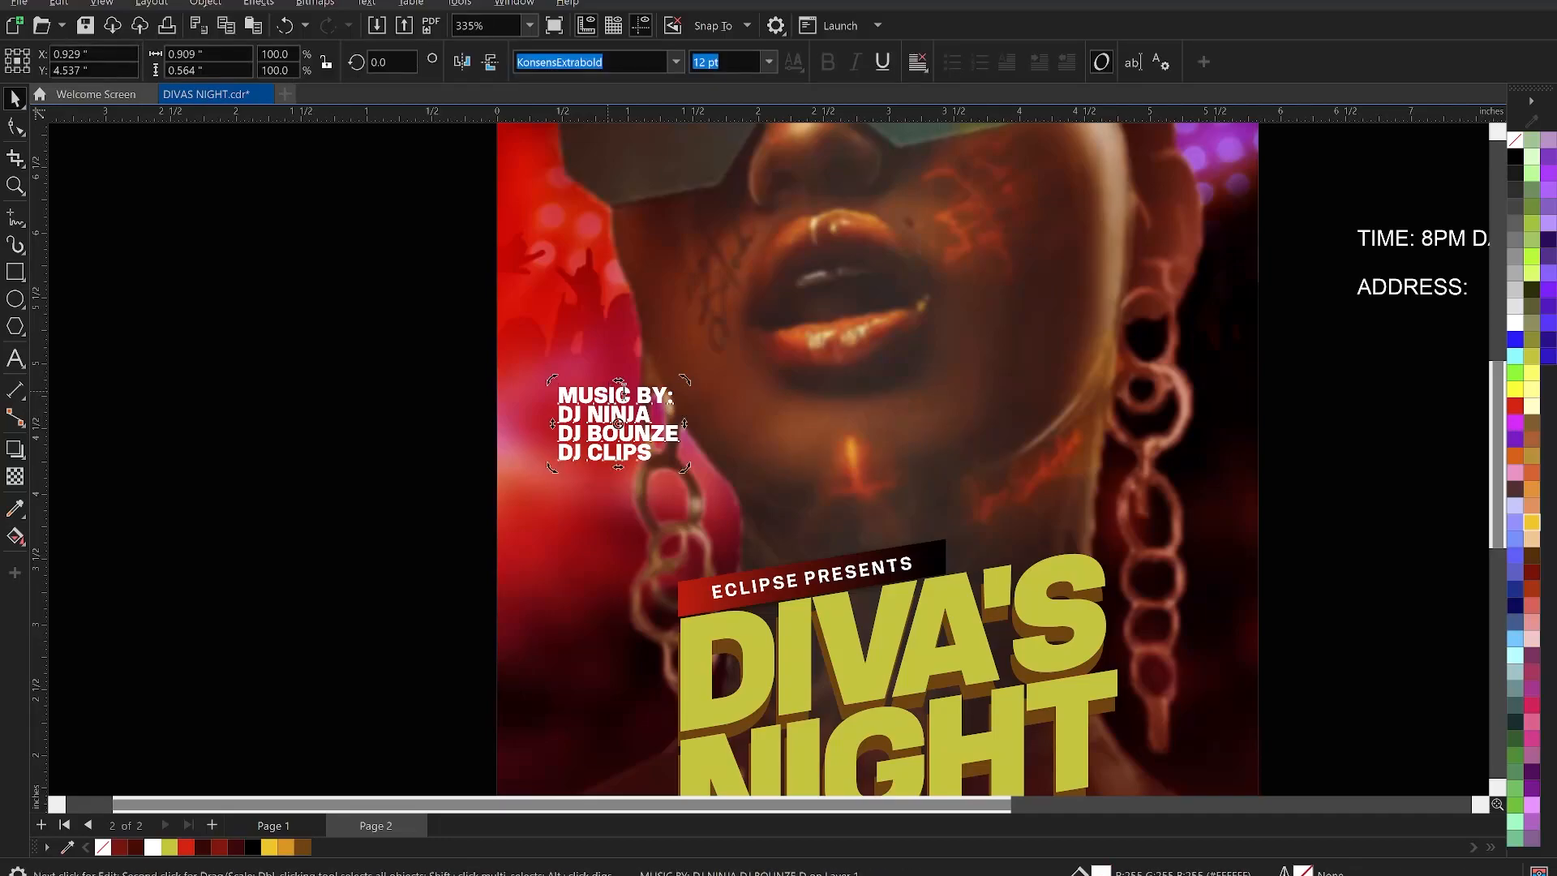
{"action": "left_click_drag", "start_coordinate": [678, 386], "coordinate": [526, 387]}
{"action": "key", "text": "Delete"}
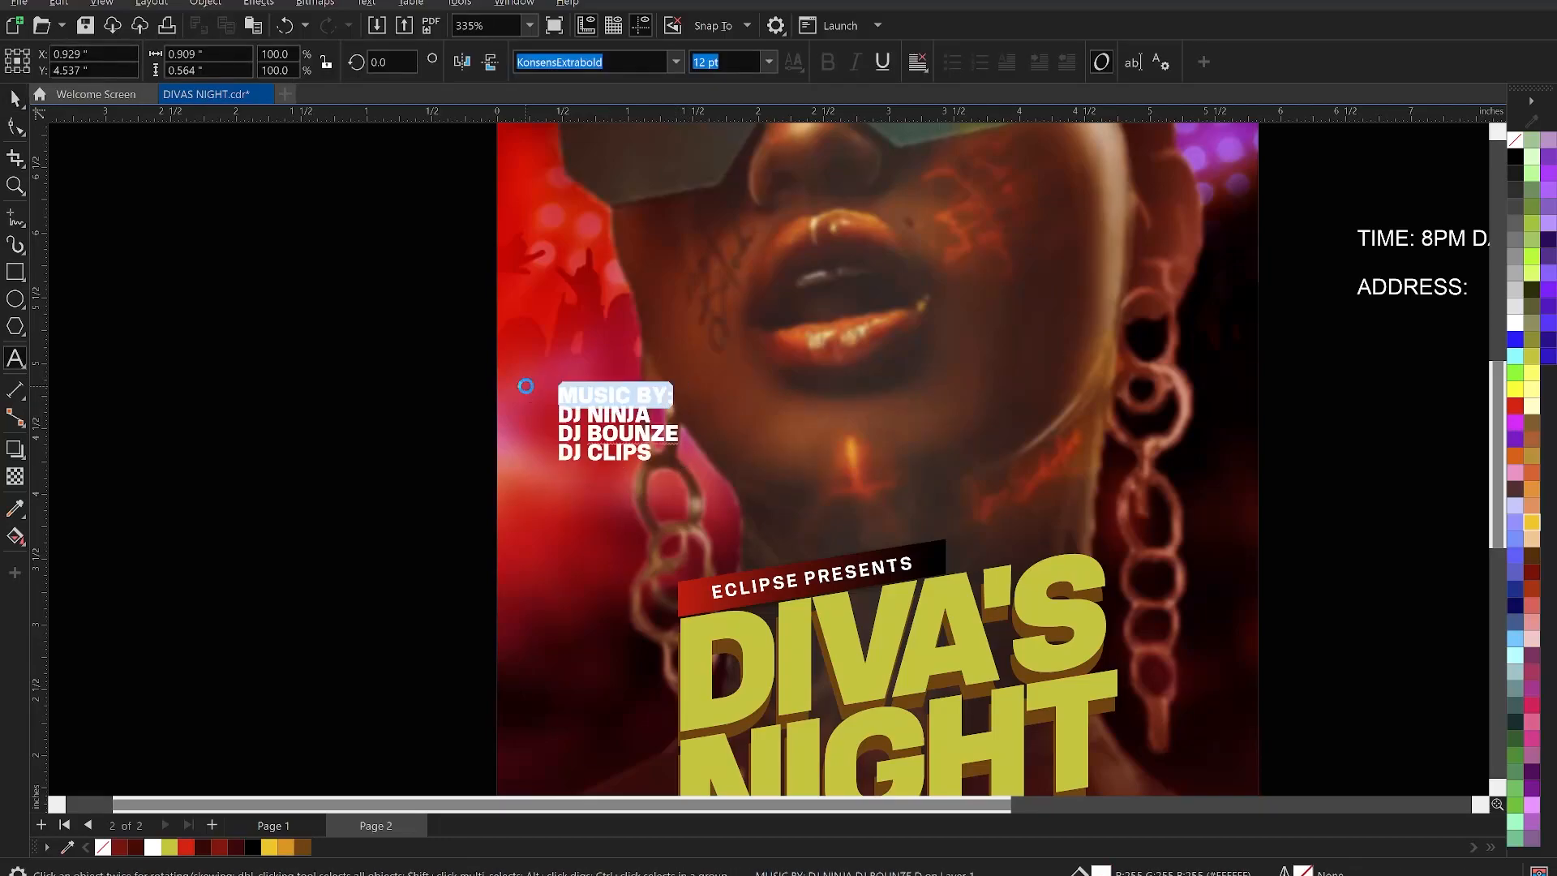
{"action": "key", "text": "Delete"}
{"action": "key", "text": "ctrl+space"}
{"action": "left_click_drag", "start_coordinate": [626, 410], "coordinate": [622, 432]}
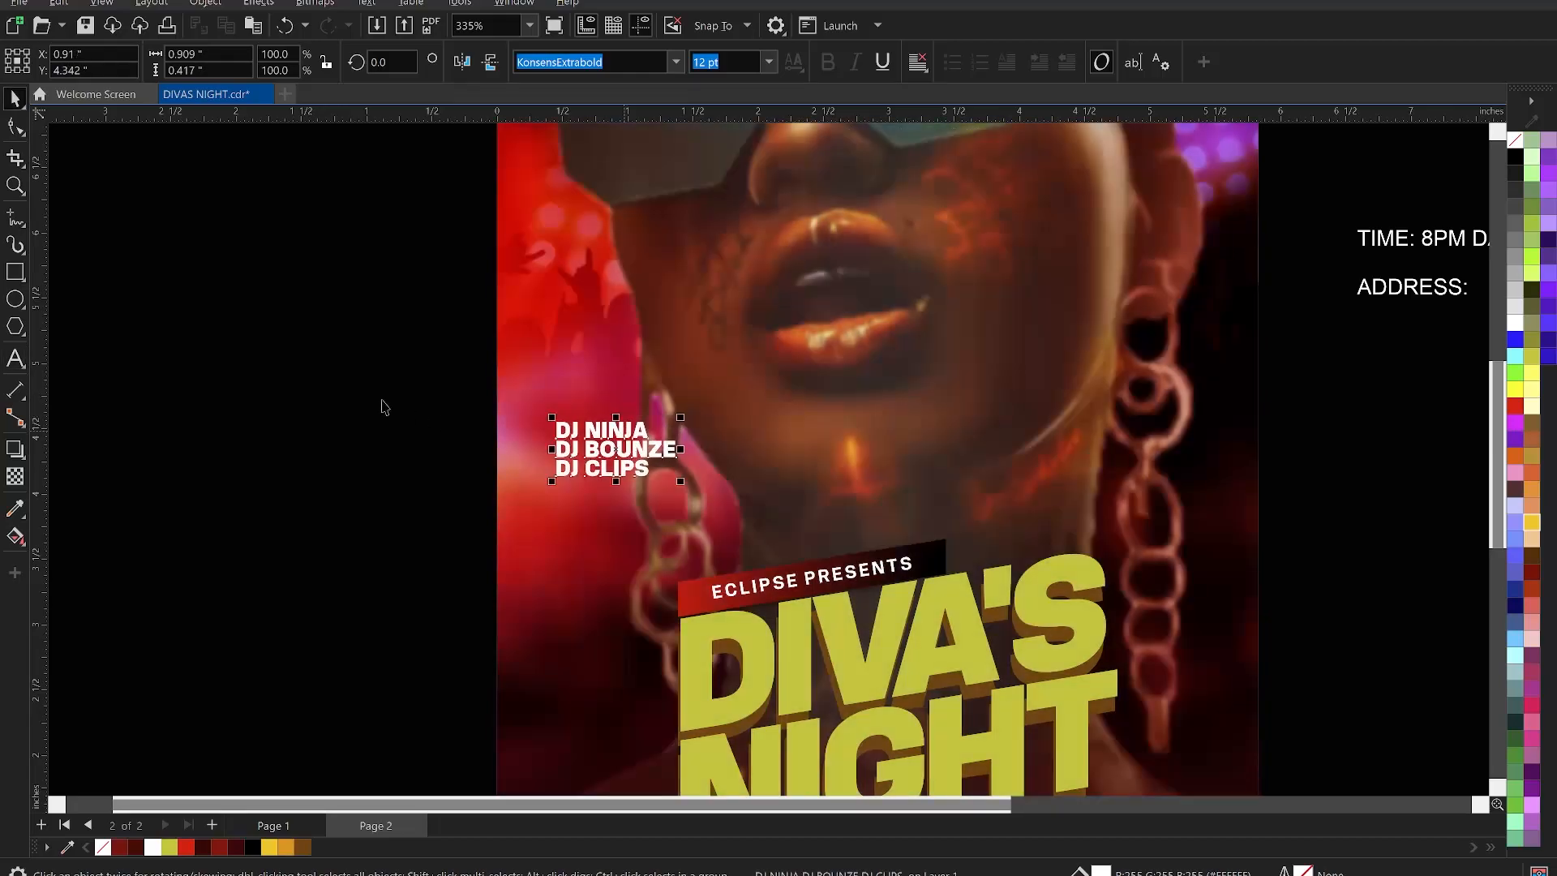
{"action": "left_click", "coordinate": [382, 406]}
- Draw a small rectangle above the DJ names and copy the ECLIPSE banner's red-black gradient onto it
{"action": "left_click", "coordinate": [14, 270]}
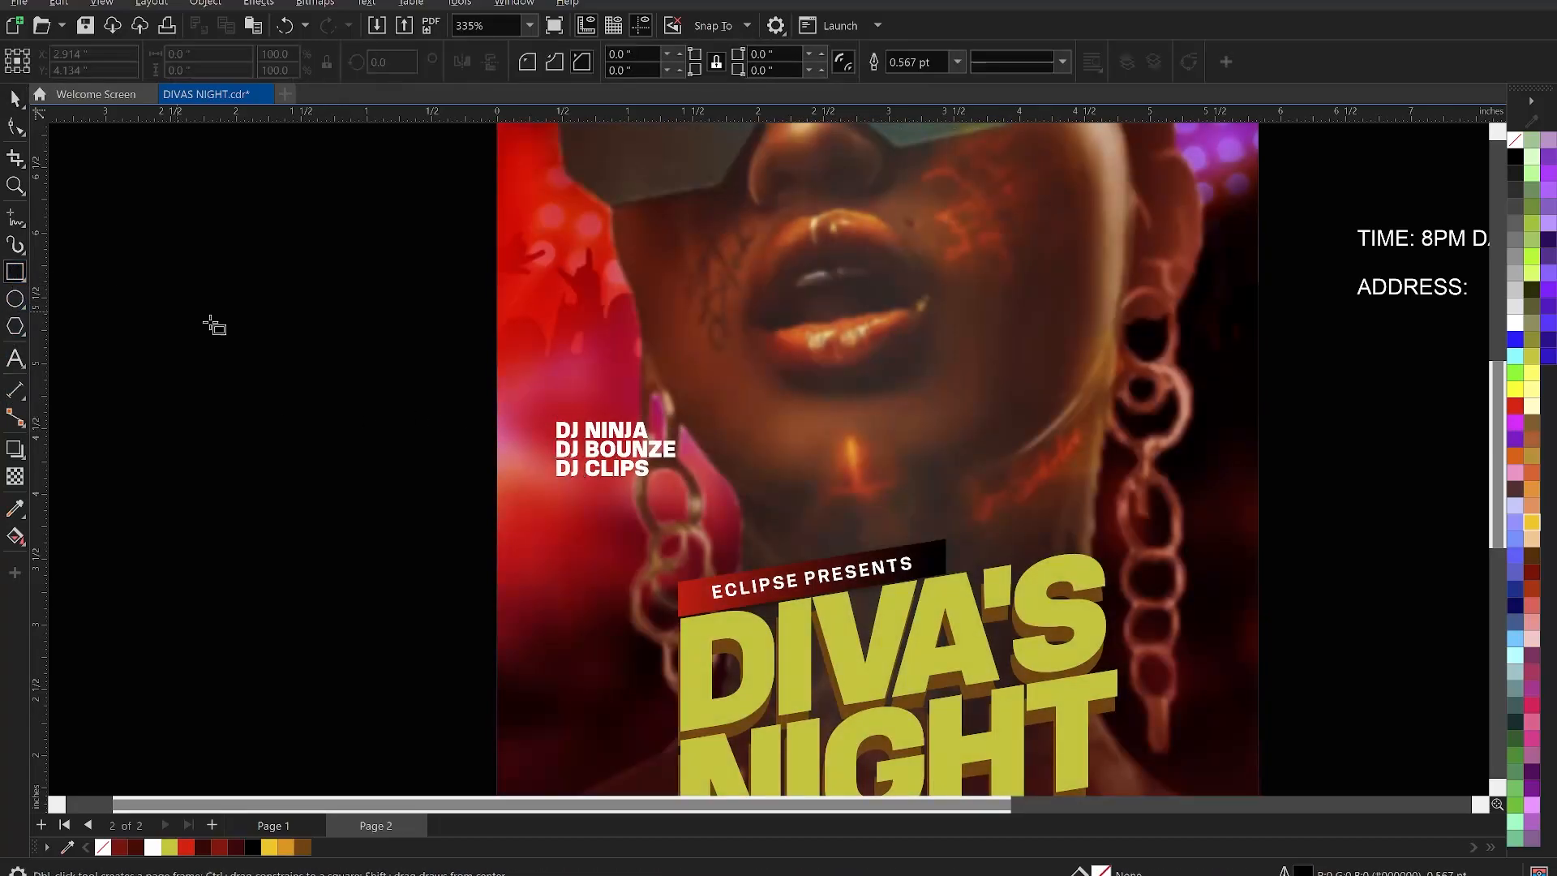
{"action": "left_click_drag", "start_coordinate": [553, 385], "coordinate": [713, 420]}
{"action": "key", "text": "space"}
{"action": "left_click", "coordinate": [694, 606]}
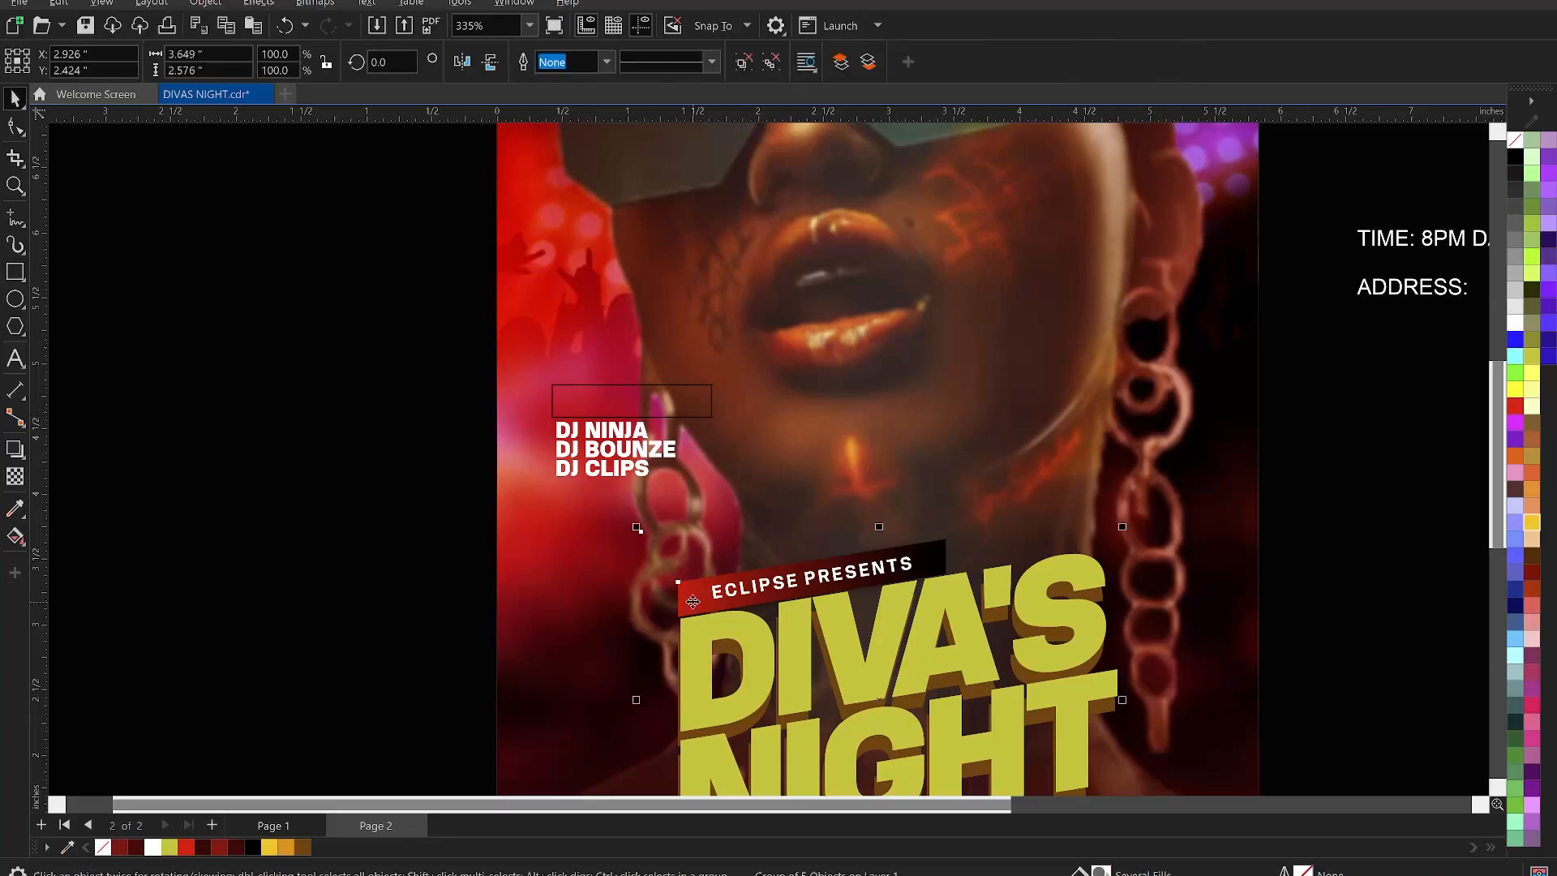
{"action": "left_click", "coordinate": [694, 602], "text": "ctrl"}
{"action": "left_click_drag", "start_coordinate": [675, 597], "coordinate": [589, 404]}
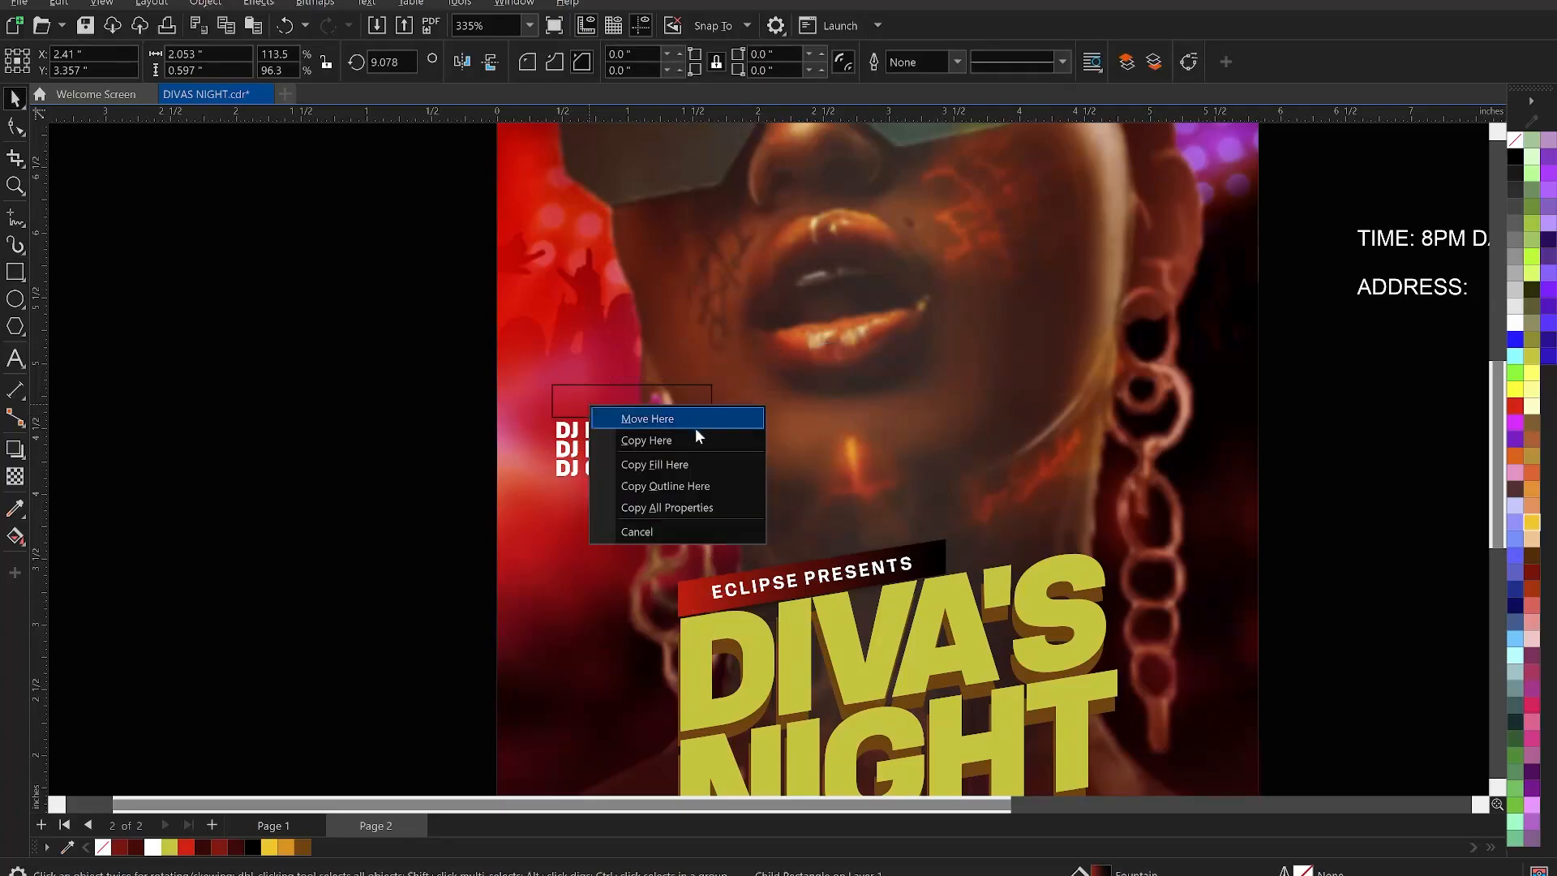
{"action": "left_click", "coordinate": [680, 458]}
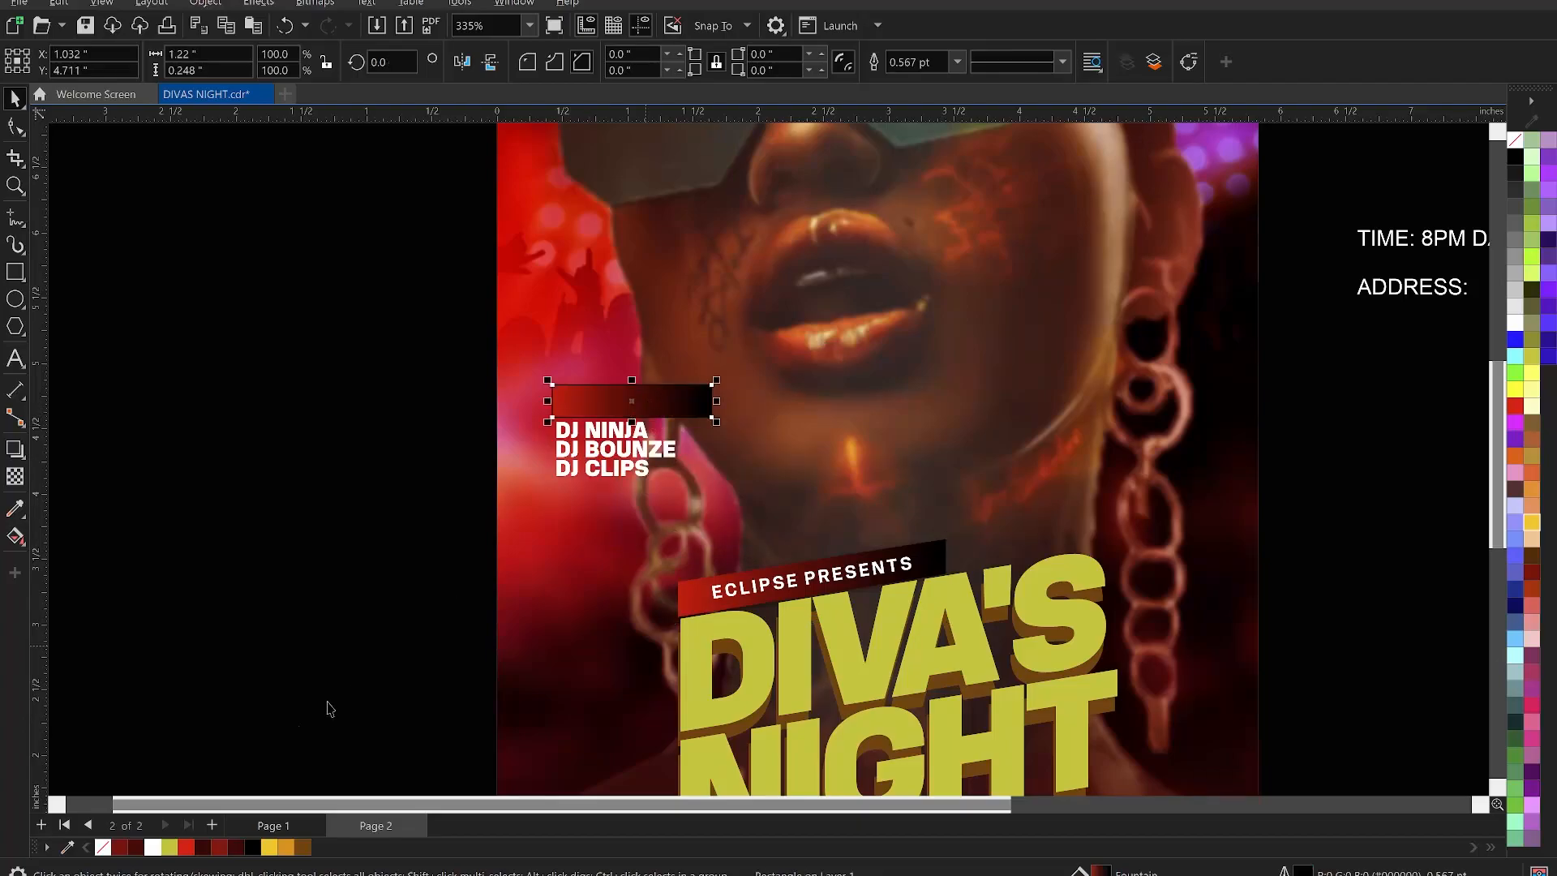
{"action": "left_click", "coordinate": [240, 586]}
- Paste MUSIC BY: back in and centre it horizontally and vertically on the gradient rectangle
{"action": "key", "text": "ctrl+v"}
{"action": "left_click", "coordinate": [684, 413], "text": "shift"}
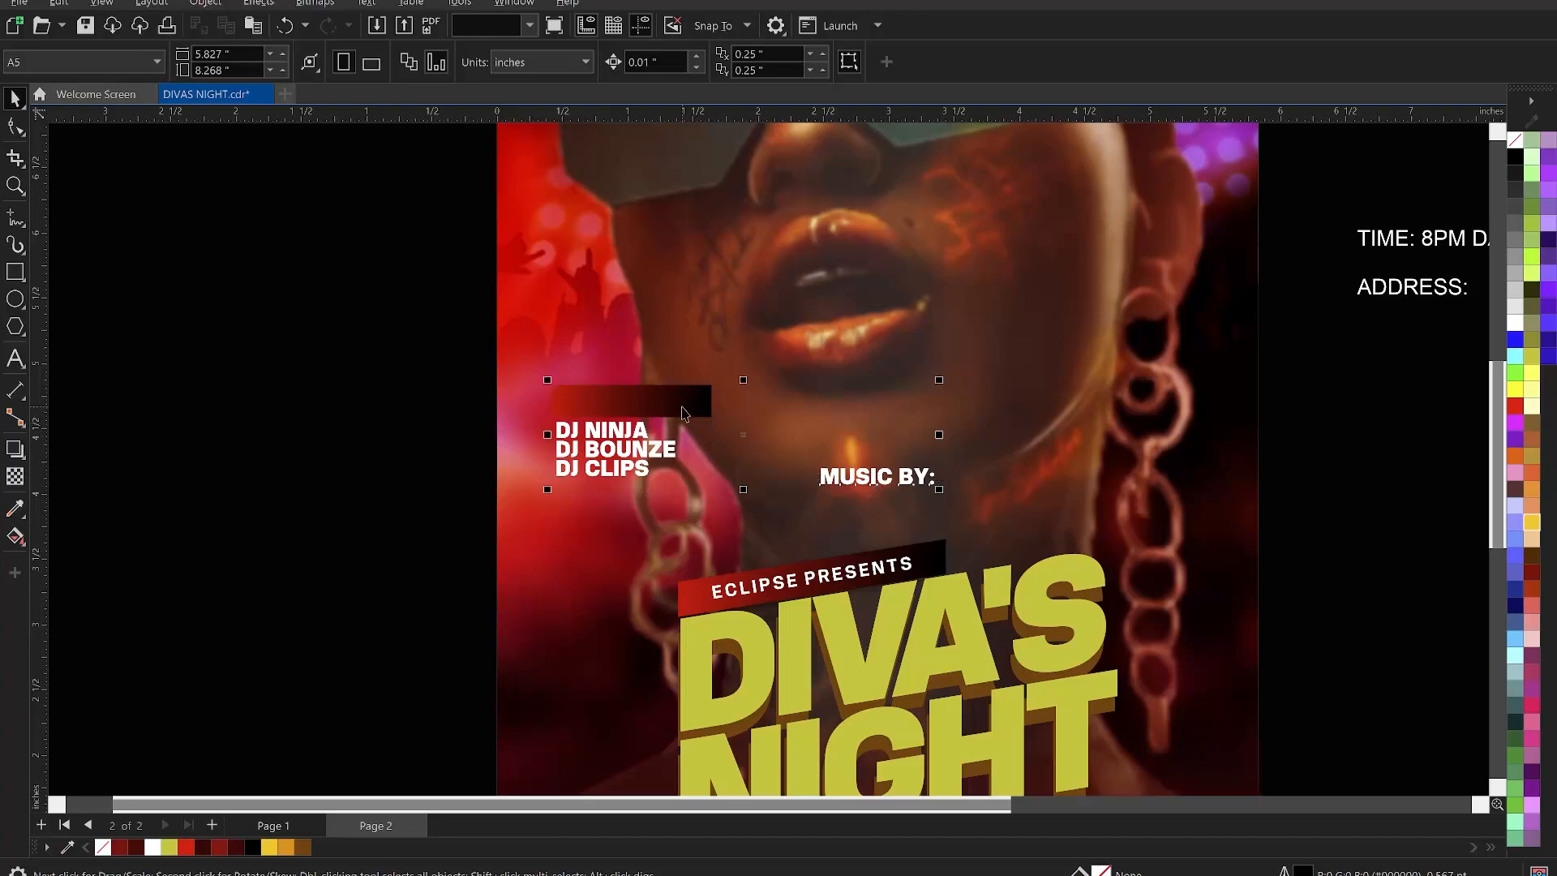
{"action": "key", "text": "c"}
{"action": "key", "text": "e"}
{"action": "left_click", "coordinate": [325, 494]}
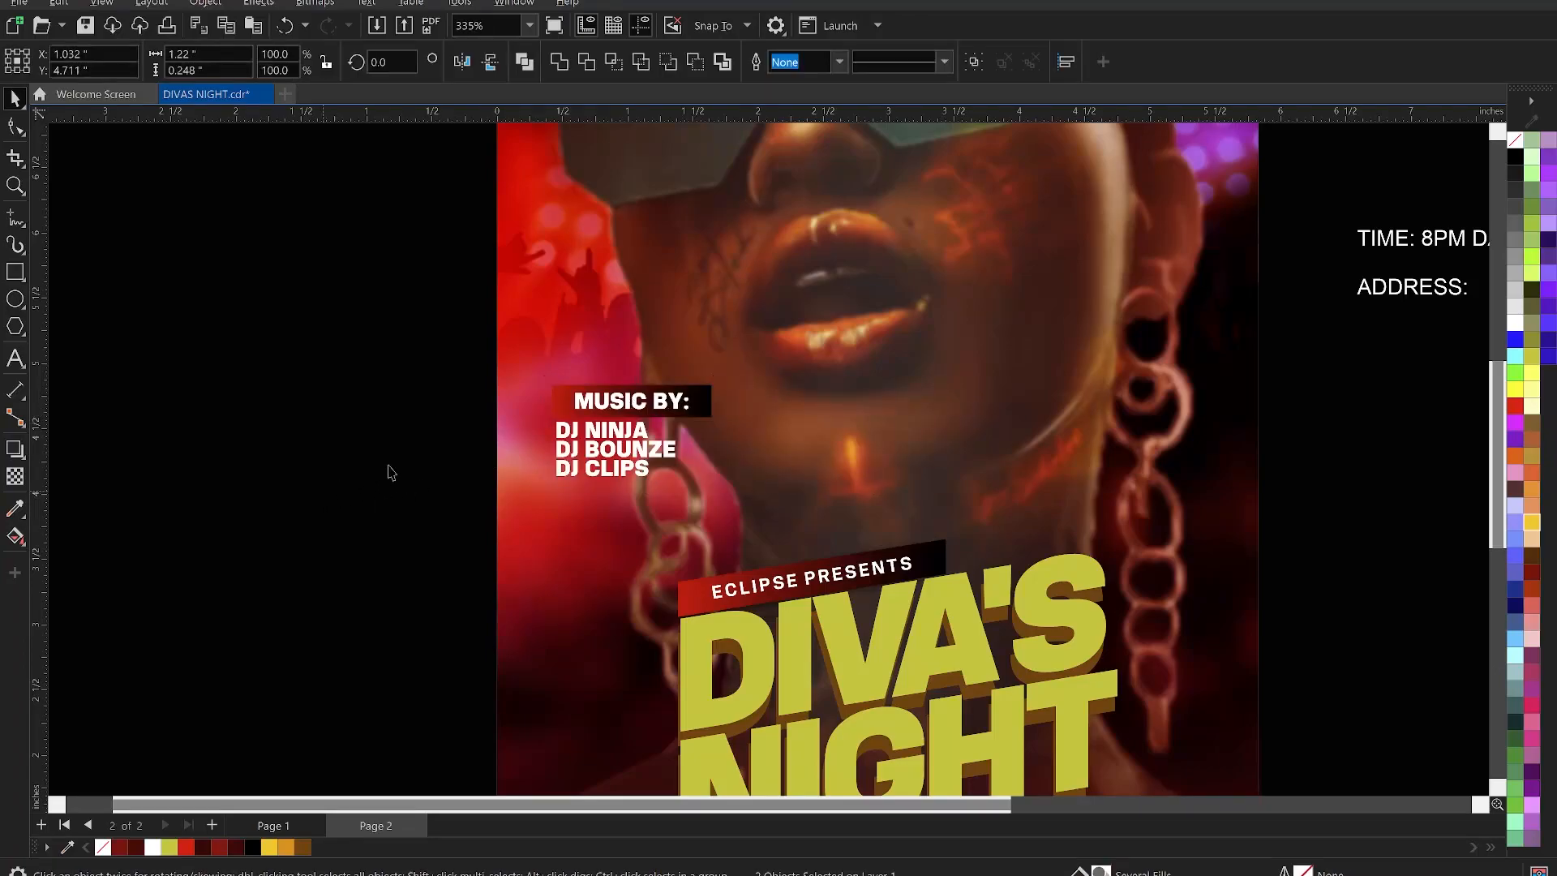
{"action": "left_click", "coordinate": [703, 406]}
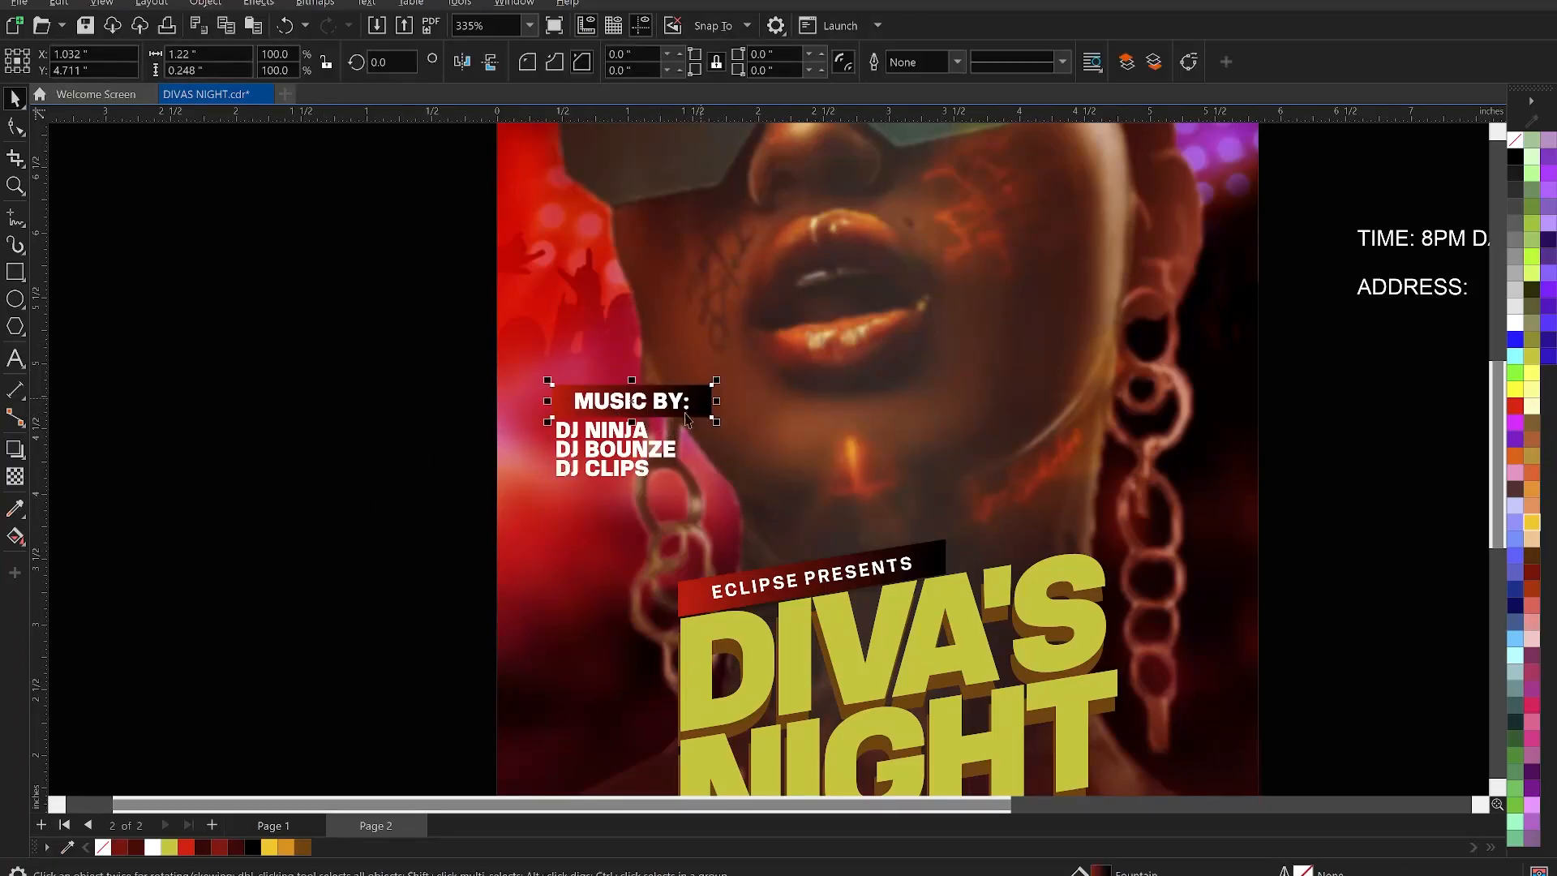
- Add a dark drop shadow to the gradient label with transparency 69 and feather 50
{"action": "left_click", "coordinate": [16, 450]}
{"action": "left_click_drag", "start_coordinate": [712, 402], "coordinate": [550, 403]}
{"action": "scroll", "coordinate": [549, 405], "scroll_direction": "up", "scroll_amount": 2}
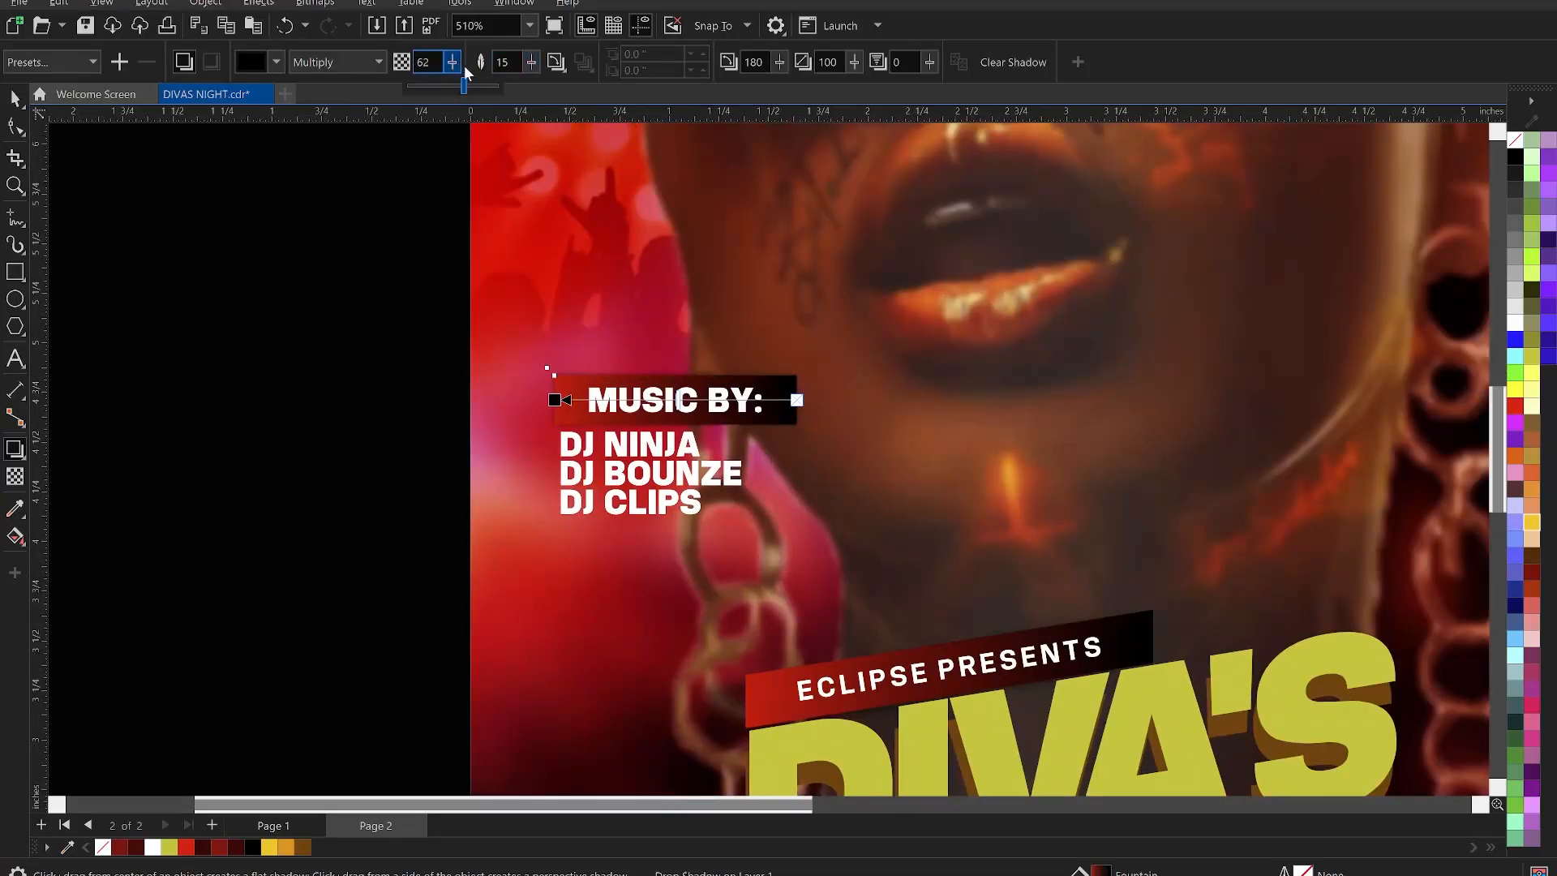
{"action": "left_click_drag", "start_coordinate": [469, 67], "coordinate": [554, 68]}
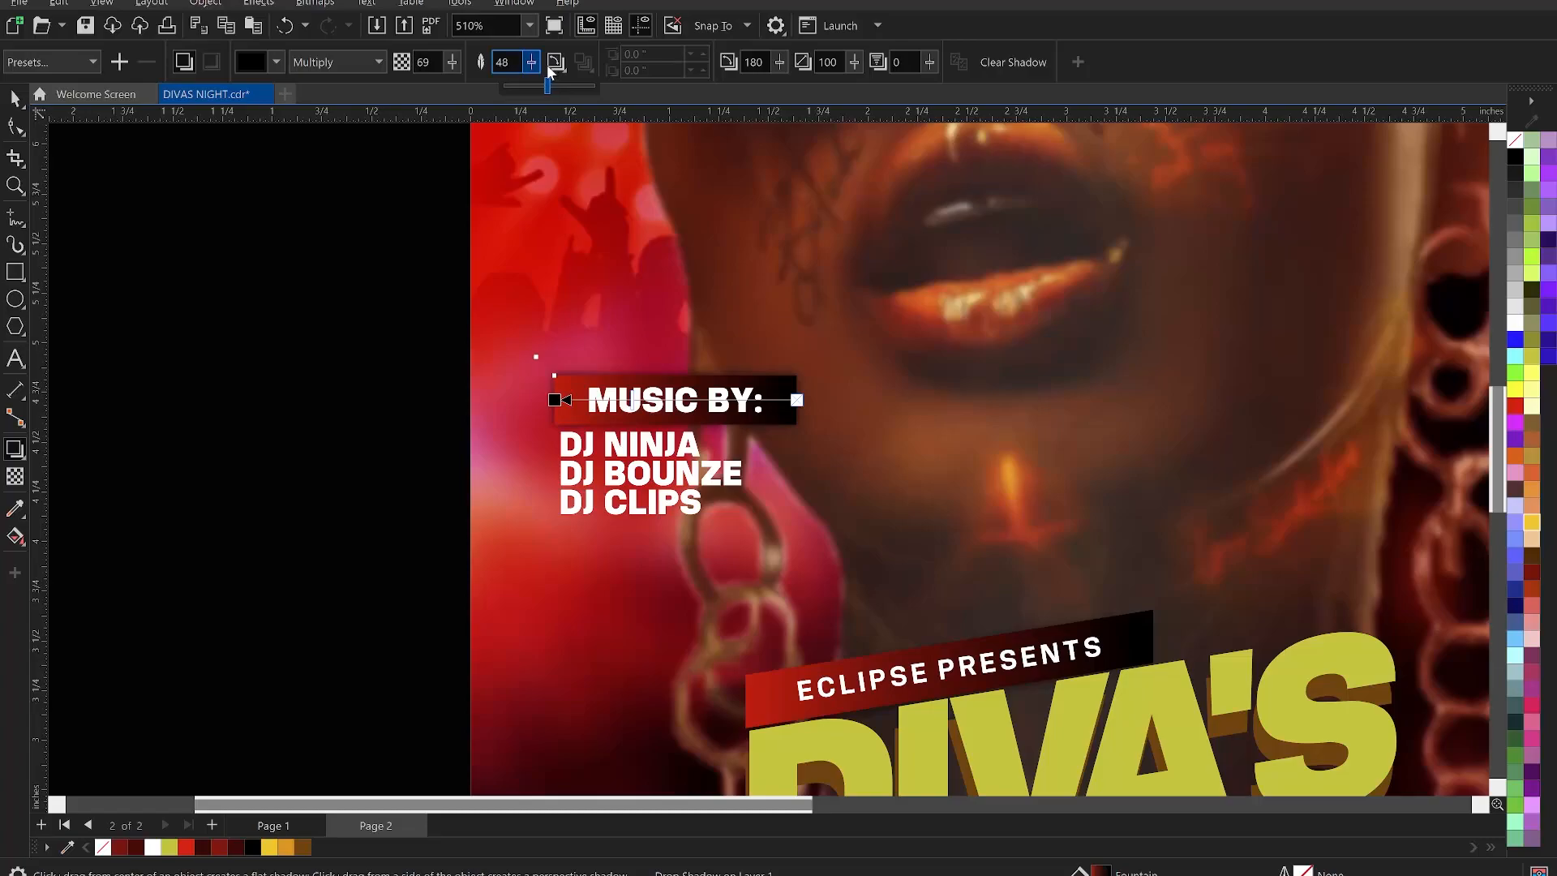
{"action": "left_click", "coordinate": [15, 98]}
{"action": "left_click", "coordinate": [208, 260]}
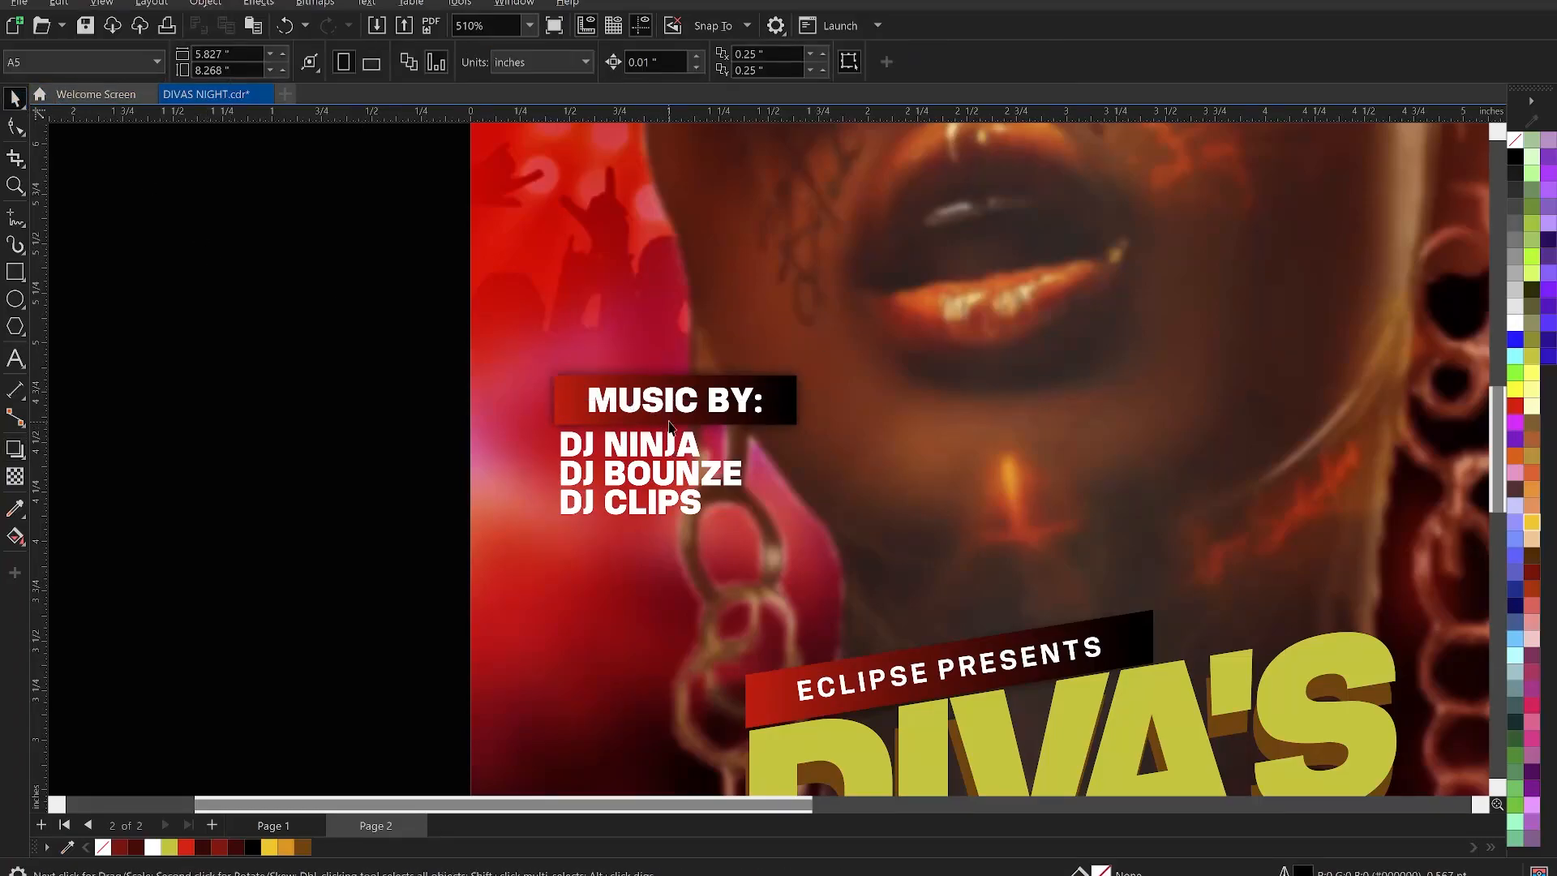
{"action": "left_click", "coordinate": [593, 371]}
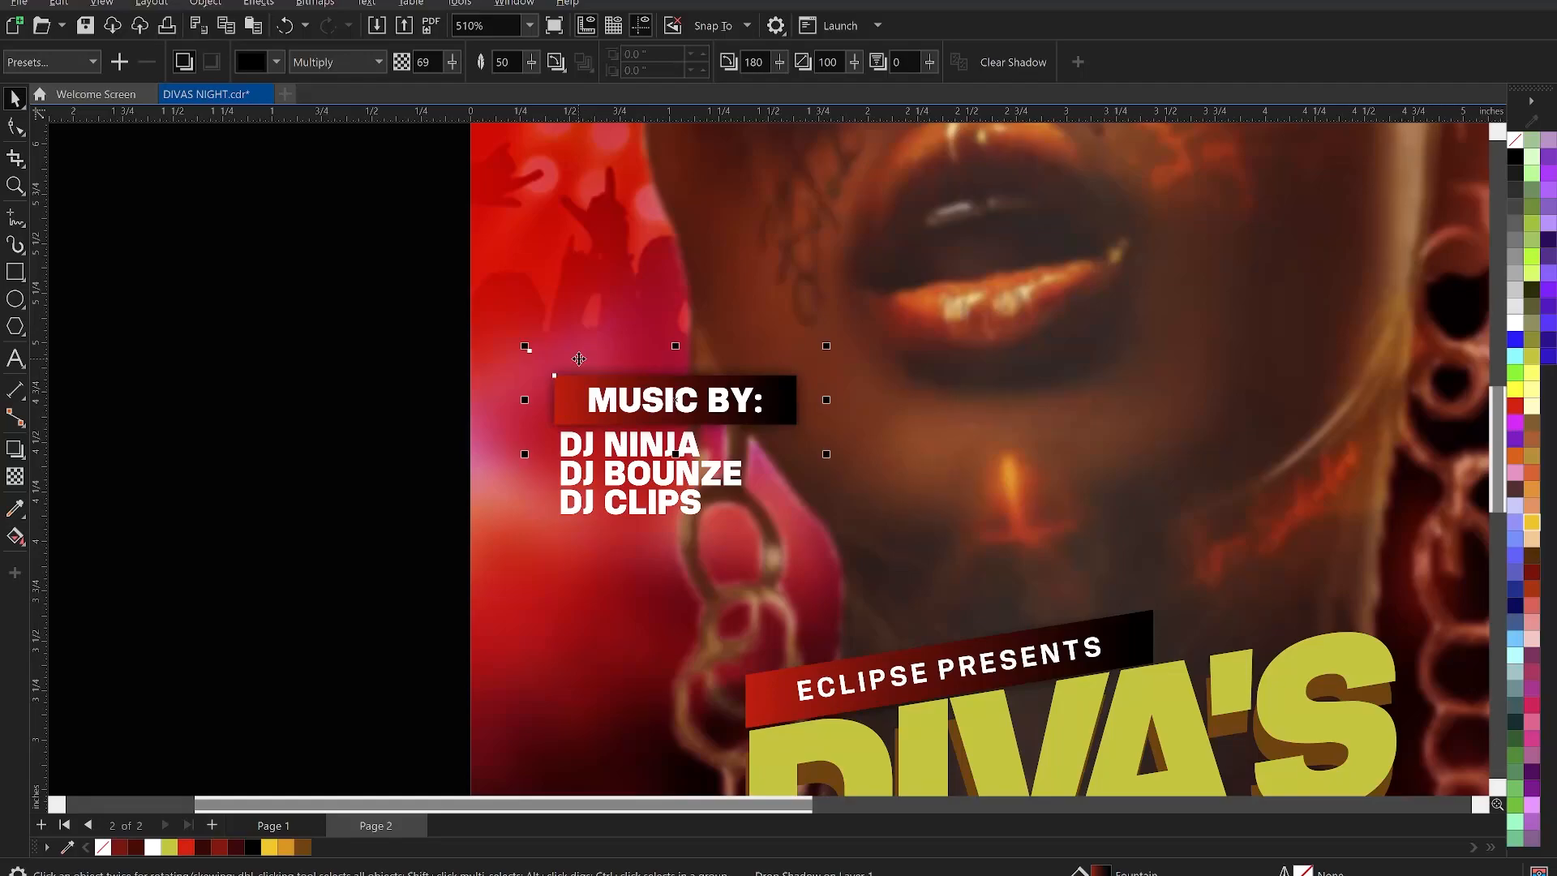
{"action": "left_click", "coordinate": [393, 372]}
- Convert the label and its shadow to a bitmap and nudge it left and down
{"action": "left_click", "coordinate": [561, 362]}
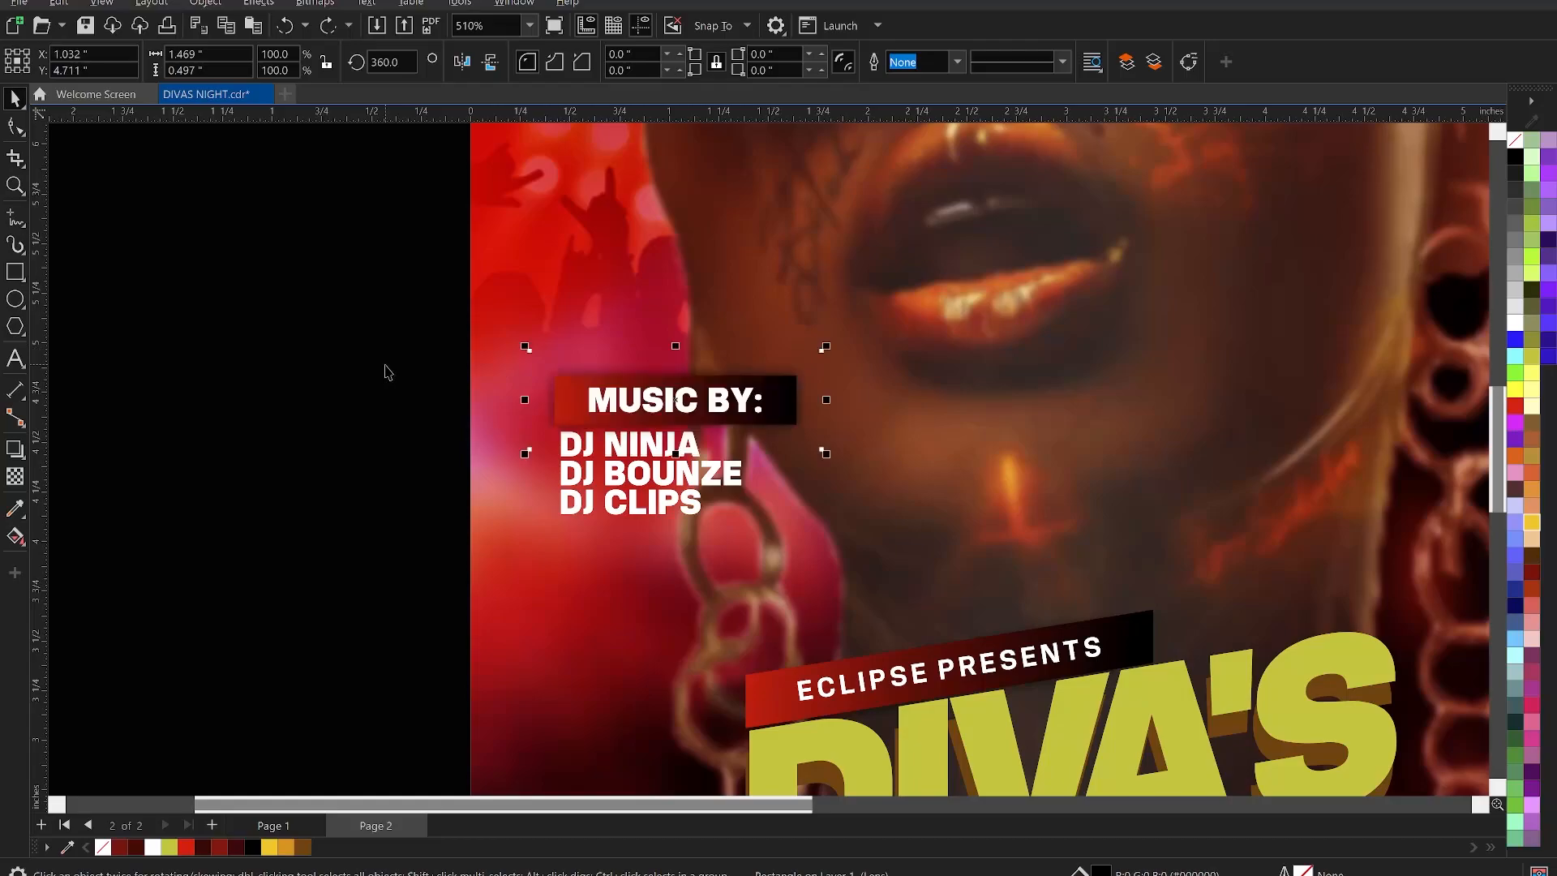
{"action": "key", "text": "alt+b"}
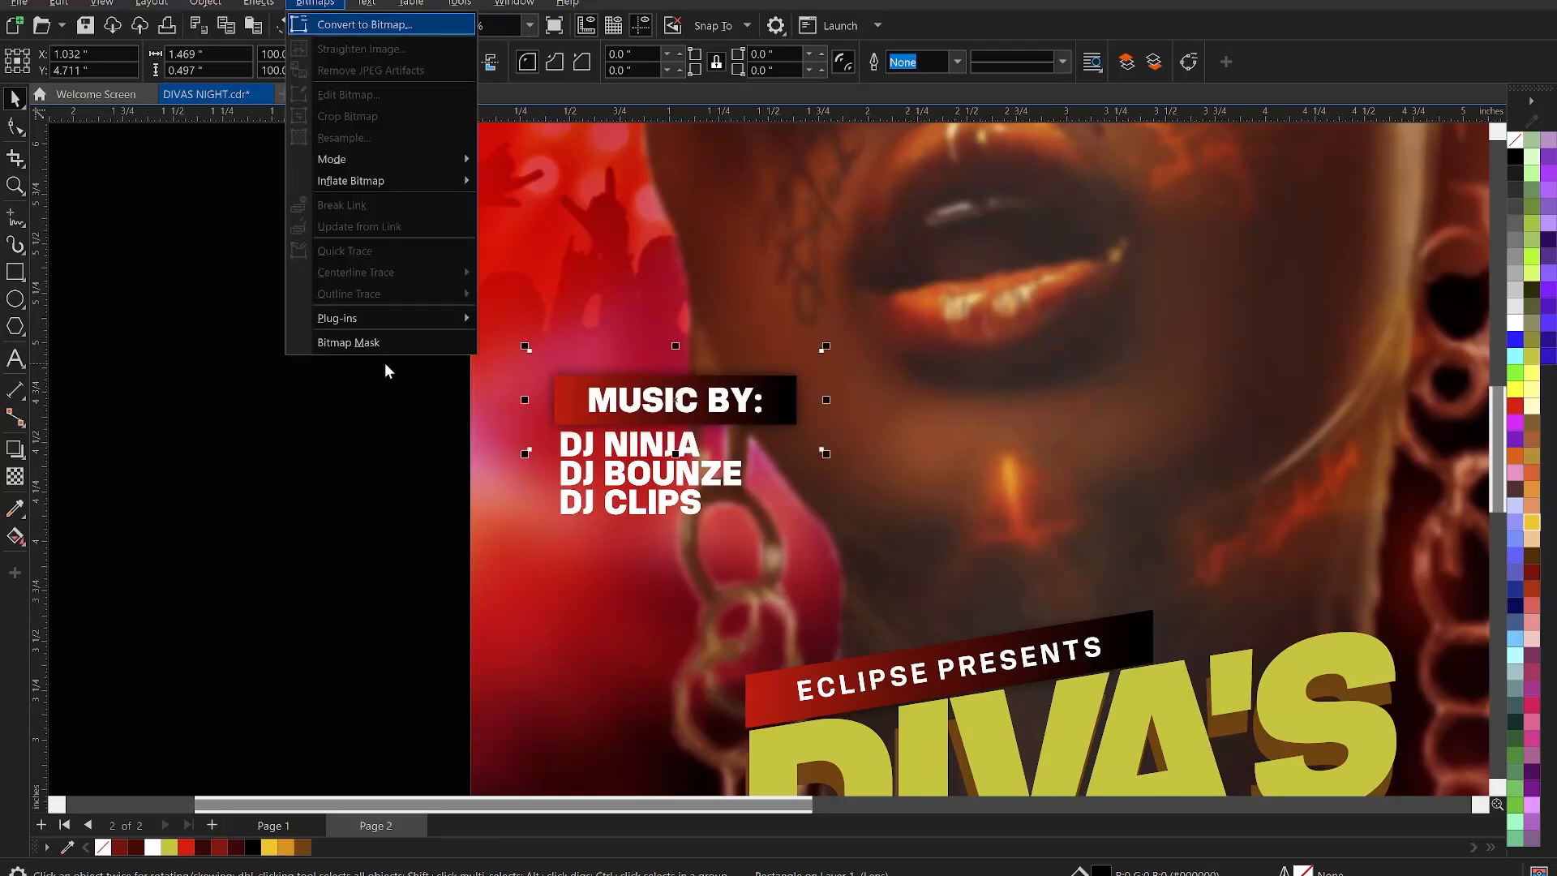
{"action": "key", "text": "Return"}
{"action": "key", "text": "Return"}
{"action": "left_click", "coordinate": [445, 403]}
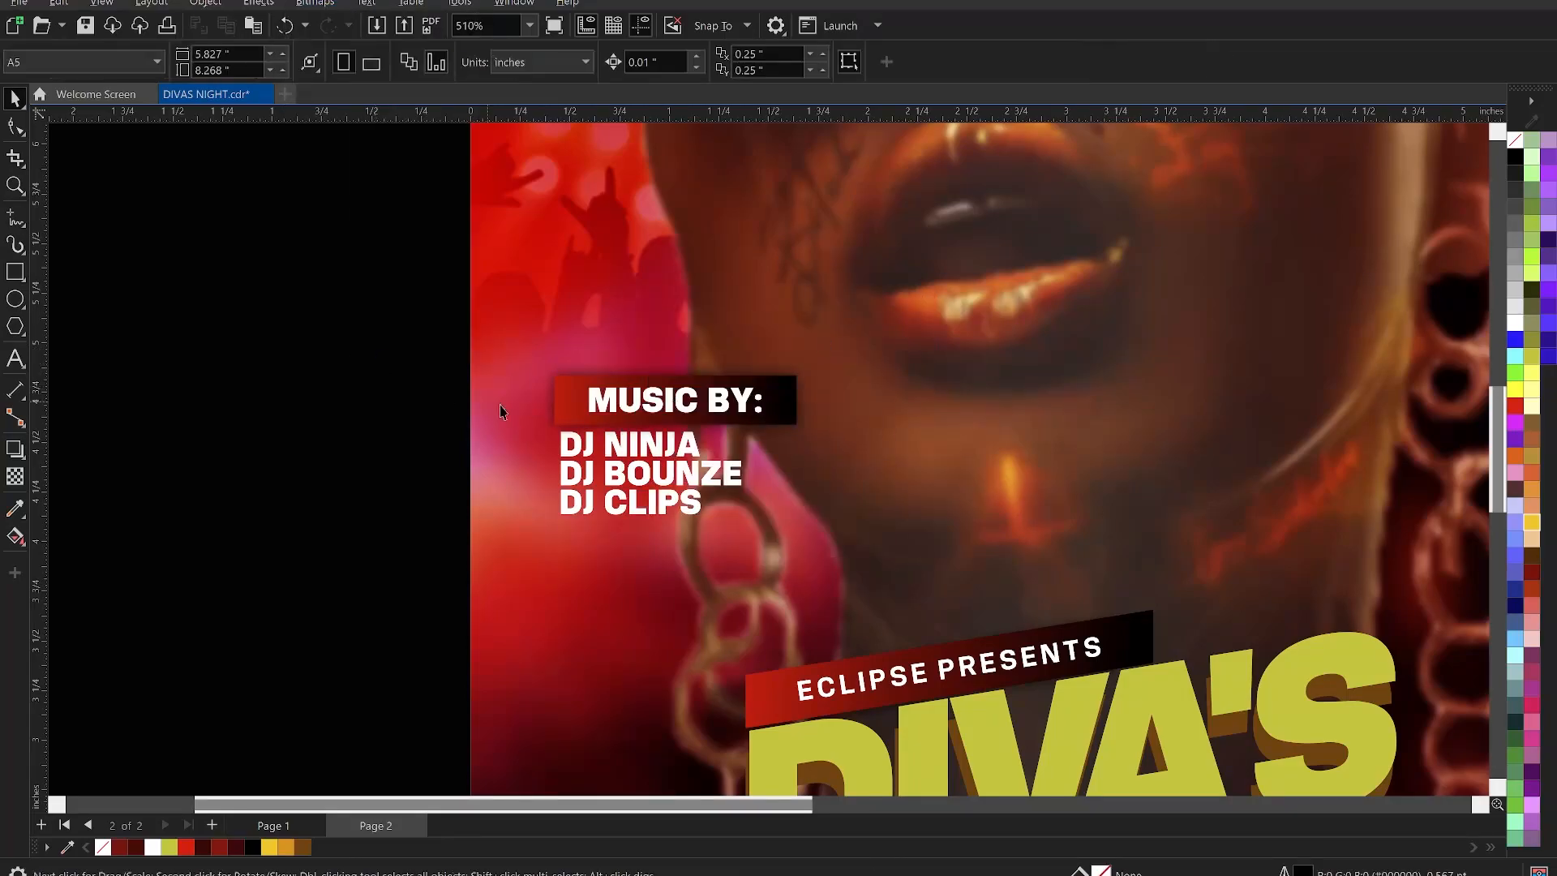
{"action": "left_click", "coordinate": [577, 364]}
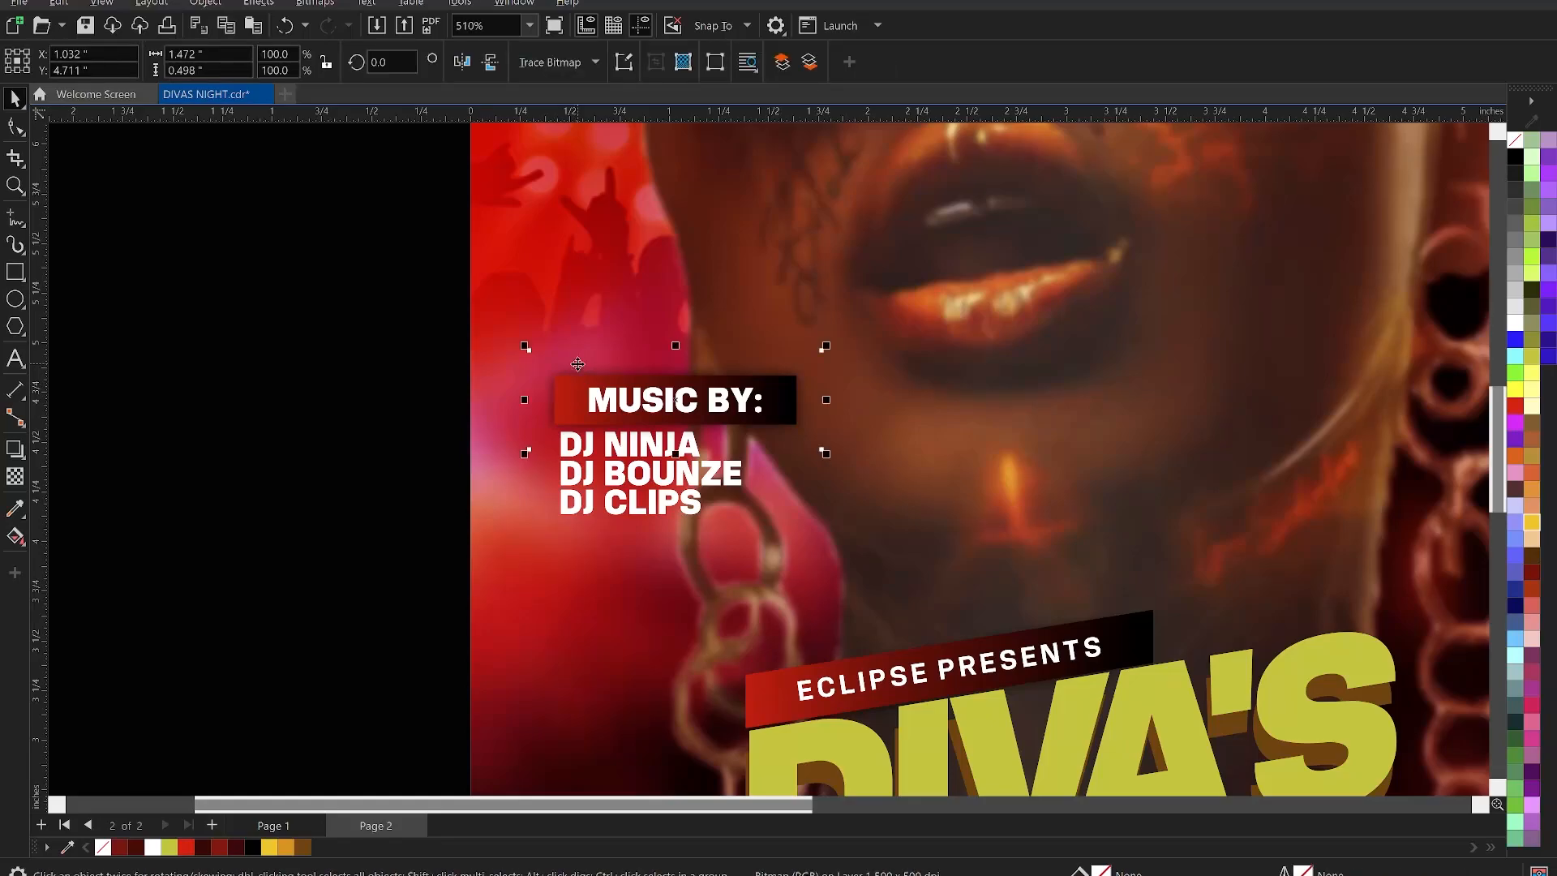
{"action": "key", "text": "Left"}
{"action": "key", "text": "Left"}
{"action": "key", "text": "Down"}
{"action": "key", "text": "Down"}
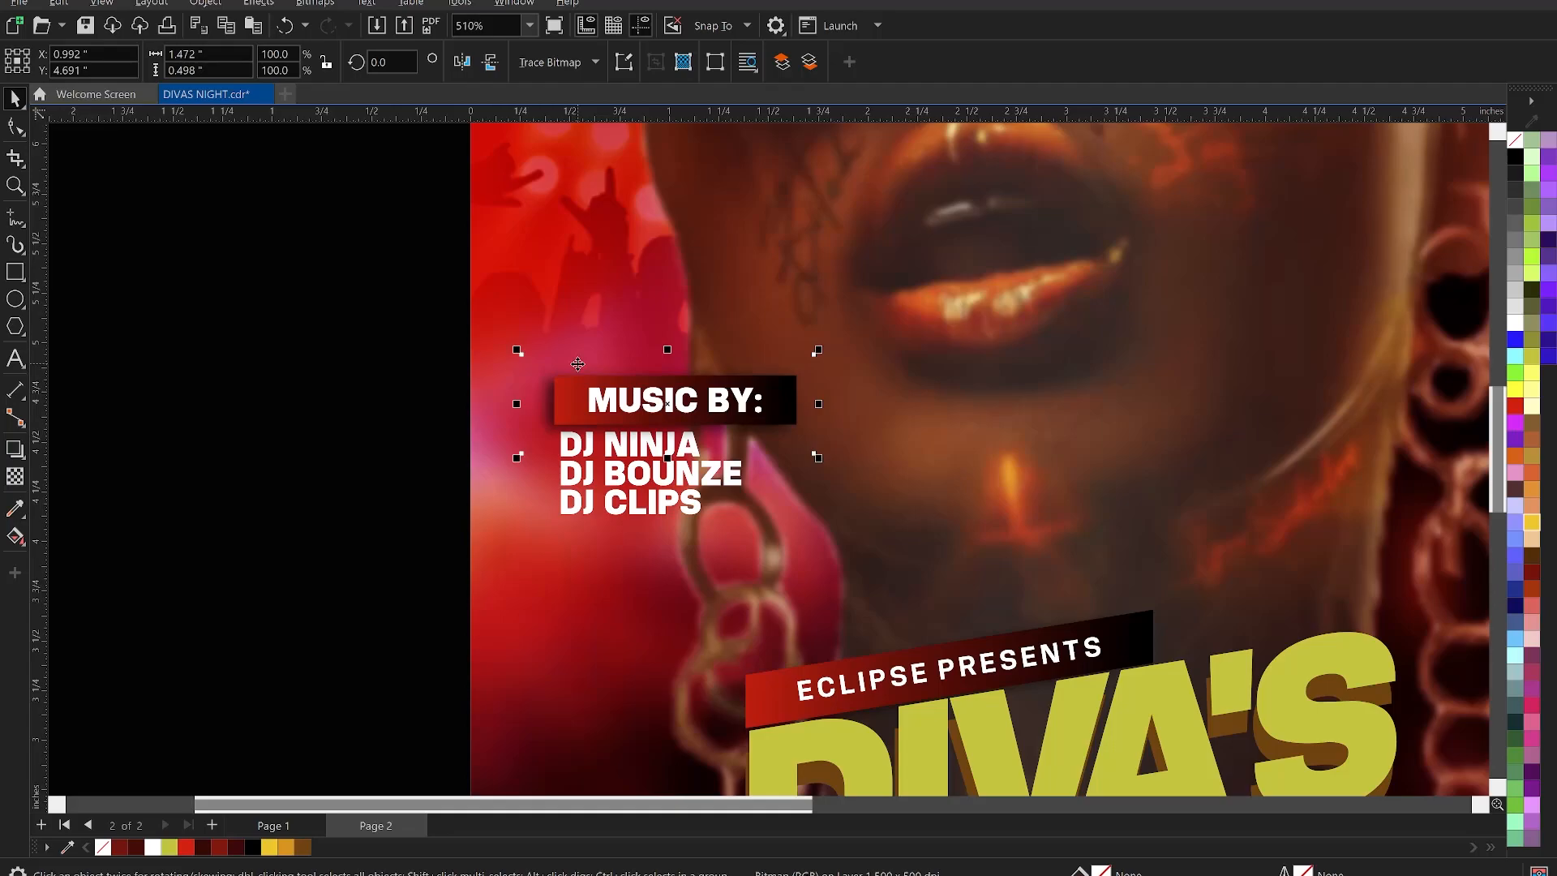
{"action": "left_click", "coordinate": [421, 379]}
{"action": "scroll", "coordinate": [422, 379], "scroll_direction": "down", "scroll_amount": 3}
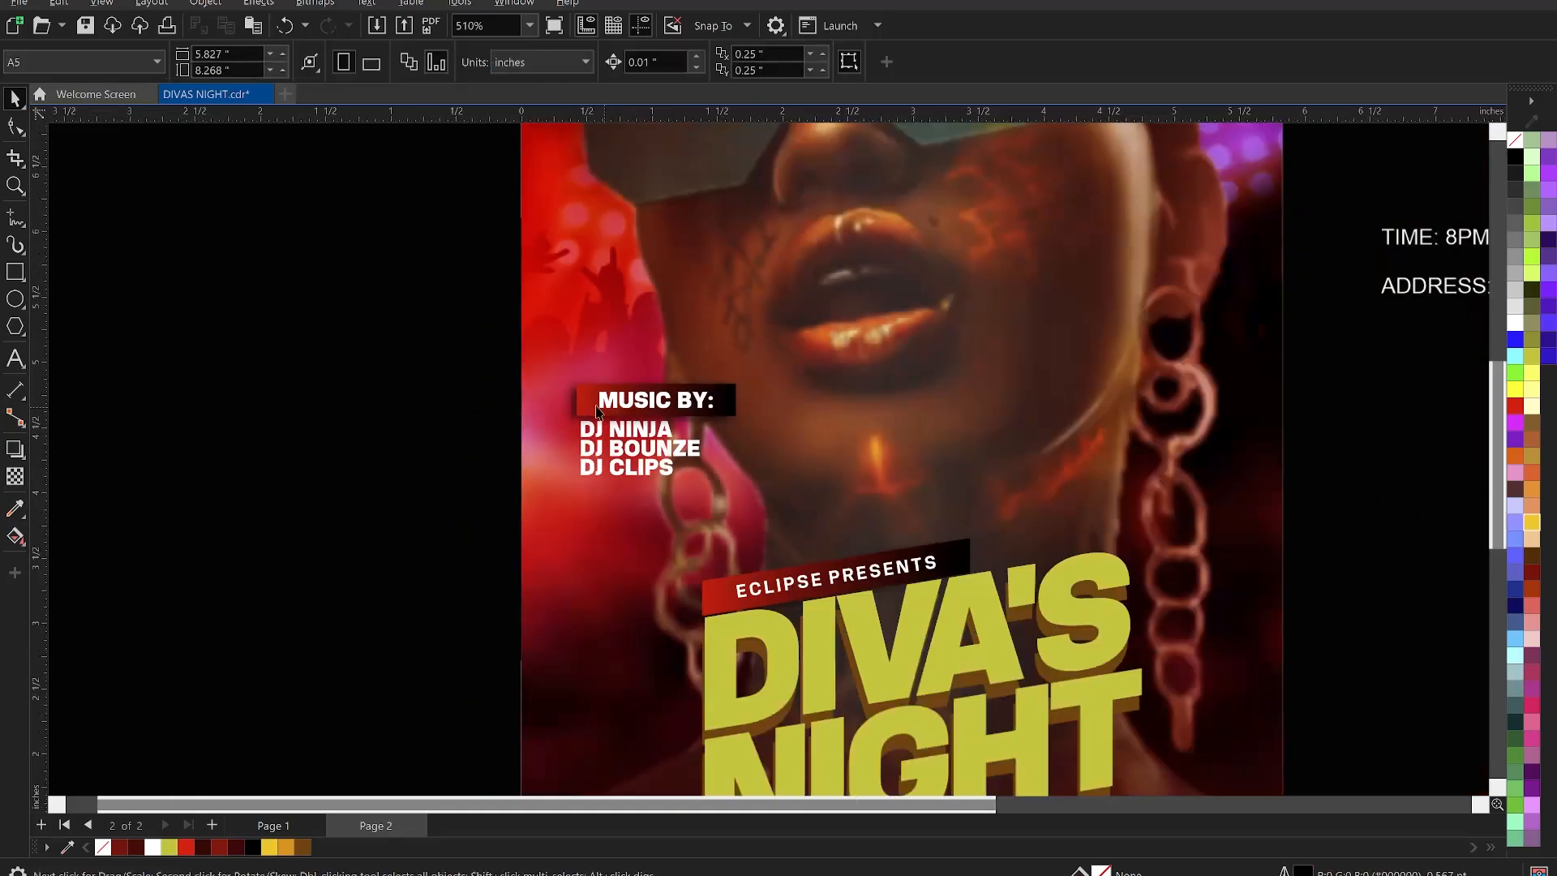
- Narrow the MUSIC BY group slightly from its left side
{"action": "left_click_drag", "start_coordinate": [436, 334], "coordinate": [337, 413]}
{"action": "scroll", "coordinate": [547, 386], "scroll_direction": "up", "scroll_amount": 2}
{"action": "left_click", "coordinate": [609, 400]}
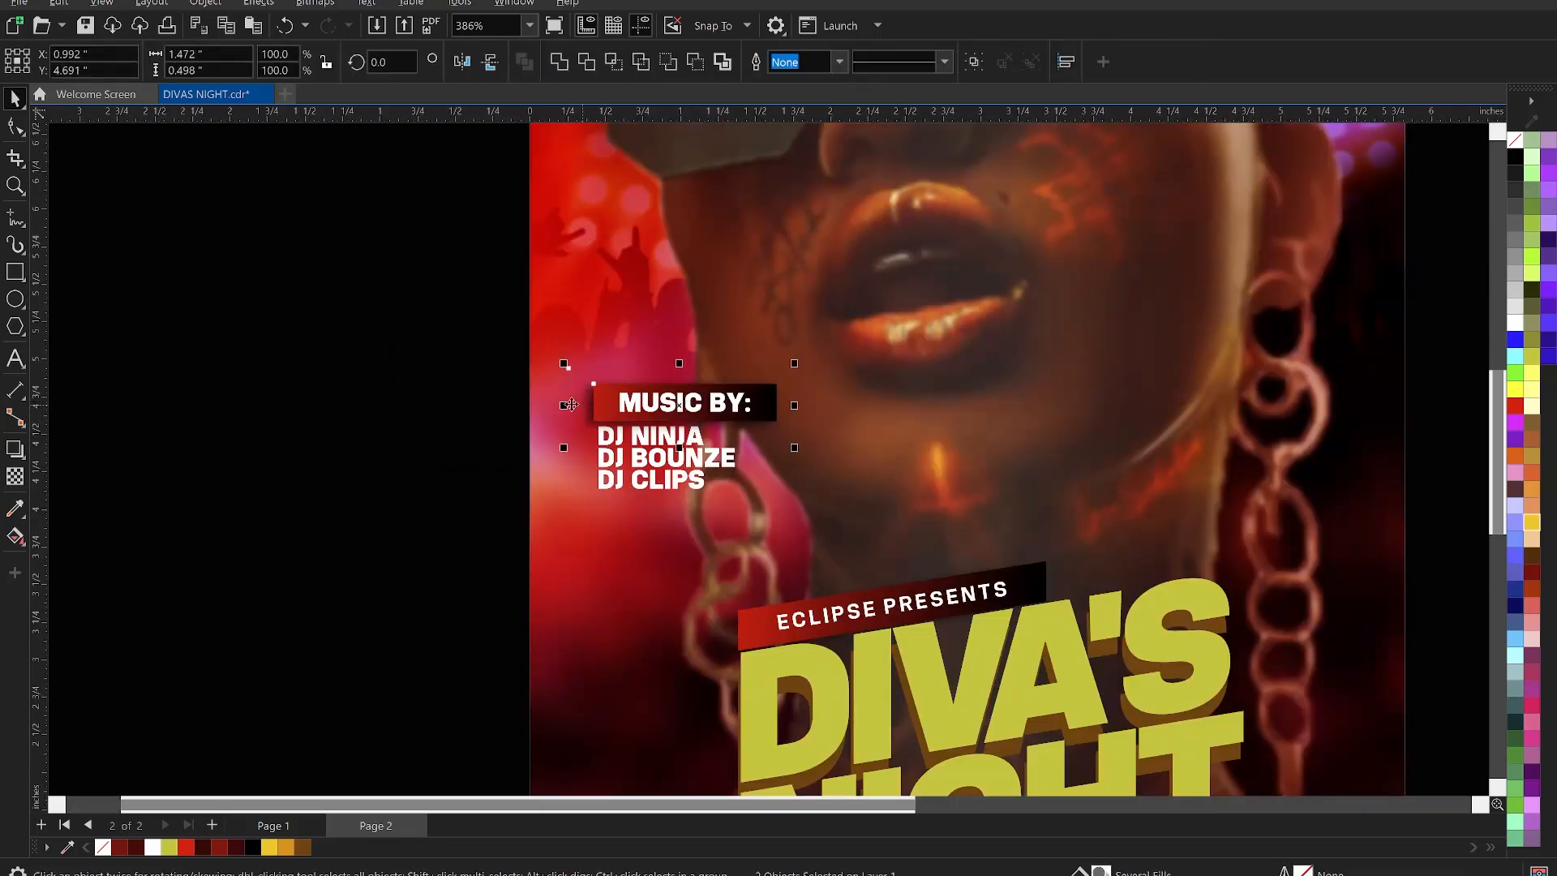
{"action": "left_click_drag", "start_coordinate": [563, 409], "coordinate": [571, 413]}
{"action": "left_click", "coordinate": [417, 379]}
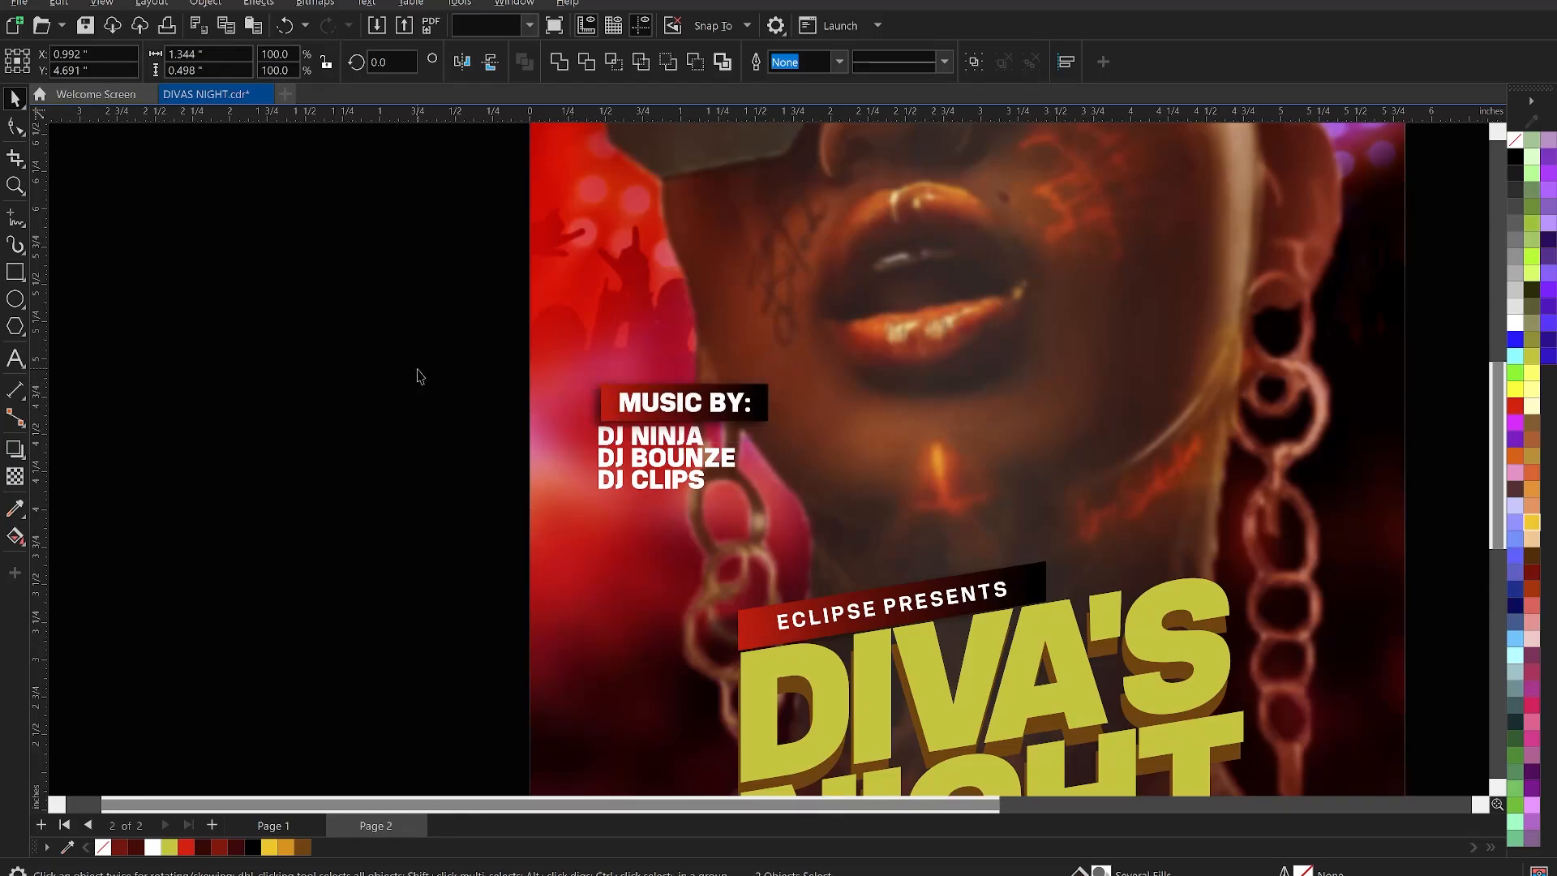
{"action": "scroll", "coordinate": [393, 347], "scroll_direction": "down", "scroll_amount": 2}
- Skew the MUSIC BY group about 7.8°
{"action": "left_click_drag", "start_coordinate": [368, 330], "coordinate": [602, 436]}
{"action": "left_click", "coordinate": [641, 410]}
{"action": "left_click", "coordinate": [592, 438]}
{"action": "scroll", "coordinate": [649, 392], "scroll_direction": "down", "scroll_amount": 1}
{"action": "left_click", "coordinate": [375, 433]}
{"action": "scroll", "coordinate": [791, 492], "scroll_direction": "down", "scroll_amount": 1}
{"action": "scroll", "coordinate": [594, 460], "scroll_direction": "up", "scroll_amount": 2}
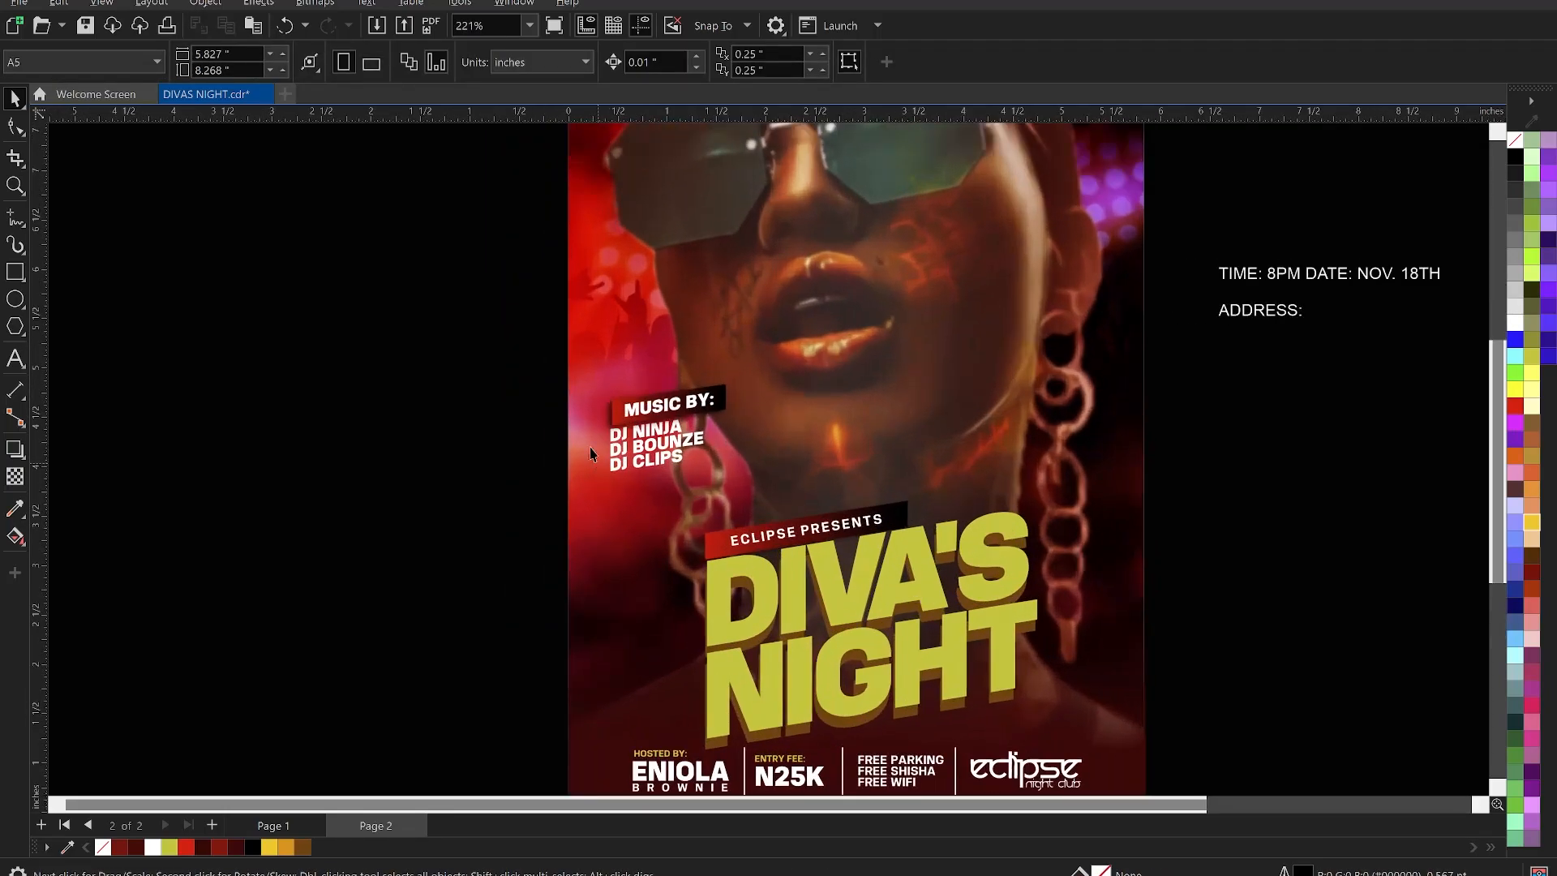
- Move the MUSIC BY group lower on the photo and enlarge it to 103%
{"action": "left_click_drag", "start_coordinate": [482, 340], "coordinate": [737, 508]}
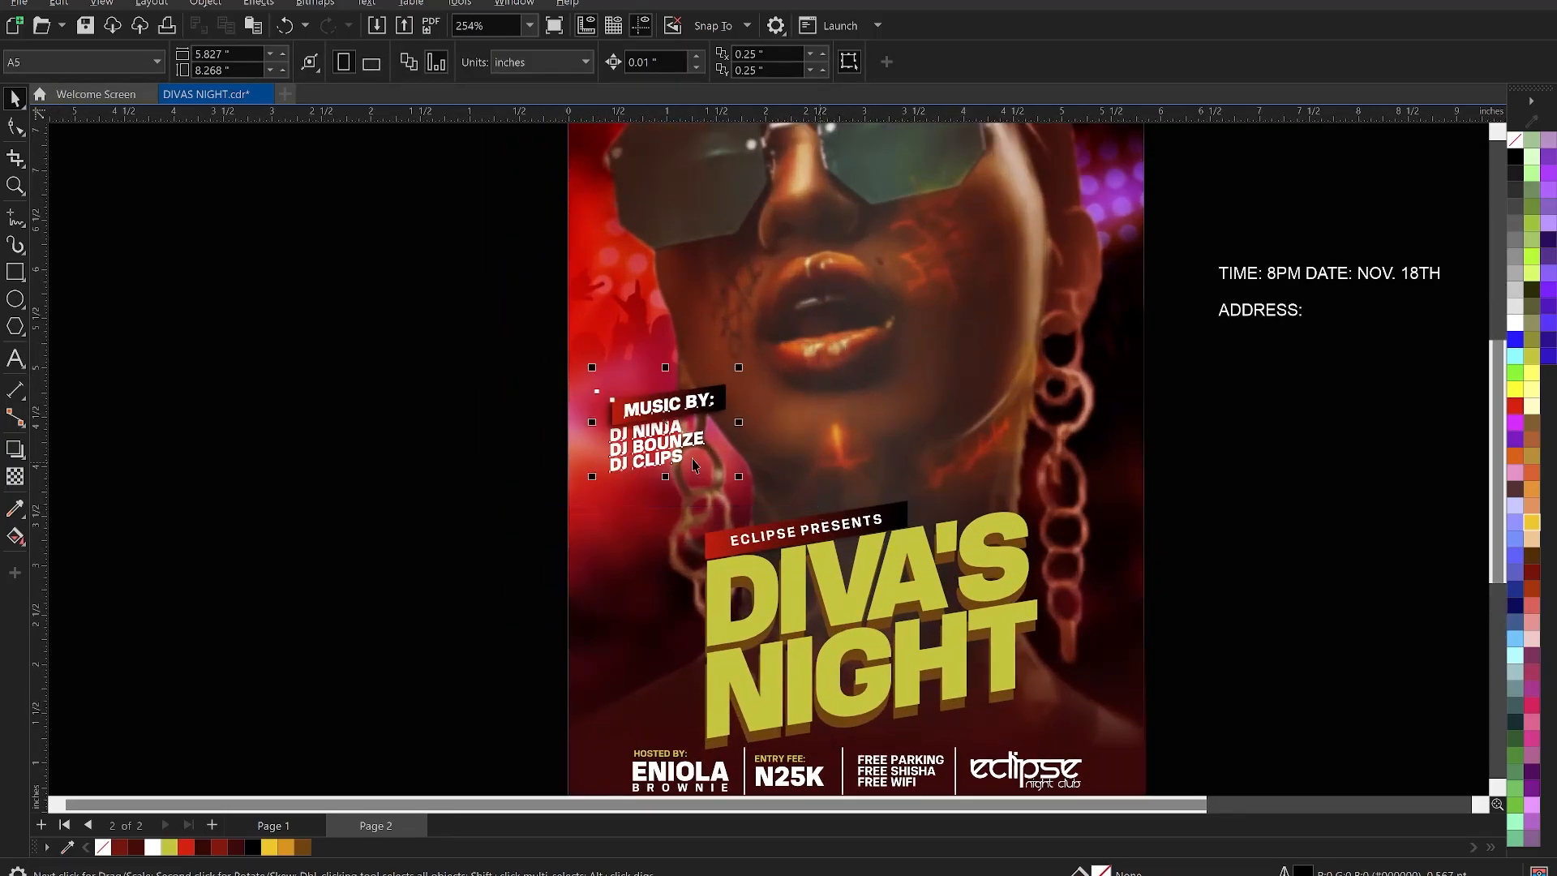
{"action": "mouse_move", "coordinate": [672, 441]}
{"action": "left_mouse_down"}
{"action": "mouse_move", "coordinate": [669, 503]}
{"action": "mouse_move", "coordinate": [681, 447]}
{"action": "left_mouse_up"}
{"action": "scroll", "coordinate": [751, 470], "scroll_direction": "down", "scroll_amount": 2}
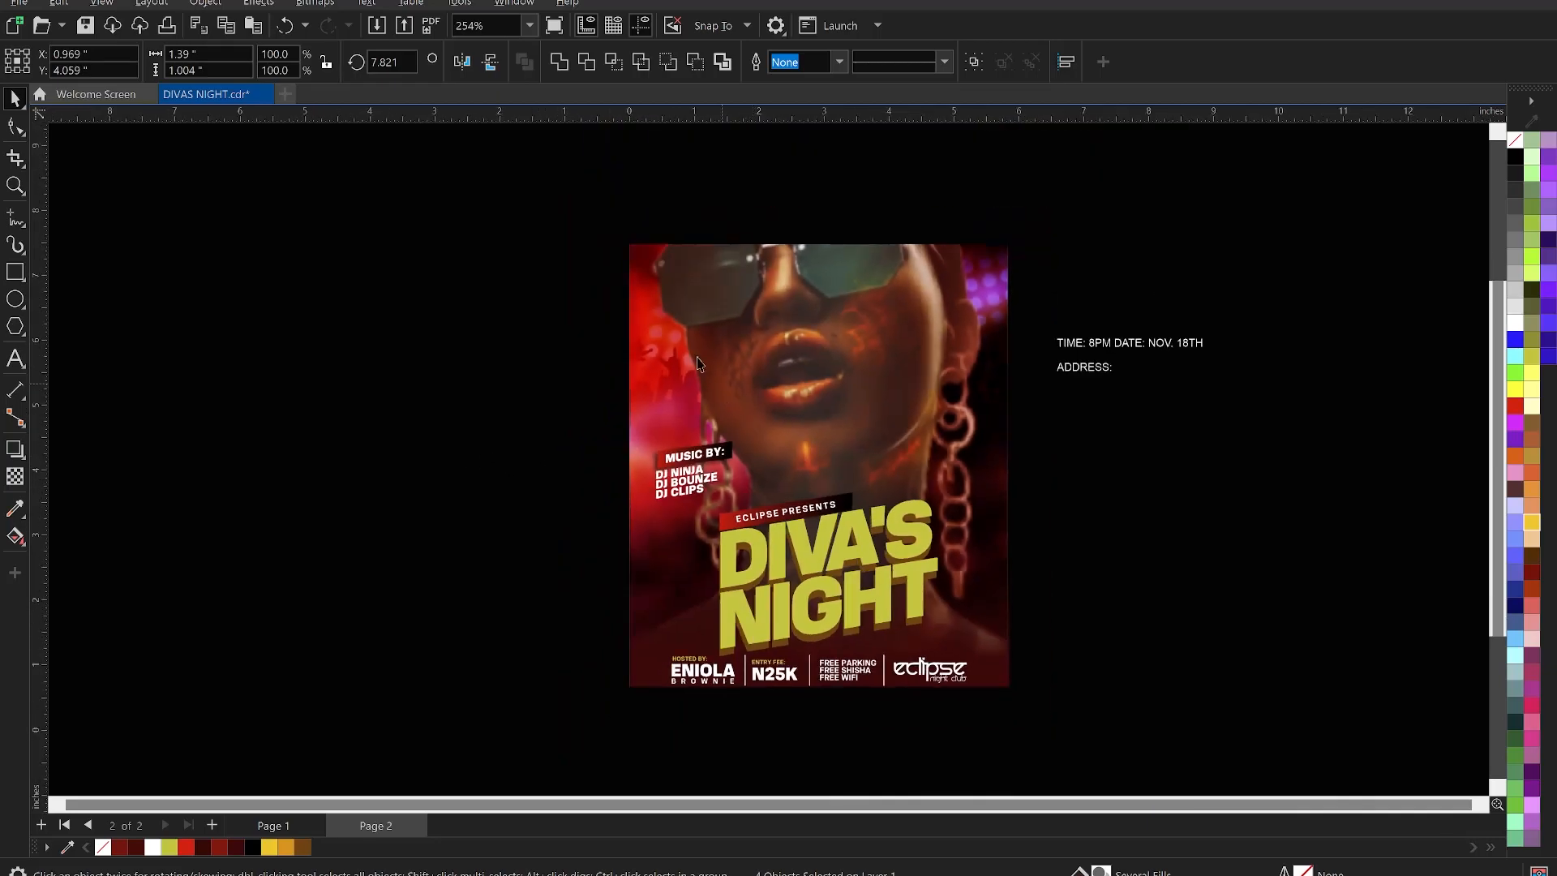
{"action": "scroll", "coordinate": [699, 367], "scroll_direction": "down", "scroll_amount": 1}
{"action": "left_click", "coordinate": [638, 426]}
{"action": "left_click_drag", "start_coordinate": [552, 394], "coordinate": [750, 514]}
{"action": "scroll", "coordinate": [681, 496], "scroll_direction": "up", "scroll_amount": 2}
{"action": "scroll", "coordinate": [612, 472], "scroll_direction": "up", "scroll_amount": 1}
{"action": "left_click_drag", "start_coordinate": [614, 473], "coordinate": [609, 476]}
{"action": "scroll", "coordinate": [726, 489], "scroll_direction": "down", "scroll_amount": 1}
{"action": "left_click", "coordinate": [549, 469]}
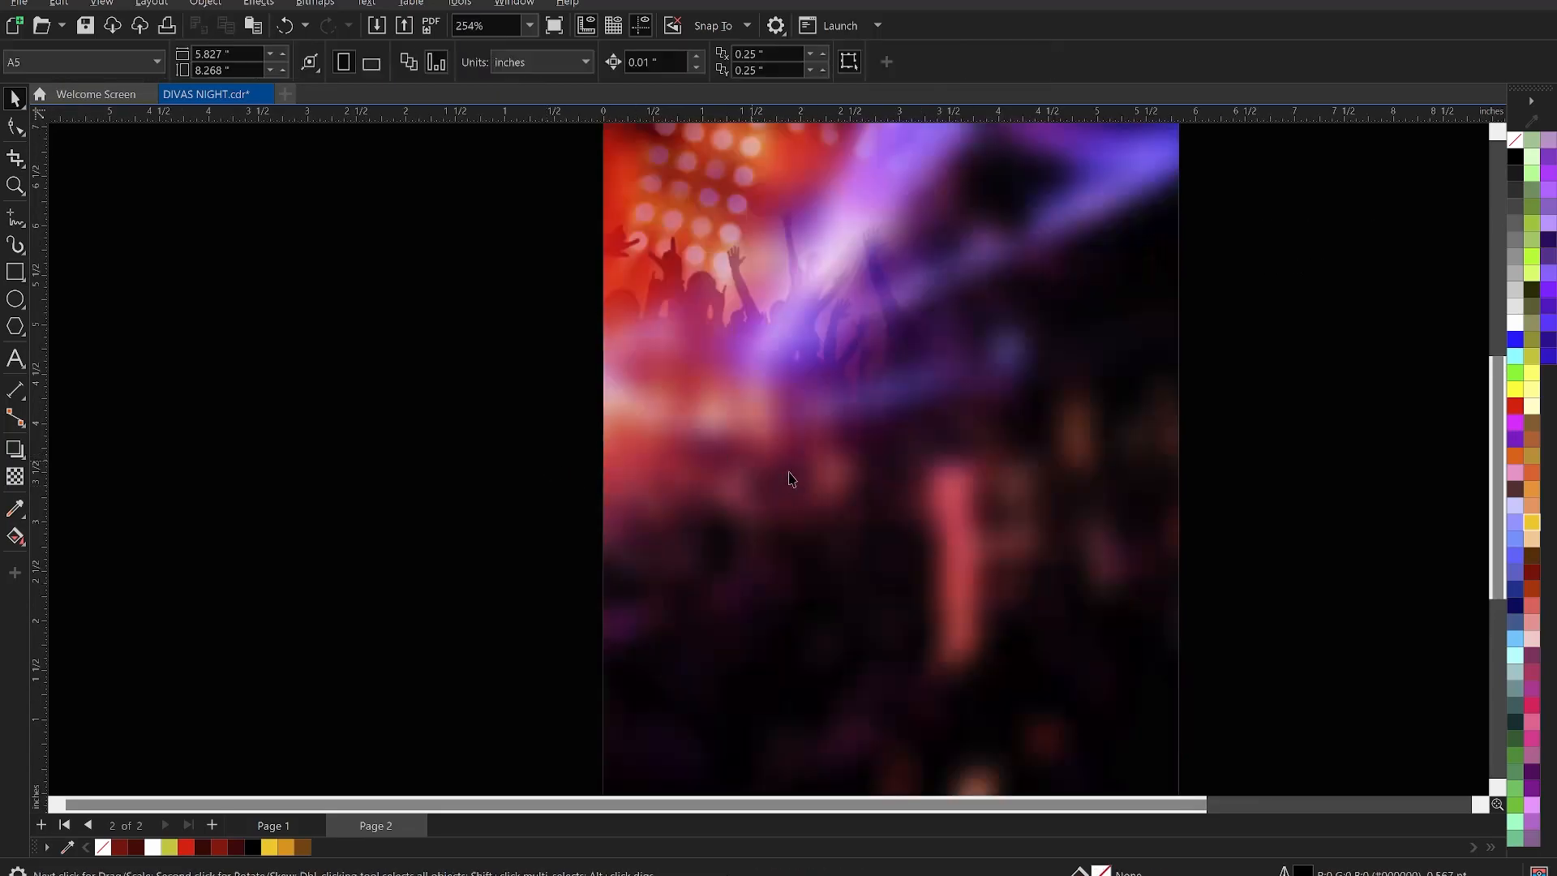
{"action": "scroll", "coordinate": [795, 480], "scroll_direction": "down", "scroll_amount": 1}
{"action": "scroll", "coordinate": [796, 478], "scroll_direction": "down", "scroll_amount": 2}
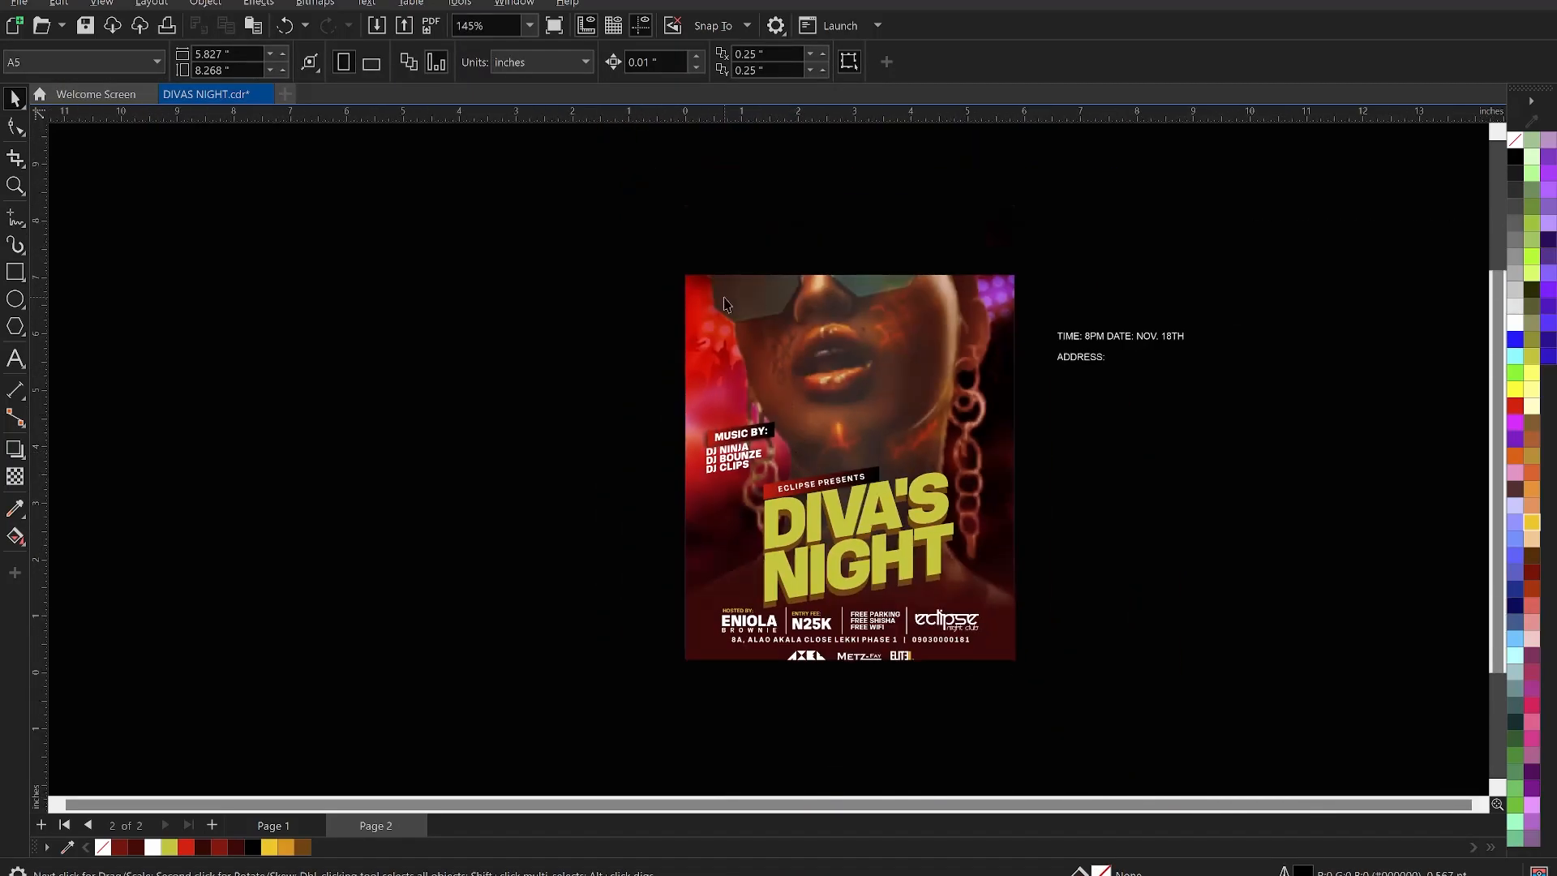
- Zoom to fit the whole flyer in view
{"action": "key", "text": "z"}
{"action": "left_click_drag", "start_coordinate": [671, 185], "coordinate": [1028, 677]}
{"action": "key", "text": "space"}
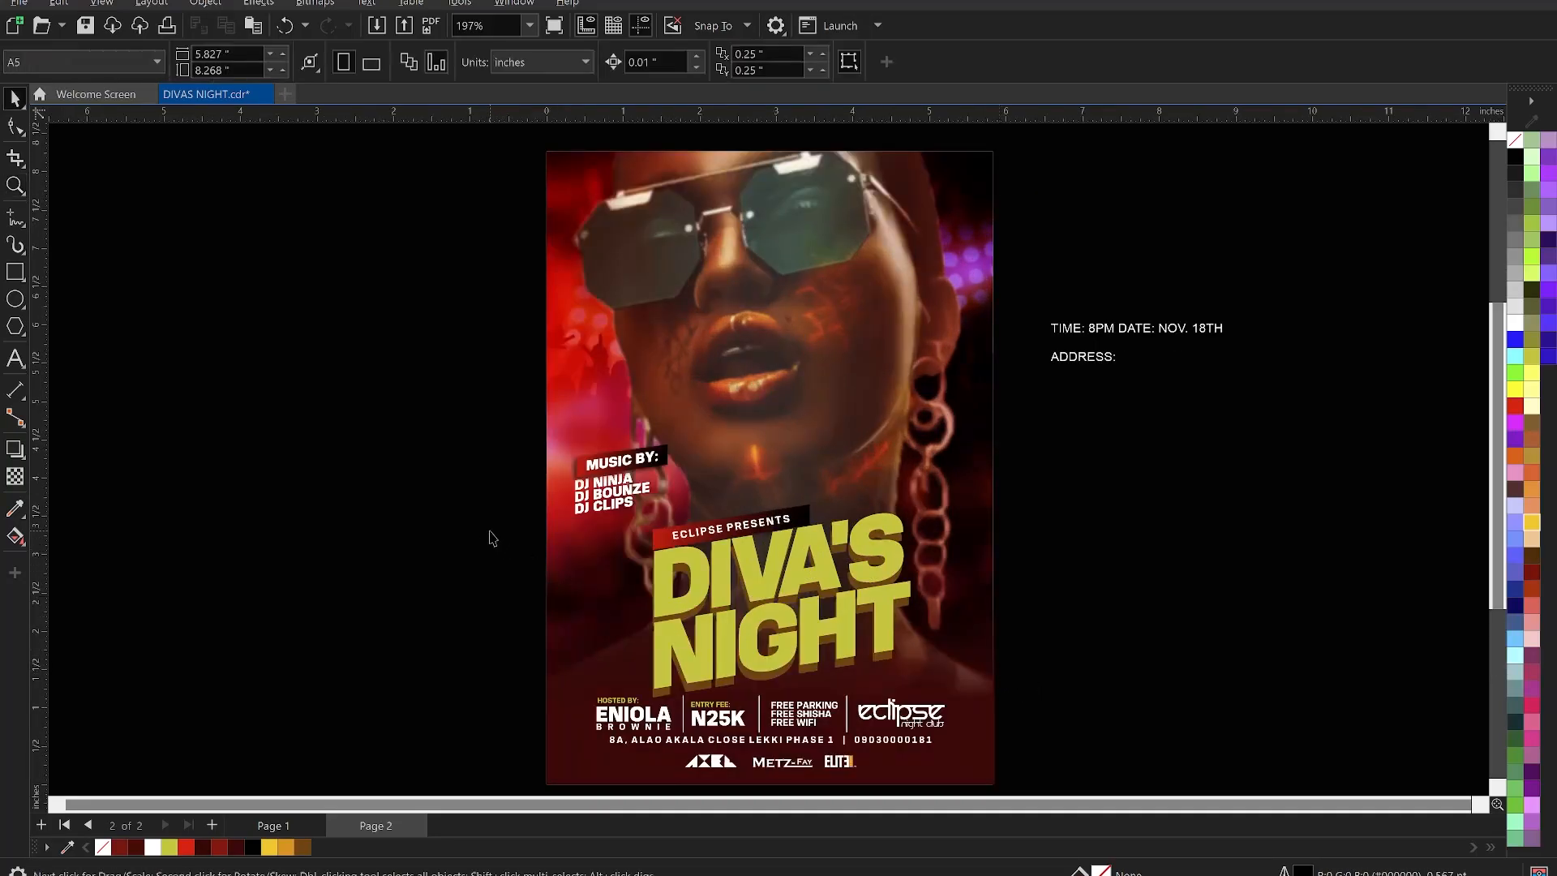
- Save the flyer and cut the whole TIME/DATE line from the side text
{"action": "key", "text": "ctrl+s"}
{"action": "left_click", "coordinate": [1127, 334]}
{"action": "left_click", "coordinate": [1090, 327]}
{"action": "left_click_drag", "start_coordinate": [1253, 328], "coordinate": [1058, 321]}
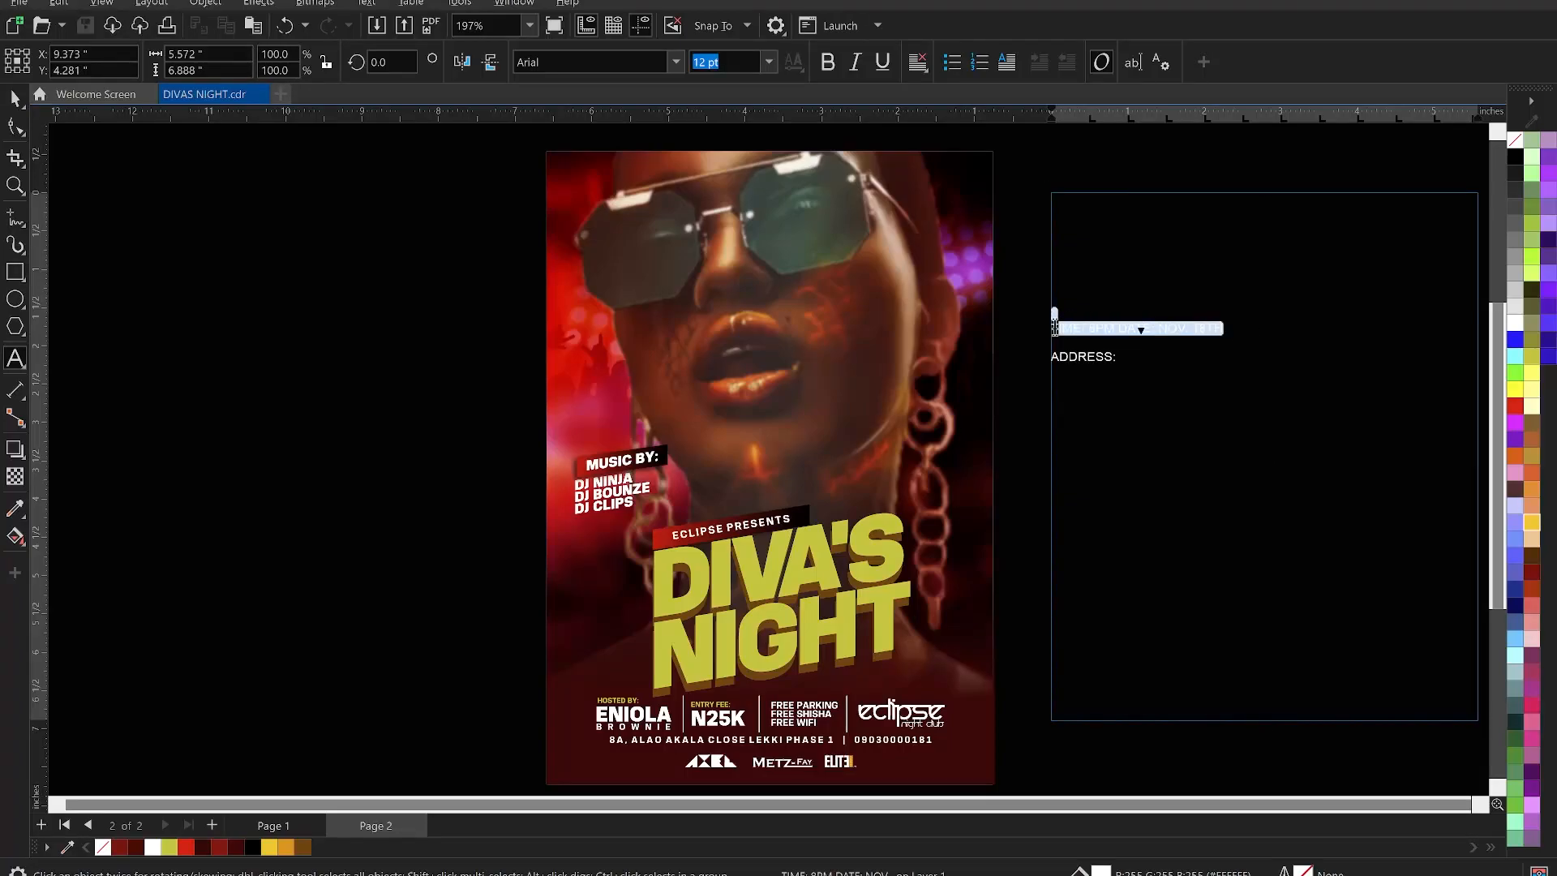
{"action": "key", "text": "BackSpace"}
{"action": "key", "text": "Escape"}
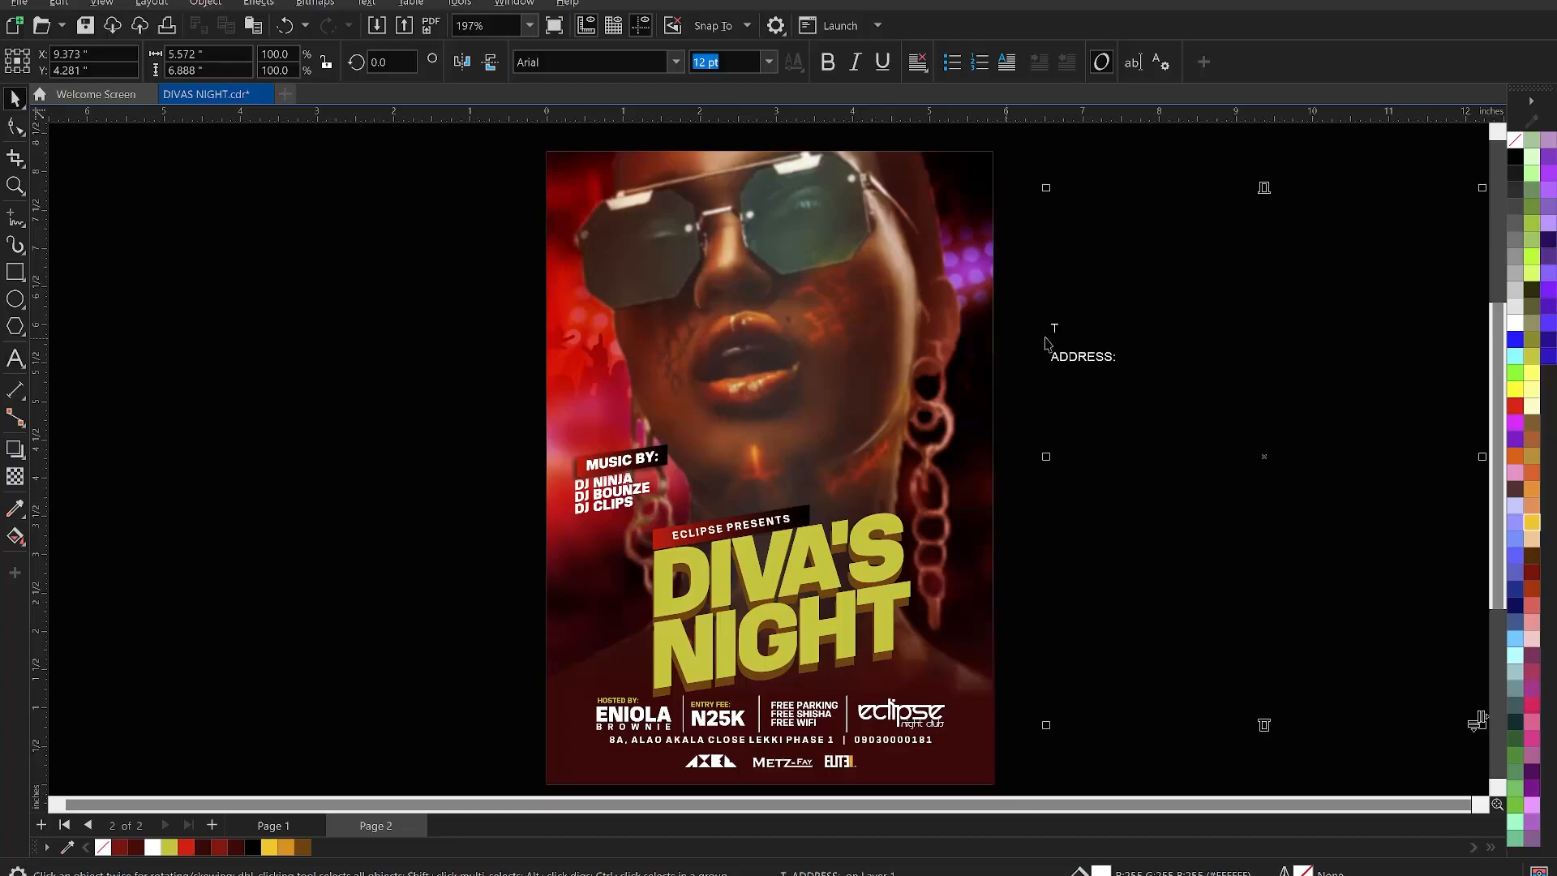
{"action": "key", "text": "ctrl+z"}
{"action": "left_click_drag", "start_coordinate": [1243, 328], "coordinate": [1046, 328]}
{"action": "key", "text": "ctrl+c"}
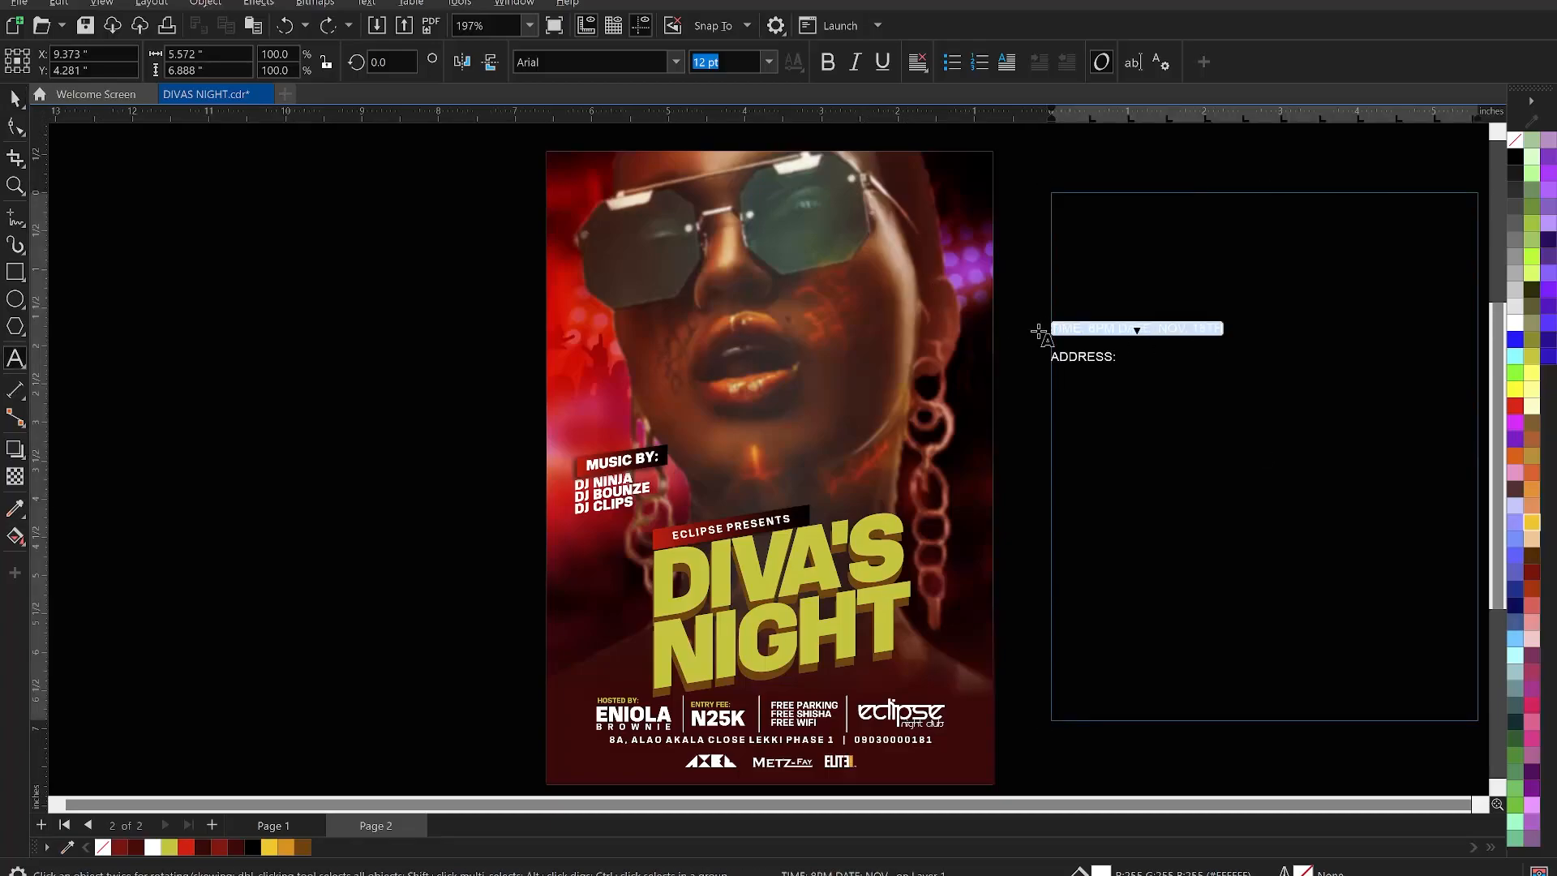
{"action": "key", "text": "BackSpace"}
{"action": "key", "text": "Escape"}
{"action": "scroll", "coordinate": [1122, 357], "scroll_direction": "down", "scroll_amount": 1}
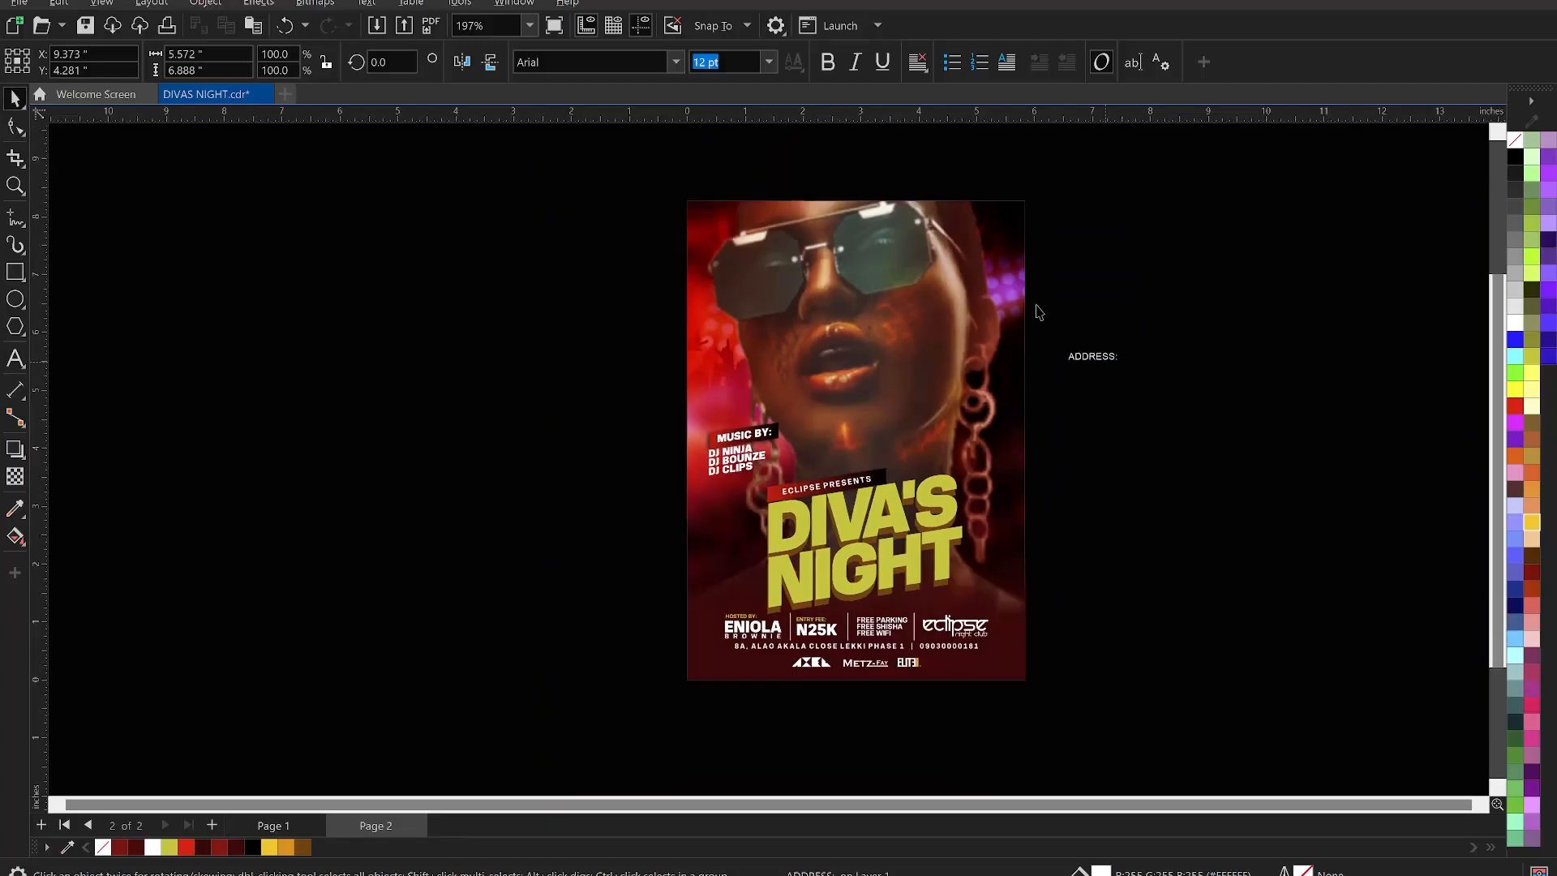
{"action": "key", "text": "Escape"}
{"action": "scroll", "coordinate": [889, 285], "scroll_direction": "up", "scroll_amount": 2}
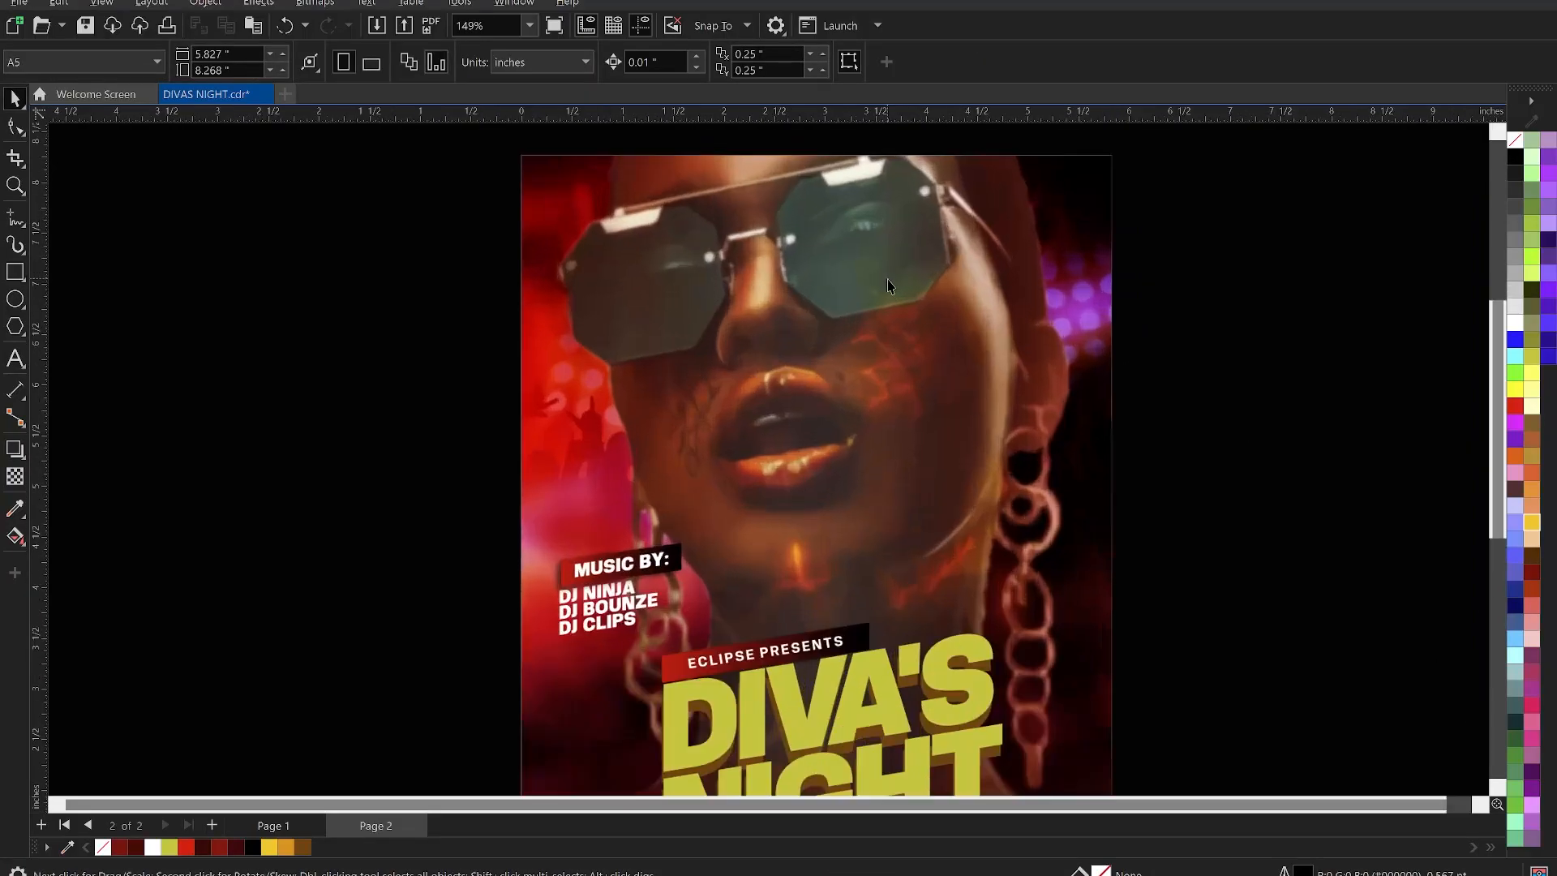
- Paste the time and date over the sunglasses, drop the word DATE, and split it into two lines
{"action": "left_click", "coordinate": [15, 357]}
{"action": "left_click", "coordinate": [640, 289]}
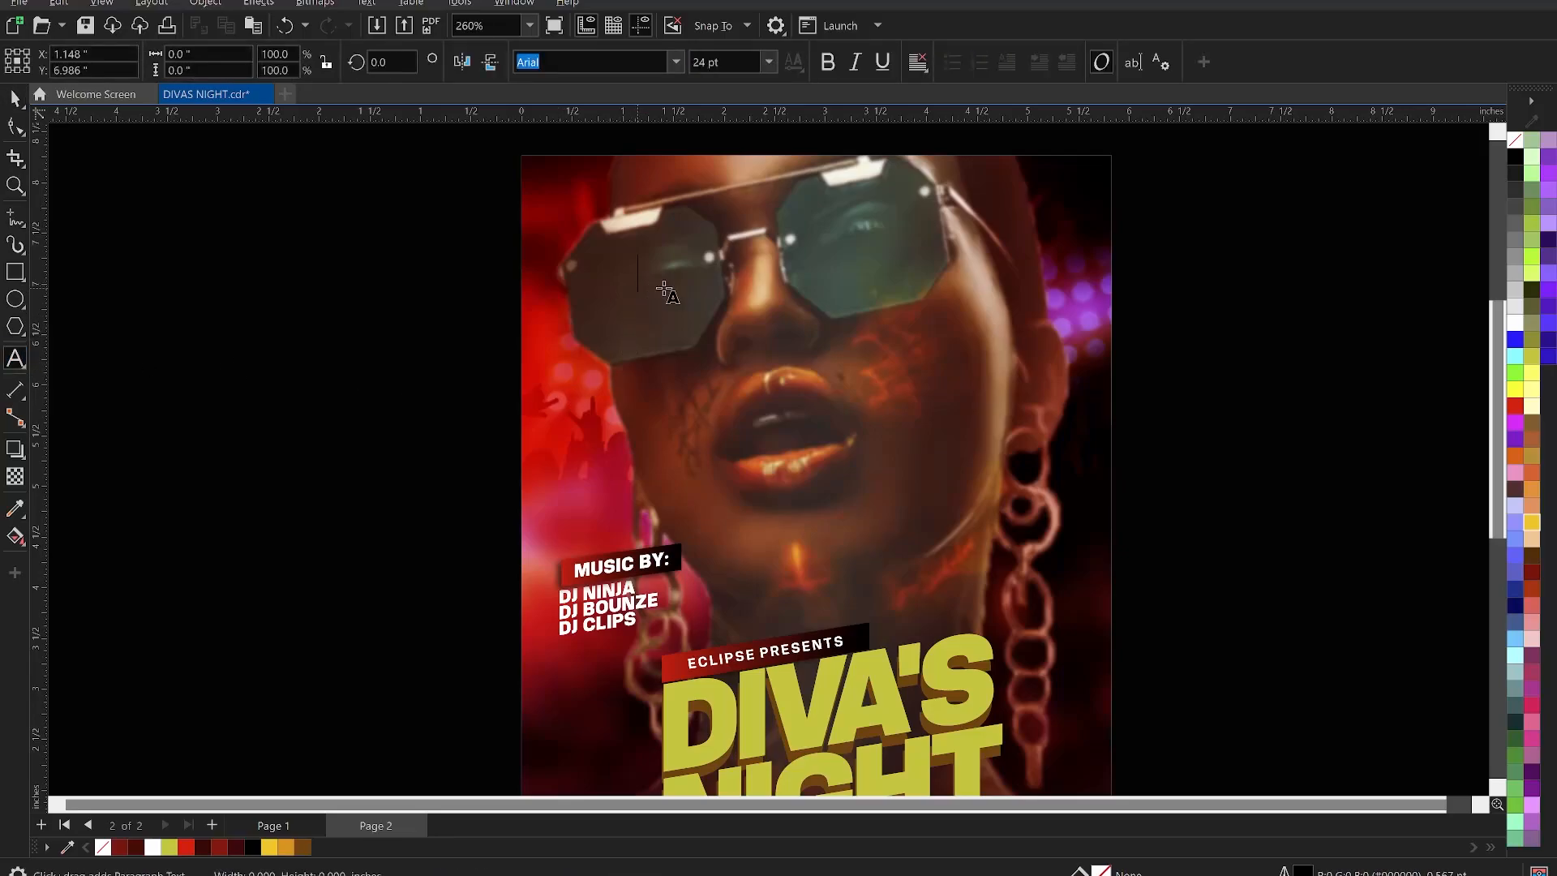
{"action": "key", "text": "ctrl+v"}
{"action": "scroll", "coordinate": [677, 279], "scroll_direction": "up", "scroll_amount": 2}
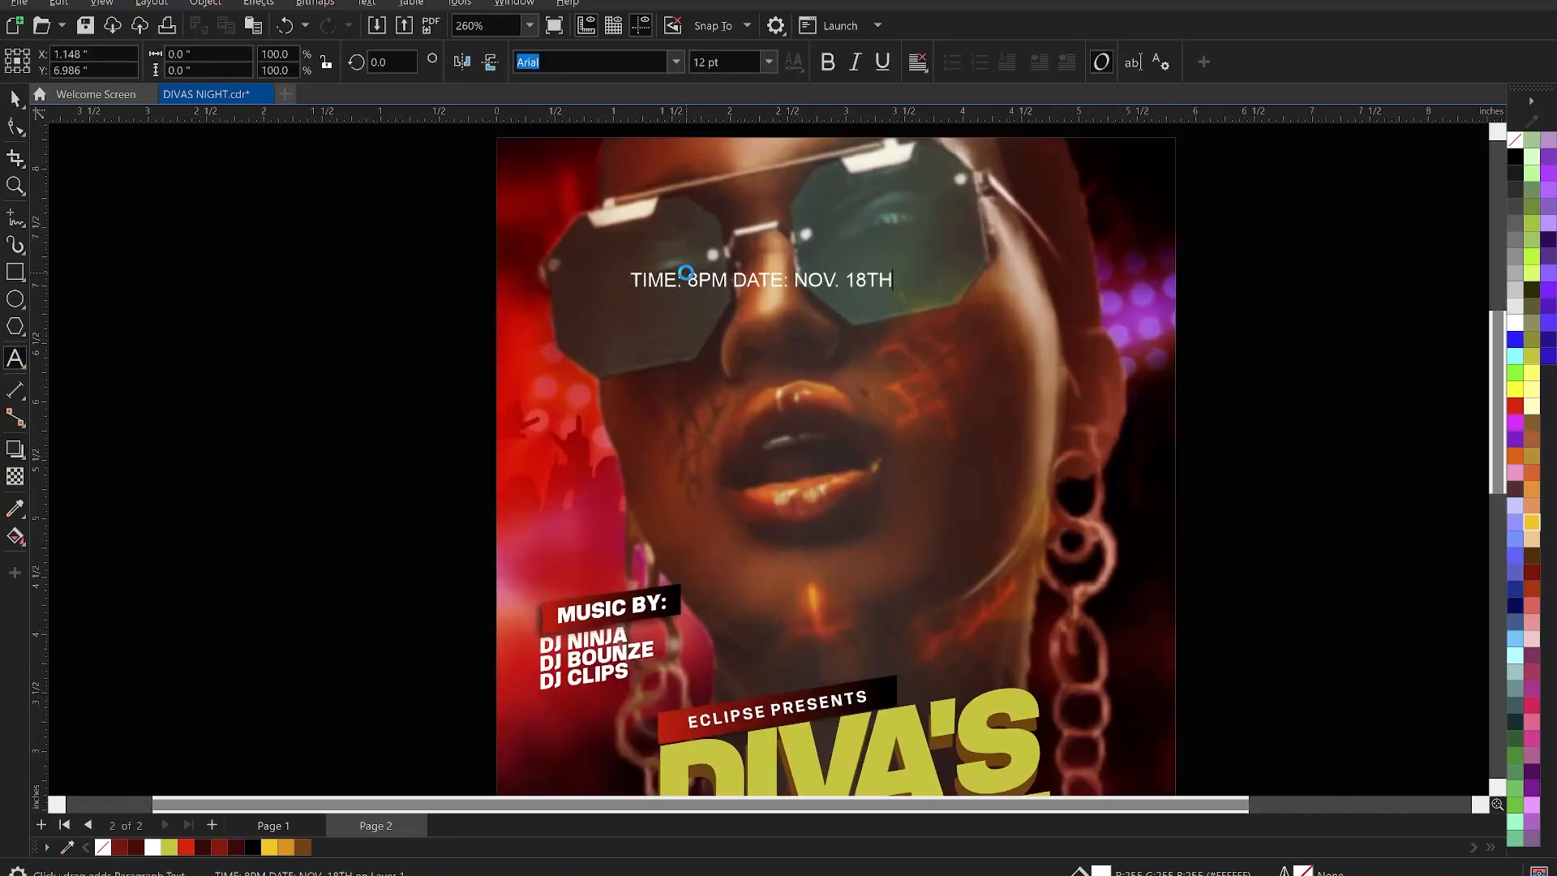
{"action": "left_click", "coordinate": [685, 281]}
{"action": "key", "text": "BackSpace"}
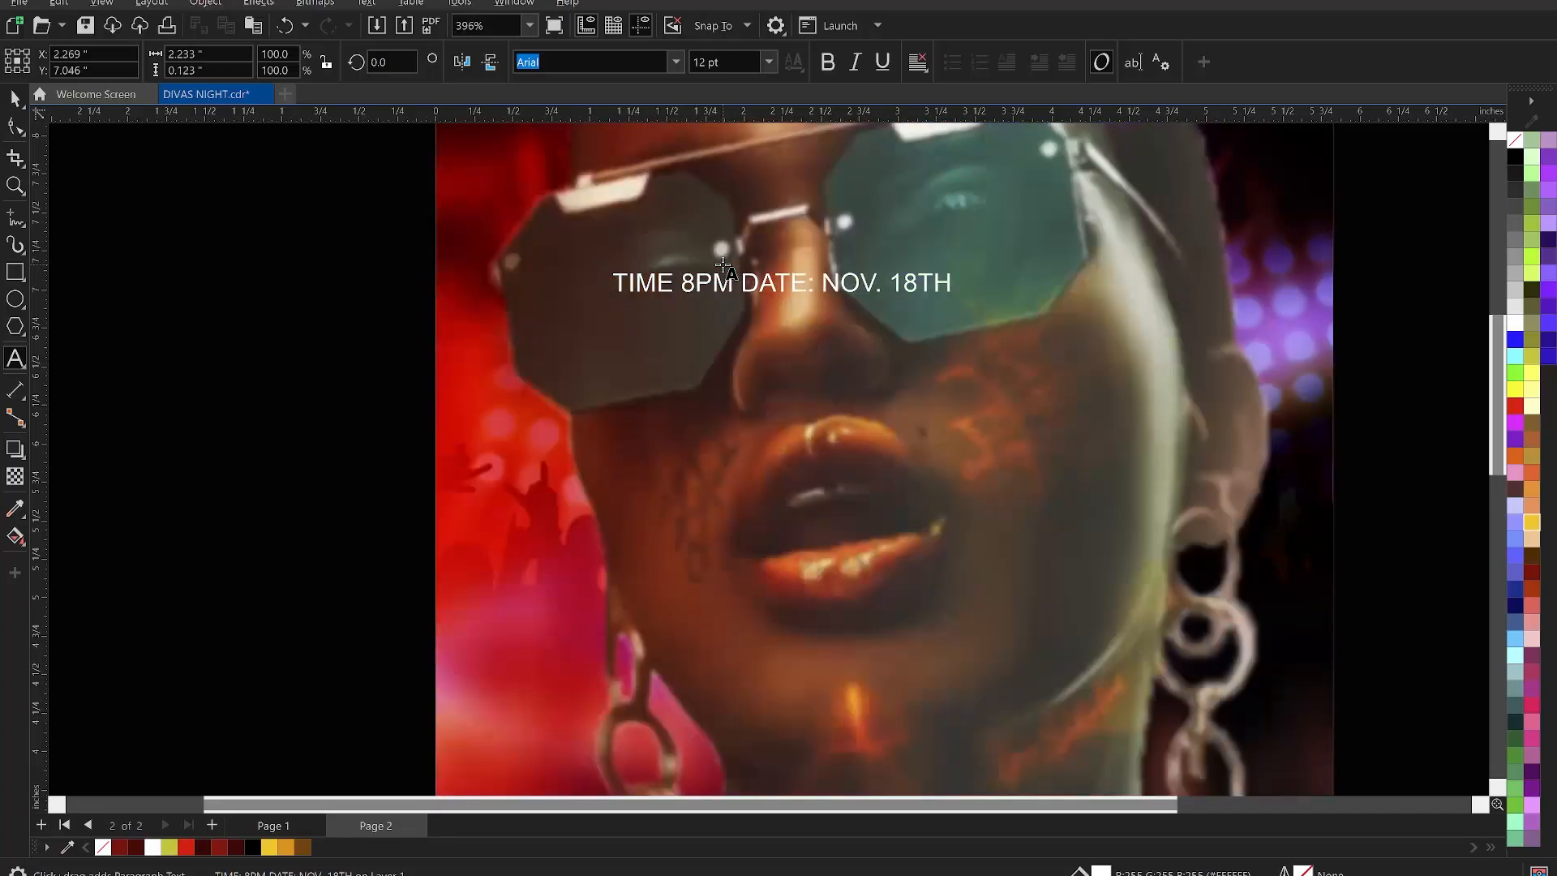
{"action": "type", "text": ":"}
{"action": "left_click", "coordinate": [826, 281]}
{"action": "key", "text": "BackSpace"}
{"action": "key", "text": "BackSpace"}
{"action": "key", "text": "BackSpace"}
{"action": "key", "text": "BackSpace"}
{"action": "key", "text": "BackSpace"}
{"action": "key", "text": "BackSpace"}
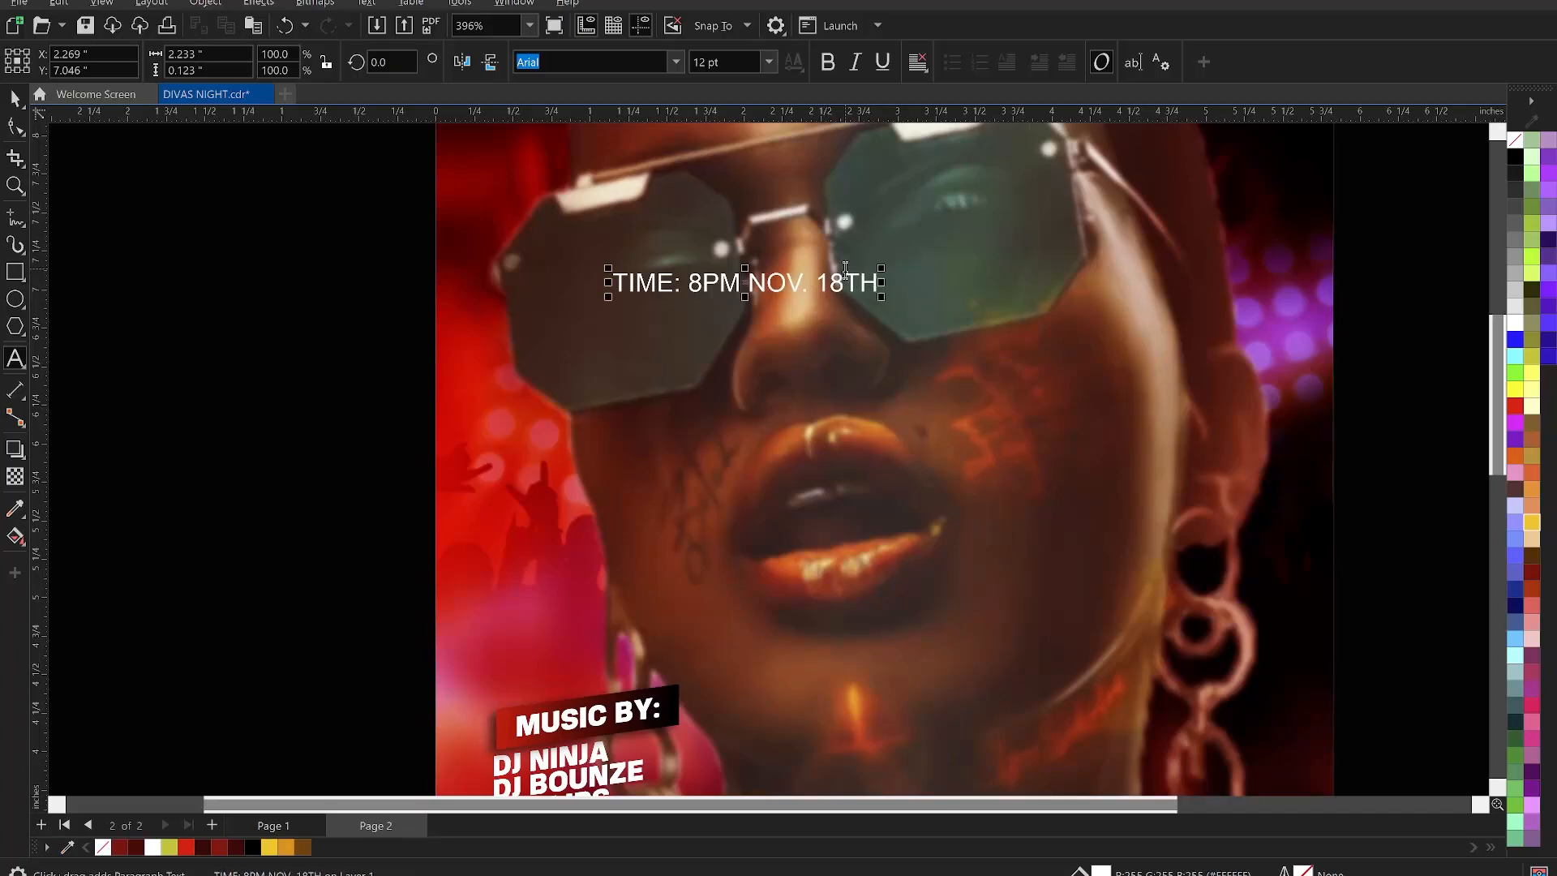
{"action": "key", "text": "Return"}
{"action": "key", "text": "ctrl+space"}
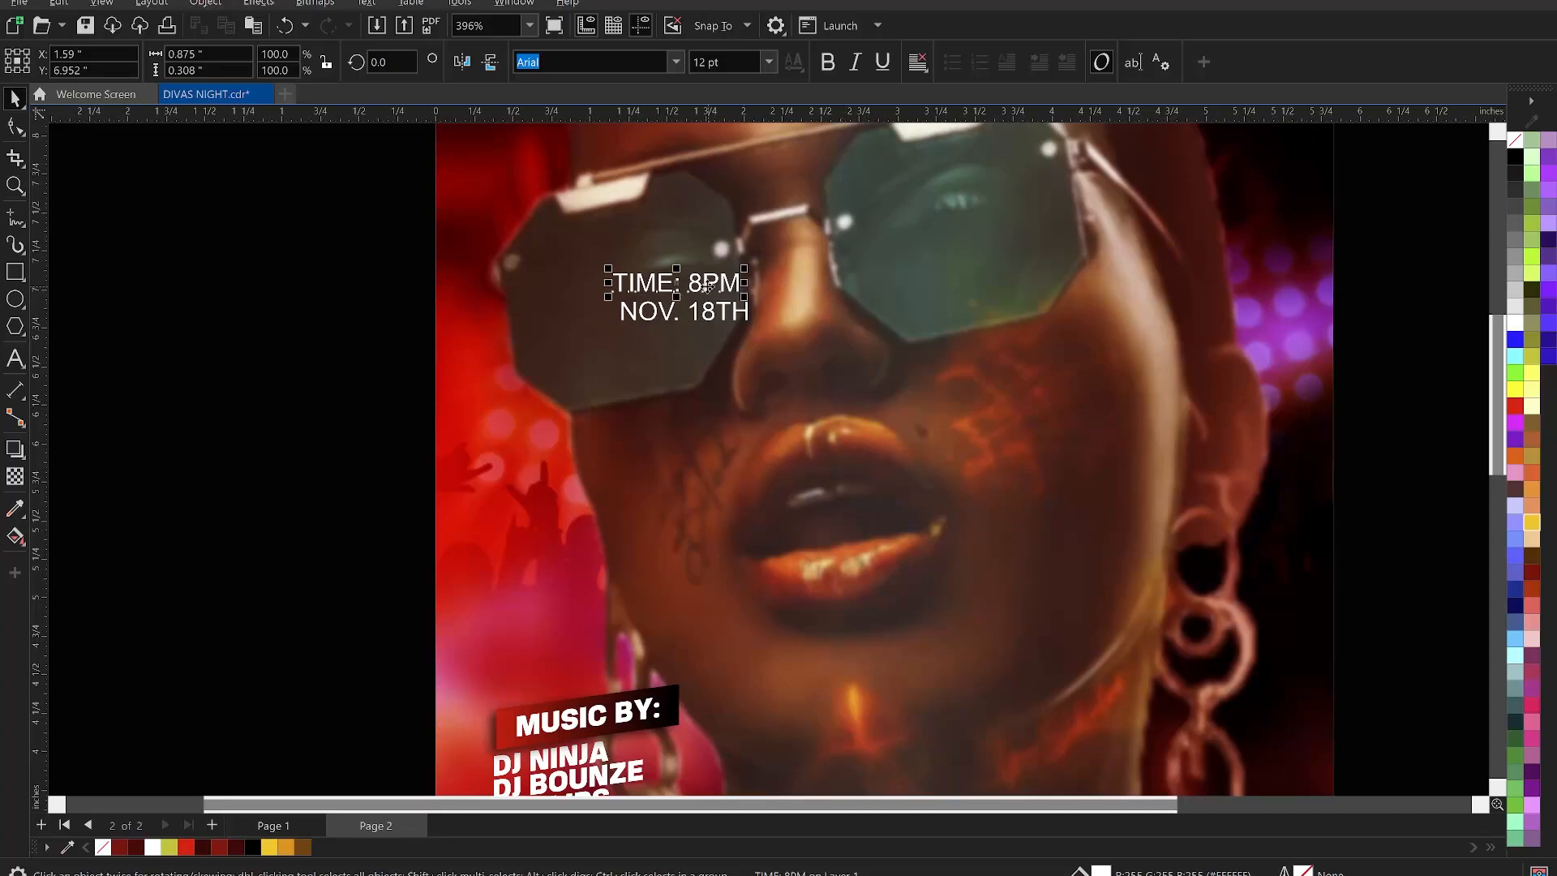
- Move TIME: 8PM onto the right lens, stack it on two lines in KonsensExtrabold with tight spacing
{"action": "left_click_drag", "start_coordinate": [708, 285], "coordinate": [971, 214]}
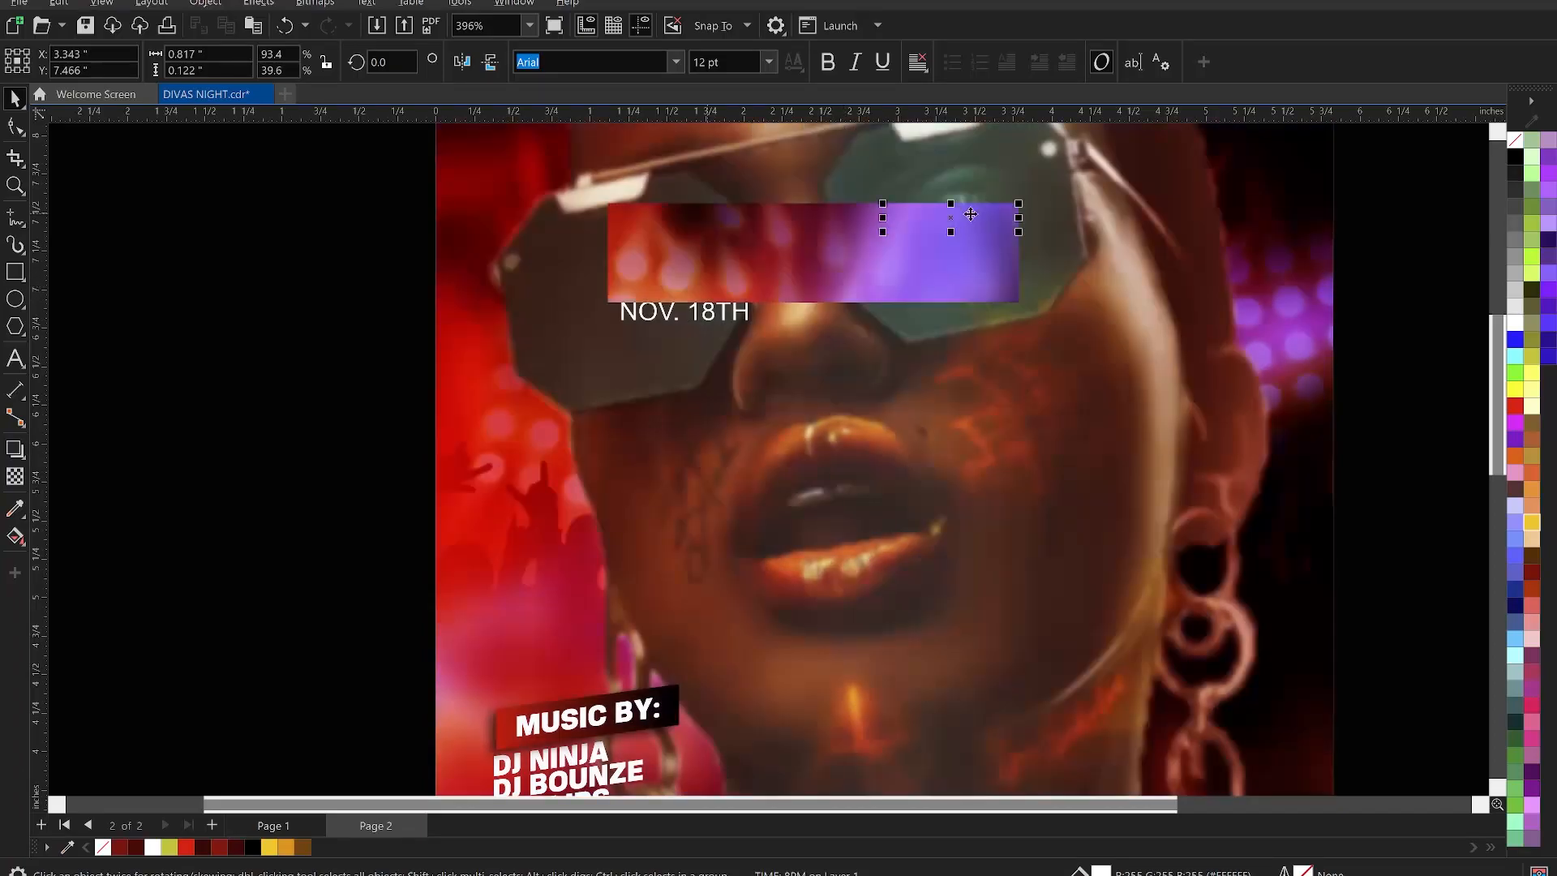
{"action": "double_click", "coordinate": [967, 216]}
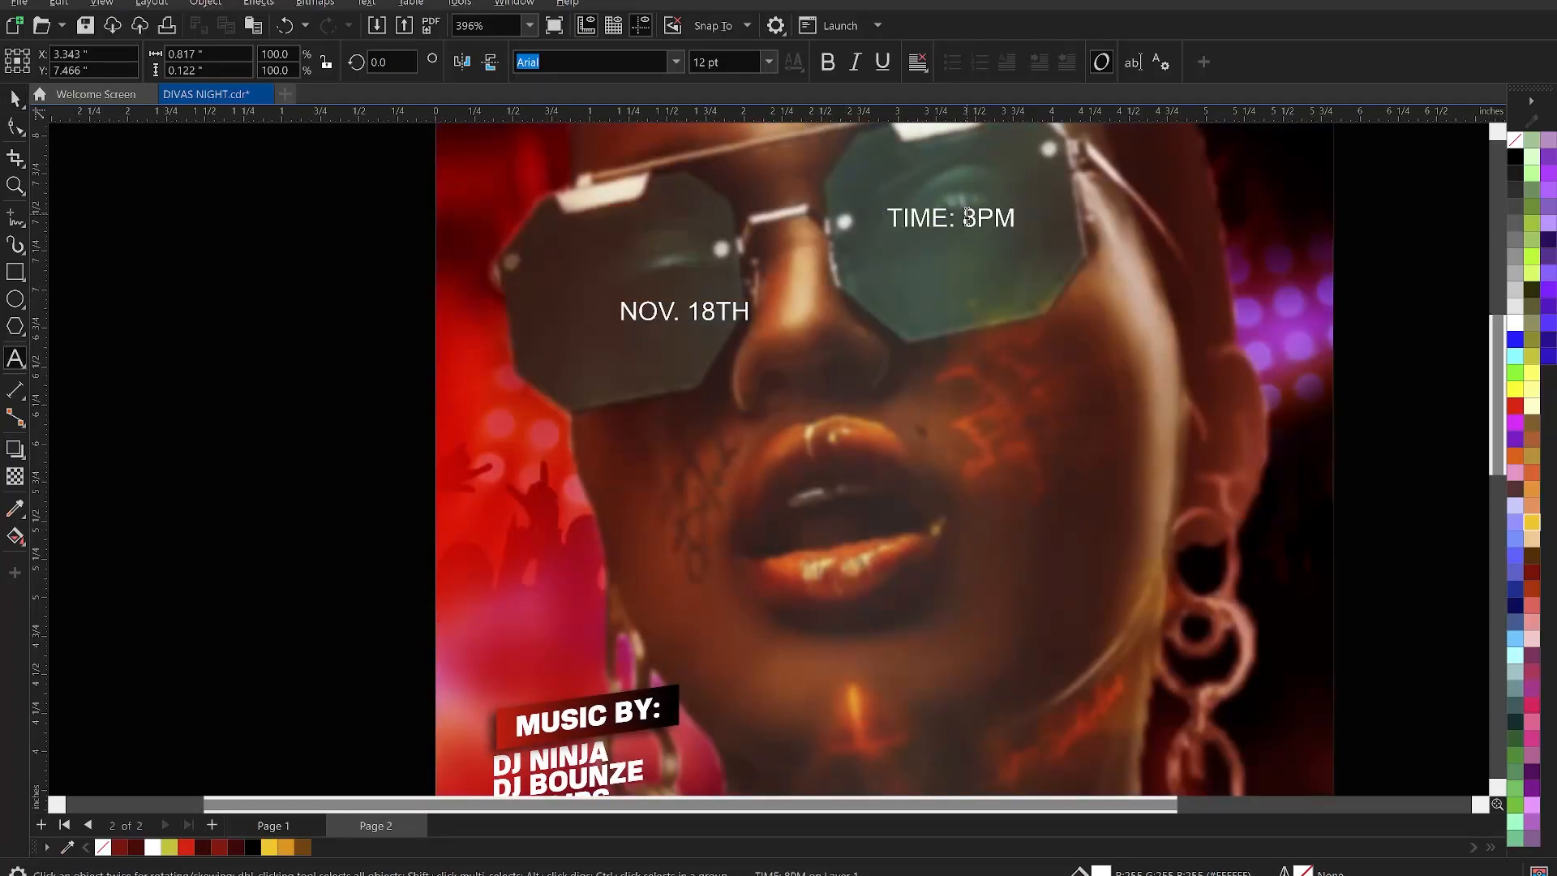
{"action": "key", "text": "Return"}
{"action": "key", "text": "ctrl+space"}
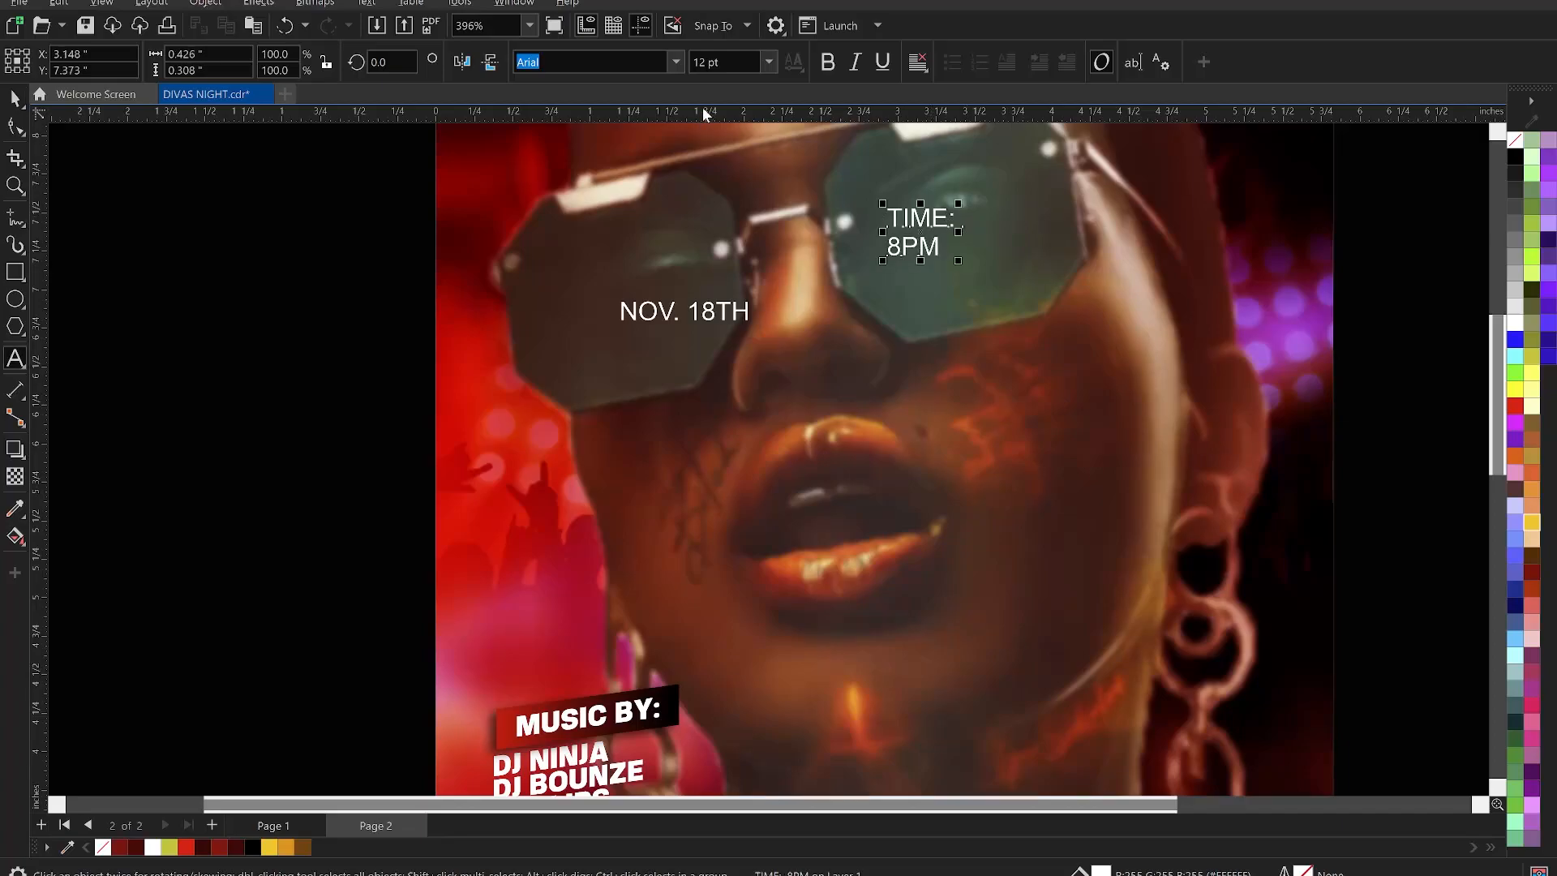
{"action": "left_click", "coordinate": [675, 62]}
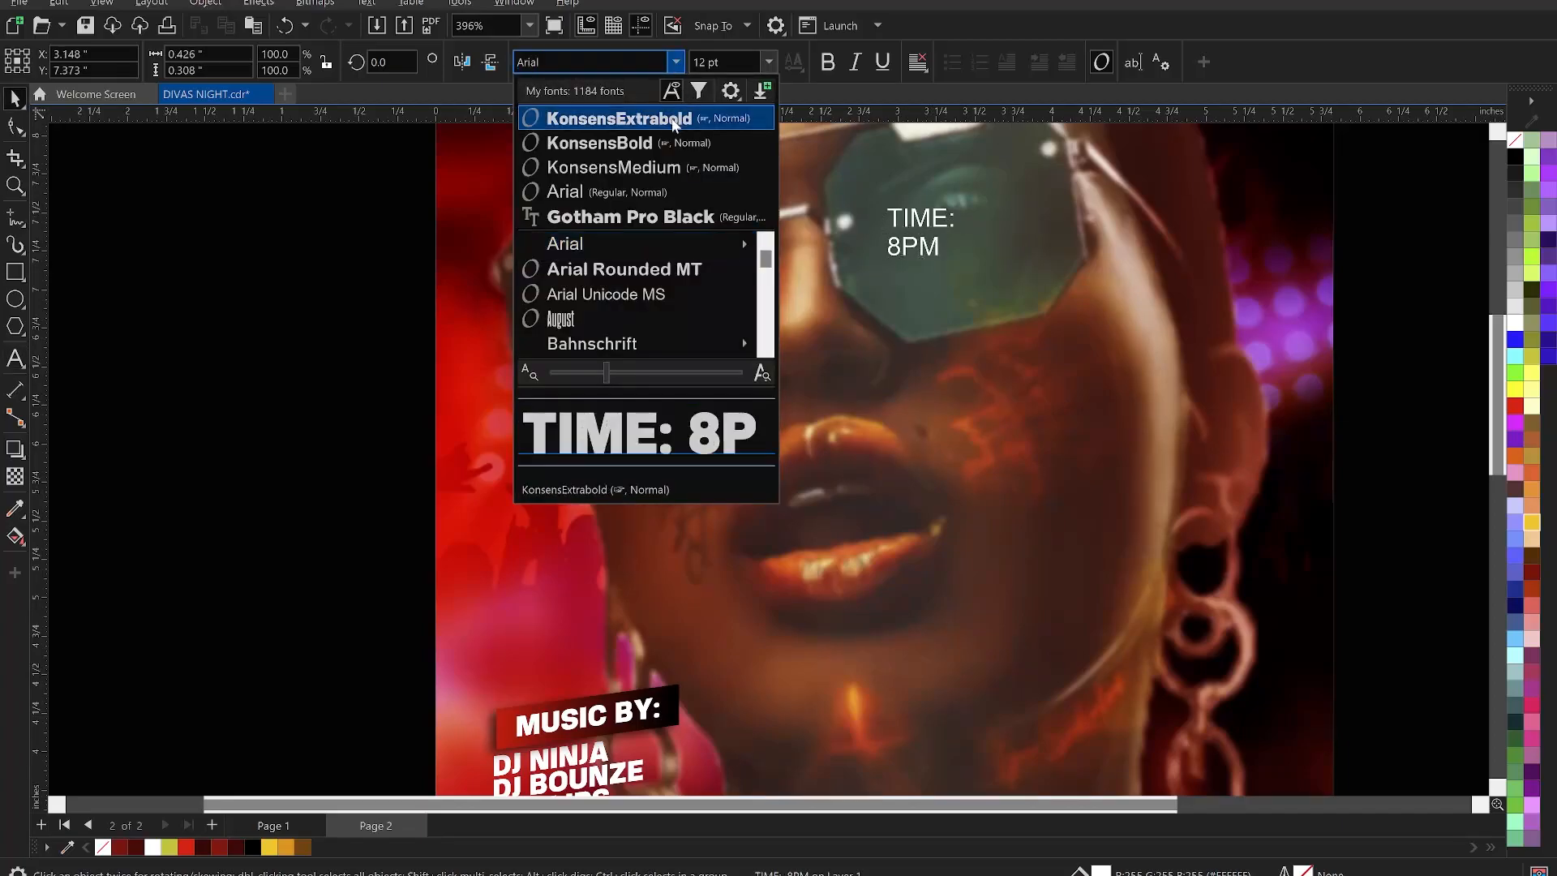
{"action": "left_click", "coordinate": [620, 118]}
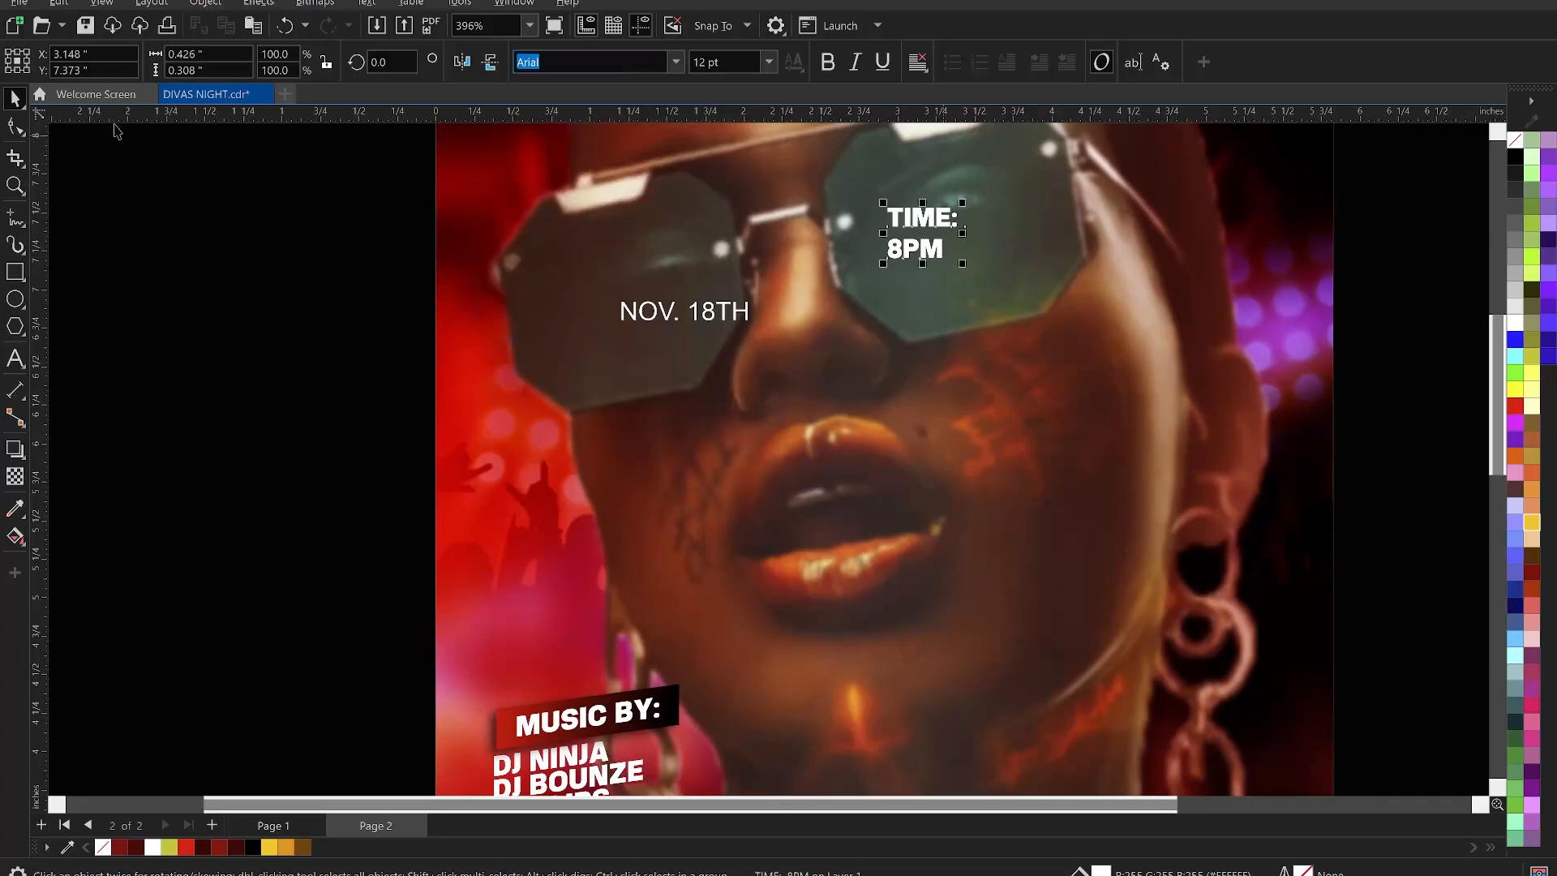
{"action": "left_click", "coordinate": [15, 126]}
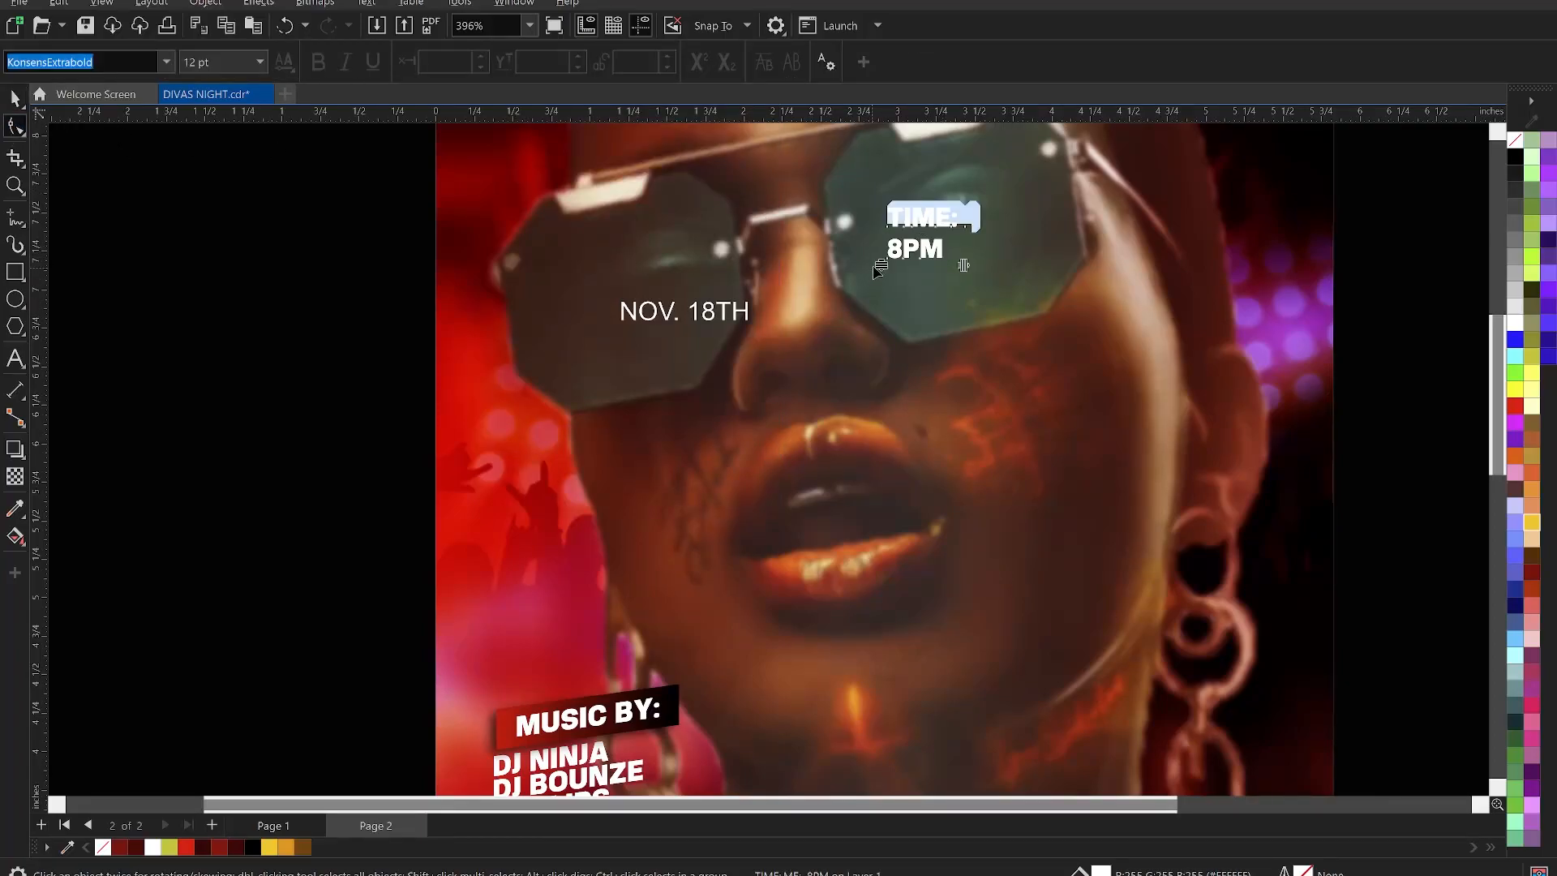
{"action": "left_click_drag", "start_coordinate": [881, 266], "coordinate": [885, 248]}
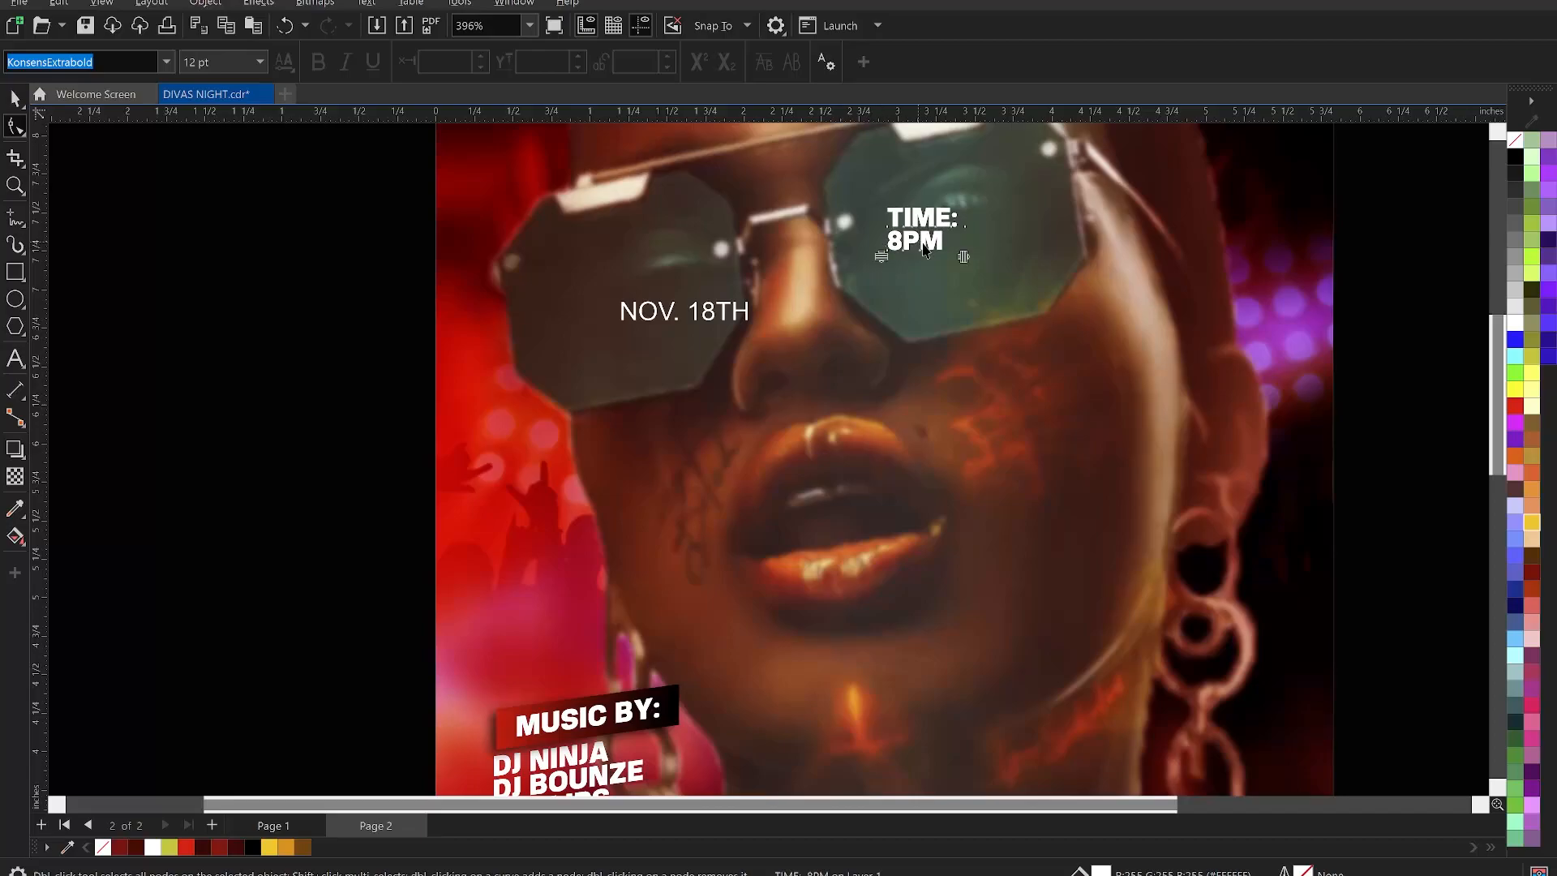
- Shrink TIME: to about 7 pt, colour it yellow, then scale and tilt TIME: 8PM 13°
{"action": "key", "text": "space"}
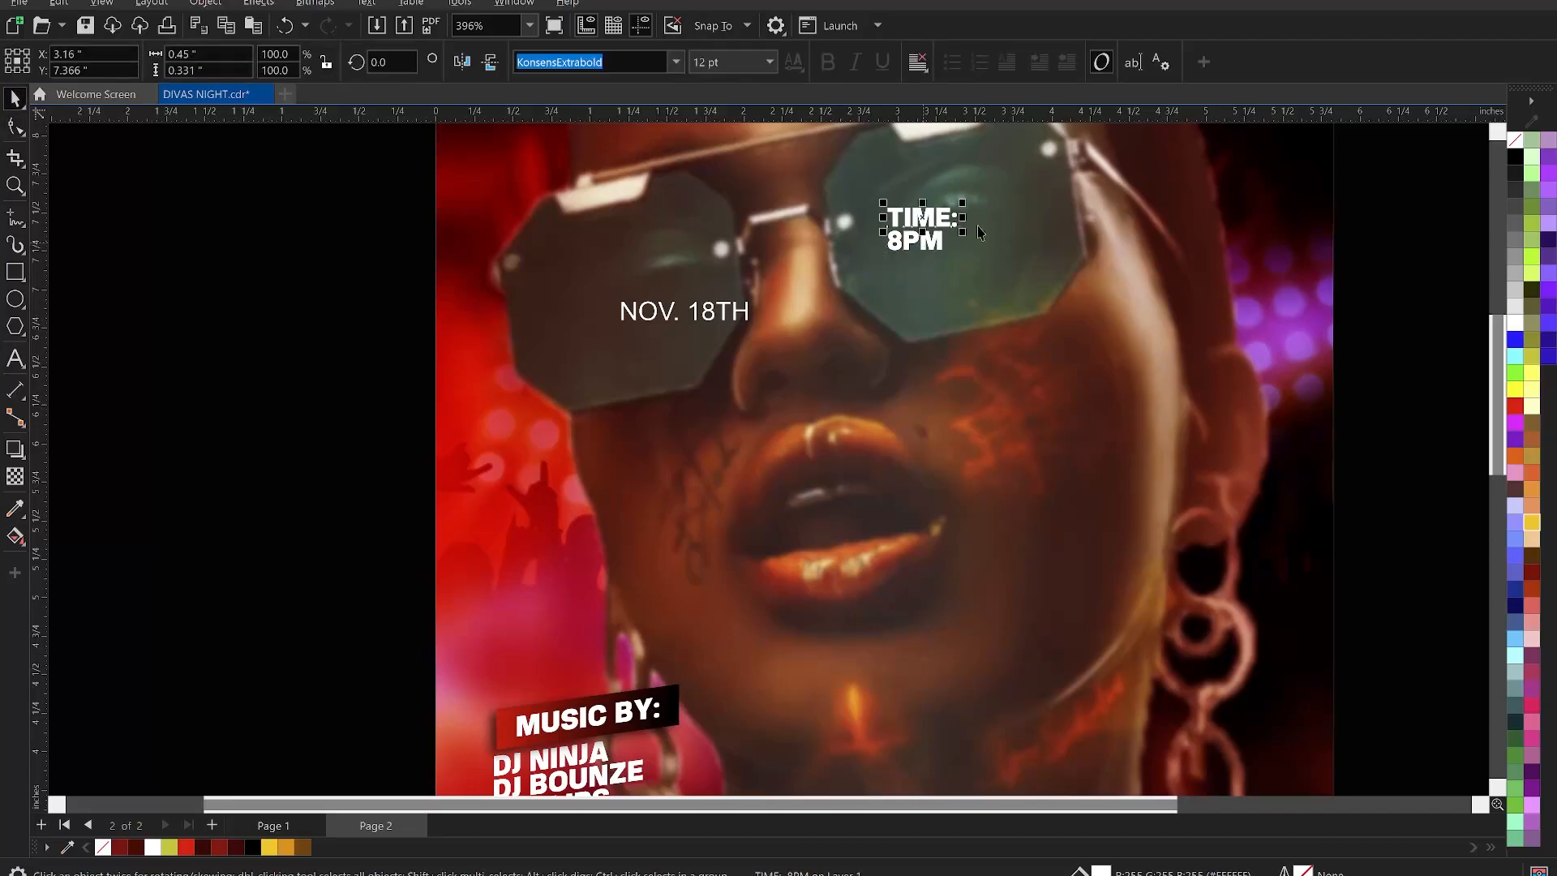
{"action": "scroll", "coordinate": [977, 217], "scroll_direction": "up", "scroll_amount": 3}
{"action": "scroll", "coordinate": [965, 214], "scroll_direction": "up", "scroll_amount": 2}
{"action": "left_click_drag", "start_coordinate": [963, 217], "coordinate": [933, 234]}
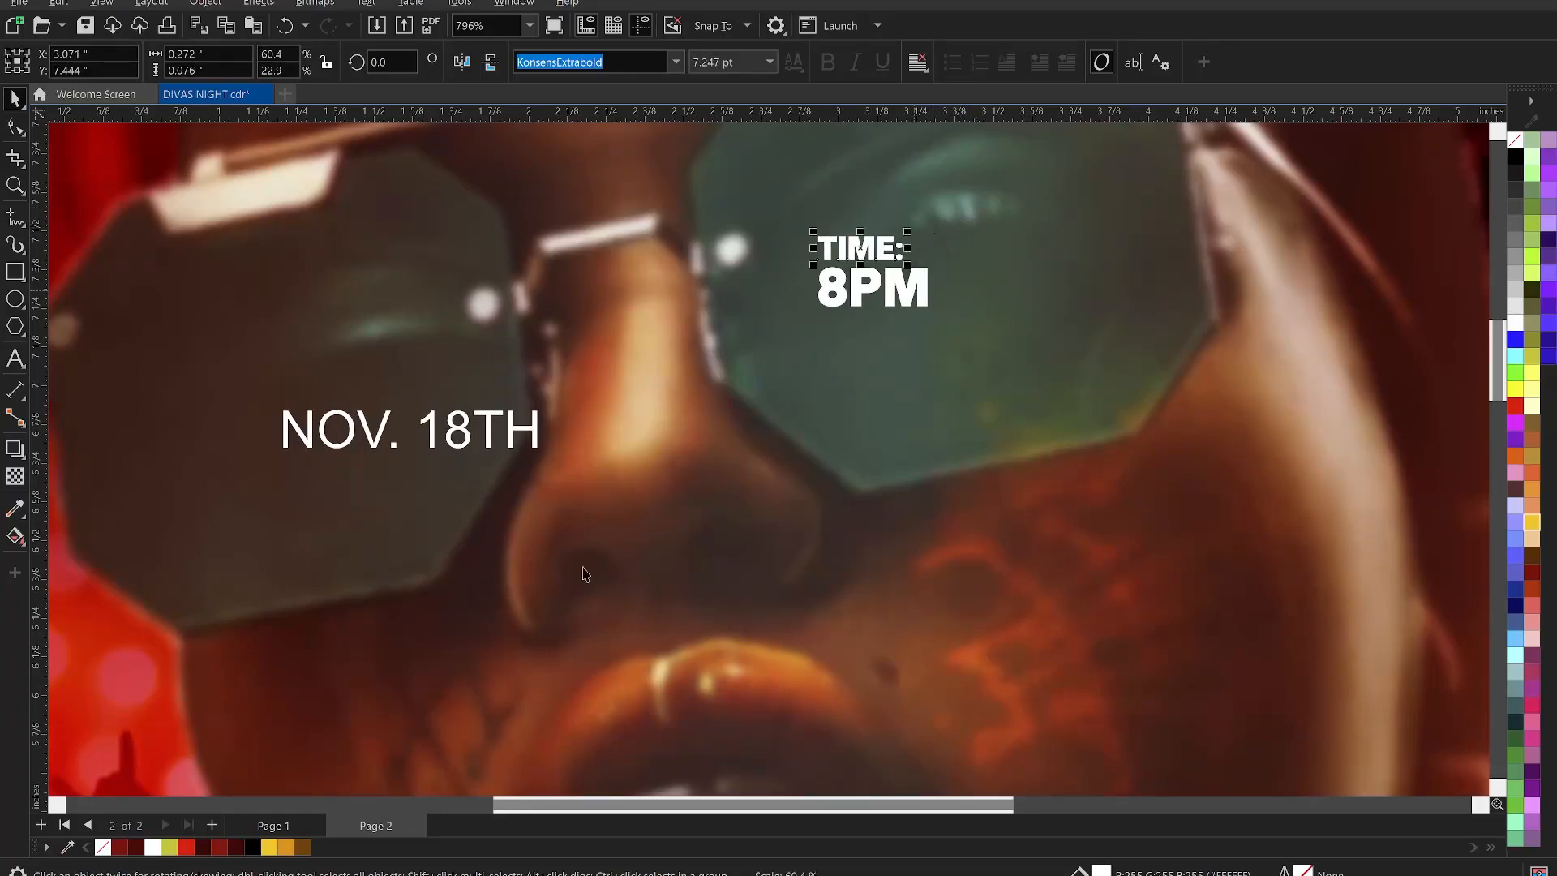
{"action": "left_click", "coordinate": [168, 846]}
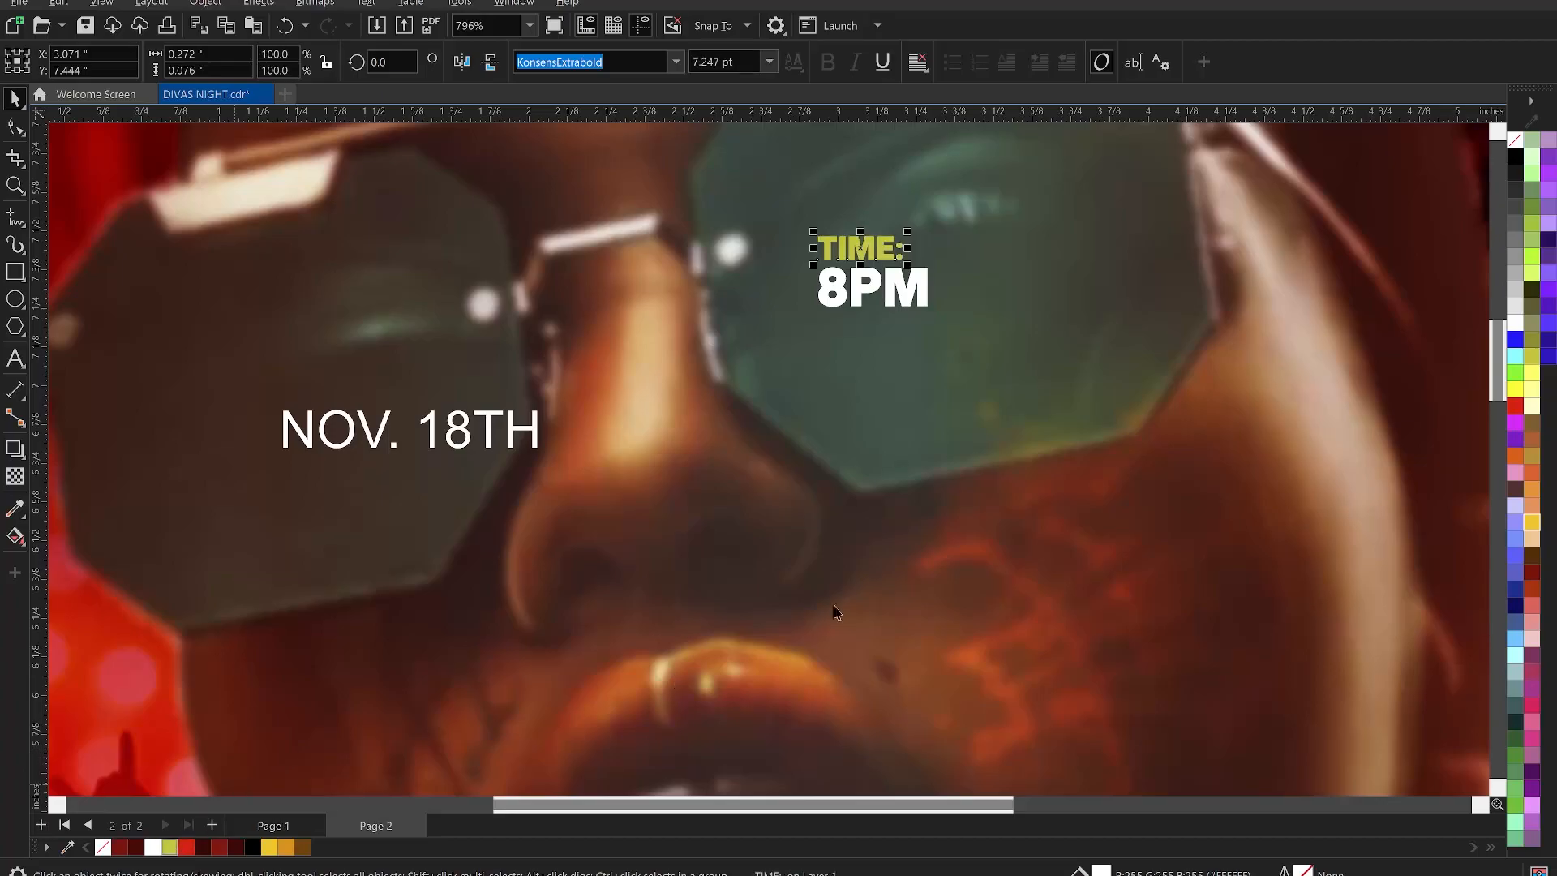
{"action": "scroll", "coordinate": [1024, 334], "scroll_direction": "down", "scroll_amount": 2}
{"action": "left_click", "coordinate": [980, 311], "text": "shift"}
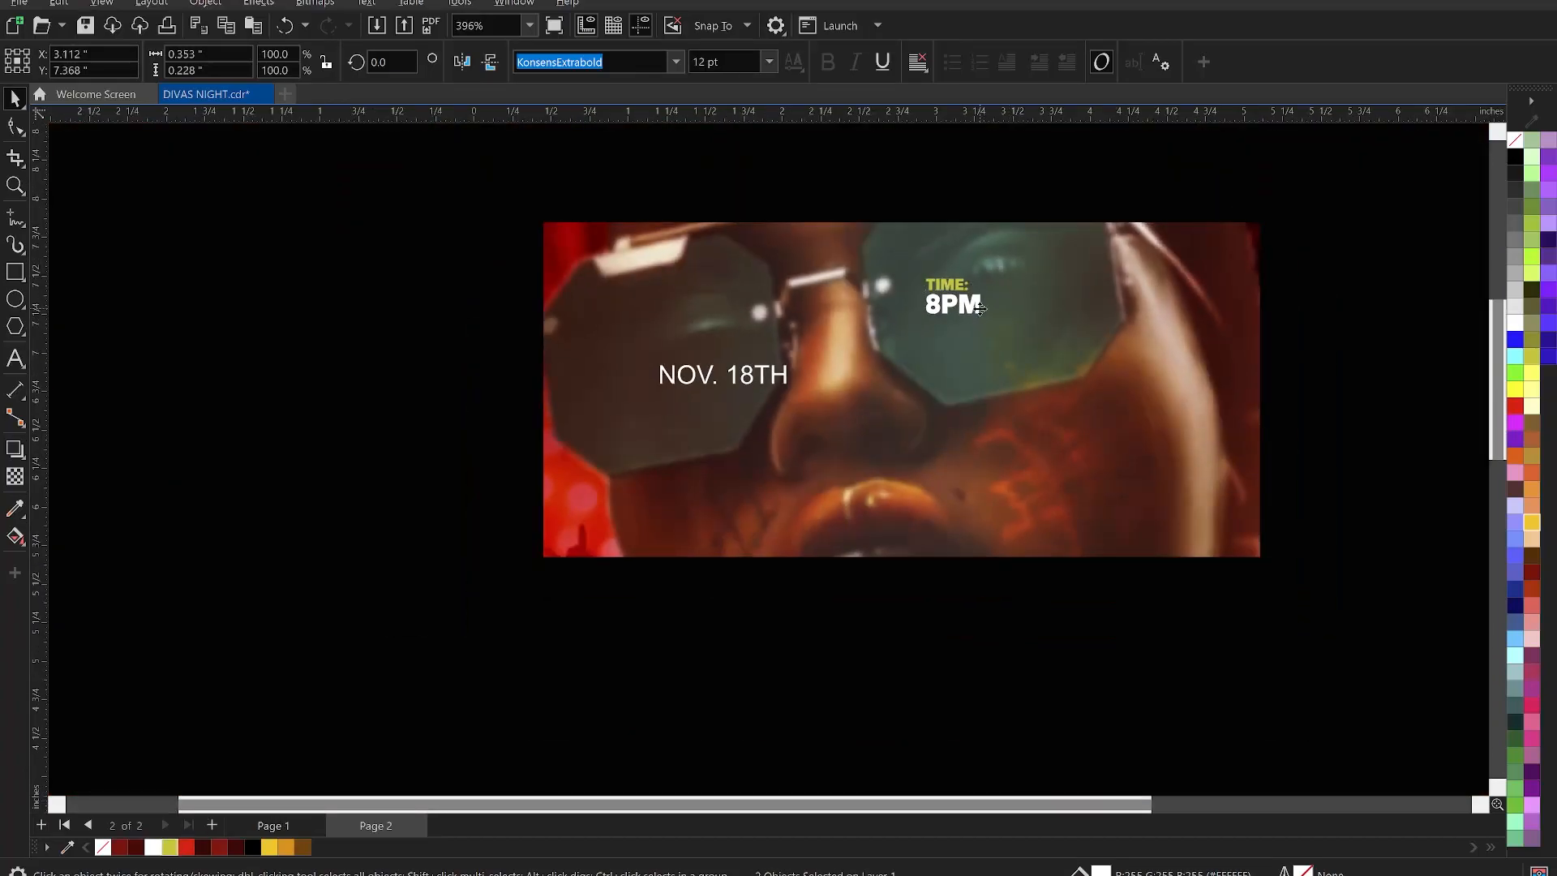
{"action": "left_click_drag", "start_coordinate": [986, 321], "coordinate": [1013, 295]}
{"action": "left_click", "coordinate": [1015, 298]}
{"action": "scroll", "coordinate": [1014, 294], "scroll_direction": "down", "scroll_amount": 3}
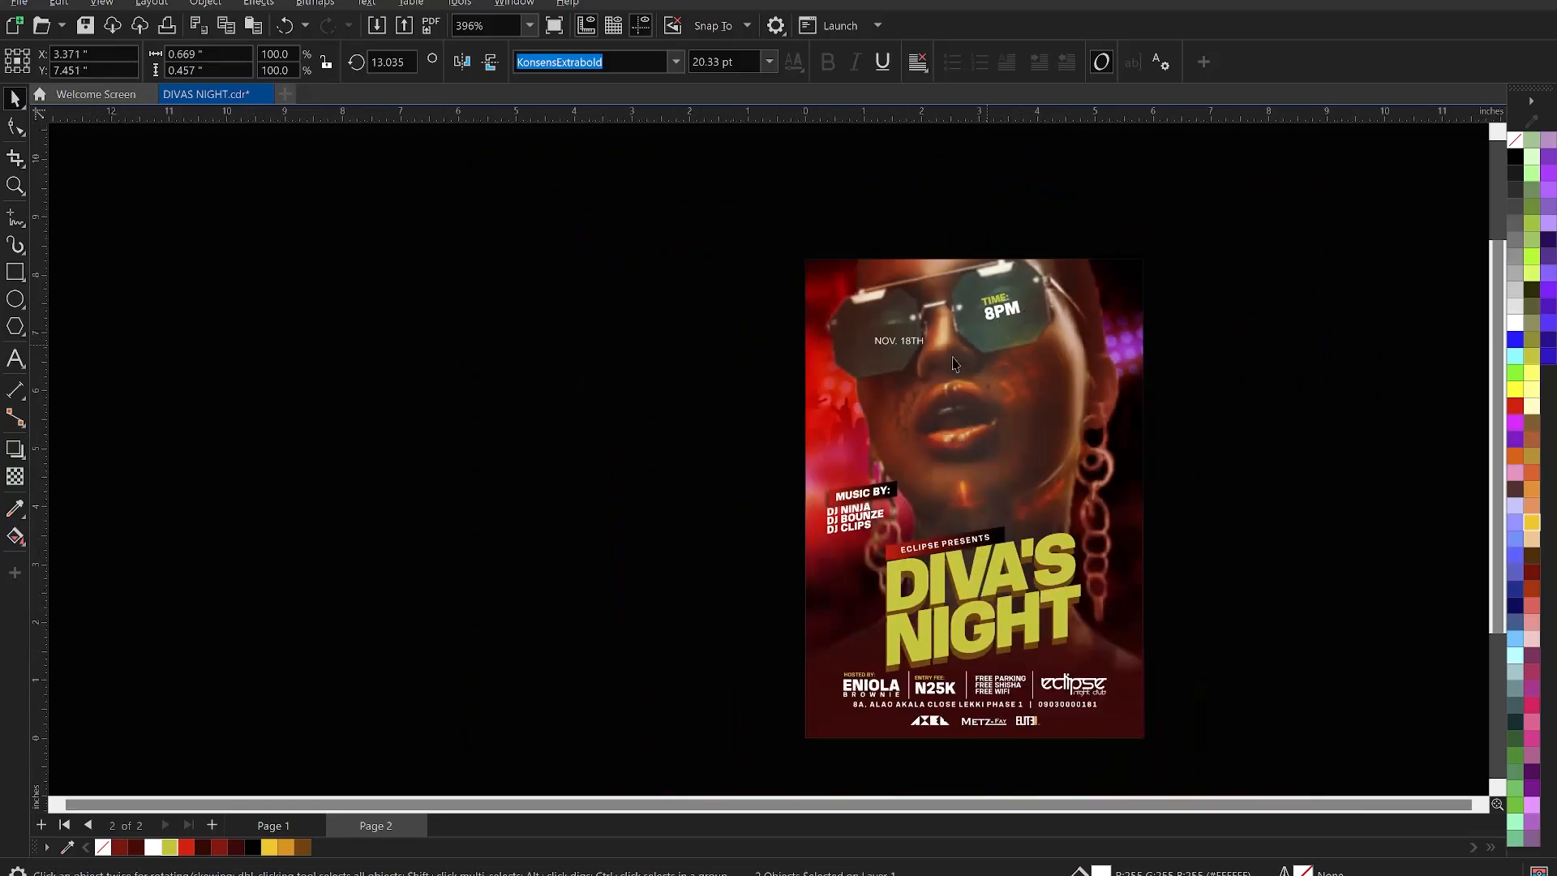
{"action": "left_click", "coordinate": [768, 333]}
- Break NOV. 18TH onto two lines in KonsensExtrabold, pulling 18TH up closer to NOV
{"action": "scroll", "coordinate": [896, 341], "scroll_direction": "up", "scroll_amount": 3}
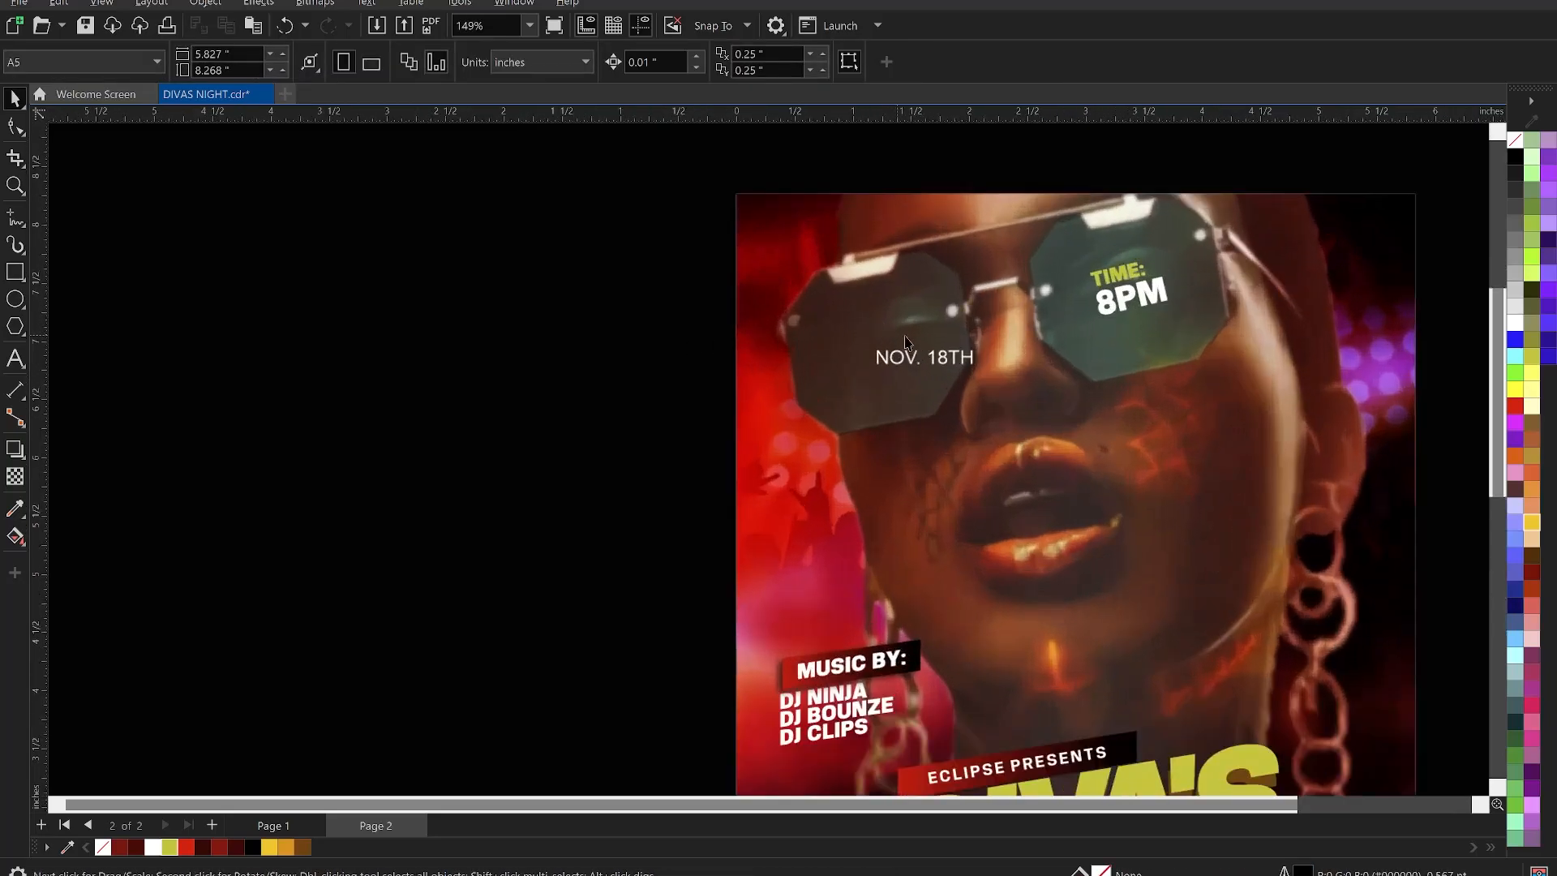
{"action": "scroll", "coordinate": [931, 367], "scroll_direction": "up", "scroll_amount": 1}
{"action": "double_click", "coordinate": [931, 361]}
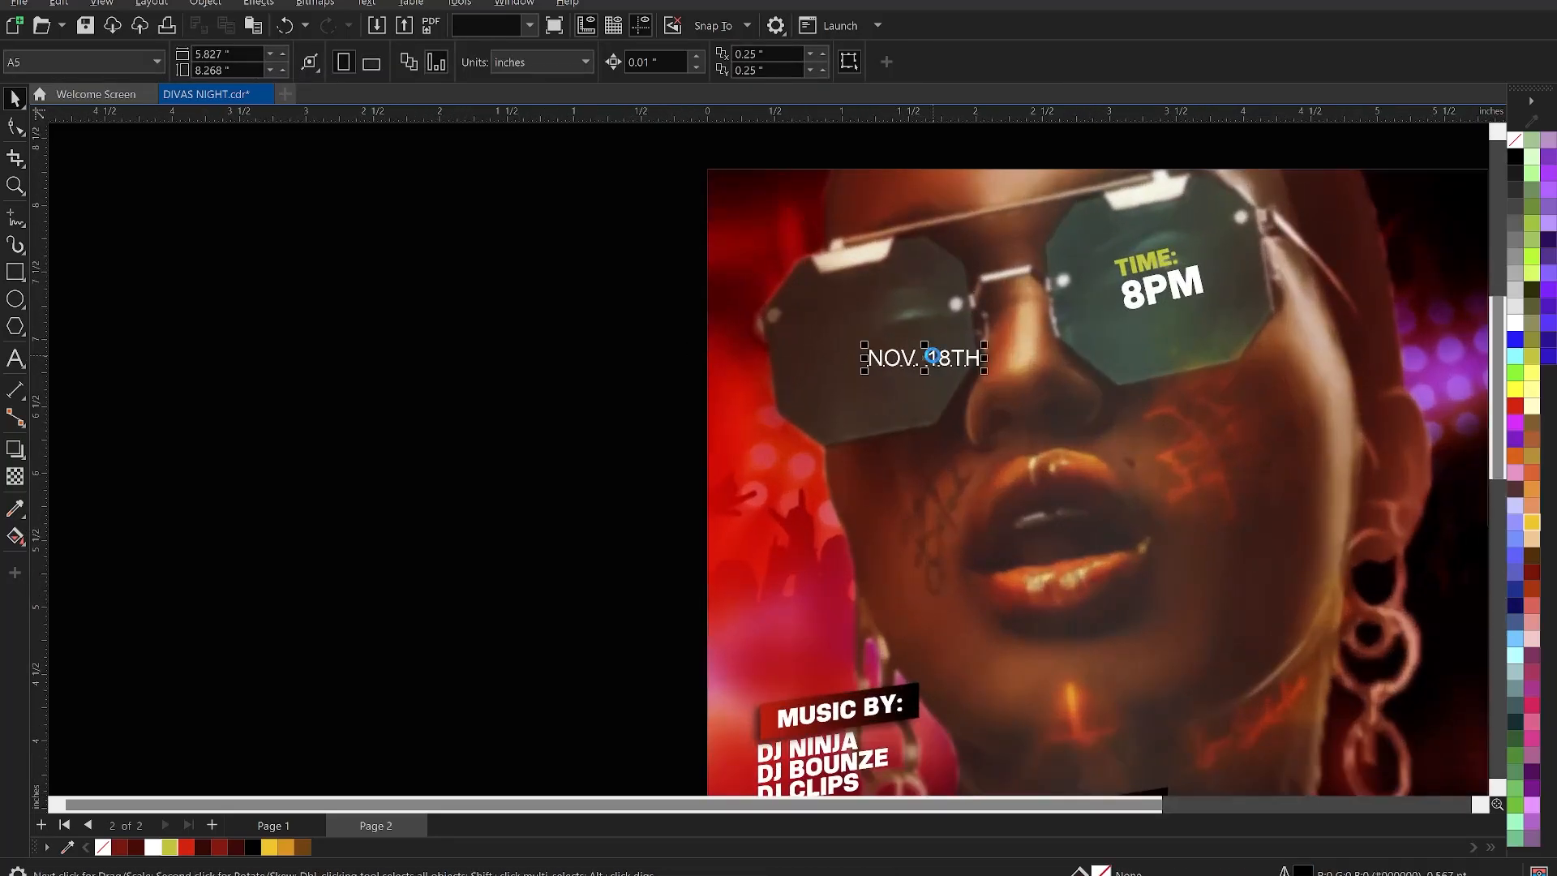
{"action": "key", "text": "Return"}
{"action": "key", "text": "ctrl+space"}
{"action": "left_click", "coordinate": [676, 62]}
{"action": "left_click", "coordinate": [637, 120]}
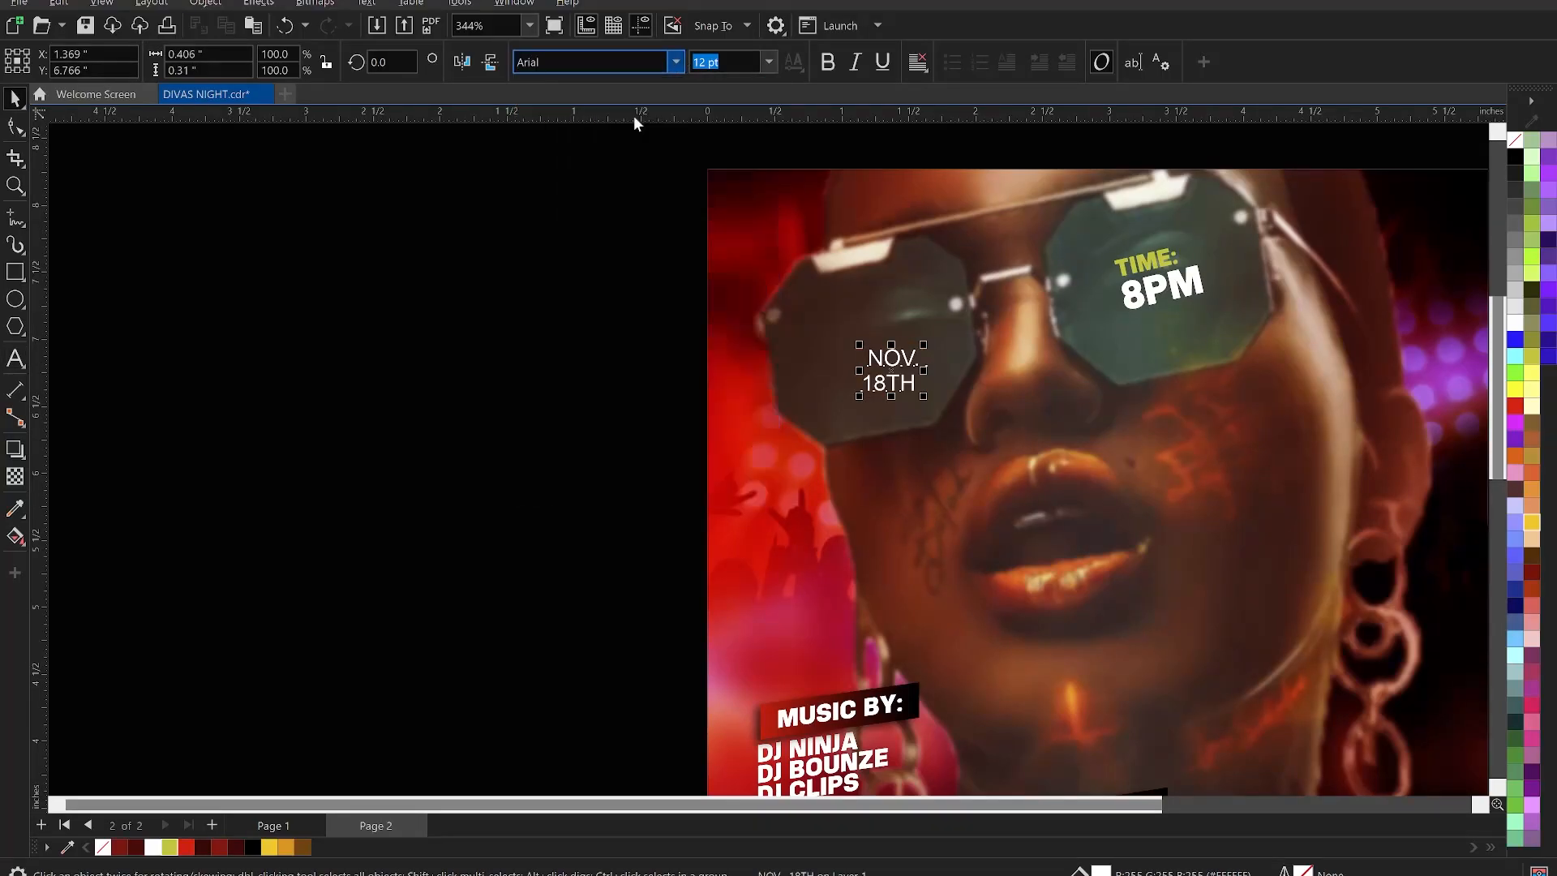
{"action": "left_click", "coordinate": [14, 131]}
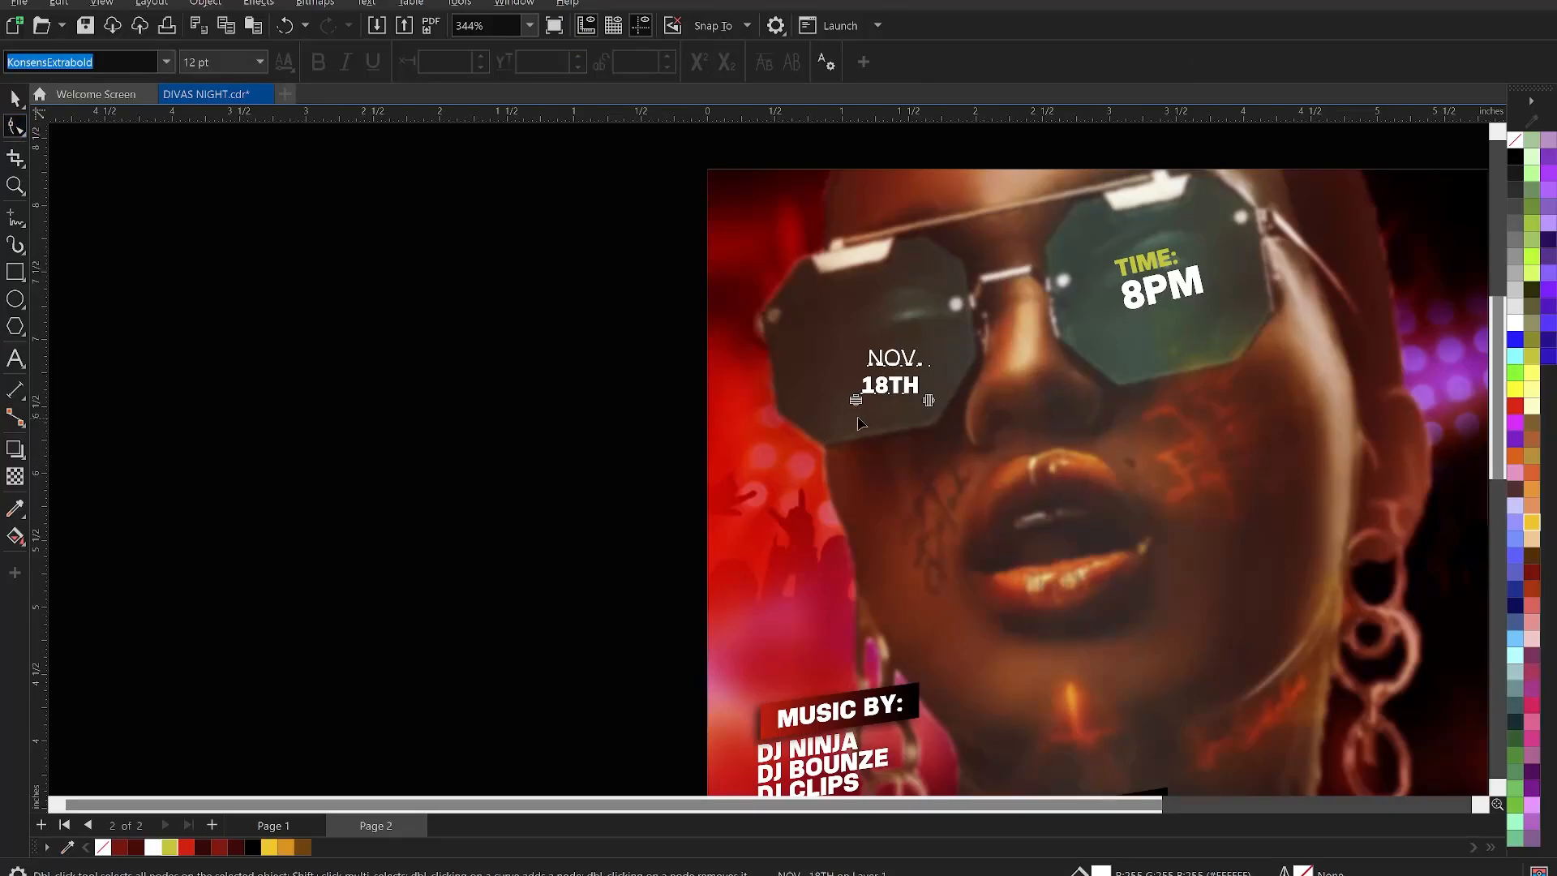
{"action": "left_click_drag", "start_coordinate": [857, 403], "coordinate": [860, 394]}
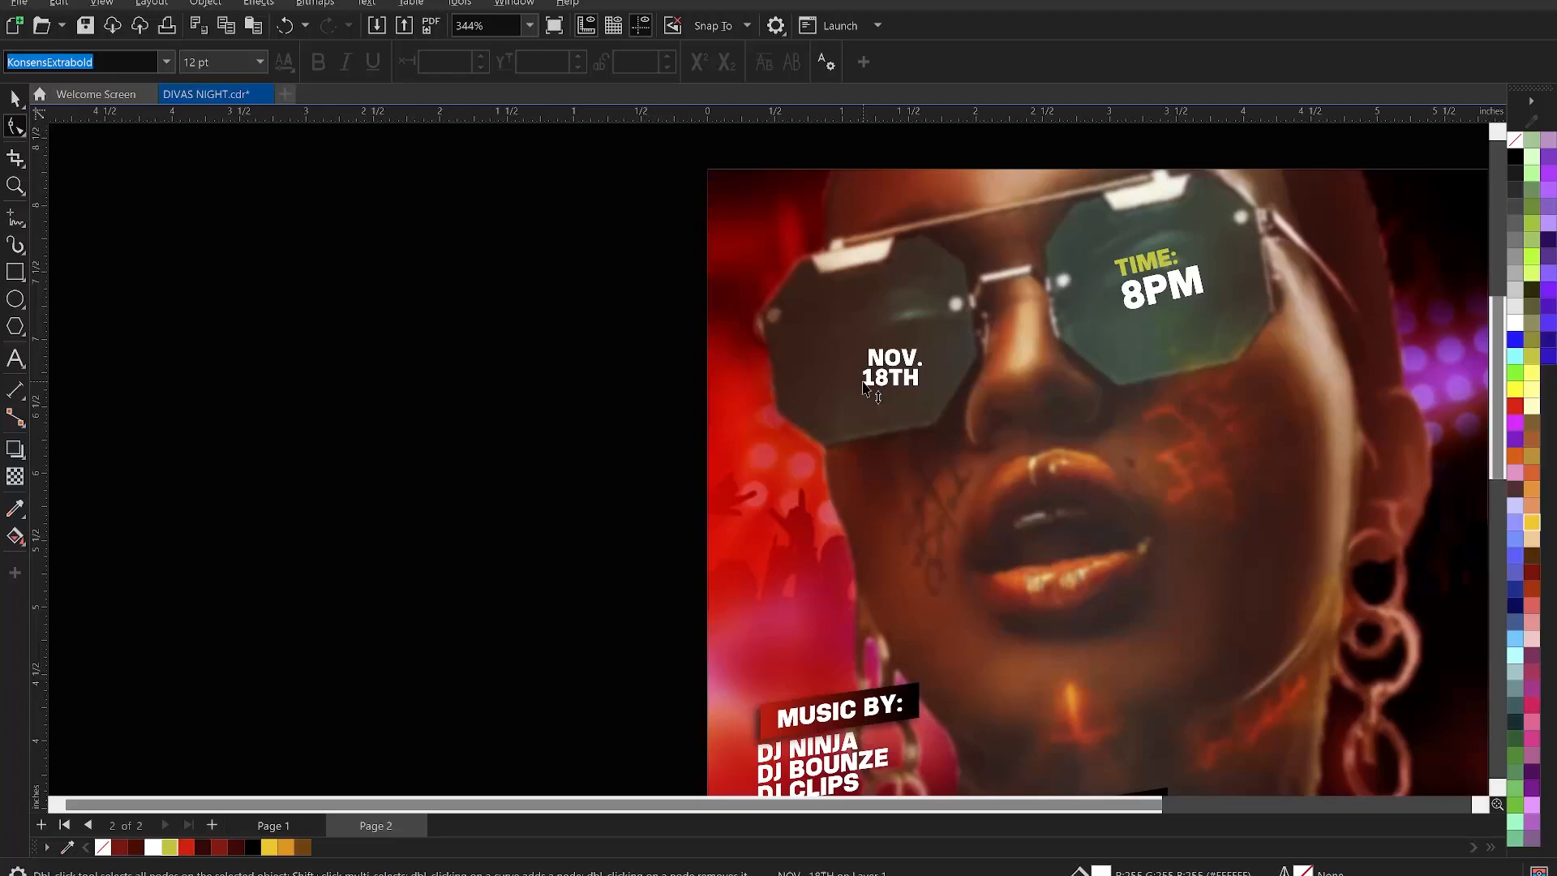
{"action": "left_click", "coordinate": [887, 364]}
- Colour the word NOV. Banana Yellow
{"action": "key", "text": "space"}
{"action": "double_click", "coordinate": [916, 359]}
{"action": "left_click_drag", "start_coordinate": [924, 359], "coordinate": [860, 355]}
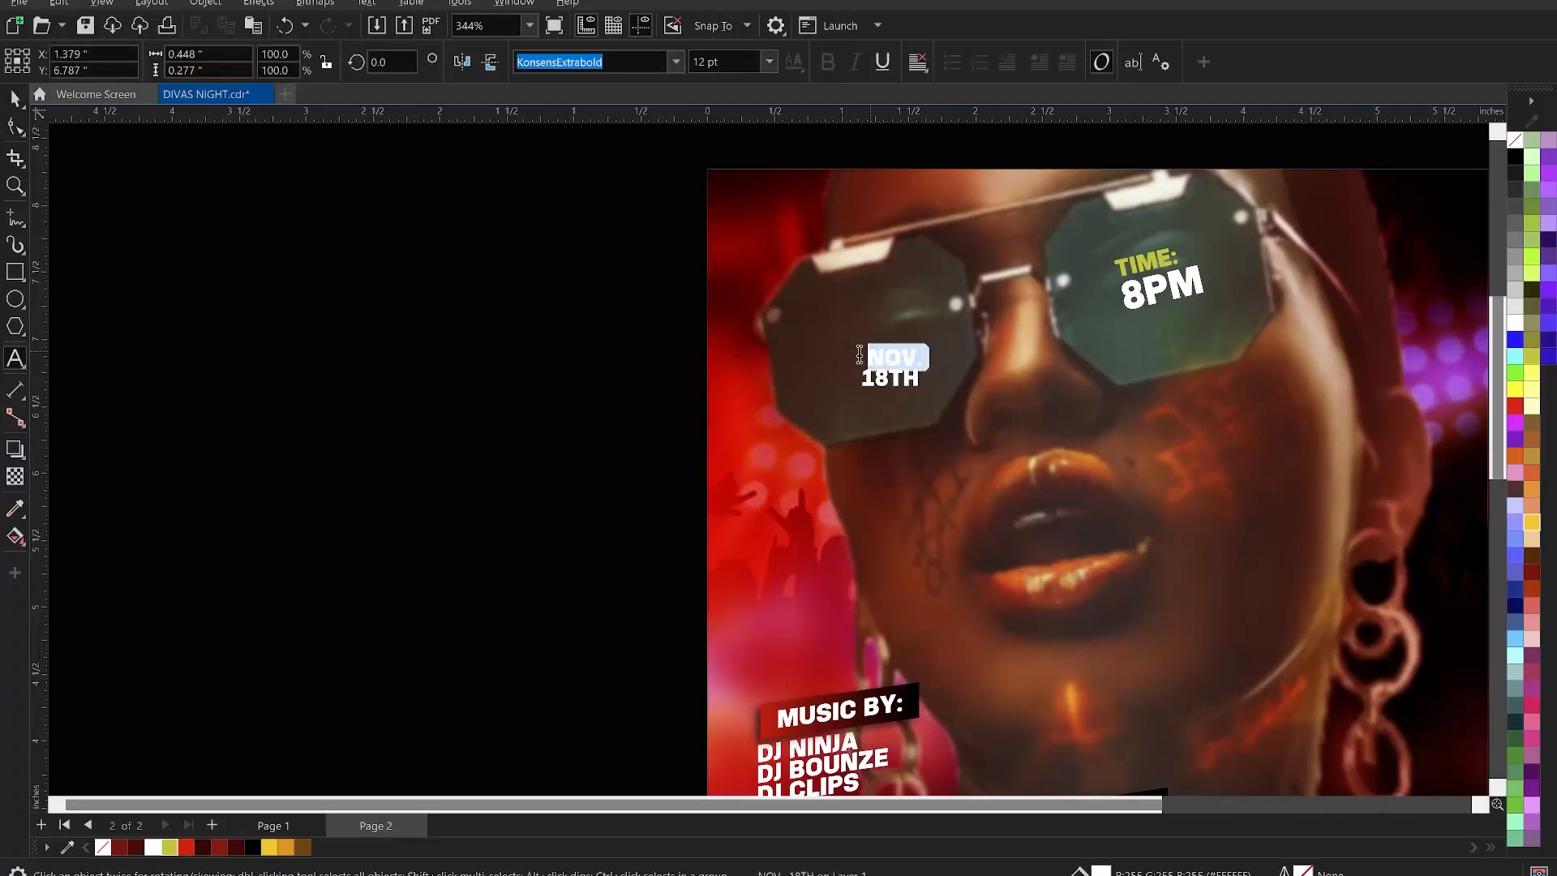
{"action": "left_click", "coordinate": [170, 847]}
{"action": "key", "text": "space"}
- Enlarge the date text to about 142% (18.8 pt) and tilt it roughly 19°
{"action": "left_click", "coordinate": [527, 388]}
{"action": "left_click", "coordinate": [920, 361]}
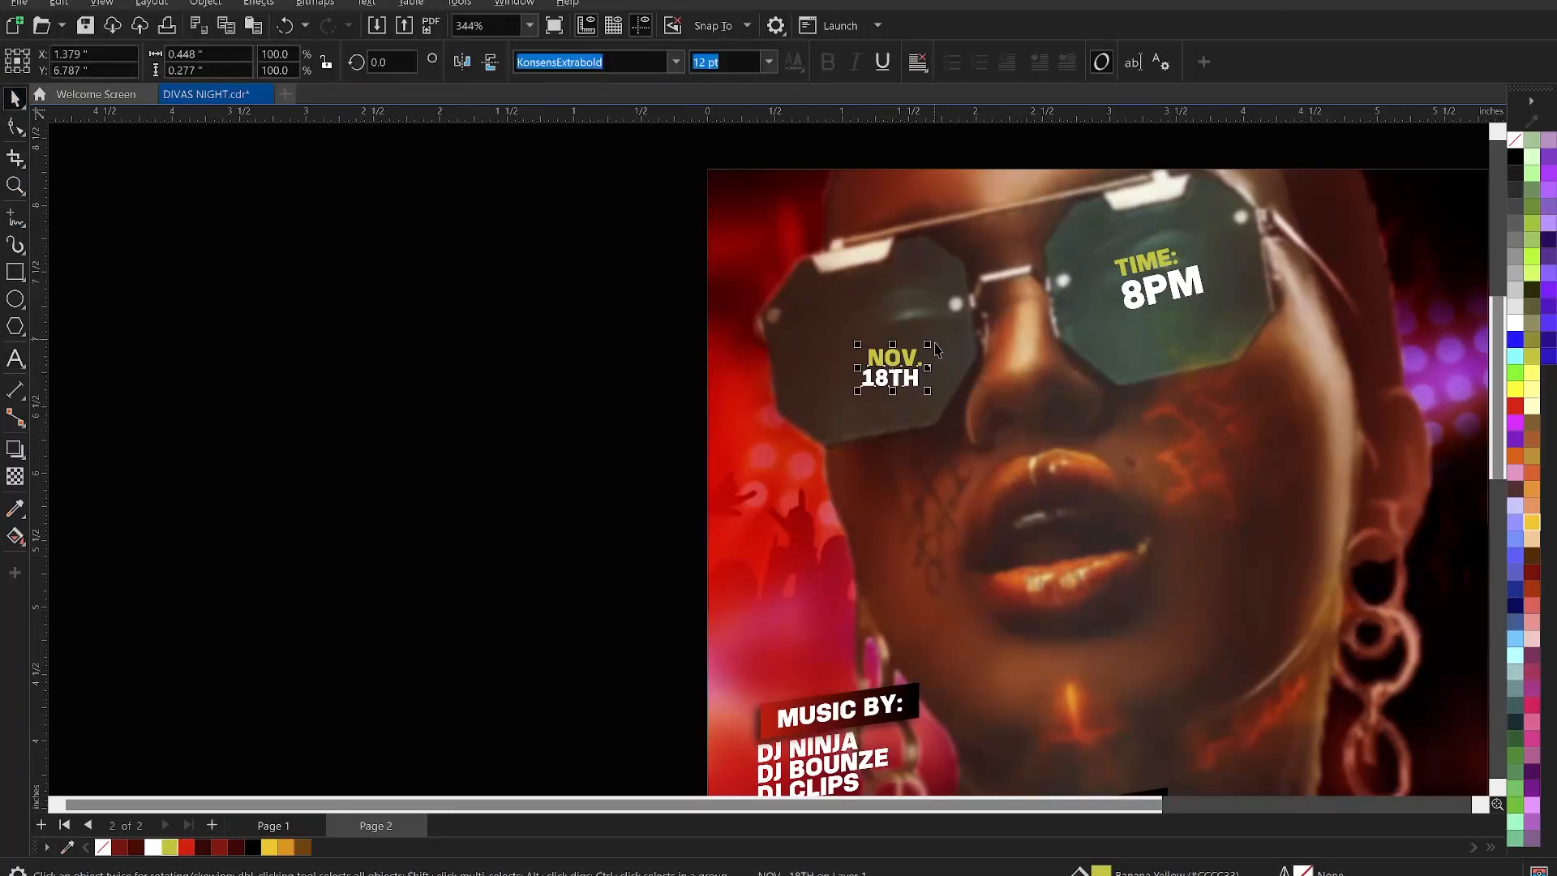
{"action": "mouse_move", "coordinate": [932, 348]}
{"action": "left_mouse_down"}
{"action": "mouse_move", "coordinate": [964, 335]}
{"action": "mouse_move", "coordinate": [902, 353]}
{"action": "mouse_move", "coordinate": [928, 390]}
{"action": "mouse_move", "coordinate": [937, 371]}
{"action": "mouse_move", "coordinate": [941, 416]}
{"action": "mouse_move", "coordinate": [904, 359]}
{"action": "left_mouse_up"}
{"action": "left_click", "coordinate": [905, 347]}
{"action": "left_click", "coordinate": [903, 357]}
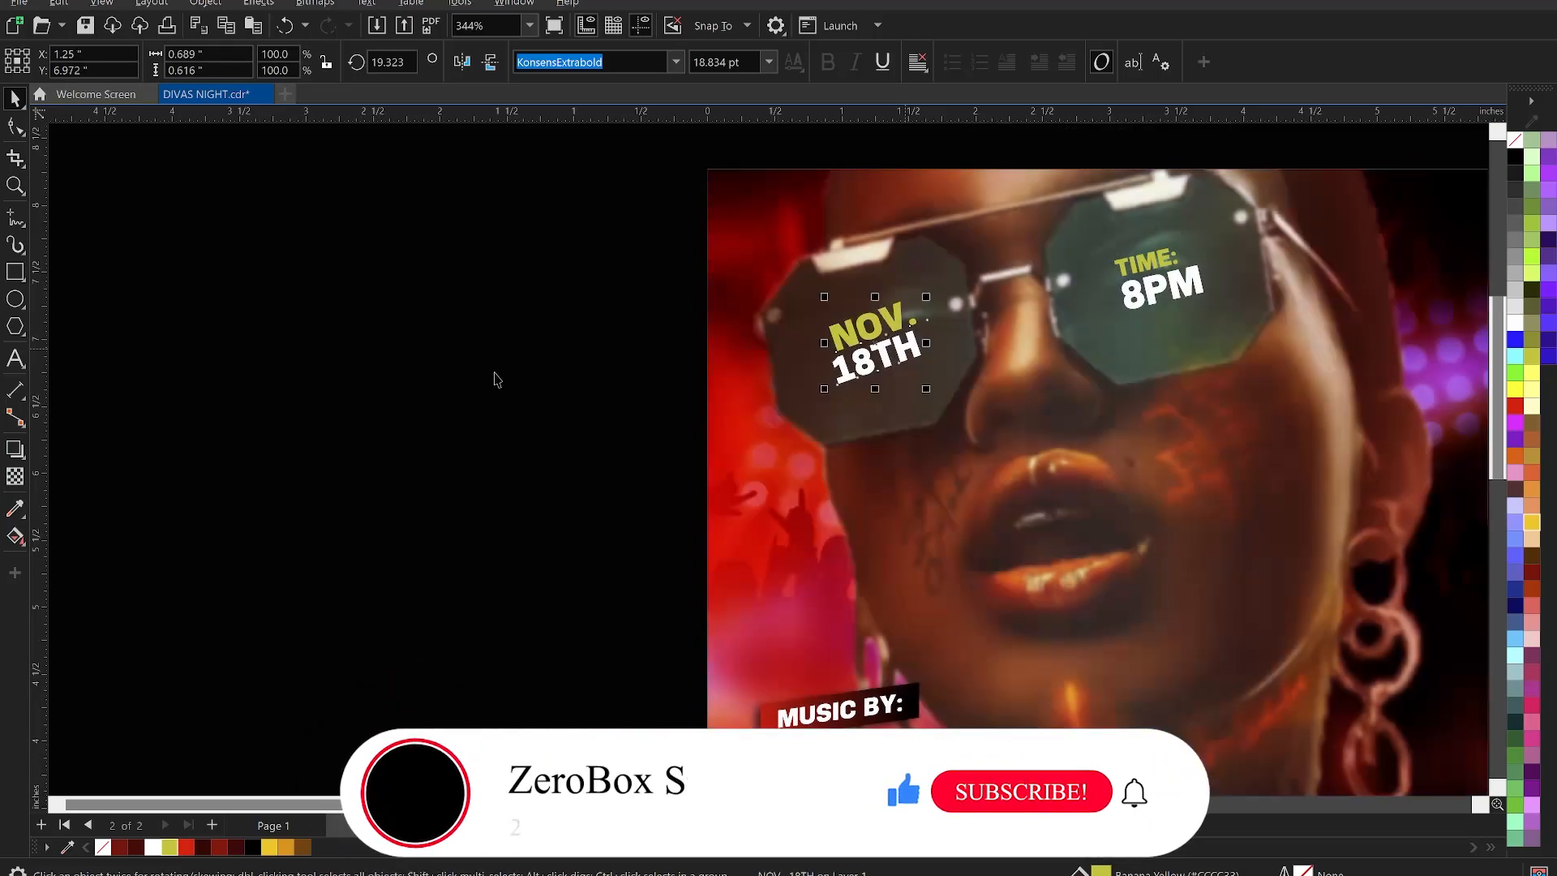
{"action": "scroll", "coordinate": [539, 371], "scroll_direction": "down", "scroll_amount": 3}
{"action": "scroll", "coordinate": [835, 283], "scroll_direction": "down", "scroll_amount": 1}
{"action": "key", "text": "z"}
{"action": "left_click_drag", "start_coordinate": [630, 258], "coordinate": [946, 648]}
- Preview the flyer full screen, then save the document
{"action": "key", "text": "space"}
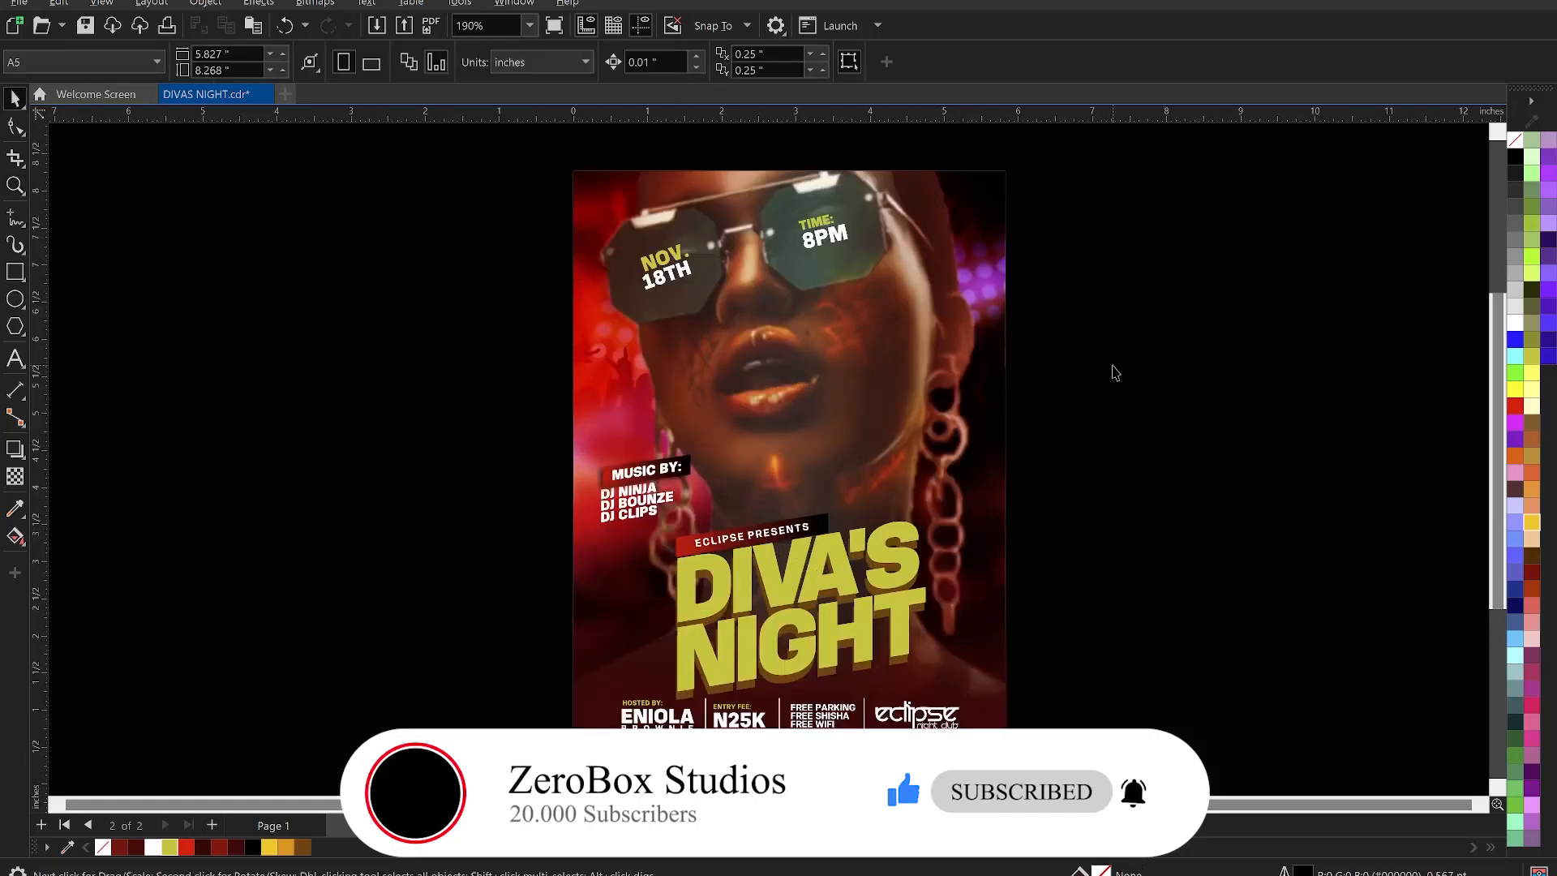
{"action": "right_click", "coordinate": [1112, 366]}
{"action": "left_click", "coordinate": [1171, 383]}
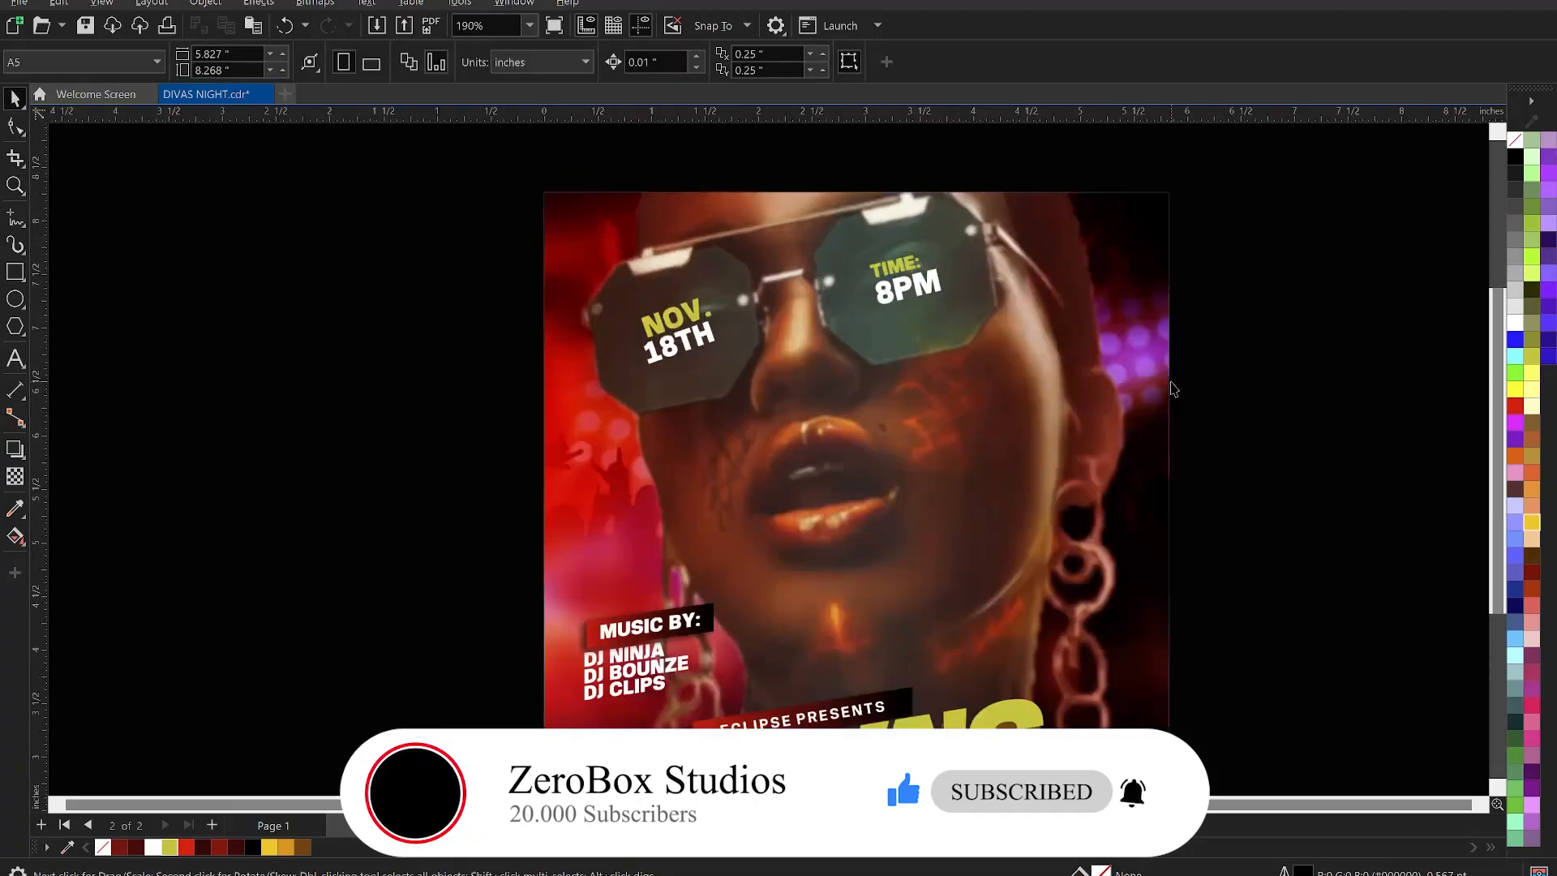
{"action": "key", "text": "Escape"}
{"action": "key", "text": "ctrl+s"}
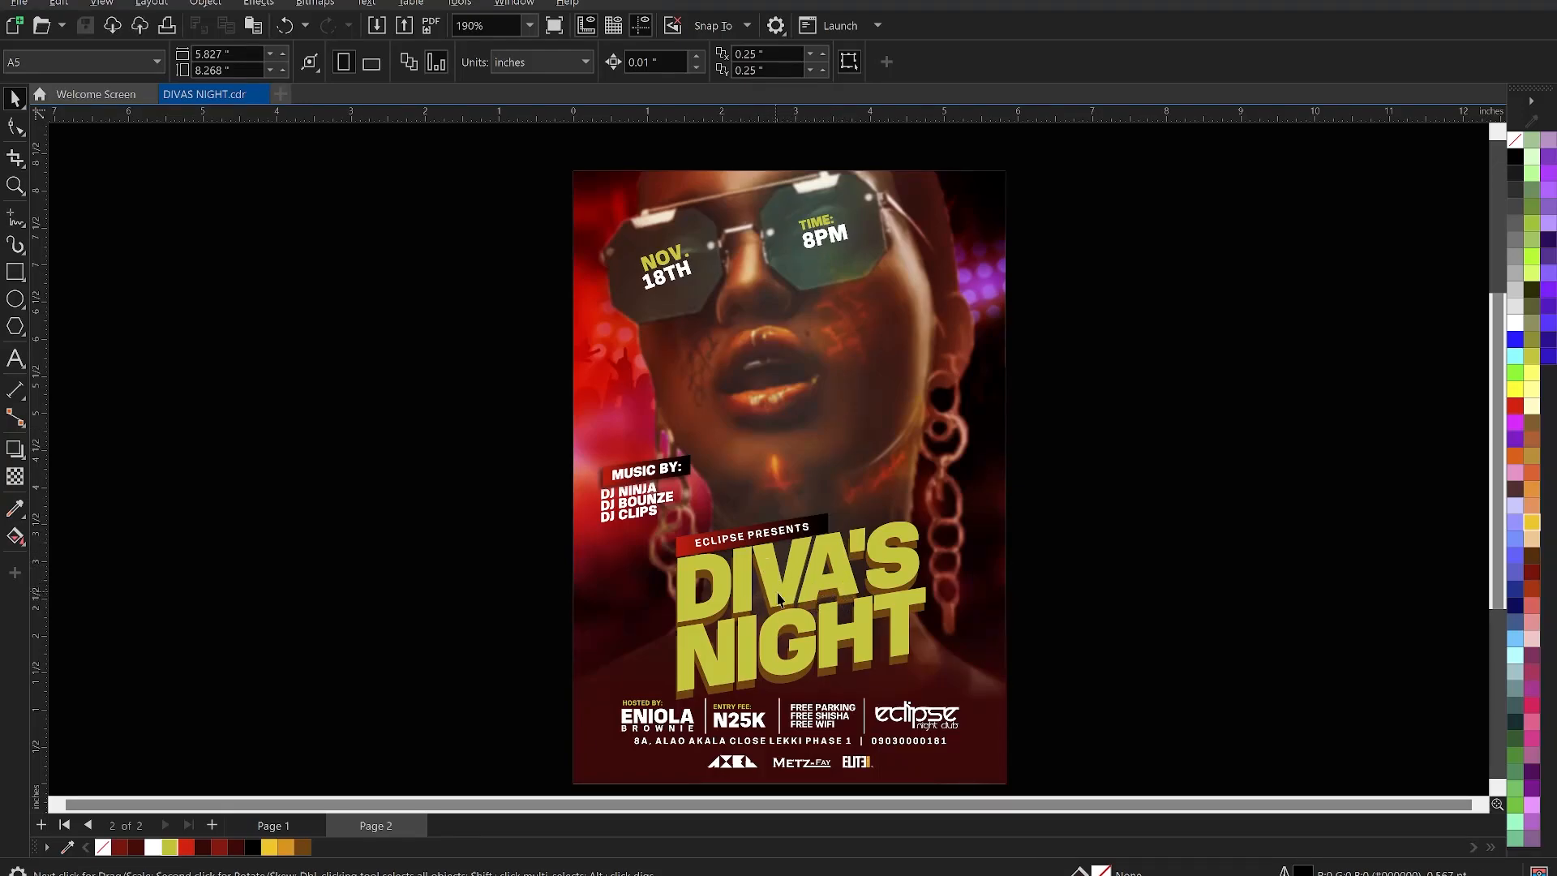
{"action": "left_click", "coordinate": [850, 582]}
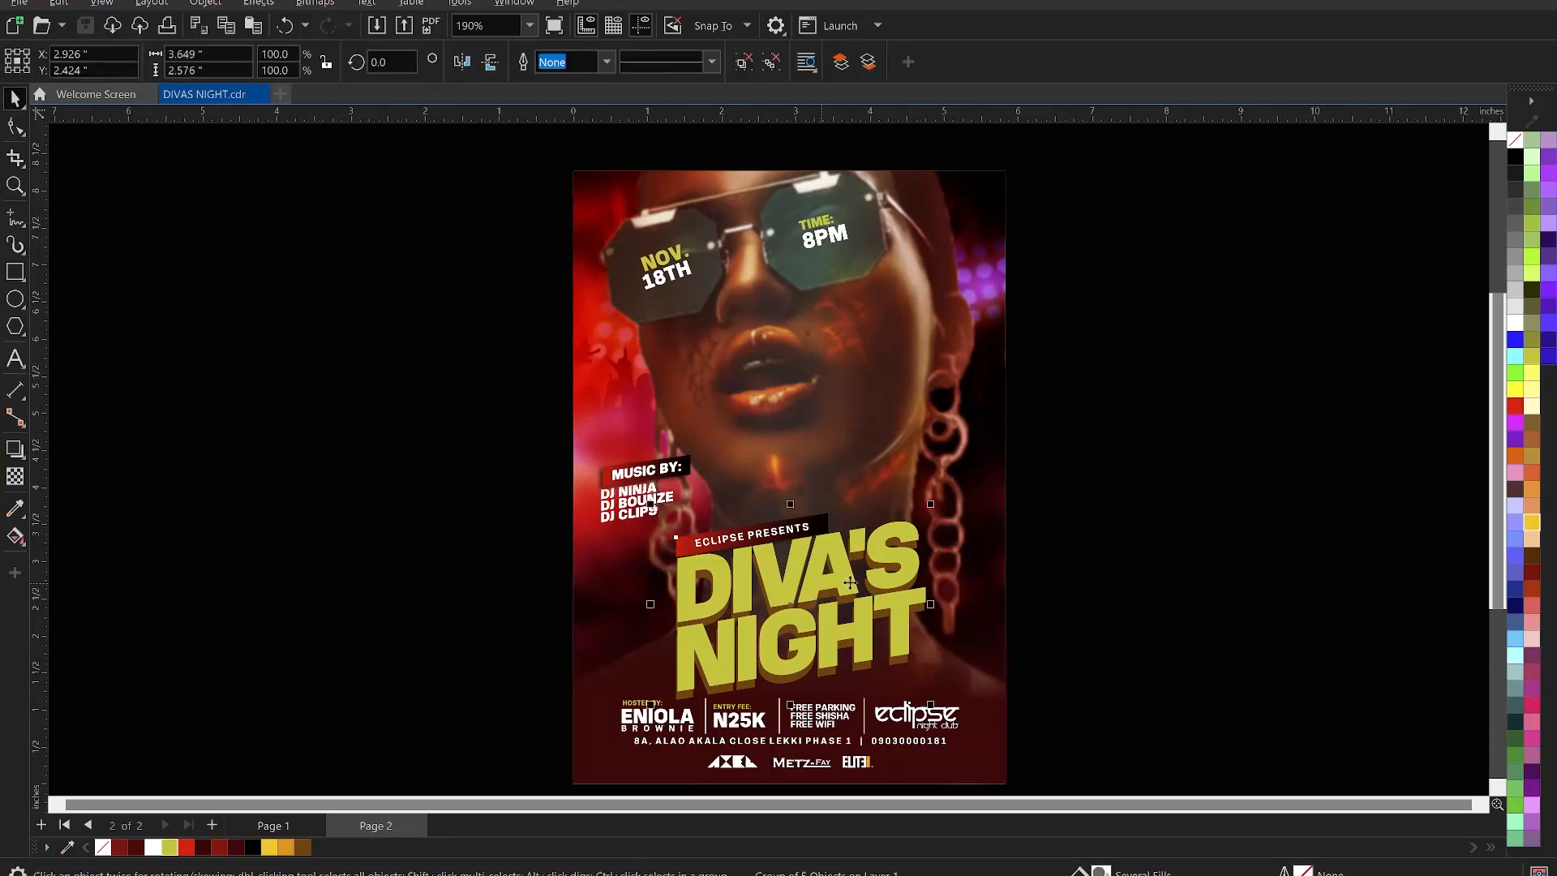
{"action": "left_click", "coordinate": [1136, 478]}
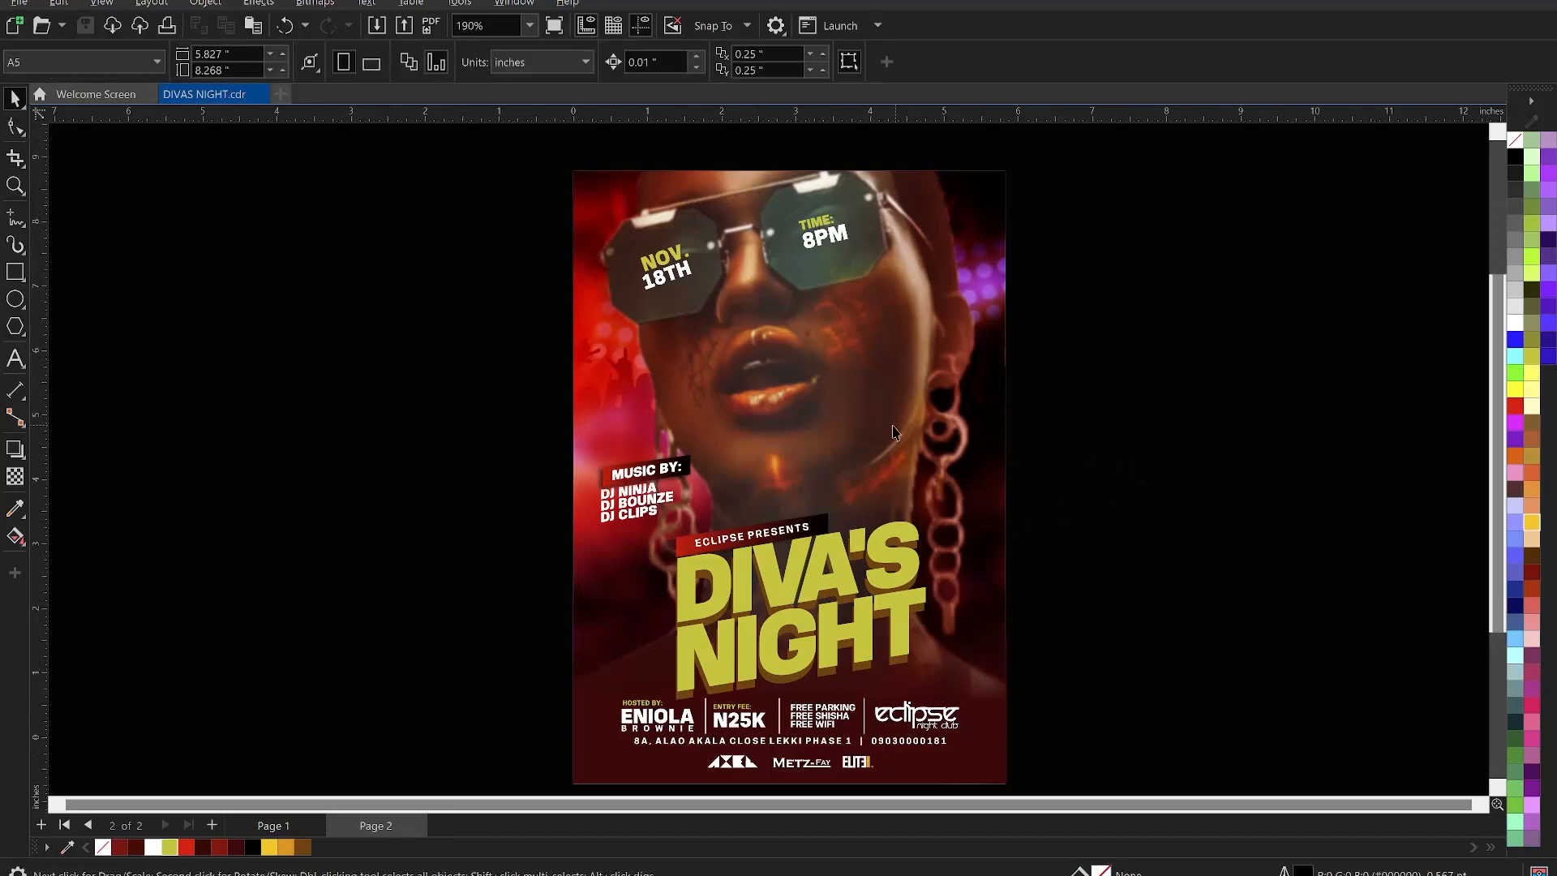
{"action": "scroll", "coordinate": [885, 420], "scroll_direction": "down", "scroll_amount": 1}
{"action": "left_click_drag", "start_coordinate": [584, 188], "coordinate": [430, 421]}
{"action": "scroll", "coordinate": [739, 544], "scroll_direction": "up", "scroll_amount": 1}
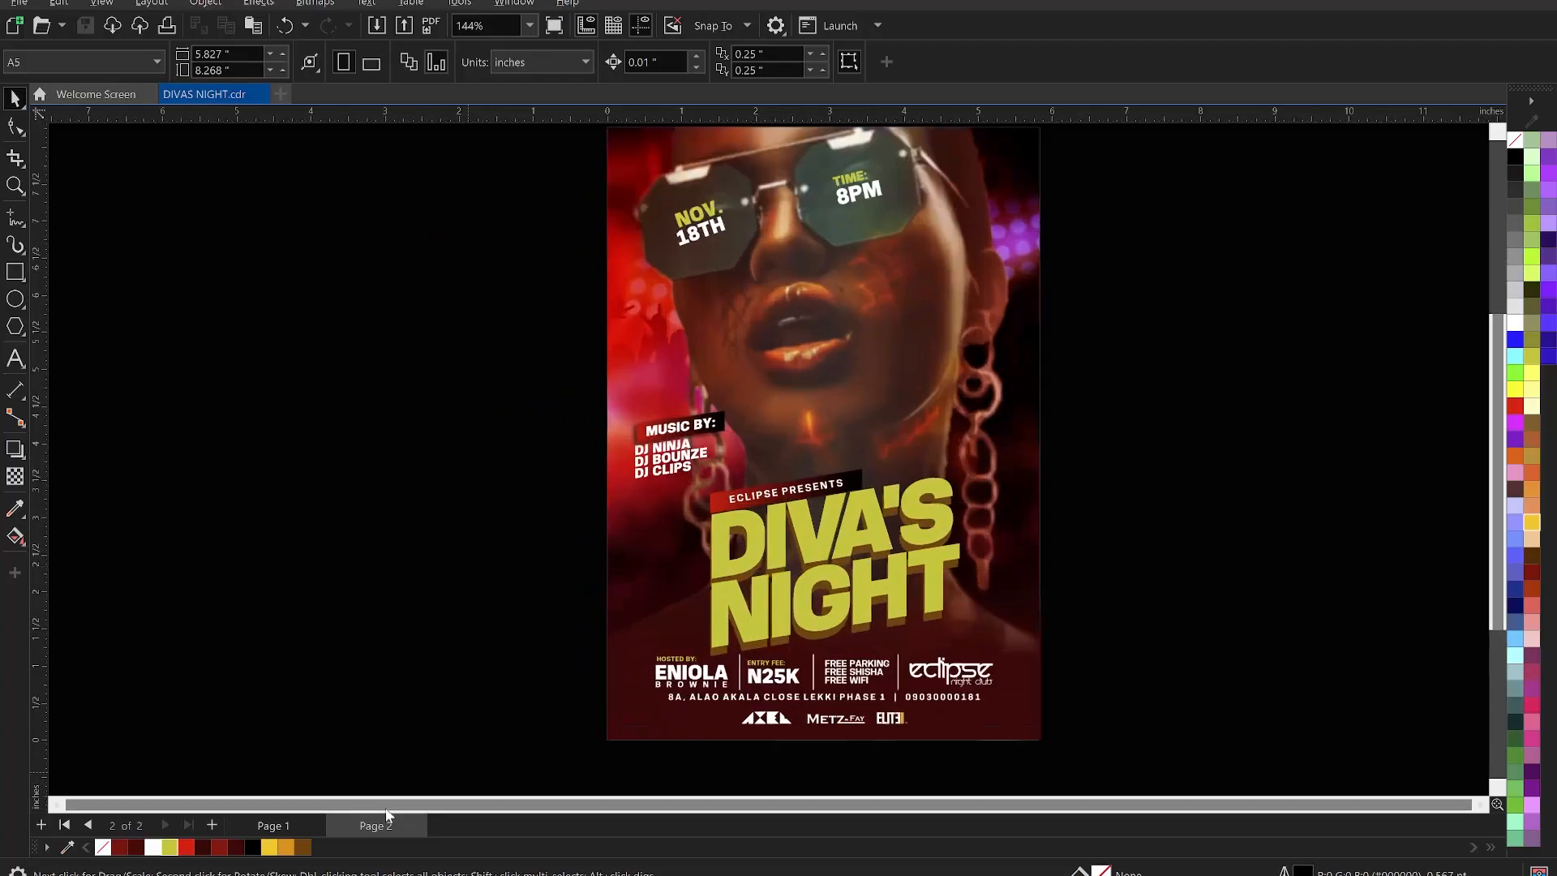
- Duplicate Page 2 with its layers and contents as Page 3 and show it
{"action": "right_click", "coordinate": [376, 827]}
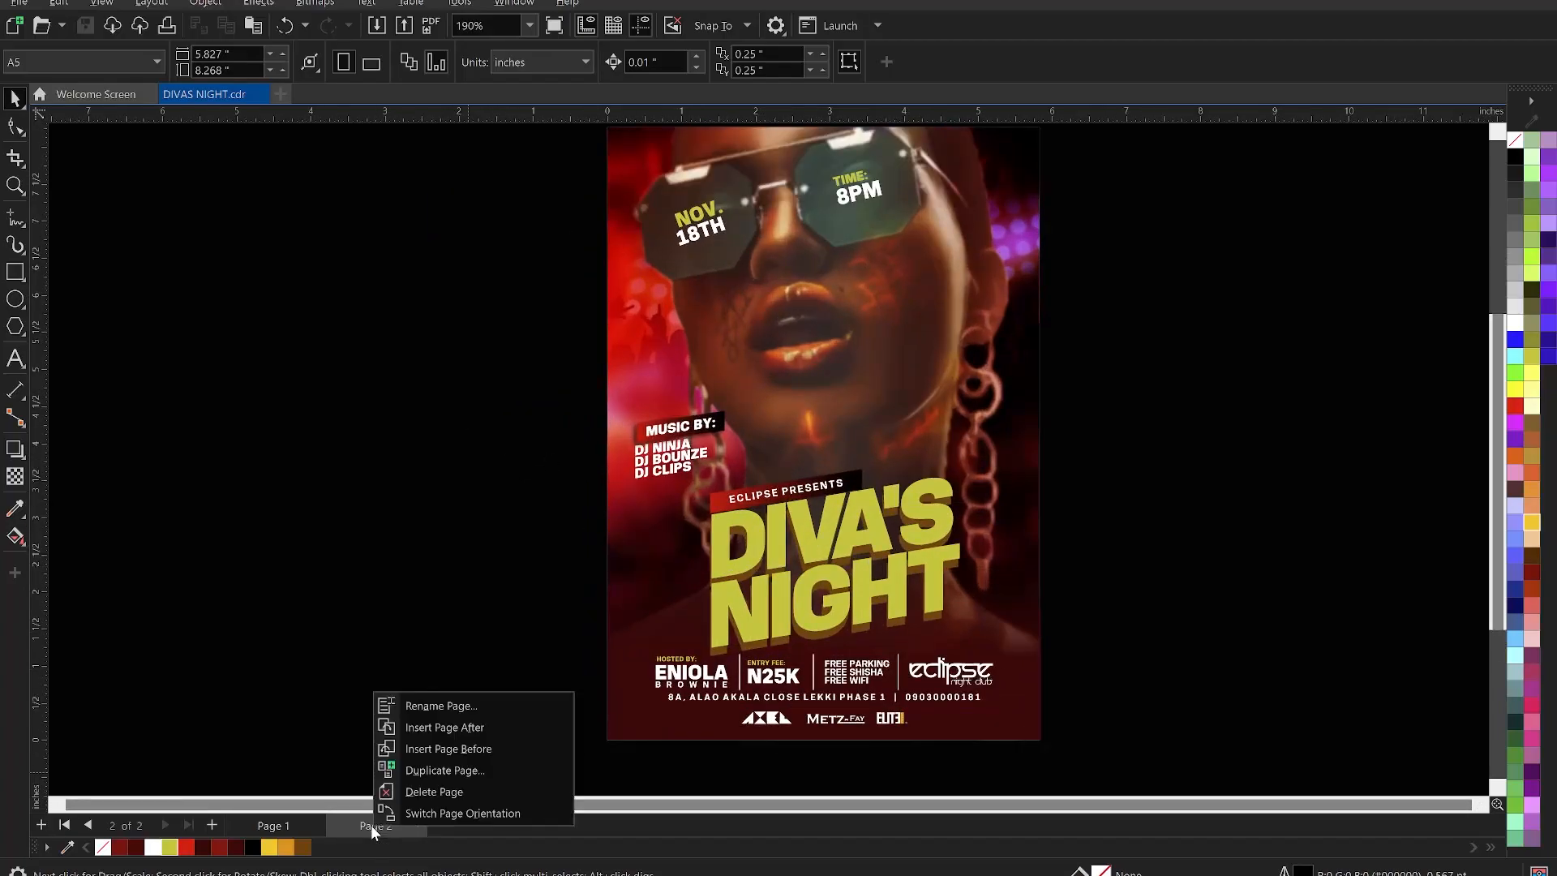
{"action": "left_click", "coordinate": [458, 775]}
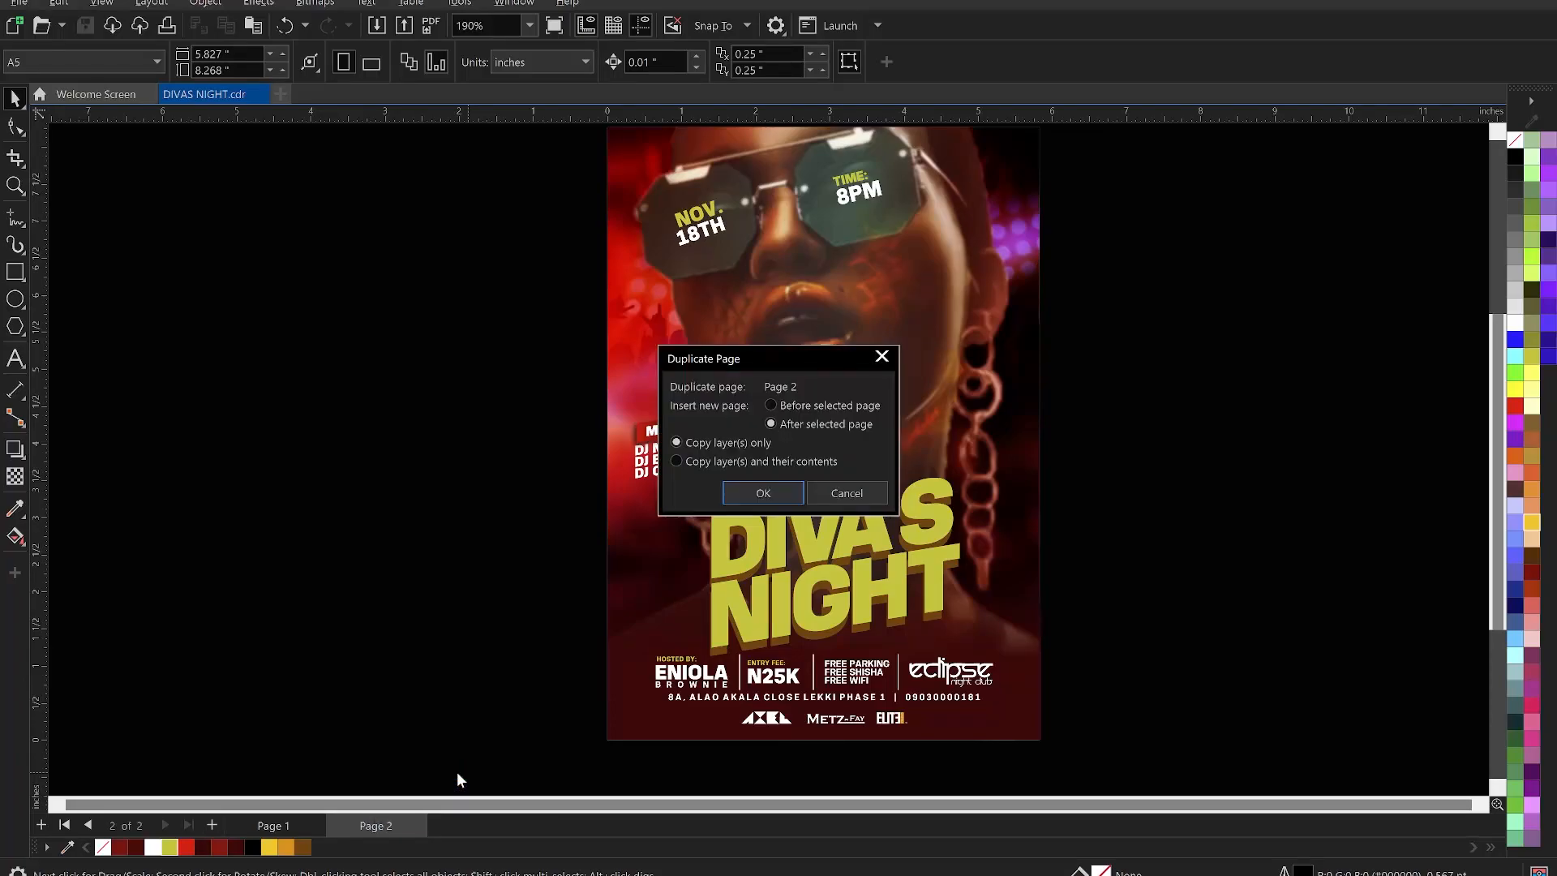
{"action": "left_click", "coordinate": [695, 462]}
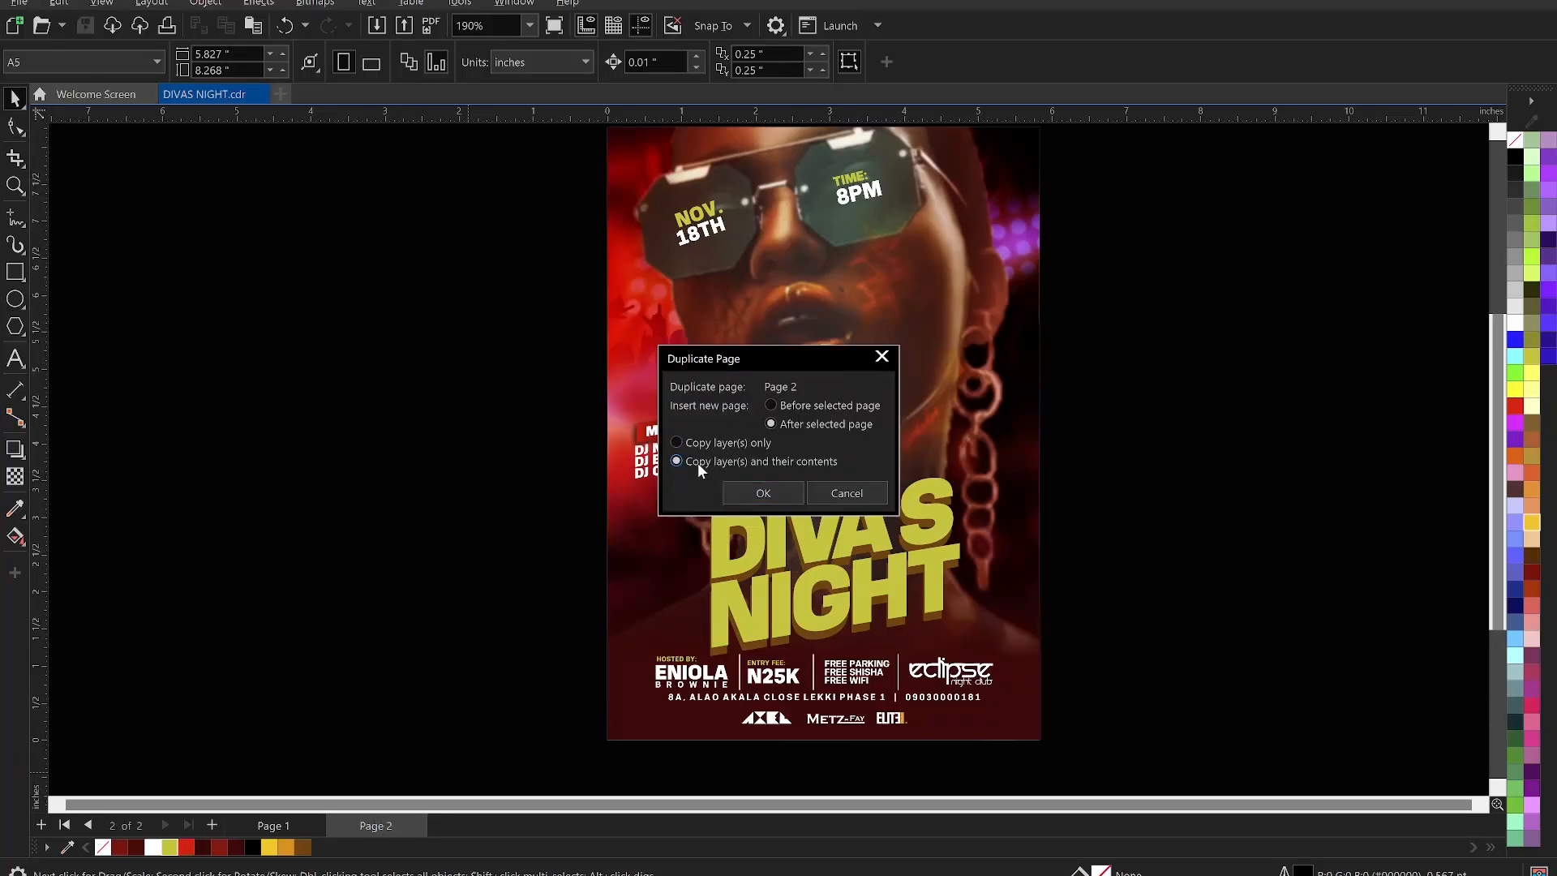
{"action": "left_click", "coordinate": [747, 492]}
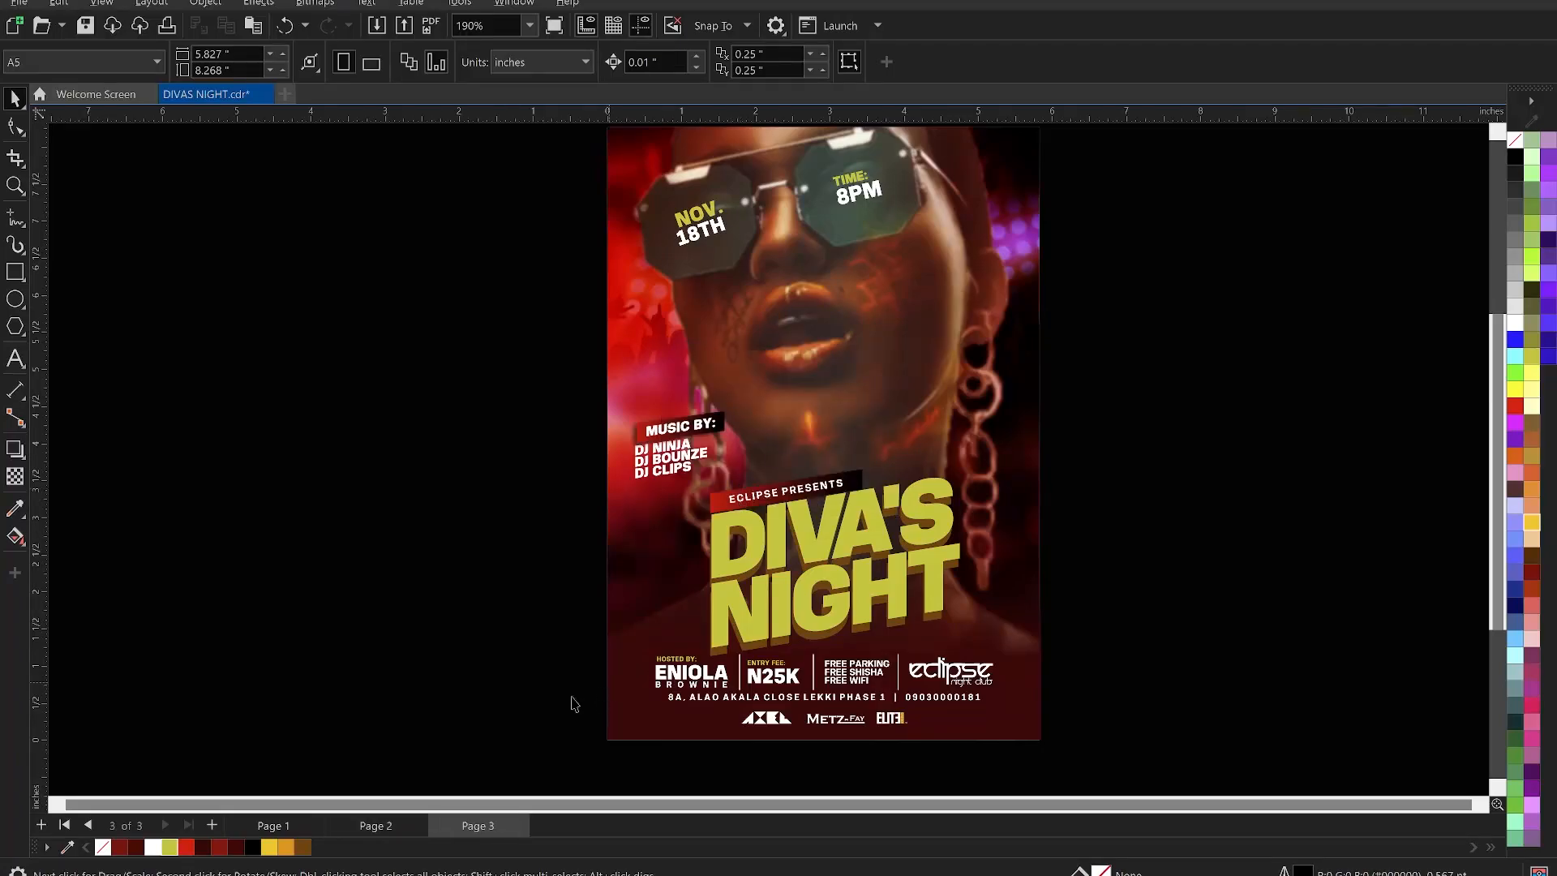
{"action": "left_click", "coordinate": [381, 827]}
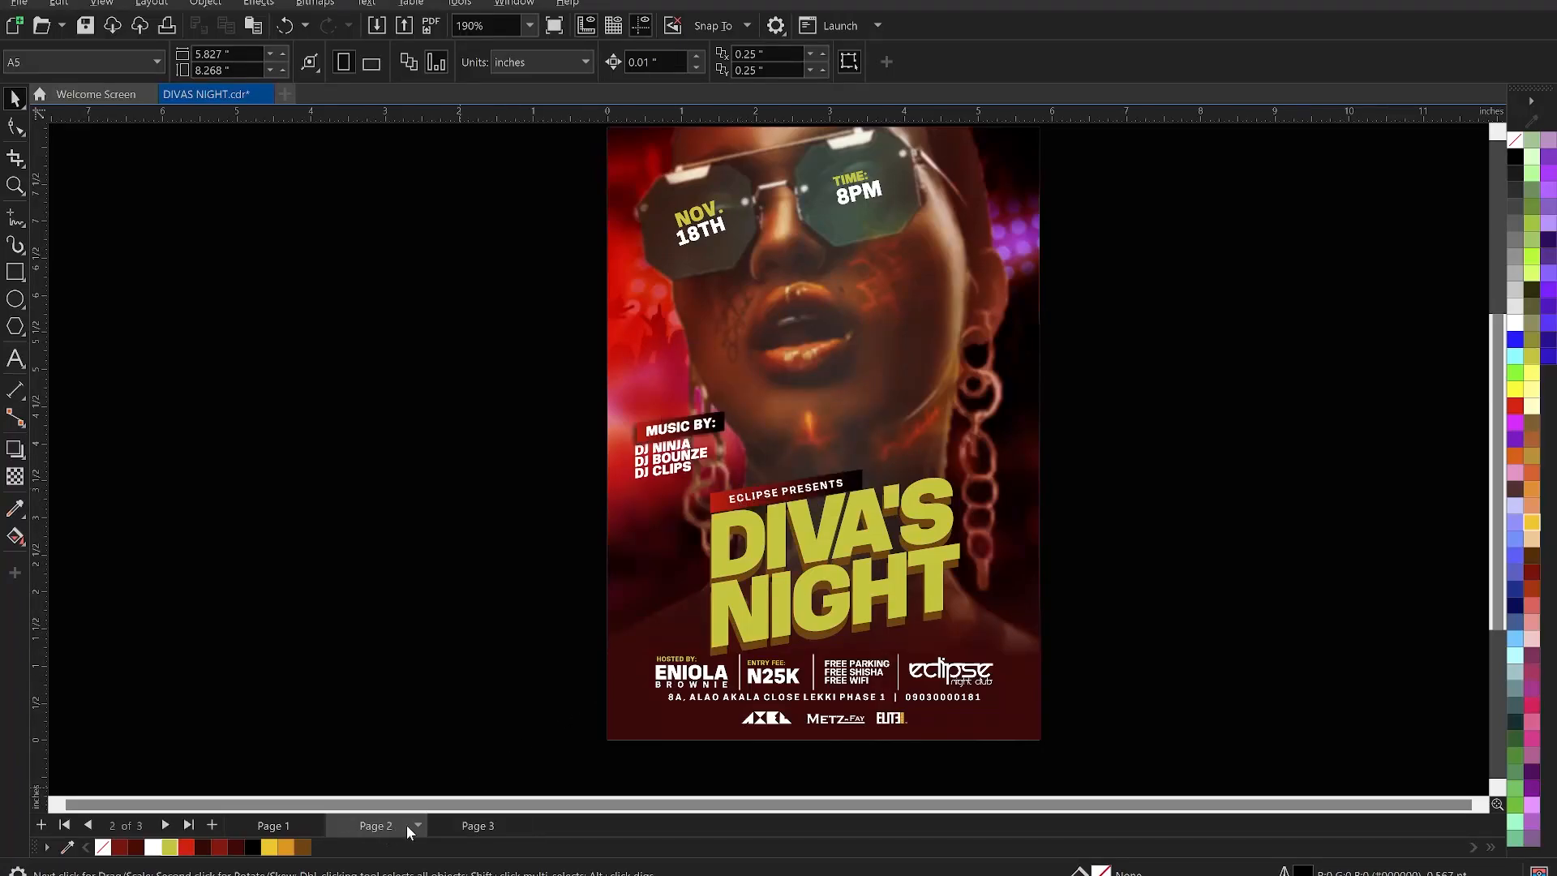
{"action": "left_click", "coordinate": [483, 827]}
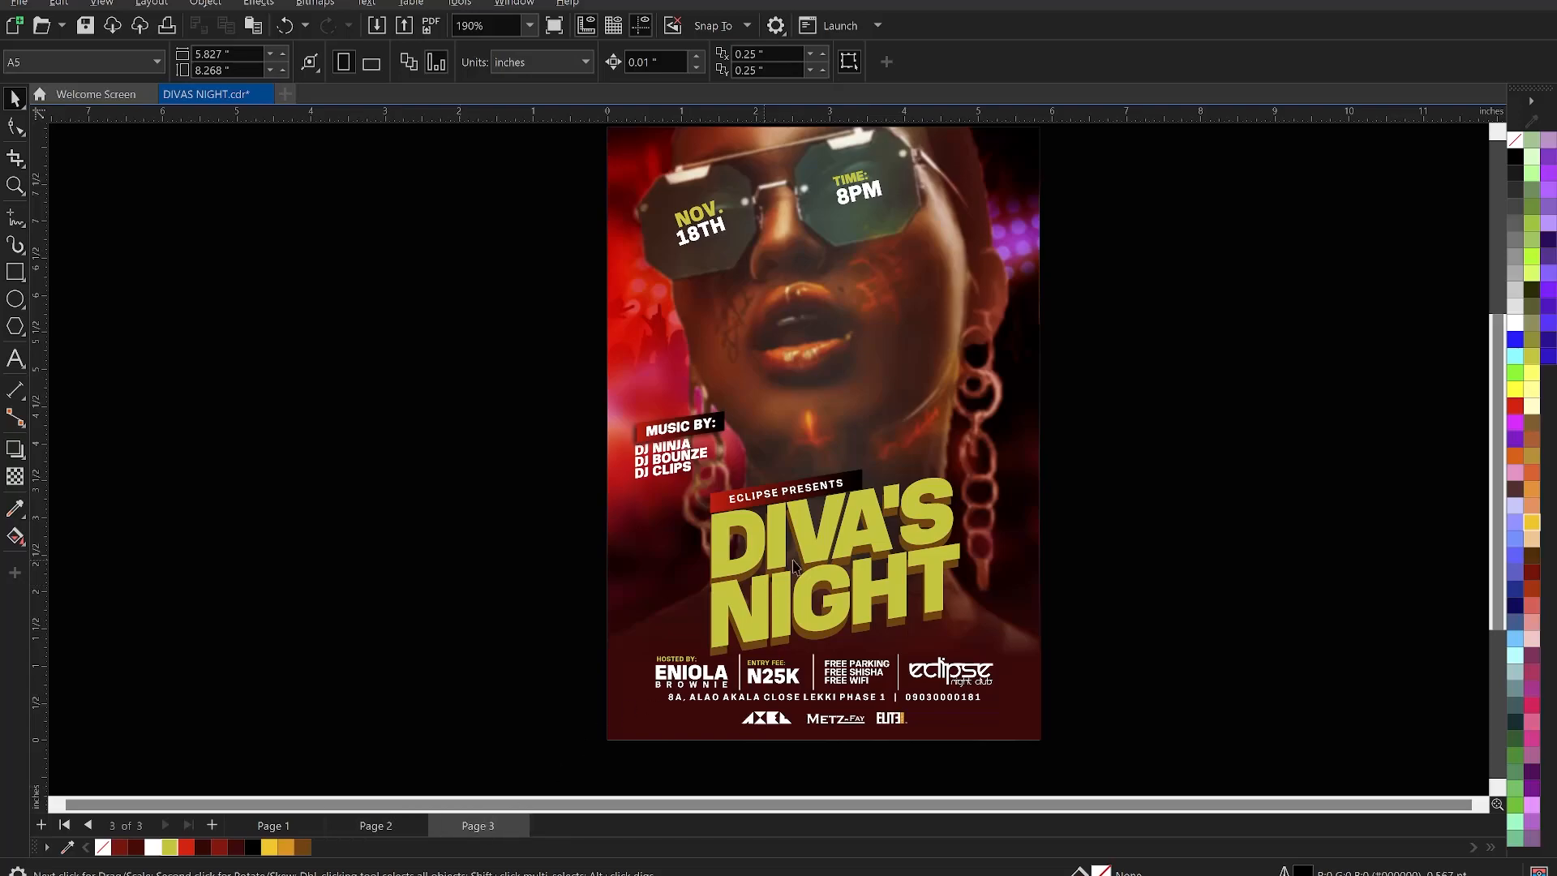
{"action": "scroll", "coordinate": [785, 570], "scroll_direction": "up", "scroll_amount": 3}
- Move the DIVA'S NIGHT text off the page to sit beside the poster
{"action": "left_click", "coordinate": [855, 540]}
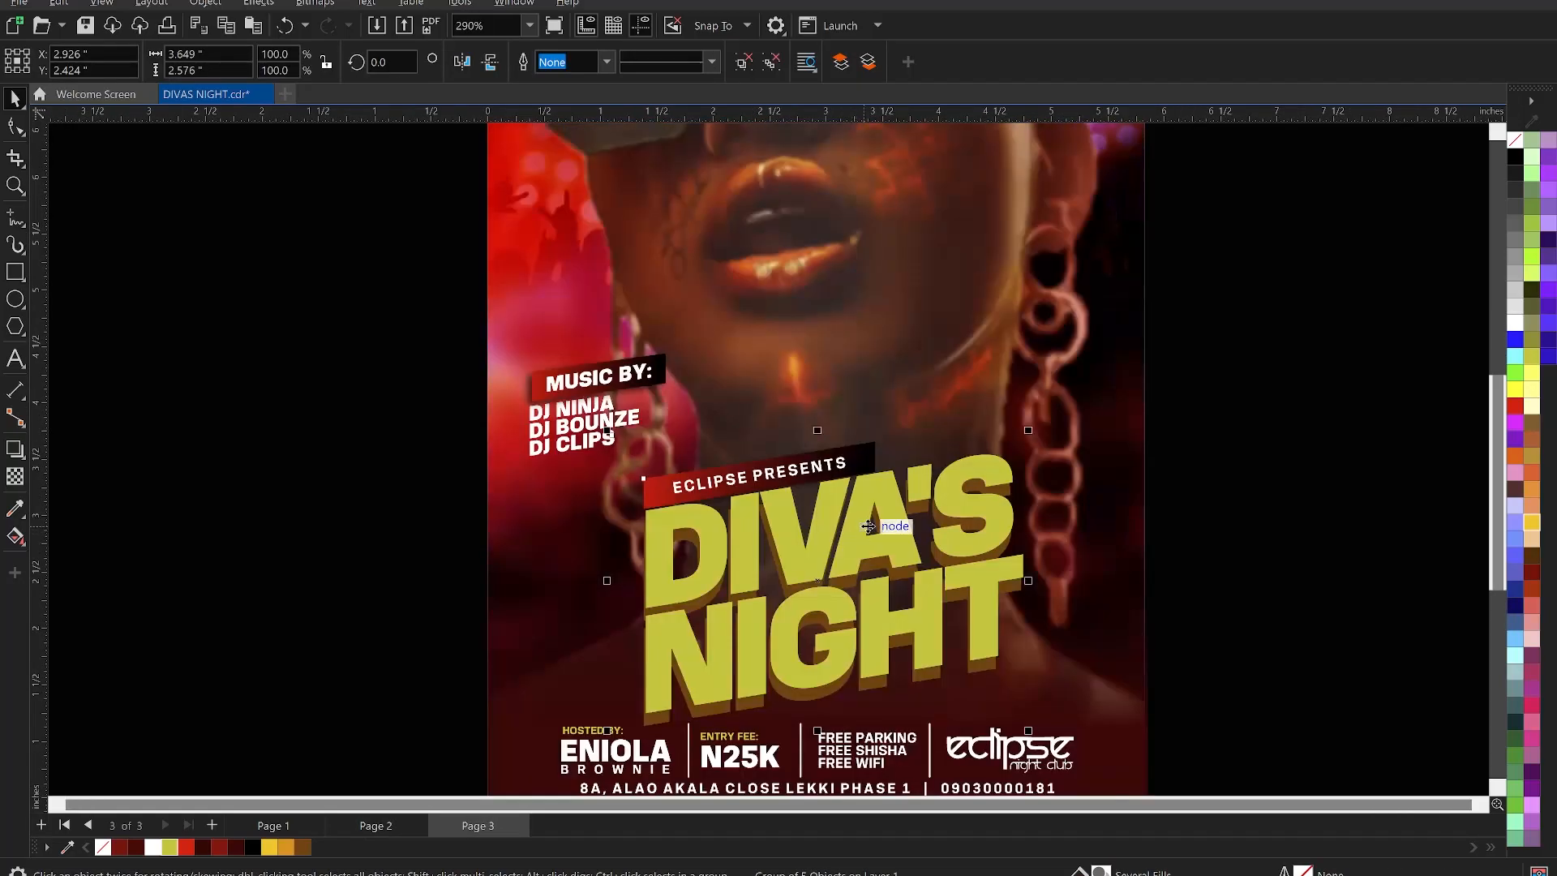
{"action": "scroll", "coordinate": [868, 527], "scroll_direction": "down", "scroll_amount": 4}
{"action": "left_click_drag", "start_coordinate": [868, 527], "coordinate": [1272, 504]}
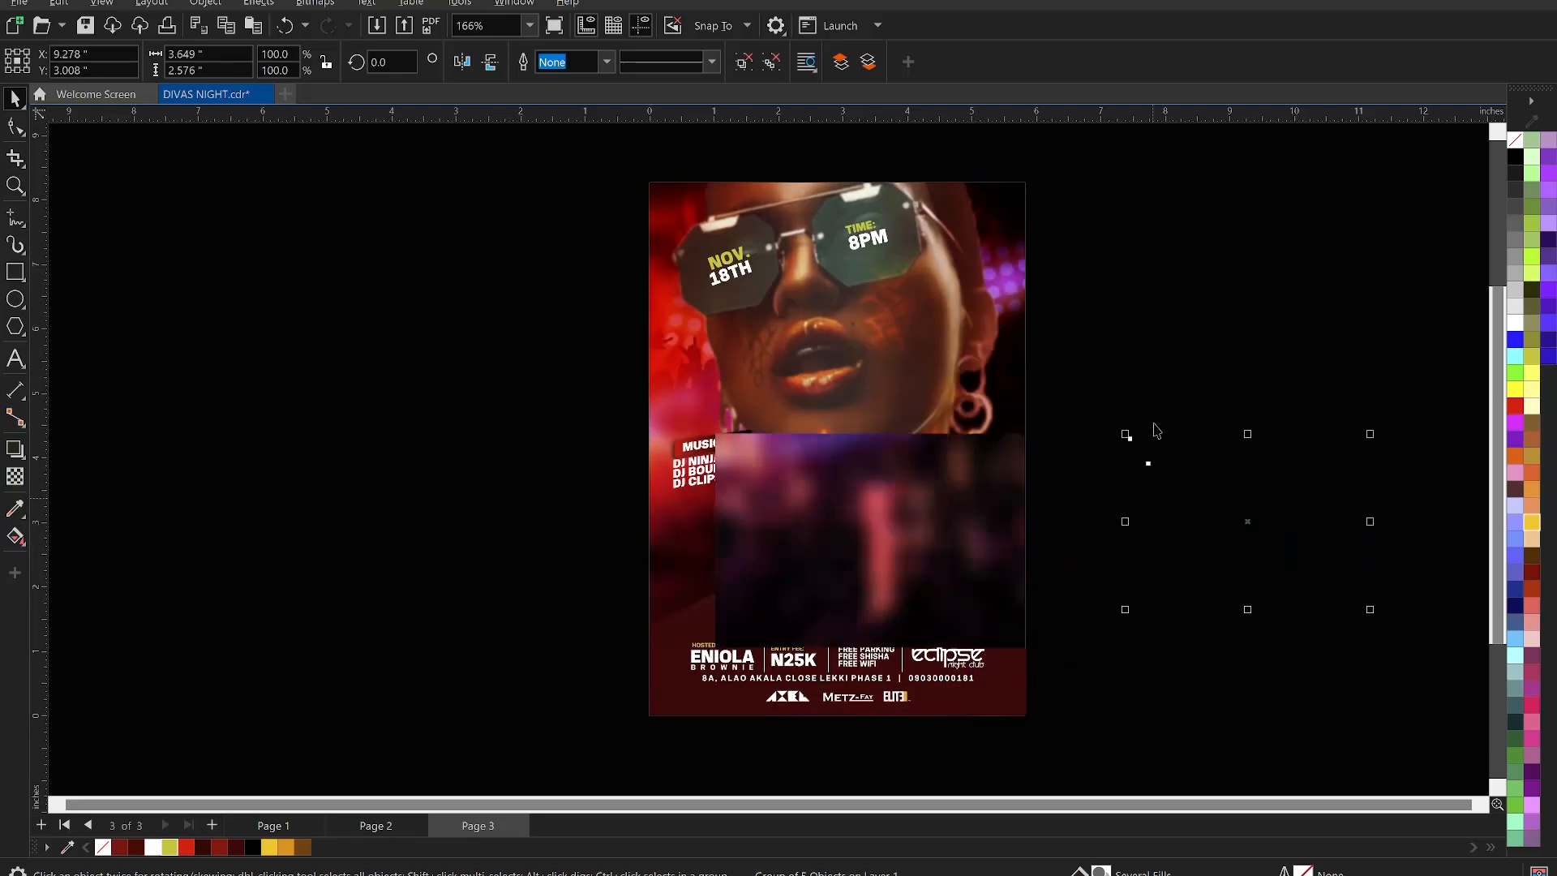
{"action": "key", "text": "ctrl+z"}
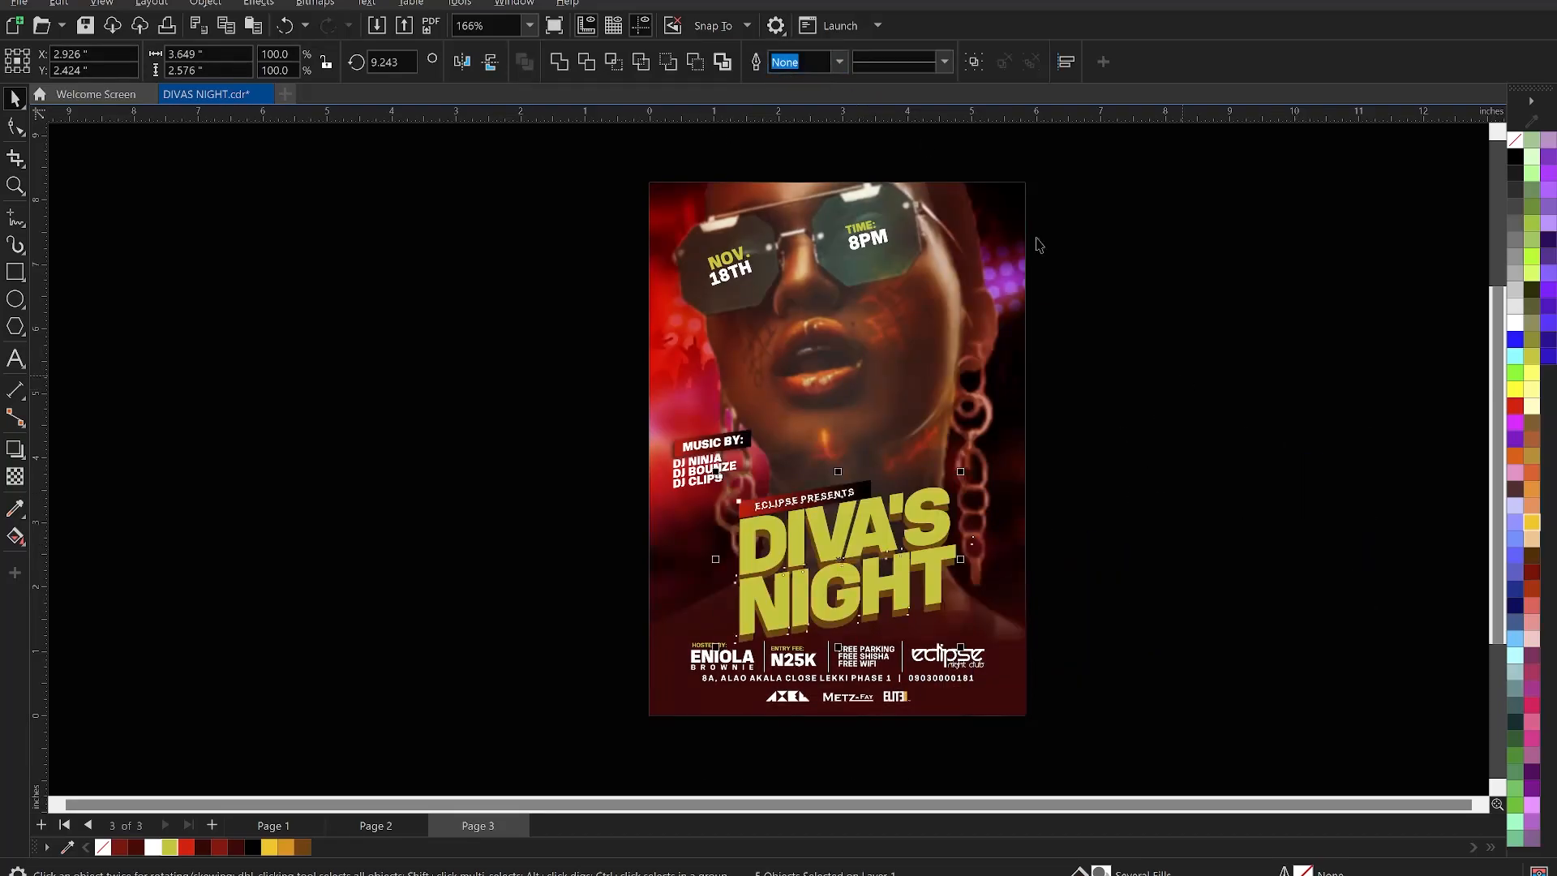
{"action": "left_click", "coordinate": [1063, 478]}
{"action": "left_click_drag", "start_coordinate": [885, 533], "coordinate": [1220, 498]}
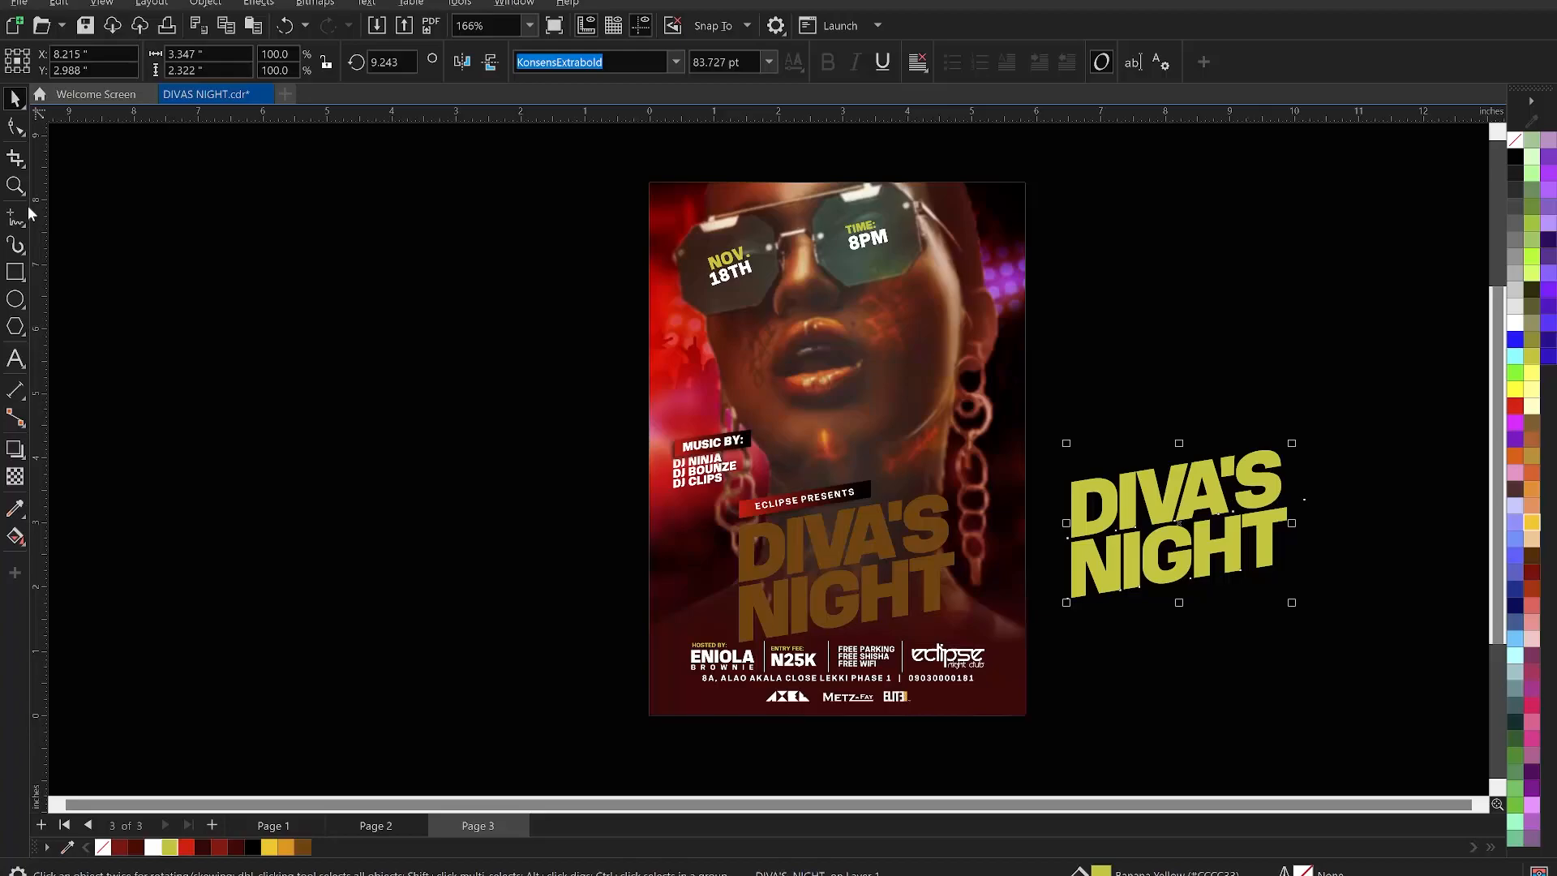
- Widen the title's letter spacing, fill it black and enlarge it about 346%
{"action": "left_click", "coordinate": [15, 126]}
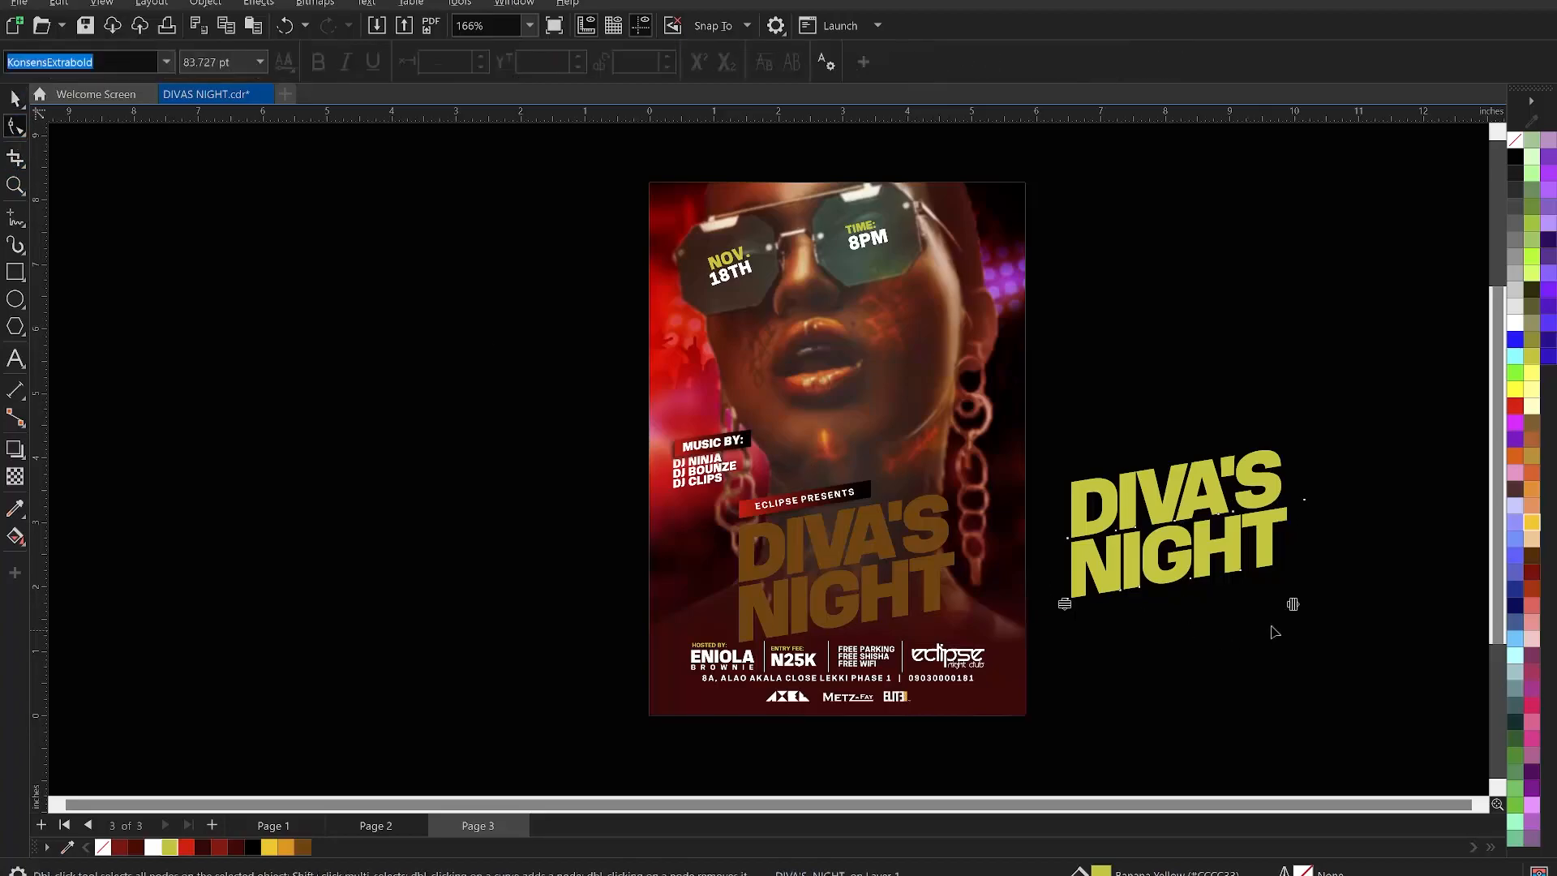
{"action": "left_click_drag", "start_coordinate": [1293, 604], "coordinate": [1299, 611]}
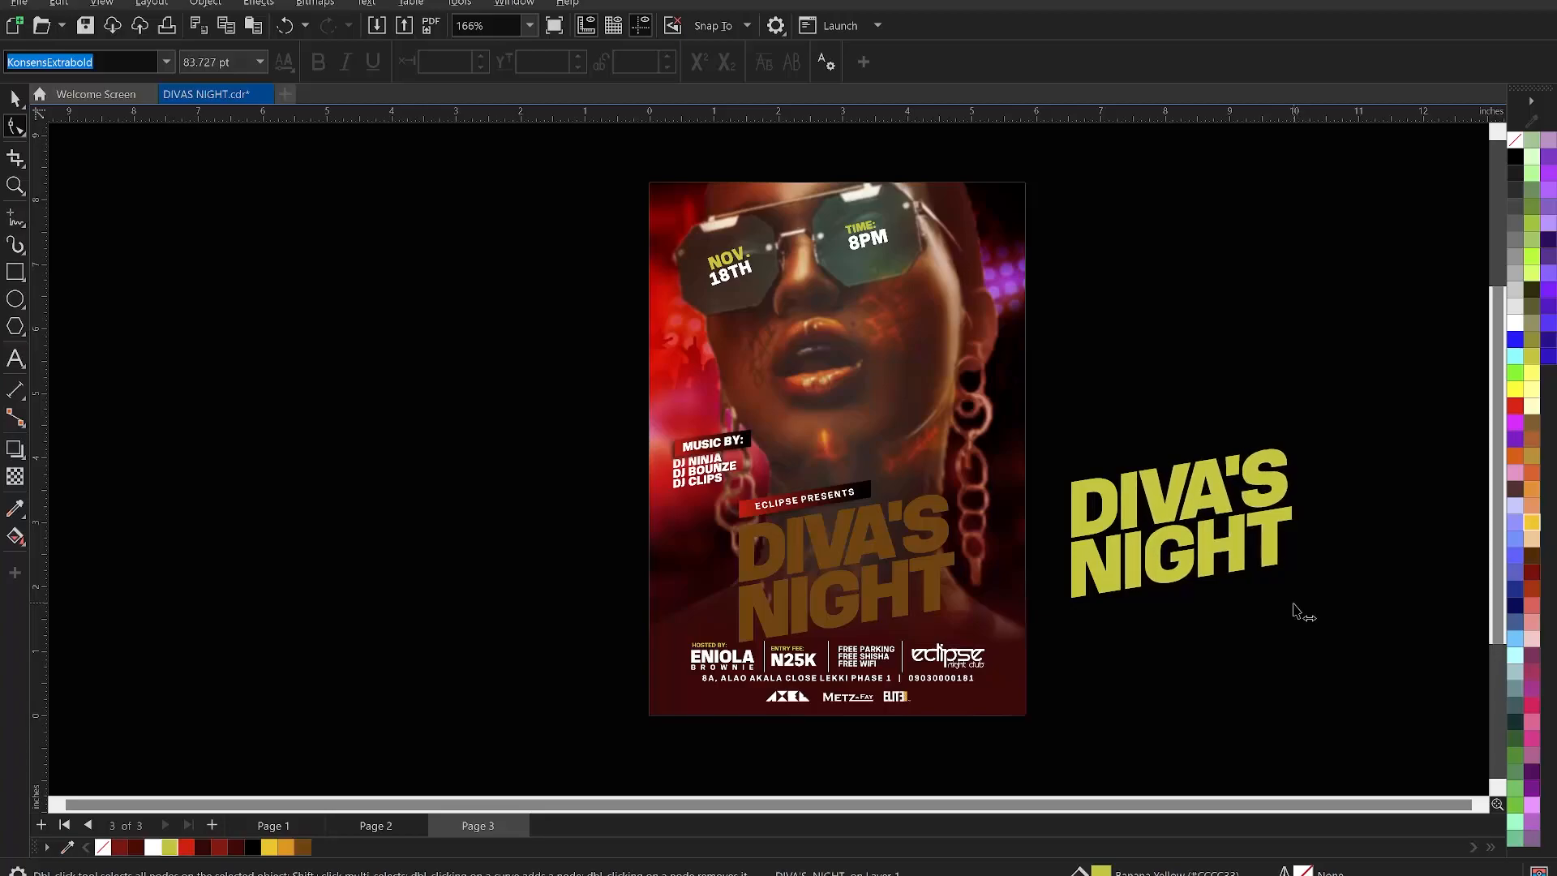
{"action": "key", "text": "space"}
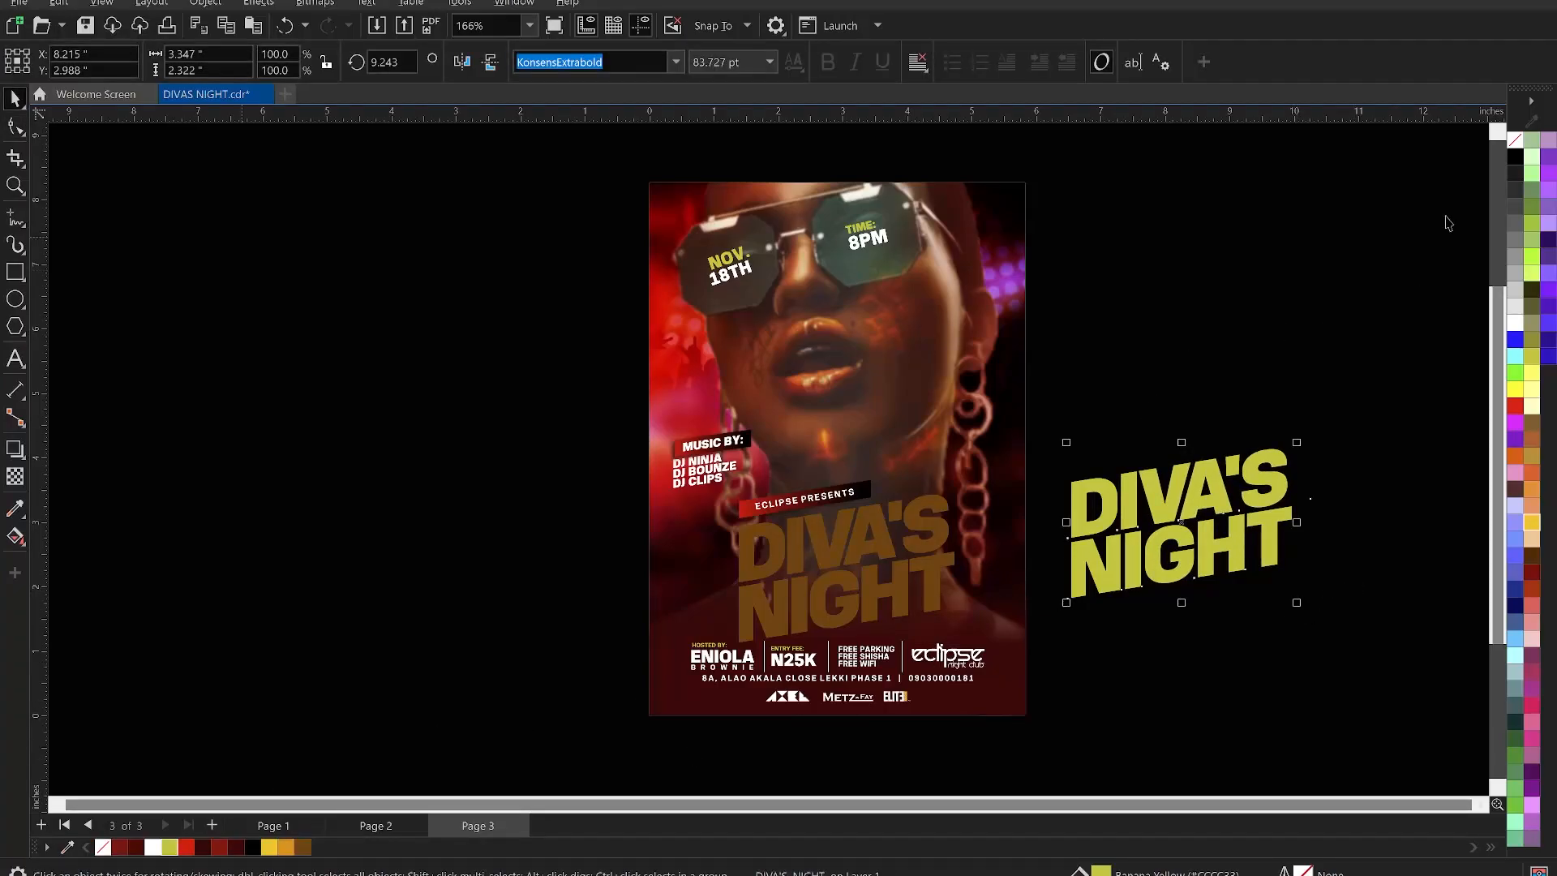
{"action": "left_click", "coordinate": [1514, 156]}
{"action": "scroll", "coordinate": [497, 495], "scroll_direction": "down", "scroll_amount": 2}
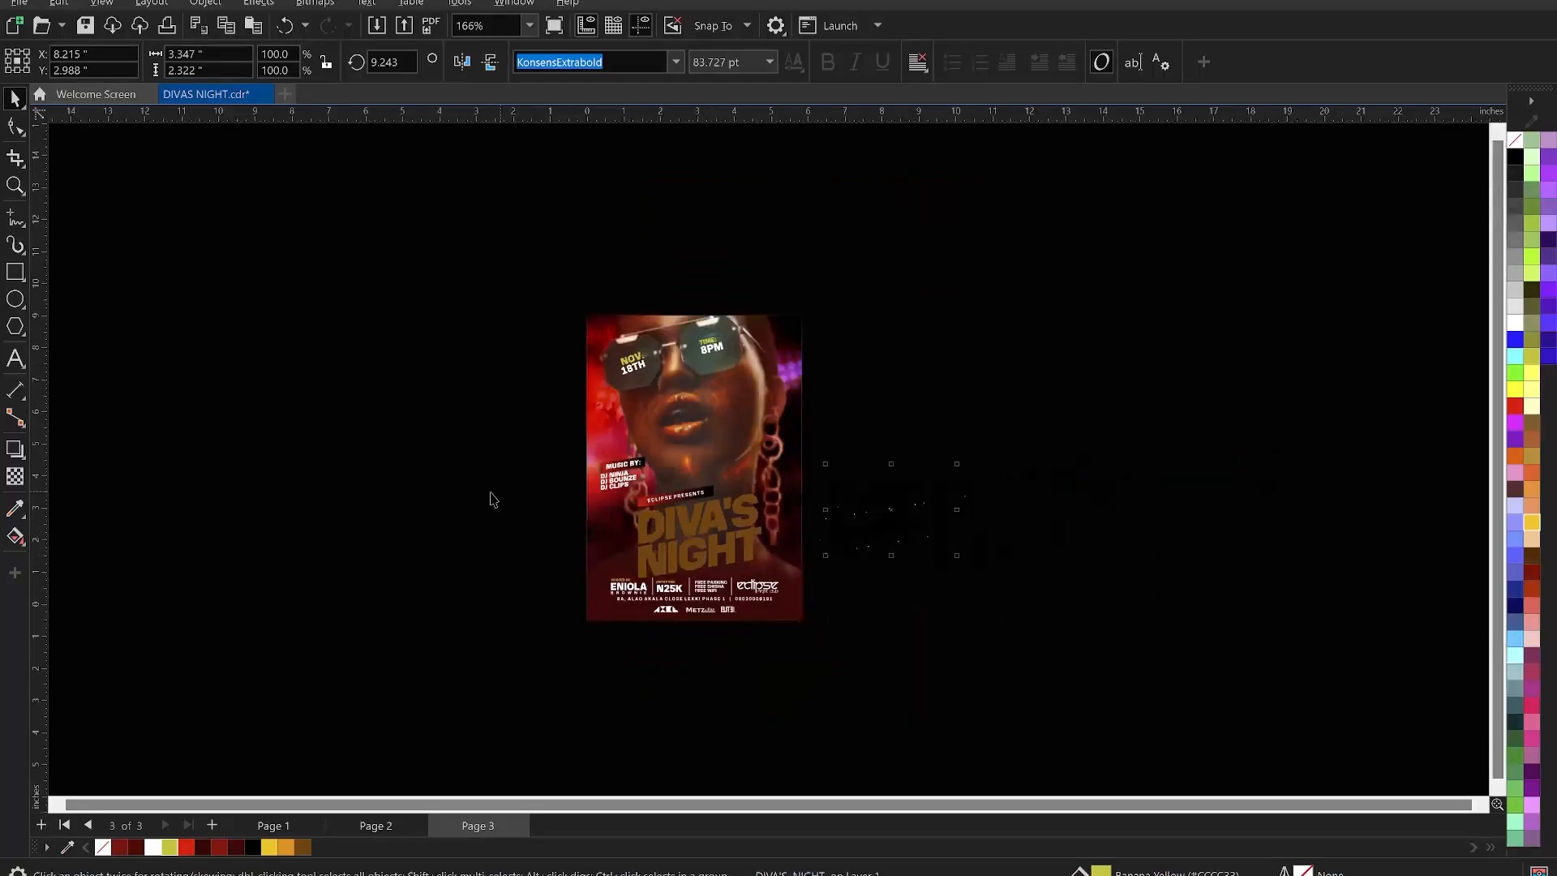
{"action": "left_click_drag", "start_coordinate": [899, 466], "coordinate": [1265, 306]}
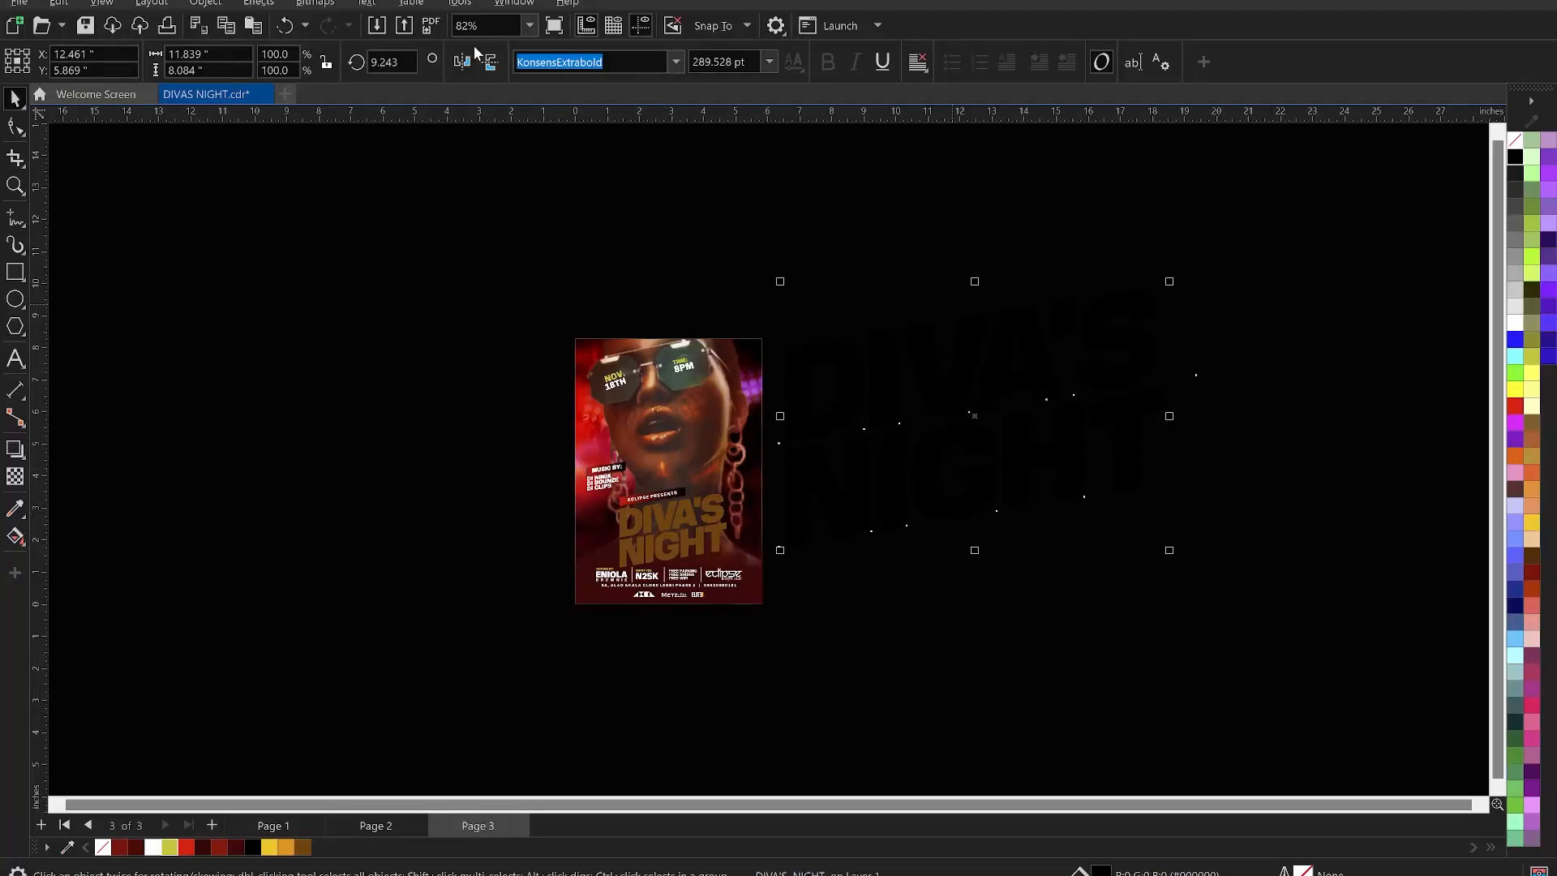
- Export the selected black title as a transparent PNG named 'DIVAS NIGHT' to Downloads
{"action": "left_click", "coordinate": [404, 27]}
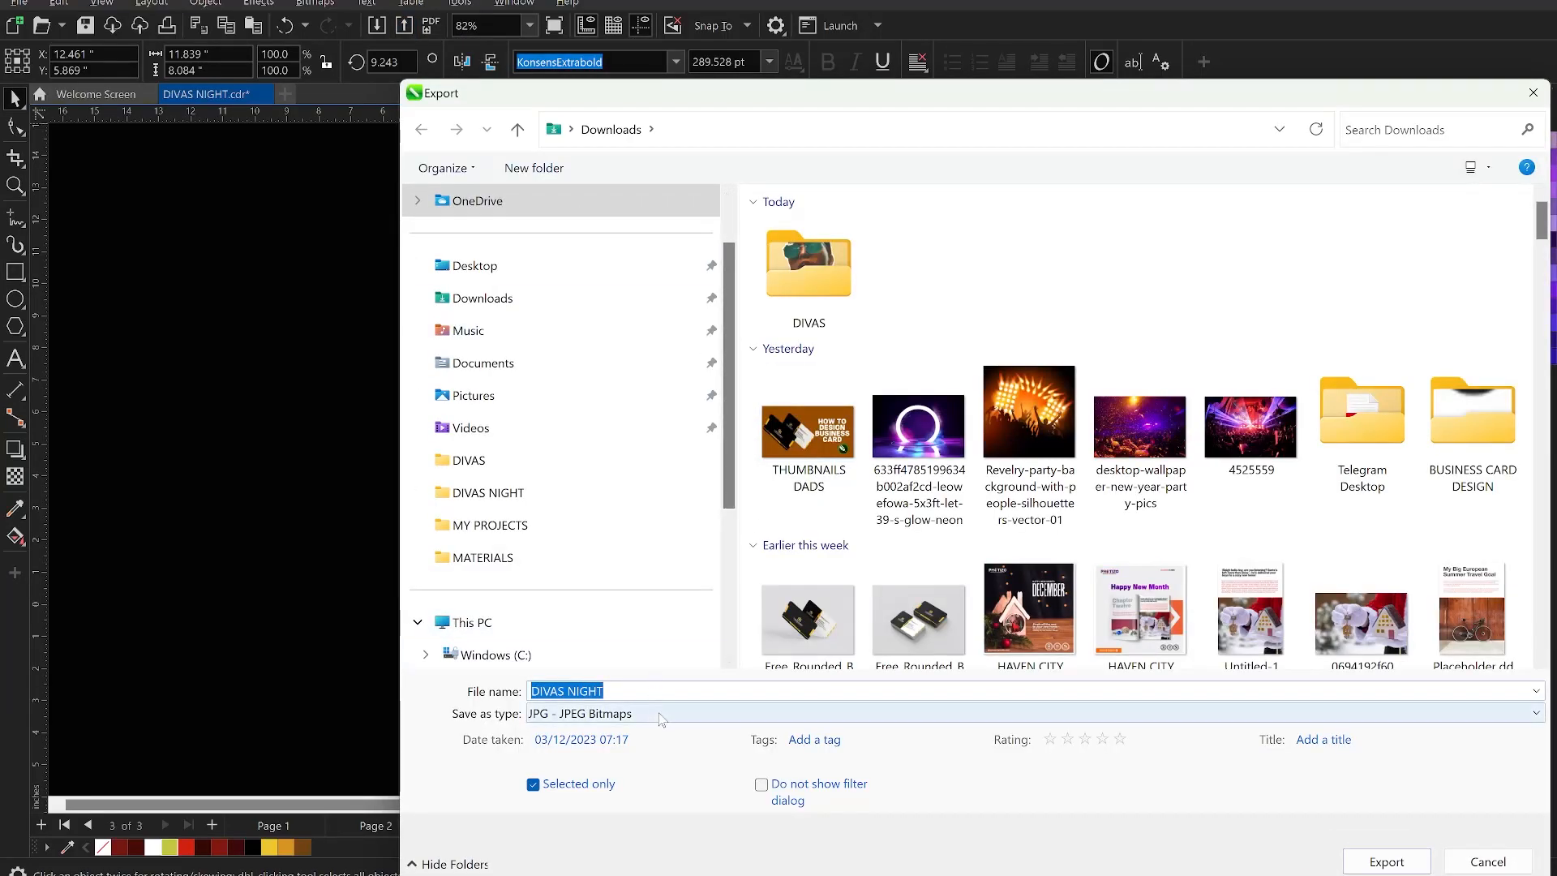
{"action": "left_click", "coordinate": [663, 718]}
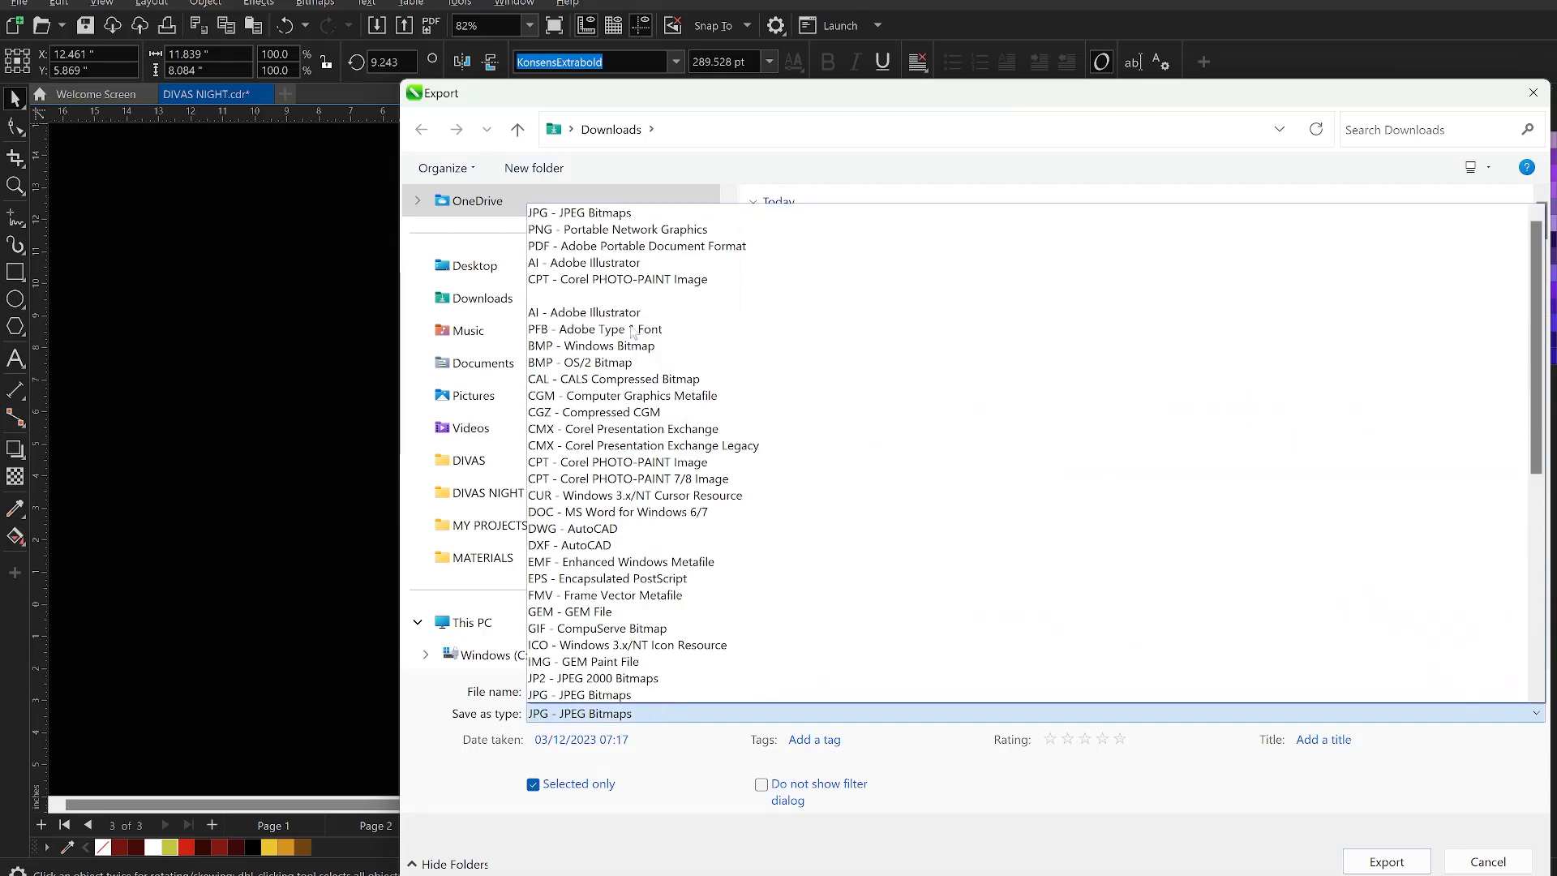
{"action": "left_click", "coordinate": [598, 237]}
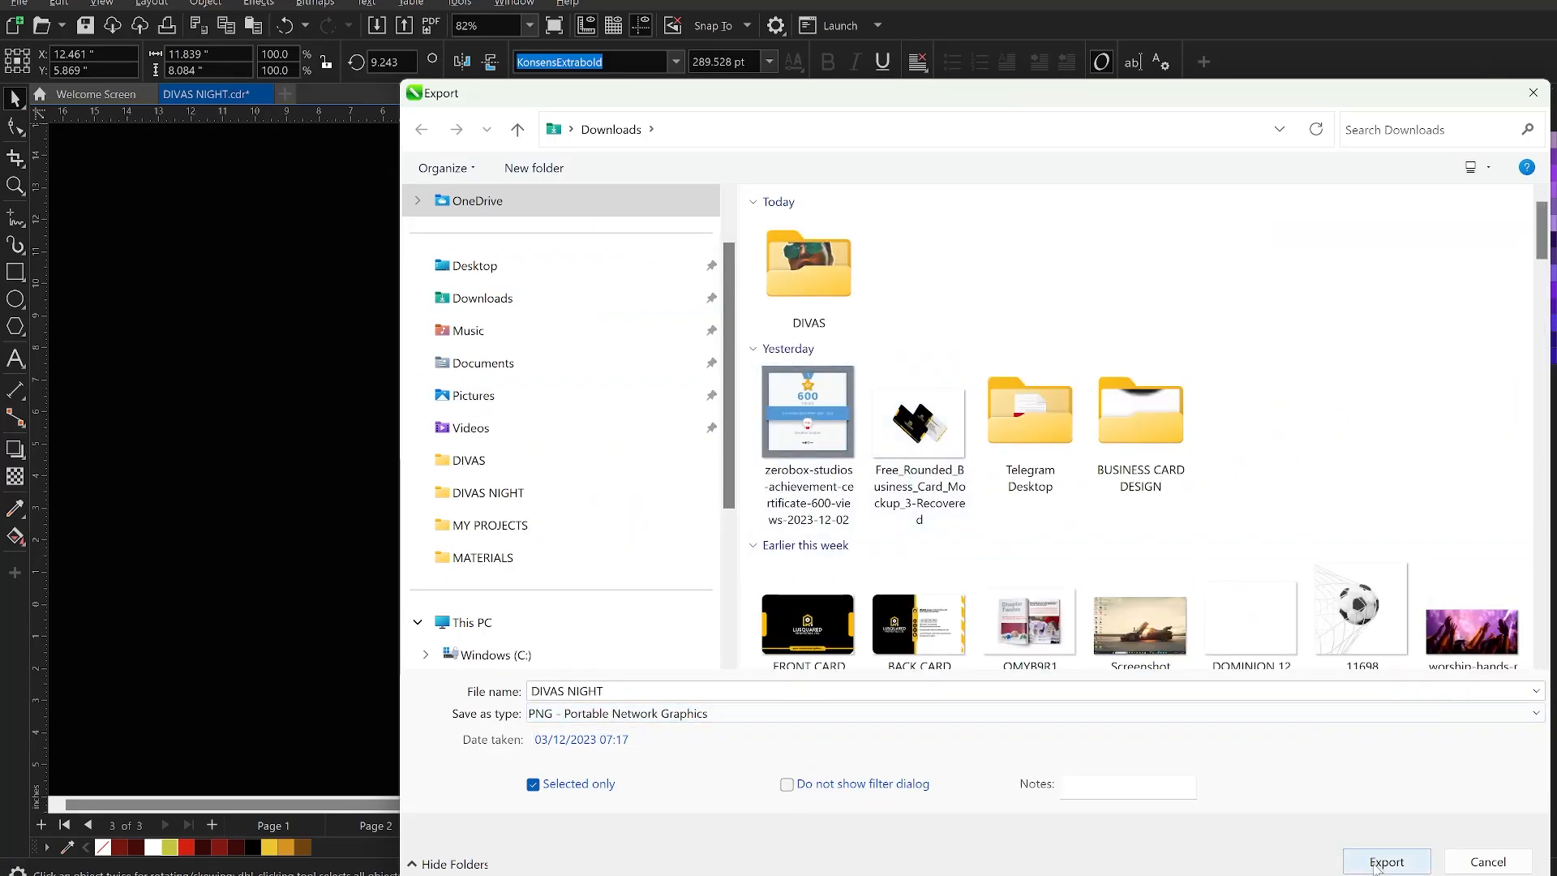
{"action": "left_click", "coordinate": [1384, 862]}
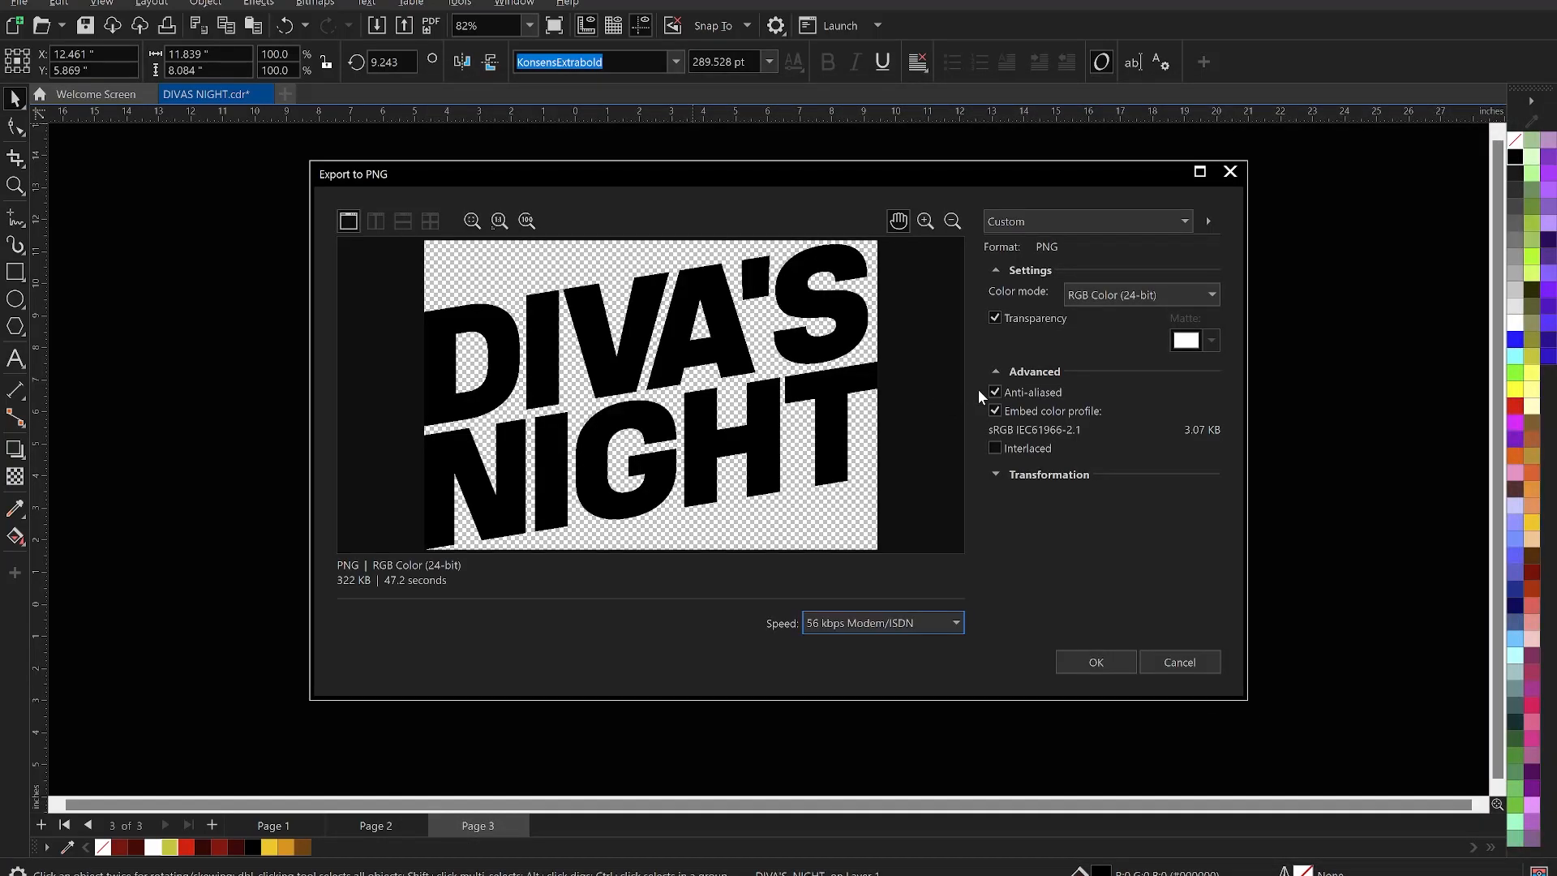
{"action": "left_click", "coordinate": [1093, 663]}
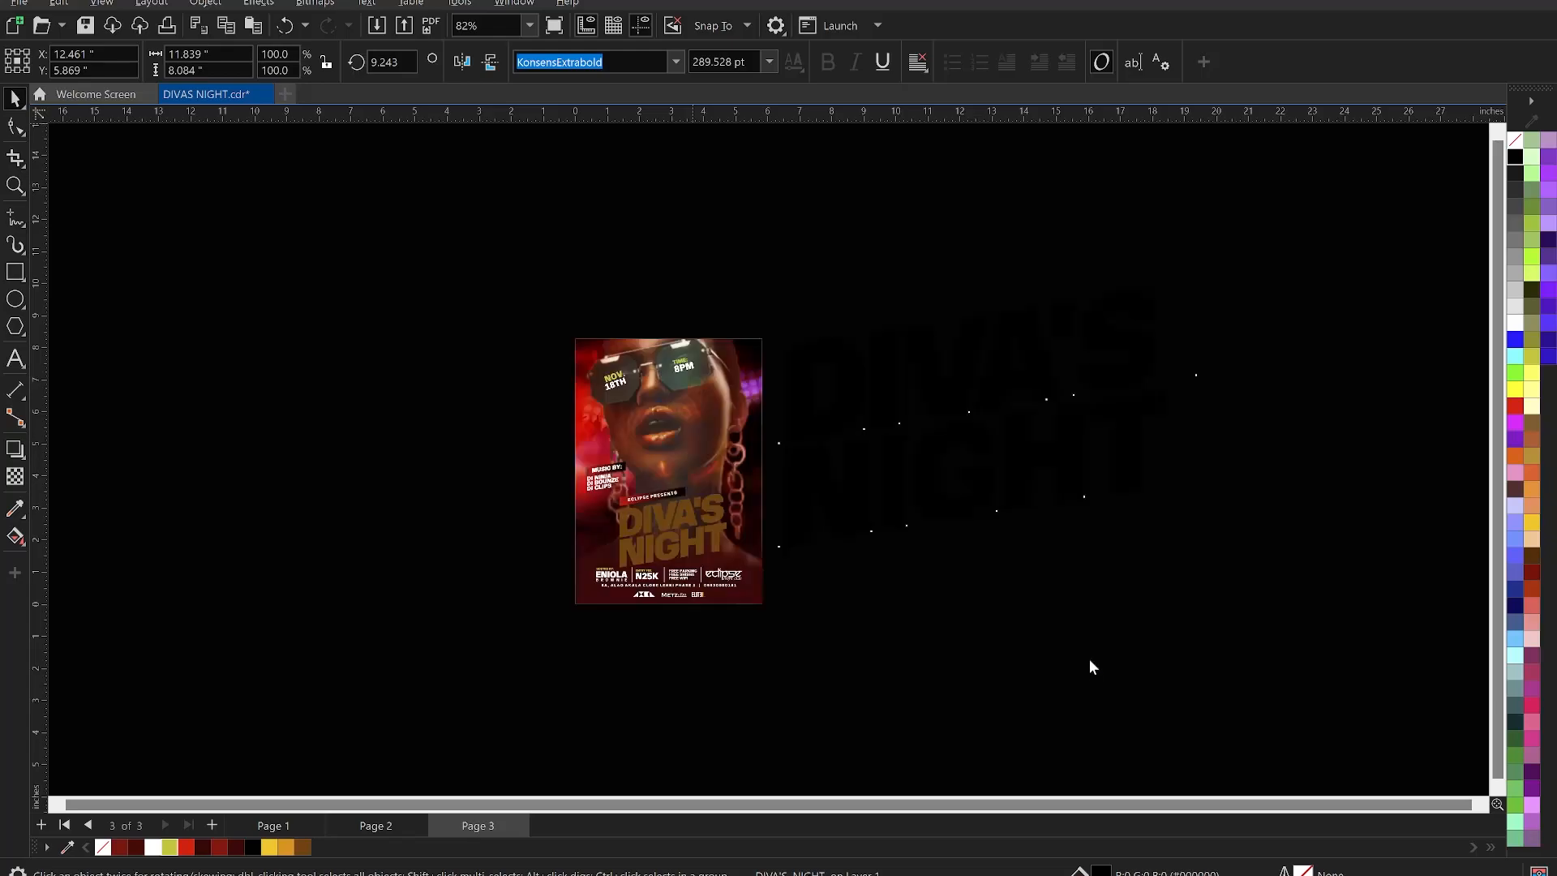
{"action": "left_click", "coordinate": [1091, 631]}
{"action": "scroll", "coordinate": [543, 496], "scroll_direction": "up", "scroll_amount": 2}
{"action": "scroll", "coordinate": [541, 487], "scroll_direction": "up", "scroll_amount": 2}
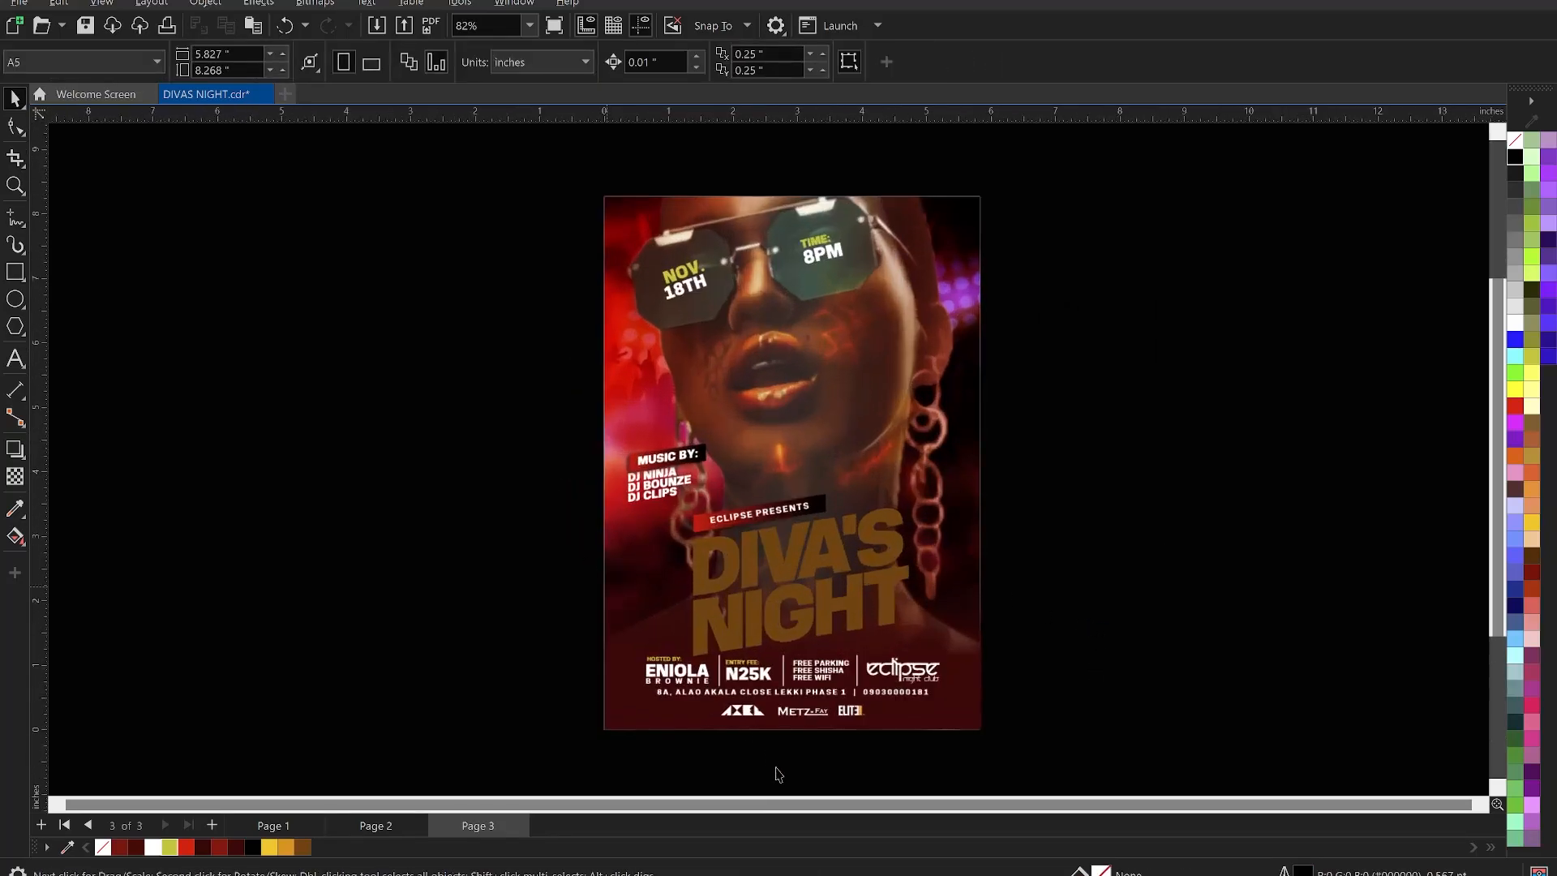
- In File Explorer, show Downloads and scroll to the GOLD TEXT EFFECTS folder
{"action": "key", "text": "alt+Tab"}
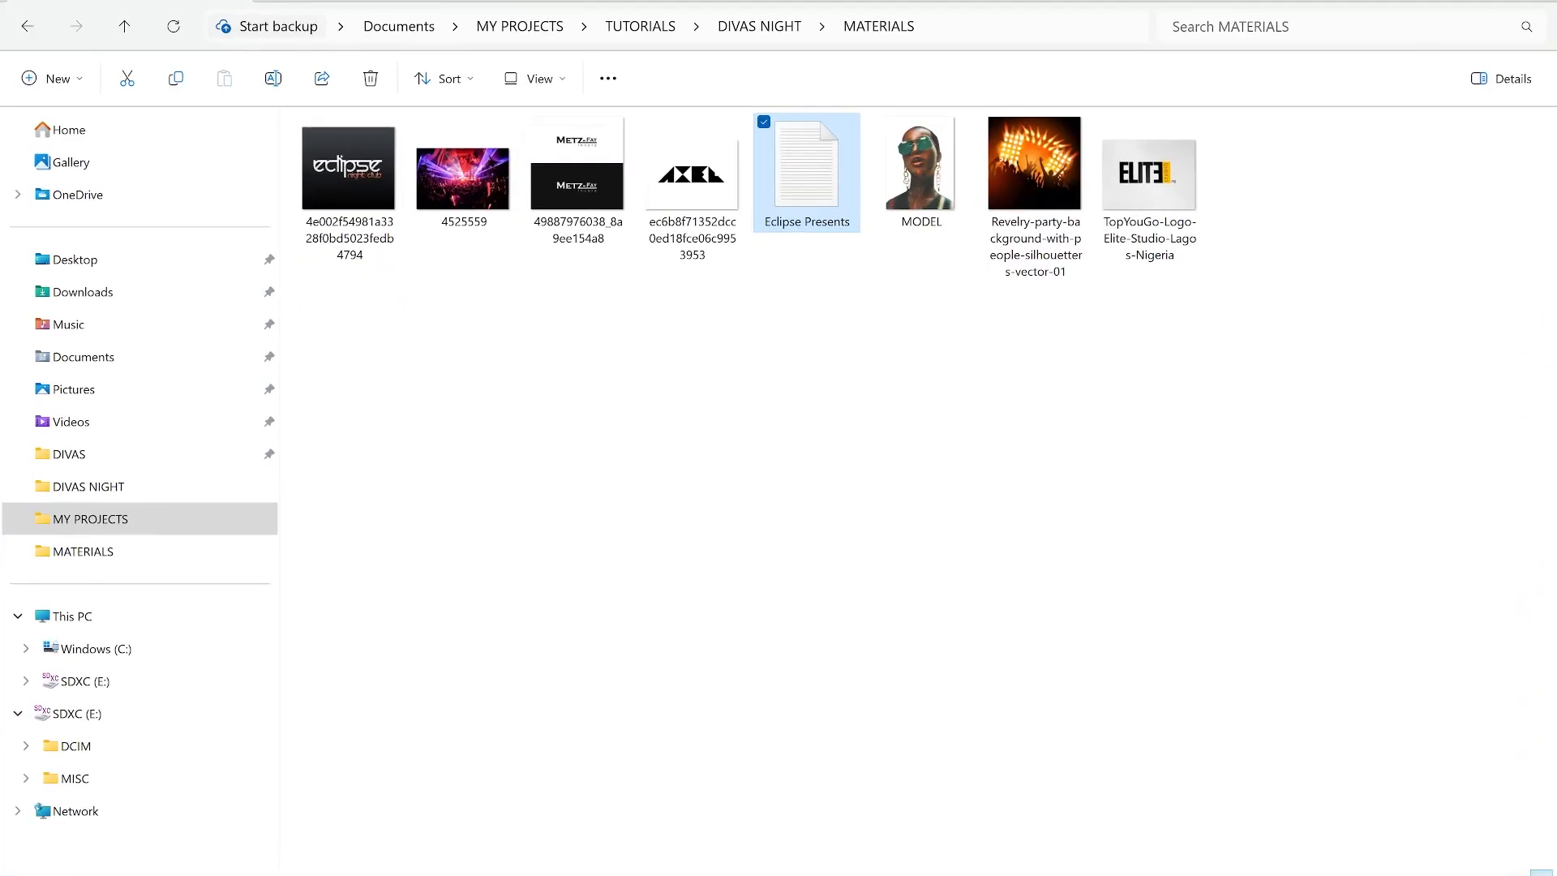
{"action": "left_click", "coordinate": [96, 295]}
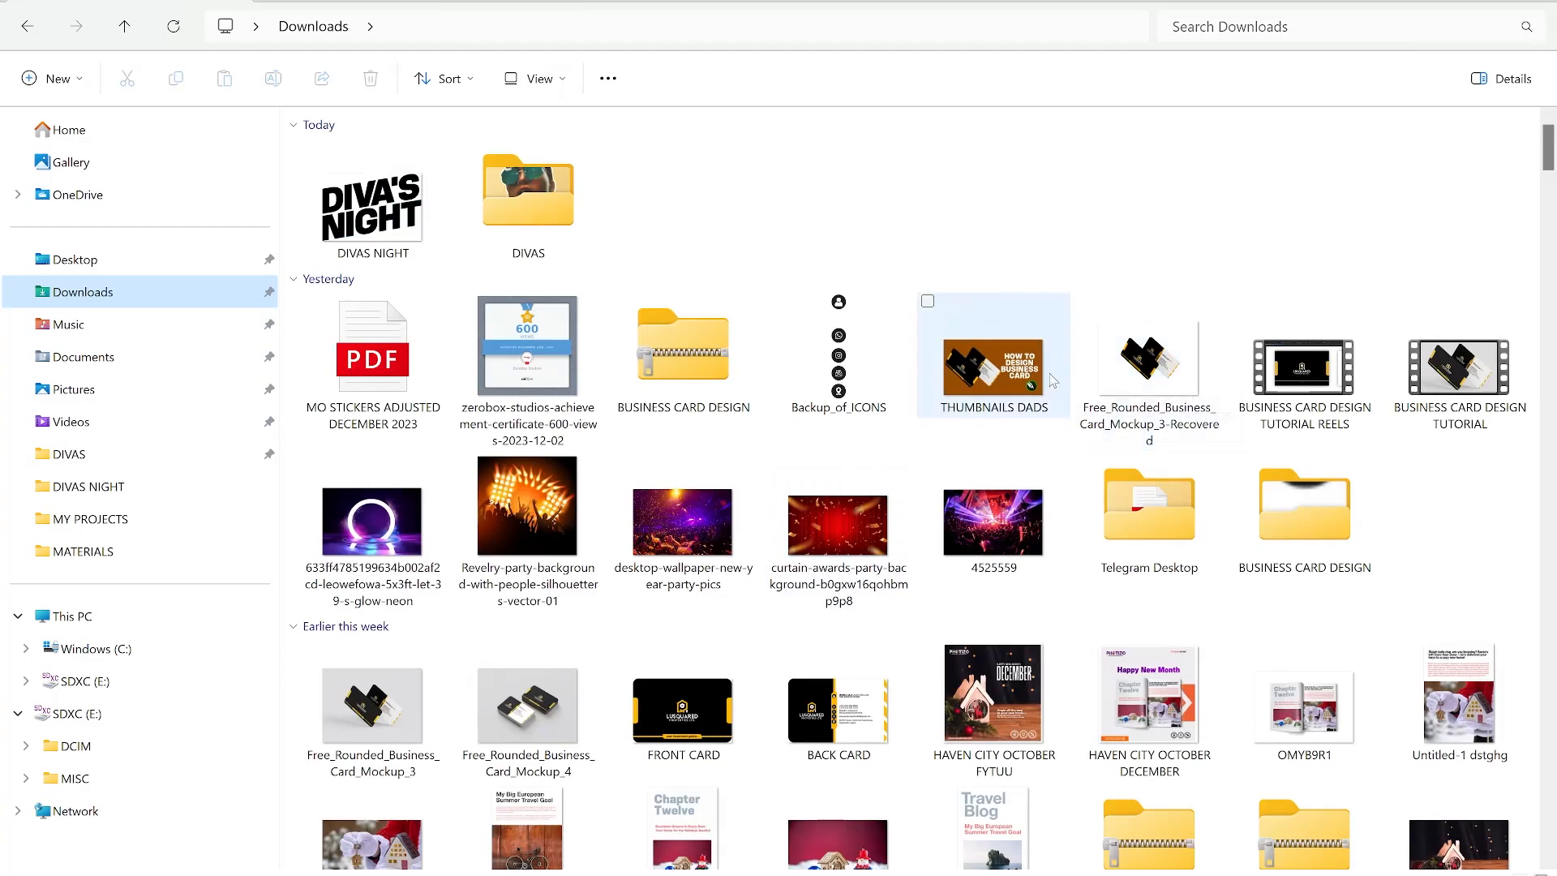
{"action": "scroll", "coordinate": [993, 367], "scroll_direction": "down", "scroll_amount": 15}
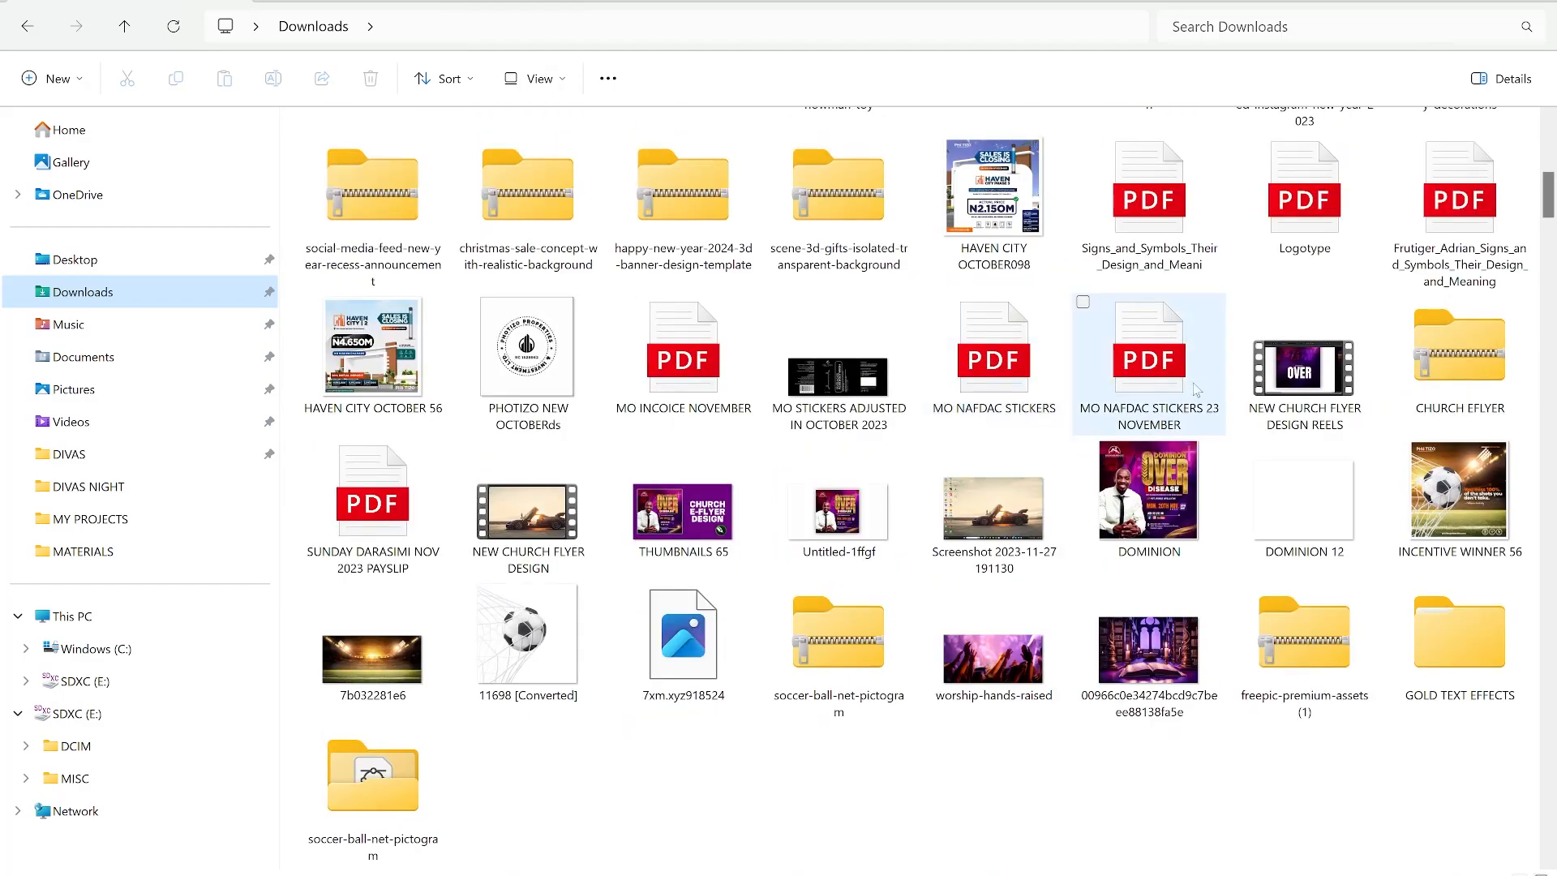
{"action": "double_click", "coordinate": [1456, 666]}
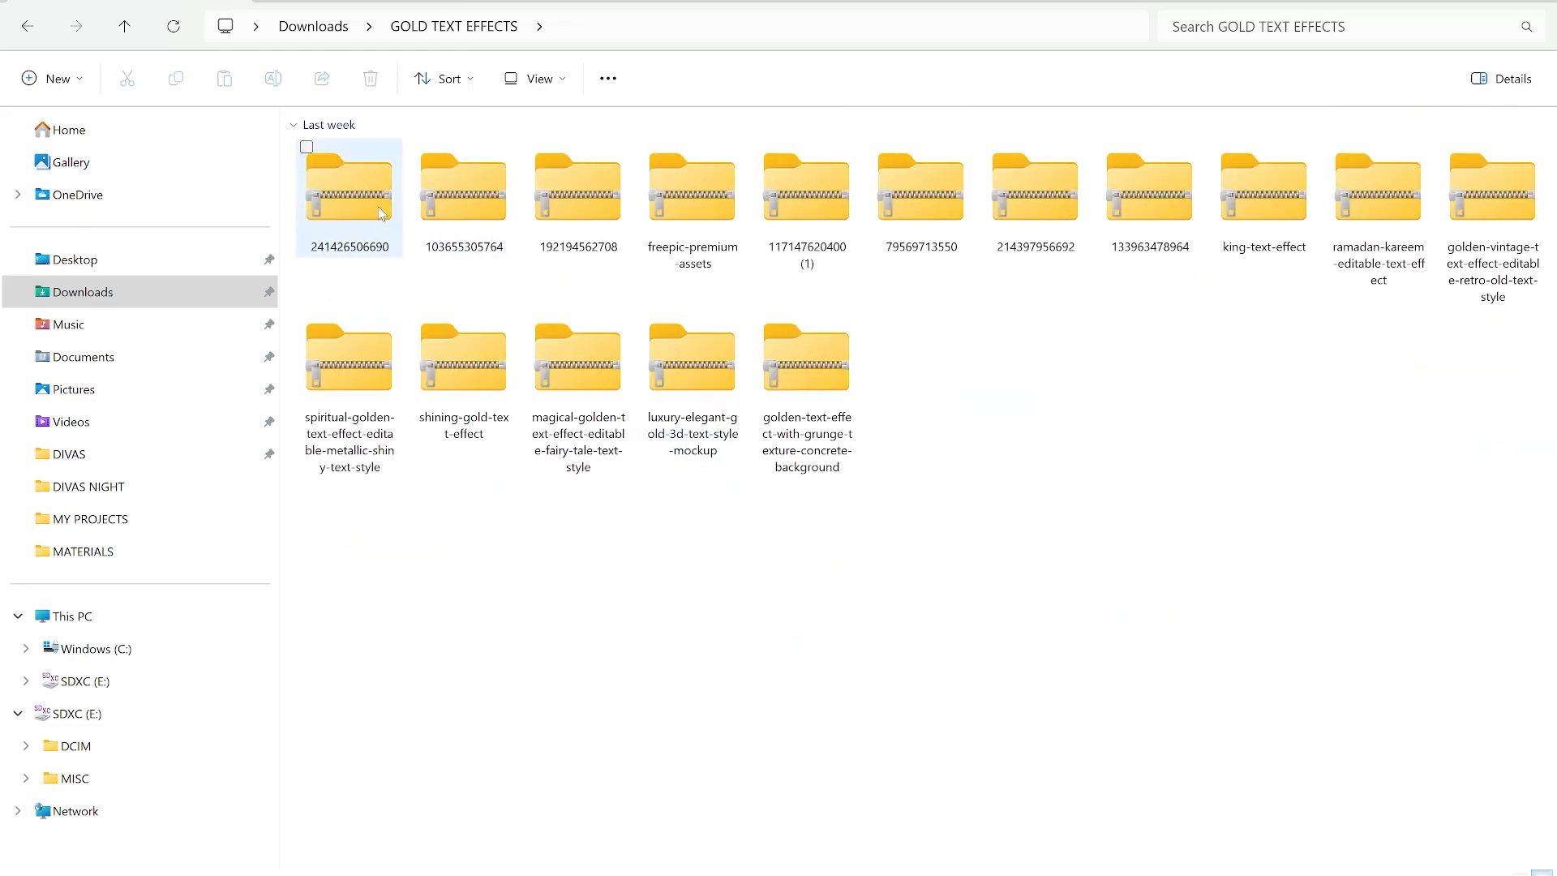
{"action": "double_click", "coordinate": [381, 212]}
{"action": "left_click", "coordinate": [424, 154]}
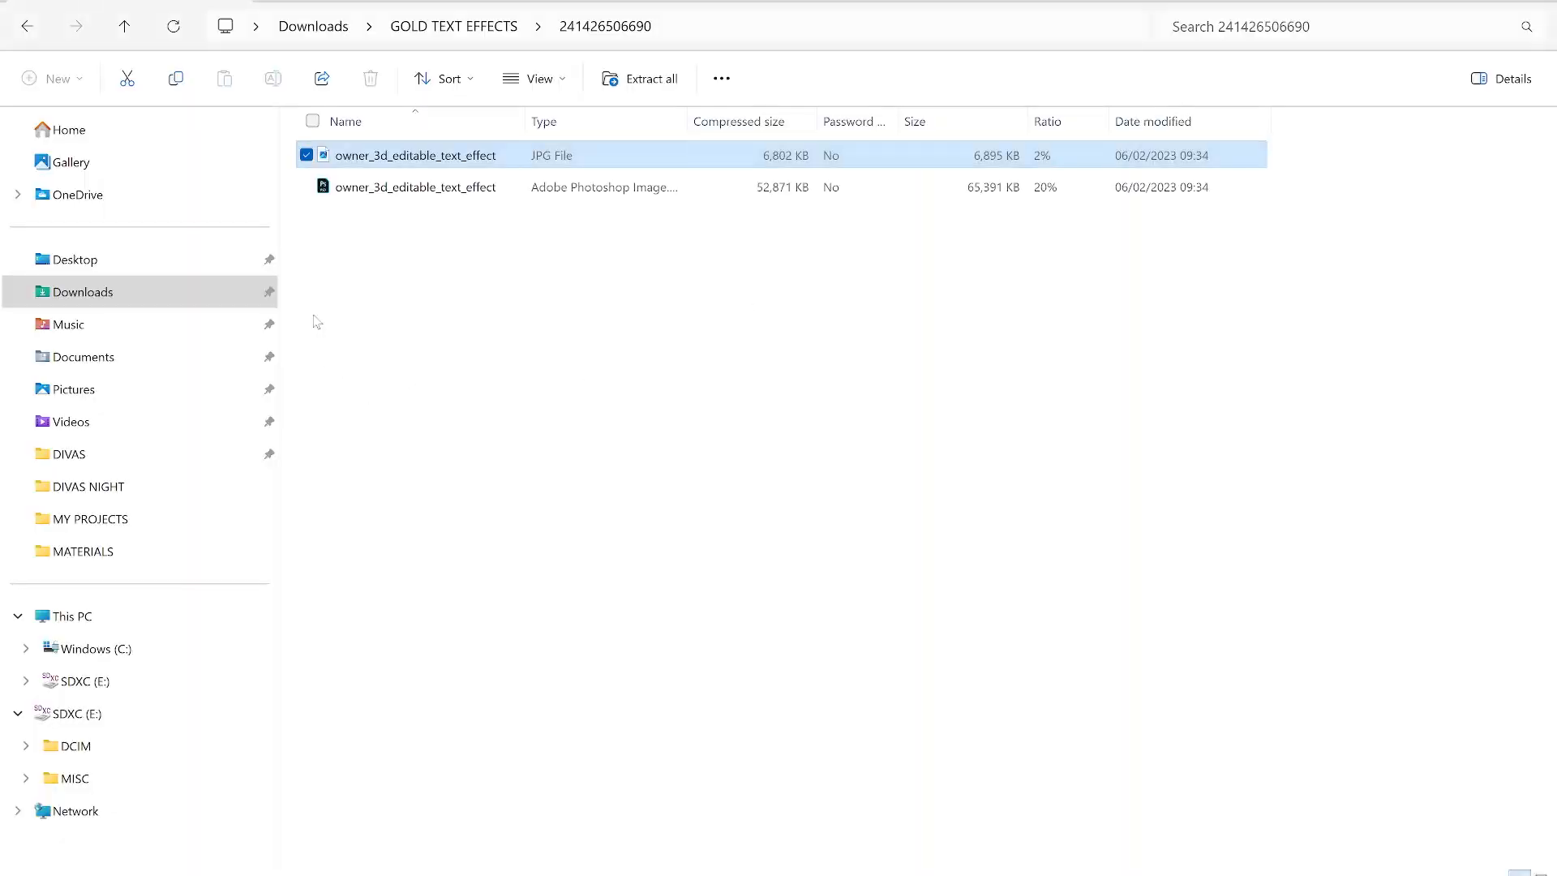
{"action": "left_click", "coordinate": [395, 188]}
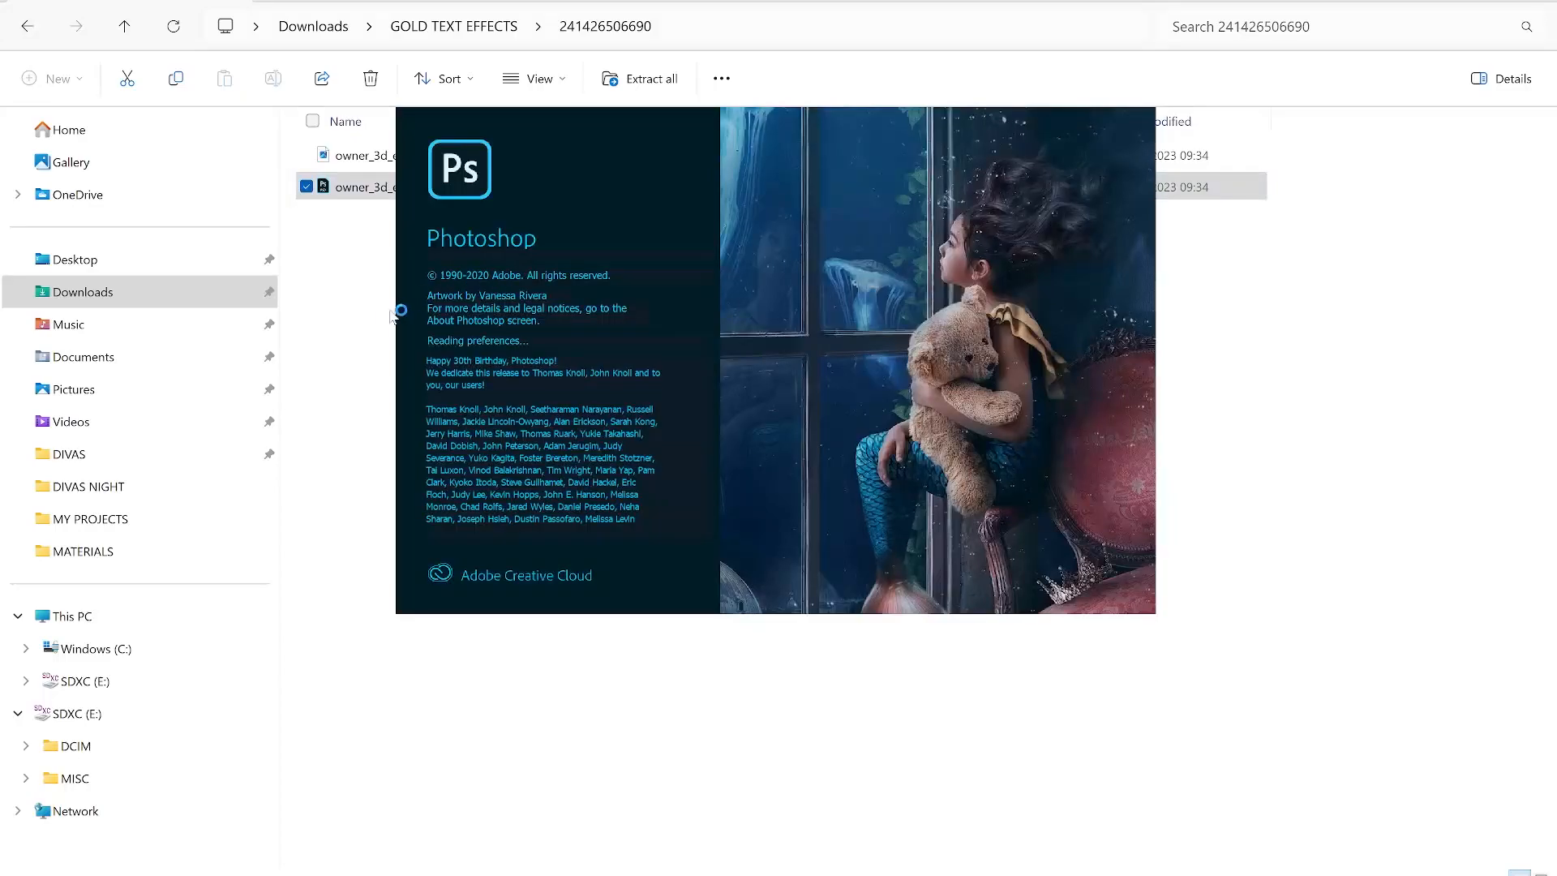
{"action": "left_click", "coordinate": [362, 308]}
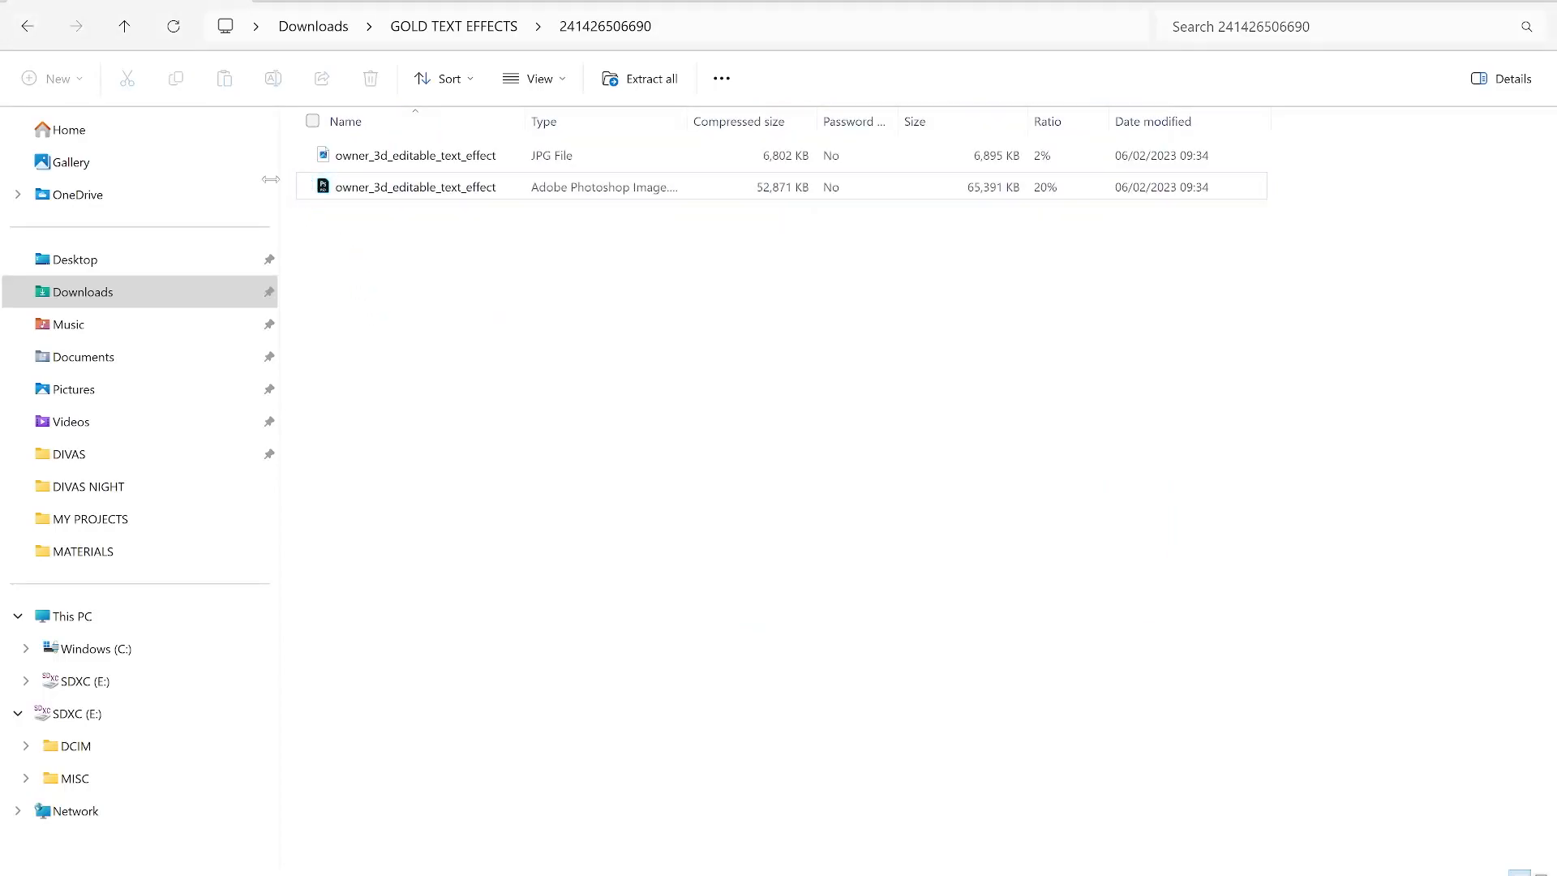
{"action": "left_click", "coordinate": [28, 27]}
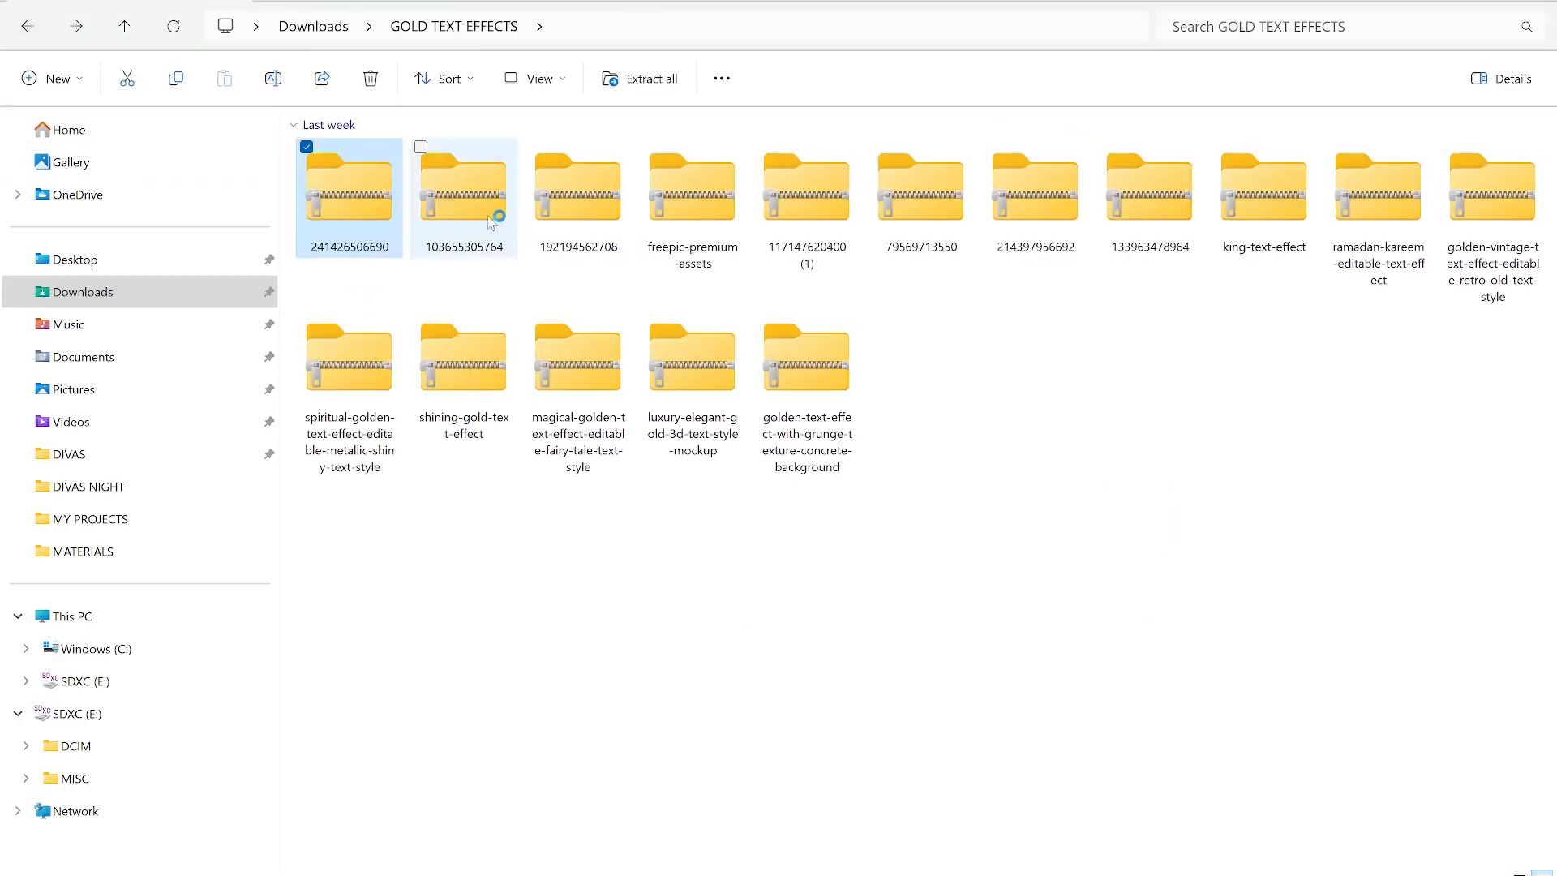
{"action": "left_click", "coordinate": [491, 219]}
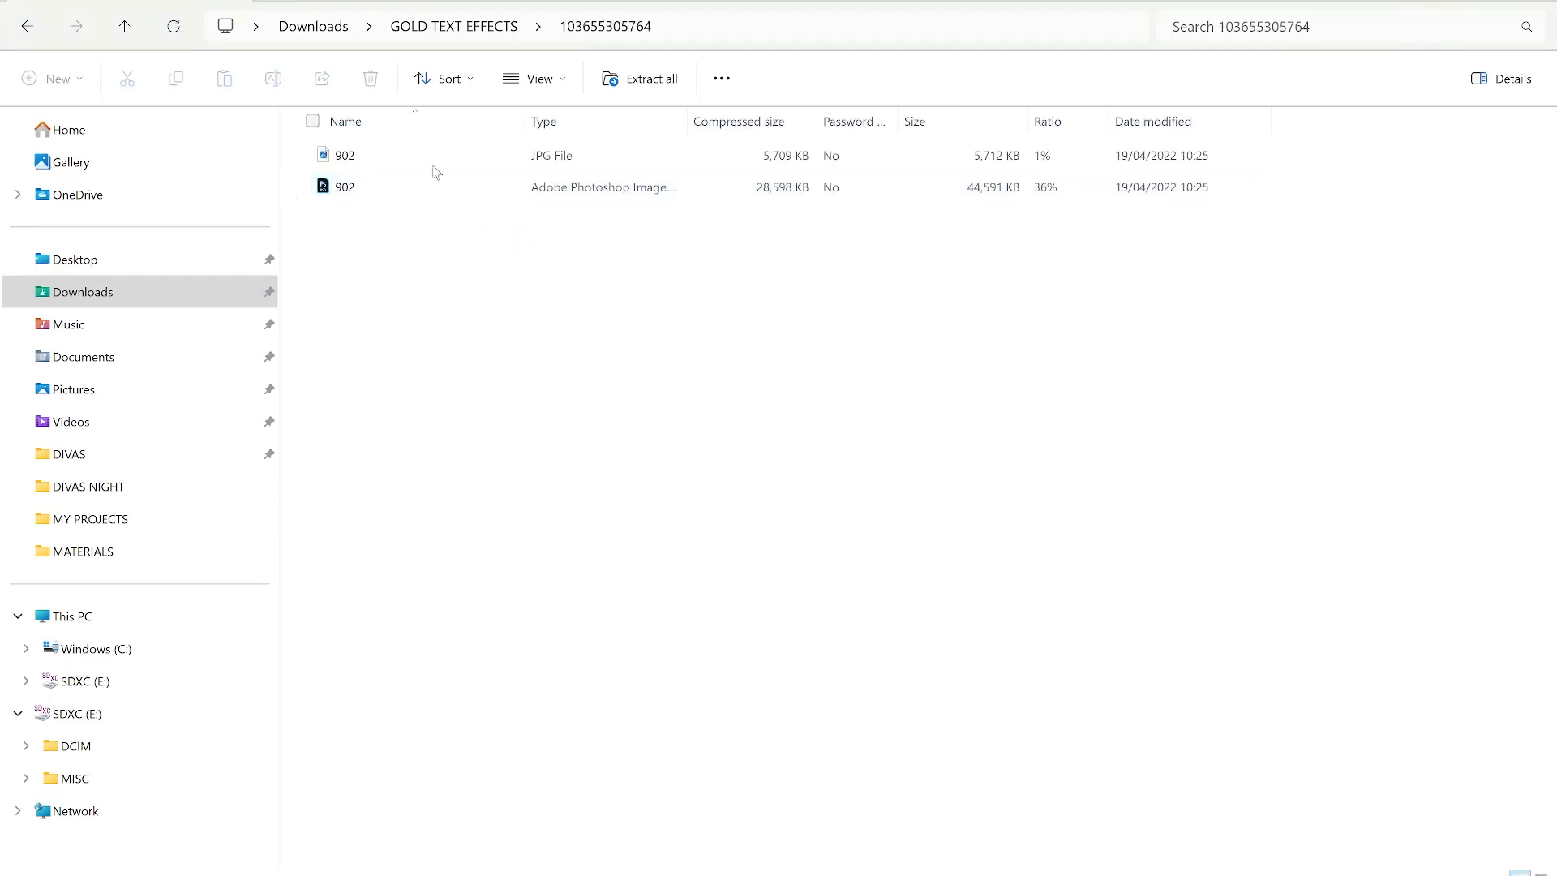
{"action": "left_click", "coordinate": [400, 156]}
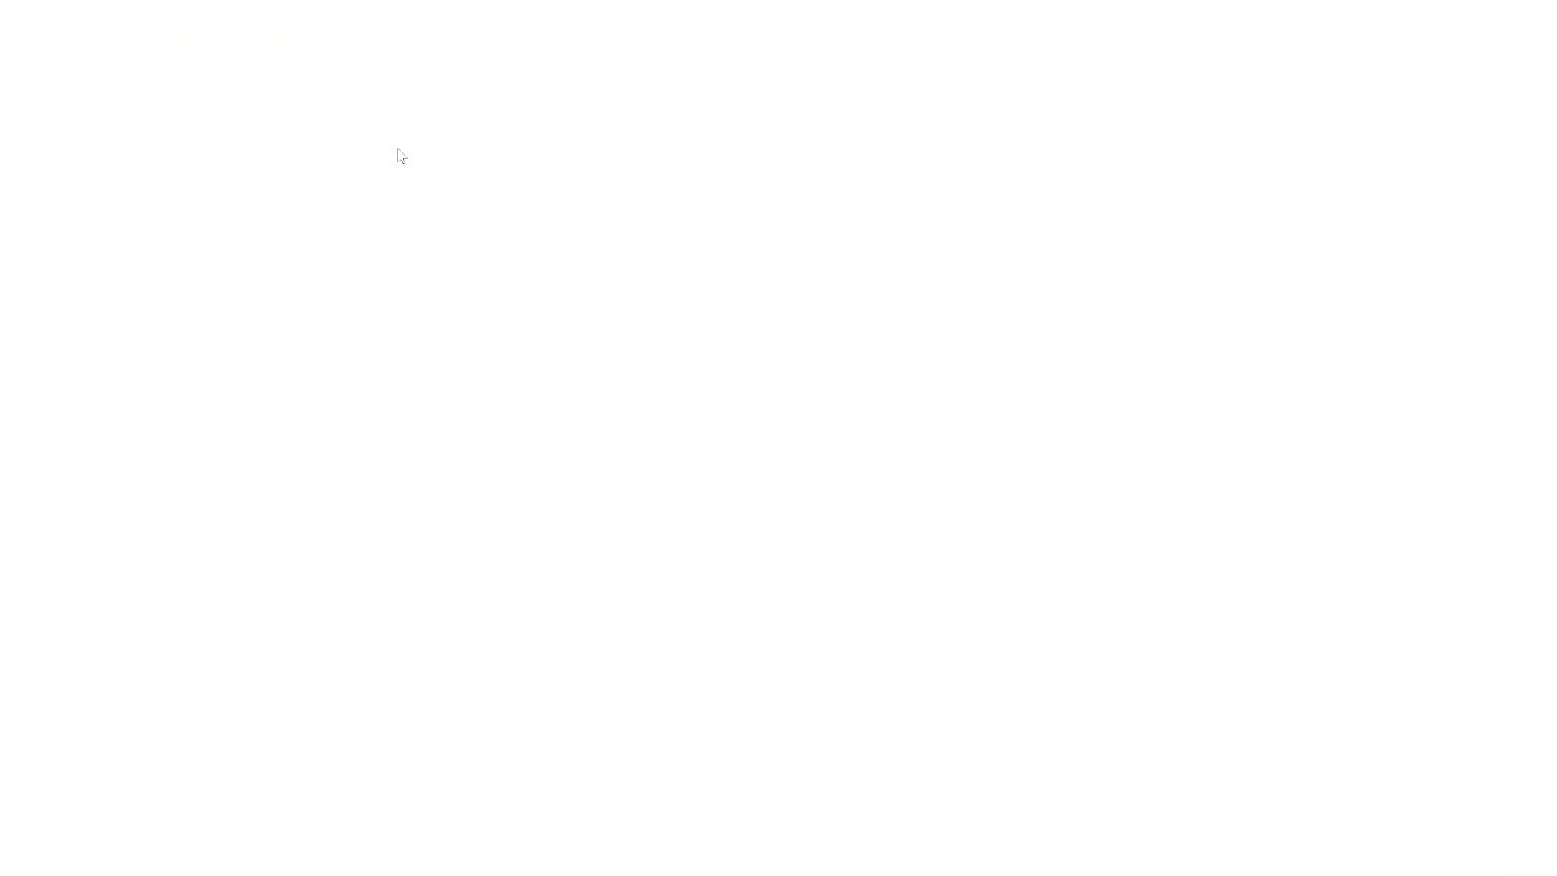
{"action": "scroll", "coordinate": [821, 445], "scroll_direction": "up", "scroll_amount": 1}
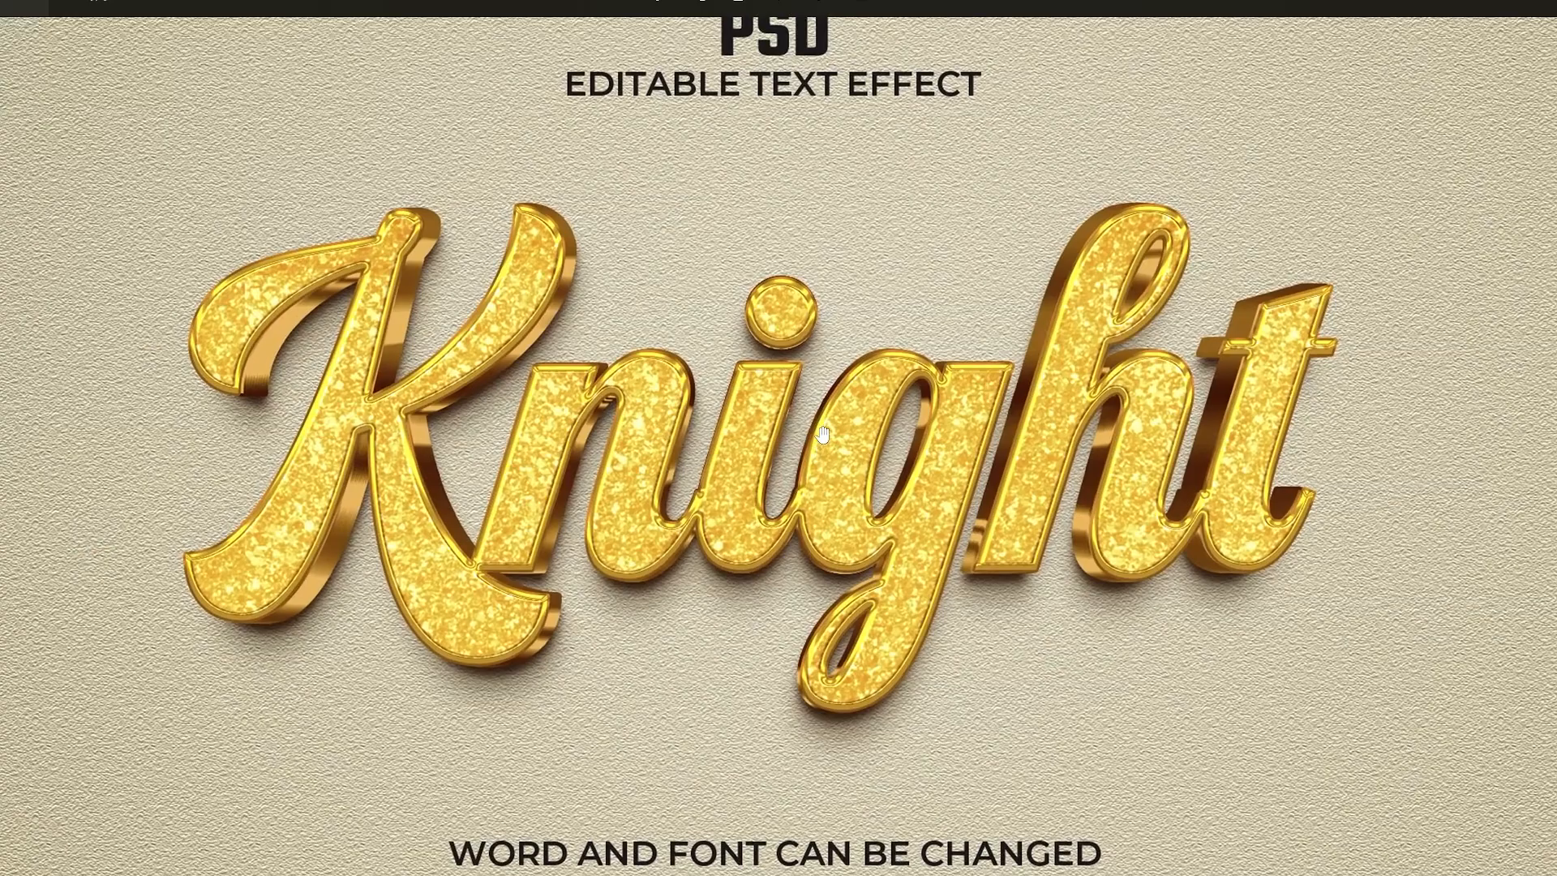
{"action": "scroll", "coordinate": [808, 404], "scroll_direction": "up", "scroll_amount": 1}
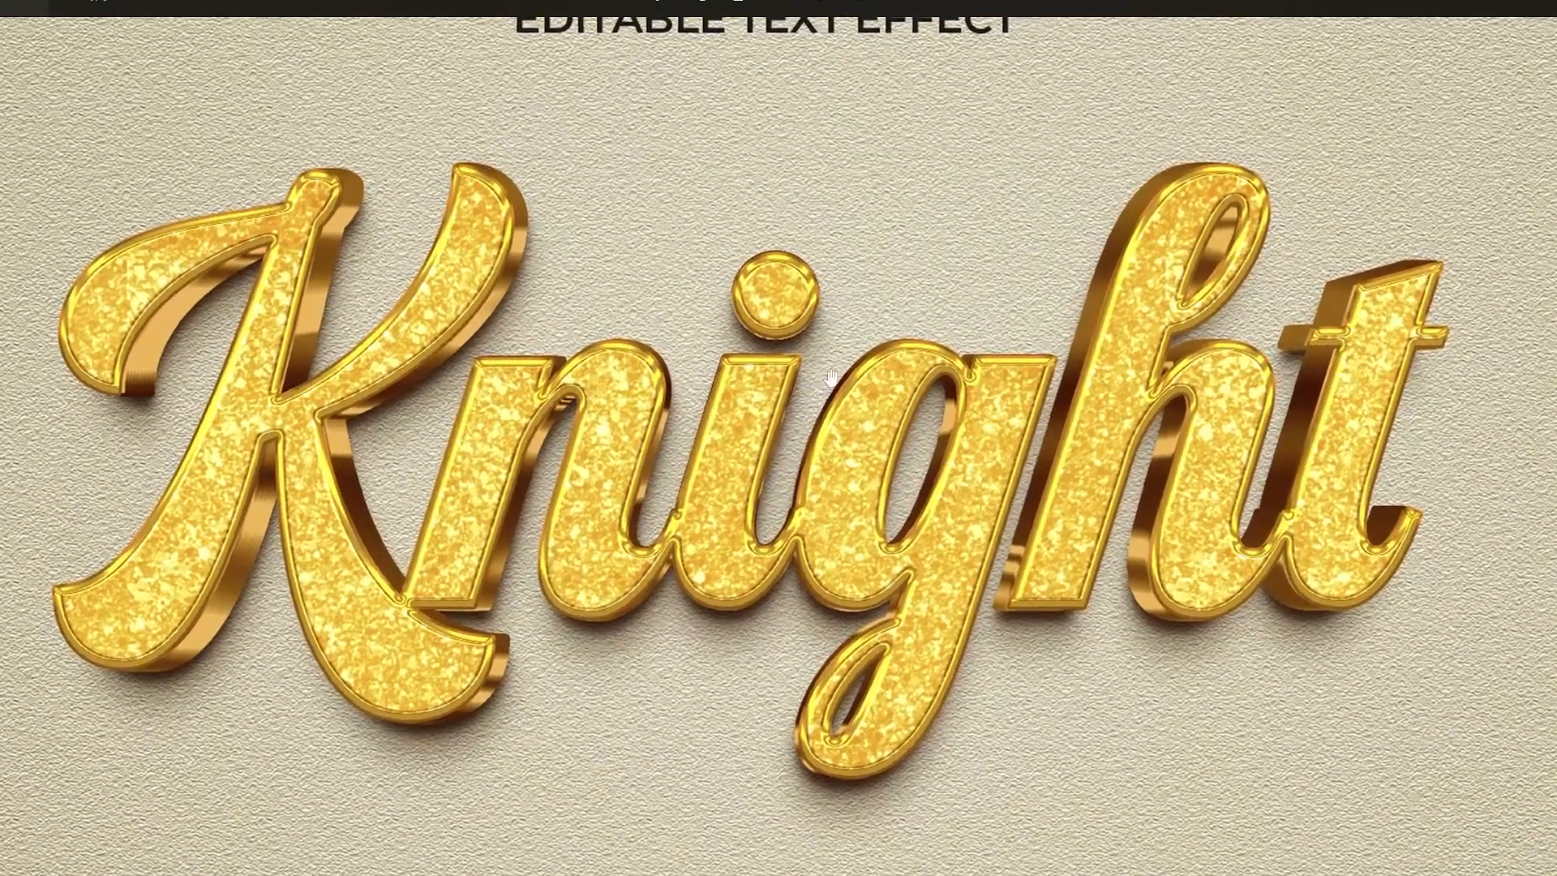
{"action": "scroll", "coordinate": [840, 358], "scroll_direction": "down", "scroll_amount": 2}
{"action": "scroll", "coordinate": [821, 300], "scroll_direction": "up", "scroll_amount": 2}
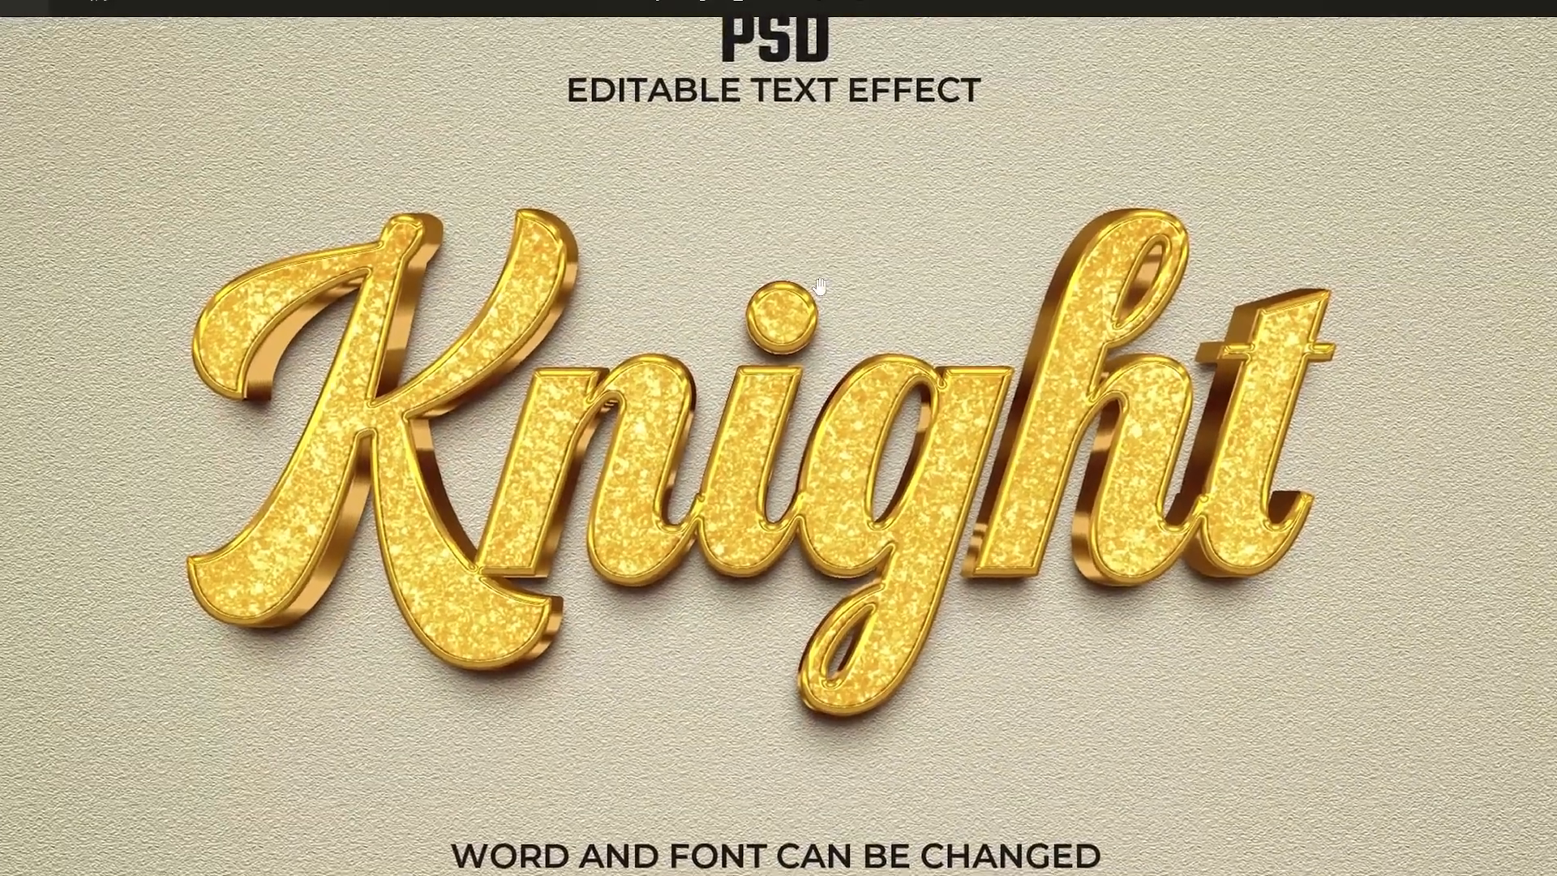
{"action": "scroll", "coordinate": [844, 342], "scroll_direction": "down", "scroll_amount": 1}
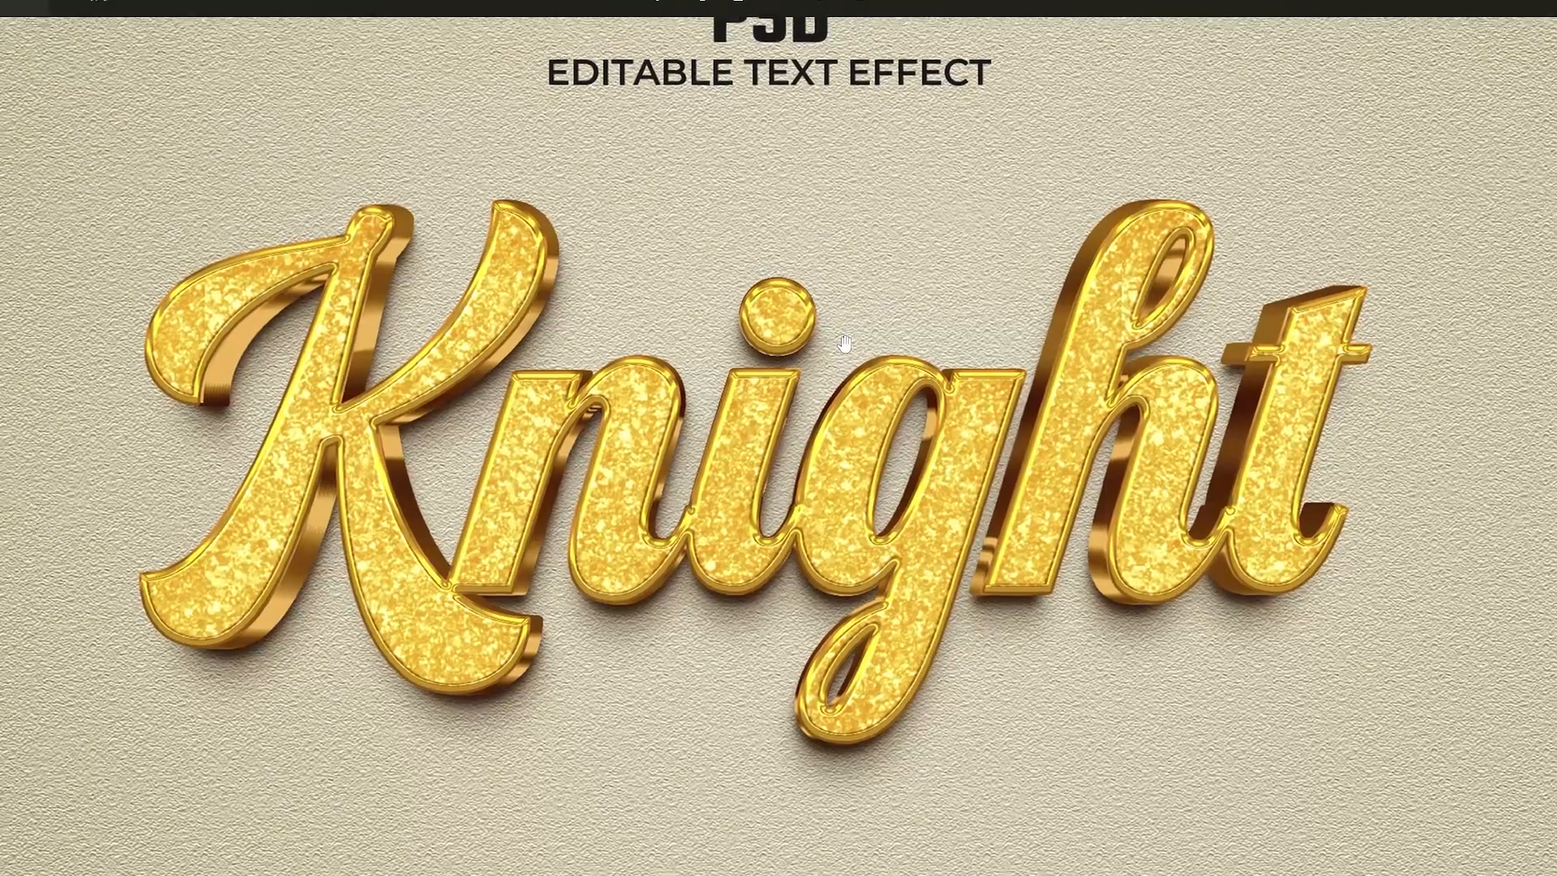
{"action": "scroll", "coordinate": [847, 342], "scroll_direction": "up", "scroll_amount": 2}
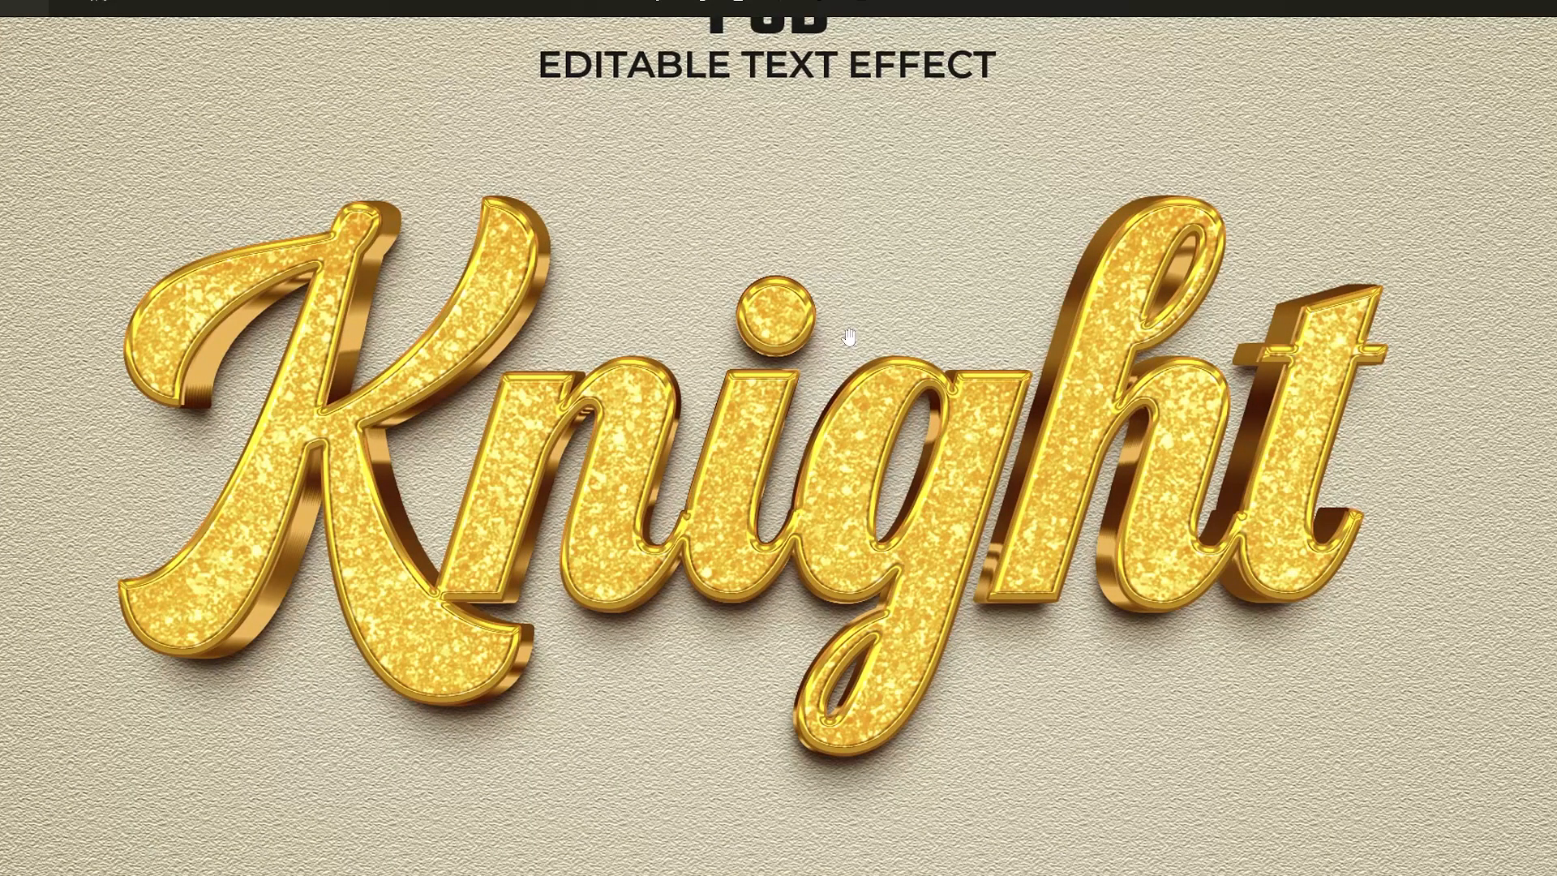
{"action": "scroll", "coordinate": [840, 349], "scroll_direction": "up", "scroll_amount": 1}
{"action": "scroll", "coordinate": [908, 349], "scroll_direction": "down", "scroll_amount": 2}
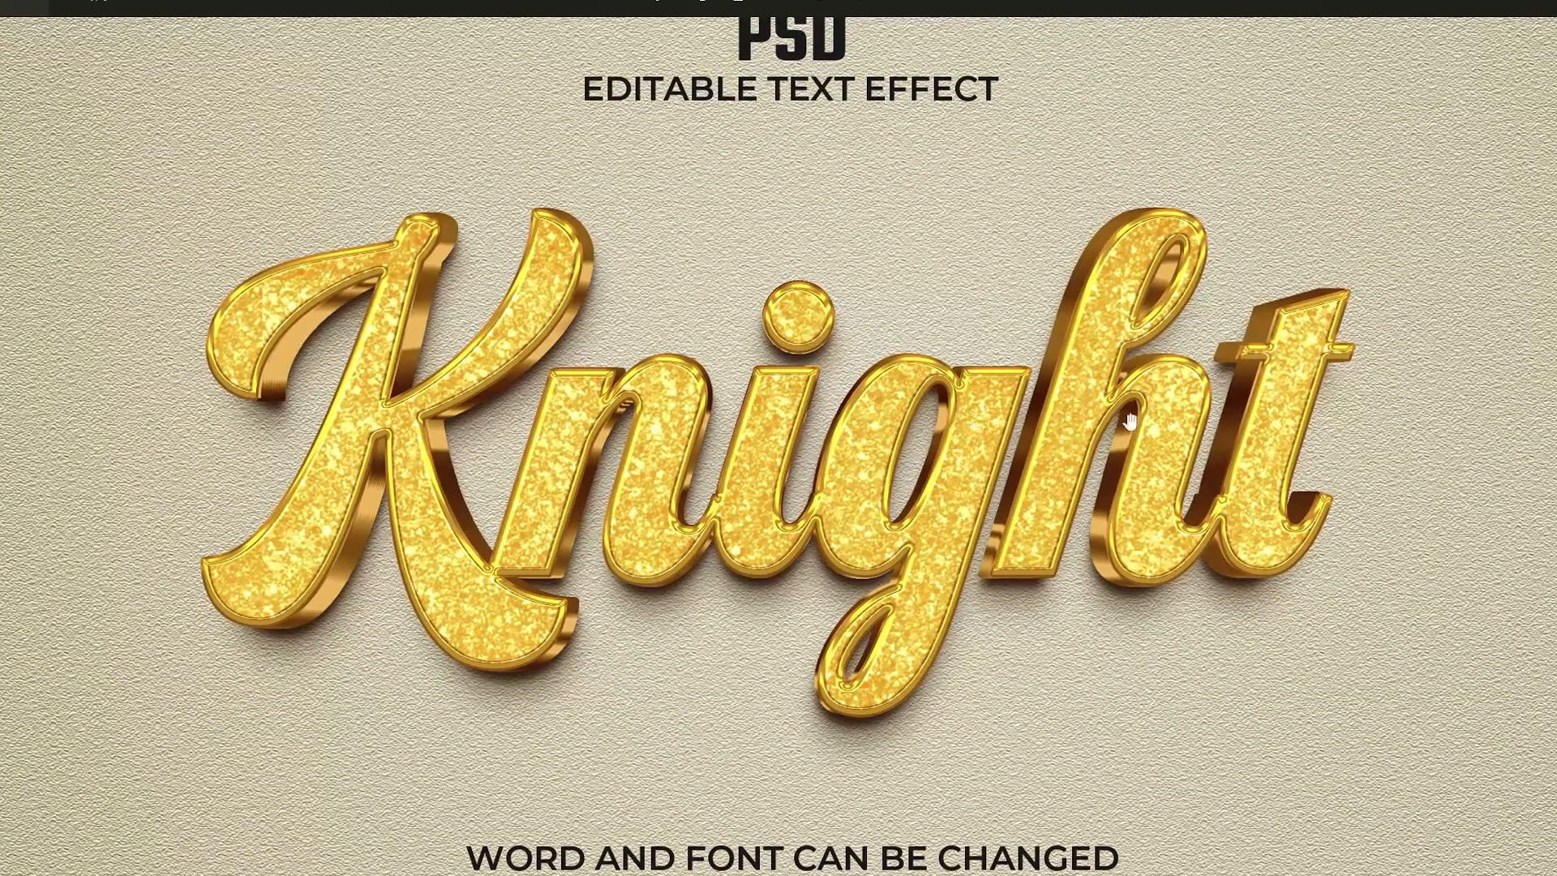
{"action": "scroll", "coordinate": [620, 422], "scroll_direction": "up", "scroll_amount": 1}
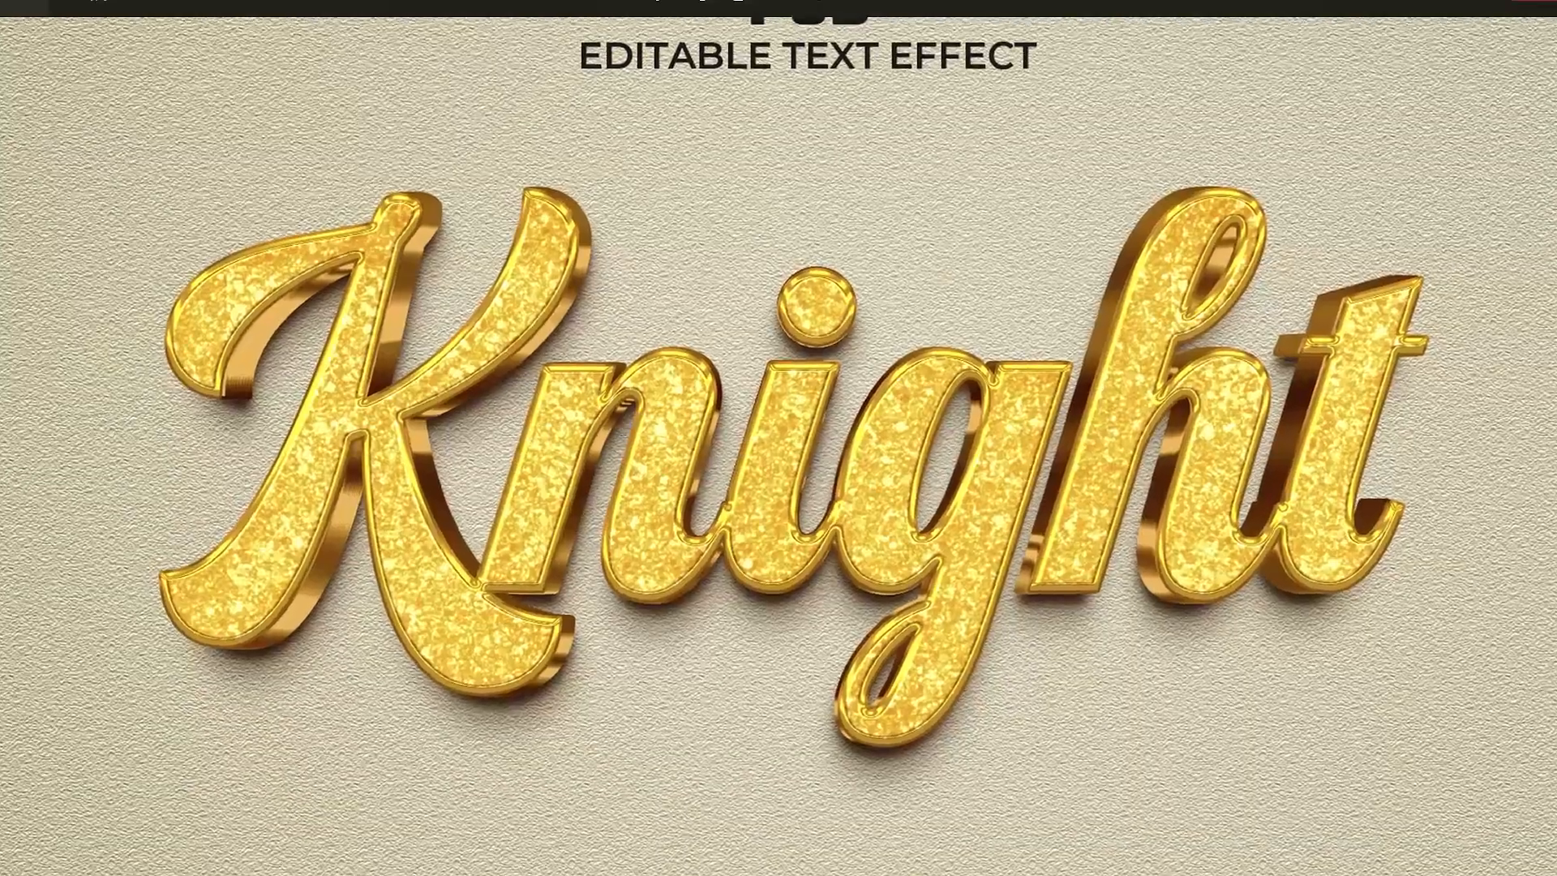
{"action": "left_click", "coordinate": [1534, 2]}
{"action": "double_click", "coordinate": [344, 187]}
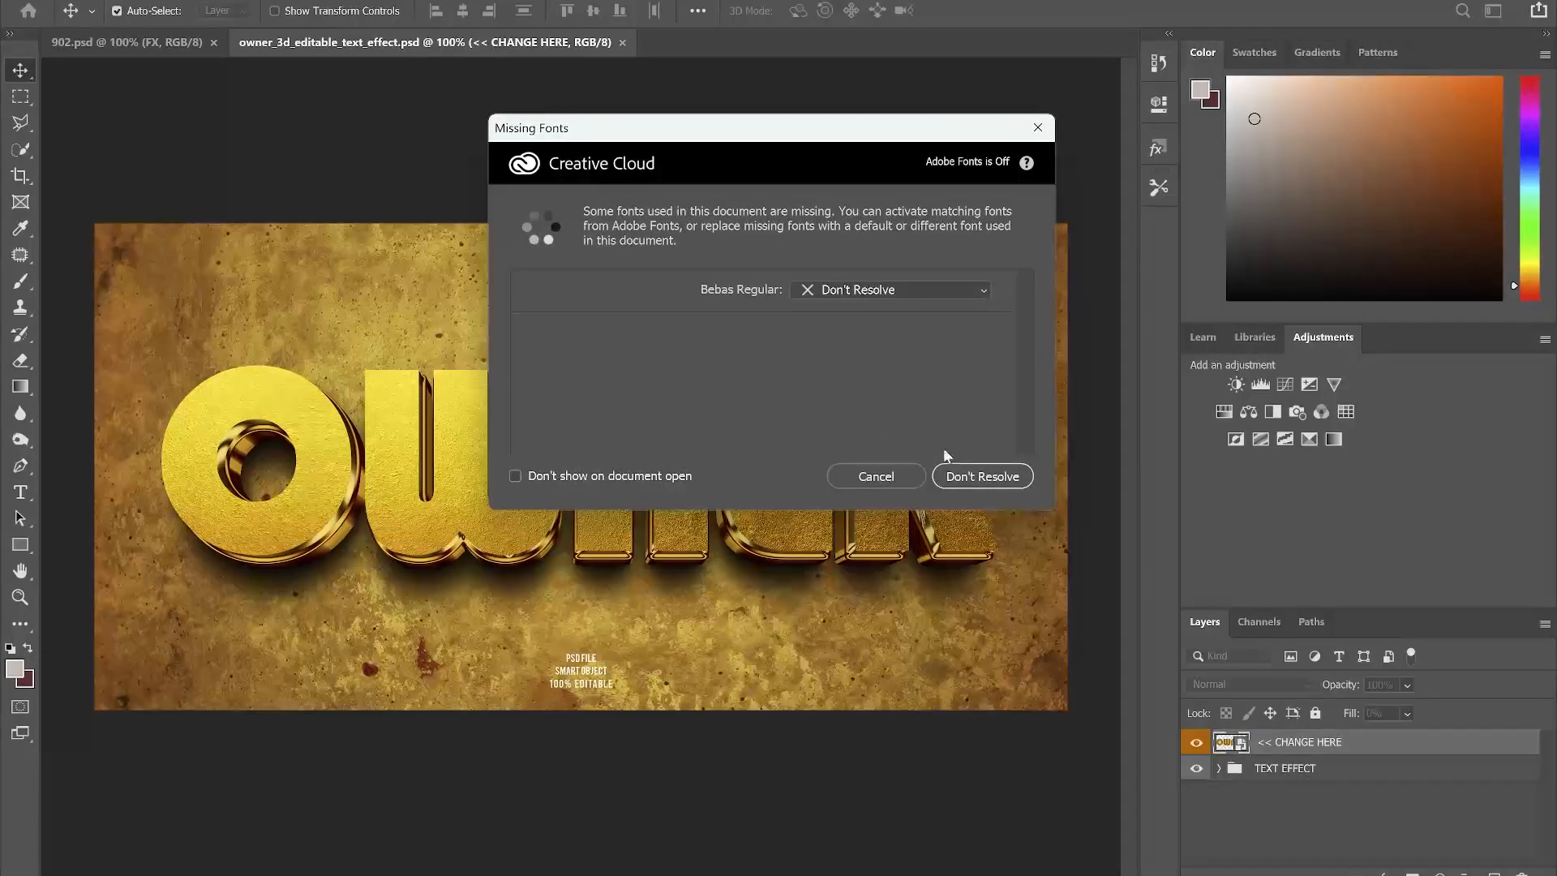
{"action": "left_click", "coordinate": [972, 472]}
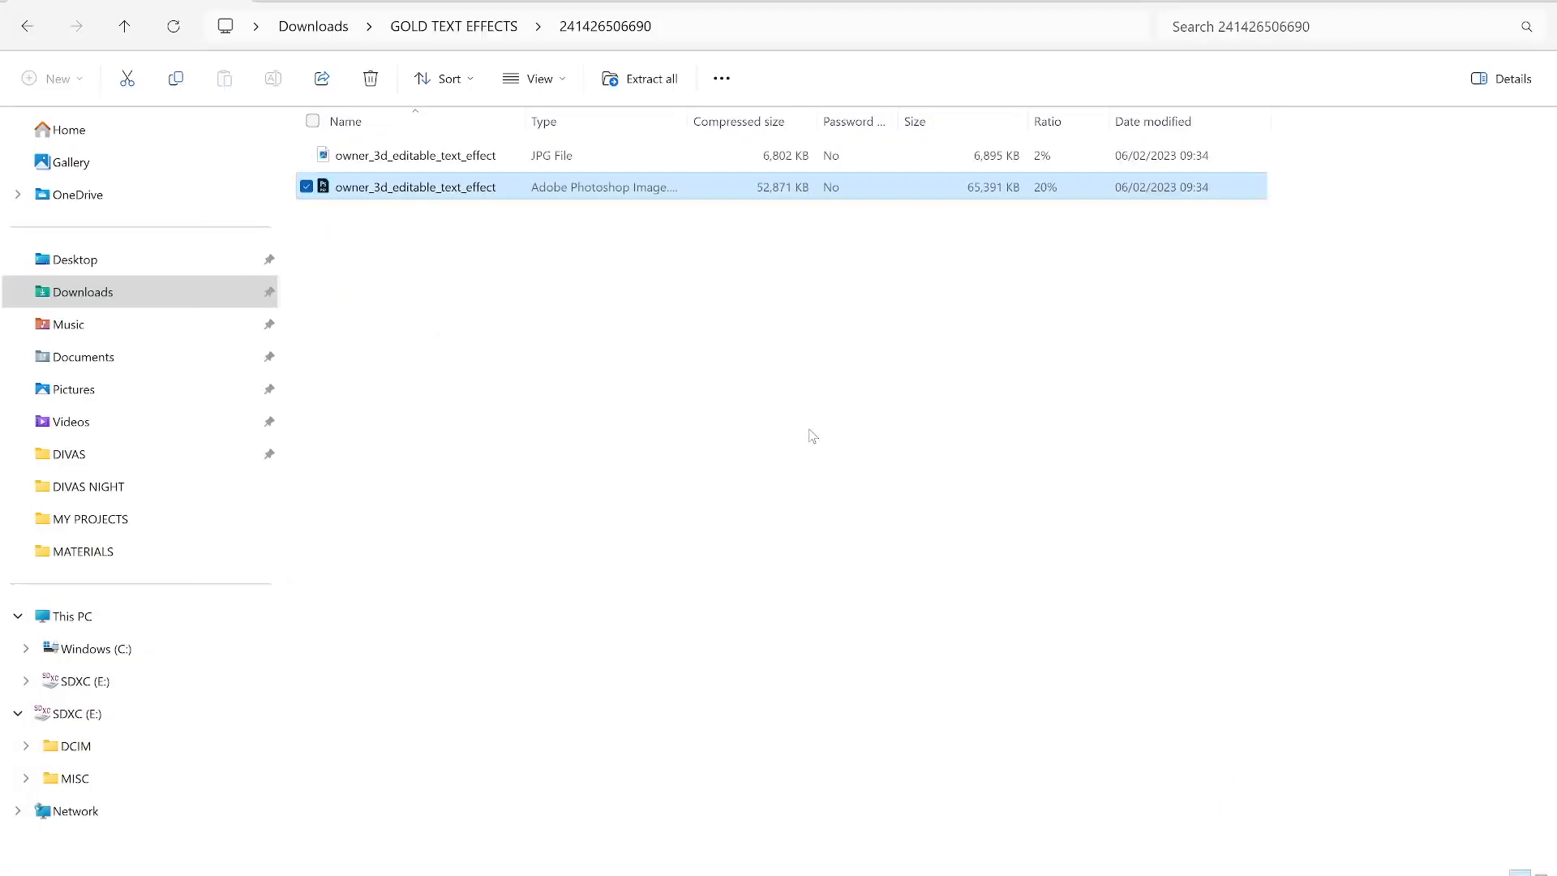
{"action": "key", "text": "alt+Up"}
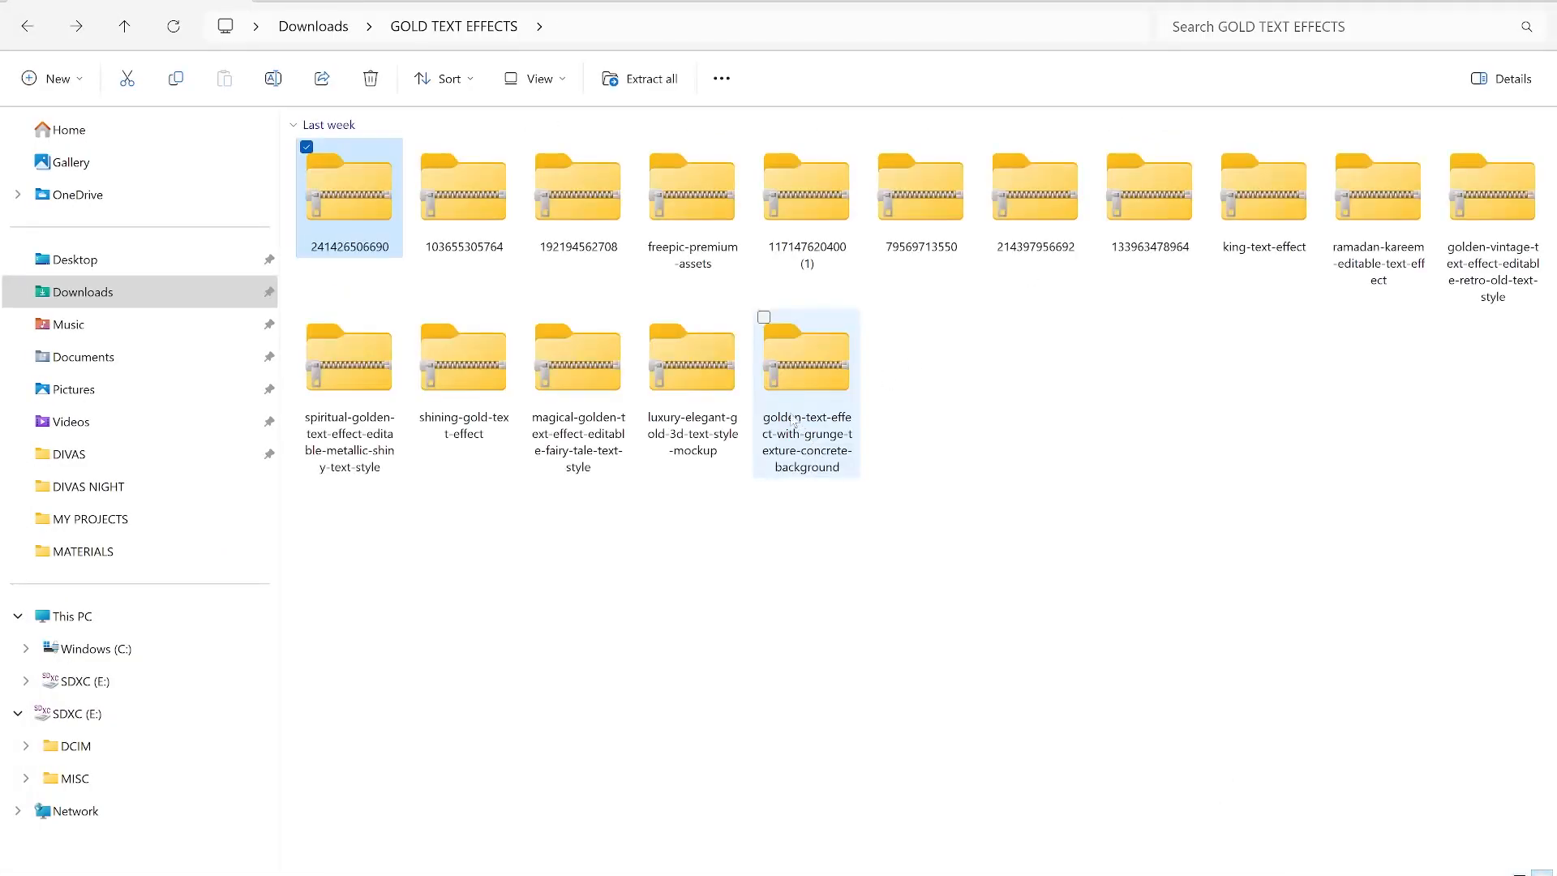
{"action": "double_click", "coordinate": [592, 202]}
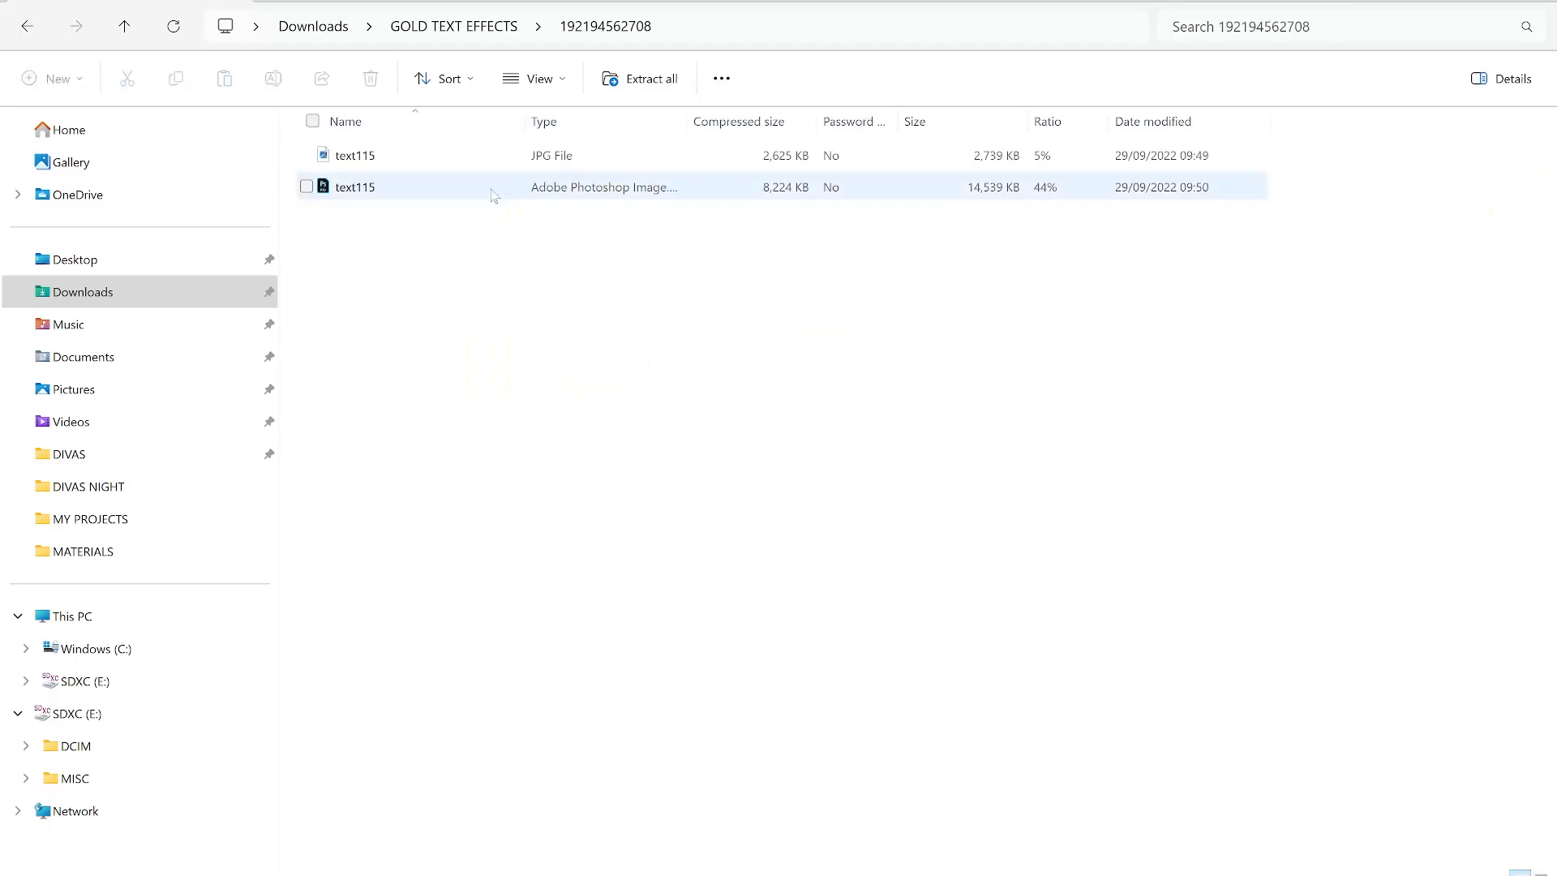
{"action": "double_click", "coordinate": [413, 168]}
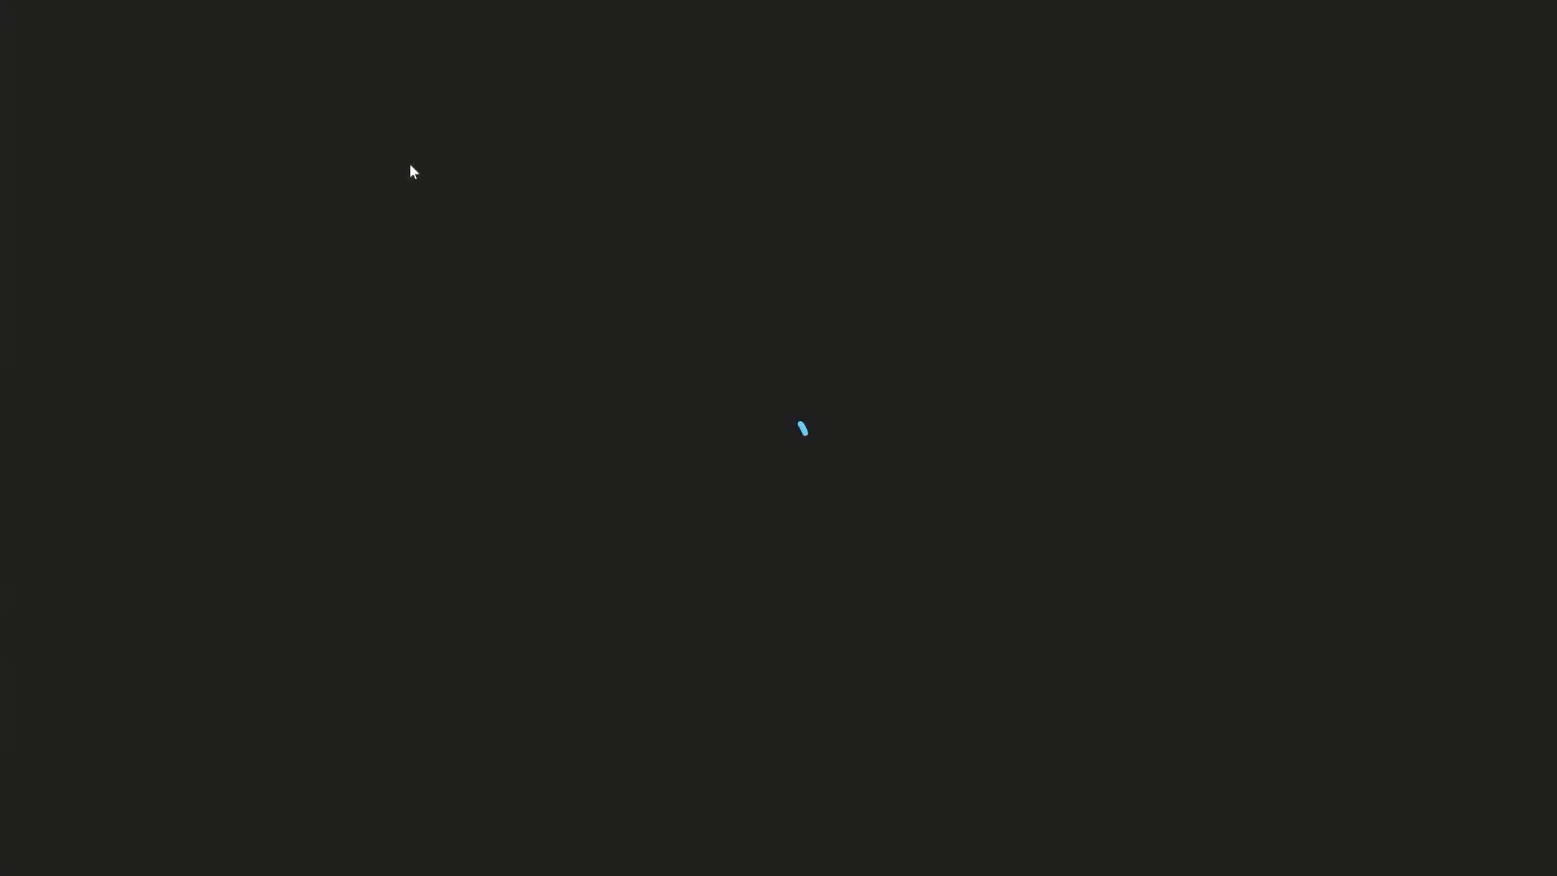
{"action": "scroll", "coordinate": [946, 427], "scroll_direction": "up", "scroll_amount": 2}
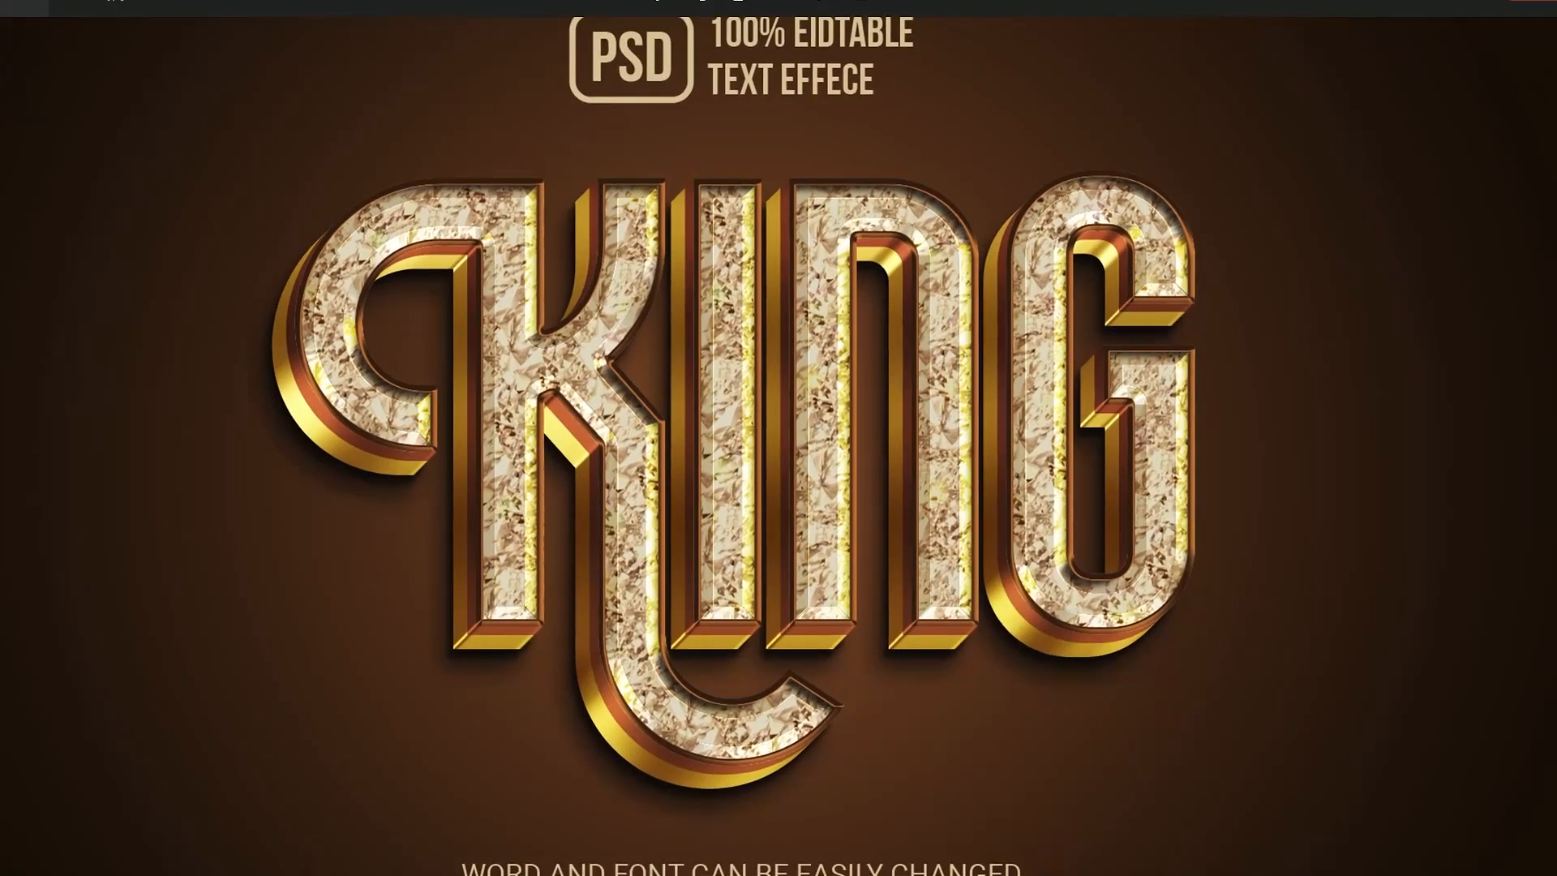
{"action": "left_click", "coordinate": [1532, 1]}
{"action": "key", "text": "alt+Left"}
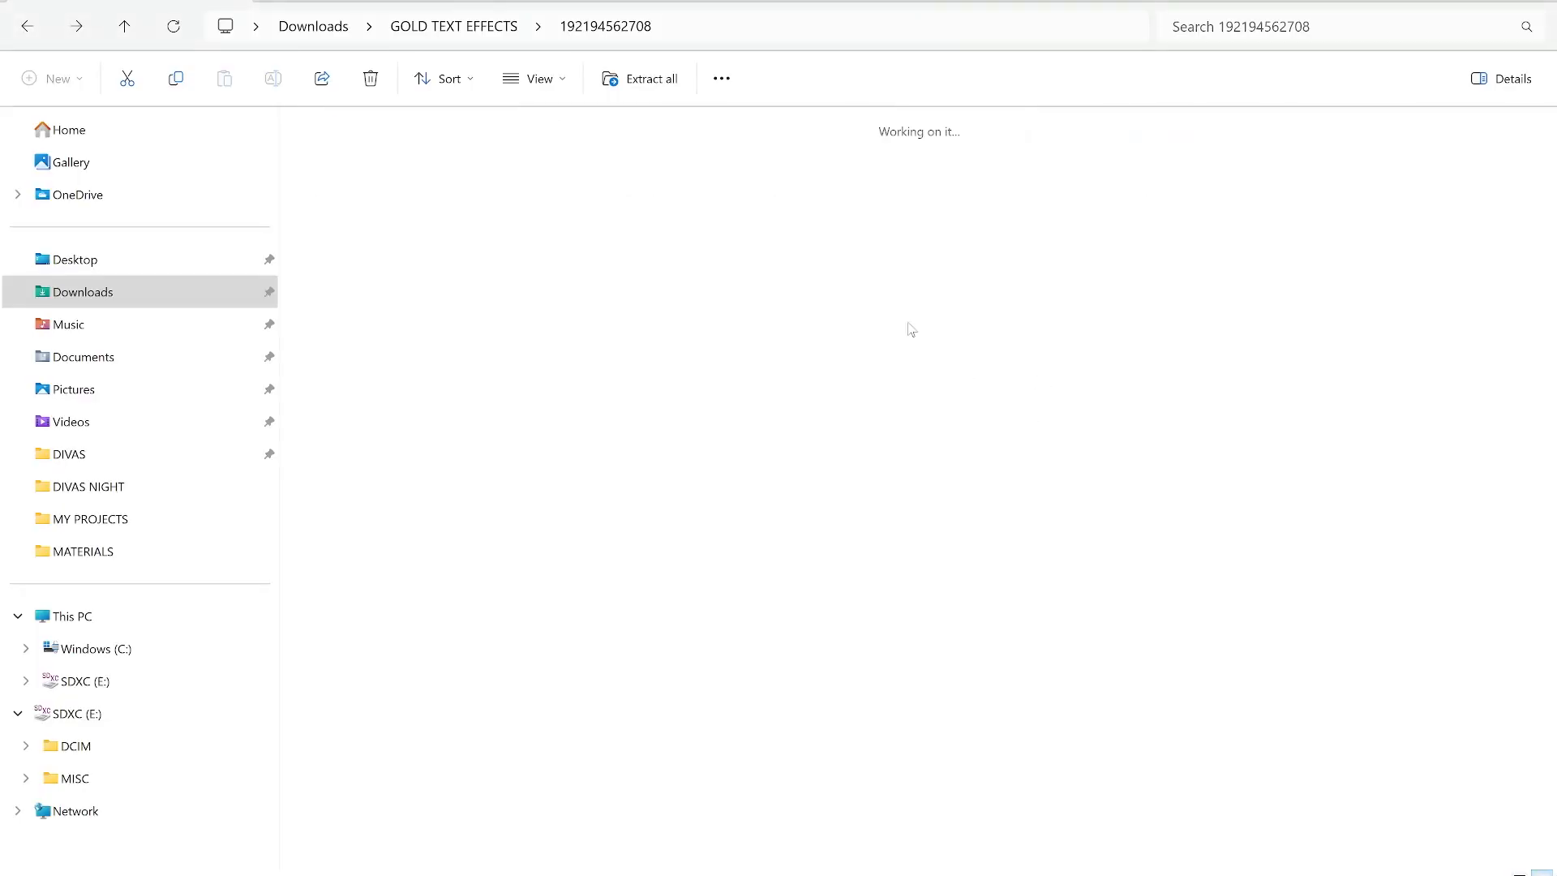
{"action": "double_click", "coordinate": [679, 213]}
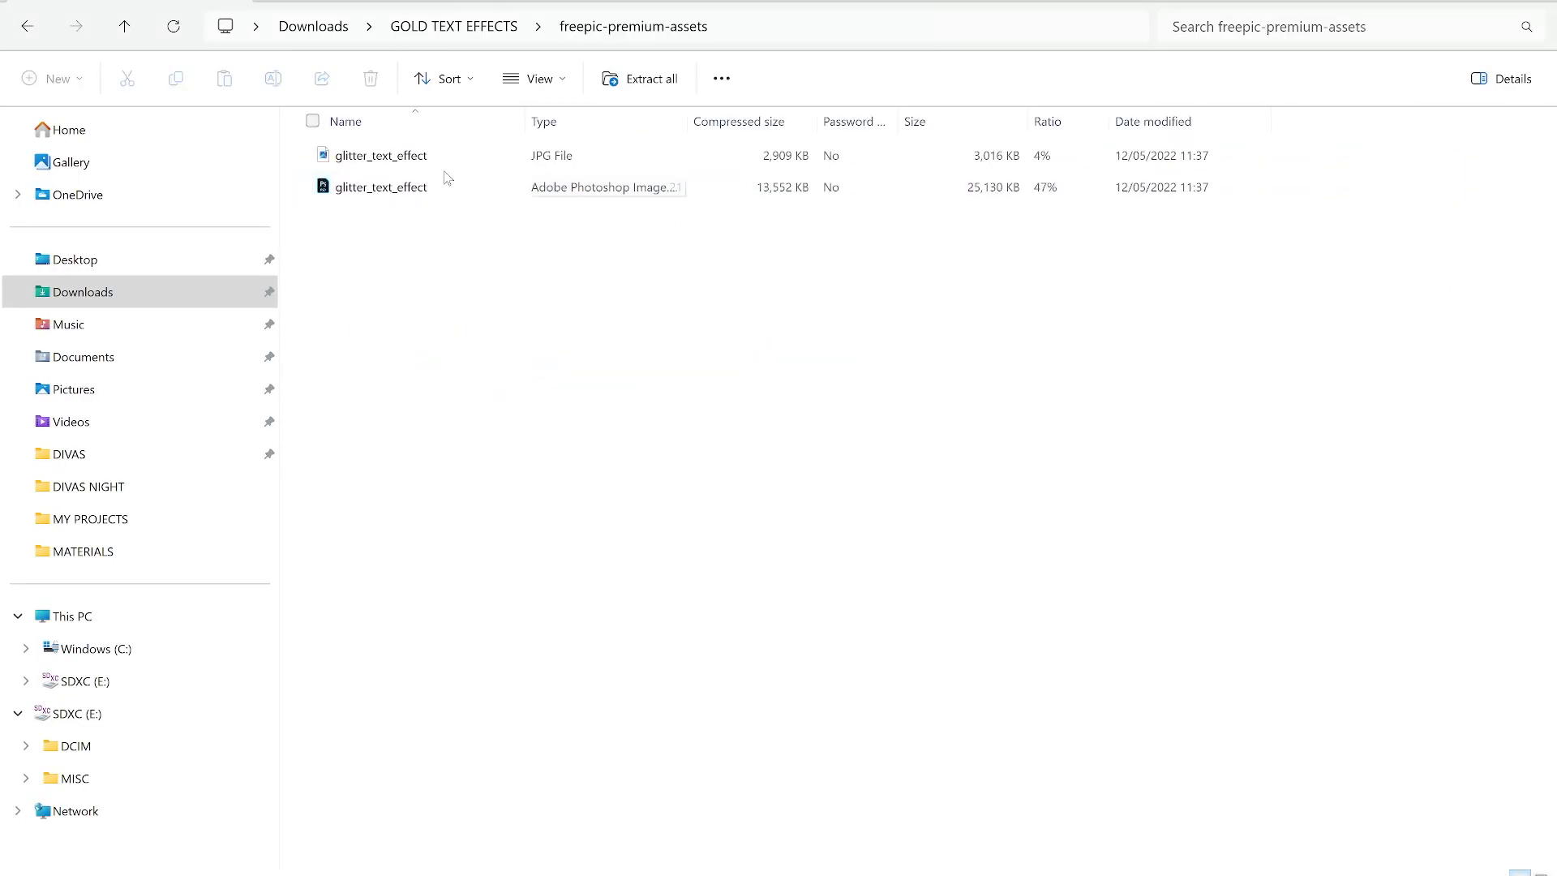
{"action": "double_click", "coordinate": [446, 166]}
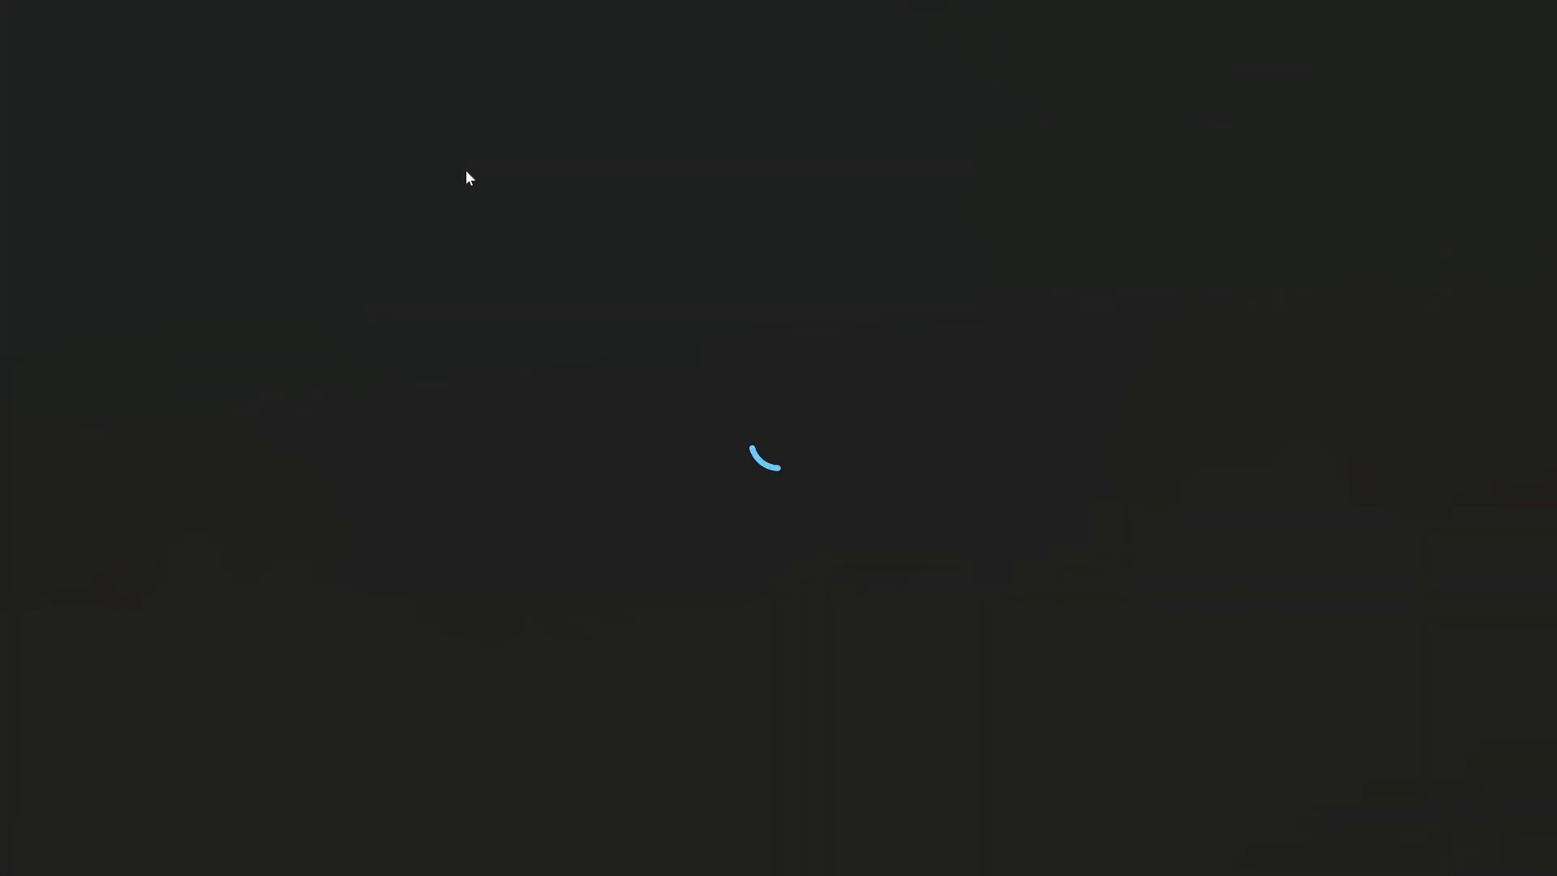
{"action": "scroll", "coordinate": [761, 334], "scroll_direction": "up", "scroll_amount": 2}
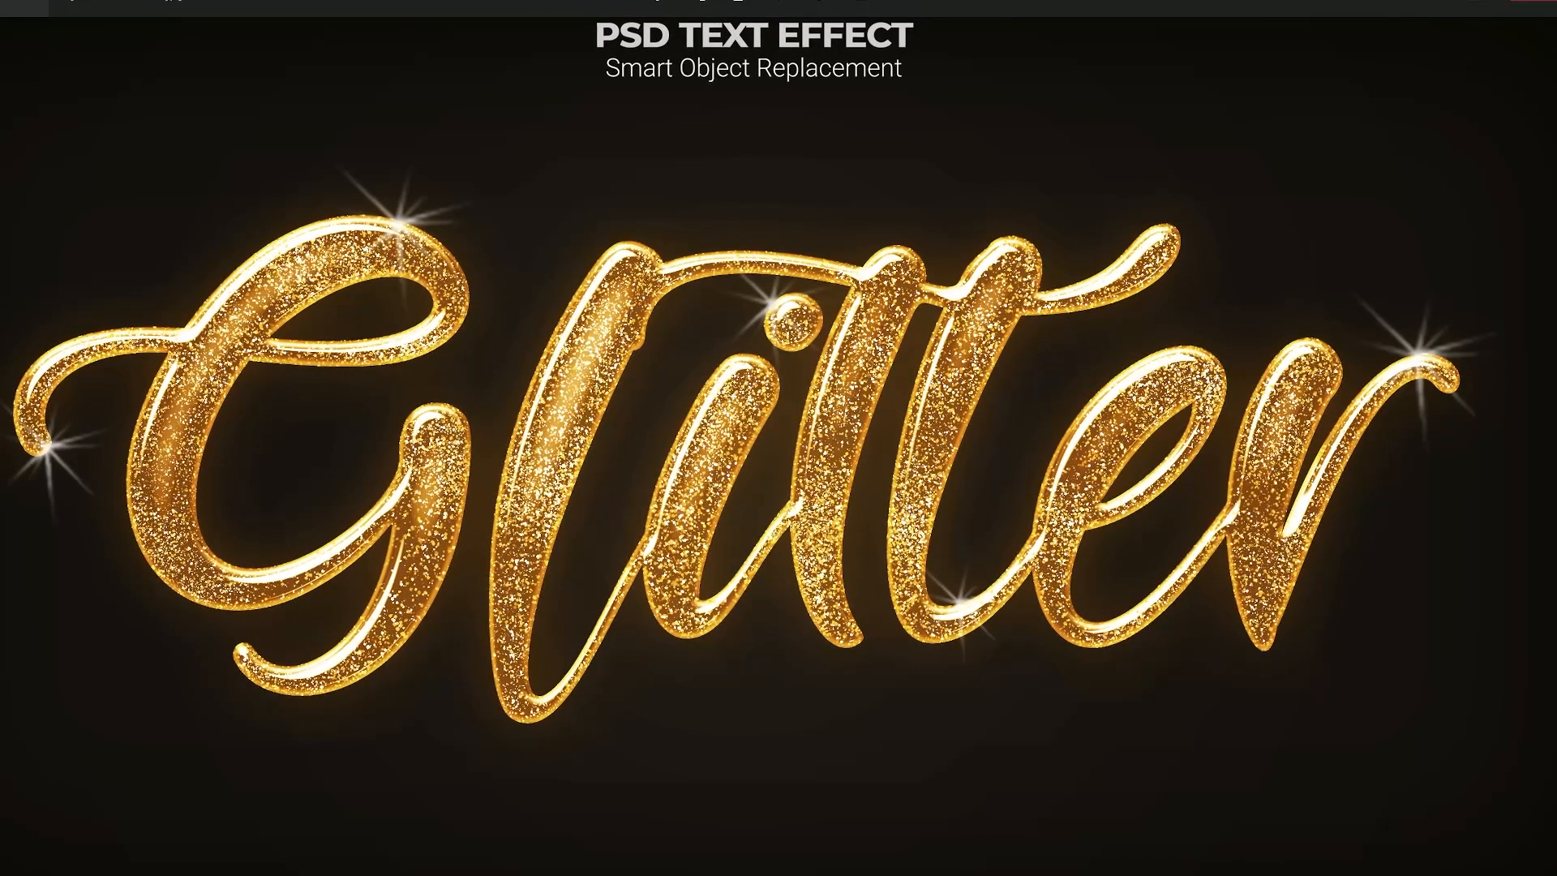
{"action": "left_click", "coordinate": [1533, 1]}
{"action": "key", "text": "alt+Left"}
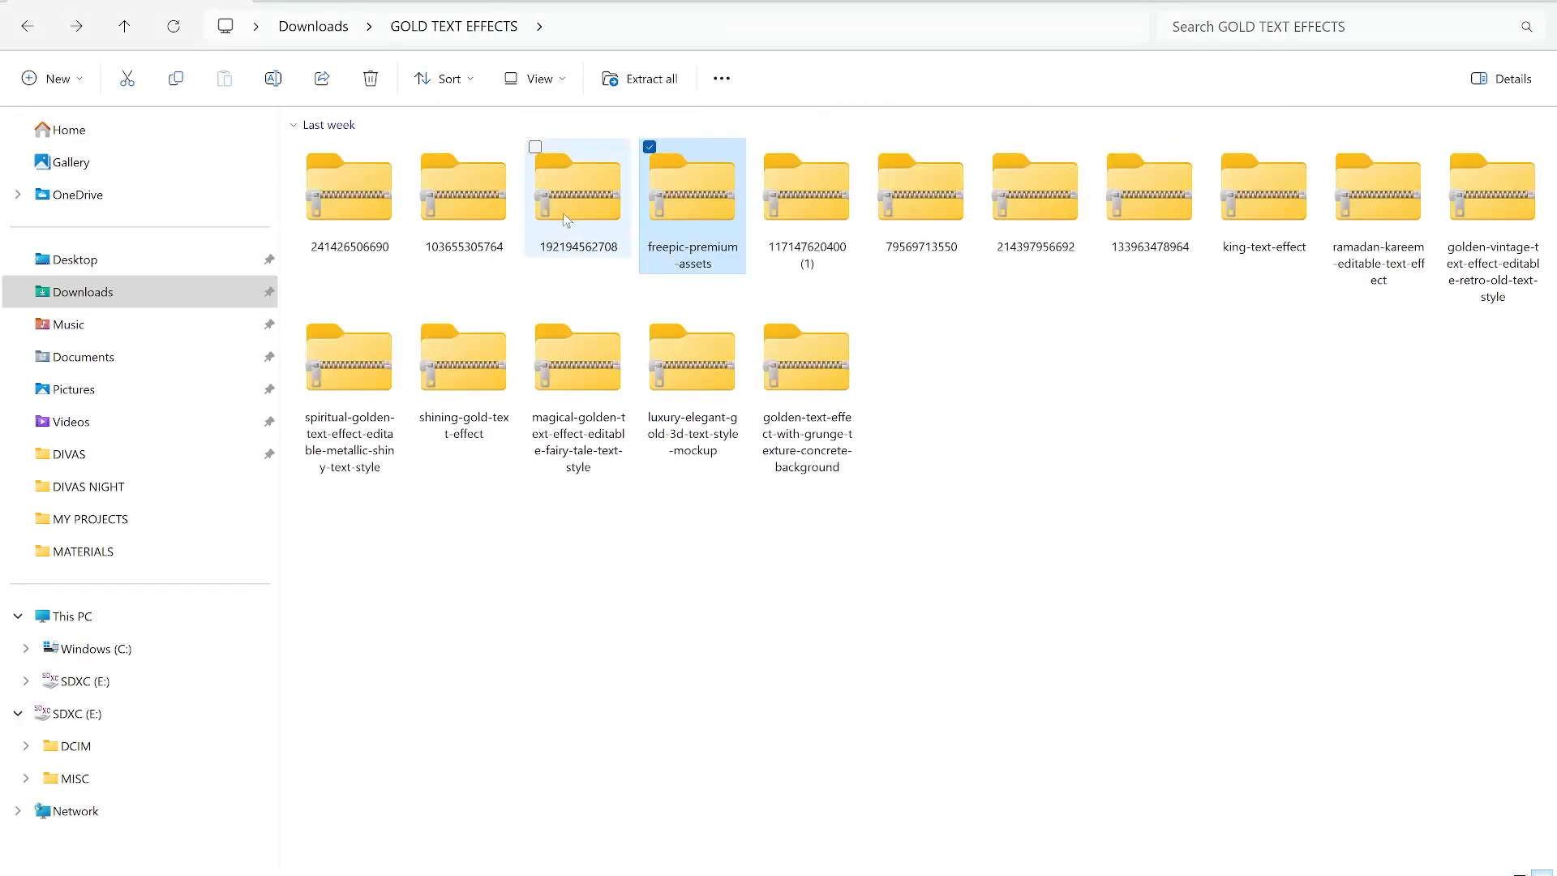
- Preview the golden LORD and Sparkle gold effect images in the next two folders
{"action": "double_click", "coordinate": [807, 194]}
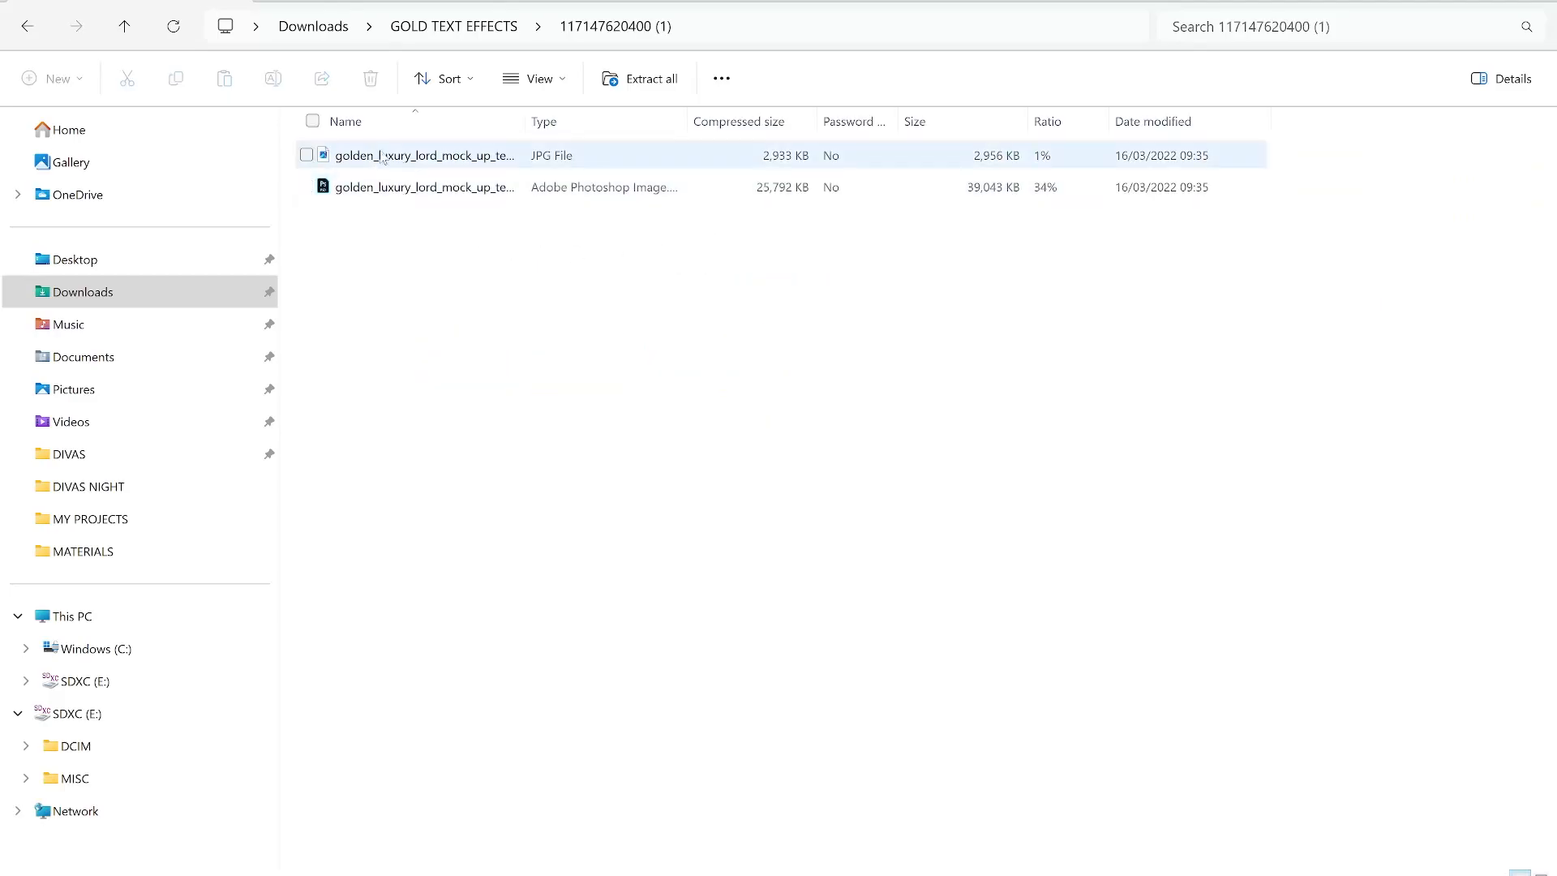
{"action": "double_click", "coordinate": [381, 156]}
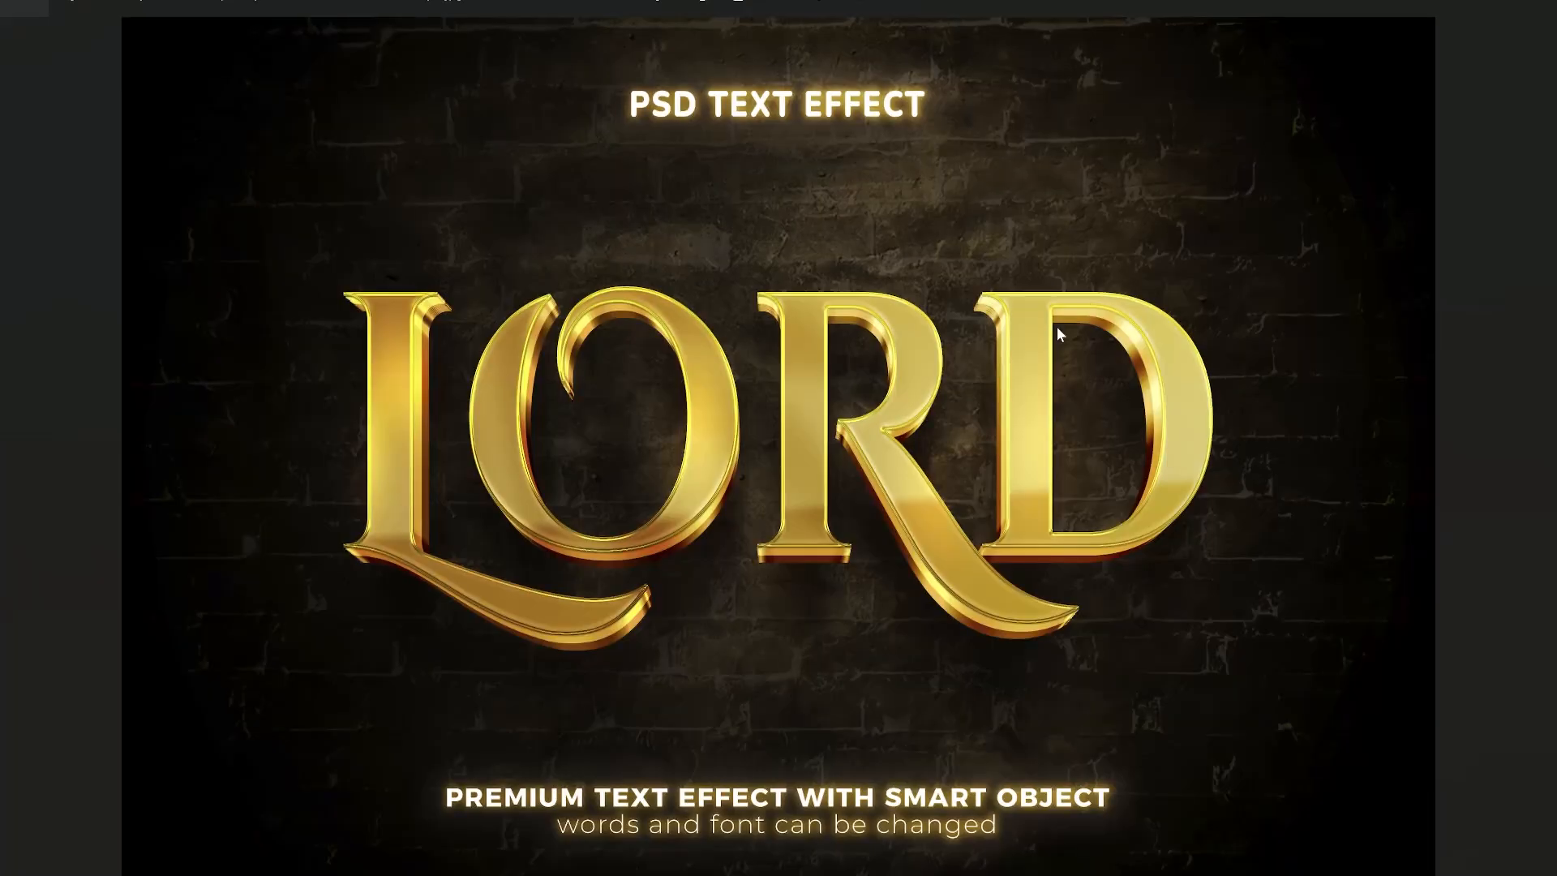
{"action": "key", "text": "Escape"}
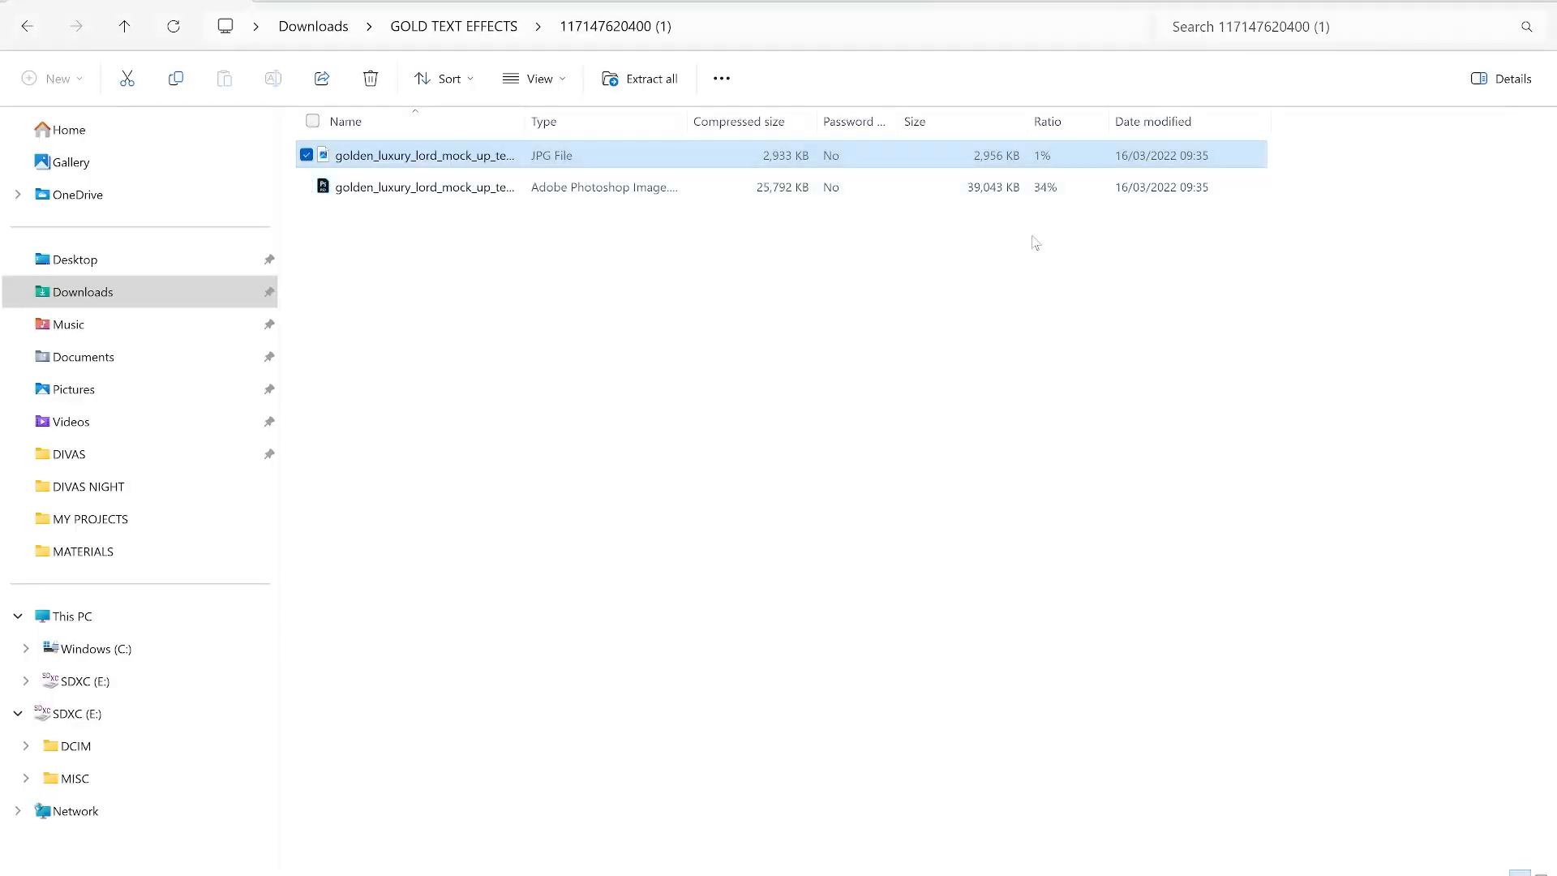
{"action": "key", "text": "alt+Left"}
{"action": "double_click", "coordinate": [936, 207]}
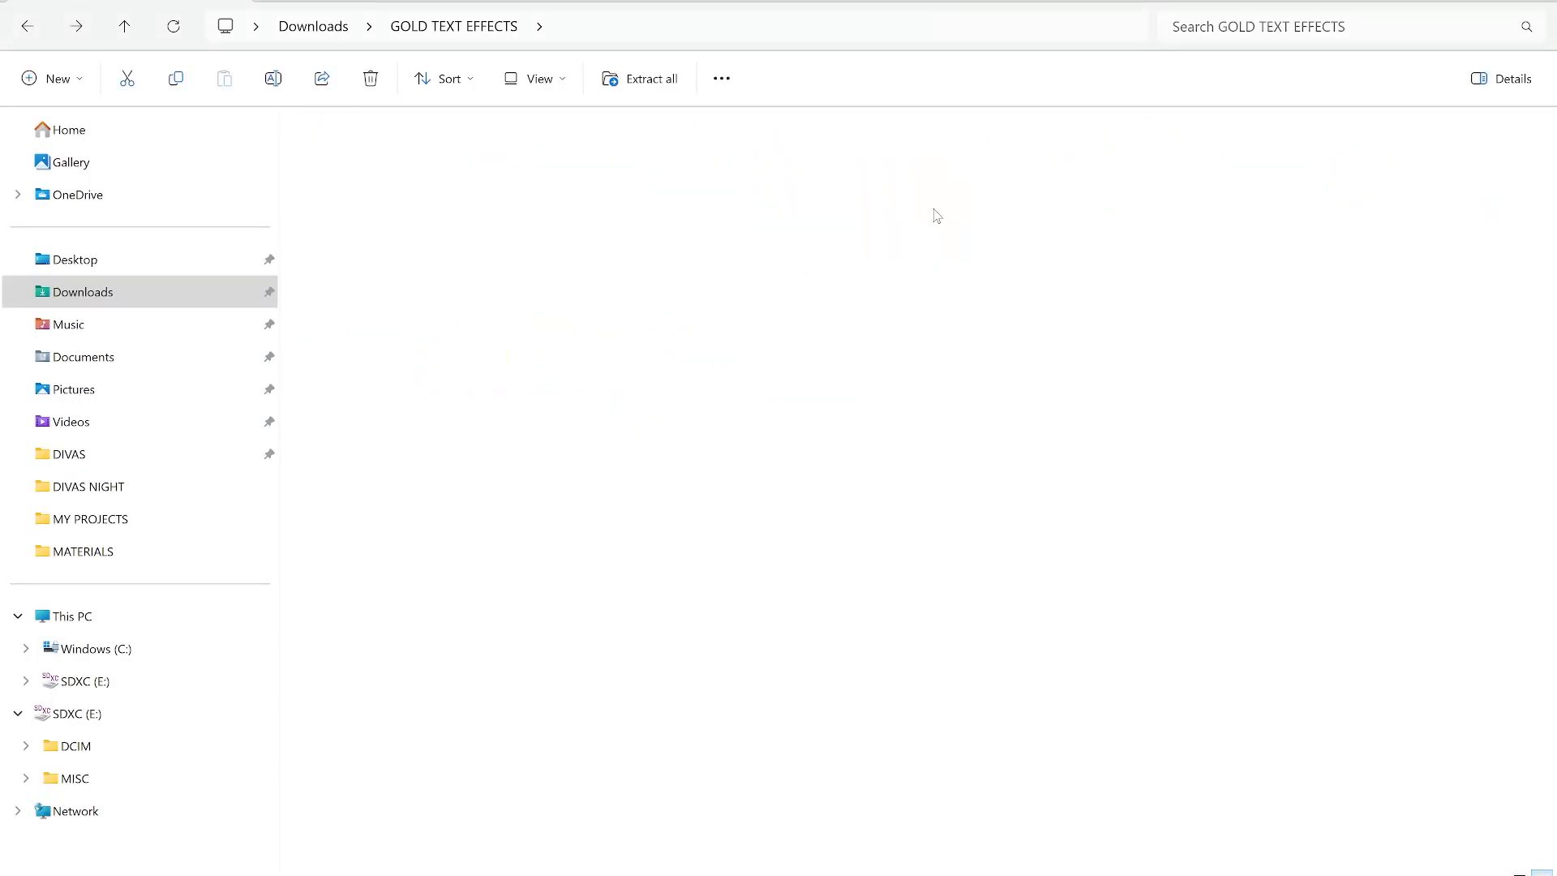
{"action": "double_click", "coordinate": [399, 155]}
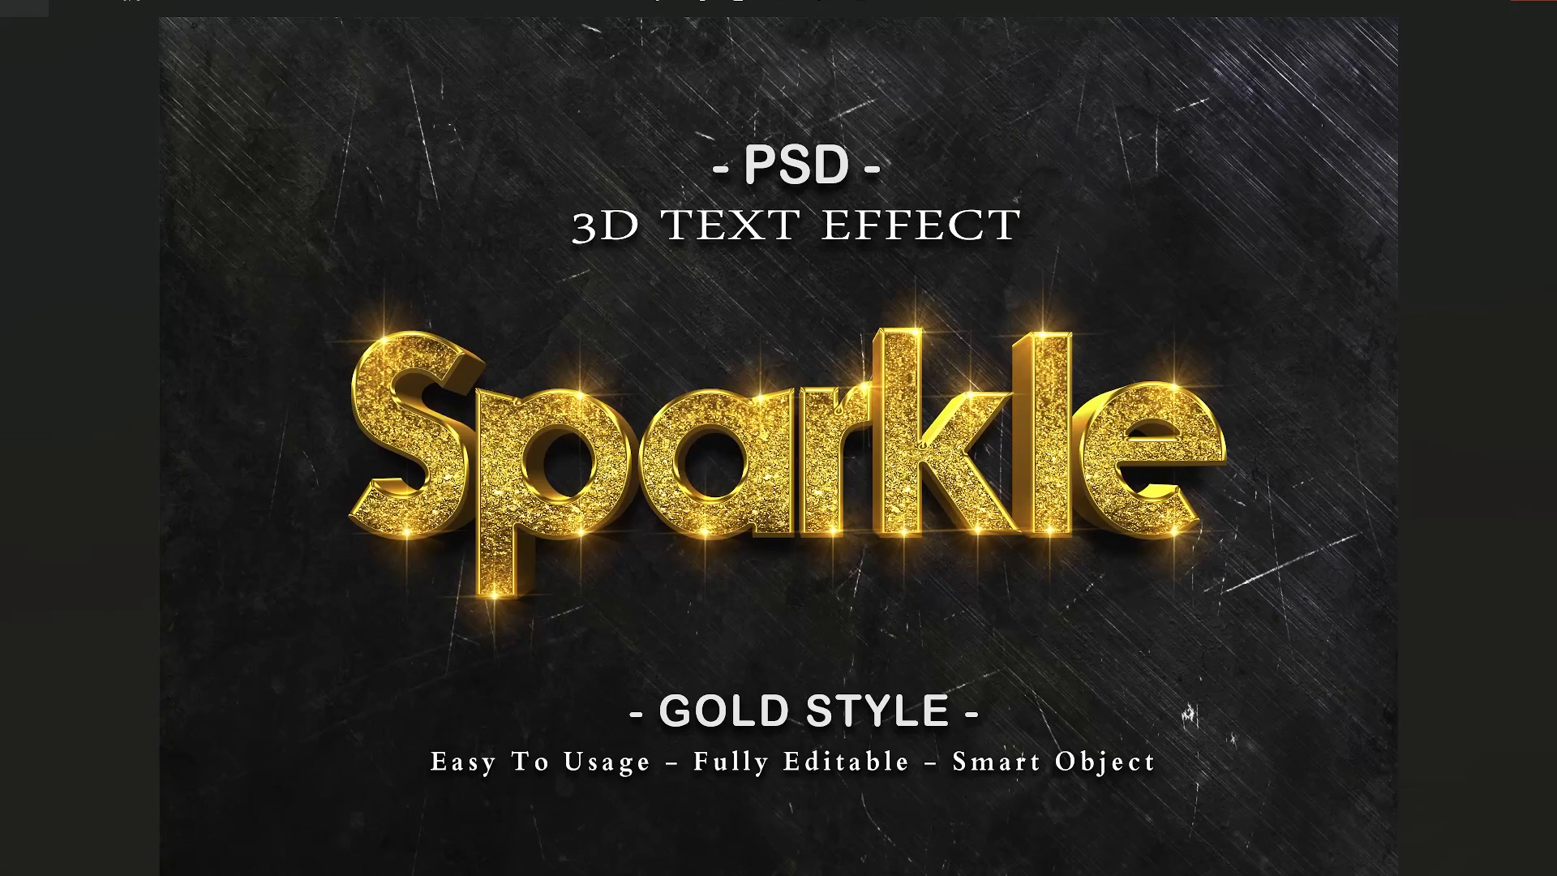
{"action": "key", "text": "Escape"}
{"action": "key", "text": "alt+Left"}
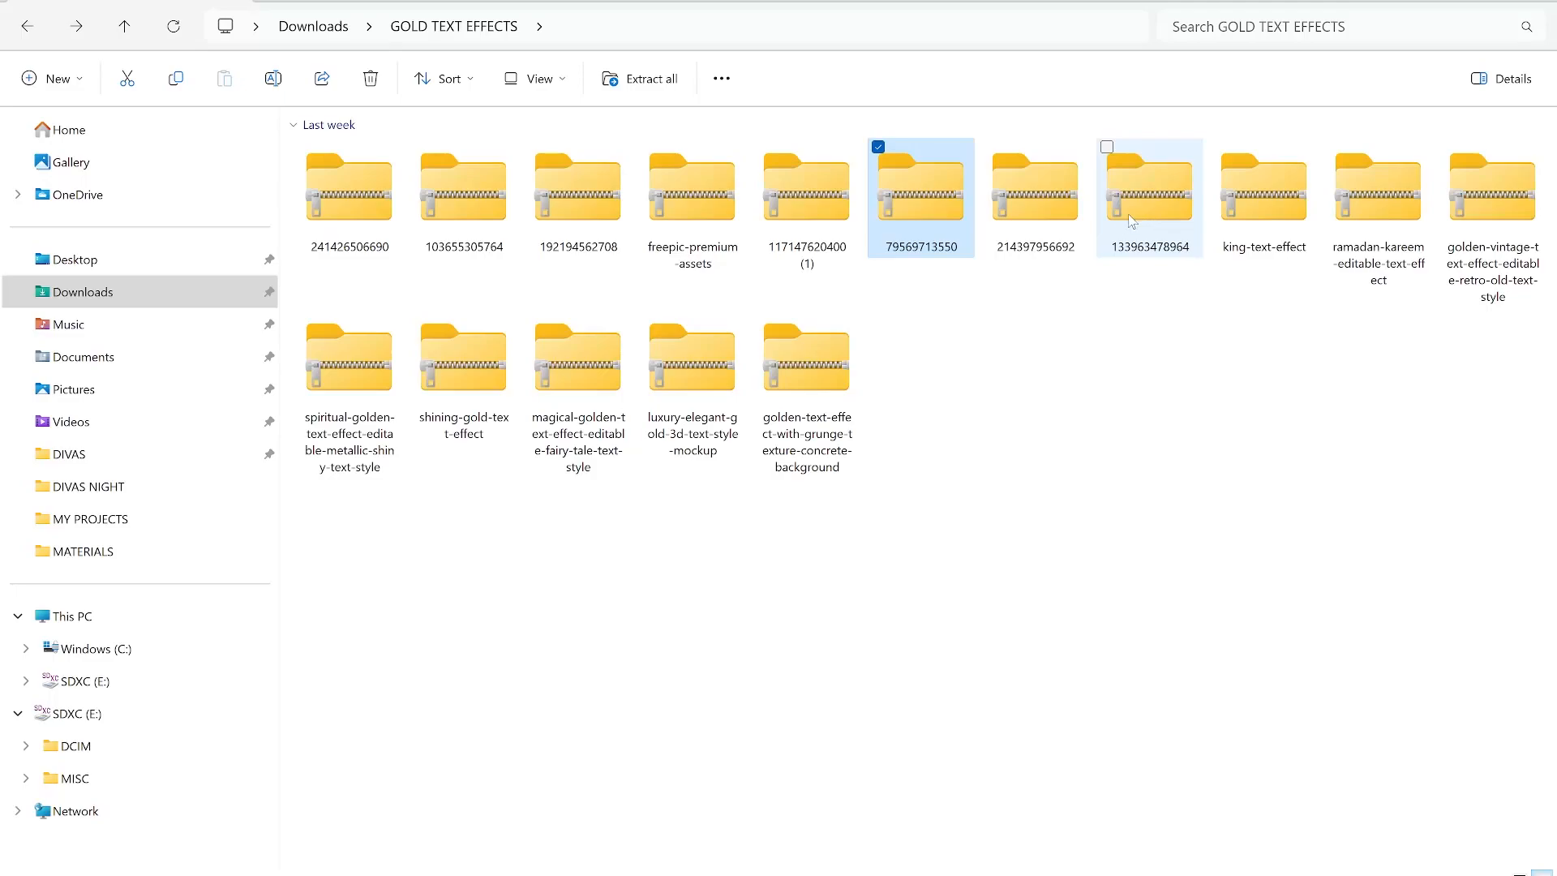
{"action": "double_click", "coordinate": [1050, 227]}
{"action": "double_click", "coordinate": [354, 157]}
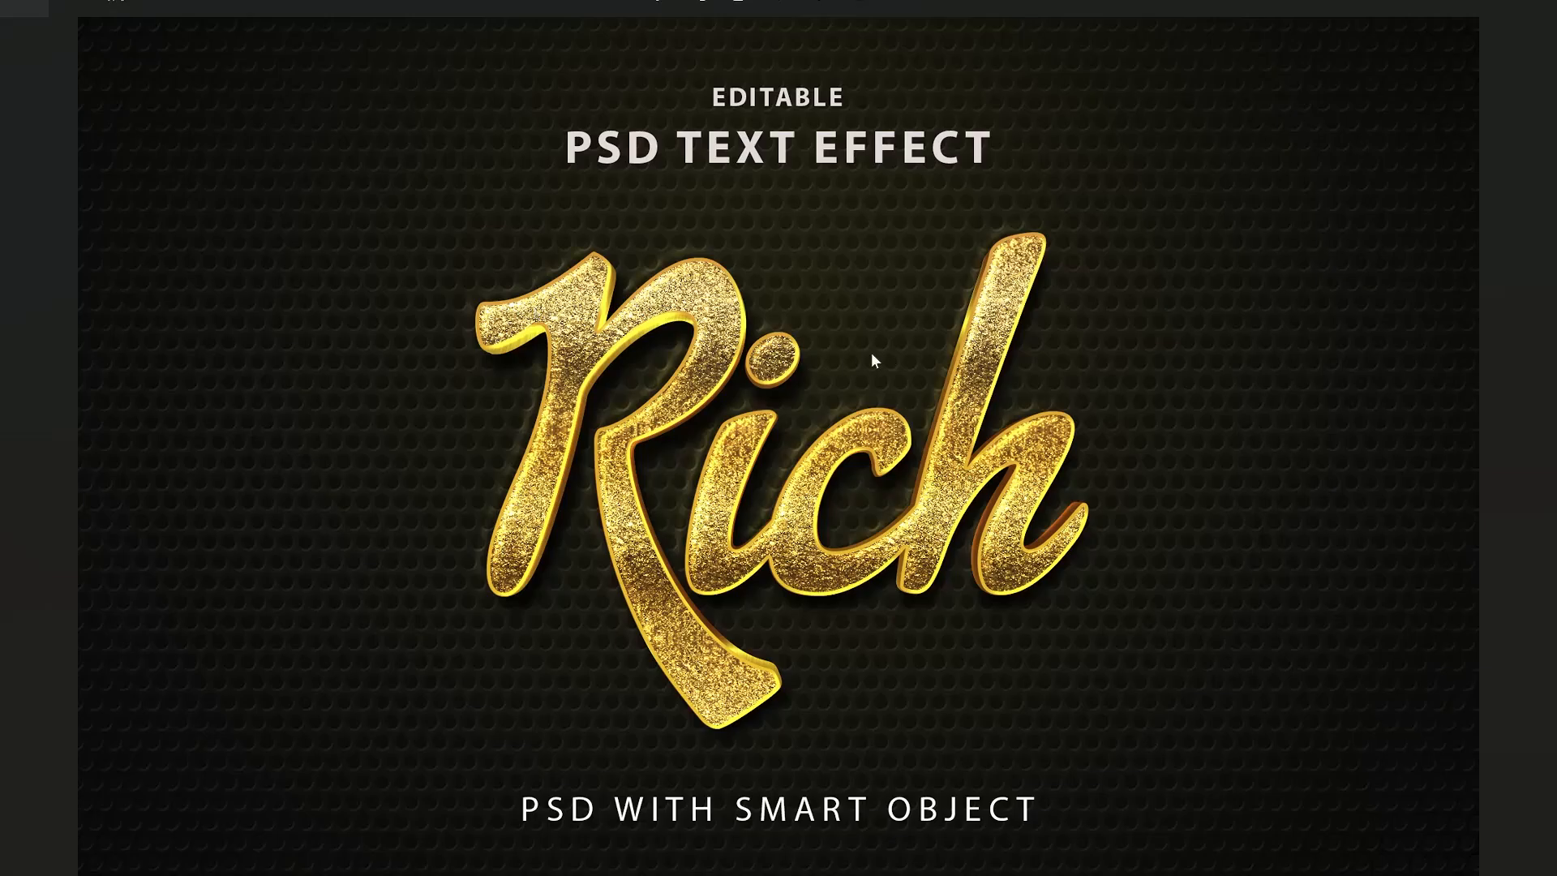
{"action": "left_click", "coordinate": [1532, 1]}
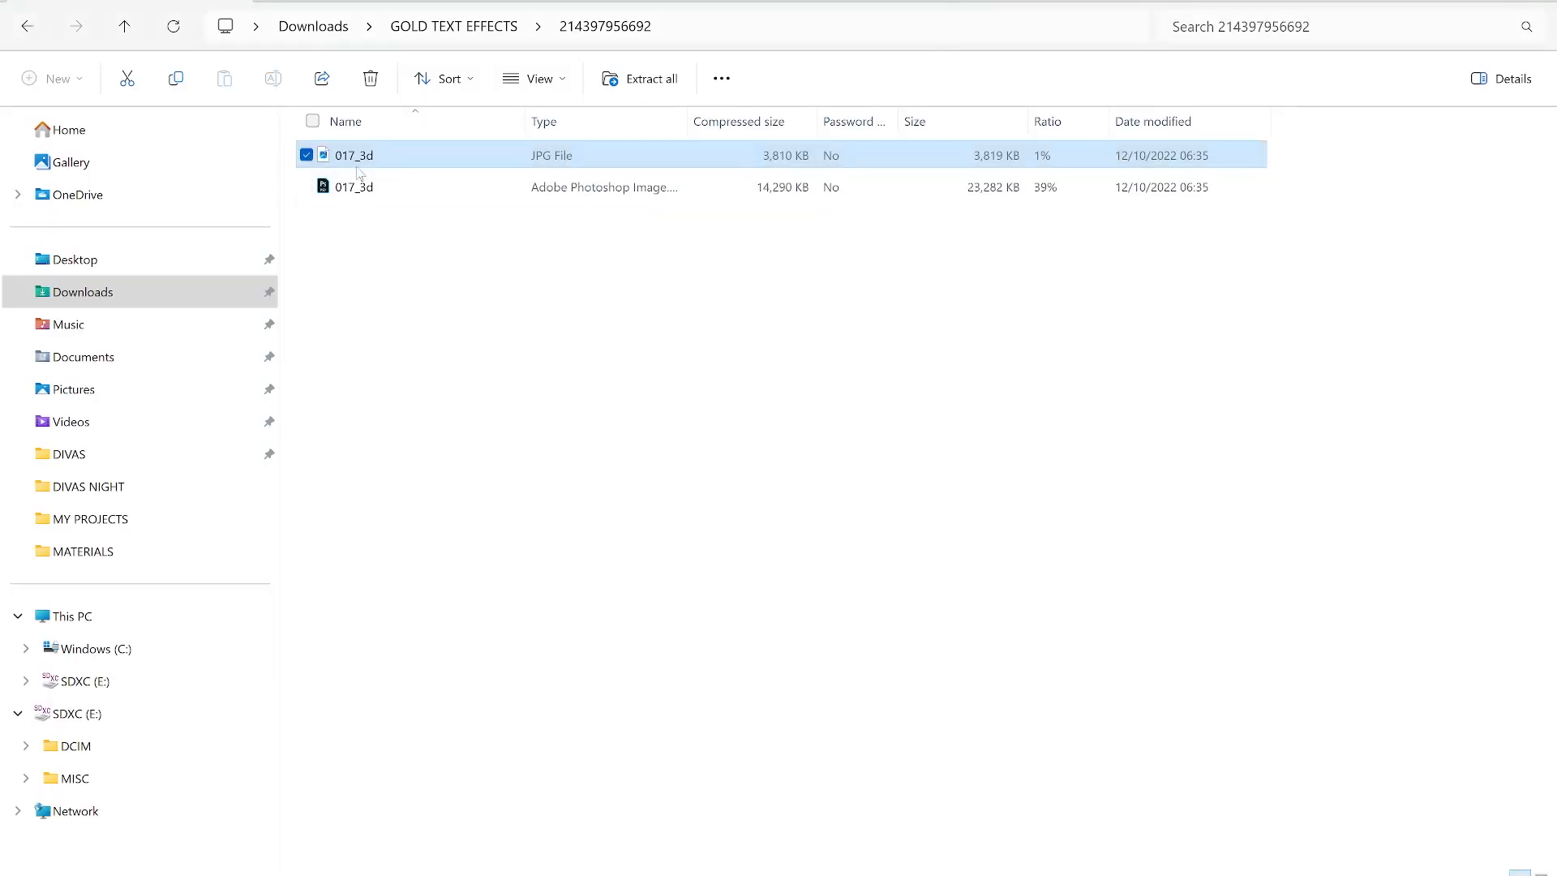
{"action": "left_click", "coordinate": [344, 189]}
{"action": "double_click", "coordinate": [343, 189]}
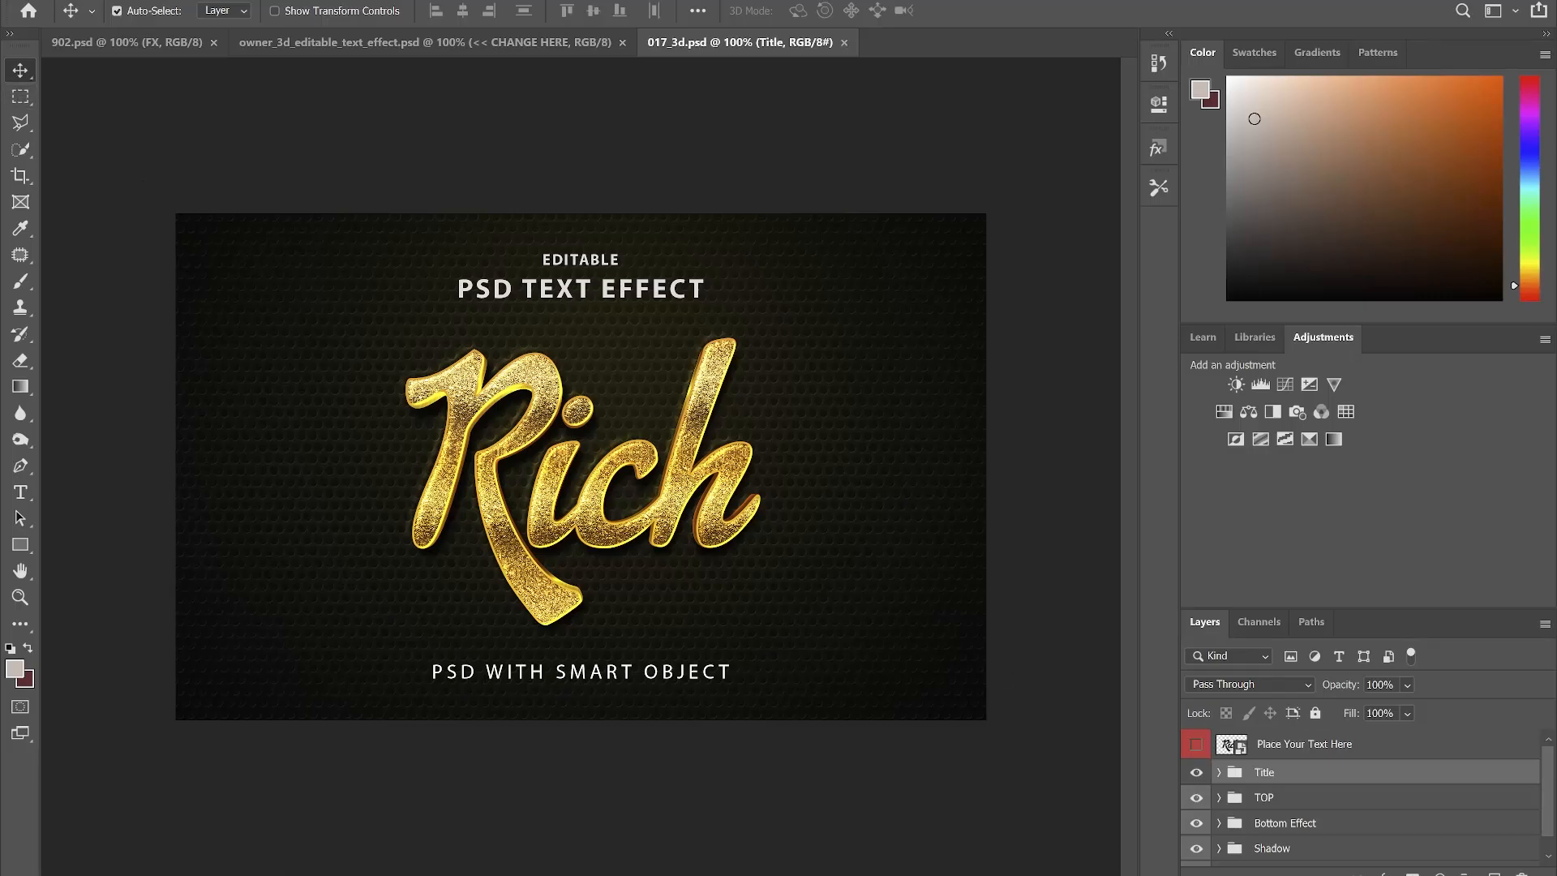
- Hide the Background and Title groups in the Layers panel, keeping the Shadow visible
{"action": "scroll", "coordinate": [1217, 845], "scroll_direction": "down", "scroll_amount": 1}
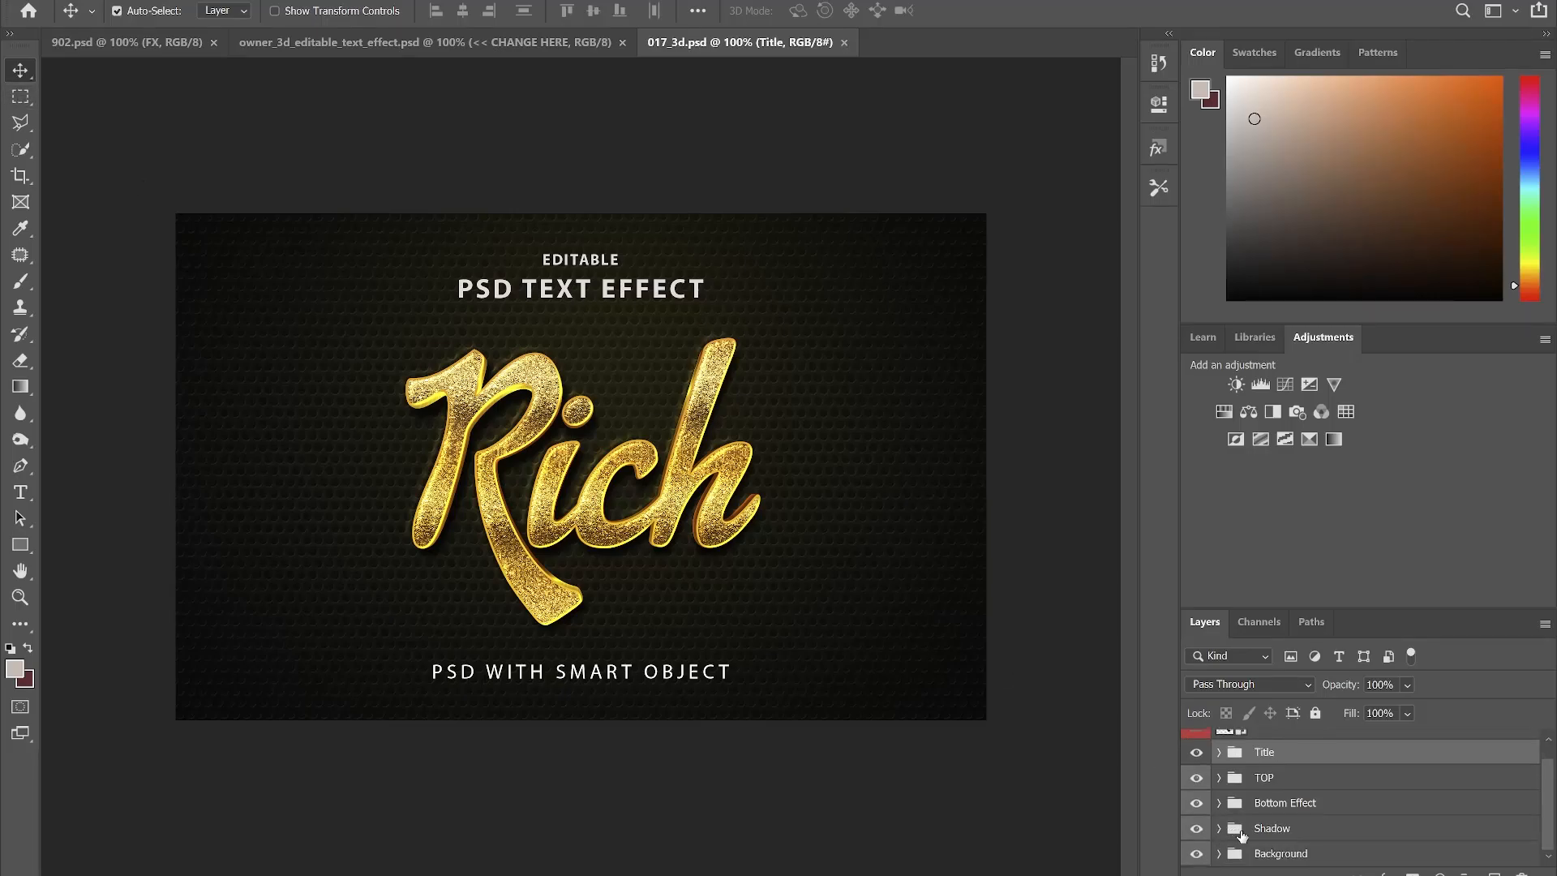
{"action": "left_click_drag", "start_coordinate": [1554, 846], "coordinate": [1556, 845]}
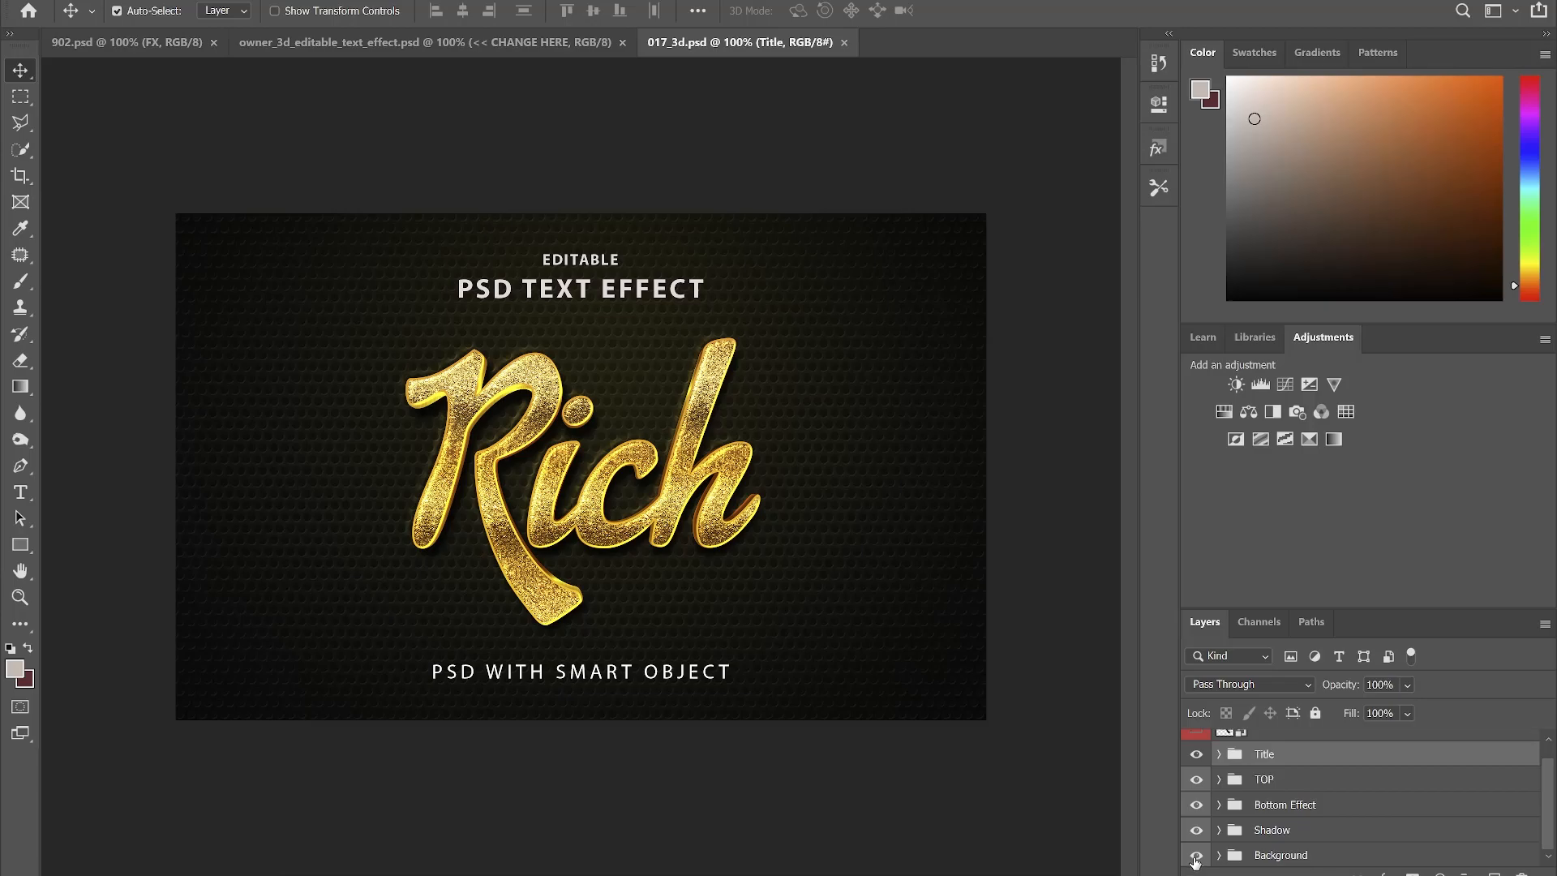
{"action": "left_click", "coordinate": [1196, 855]}
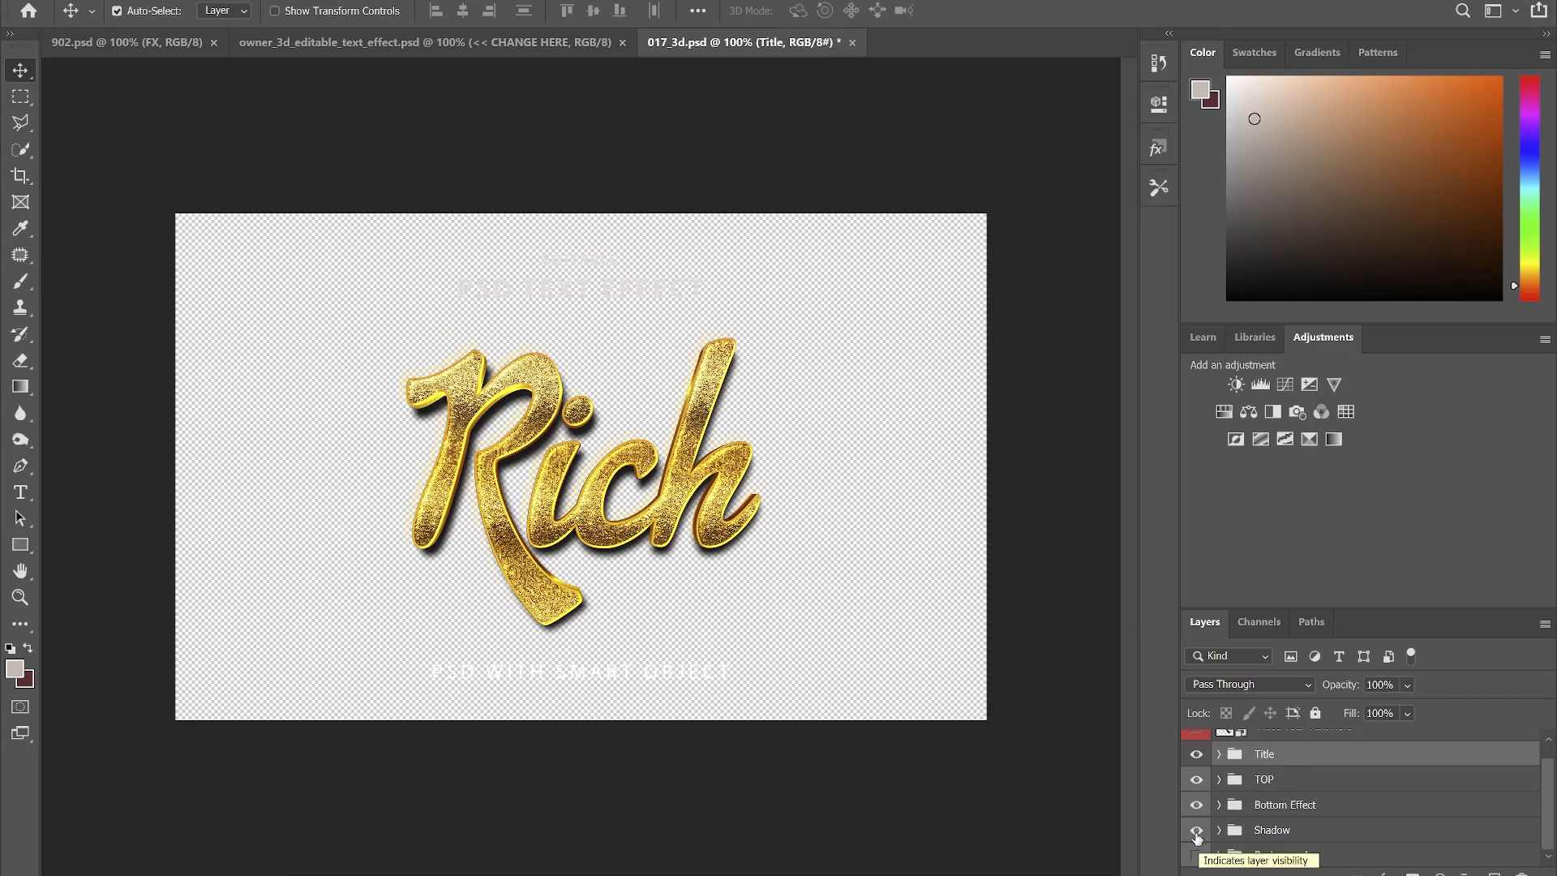
{"action": "left_click", "coordinate": [1197, 829]}
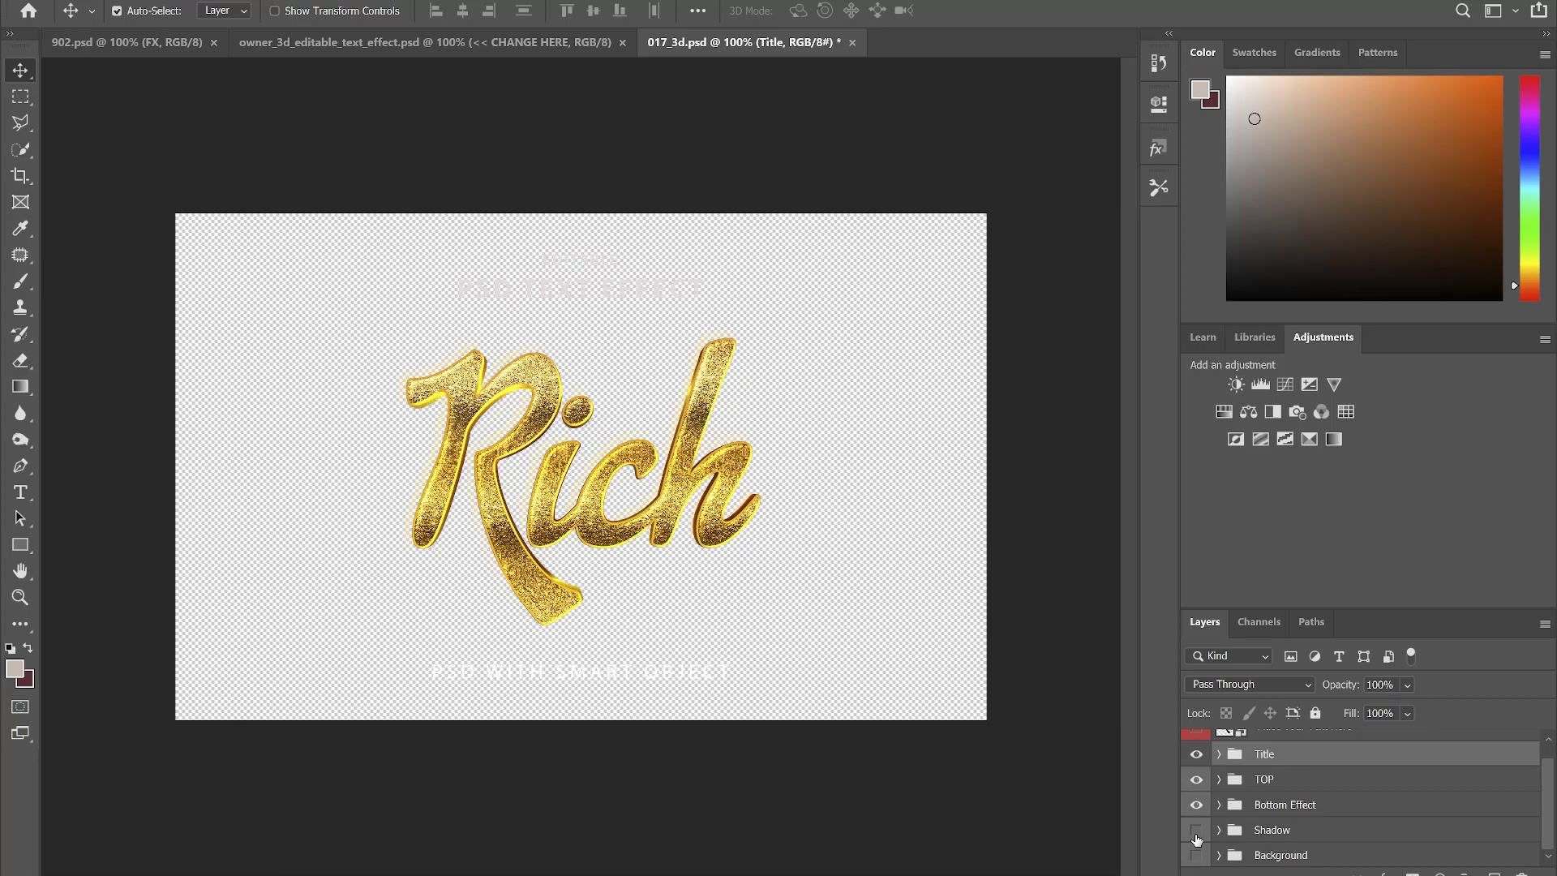
{"action": "left_click", "coordinate": [1197, 831]}
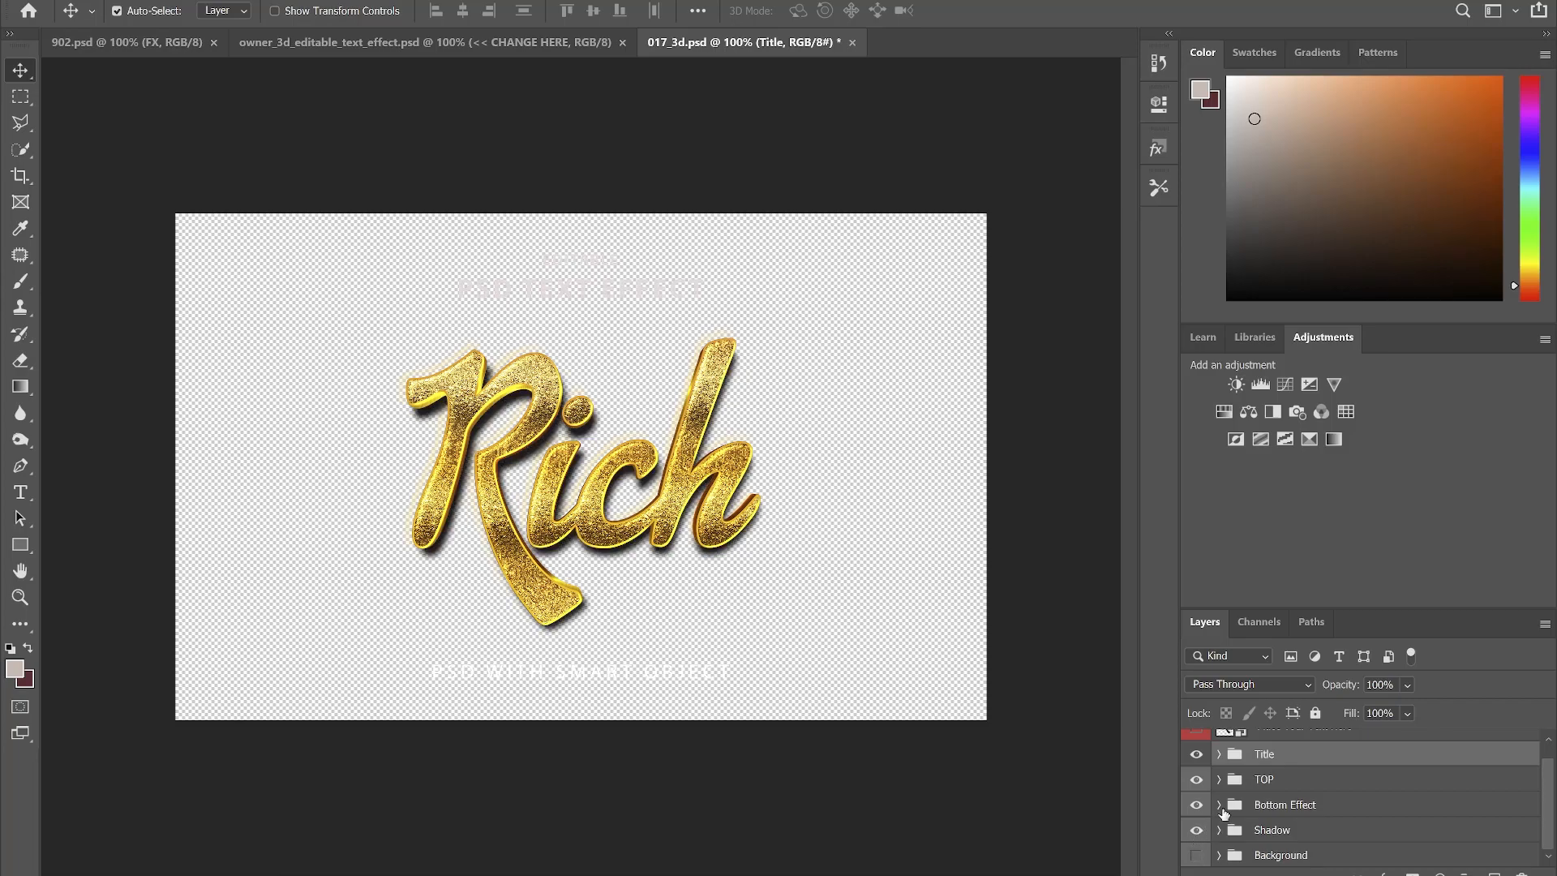
{"action": "left_click", "coordinate": [1197, 756]}
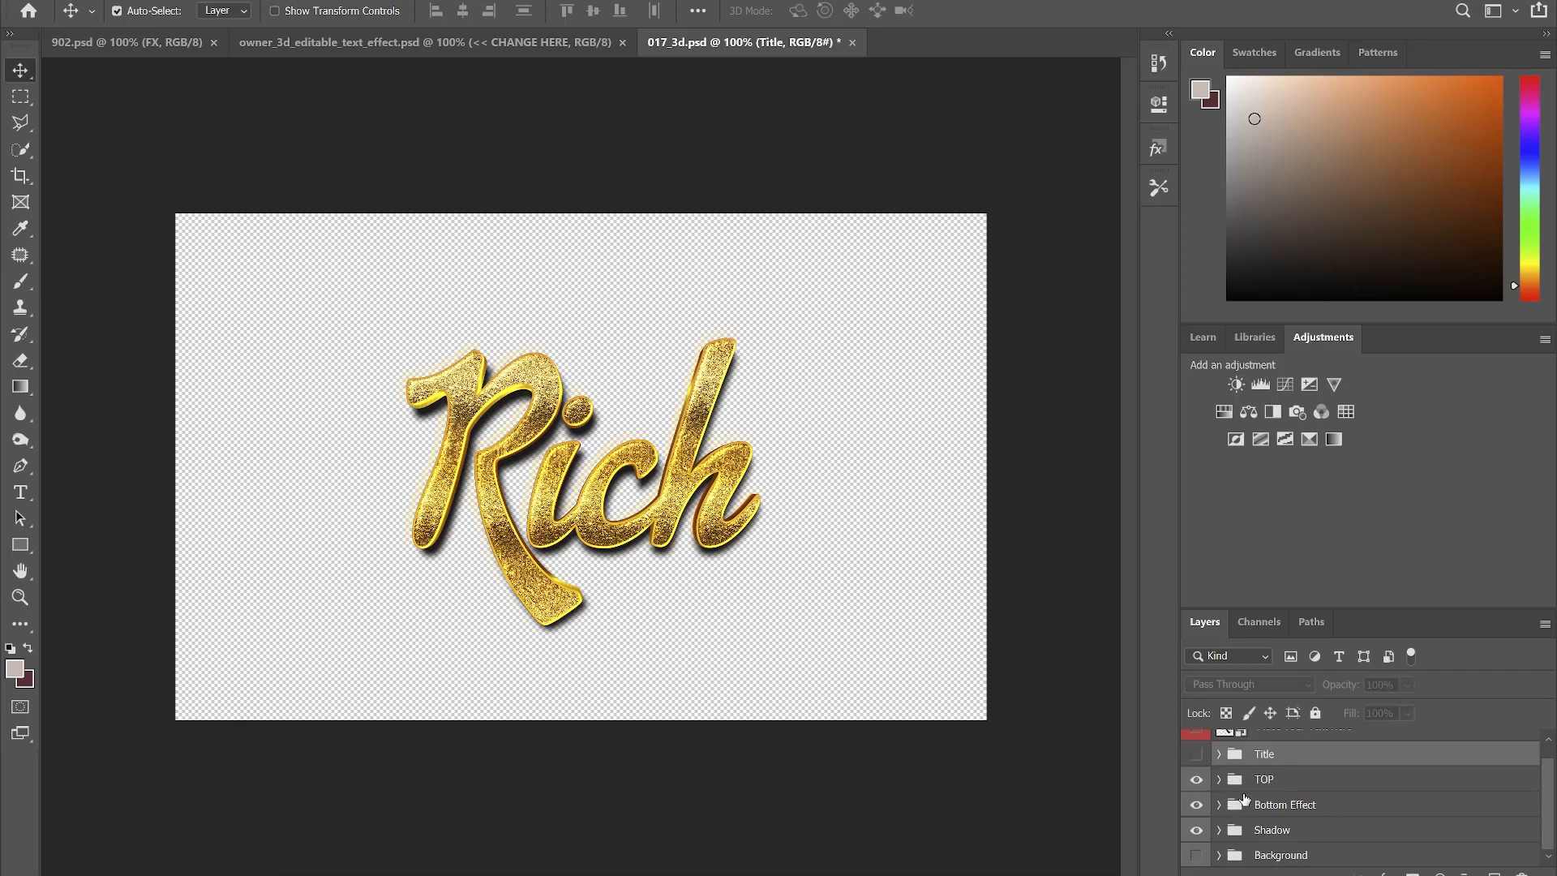
{"action": "scroll", "coordinate": [1243, 798], "scroll_direction": "up", "scroll_amount": 1}
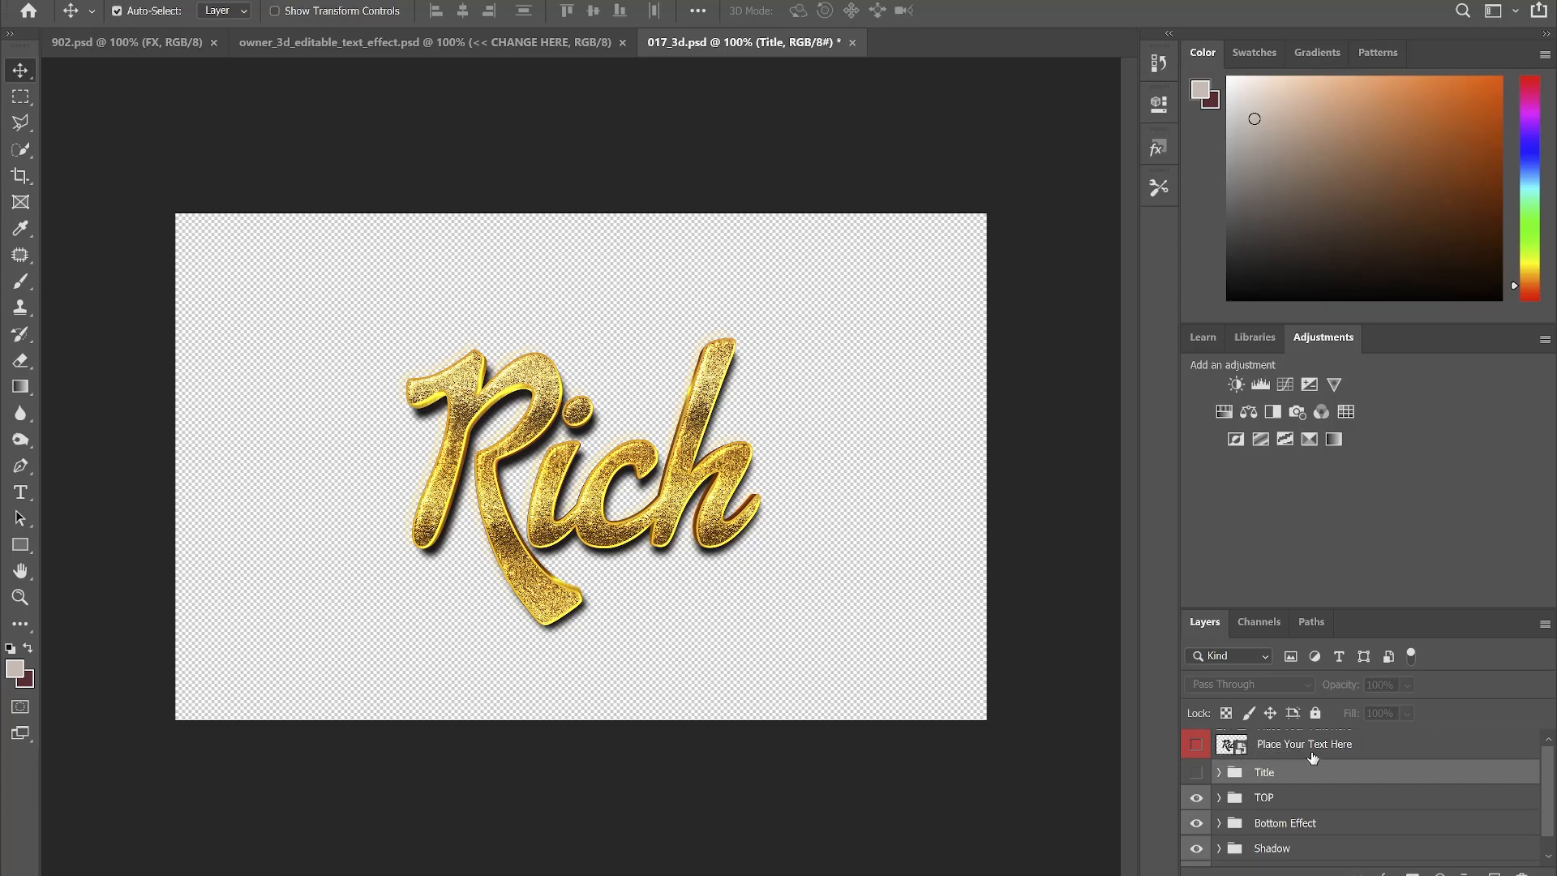
- In the Place Your Text Here smart object, hide Rich and place the DIVAS NIGHT artwork, scaled to fit
{"action": "double_click", "coordinate": [1243, 752]}
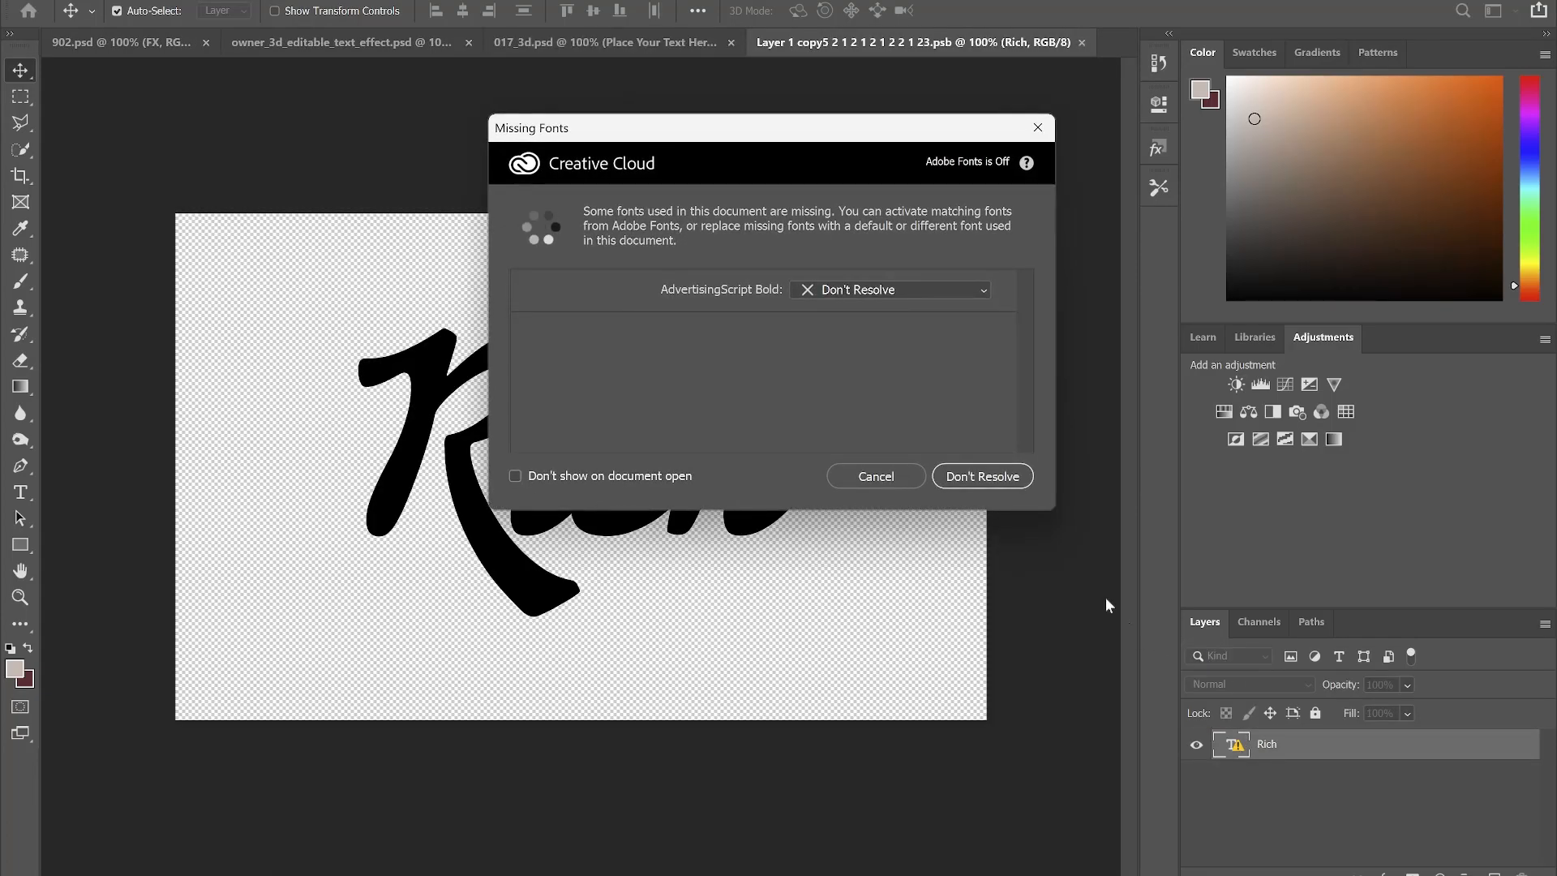
{"action": "left_click", "coordinate": [875, 476]}
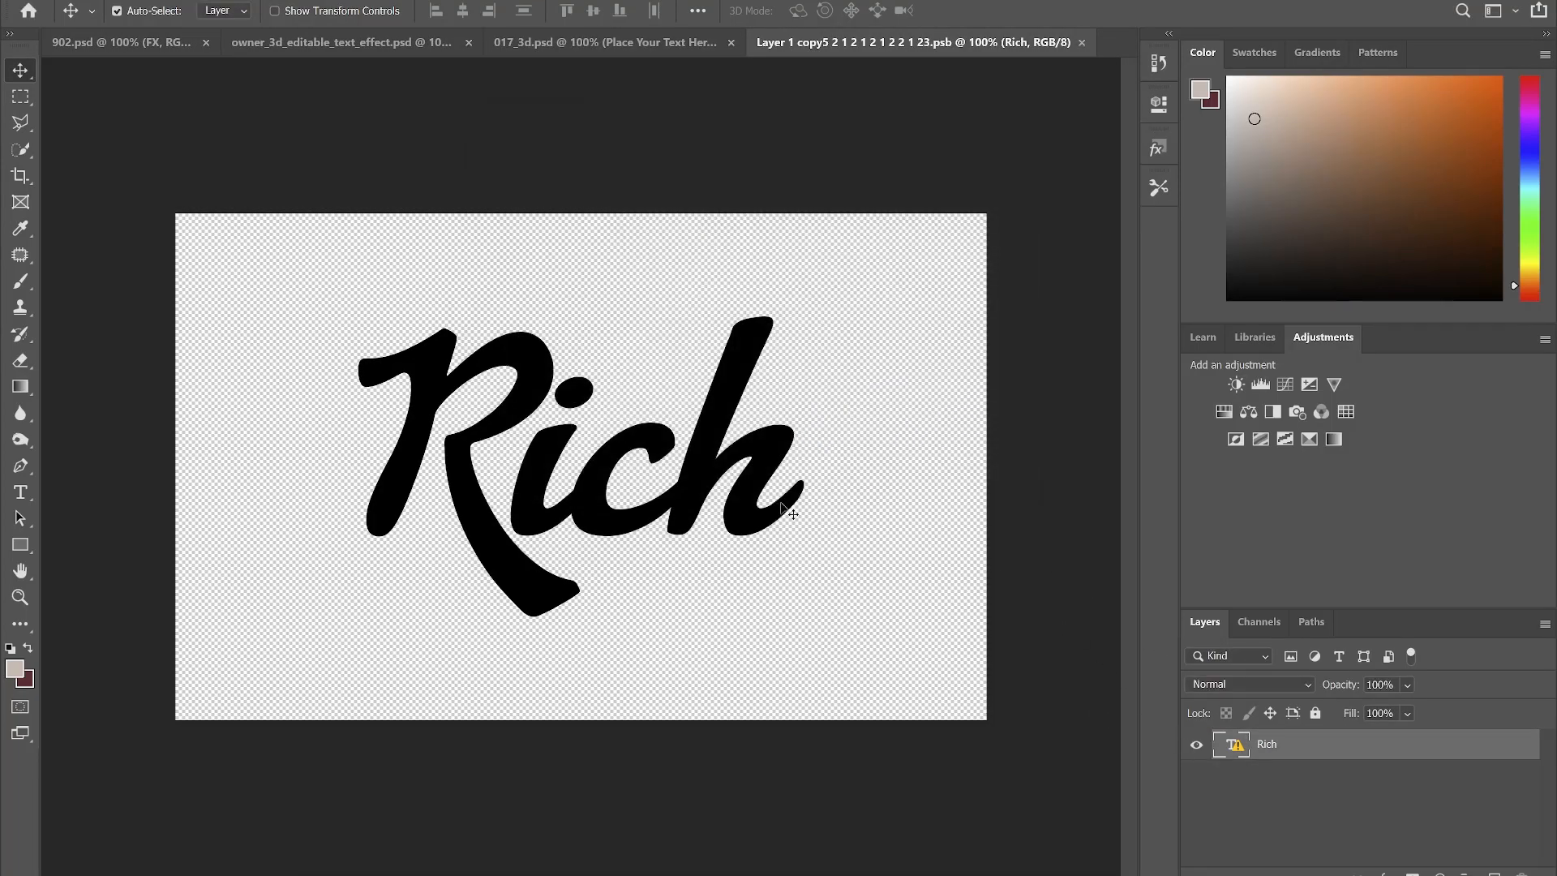
{"action": "left_click", "coordinate": [1197, 745]}
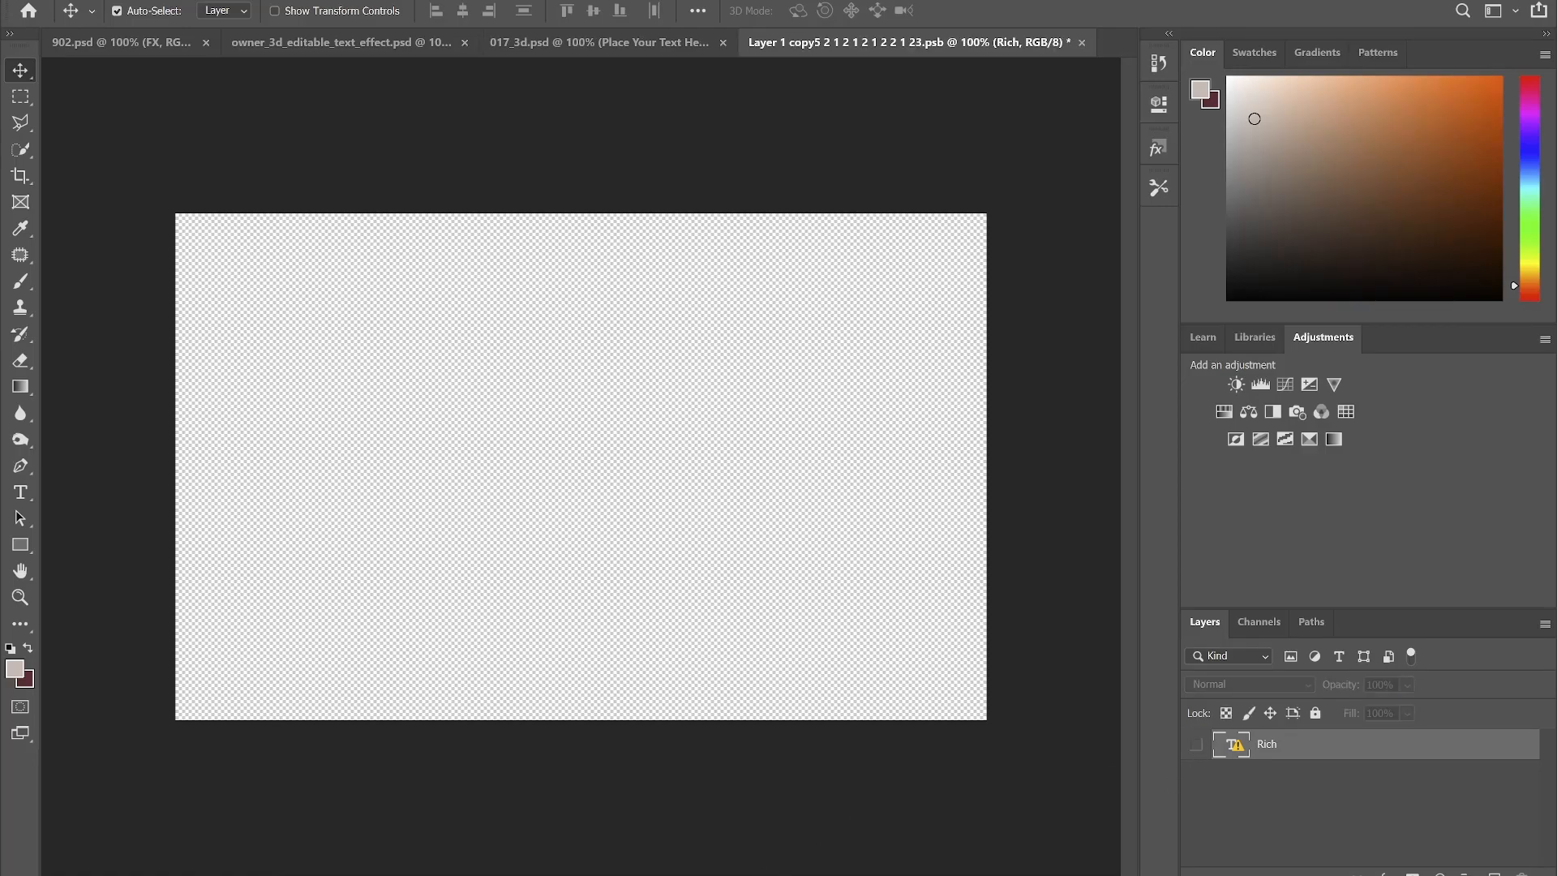
{"action": "left_click", "coordinate": [763, 875]}
{"action": "left_click", "coordinate": [116, 297]}
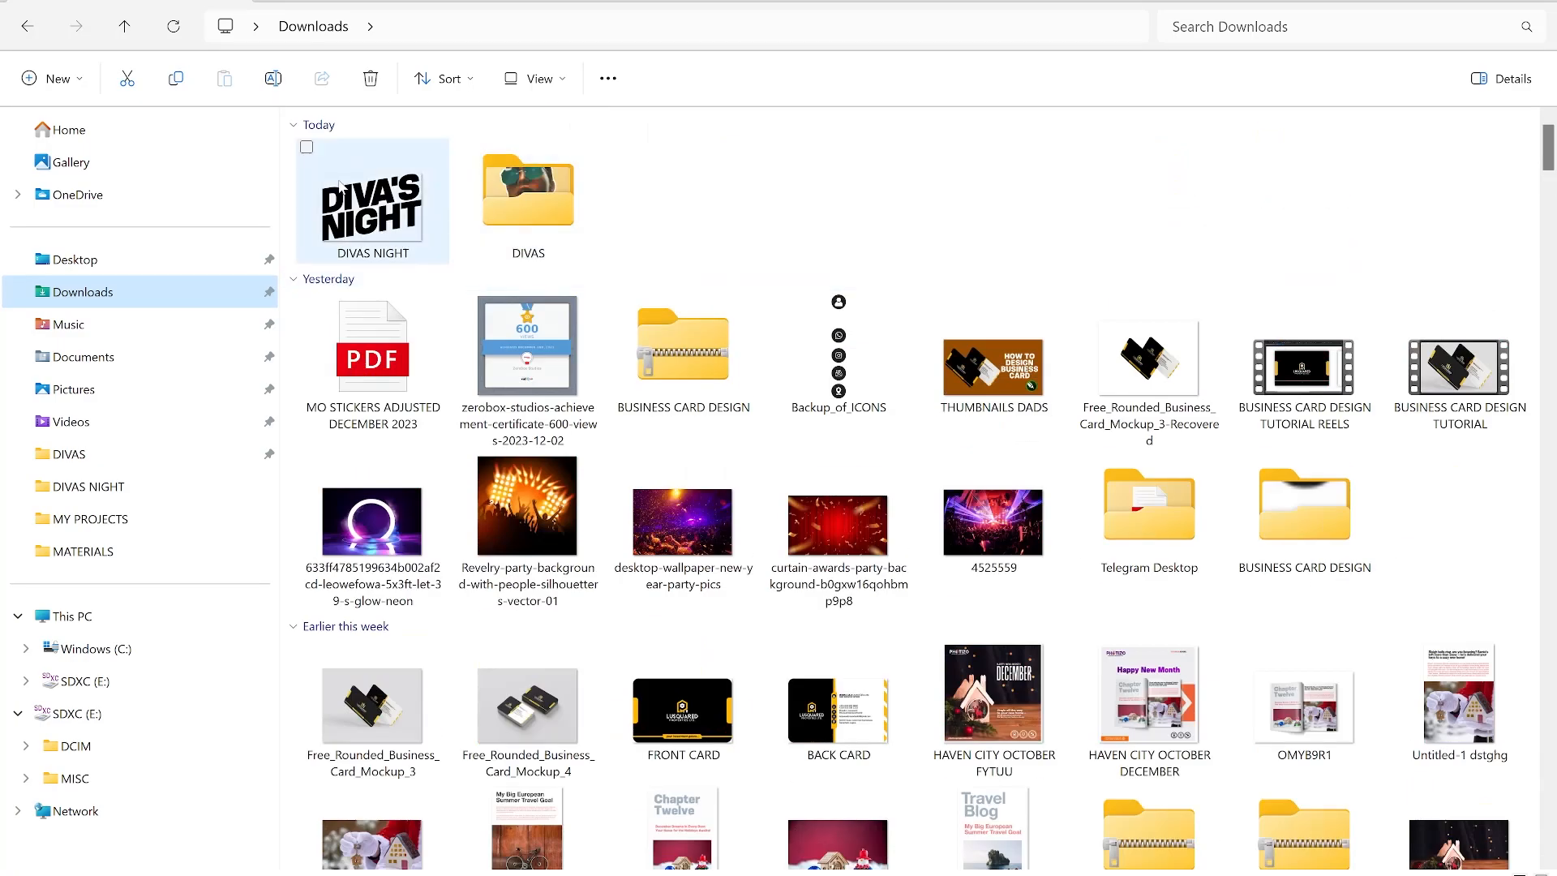
{"action": "left_click_drag", "start_coordinate": [354, 196], "coordinate": [564, 478]}
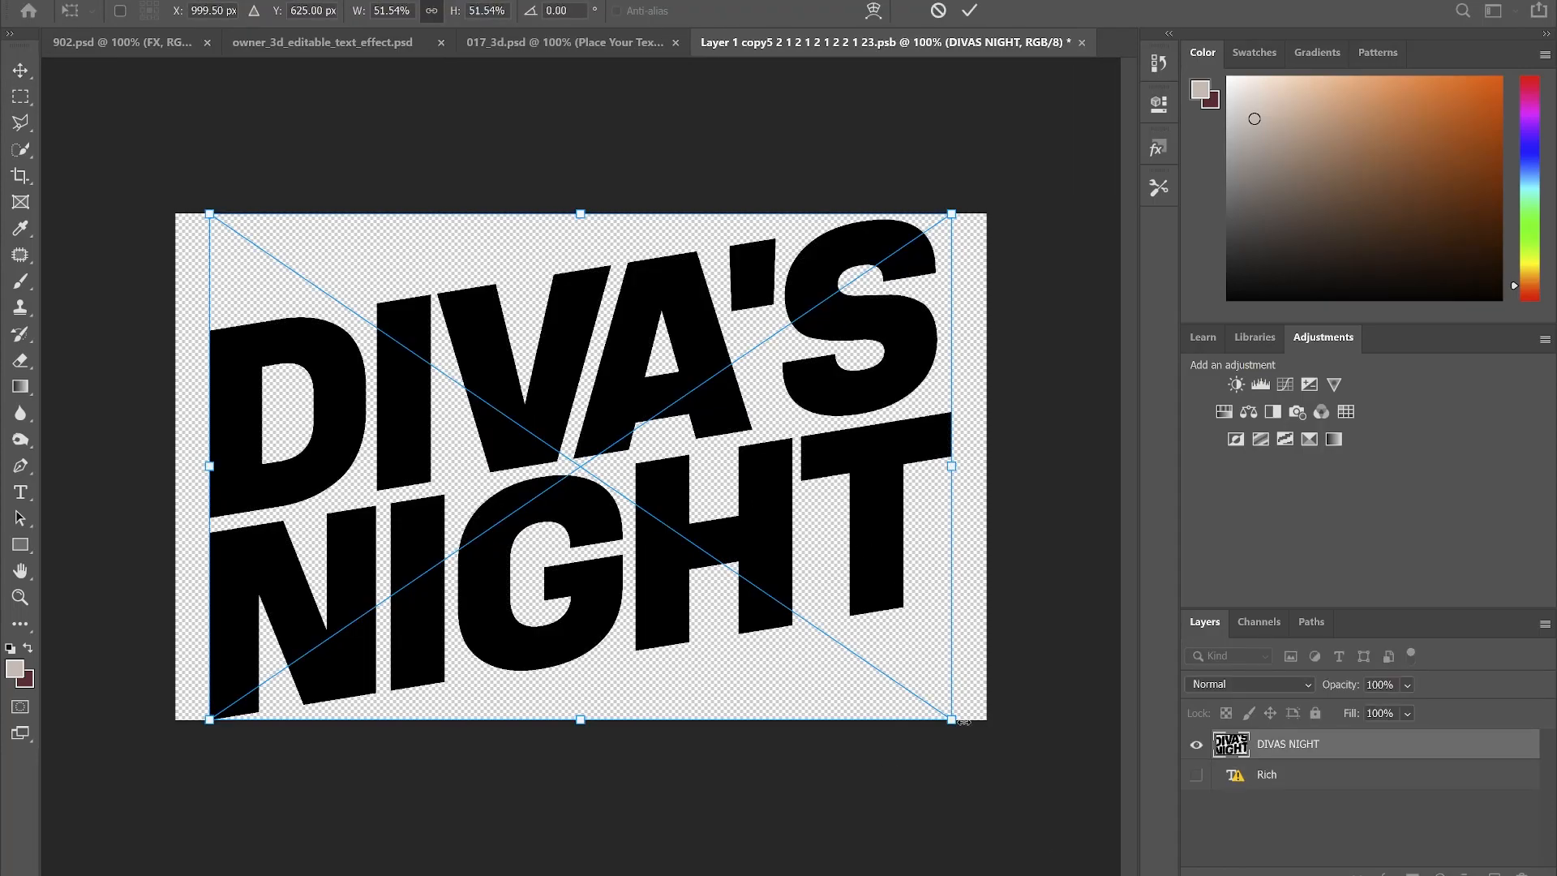
{"action": "left_click_drag", "start_coordinate": [953, 723], "coordinate": [847, 662]}
{"action": "key", "text": "Return"}
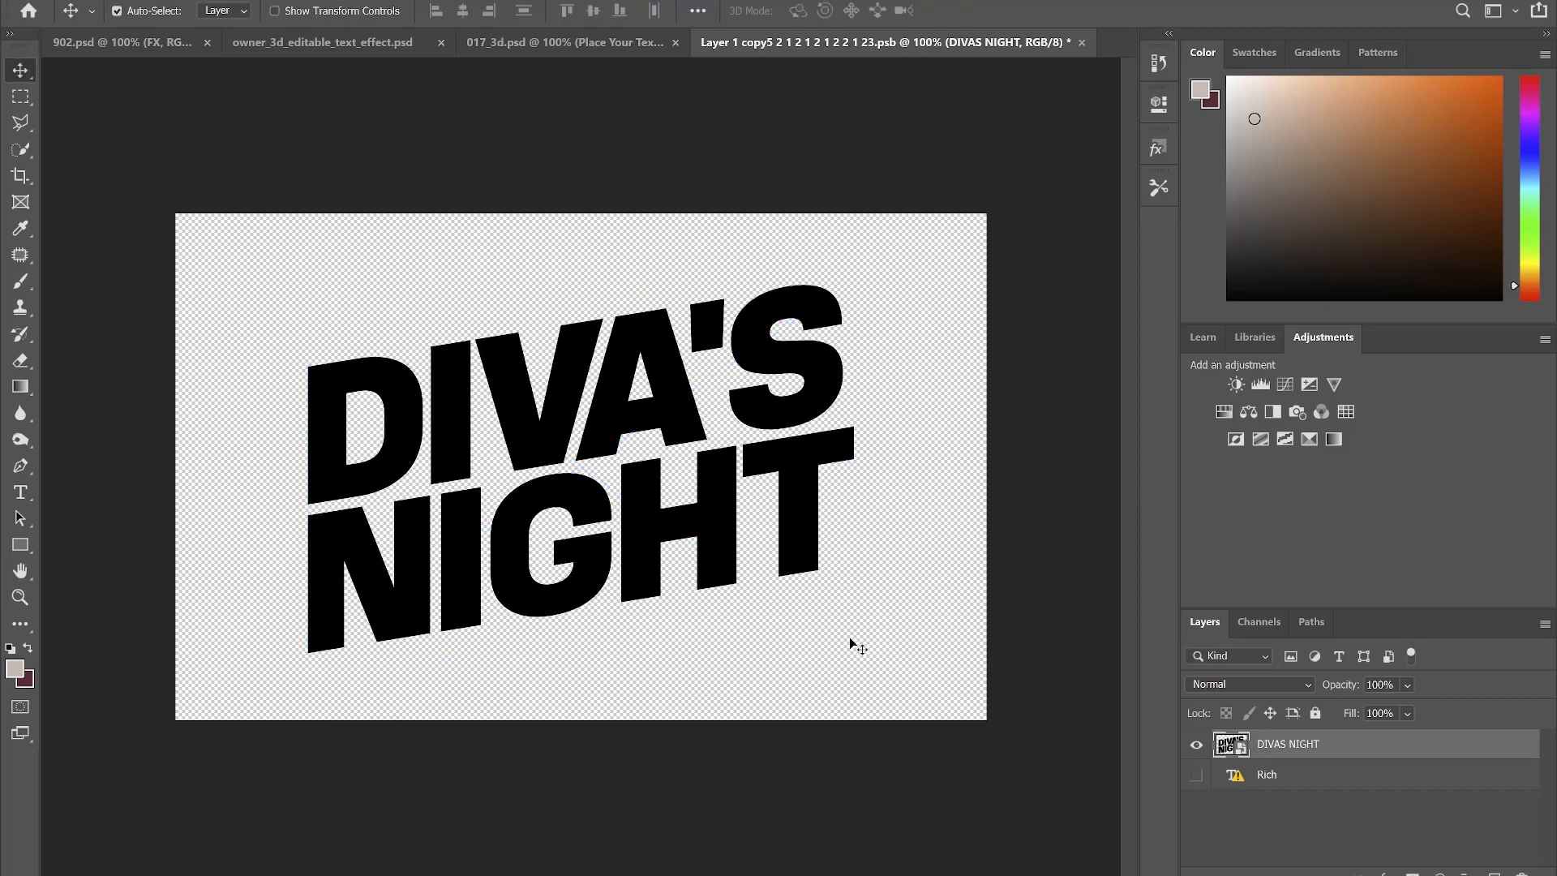
- Save and close the smart object so the mockup shows DIVA'S NIGHT in gold 3D
{"action": "key", "text": "ctrl+s"}
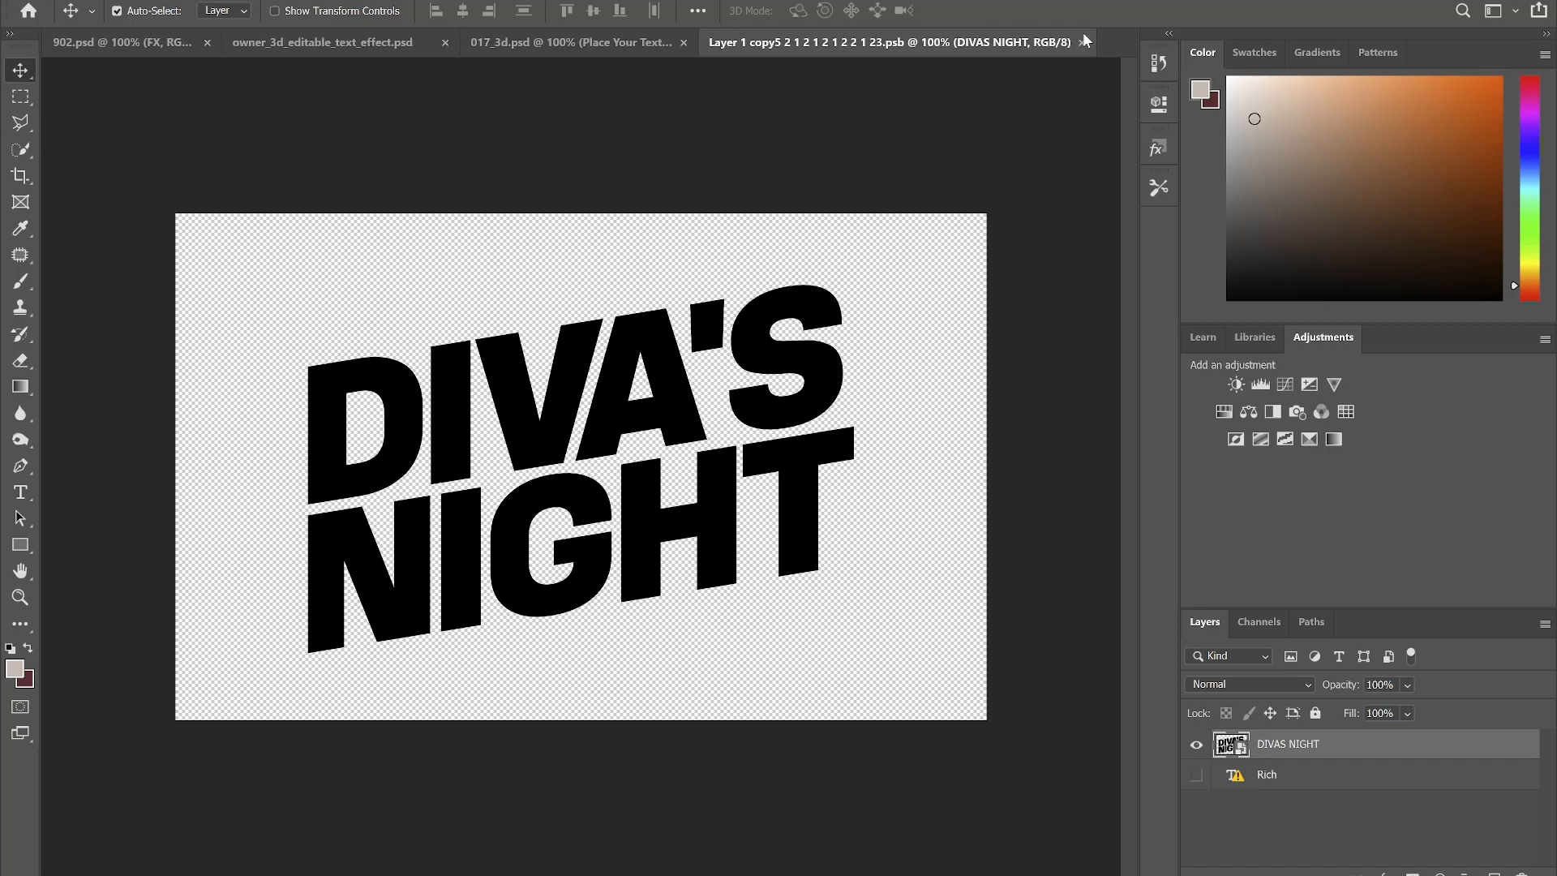
{"action": "key", "text": "ctrl+w"}
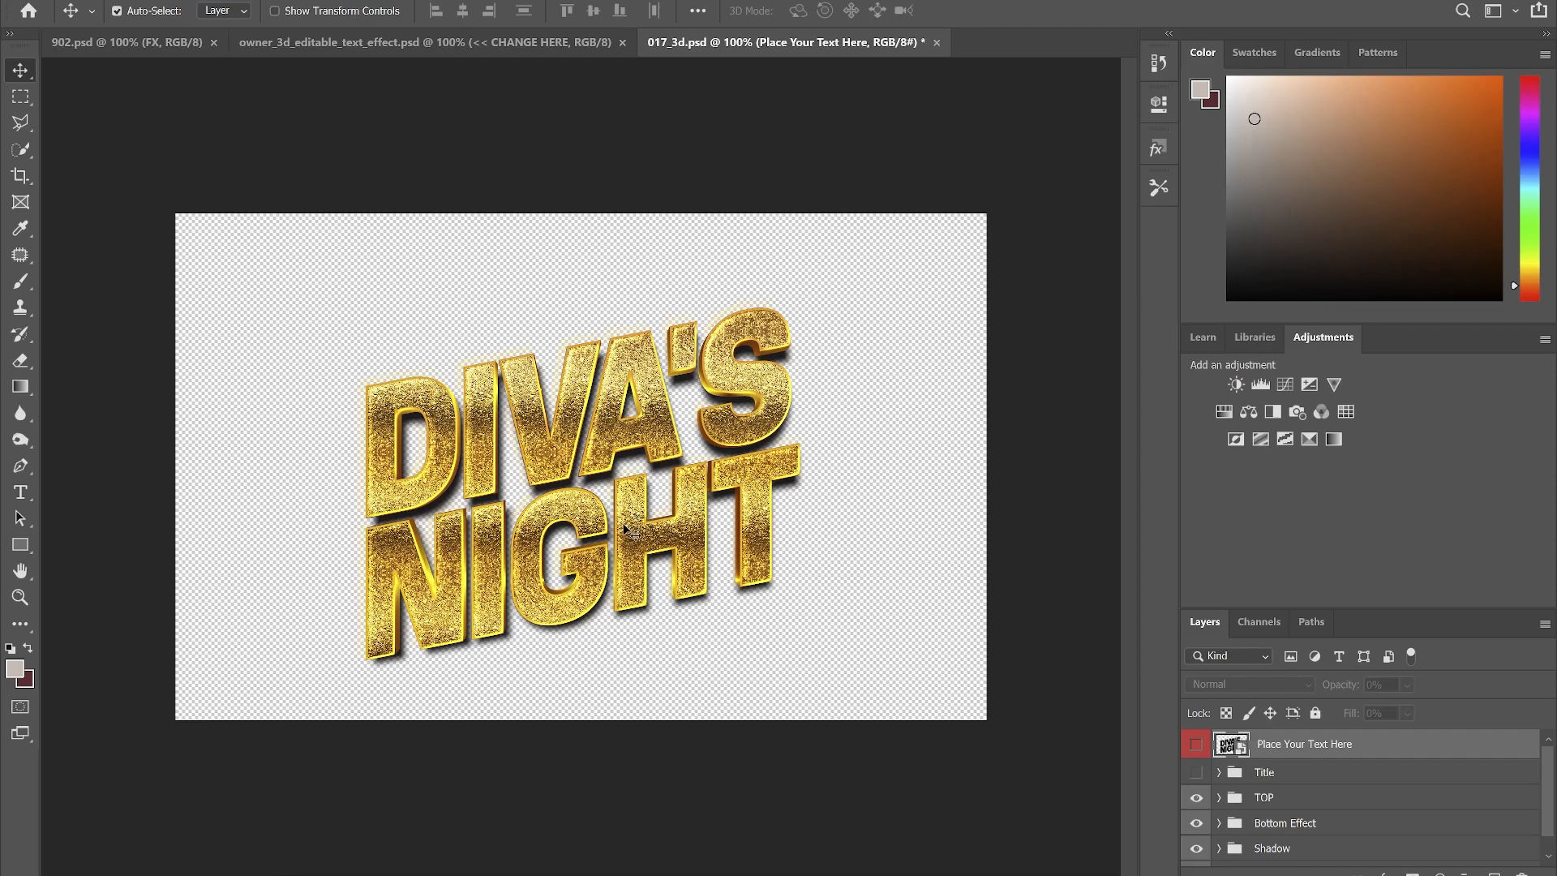
{"action": "key", "text": "ctrl+0"}
{"action": "scroll", "coordinate": [666, 410], "scroll_direction": "down", "scroll_amount": 2}
{"action": "scroll", "coordinate": [653, 461], "scroll_direction": "up", "scroll_amount": 2}
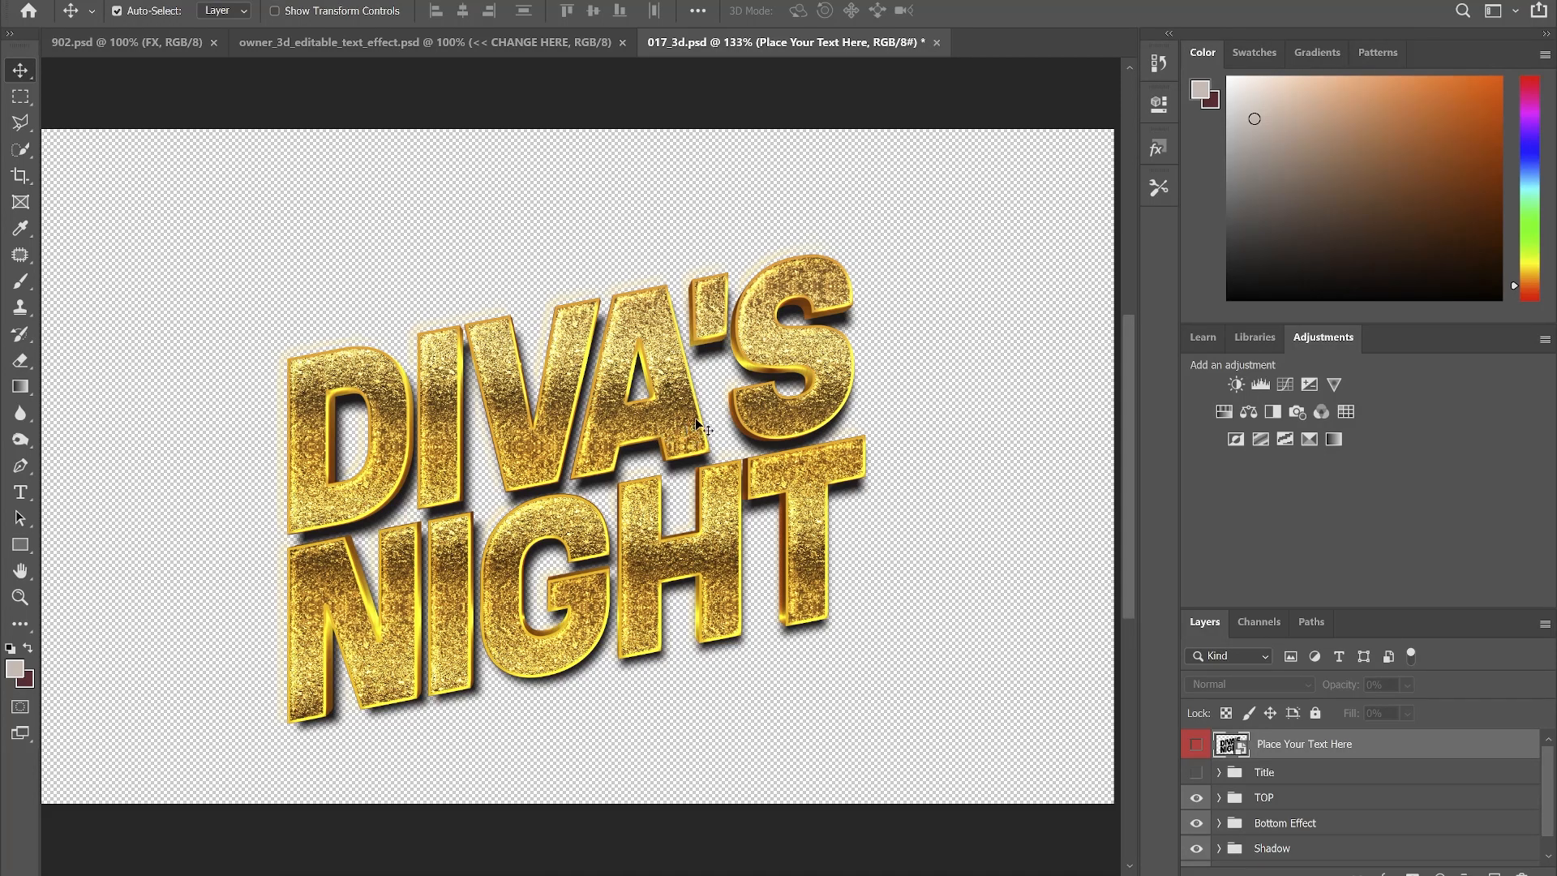
- Attempt a clone stamp on the lettering, dismiss the missing-source error, and reselect the Title group
{"action": "key", "text": "ctrl"}
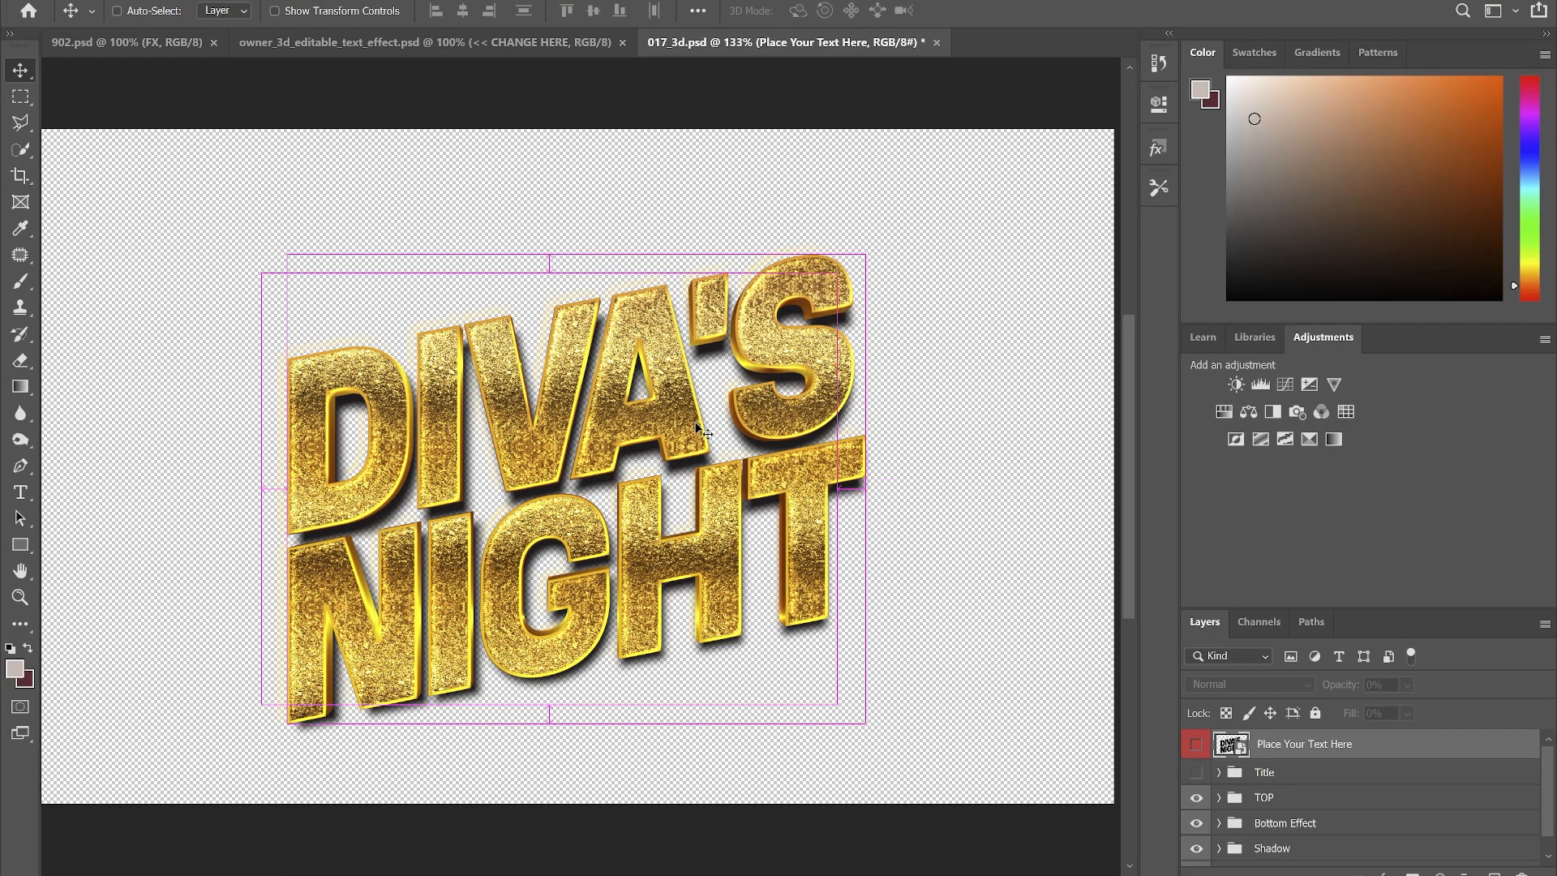
{"action": "key", "text": "s"}
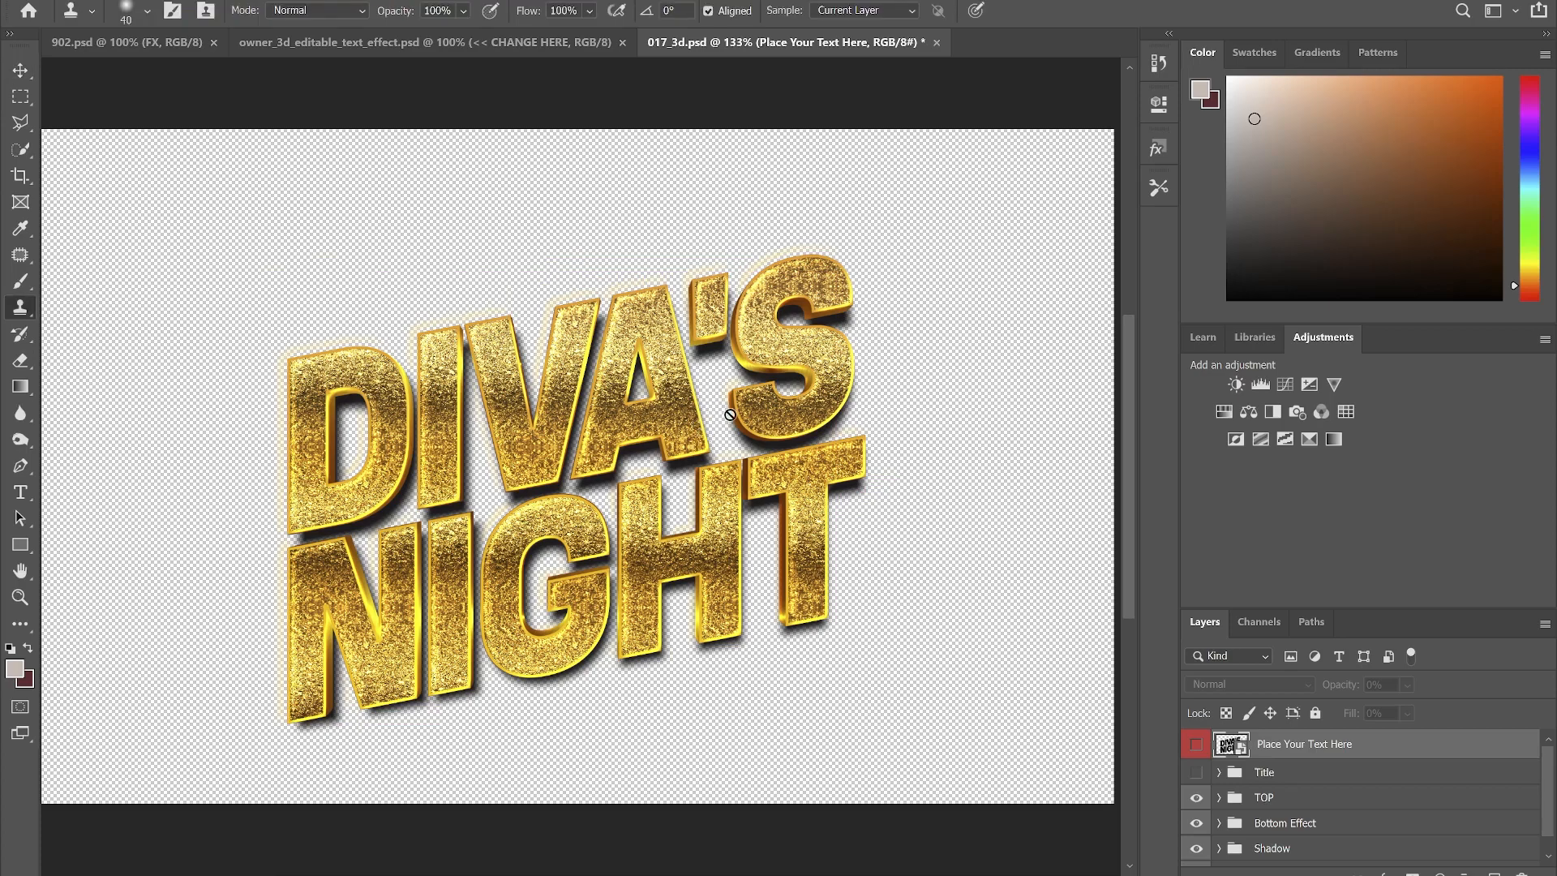
{"action": "left_click", "coordinate": [731, 418]}
{"action": "left_click", "coordinate": [924, 378]}
{"action": "left_click", "coordinate": [1300, 778]}
{"action": "key", "text": "v"}
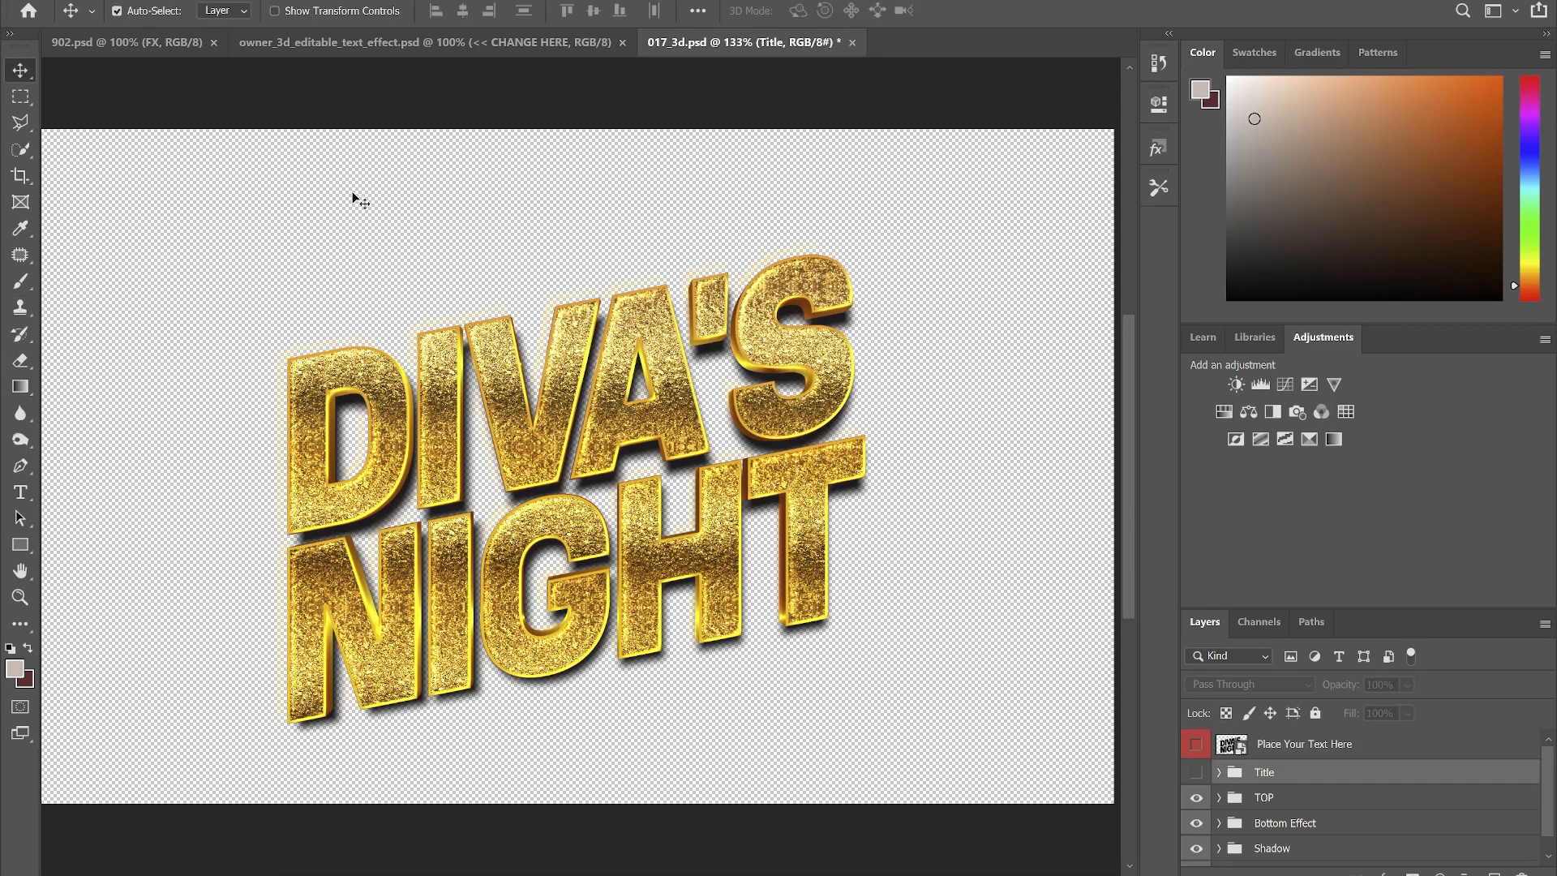
- Save a PNG copy named 017_3d into Downloads with default compression
{"action": "key", "text": "ctrl+shift+s"}
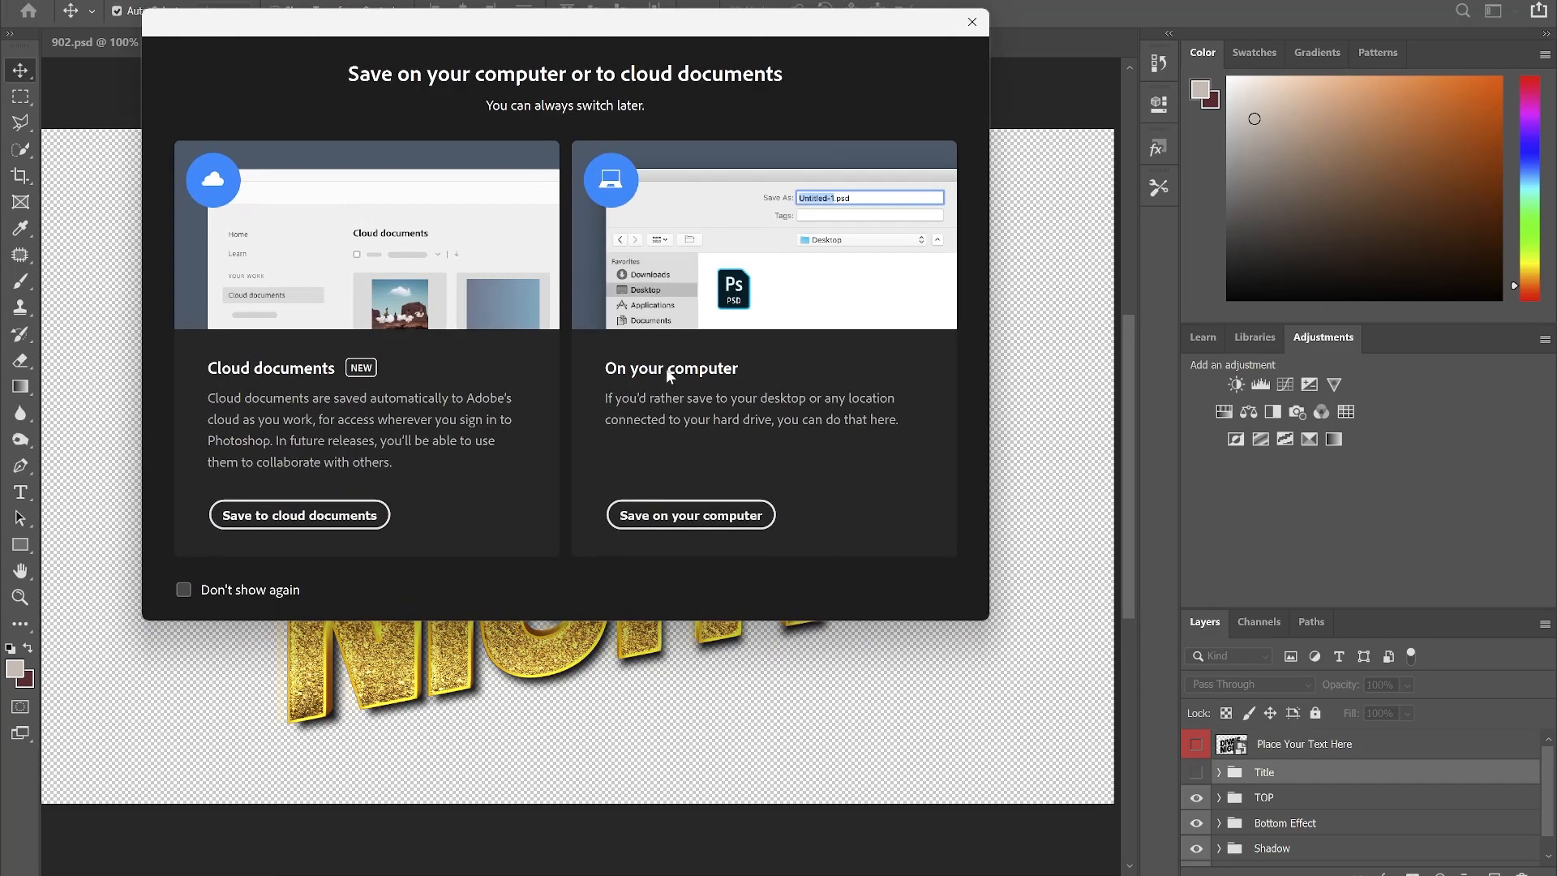
{"action": "left_click", "coordinate": [690, 511]}
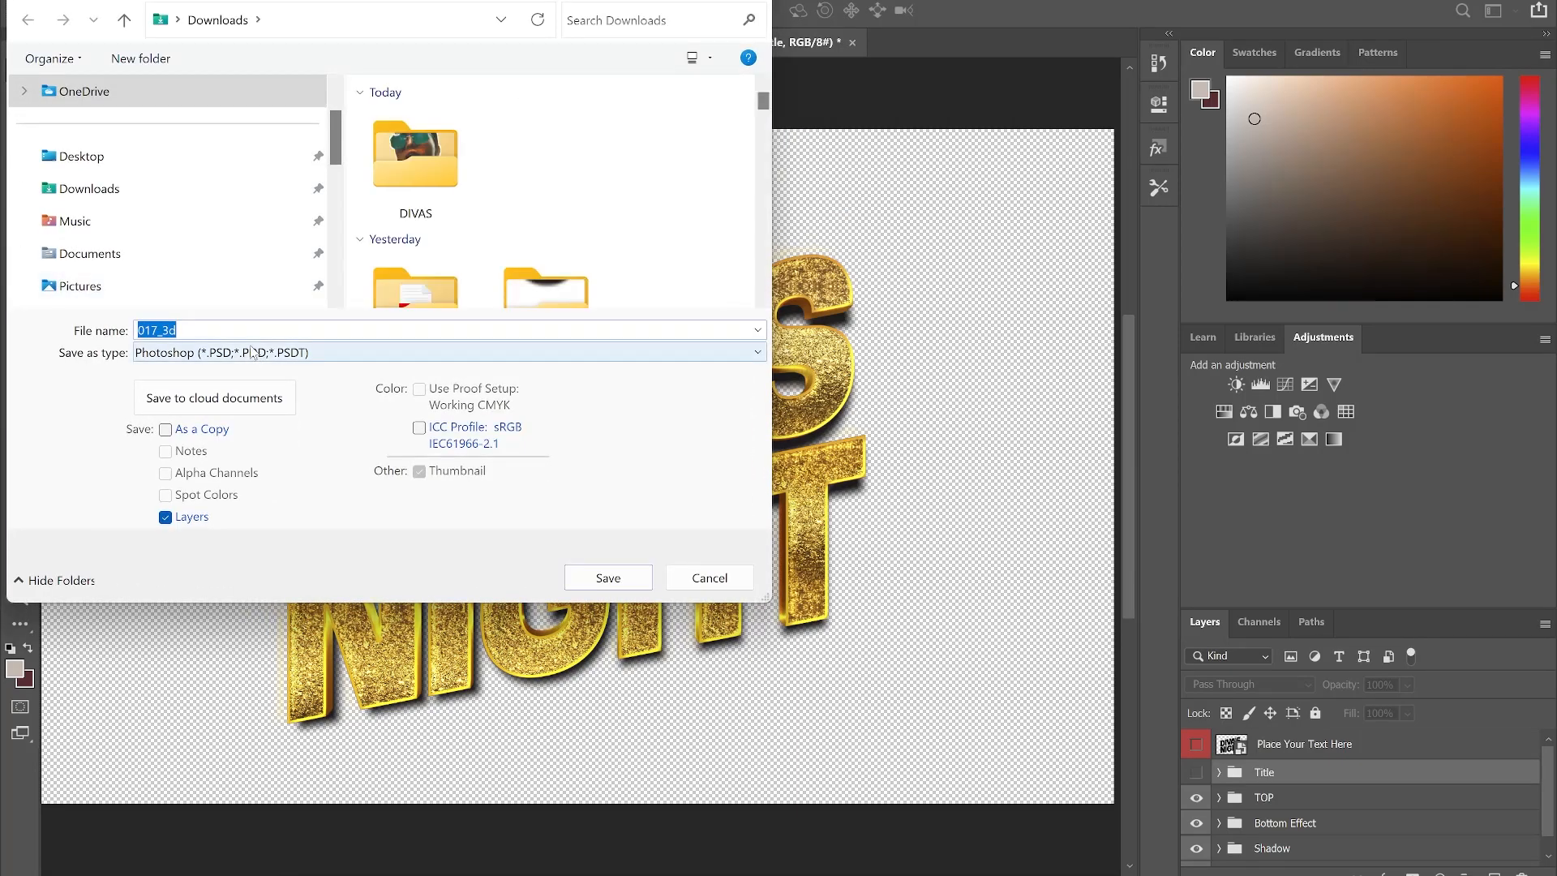
{"action": "left_click", "coordinate": [252, 352]}
{"action": "left_click", "coordinate": [187, 653]}
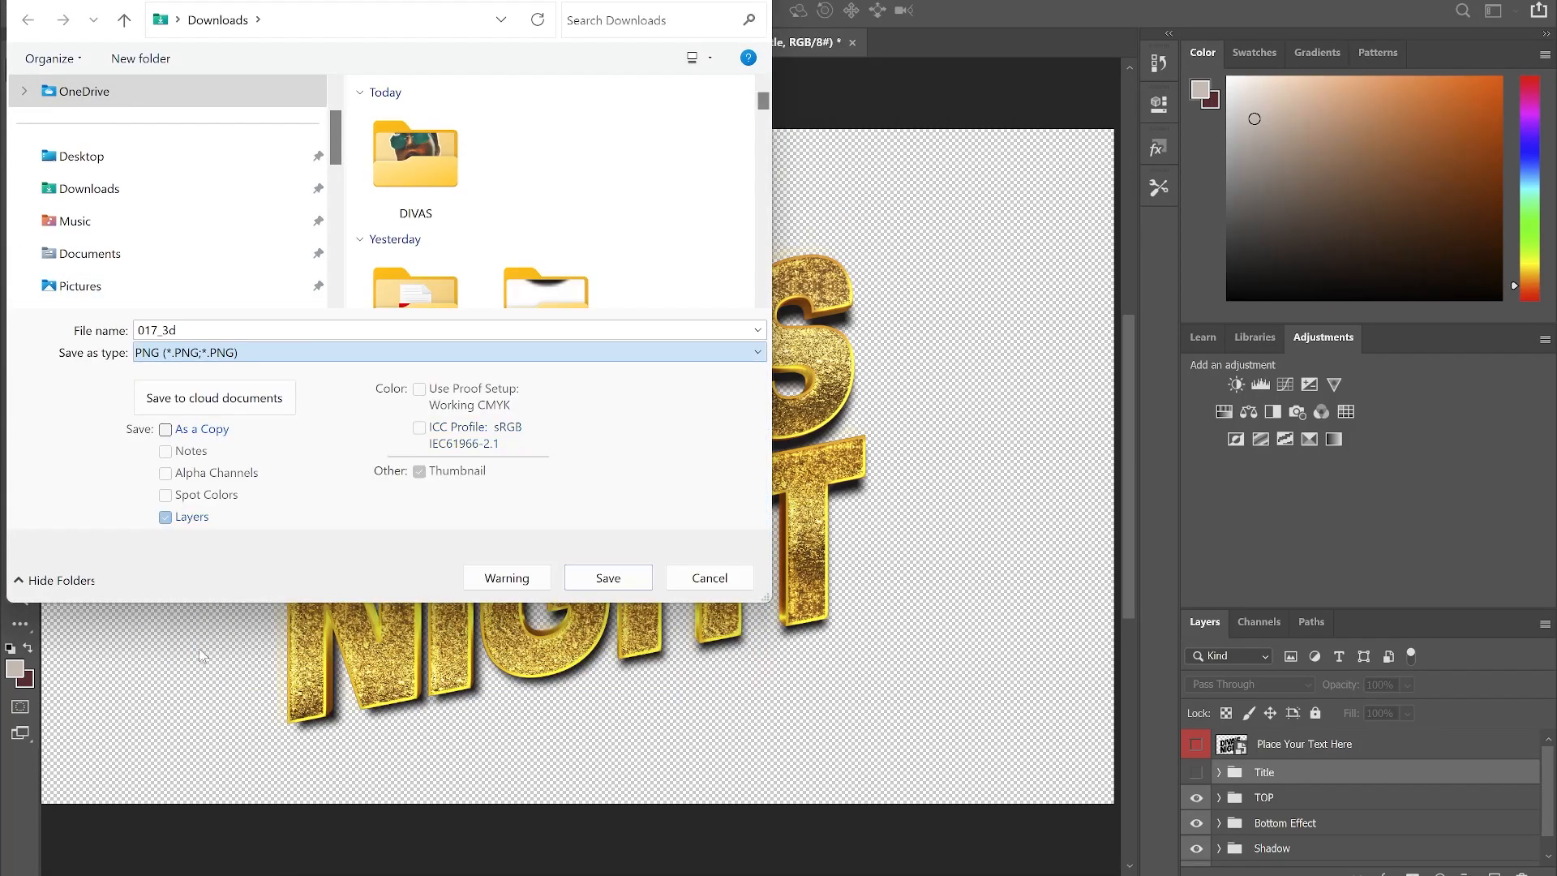
{"action": "left_click", "coordinate": [141, 188]}
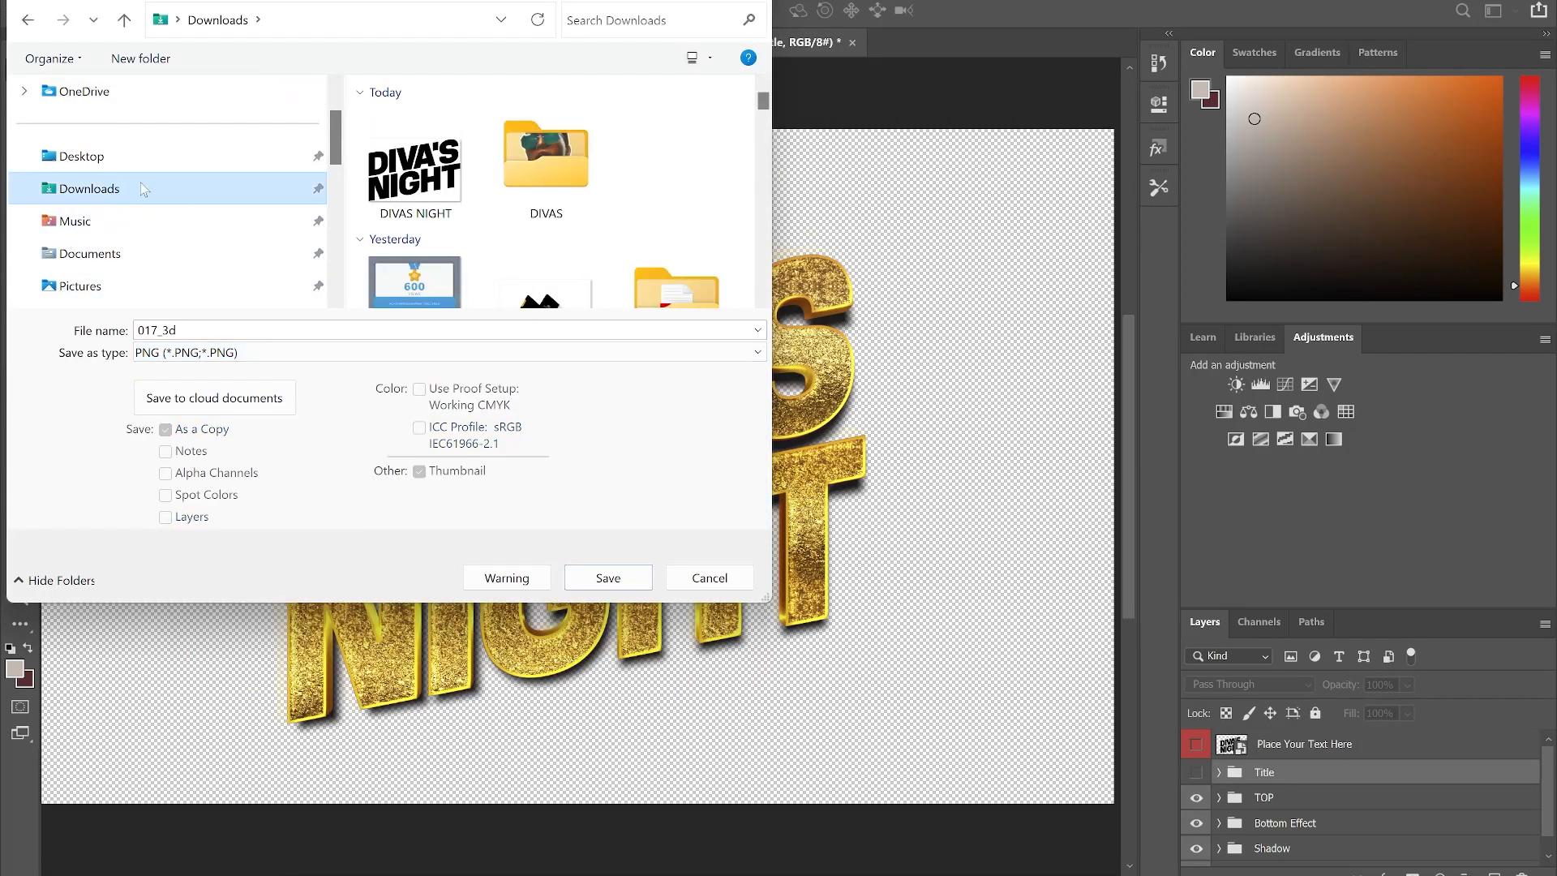
{"action": "left_click", "coordinate": [637, 582]}
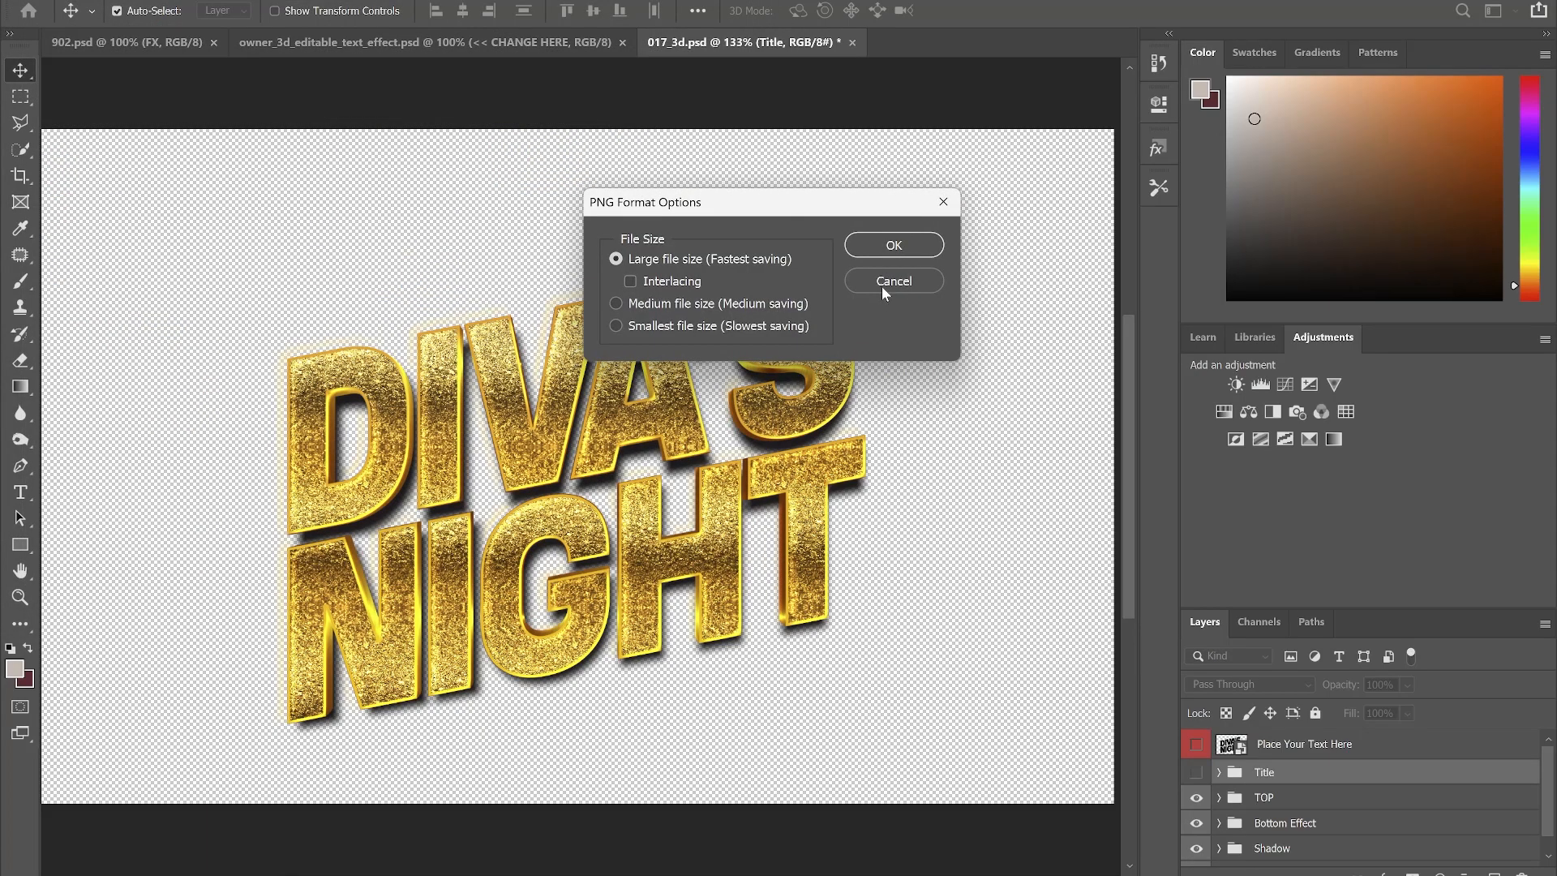
{"action": "left_click", "coordinate": [882, 248]}
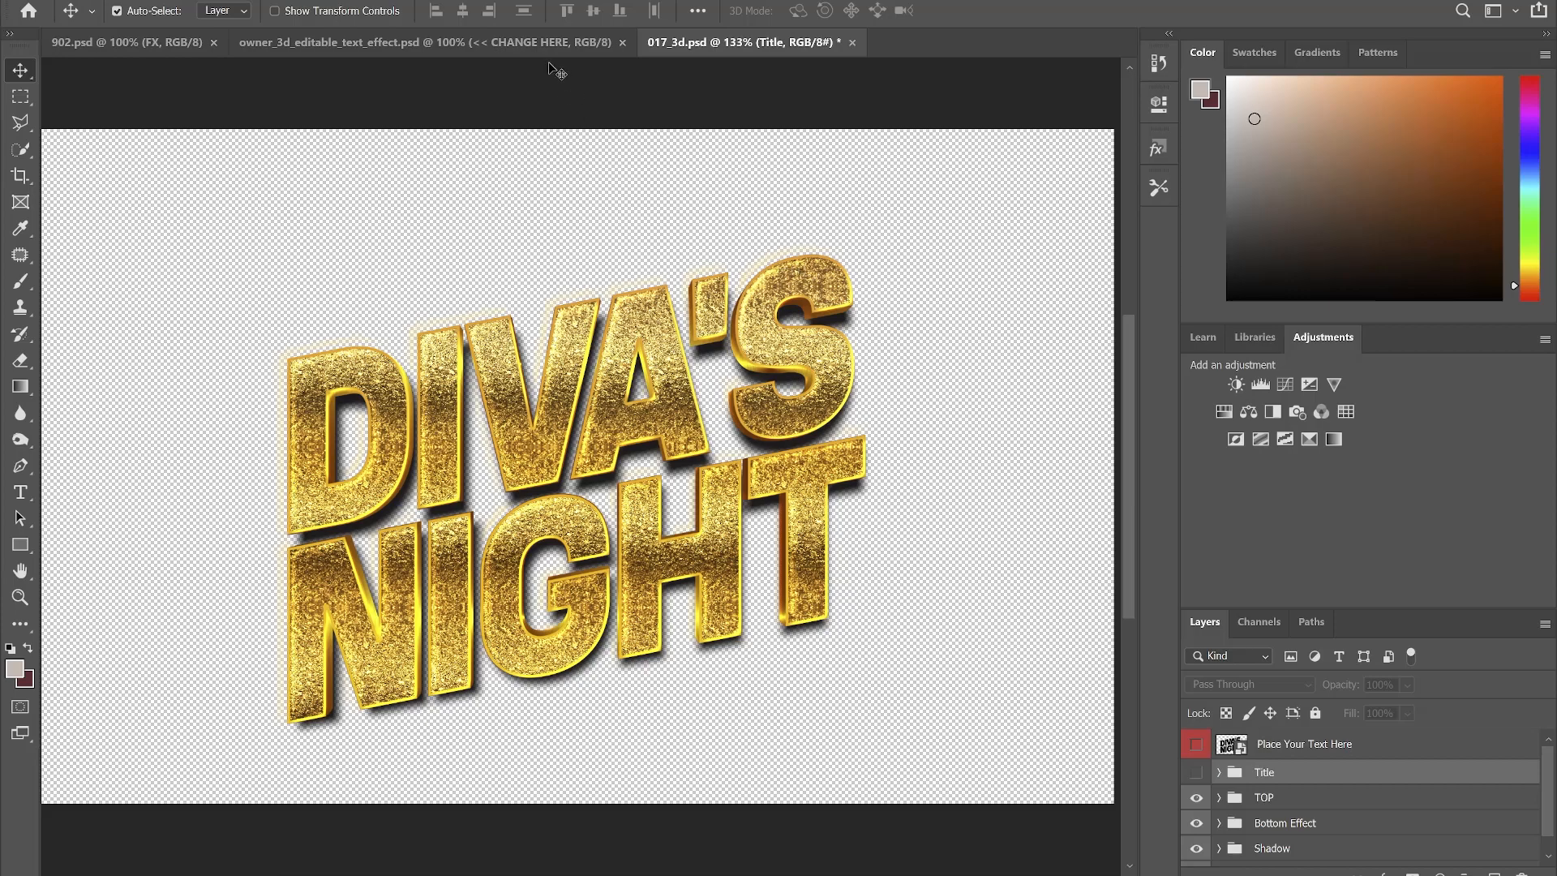
{"action": "left_click", "coordinate": [529, 44]}
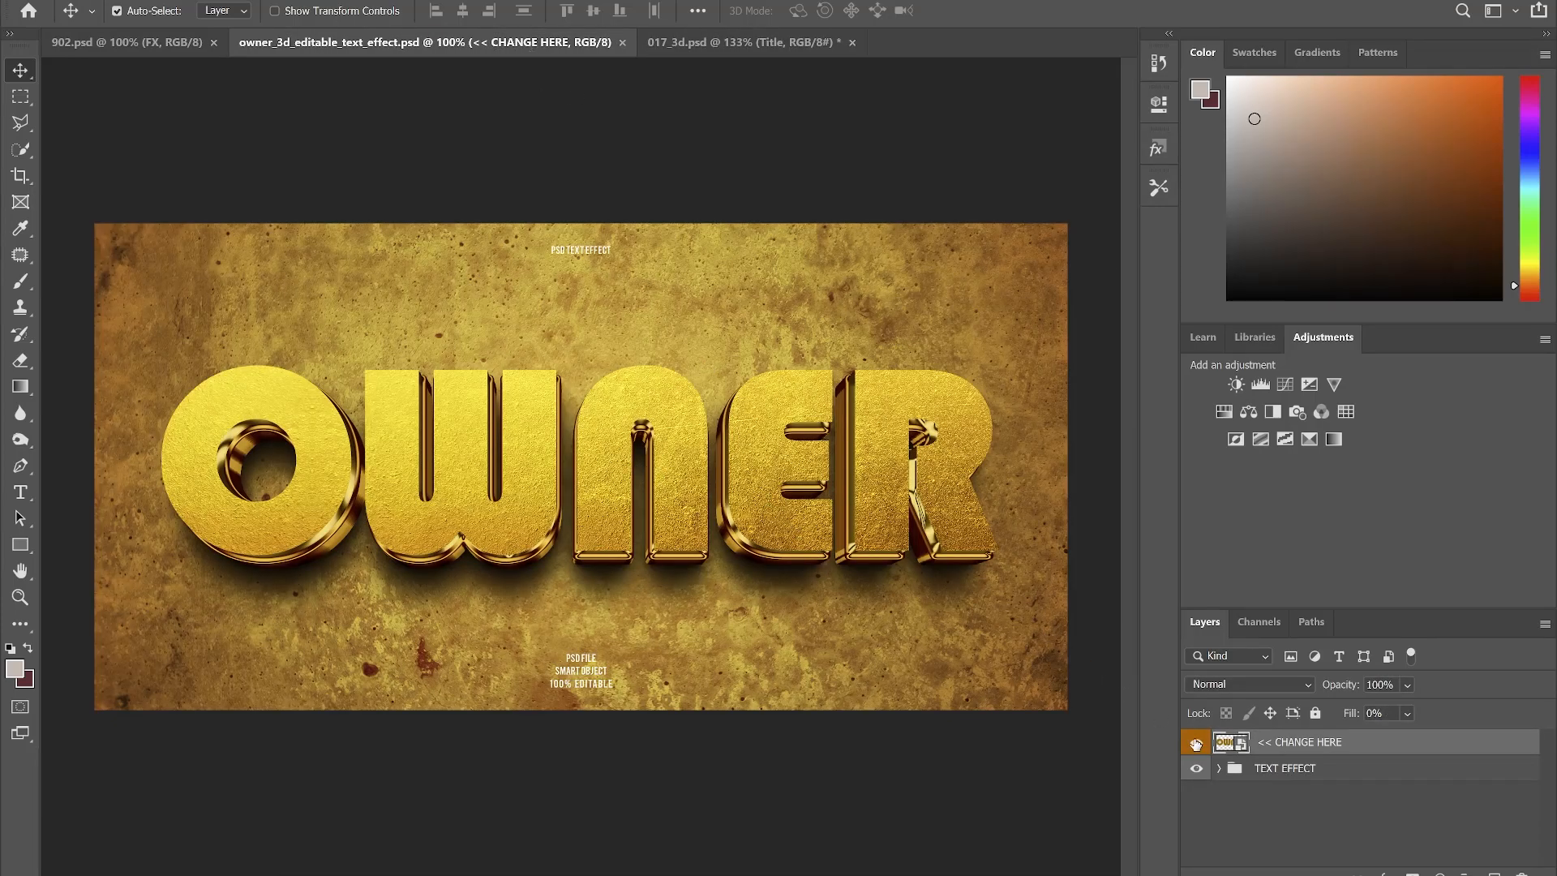
- Hide the textured background and, inside the smart object, the OWNER placeholder text
{"action": "left_click", "coordinate": [1222, 768]}
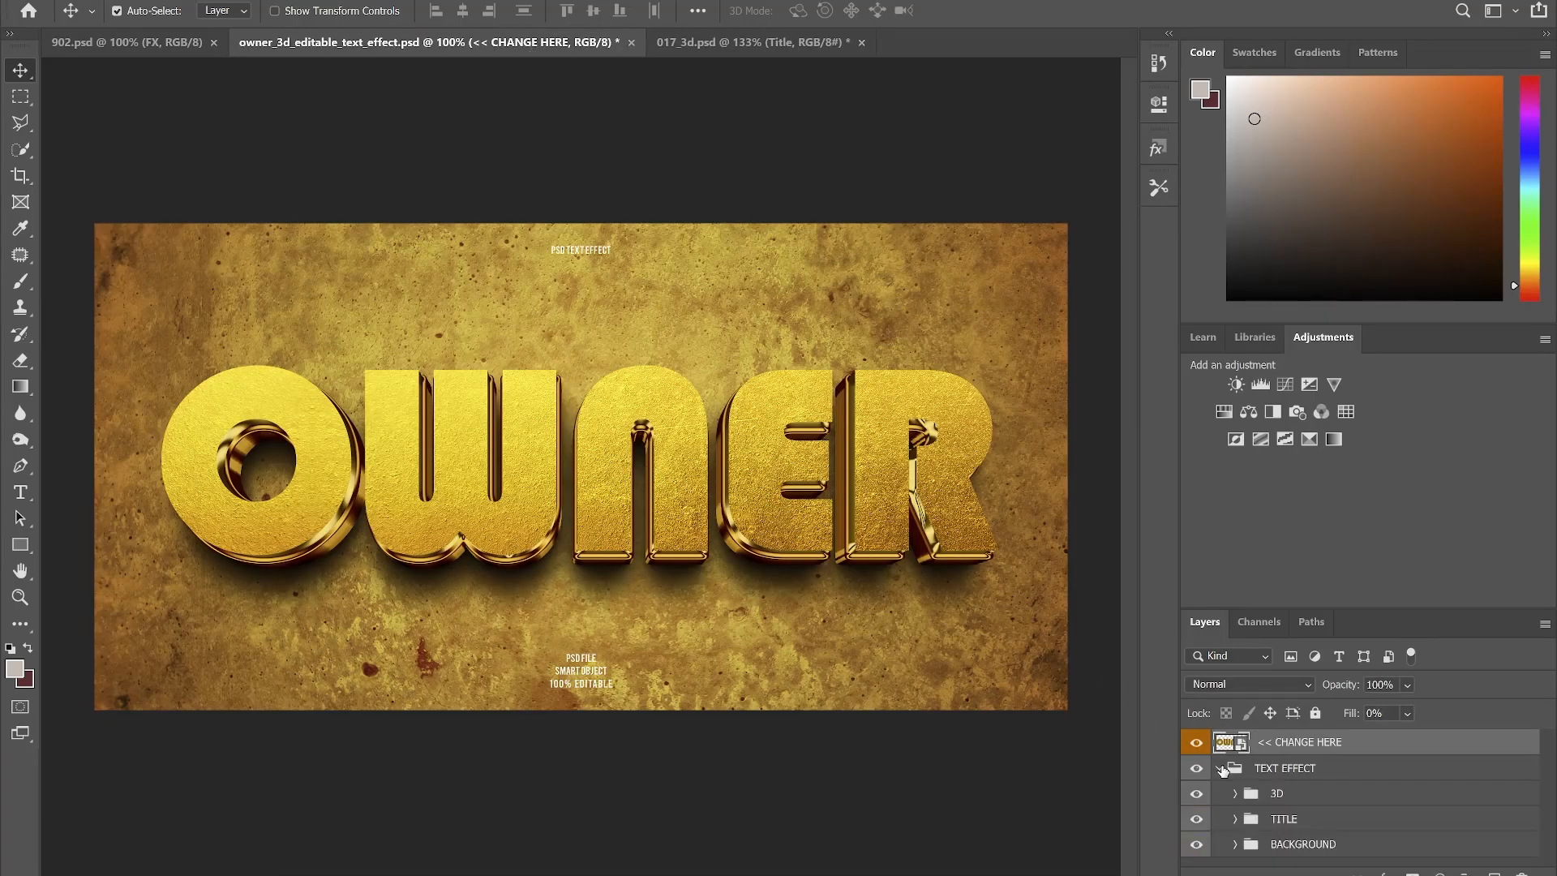
{"action": "left_click", "coordinate": [1198, 847]}
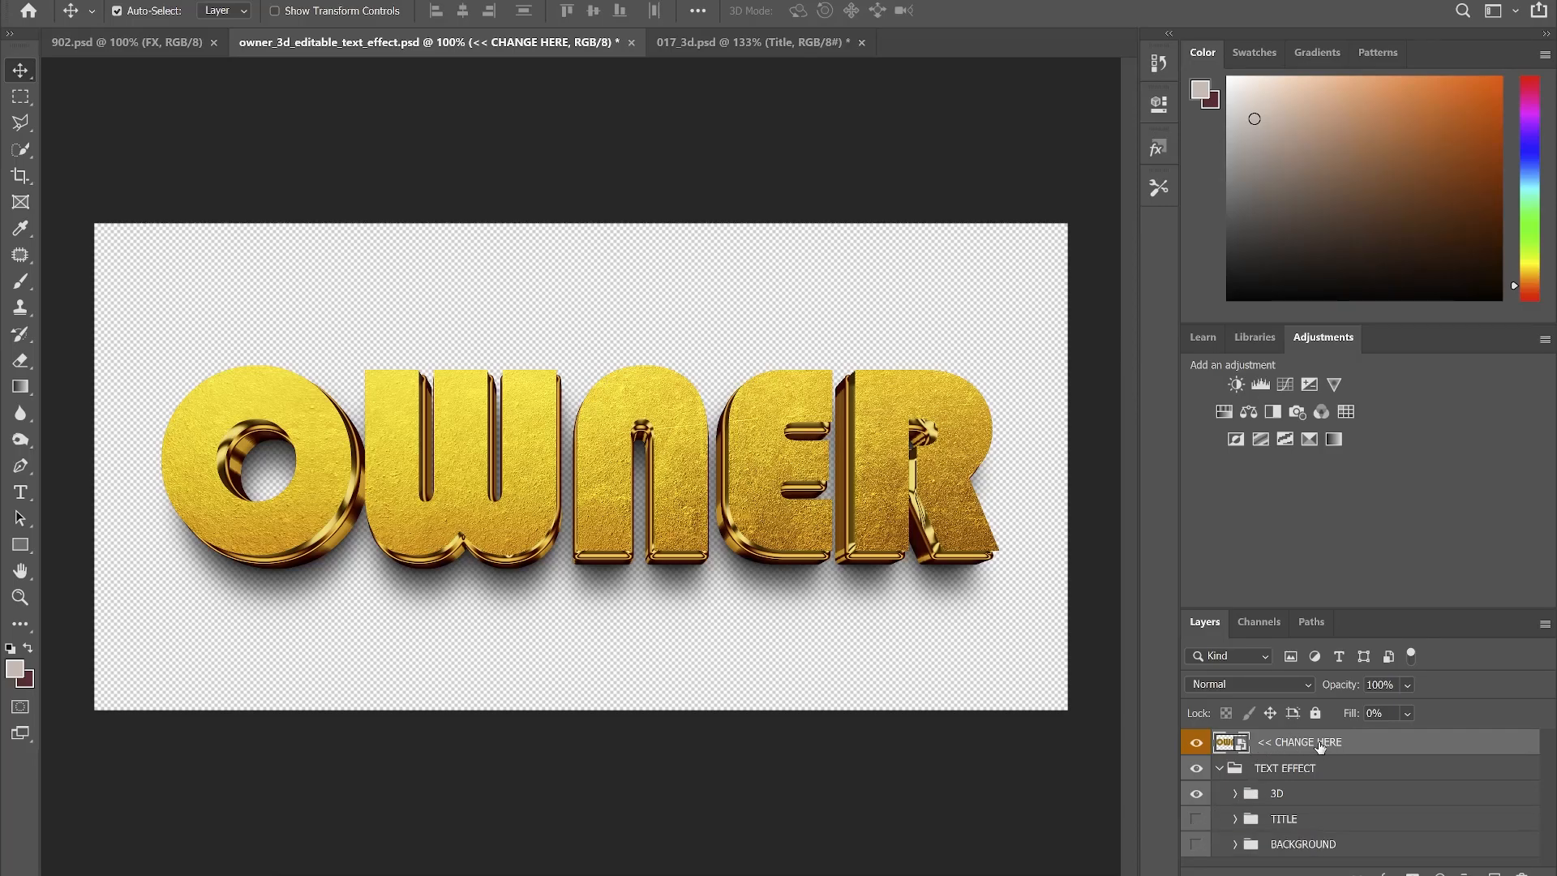
{"action": "double_click", "coordinate": [1241, 746]}
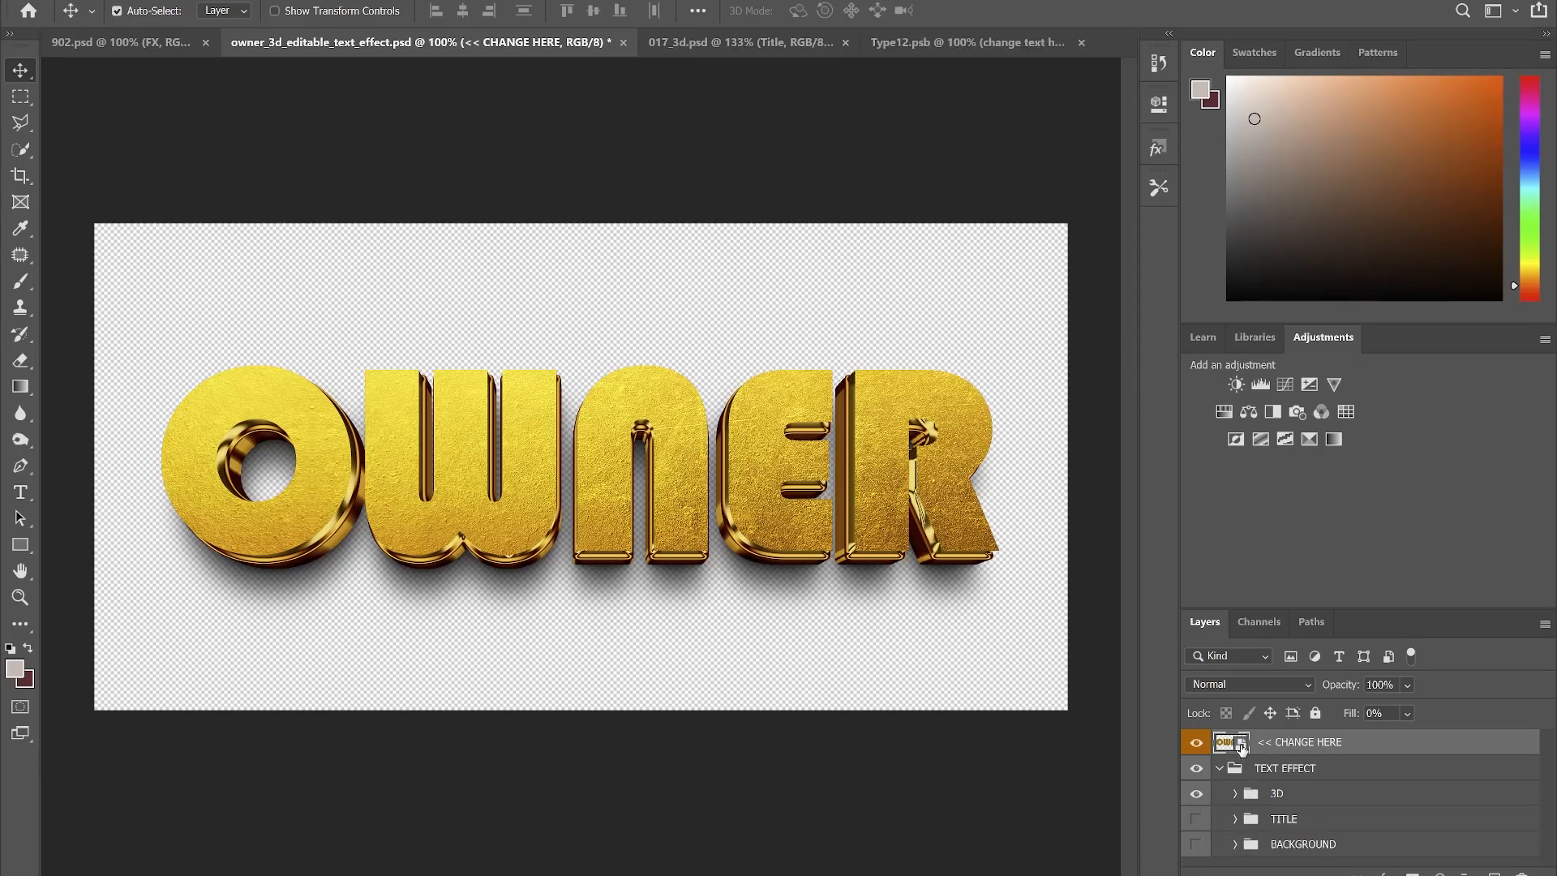
{"action": "left_click", "coordinate": [1190, 744]}
- Place the DIVAS NIGHT image into the smart object at about 144%, then save and close it
{"action": "left_click", "coordinate": [745, 845]}
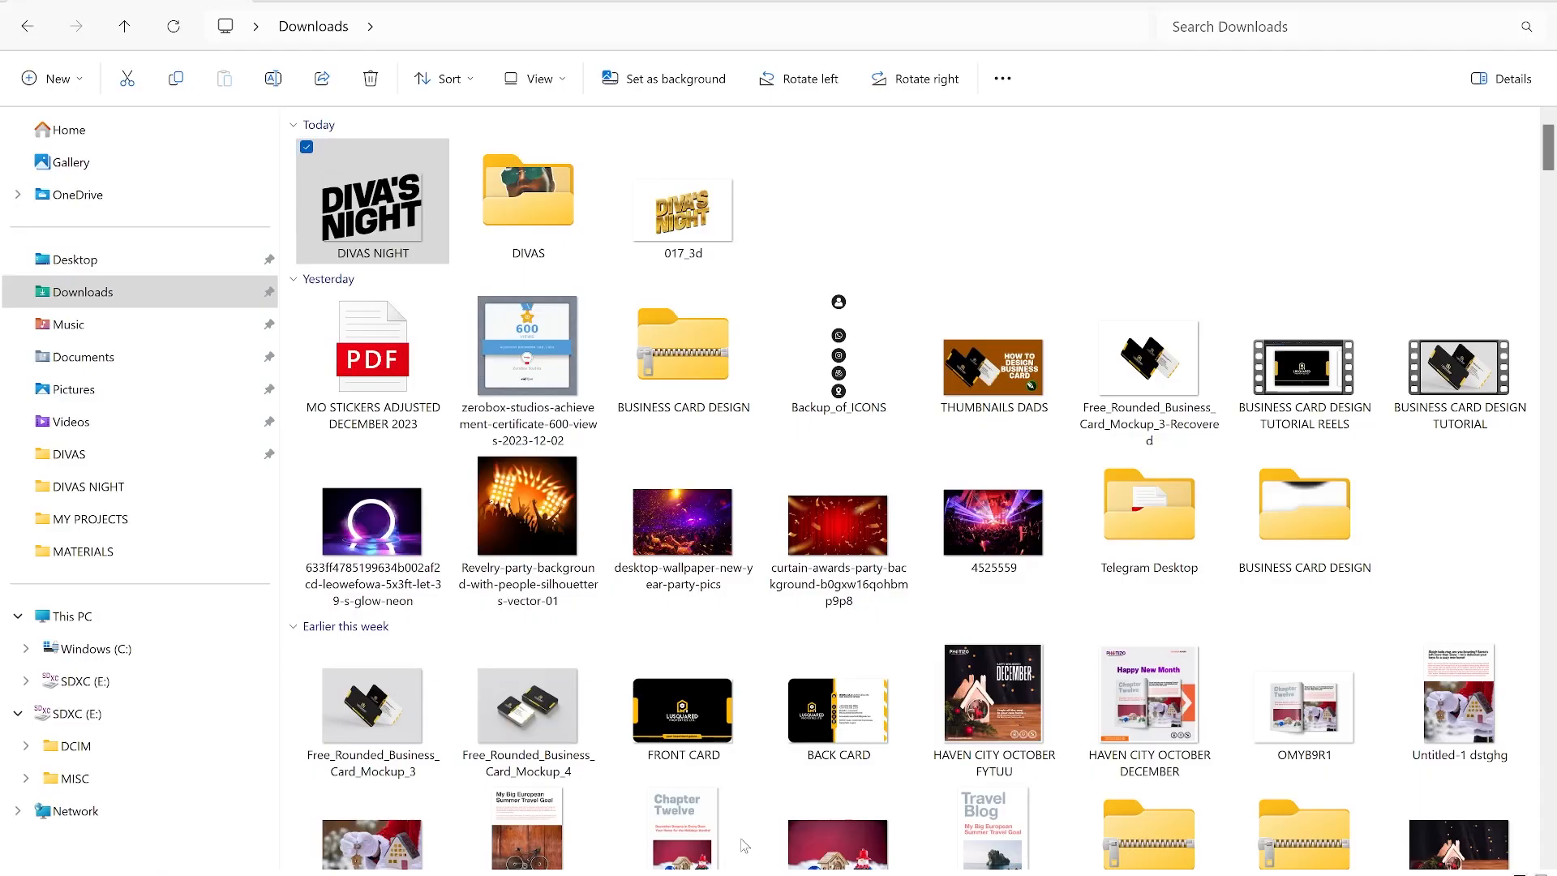
{"action": "left_click_drag", "start_coordinate": [373, 204], "coordinate": [503, 441]}
{"action": "left_click_drag", "start_coordinate": [752, 584], "coordinate": [826, 641]}
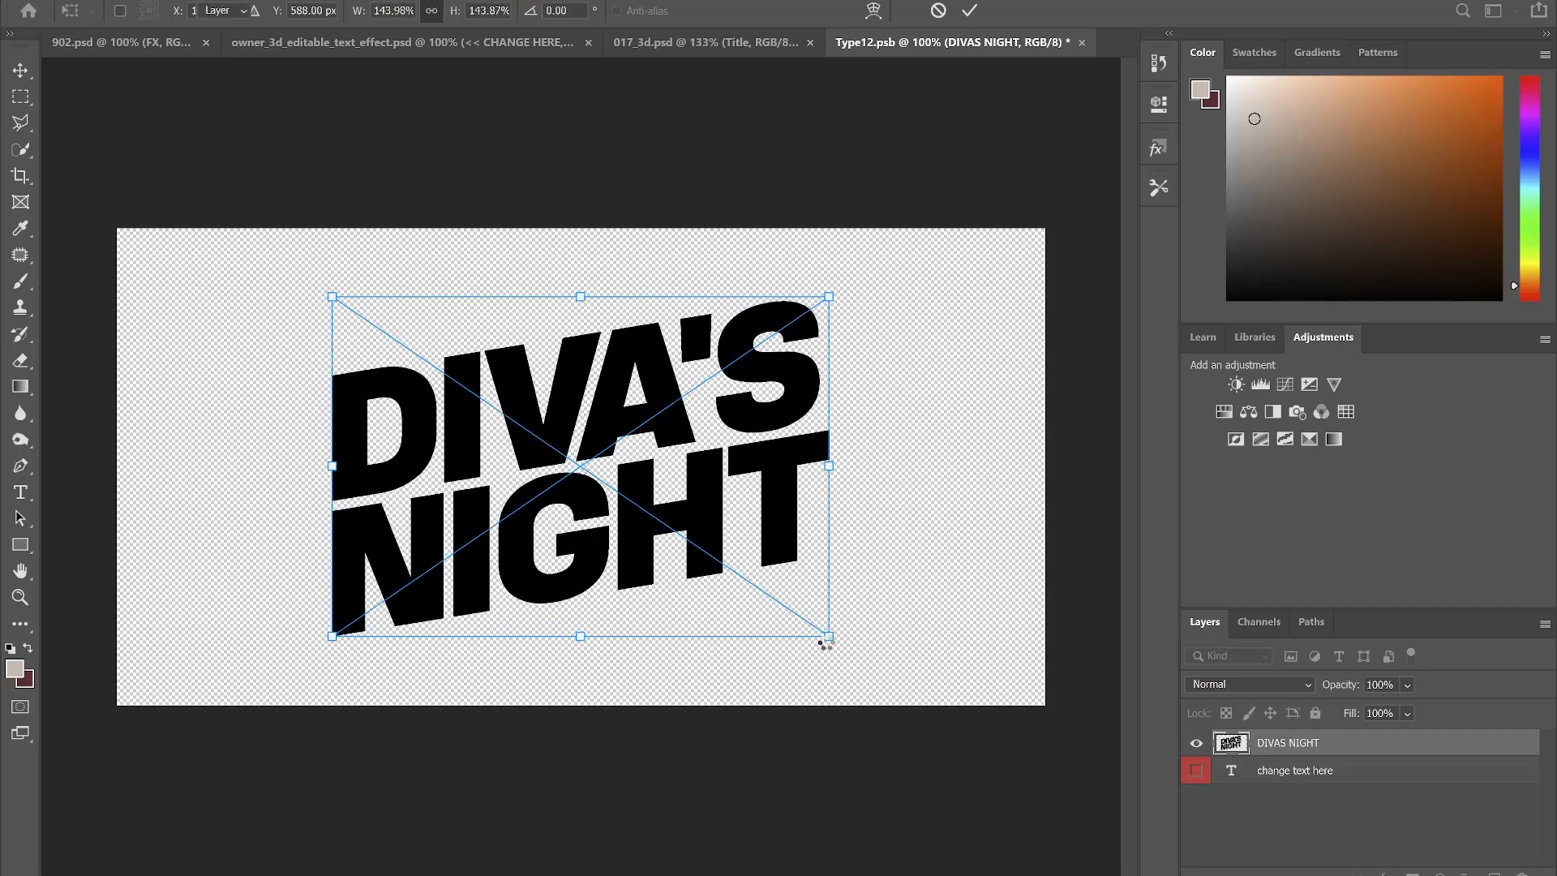
{"action": "key", "text": "Return"}
{"action": "key", "text": "ctrl+s"}
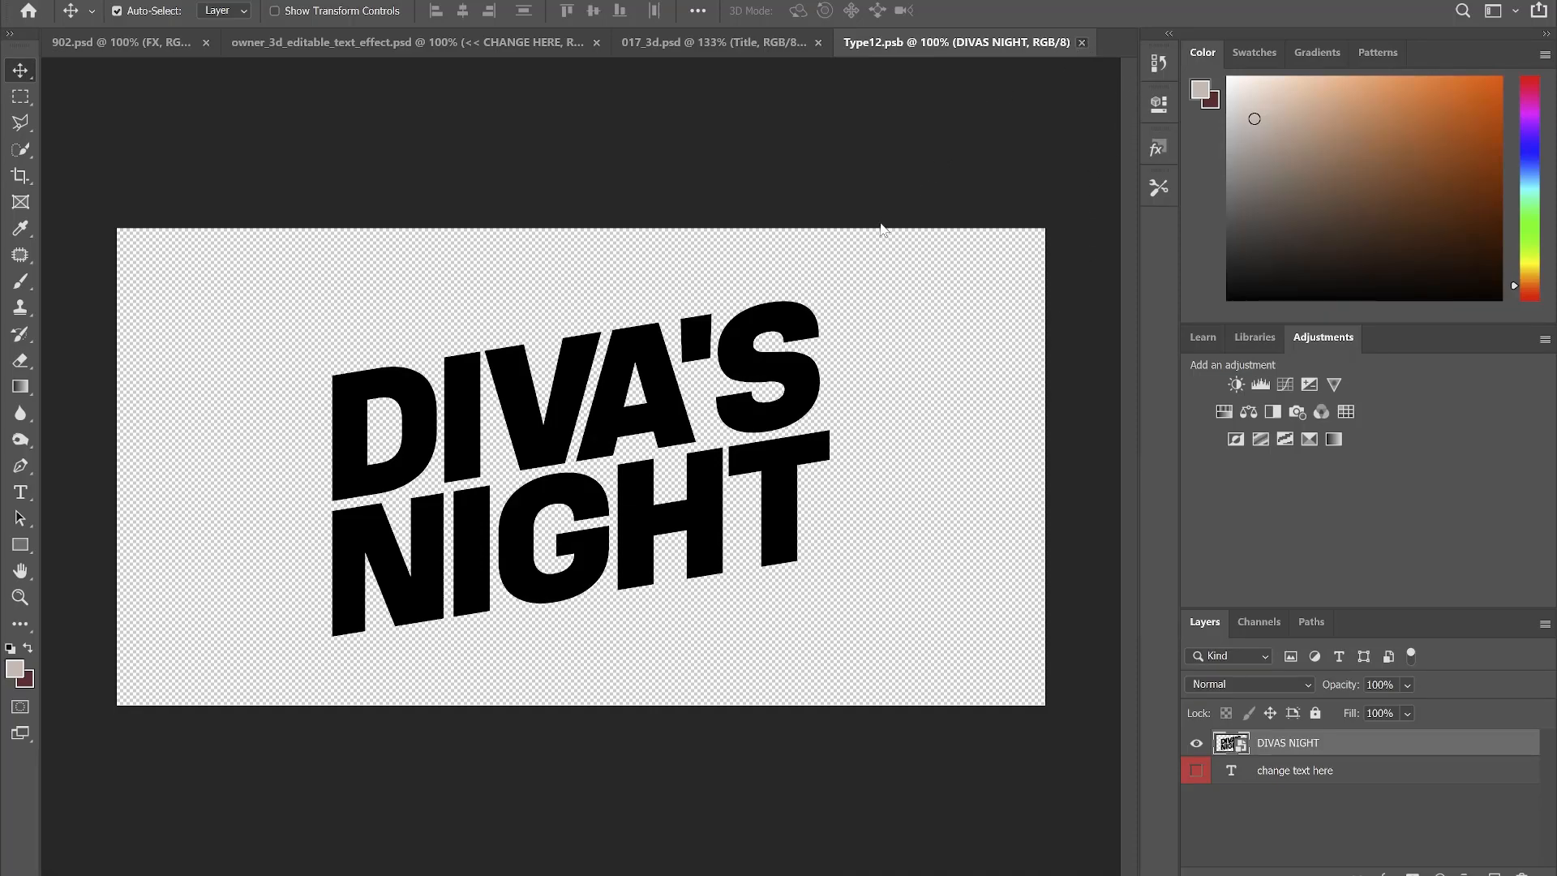
{"action": "key", "text": "ctrl+w"}
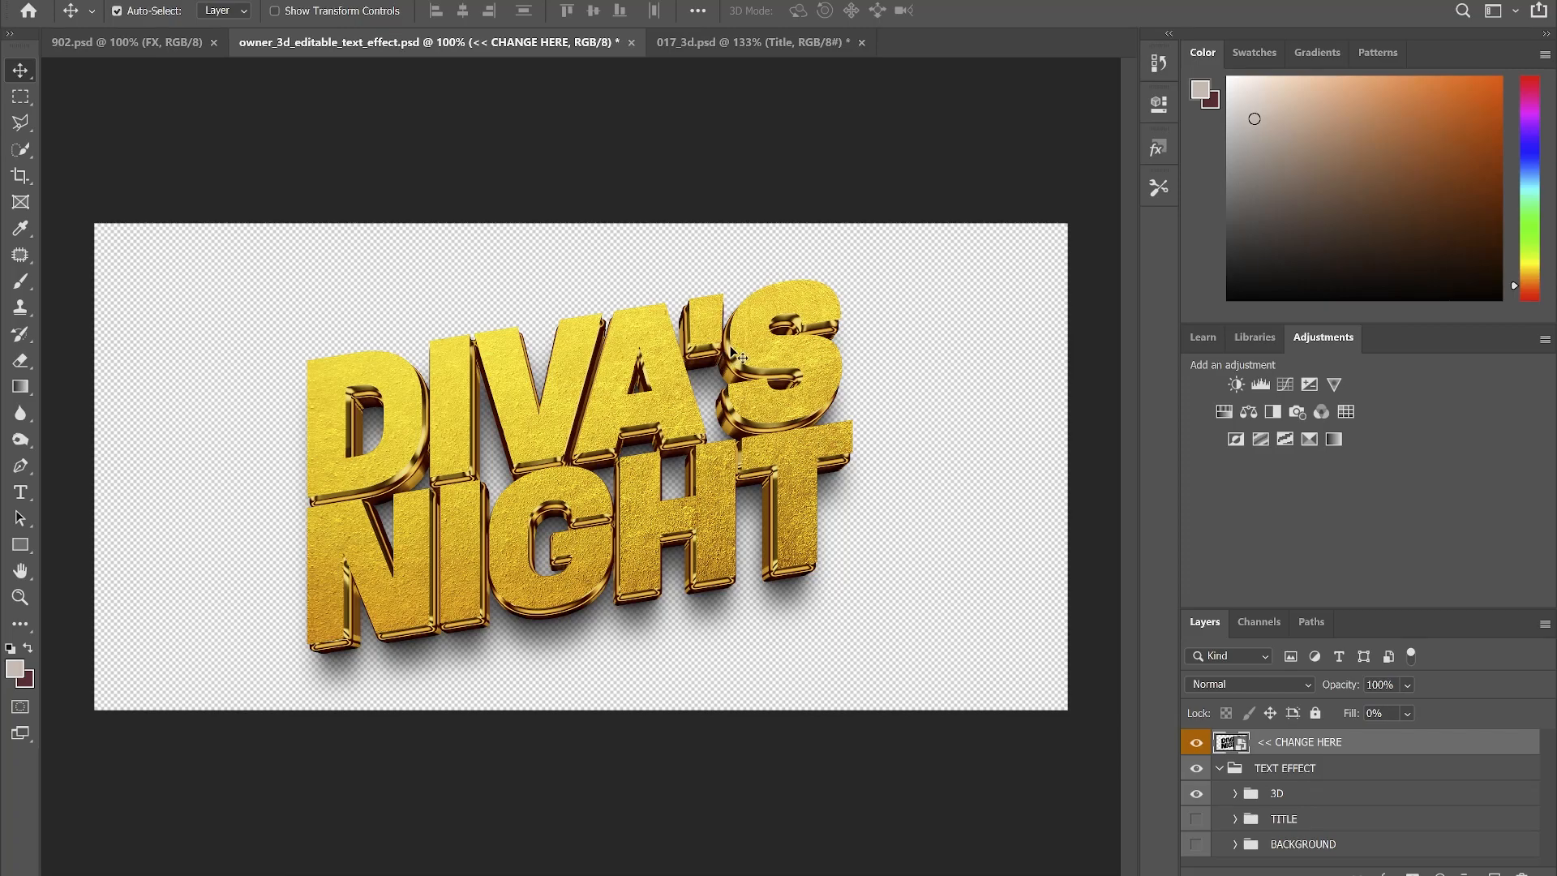
- Save the OWNER template as a PNG copy in Downloads with default compression
{"action": "key", "text": "ctrl+shift+s"}
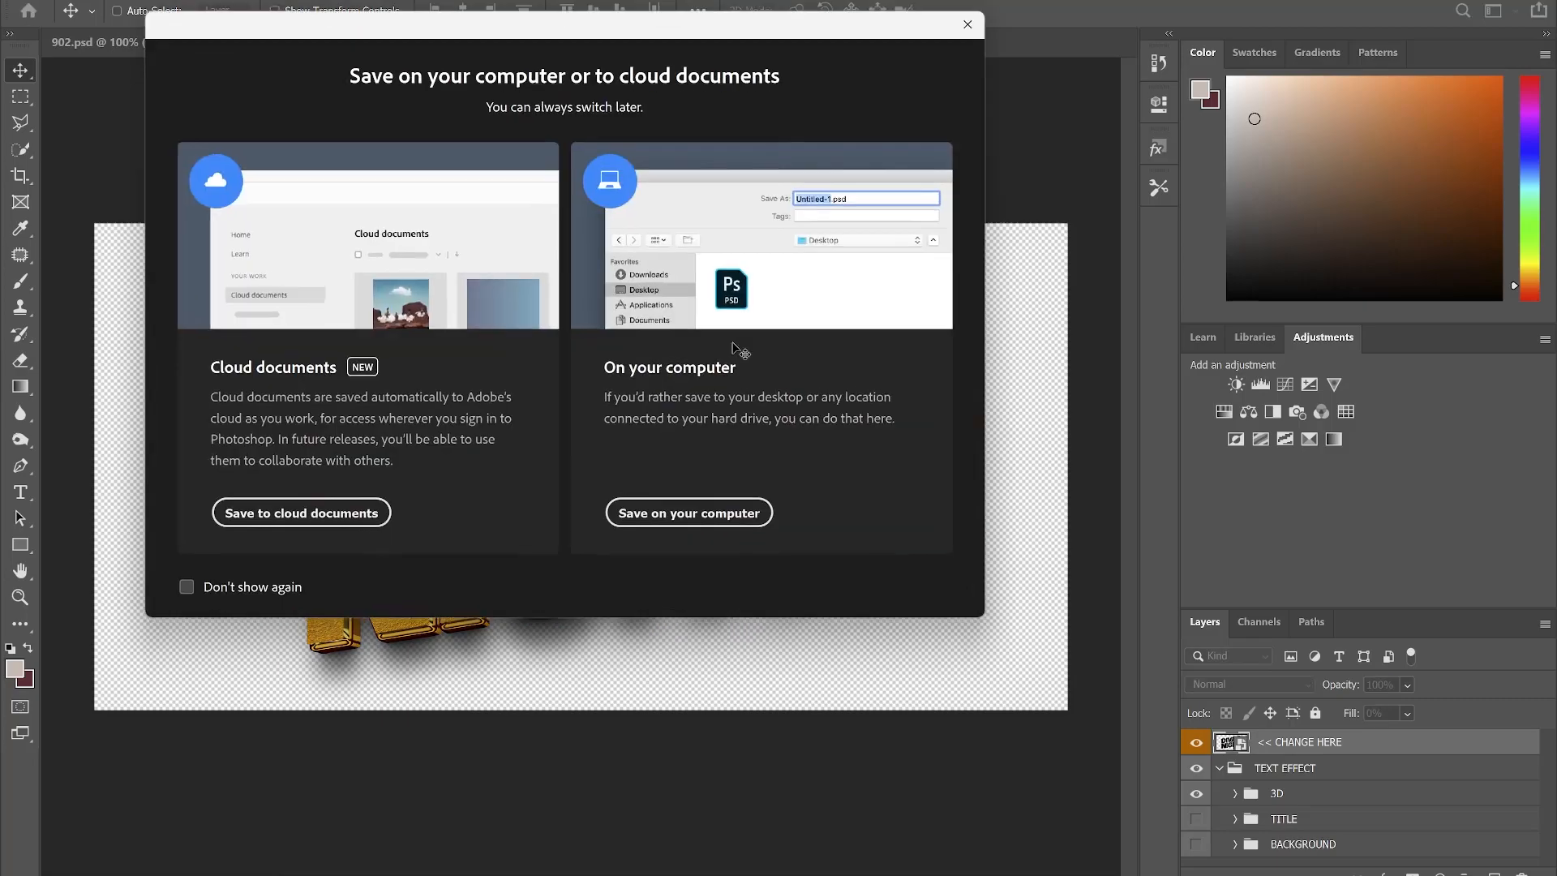
{"action": "left_click", "coordinate": [733, 517]}
{"action": "left_click", "coordinate": [357, 352]}
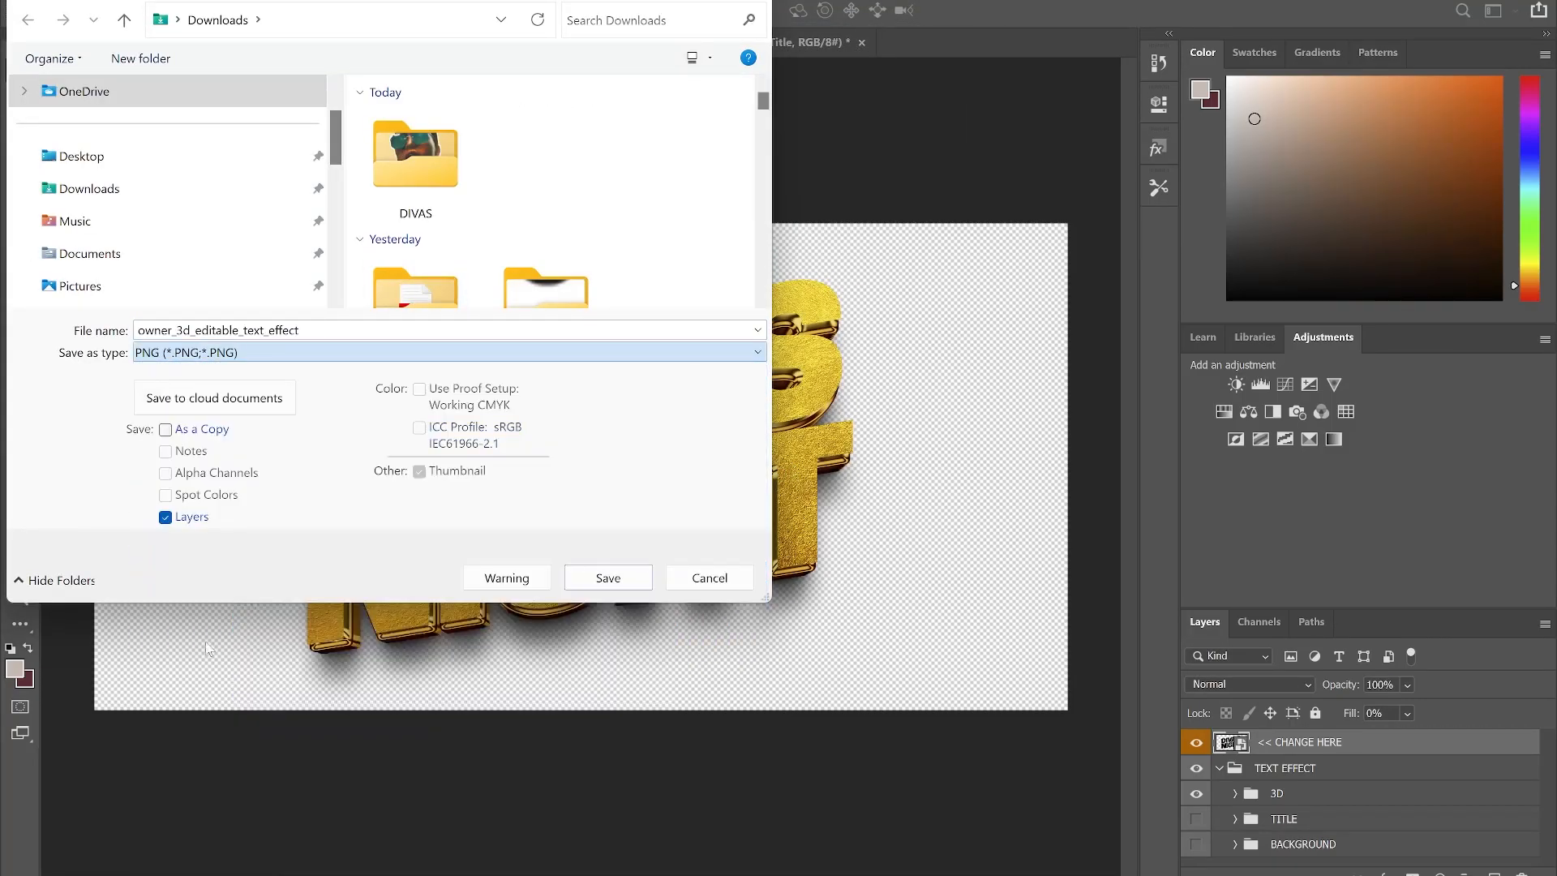
{"action": "left_click", "coordinate": [210, 653]}
{"action": "left_click", "coordinate": [607, 581]}
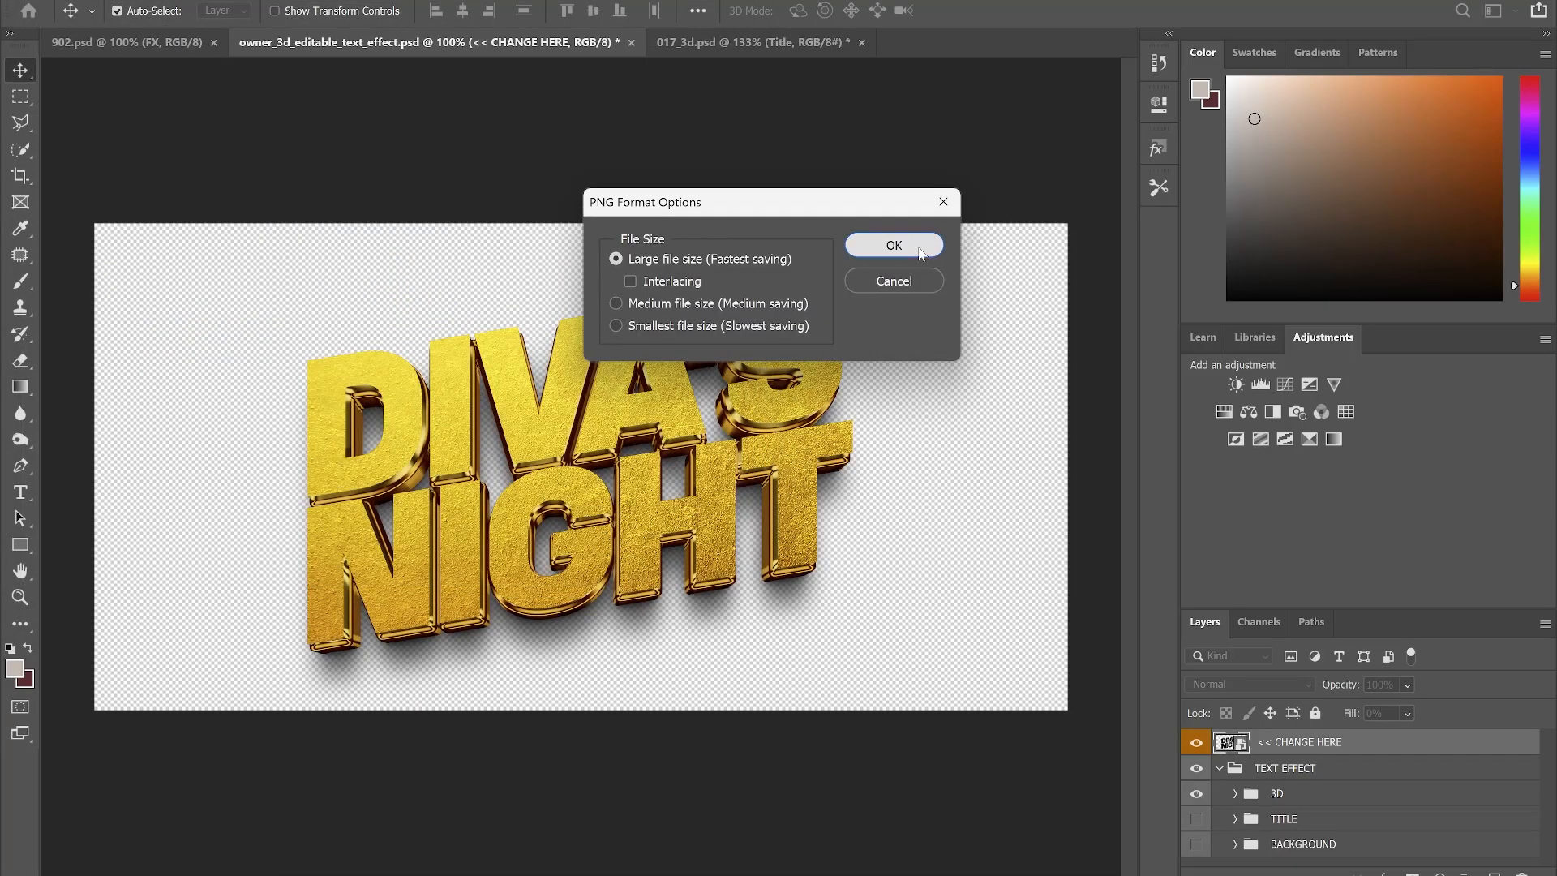
{"action": "left_click", "coordinate": [894, 245]}
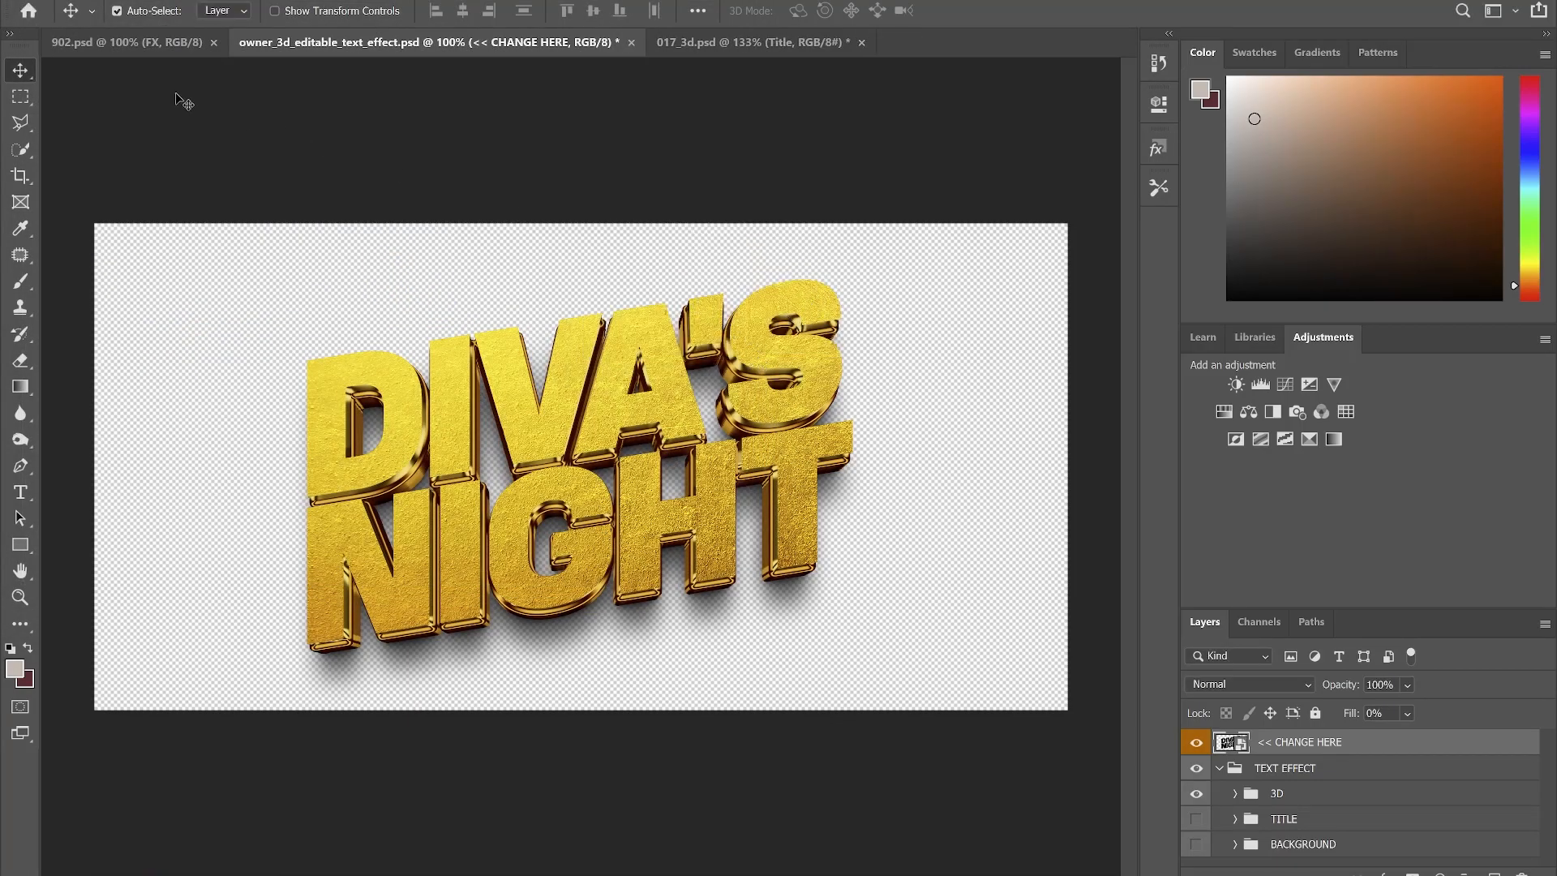
{"action": "left_click", "coordinate": [138, 42]}
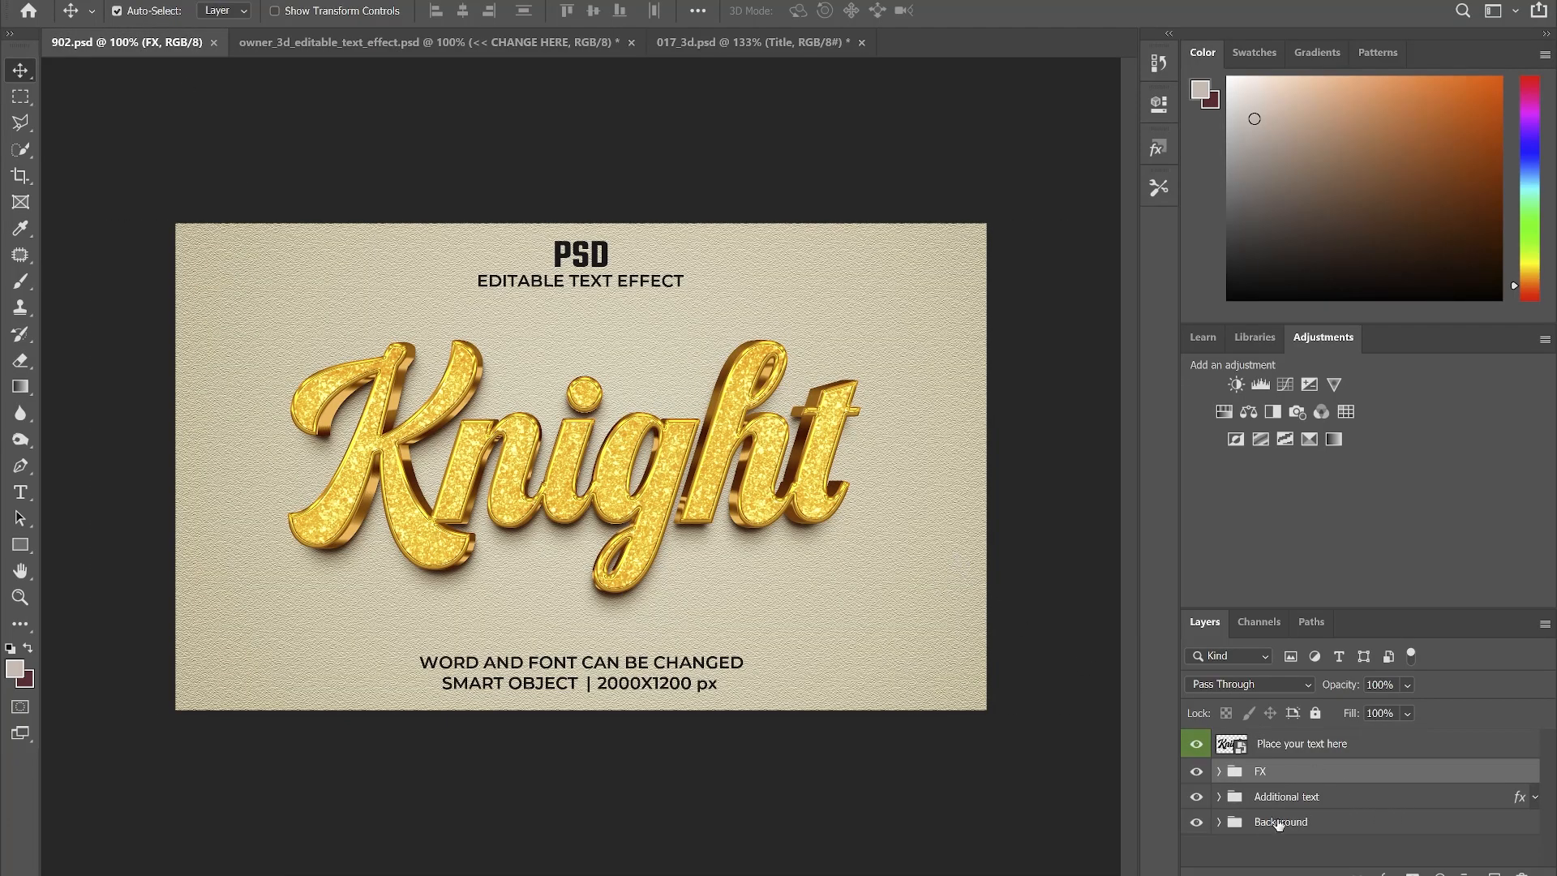
- Hide the cream background, extra captions and the Knight placeholder text inside the smart object
{"action": "left_click", "coordinate": [1194, 822]}
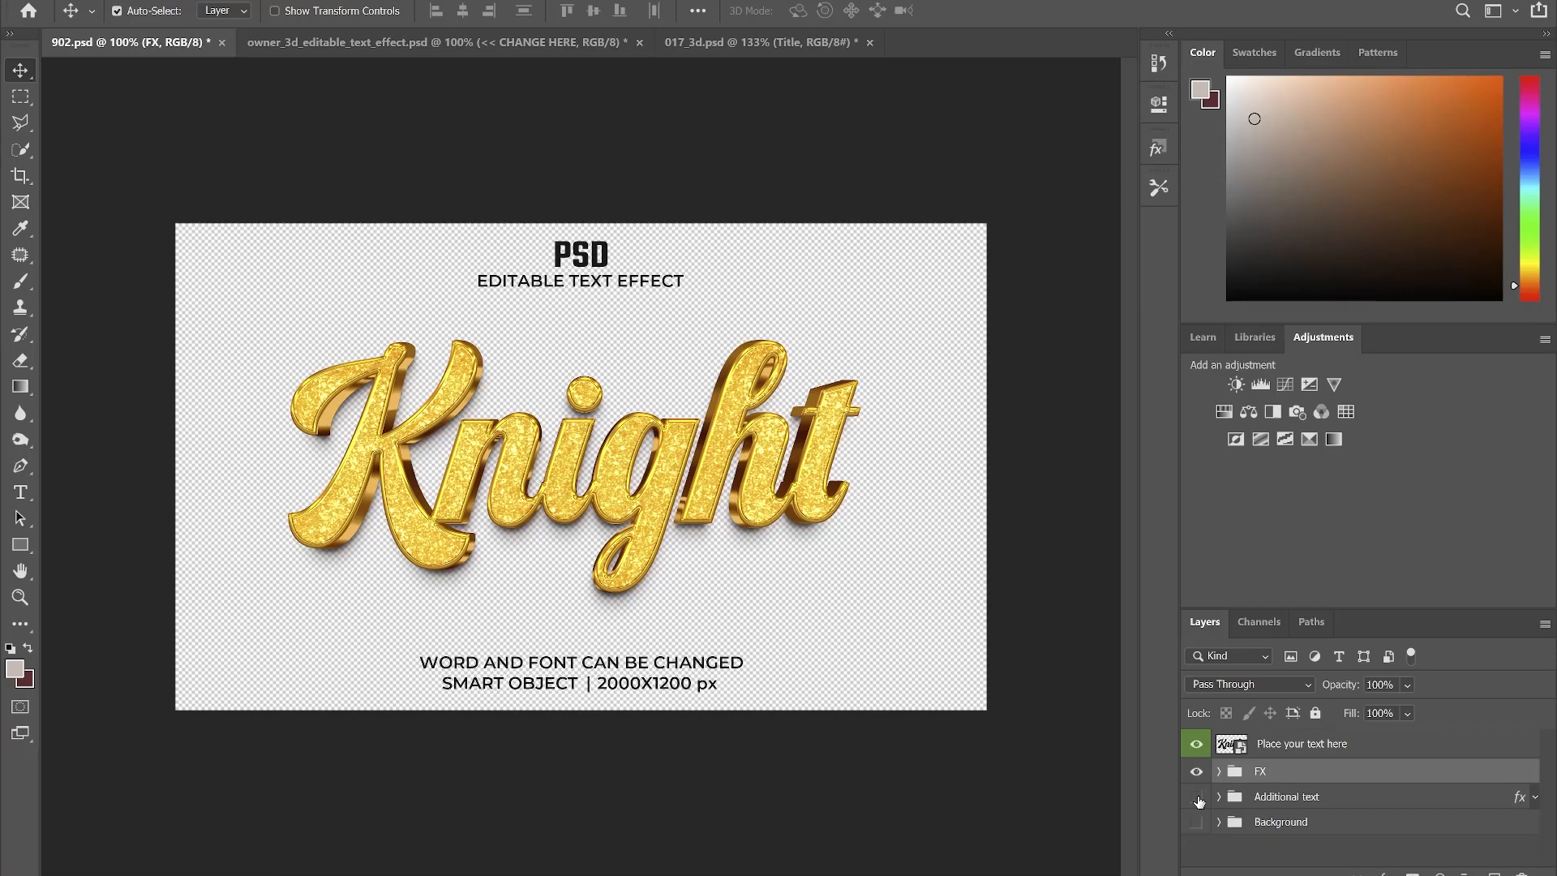
{"action": "left_click", "coordinate": [1197, 797]}
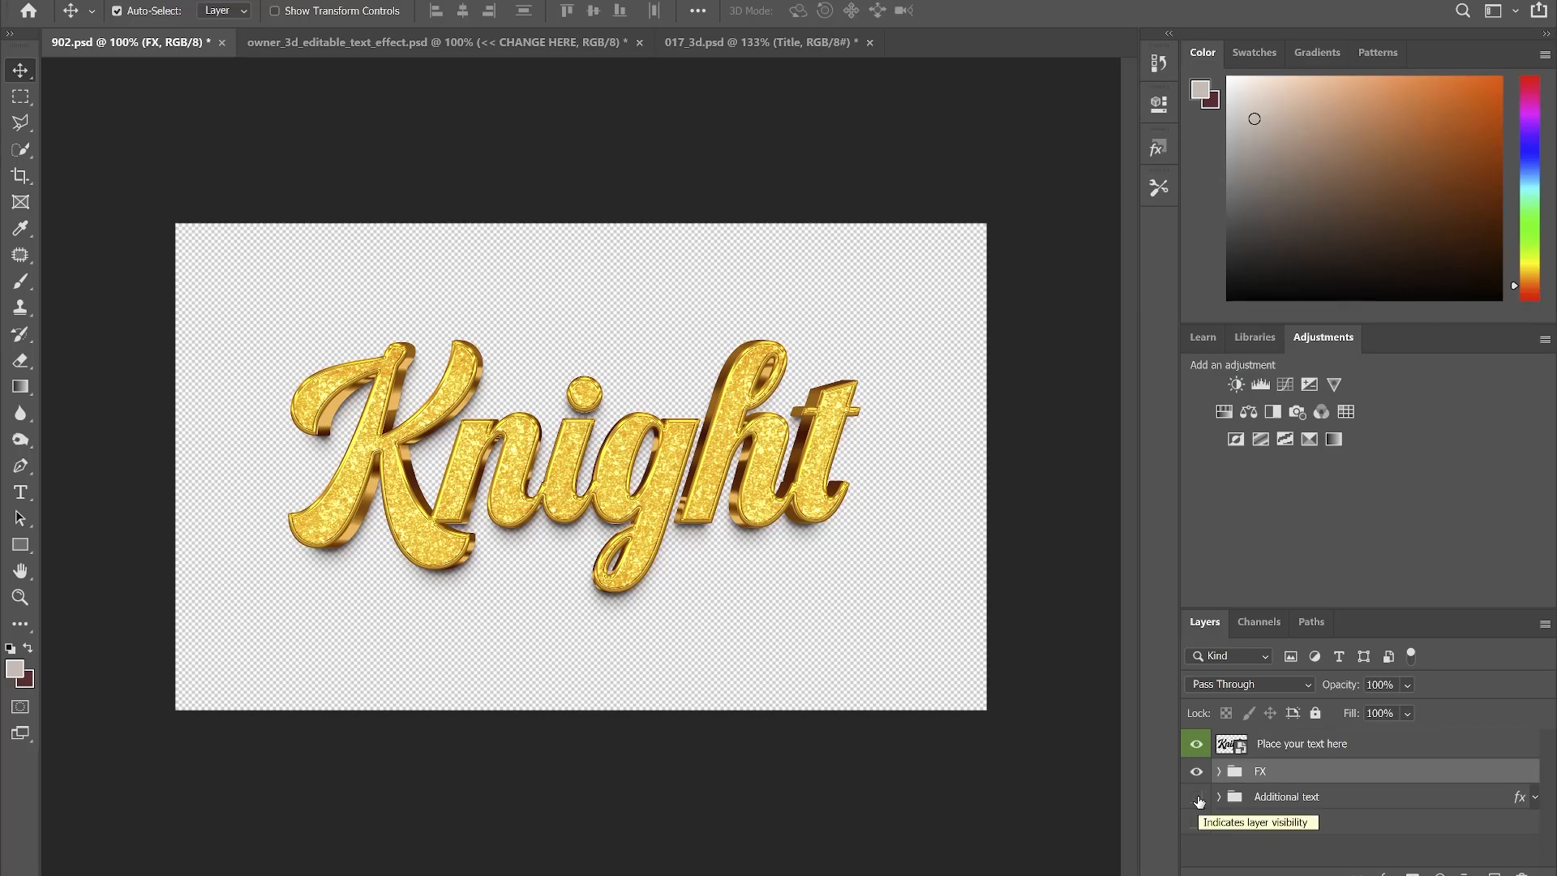
{"action": "double_click", "coordinate": [1239, 750]}
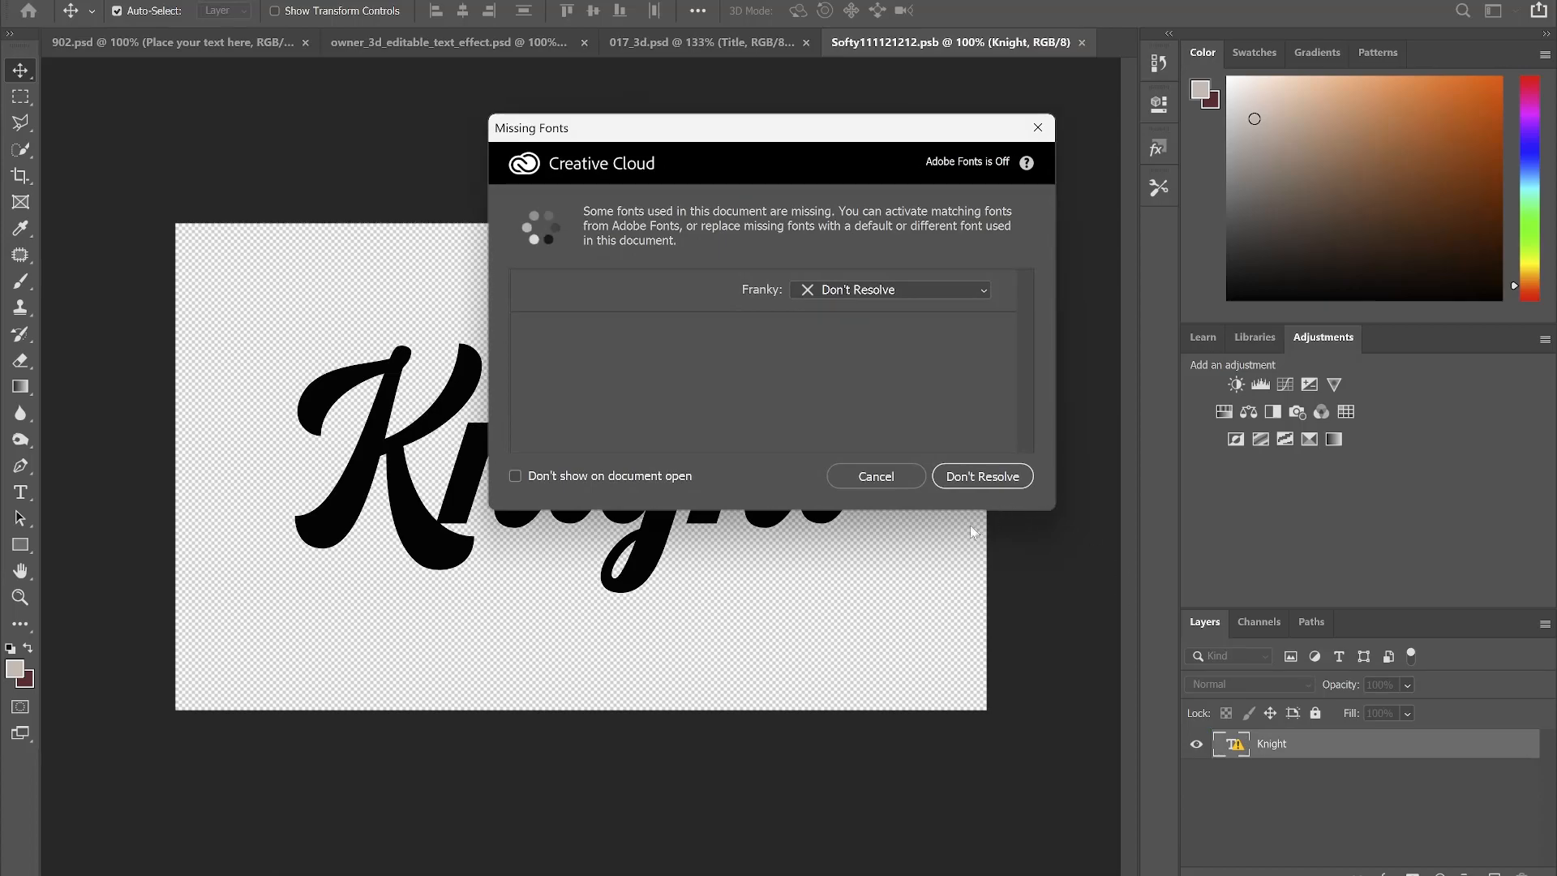
{"action": "left_click", "coordinate": [870, 476]}
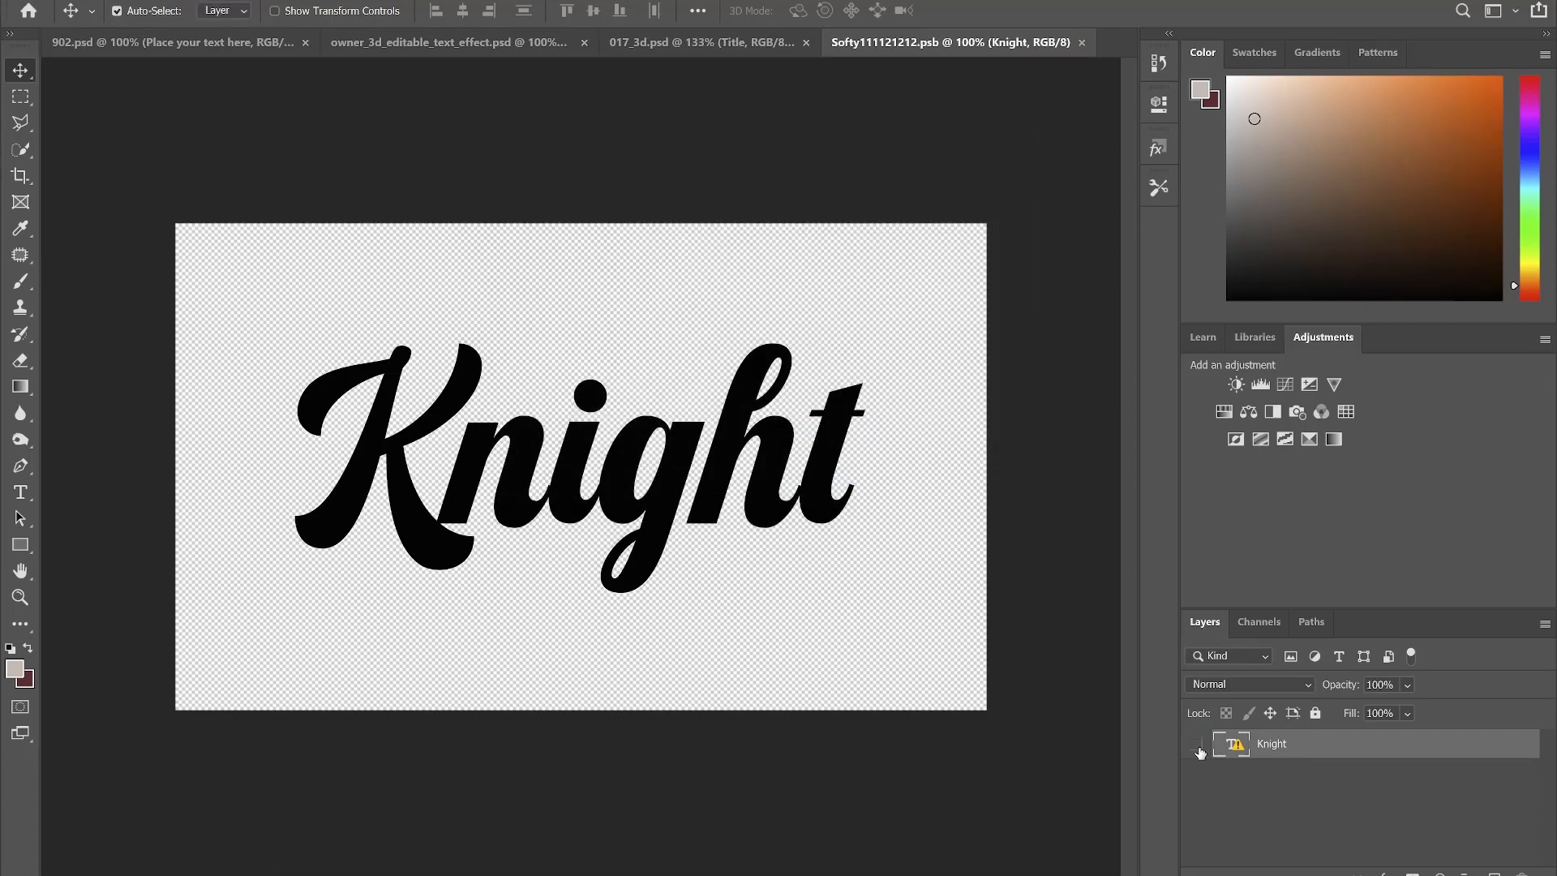
{"action": "left_click", "coordinate": [1200, 750]}
- Place the DIVAS NIGHT image into the smart object at about 35%, then save and close it
{"action": "left_click", "coordinate": [759, 874]}
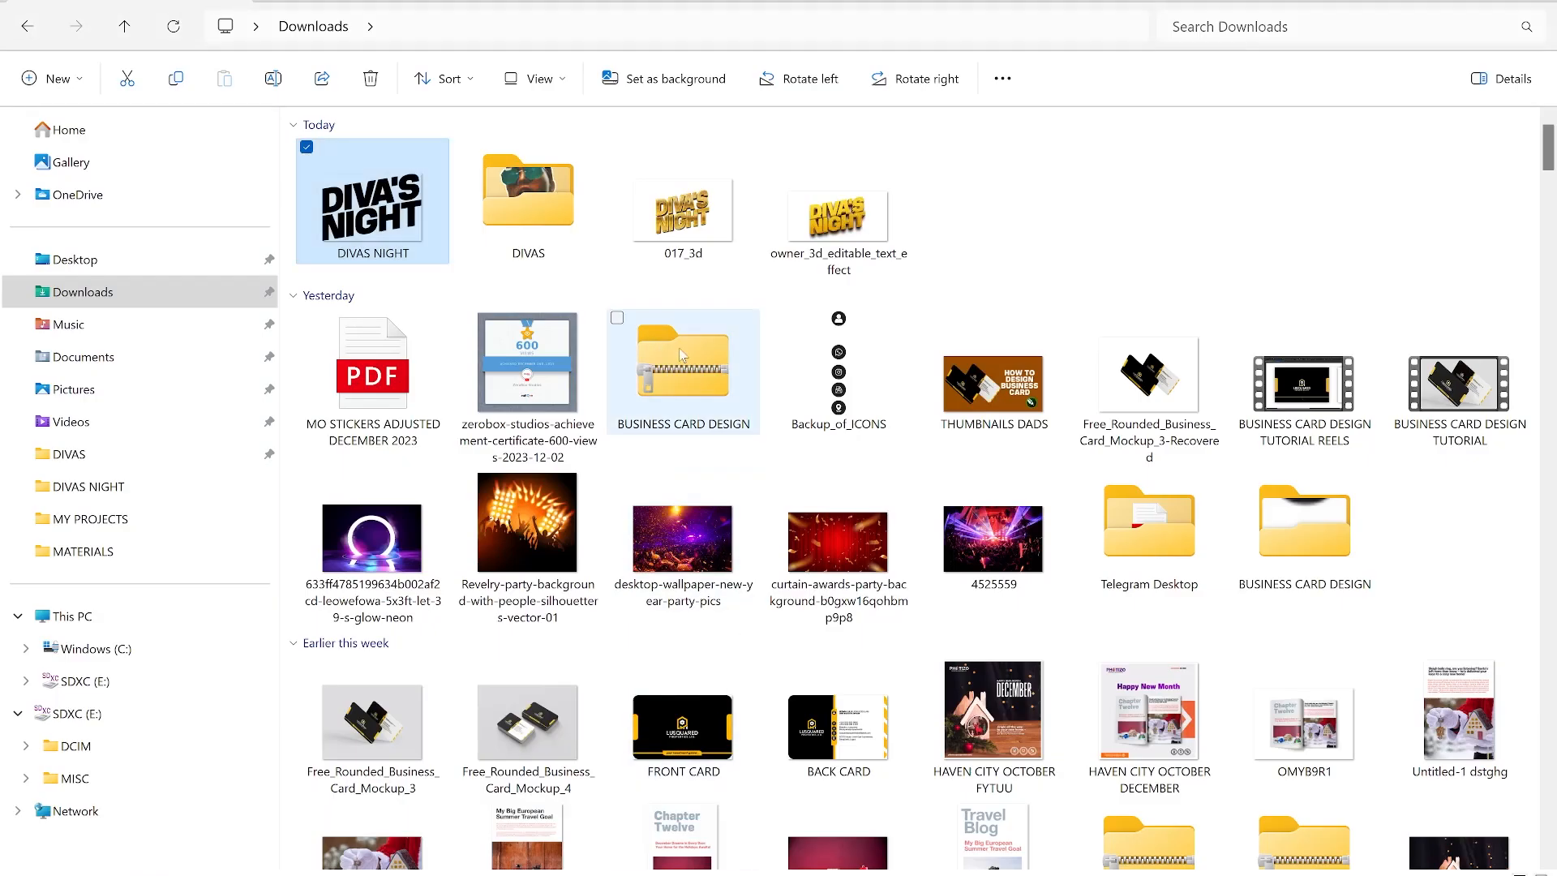
{"action": "left_click_drag", "start_coordinate": [374, 223], "coordinate": [566, 442]}
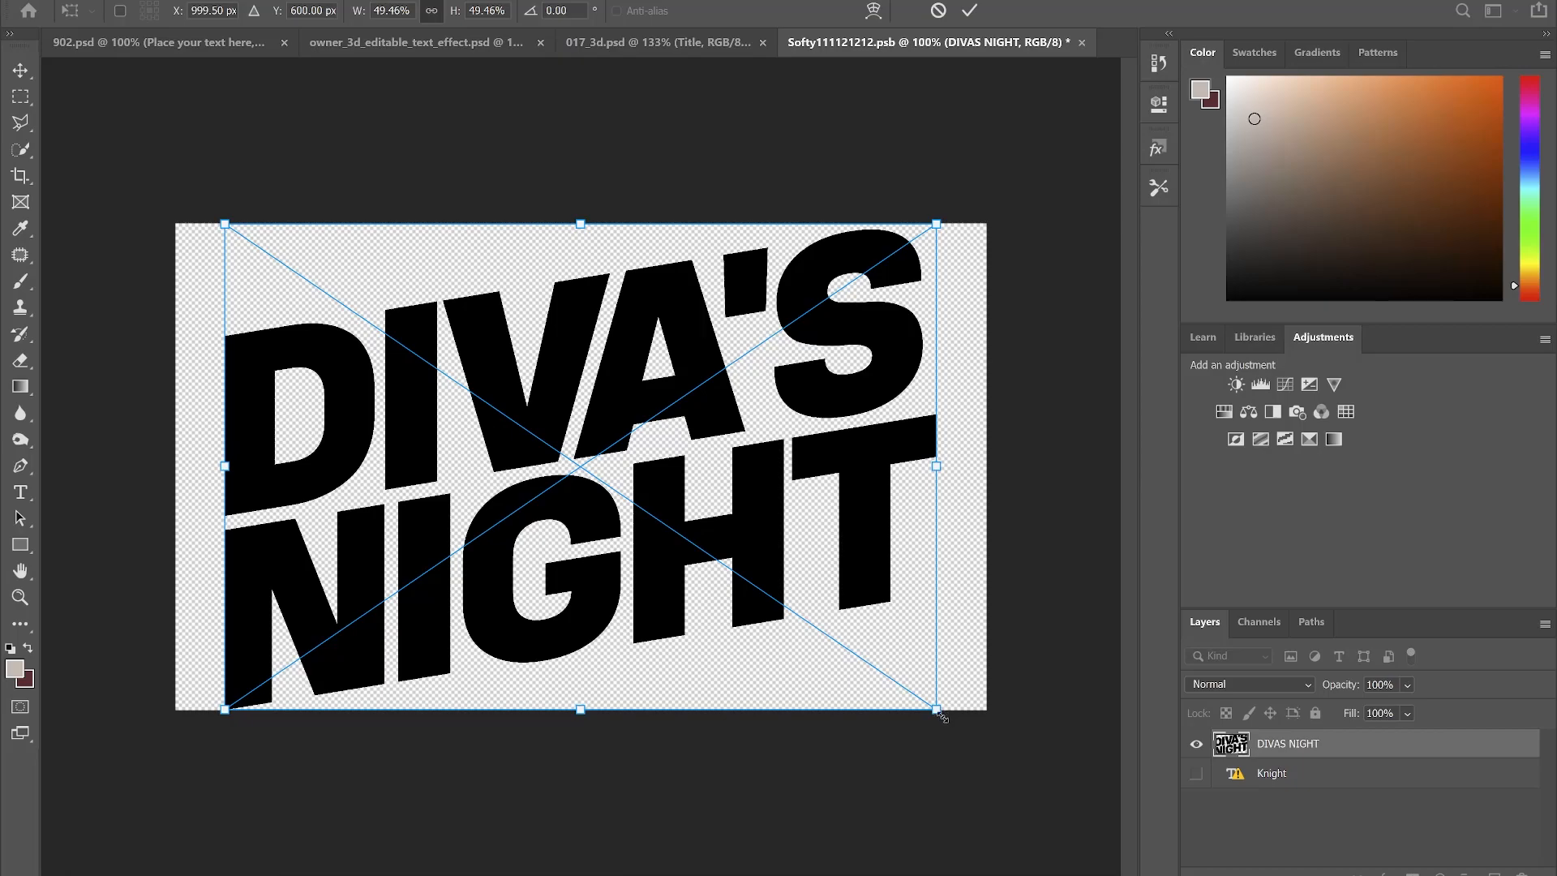
{"action": "left_click_drag", "start_coordinate": [937, 714], "coordinate": [835, 643]}
{"action": "key", "text": "Return"}
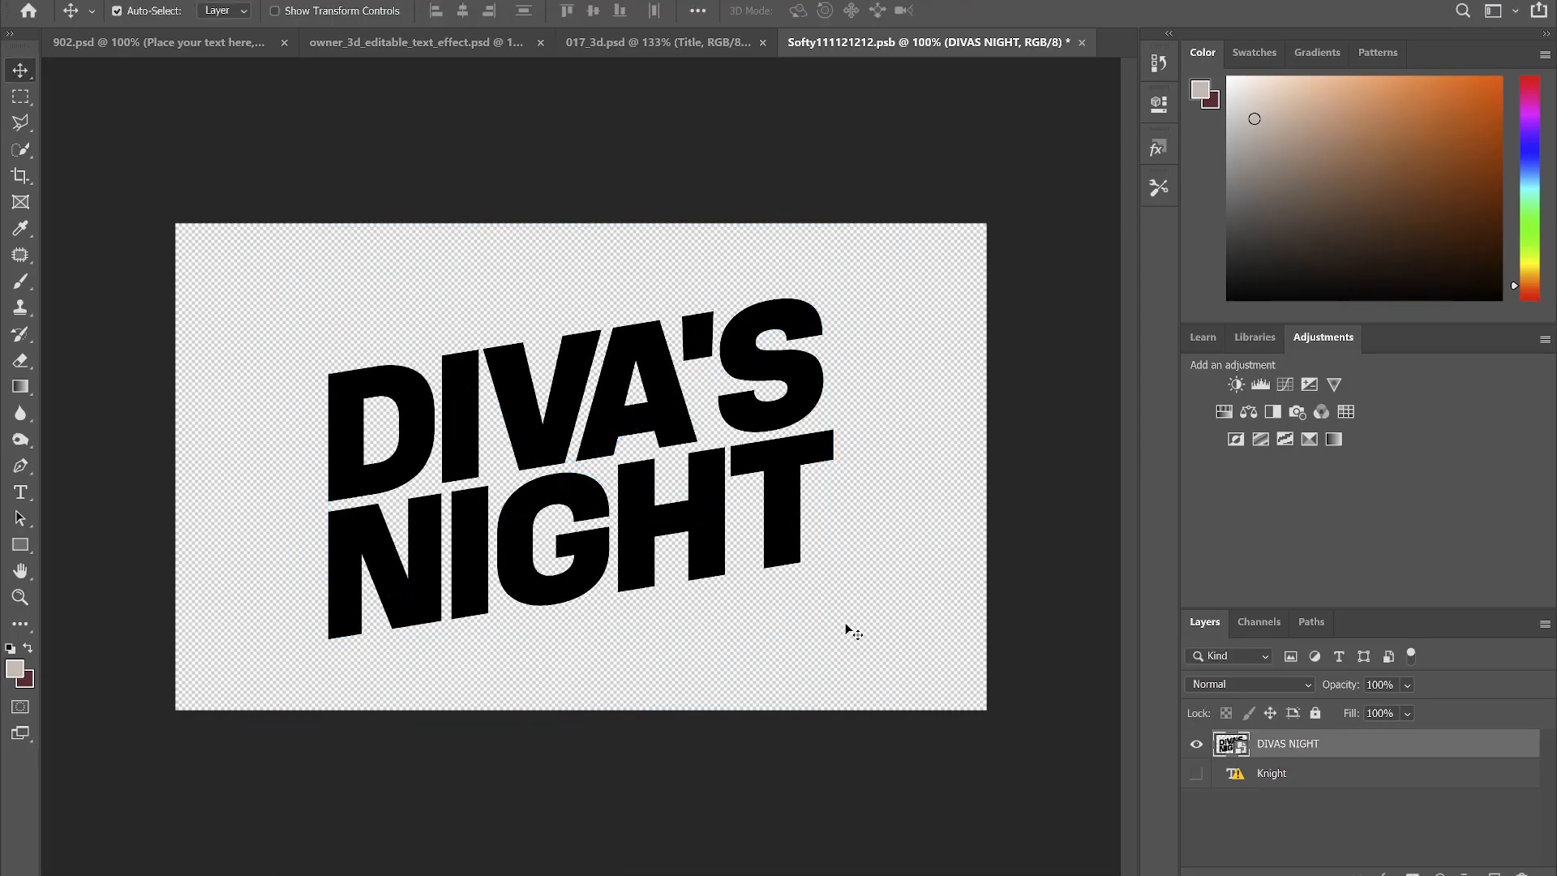
{"action": "key", "text": "ctrl"}
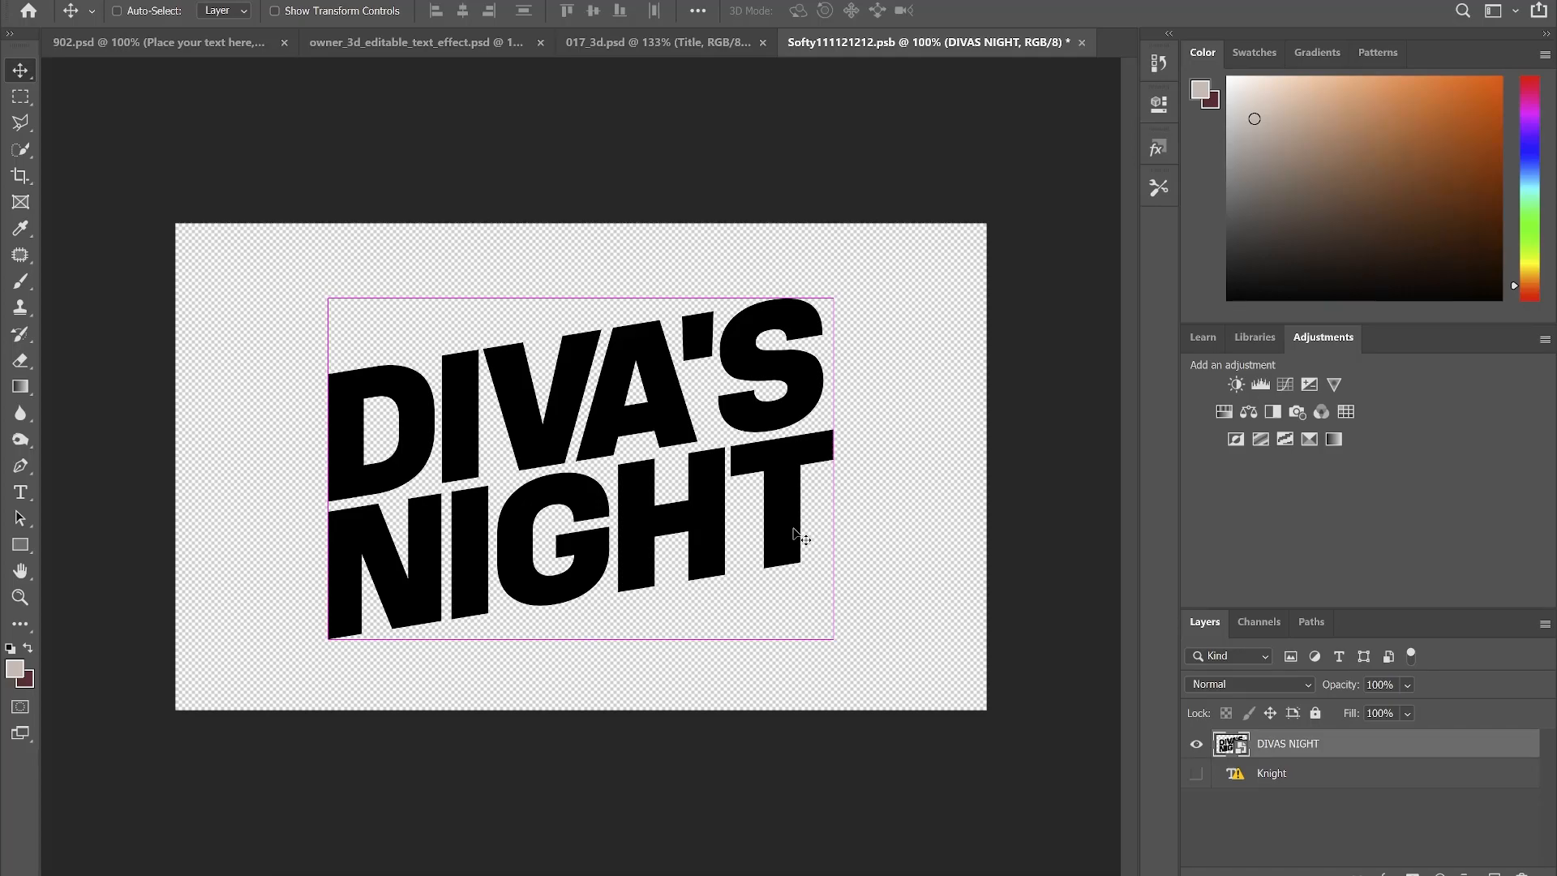
{"action": "key", "text": "ctrl+s"}
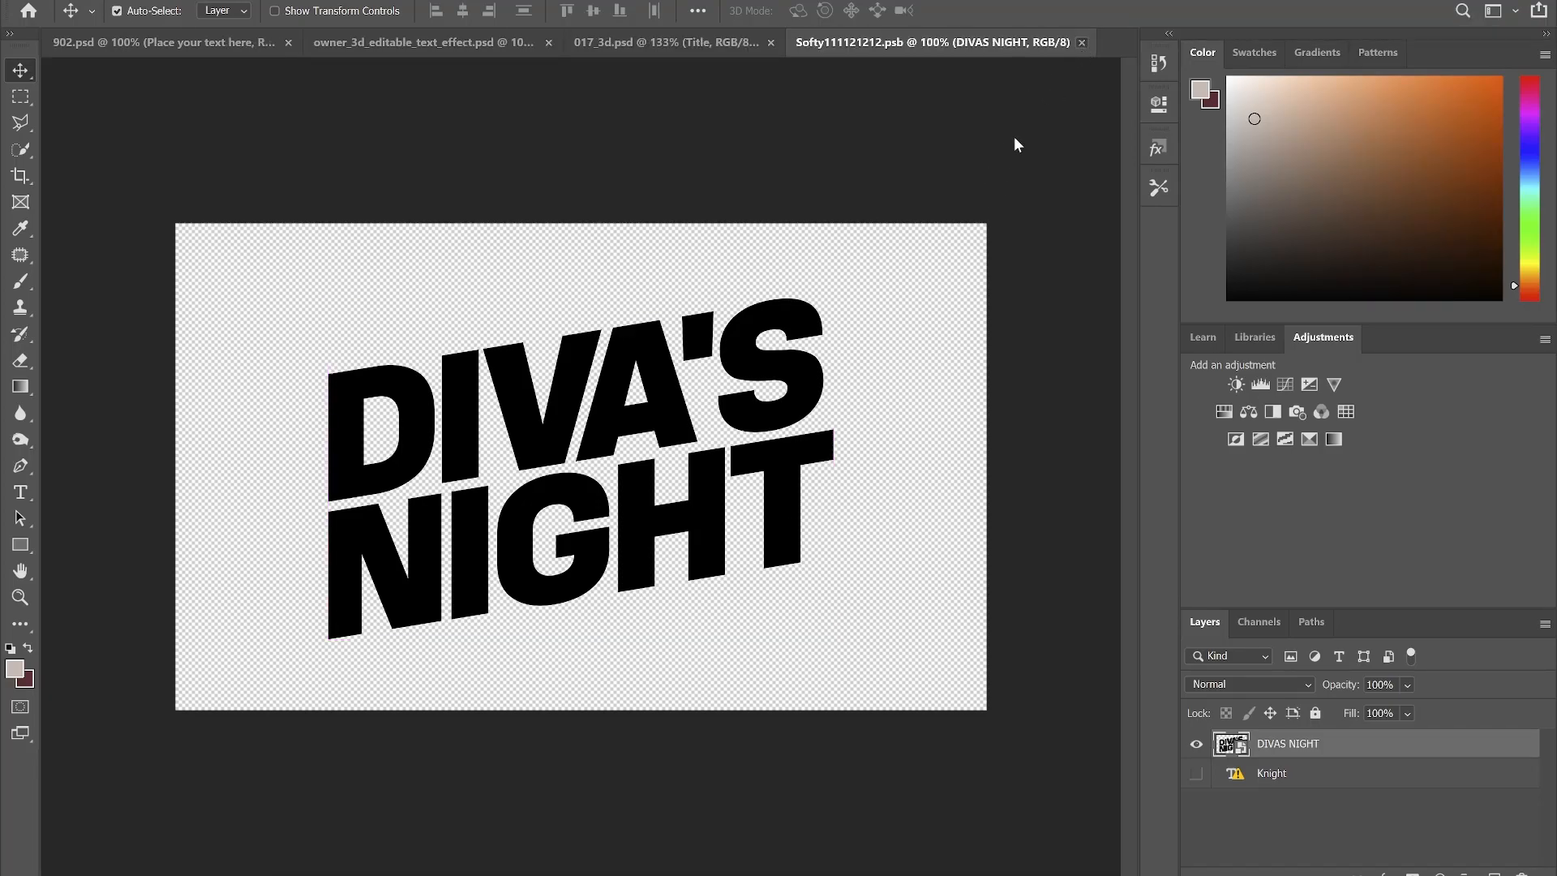
{"action": "key", "text": "ctrl+w"}
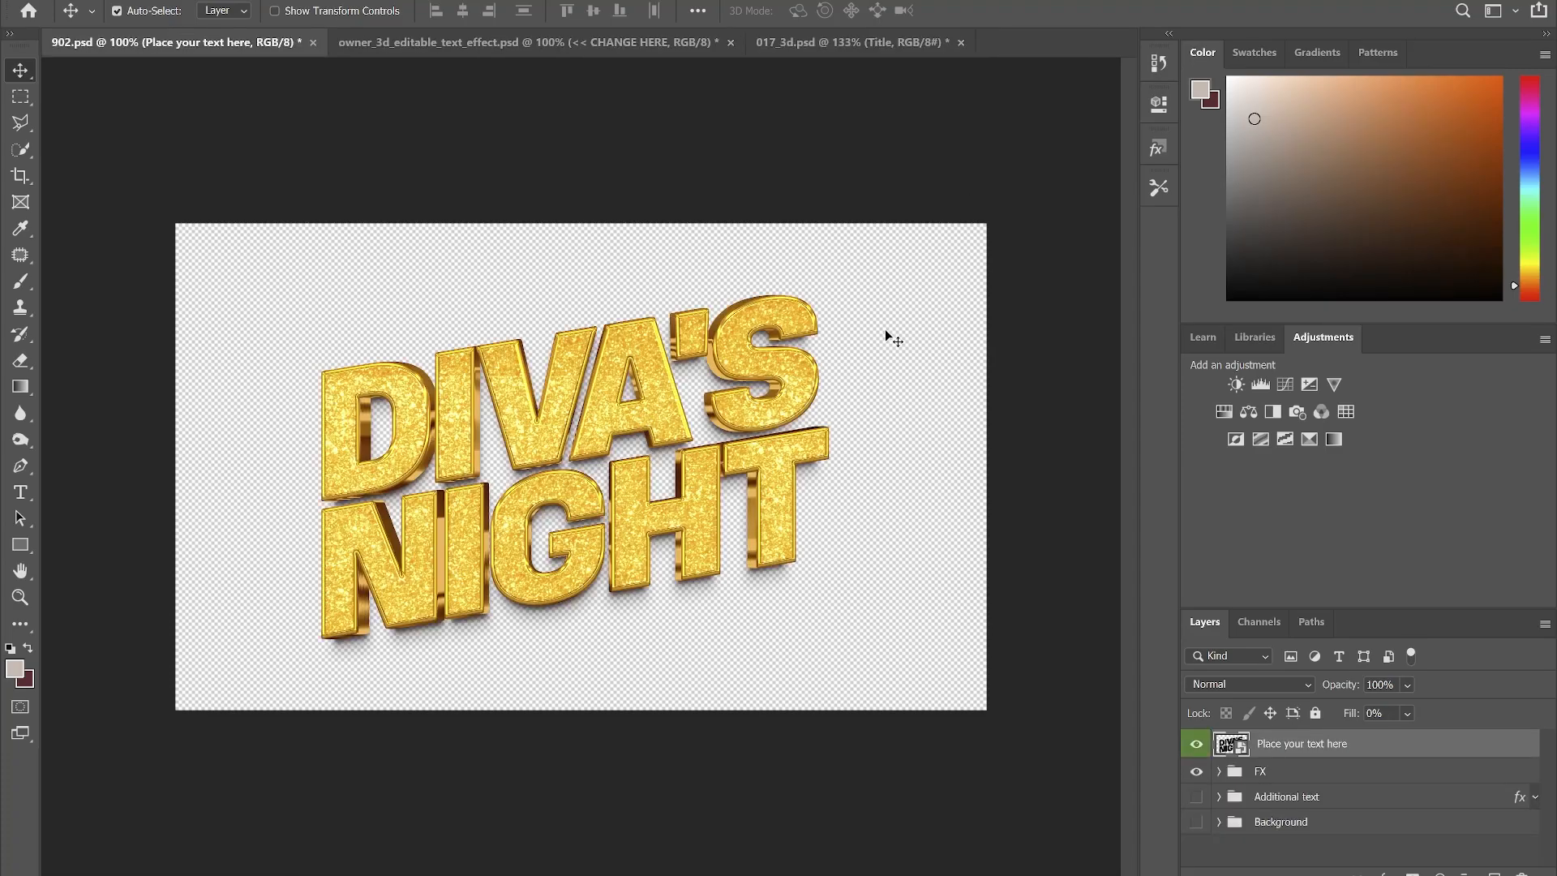
- Save the title as 902.png in Downloads and minimize Photoshop
{"action": "key", "text": "ctrl+shift+s"}
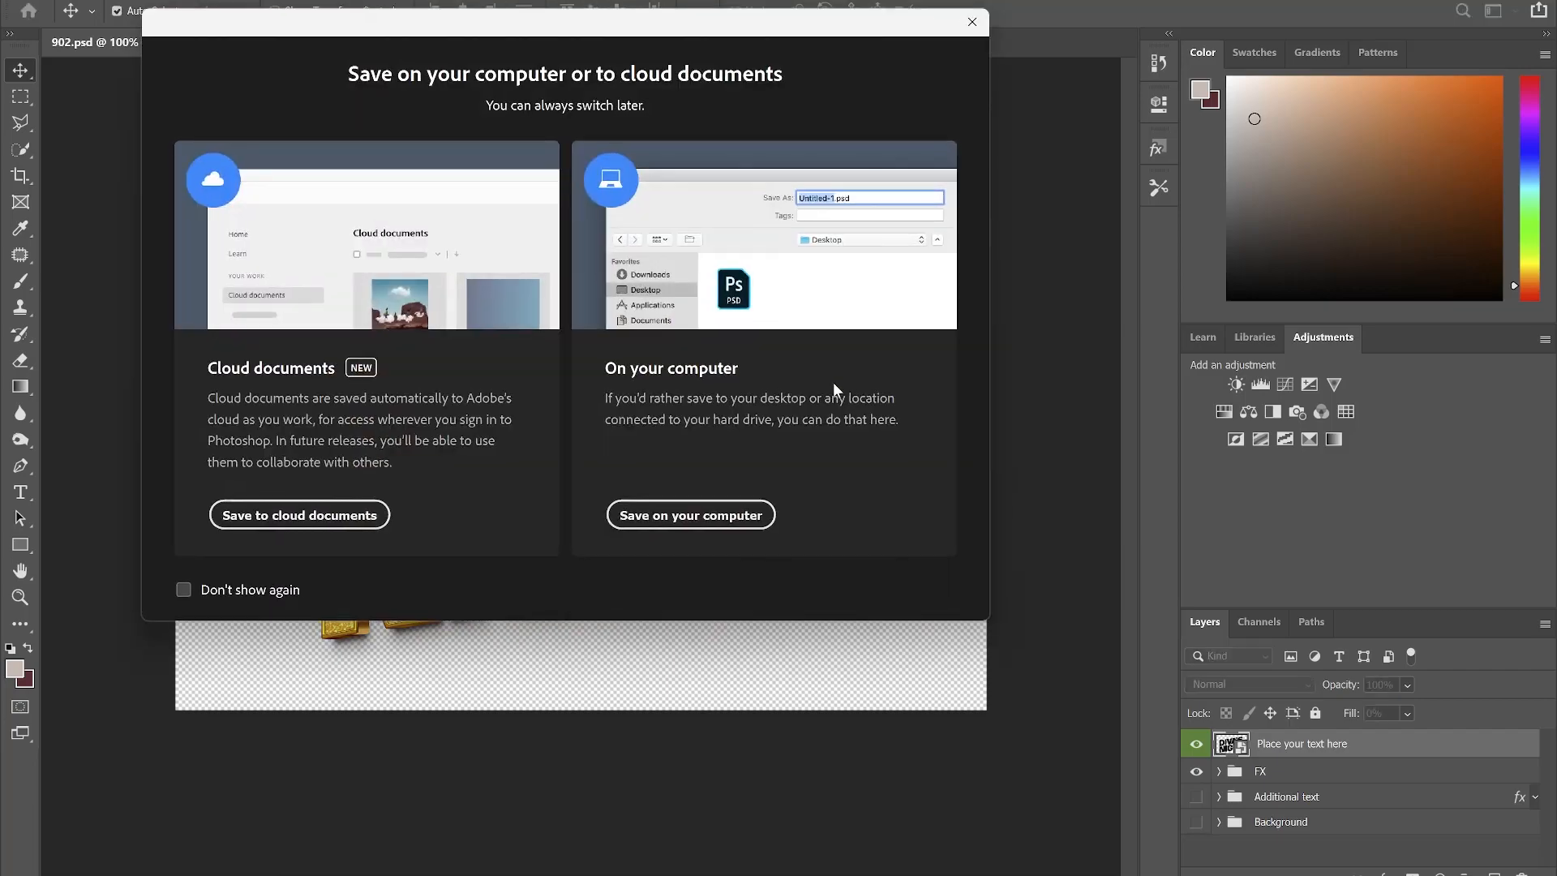
{"action": "left_click", "coordinate": [691, 510]}
{"action": "left_click", "coordinate": [574, 352]}
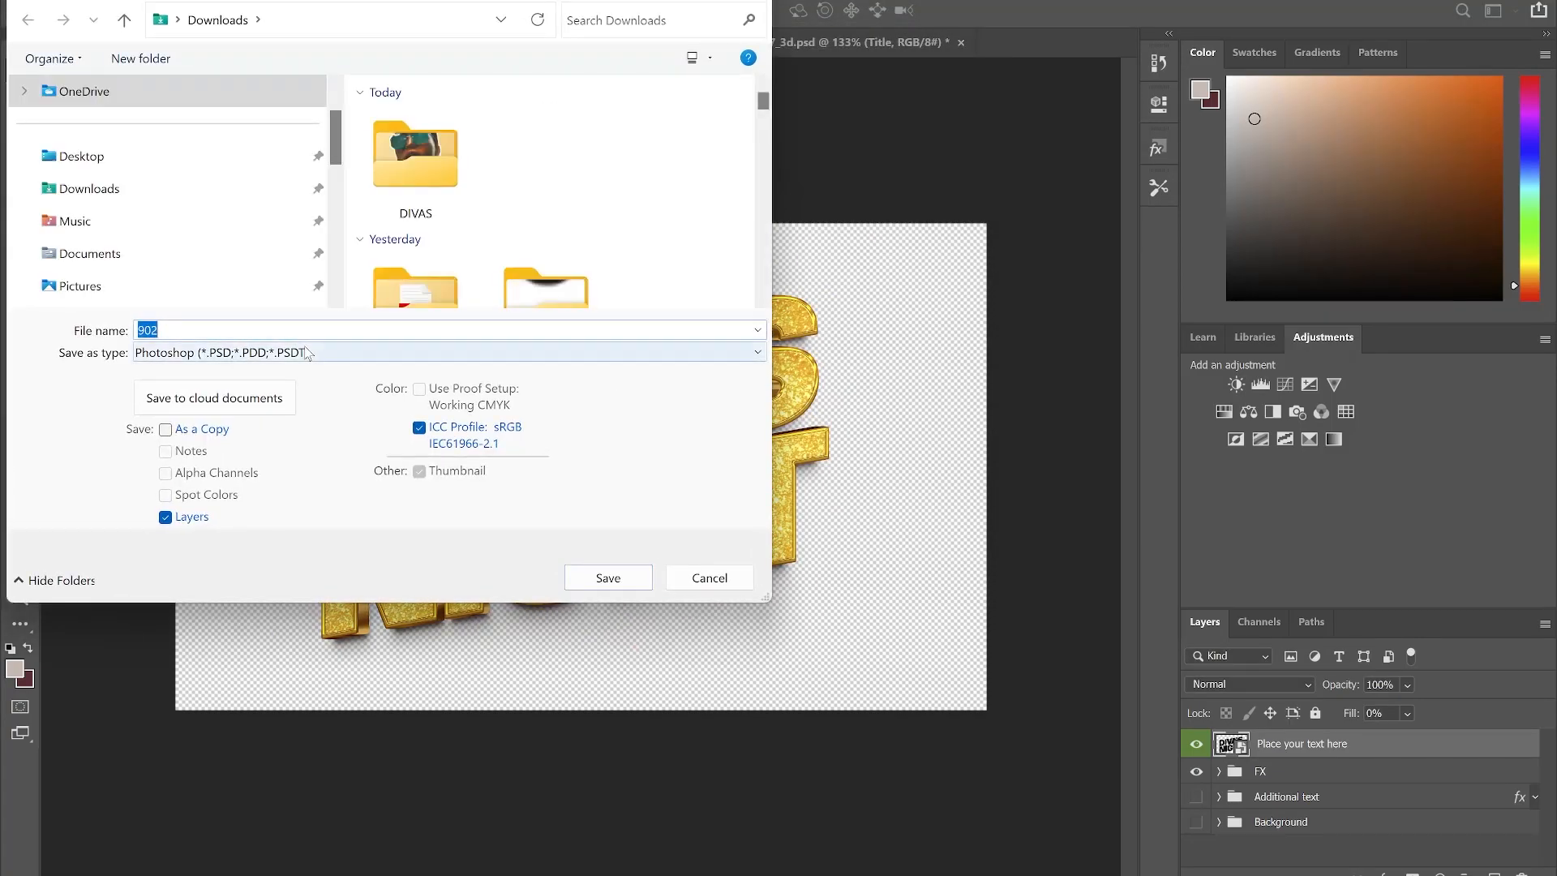
{"action": "left_click", "coordinate": [179, 654]}
{"action": "left_click", "coordinate": [604, 577]}
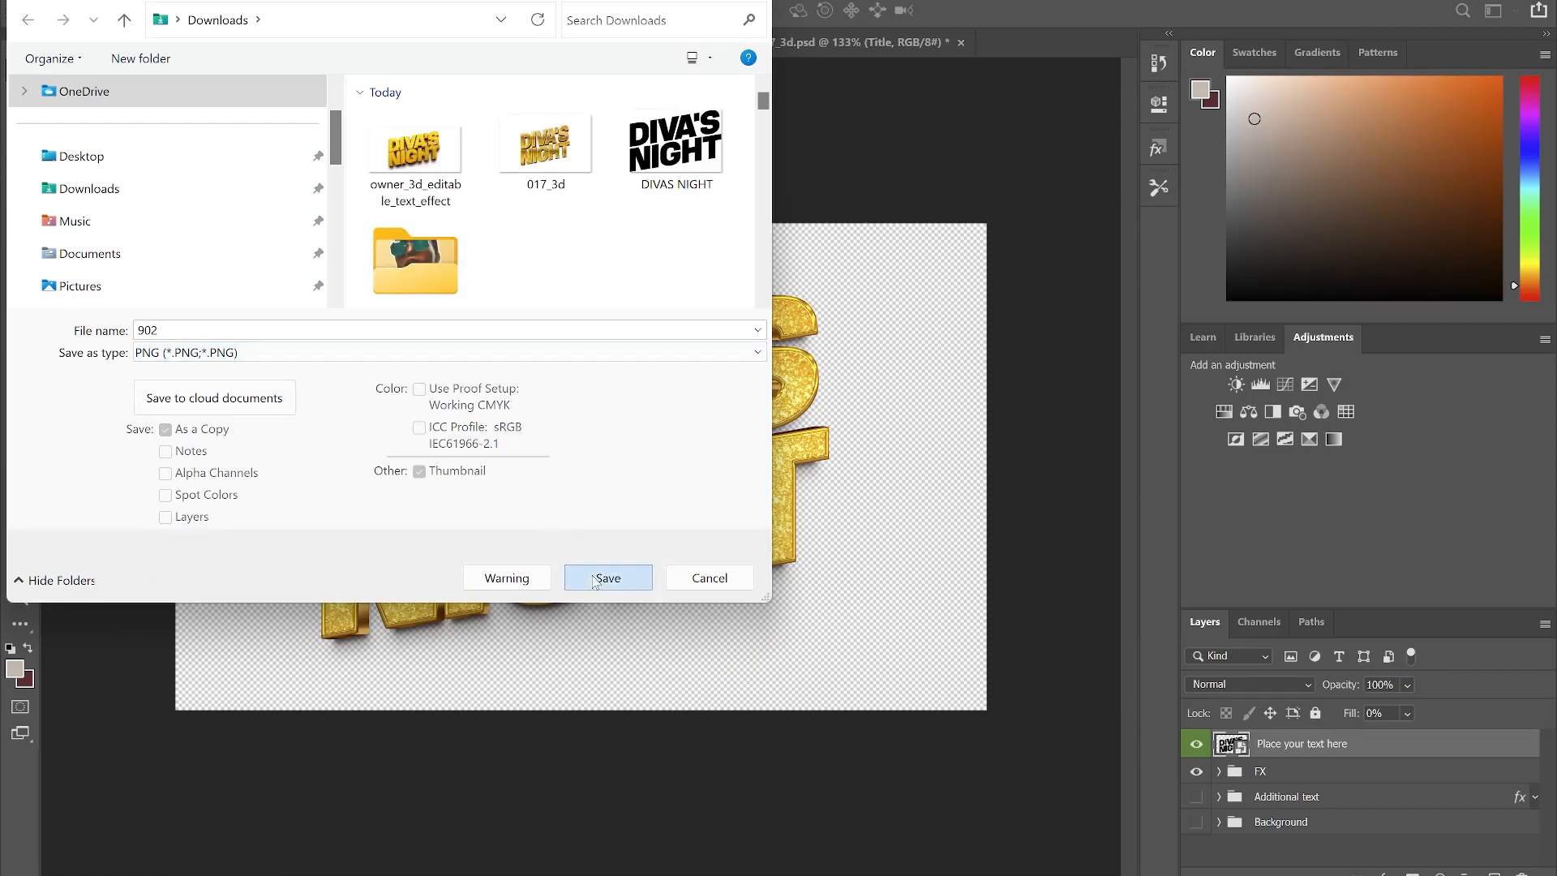
{"action": "left_click", "coordinate": [910, 247]}
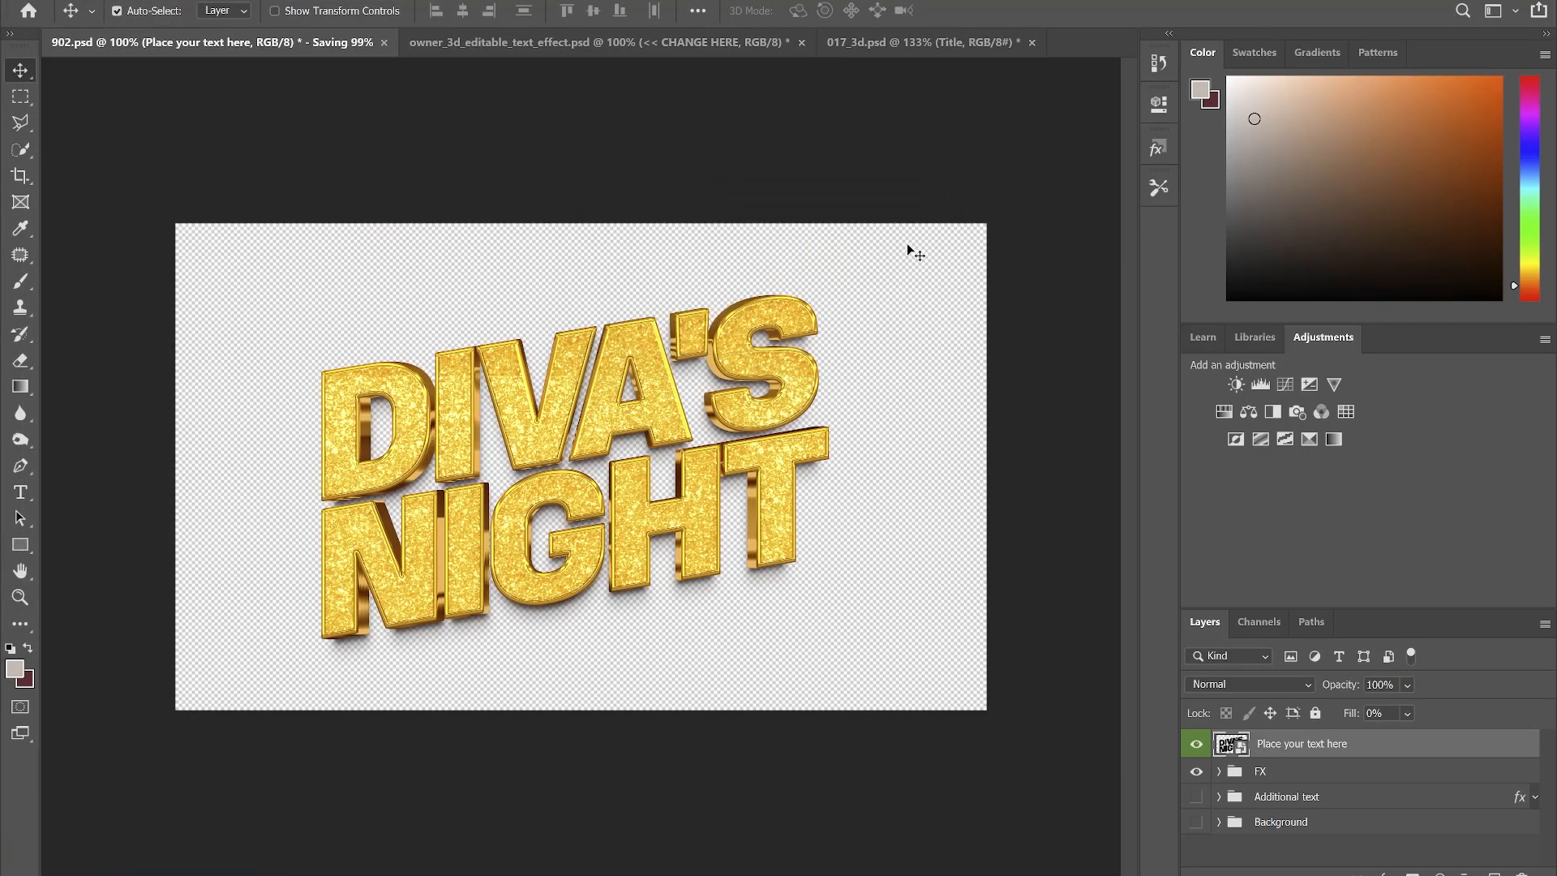
{"action": "key", "text": "super+Down"}
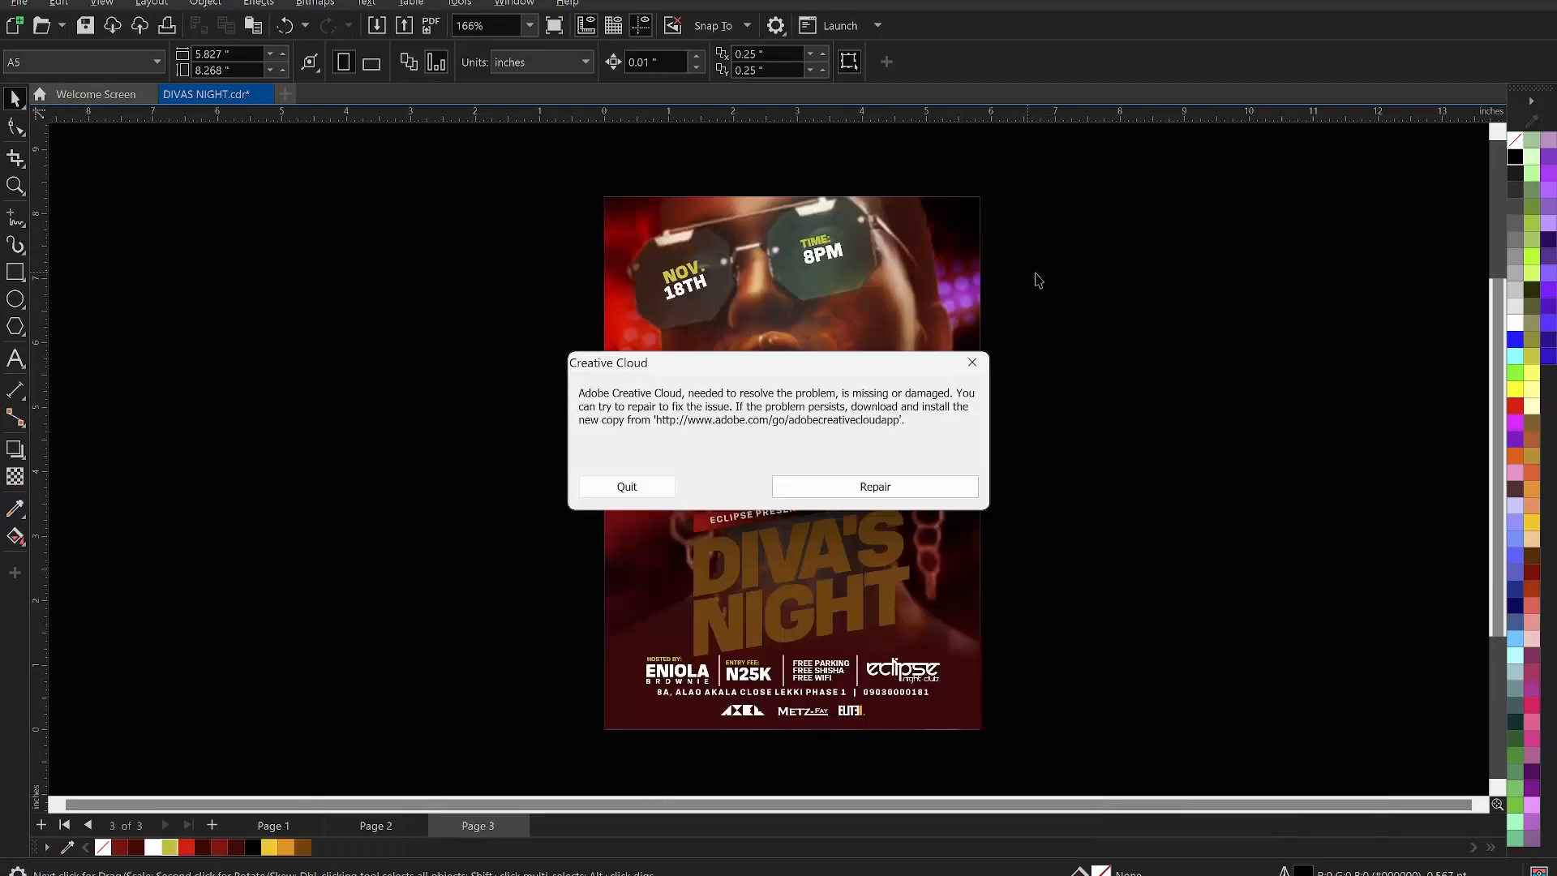
- Dismiss the Creative Cloud error and delete the flyer's flat DIVA'S NIGHT title
{"action": "left_click", "coordinate": [649, 488]}
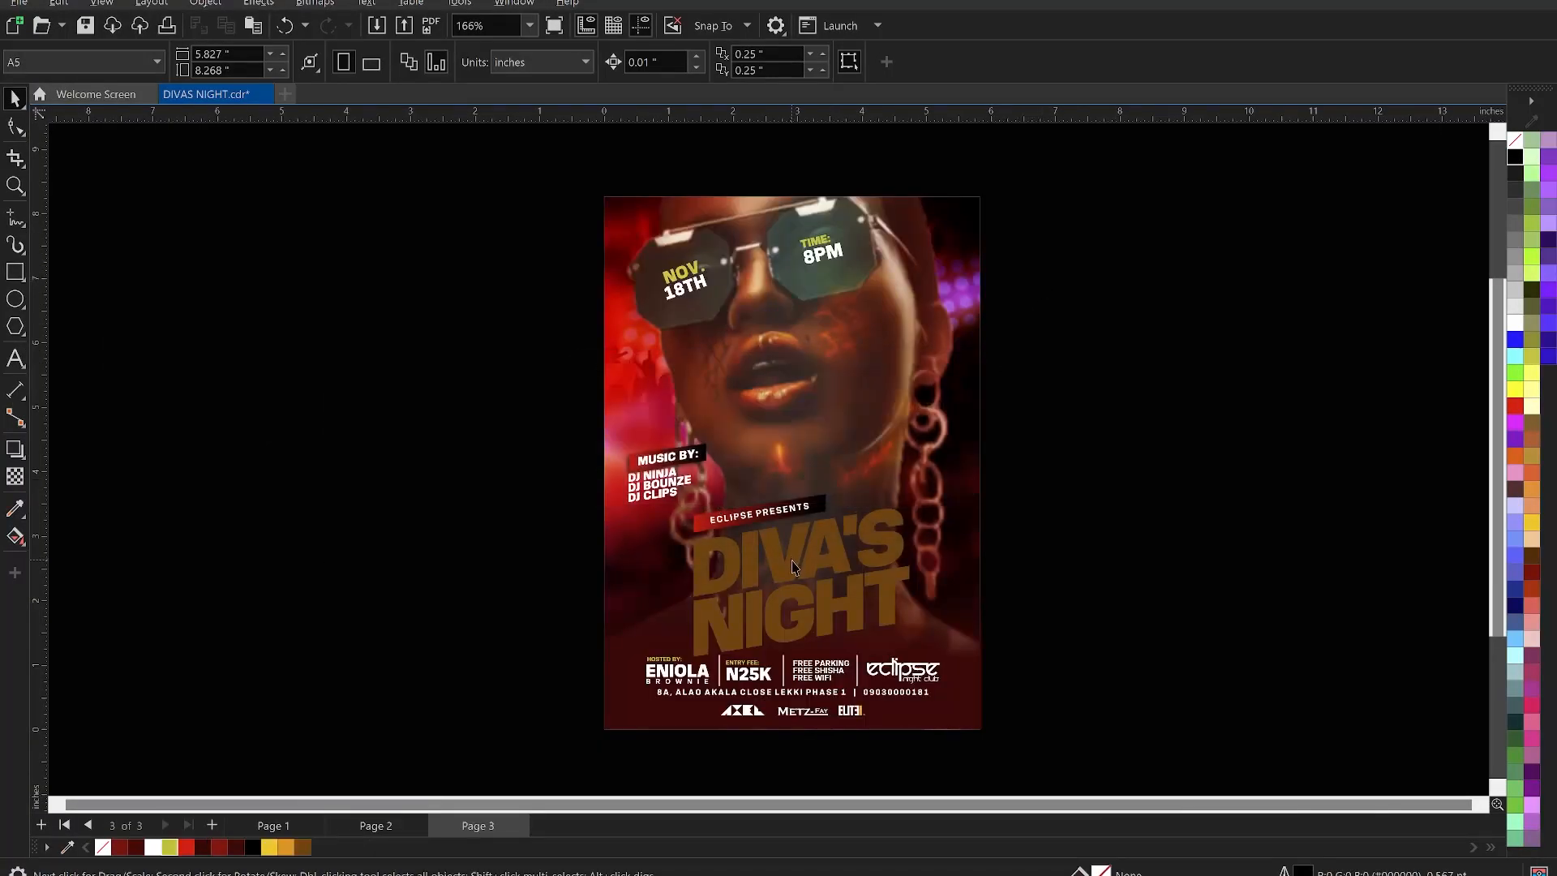
{"action": "left_click", "coordinate": [776, 565]}
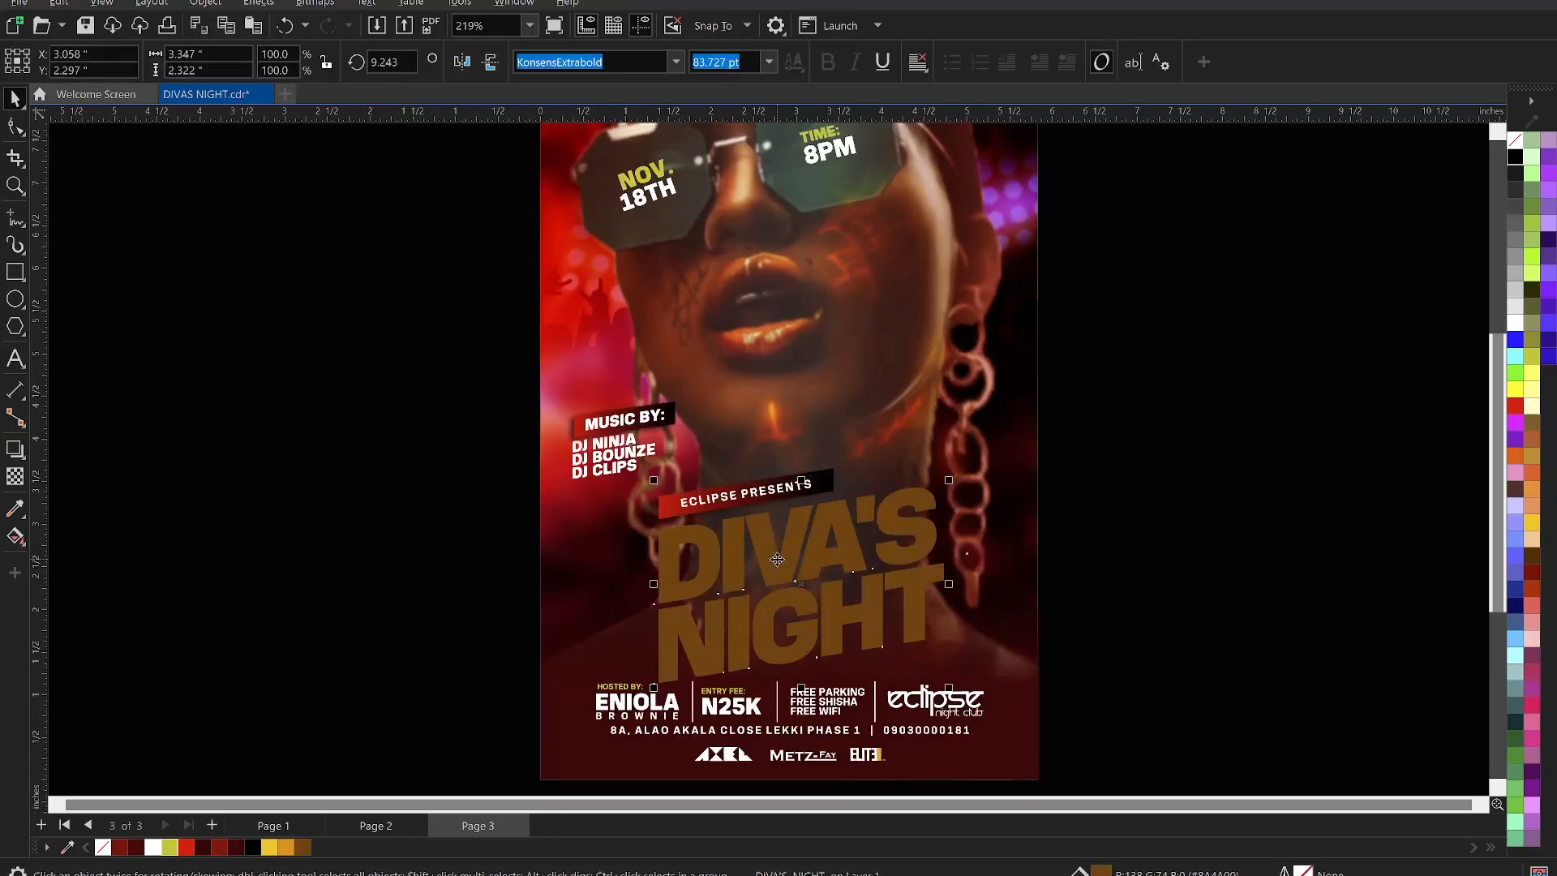
{"action": "key", "text": "Delete"}
- Import 902, owner_3d_editable_text_effect and 017_3d PNGs from Downloads
{"action": "right_click", "coordinate": [1201, 304]}
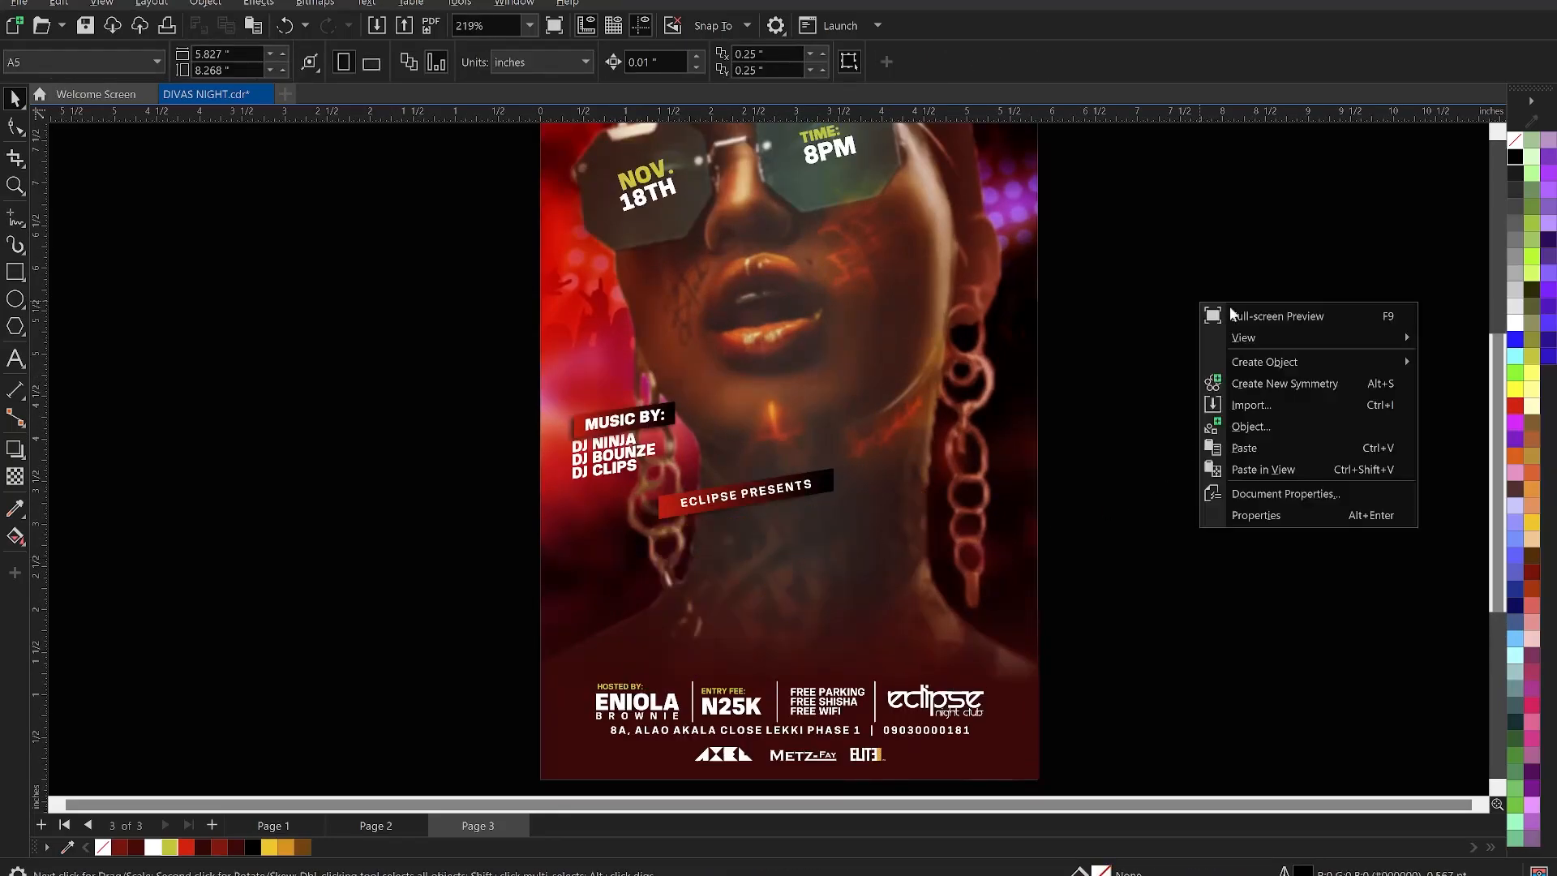
{"action": "left_click", "coordinate": [1253, 407]}
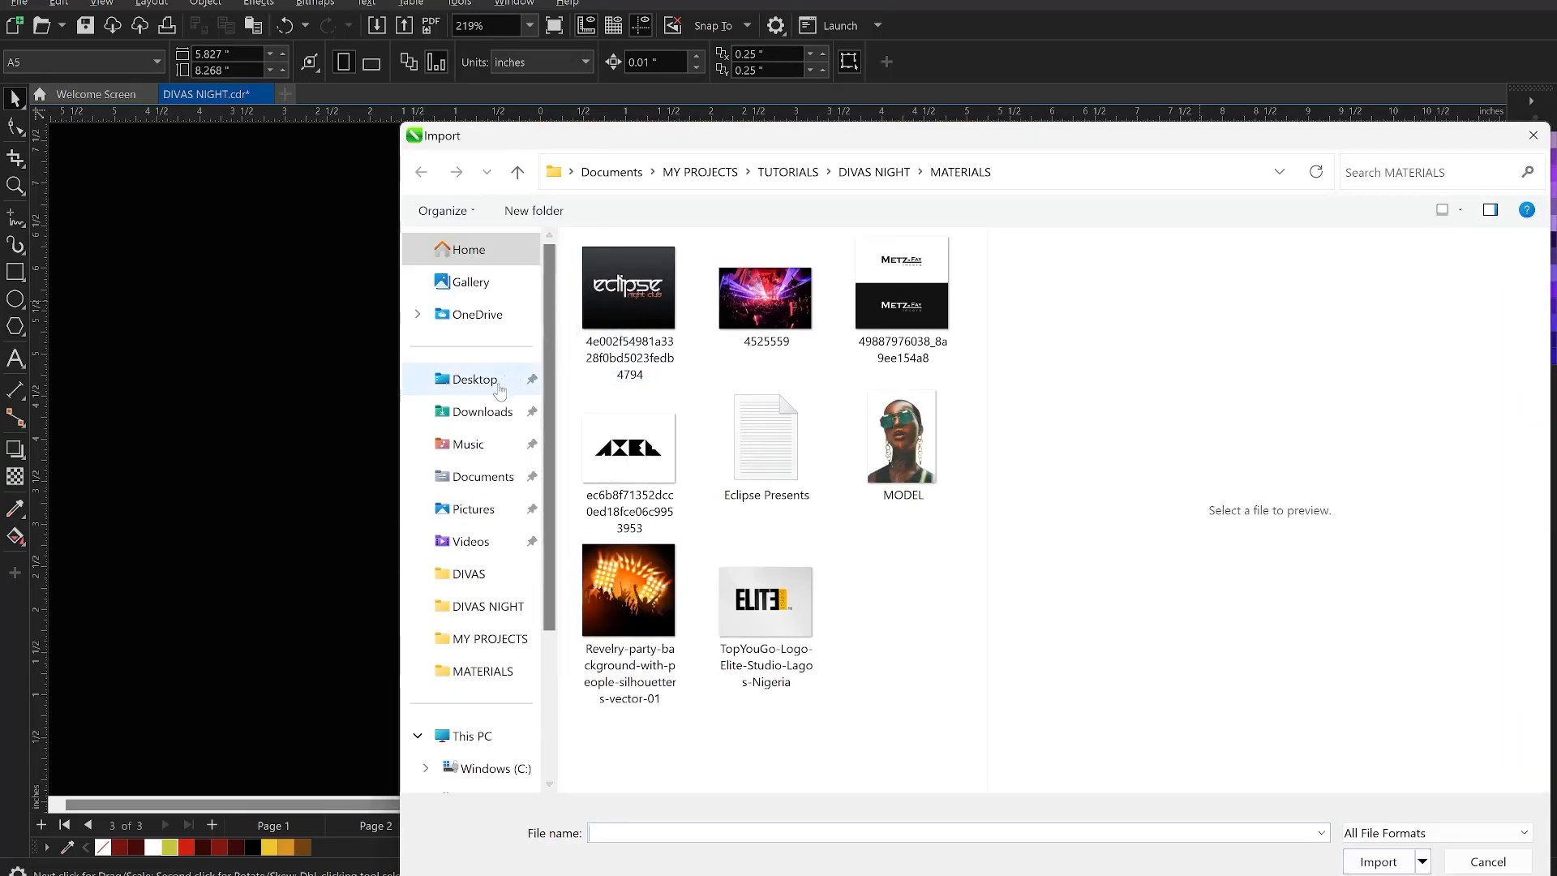
{"action": "left_click", "coordinate": [496, 405]}
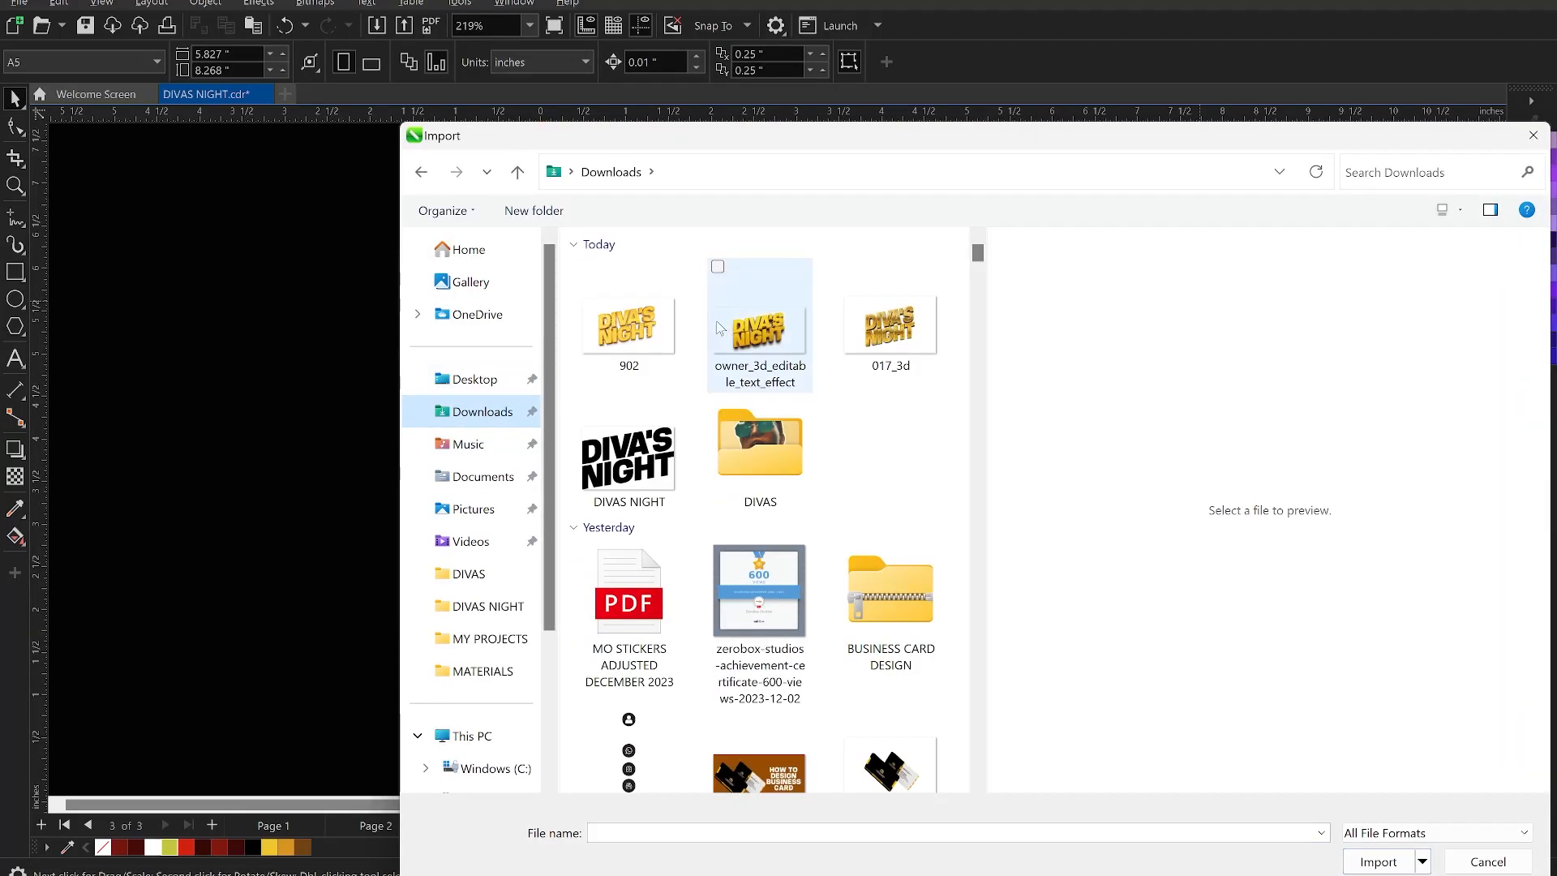
{"action": "left_click", "coordinate": [629, 321]}
{"action": "left_click", "coordinate": [891, 325], "text": "shift"}
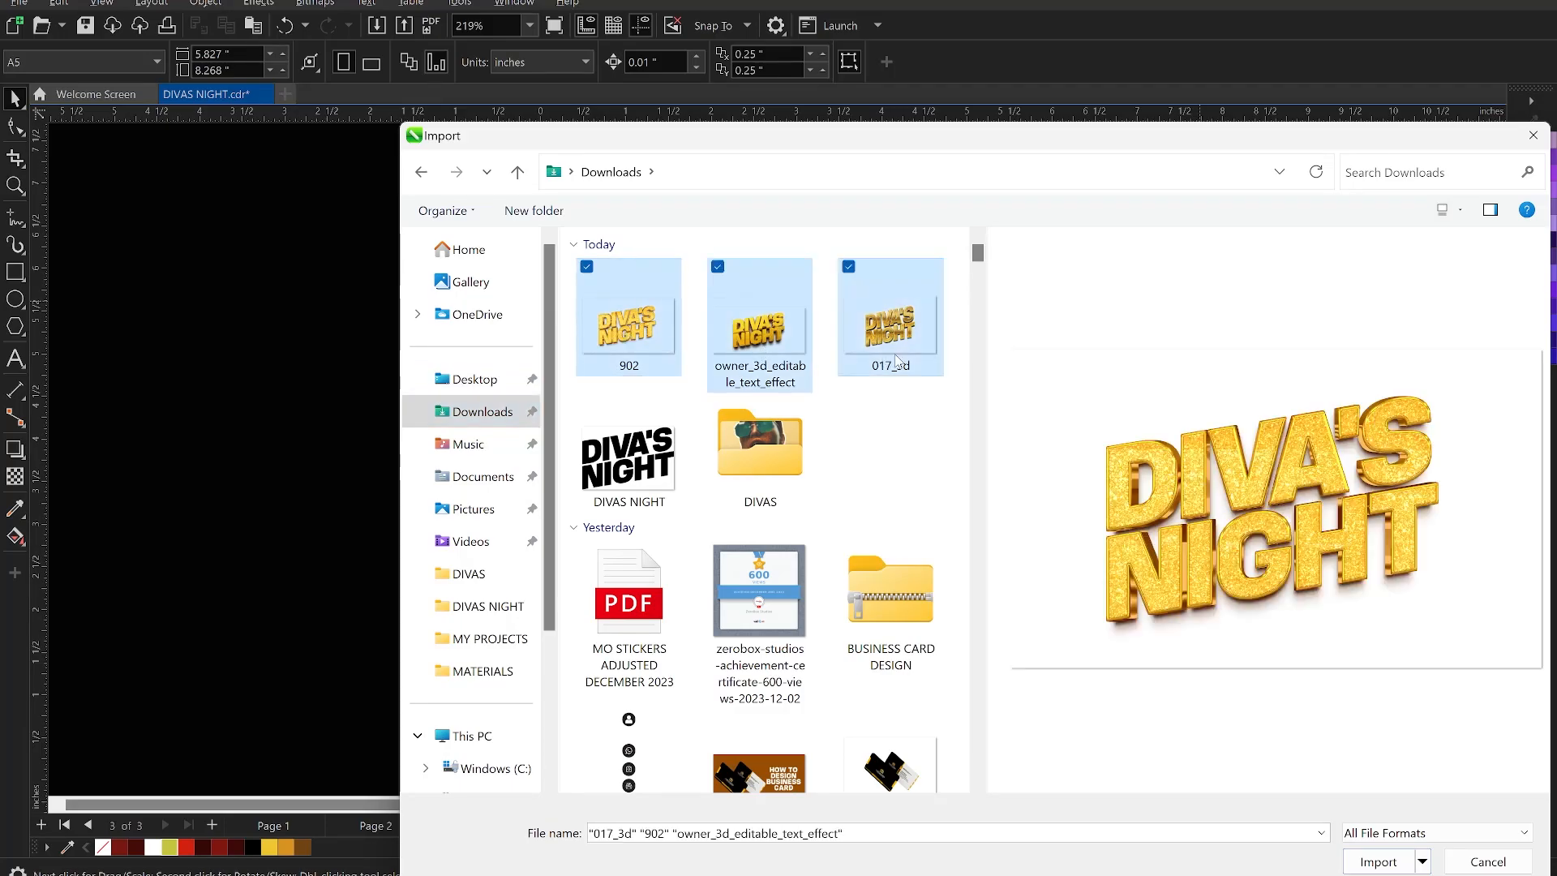
{"action": "left_click", "coordinate": [1378, 861]}
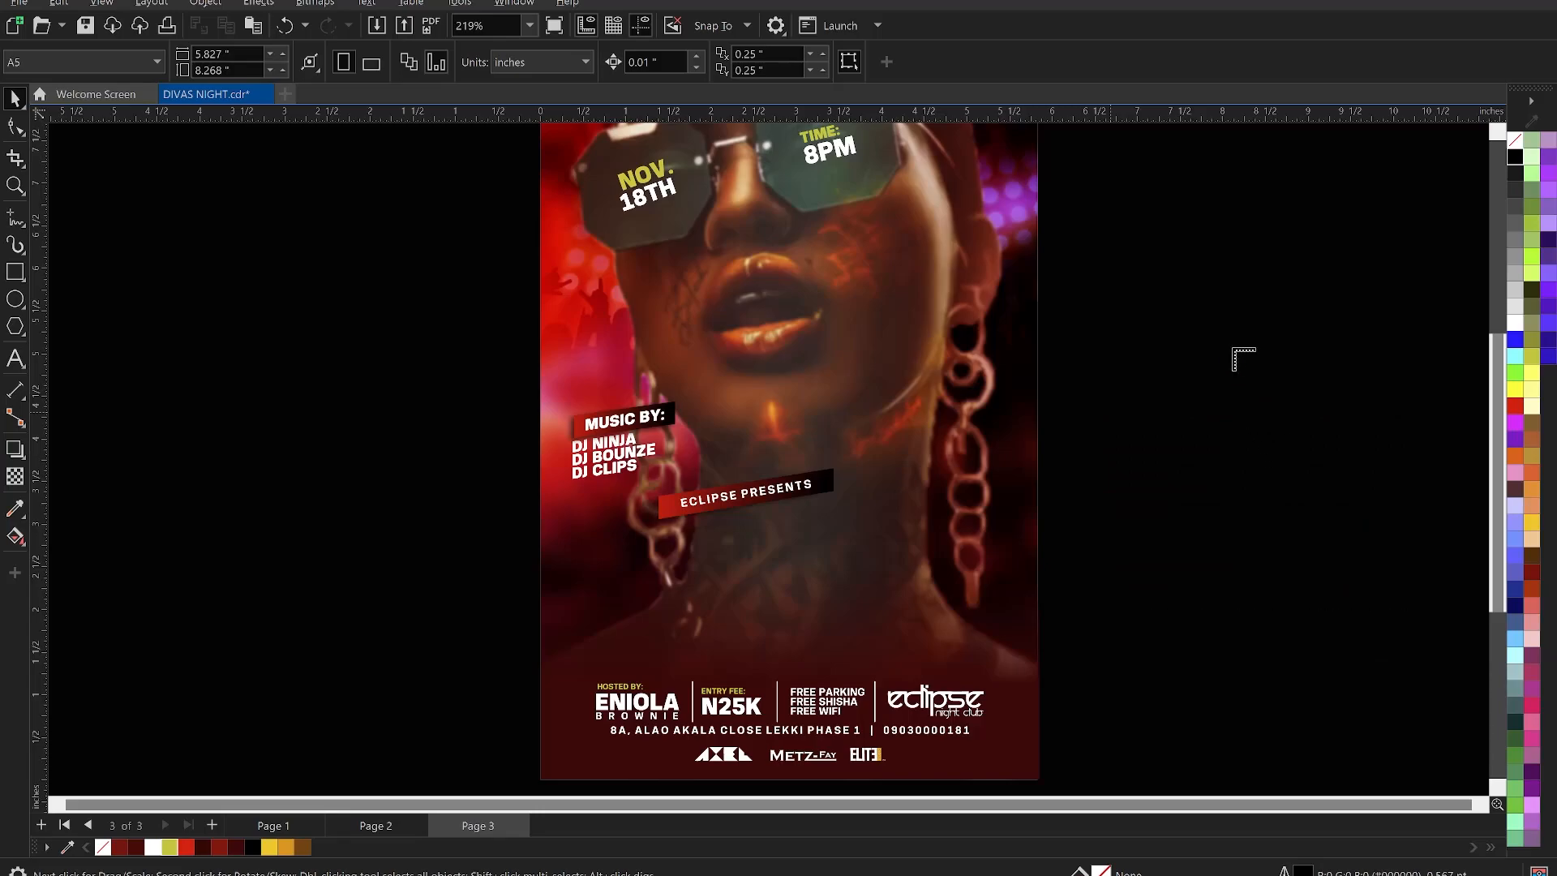
- Place the three gold titles: one centred, one right and one left of the flyer
{"action": "key", "text": "Return"}
{"action": "left_click_drag", "start_coordinate": [1506, 517], "coordinate": [1531, 541]}
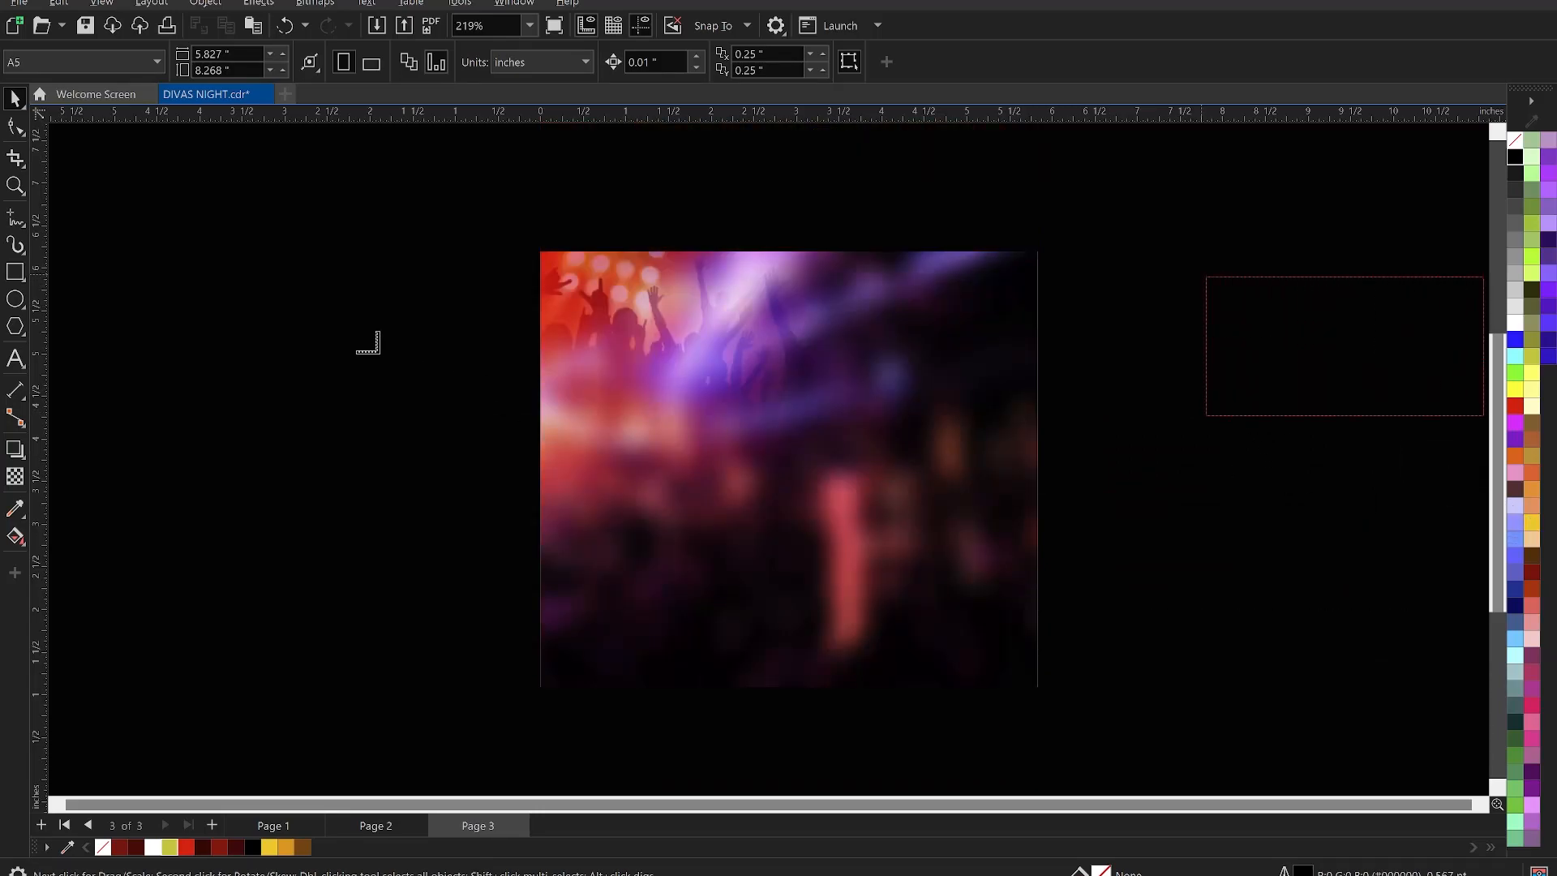
{"action": "left_click_drag", "start_coordinate": [237, 258], "coordinate": [482, 503]}
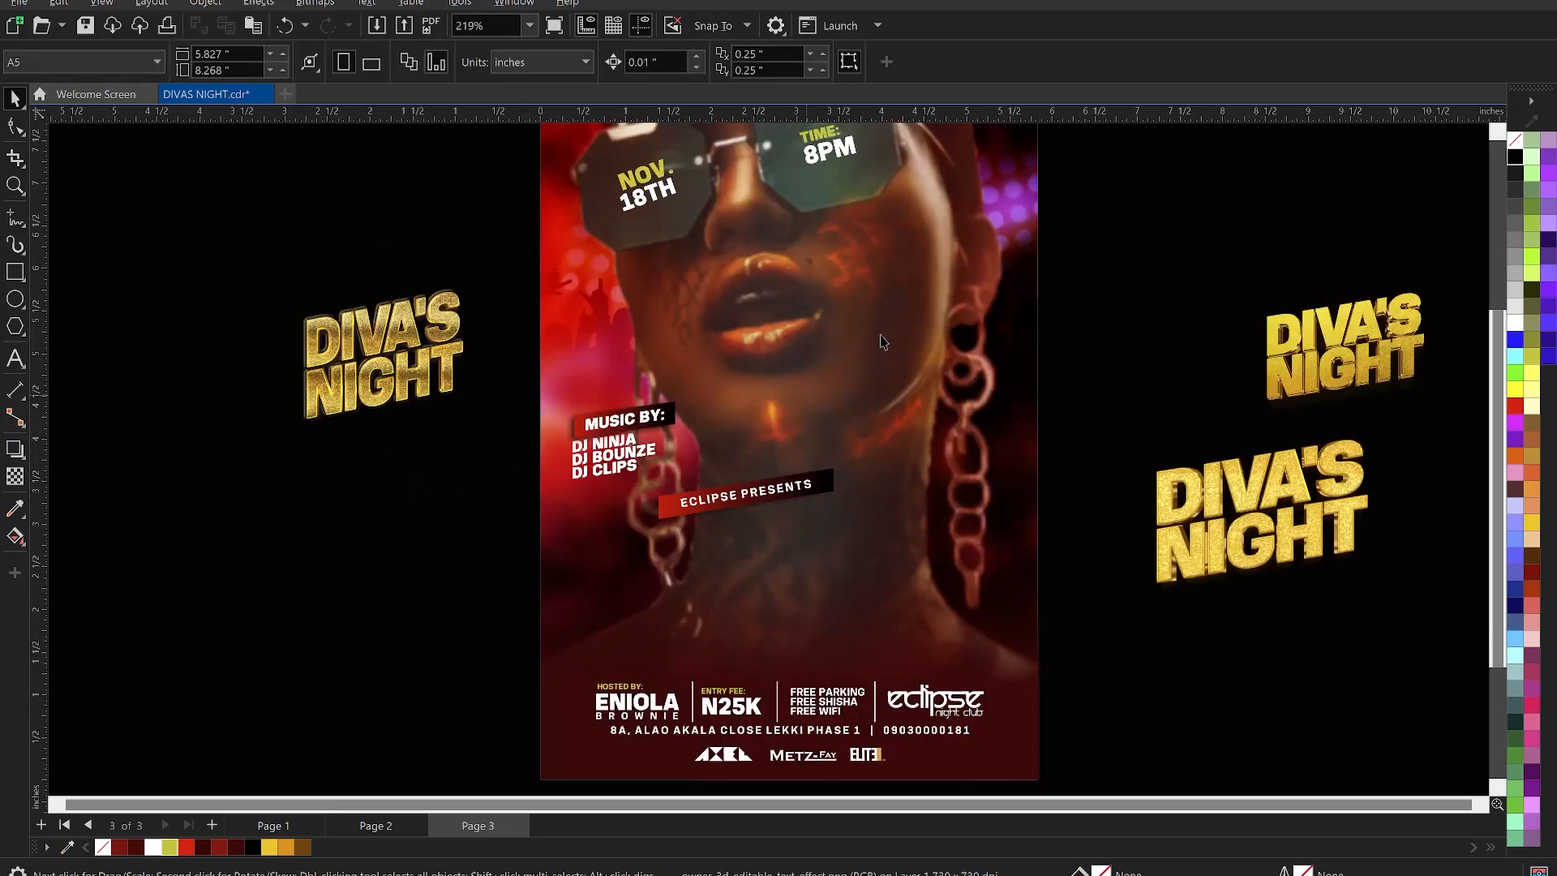
{"action": "scroll", "coordinate": [900, 332], "scroll_direction": "down", "scroll_amount": 2}
{"action": "scroll", "coordinate": [1139, 454], "scroll_direction": "up", "scroll_amount": 3}
{"action": "left_click", "coordinate": [1137, 451]}
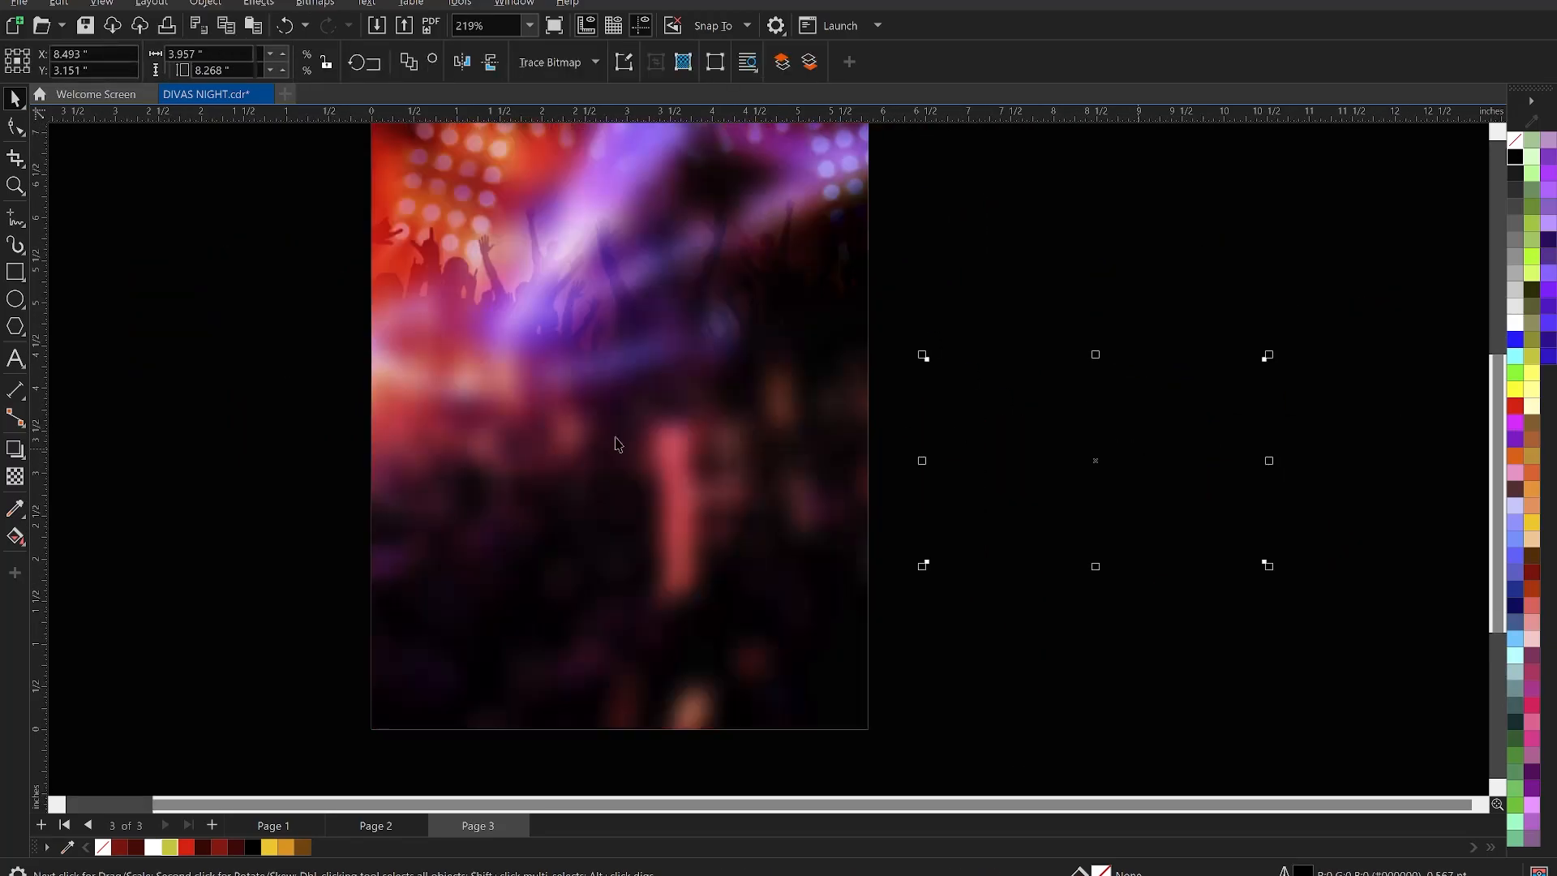
{"action": "left_click", "coordinate": [244, 423]}
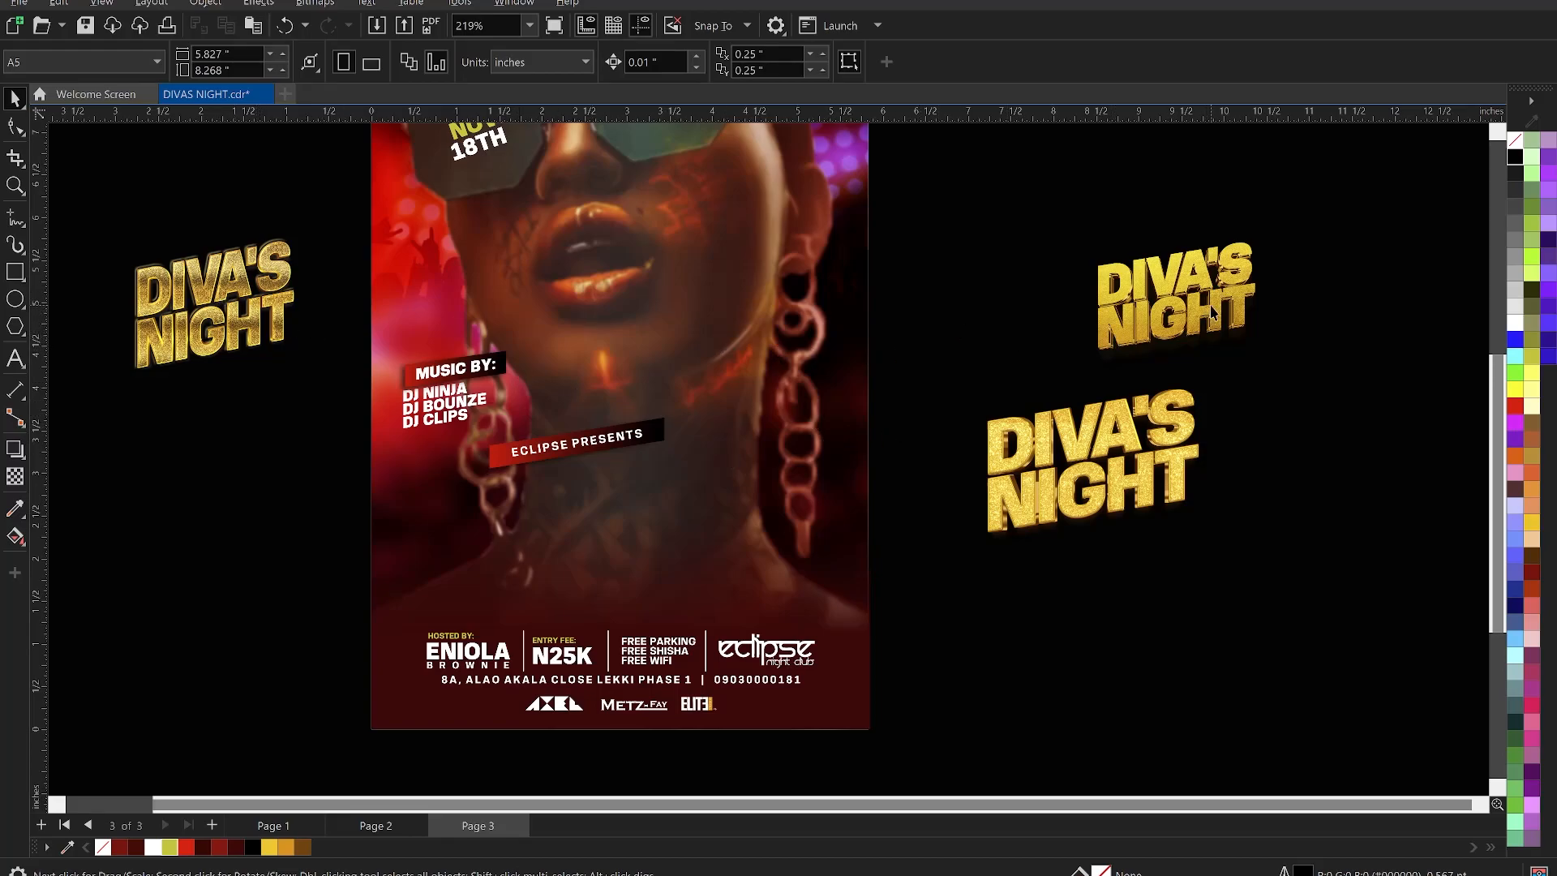
{"action": "left_click", "coordinate": [1212, 312]}
{"action": "scroll", "coordinate": [1208, 312], "scroll_direction": "down", "scroll_amount": 3}
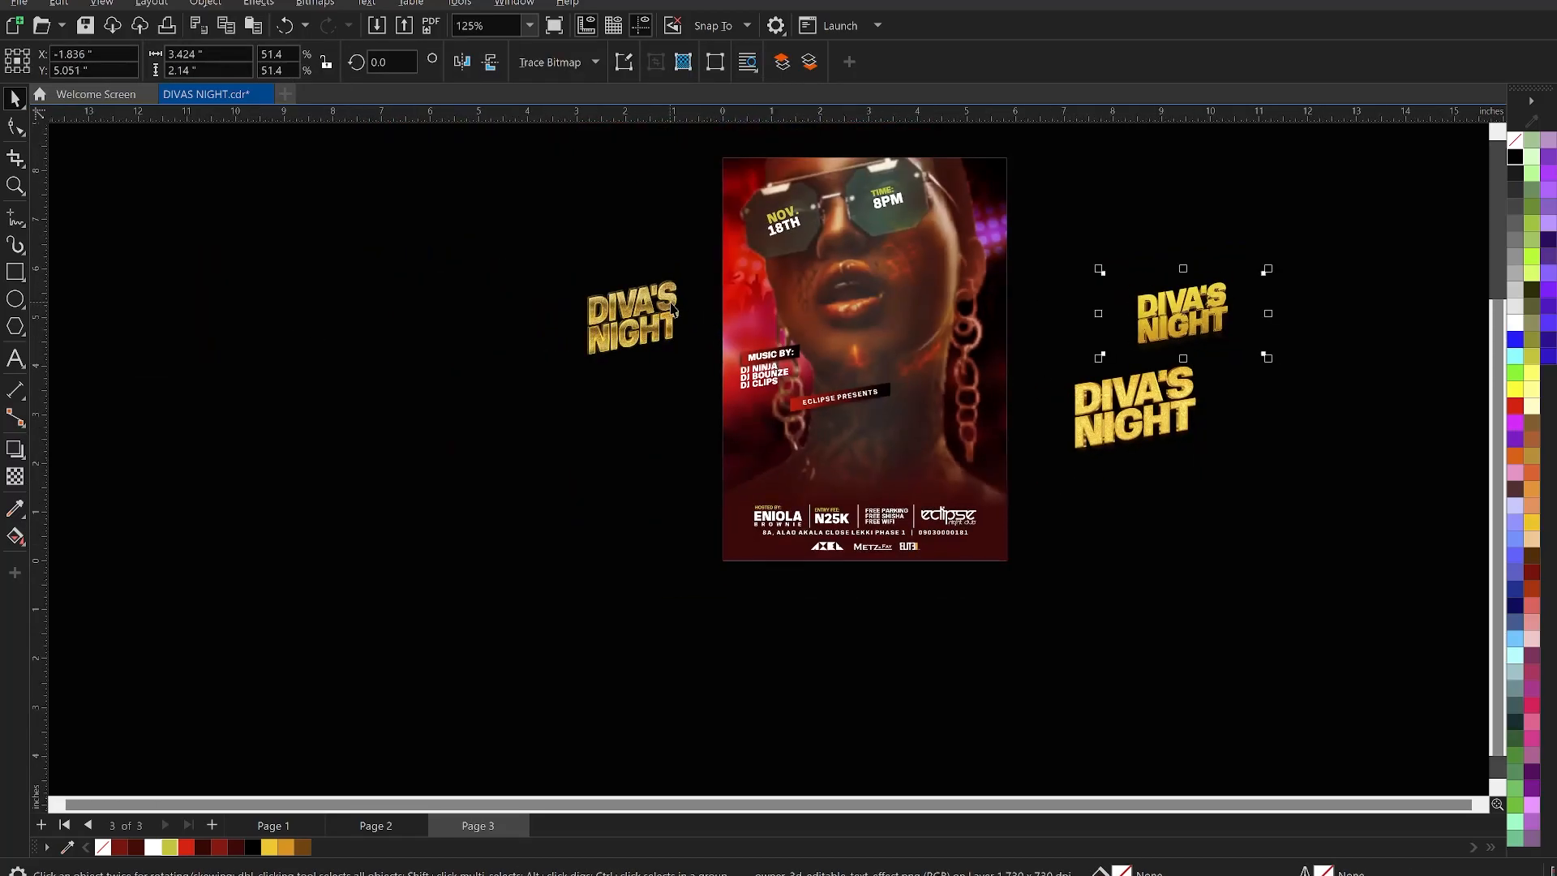
- Move the left gold title image onto the flyer
{"action": "left_click", "coordinate": [673, 308]}
{"action": "left_click_drag", "start_coordinate": [1135, 410], "coordinate": [569, 390]}
{"action": "scroll", "coordinate": [862, 533], "scroll_direction": "up", "scroll_amount": 2}
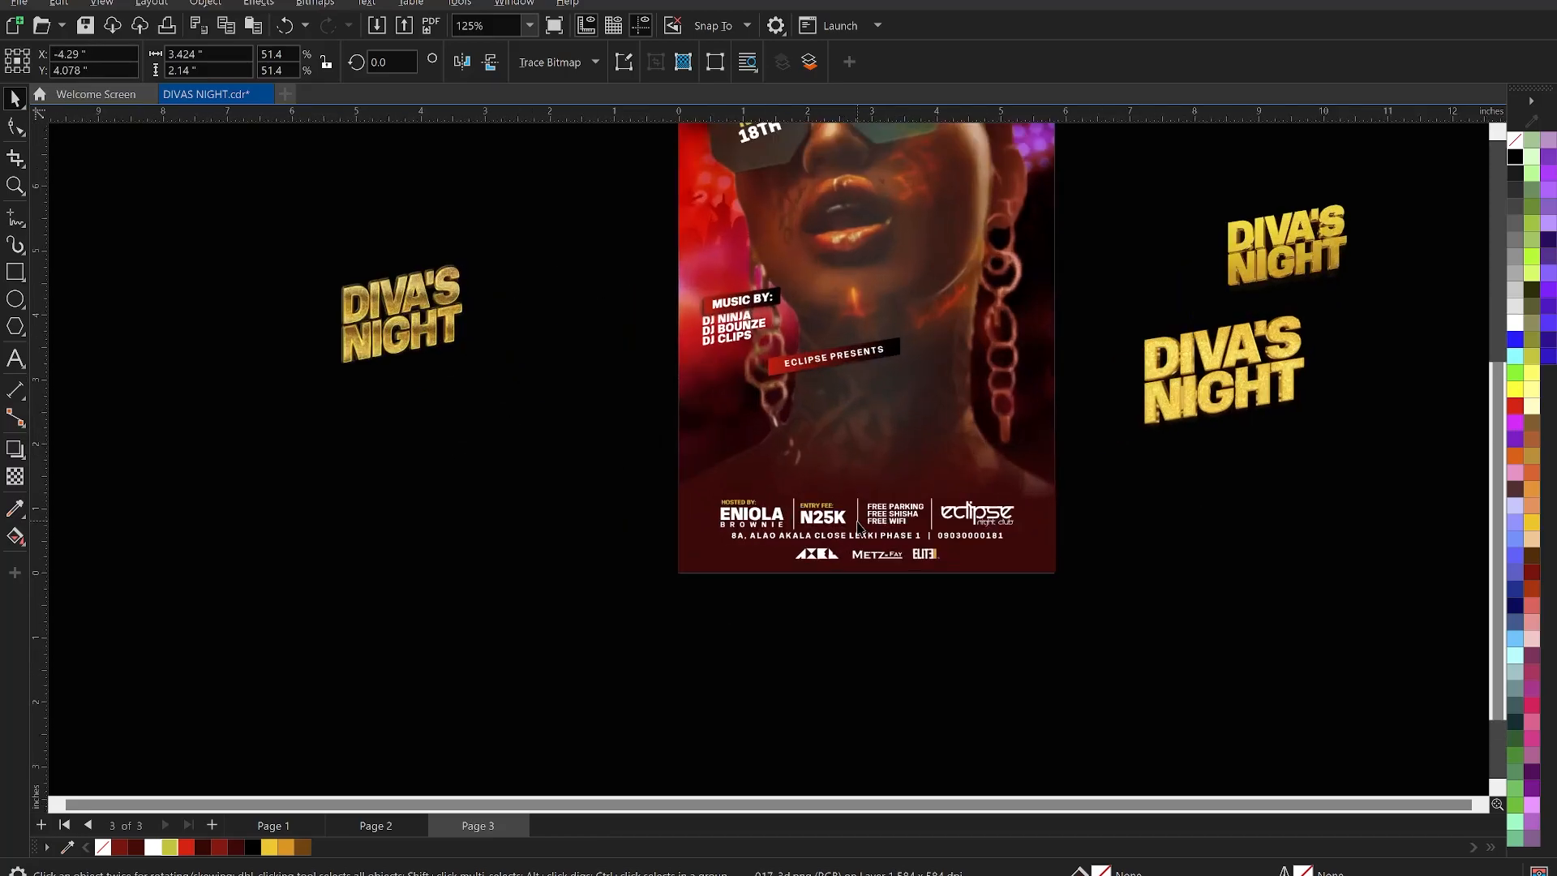
{"action": "scroll", "coordinate": [457, 323], "scroll_direction": "up", "scroll_amount": 2}
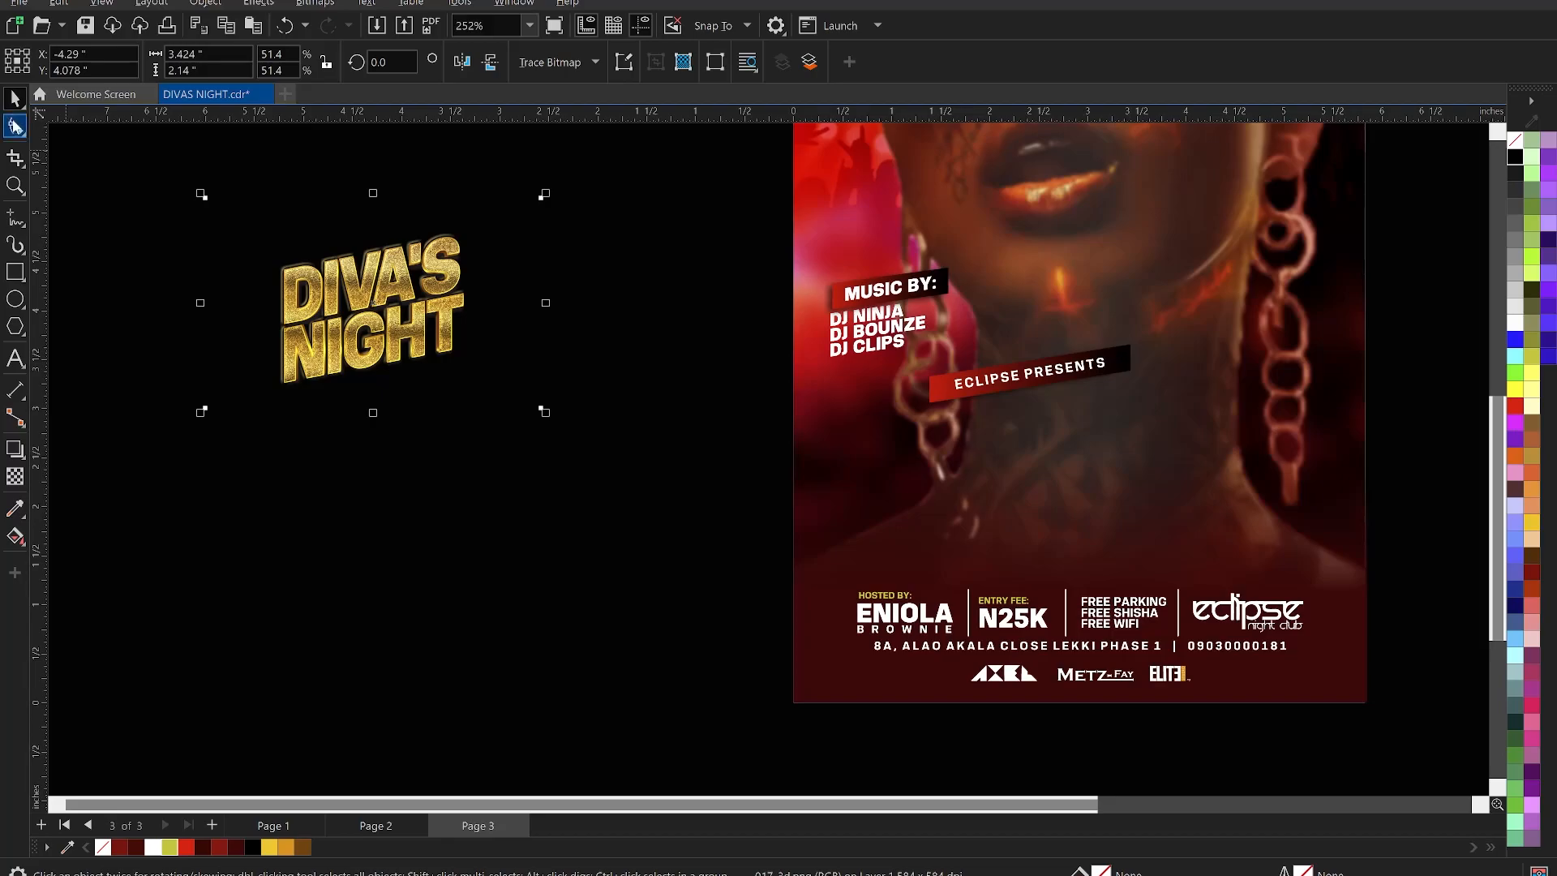
{"action": "left_click_drag", "start_coordinate": [289, 296], "coordinate": [970, 424]}
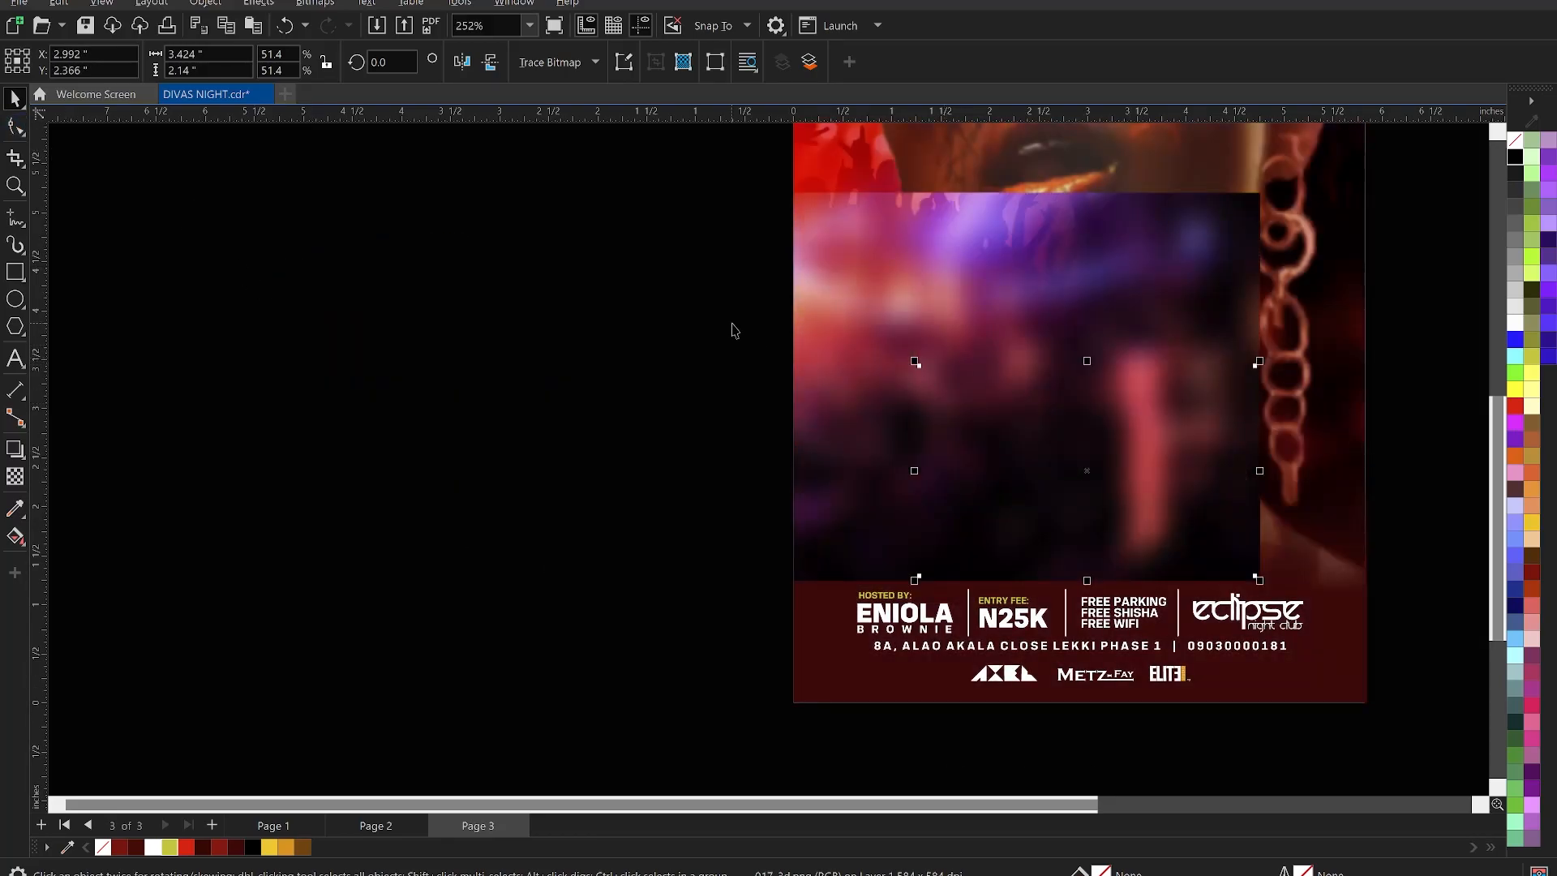
{"action": "scroll", "coordinate": [734, 330], "scroll_direction": "down", "scroll_amount": 1}
- Zoom into the flyer's lower half and scale the gold title to about 81%
{"action": "key", "text": "z"}
{"action": "left_click_drag", "start_coordinate": [651, 250], "coordinate": [1389, 618]}
{"action": "key", "text": "space"}
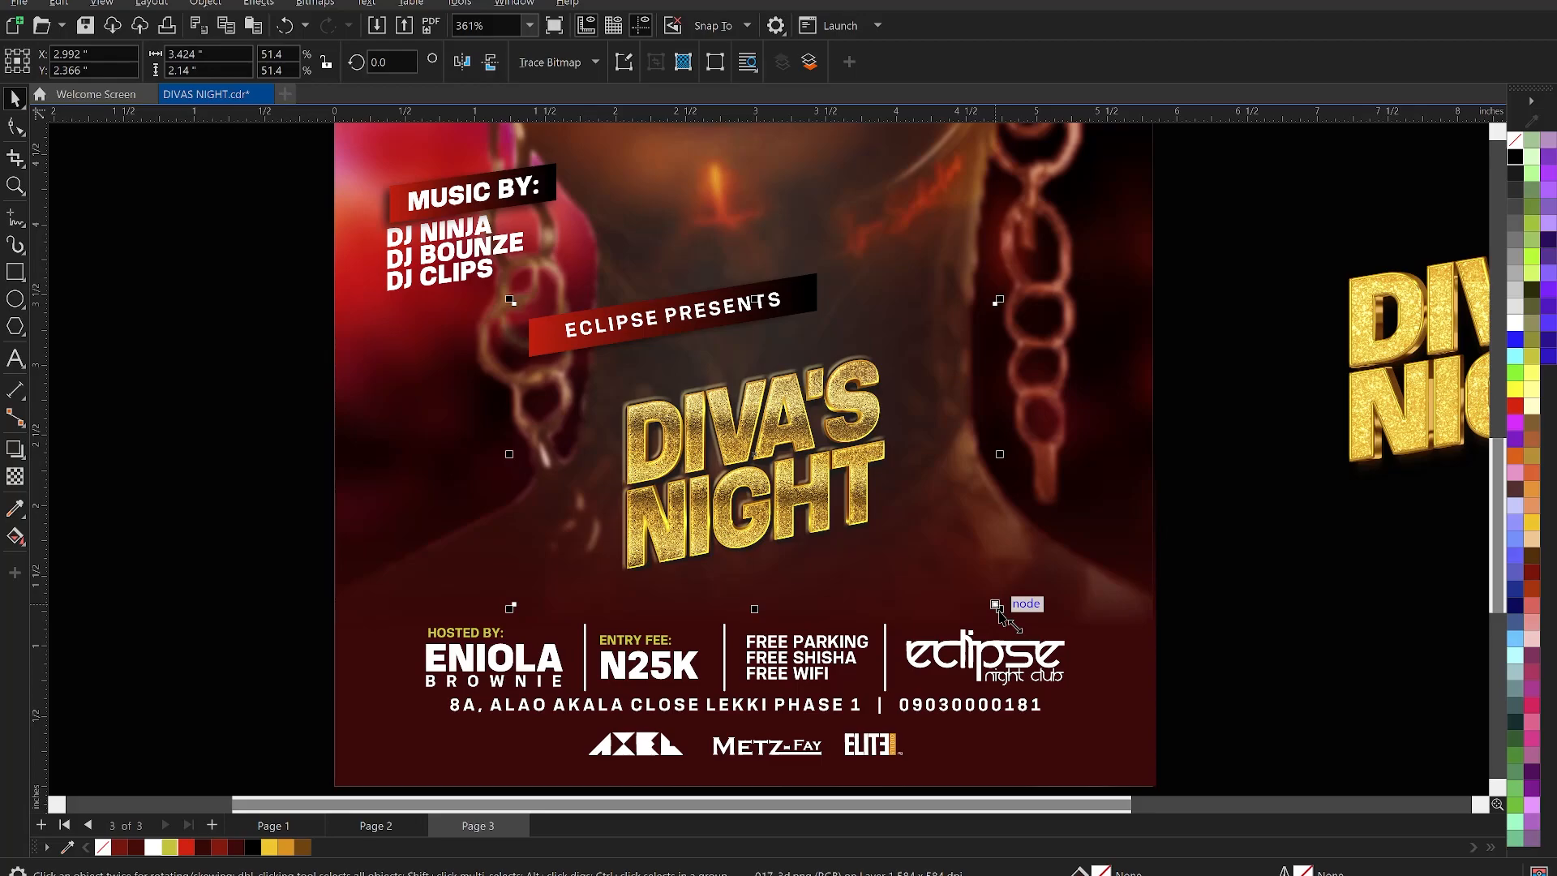
{"action": "left_click_drag", "start_coordinate": [997, 606], "coordinate": [1129, 722]}
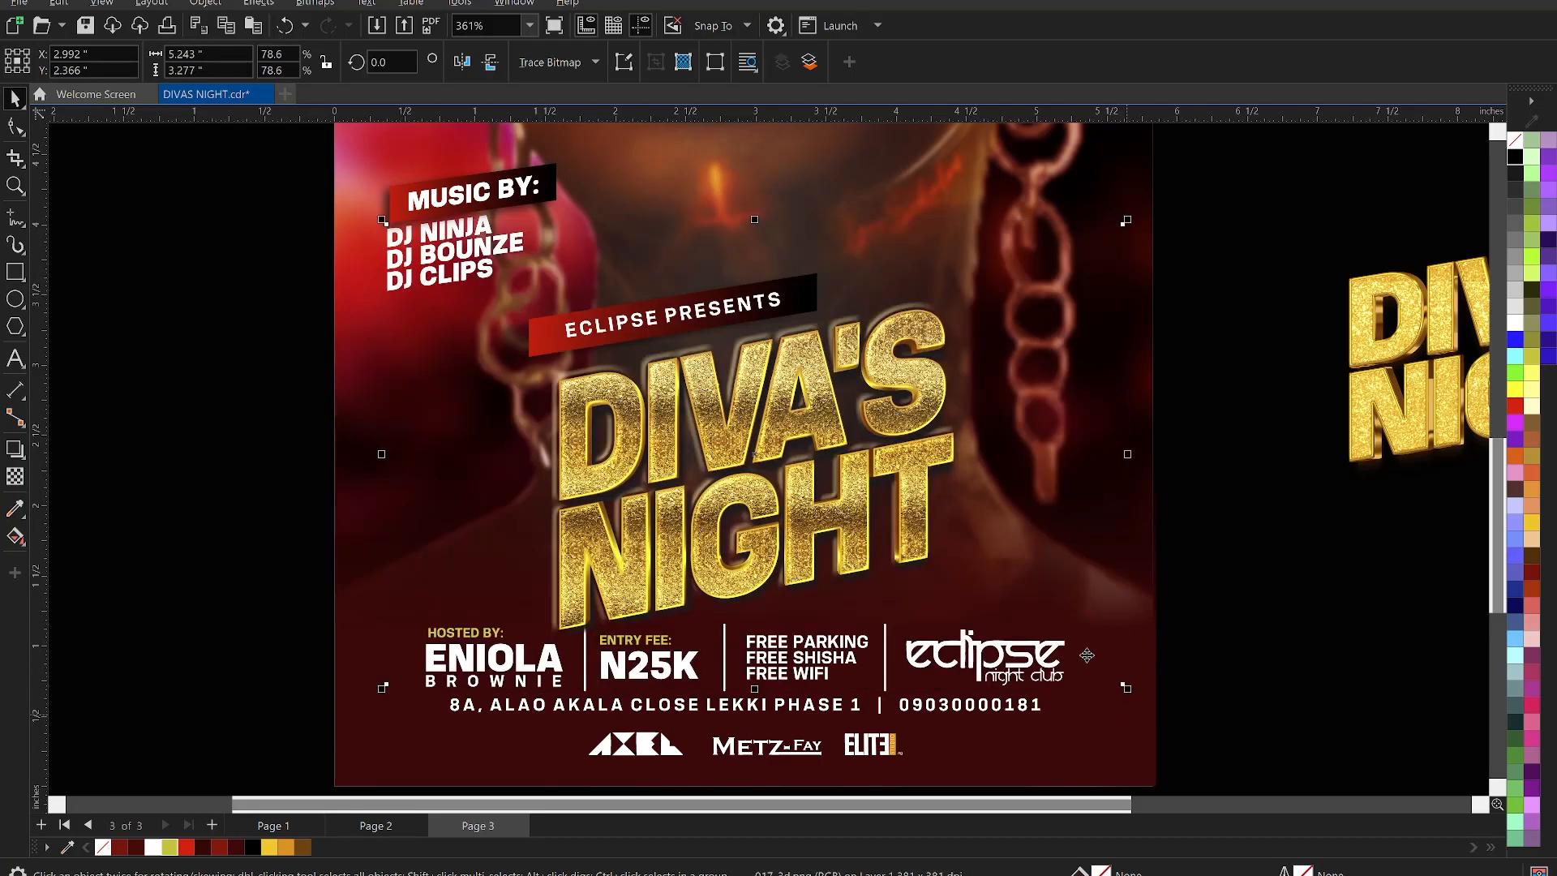
{"action": "left_click_drag", "start_coordinate": [1131, 692], "coordinate": [1123, 687]}
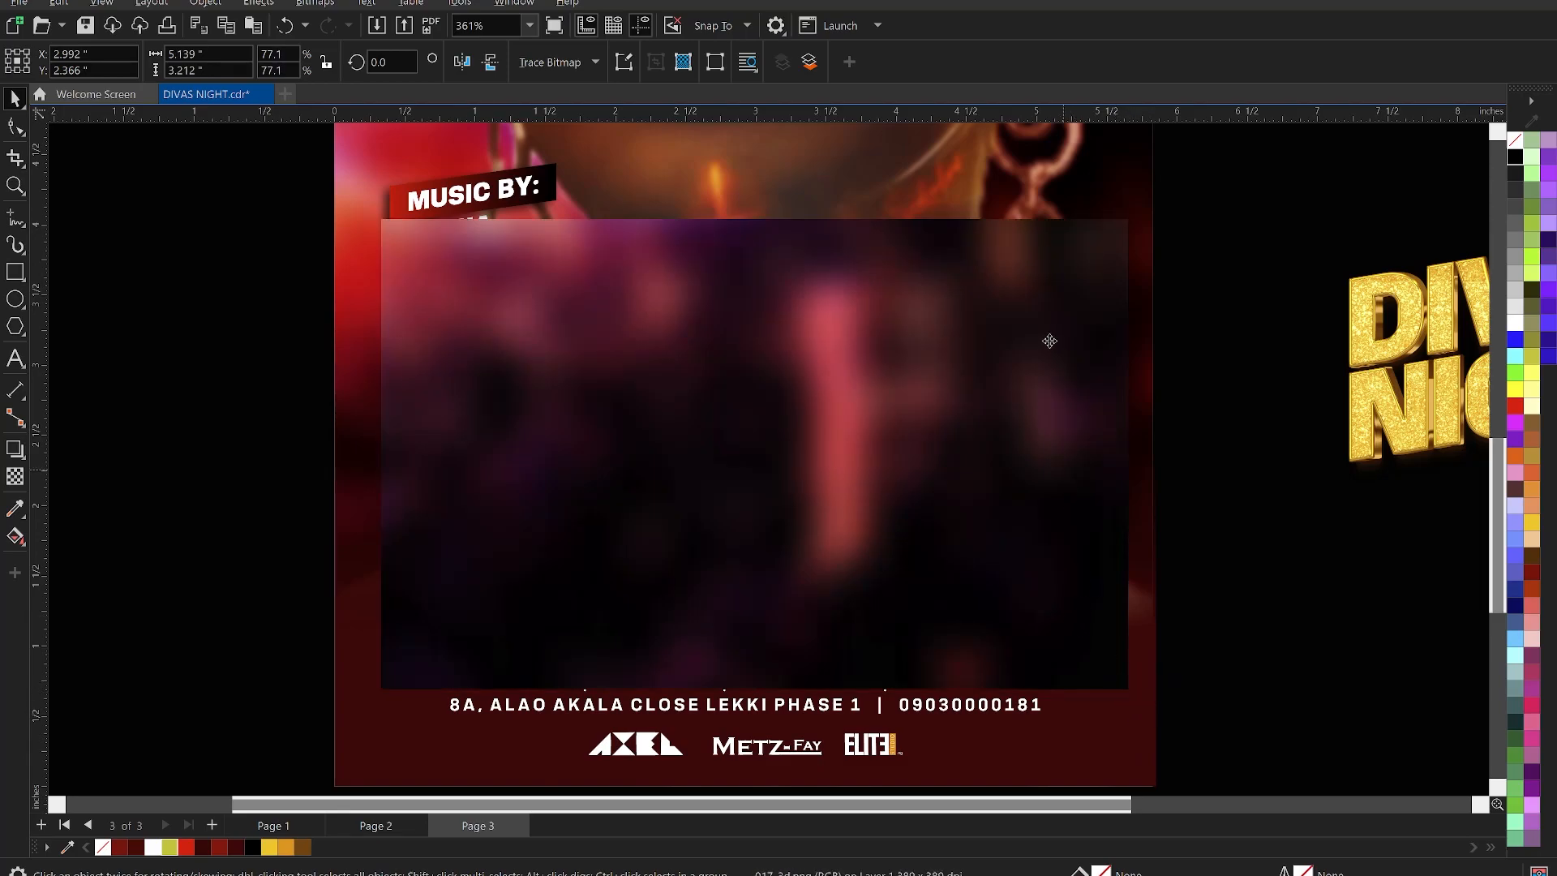
{"action": "left_click_drag", "start_coordinate": [1119, 225], "coordinate": [1152, 204]}
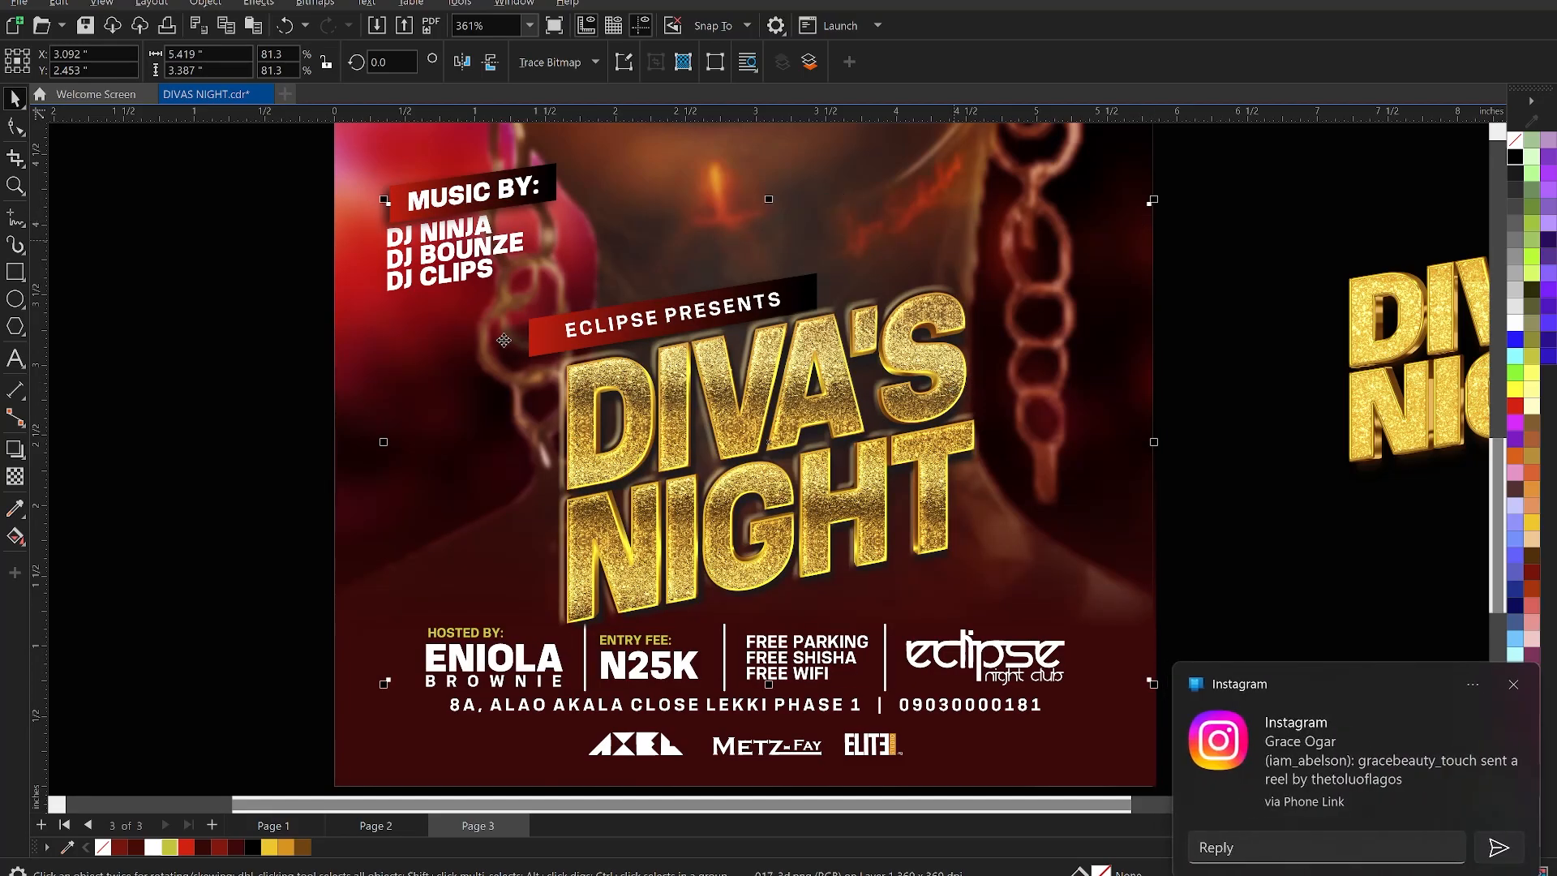
{"action": "left_click", "coordinate": [1513, 688]}
- Resize the title to about 80%, fine-tune its position, and centre it horizontally on the flyer background
{"action": "left_click", "coordinate": [347, 365], "text": "shift"}
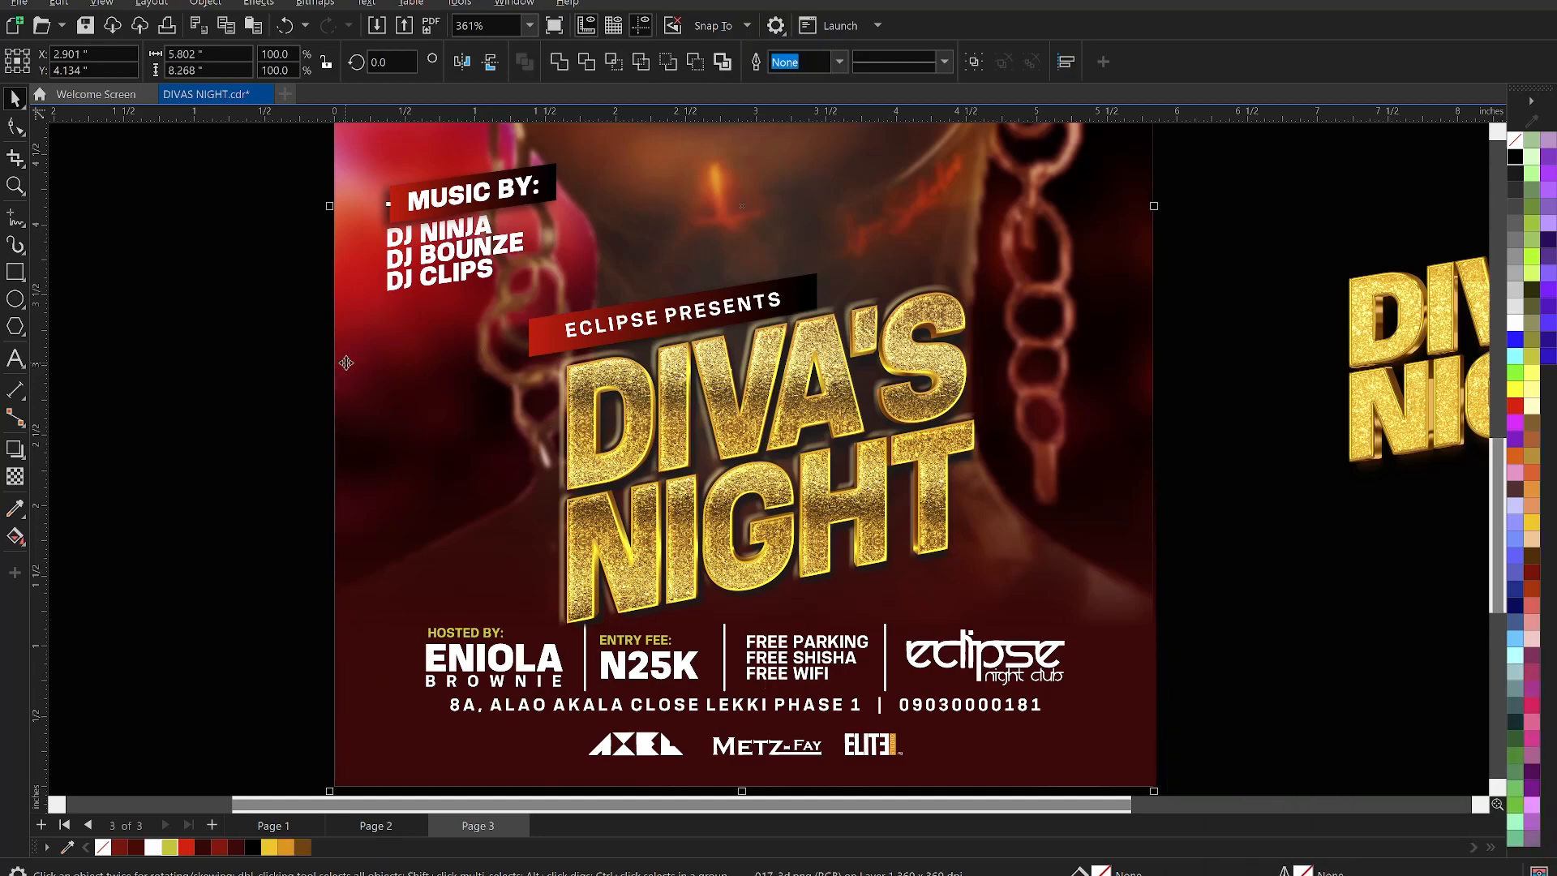
{"action": "key", "text": "c"}
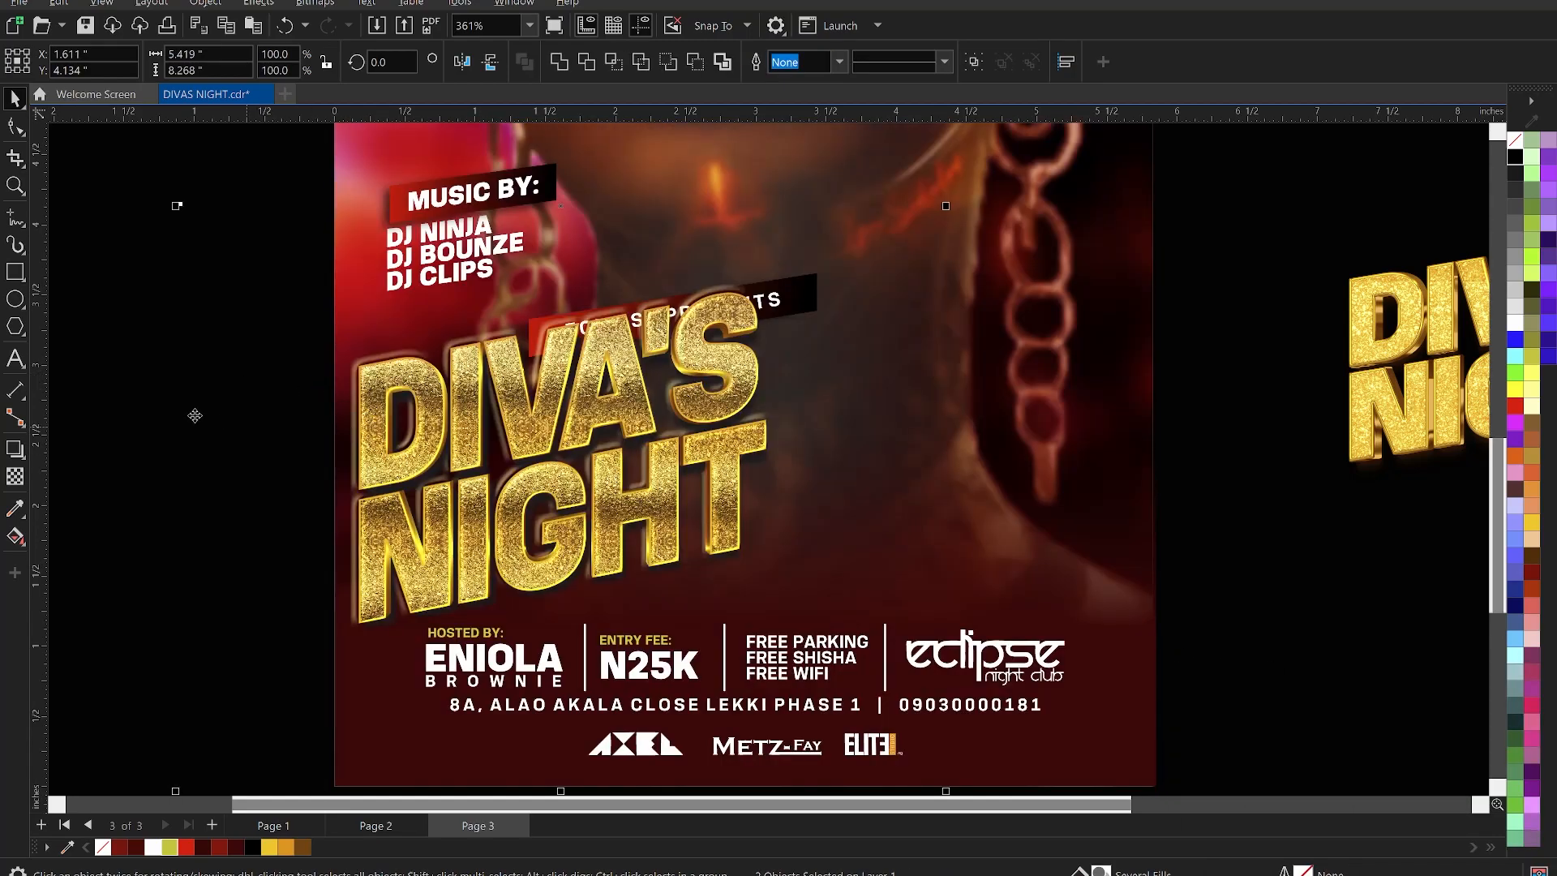
{"action": "key", "text": "ctrl+z"}
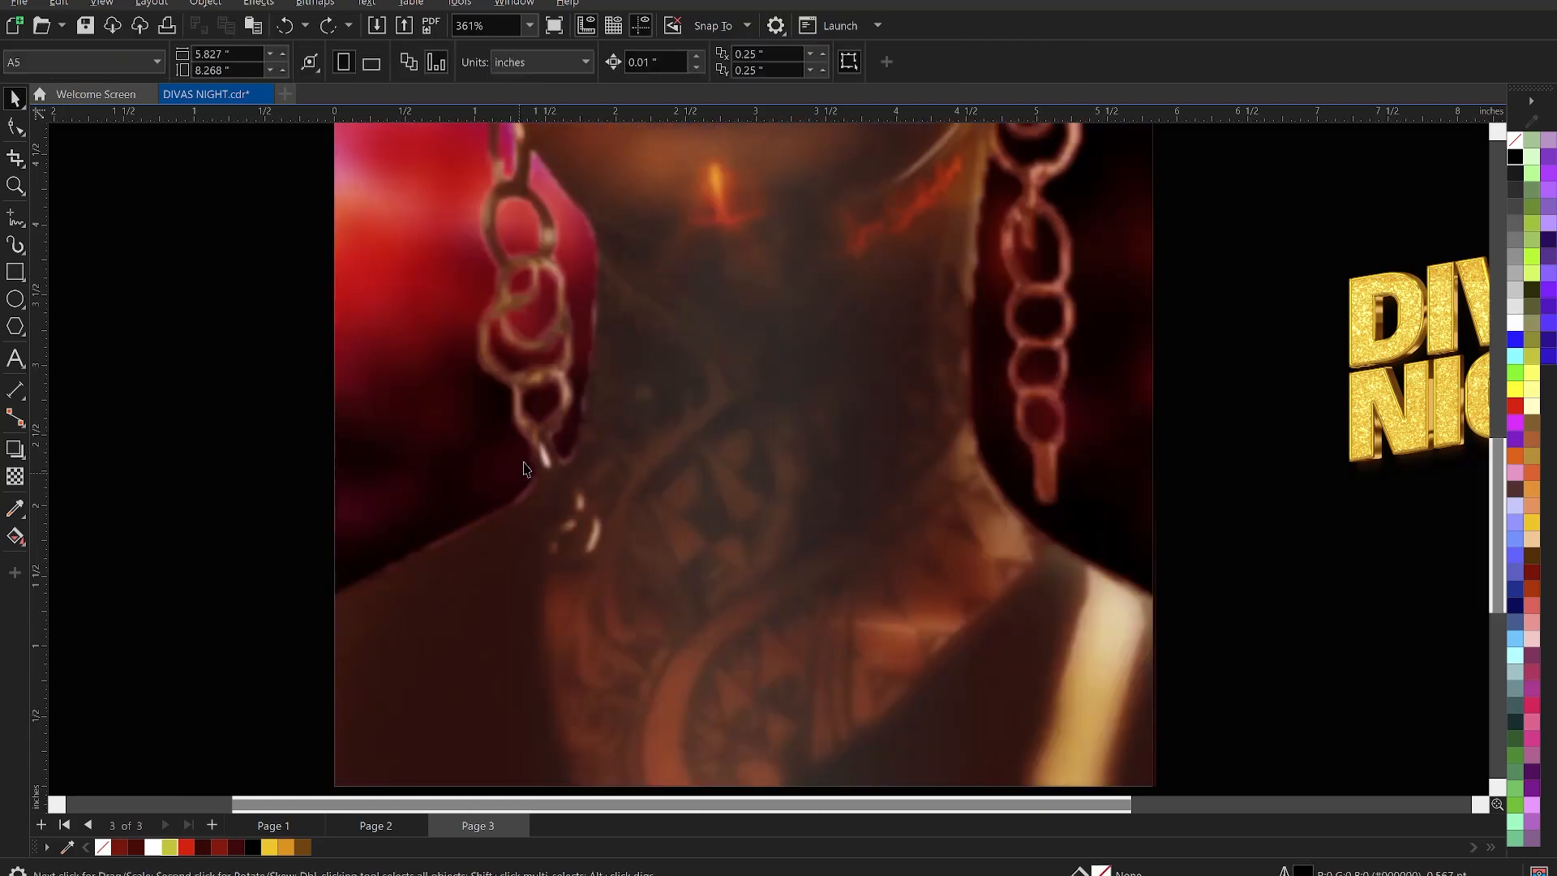
{"action": "left_click", "coordinate": [683, 407]}
{"action": "left_click_drag", "start_coordinate": [717, 394], "coordinate": [709, 400]}
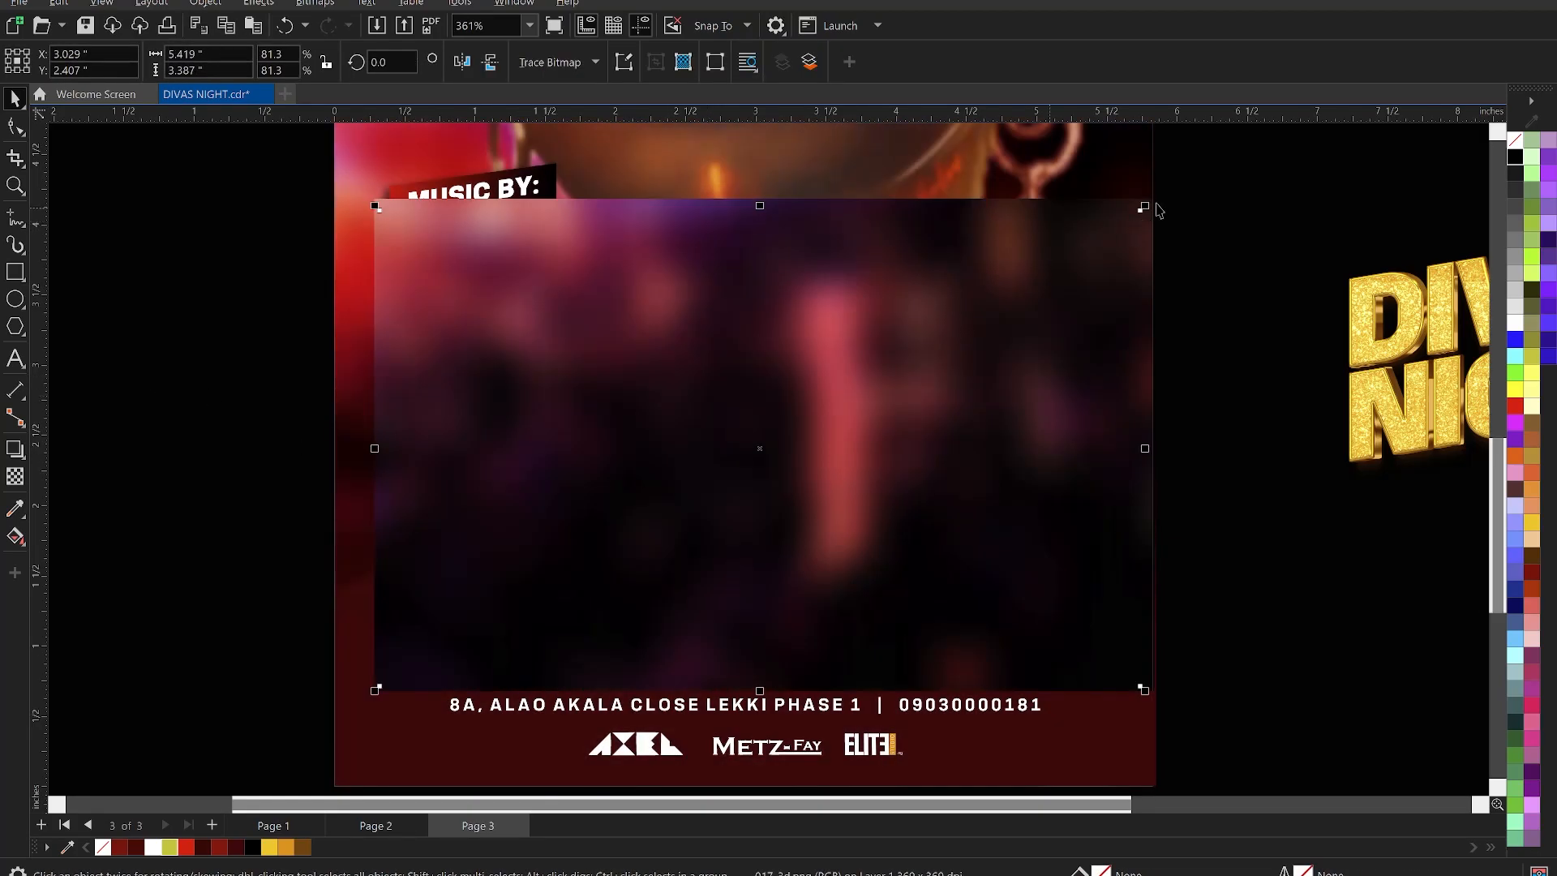
{"action": "left_click_drag", "start_coordinate": [1157, 692], "coordinate": [1151, 685]}
{"action": "left_click_drag", "start_coordinate": [876, 438], "coordinate": [863, 446]}
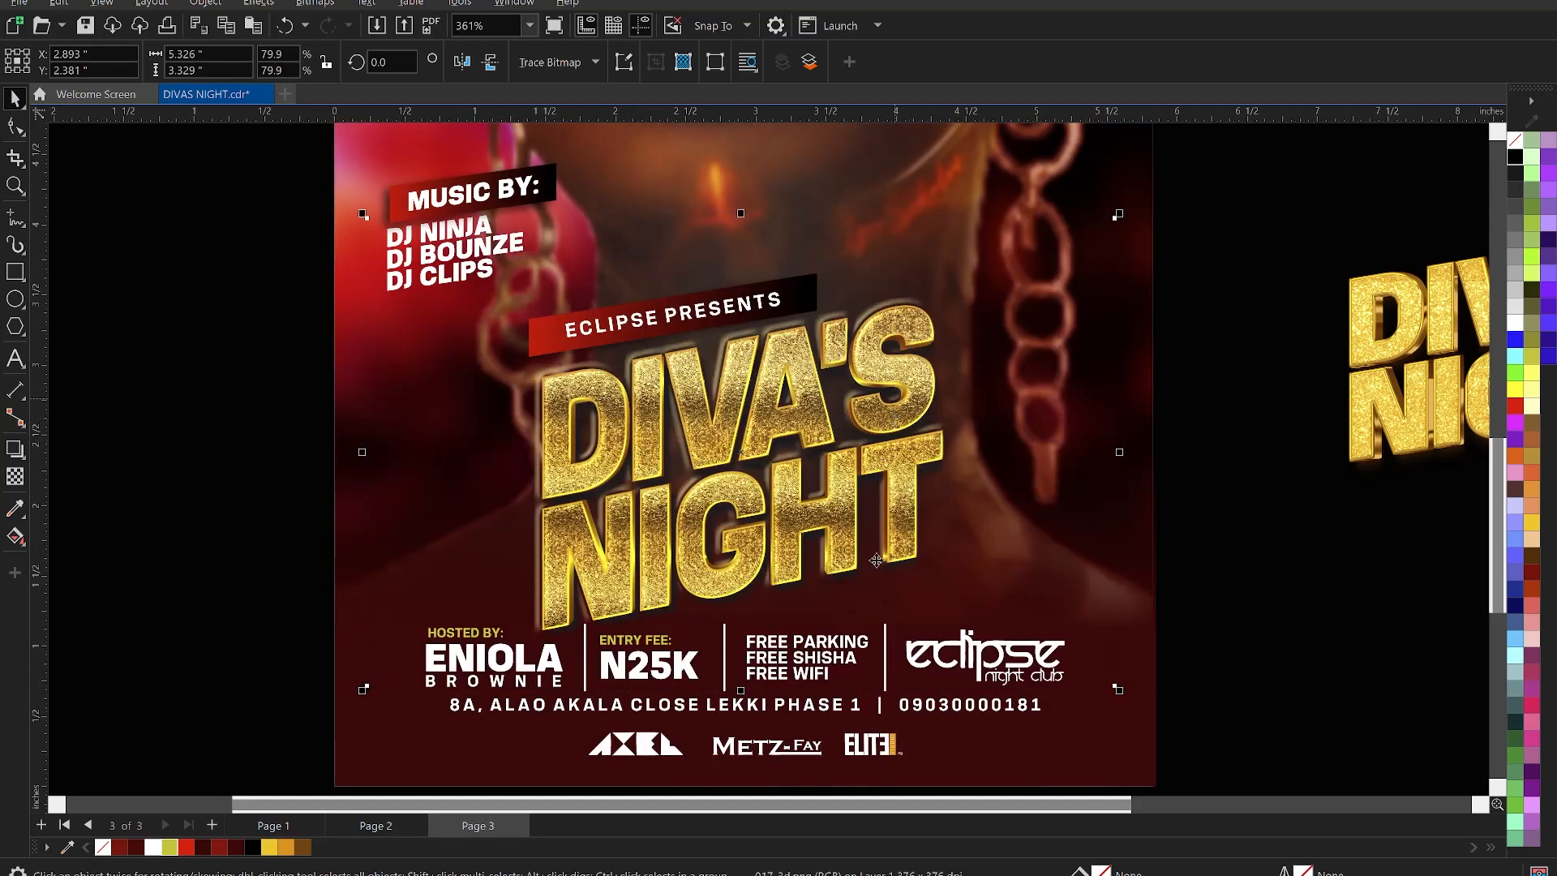
{"action": "left_click", "coordinate": [793, 777], "text": "shift"}
{"action": "key", "text": "c"}
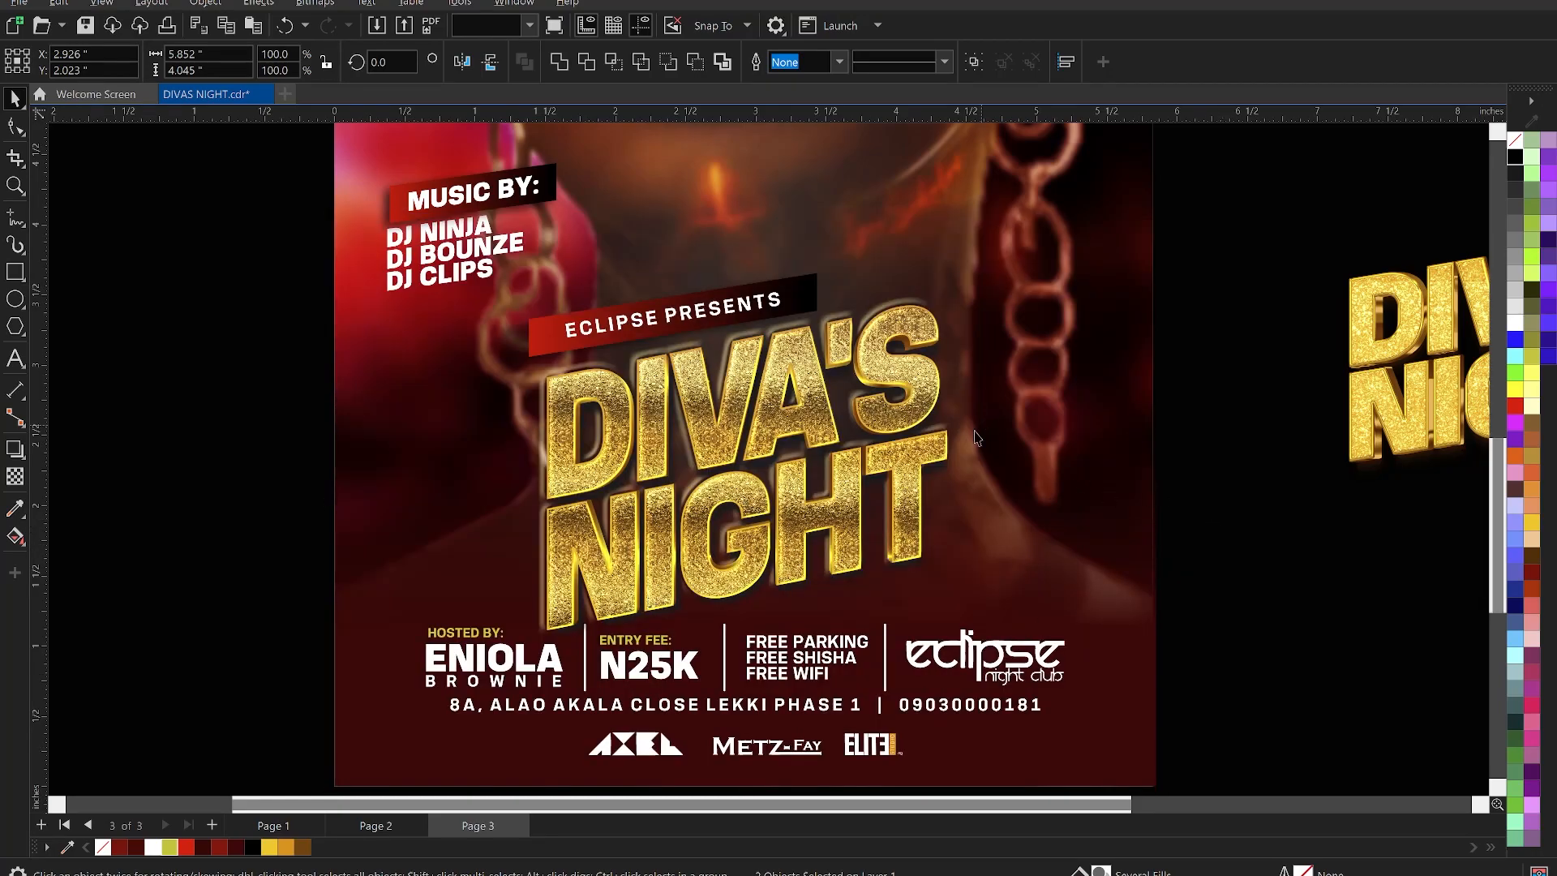
{"action": "scroll", "coordinate": [984, 434], "scroll_direction": "down", "scroll_amount": 5}
{"action": "key", "text": "Escape"}
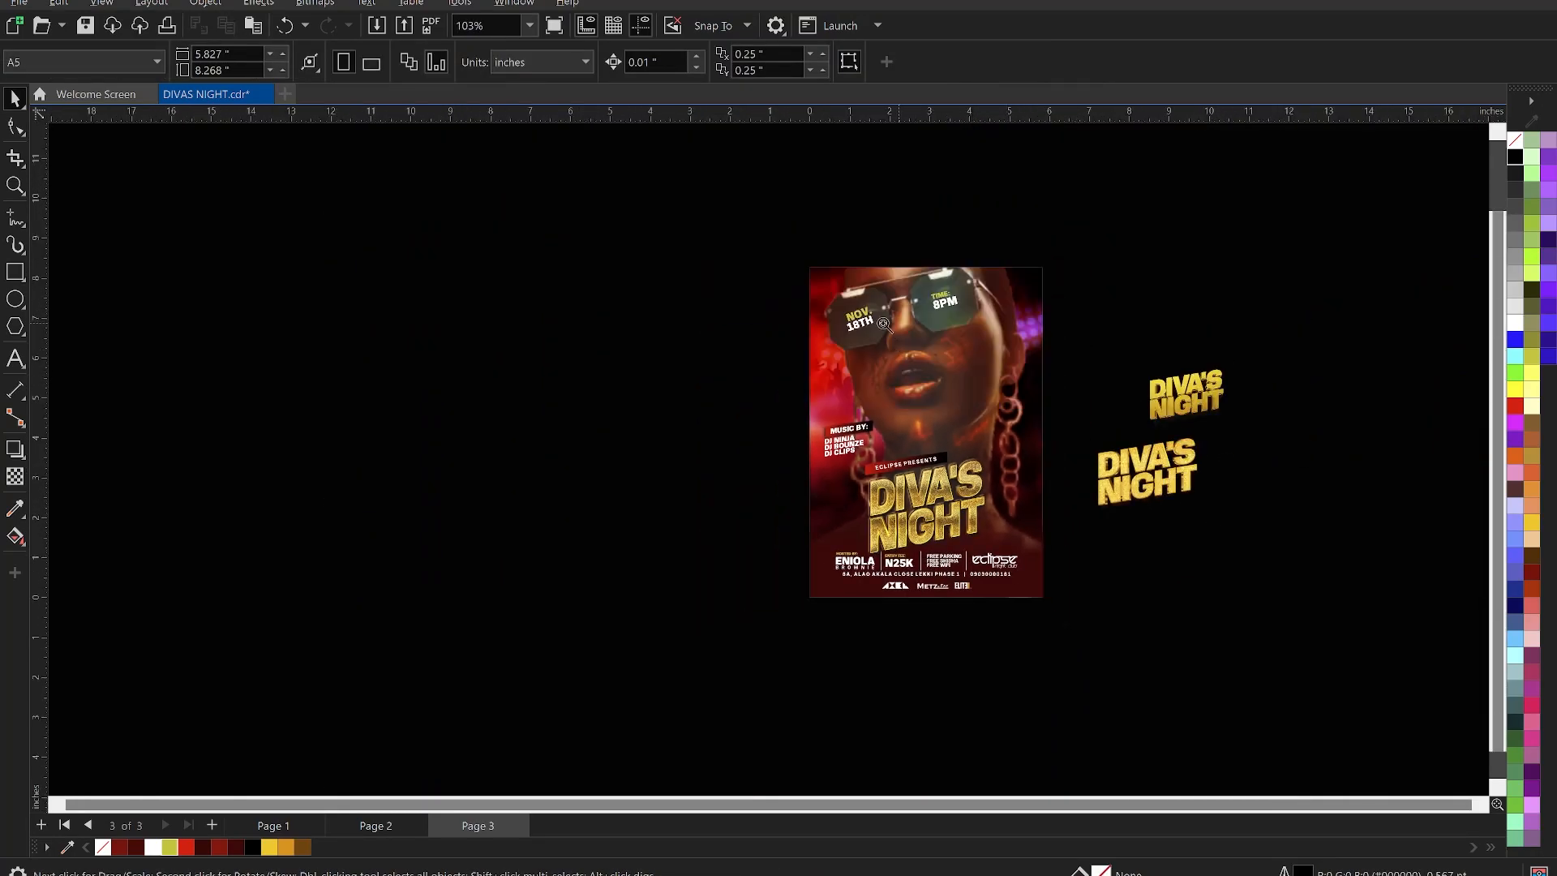
- Enlarge the flyer's gold title to about 82% and recentre it horizontally on the background
{"action": "key", "text": "z"}
{"action": "left_click_drag", "start_coordinate": [783, 226], "coordinate": [1063, 636]}
{"action": "key", "text": "space"}
{"action": "left_click", "coordinate": [918, 475]}
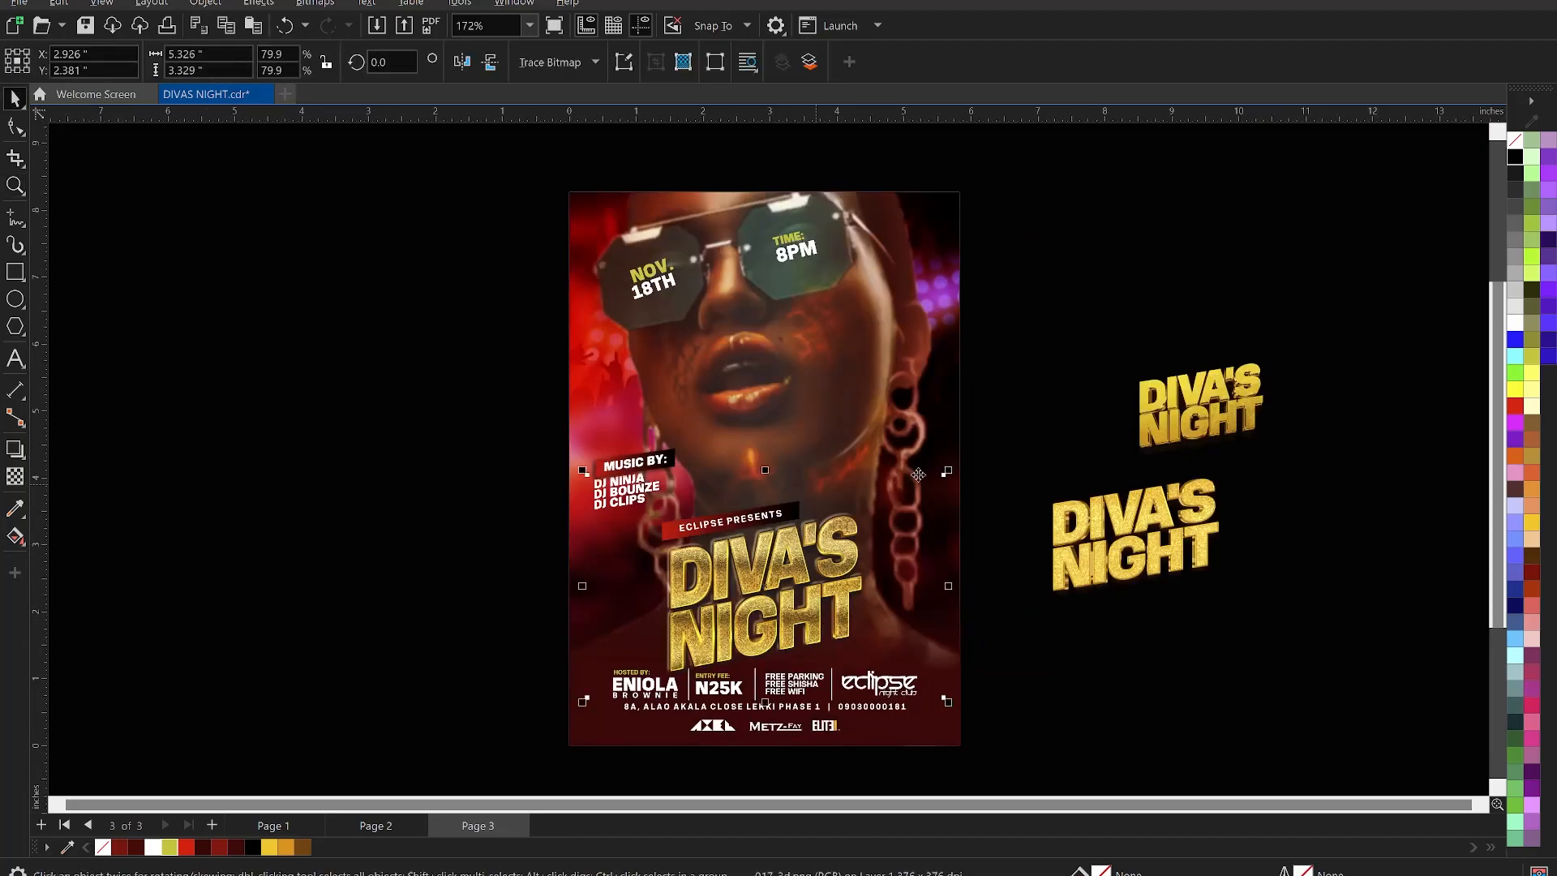
{"action": "left_click_drag", "start_coordinate": [948, 474], "coordinate": [956, 468]}
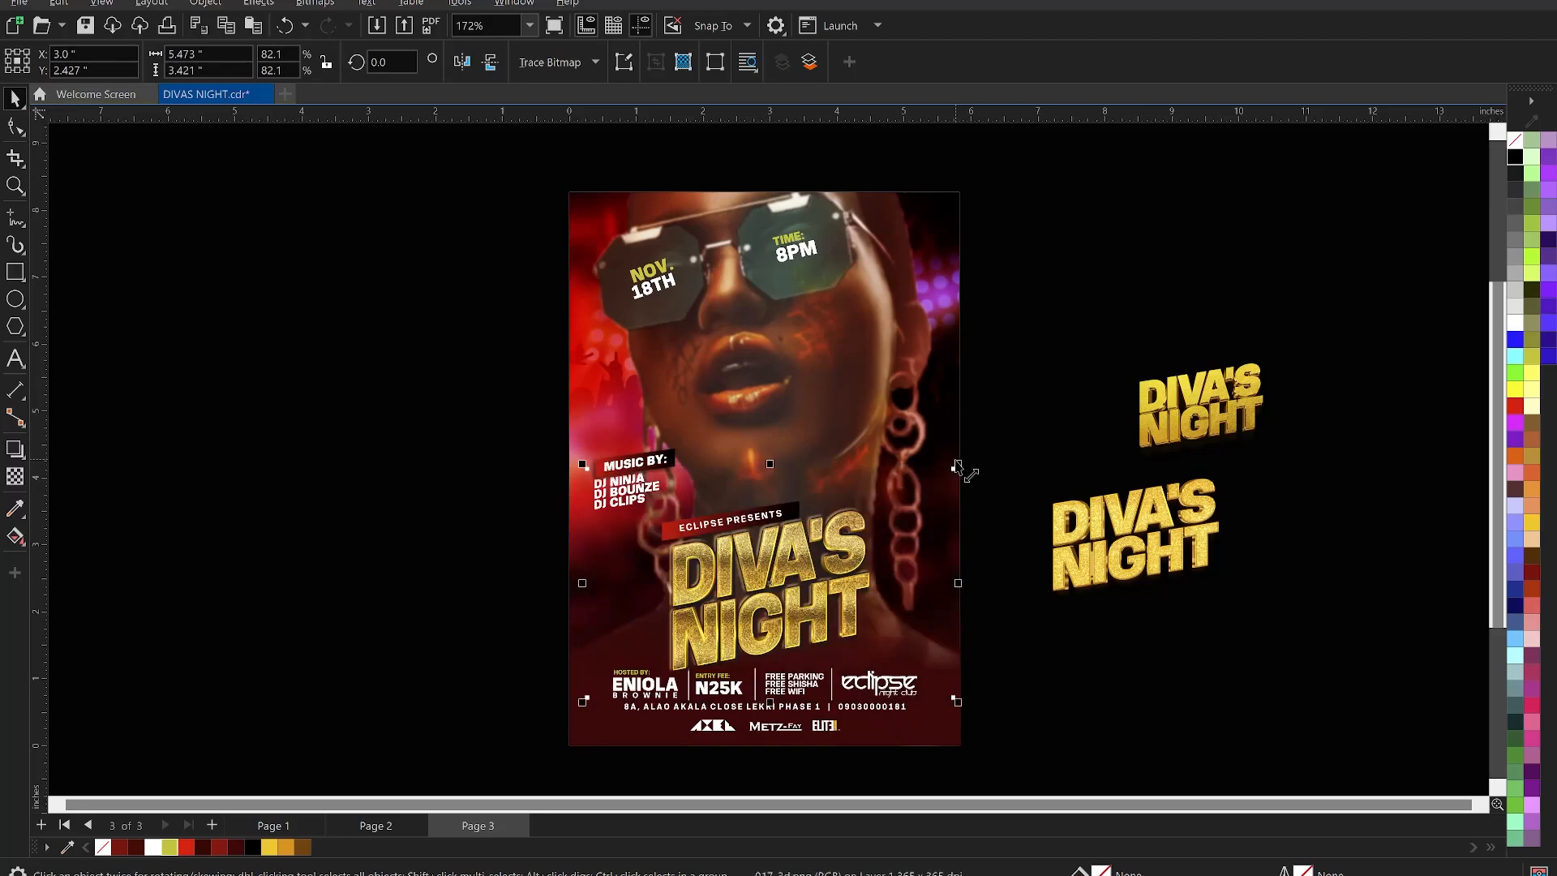
{"action": "left_click", "coordinate": [667, 739]}
{"action": "key", "text": "c"}
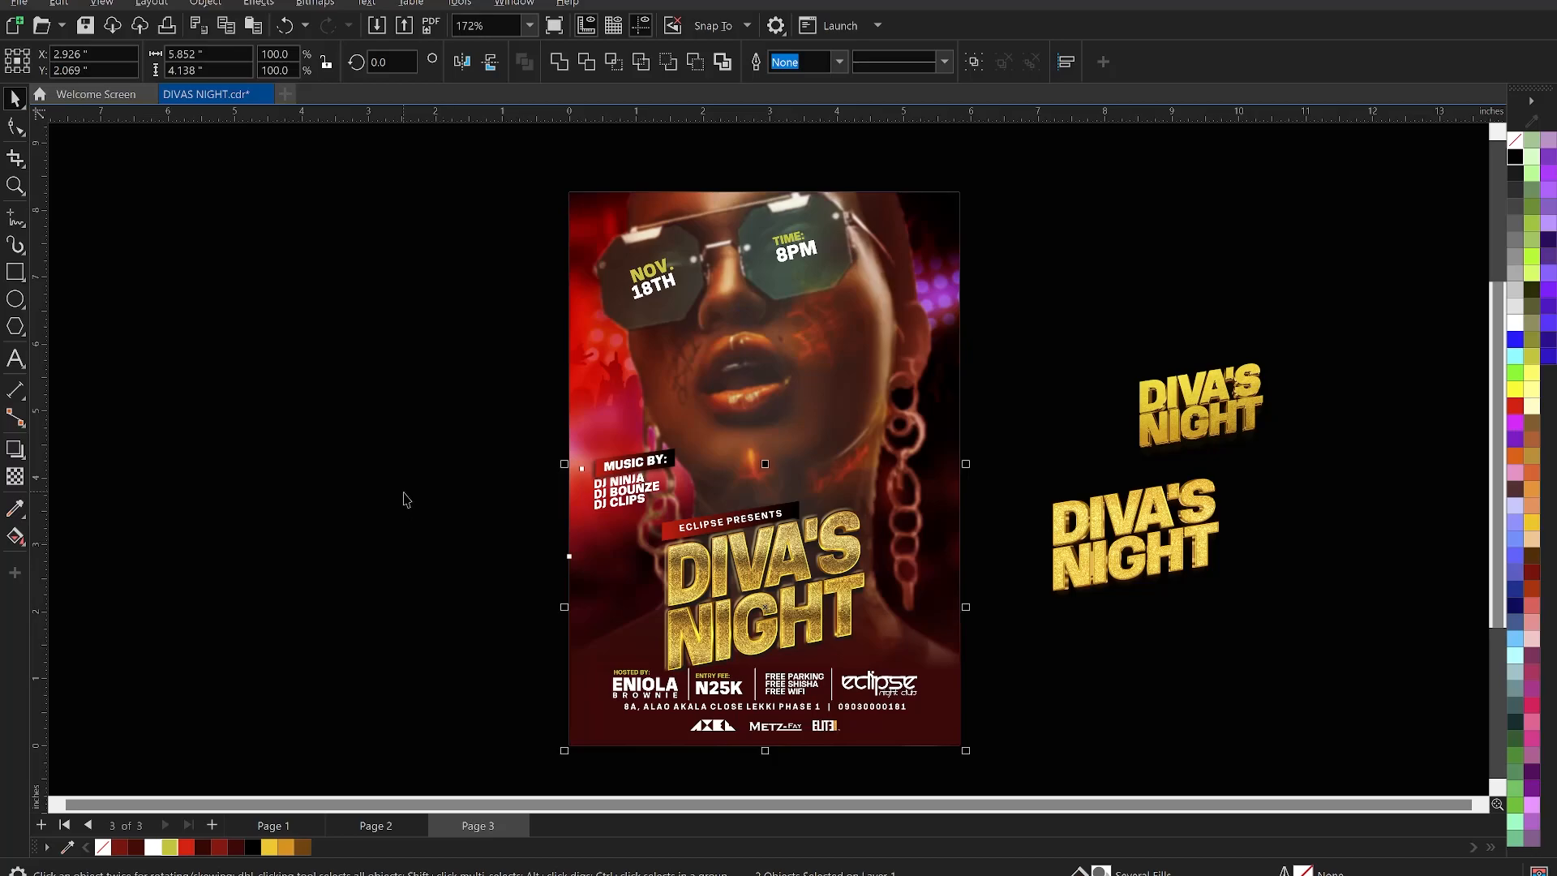
{"action": "key", "text": "Escape"}
- Duplicate the whole finished flyer to the left of the original
{"action": "scroll", "coordinate": [702, 497], "scroll_direction": "down", "scroll_amount": 2}
{"action": "left_click_drag", "start_coordinate": [554, 225], "coordinate": [970, 771]}
{"action": "scroll", "coordinate": [878, 551], "scroll_direction": "down", "scroll_amount": 1}
{"action": "left_click_drag", "start_coordinate": [880, 586], "coordinate": [569, 556]}
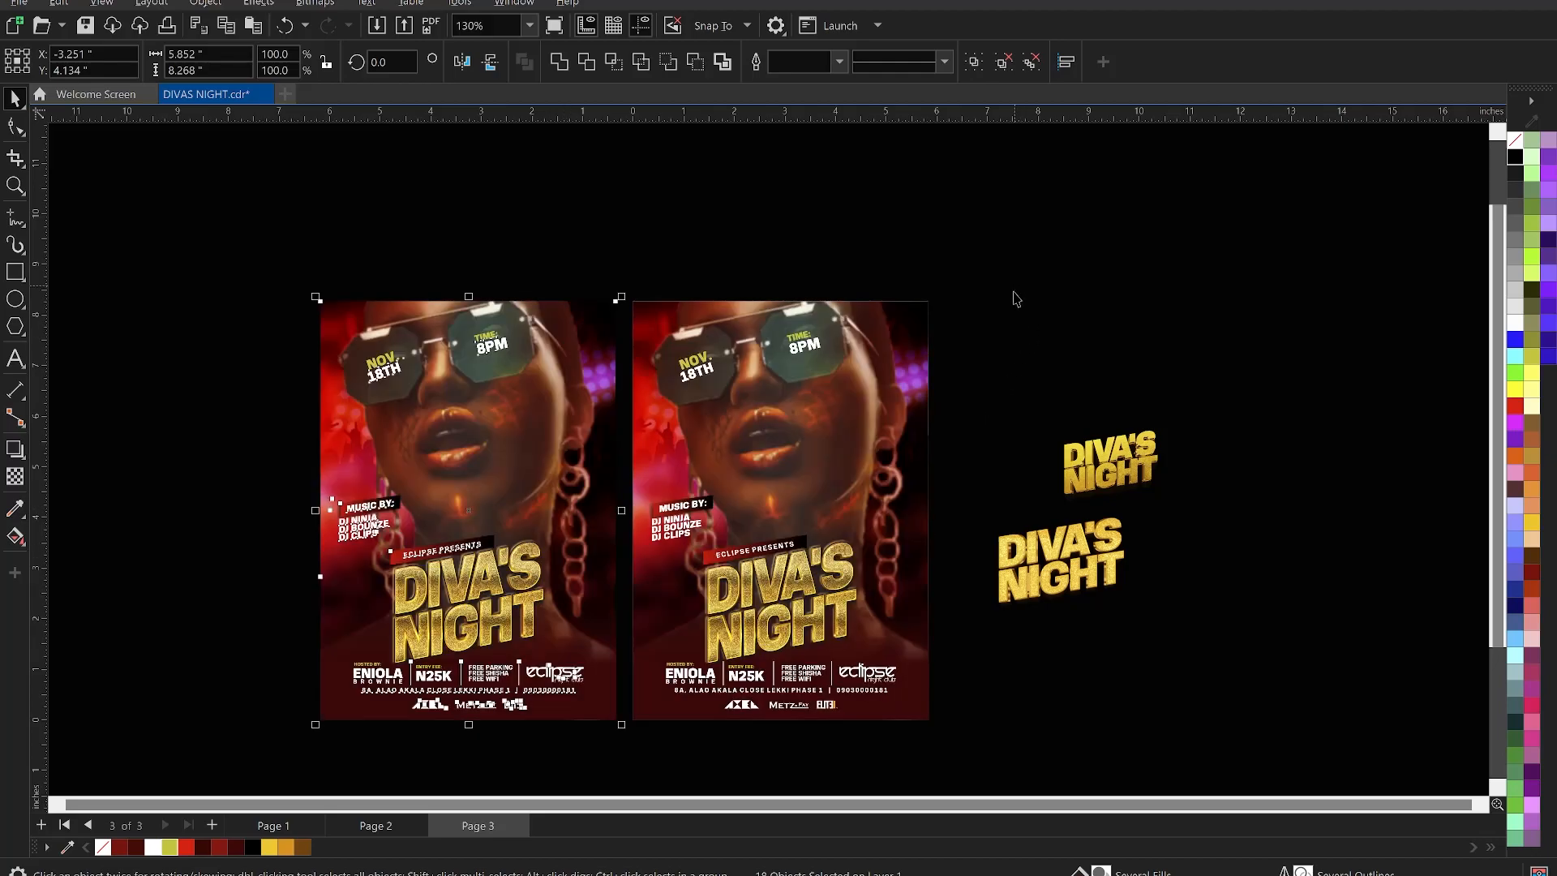
- Delete the gold title from the second flyer
{"action": "left_click", "coordinate": [1014, 292]}
{"action": "left_click", "coordinate": [810, 579]}
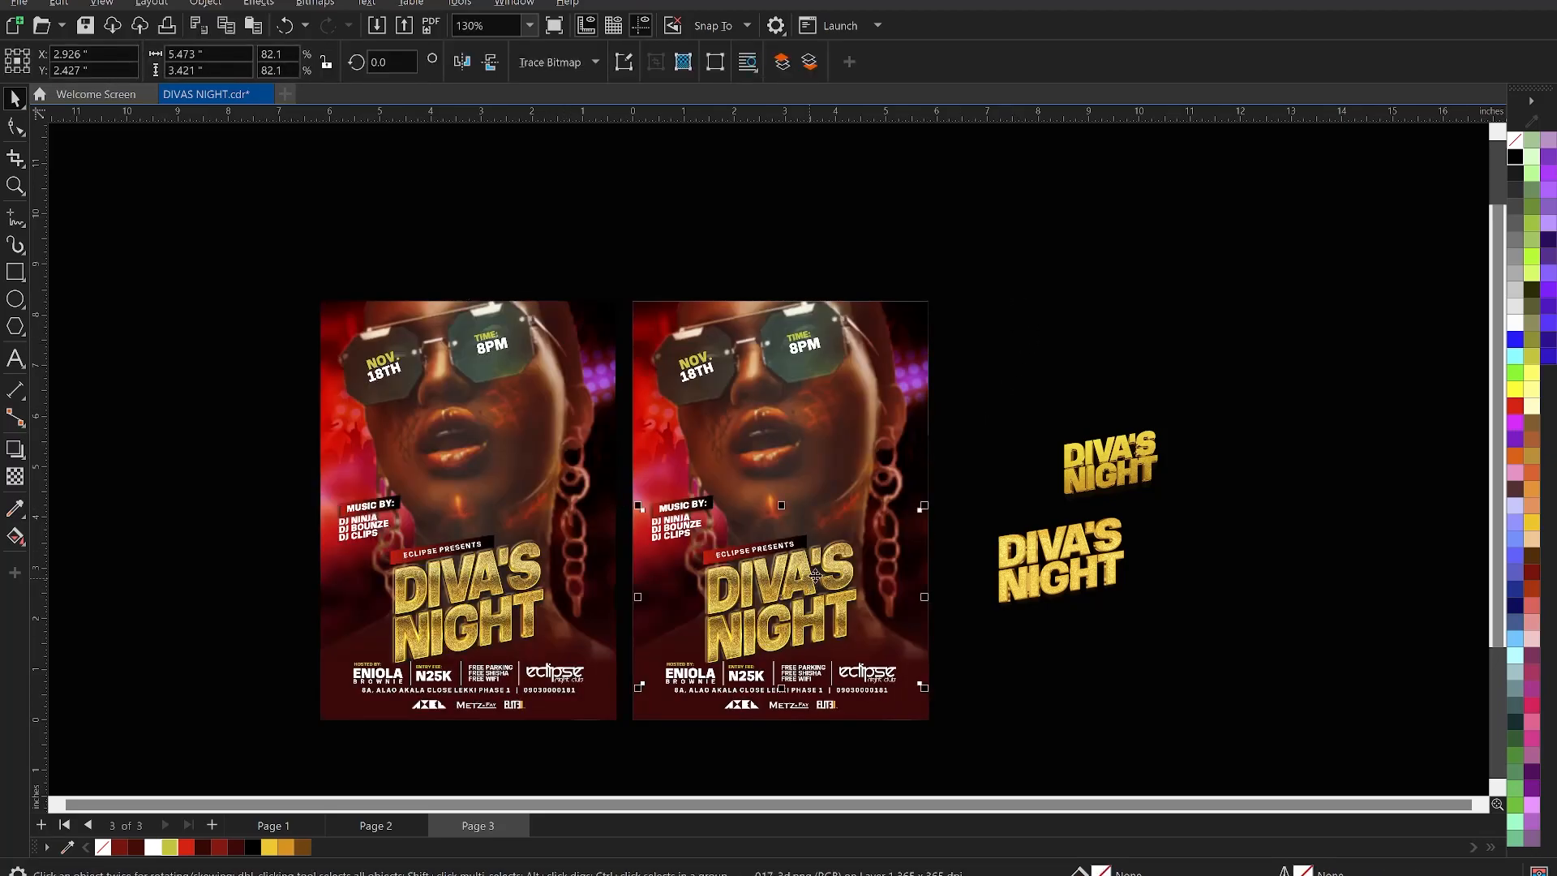
{"action": "key", "text": "Delete"}
- Drag the upper spare gold title onto the right-hand flyer, enlarge it twice and nudge it into place
{"action": "left_click_drag", "start_coordinate": [1127, 474], "coordinate": [804, 601]}
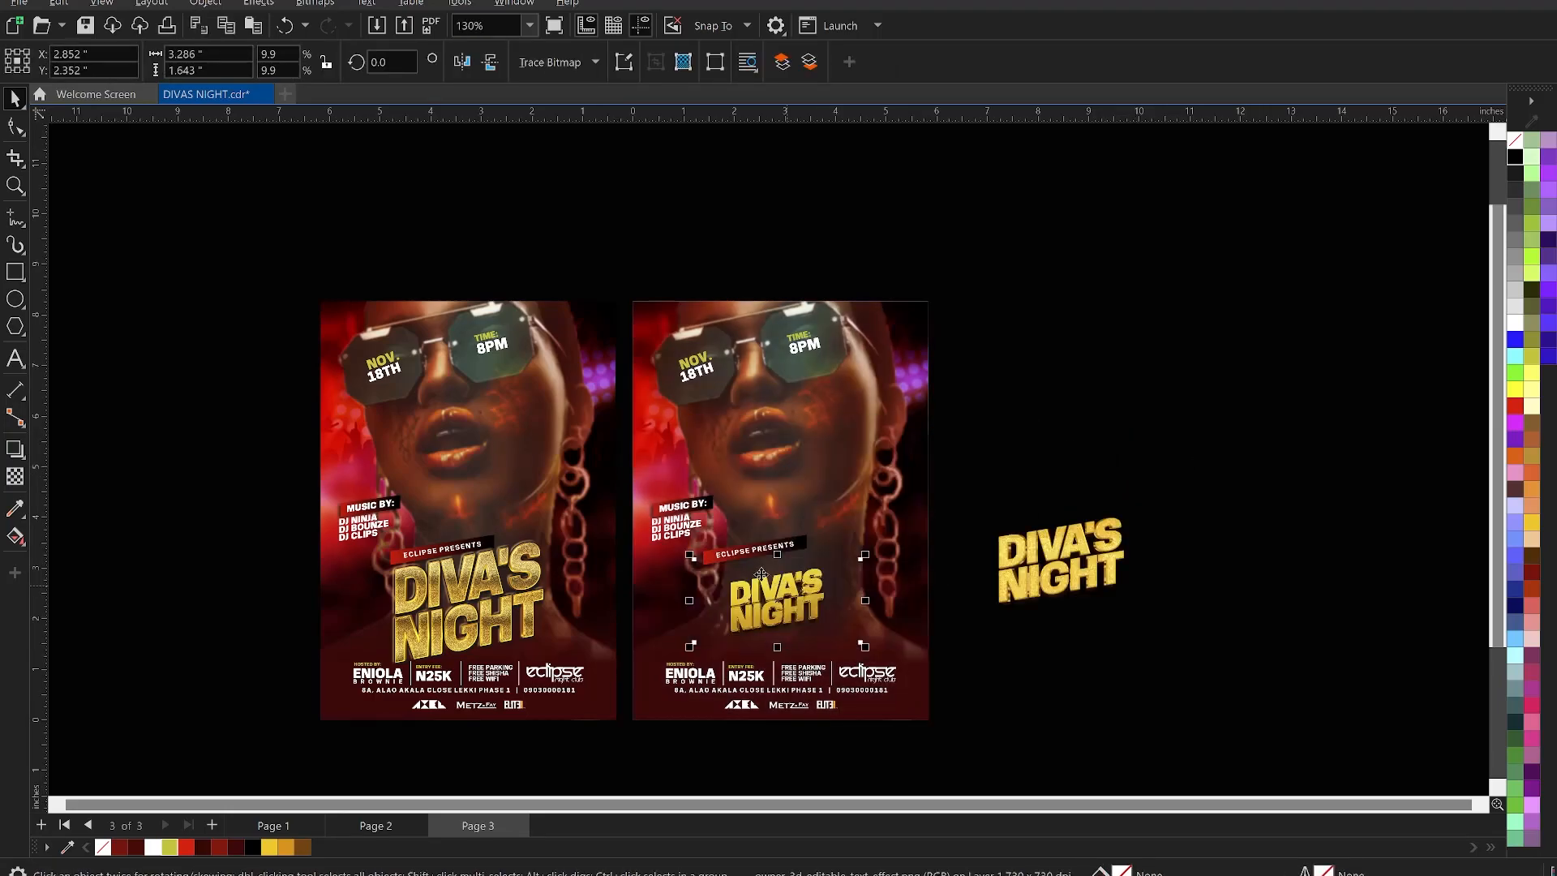
{"action": "key", "text": "z"}
{"action": "left_click_drag", "start_coordinate": [305, 465], "coordinate": [1080, 736]}
{"action": "key", "text": "space"}
{"action": "left_click_drag", "start_coordinate": [1085, 542], "coordinate": [1208, 631]}
{"action": "left_click_drag", "start_coordinate": [1004, 477], "coordinate": [1016, 493]}
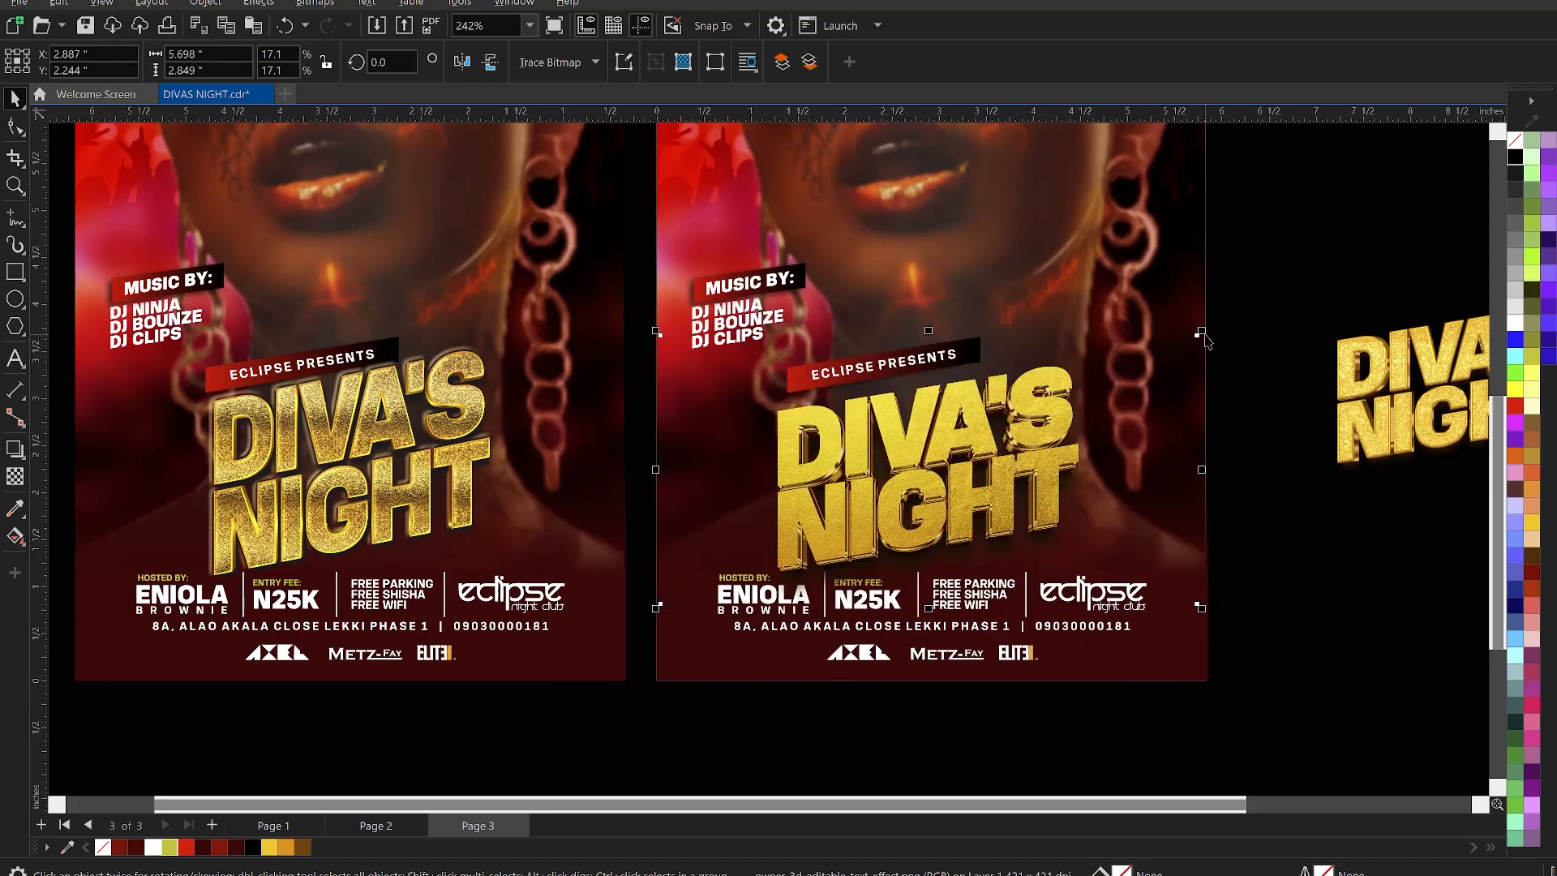
{"action": "left_click_drag", "start_coordinate": [1204, 333], "coordinate": [1227, 319]}
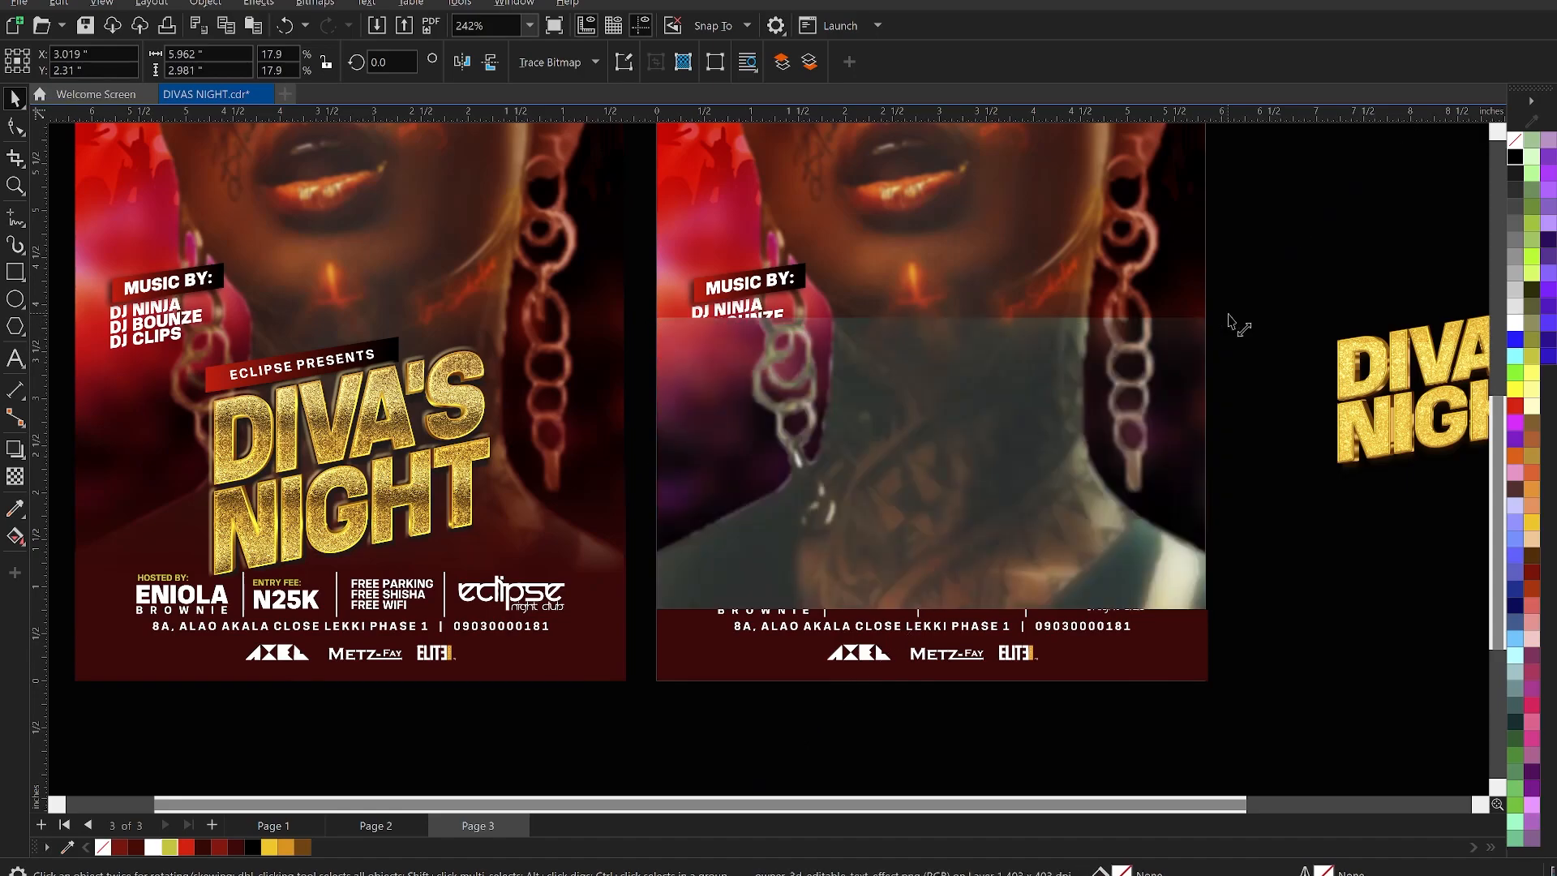
{"action": "left_click", "coordinate": [1117, 670], "text": "shift"}
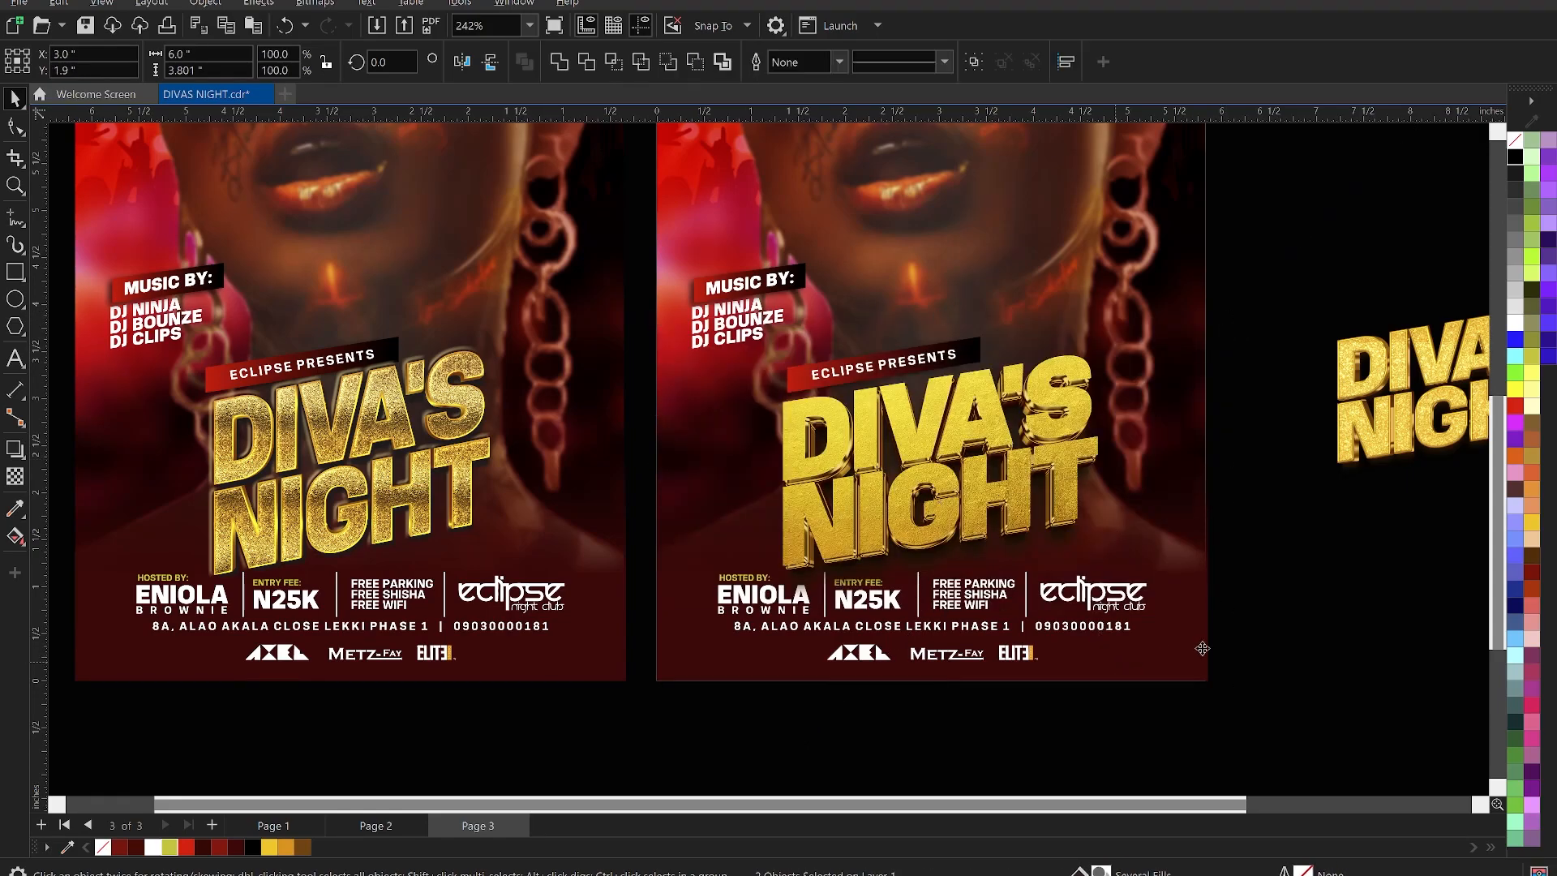
{"action": "scroll", "coordinate": [1078, 458], "scroll_direction": "down", "scroll_amount": 3}
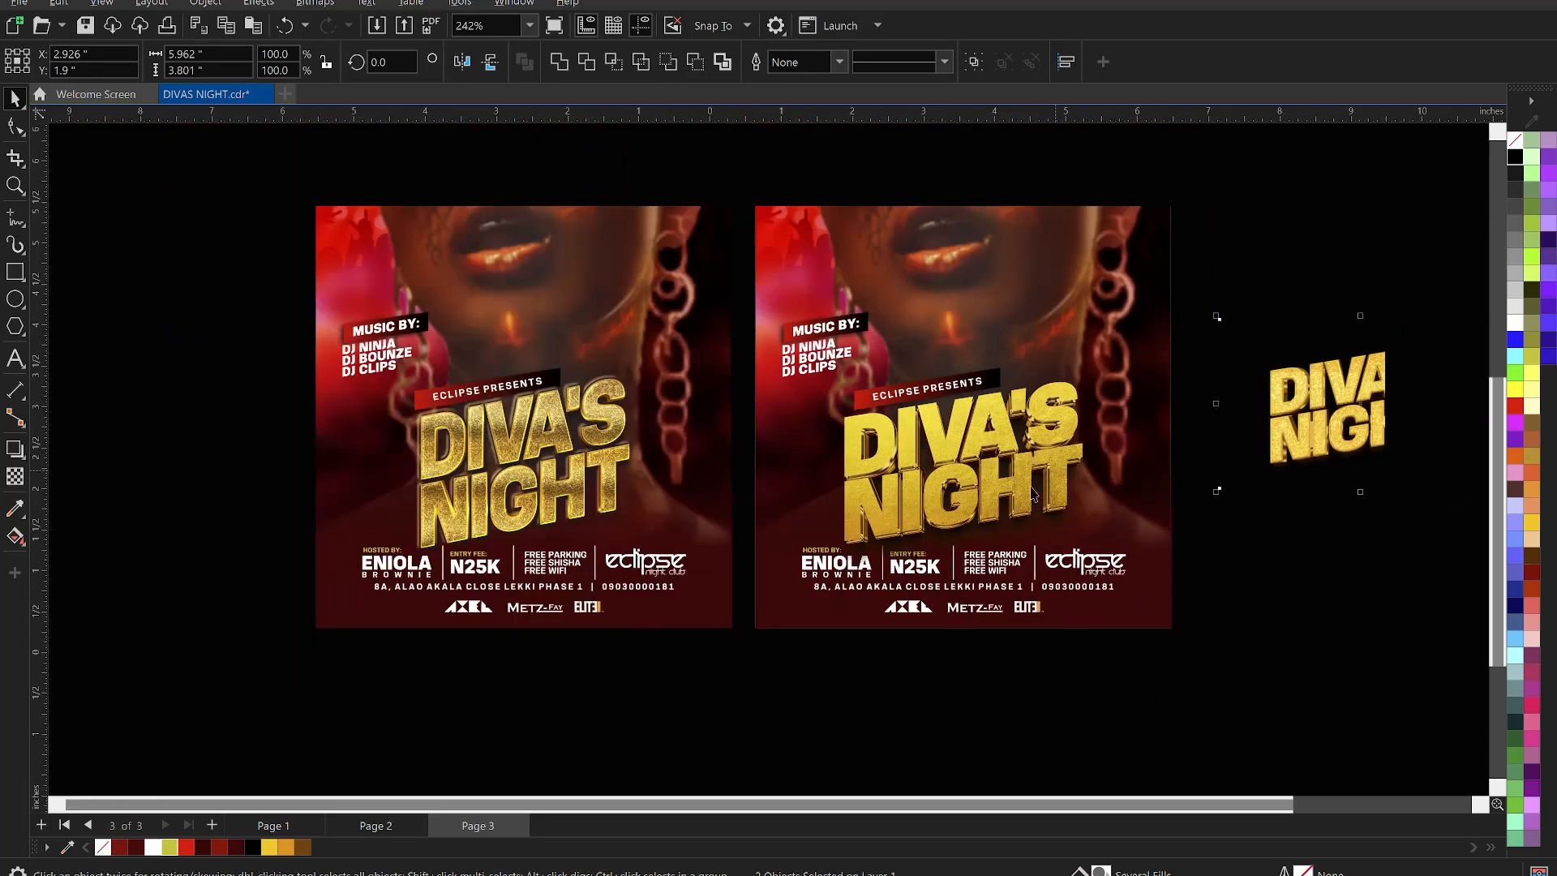
{"action": "scroll", "coordinate": [1072, 453], "scroll_direction": "down", "scroll_amount": 2}
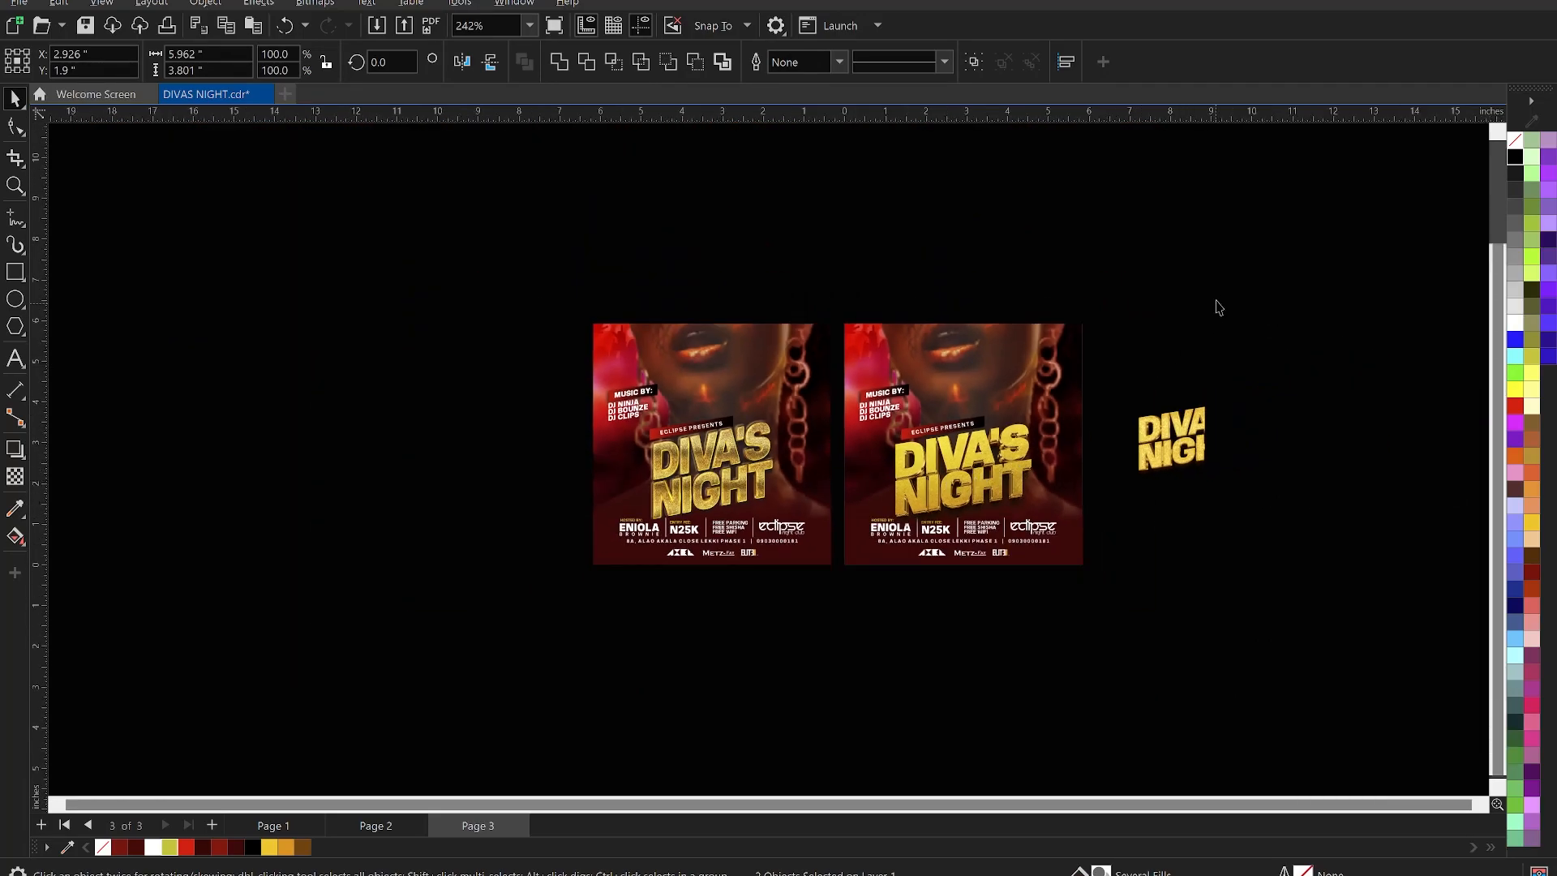
- Move the spare title below the flyers and copy the second flyer to its right
{"action": "left_click", "coordinate": [1175, 323]}
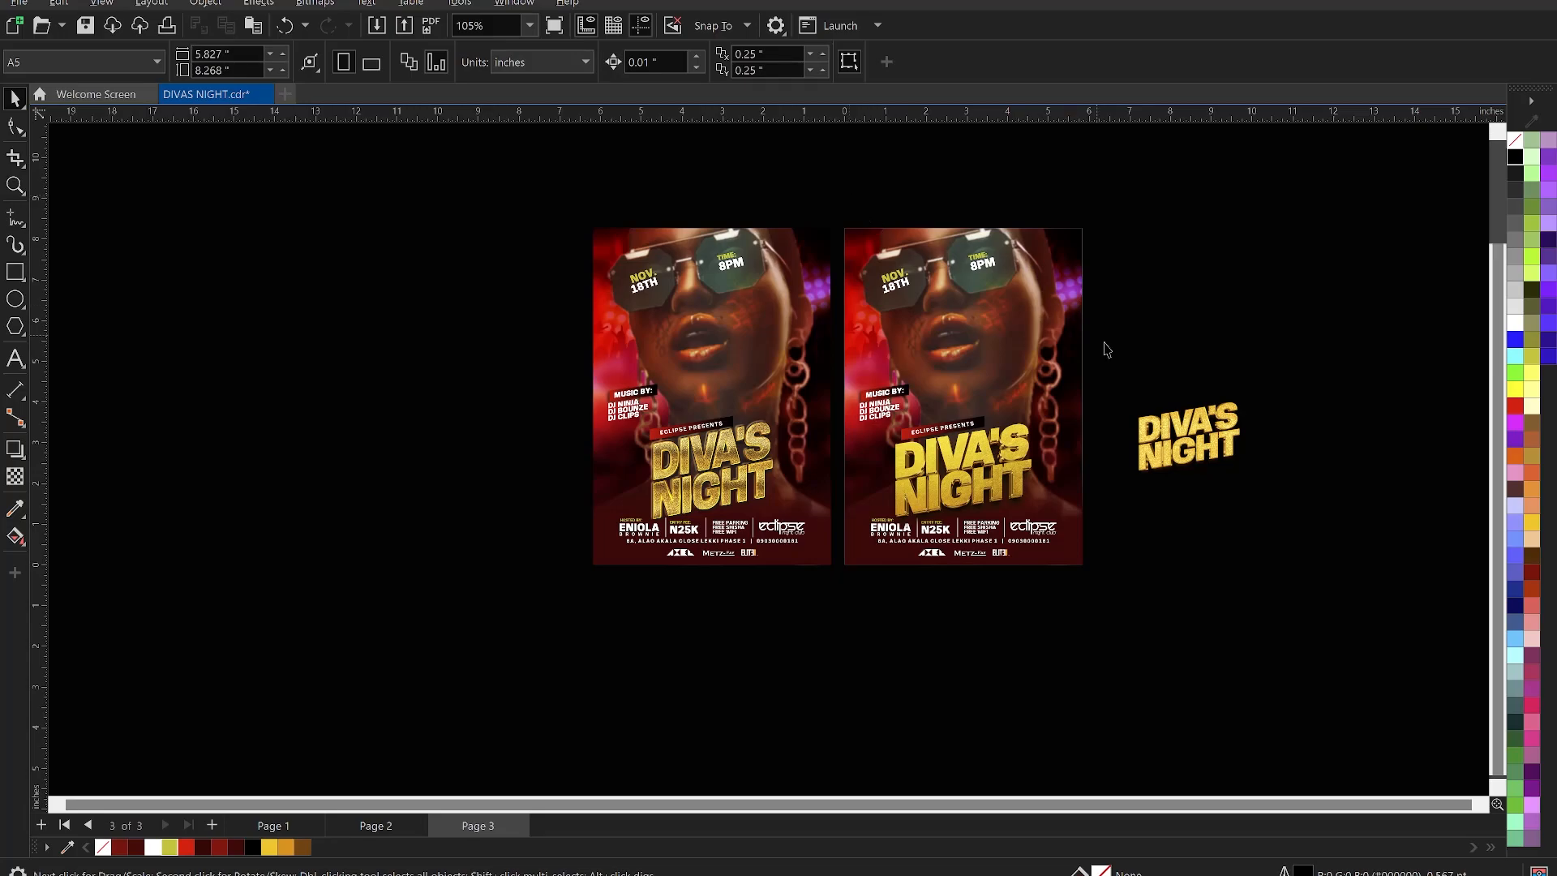
{"action": "mouse_move", "coordinate": [1189, 438]}
{"action": "left_mouse_down"}
{"action": "mouse_move", "coordinate": [949, 657]}
{"action": "mouse_move", "coordinate": [915, 647]}
{"action": "left_mouse_up"}
{"action": "left_click_drag", "start_coordinate": [1225, 186], "coordinate": [824, 598]}
{"action": "left_click_drag", "start_coordinate": [917, 482], "coordinate": [1183, 516]}
{"action": "left_click_drag", "start_coordinate": [1174, 495], "coordinate": [1171, 485]}
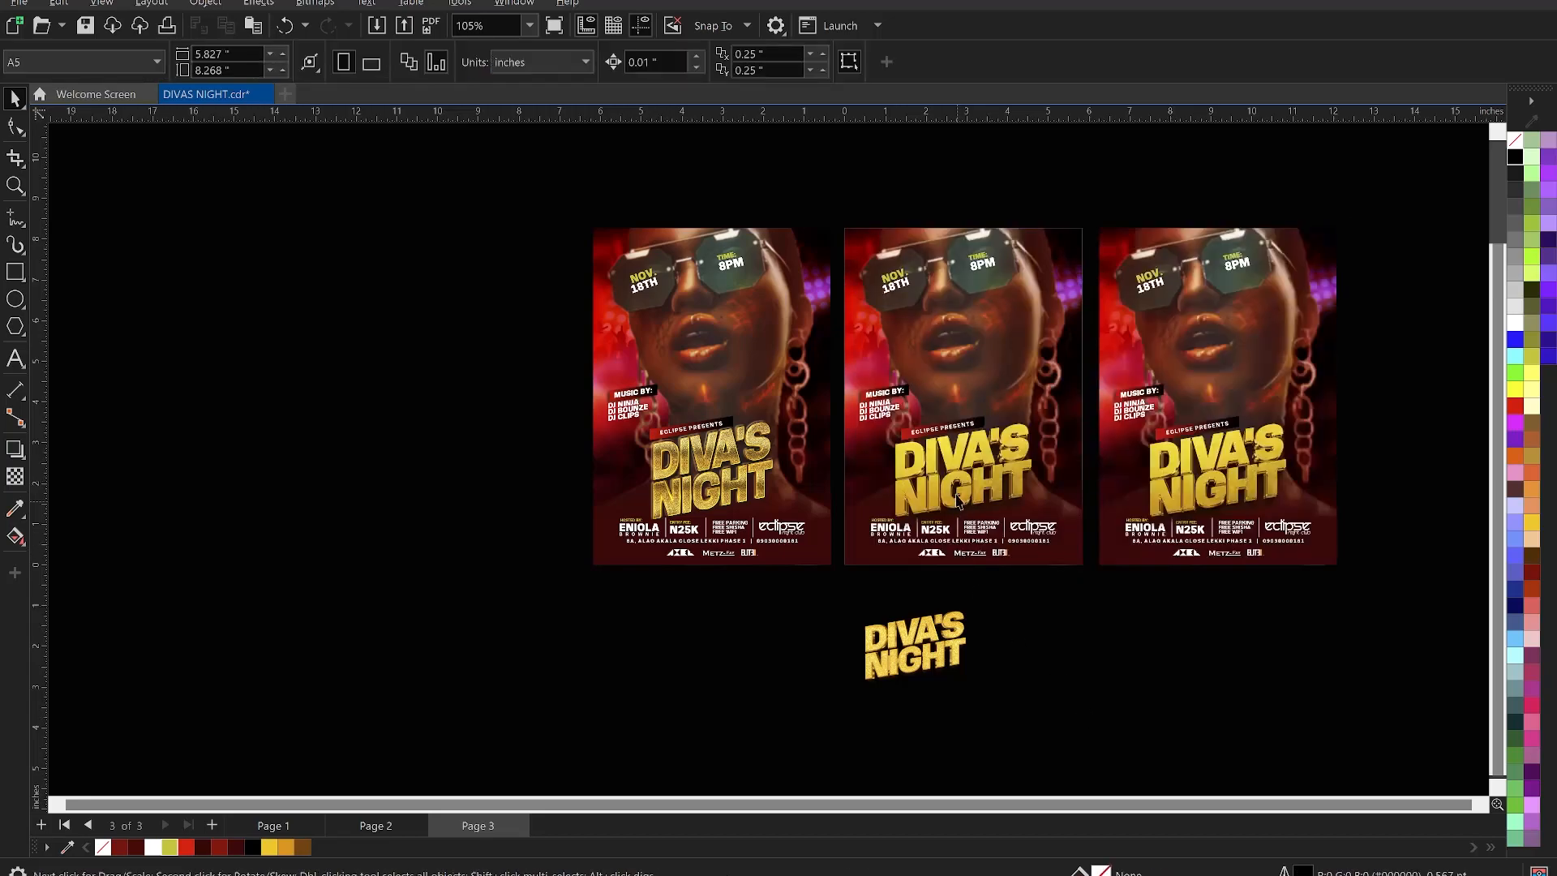
- Replace the middle flyer's title with the spare gold DIVA'S NIGHT title
{"action": "left_click", "coordinate": [955, 489]}
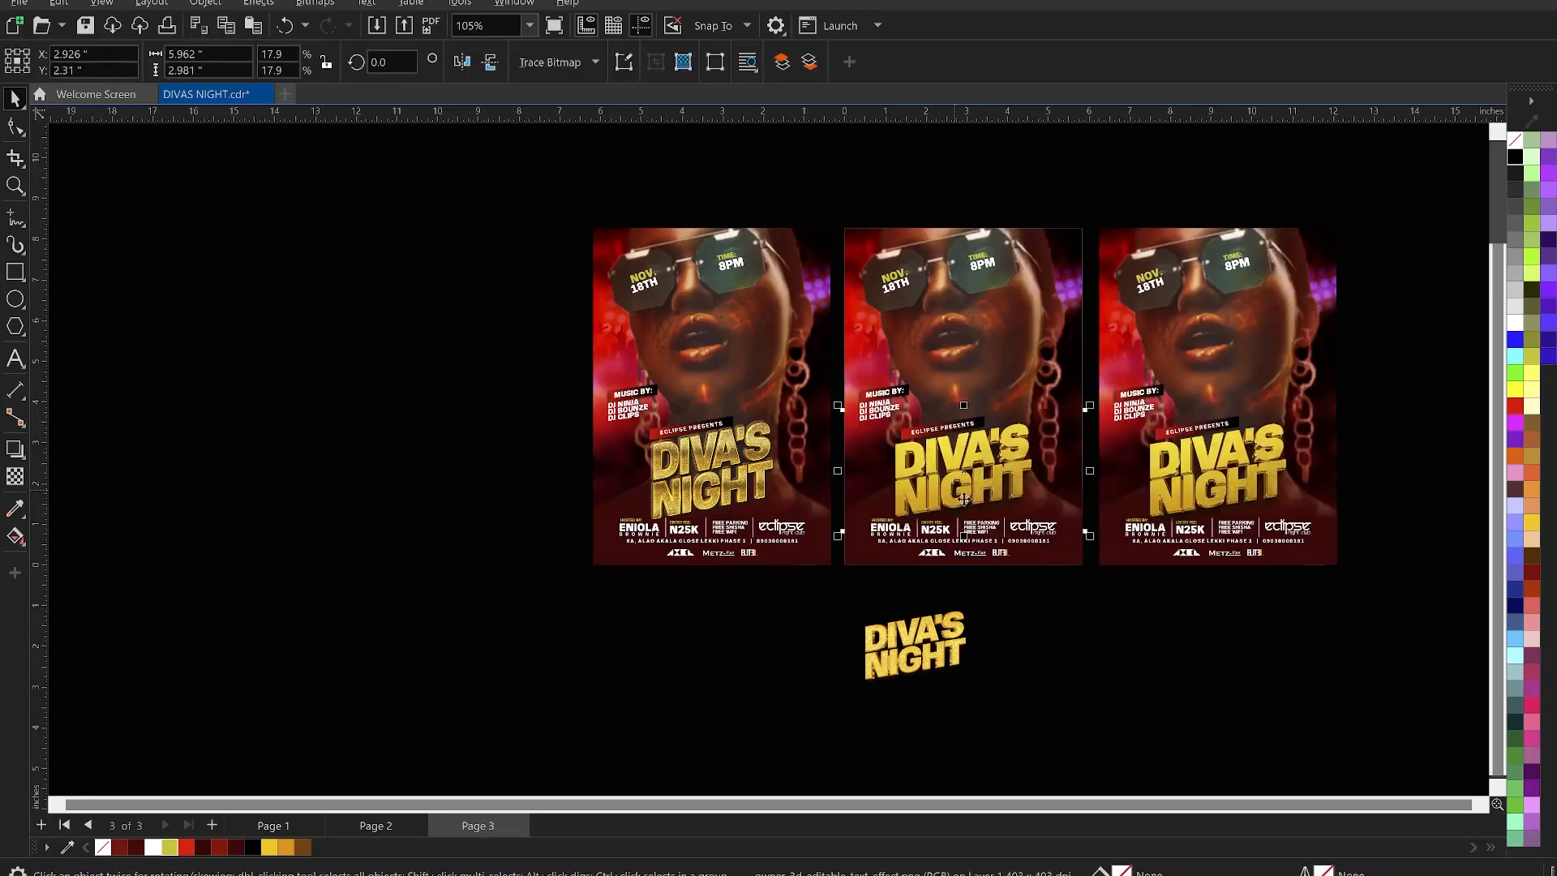
{"action": "key", "text": "Delete"}
{"action": "left_click", "coordinate": [939, 641]}
{"action": "left_click_drag", "start_coordinate": [929, 653], "coordinate": [960, 481]}
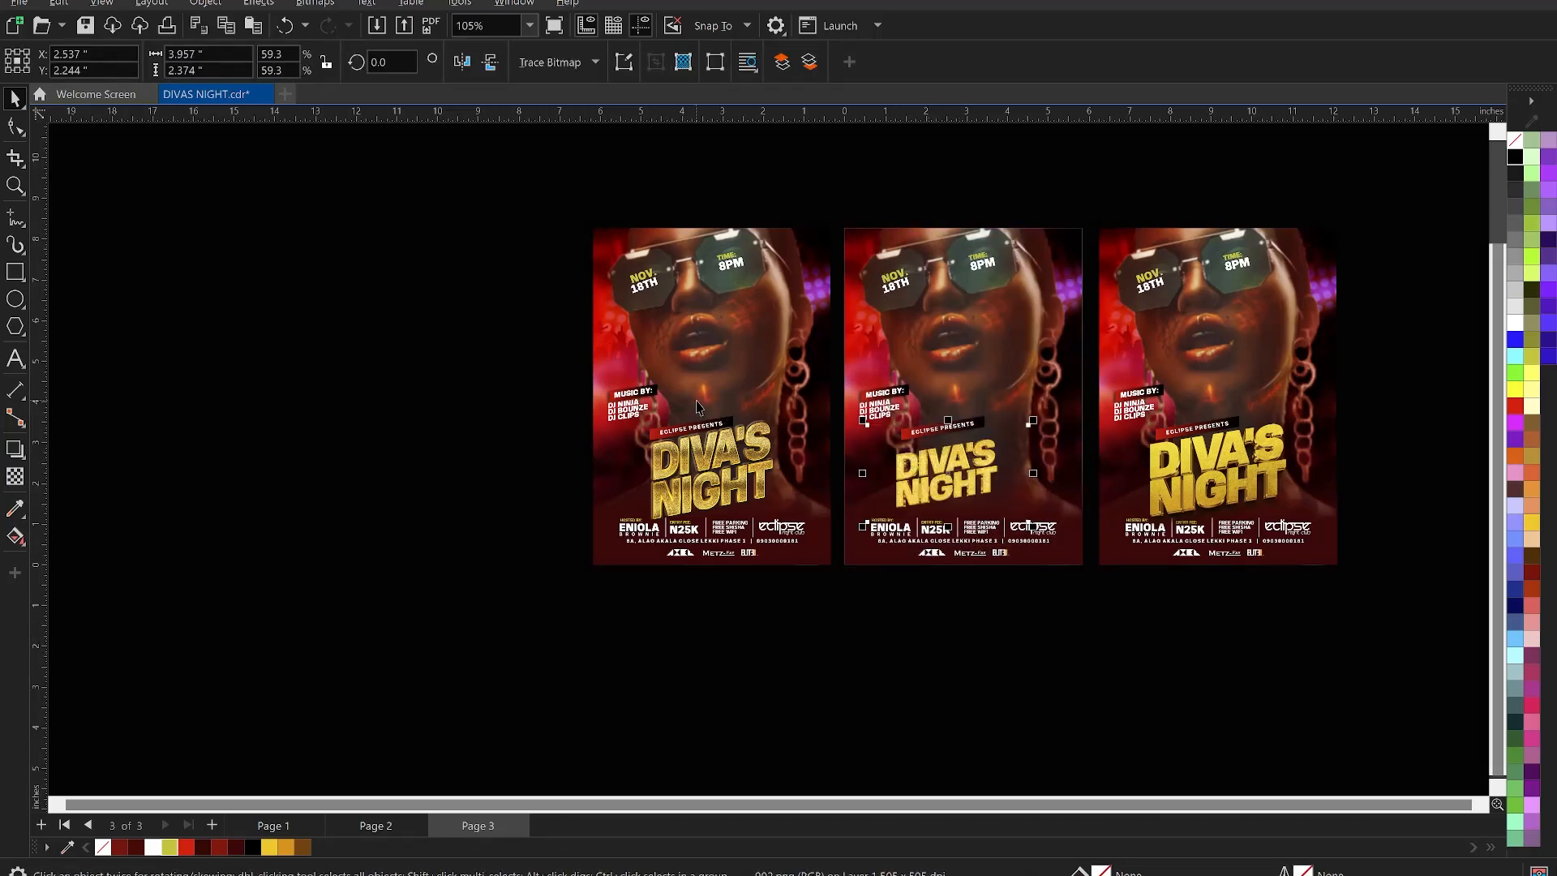
- Save the document and zoom in on the three flyers
{"action": "left_click", "coordinate": [767, 451]}
{"action": "left_click", "coordinate": [484, 407]}
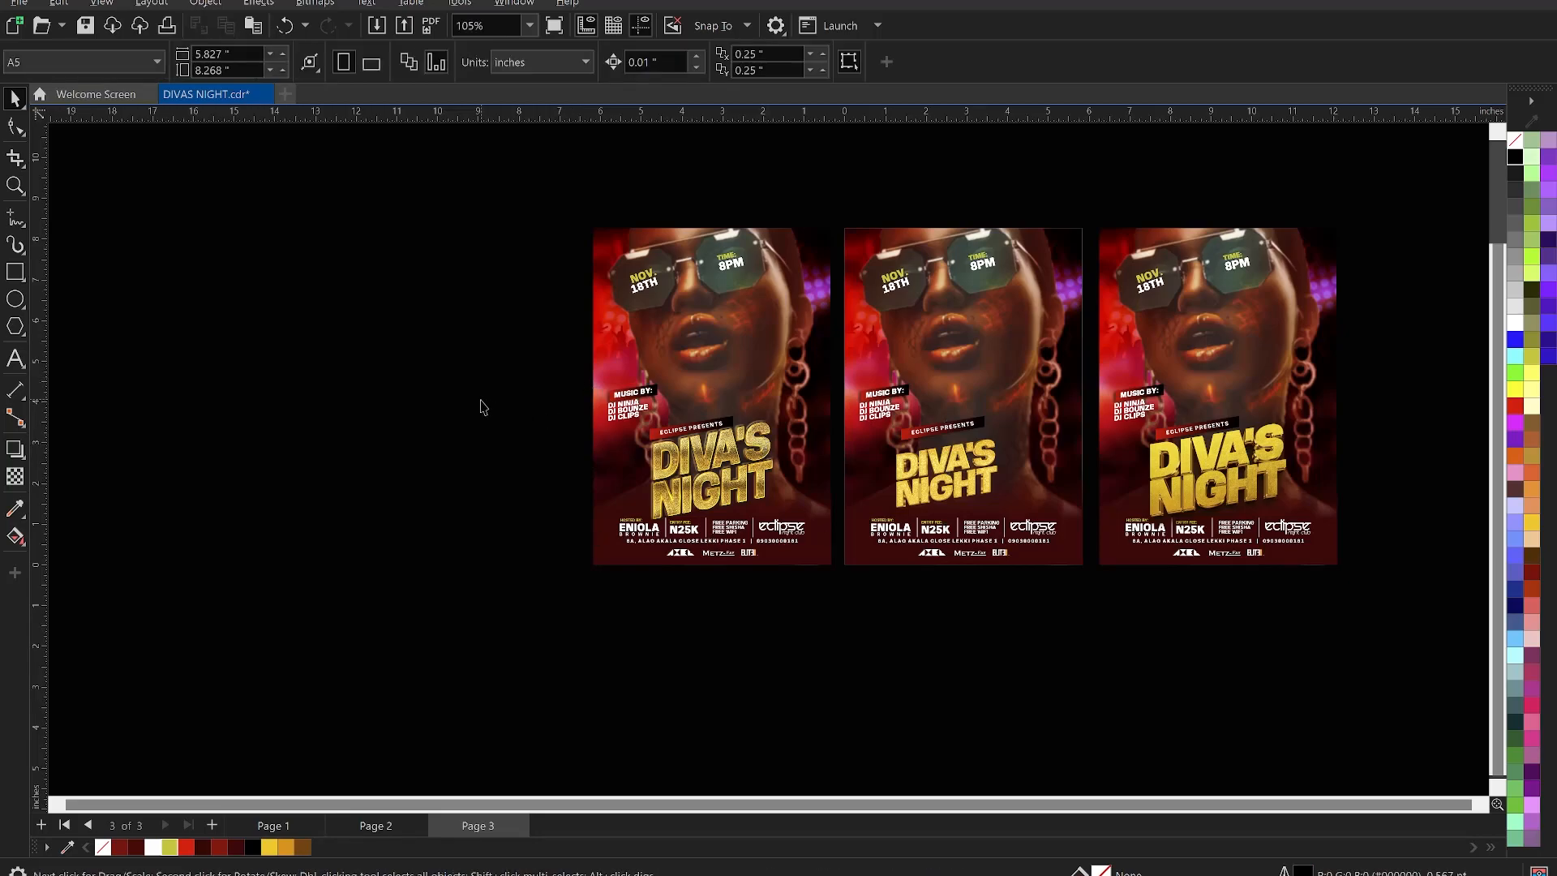
{"action": "key", "text": "ctrl+s"}
{"action": "key", "text": "z"}
{"action": "left_click_drag", "start_coordinate": [537, 395], "coordinate": [1465, 617]}
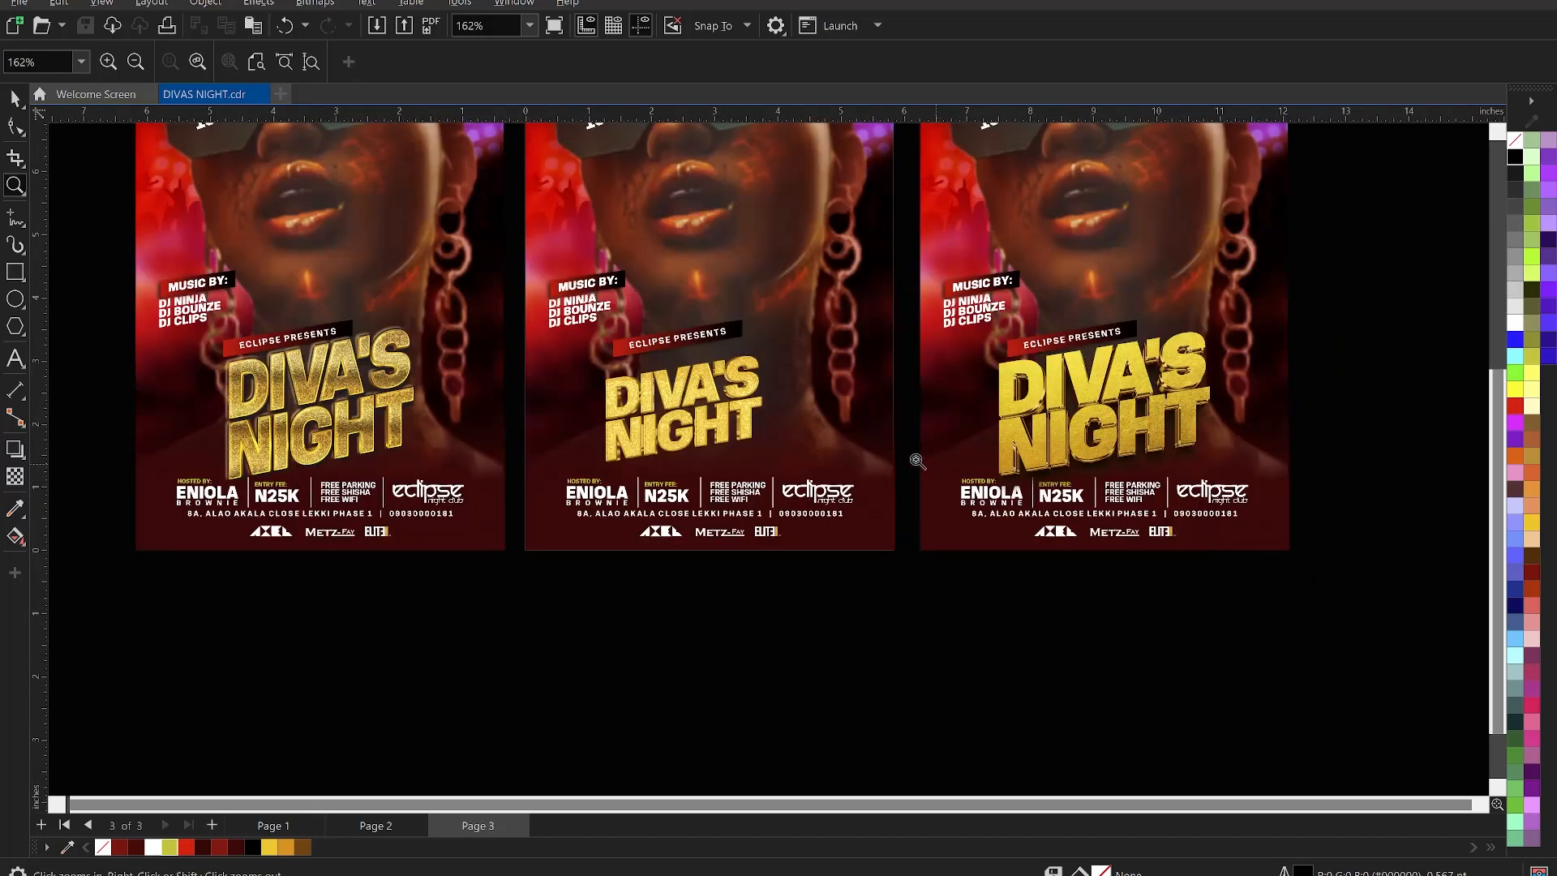
- Scale up the middle flyer's gold title, nudge it left, then shrink it slightly to fit
{"action": "key", "text": "space"}
{"action": "left_click", "coordinate": [750, 405]}
{"action": "left_click_drag", "start_coordinate": [817, 491], "coordinate": [869, 526]}
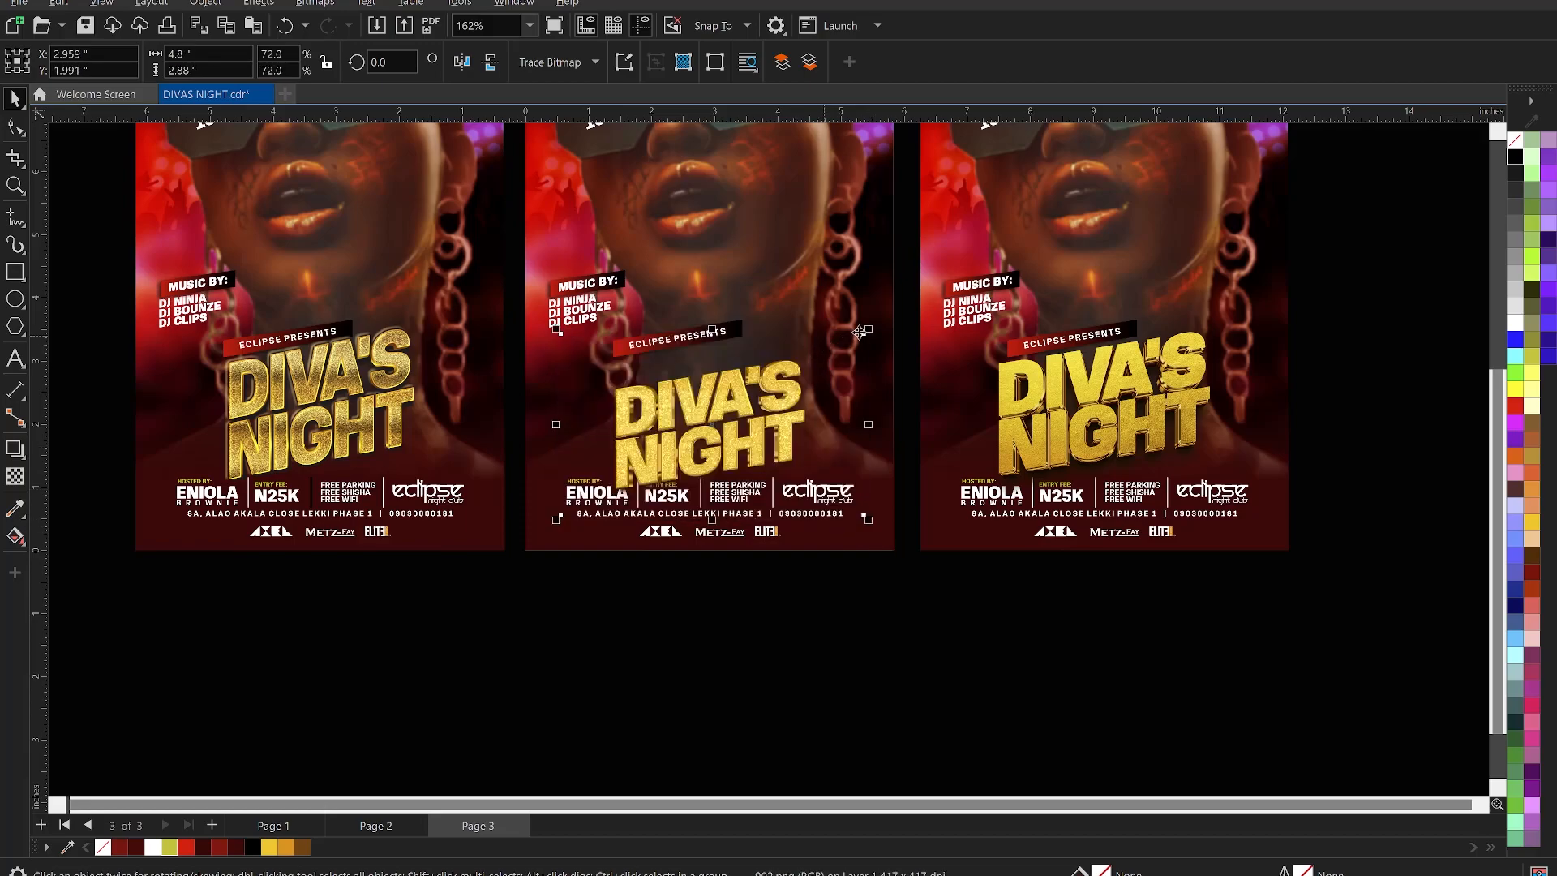
{"action": "left_click_drag", "start_coordinate": [868, 333], "coordinate": [934, 289]}
{"action": "left_click_drag", "start_coordinate": [811, 375], "coordinate": [789, 375]}
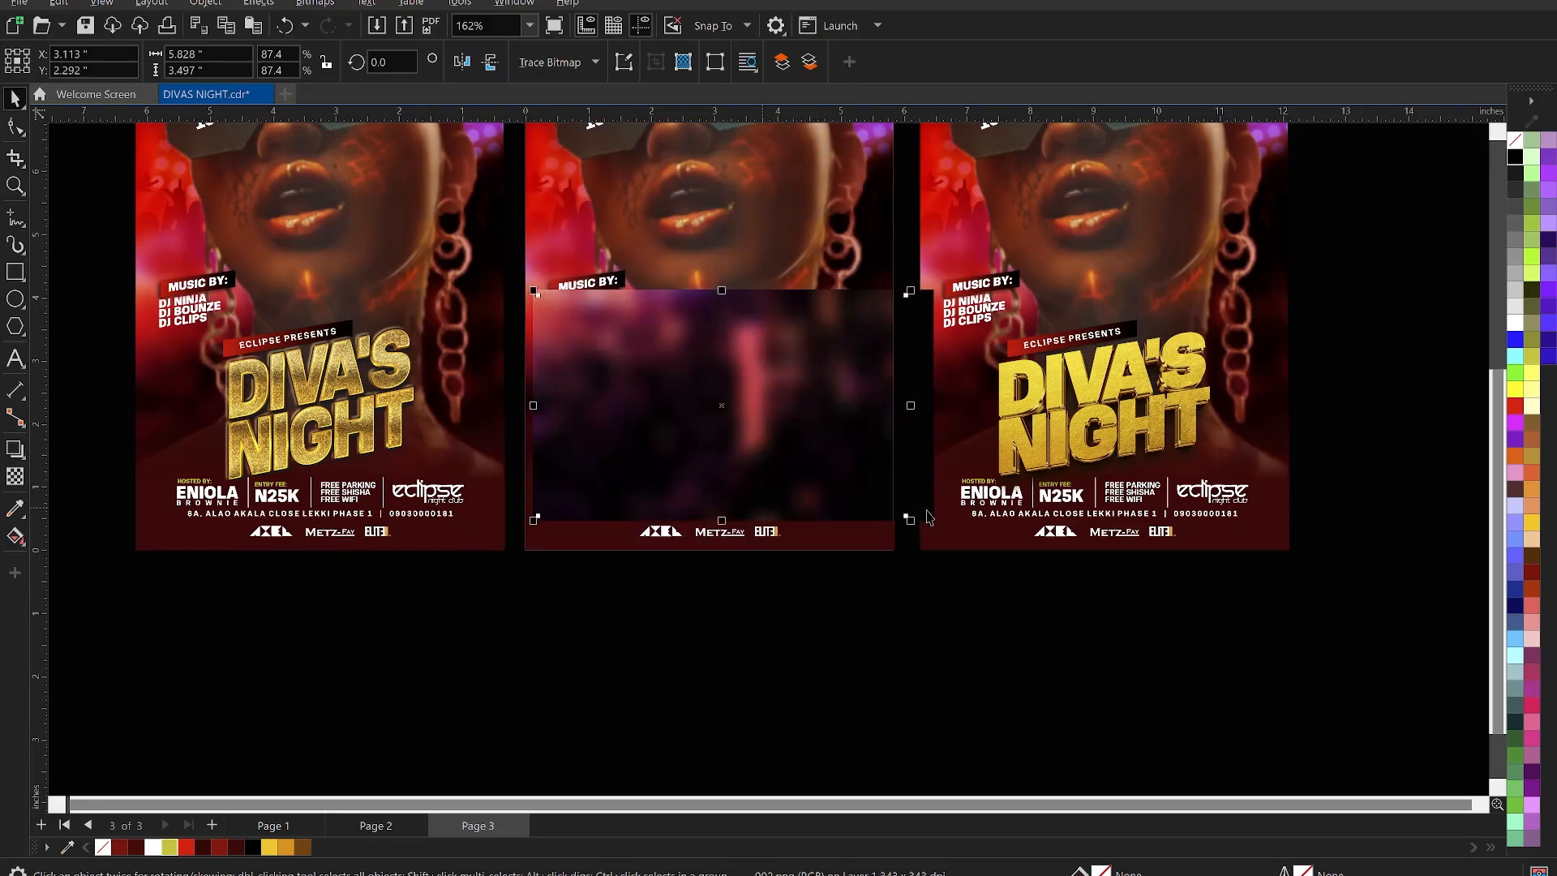
{"action": "left_click_drag", "start_coordinate": [912, 525], "coordinate": [897, 514]}
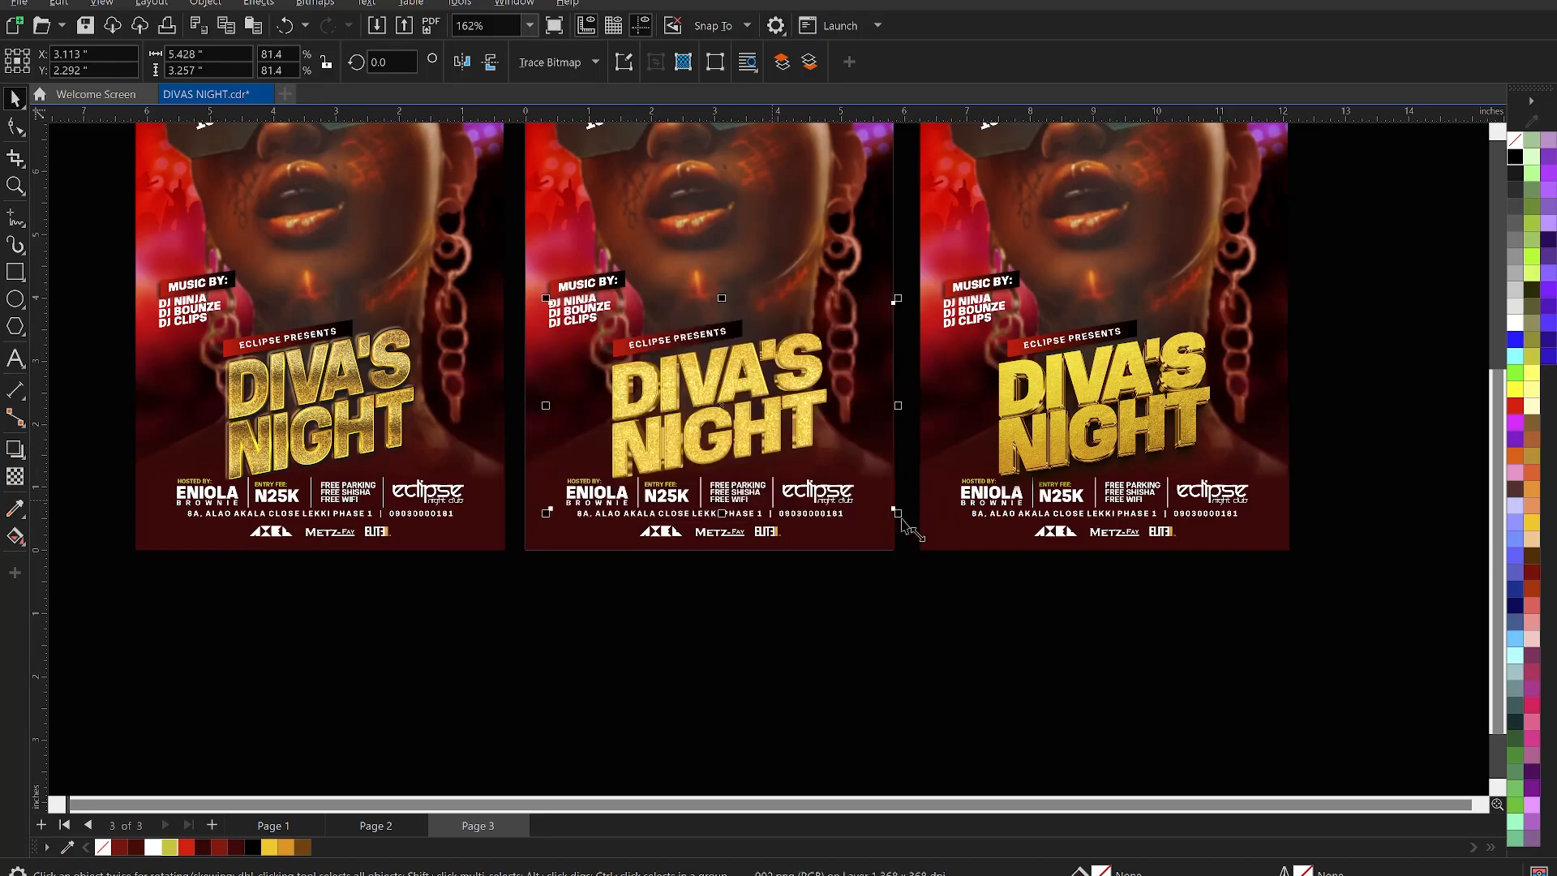
{"action": "left_click_drag", "start_coordinate": [898, 514], "coordinate": [887, 506]}
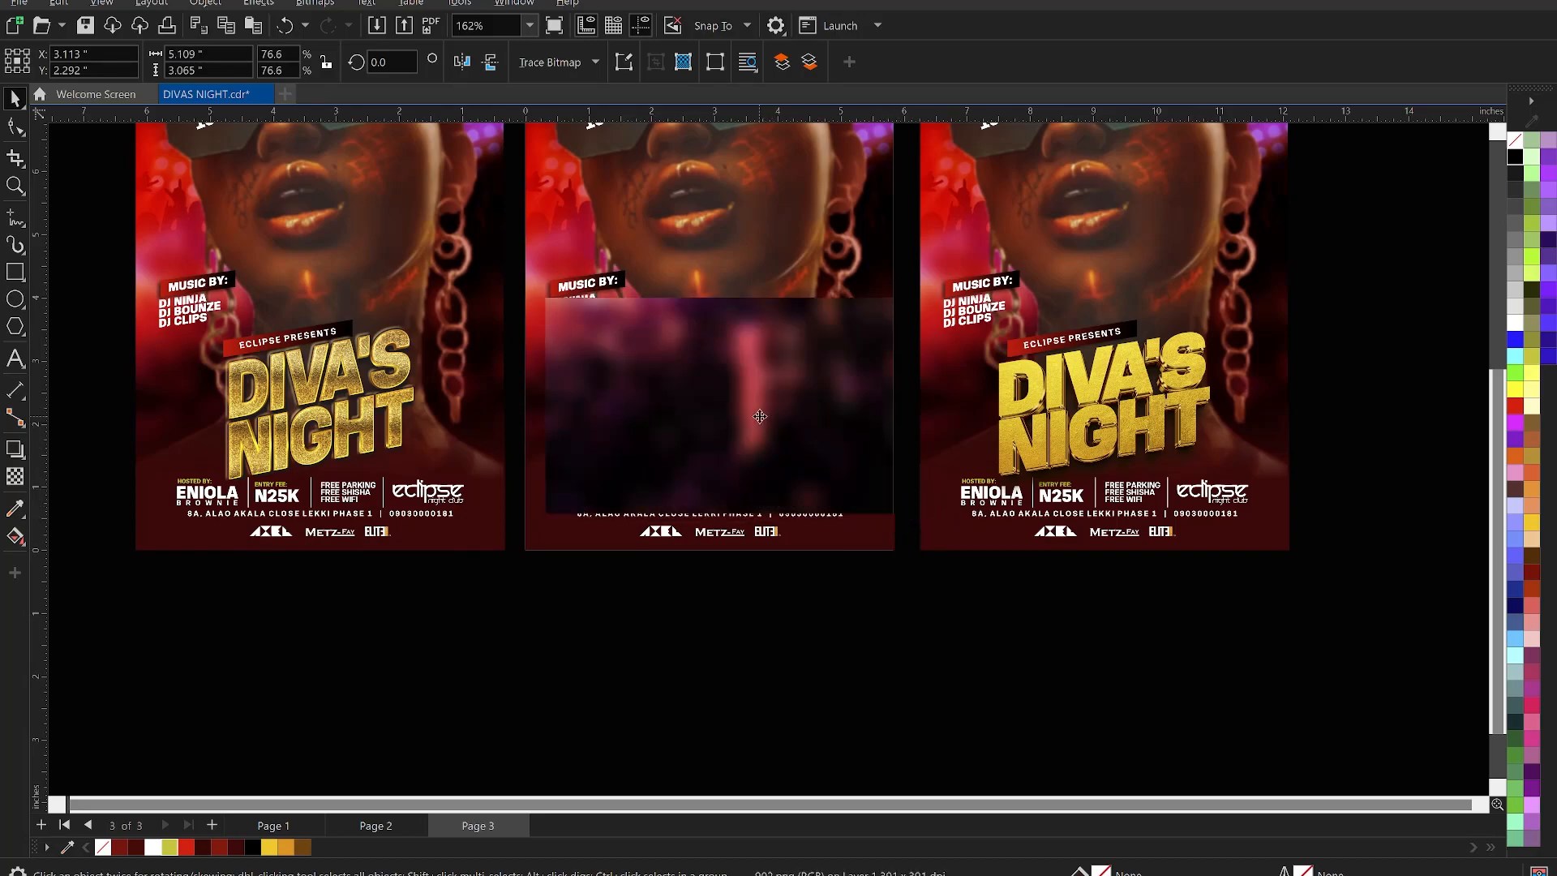
- Enlarge the title a touch and centre it horizontally on the middle flyer's background
{"action": "left_click", "coordinate": [801, 542], "text": "shift"}
{"action": "left_click", "coordinate": [853, 631]}
{"action": "left_click", "coordinate": [756, 412]}
{"action": "left_click_drag", "start_coordinate": [875, 306], "coordinate": [893, 293]}
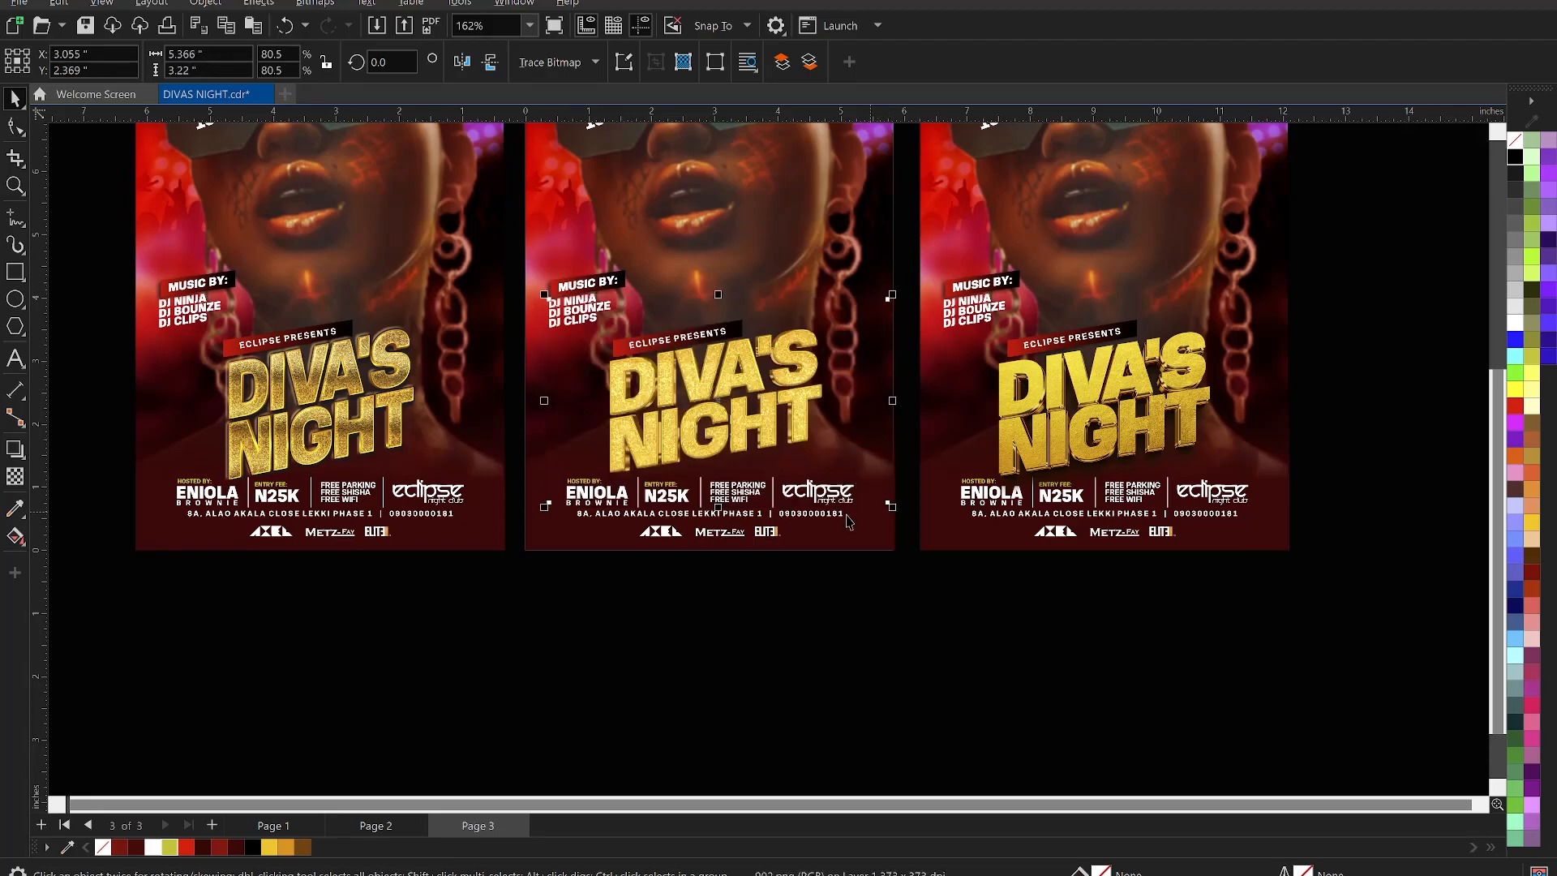
{"action": "left_click", "coordinate": [840, 545], "text": "shift"}
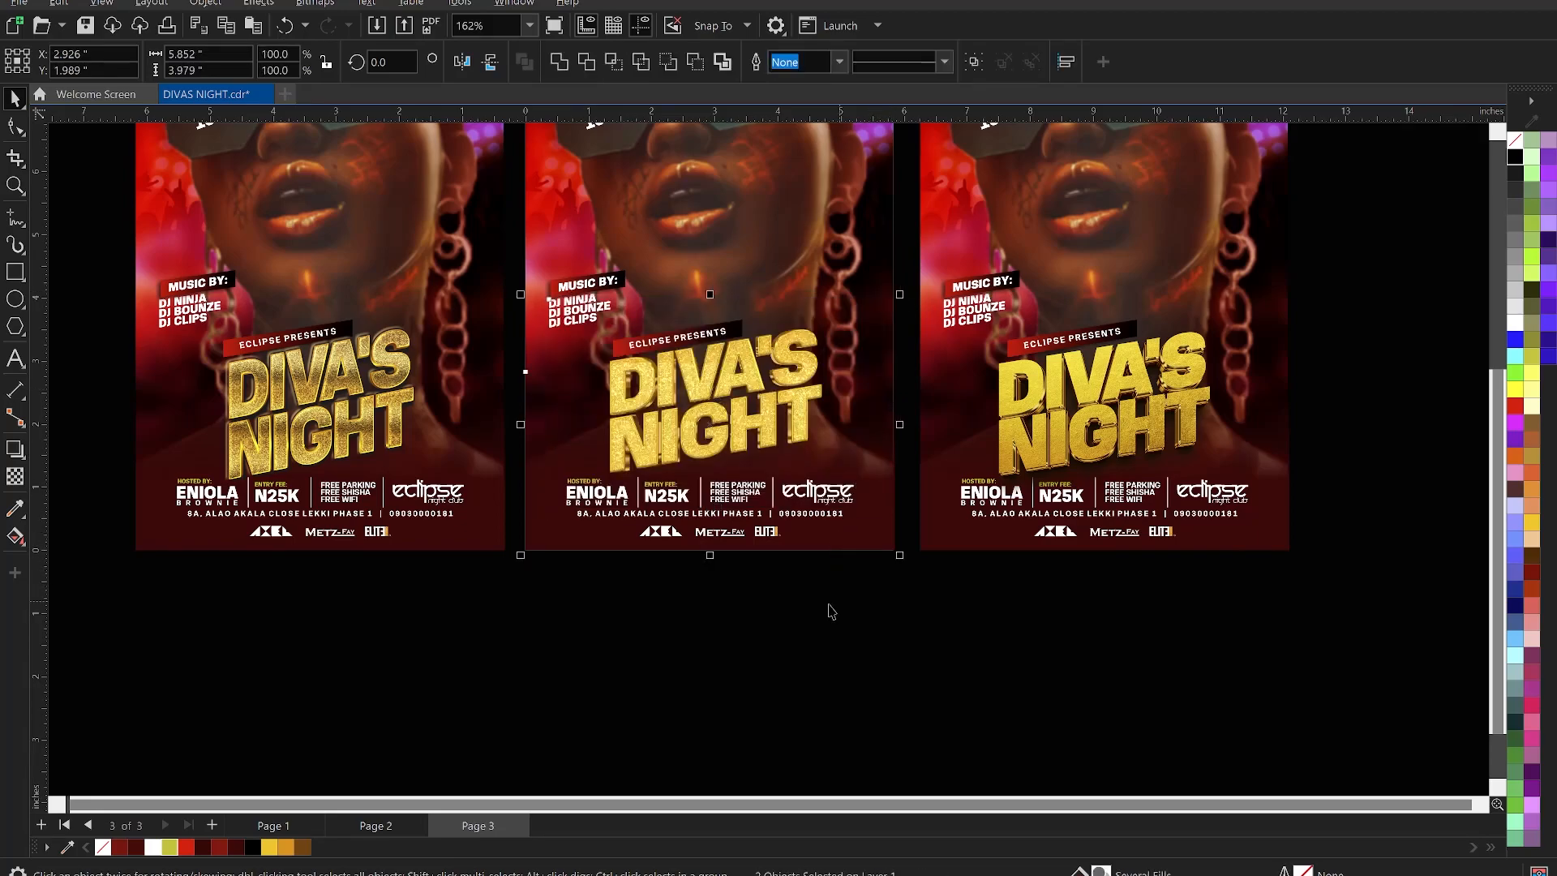
{"action": "key", "text": "c"}
- Clear the selection and zoom in on the three flyers
{"action": "left_click", "coordinate": [921, 568]}
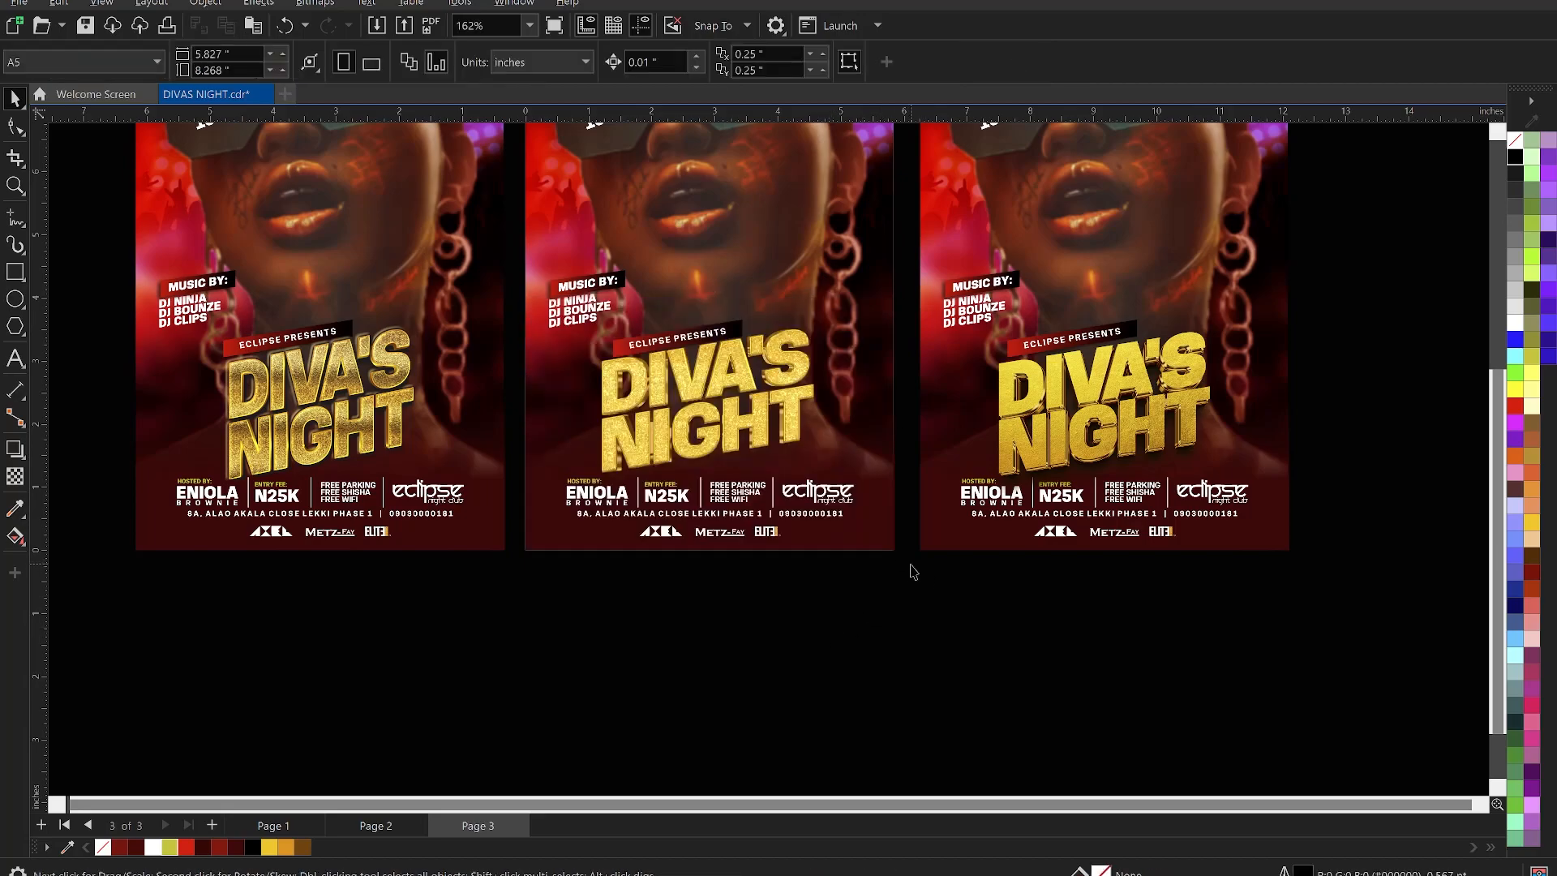
{"action": "left_click", "coordinate": [763, 443]}
{"action": "left_click_drag", "start_coordinate": [763, 444], "coordinate": [763, 443]}
{"action": "left_click", "coordinate": [764, 443]}
{"action": "left_click", "coordinate": [921, 641]}
{"action": "scroll", "coordinate": [1006, 681], "scroll_direction": "down", "scroll_amount": 2}
{"action": "key", "text": "x"}
{"action": "key", "text": "z"}
{"action": "mouse_move", "coordinate": [490, 289]}
{"action": "left_mouse_down"}
{"action": "mouse_move", "coordinate": [1107, 628]}
{"action": "mouse_move", "coordinate": [1228, 655]}
{"action": "mouse_move", "coordinate": [1186, 618]}
{"action": "left_mouse_up"}
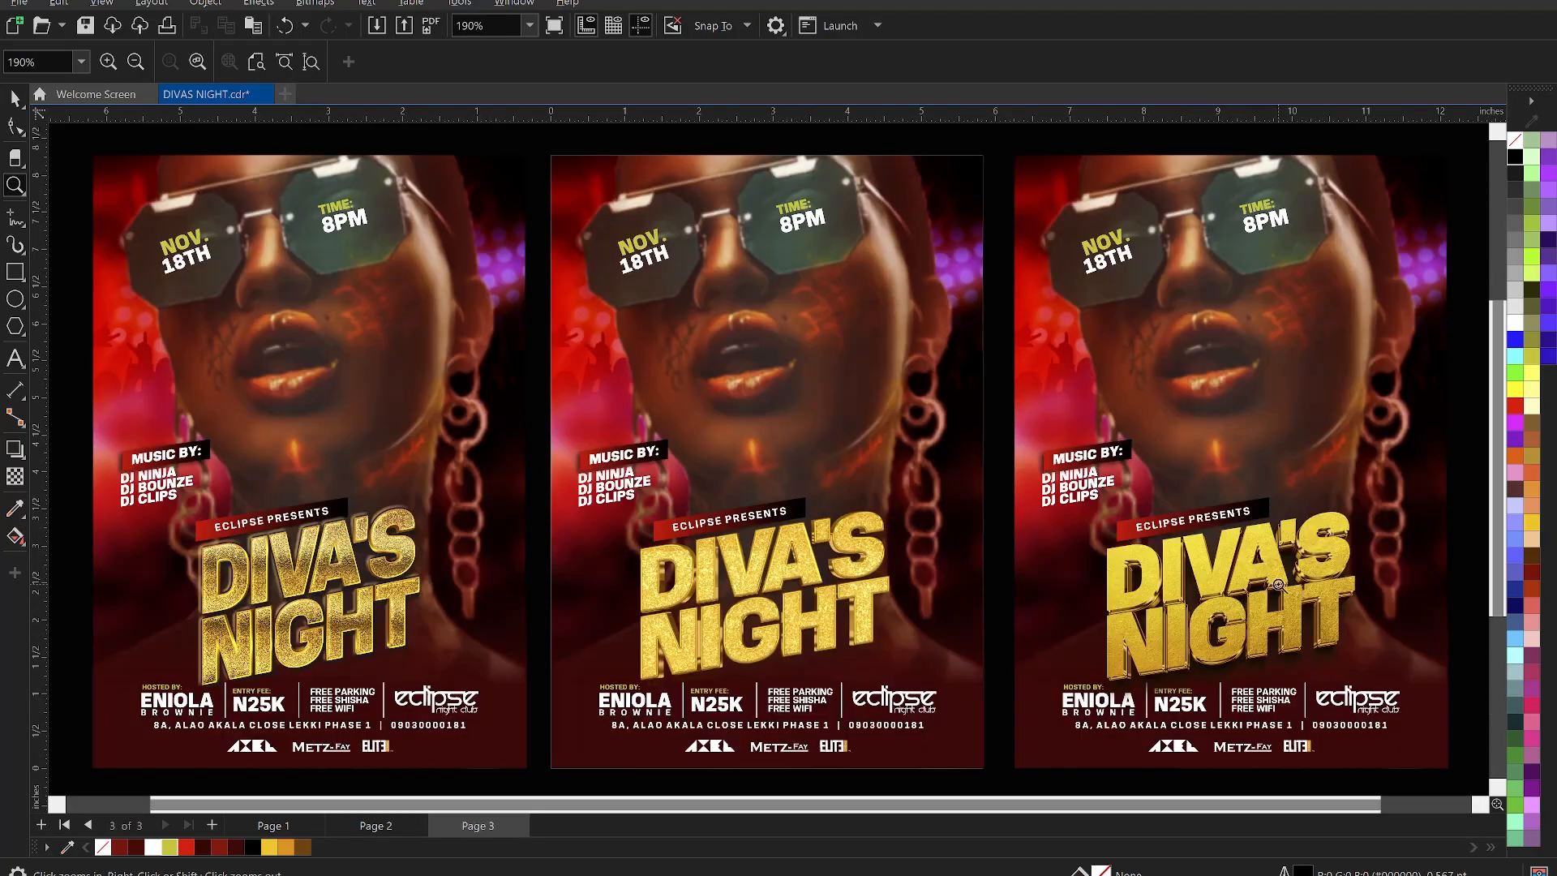
{"action": "key", "text": "space"}
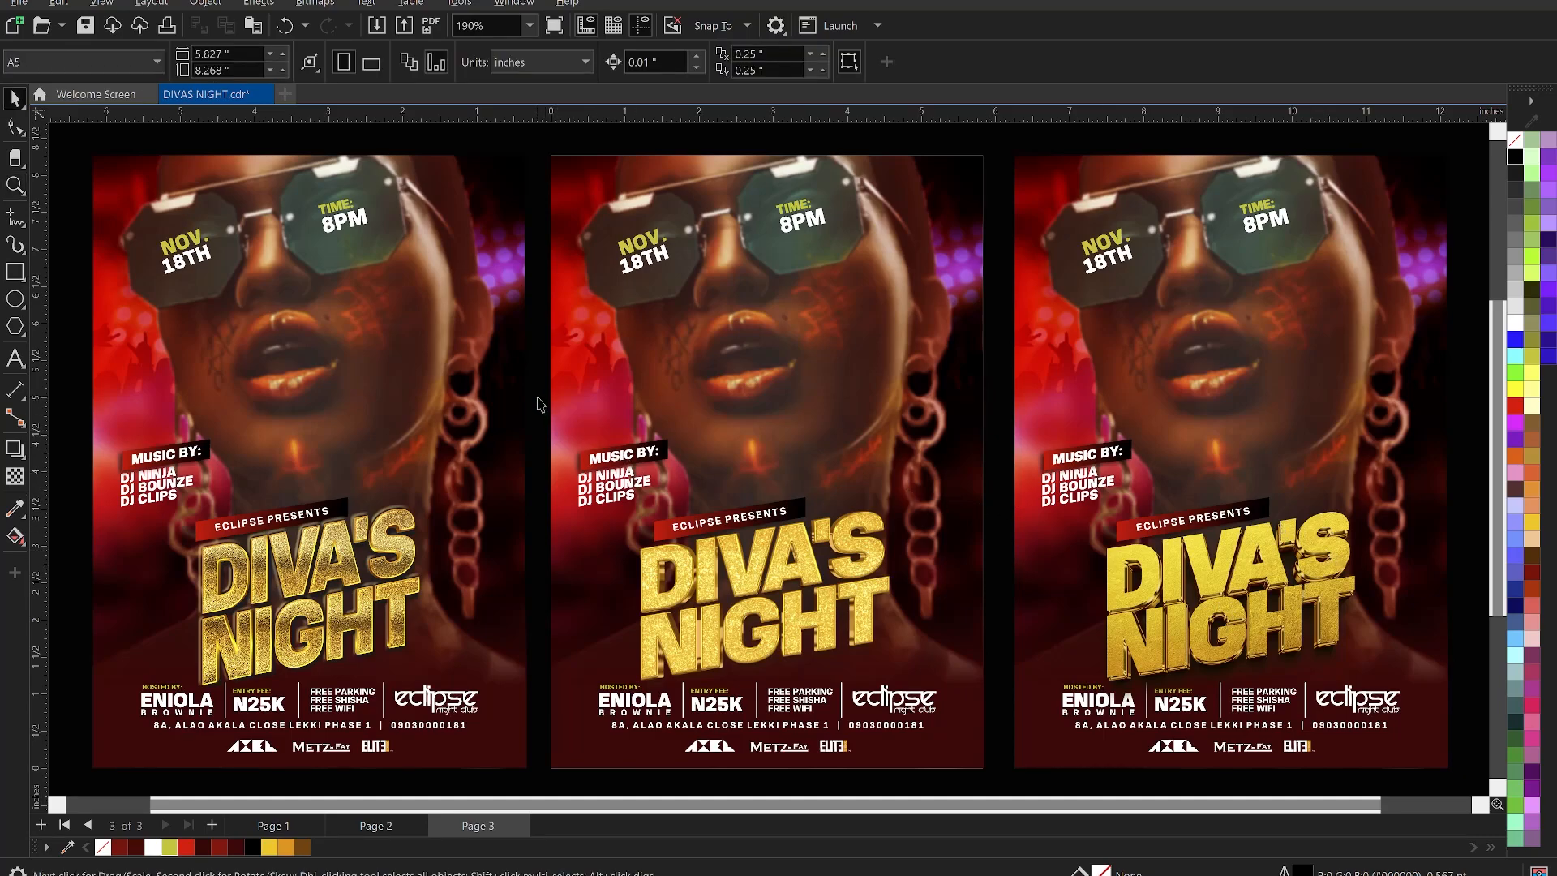
{"action": "right_click", "coordinate": [540, 397]}
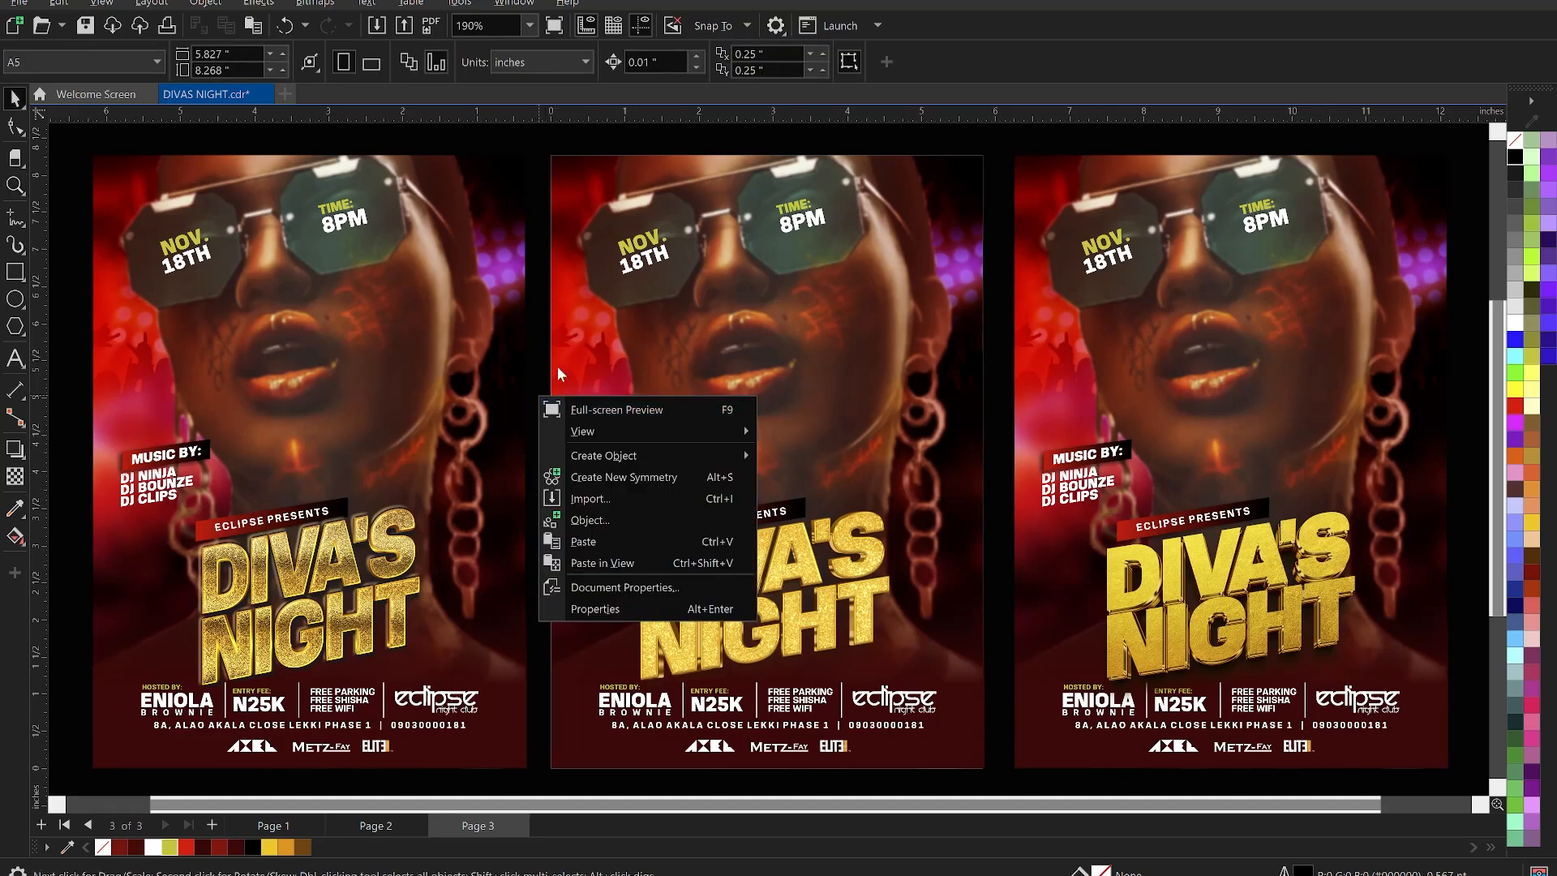
{"action": "left_click", "coordinate": [559, 153]}
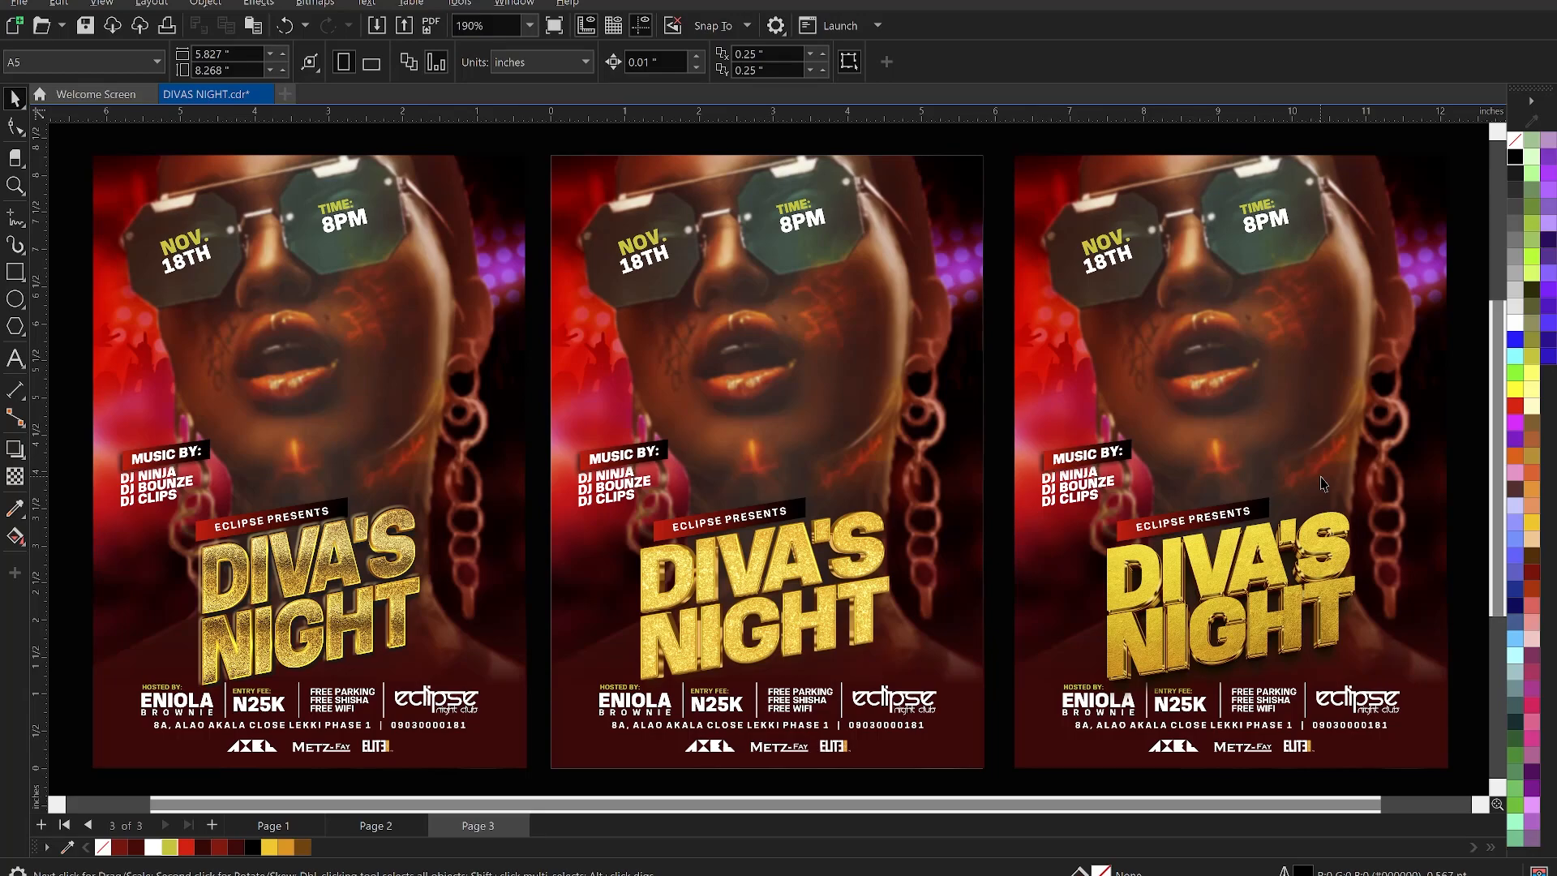
{"action": "left_click", "coordinate": [387, 824]}
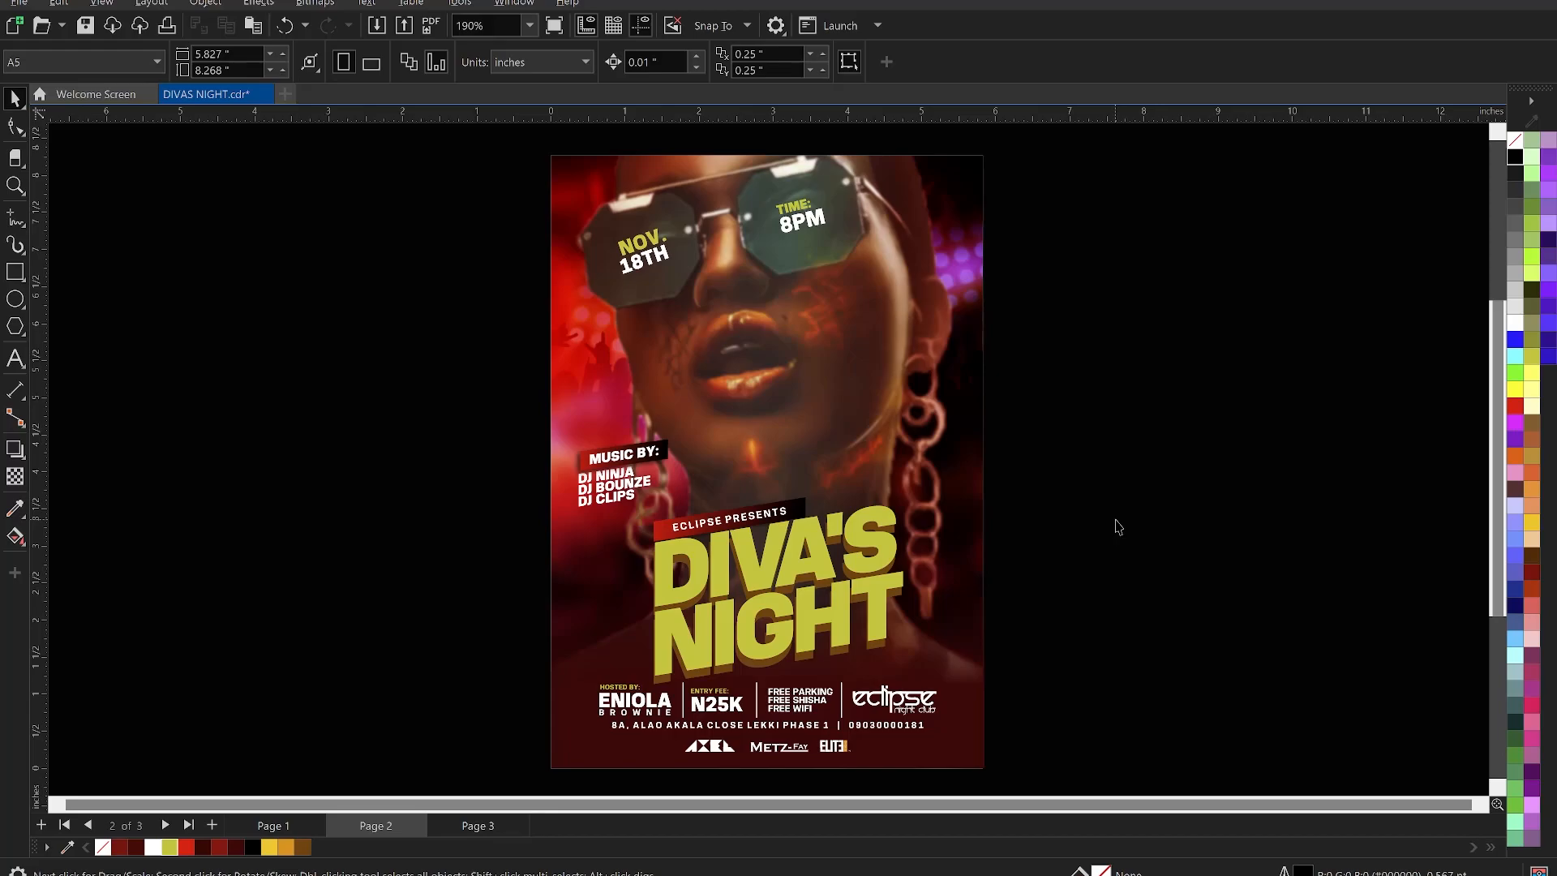
{"action": "left_click", "coordinate": [481, 827]}
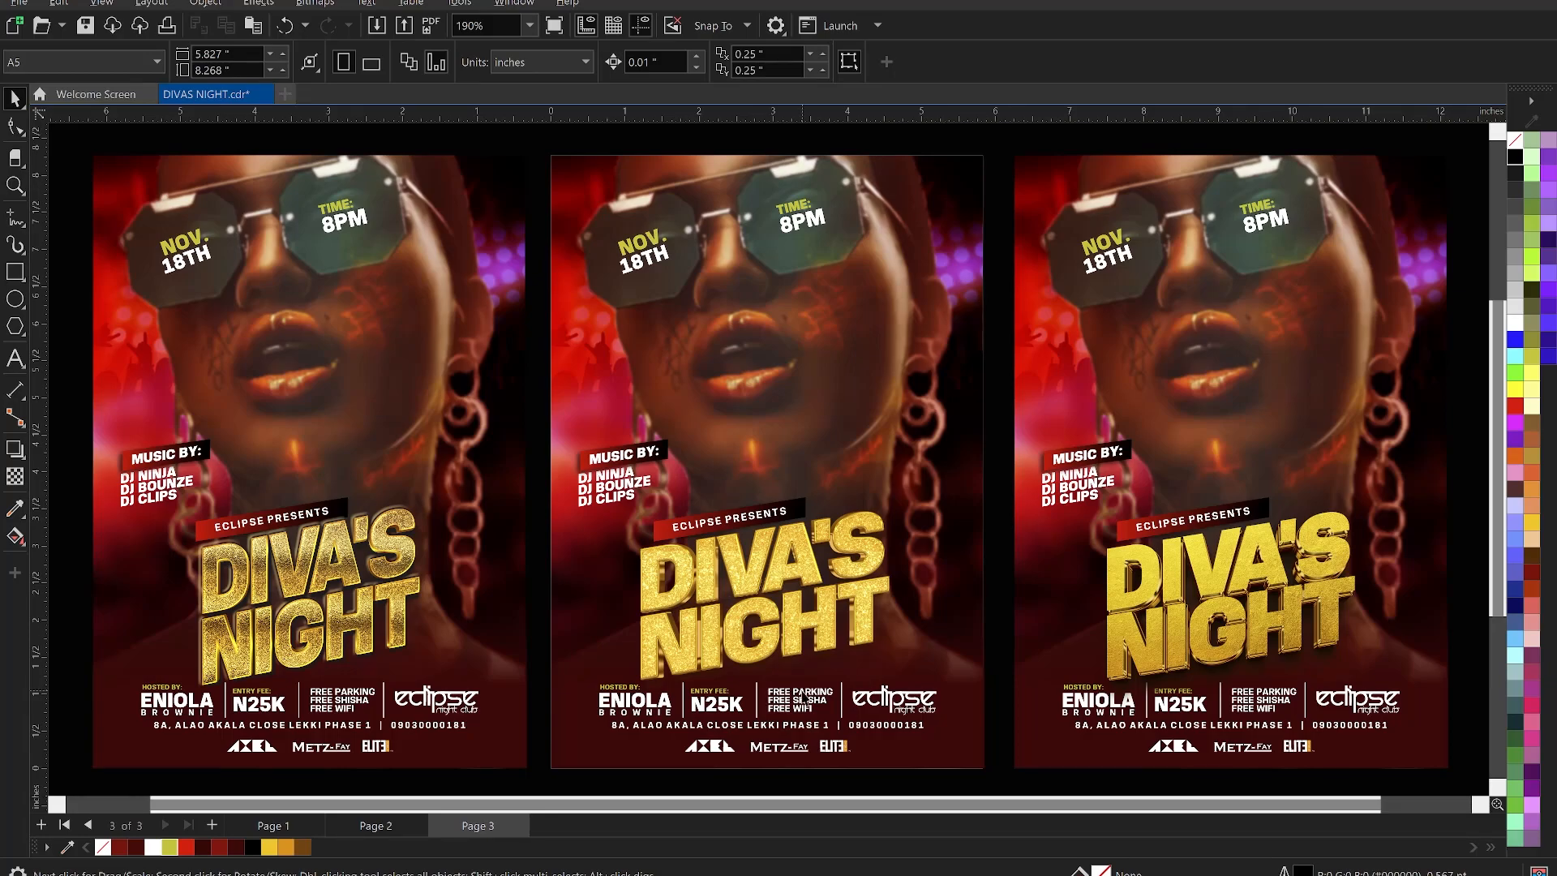
{"action": "left_click", "coordinate": [377, 820]}
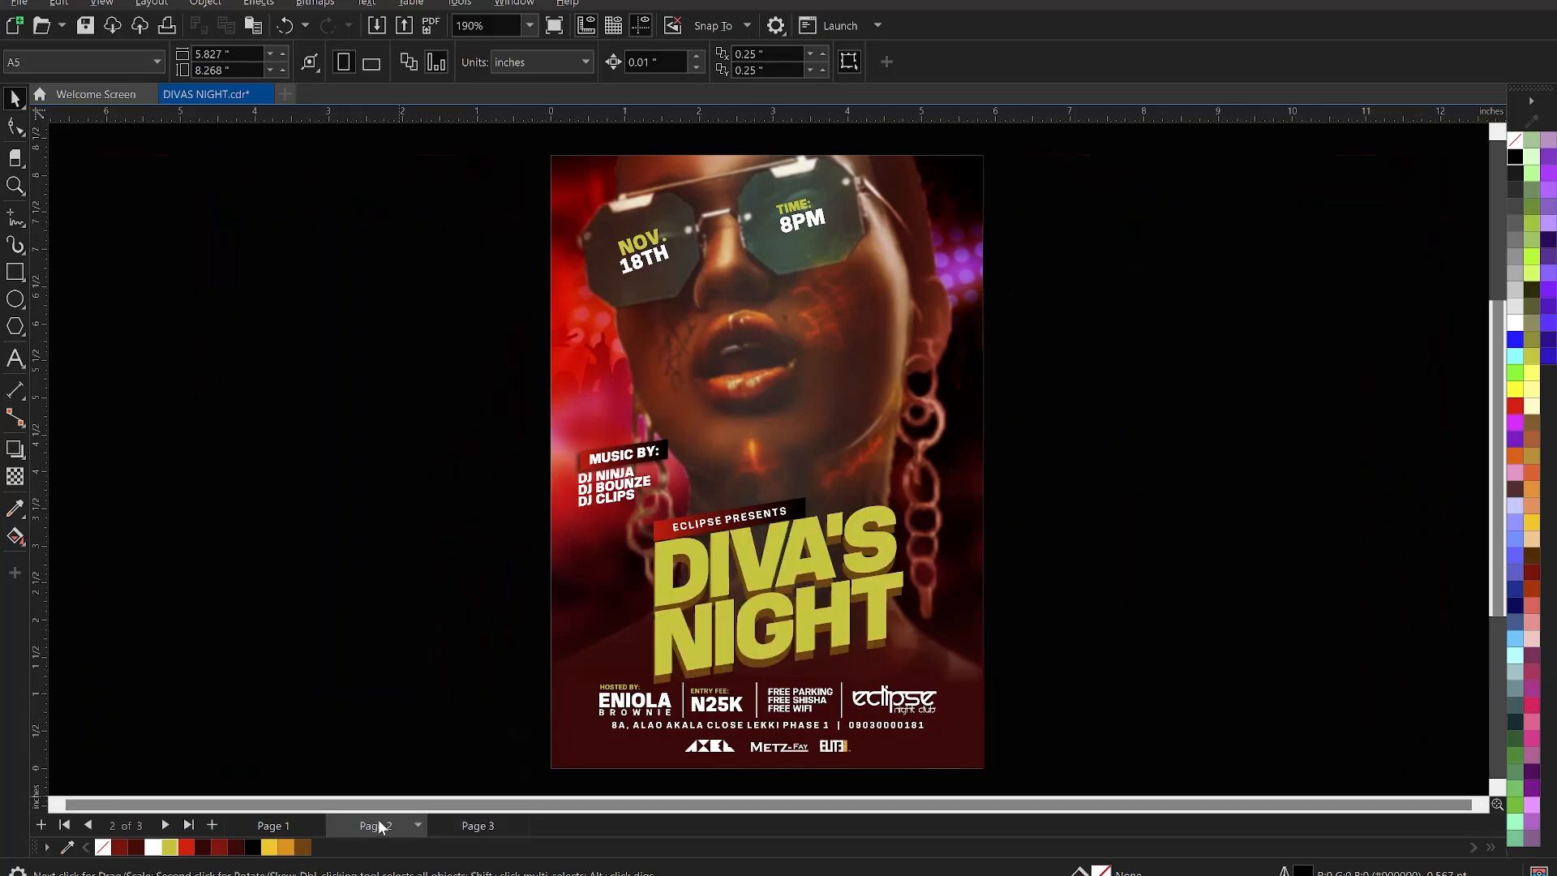
{"action": "left_click", "coordinate": [473, 827]}
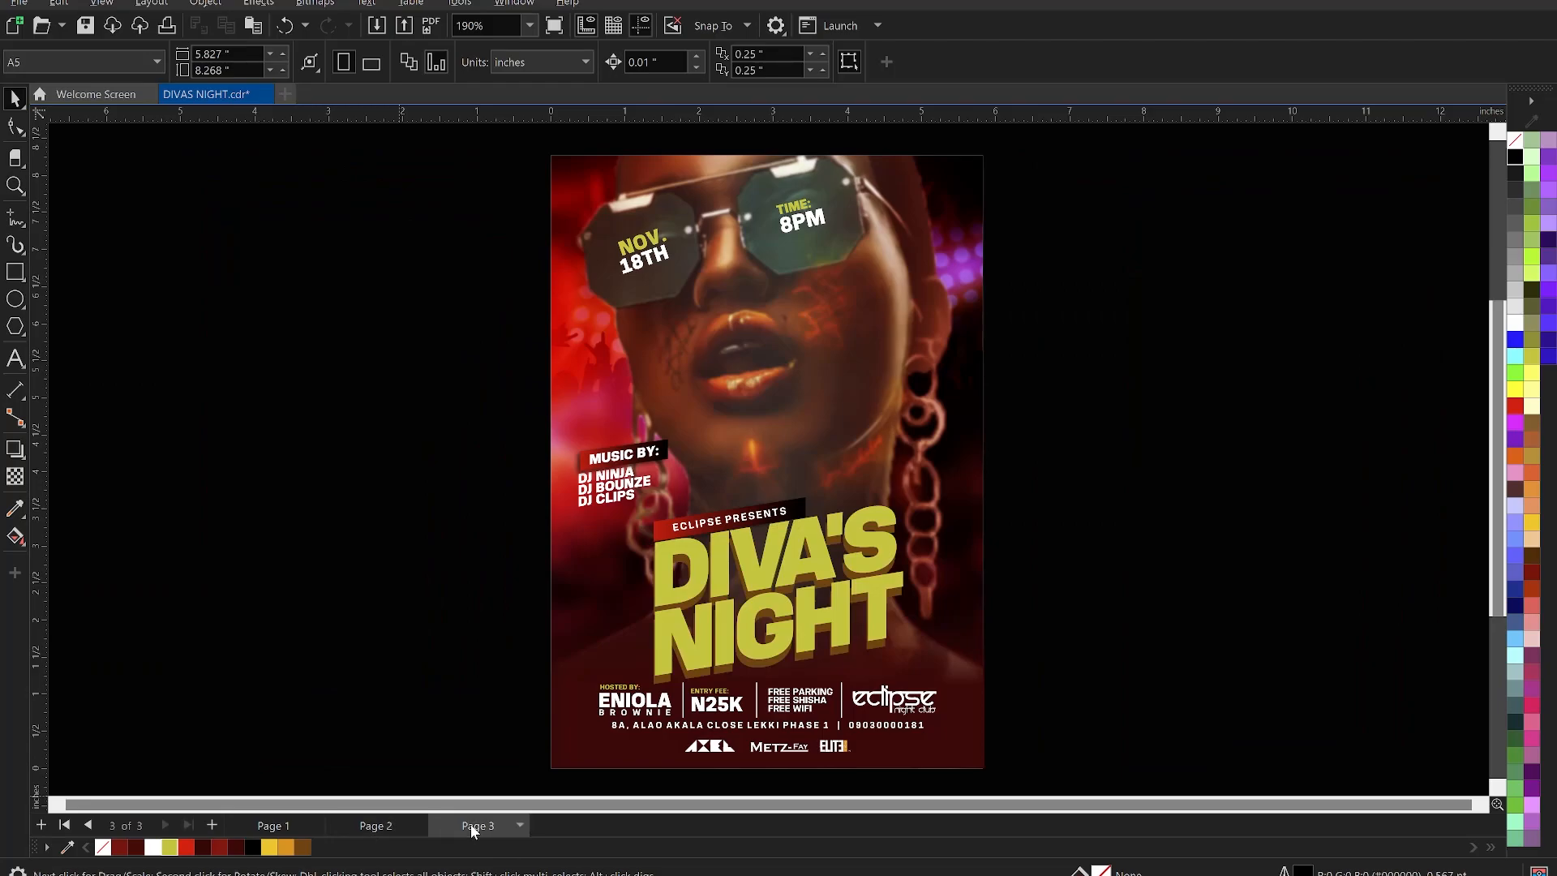